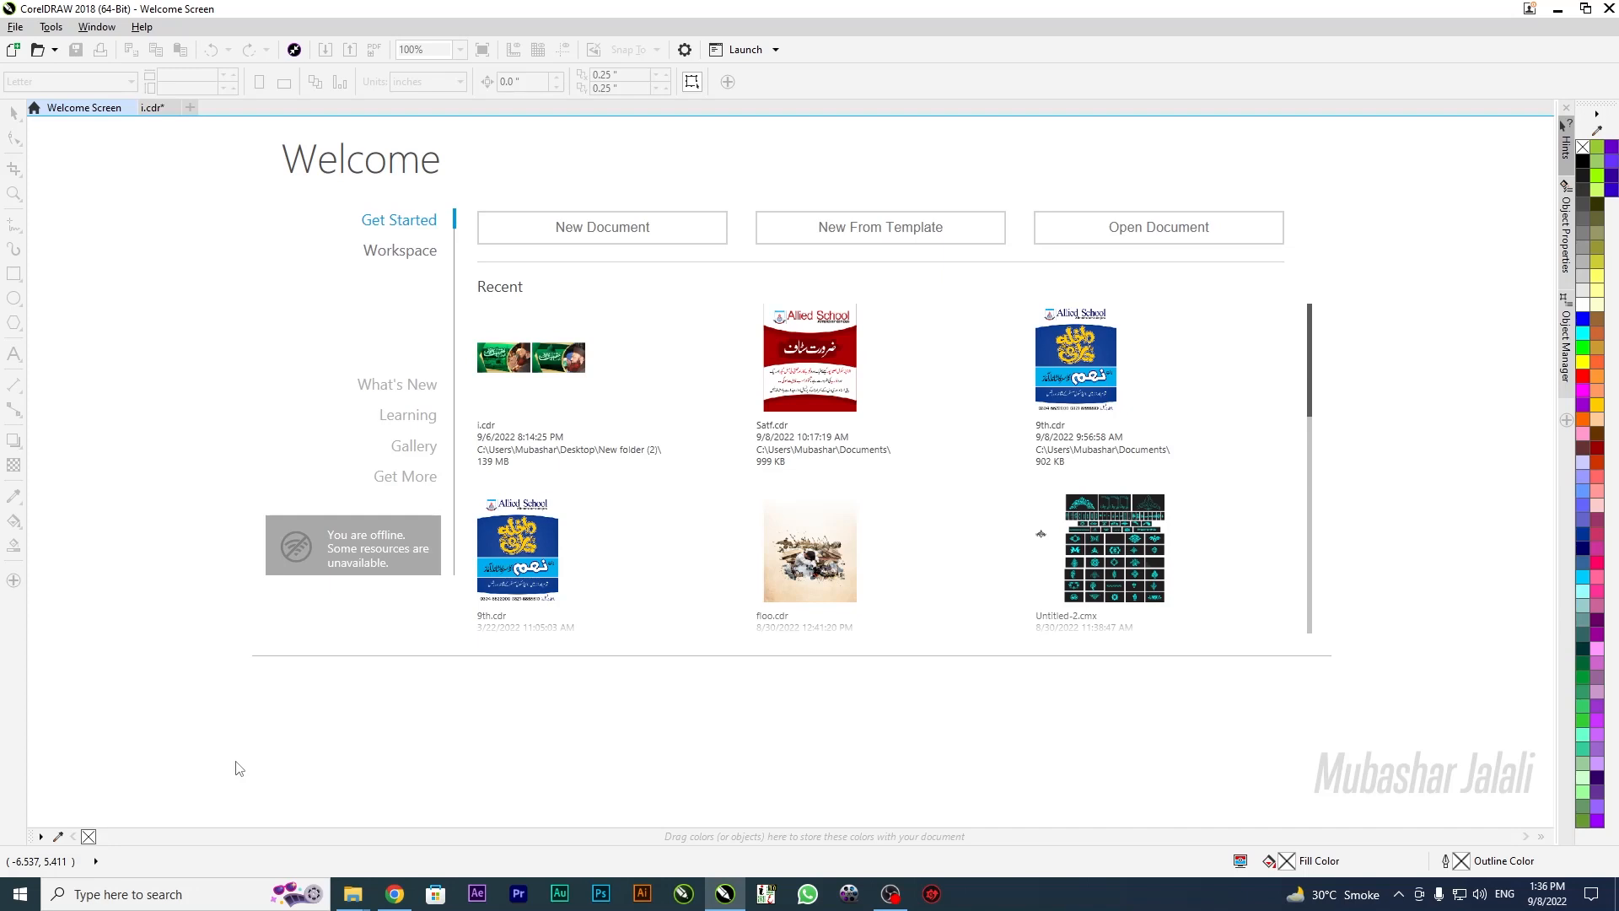
Create a new 1280 × 720 px document, shown in inches as 17.778 × 10
key("ctrl+n")
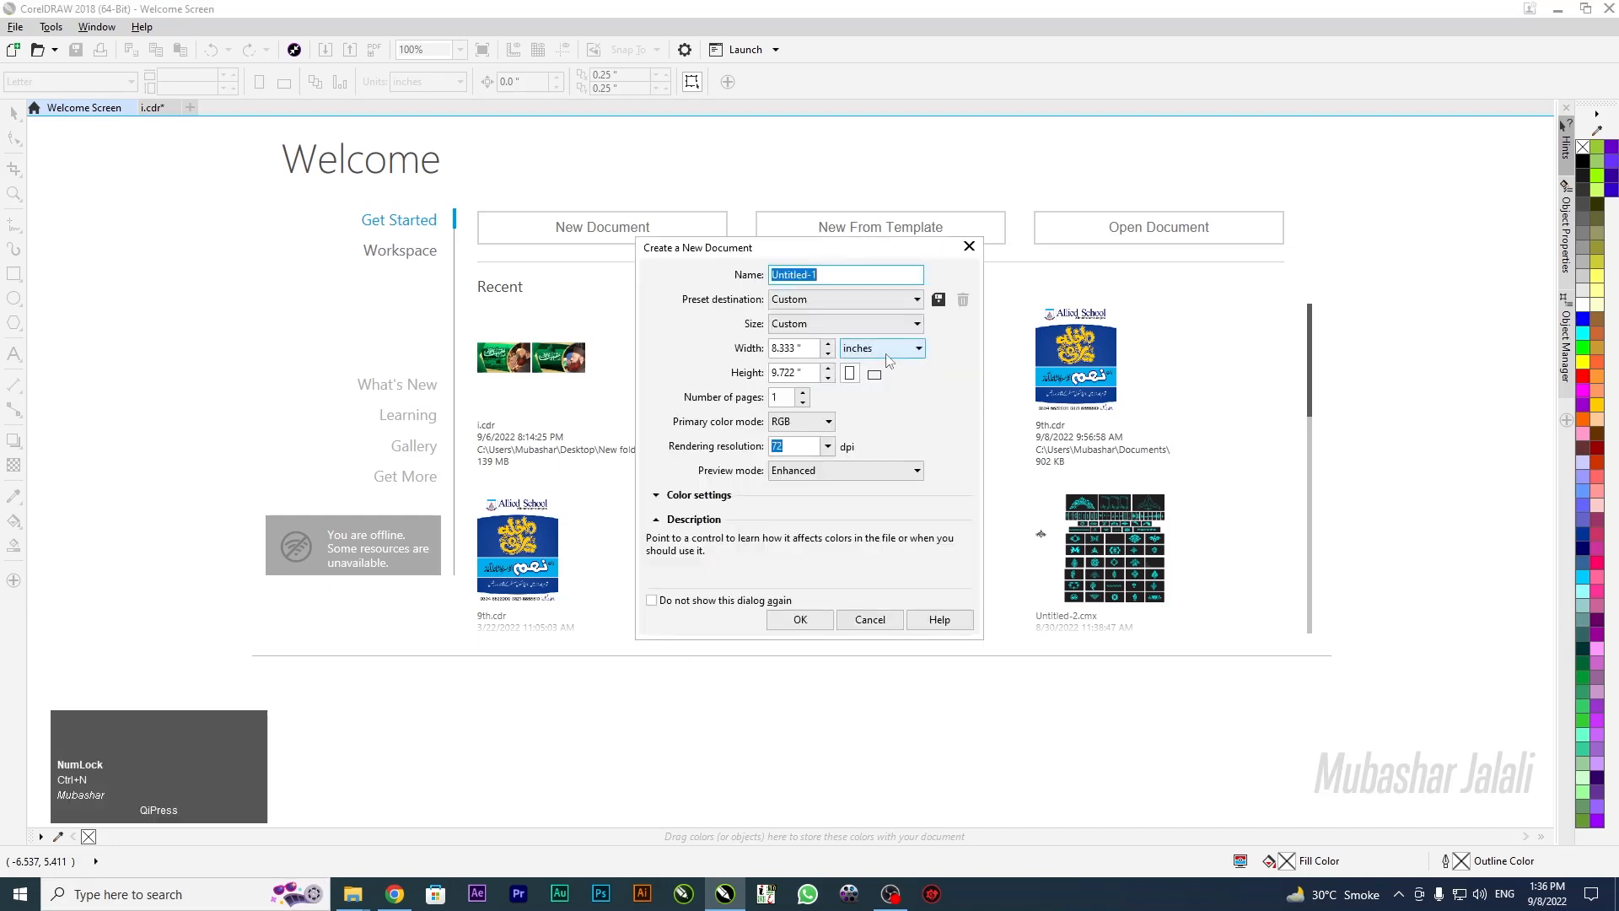
left_click(894, 348)
left_click(896, 426)
left_click_drag(805, 348, 743, 356)
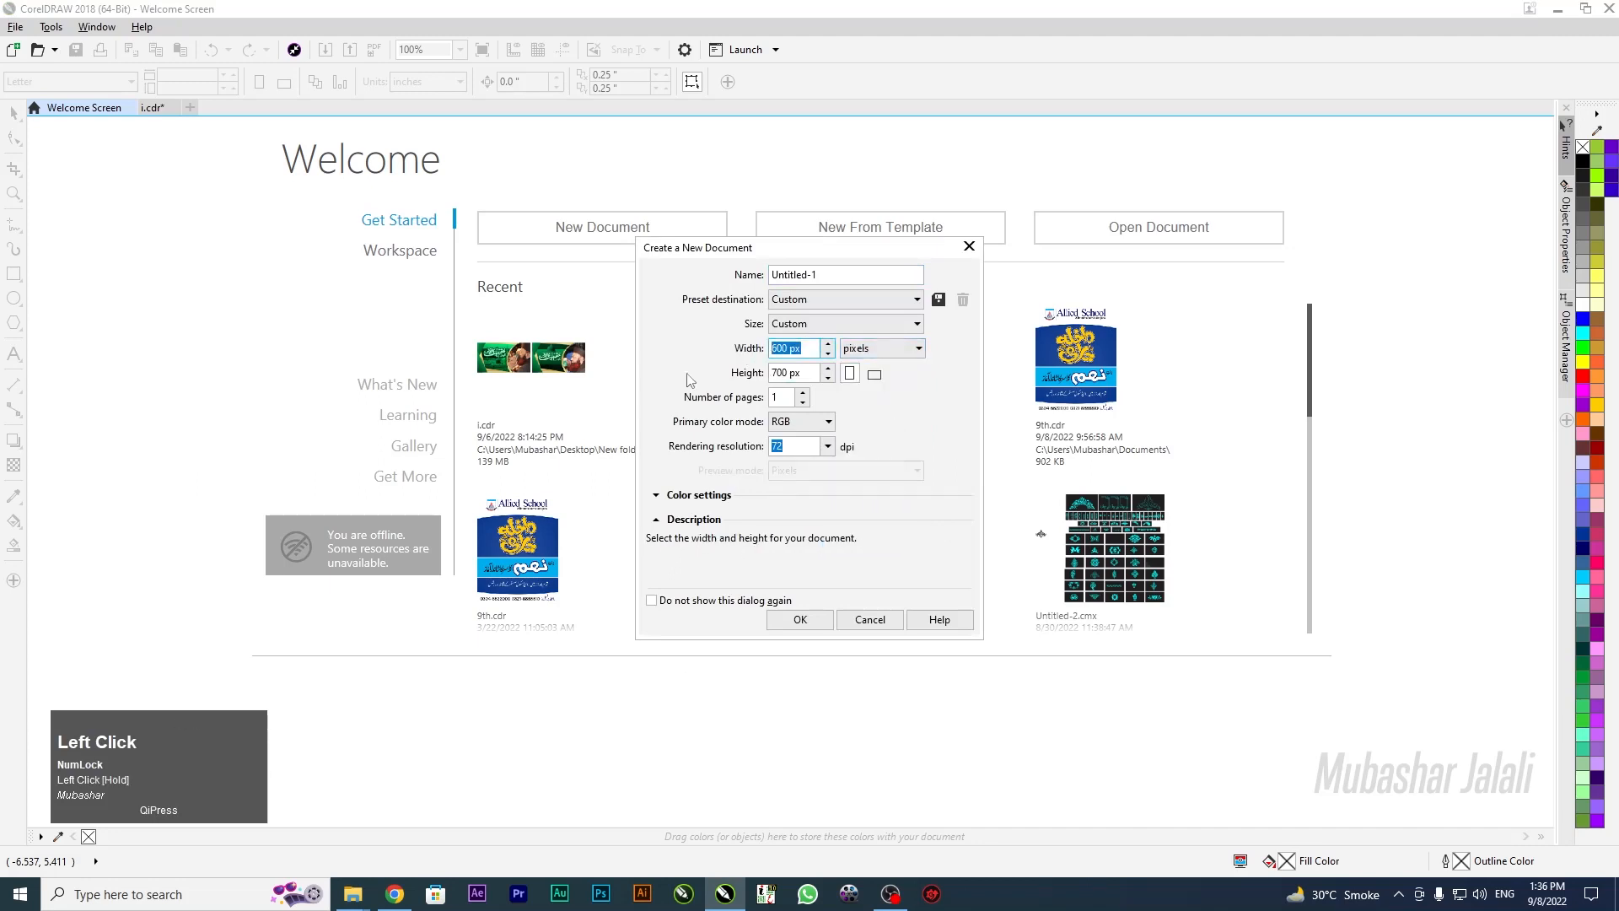
type("1280")
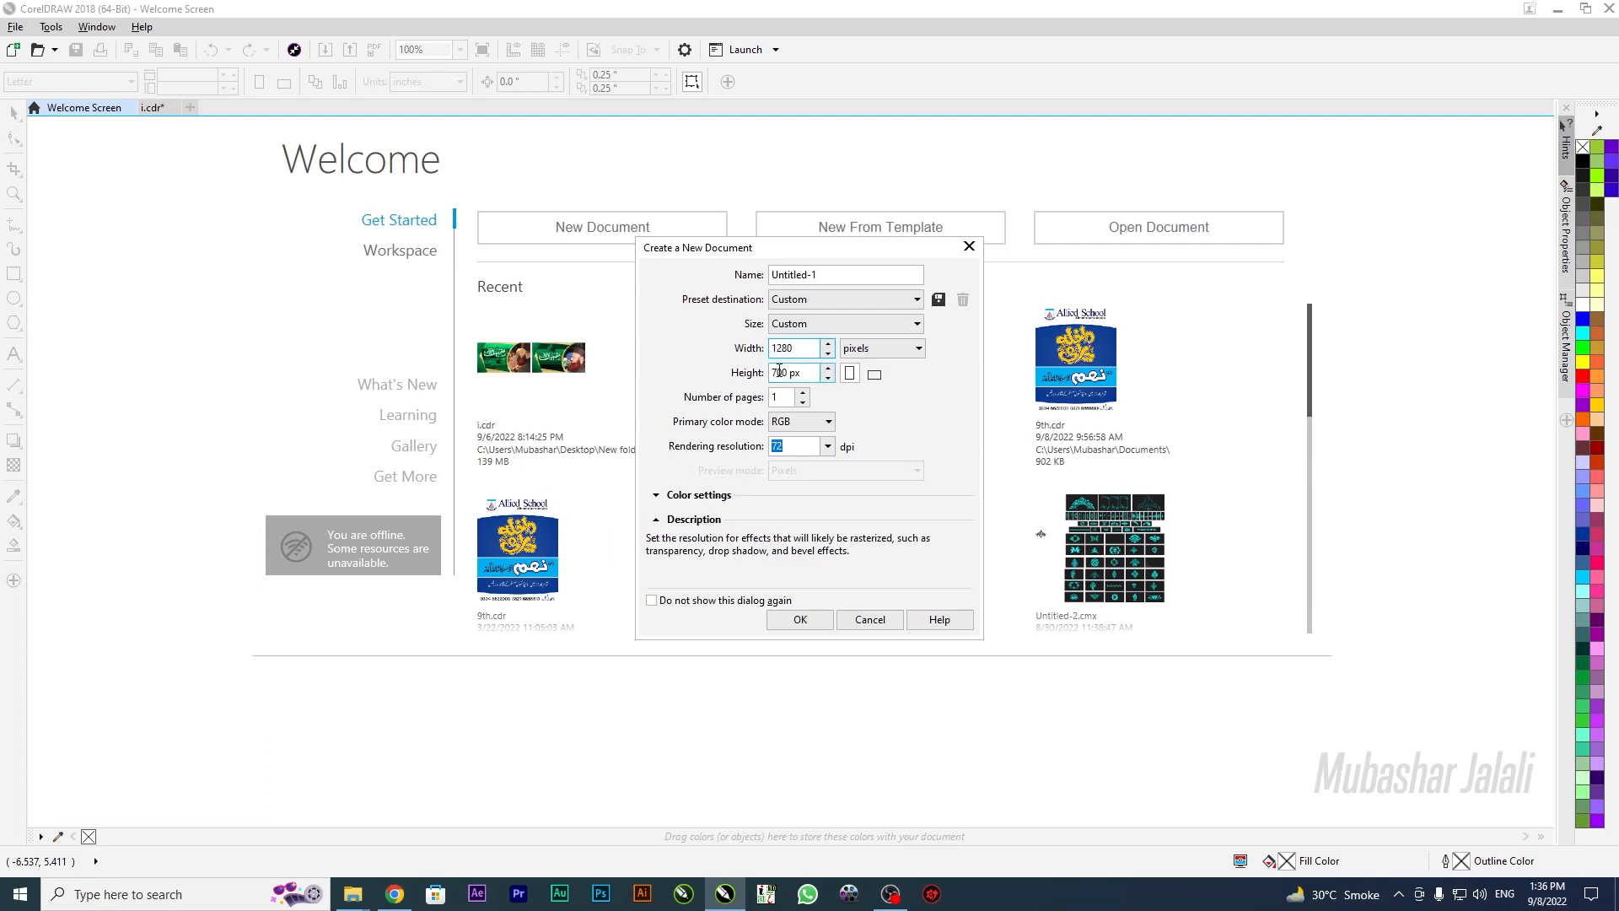
left_click_drag(805, 372, 701, 383)
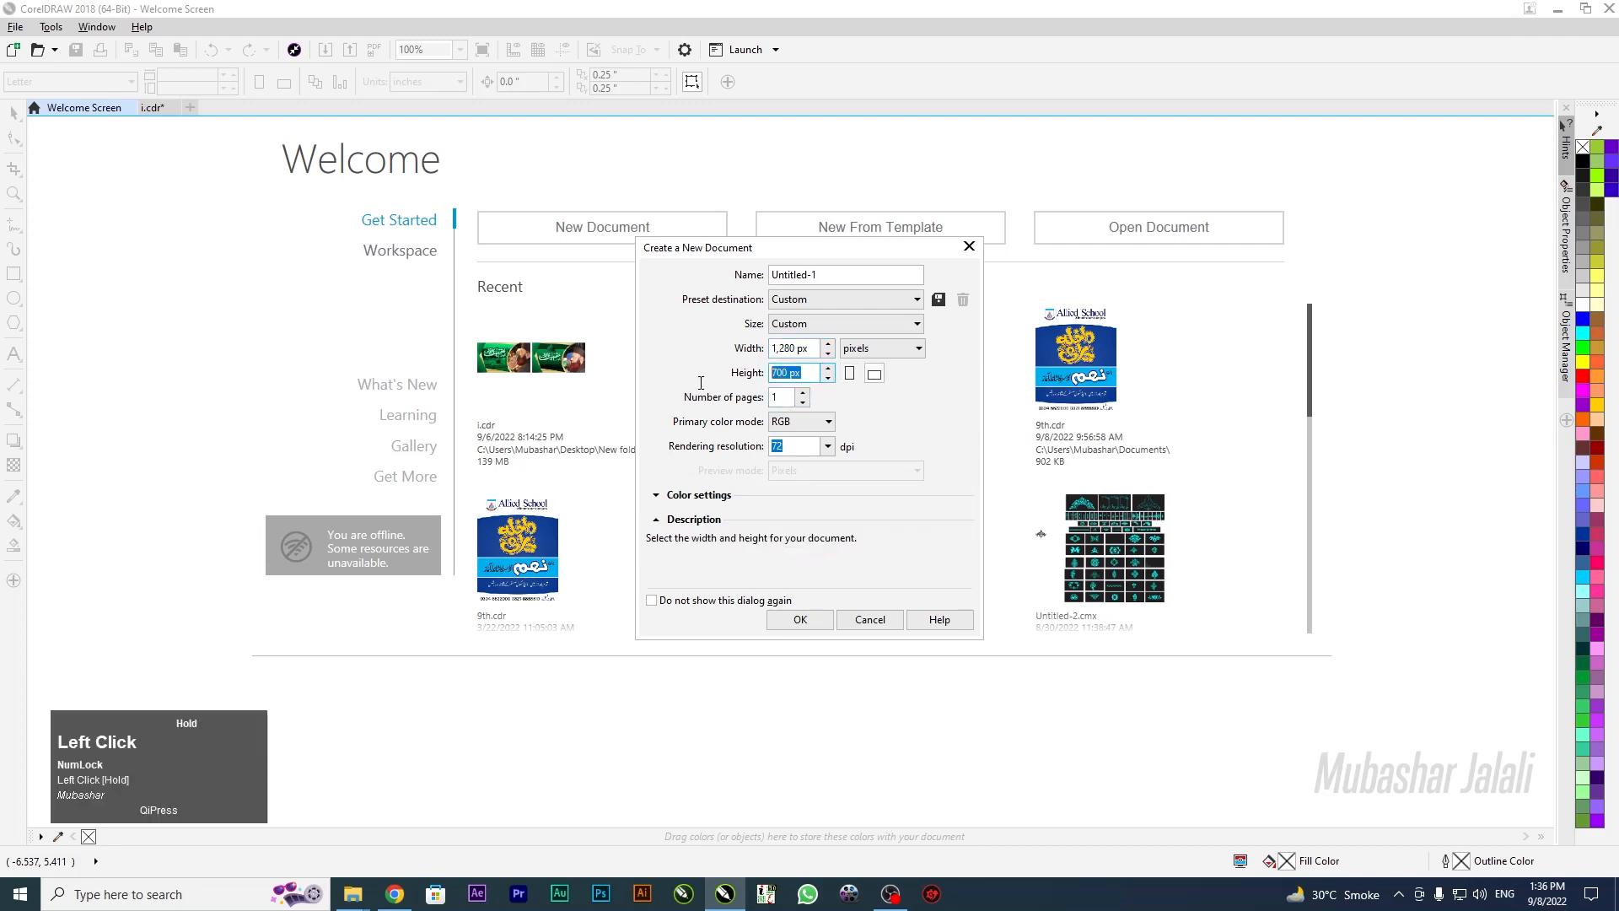
type("720")
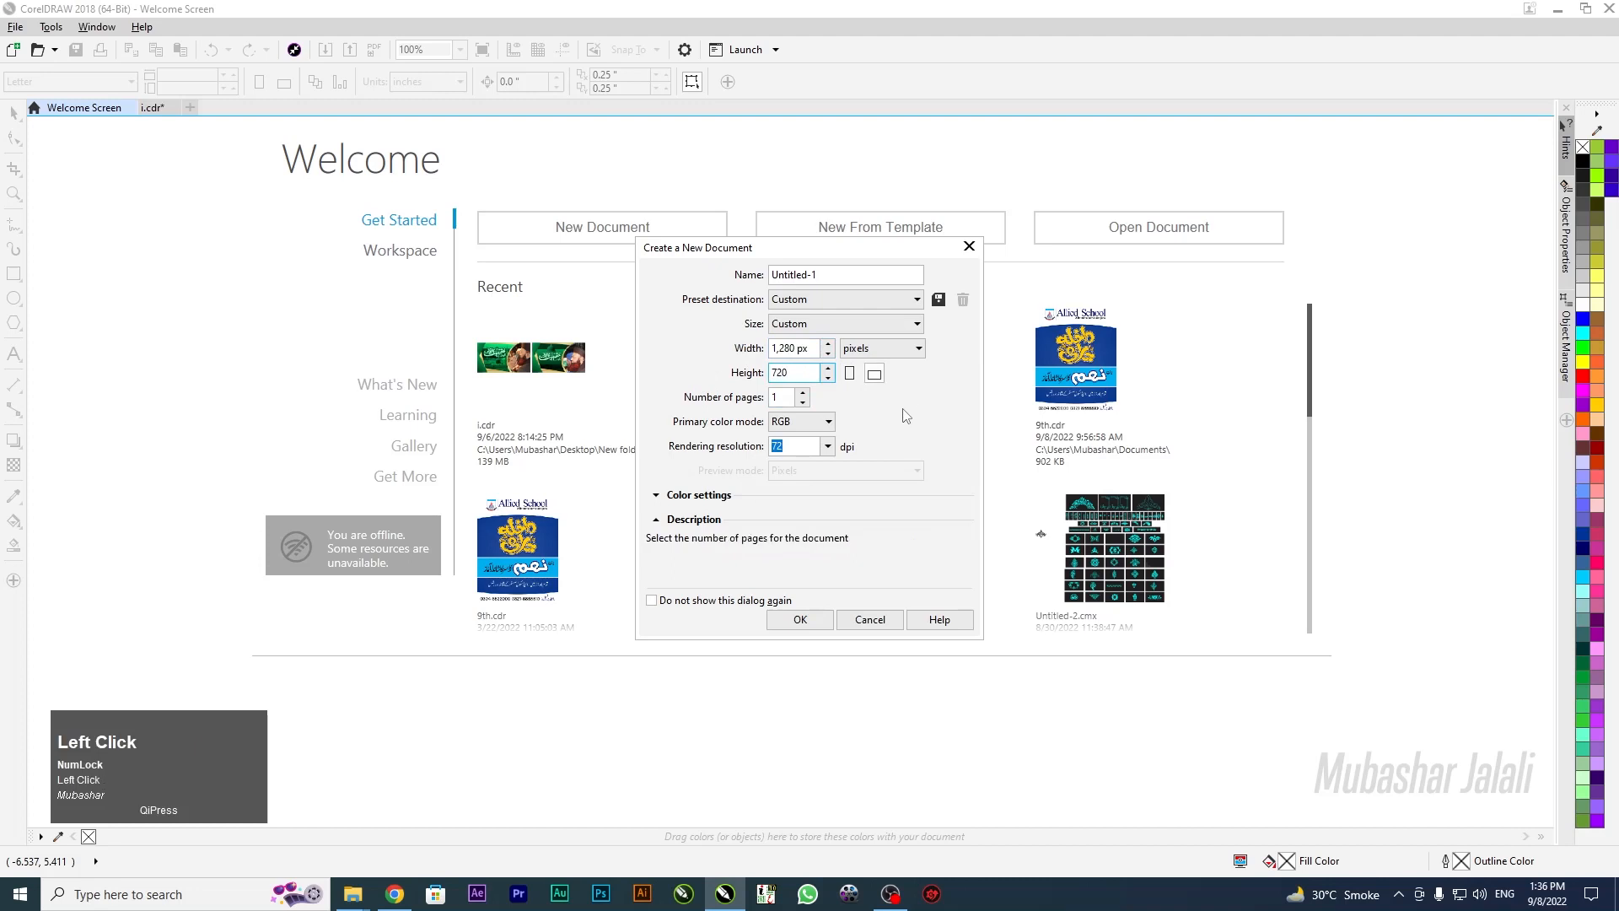
left_click(901, 349)
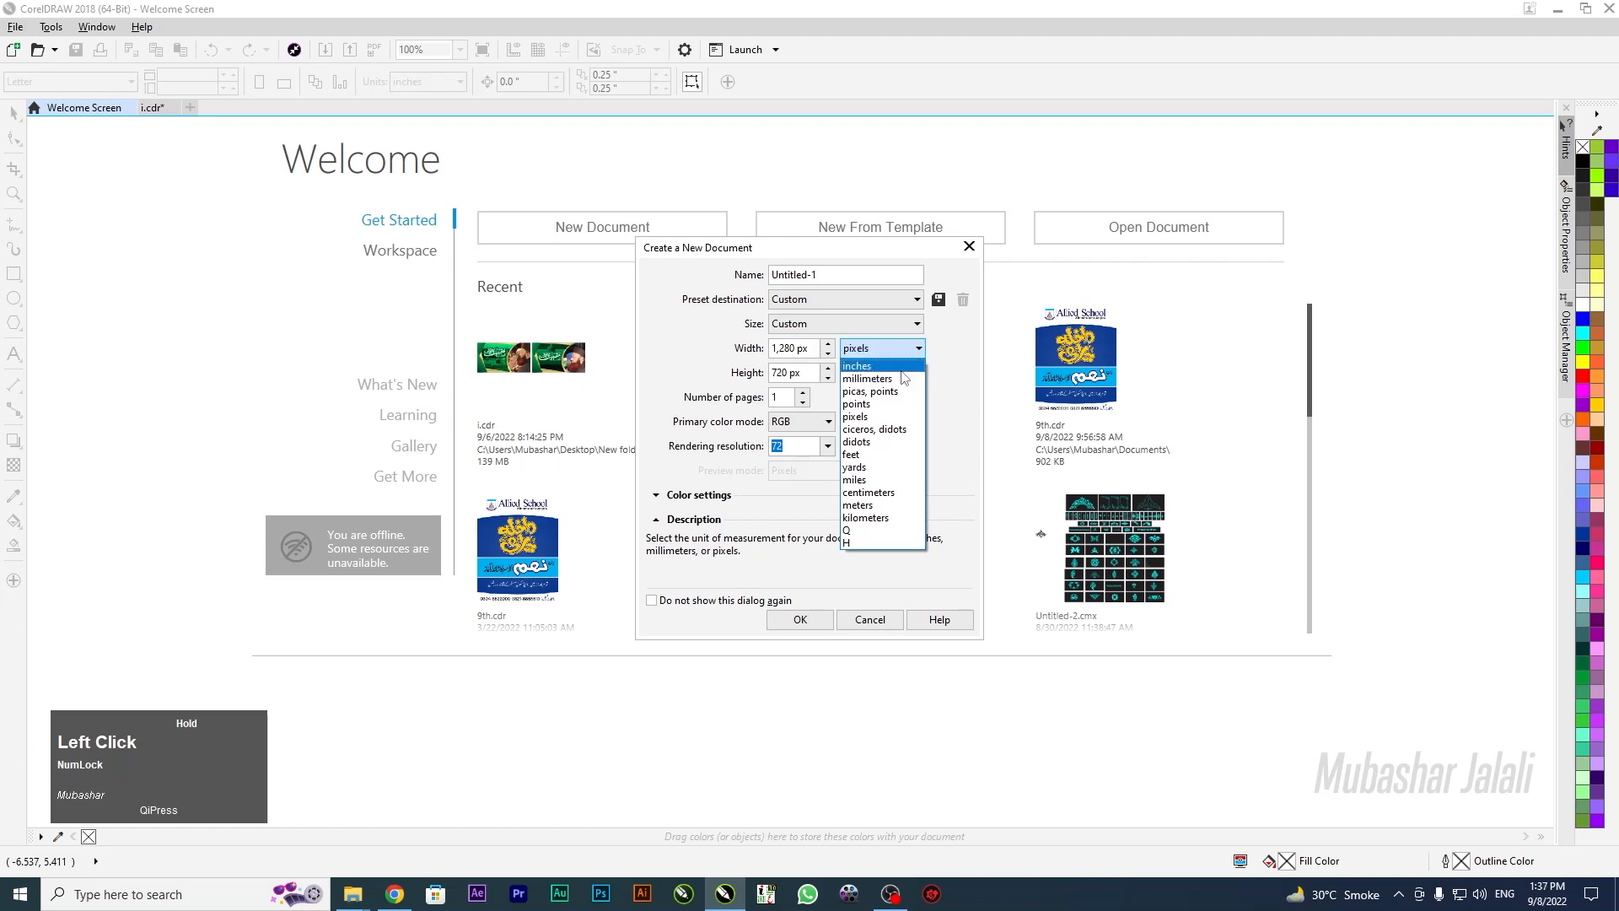
left_click(901, 370)
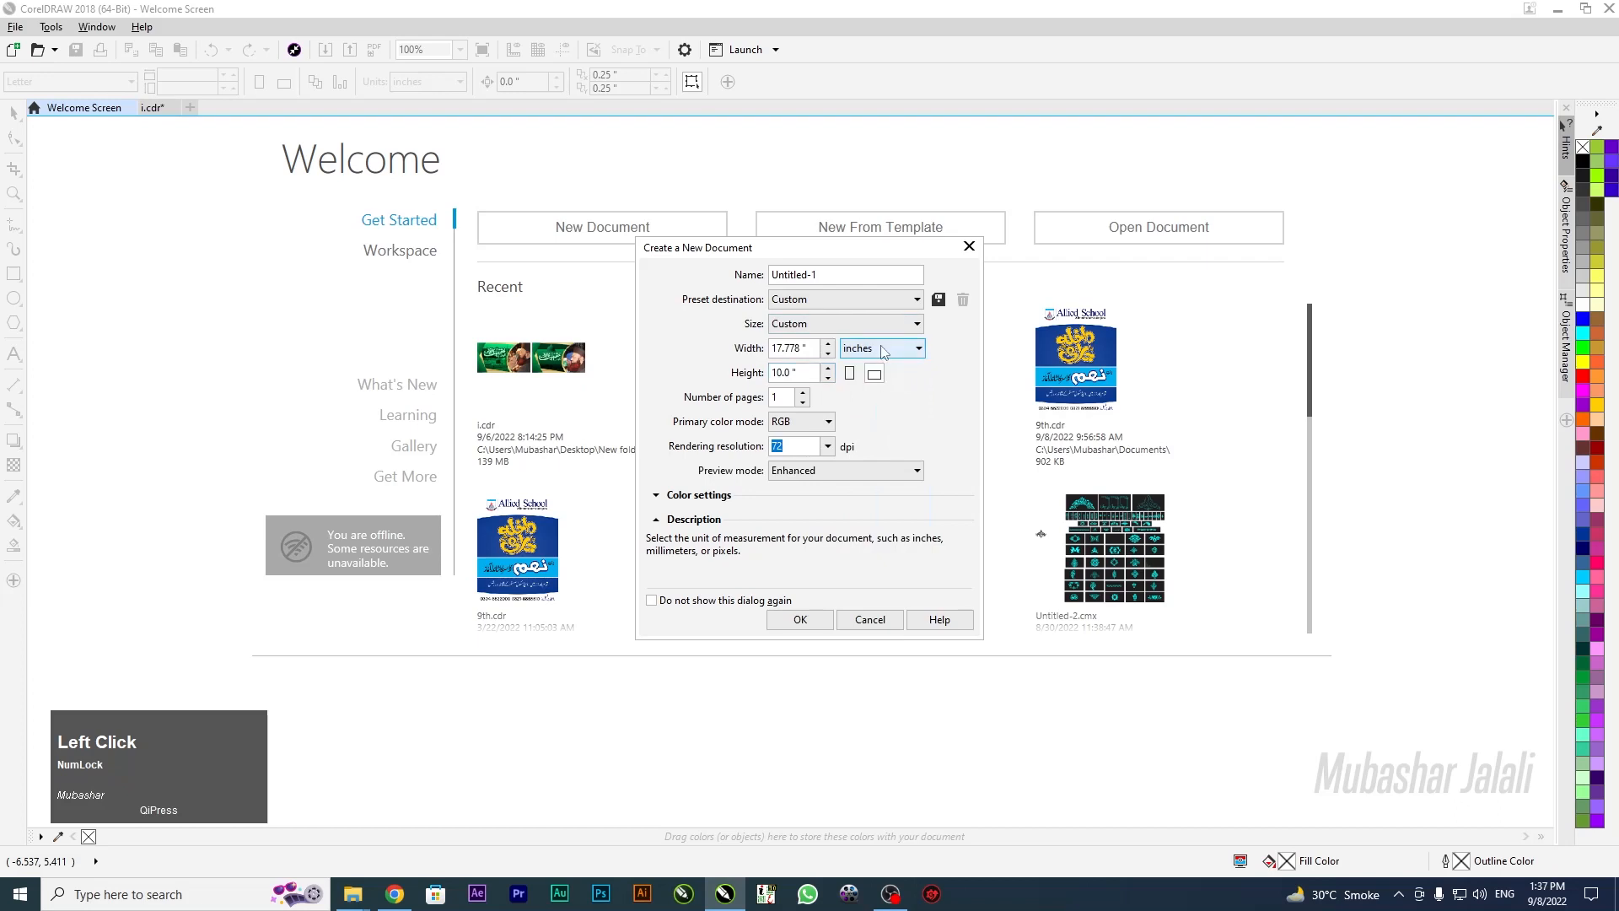
left_click(799, 620)
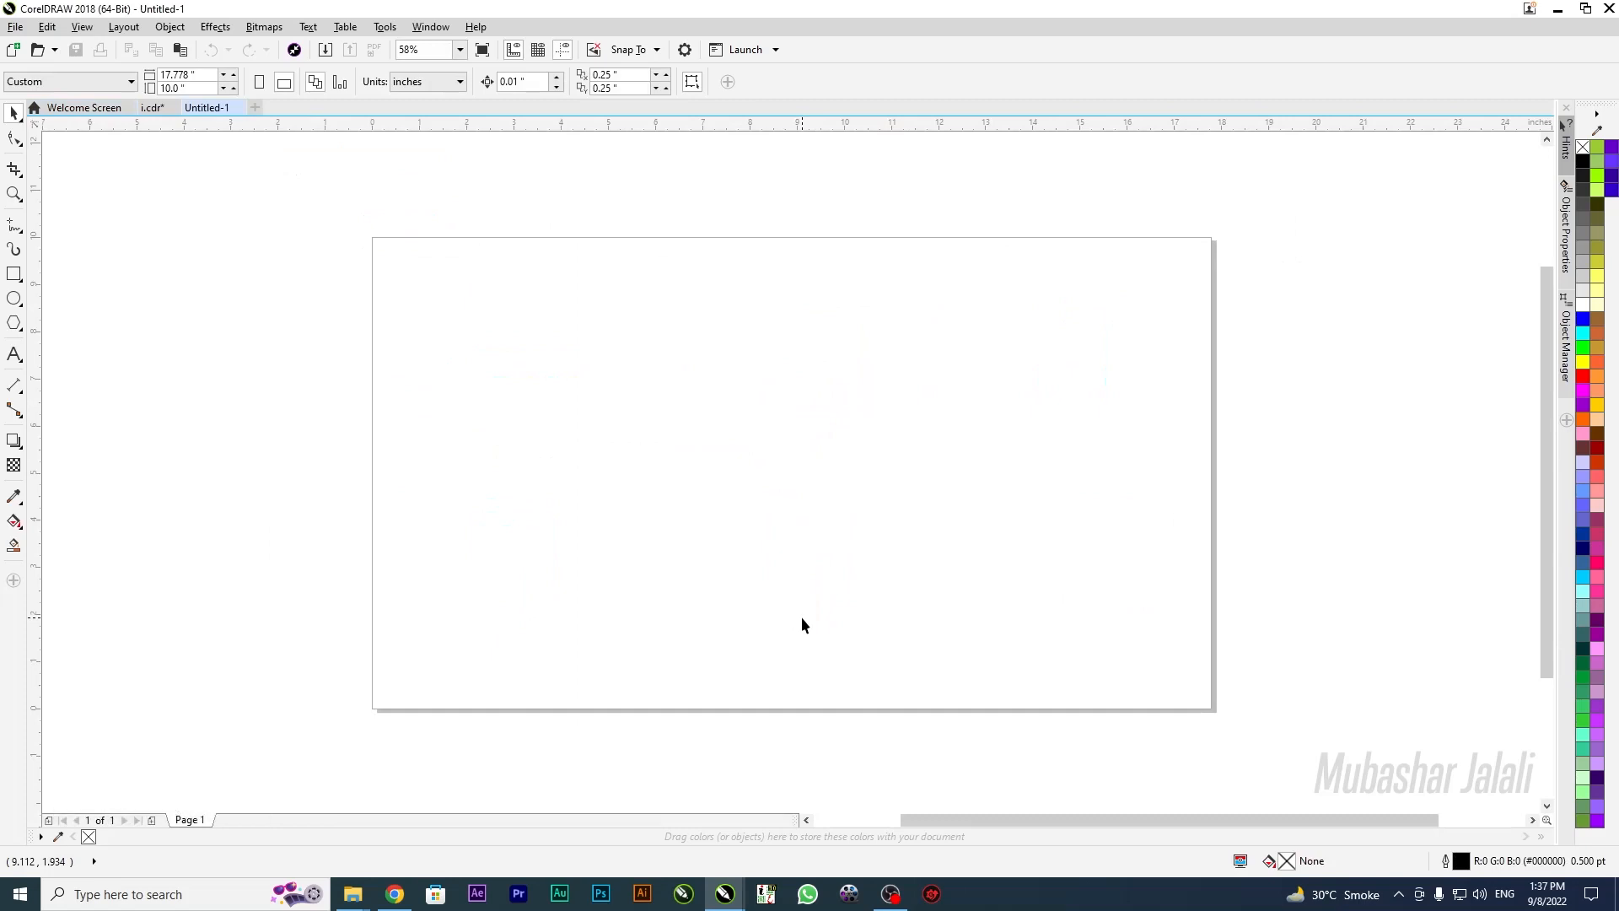
Add a page-sized 17.778 × 10 in frame rectangle and a 2.998 × 6.35 in rectangle at the top-left
double_click(13, 276)
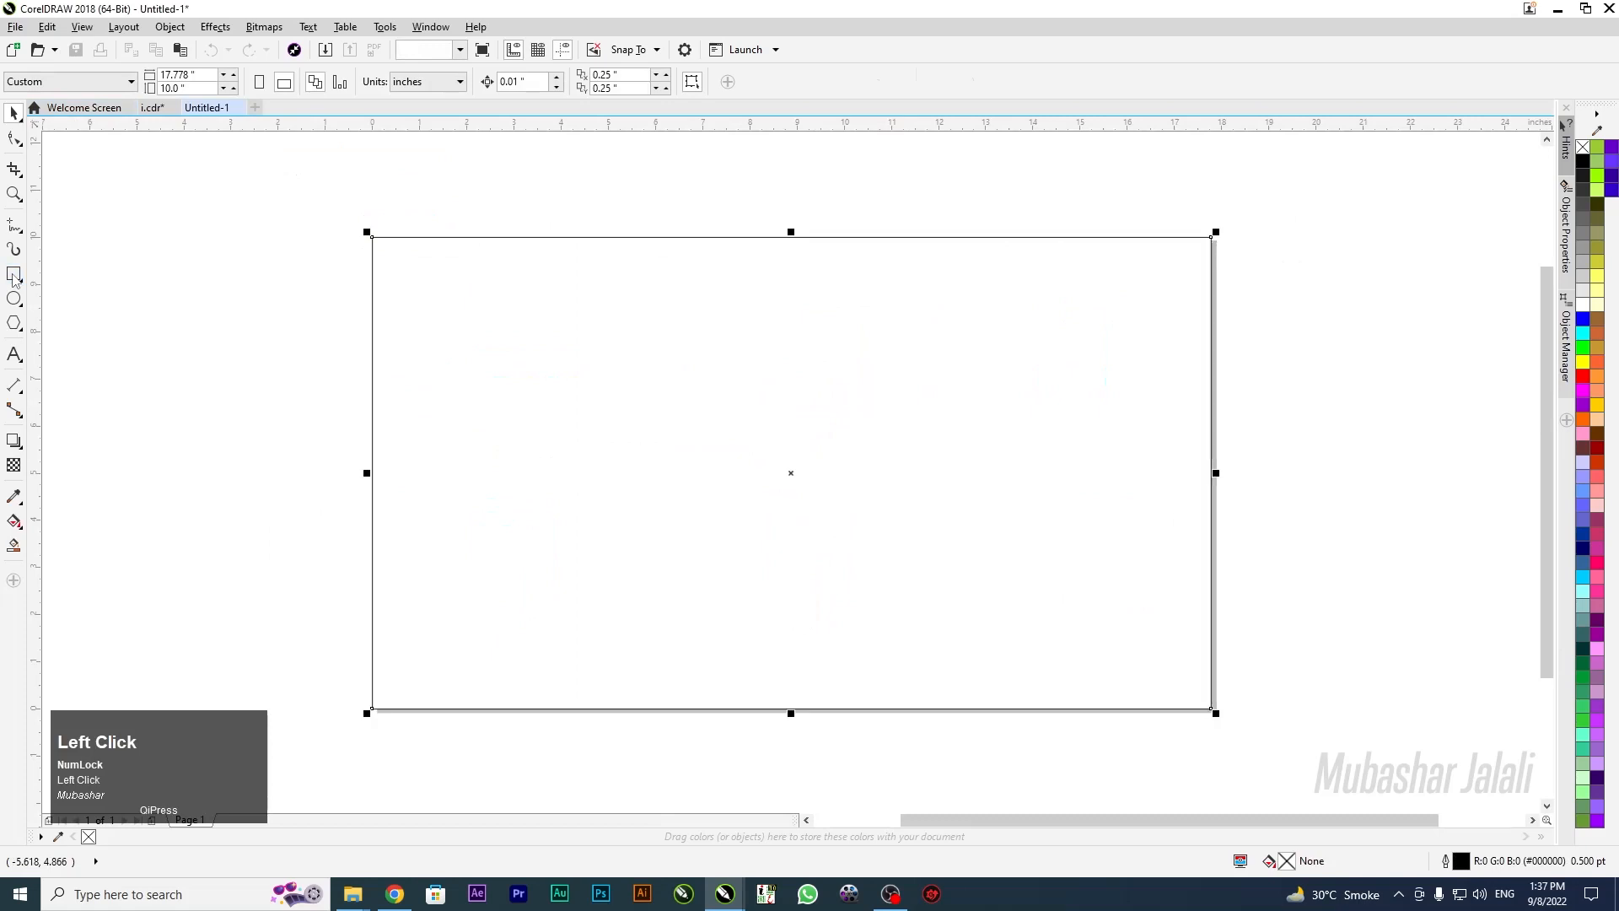
left_click(18, 120)
left_click(192, 349)
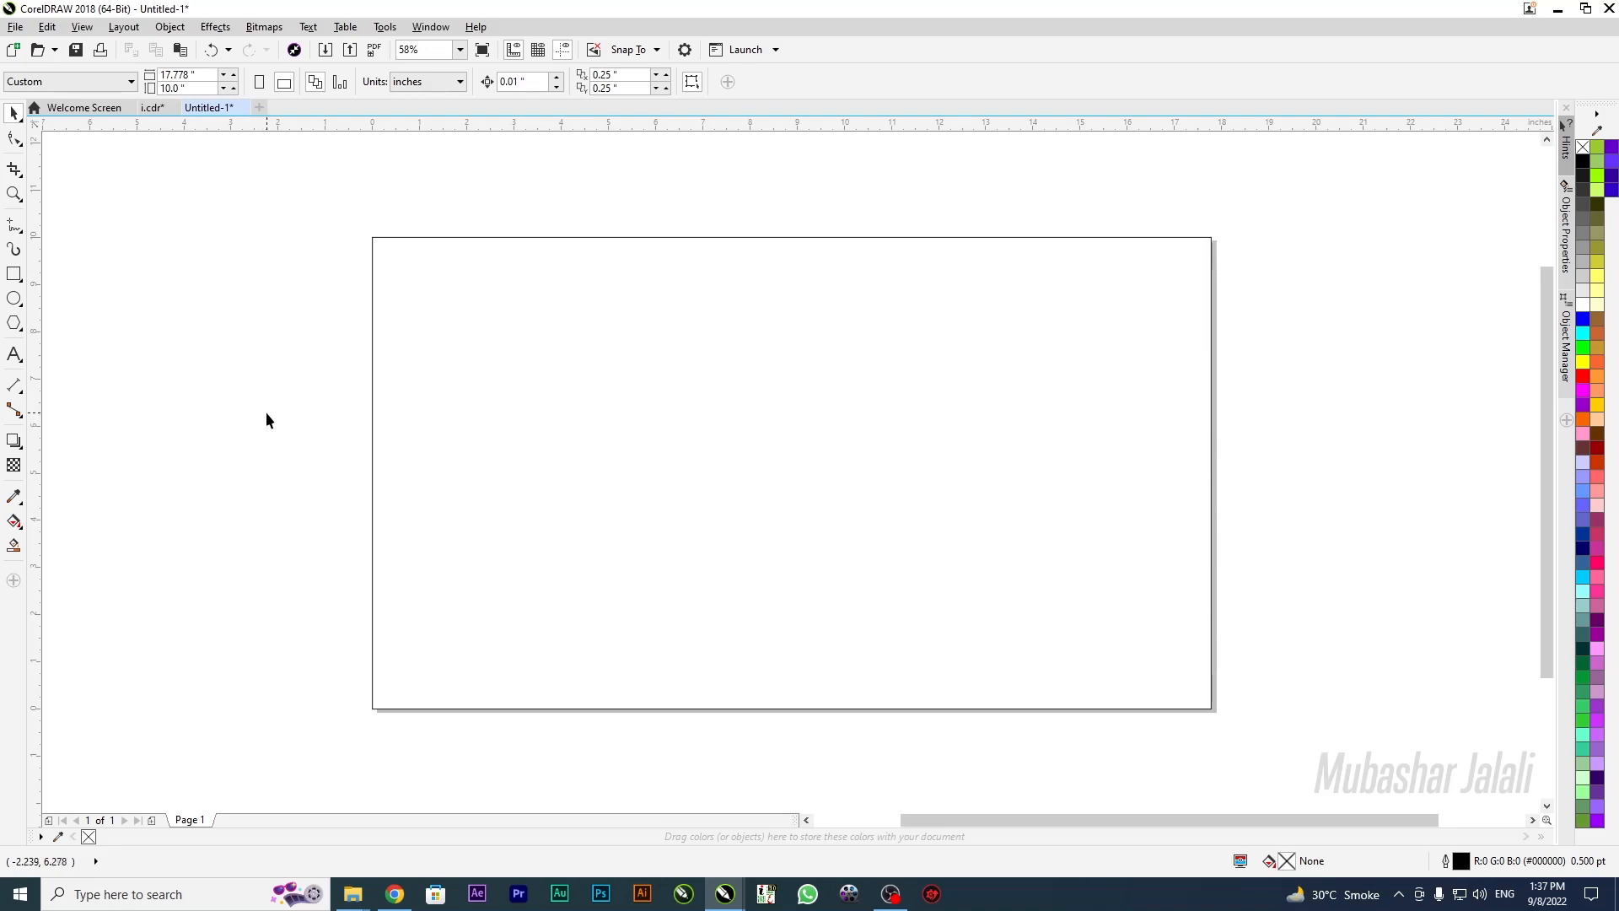
left_click(561, 341)
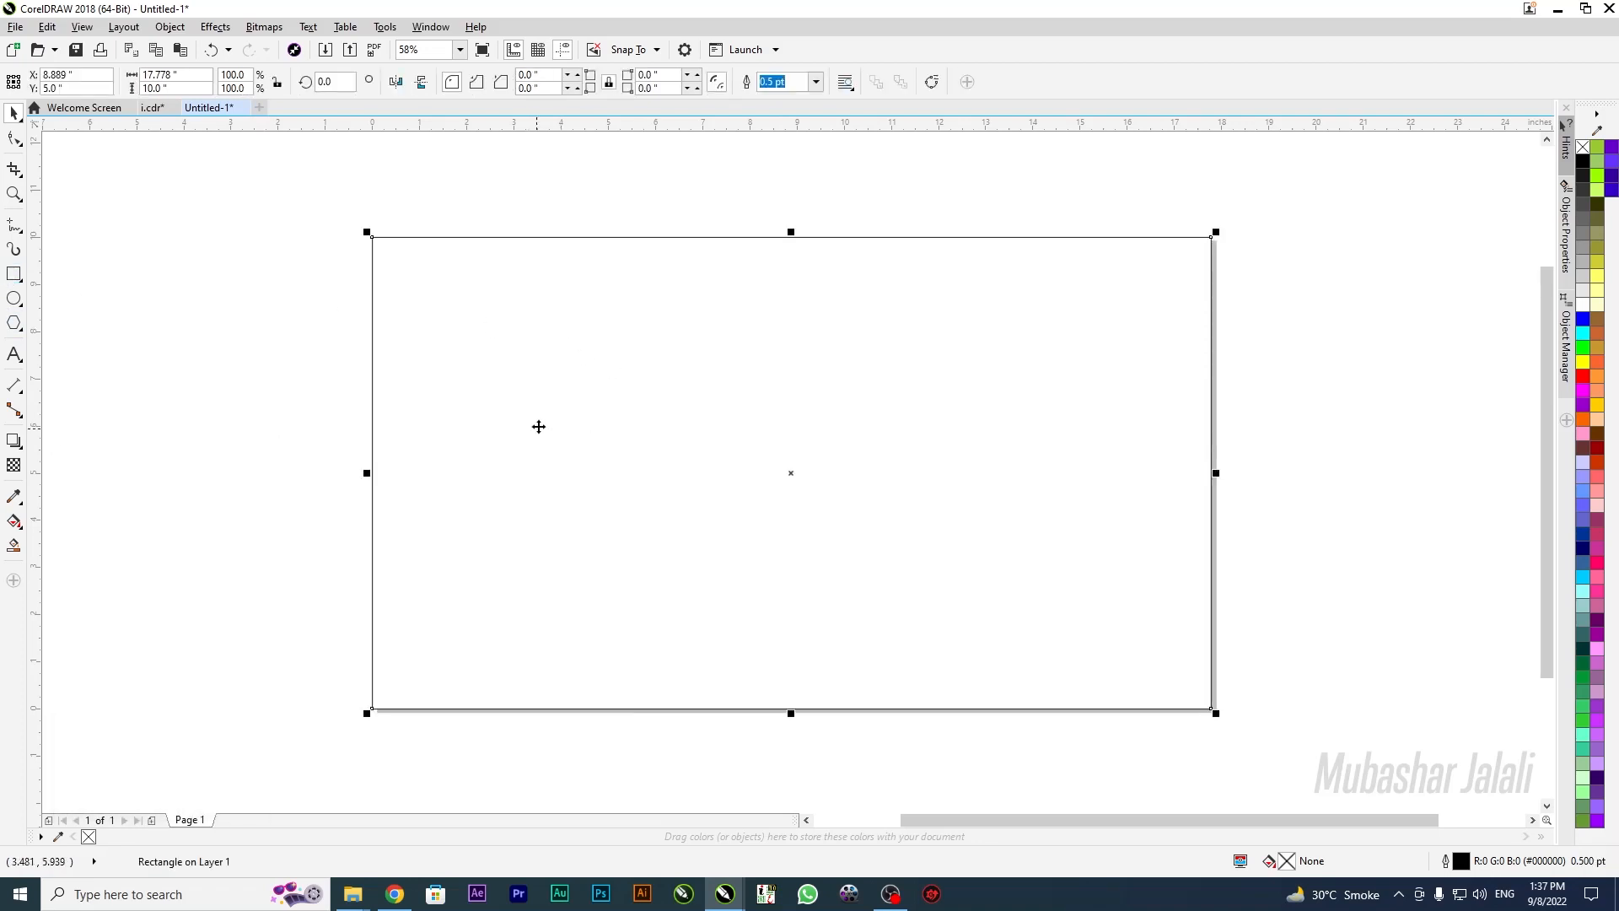
left_click(24, 275)
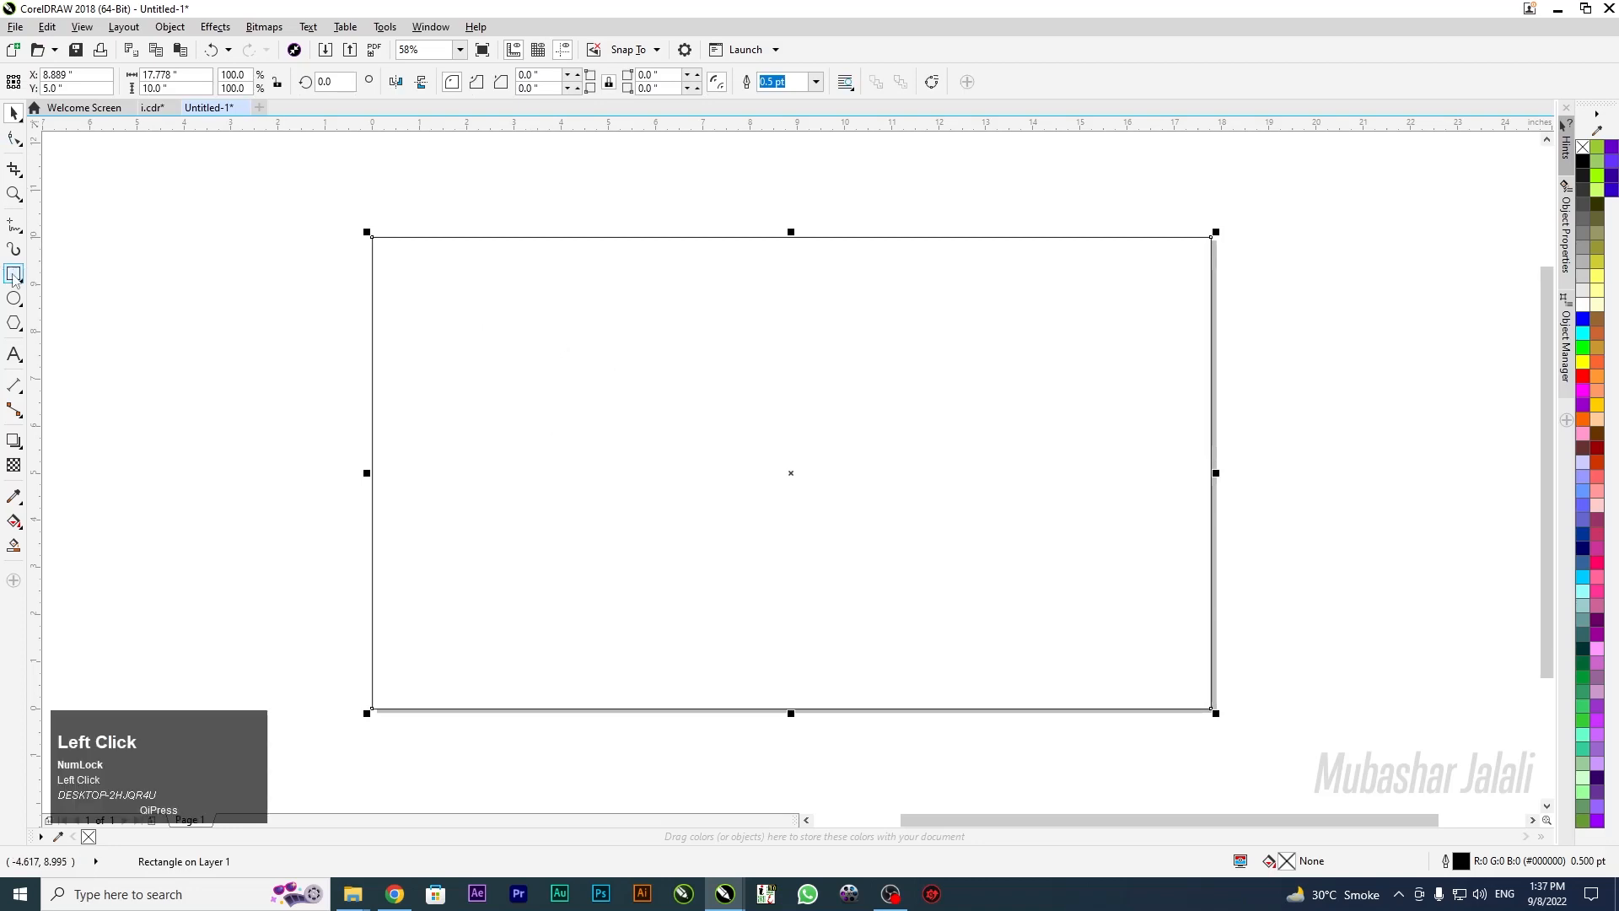
left_click_drag(403, 255, 516, 536)
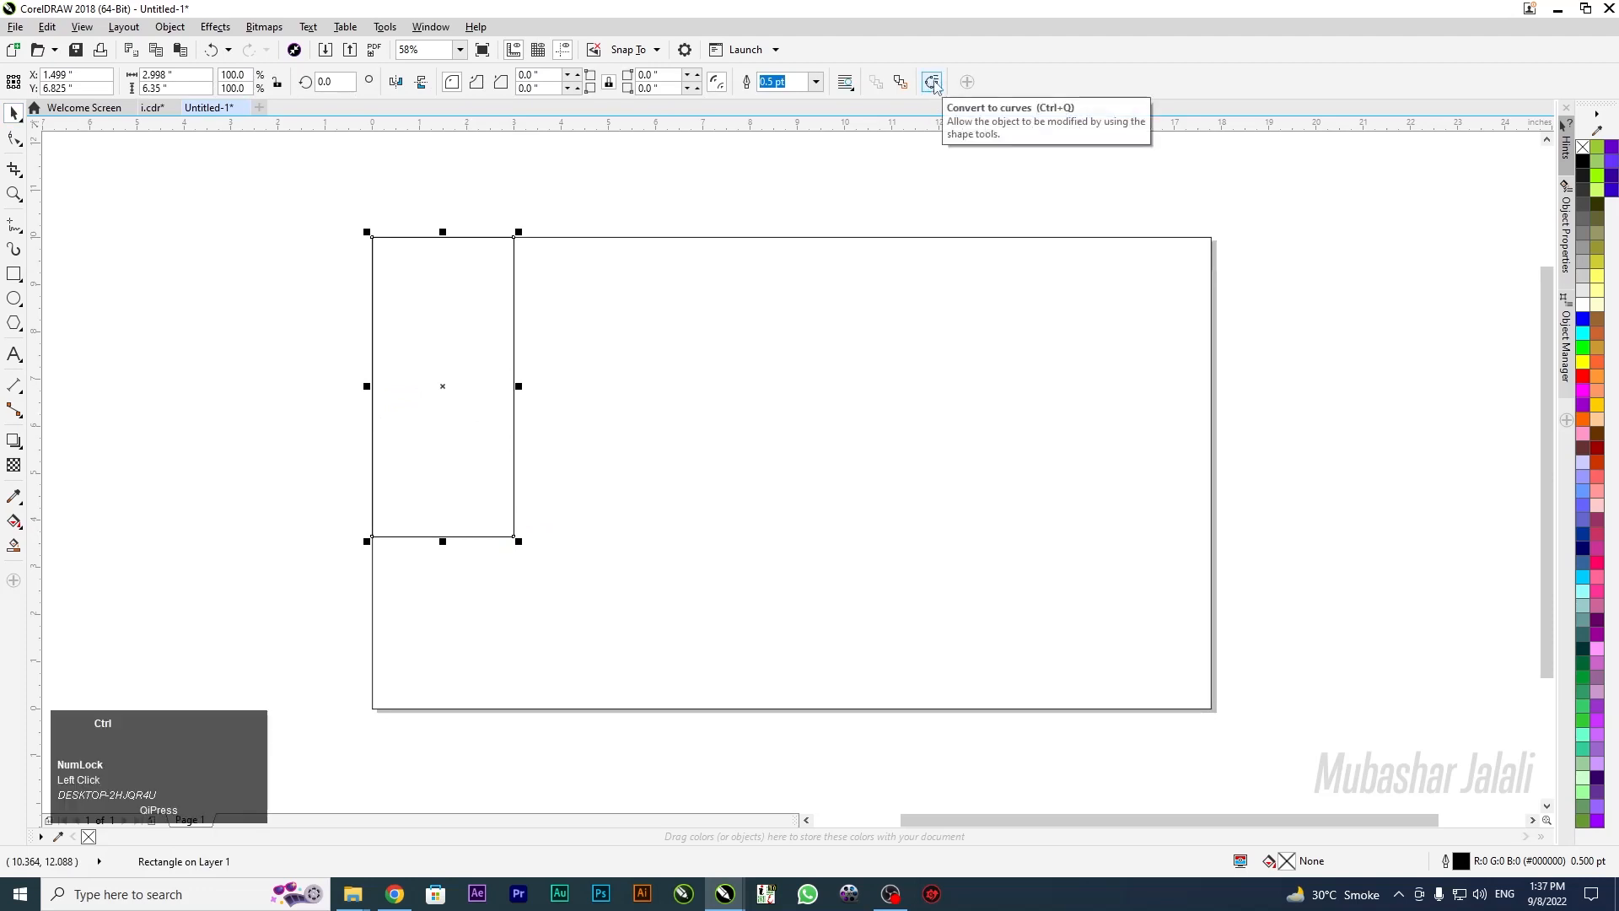
Convert the tall rectangle to curves and reshape it into a narrow slanted wedge at the top-left
key("ctrl+q")
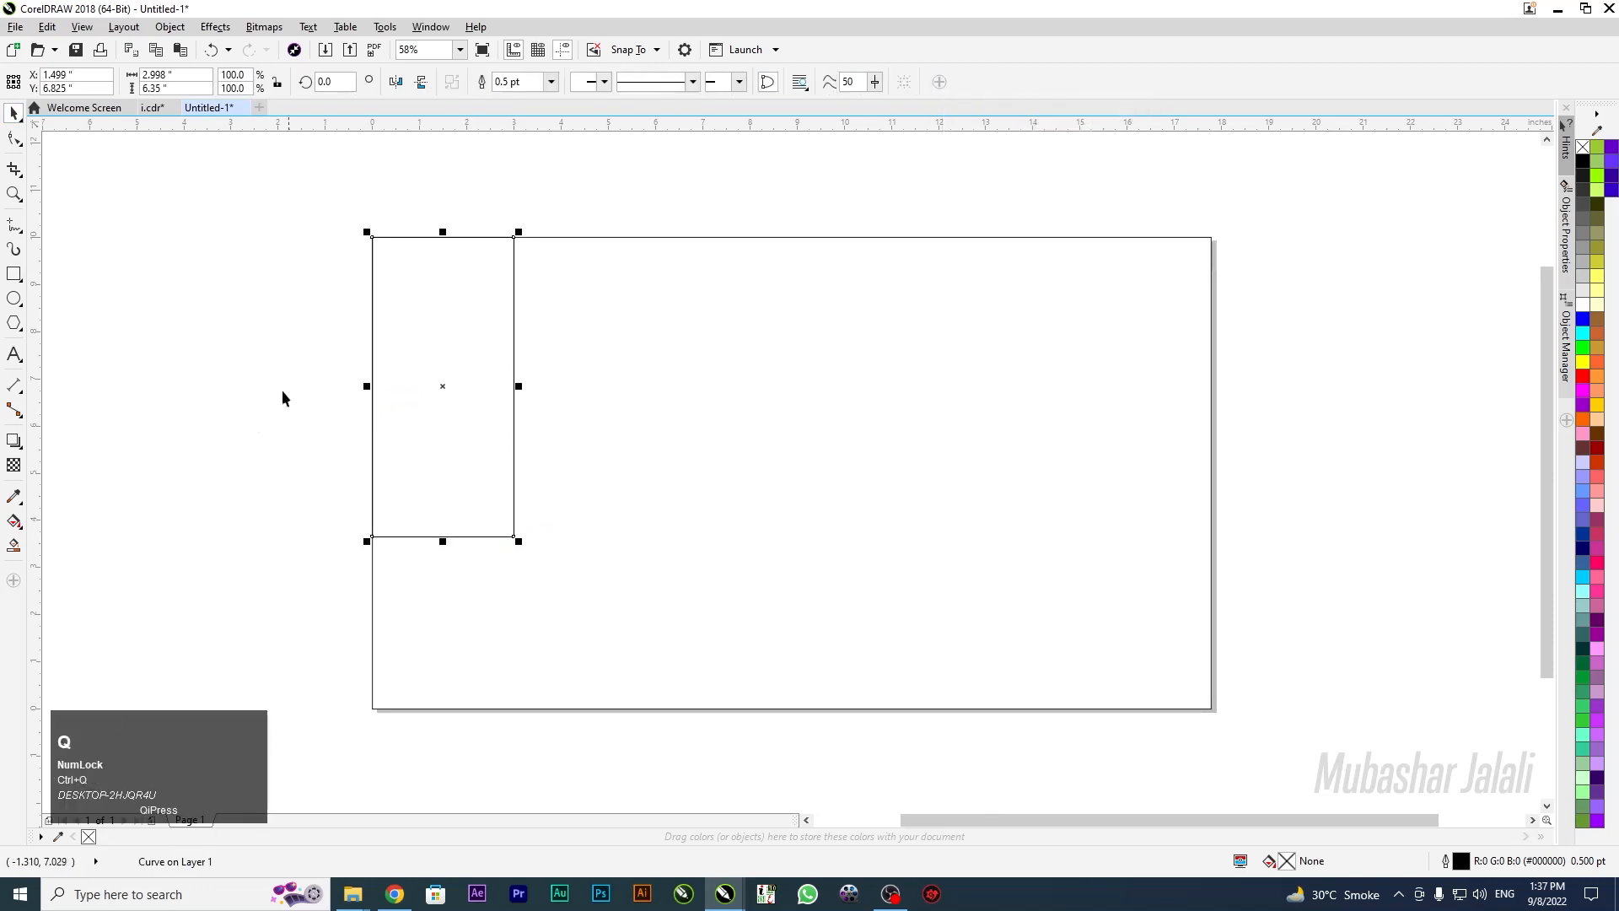
left_click(14, 139)
left_click_drag(633, 479, 523, 554)
scroll(525, 554, "up", 3)
key("Delete")
scroll(810, 498, "down", 2)
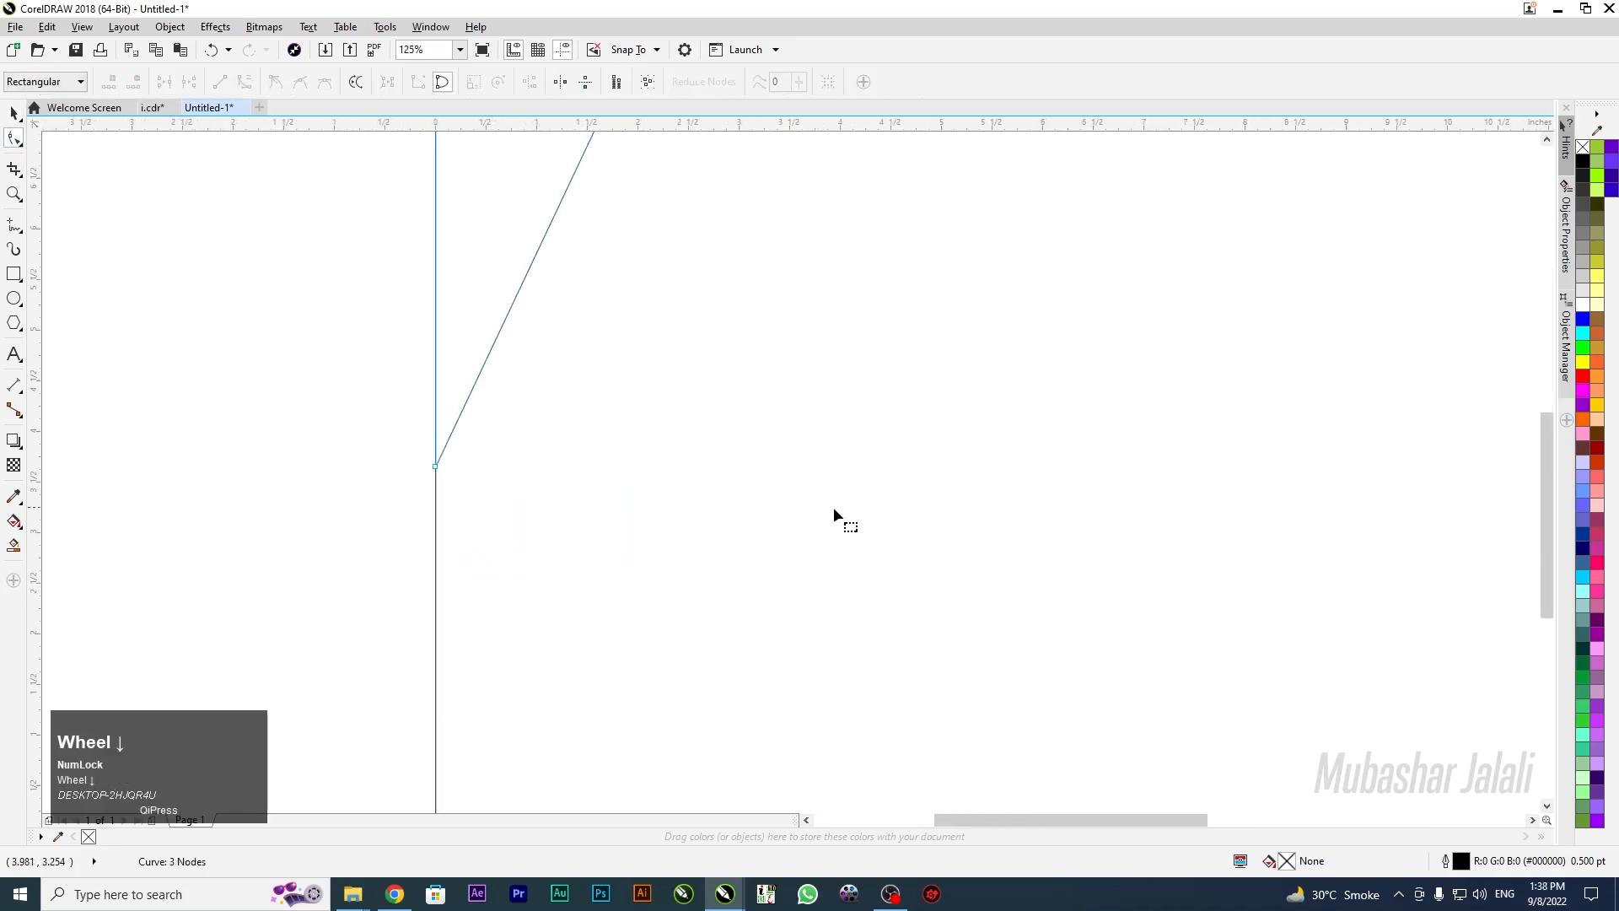
scroll(579, 489, "down", 2)
scroll(619, 355, "up", 1)
scroll(633, 346, "up", 2)
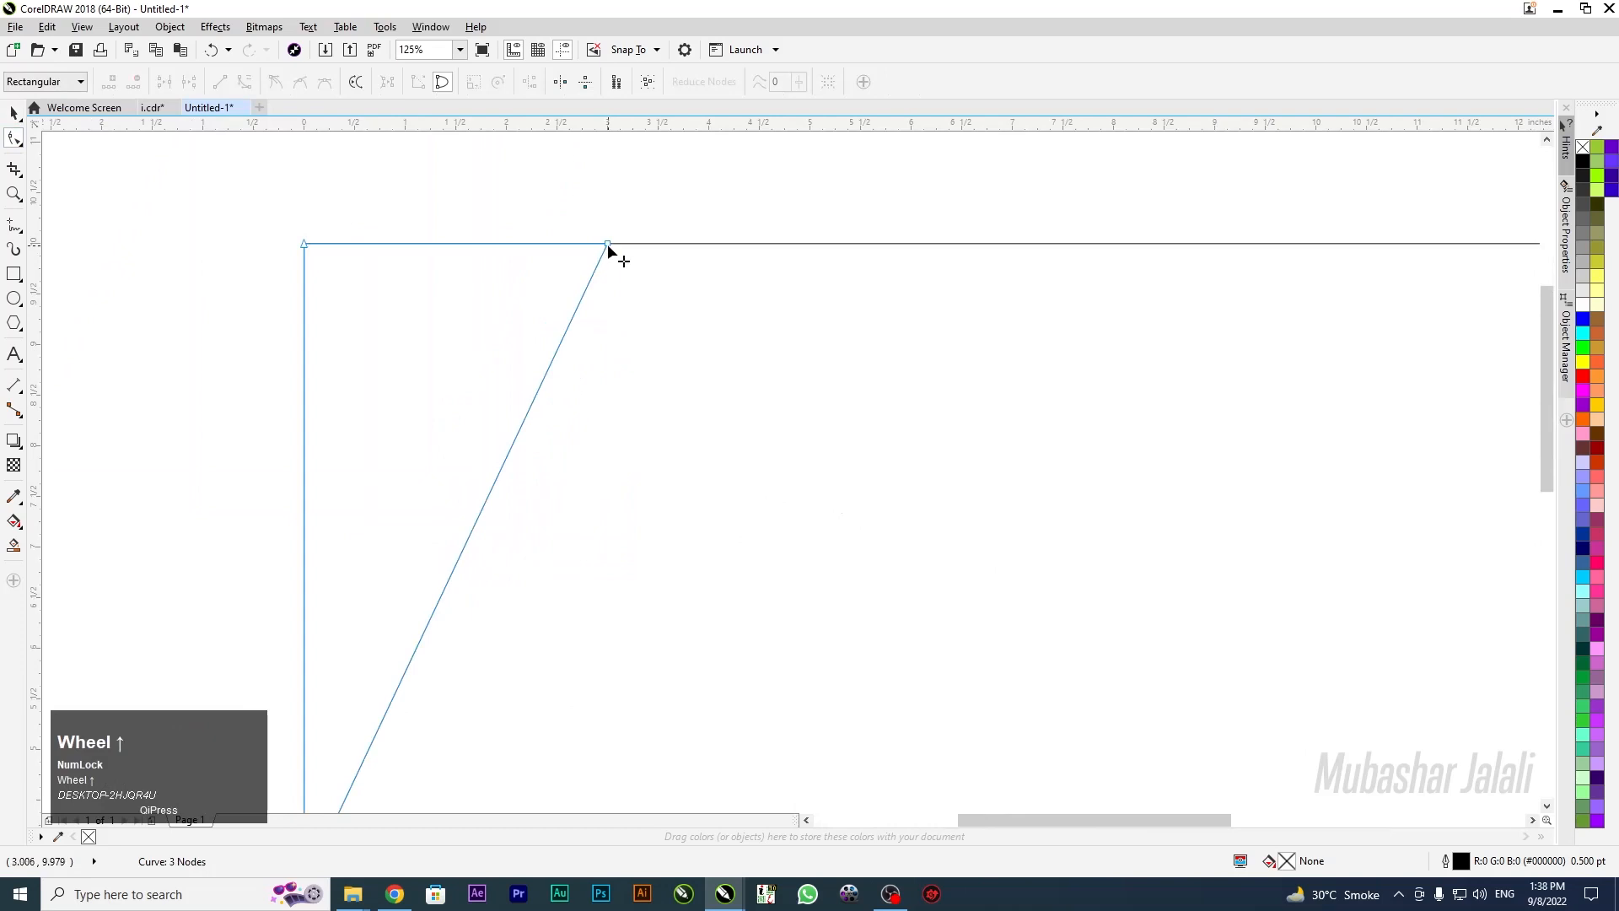
left_click_drag(609, 248, 679, 253)
scroll(592, 314, "down", 3)
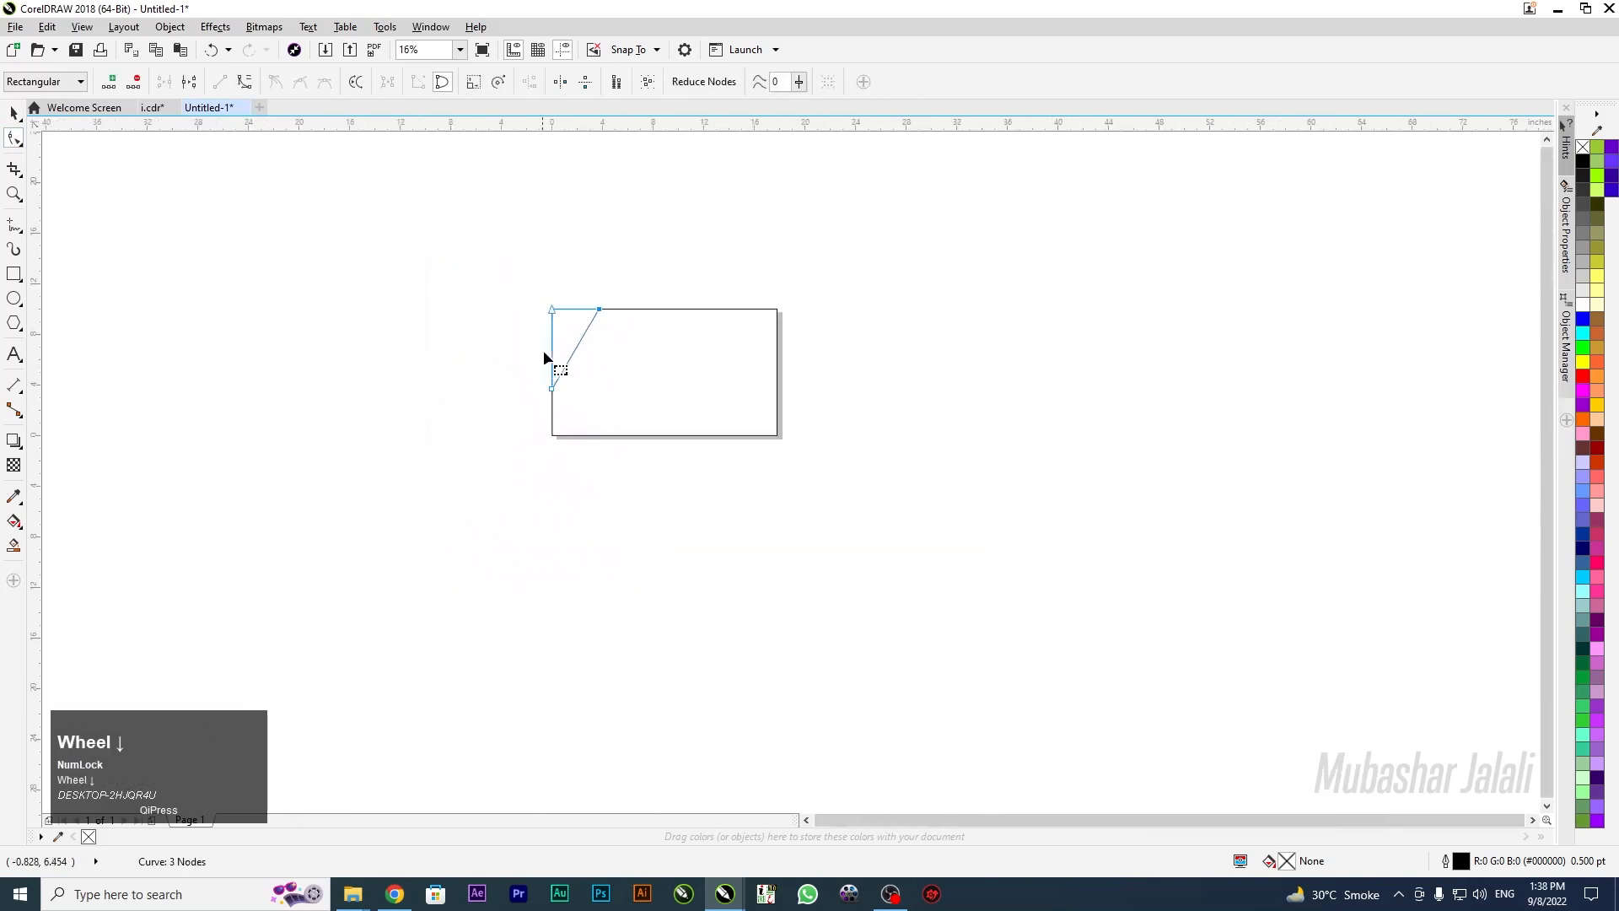
scroll(540, 361, "up", 2)
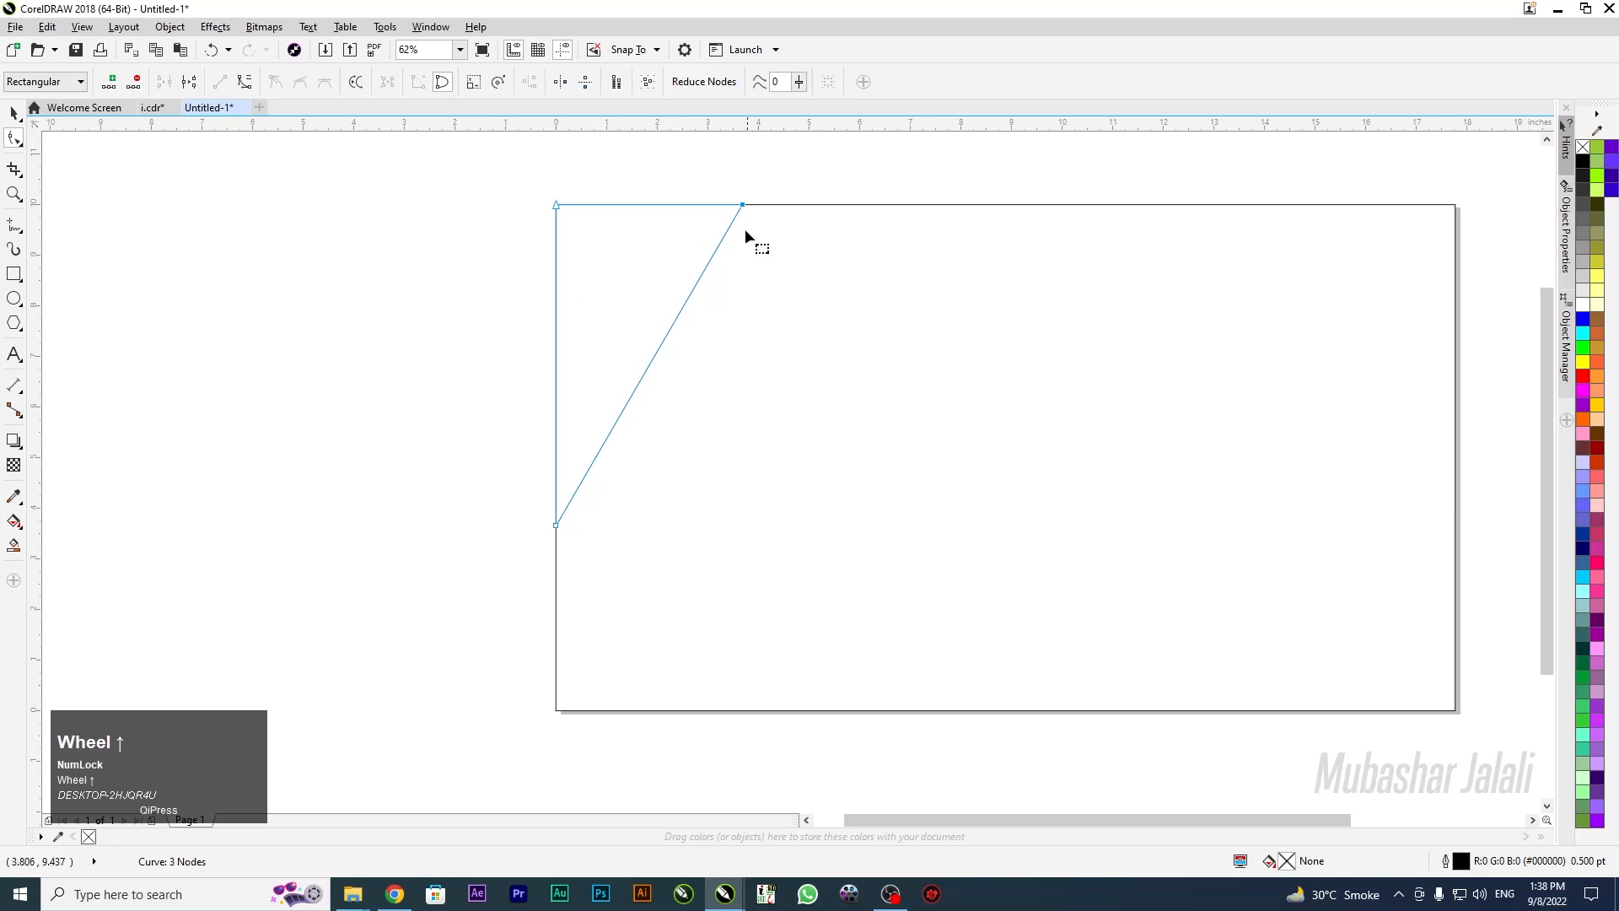
left_click_drag(742, 205, 699, 205)
Add a vertically mirrored copy at the bottom-left corner and extend its base along the bottom edge
left_click(14, 112)
left_click_drag(606, 326, 840, 423)
right_click(840, 423)
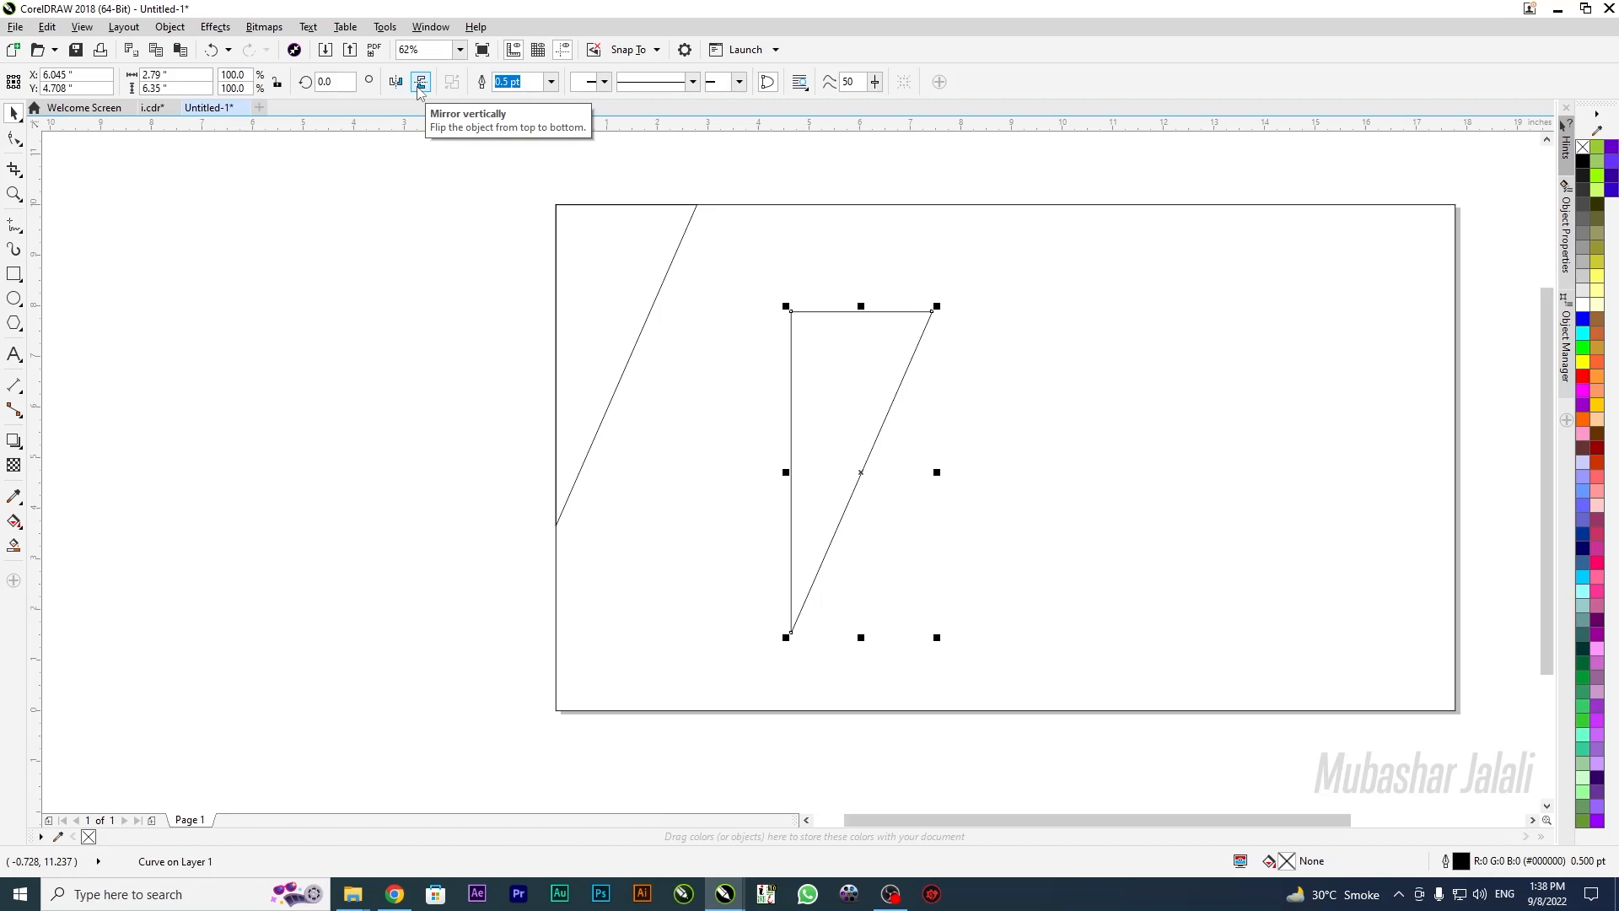
left_click(421, 82)
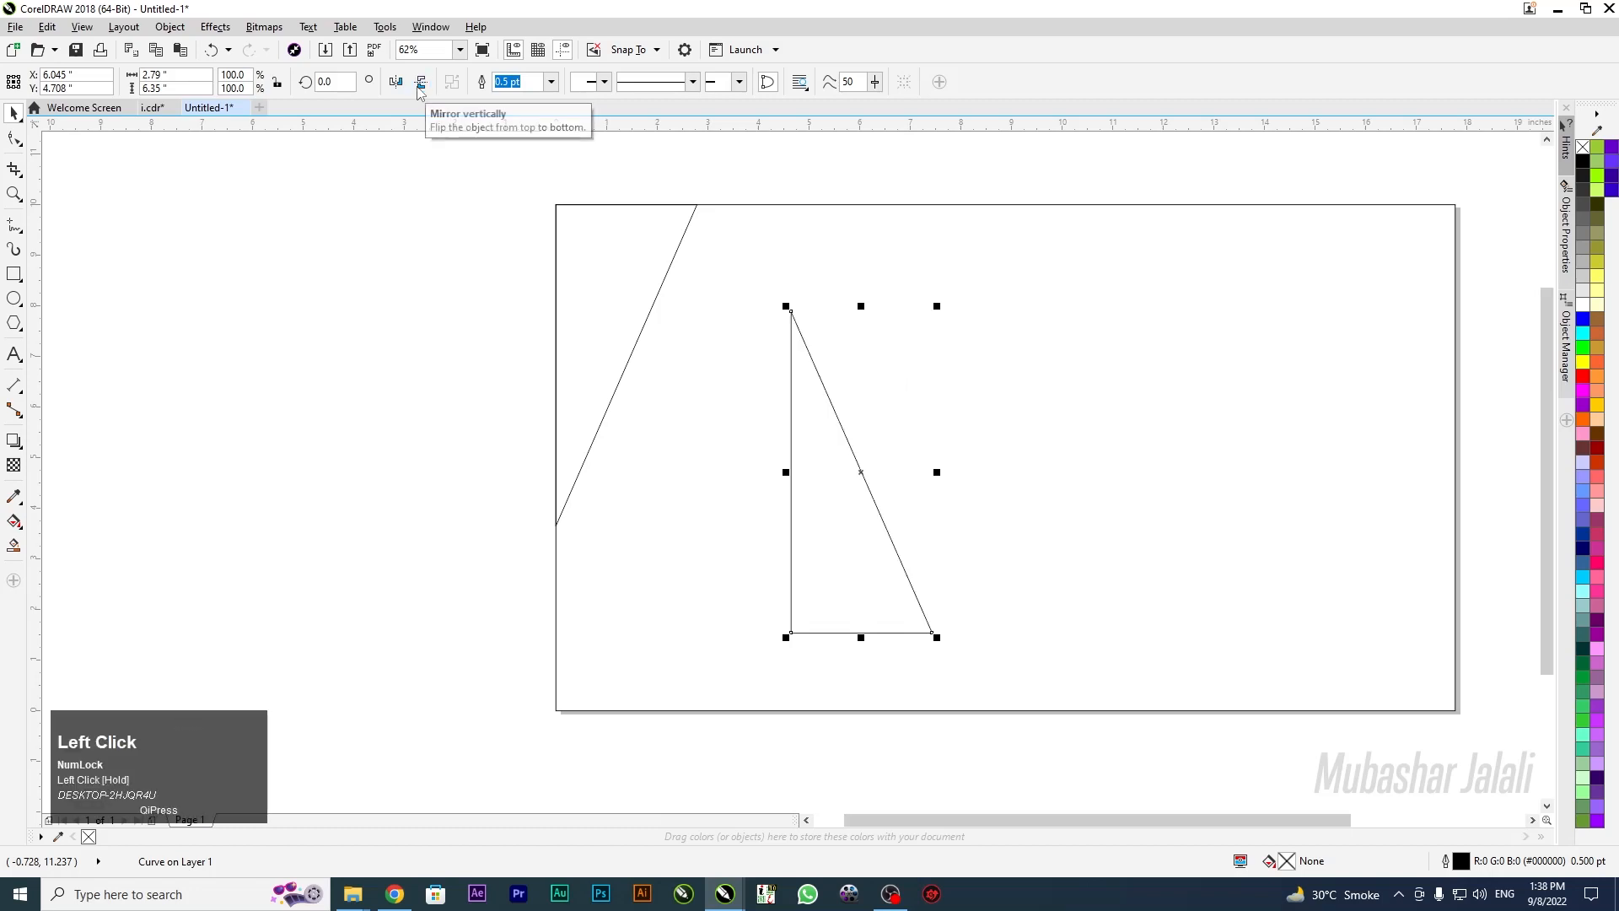
left_click_drag(837, 584, 604, 664)
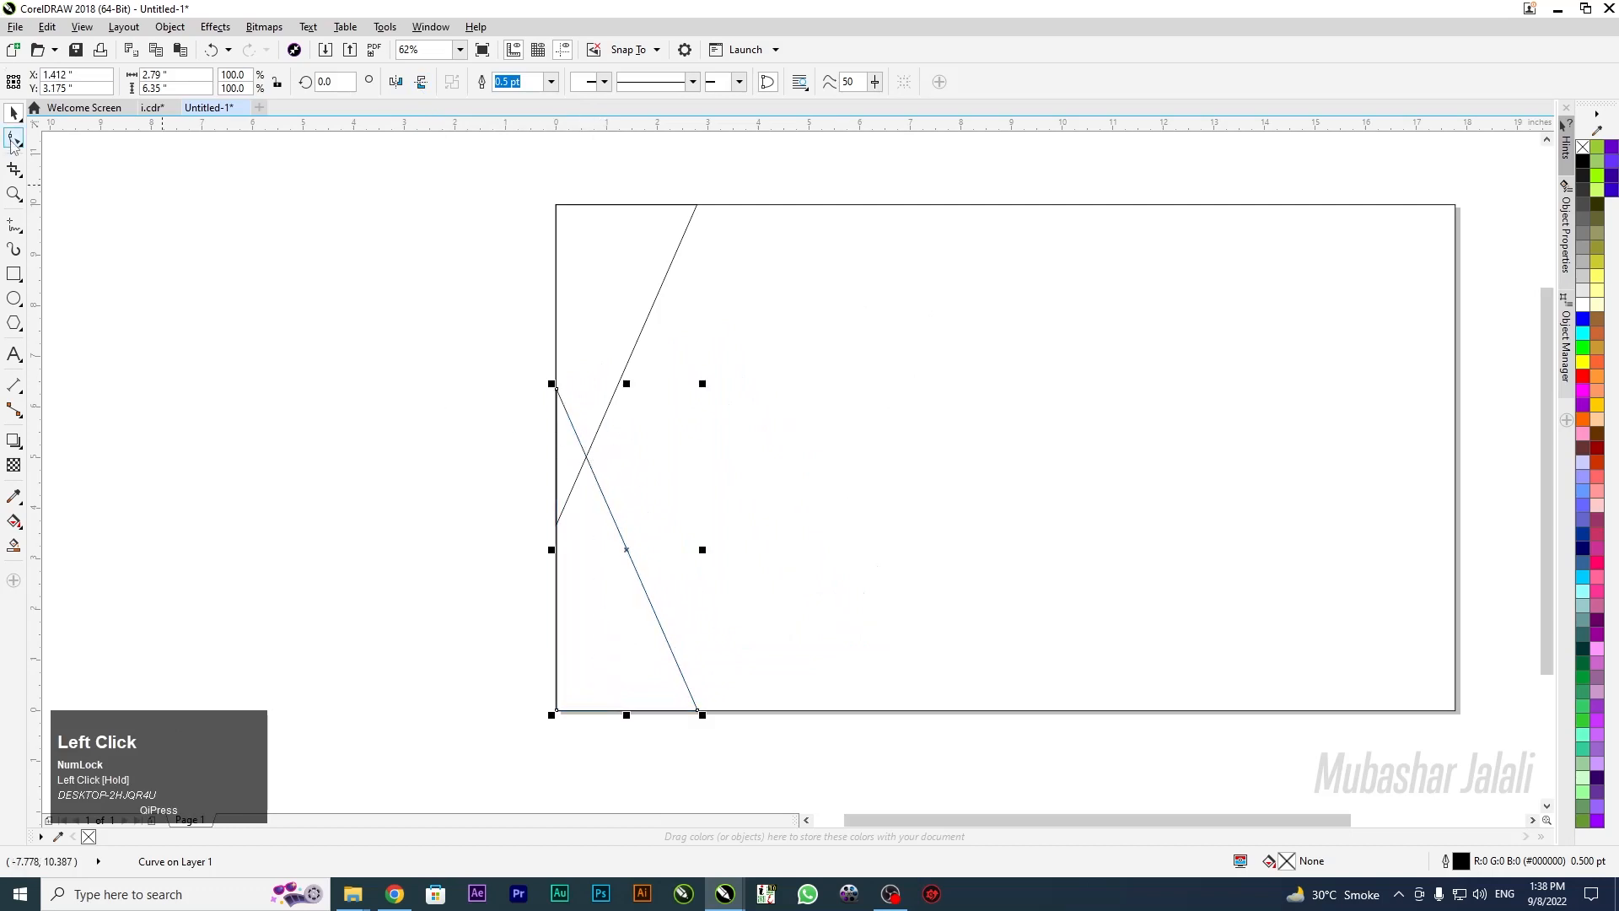
left_click(15, 144)
left_click(59, 134)
left_click_drag(456, 336, 557, 356)
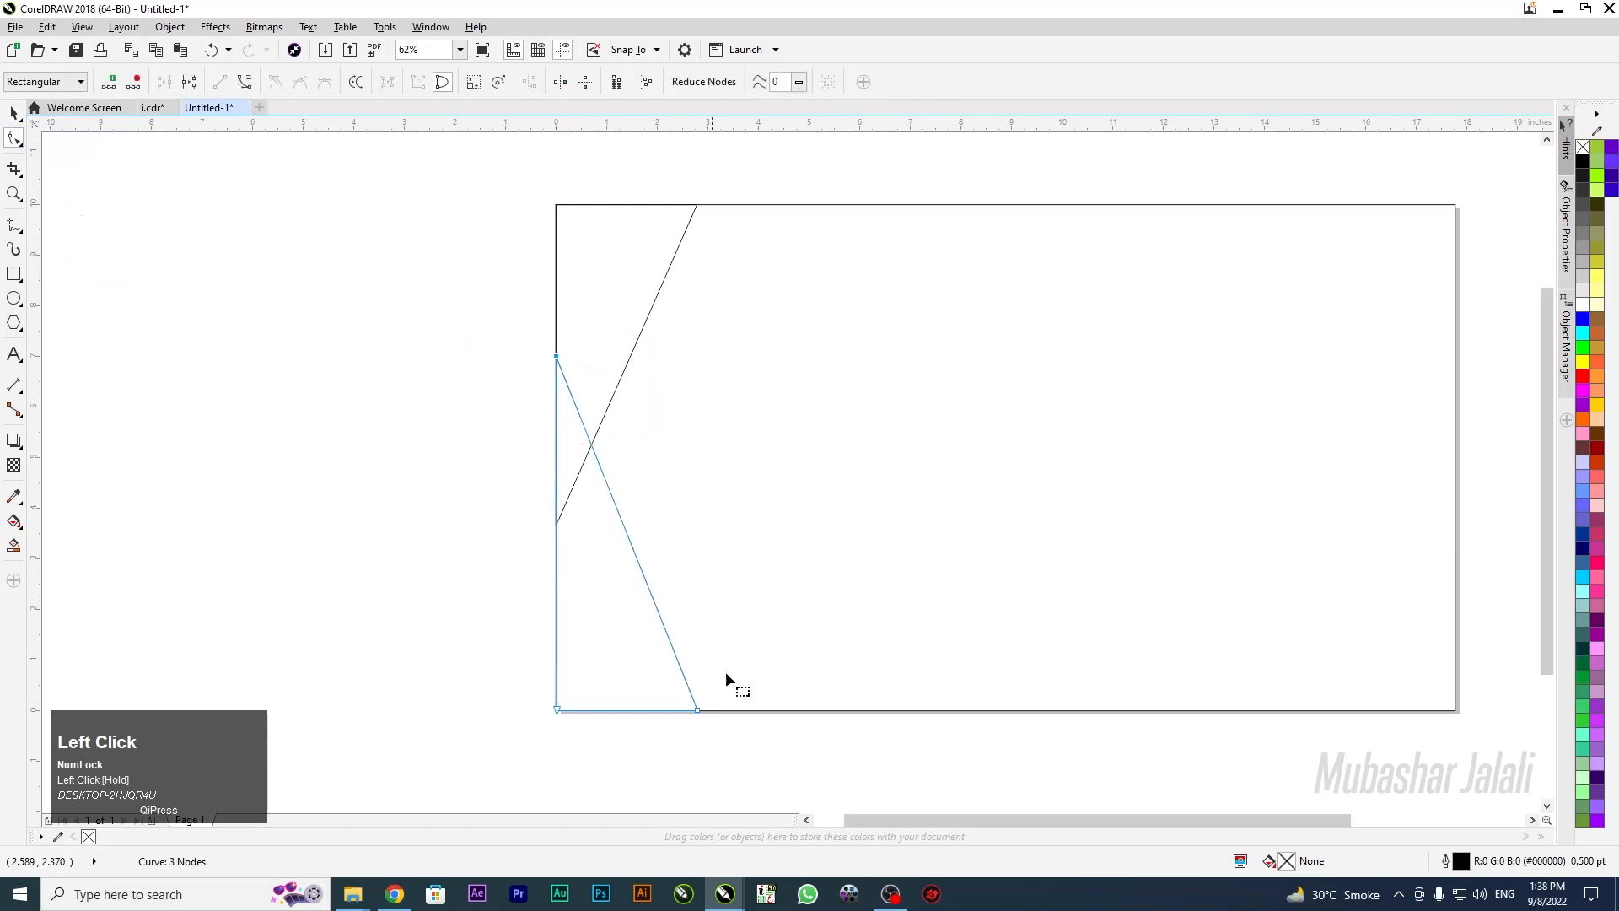
left_click_drag(700, 711, 735, 710)
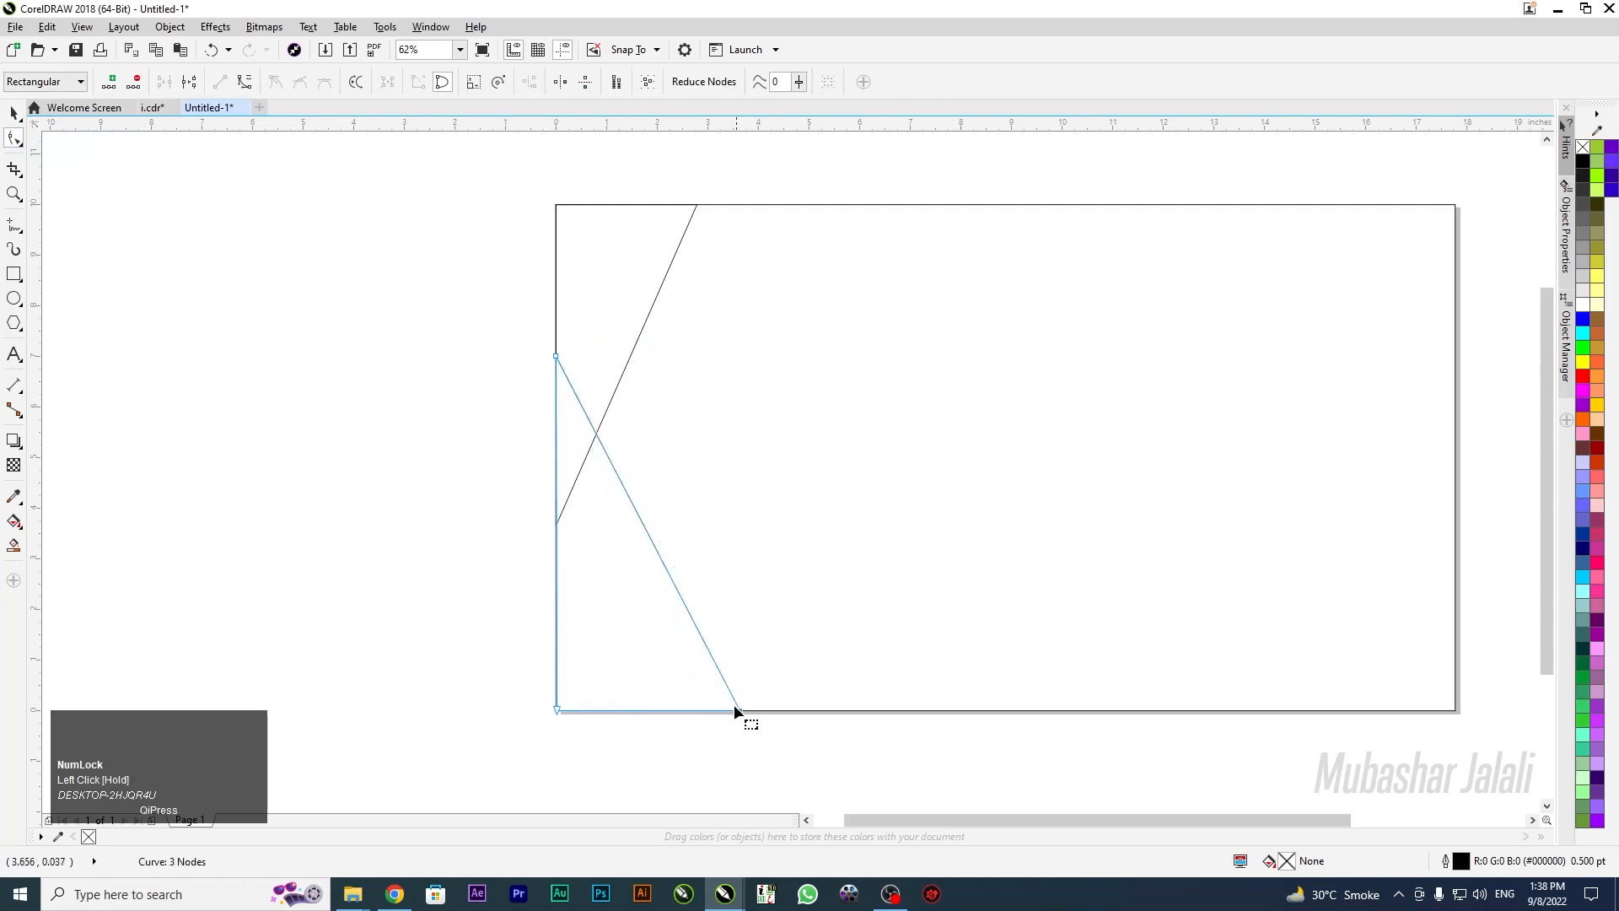
left_click(14, 112)
left_click(361, 393)
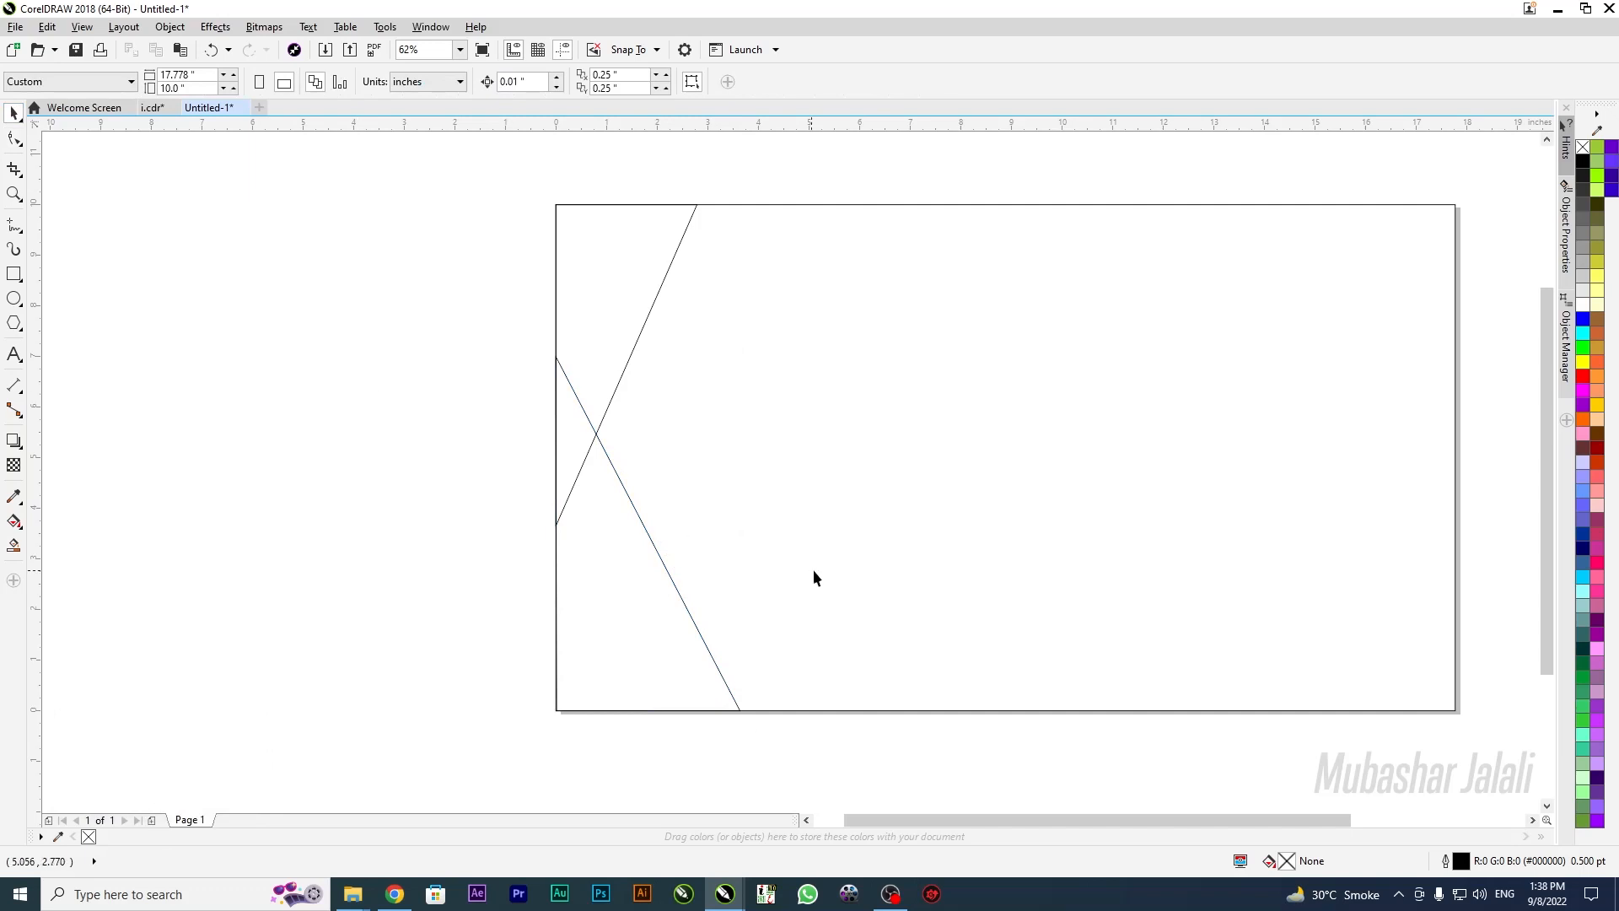
left_click(560, 346)
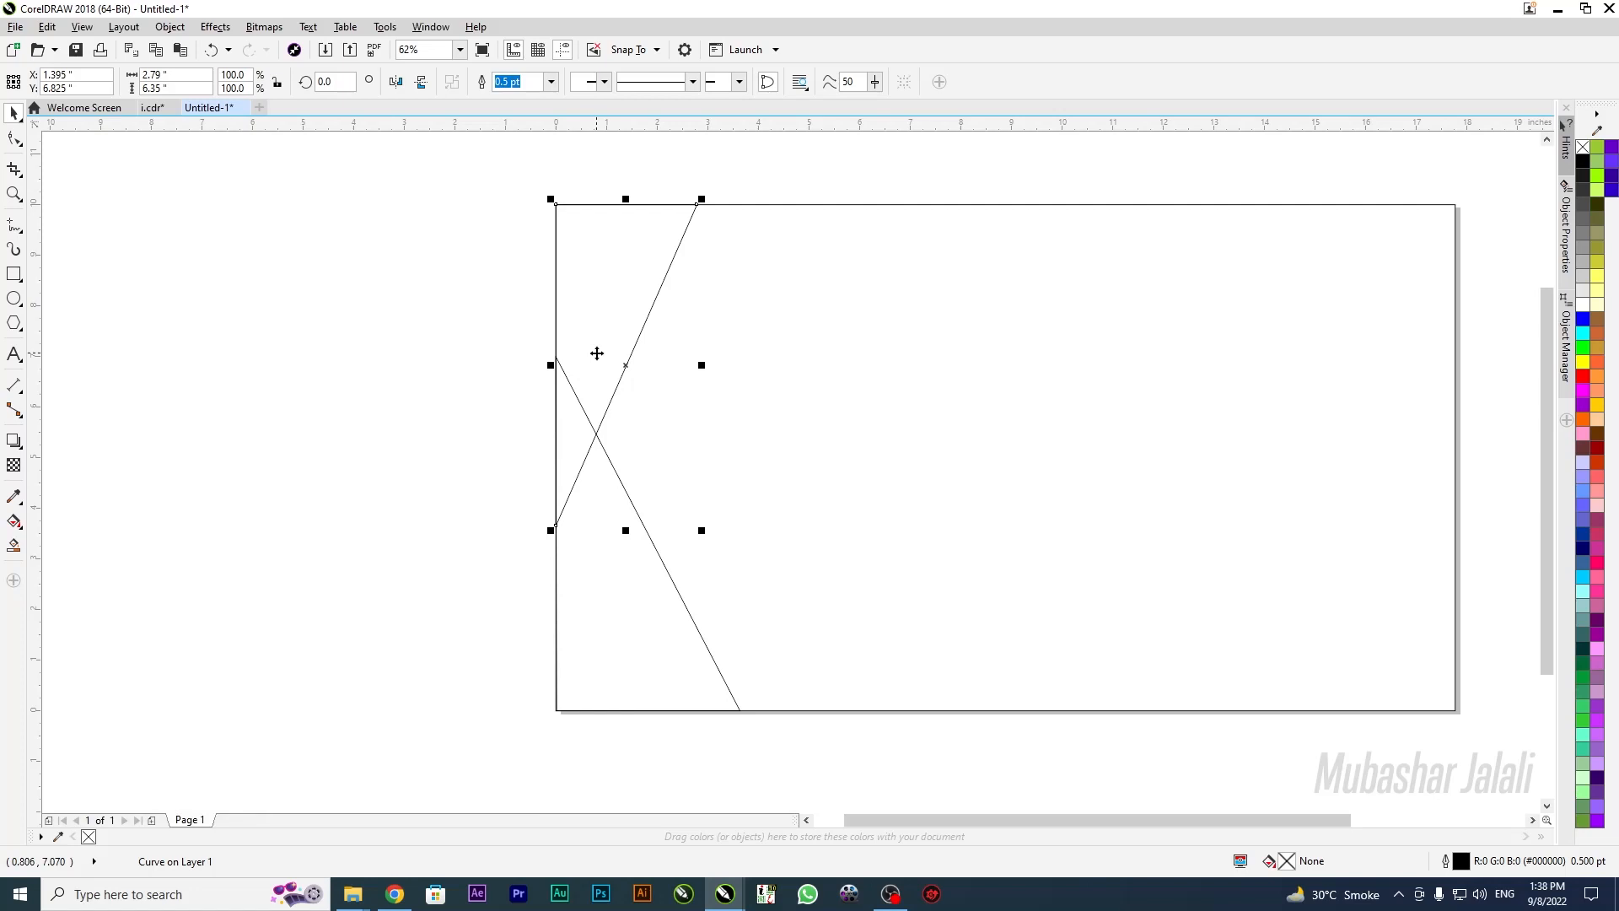
Give the top wedge a reversed light-to-dark brown gradient, with dark brown at the top
key("g")
left_click_drag(713, 212, 512, 388)
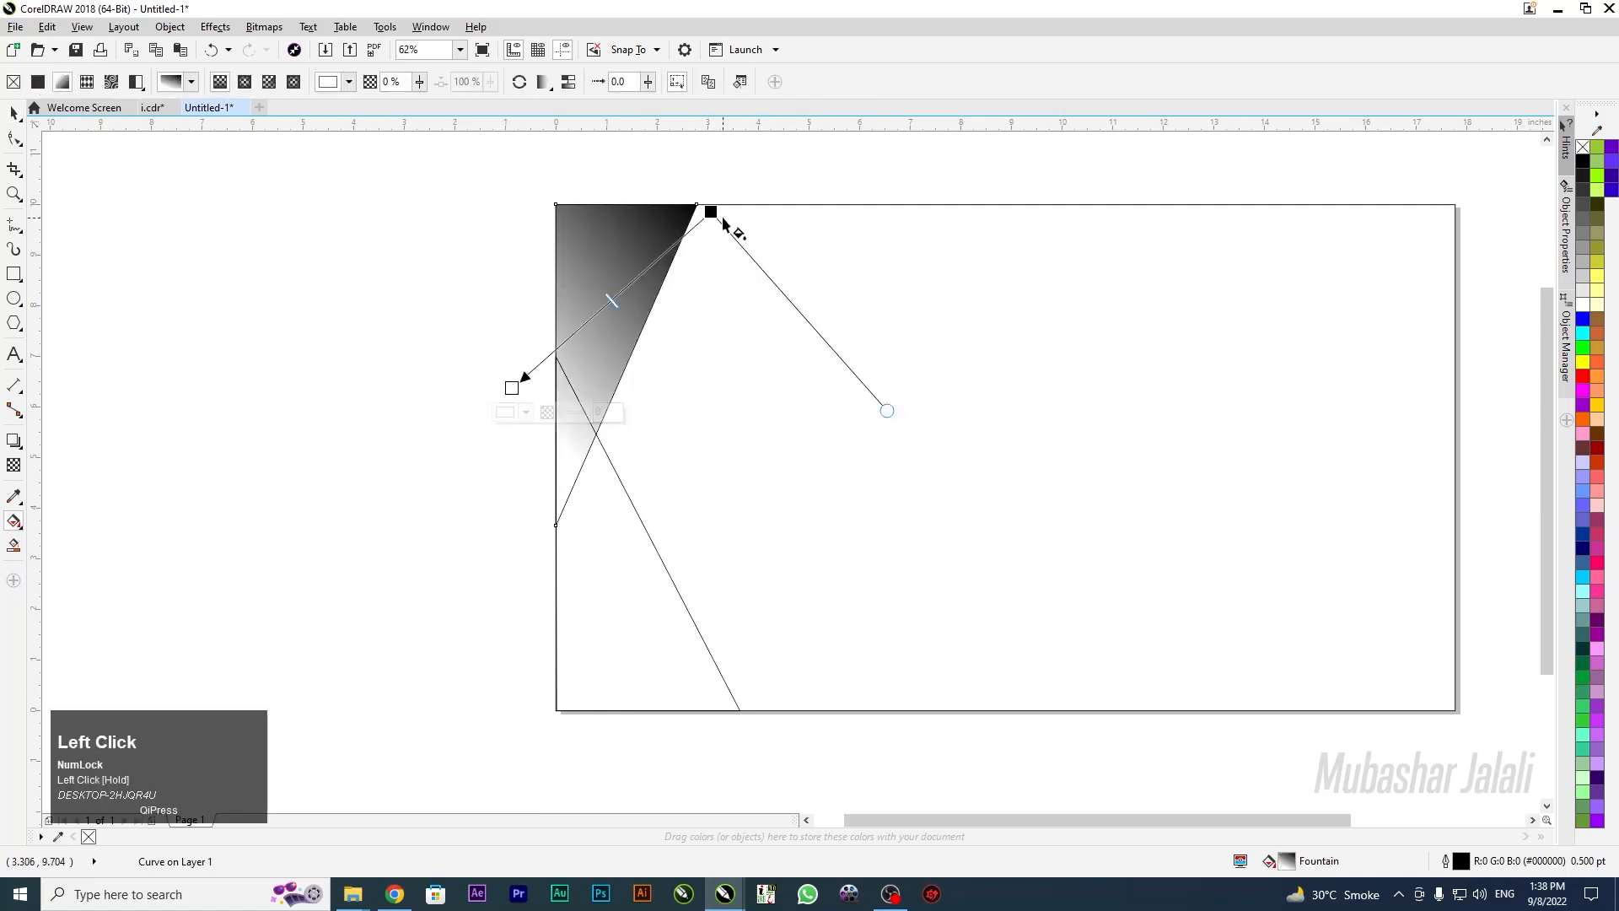
left_click_drag(713, 212, 722, 204)
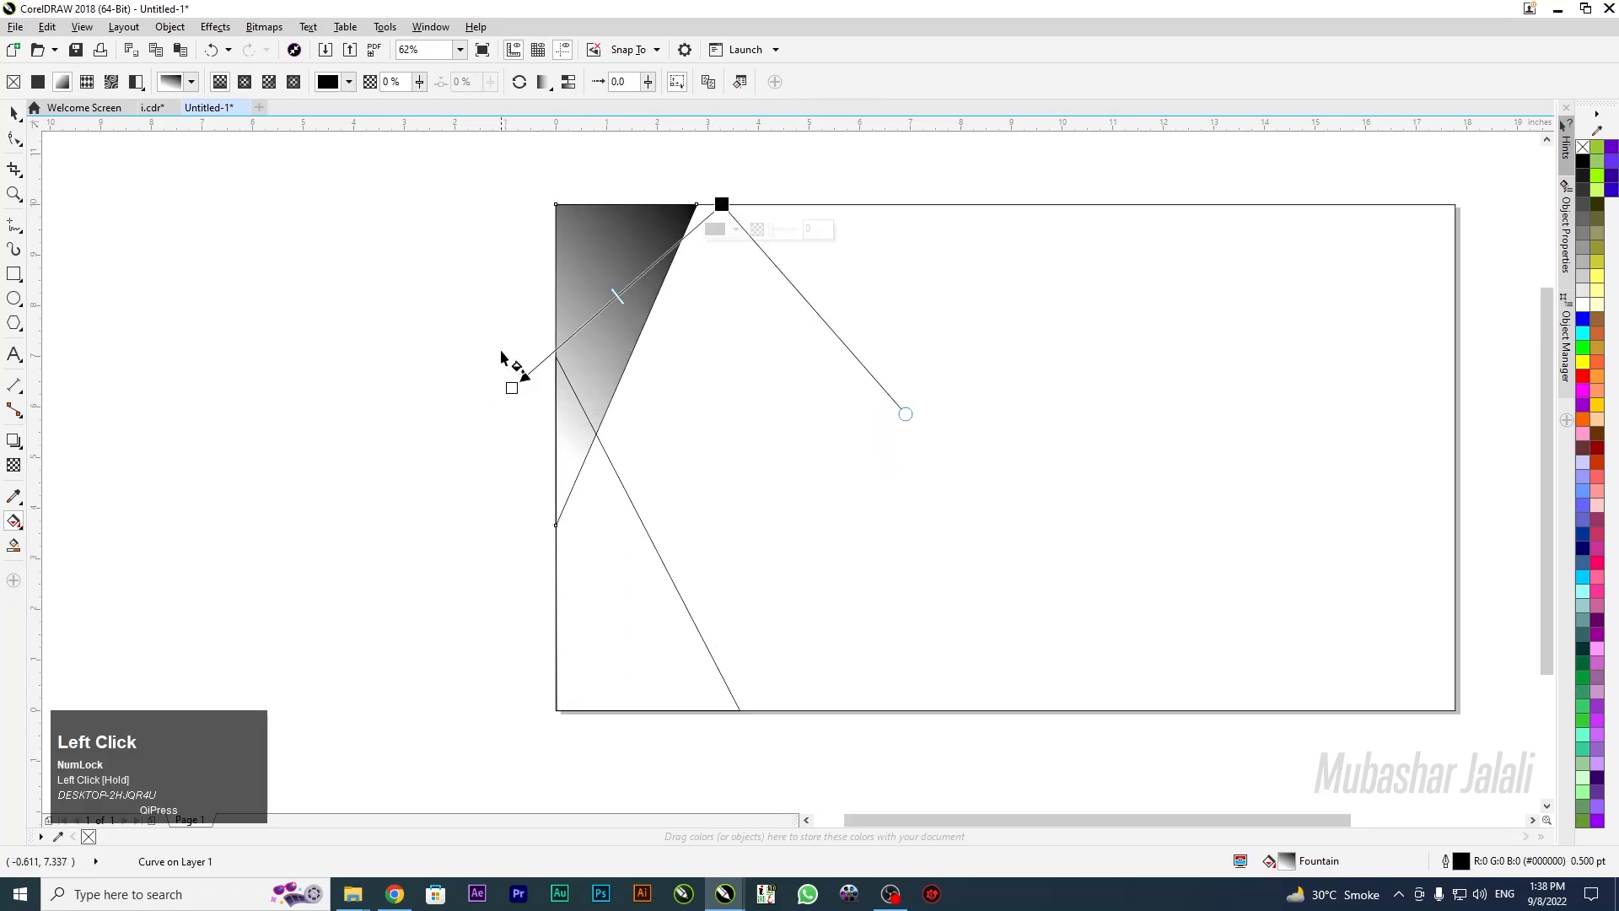
left_click_drag(512, 388, 507, 482)
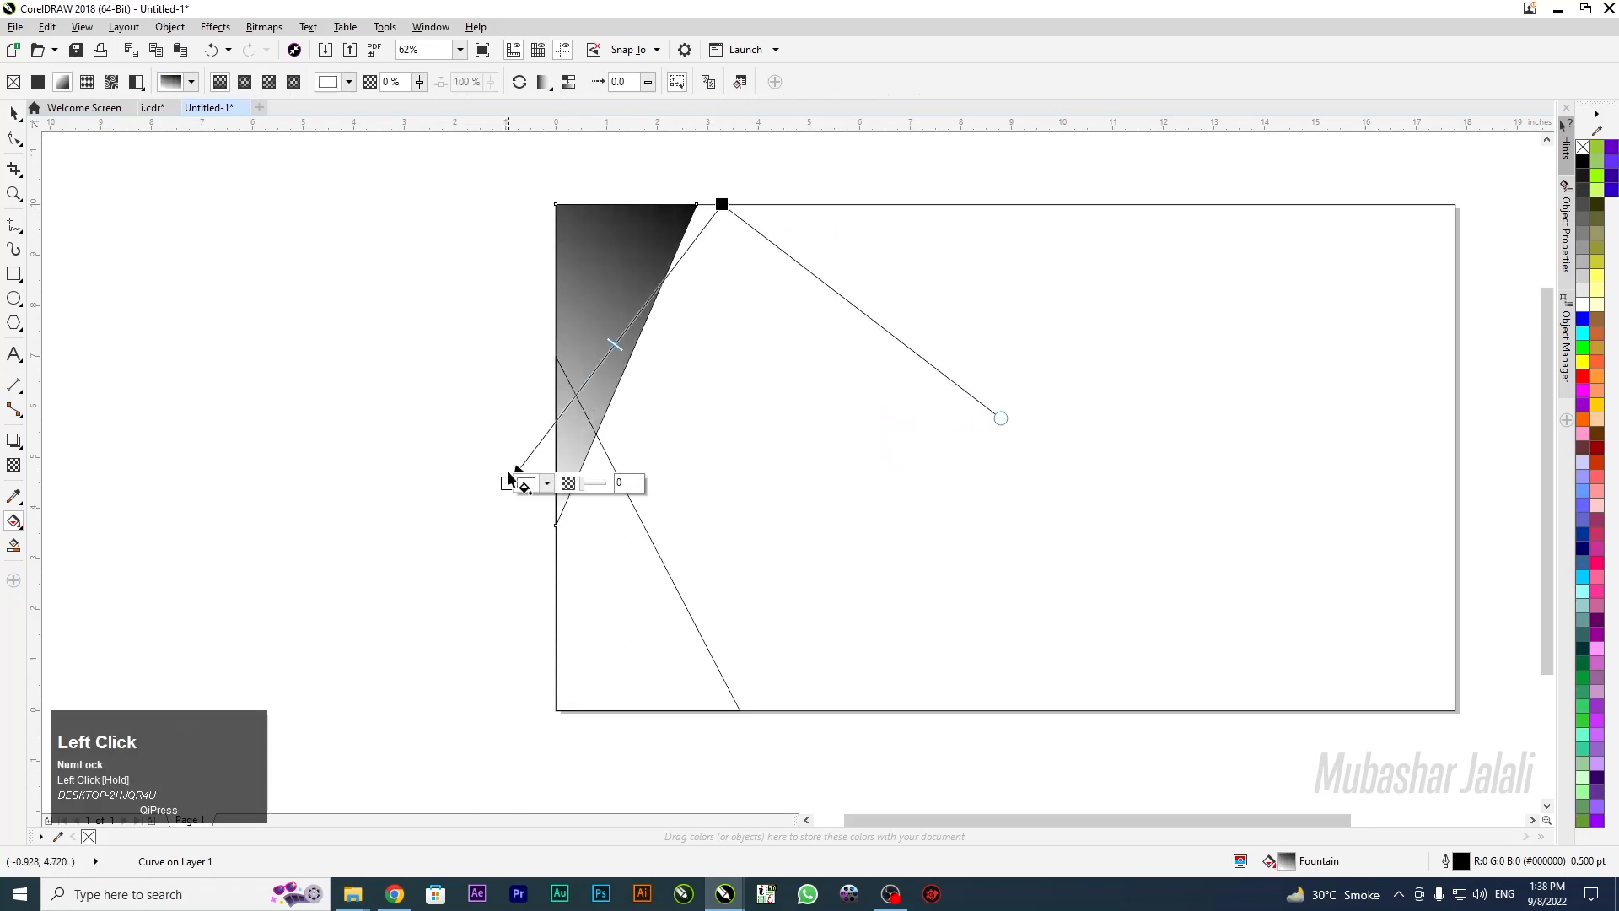
left_click(1603, 441)
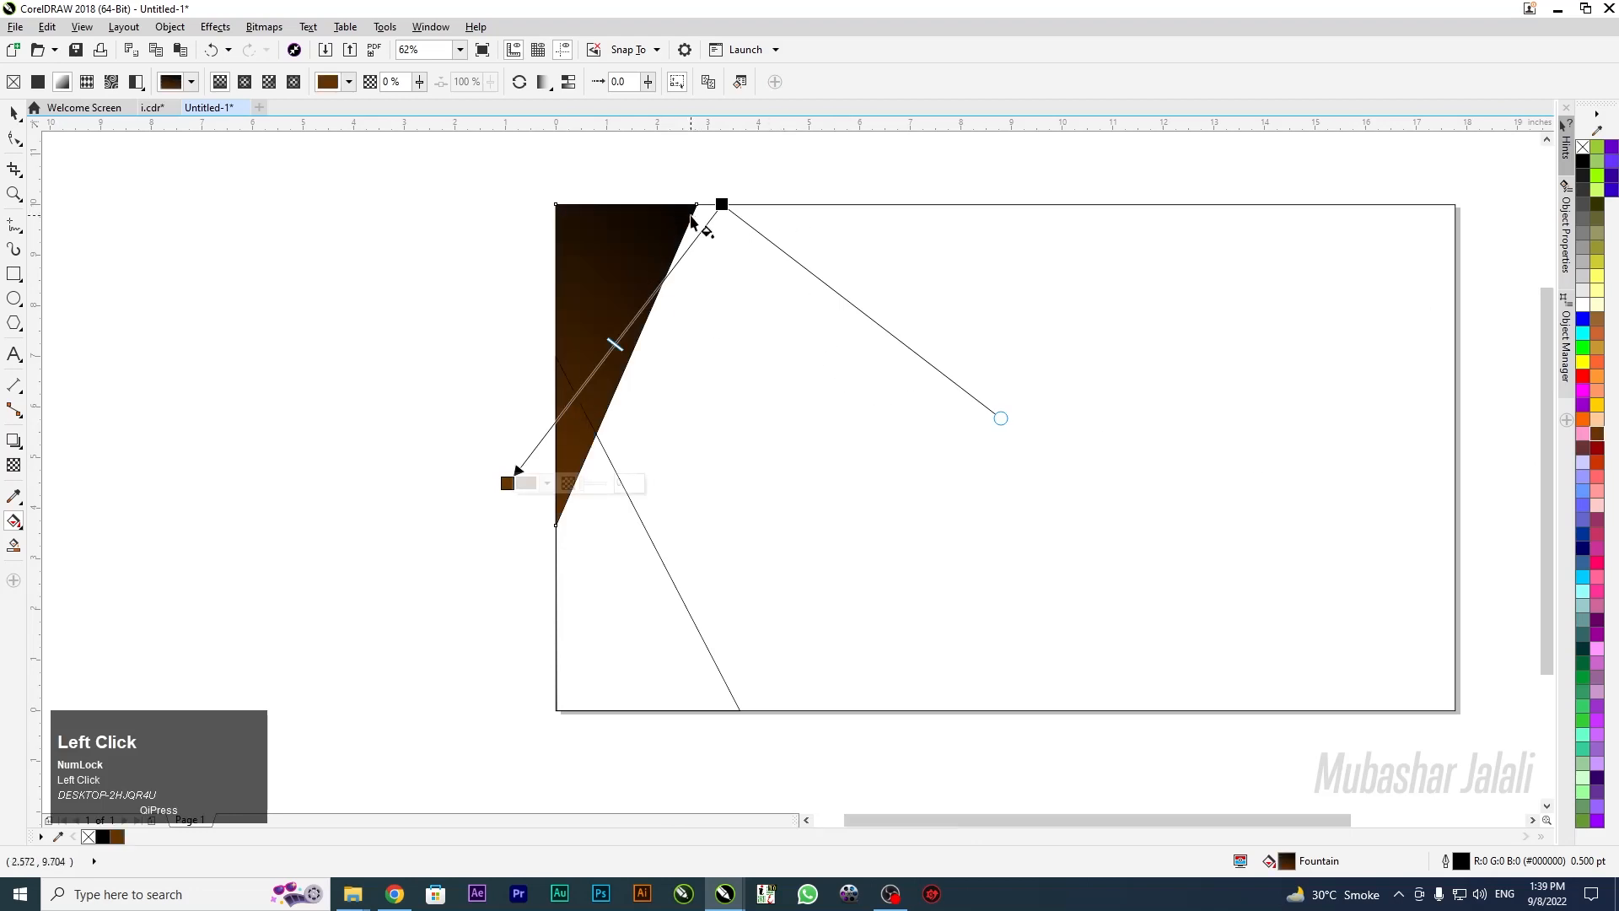
left_click(722, 205)
left_click(1599, 321)
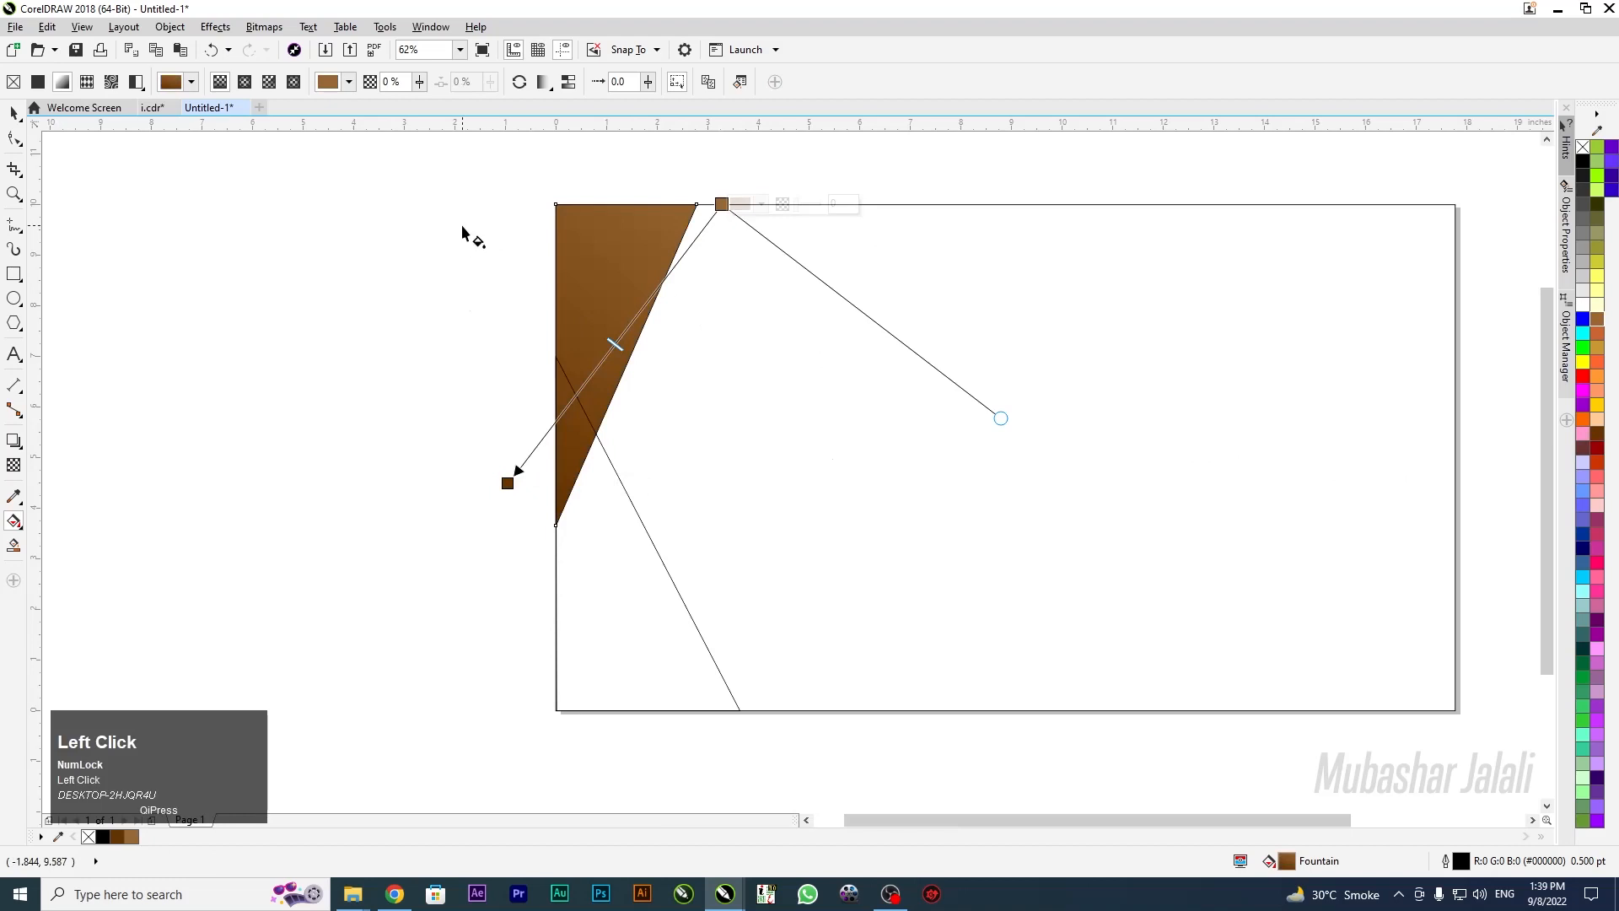
left_click_drag(722, 205, 705, 235)
left_click(519, 84)
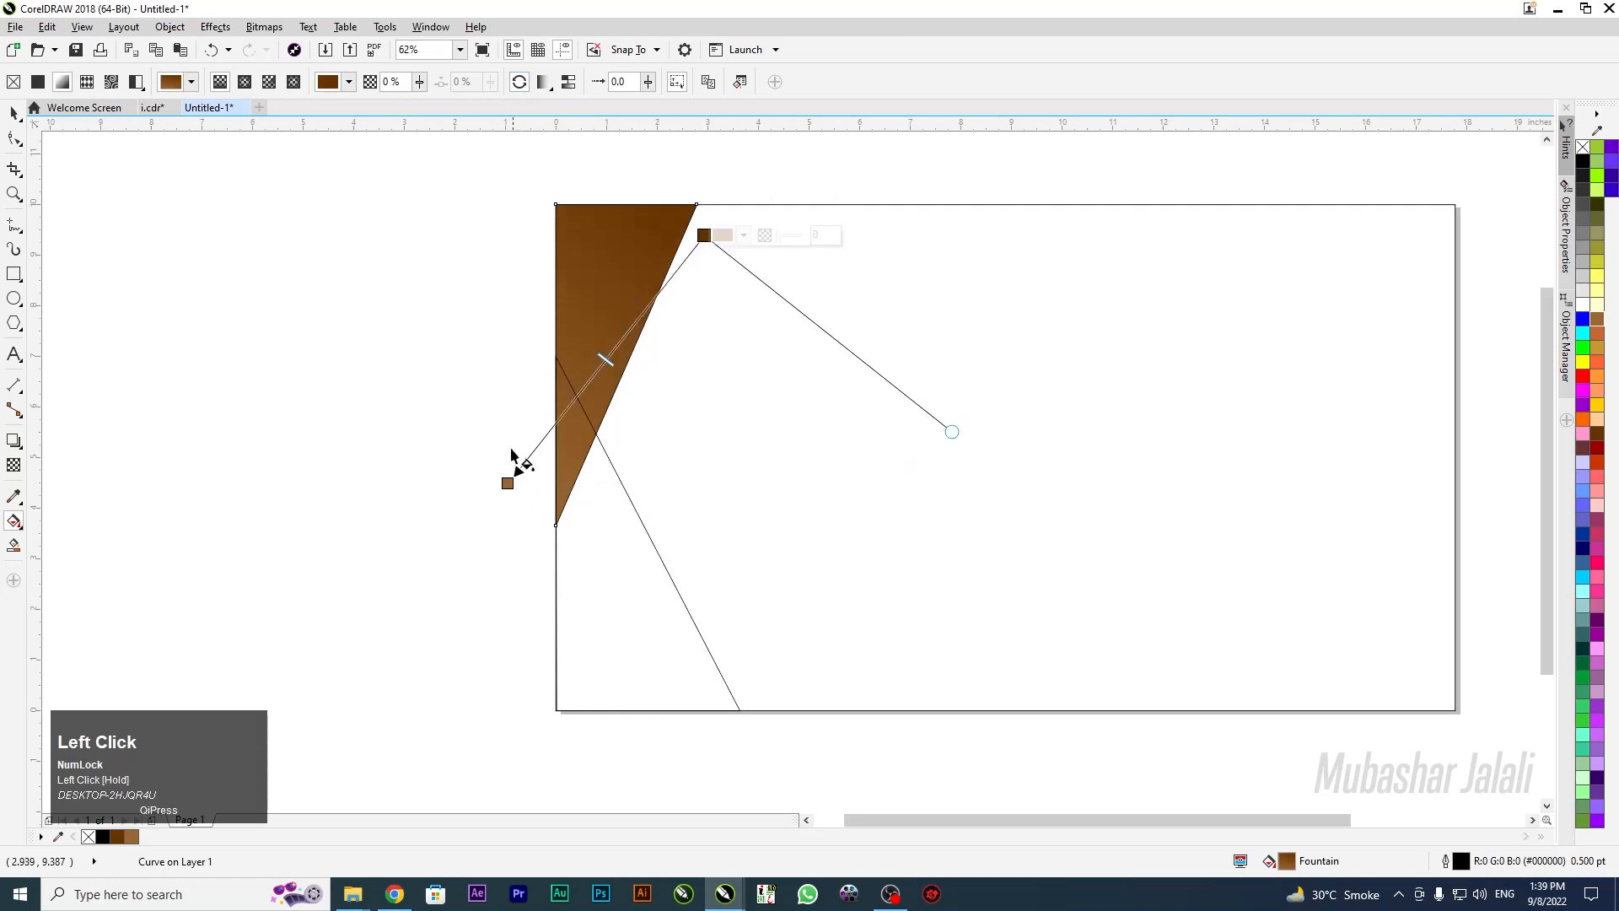
mouse_move(506, 484)
left_mouse_down()
mouse_move(492, 468)
mouse_move(483, 495)
left_mouse_up()
left_click_drag(704, 235, 746, 298)
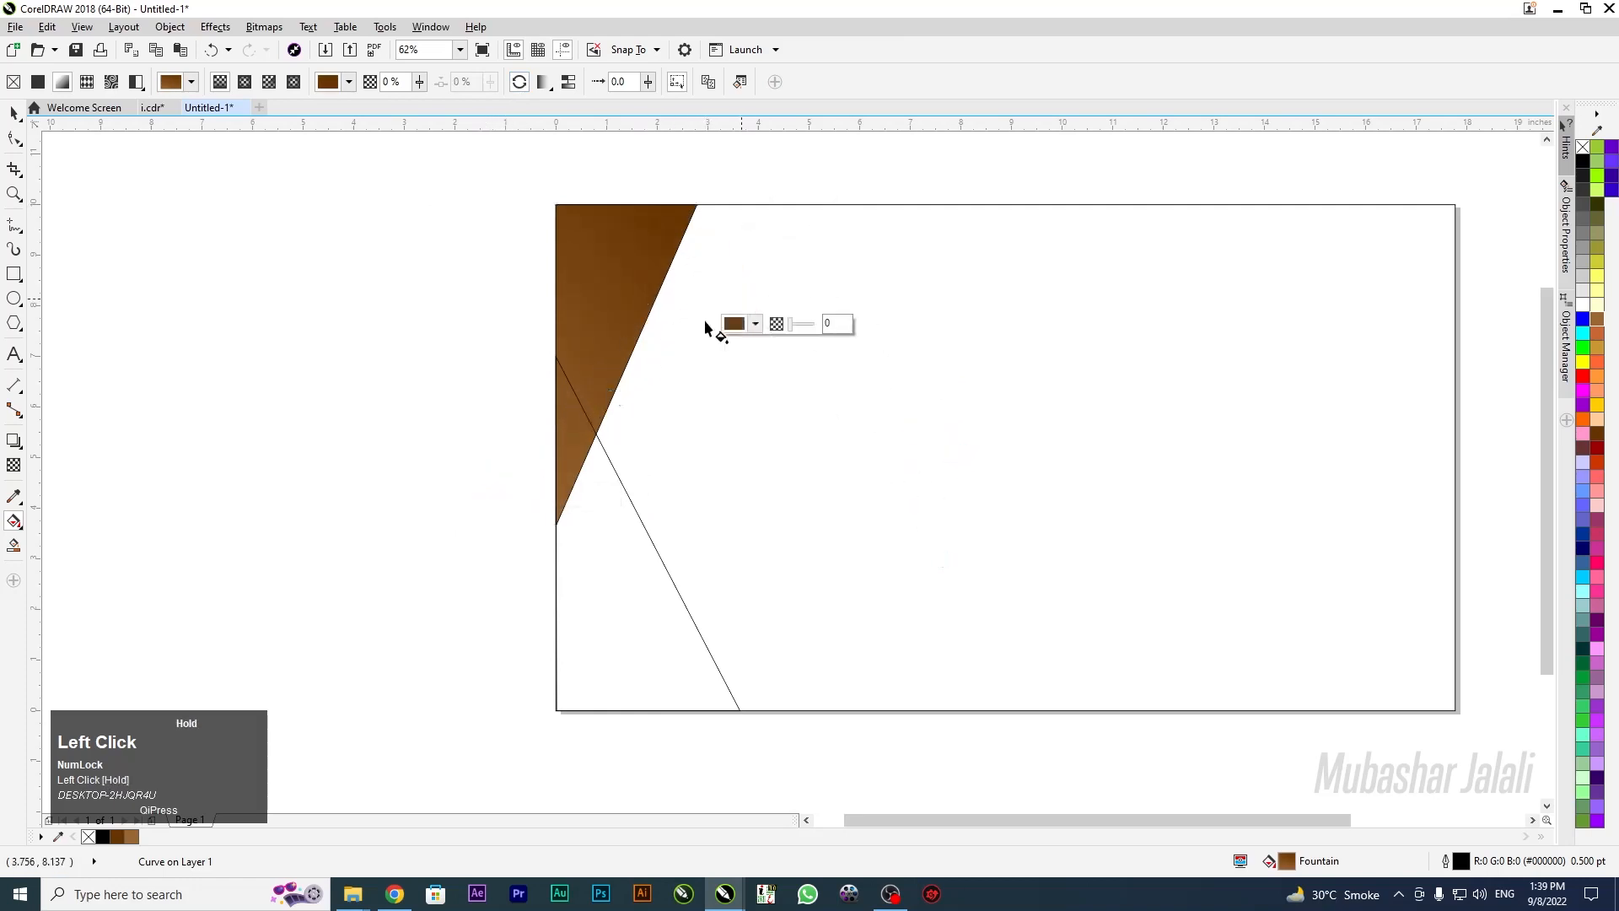
left_click_drag(483, 495, 436, 433)
left_click_drag(746, 299, 705, 335)
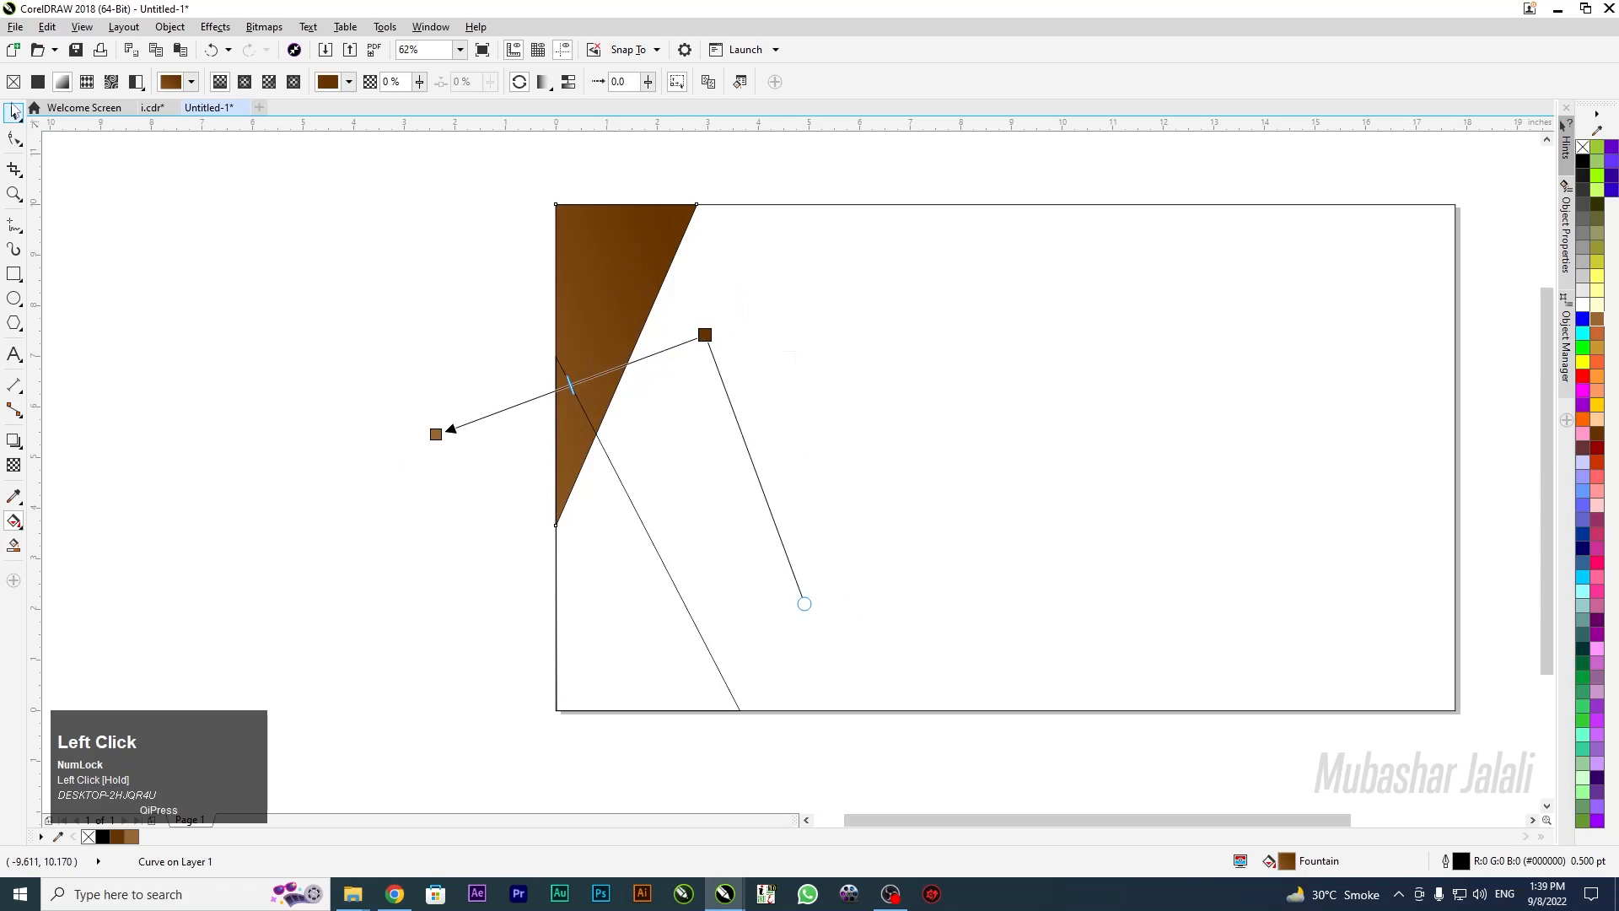
left_click(15, 112)
left_click(368, 428)
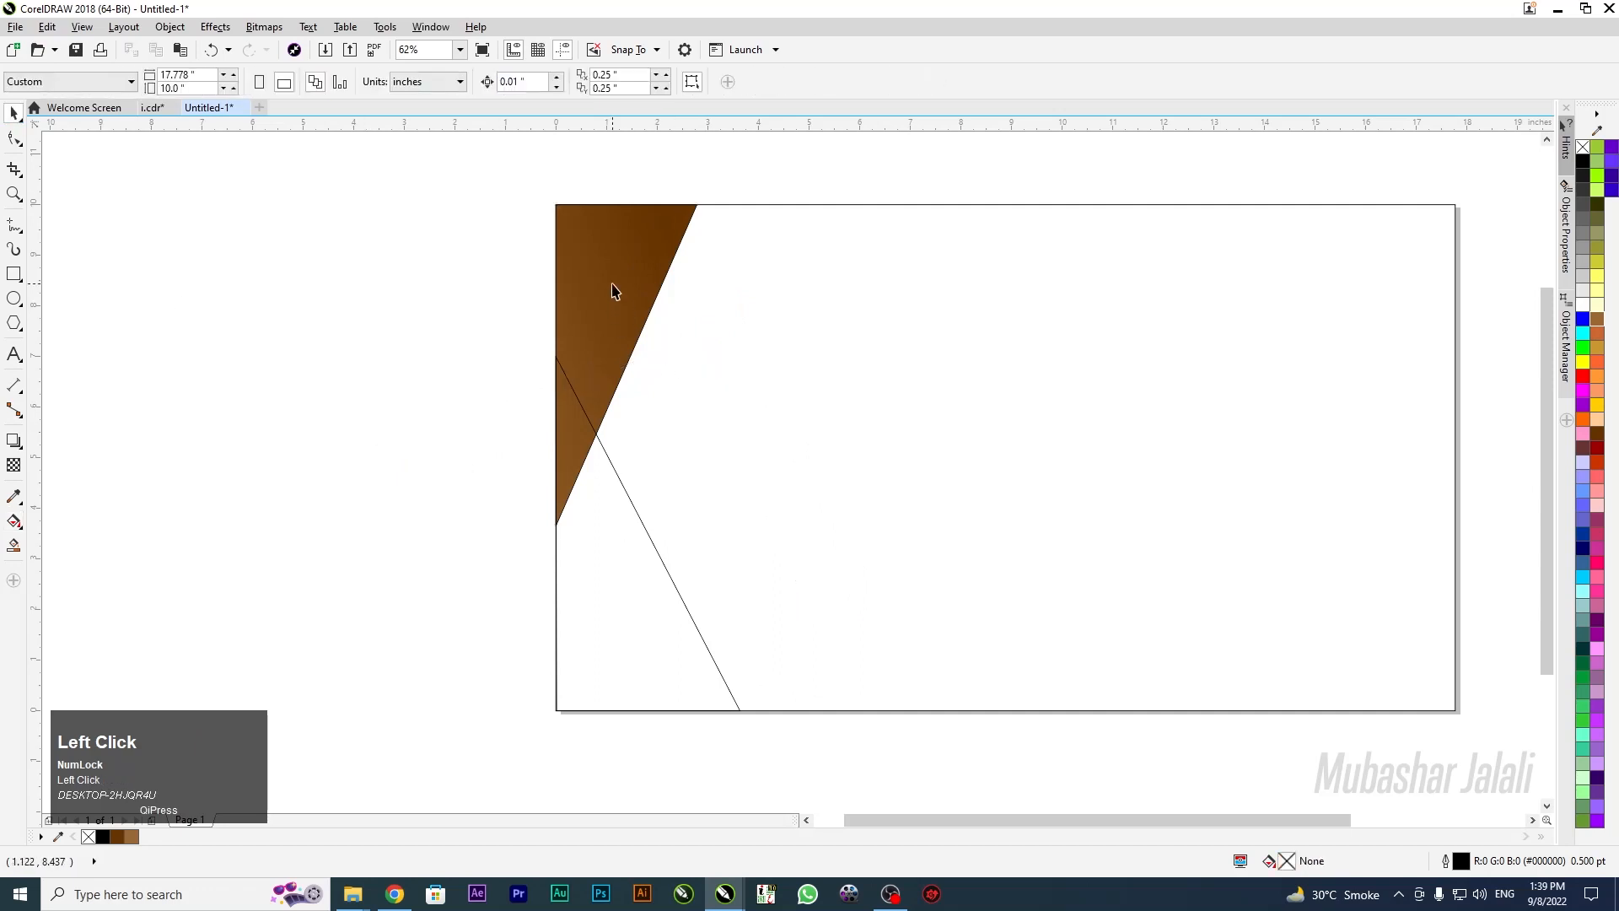
Copy the brown gradient onto the lower triangle and angle its gradient upward from the bottom-left corner
left_click_drag(603, 263, 604, 548)
left_click(457, 553)
left_click(661, 682)
key("g")
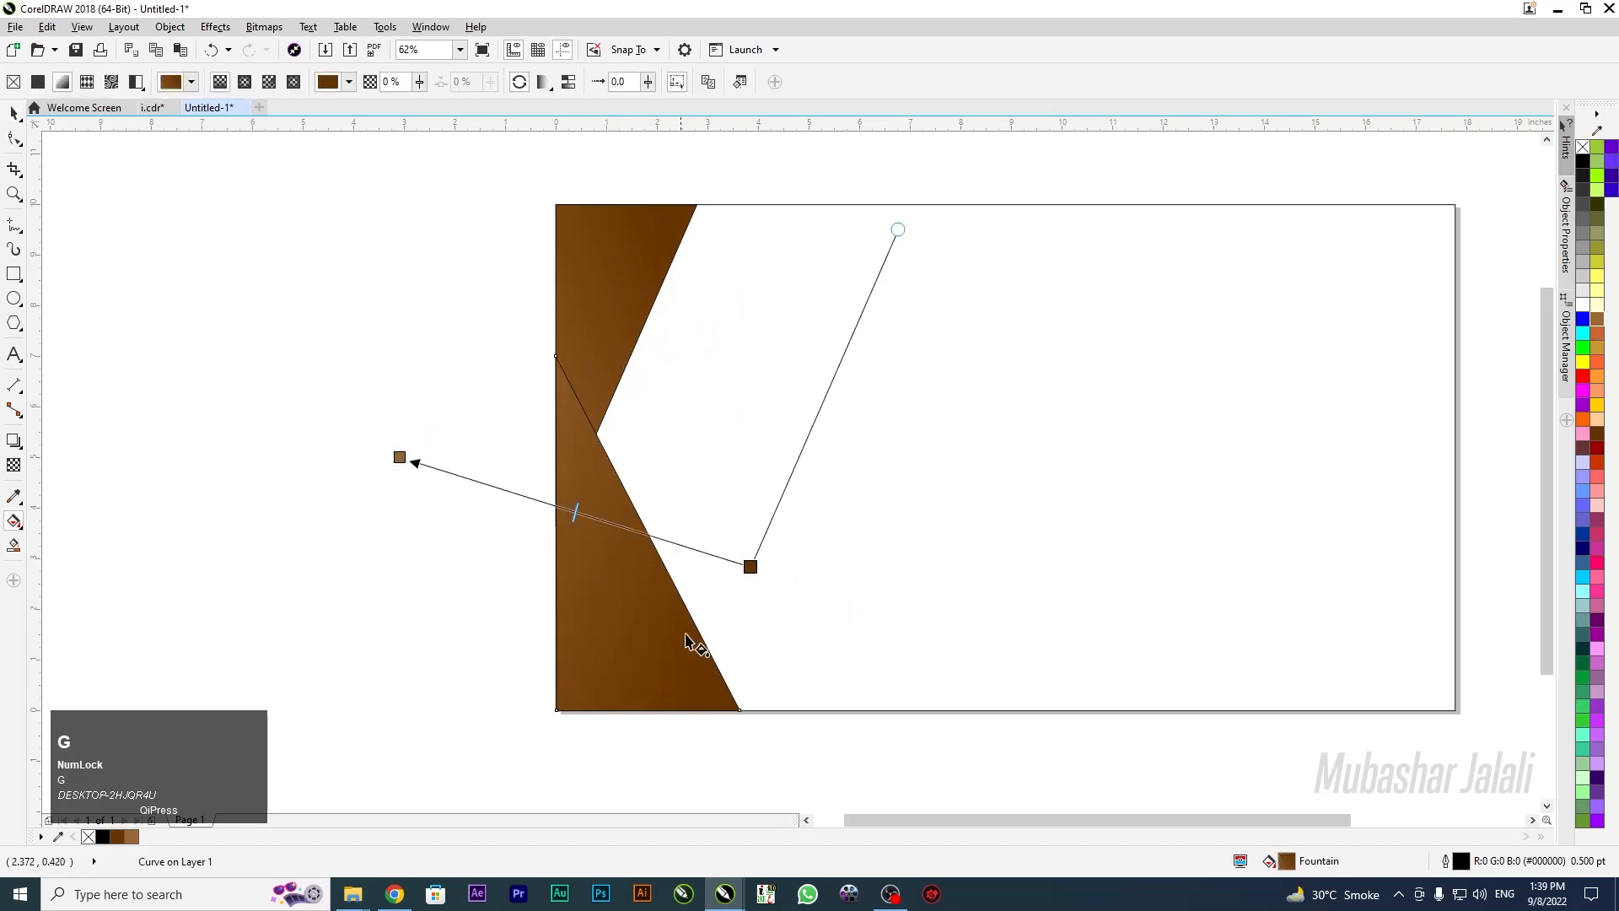
left_click_drag(748, 579, 566, 721)
left_click_drag(399, 456, 654, 424)
left_click_drag(564, 711, 557, 710)
mouse_move(655, 423)
left_mouse_down()
mouse_move(632, 481)
mouse_move(623, 428)
left_mouse_up()
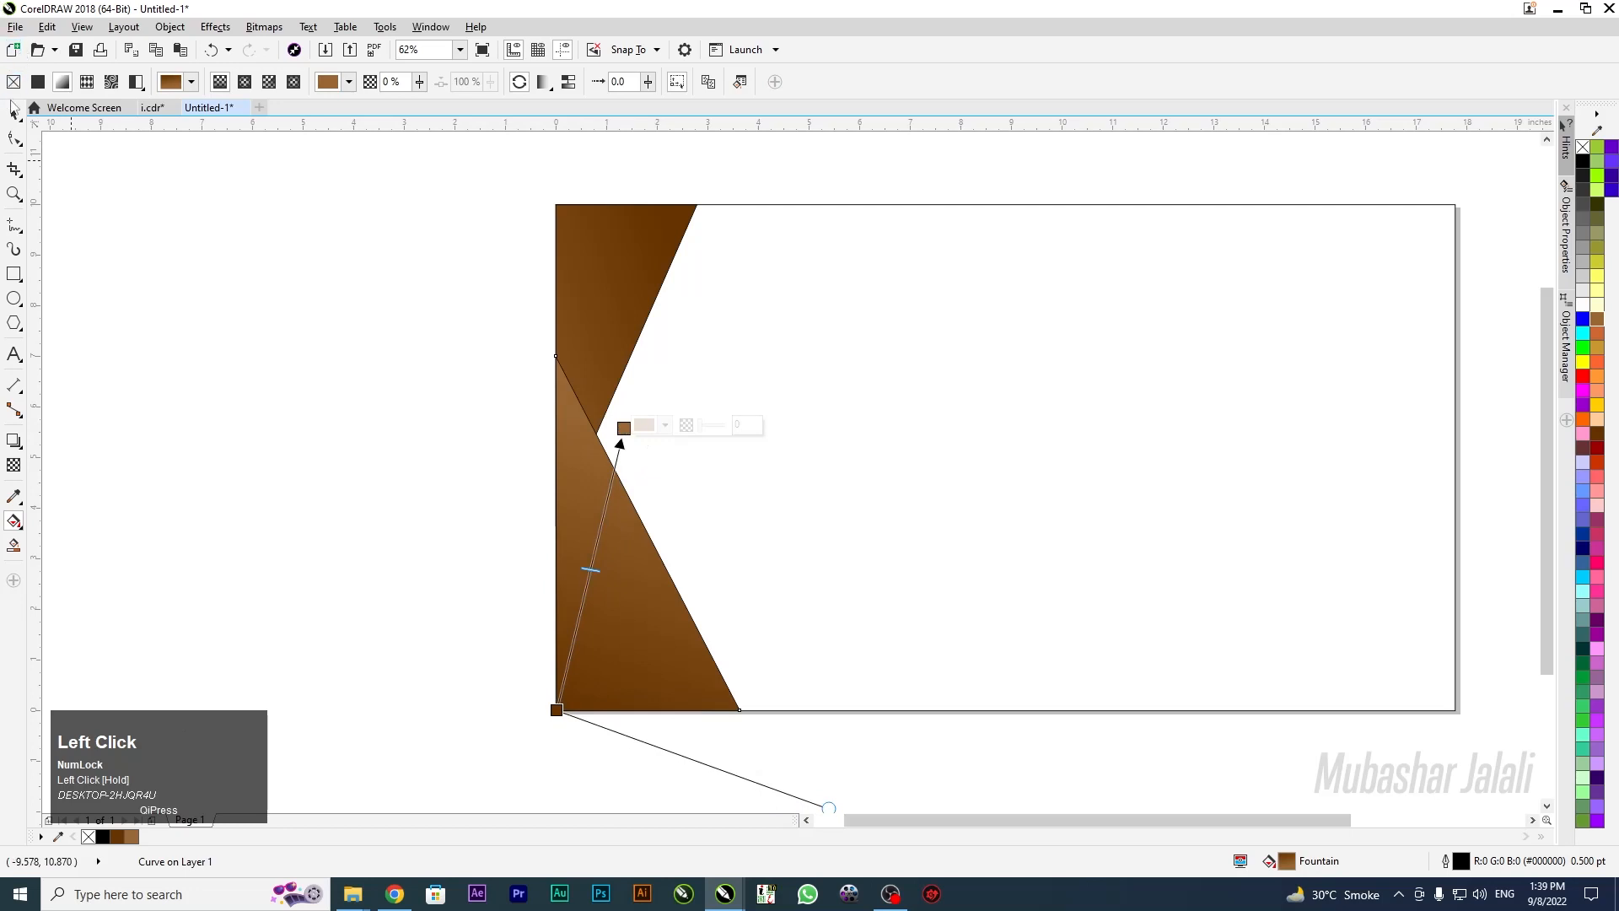
left_click(14, 112)
Remove the outlines from both brown wedges
scroll(474, 211, "down", 2)
left_click_drag(476, 205, 760, 609)
right_click(1576, 170)
left_click(1189, 368)
scroll(607, 243, "up", 2)
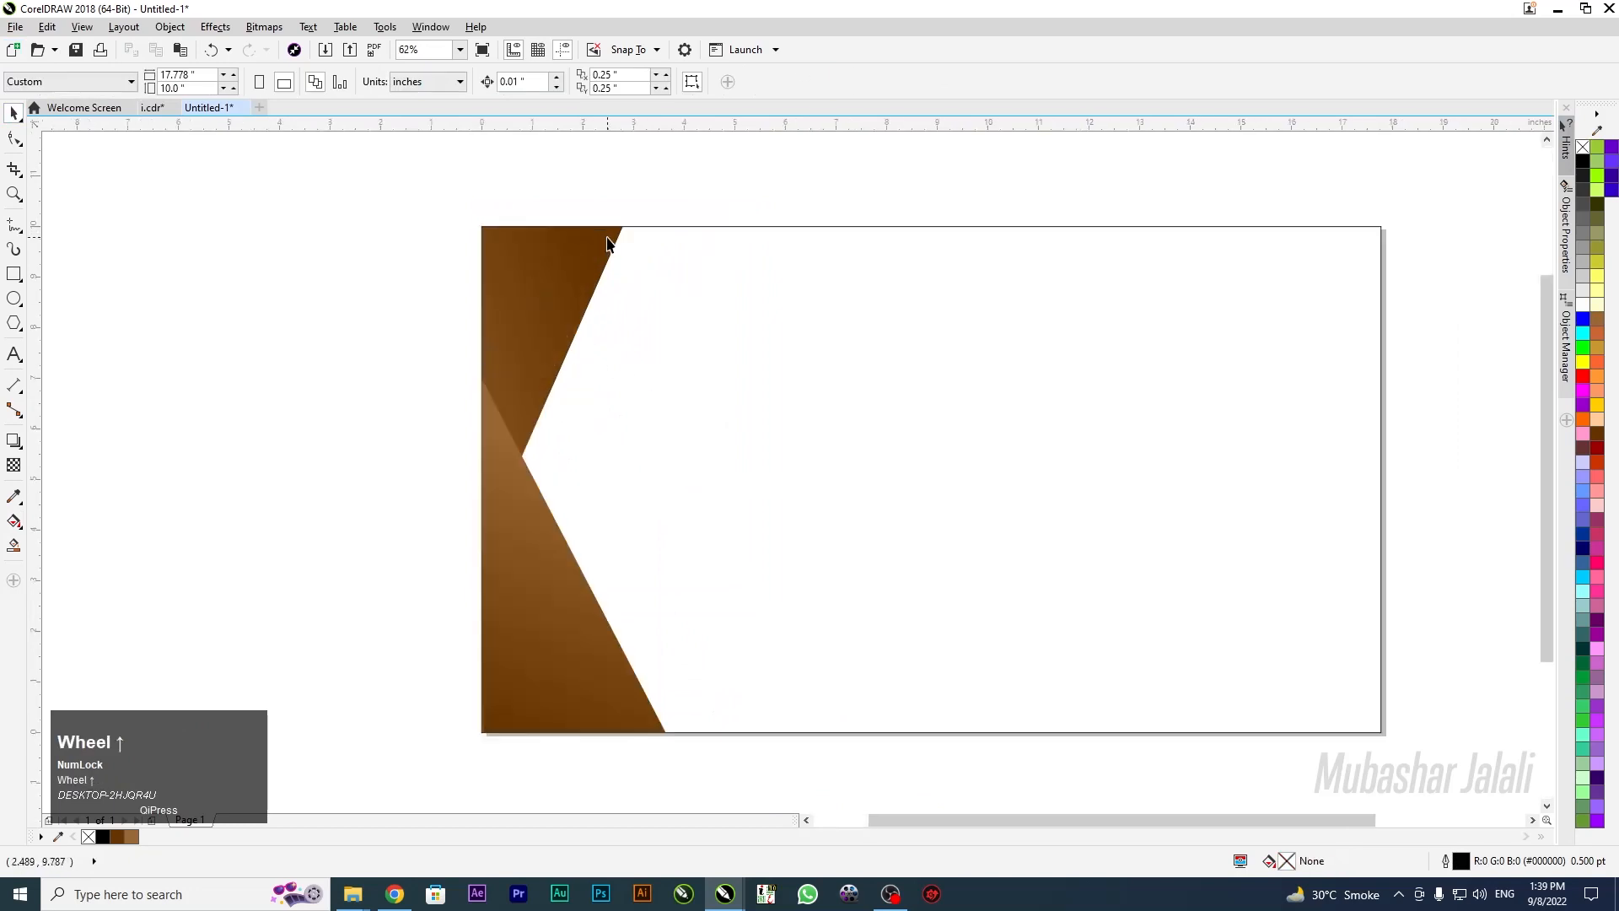
scroll(261, 263, "down", 2)
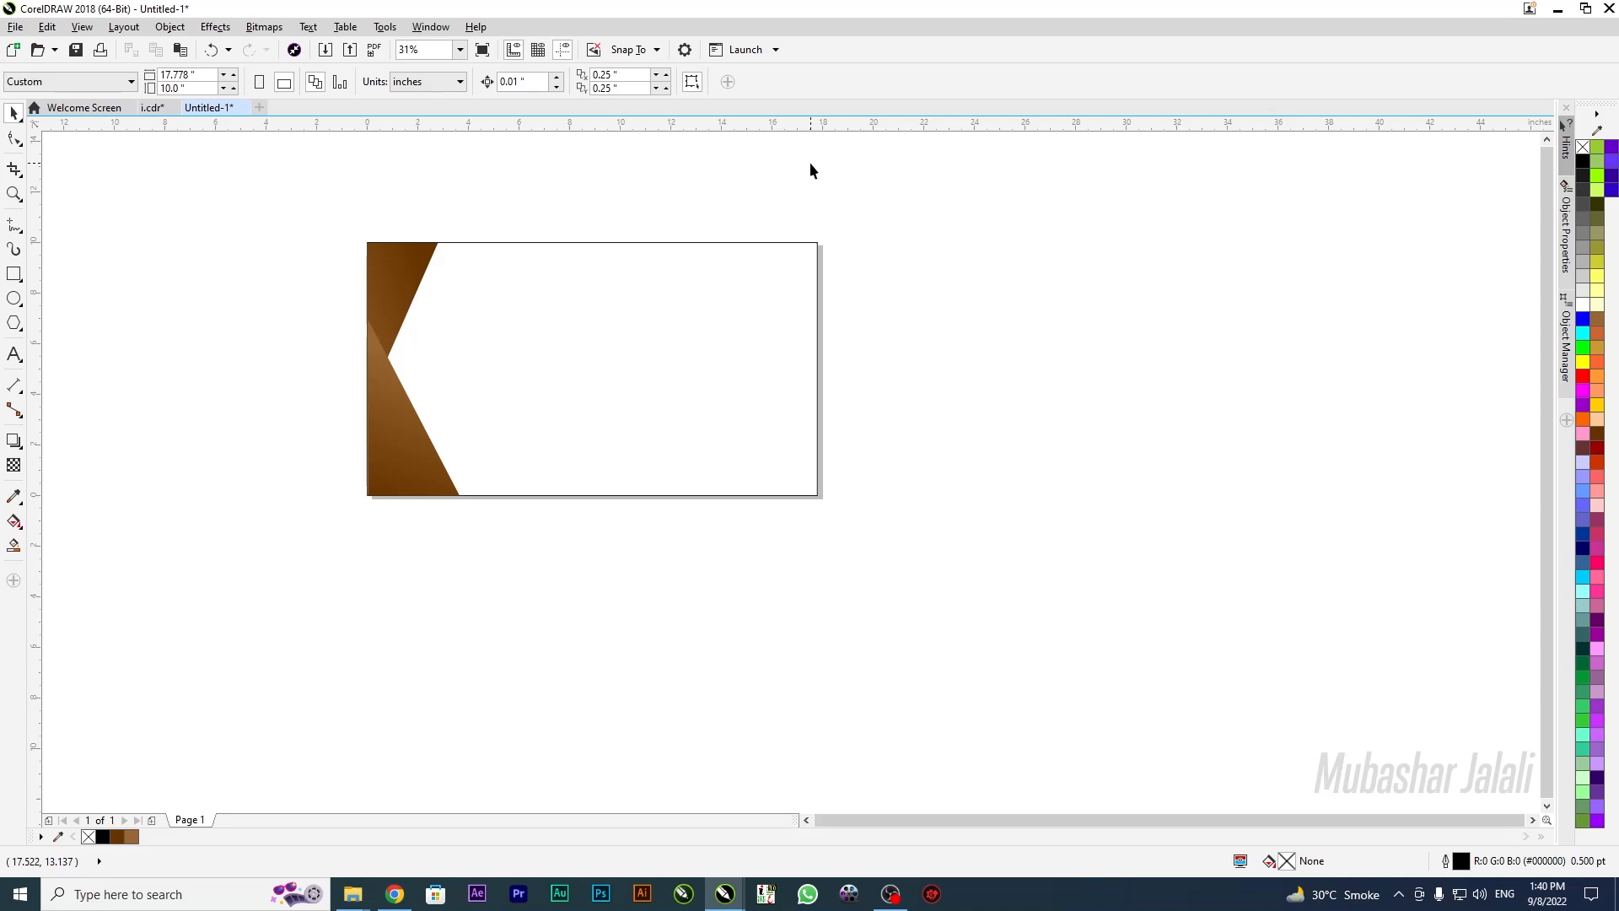
Draw a large 11.967-inch circle overlapping the banner's right edge
left_click(13, 298)
left_click_drag(702, 399, 945, 399)
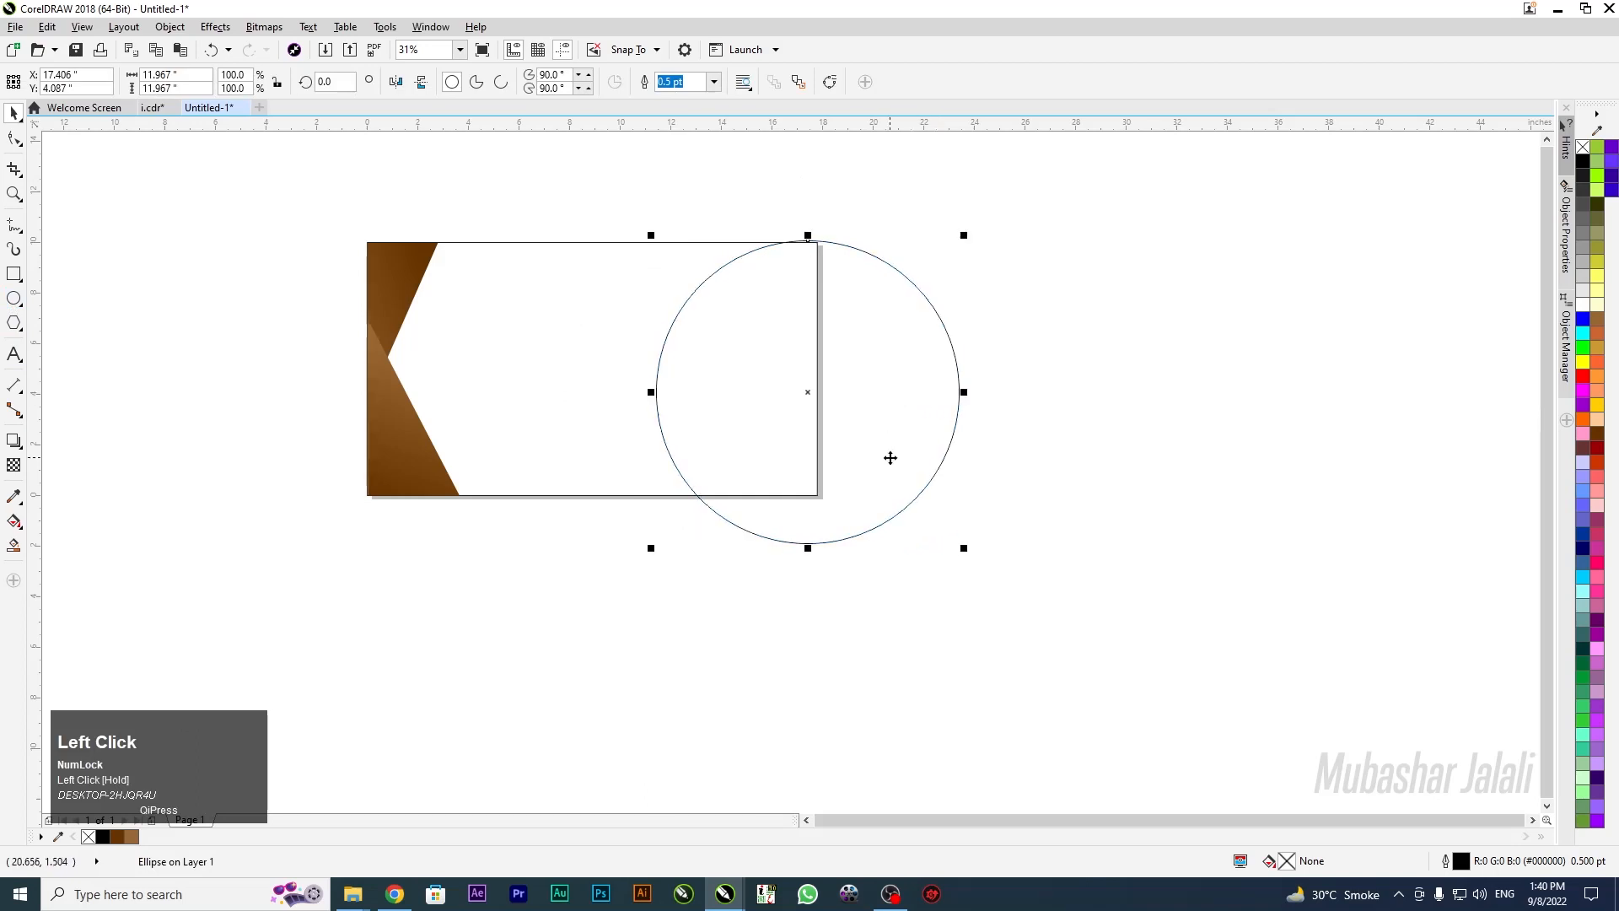
left_click_drag(866, 377, 848, 377)
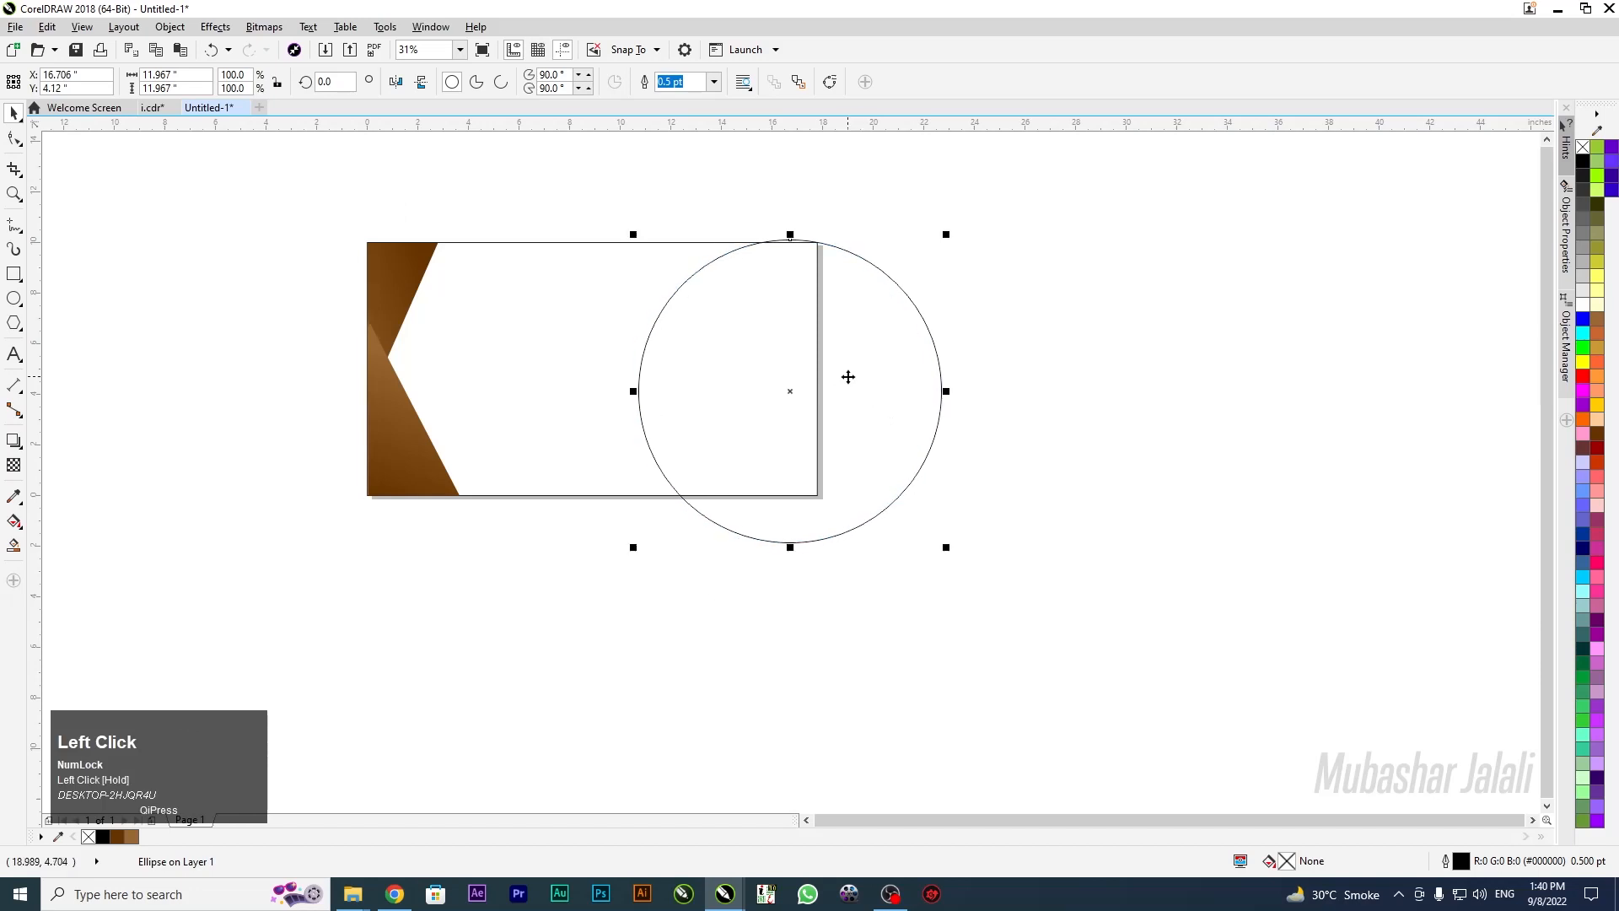
scroll(679, 270, "up", 2)
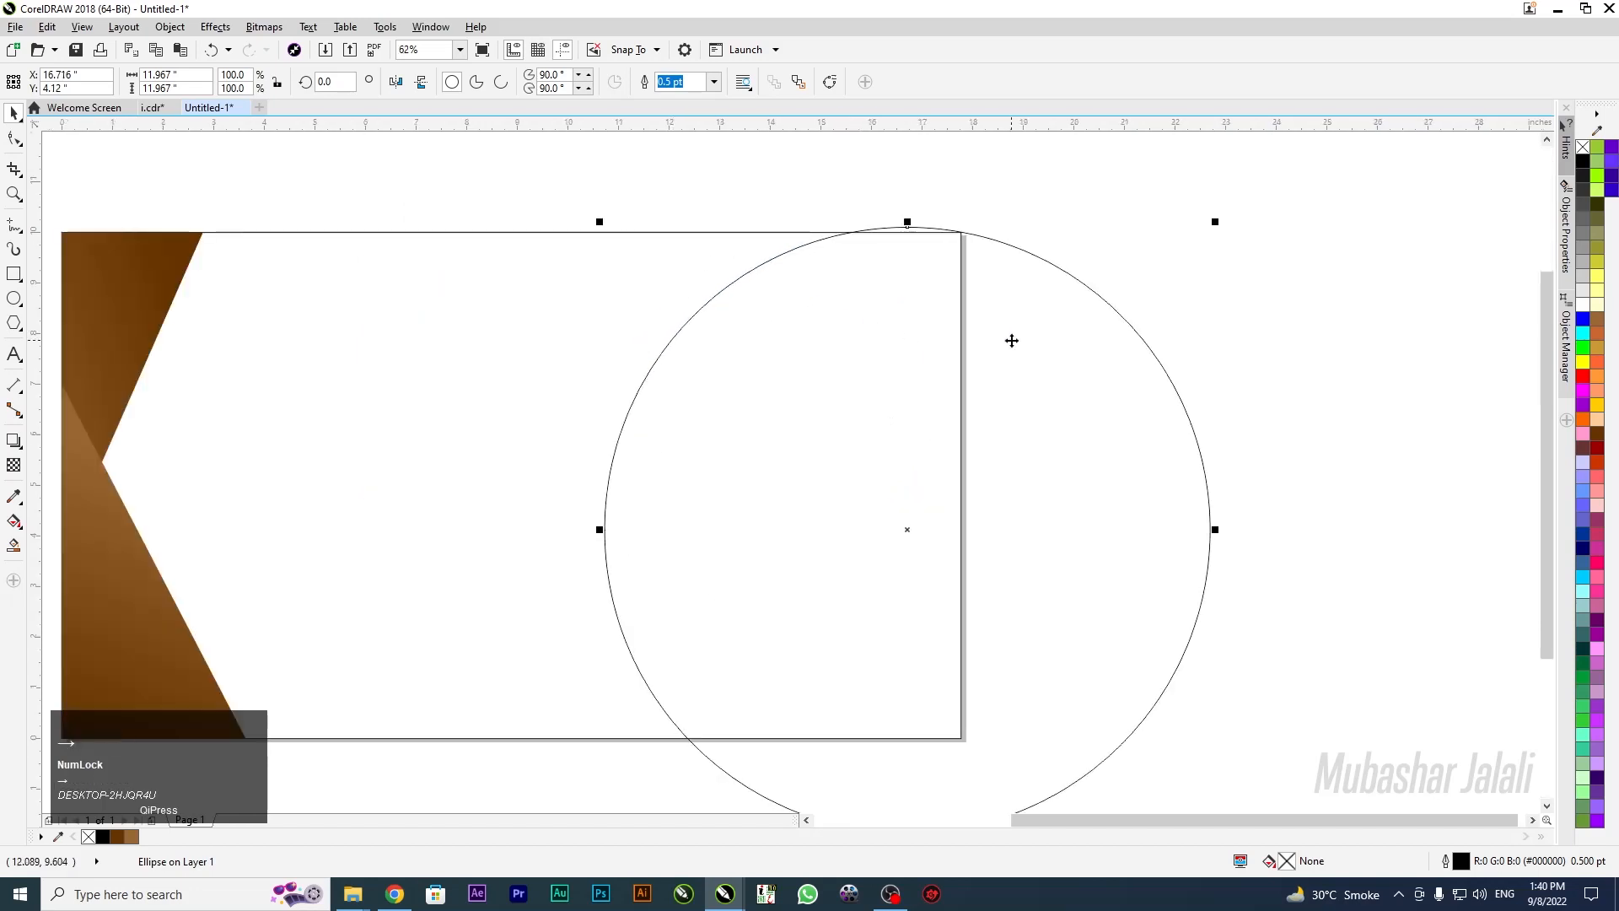
left_click_drag(1037, 347, 1012, 370)
scroll(1012, 285, "down", 2)
Drop a duplicate of the circle and nudge it slightly right and up to offset it
right_click(1015, 370)
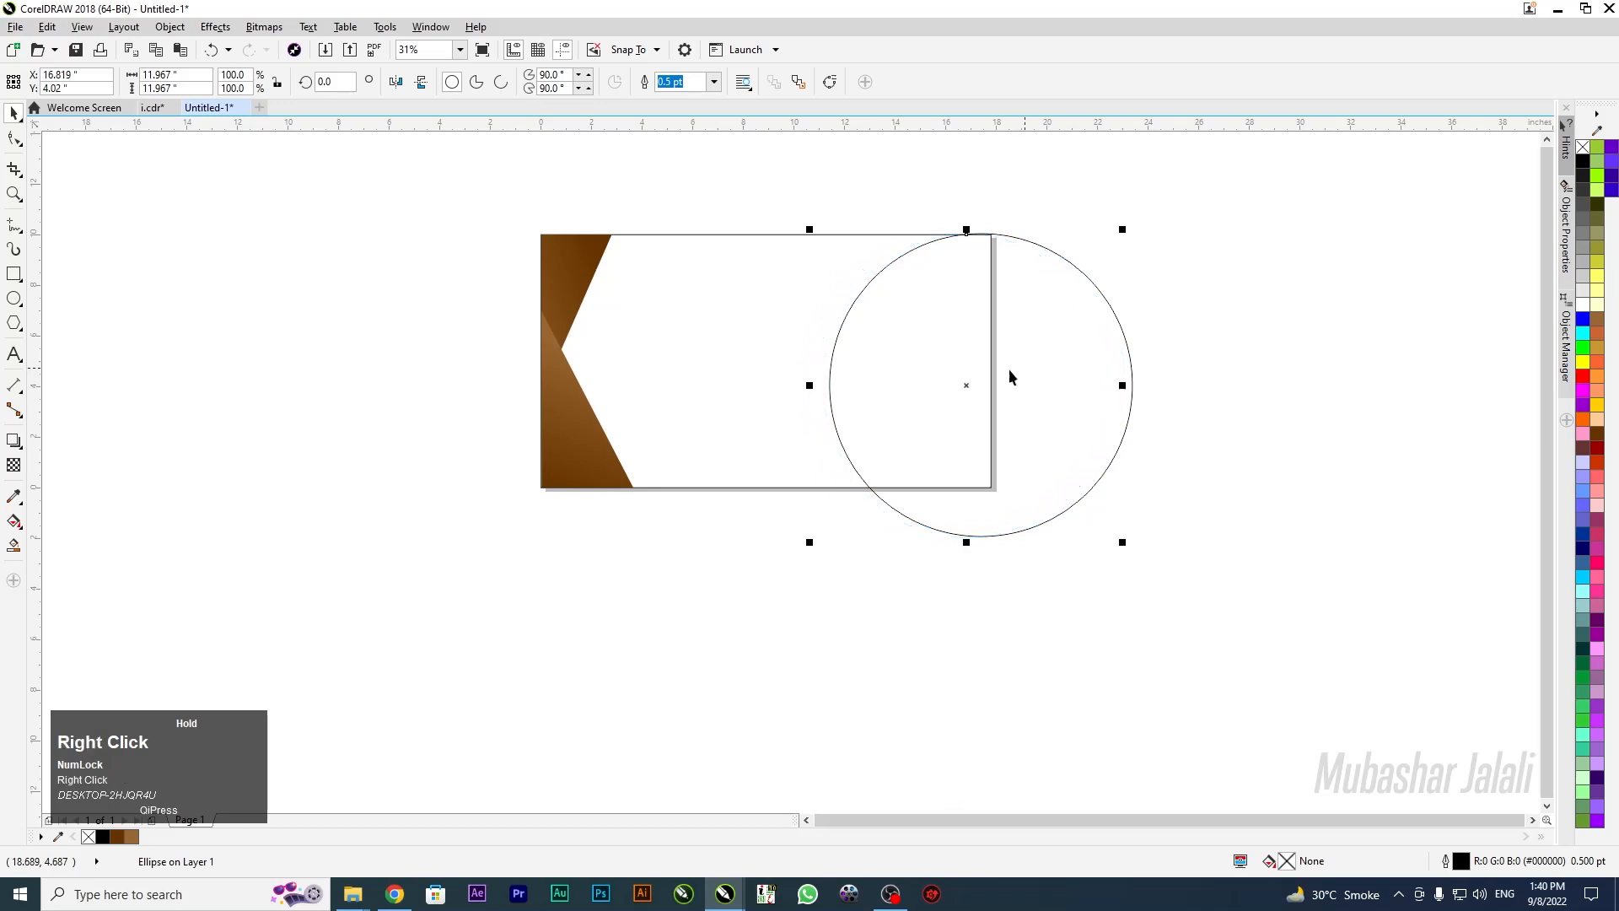
left_click(858, 202)
scroll(866, 269, "up", 3)
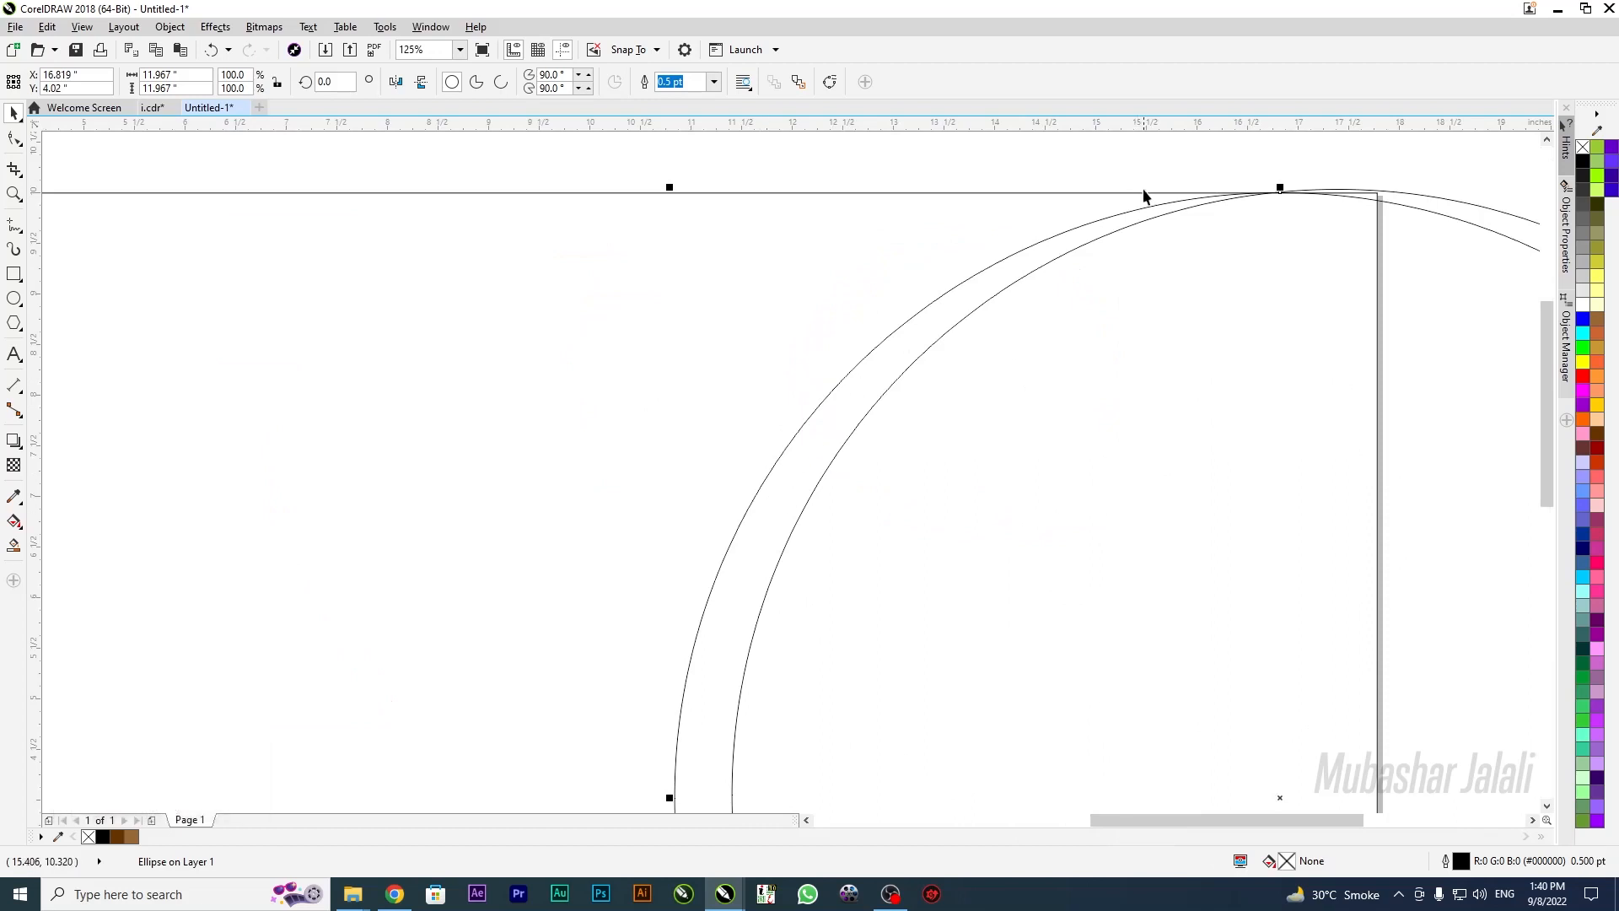
scroll(1146, 199, "down", 1)
key("Right")
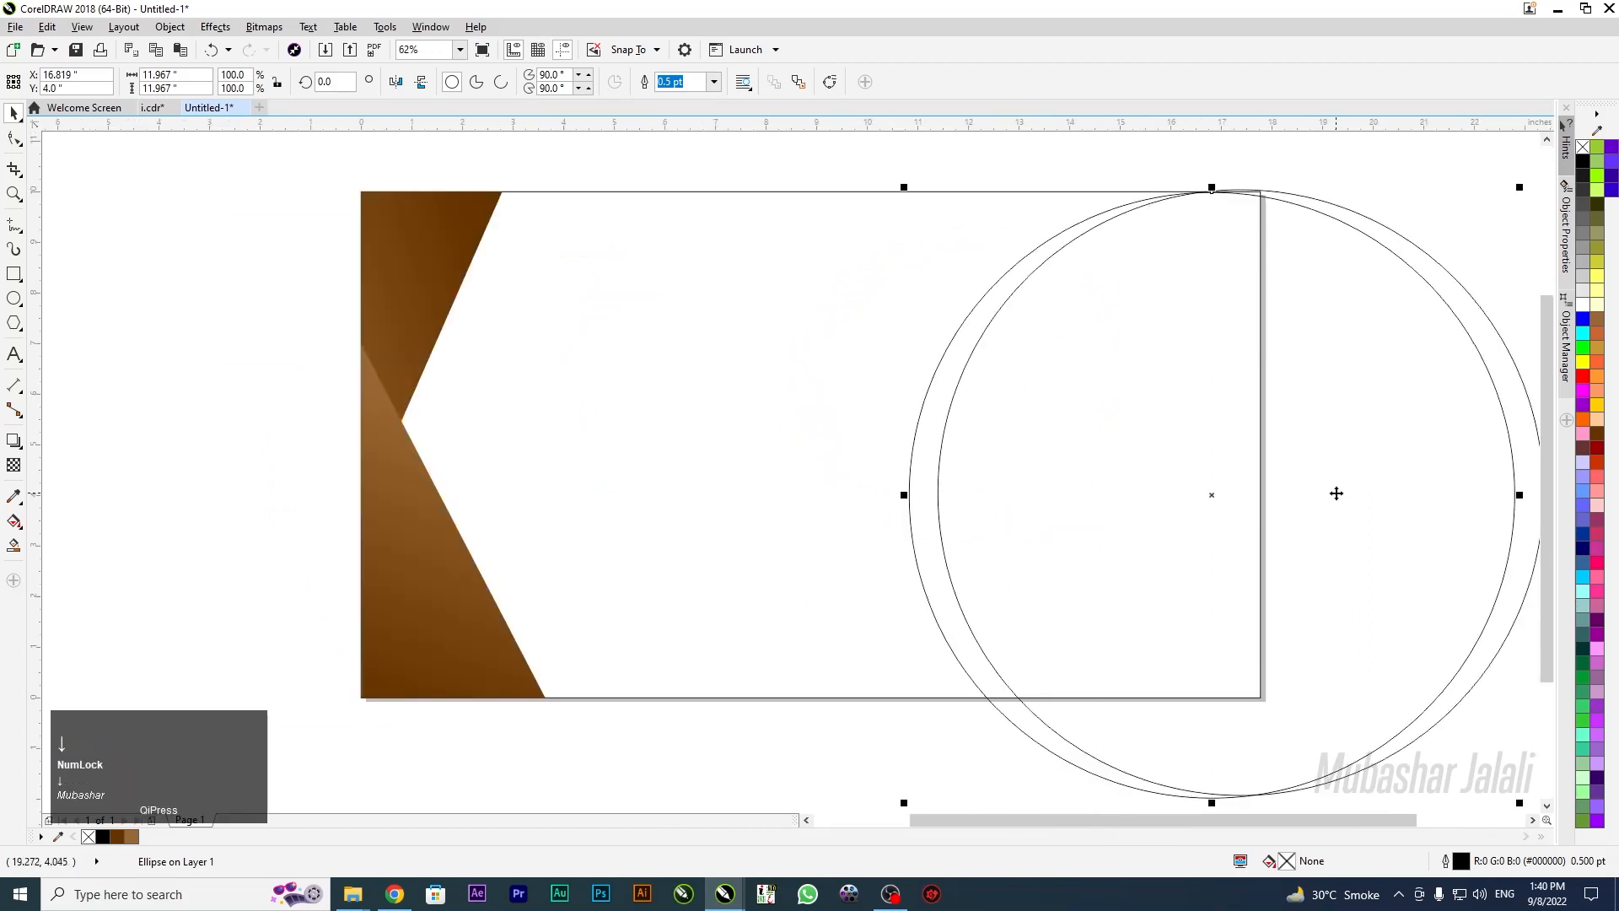
key("Right")
key("Right")
key("Right")
key("Up")
key("Up")
key("Up")
key("Down")
key("Down")
key("Down")
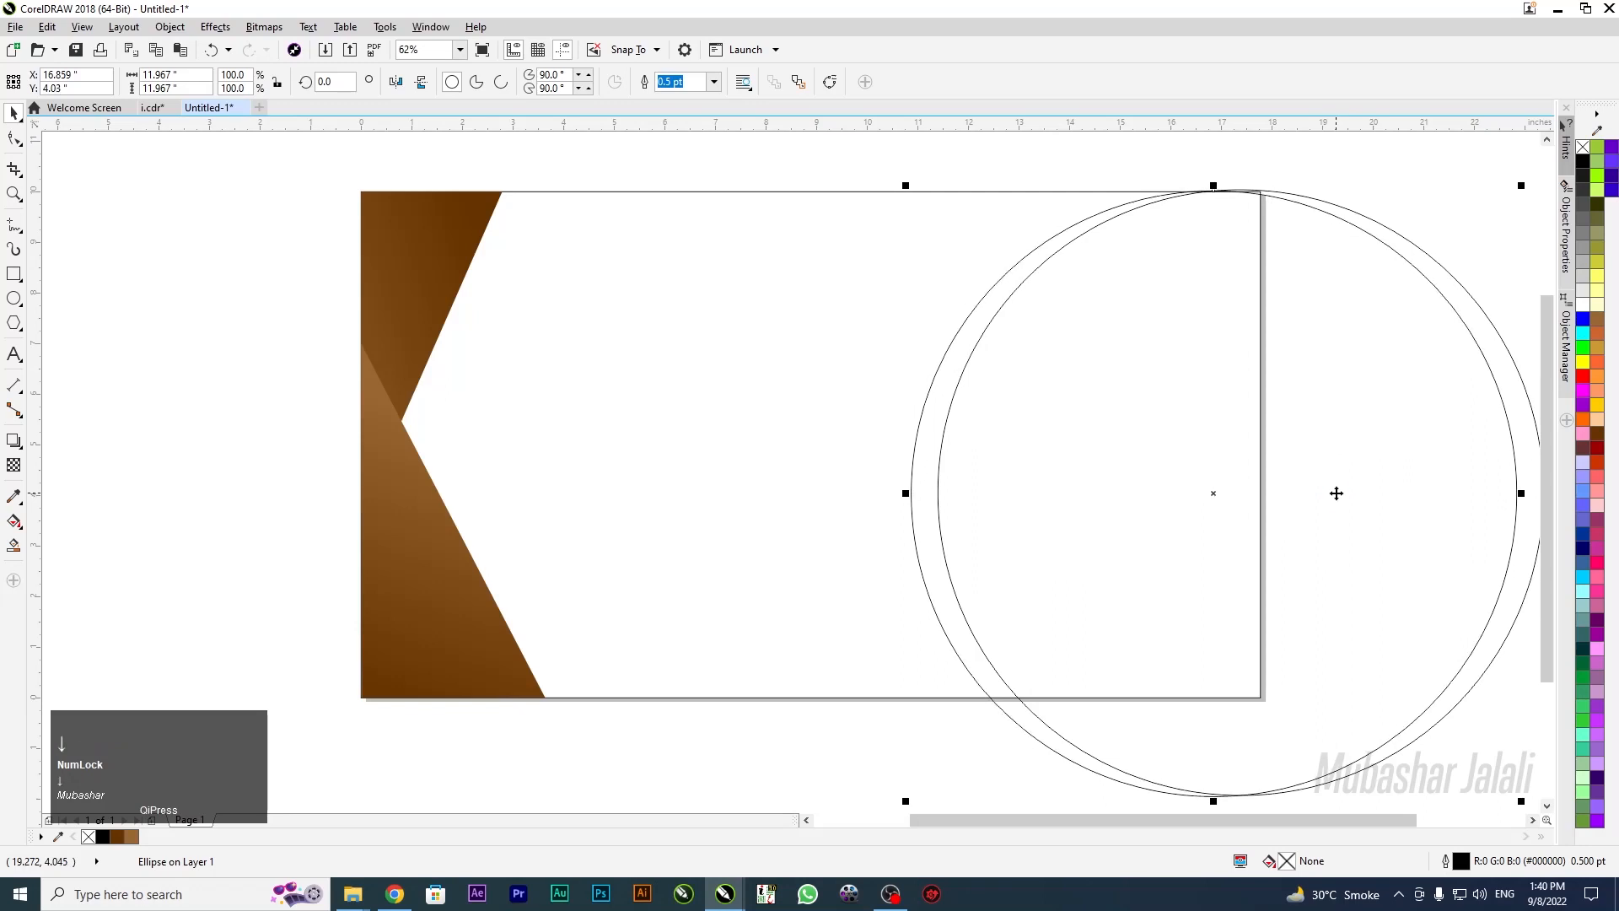
key("Right")
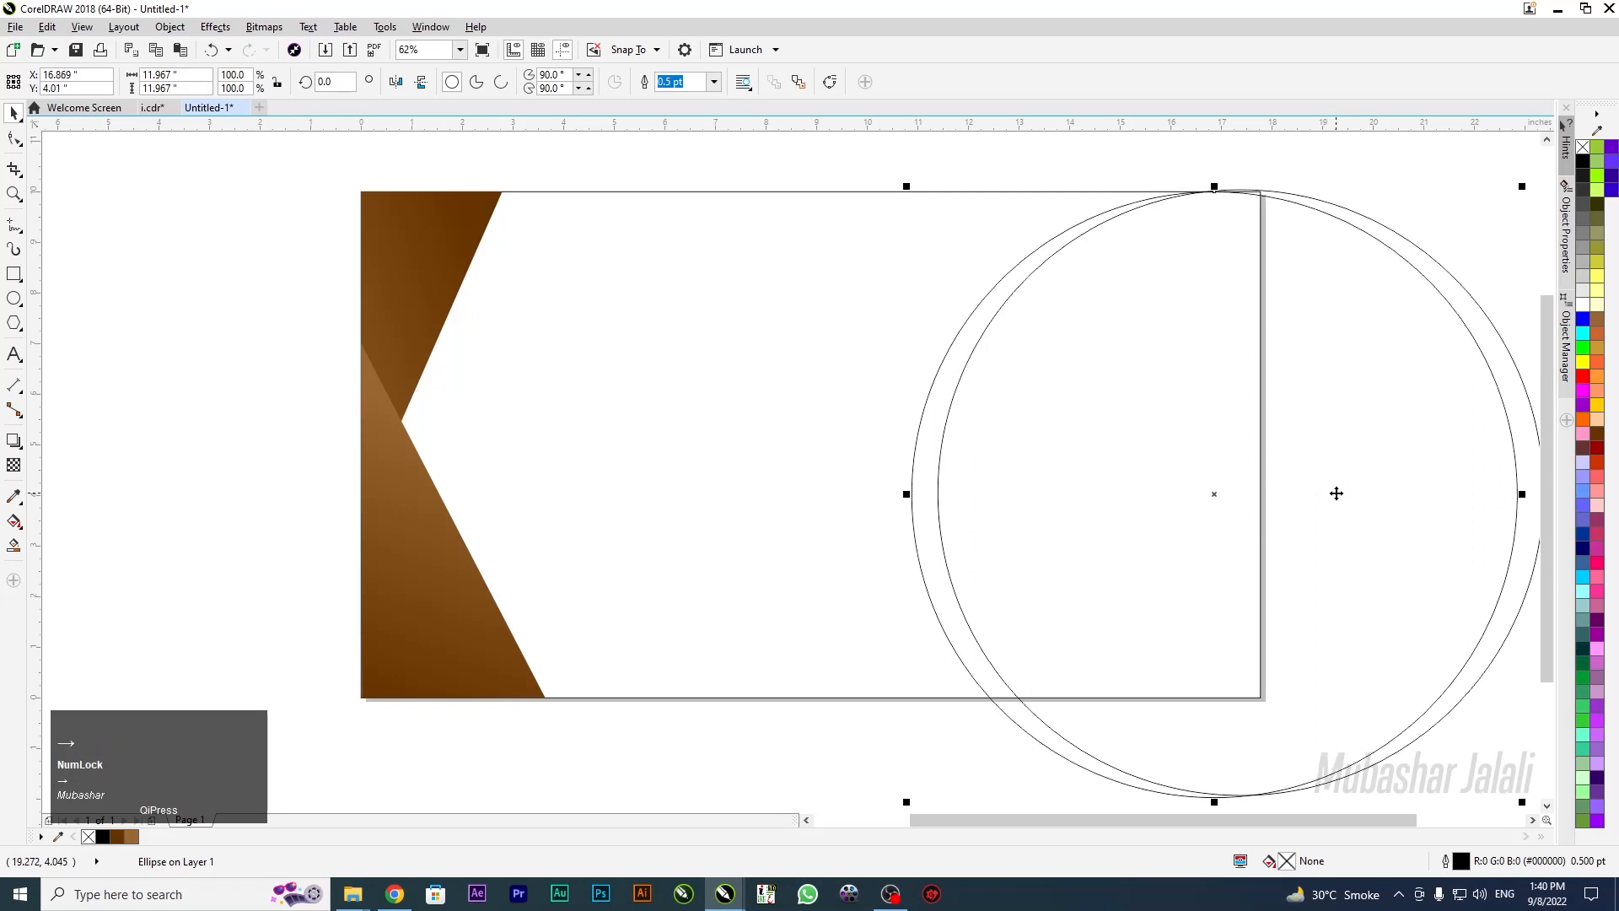
left_click(14, 545)
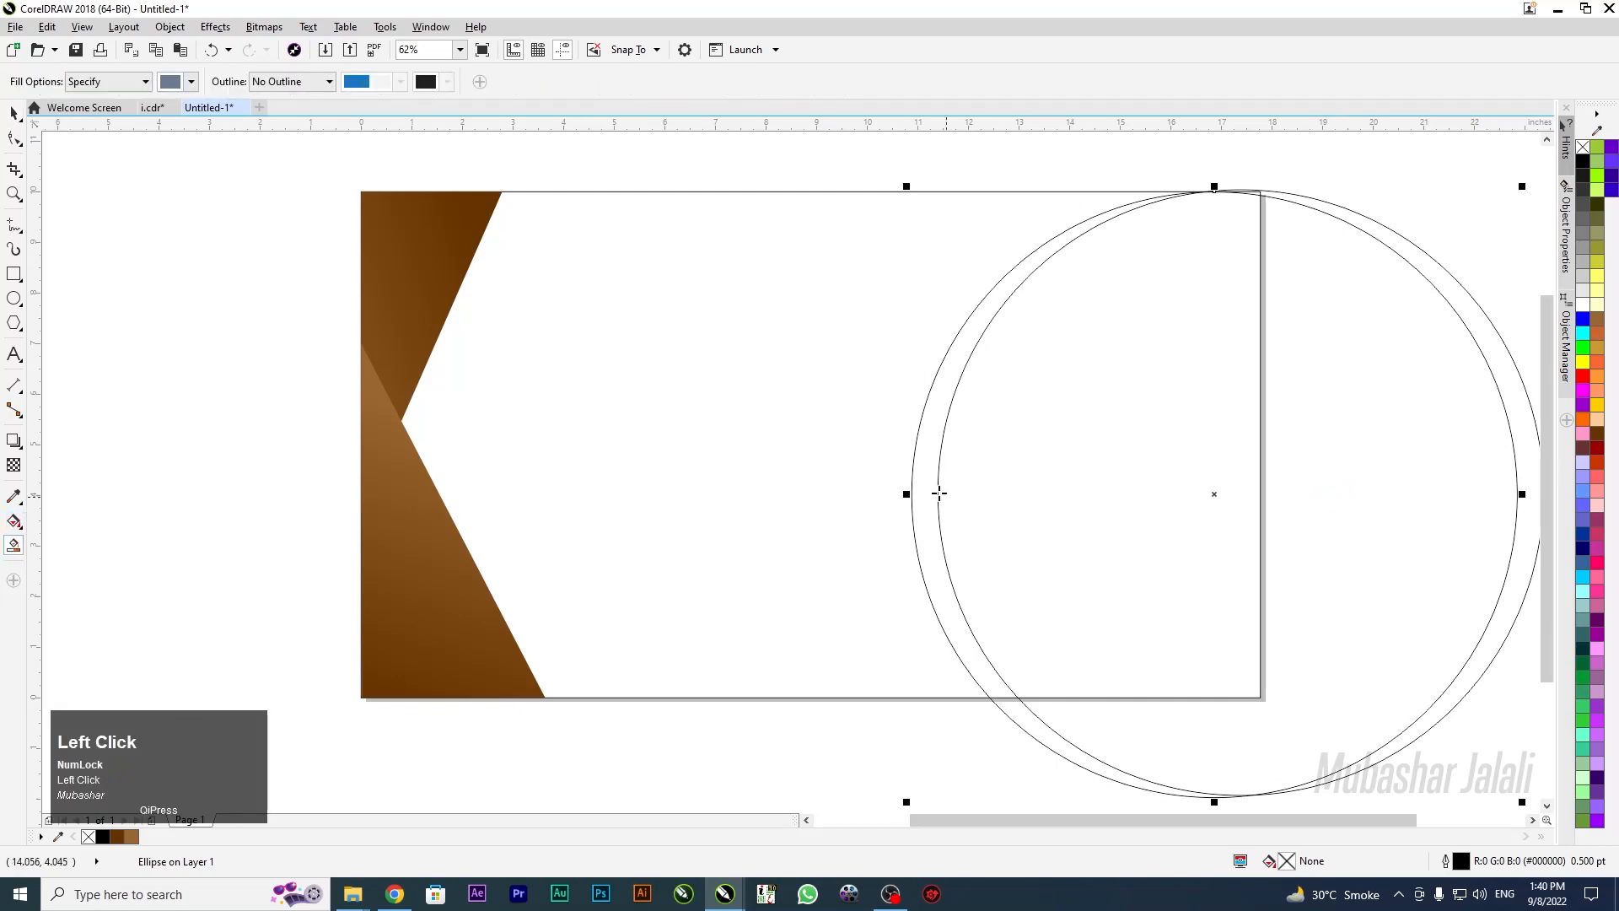
Smart-fill the sliver between the two circles as a C:40 M:20 Y:0 K:40 crescent
left_click(921, 475)
scroll(772, 390, "down", 3)
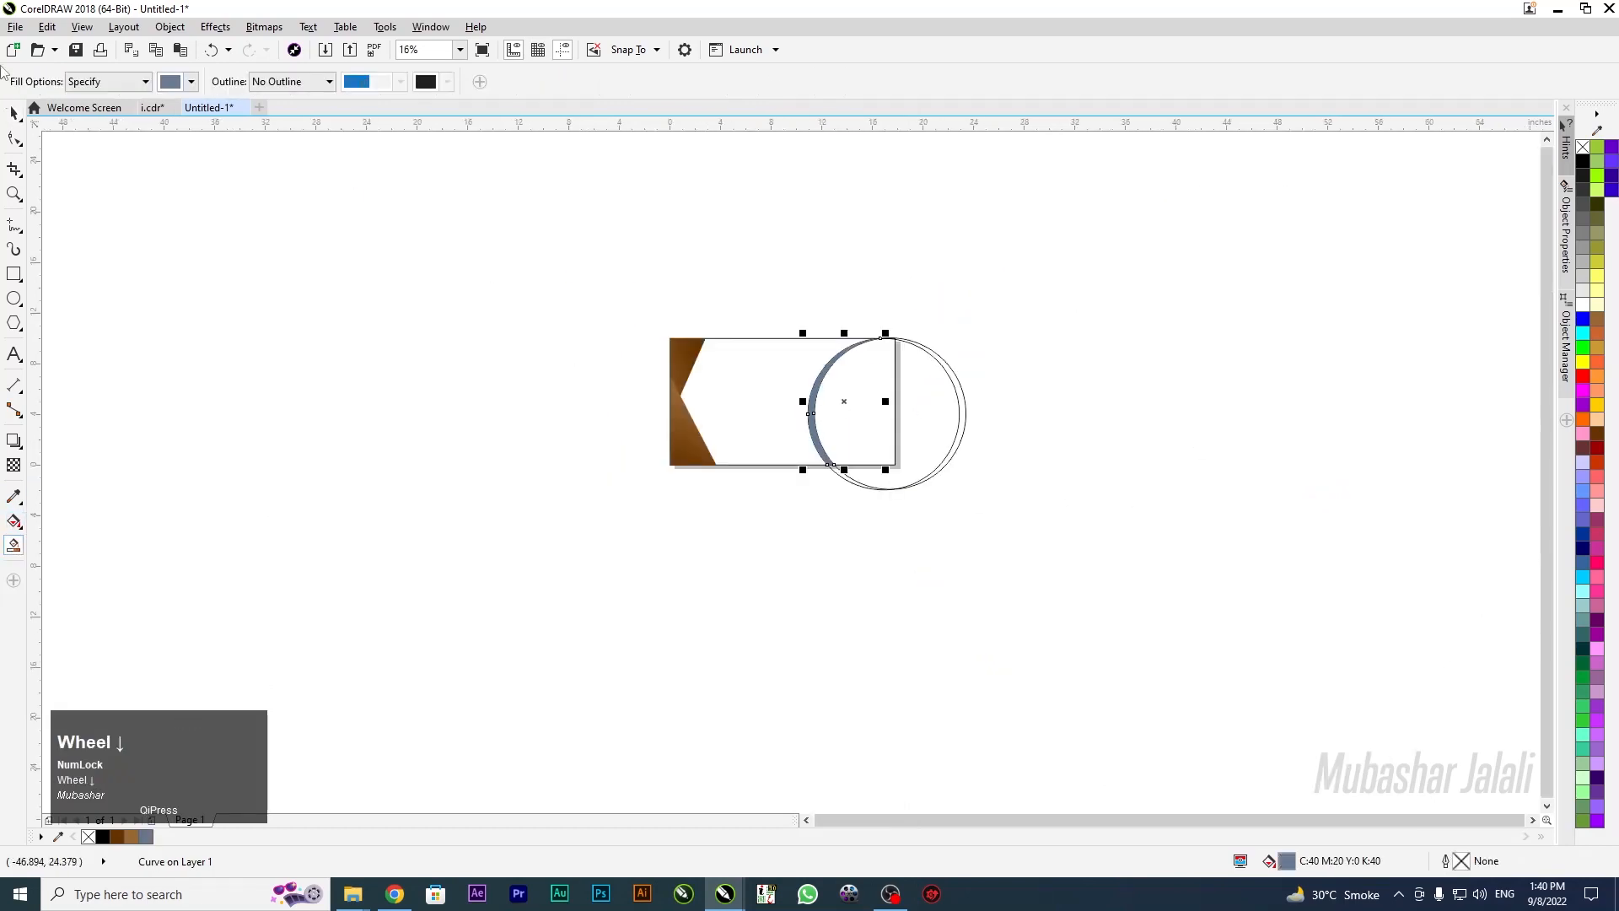
left_click(12, 112)
left_click(801, 522)
scroll(845, 438, "up", 3)
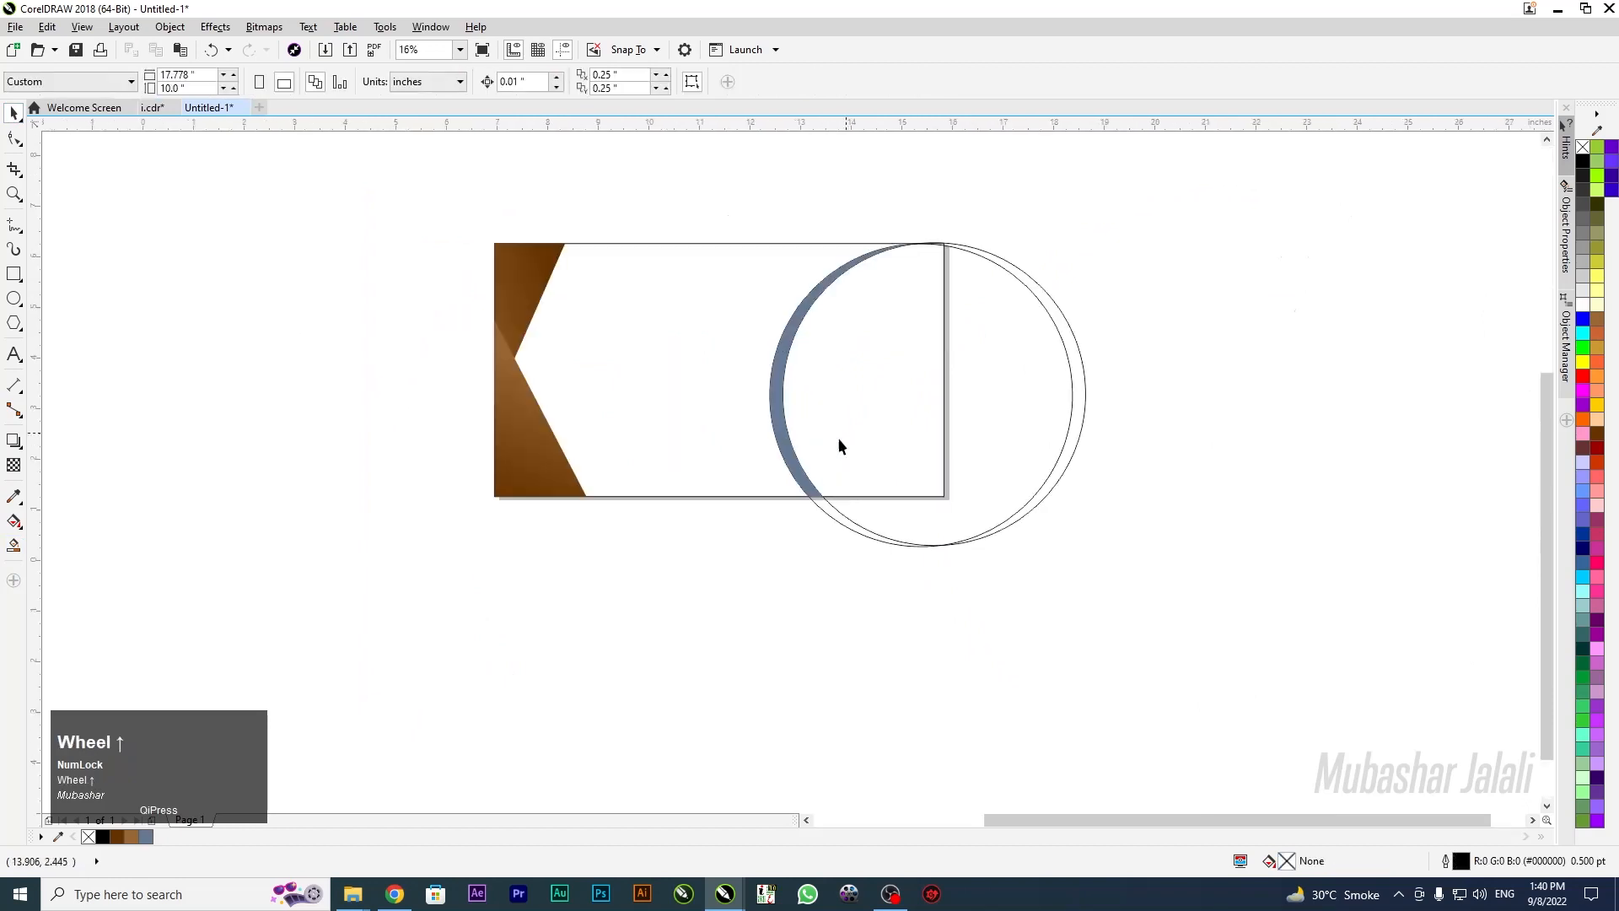
Delete the inner circle outline, leaving the crescent and the other circle
left_click(781, 570)
key("Delete")
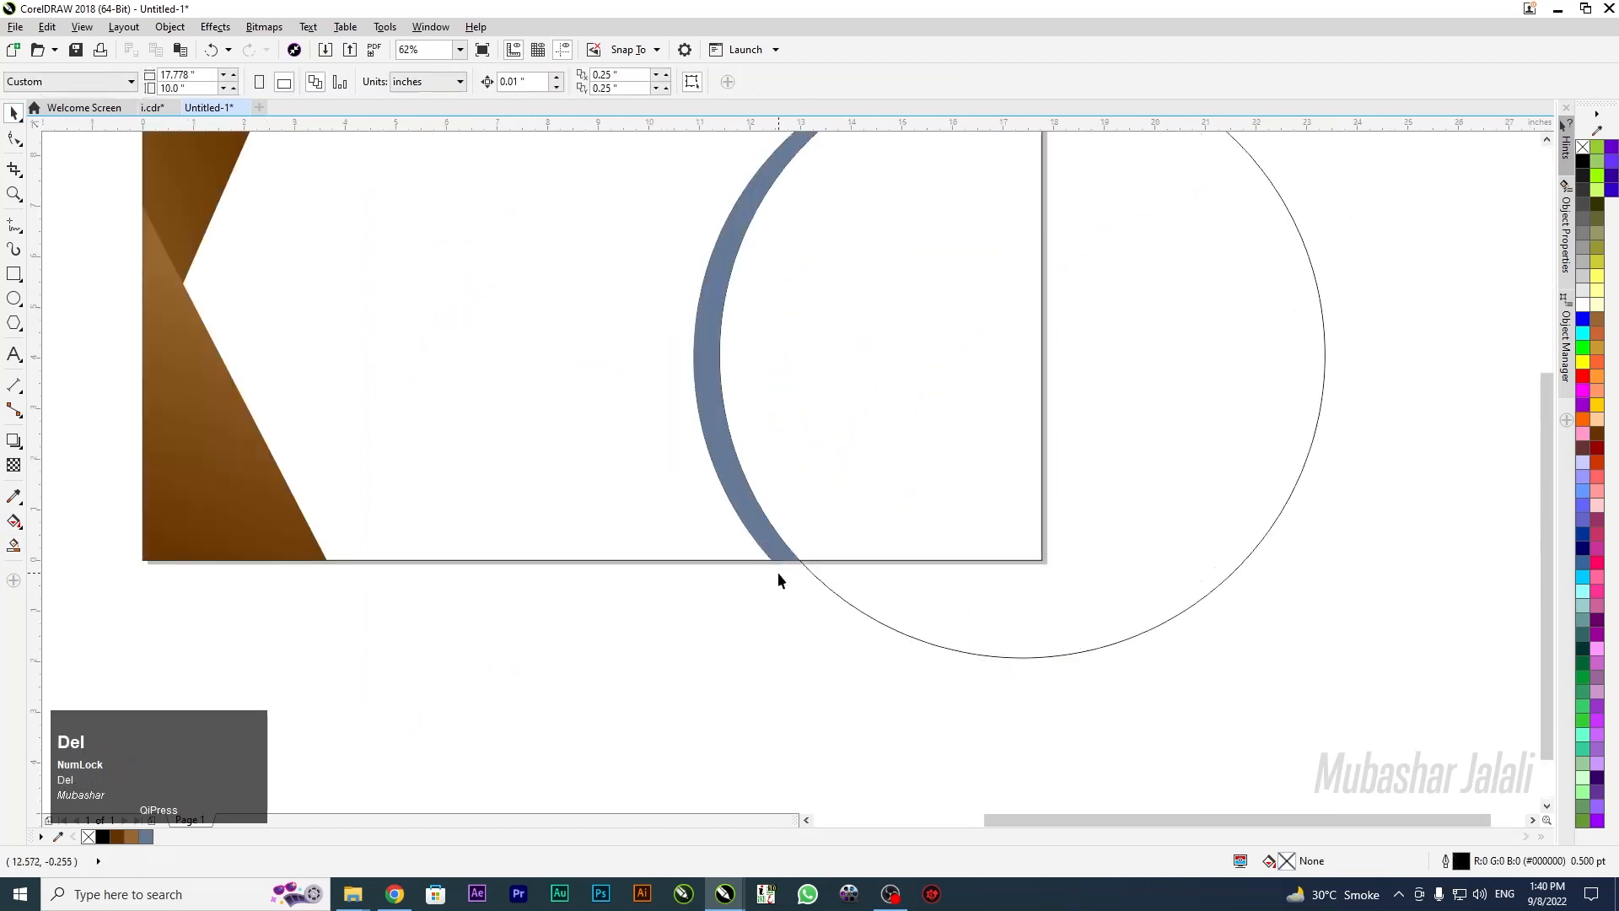
scroll(803, 544, "down", 2)
scroll(835, 430, "up", 3)
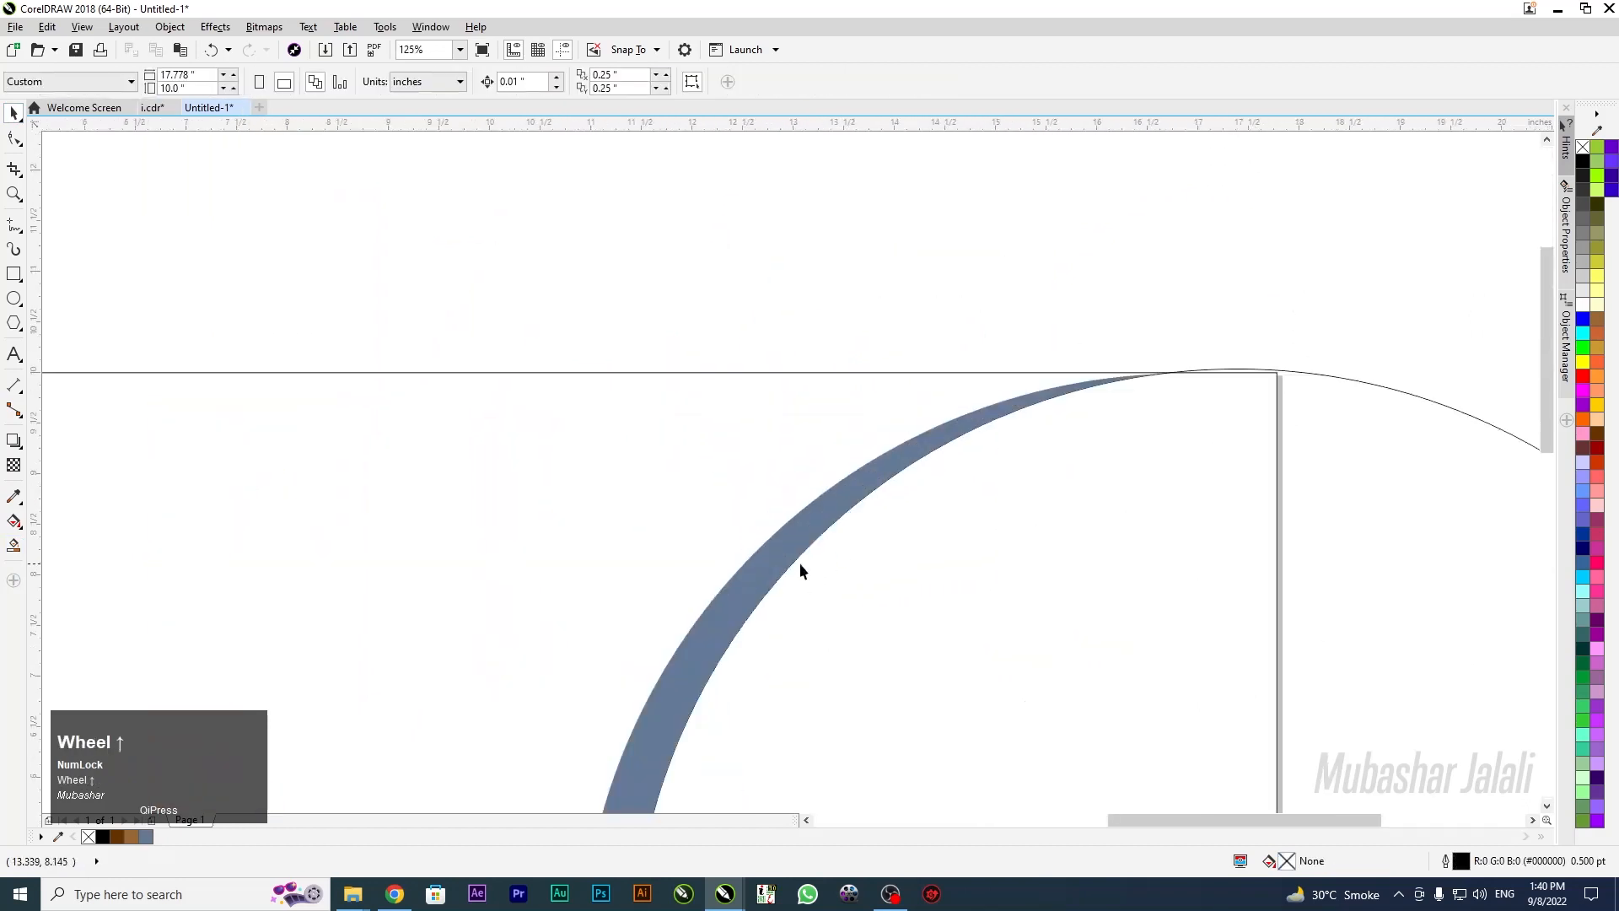
left_click(785, 539)
scroll(797, 449, "down", 3)
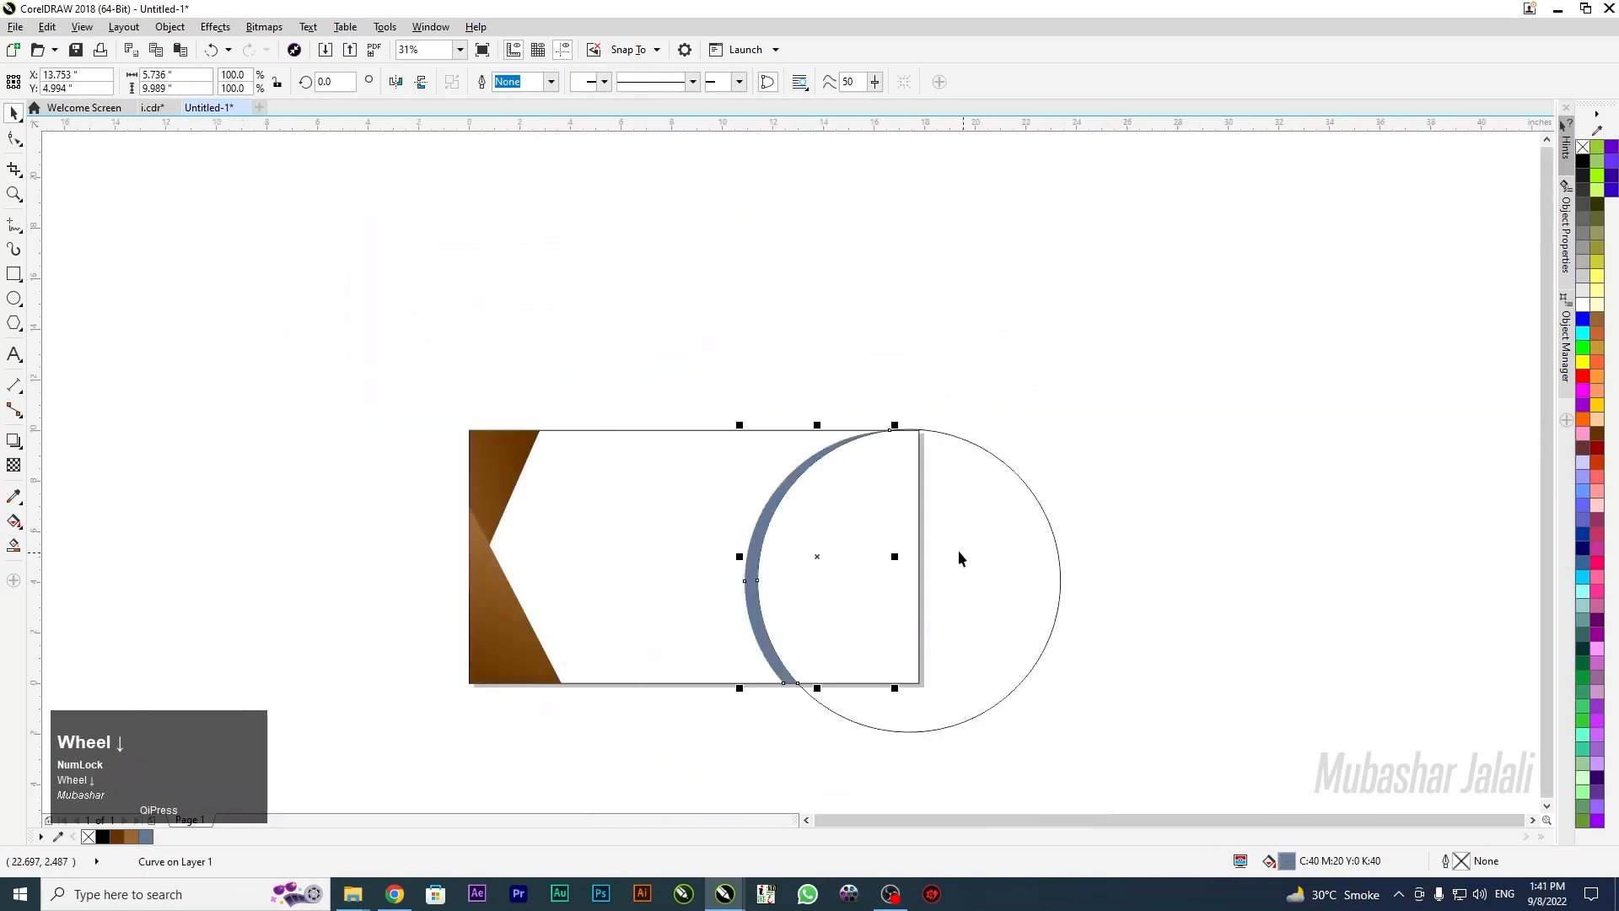
left_click(959, 551)
left_click(925, 547)
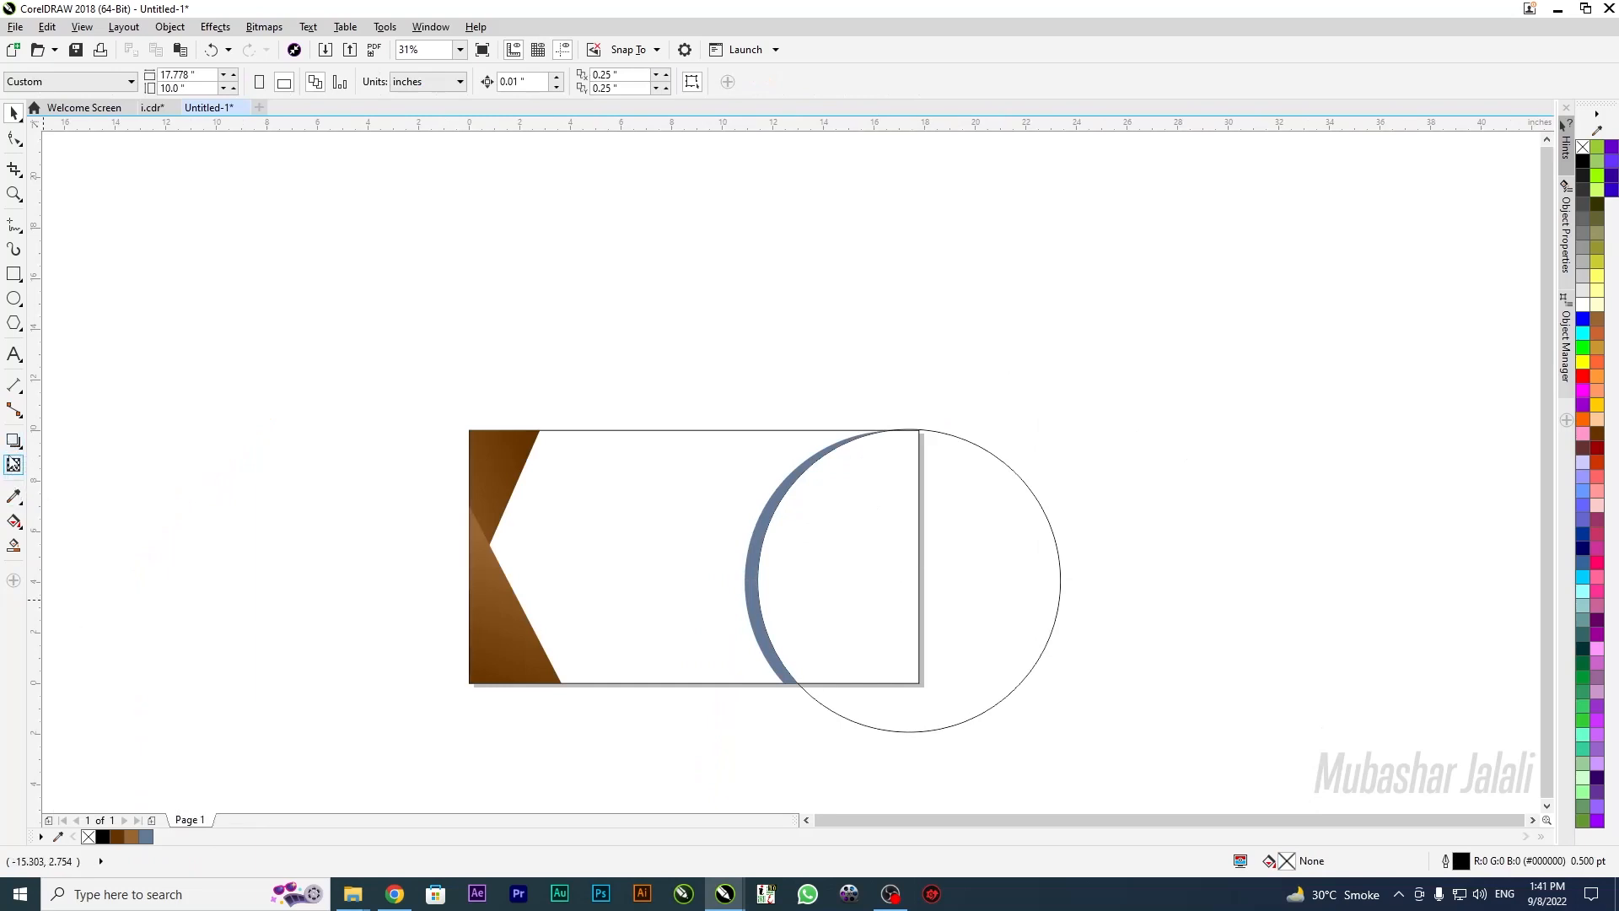
Smart-fill the half-disc where the circle overlaps the page, then delete the leftover outer circle
left_click(14, 547)
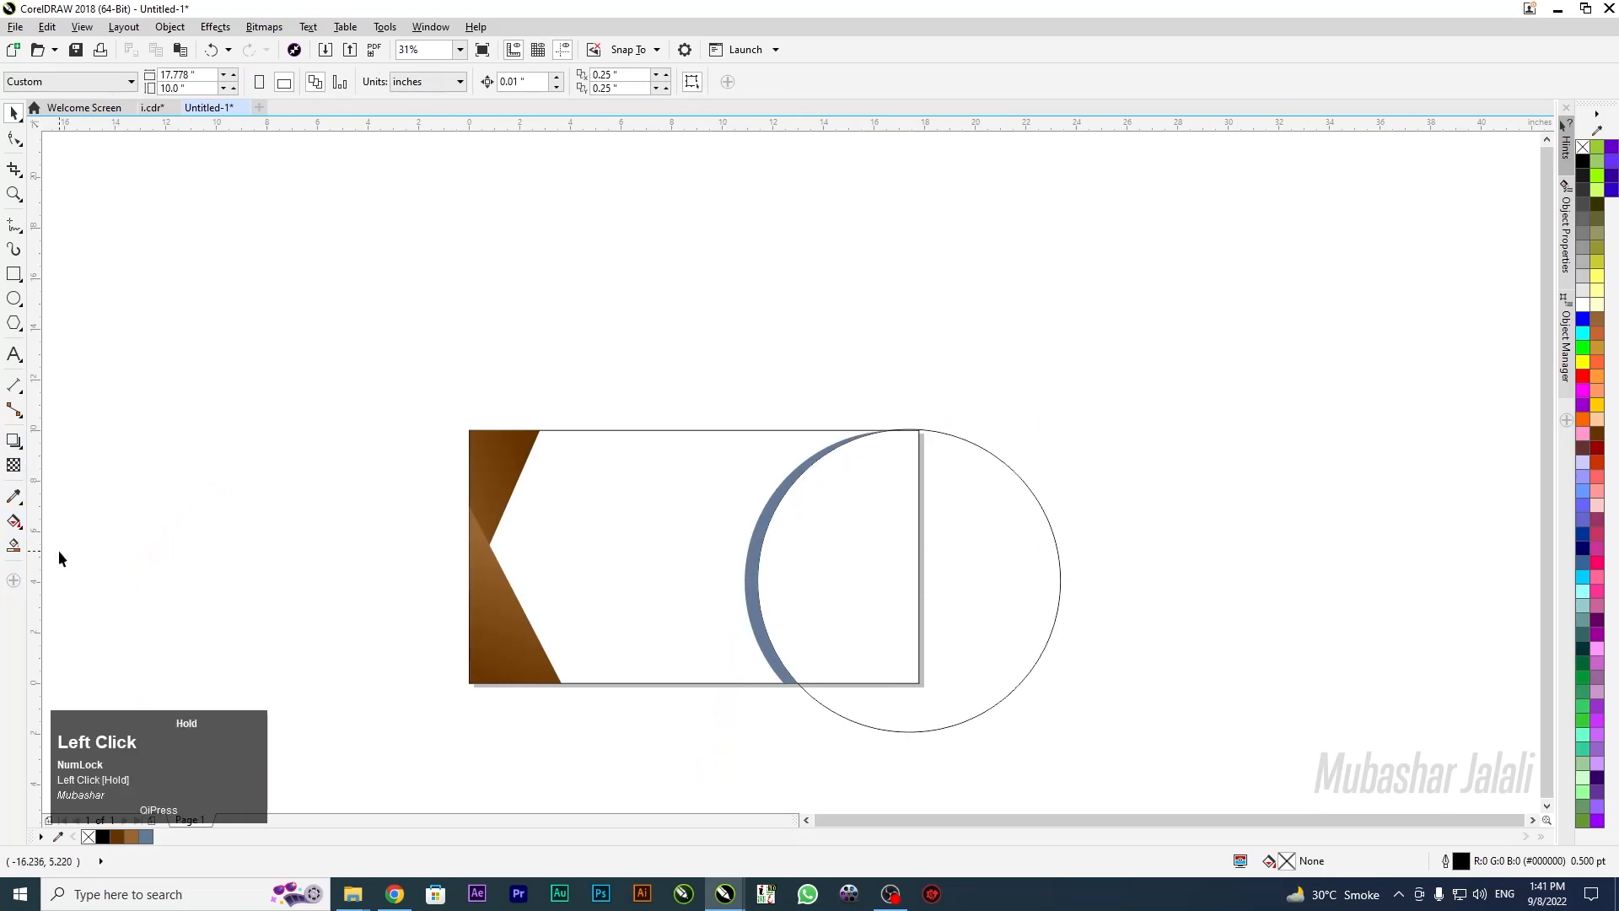
left_click(868, 571)
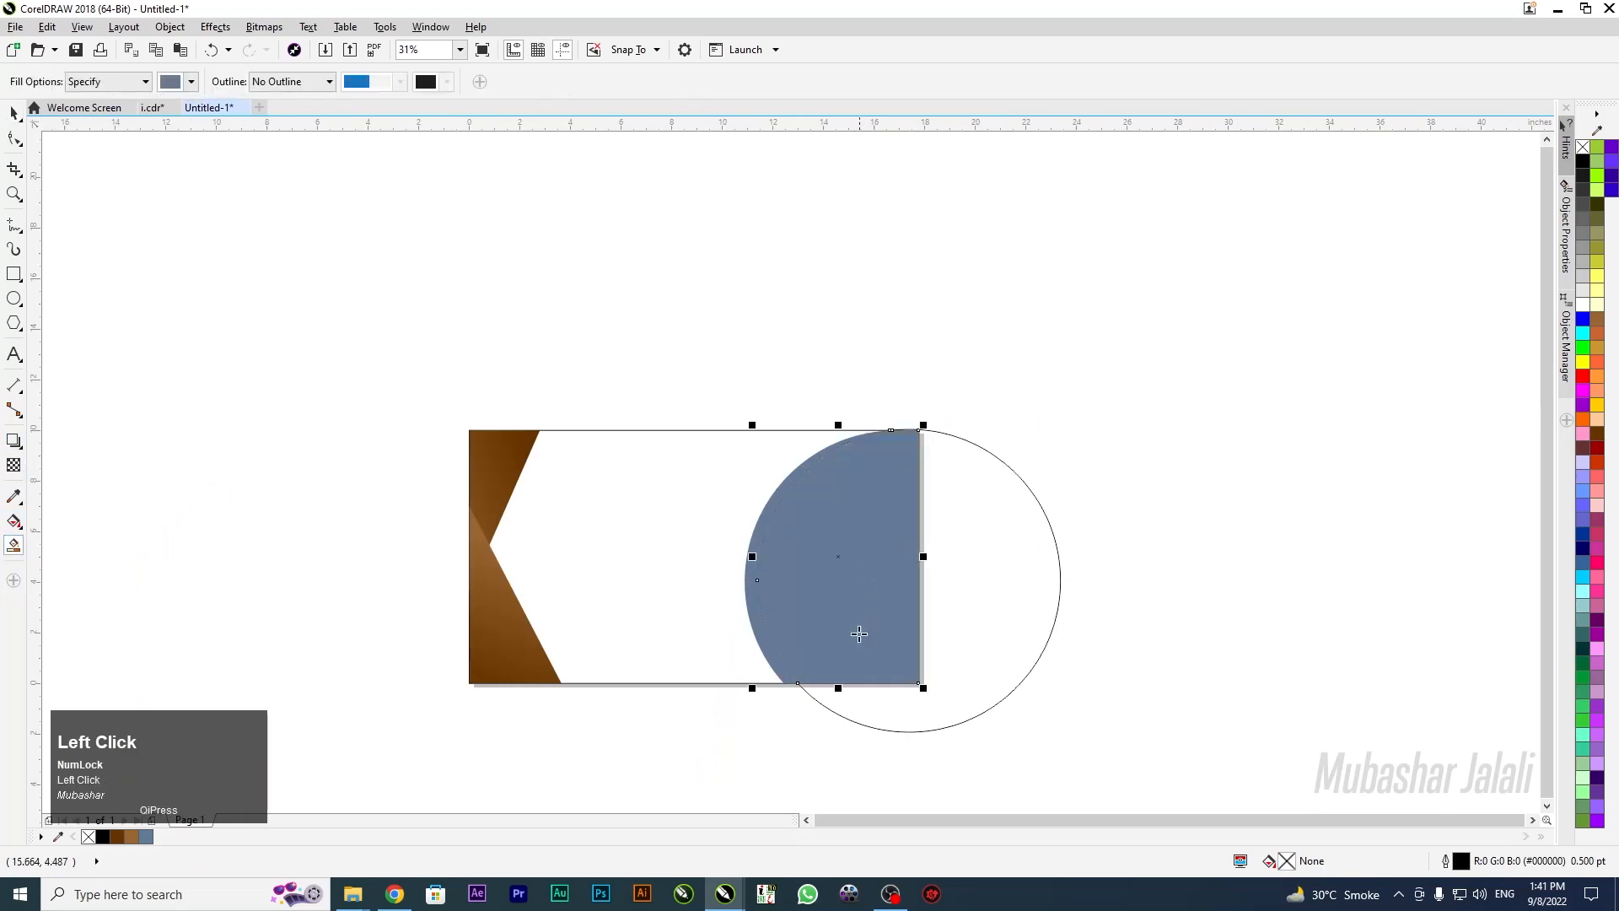
left_click(21, 120)
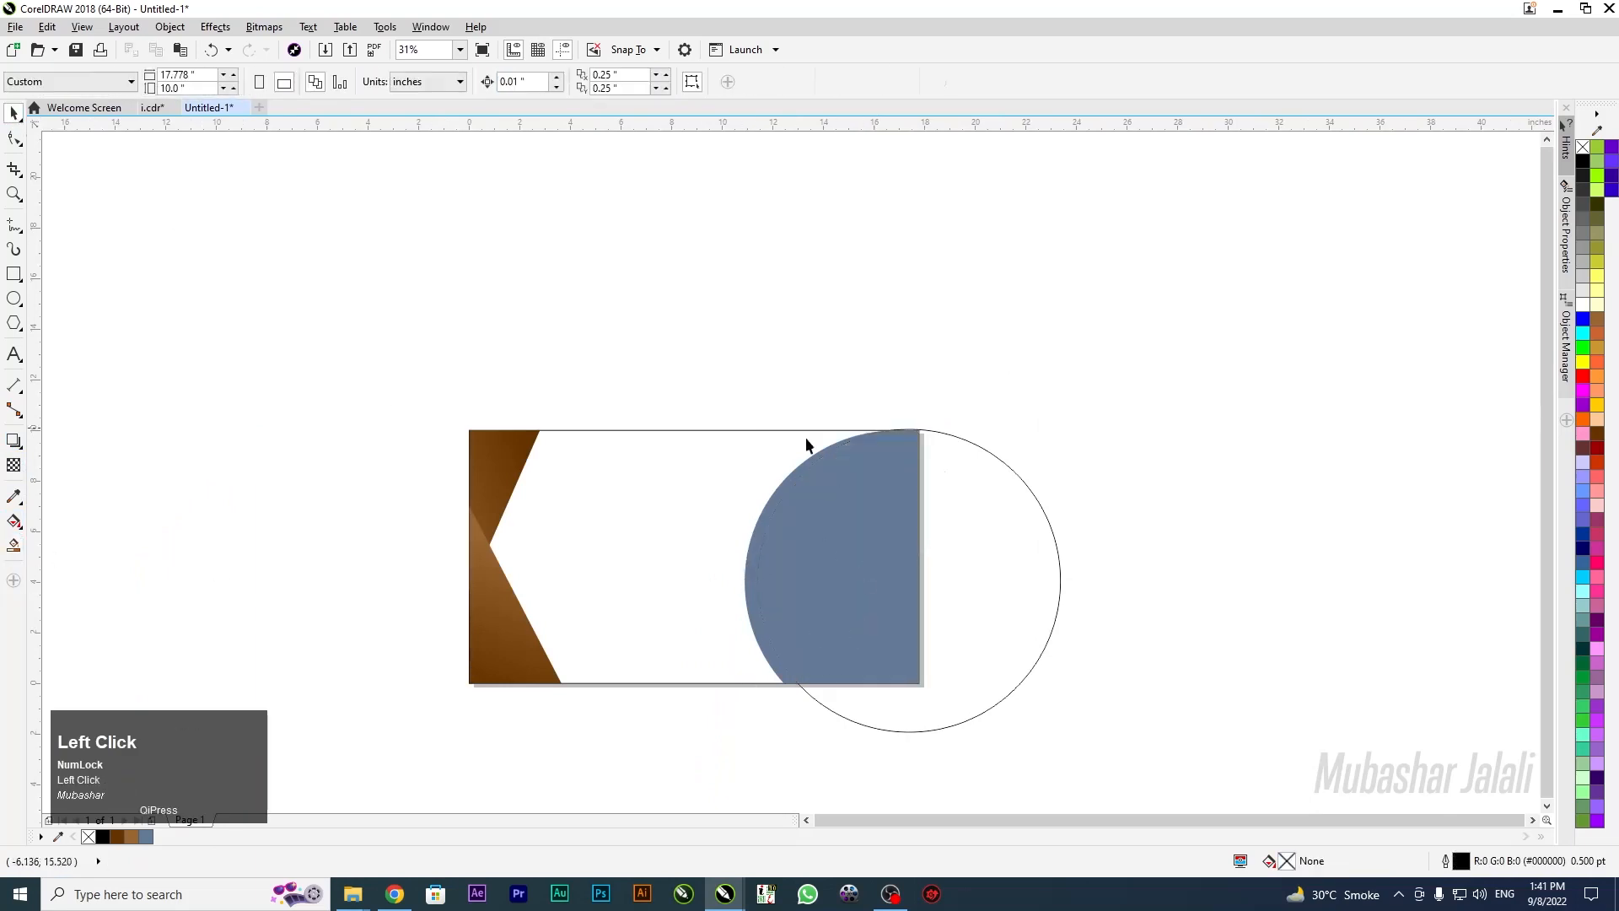
left_click(999, 490)
left_click_drag(983, 502, 1262, 463)
key("Delete")
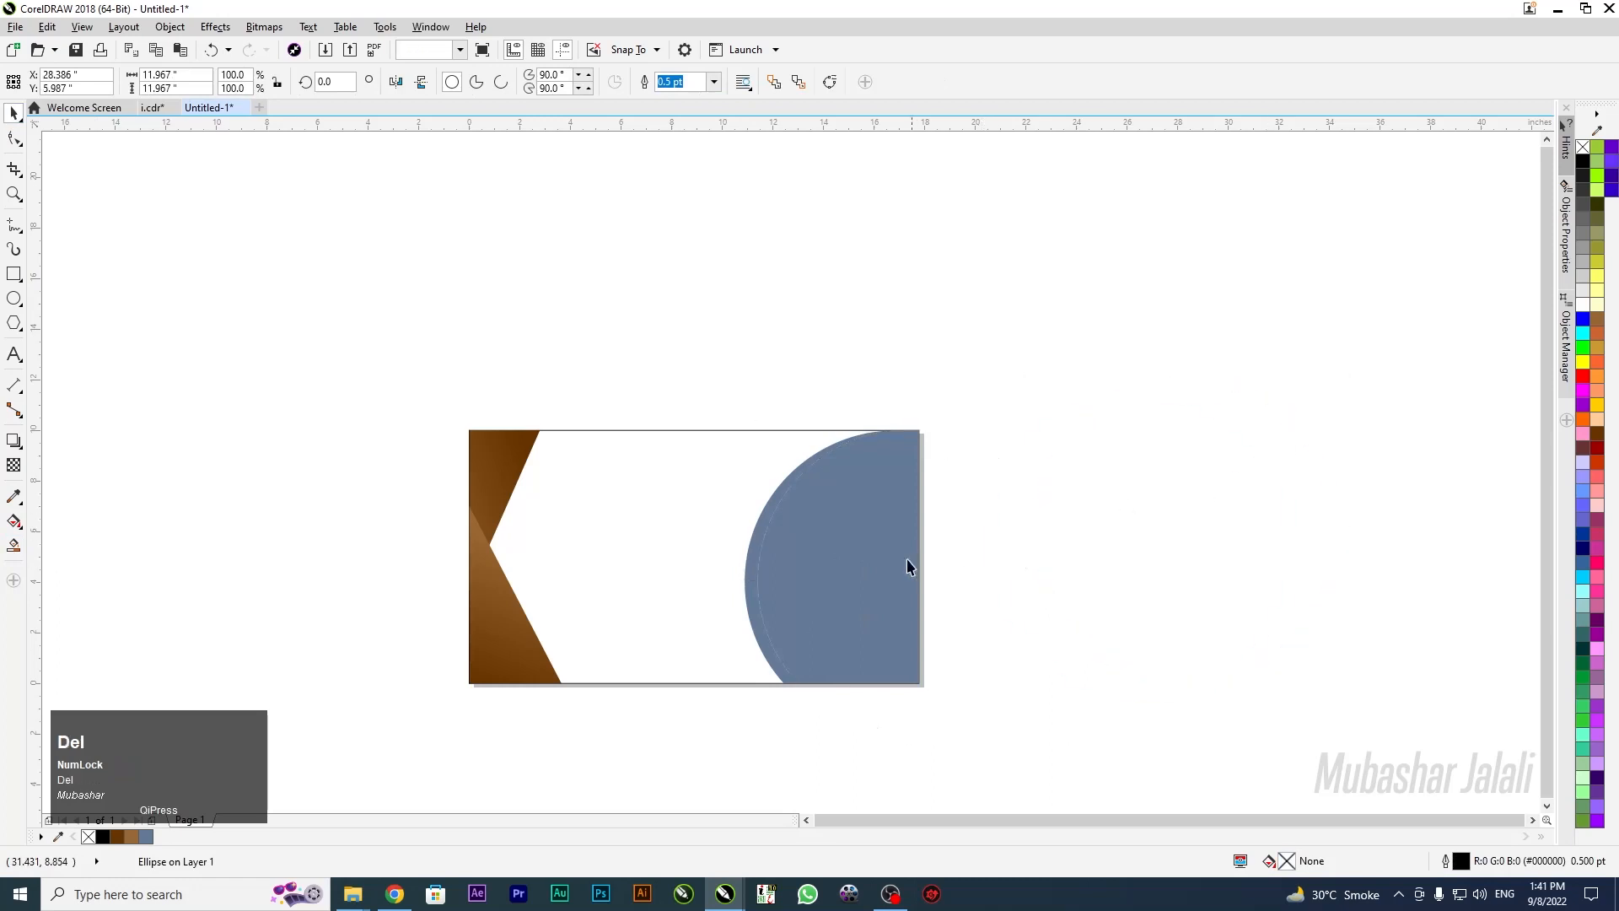
Recolour the half-disc orange (#FF6600)
left_click(907, 564)
left_click(1583, 419)
left_click(779, 444)
scroll(757, 425, "down", 2)
scroll(745, 453, "up", 2)
scroll(762, 415, "up", 2)
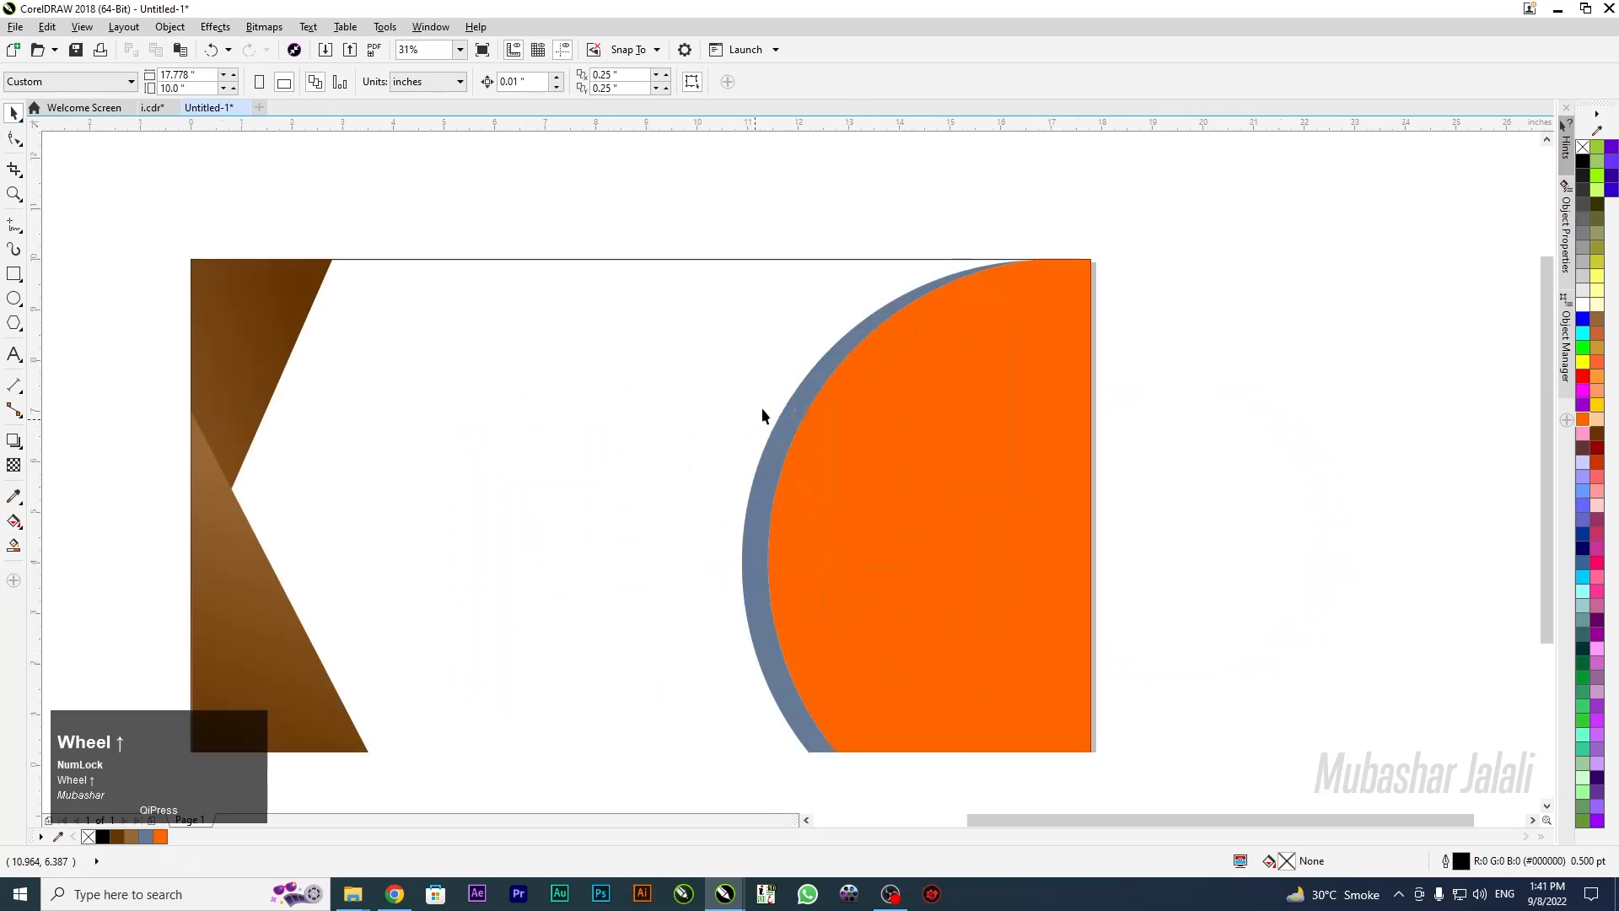
scroll(968, 447, "down", 1)
left_click(986, 453)
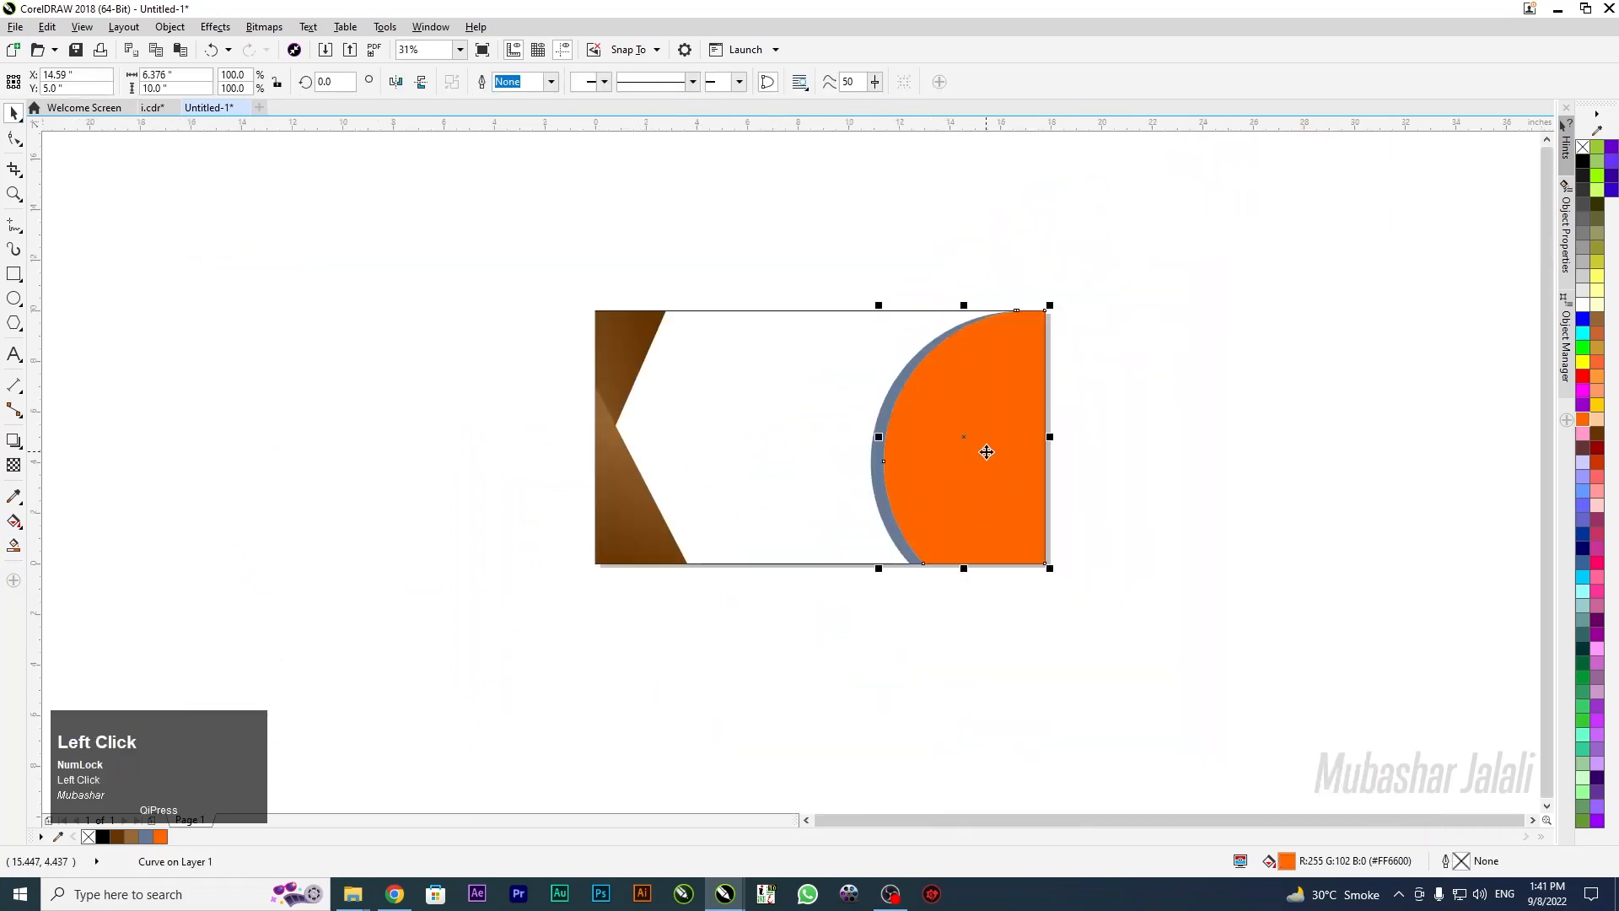
left_click(301, 408)
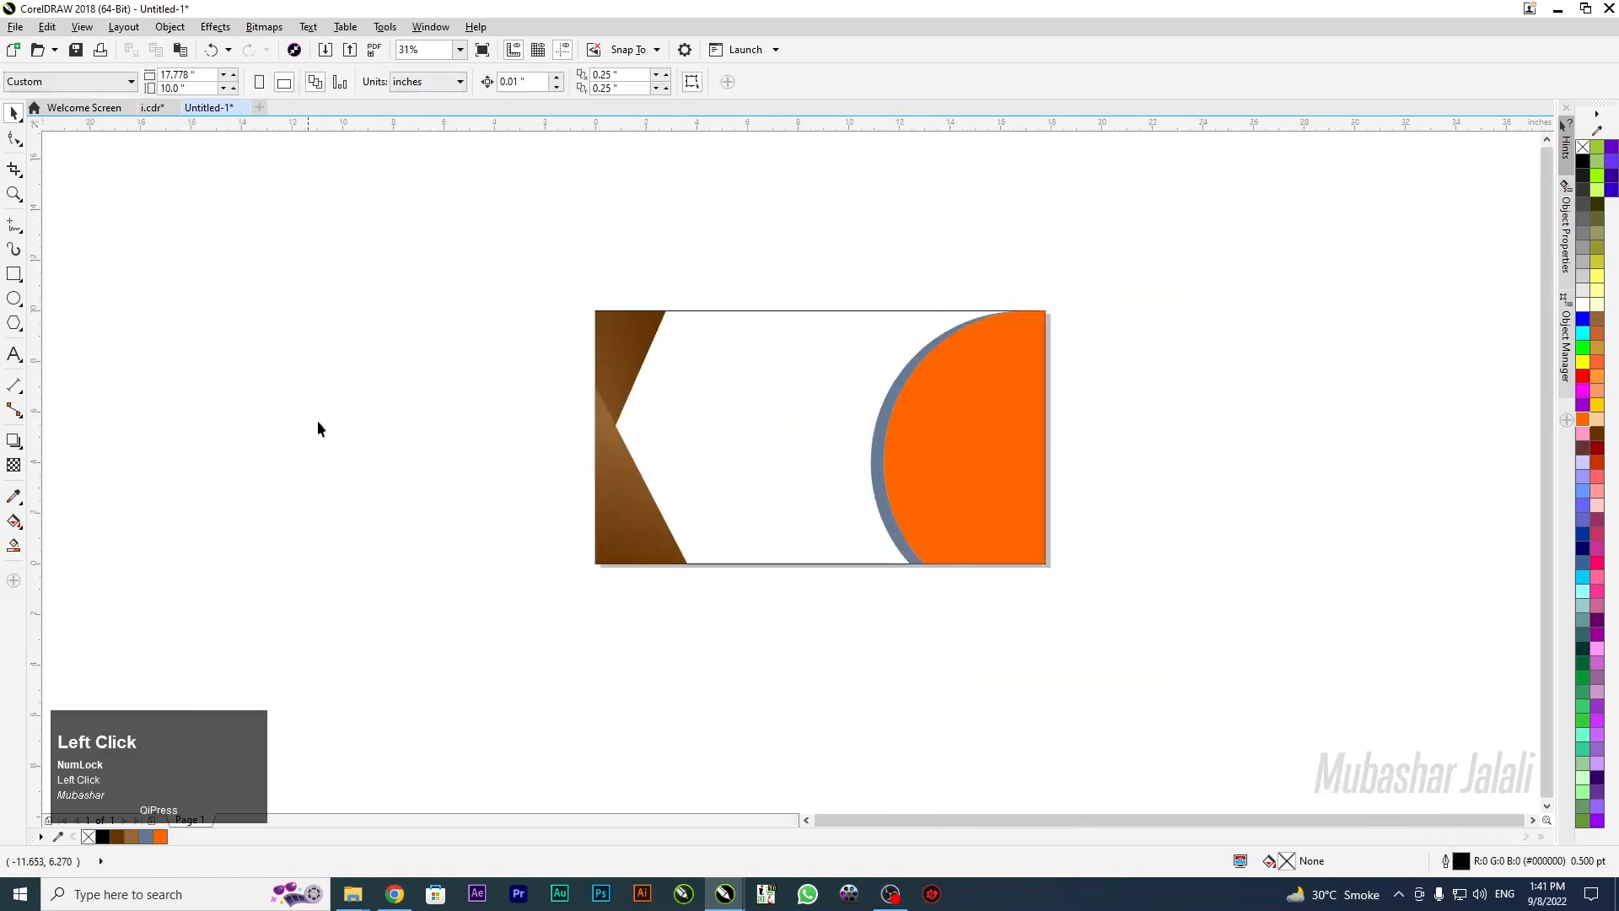
scroll(955, 415, "up", 1)
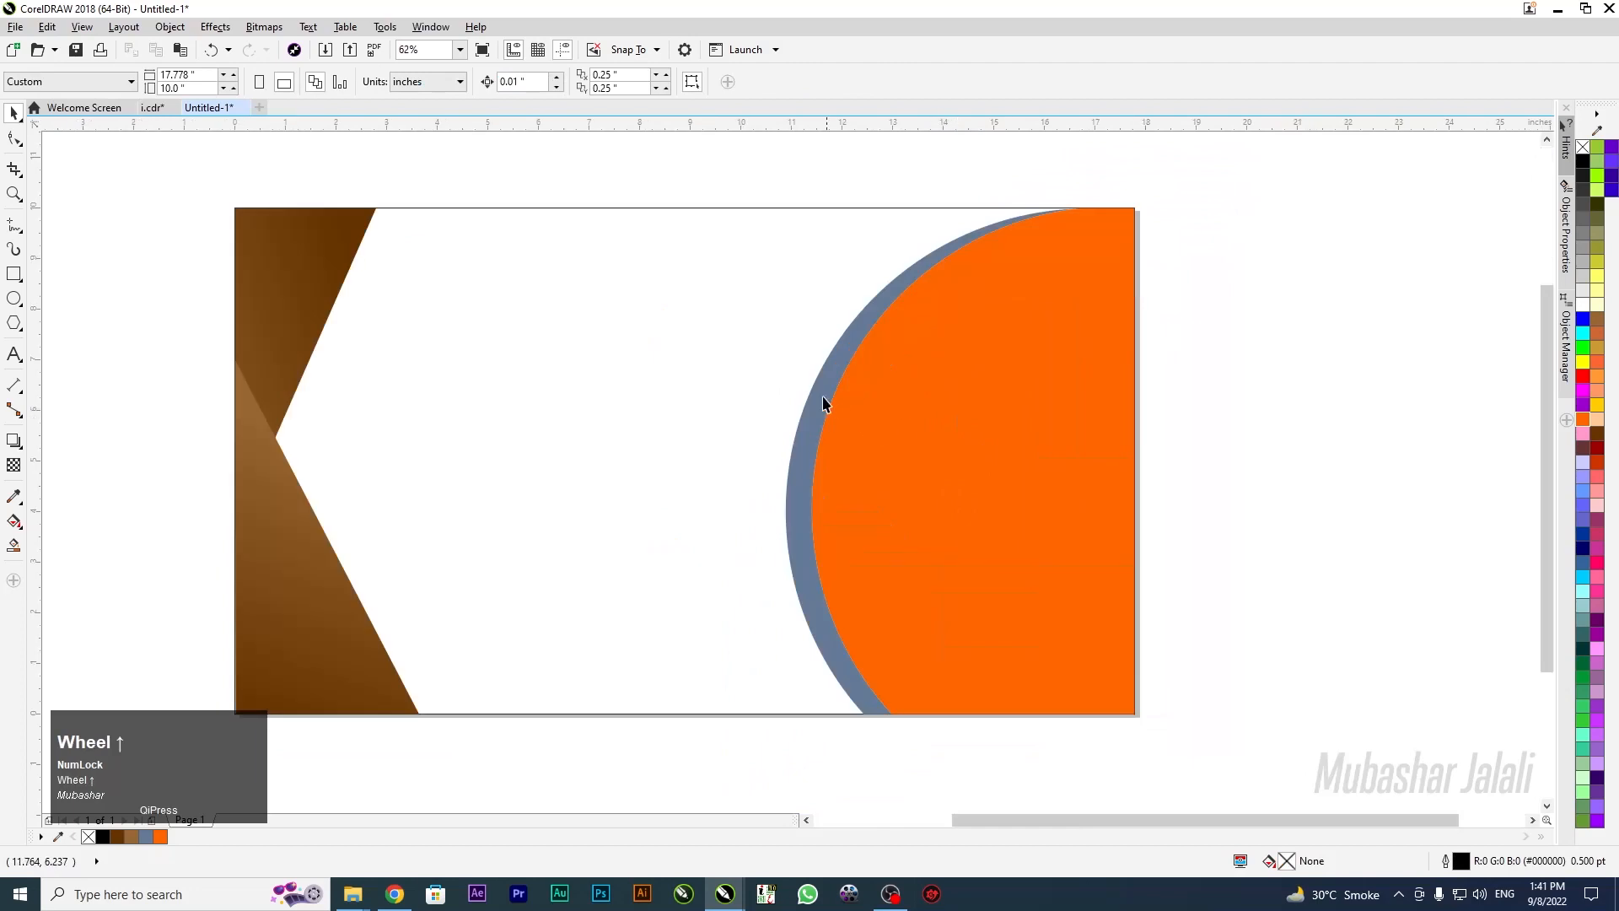
scroll(854, 399, "down", 1)
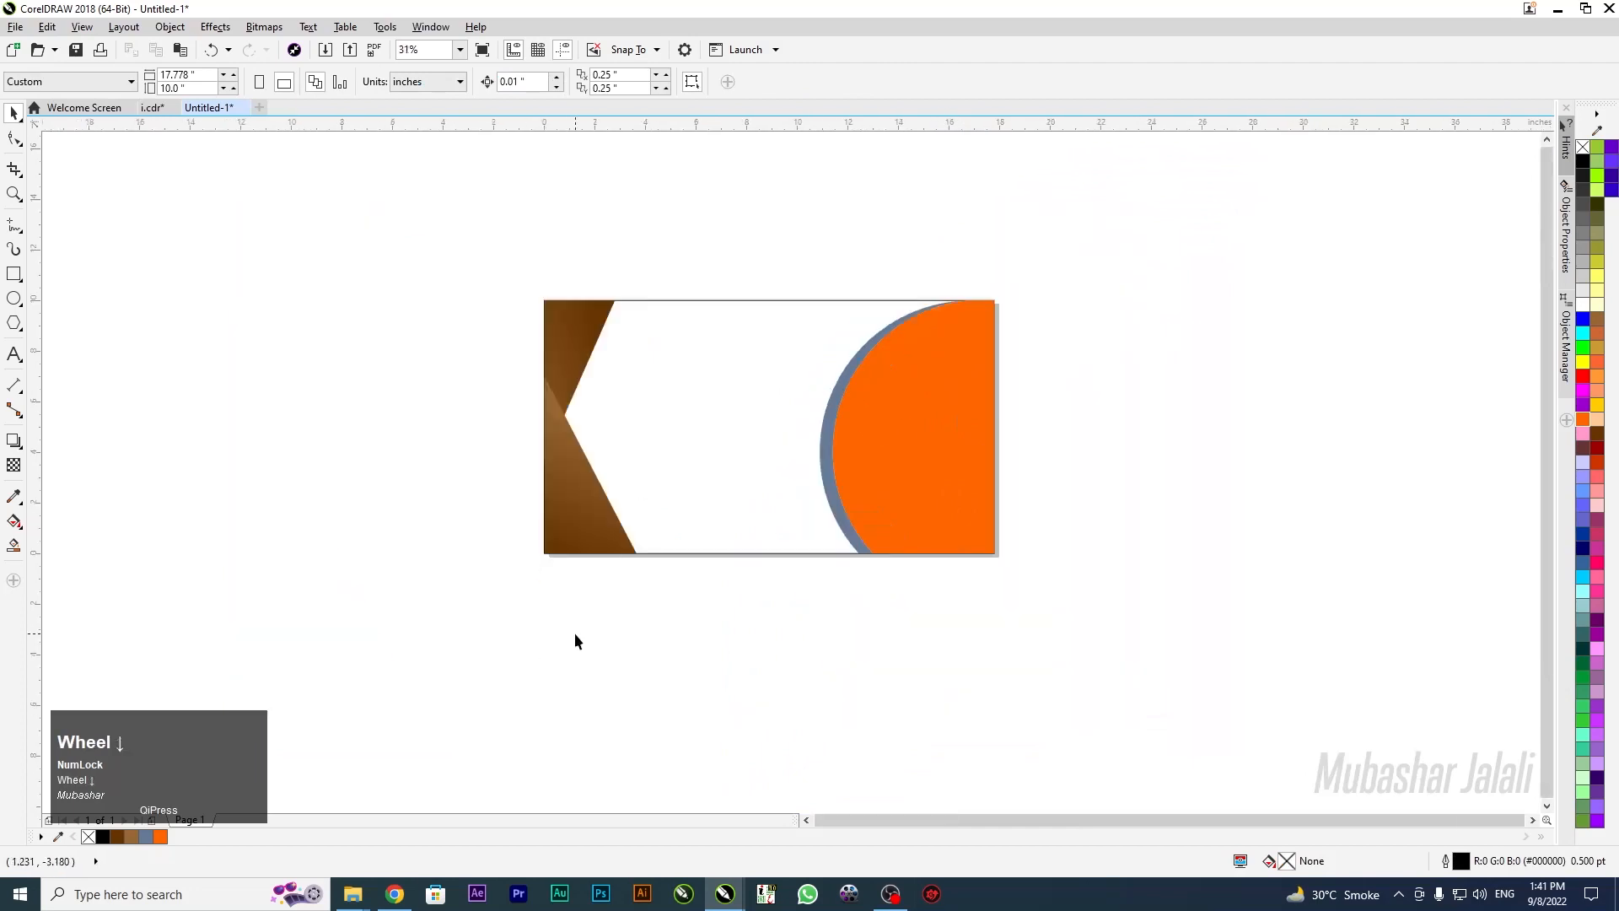
scroll(587, 448, "up", 2)
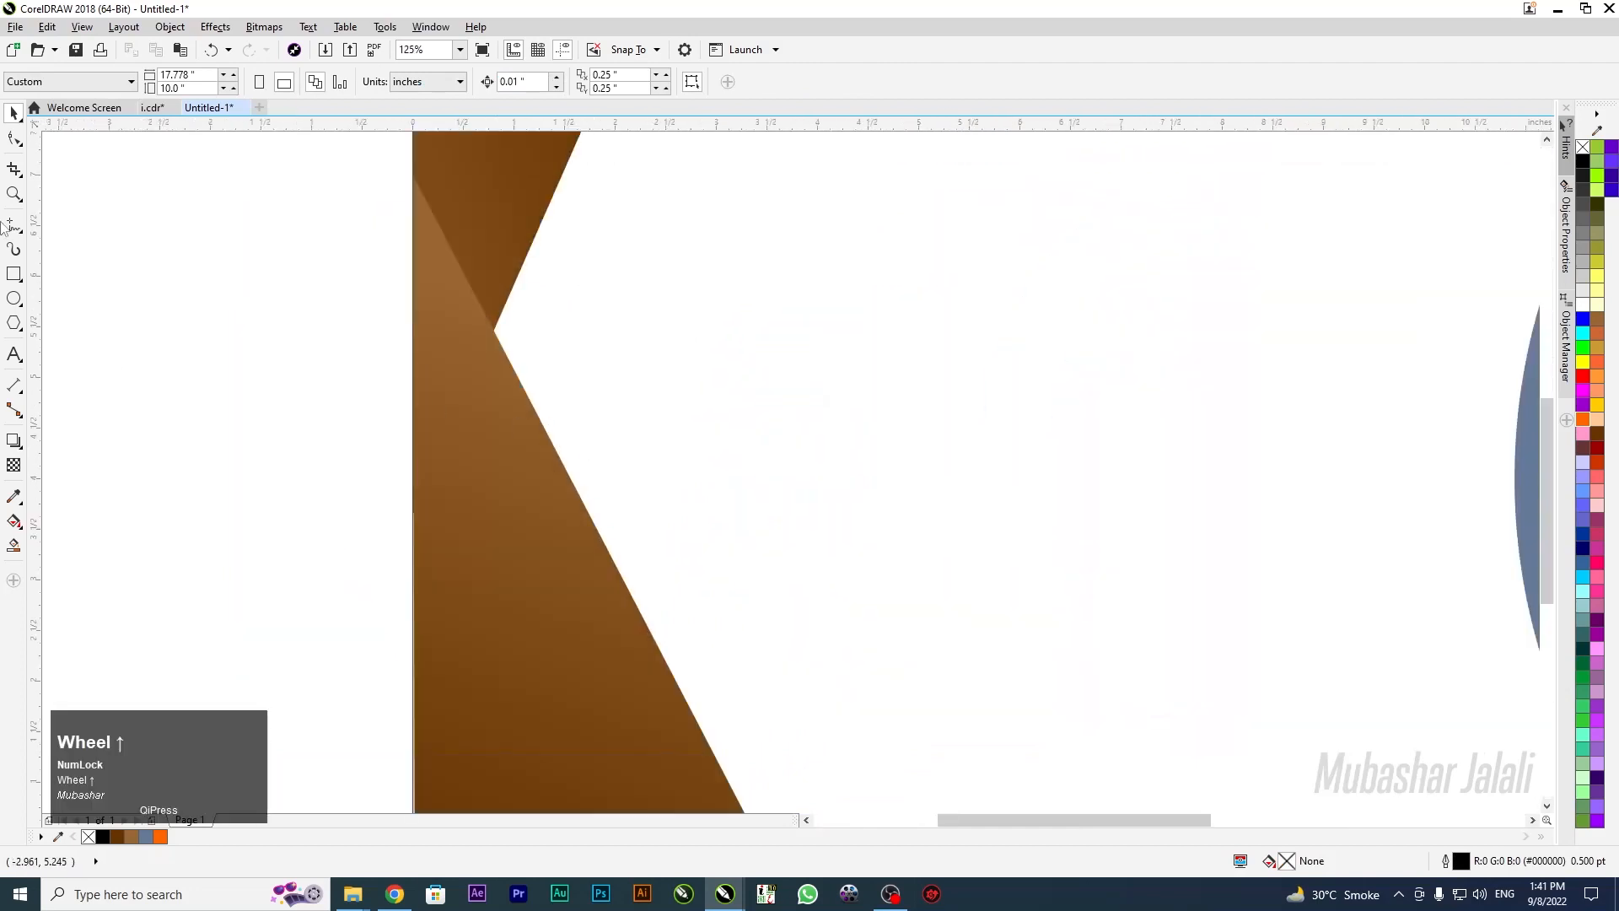
Draw a tall rectangle, convert it to curves, and delete a corner node to make a triangle
left_click(14, 273)
mouse_move(216, 221)
left_mouse_down()
mouse_move(267, 346)
mouse_move(257, 571)
mouse_move(332, 582)
mouse_move(340, 614)
left_mouse_up()
left_click(14, 138)
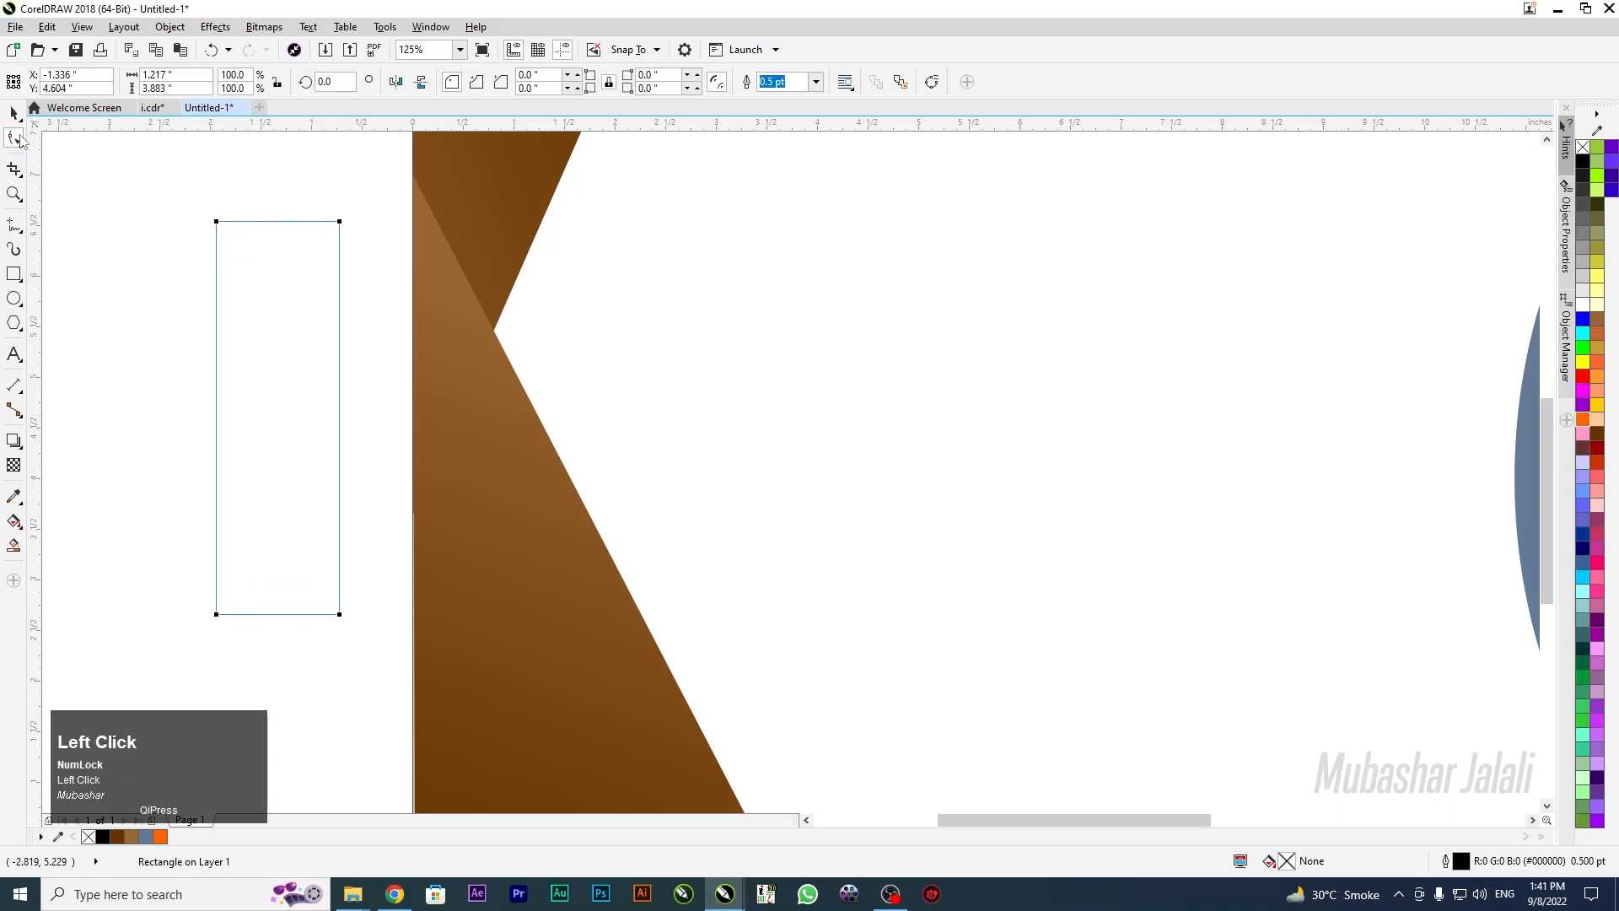
key("ctrl+q")
left_click_drag(388, 516, 329, 638)
key("Delete")
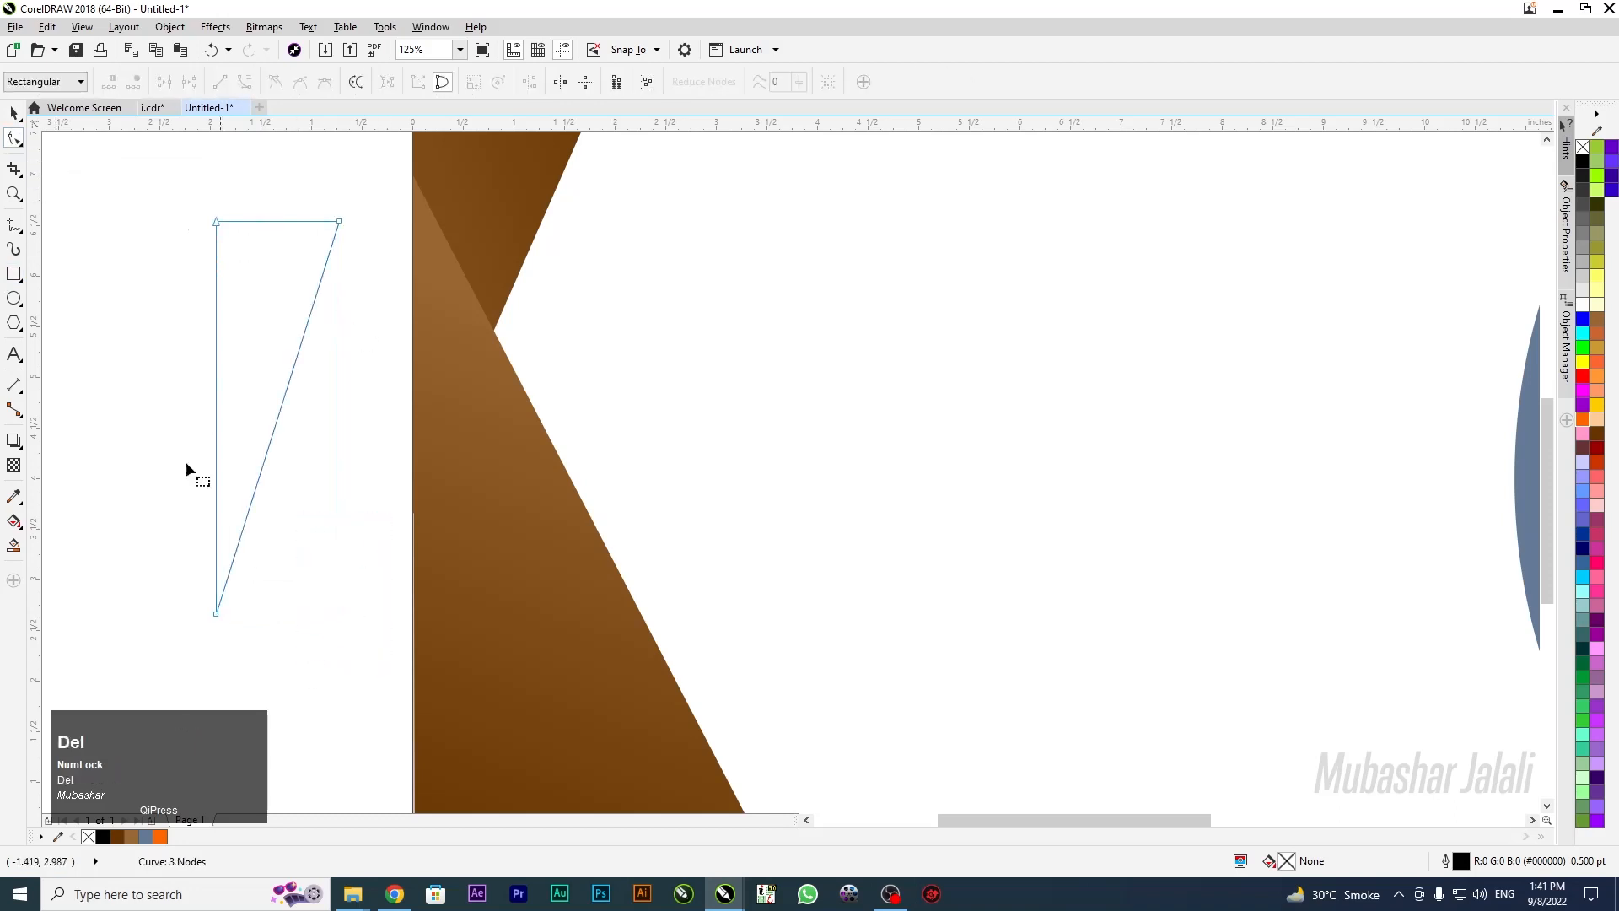
left_click(14, 112)
left_click_drag(239, 289, 306, 209)
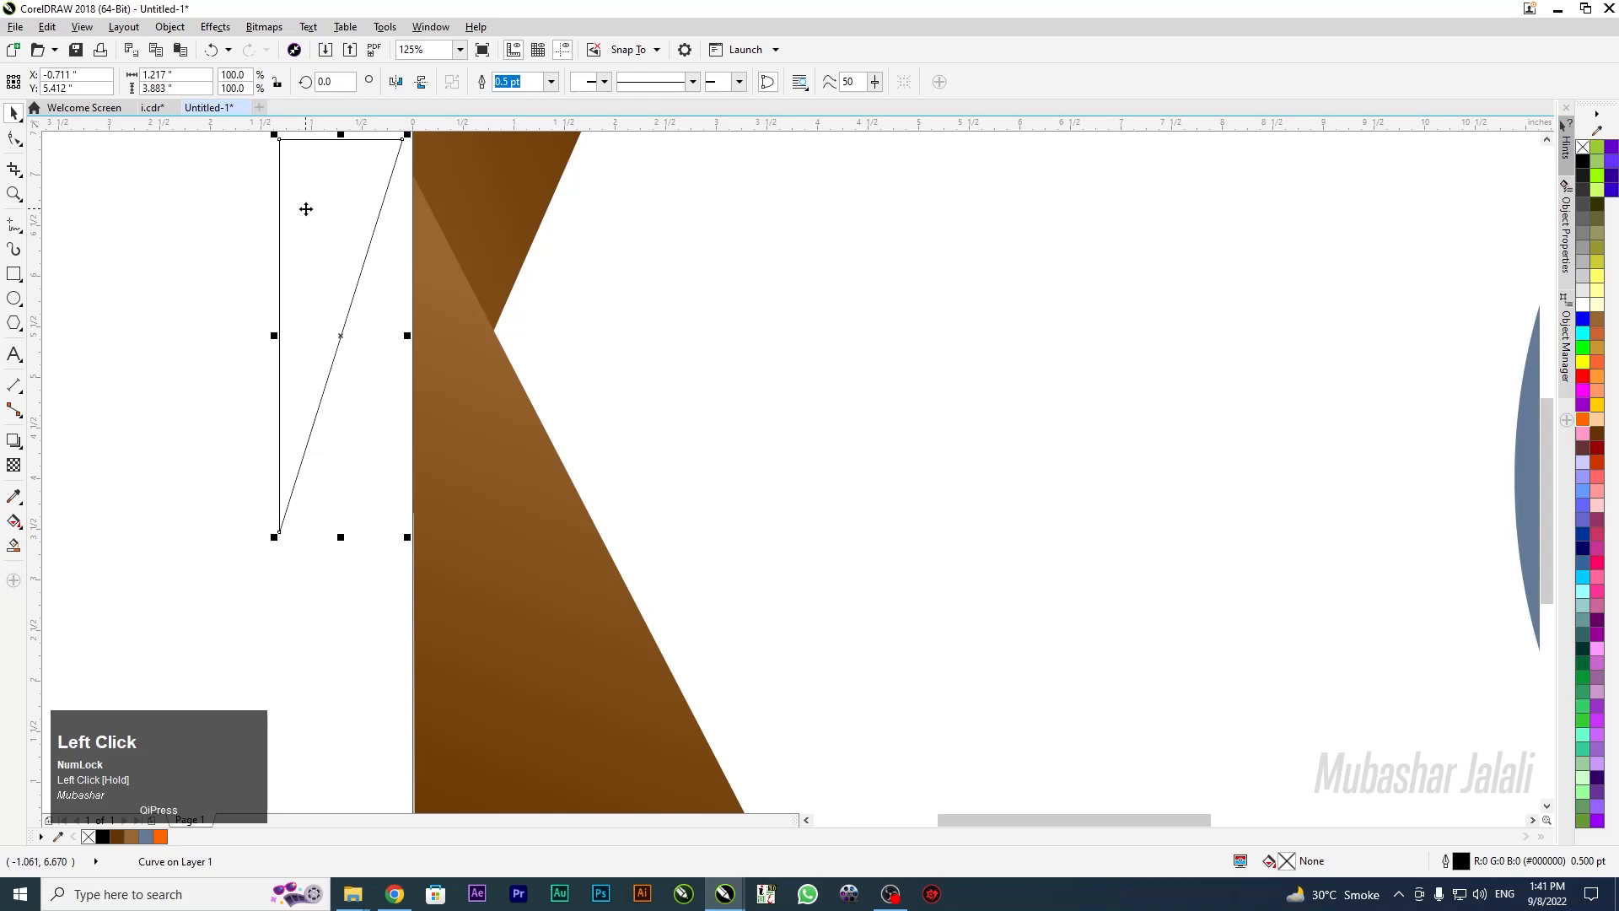
left_click_drag(296, 148, 261, 286)
Rotate the triangle to 28.2° over the chevron's inner notch, stretching its bottom and top points
left_click(277, 261)
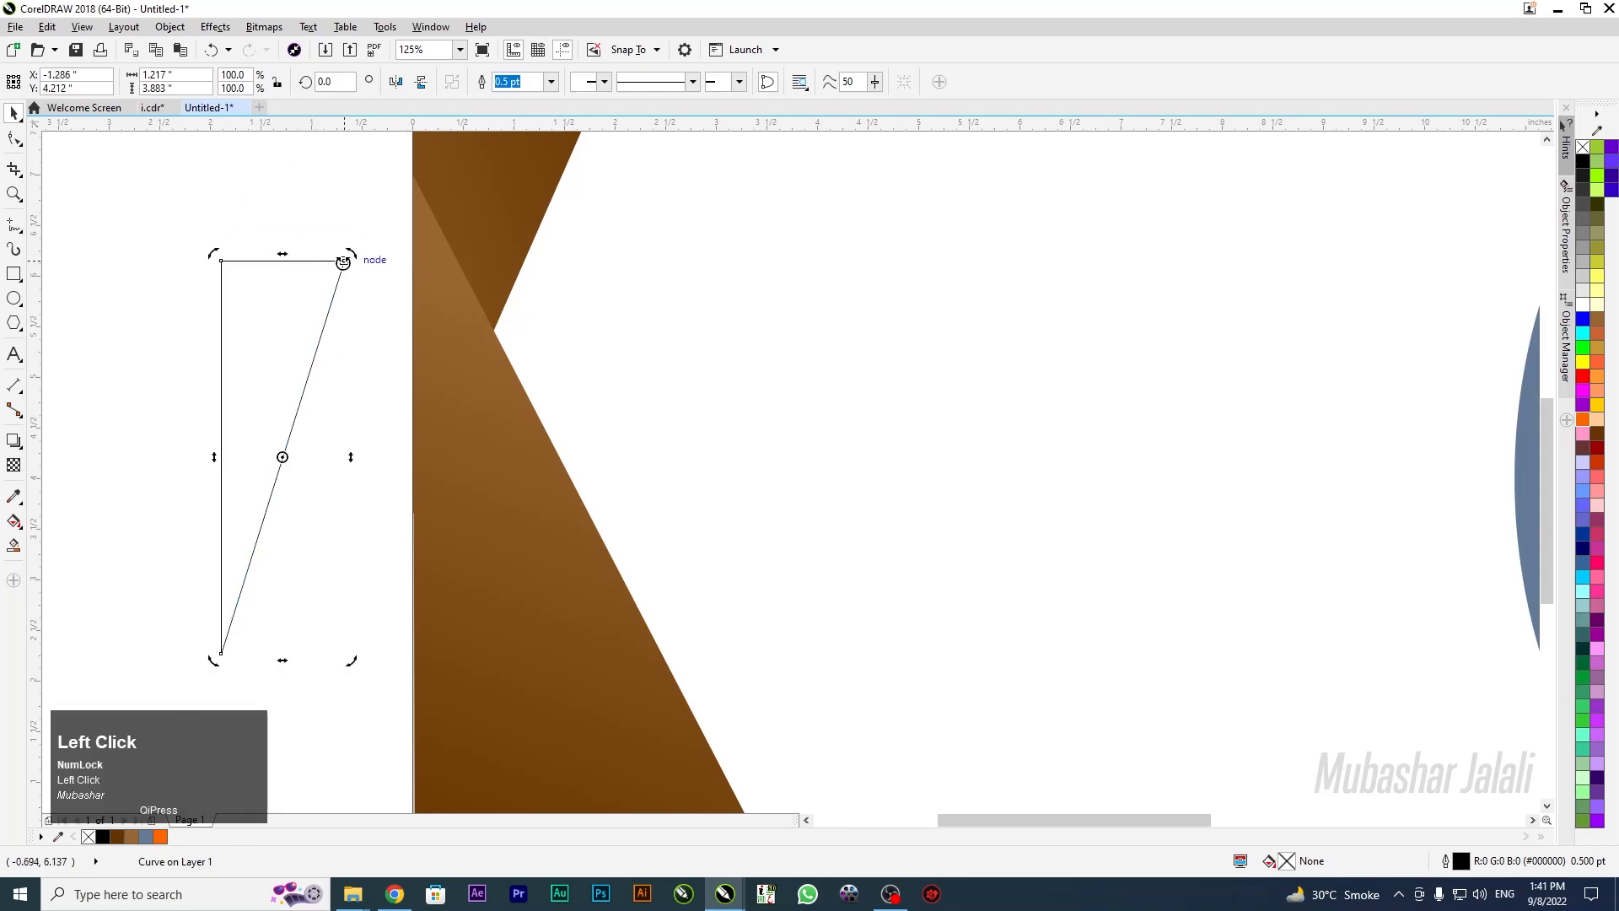
left_click_drag(349, 260, 540, 336)
left_click(543, 333)
left_click_drag(620, 637, 675, 613)
left_click_drag(572, 375, 558, 381)
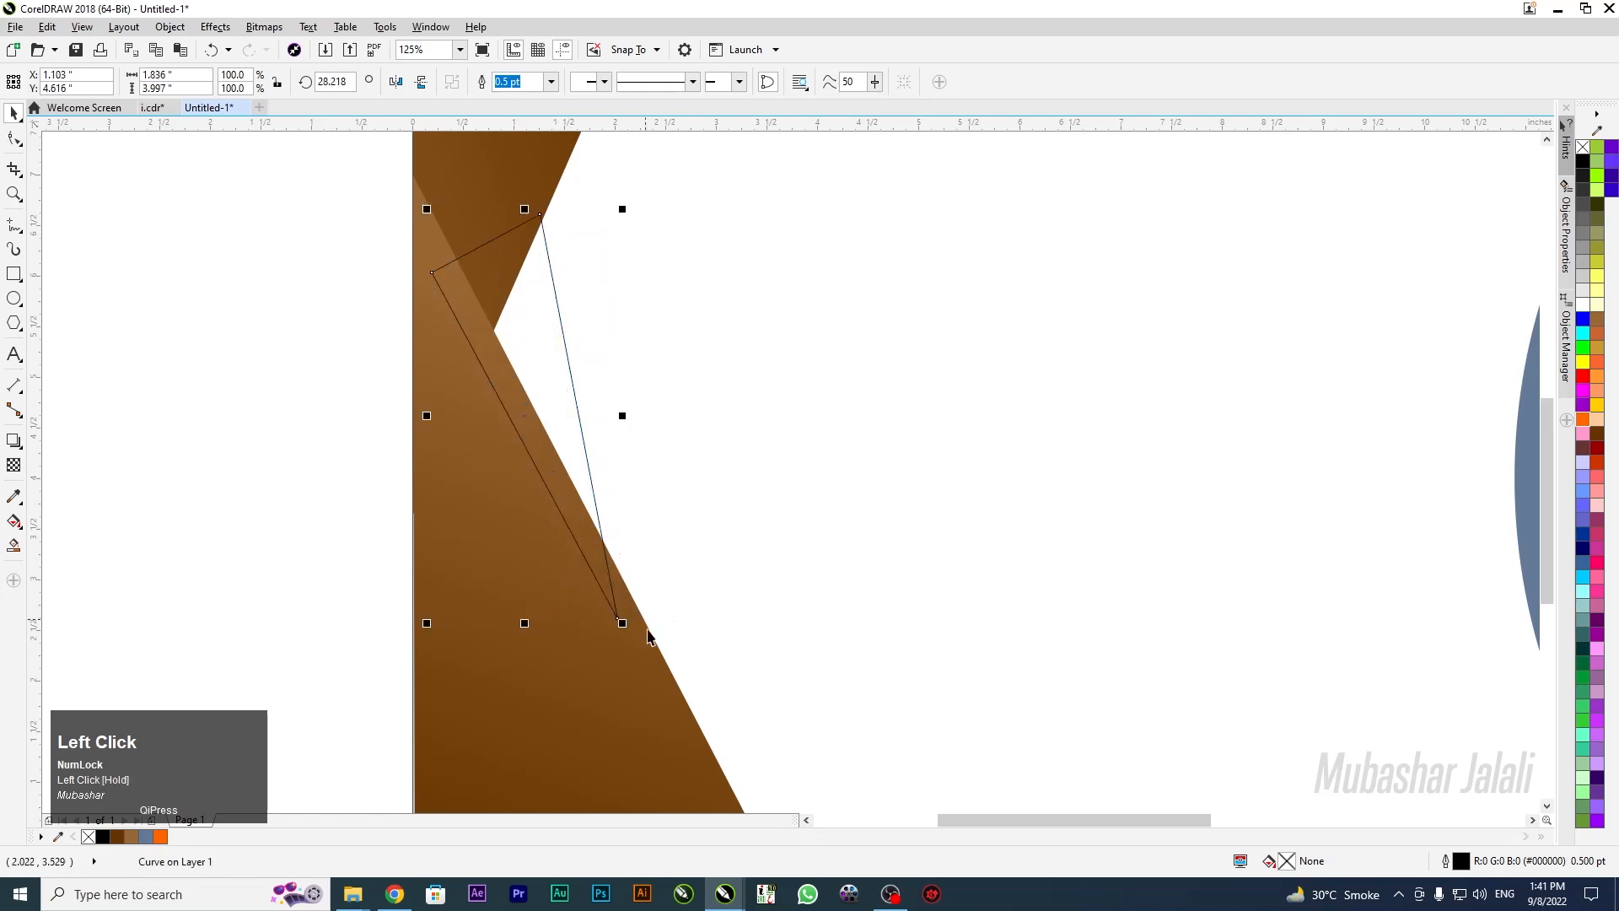
left_click(14, 139)
left_click_drag(615, 618, 680, 719)
left_click_drag(540, 216, 530, 182)
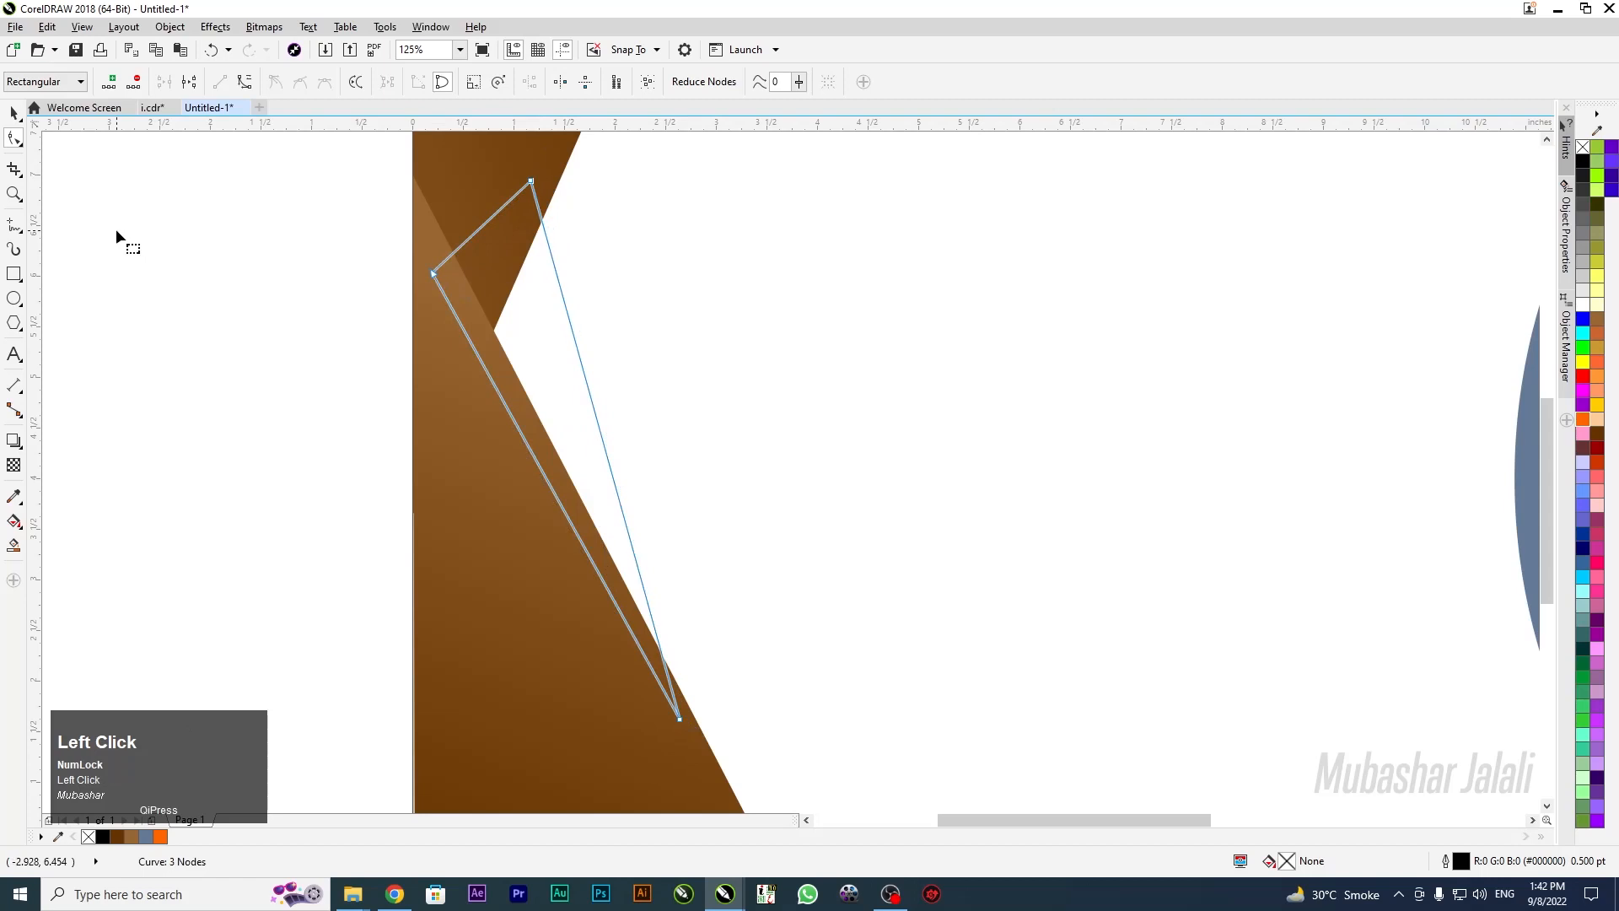
left_click(14, 112)
left_click(502, 317)
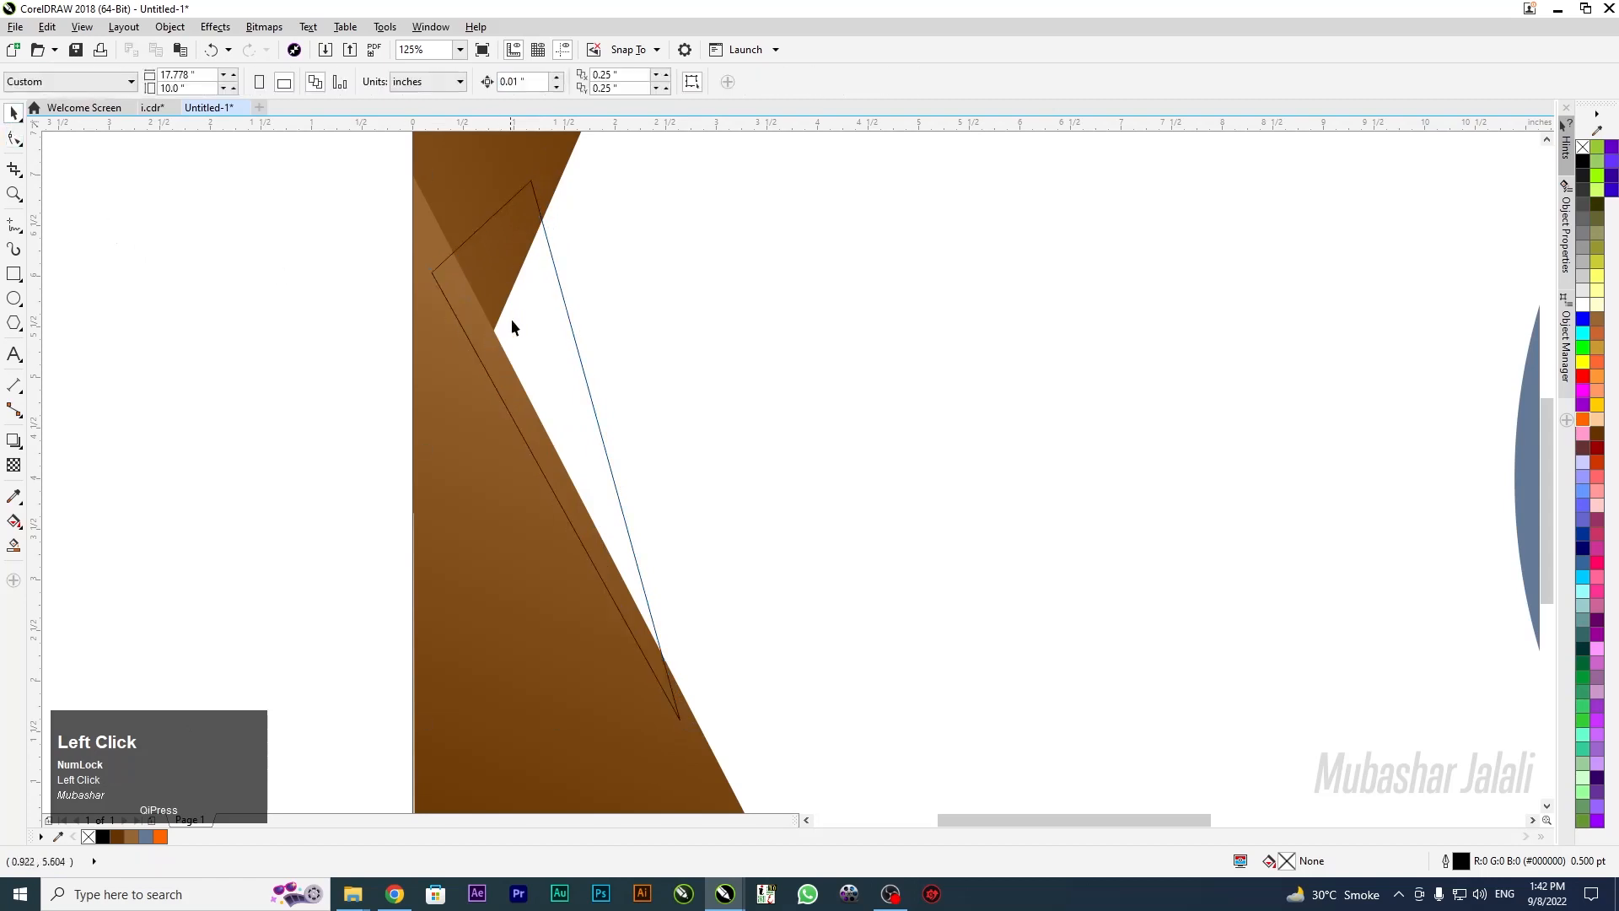
Give the thin triangle a top-to-bottom fountain fill from tan to cream
scroll(506, 317, "down", 2)
left_click(513, 320)
scroll(535, 340, "up", 3)
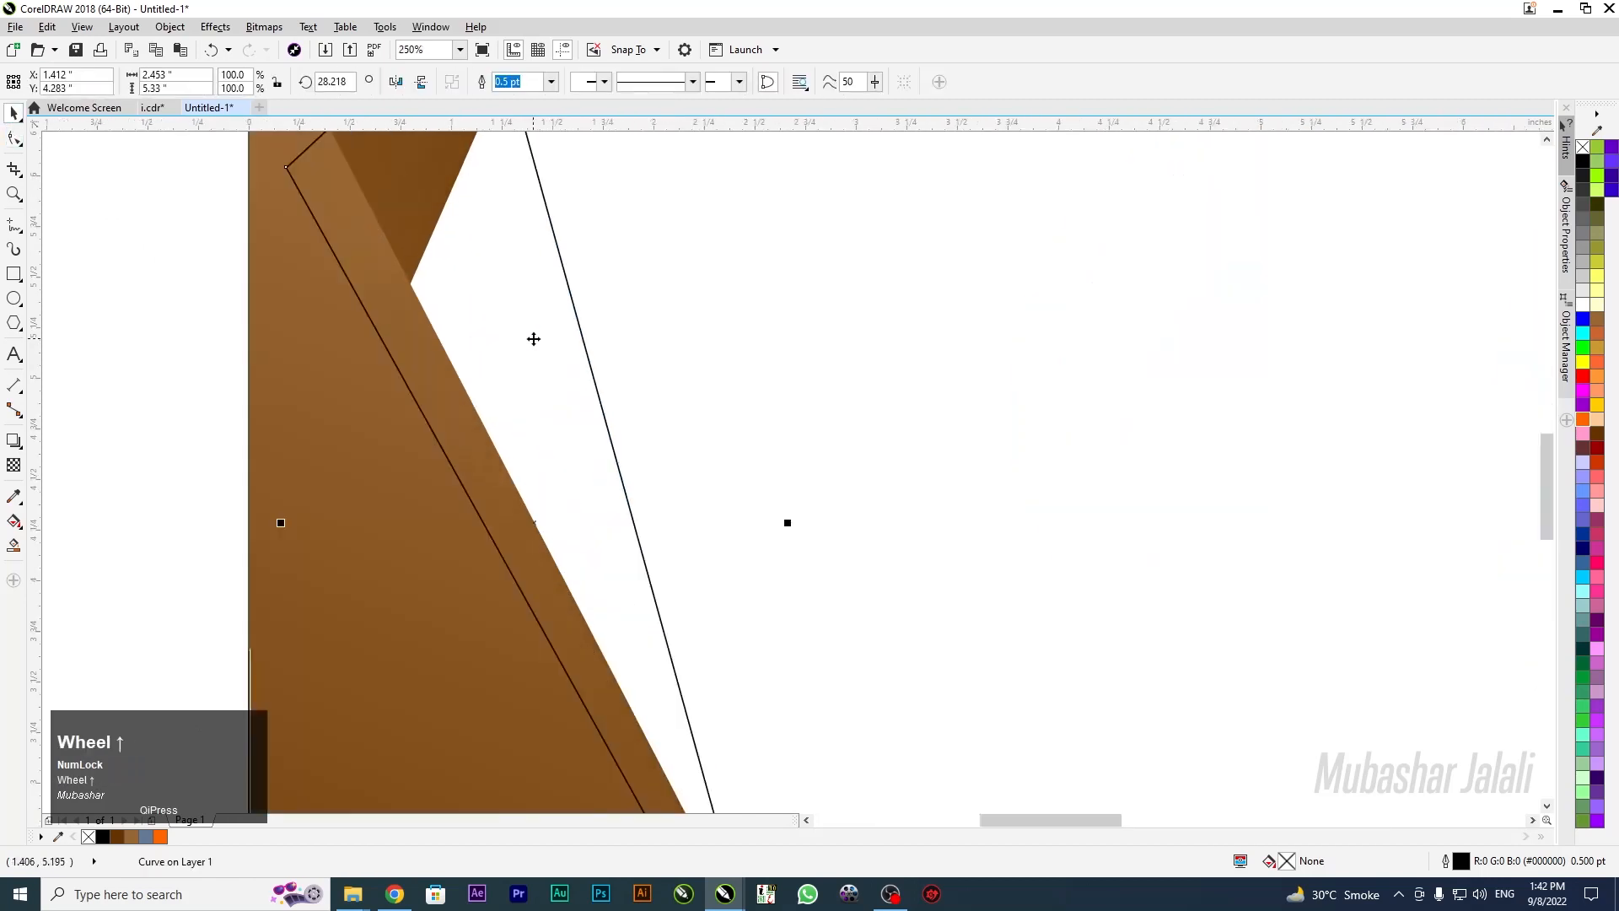
scroll(534, 339, "down", 1)
key("g")
left_click_drag(451, 217, 664, 719)
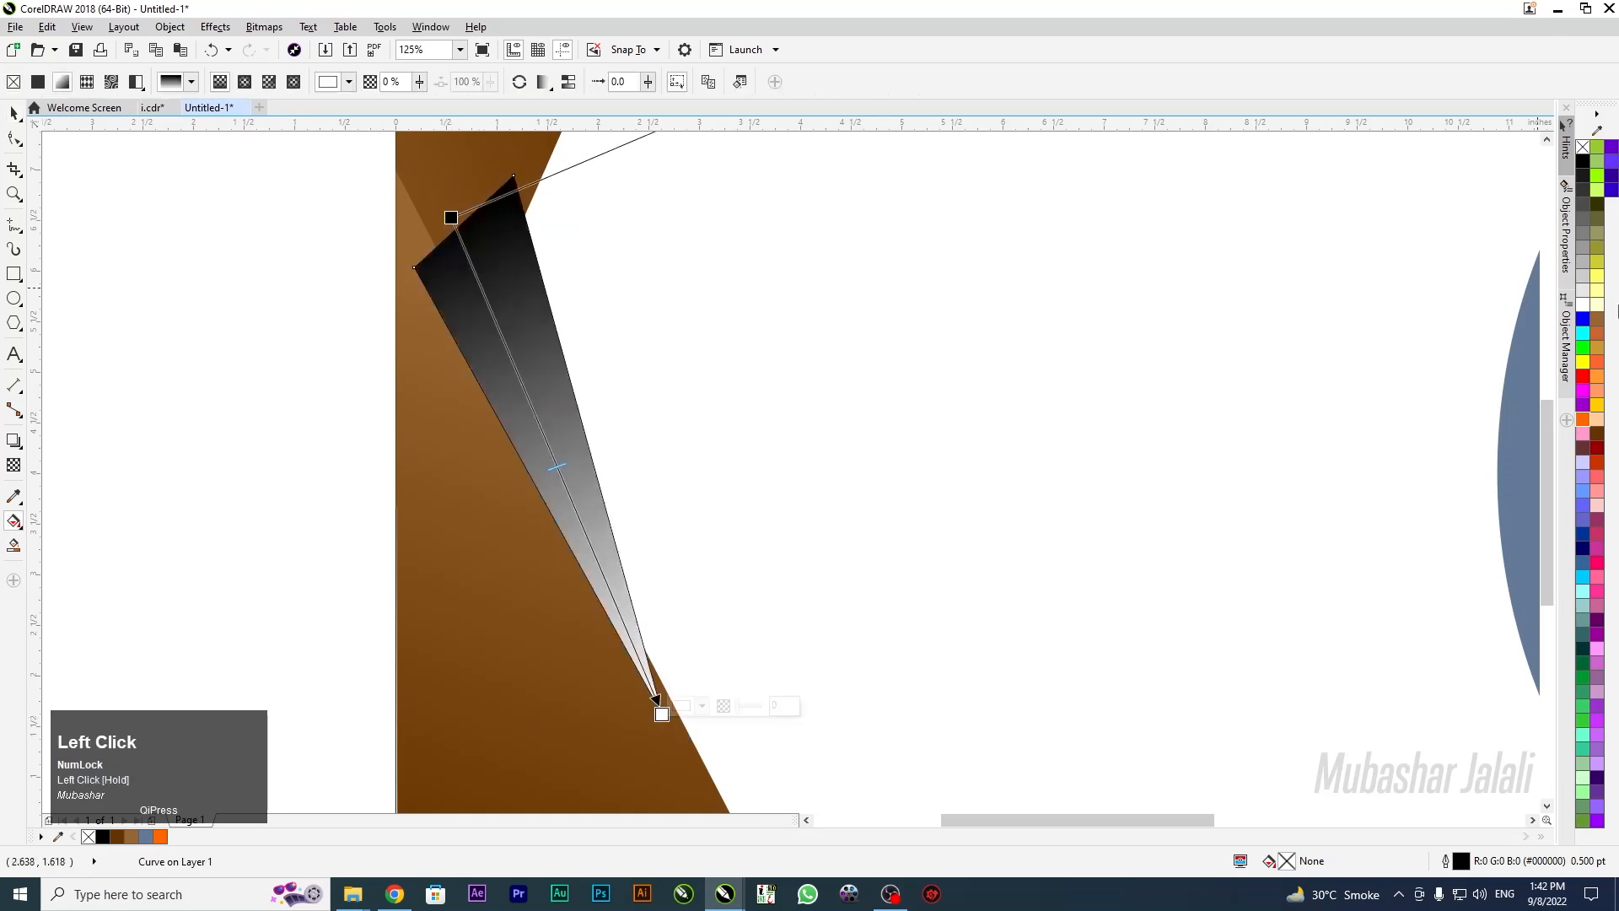
left_click(1598, 307)
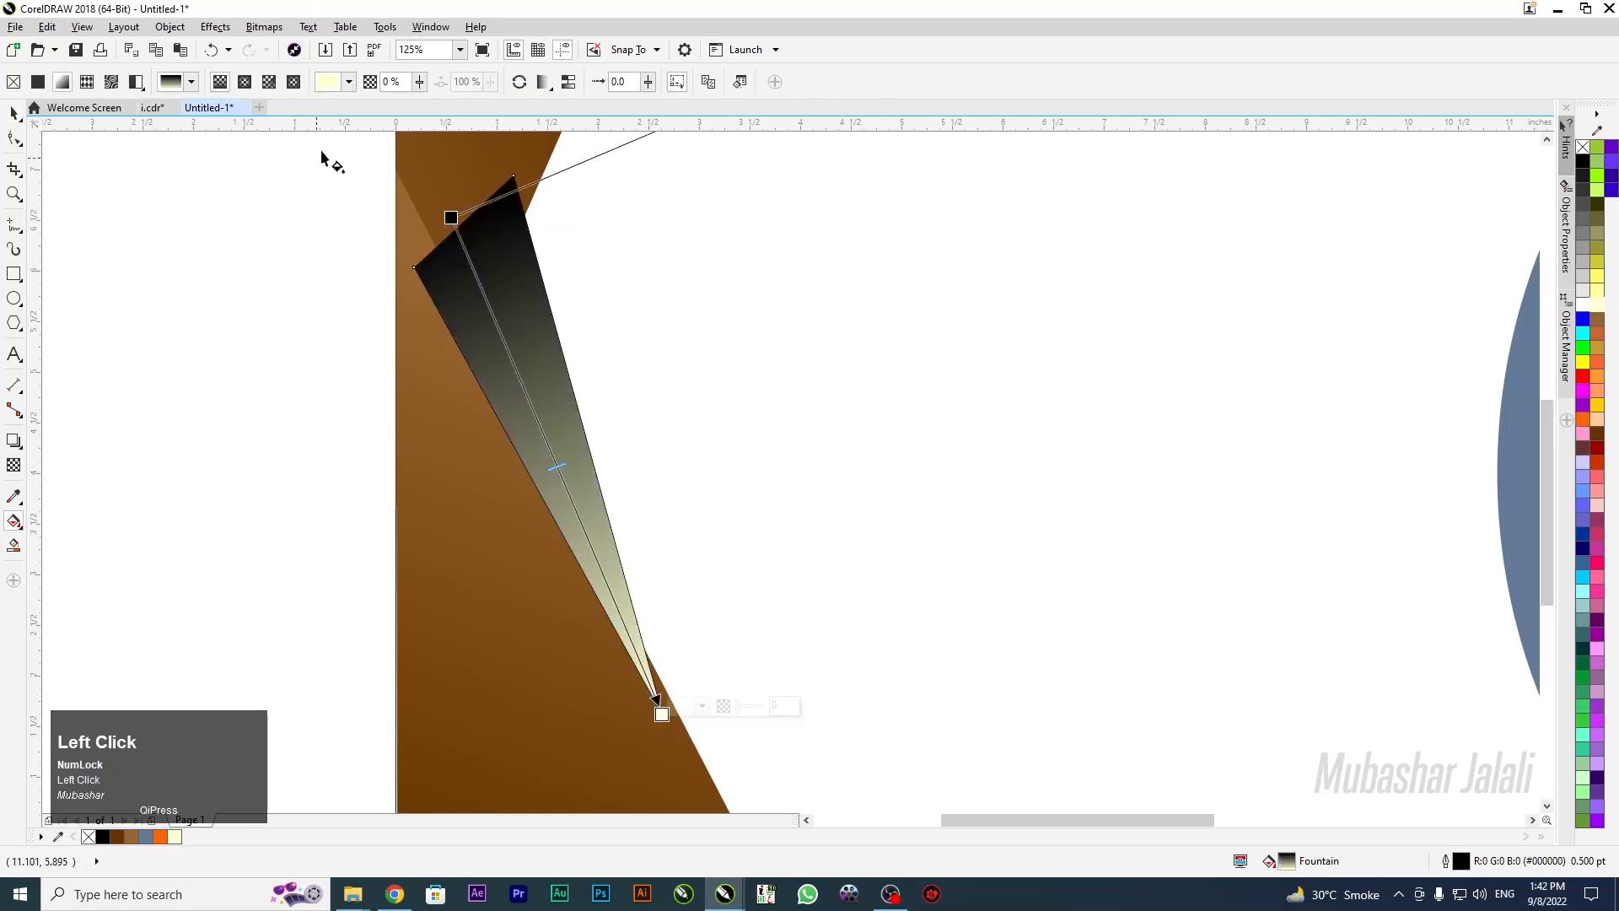
left_click(451, 218)
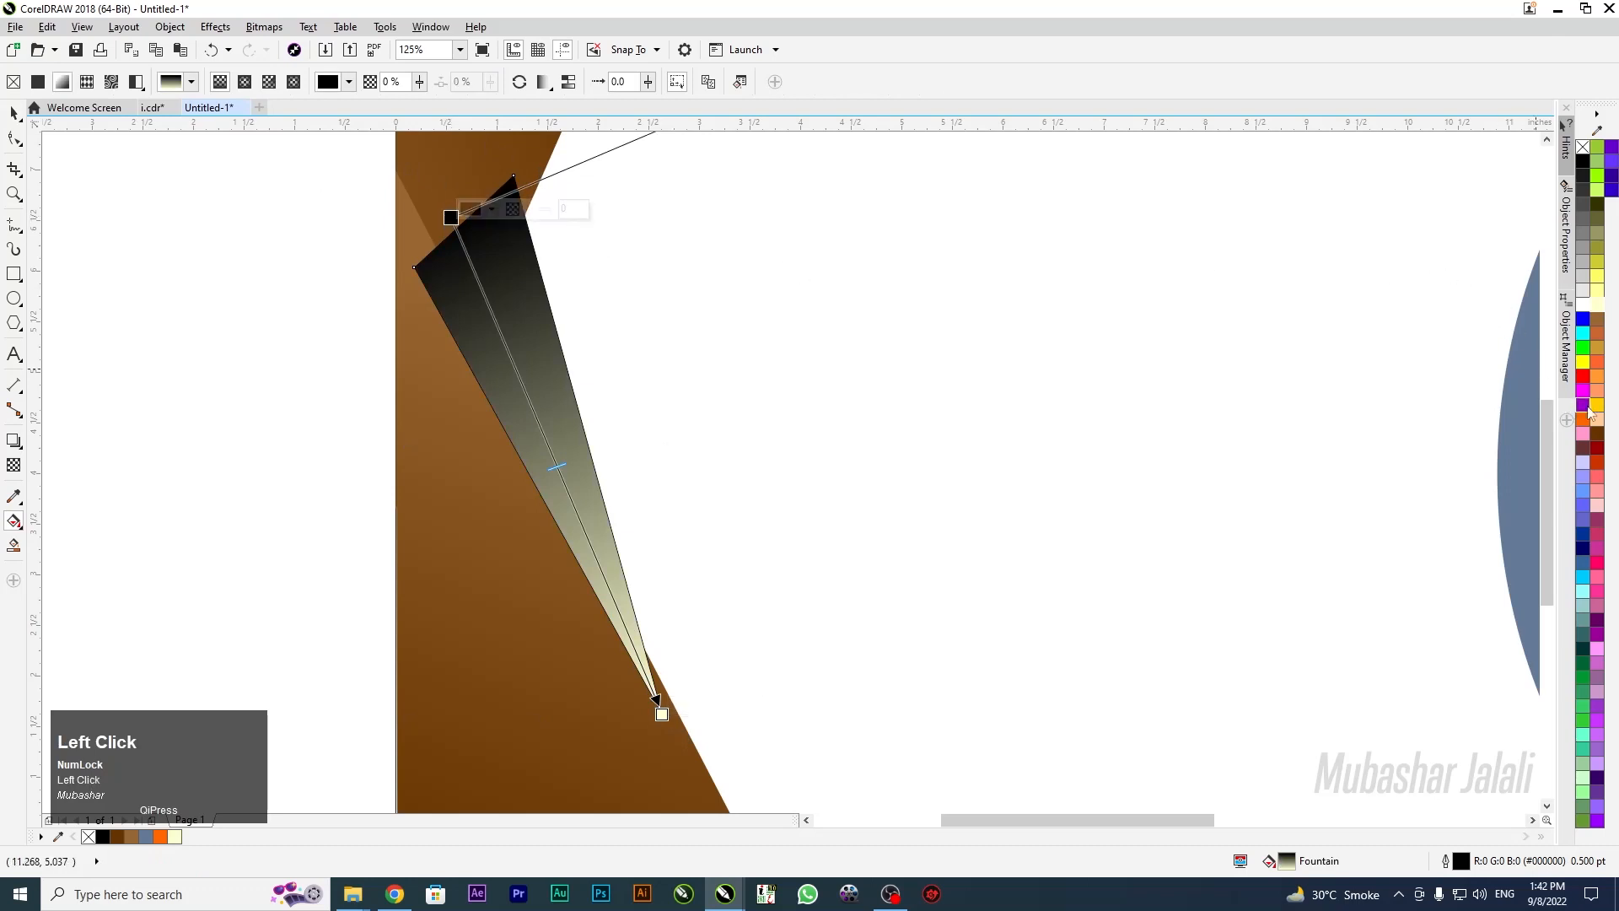
left_click(1598, 321)
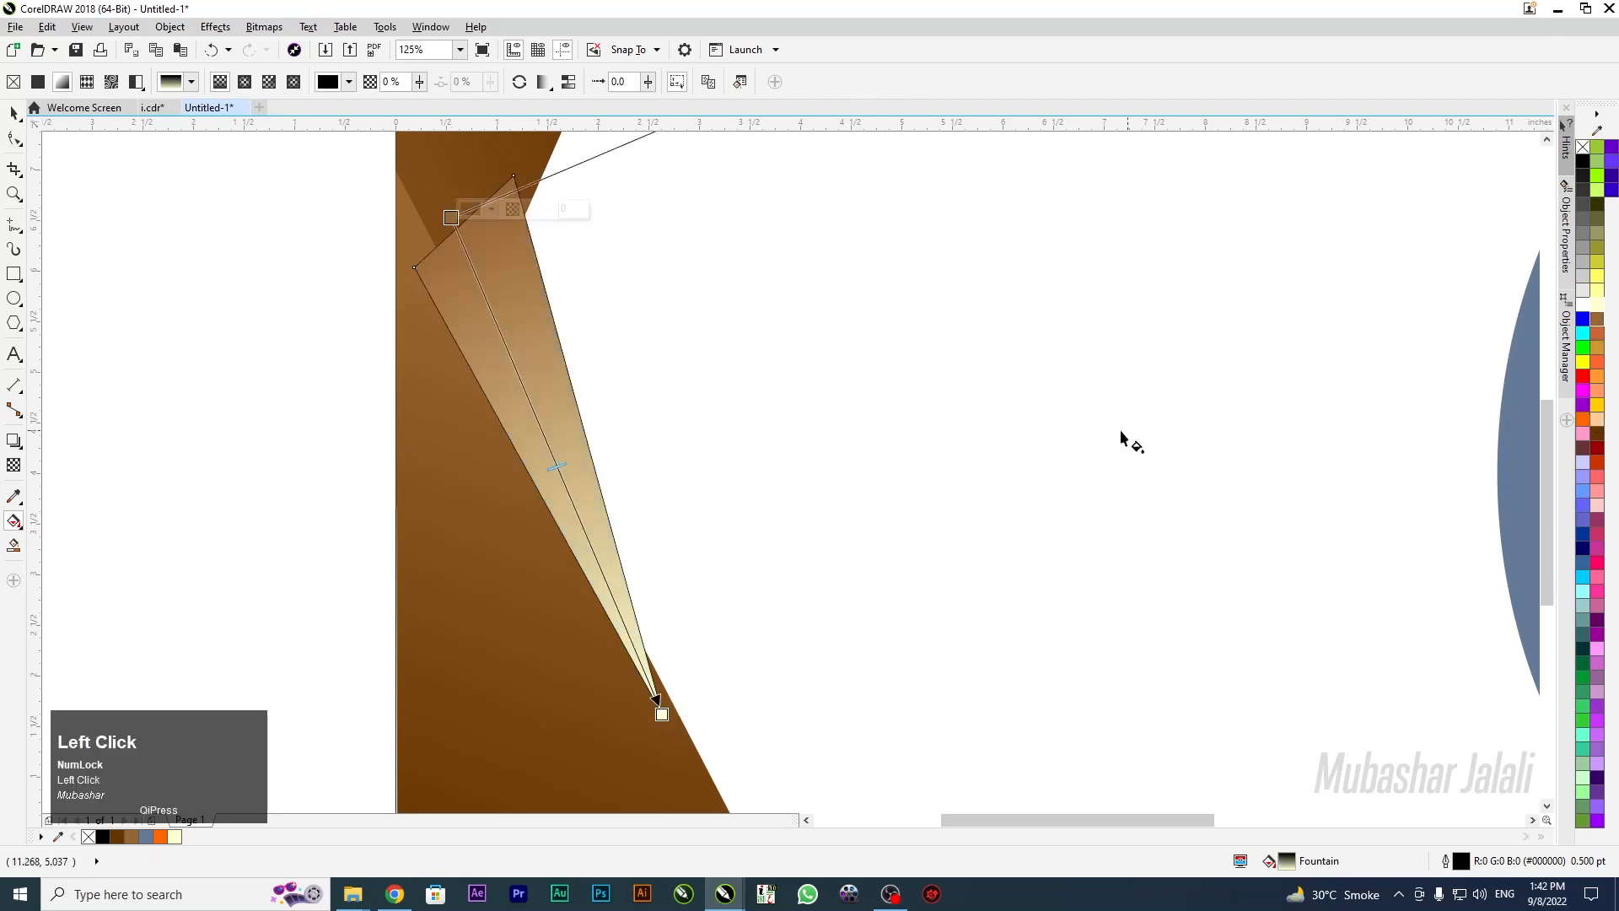
Refine the gradient's start colour to a warmer tan shade
scroll(930, 397, "down", 2)
scroll(930, 396, "down", 1)
scroll(933, 383, "up", 3)
left_click(435, 208)
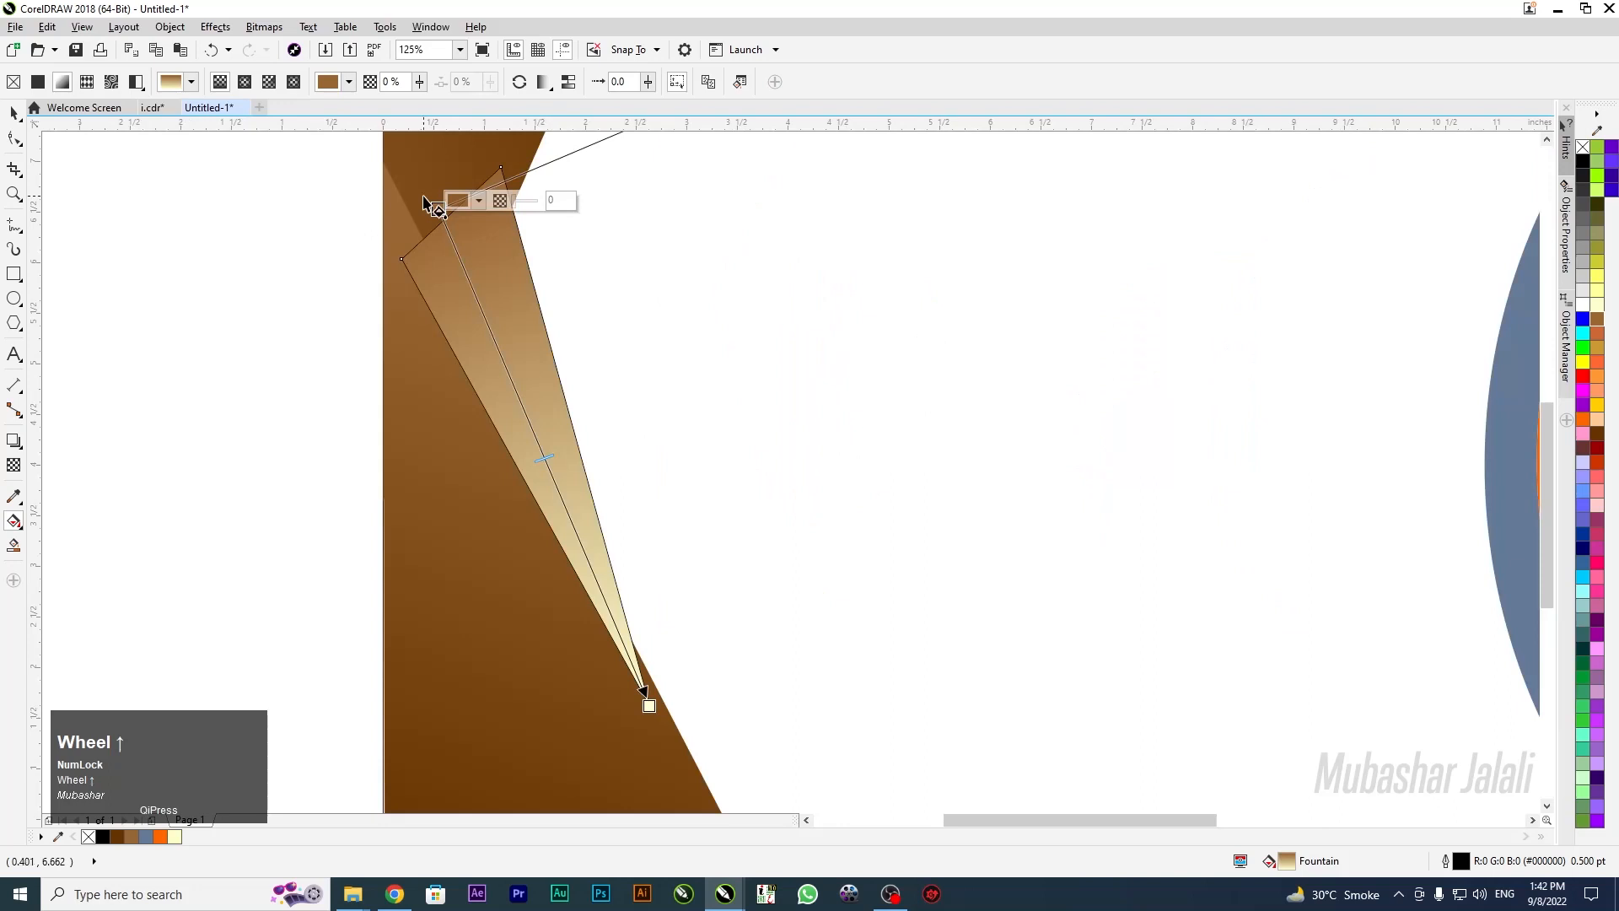
left_click(465, 210)
left_click(514, 316)
left_click_drag(514, 312, 512, 309)
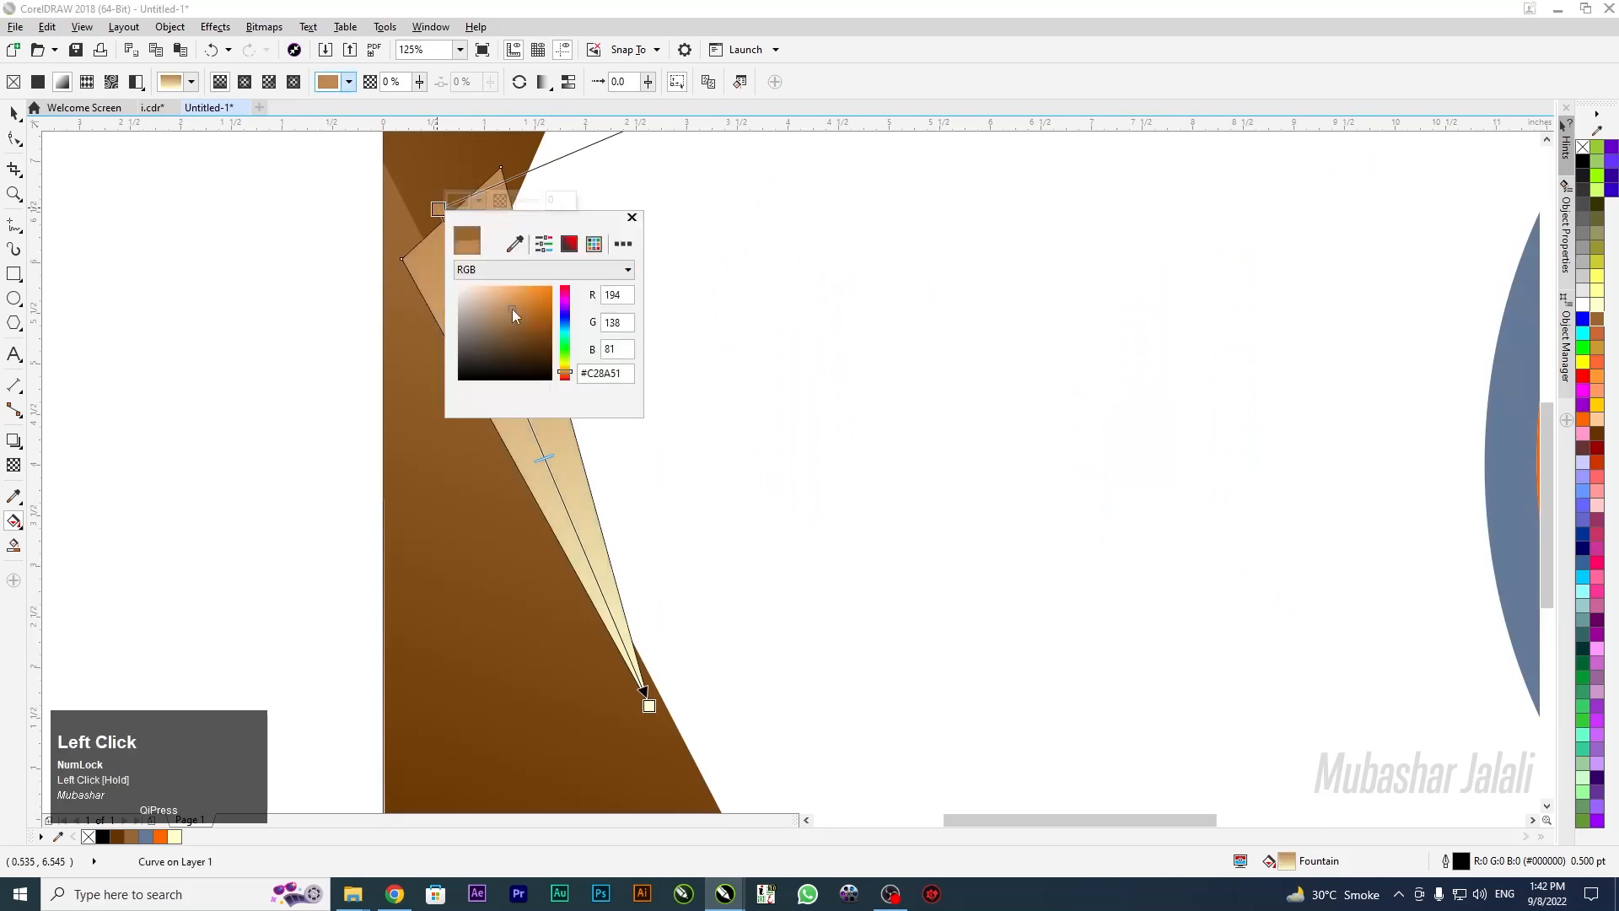
left_click(510, 306)
left_click(112, 199)
Remove the beige triangle's outline
scroll(553, 318, "down", 3)
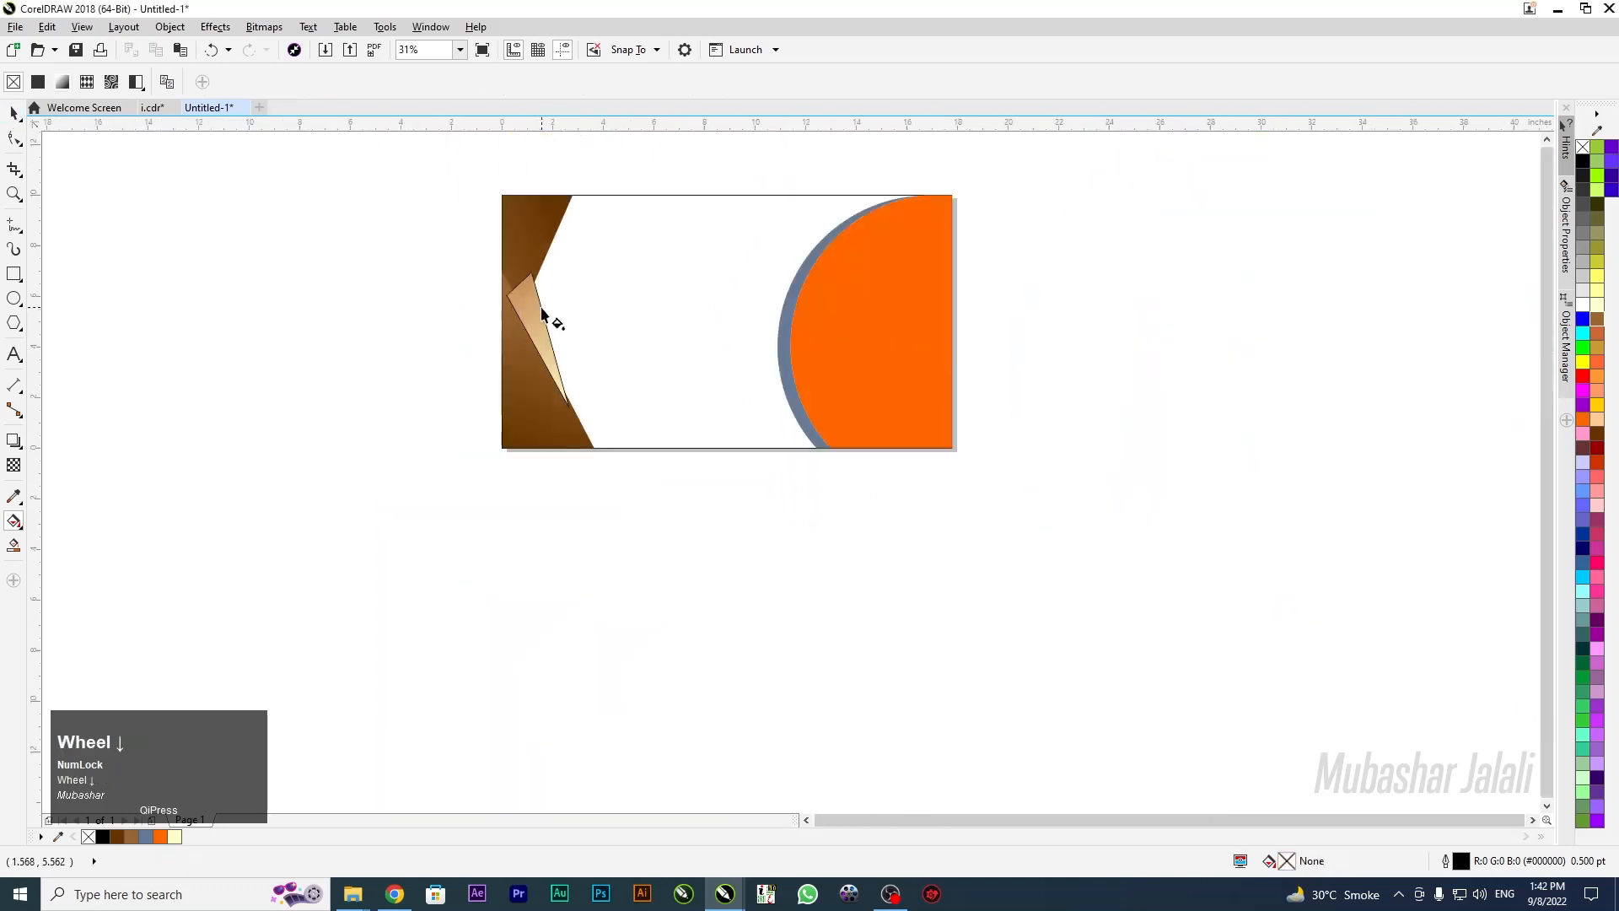
left_click(17, 118)
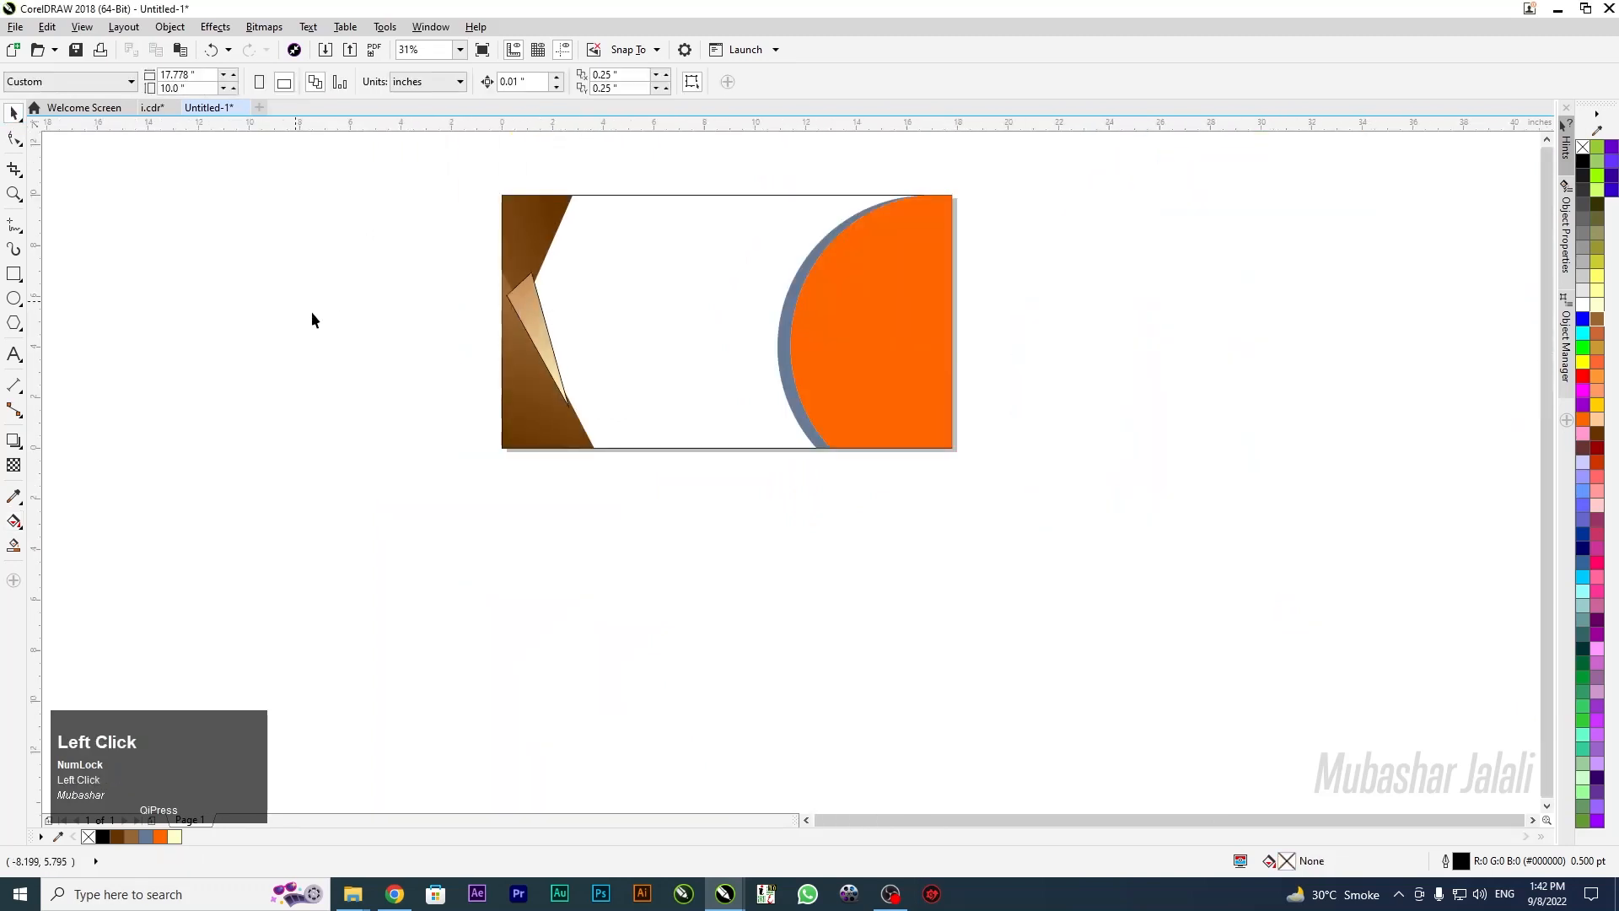
left_click(538, 316)
right_click(1583, 147)
left_click(1016, 311)
Reselect the triangle to review its gradient's end stop
scroll(553, 311, "up", 4)
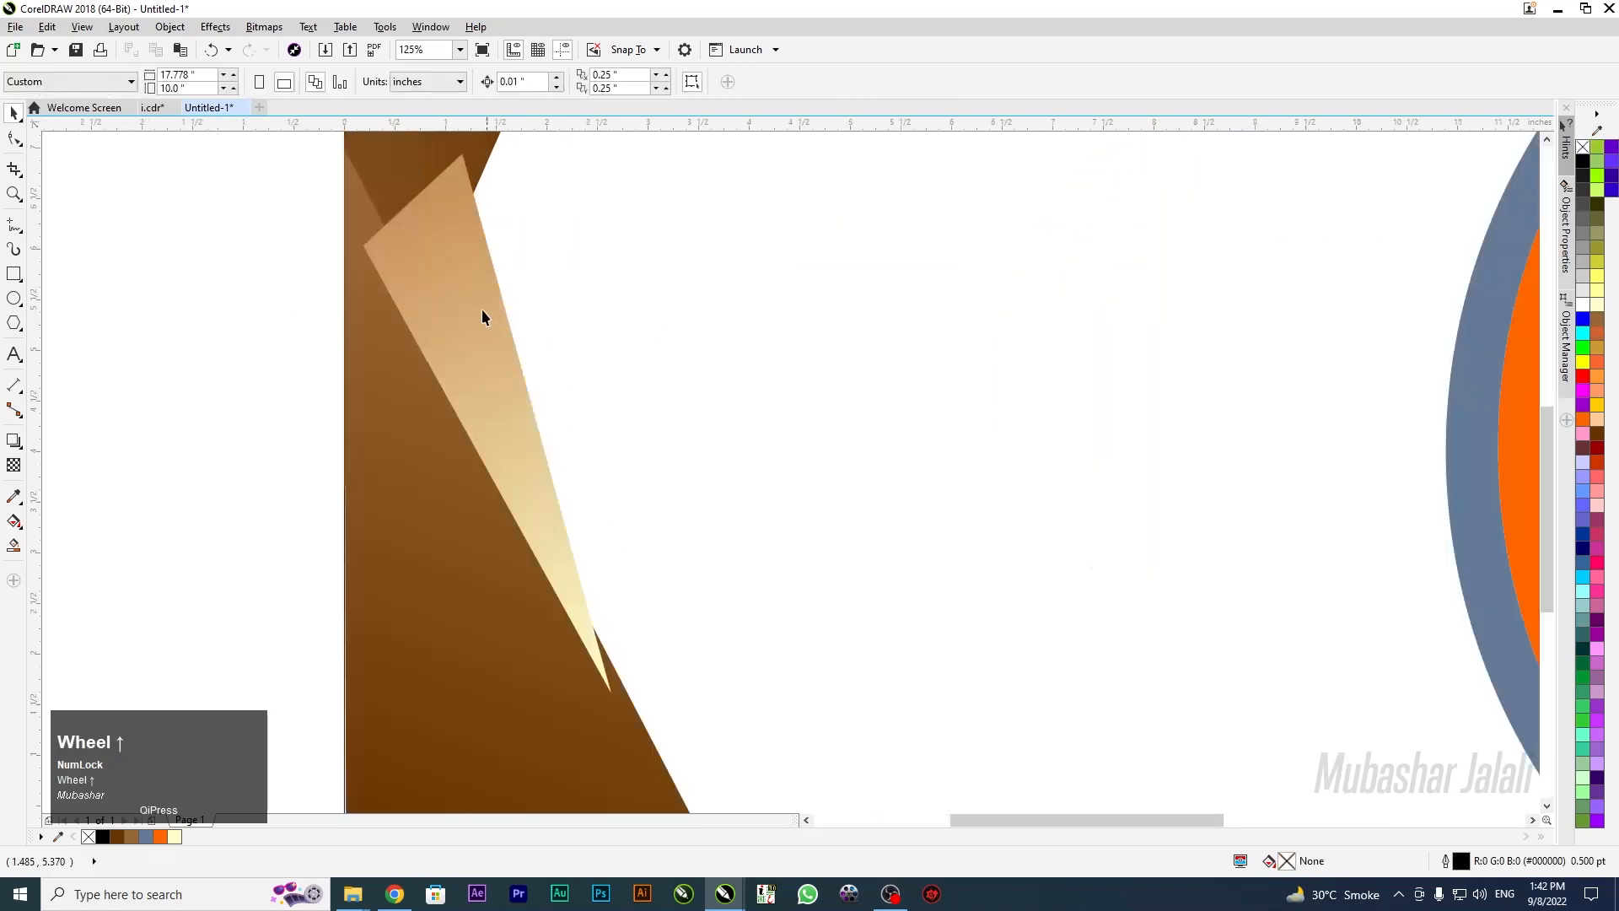
left_click(467, 317)
key("g")
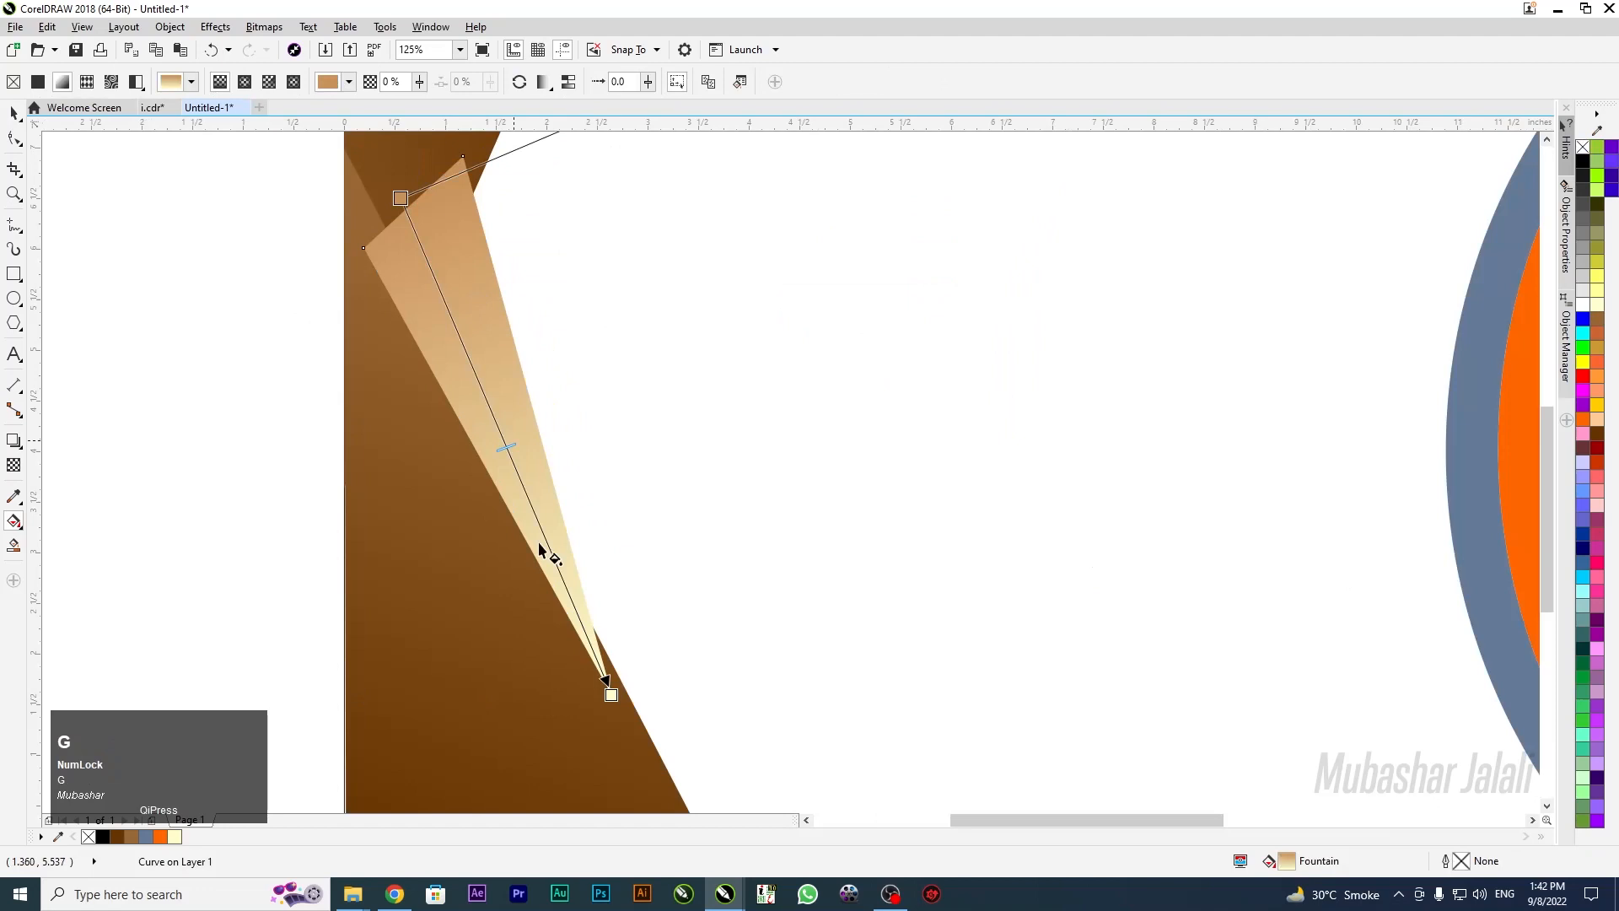
left_click(615, 698)
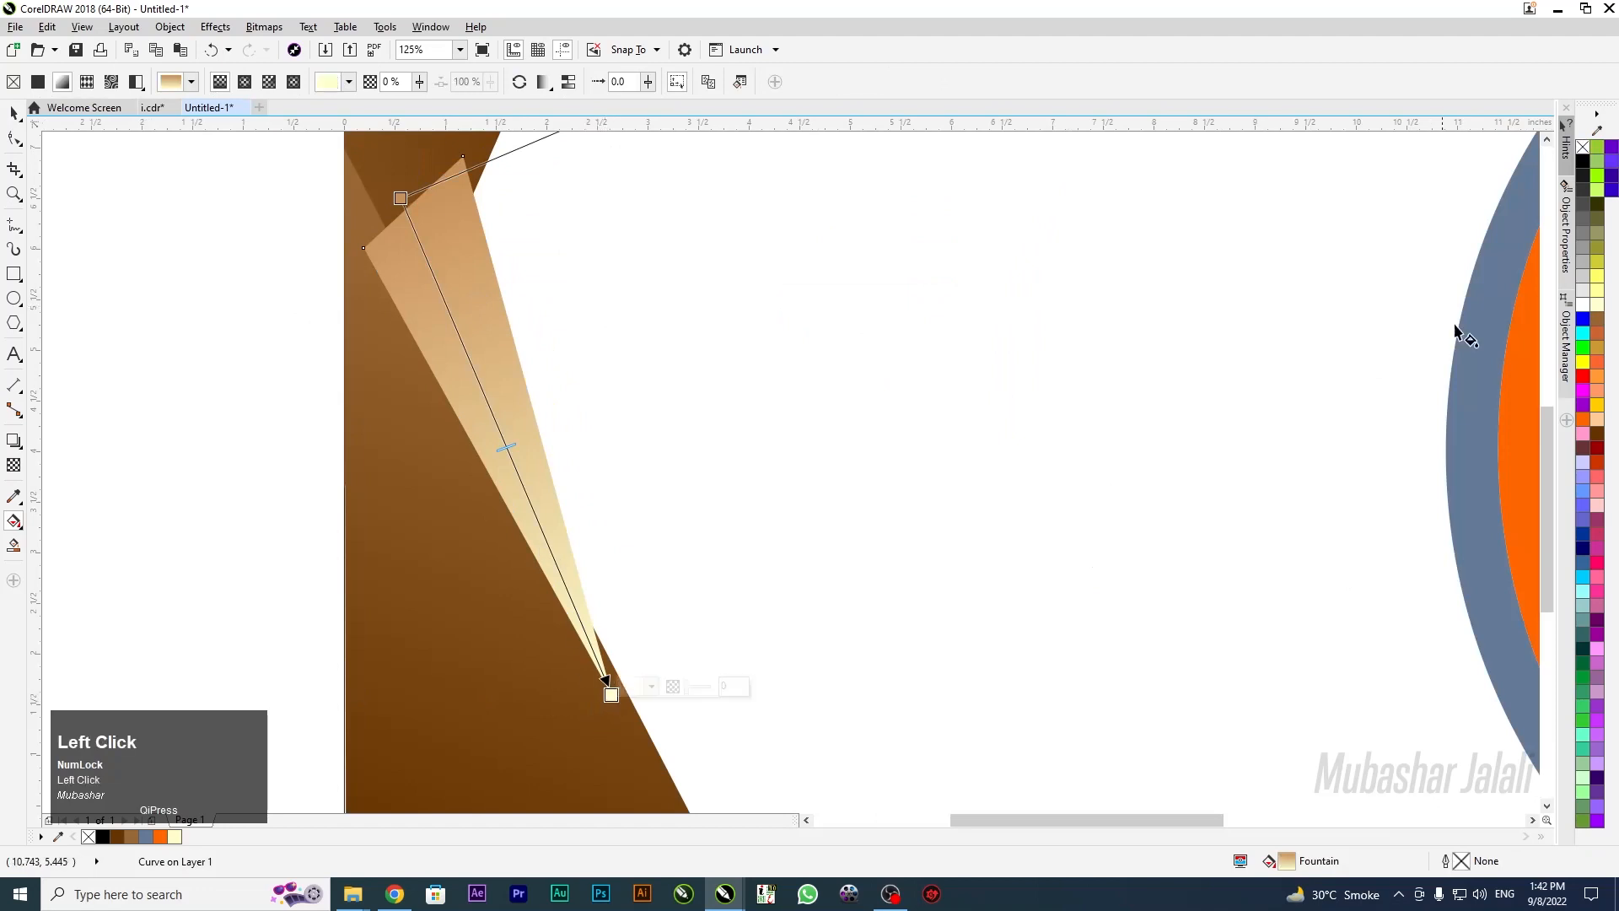
scroll(640, 275, "down", 2)
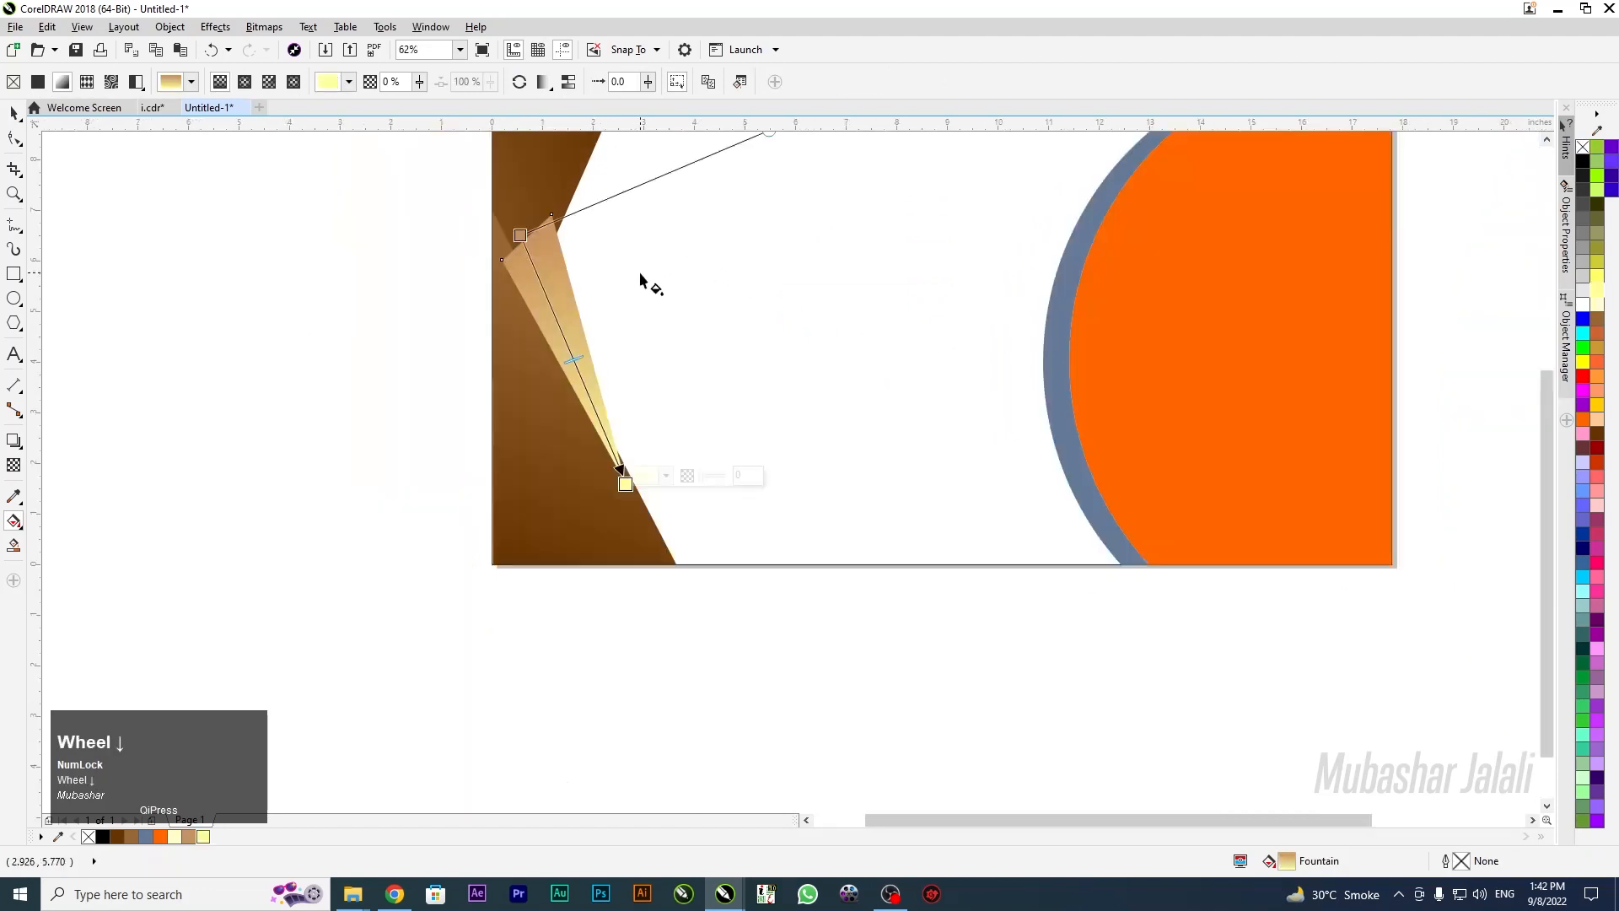
left_click(14, 112)
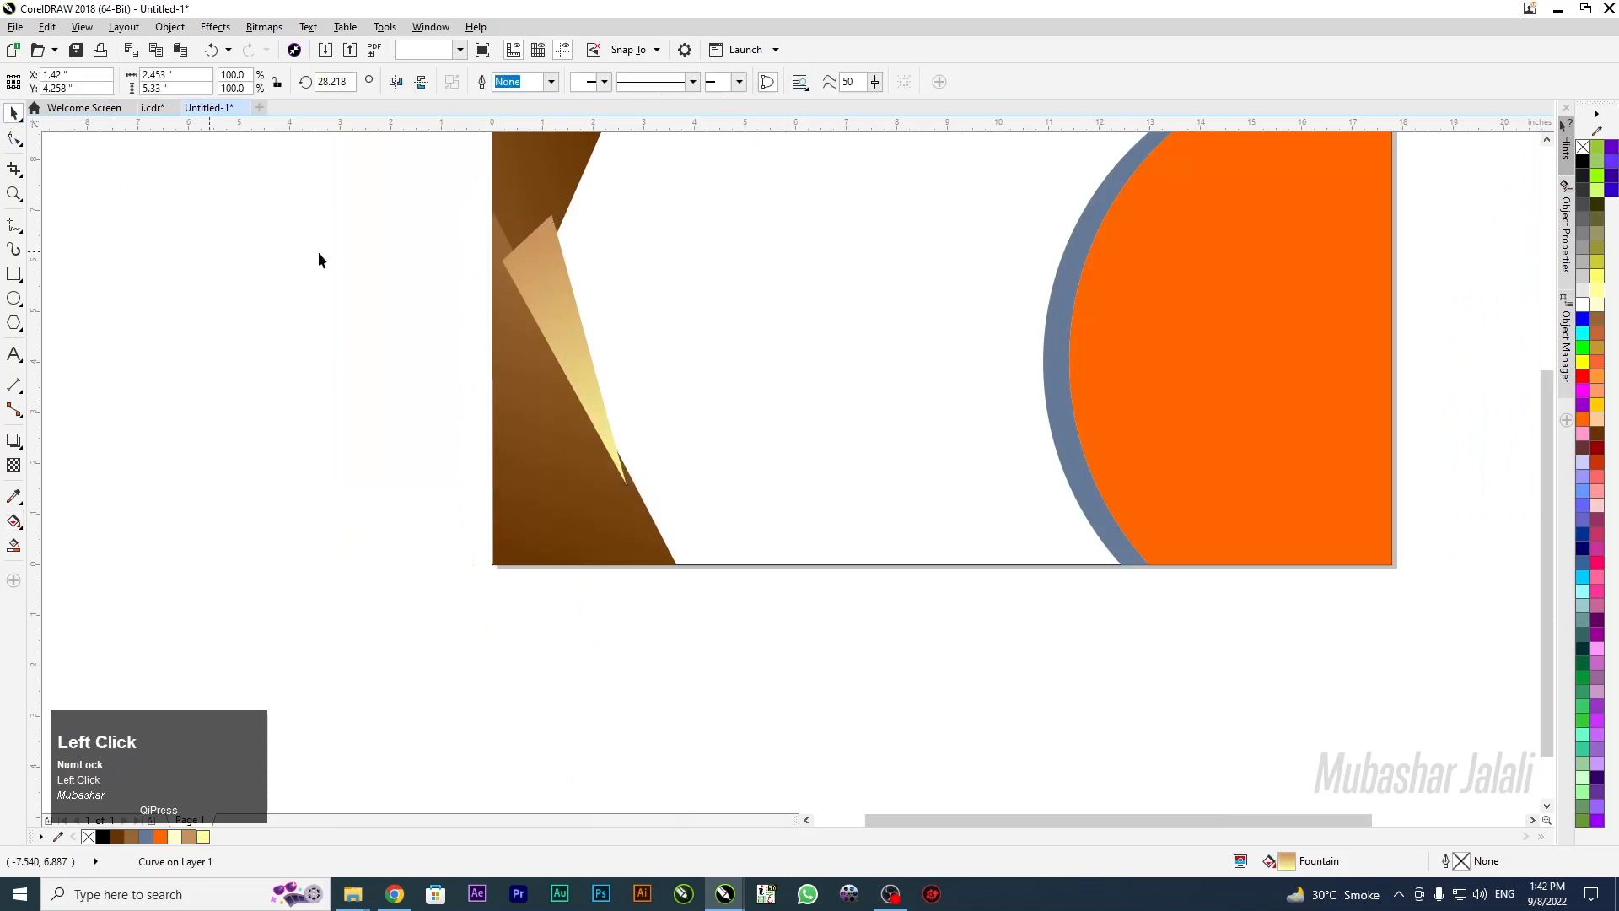
Copy the gold triangle from the other design and paste it into the banner
left_click(570, 290)
left_click_drag(570, 290, 572, 292)
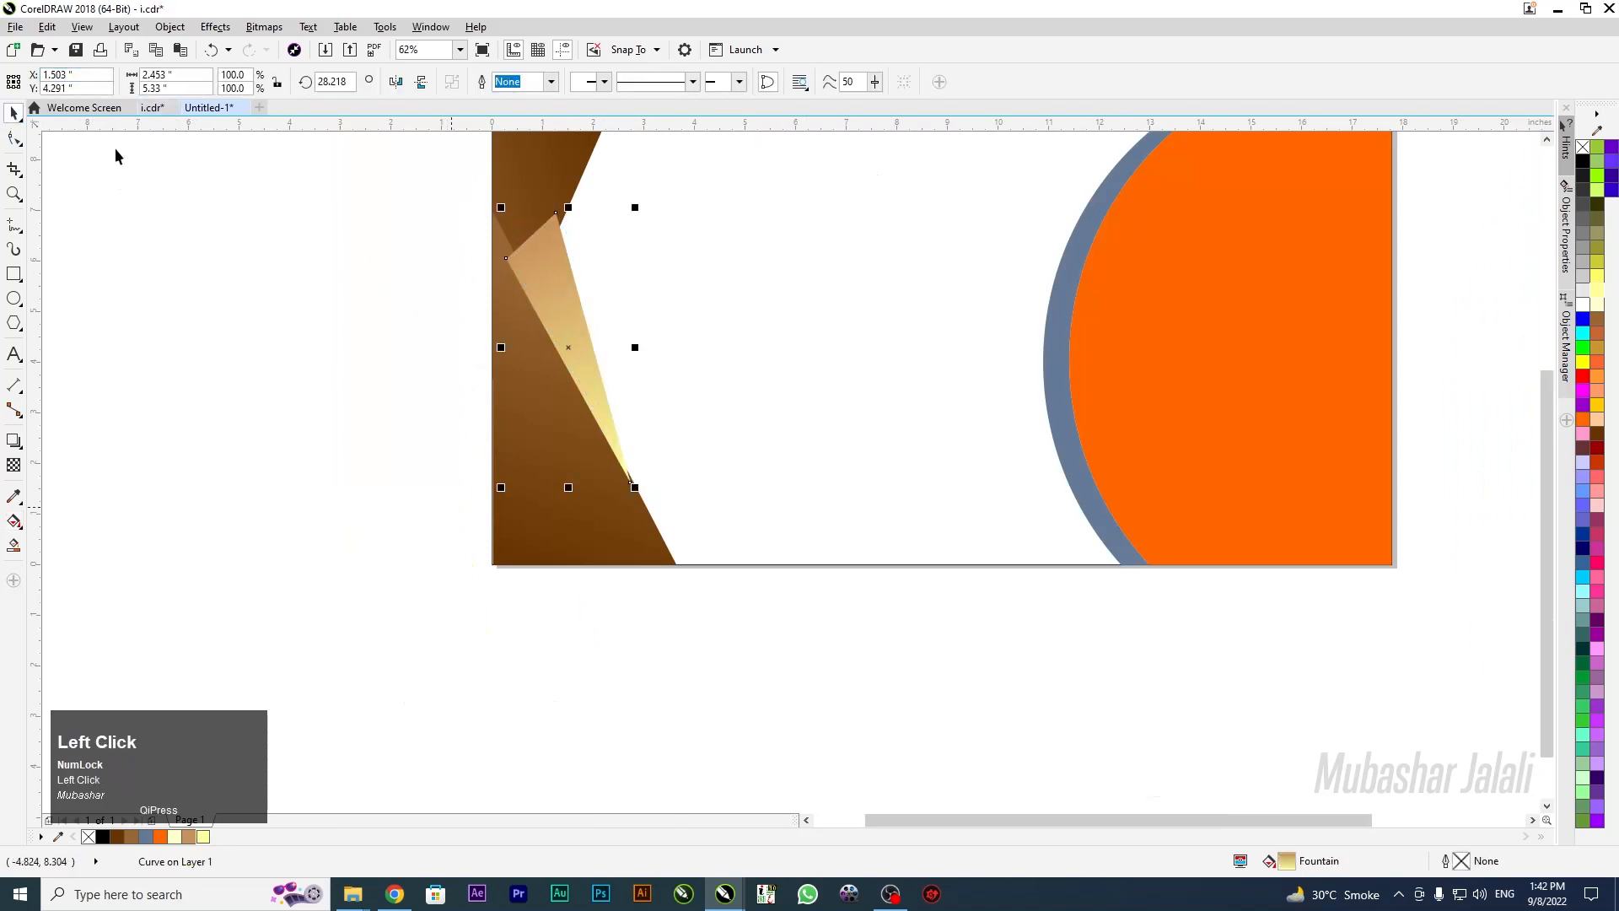
left_click_drag(620, 727, 435, 649)
key("ctrl+c")
left_click(208, 107)
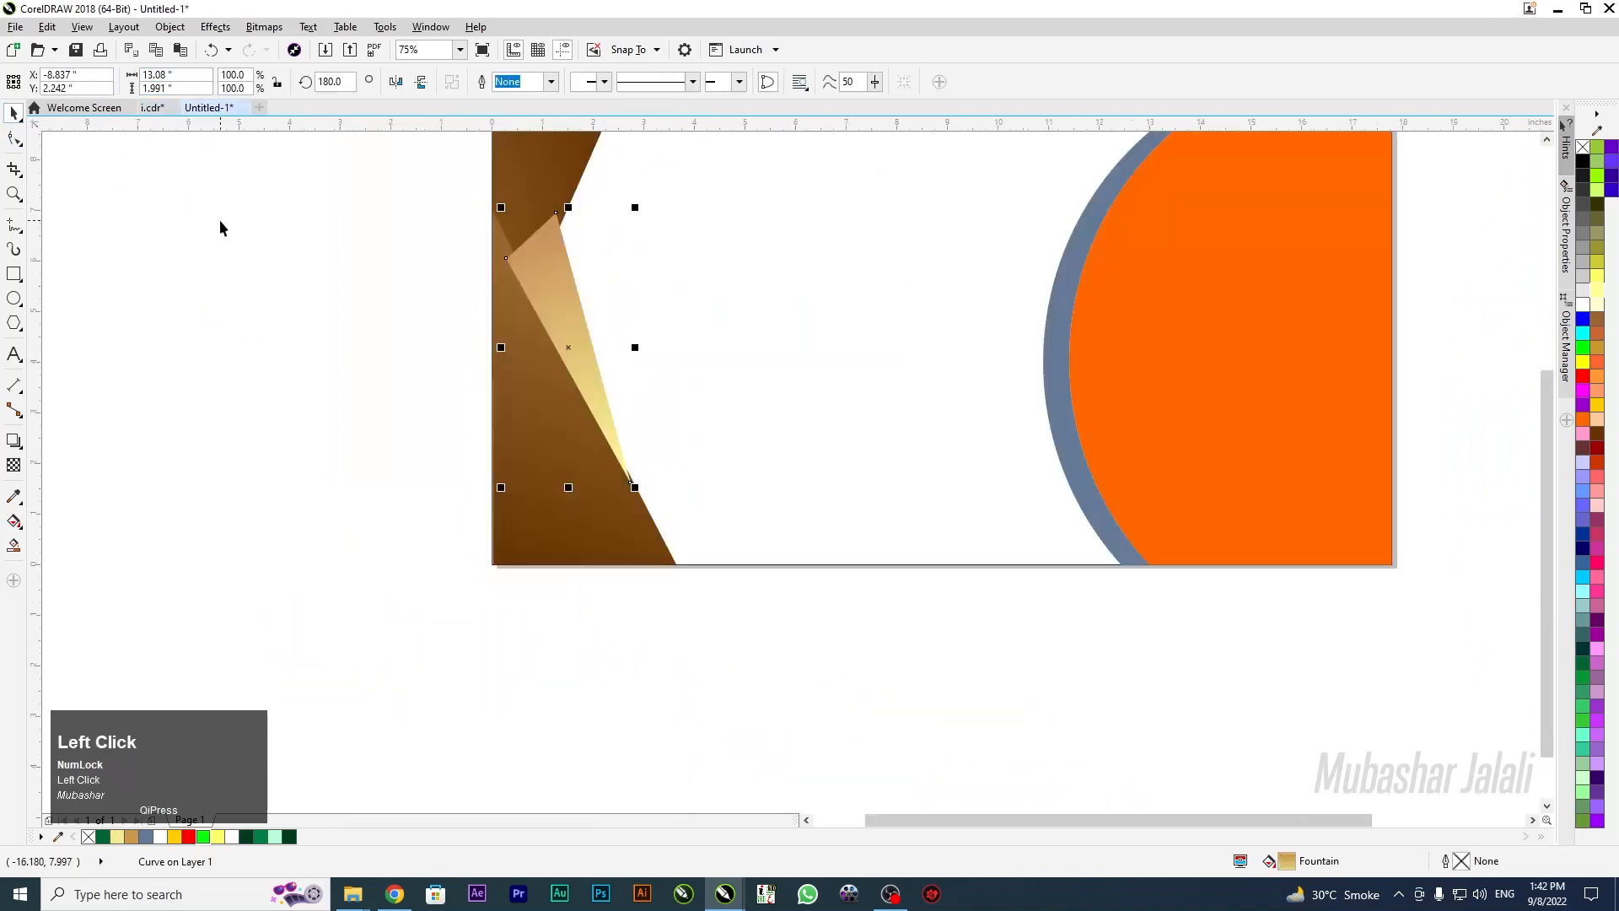
key("ctrl+v")
Position the pasted gold triangle and transfer its gold fill onto the small triangle
left_click_drag(204, 486, 452, 309)
mouse_move(286, 334)
left_mouse_down()
mouse_move(293, 286)
mouse_move(280, 312)
left_mouse_up()
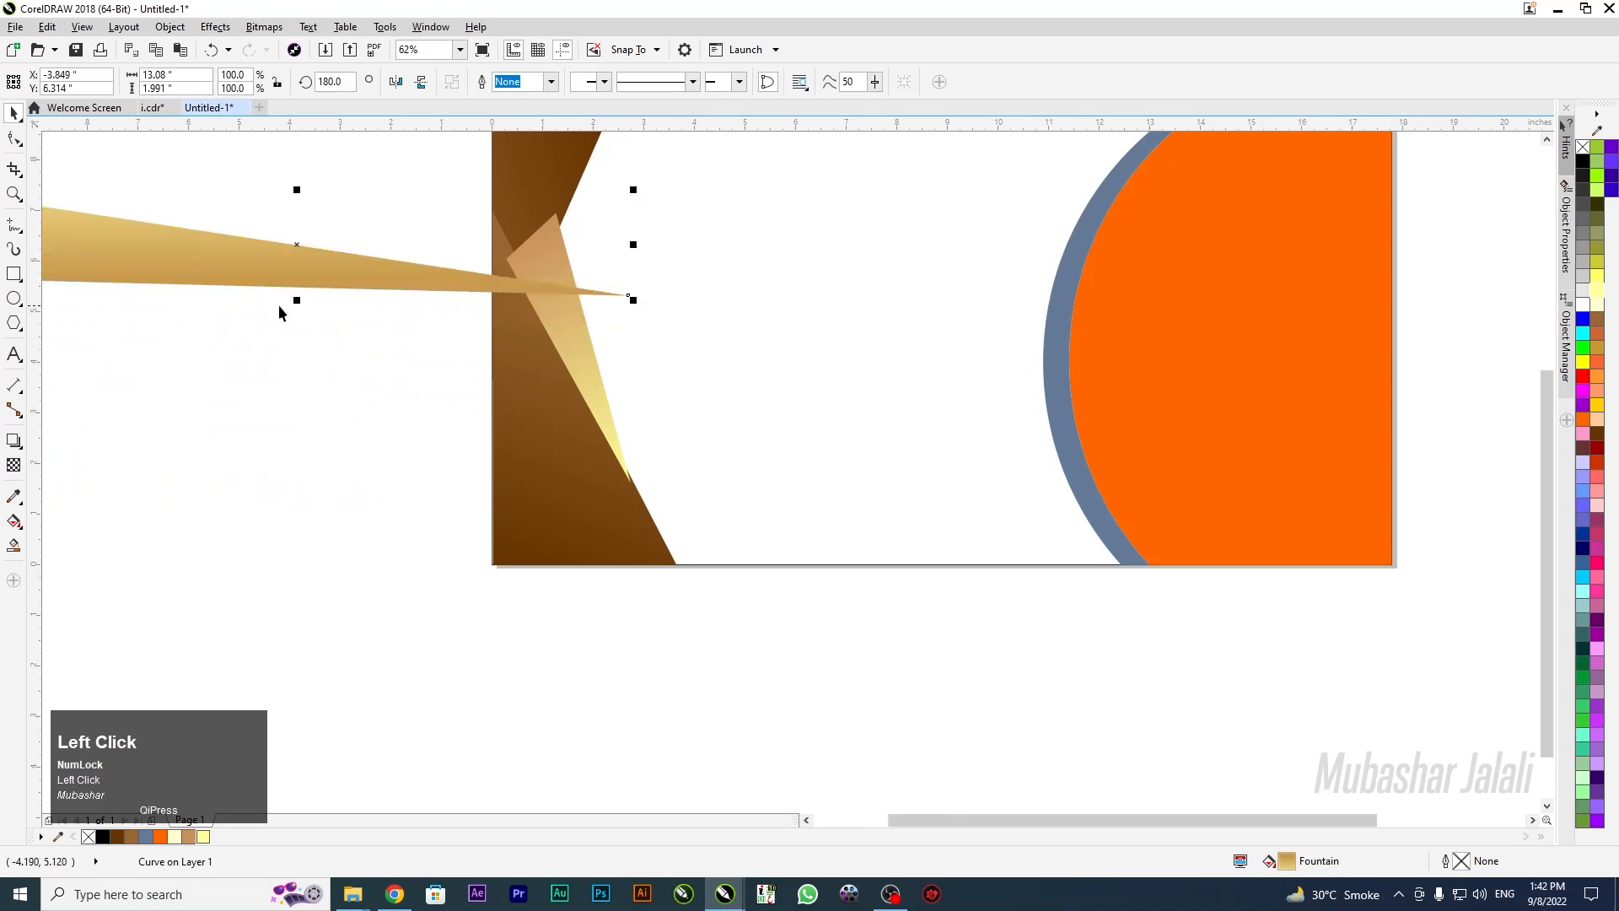
scroll(270, 295, "down", 3)
scroll(215, 279, "up", 3)
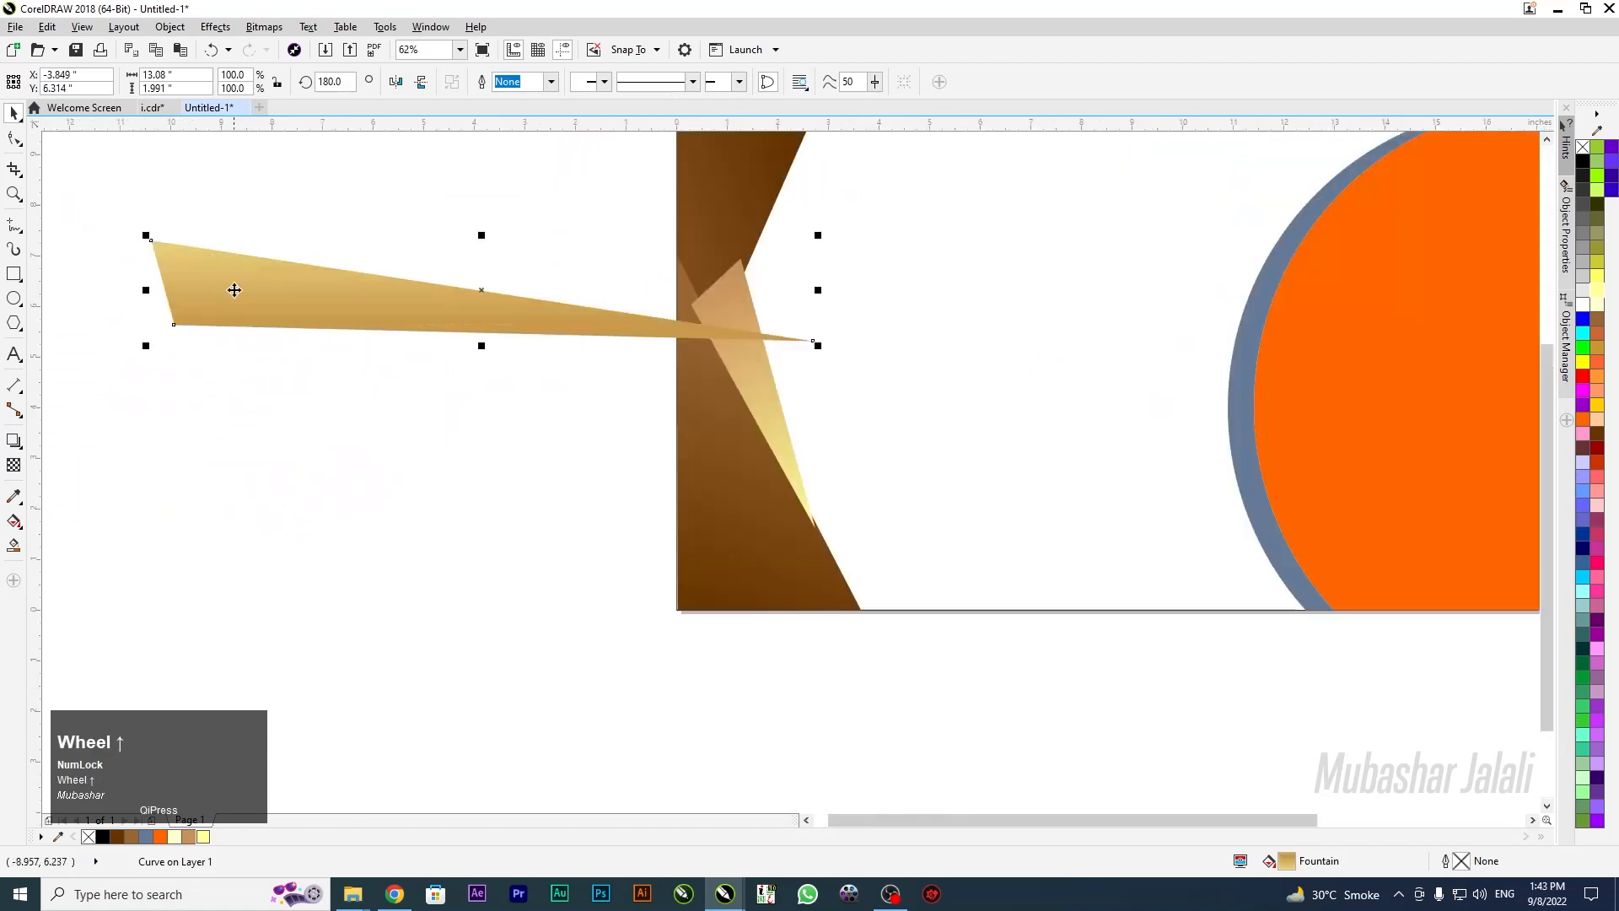
left_click_drag(255, 293, 210, 170)
right_click(210, 169)
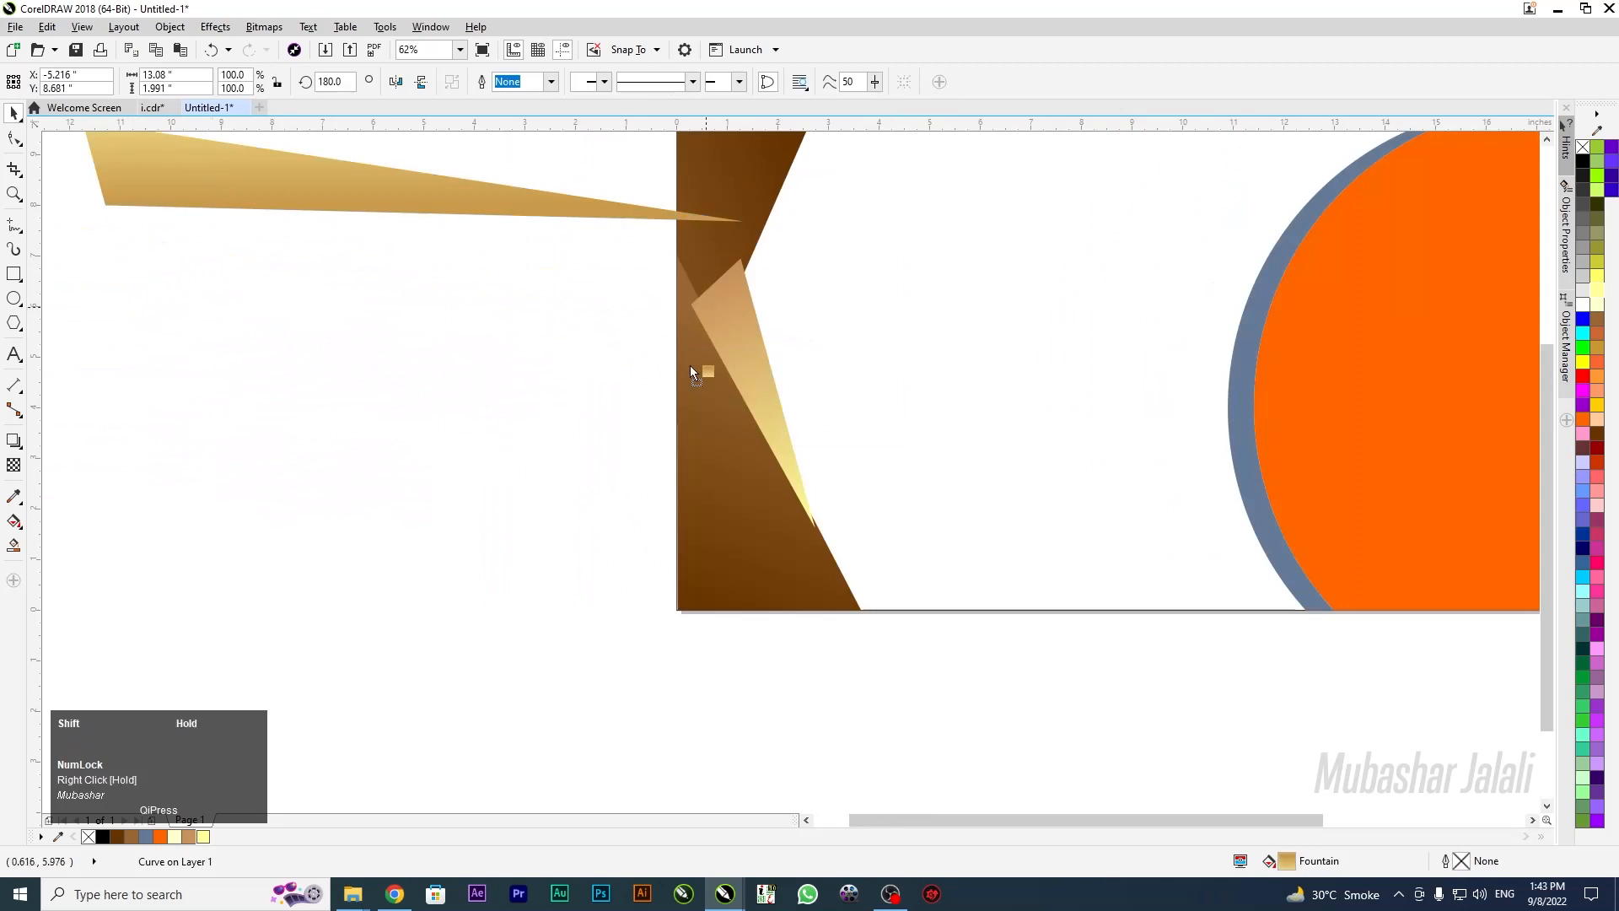
left_click(319, 372)
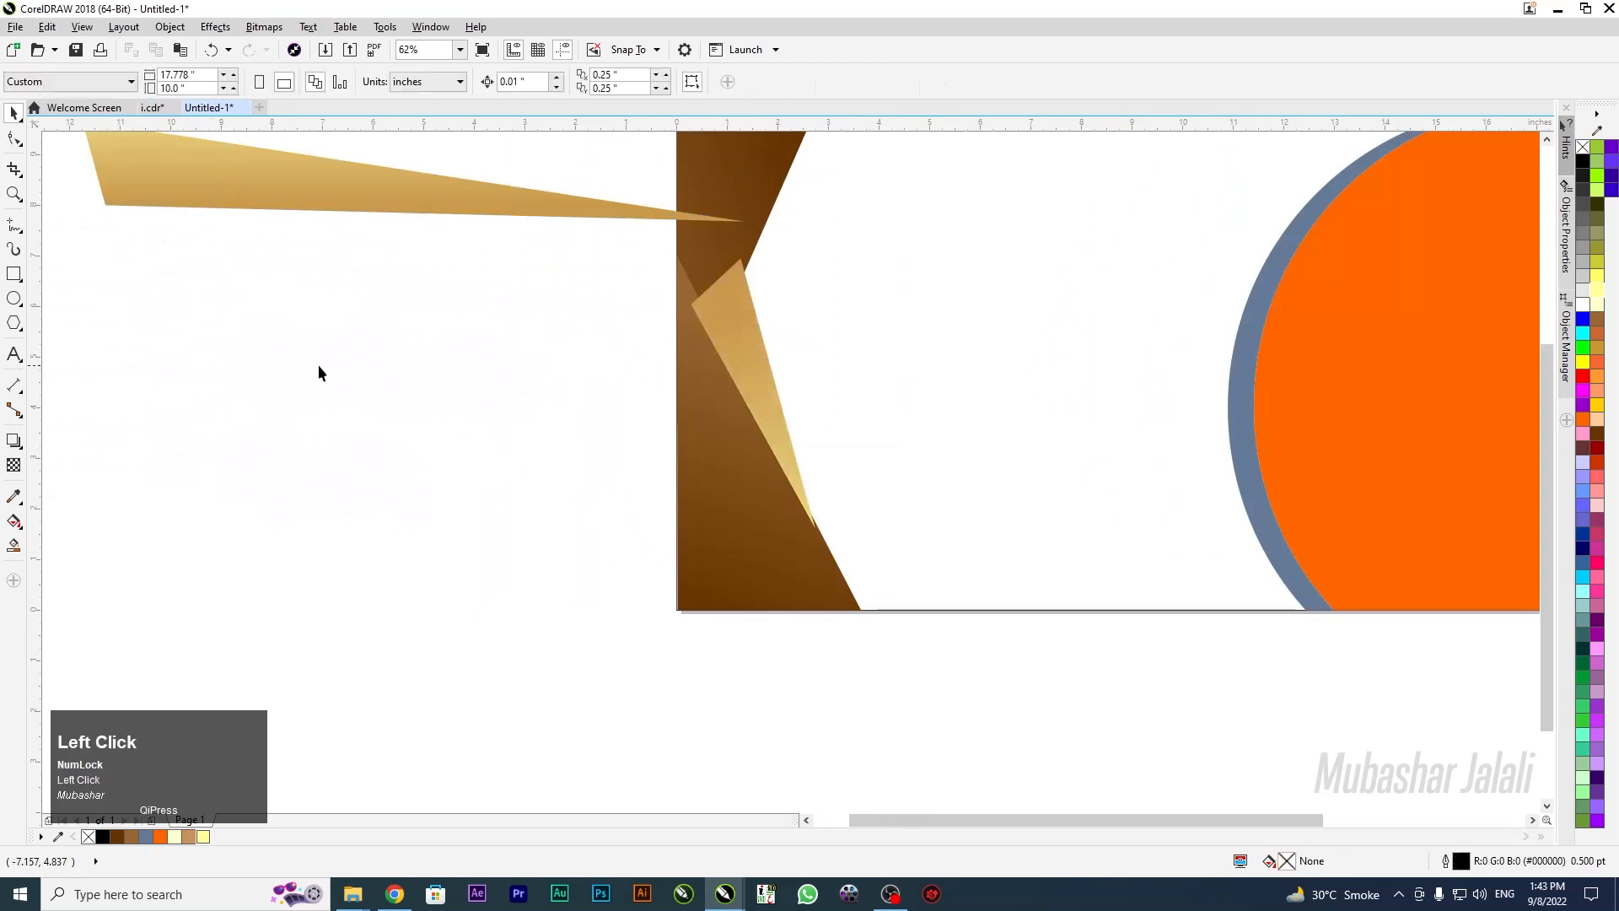
Delete the long gold triangle and angle the small triangle's gradient along its length
left_click(693, 364)
left_click_drag(351, 191, 286, 252)
key("Delete")
left_click(746, 338)
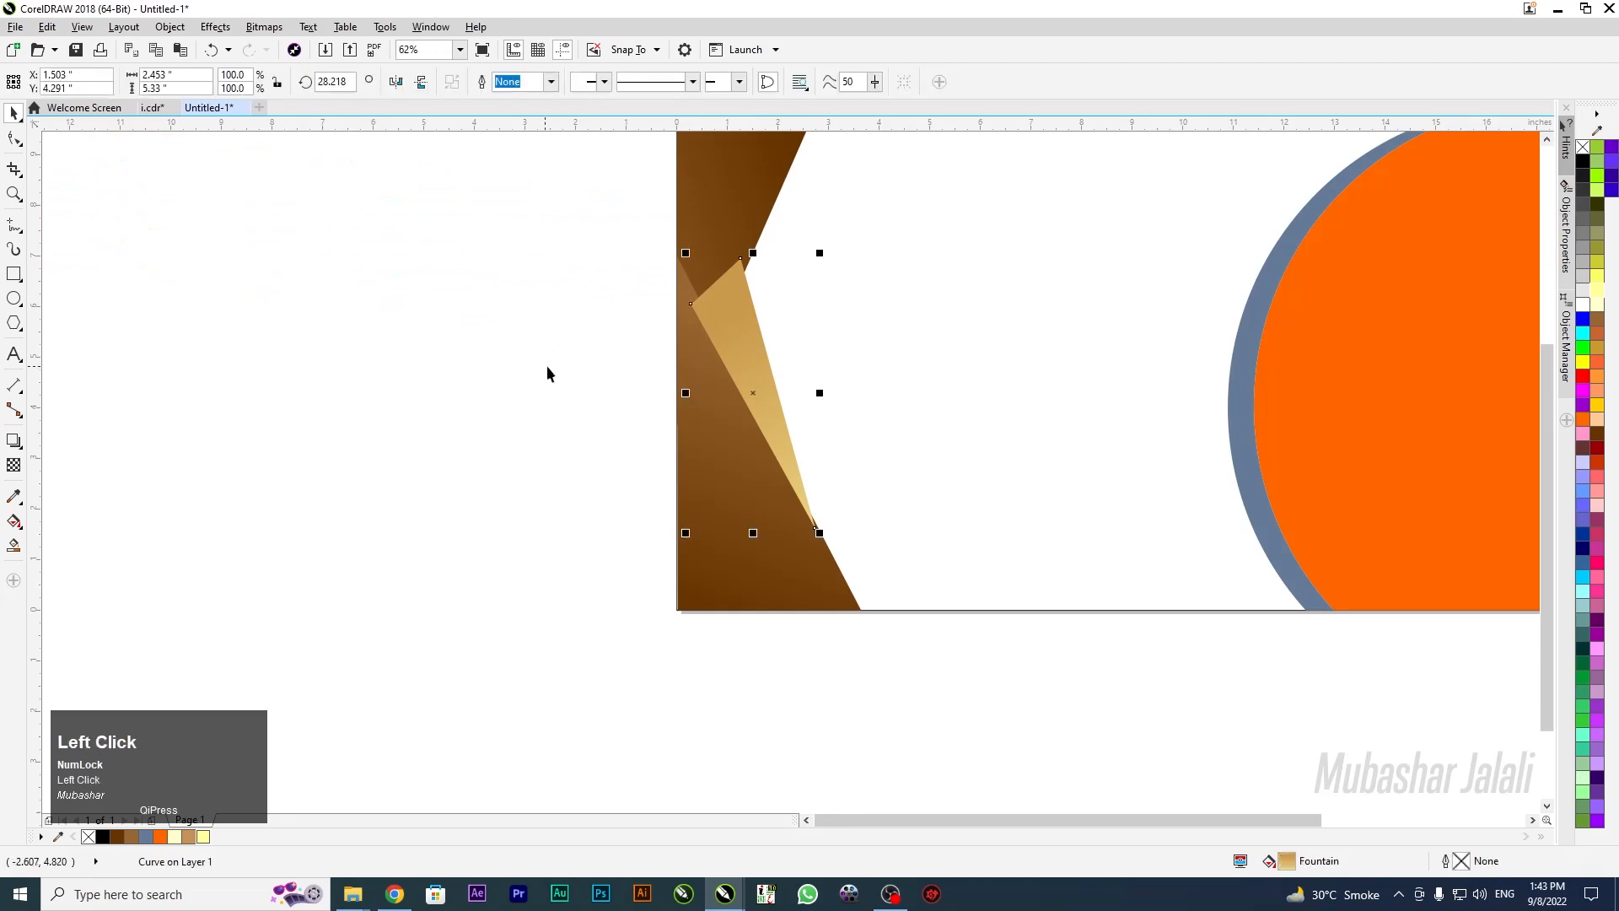
left_click_drag(755, 390, 781, 419)
key("g")
left_click_drag(894, 593, 808, 516)
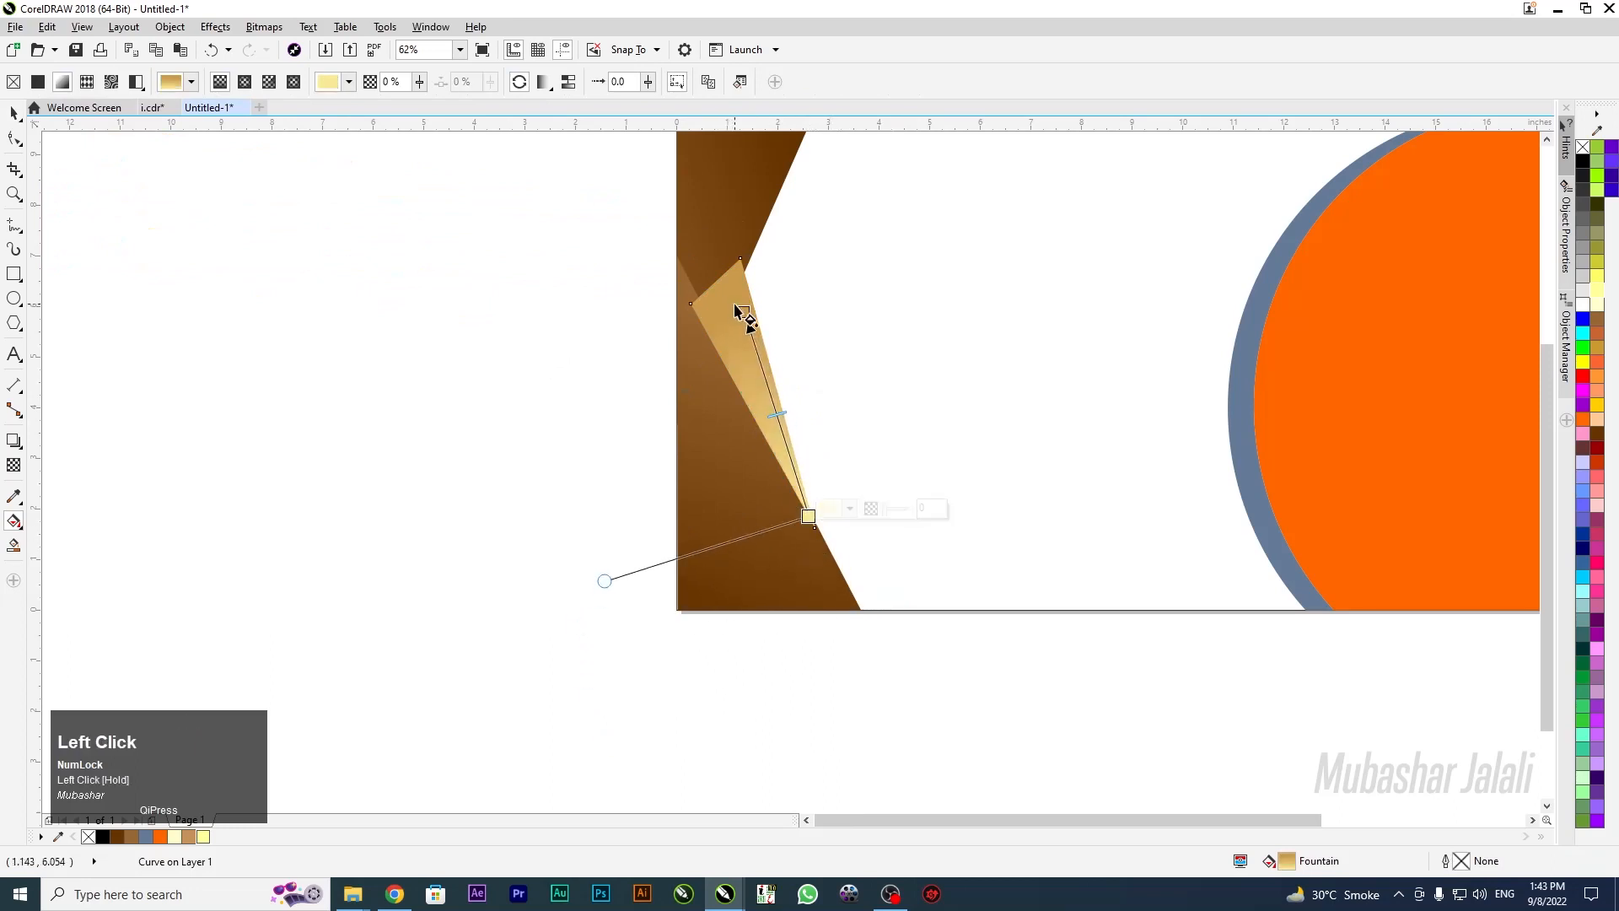
left_click_drag(743, 311, 721, 276)
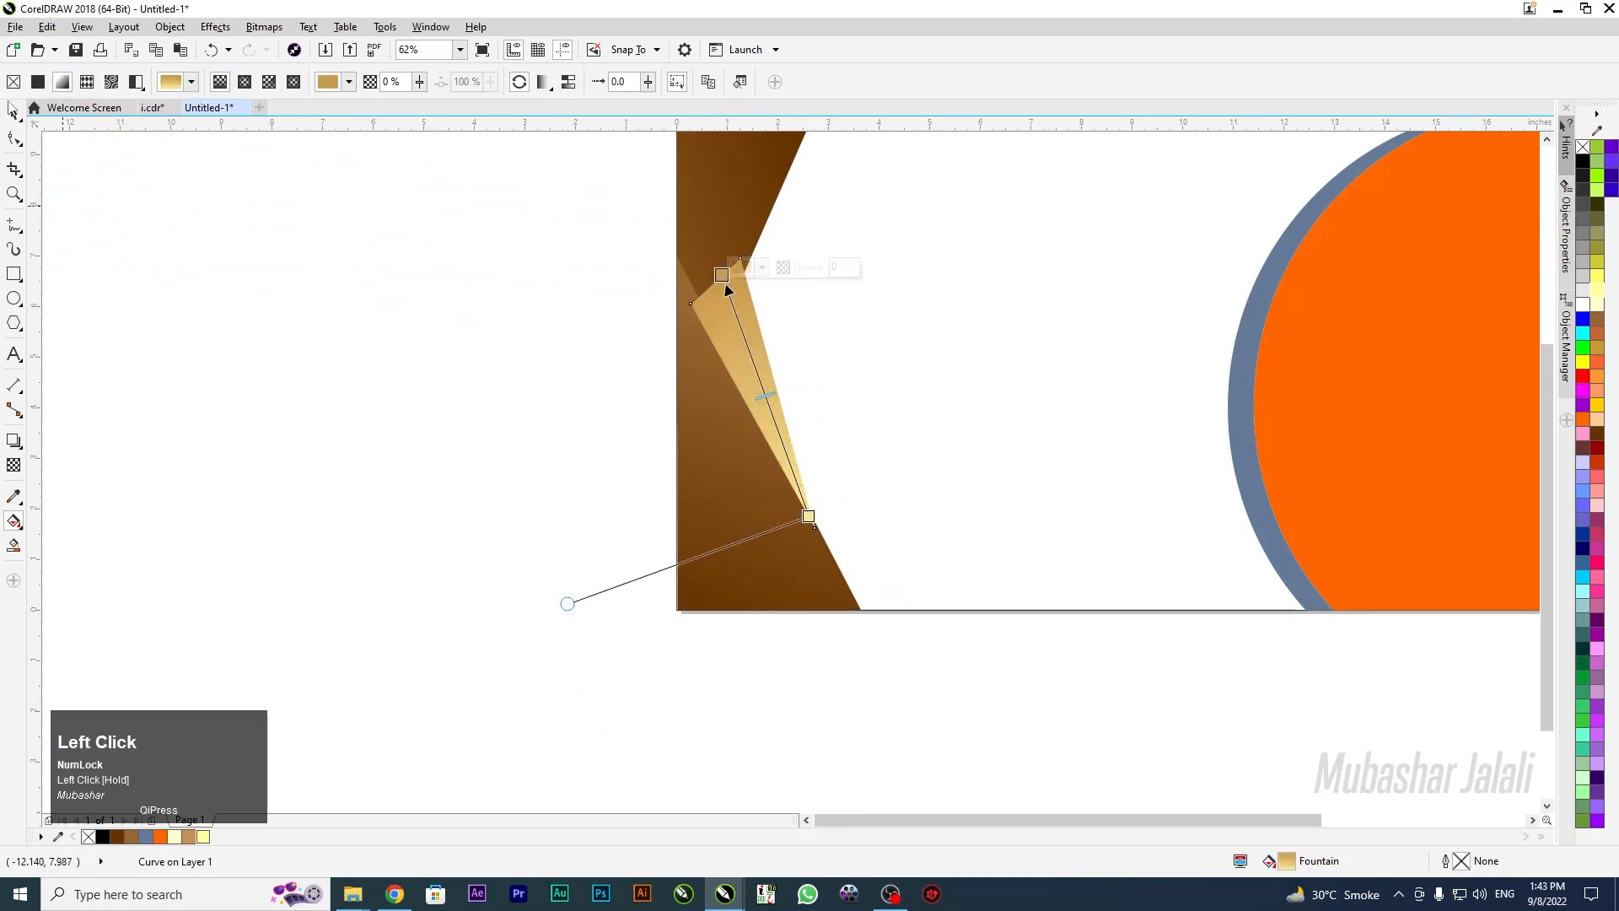
left_click(11, 113)
Send the gold triangle two levels back behind the brown wedge and rotate it slightly
left_click(296, 292)
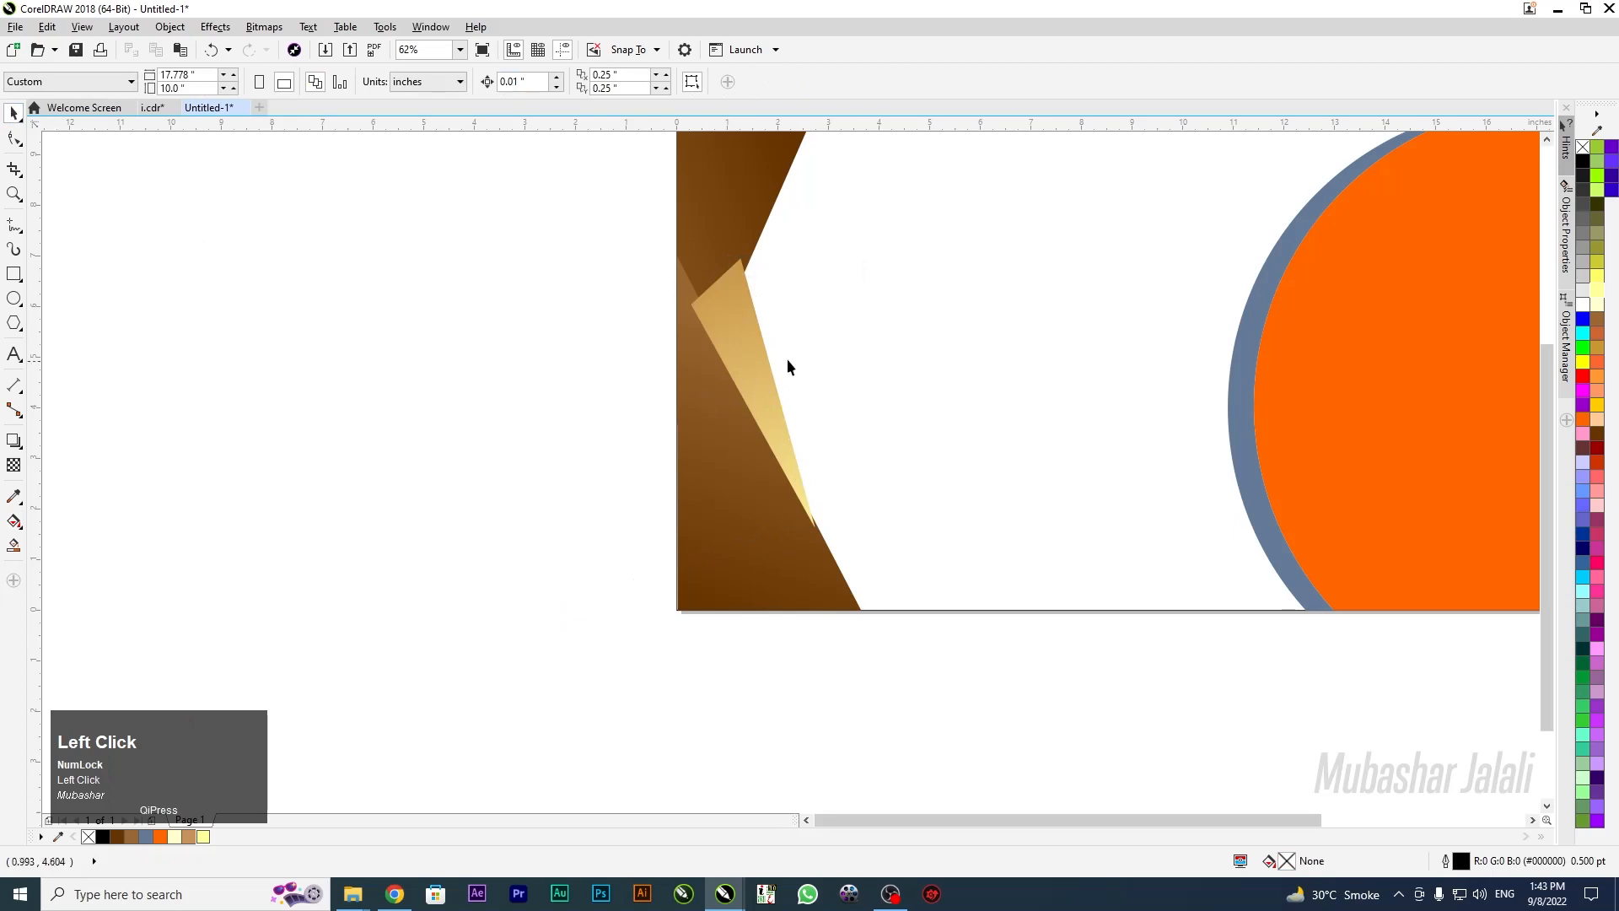
left_click(753, 391)
key("ctrl+Page_Down")
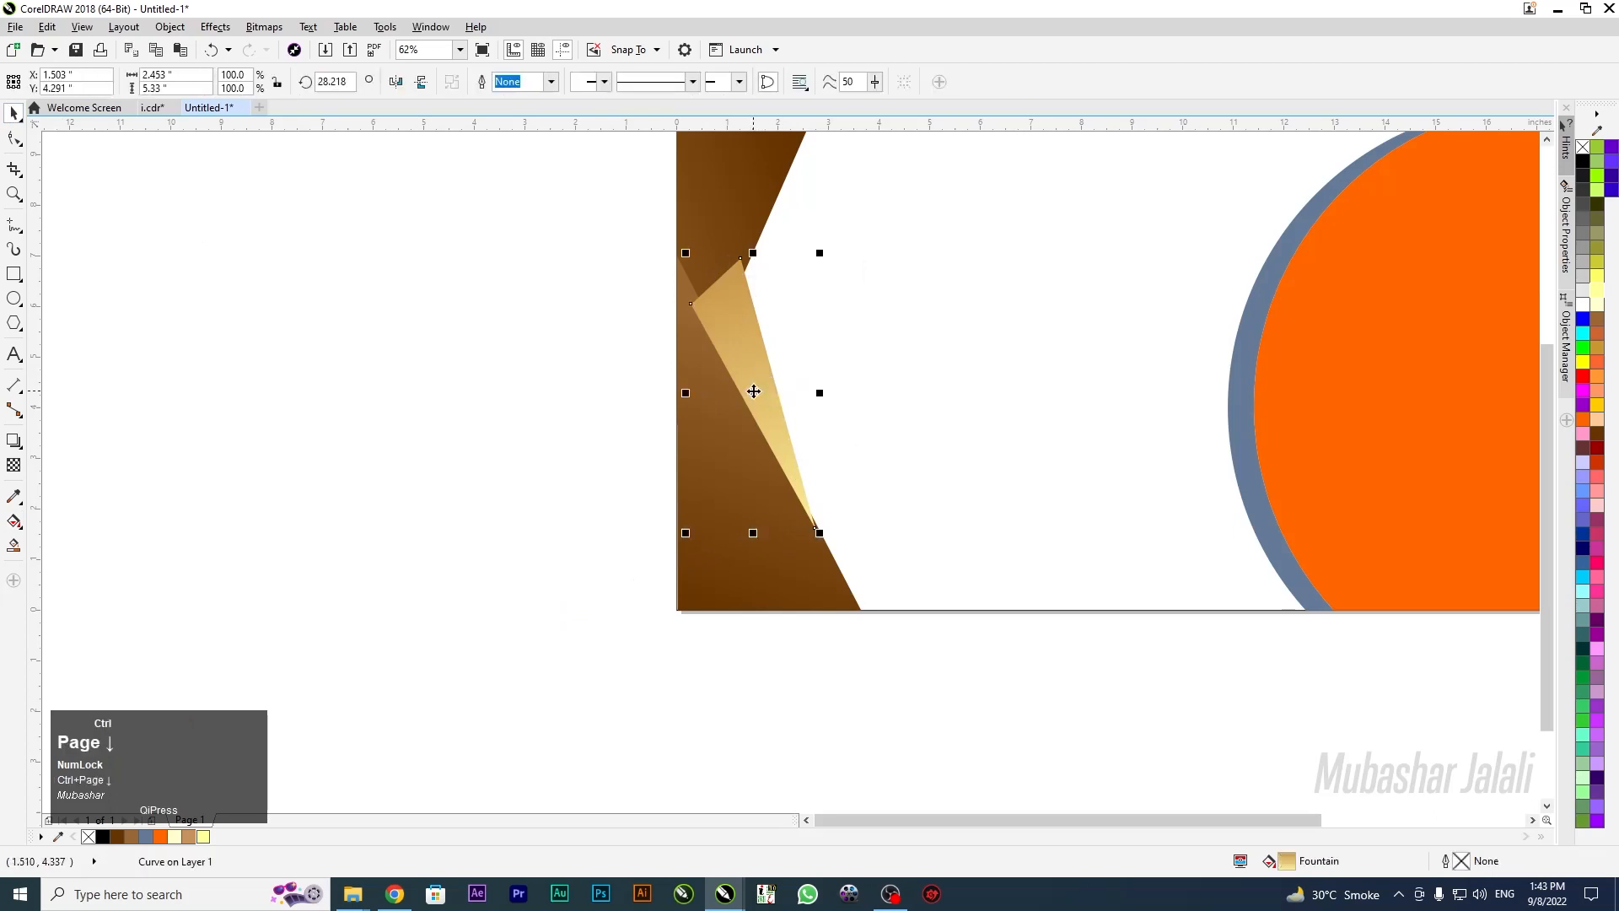
key("ctrl+Page_Down")
key("ctrl+Page_Down")
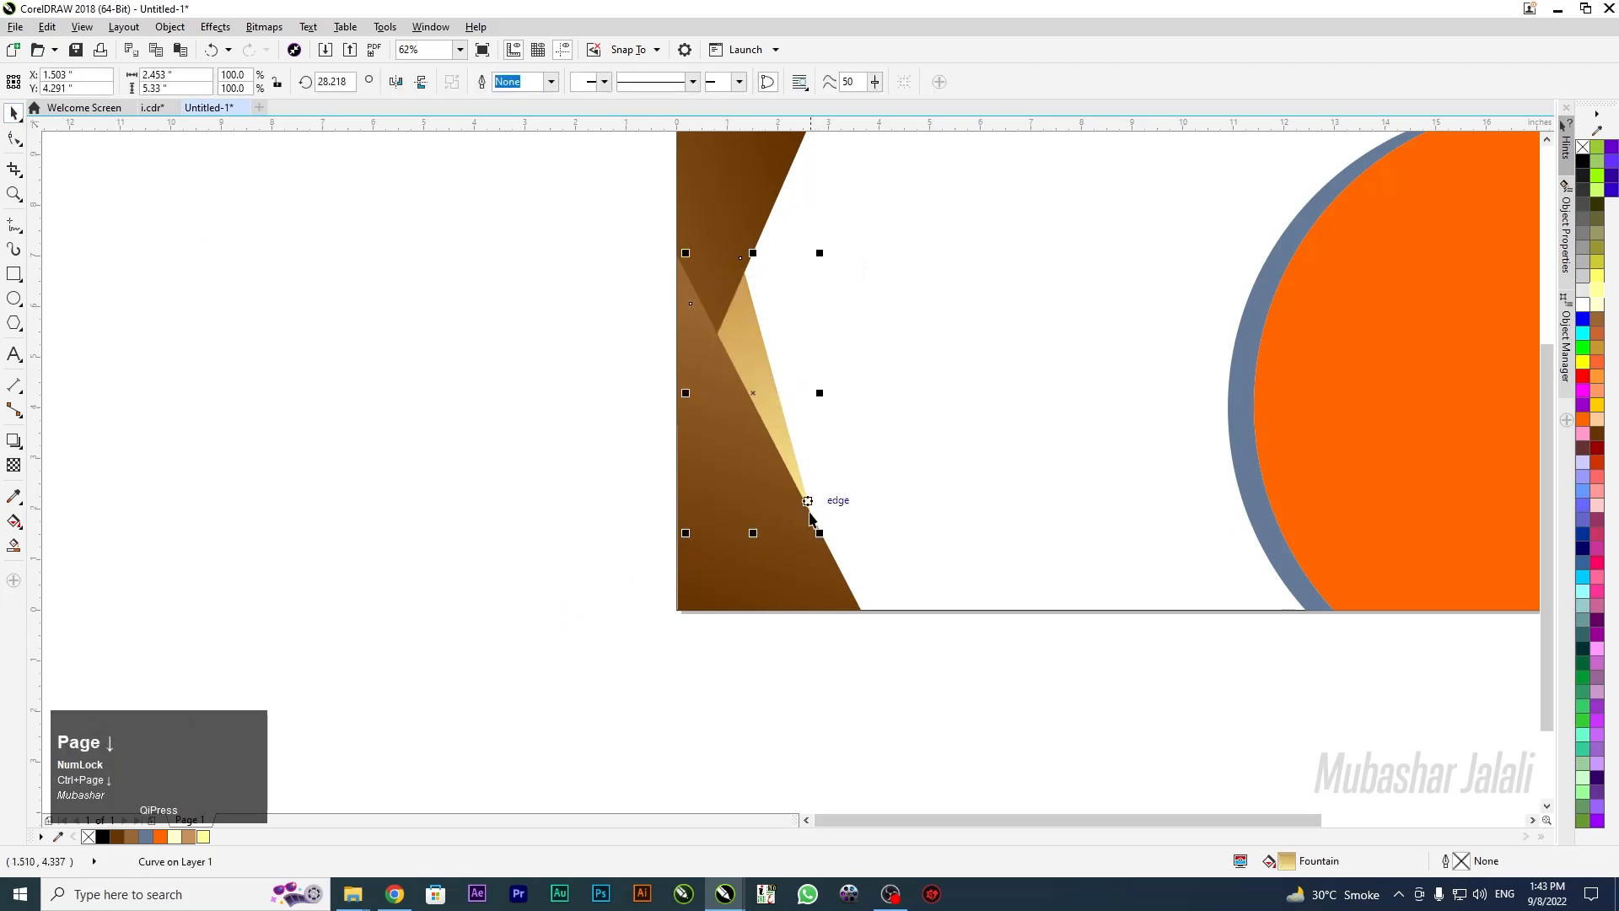
scroll(690, 339, "down", 3)
scroll(689, 339, "up", 3)
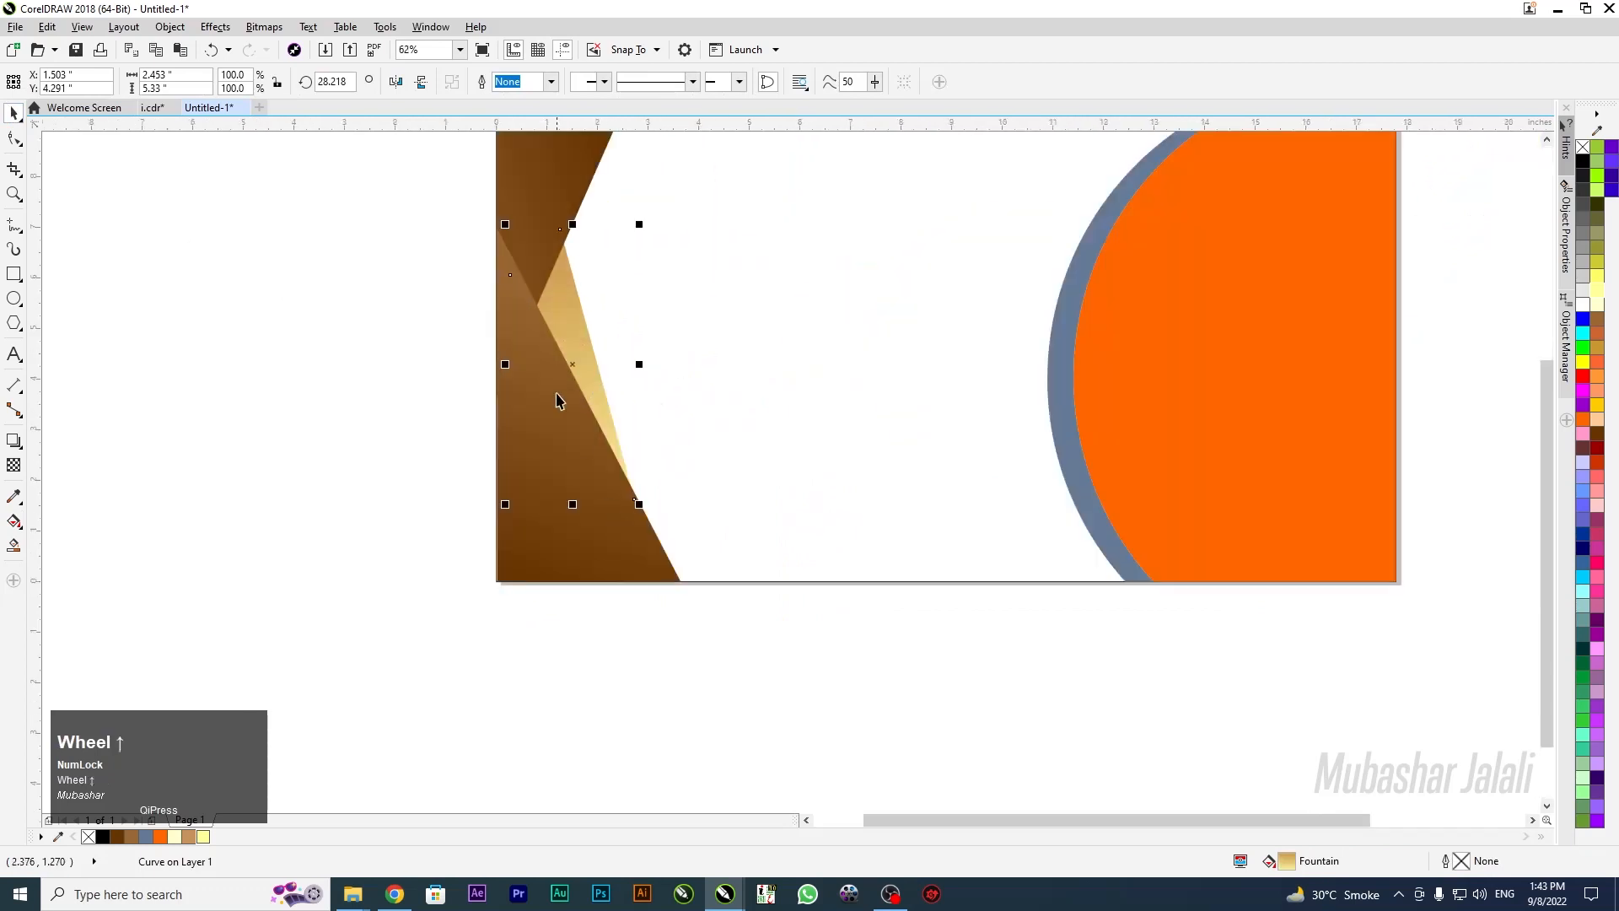
left_click(597, 379)
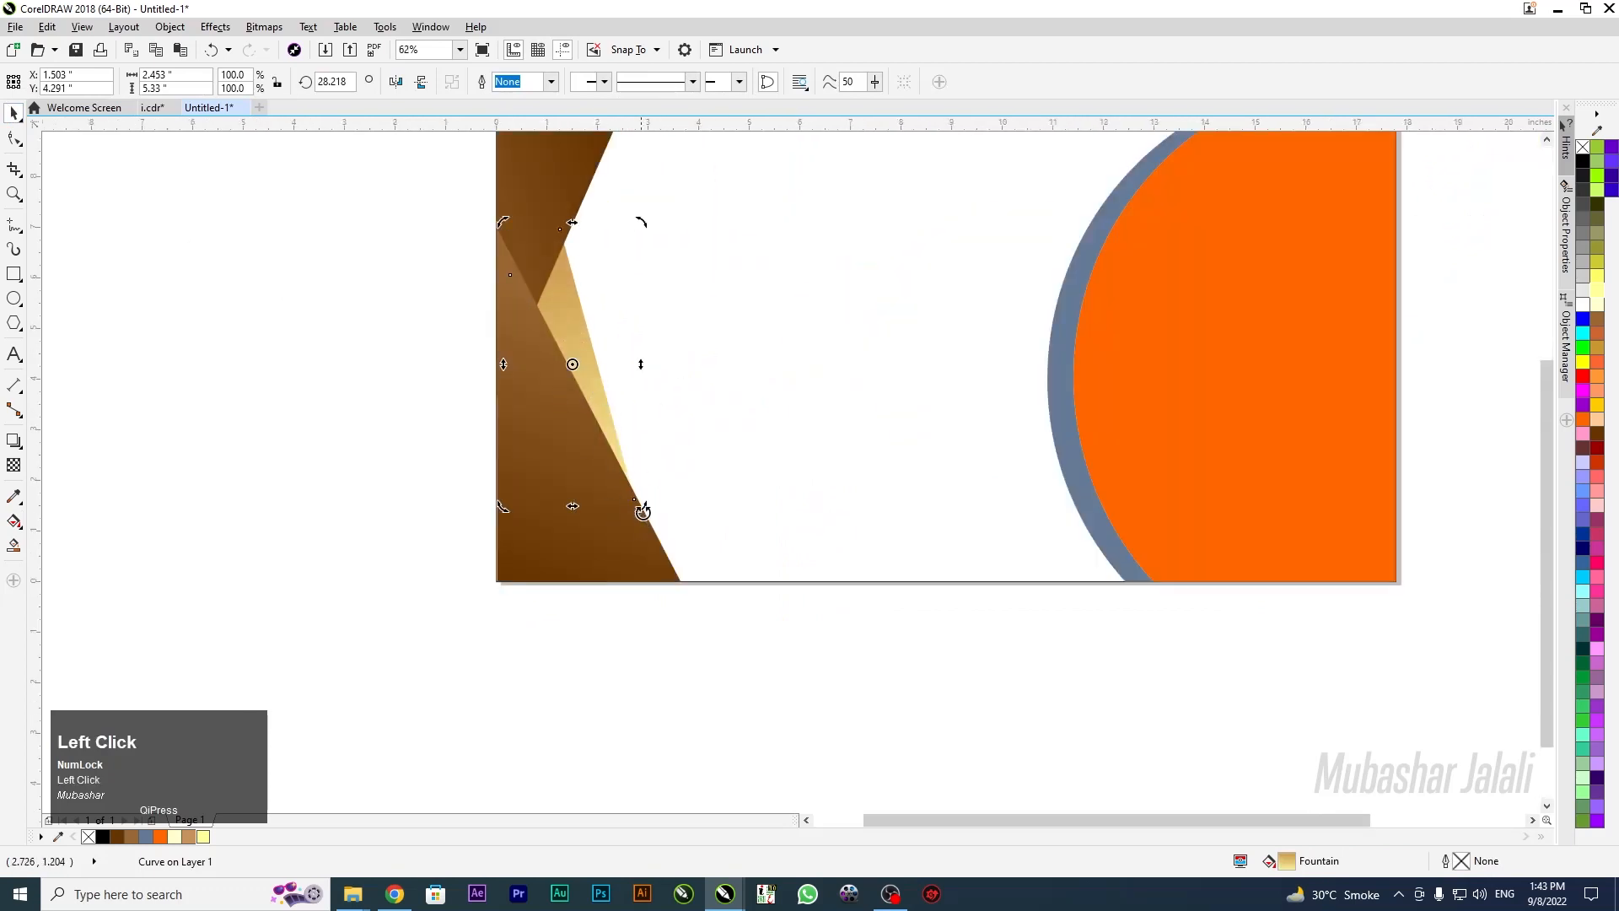
left_click_drag(641, 506, 648, 511)
Reshape the triangle's points so its bottom tip stretches further down the wedge edge
left_click(13, 141)
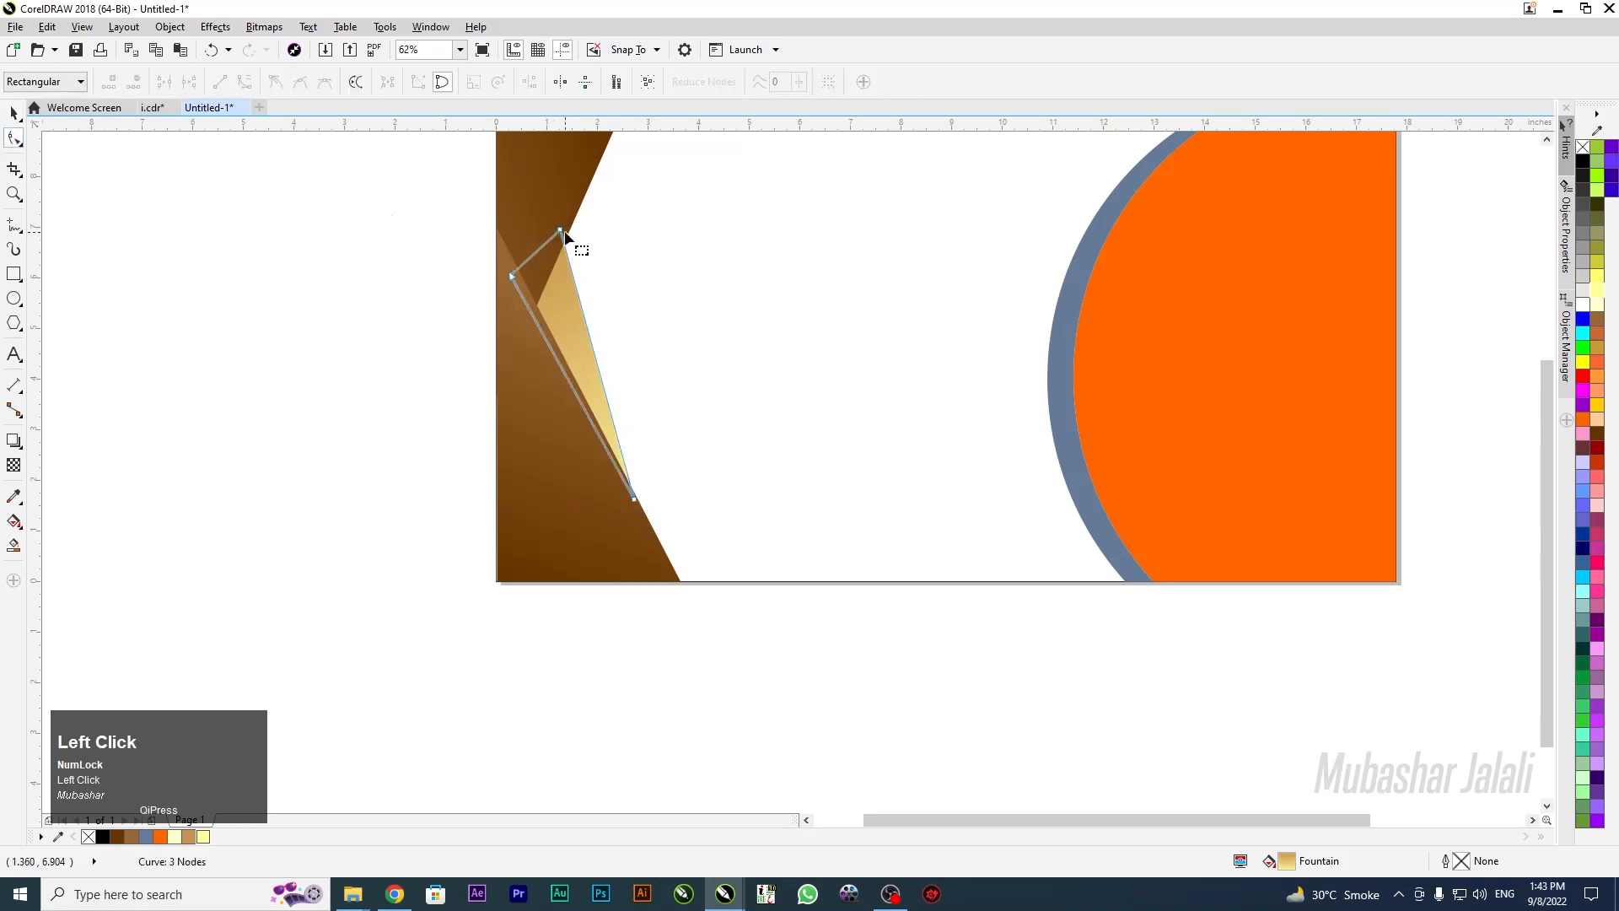
mouse_move(562, 230)
left_mouse_down()
mouse_move(579, 172)
mouse_move(568, 199)
left_mouse_up()
left_click_drag(634, 504, 654, 539)
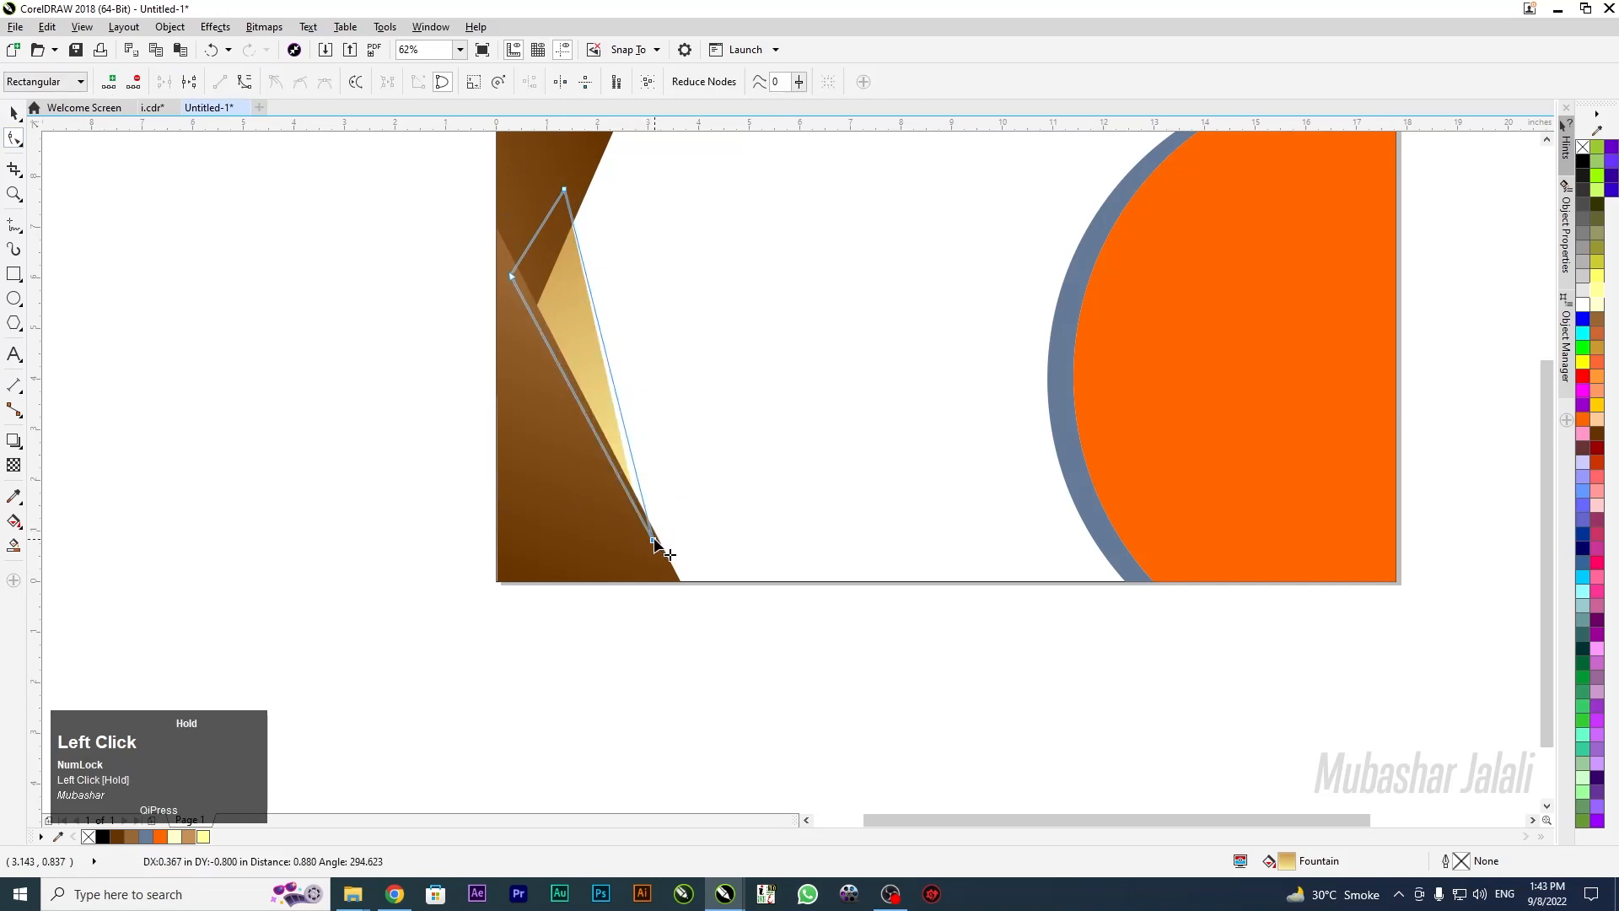
left_click_drag(564, 191, 556, 226)
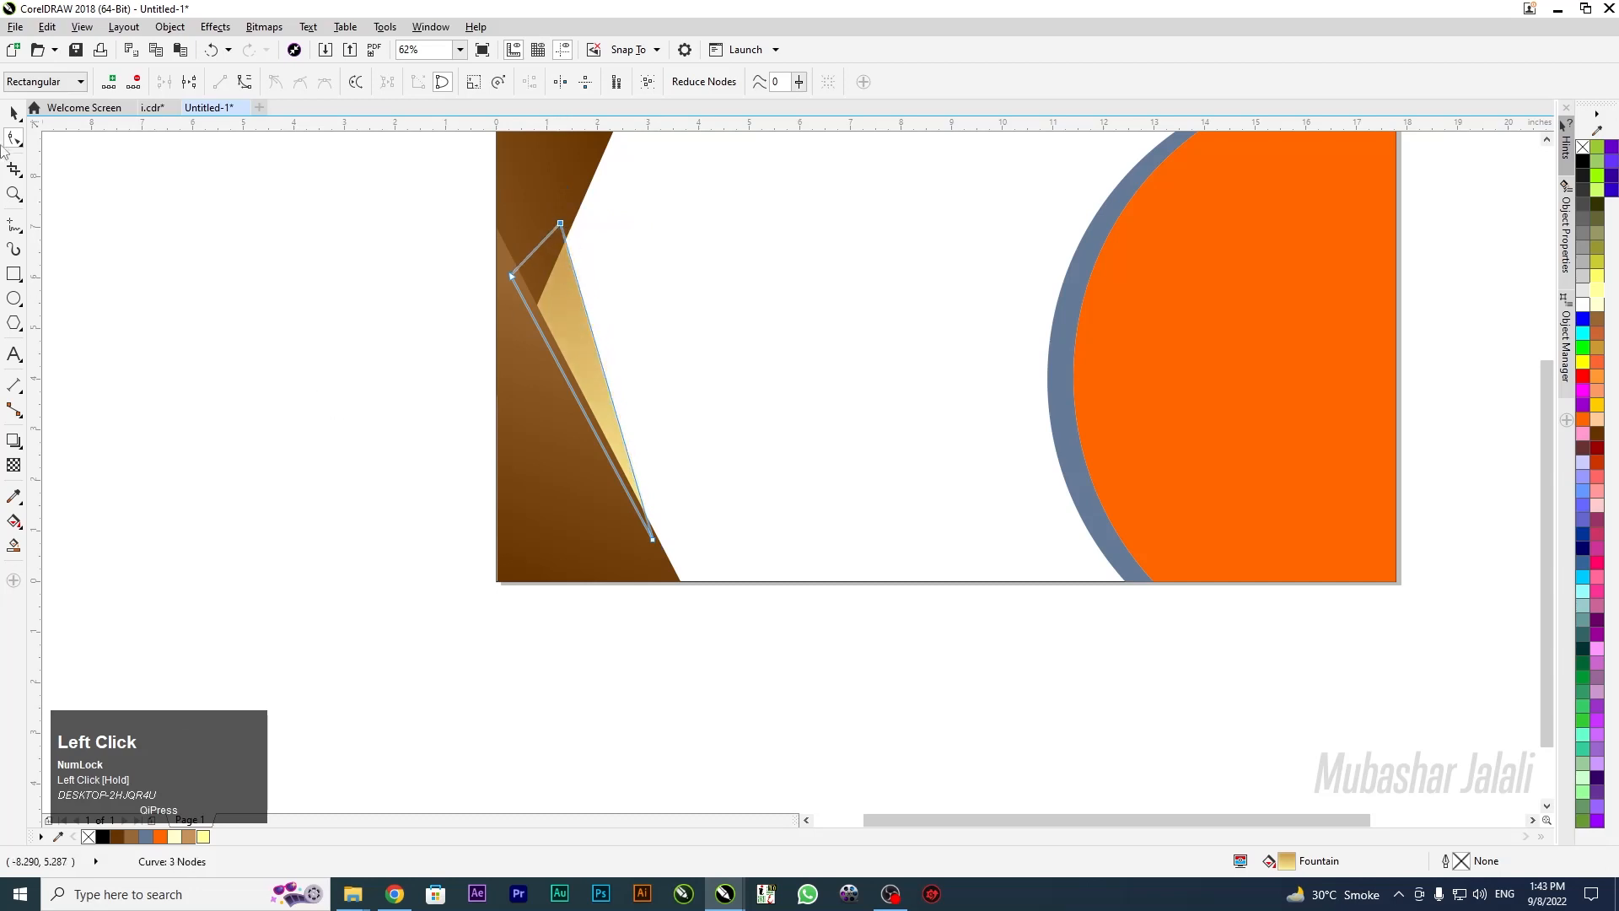
left_click(14, 113)
left_click(711, 345)
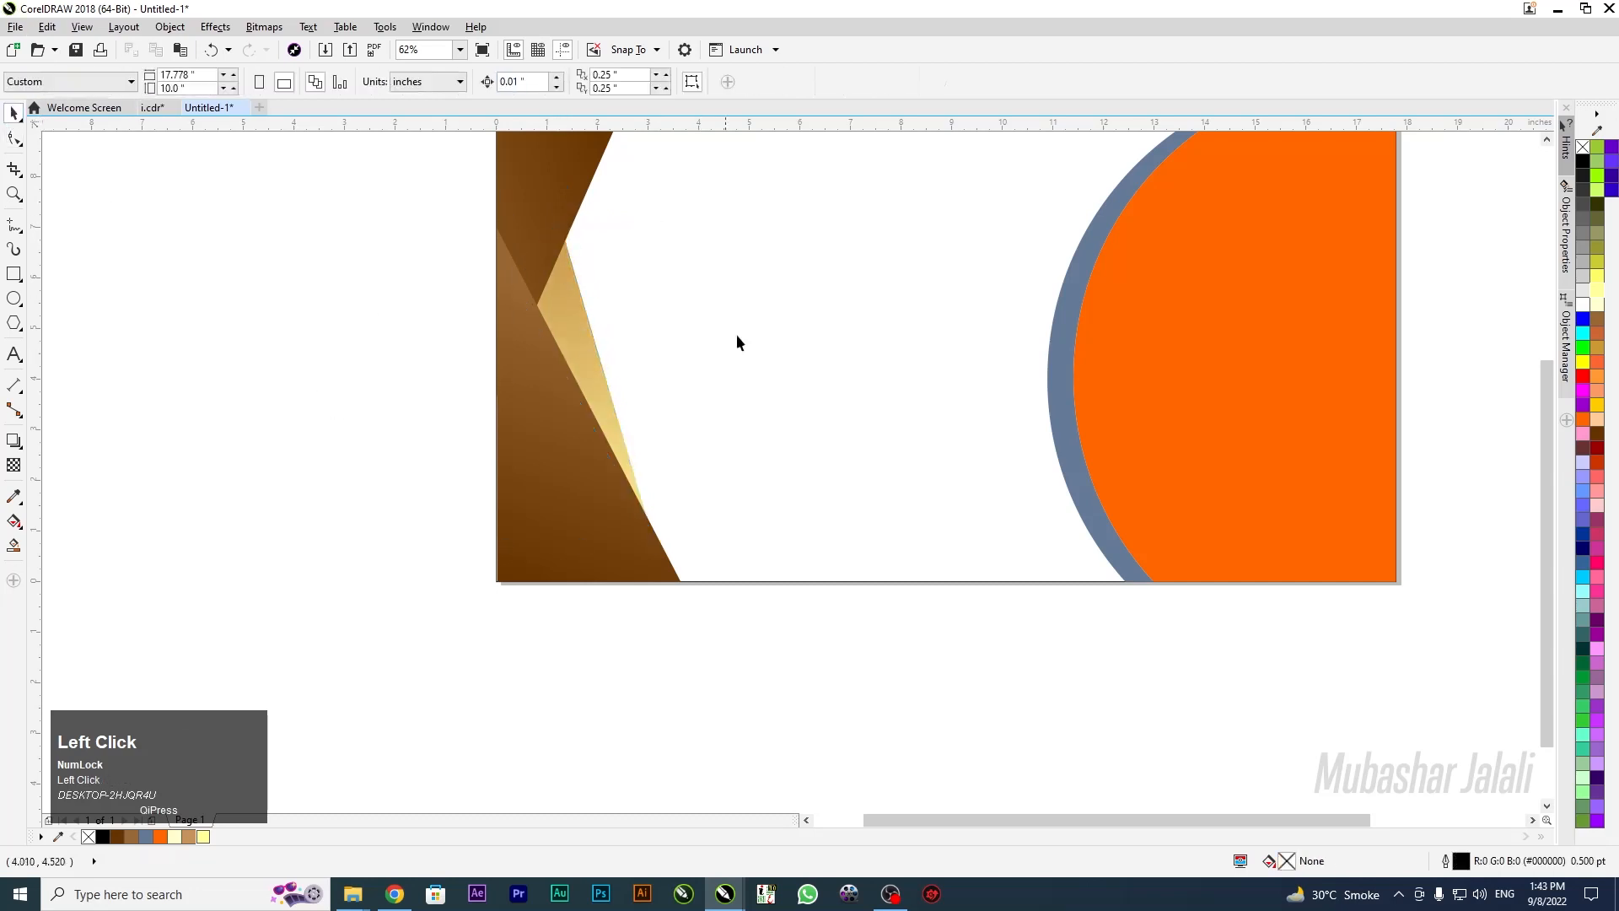
Set the orange semicircle's outline to 4.0 pt with rounded corners and caps
scroll(791, 336, "down", 4)
scroll(890, 325, "up", 8)
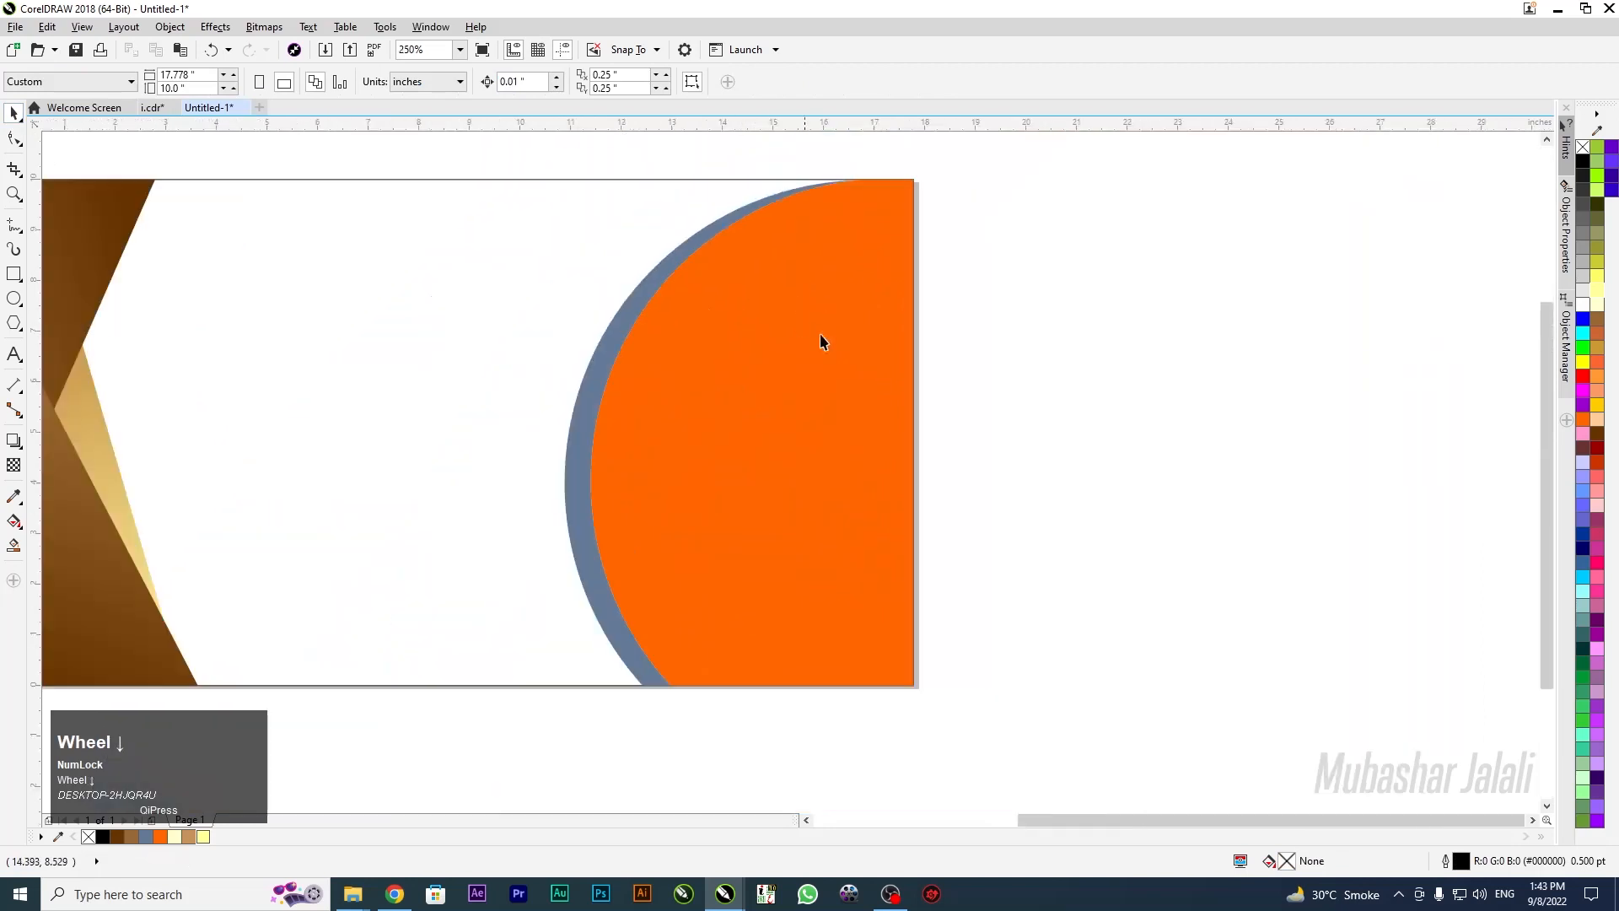
left_click(829, 338)
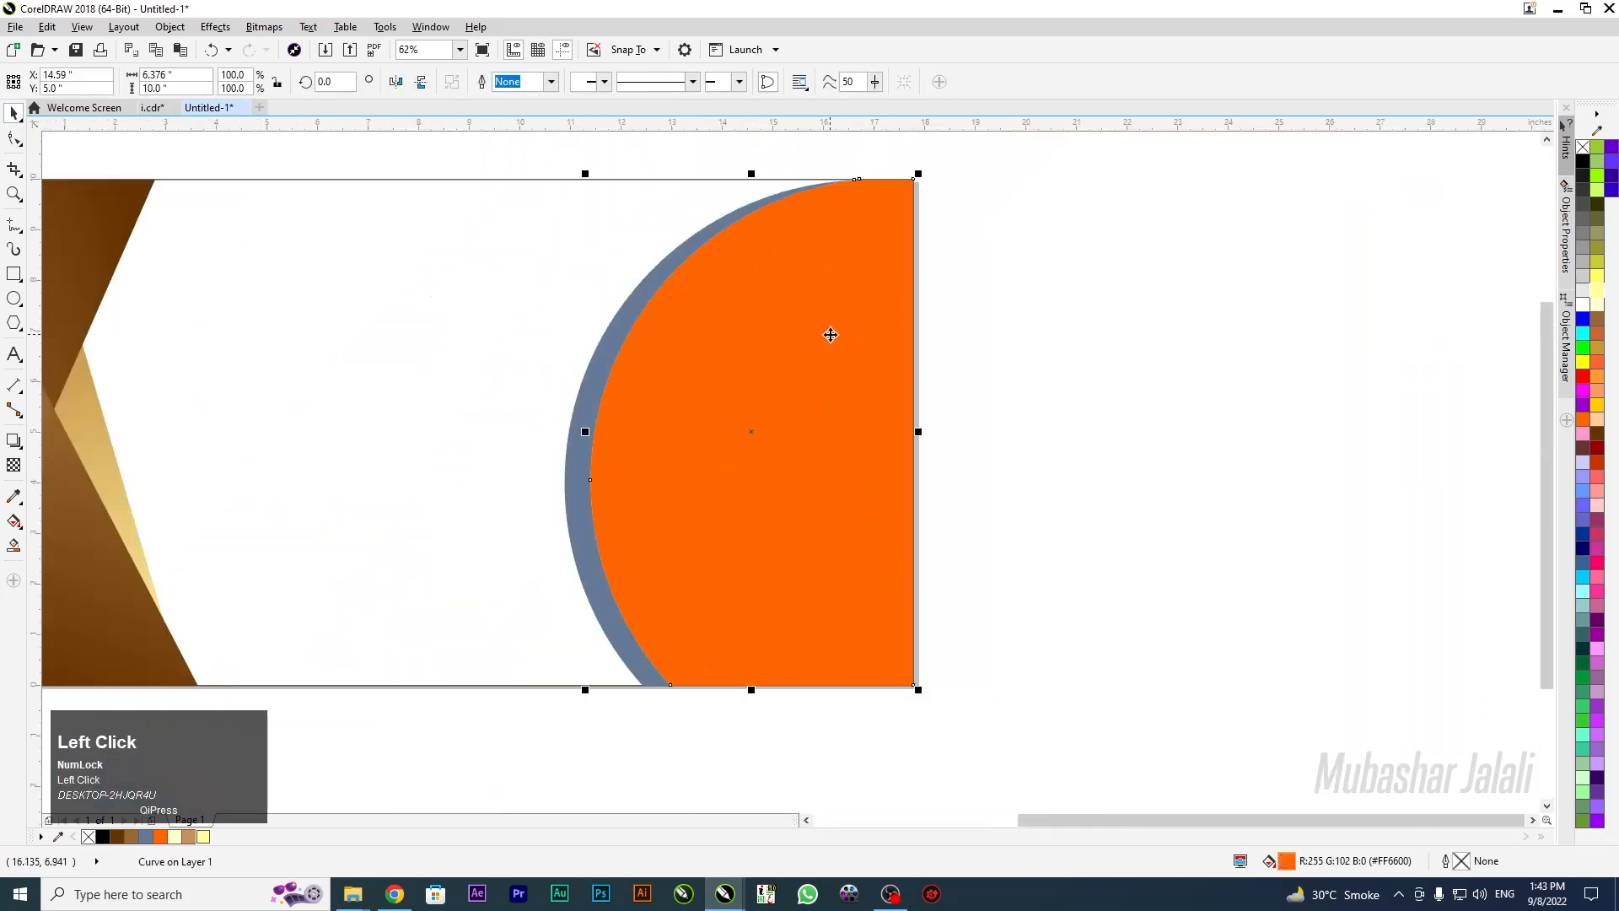
key("F12")
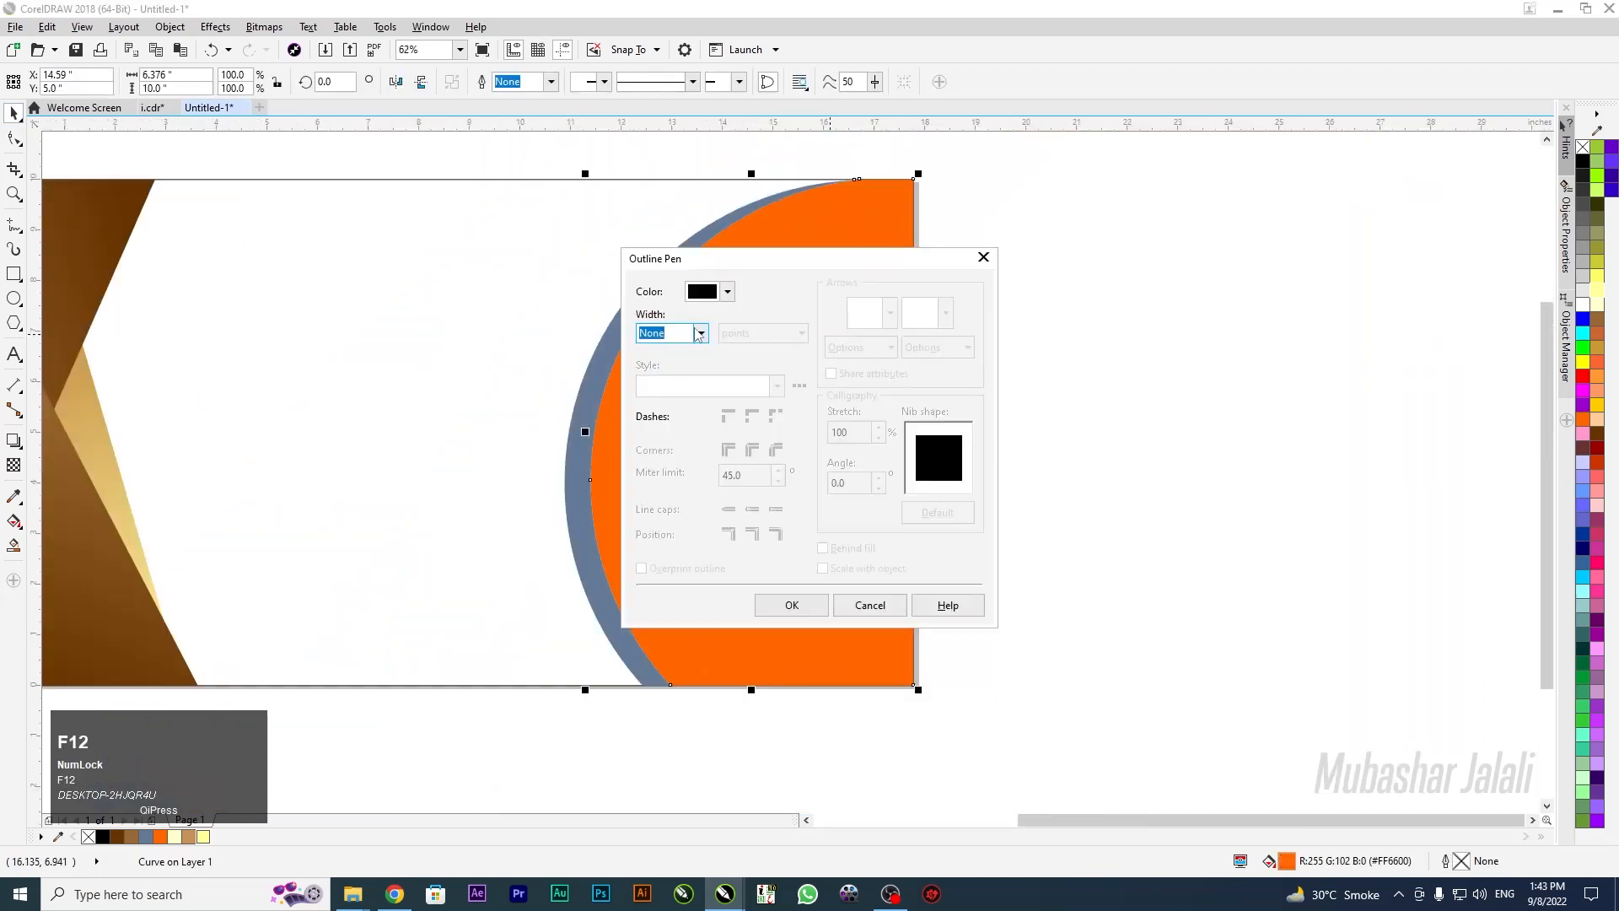
left_click(701, 333)
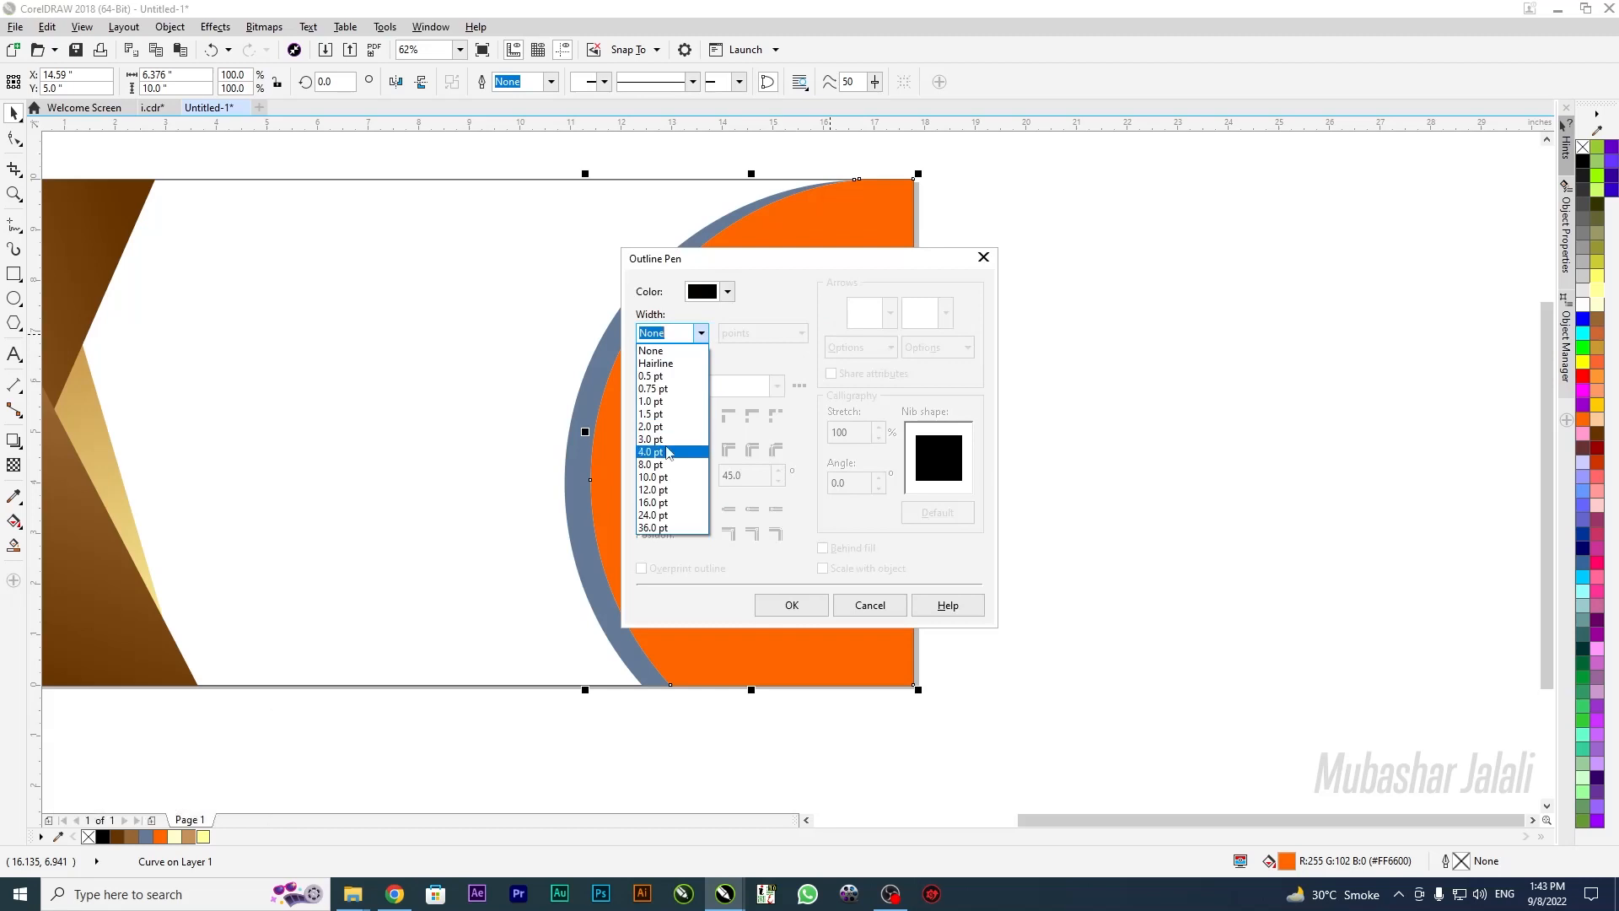
left_click(668, 453)
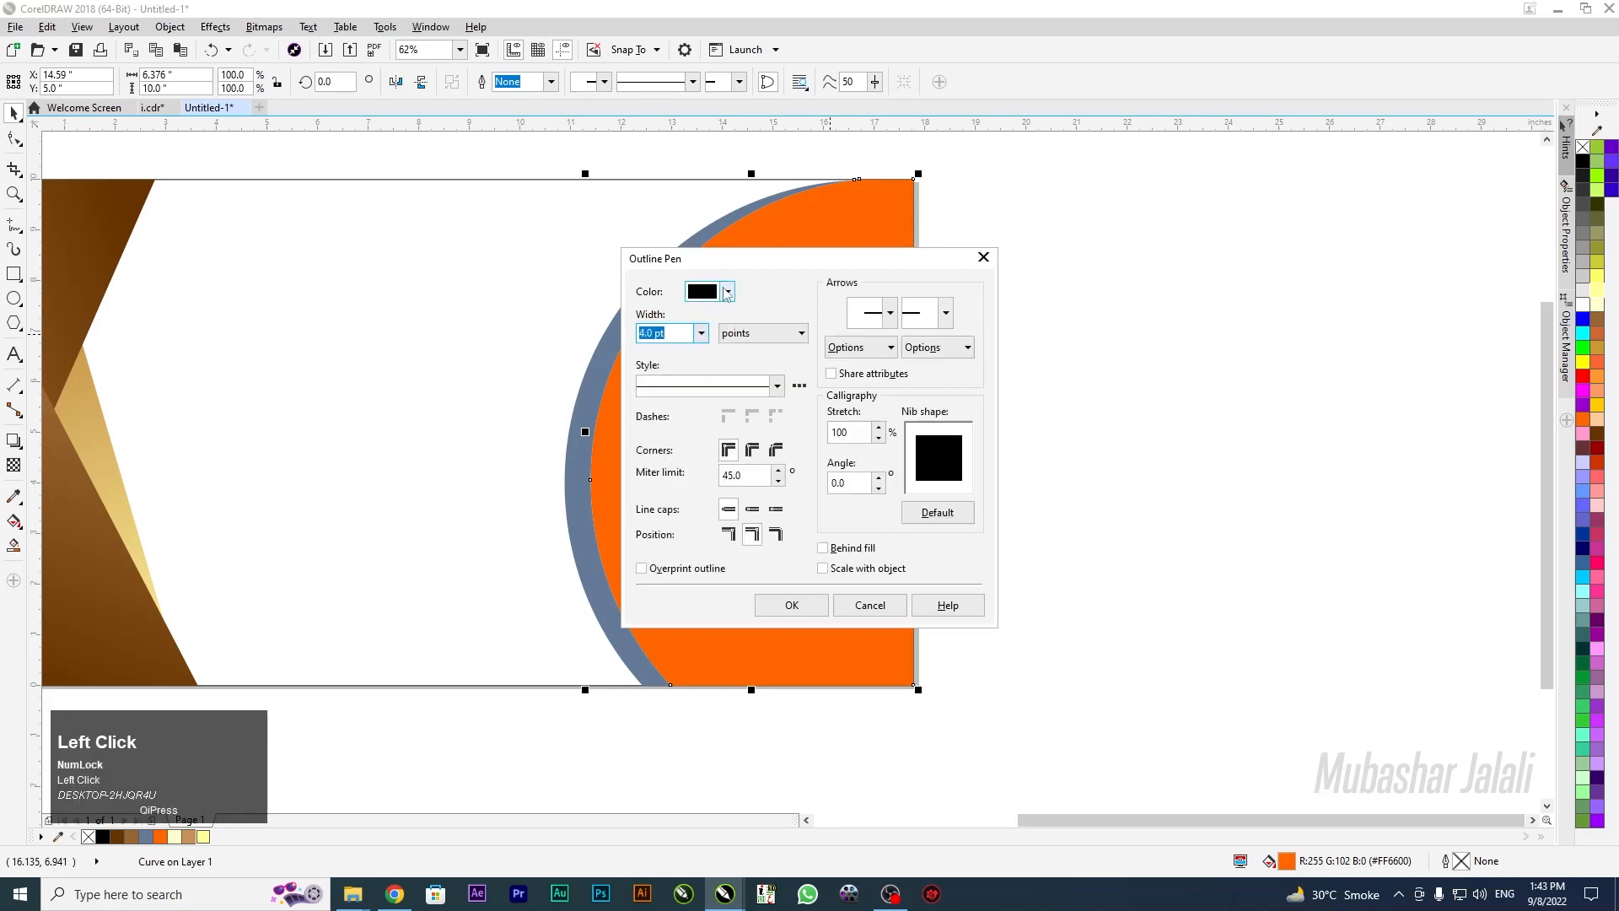
left_click_drag(716, 258, 893, 245)
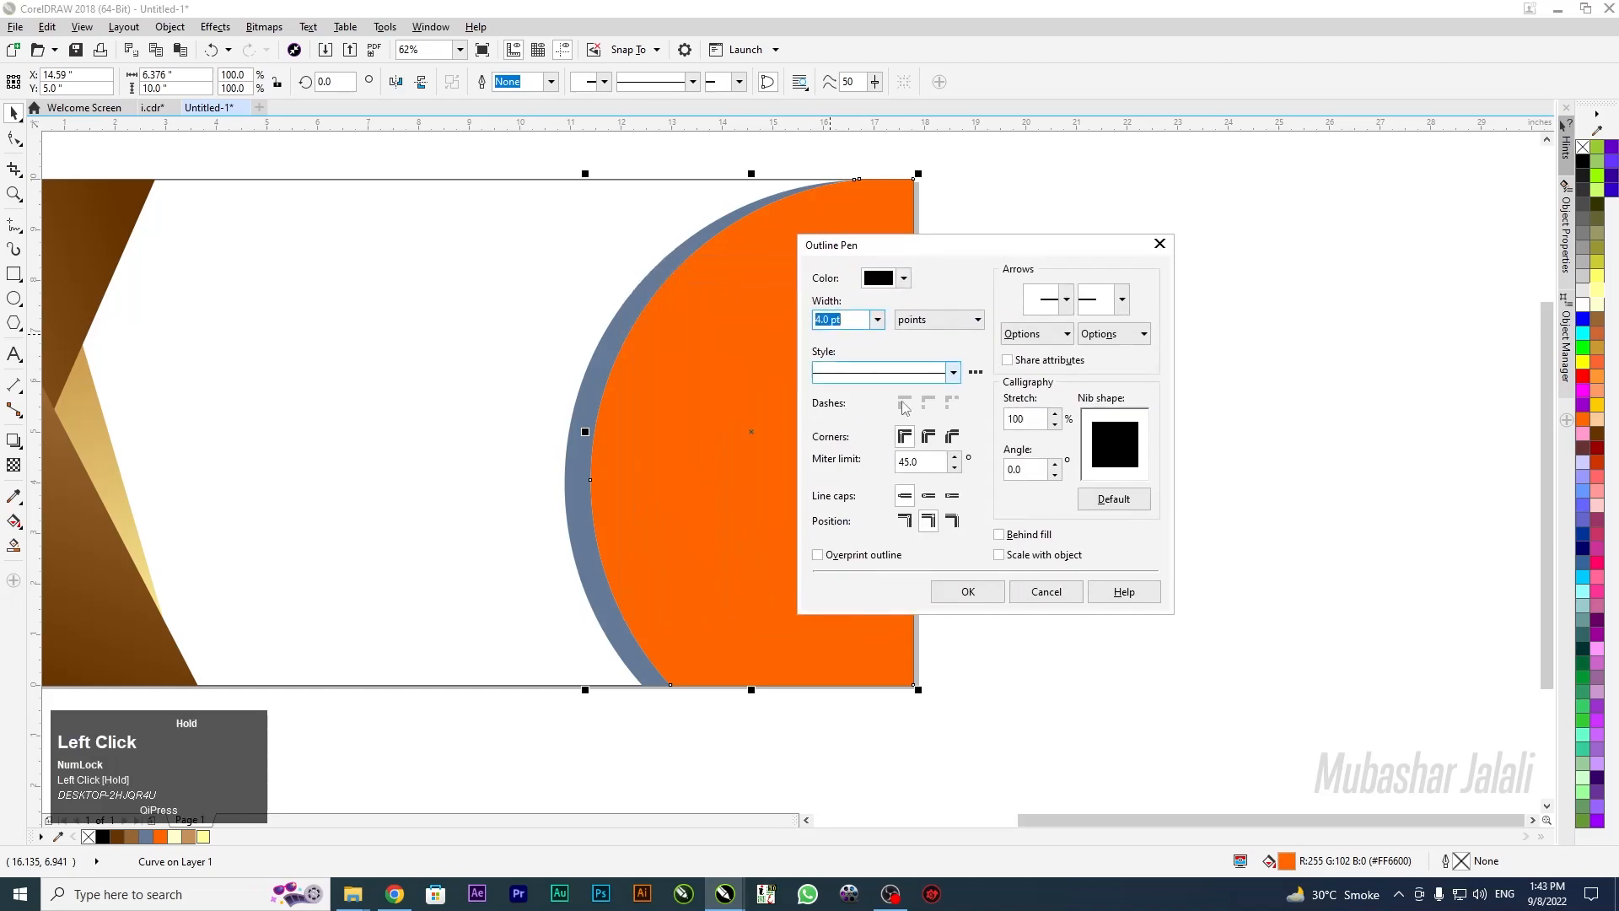
left_click(927, 436)
left_click(929, 498)
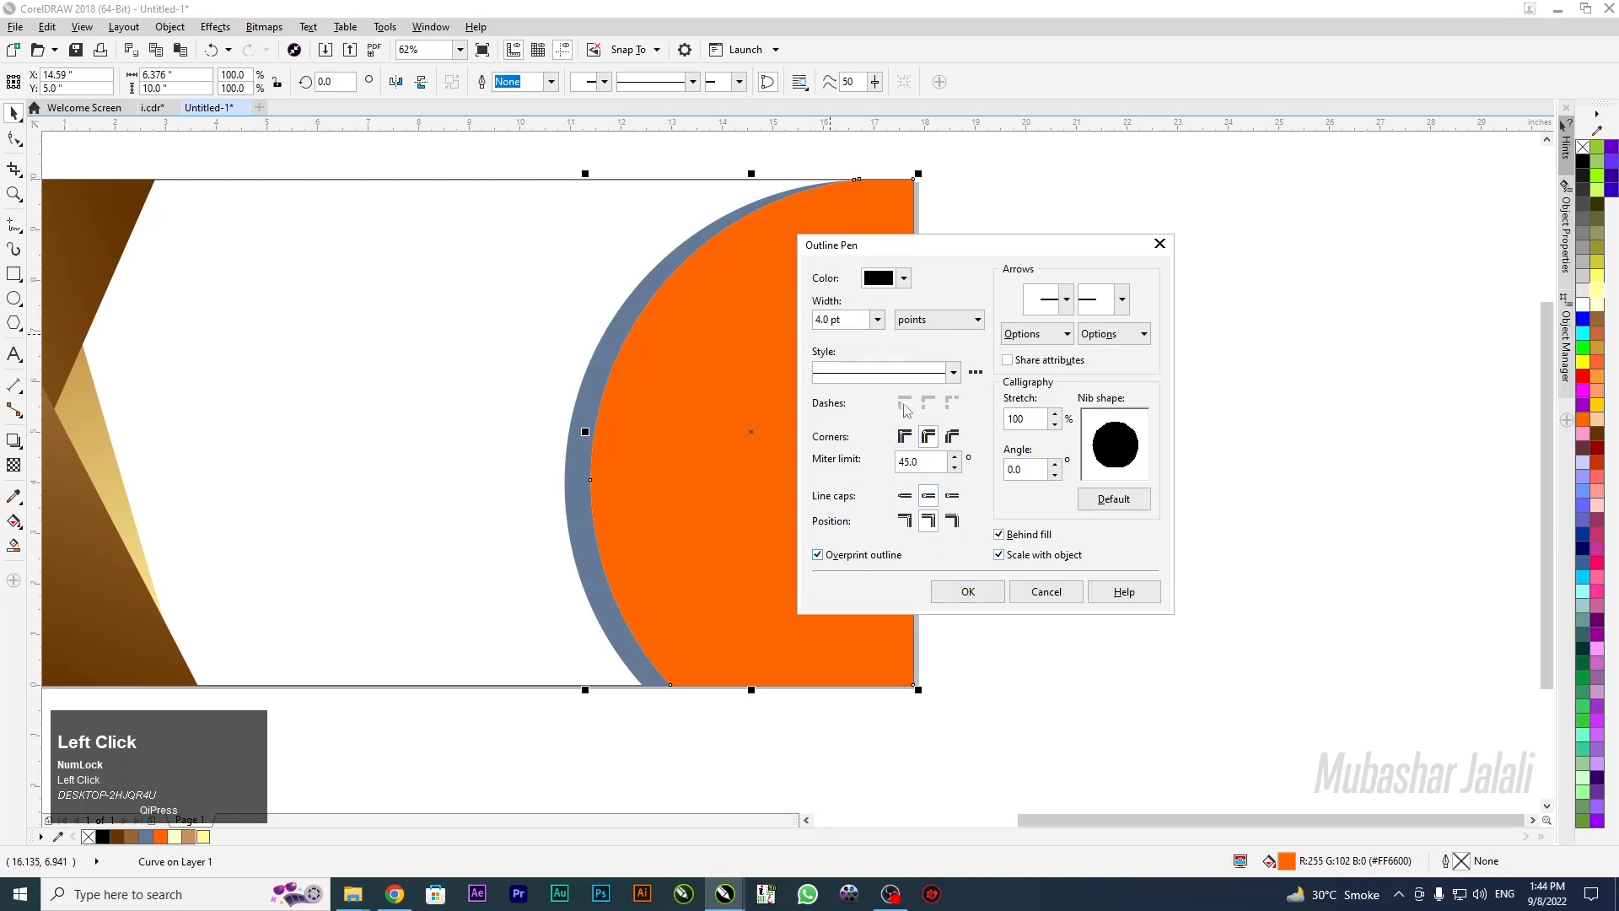
Sample the left wedge's dark brown (#683502) as the outline colour and apply it
left_click(904, 279)
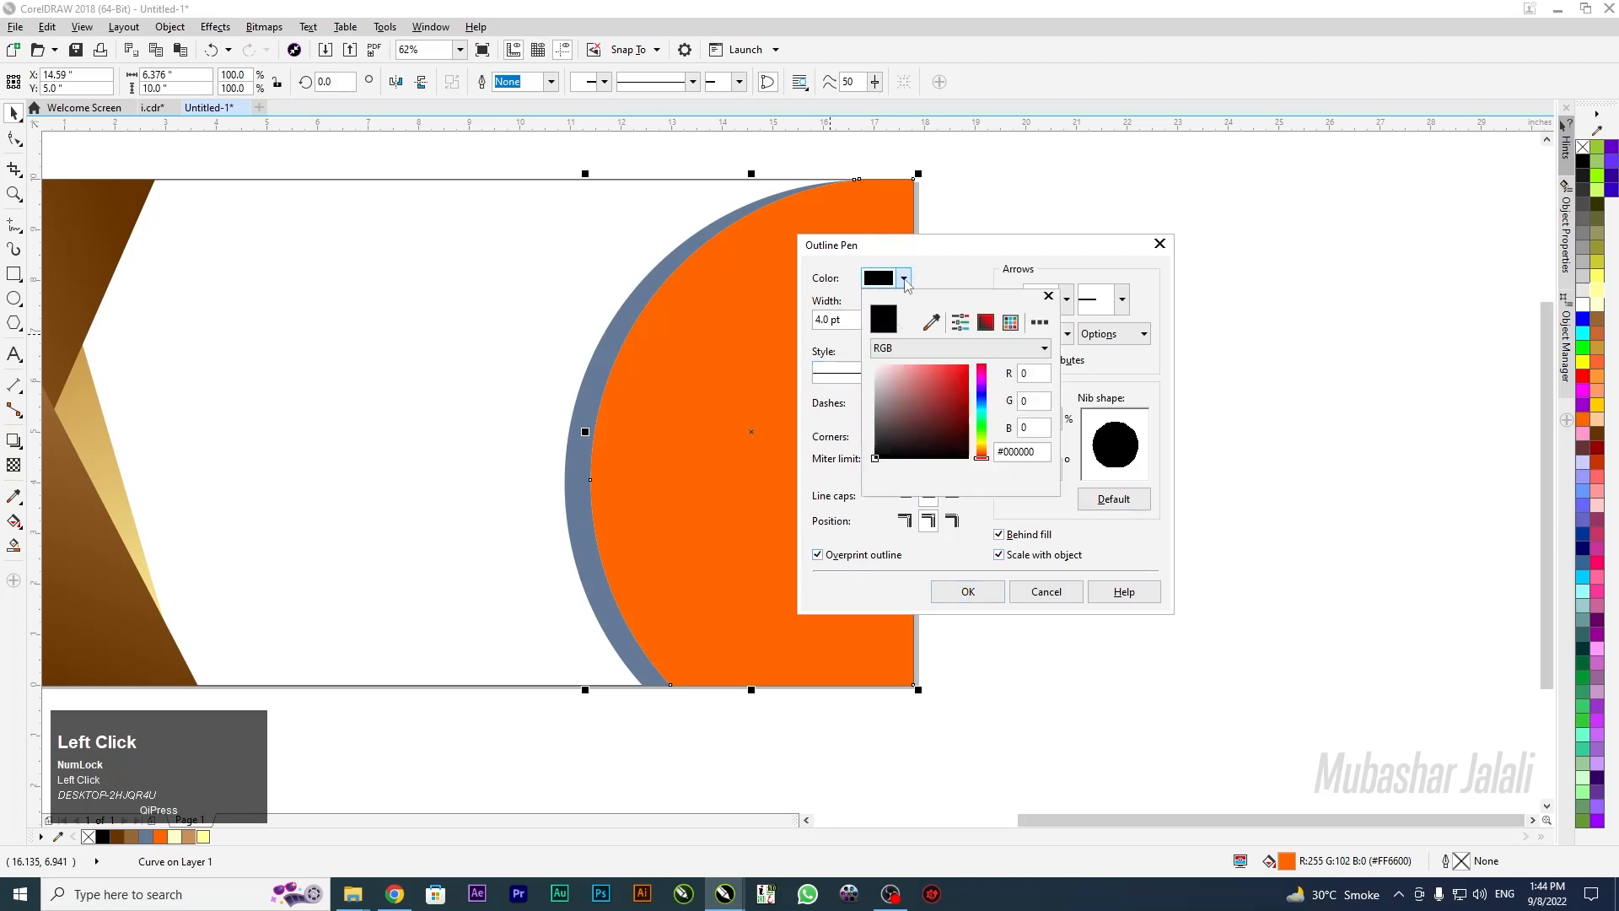
left_click(933, 323)
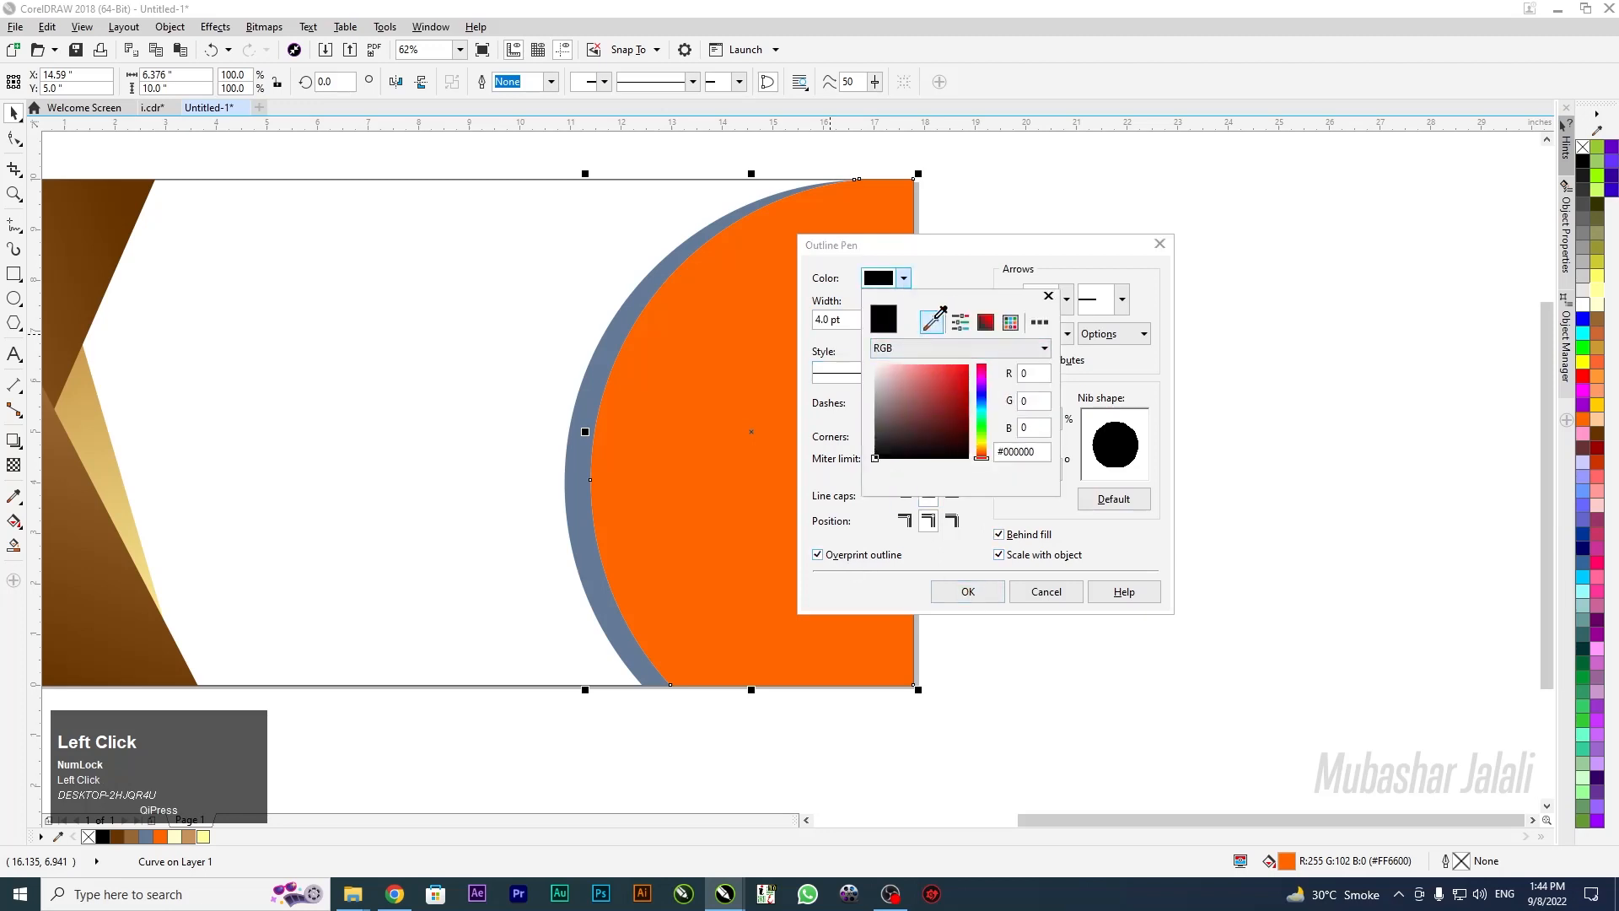
left_click(110, 204)
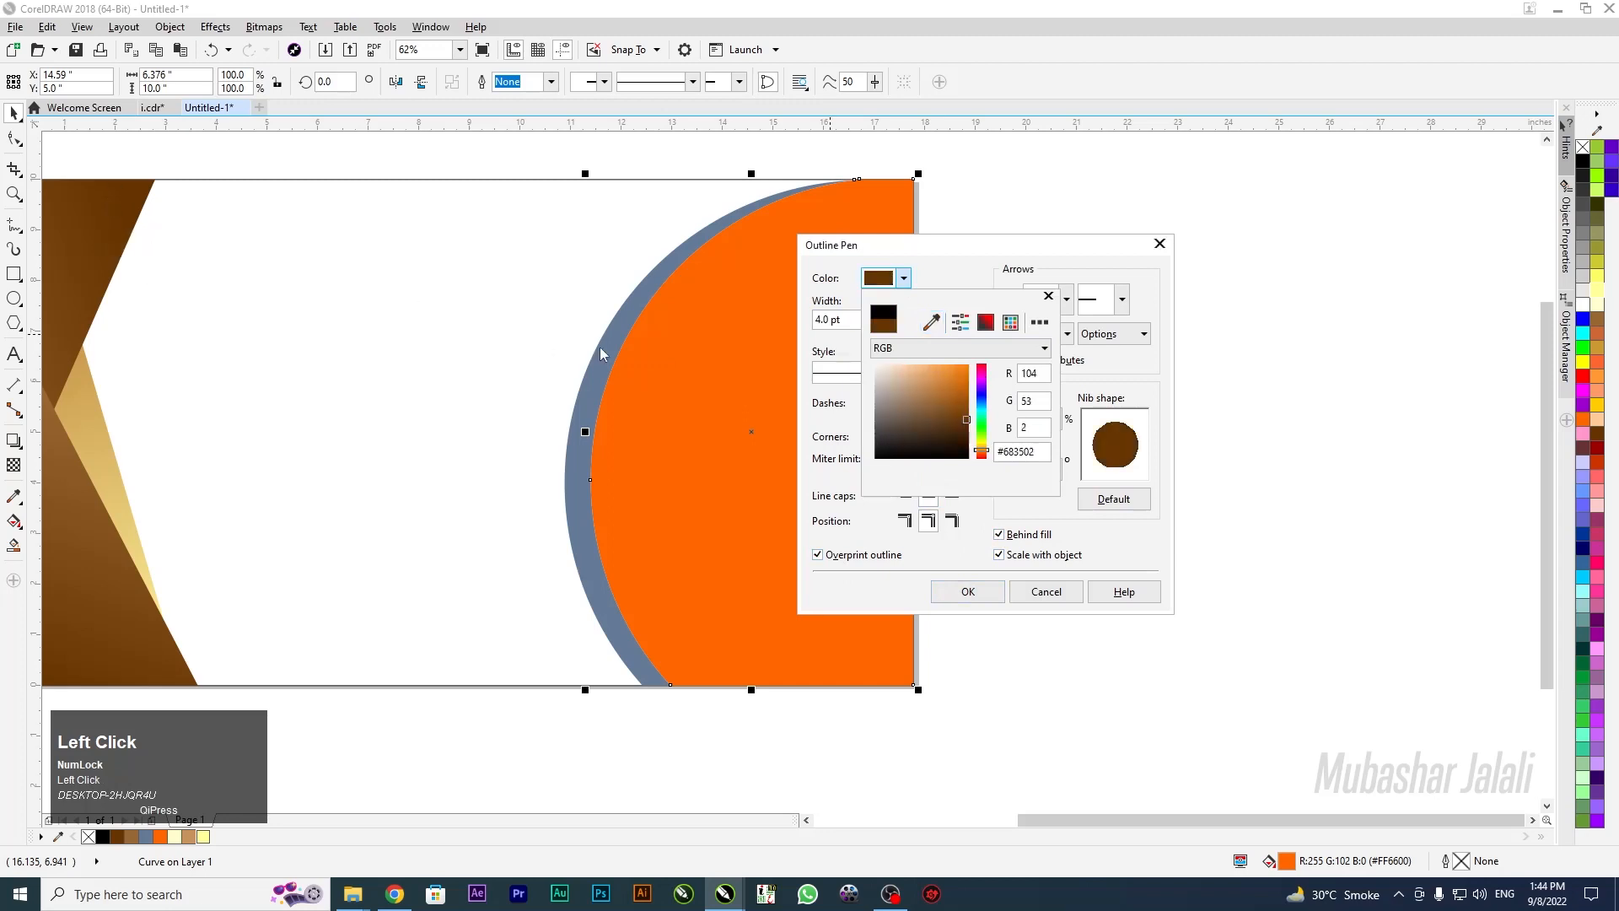
left_click(970, 597)
left_click(974, 592)
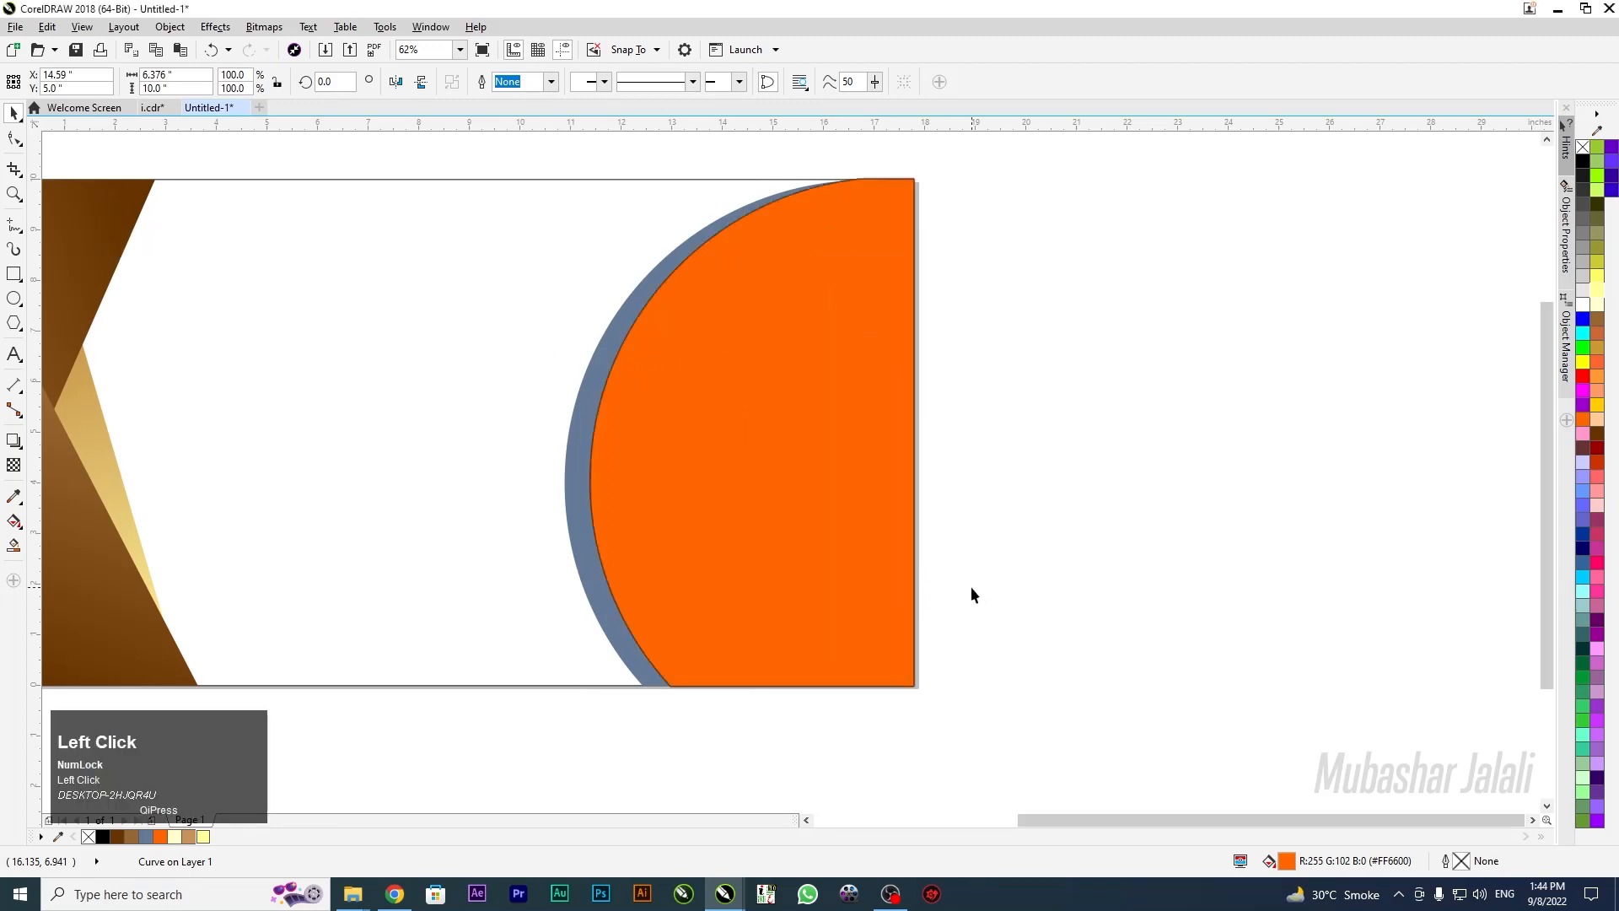
scroll(634, 314, "up", 4)
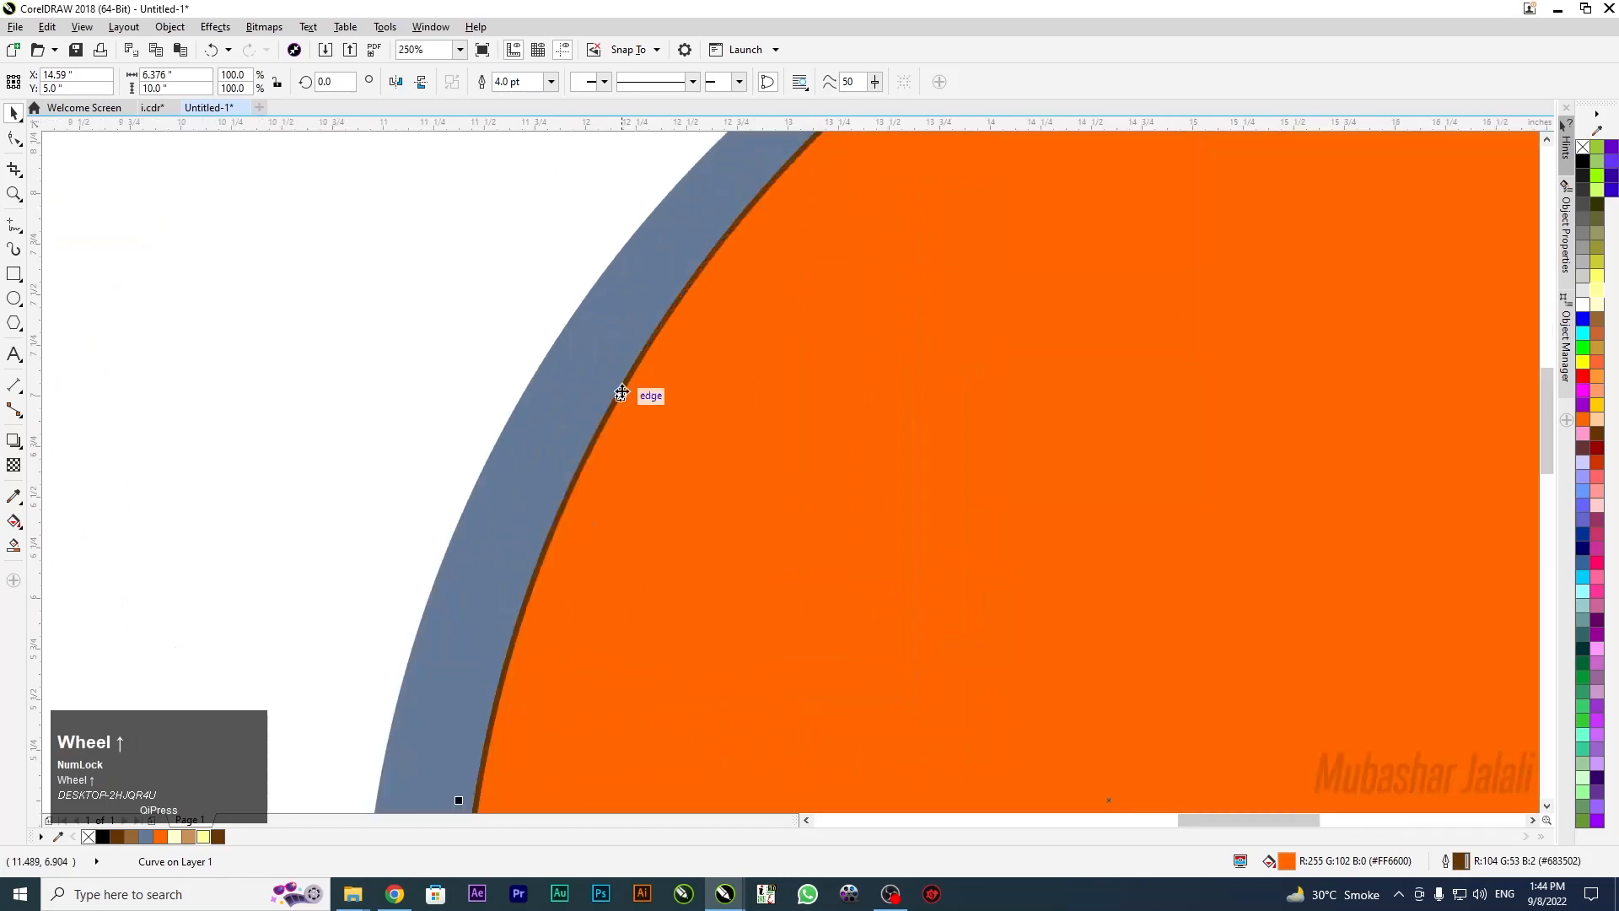
Widen the semicircle's brown outline to 16.0 pt
key("F12")
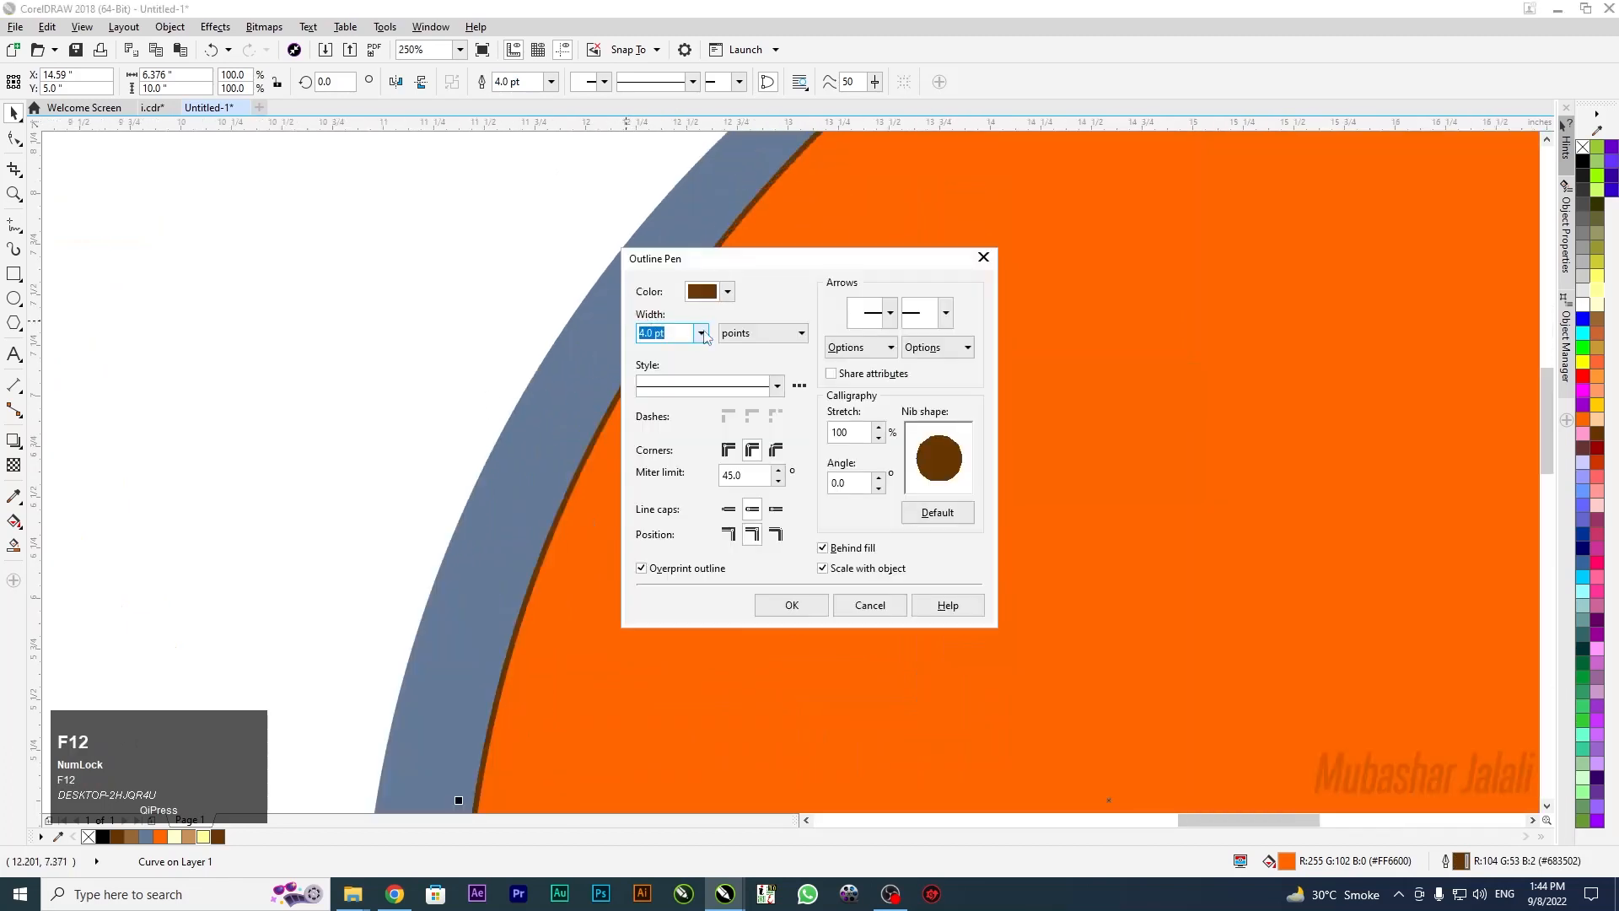
left_click(701, 333)
left_click(662, 504)
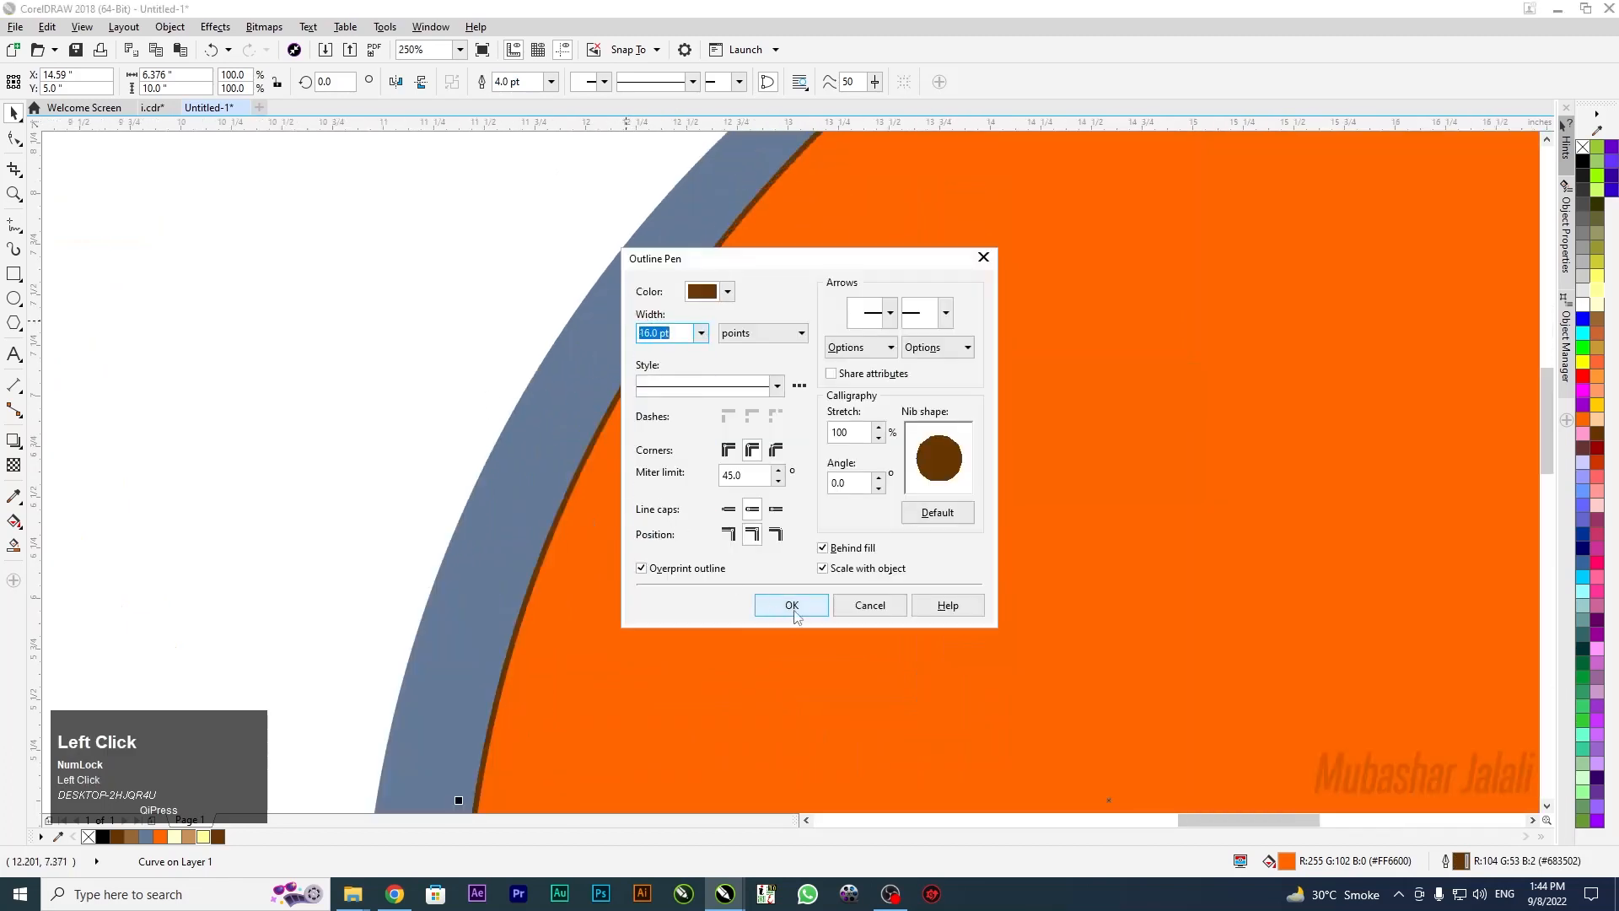
left_click(793, 606)
scroll(734, 398, "down", 3)
scroll(746, 437, "up", 1)
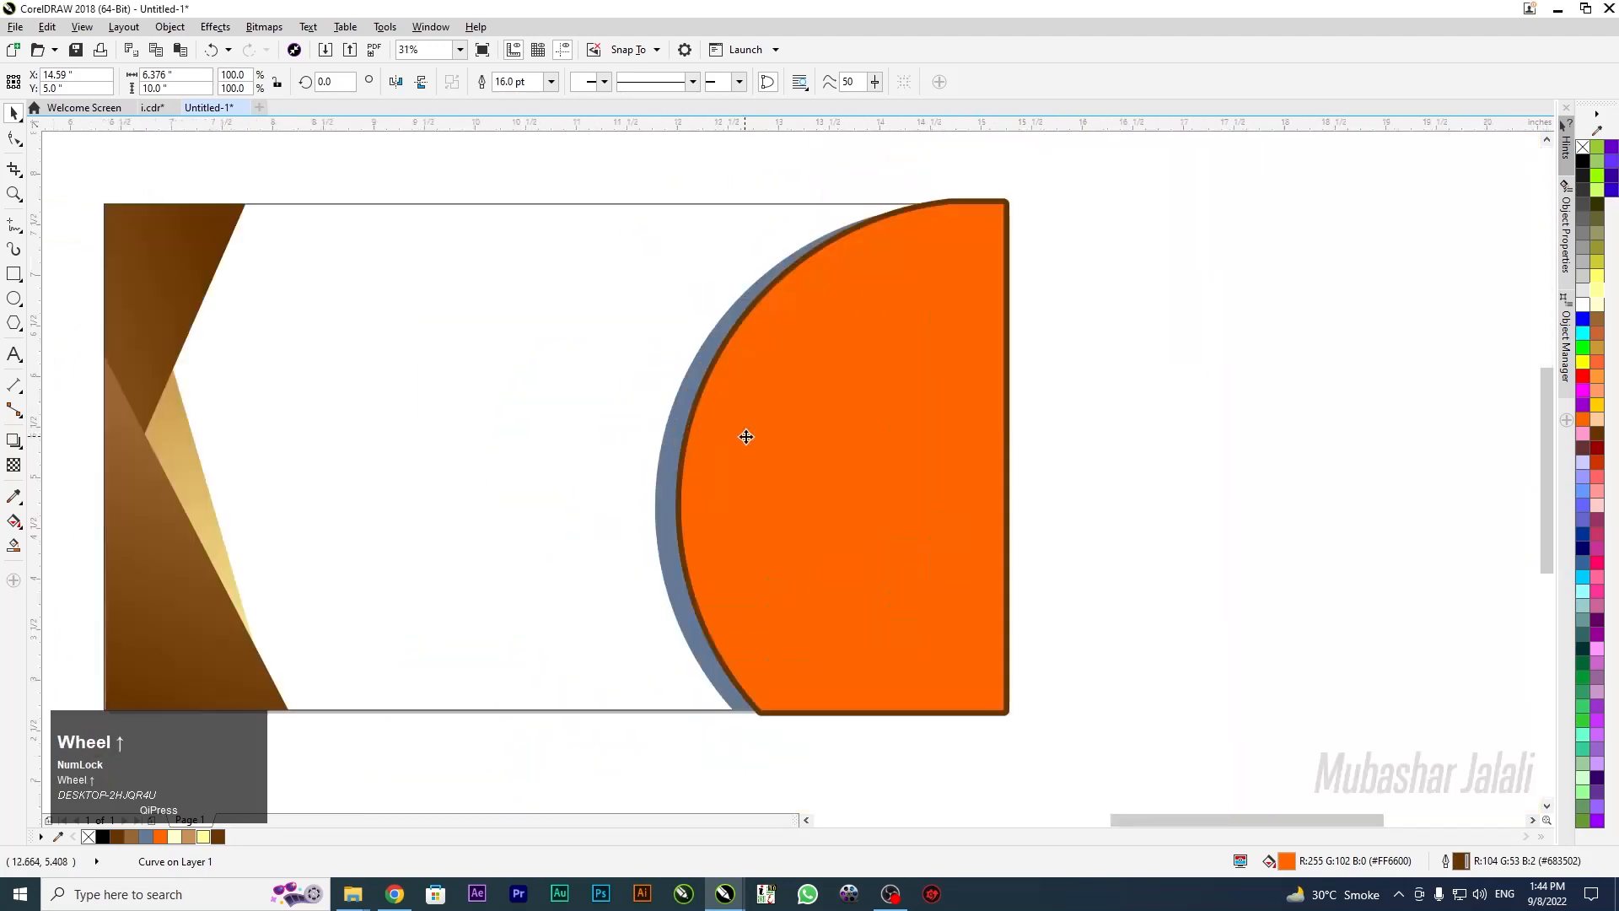
scroll(747, 437, "up", 5)
Increase the outline width further to 24.0 pt
key("F12")
left_click(701, 333)
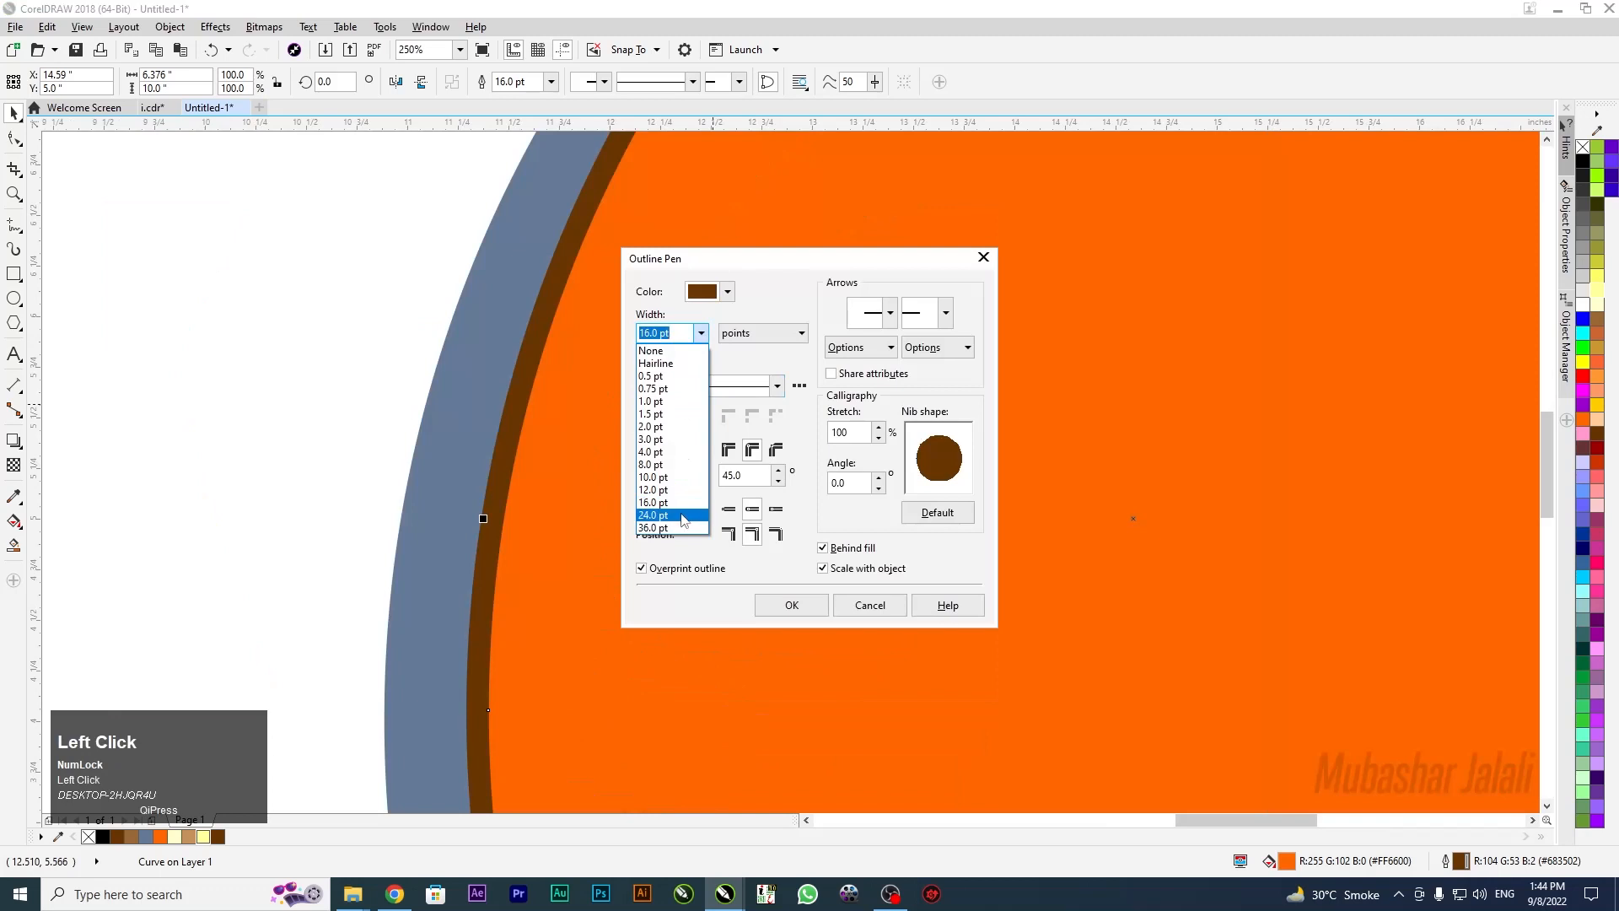
left_click(684, 516)
scroll(647, 463, "down", 5)
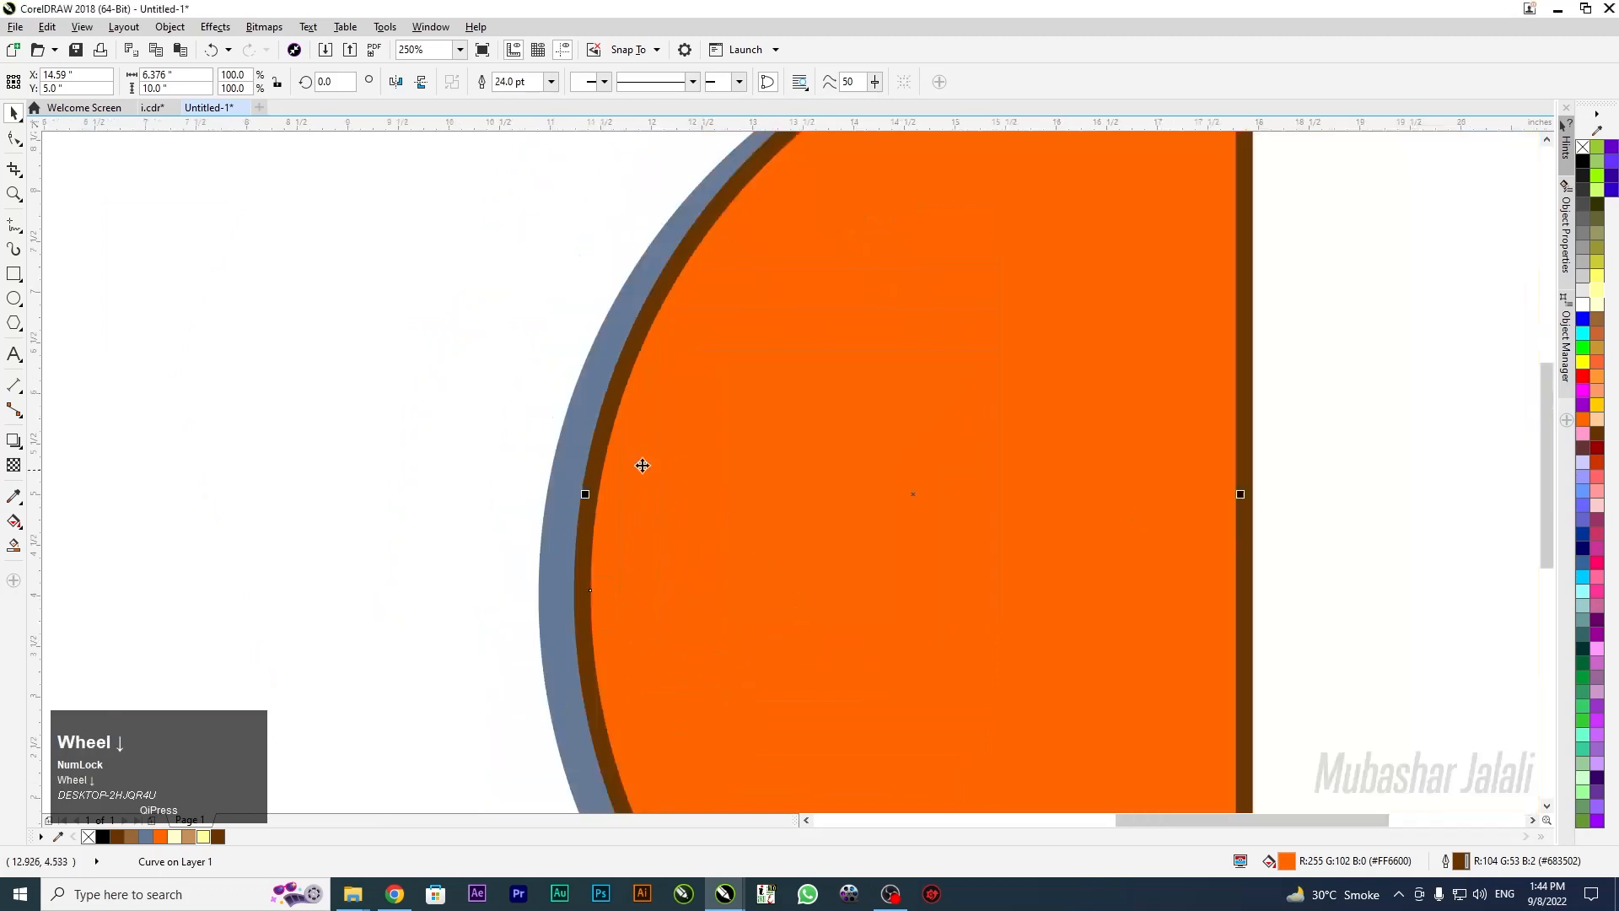
left_click(556, 607)
scroll(613, 477, "up", 1)
scroll(613, 476, "up", 2)
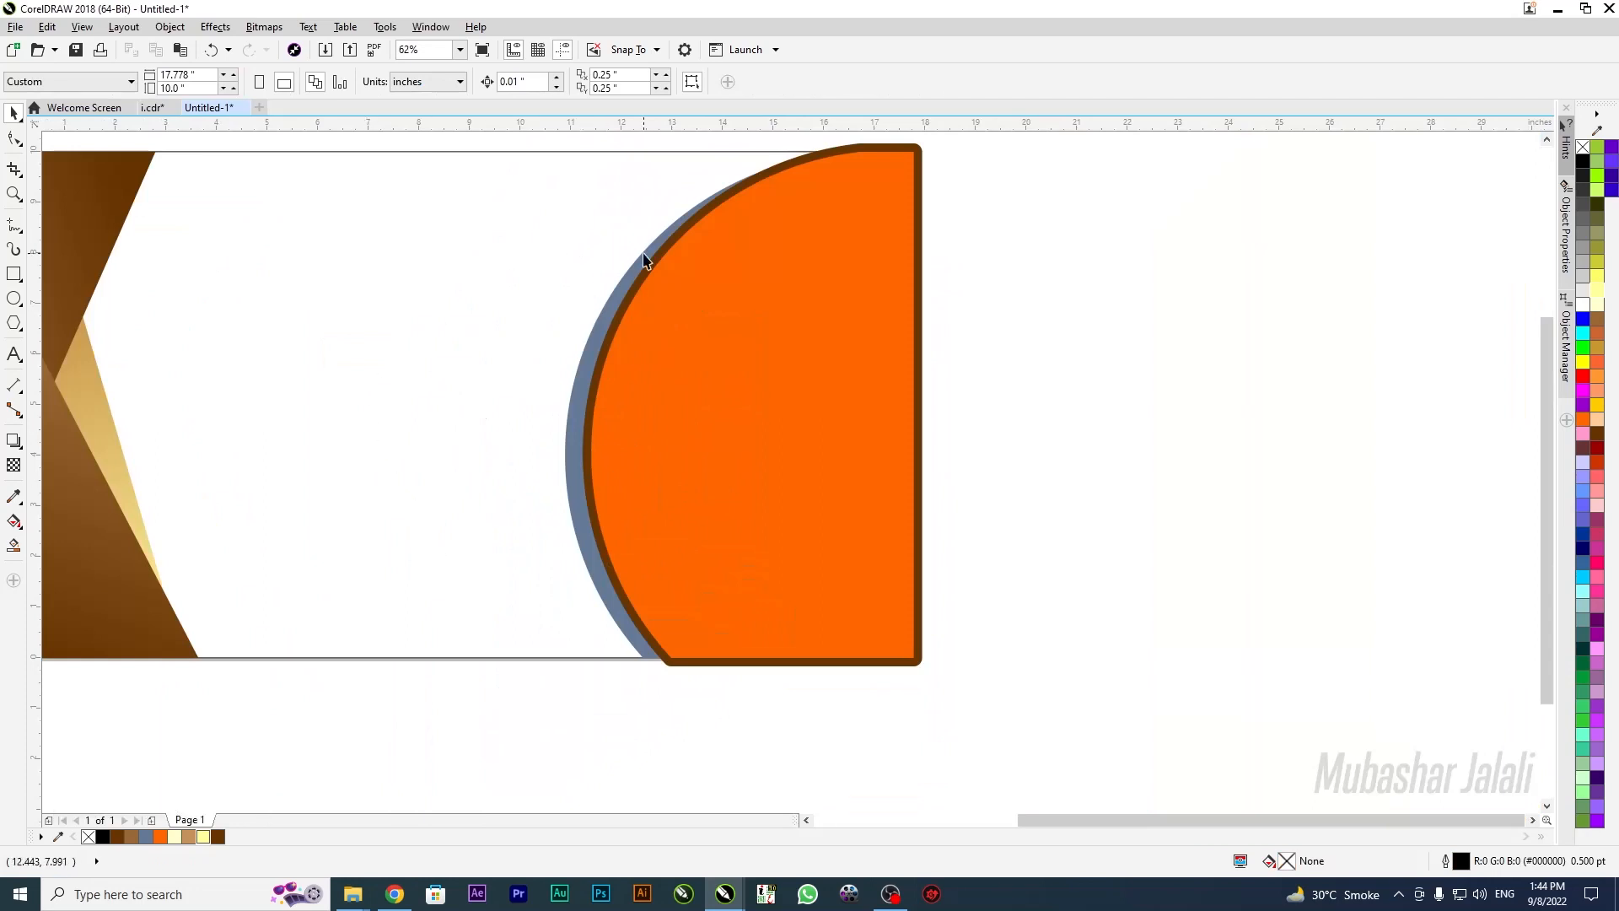
left_click(492, 696)
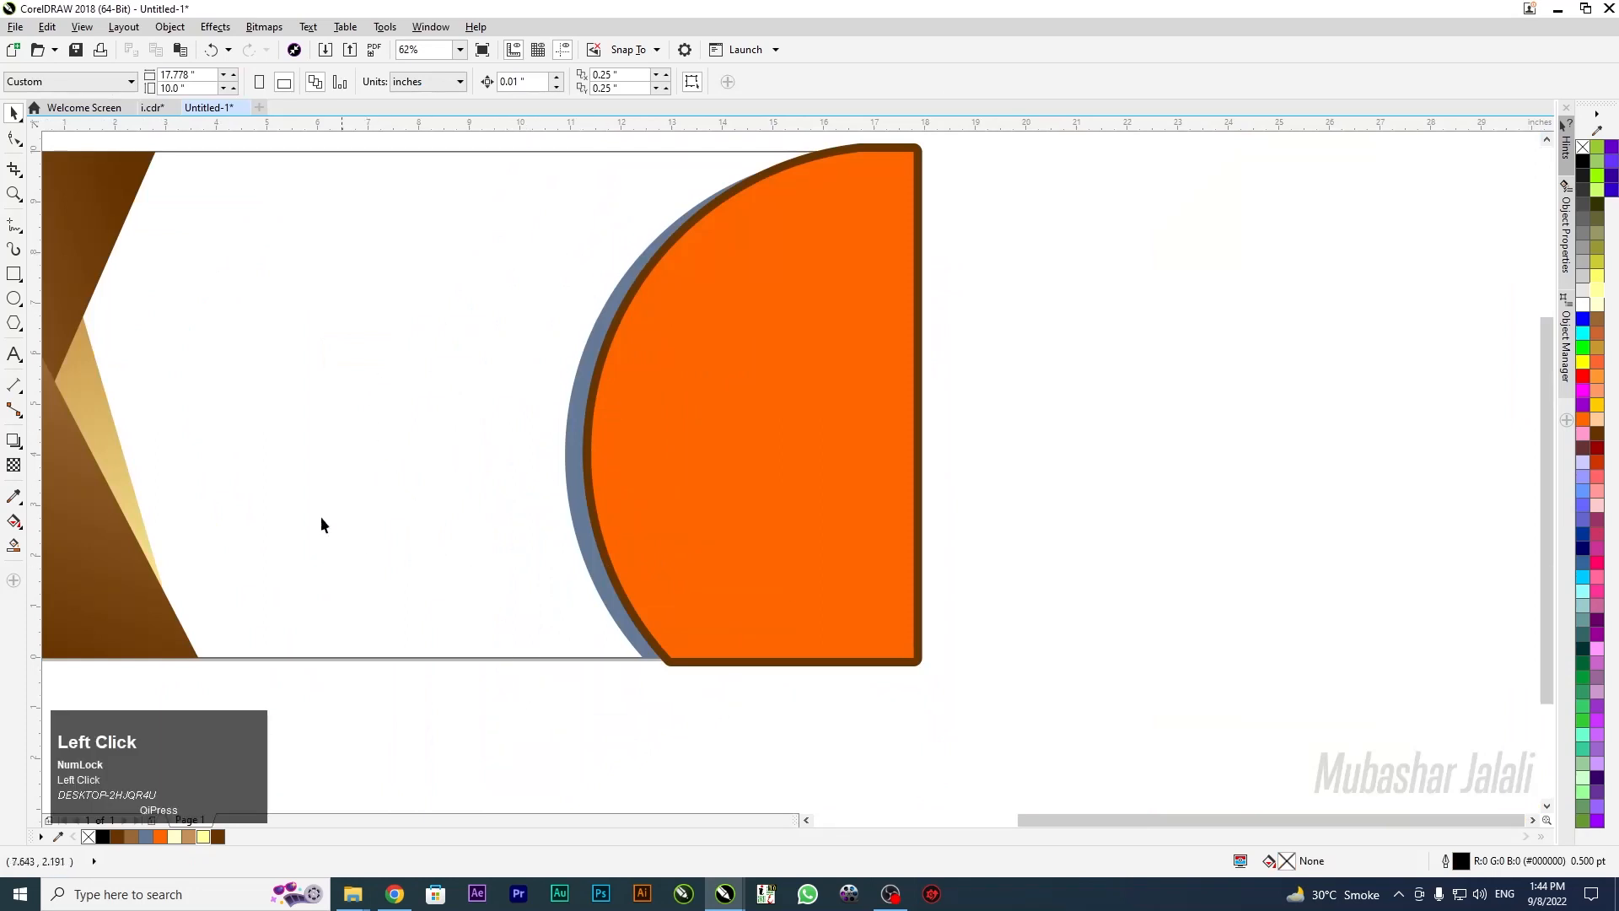
Copy the thin triangle's tan-to-cream gradient onto the blue-grey crescent behind the semicircle
left_click(91, 411)
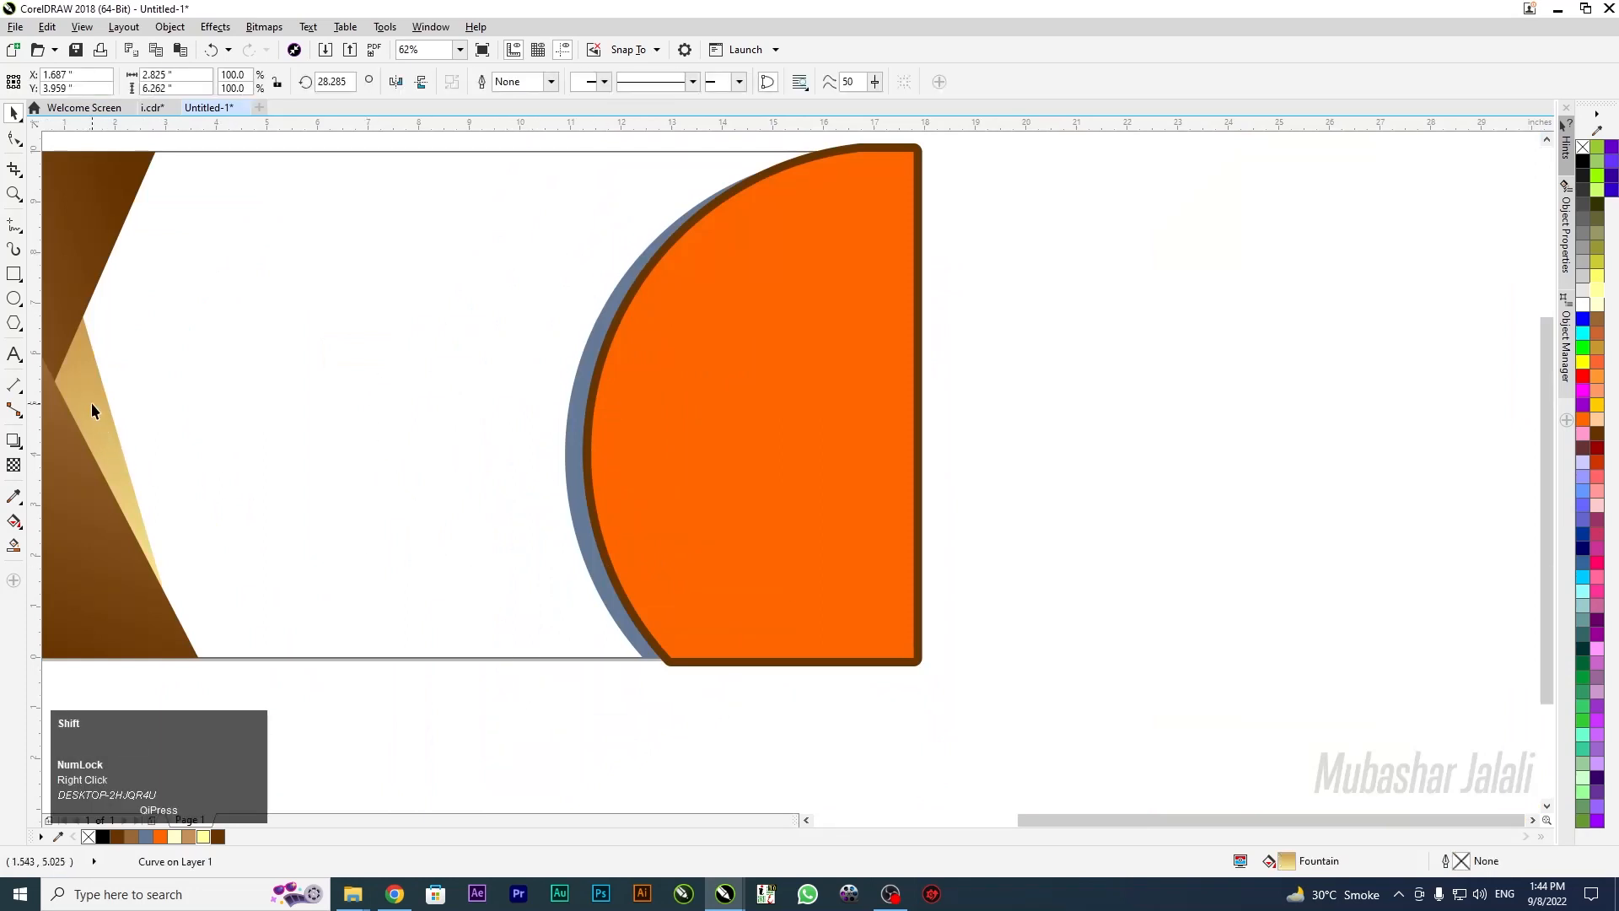
left_click_drag(97, 407, 575, 397)
scroll(844, 263, "up", 4)
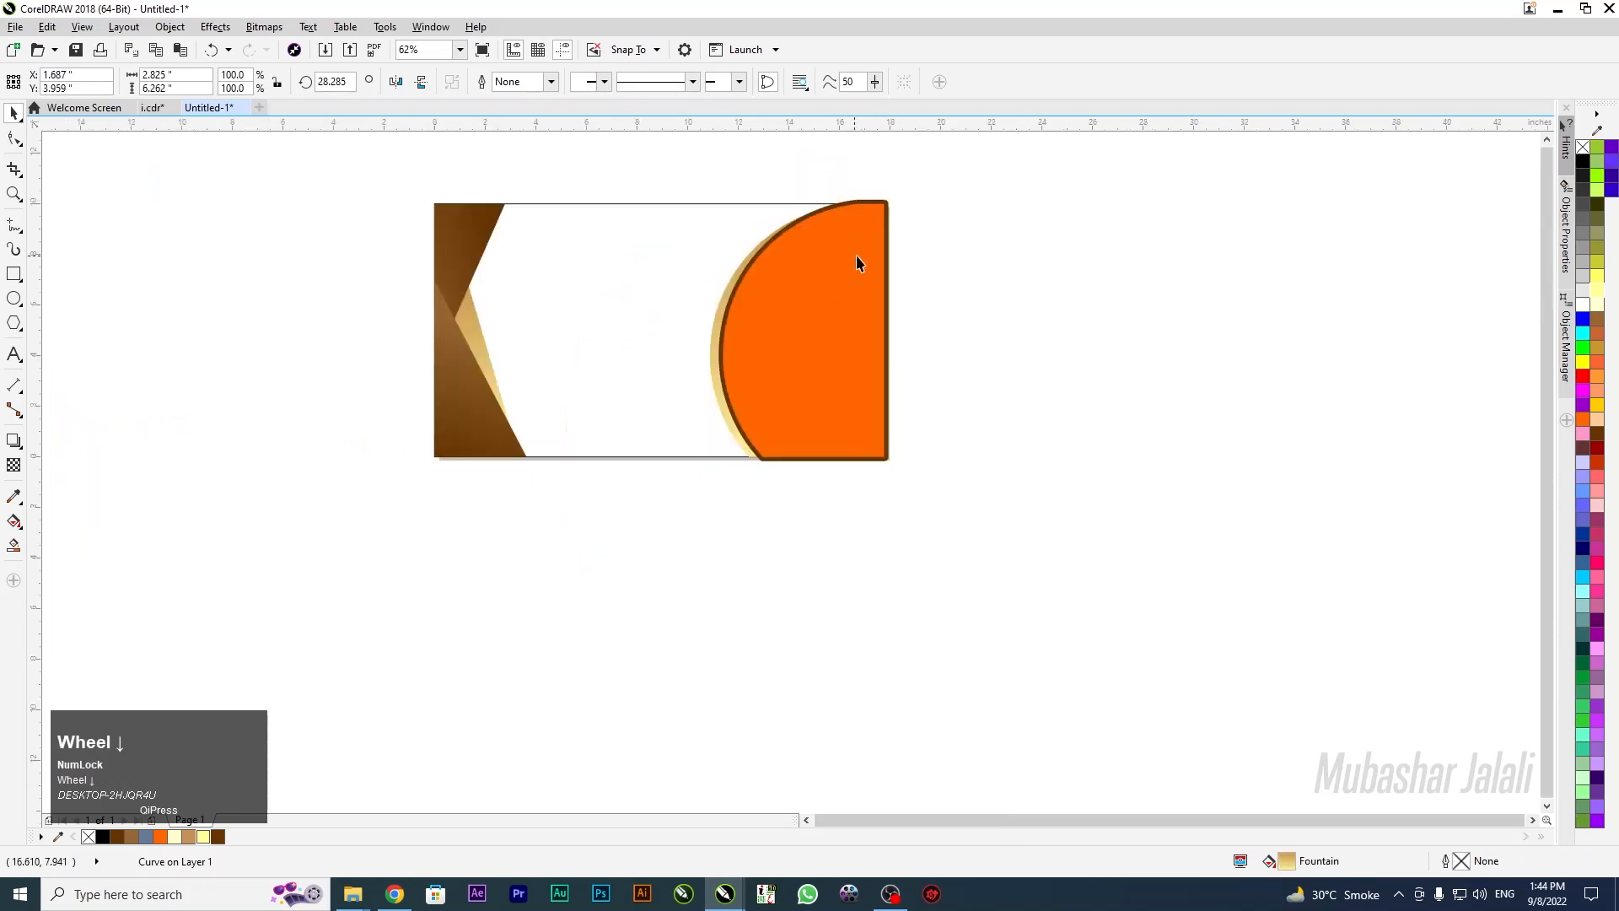
scroll(809, 264, "up", 4)
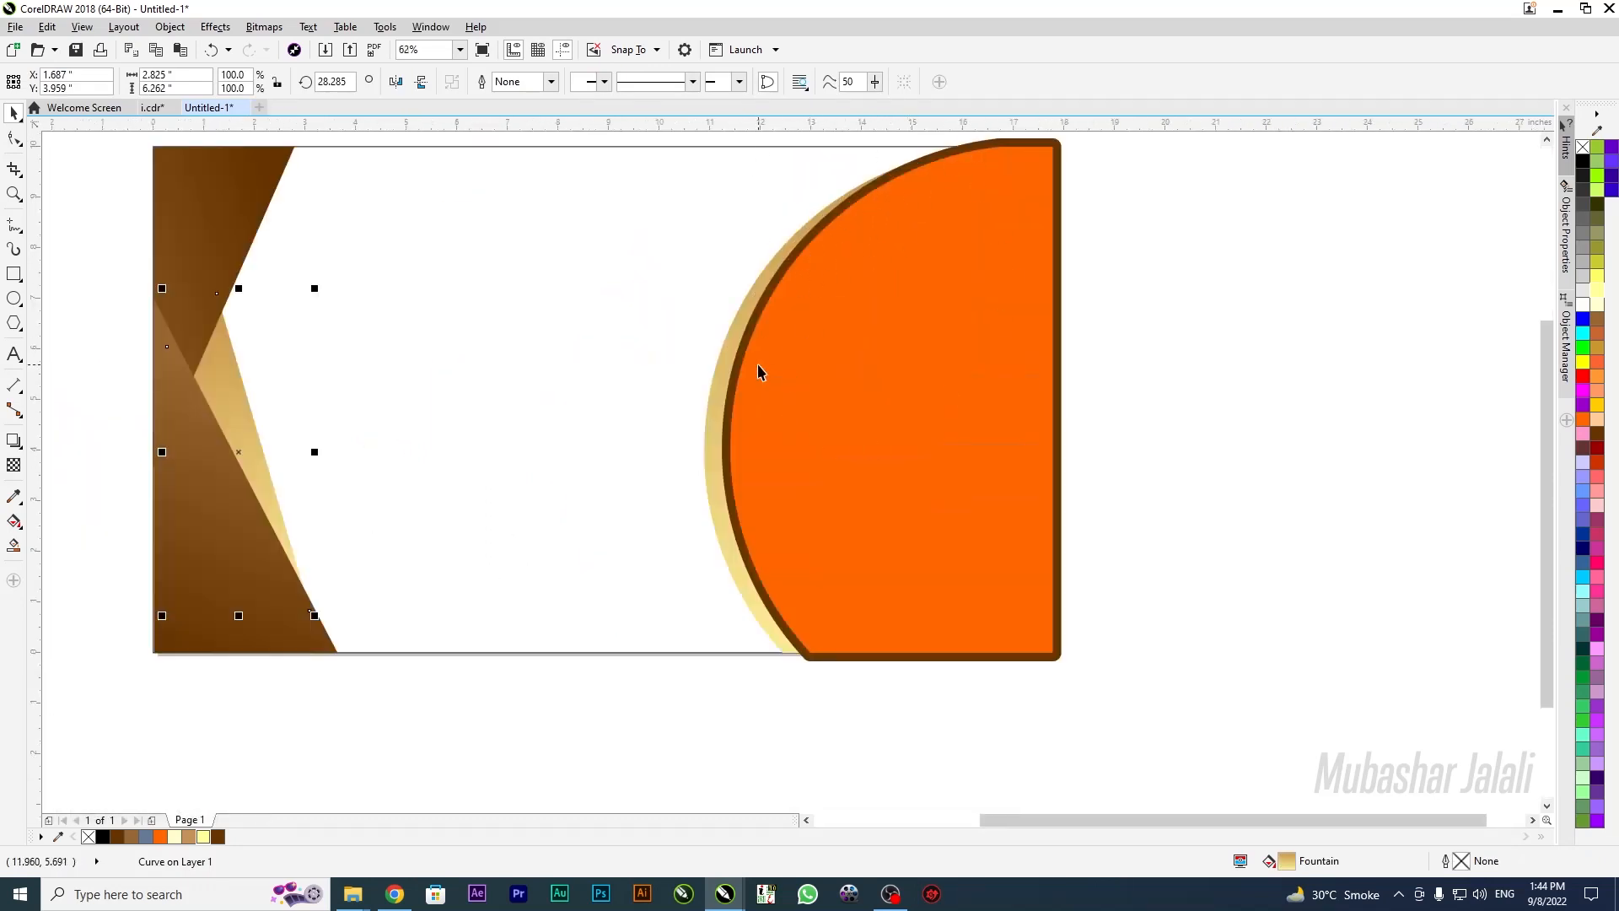
left_click(788, 318)
Narrow the semicircle's brown outline from 24.0 pt to 12.0 pt
key("F12")
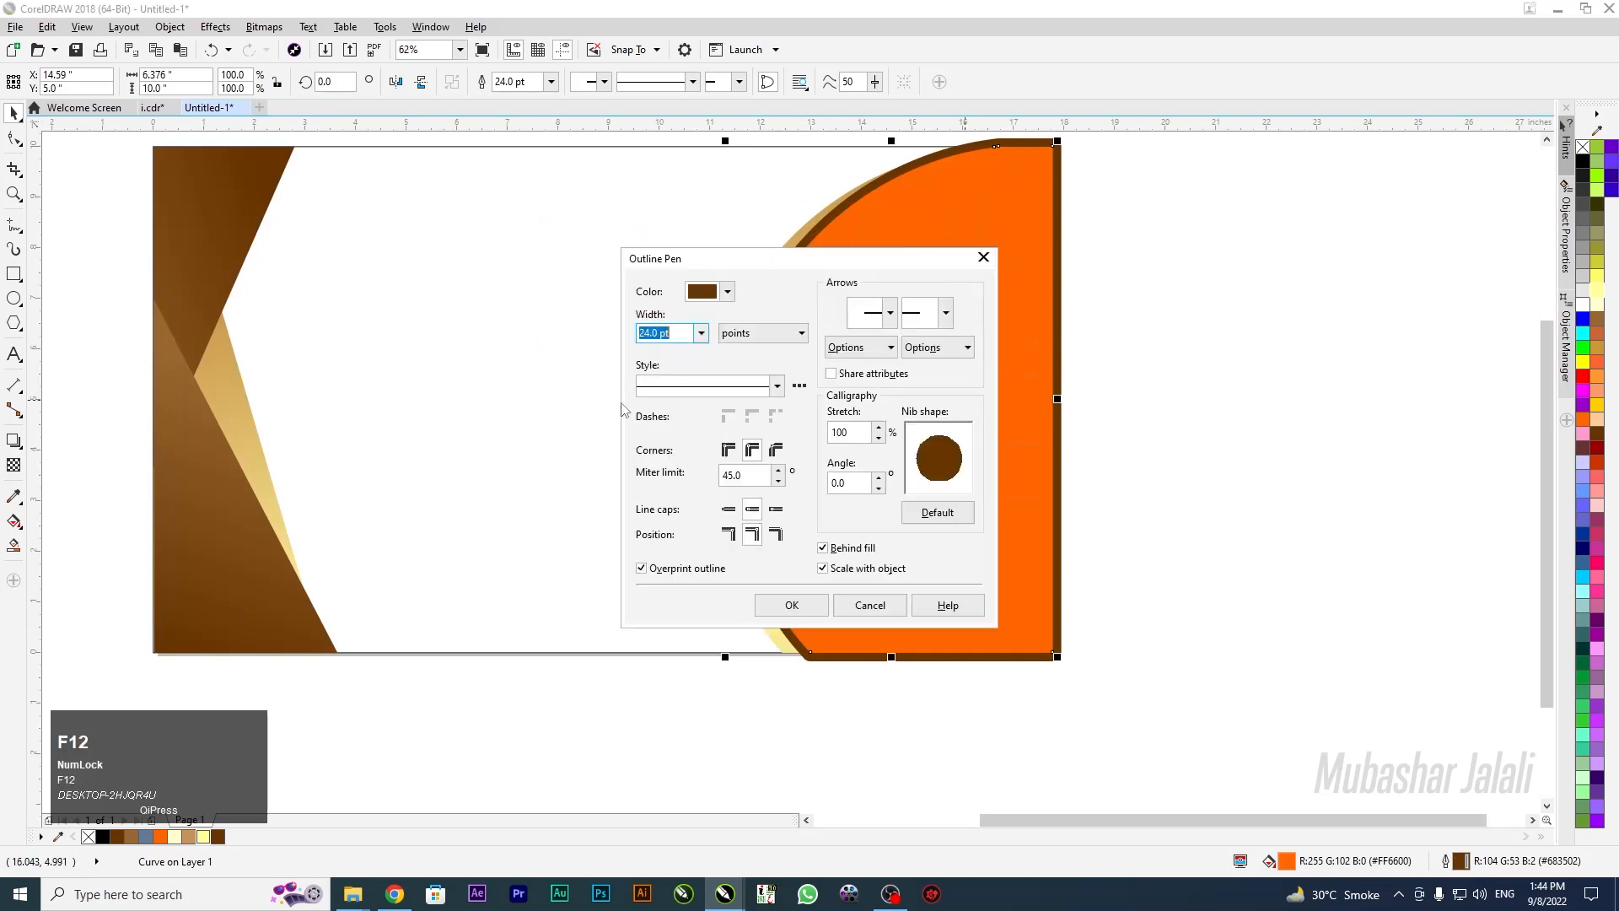
left_click(701, 334)
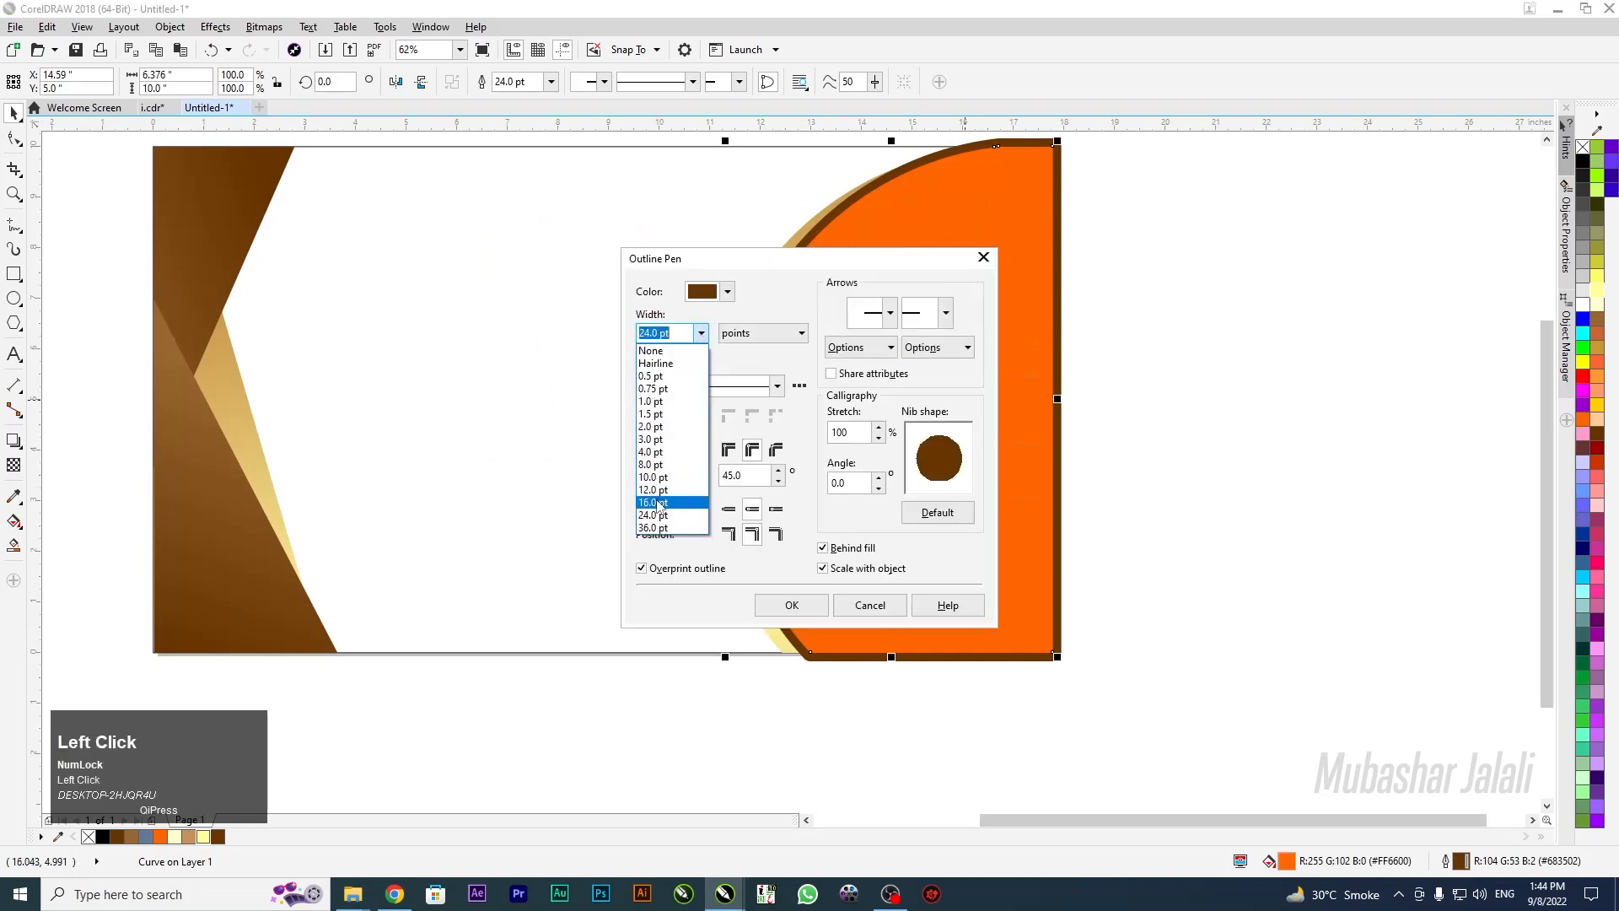
left_click(655, 490)
left_click(791, 605)
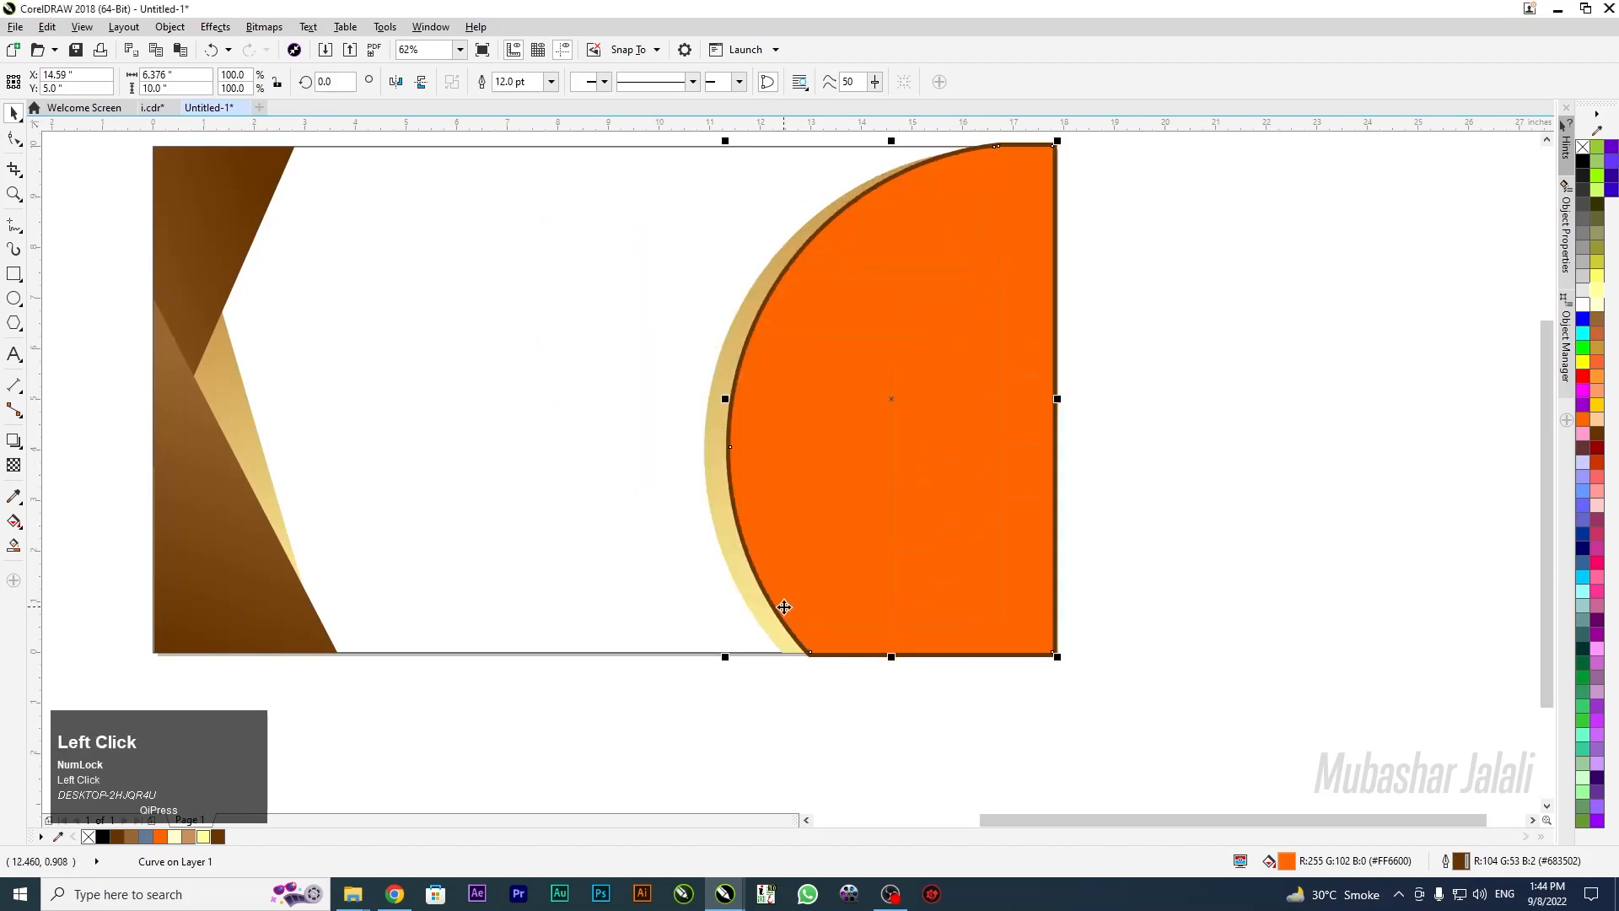
scroll(819, 380, "down", 3)
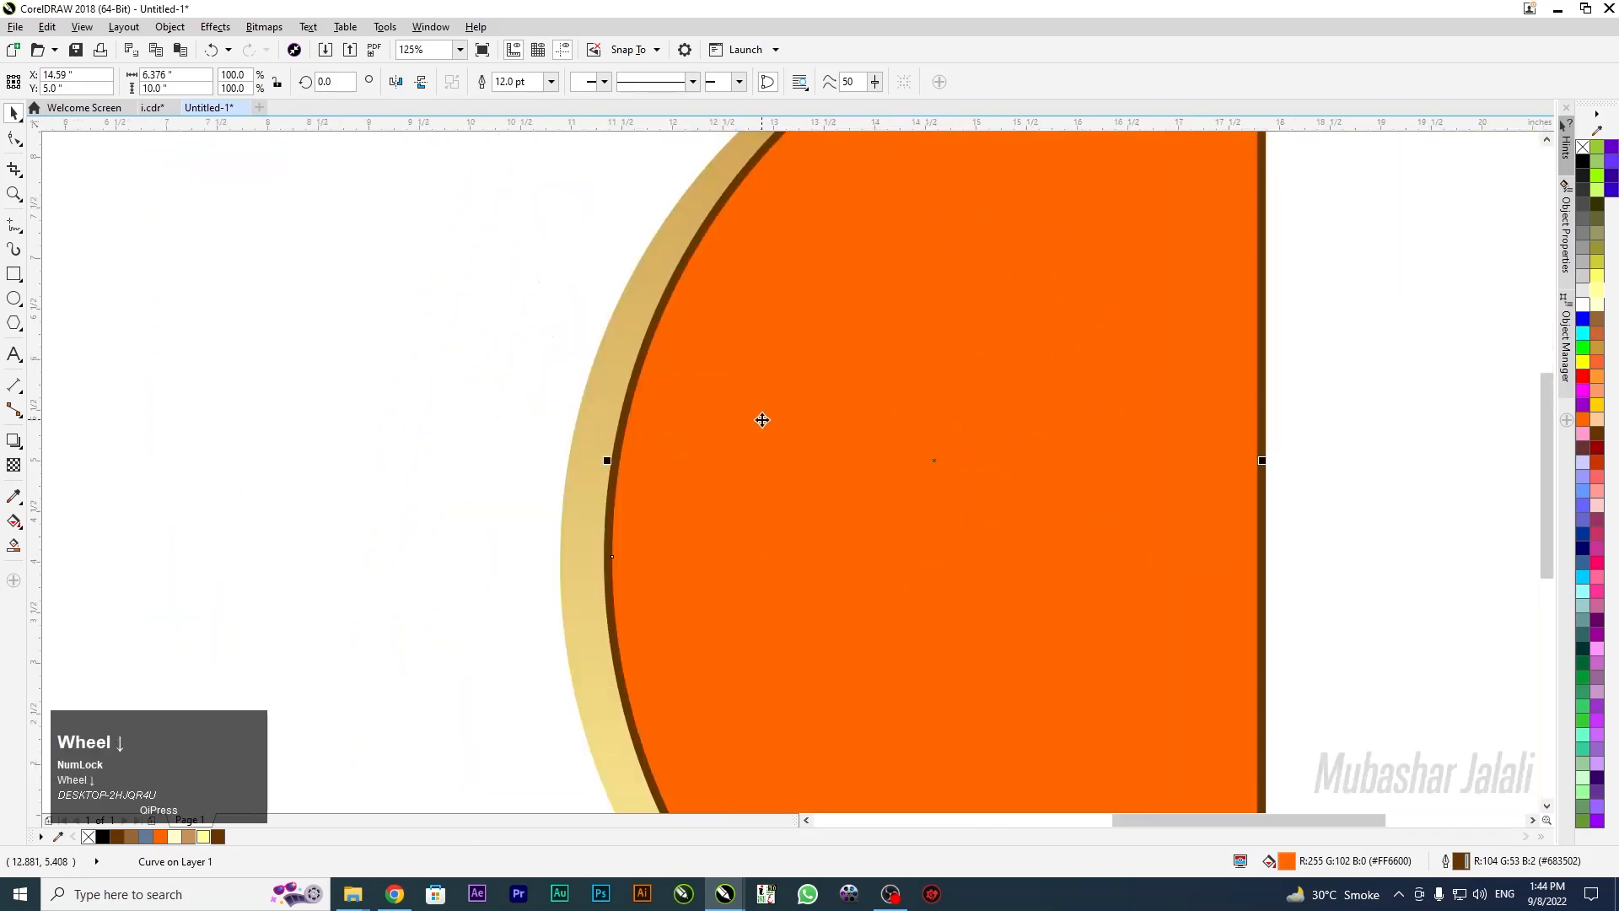
scroll(761, 420, "up", 3)
left_click(953, 280)
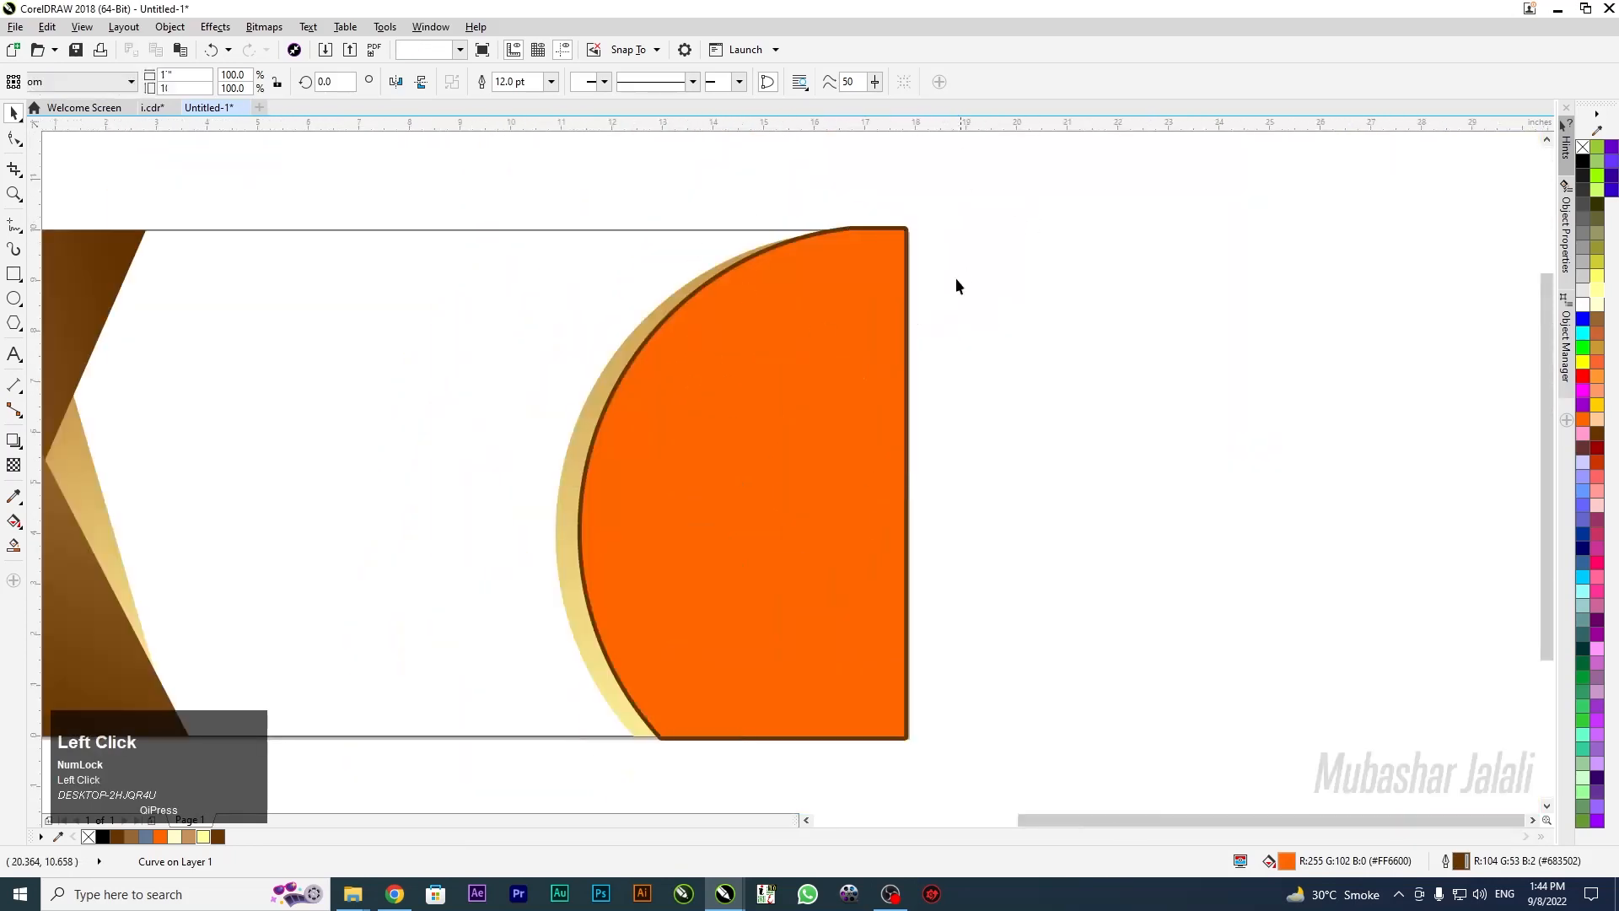
PowerClip the orange semicircle and gold crescent inside the page-sized background rectangle
right_click(831, 338)
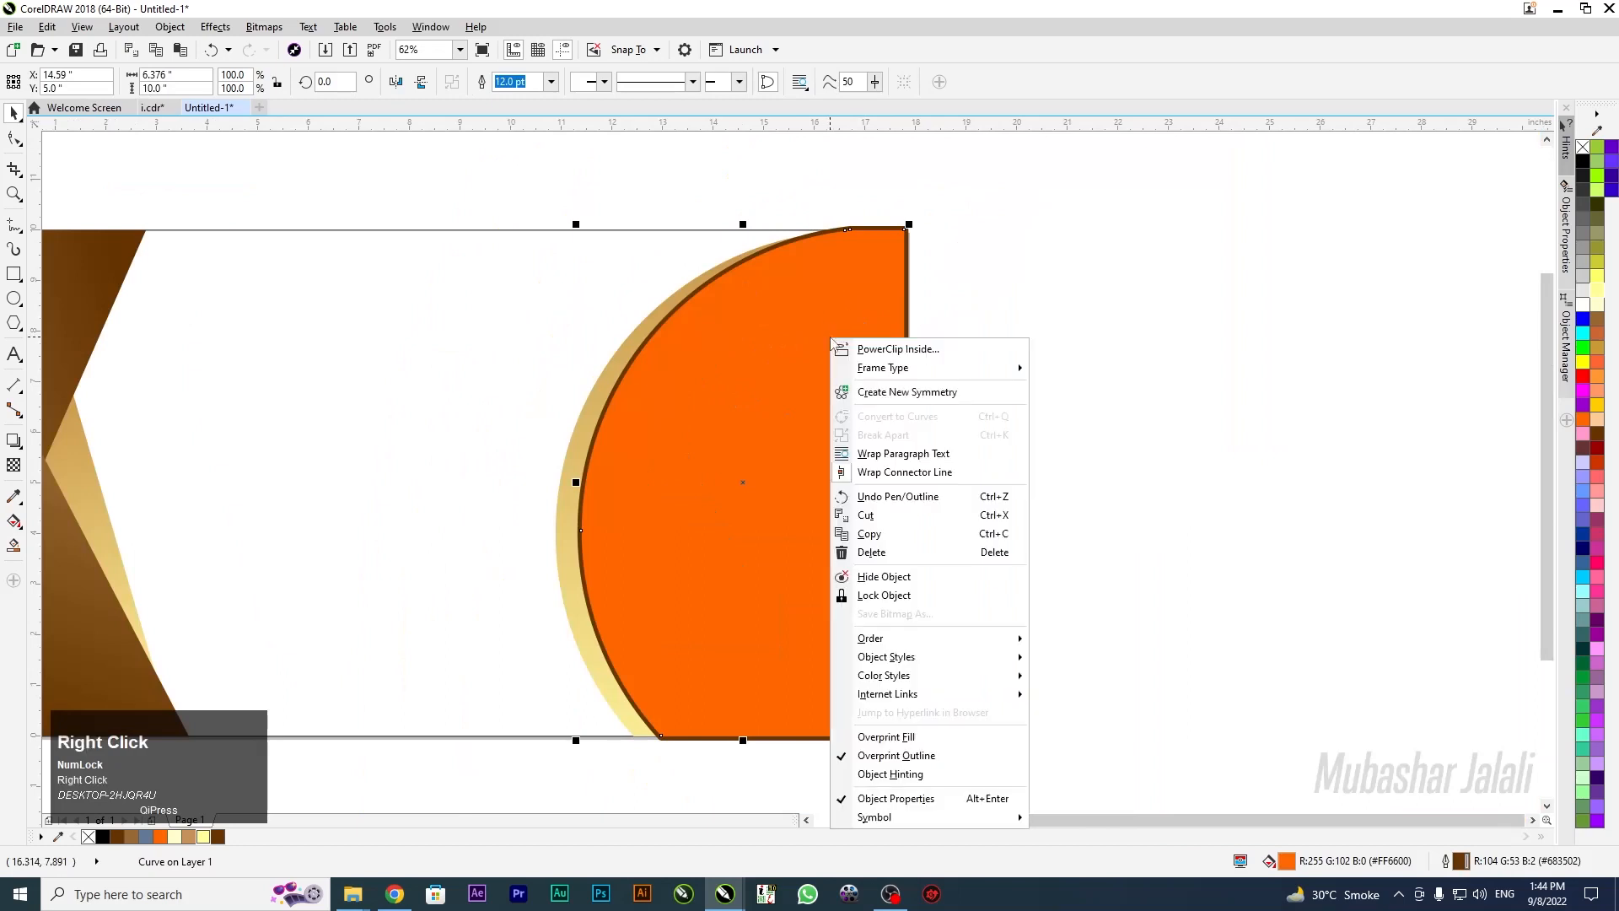
left_click(877, 349)
left_click(442, 264)
scroll(974, 327, "down", 3)
scroll(974, 327, "up", 3)
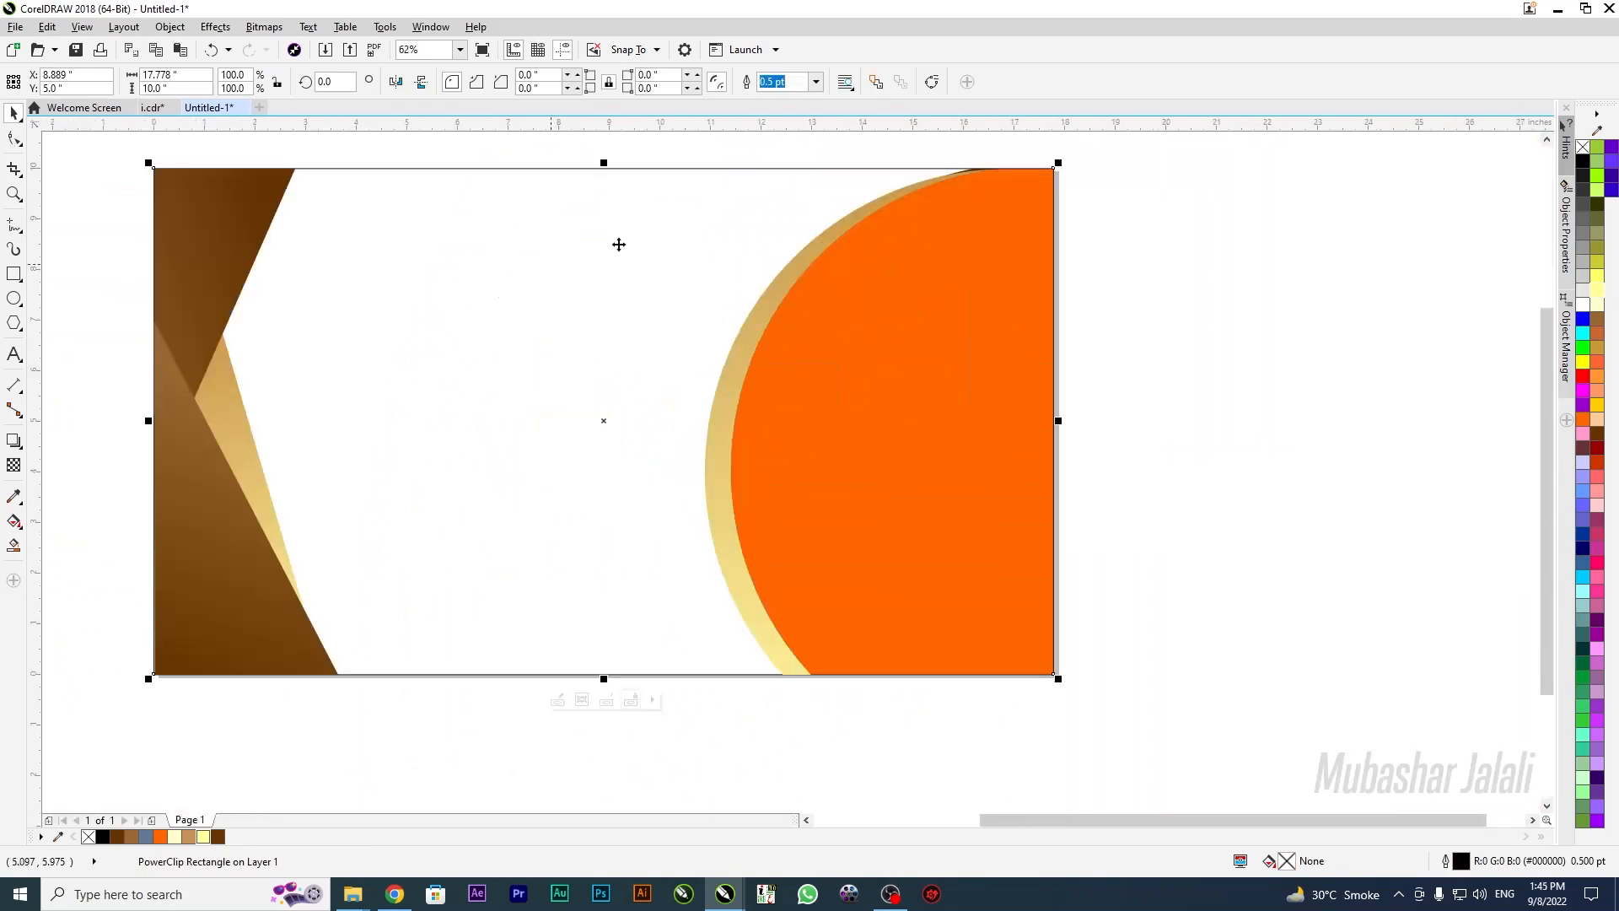
scroll(718, 247, "down", 2)
left_click(290, 291)
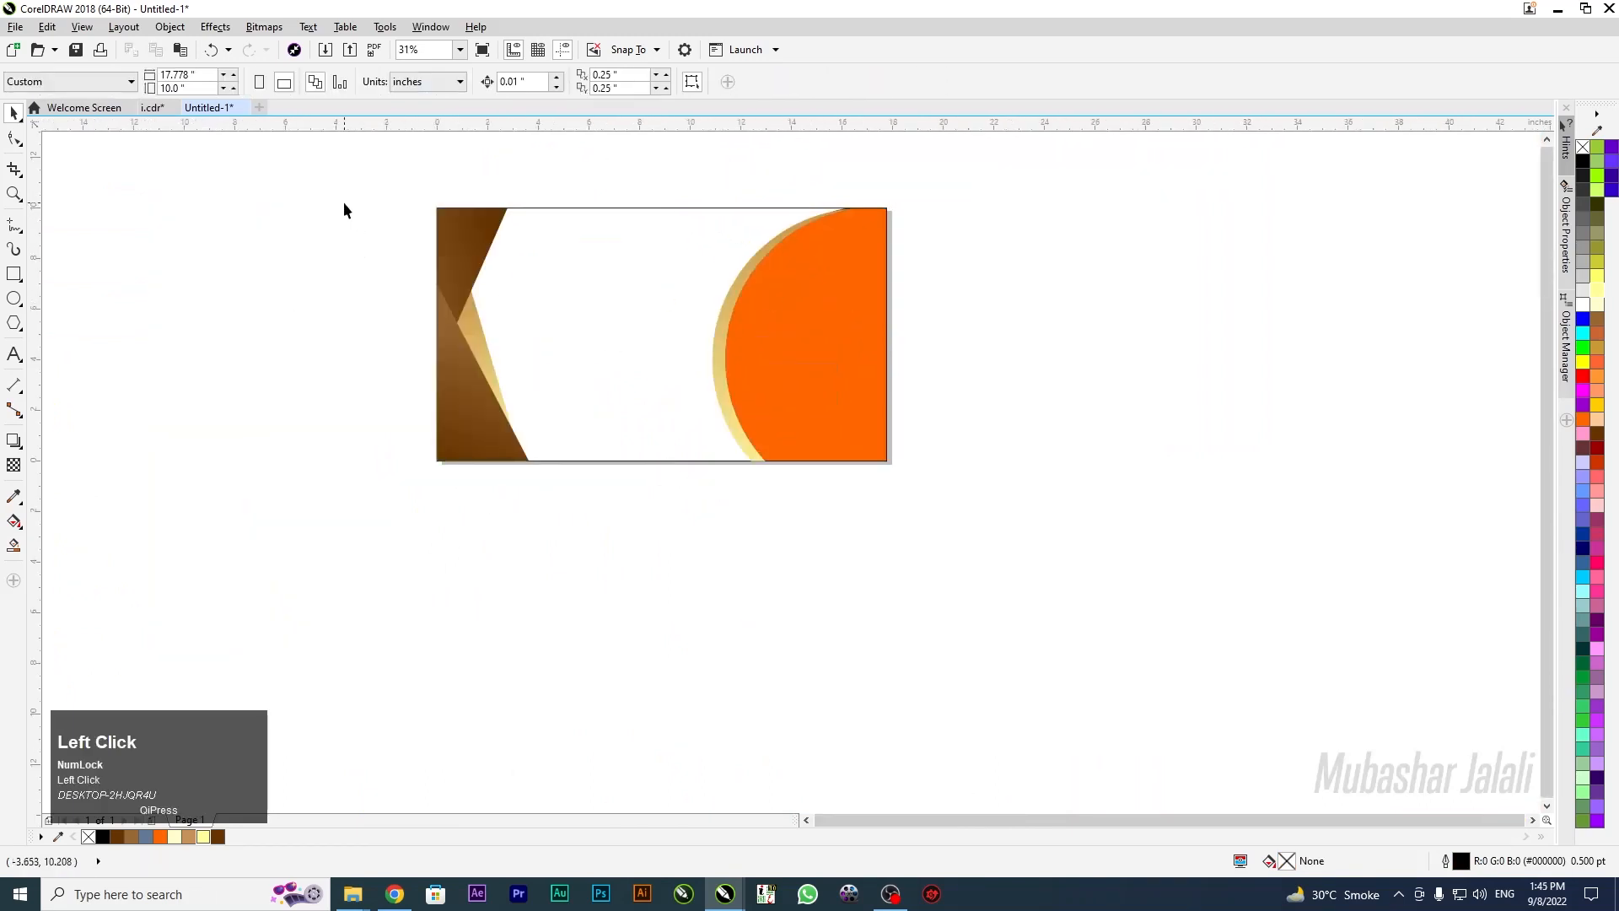
Duplicate the three brown and gold wedges off the page to the left
left_click_drag(523, 479, 549, 498)
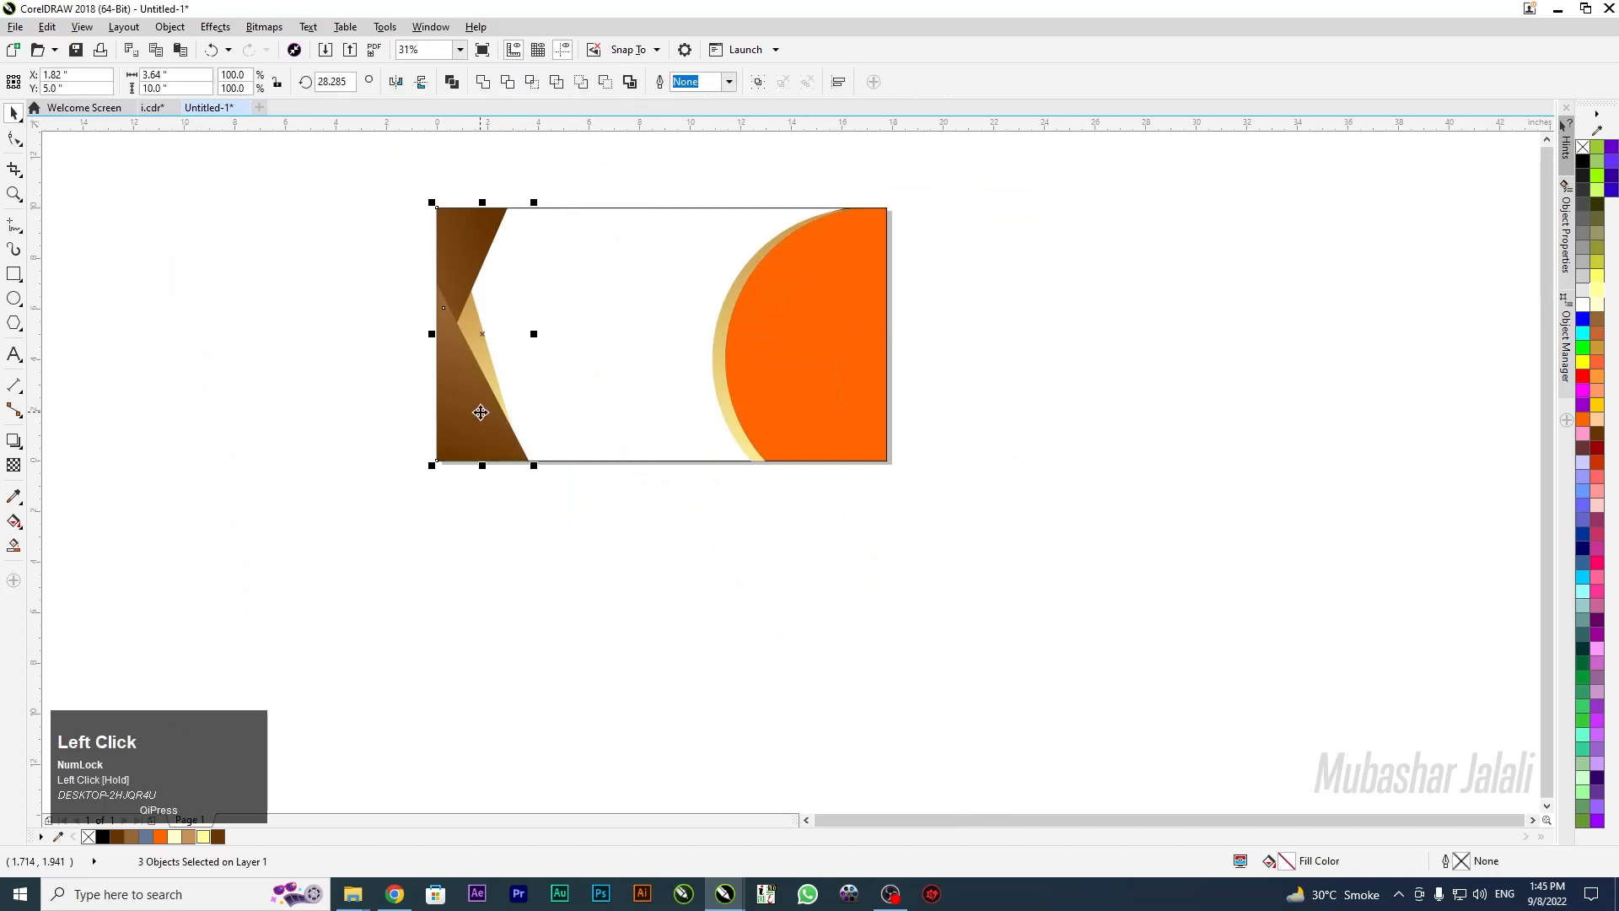
left_click_drag(481, 412, 290, 400)
right_click(290, 401)
left_click(359, 617)
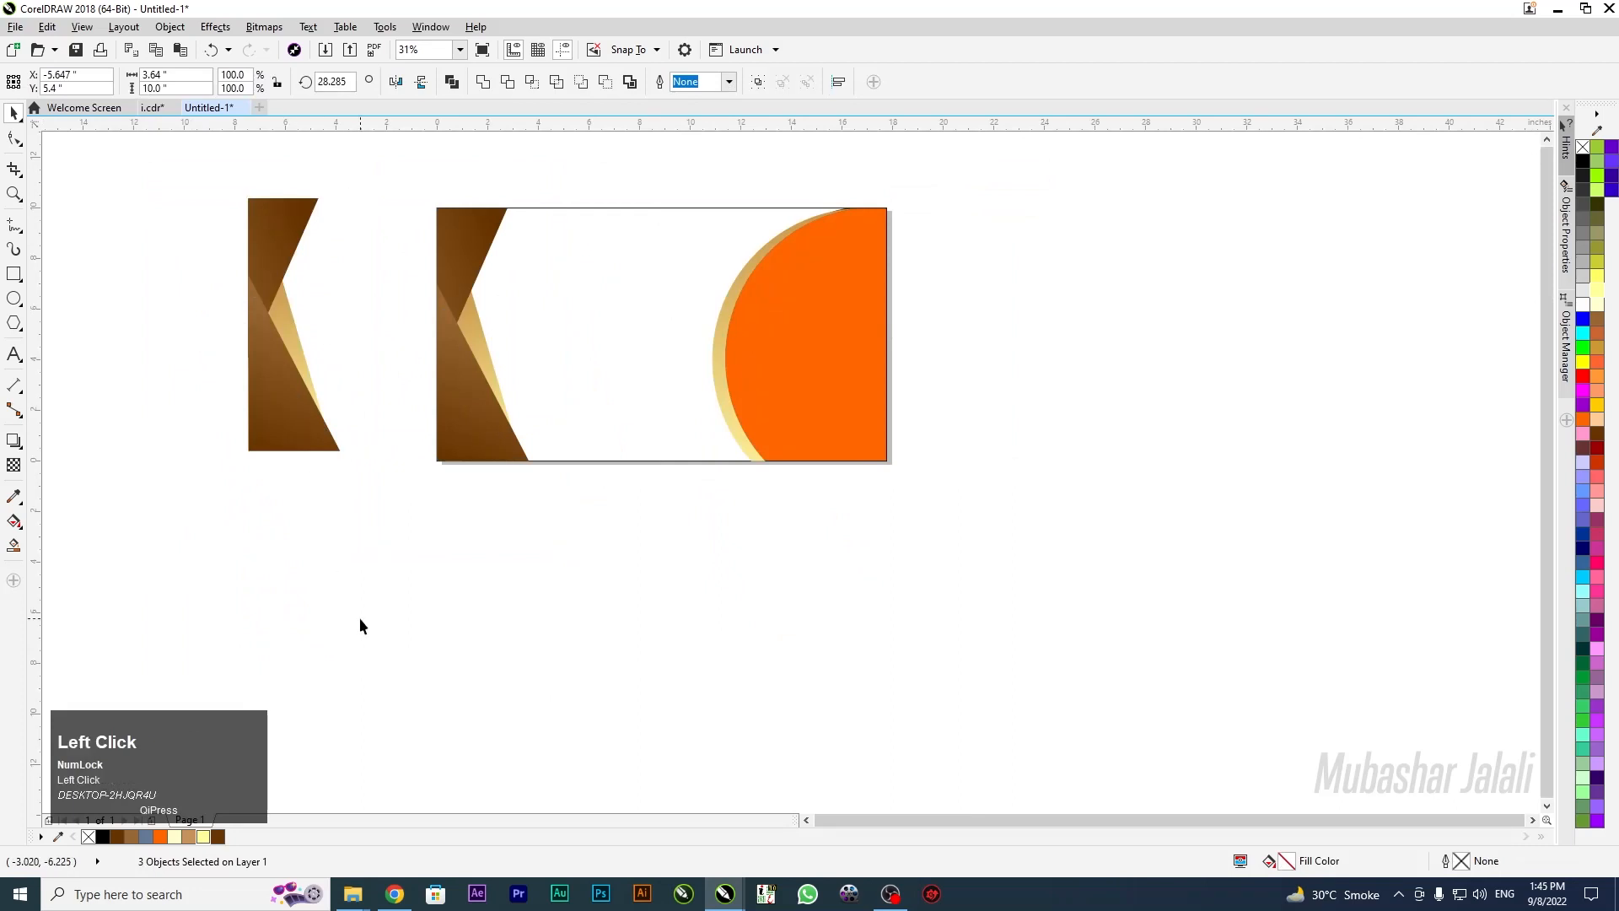
PowerClip the original wedges into the background rectangle
left_click_drag(504, 512, 518, 505)
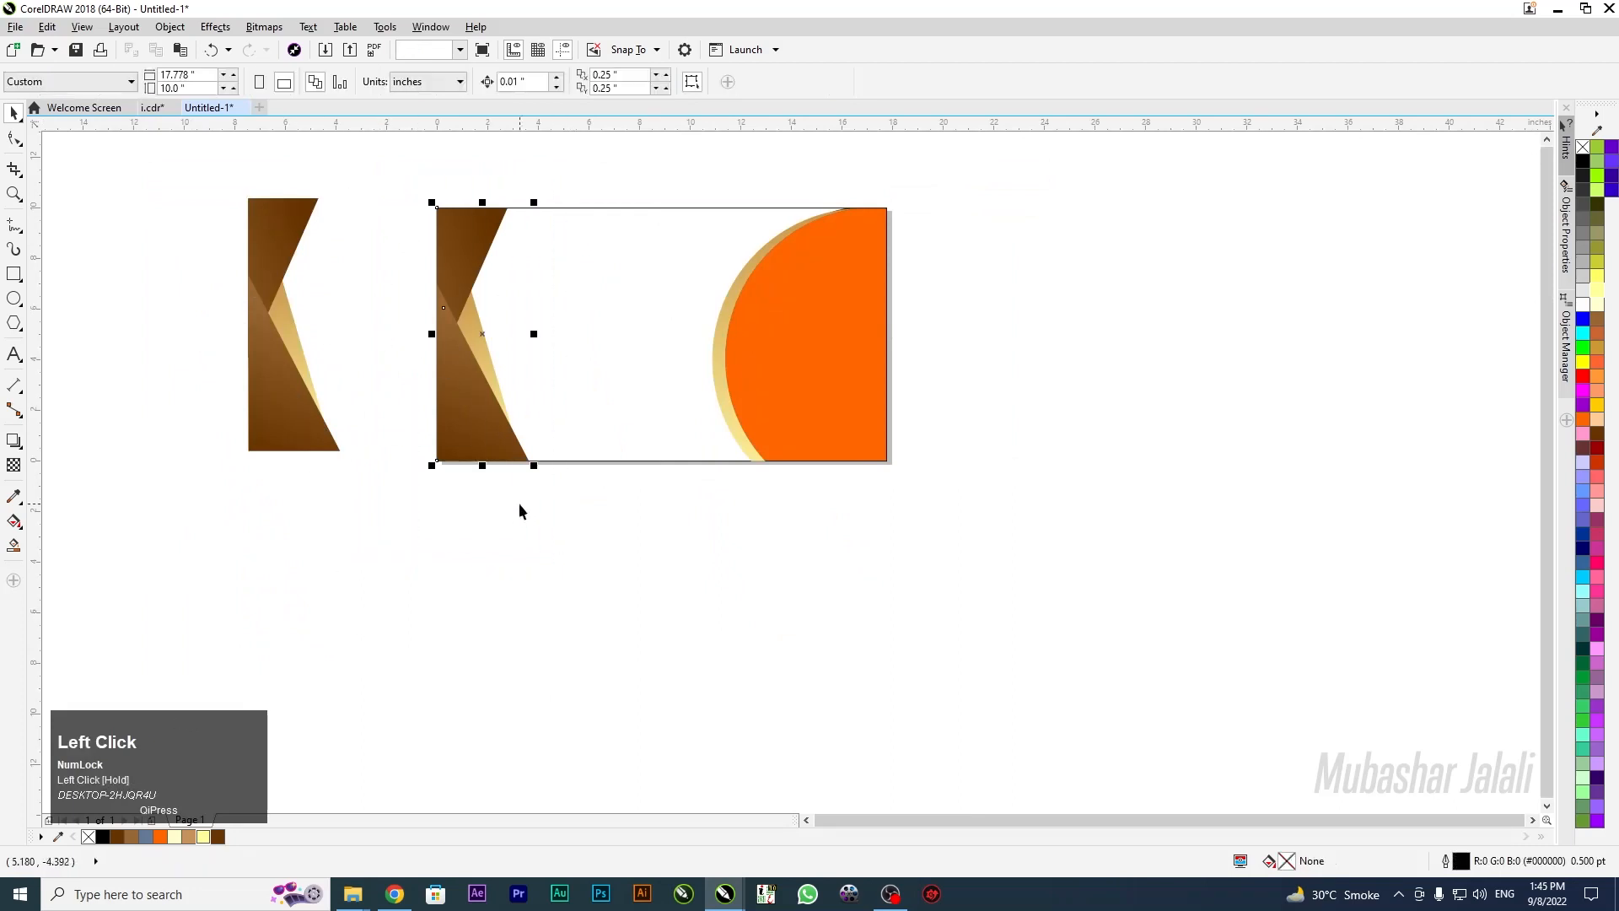
right_click(453, 449)
left_click(525, 28)
left_click(607, 307)
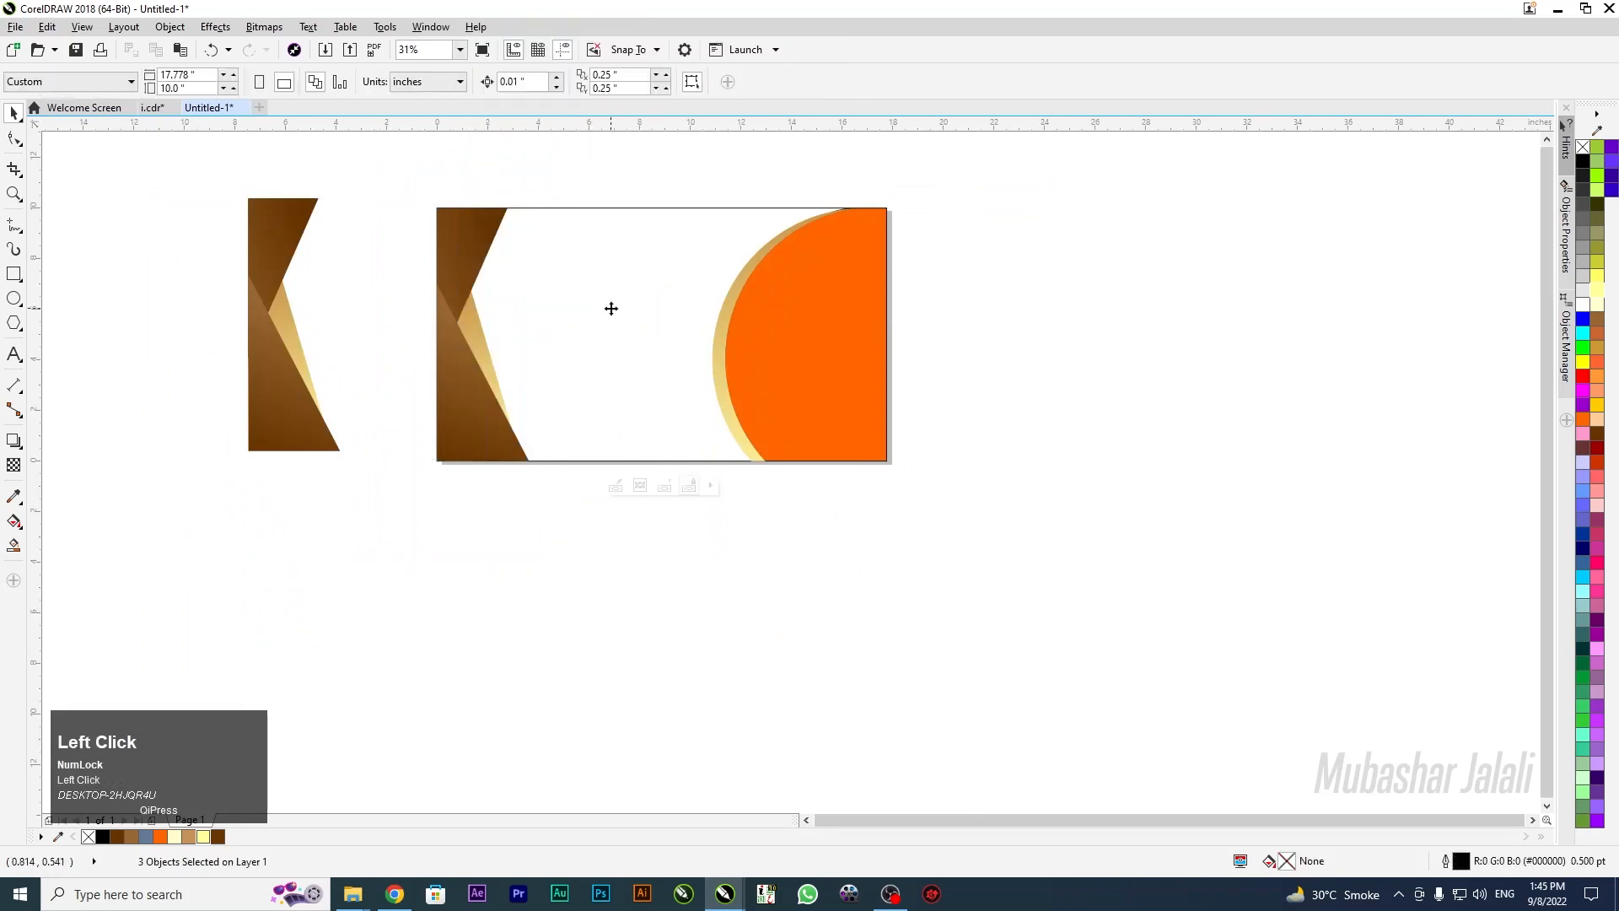
left_click(588, 183)
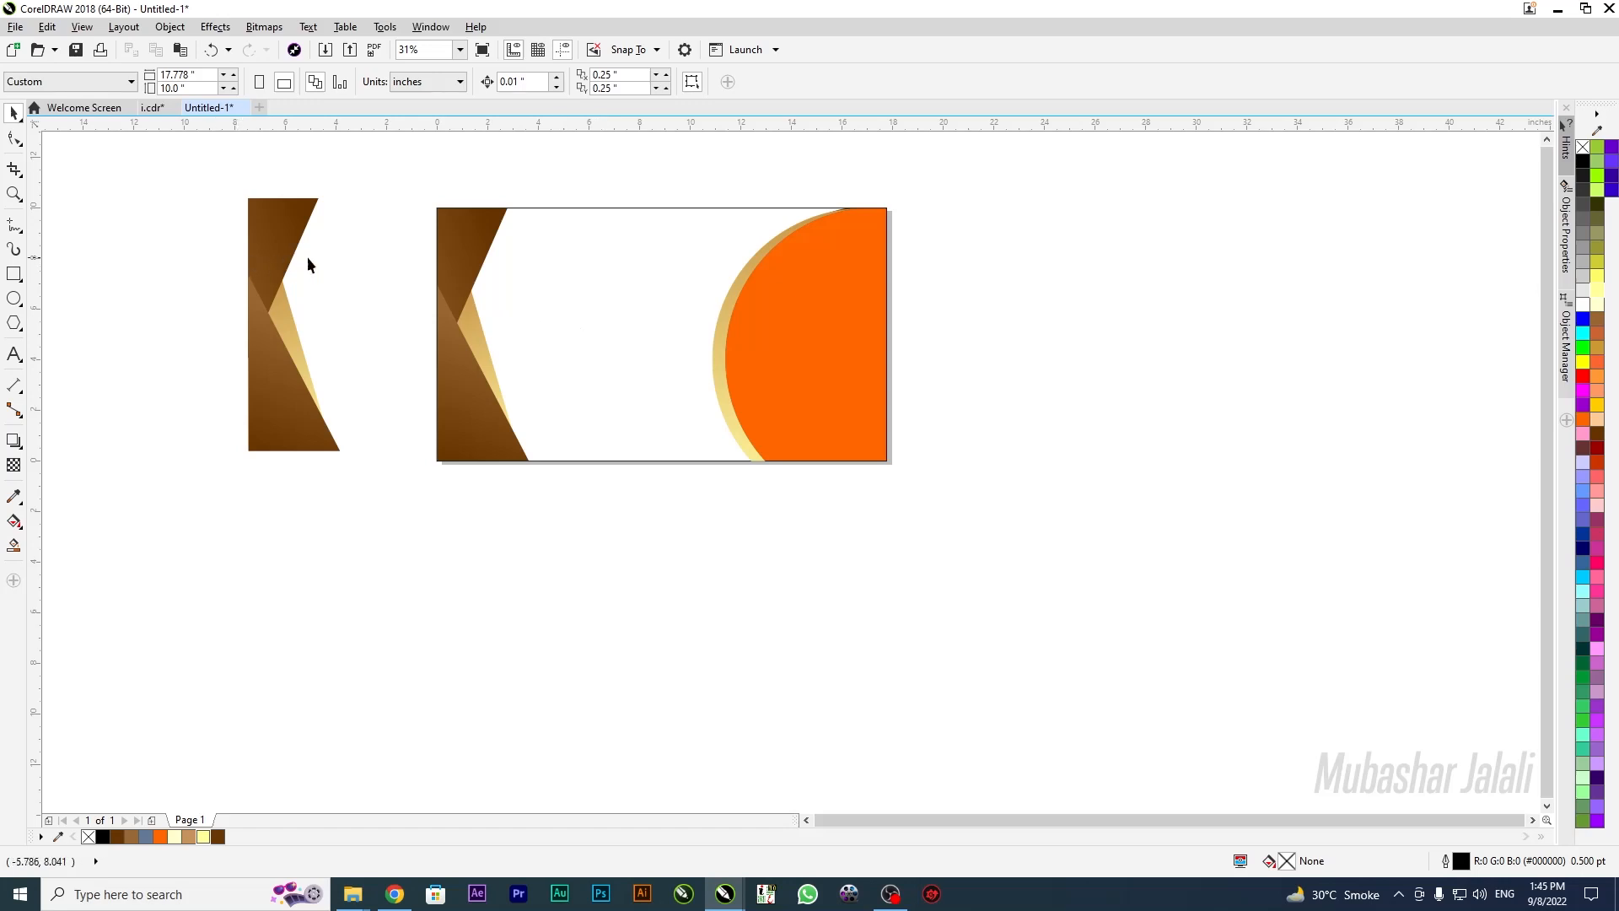
Draw a 14.733 × 1.567 in rectangle across the banner's top edge
scroll(675, 221, "up", 1)
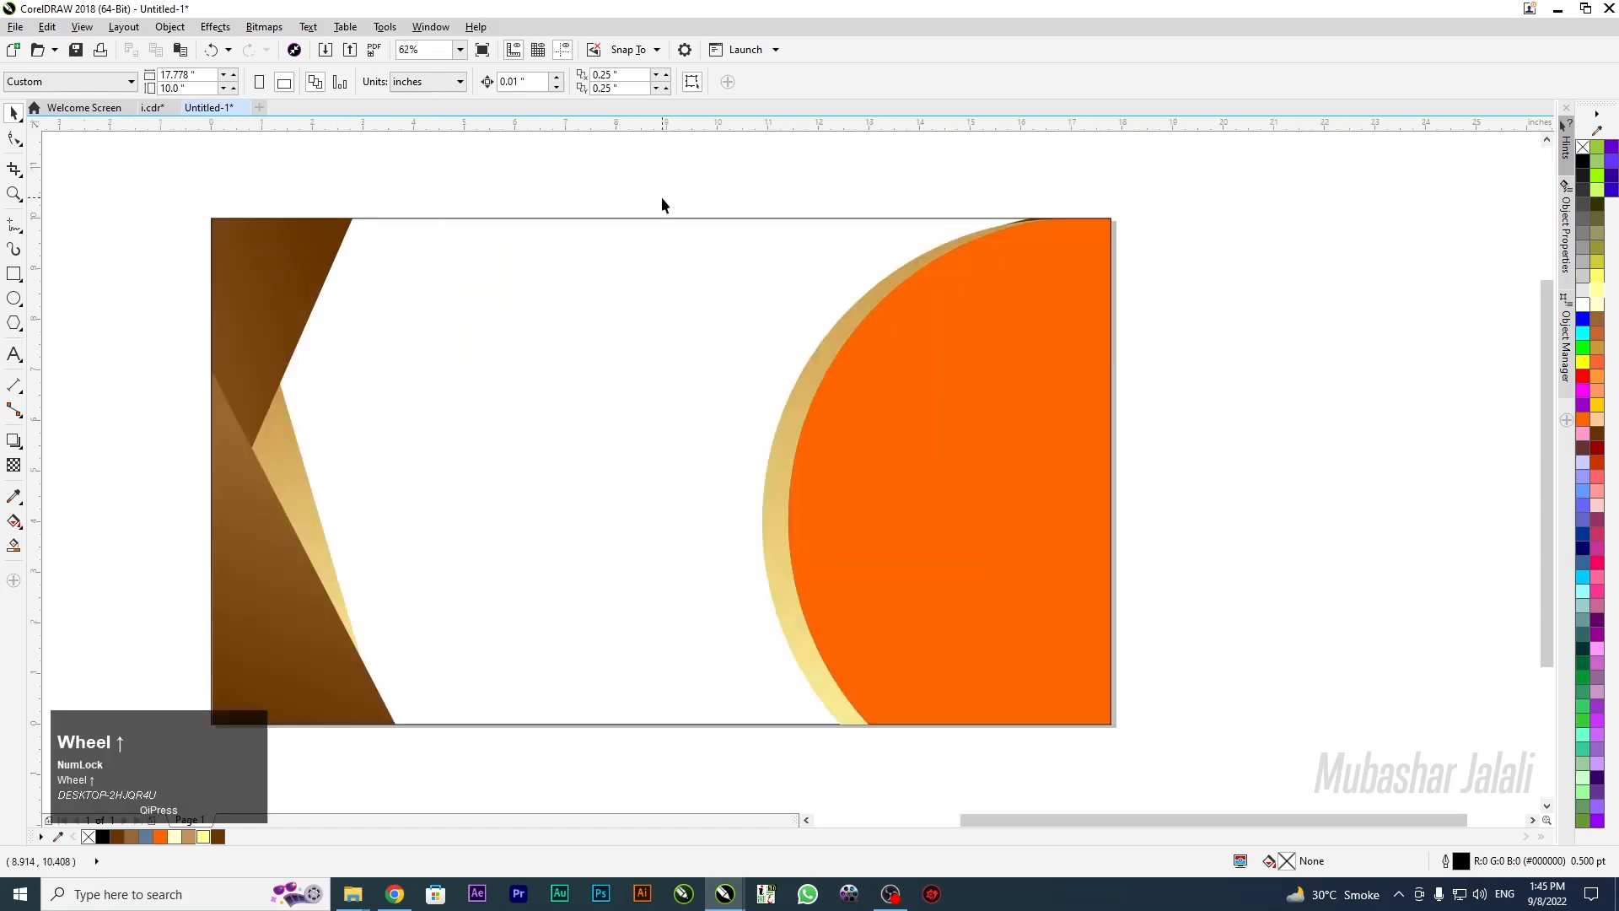
scroll(848, 307, "down", 1)
scroll(791, 249, "up", 1)
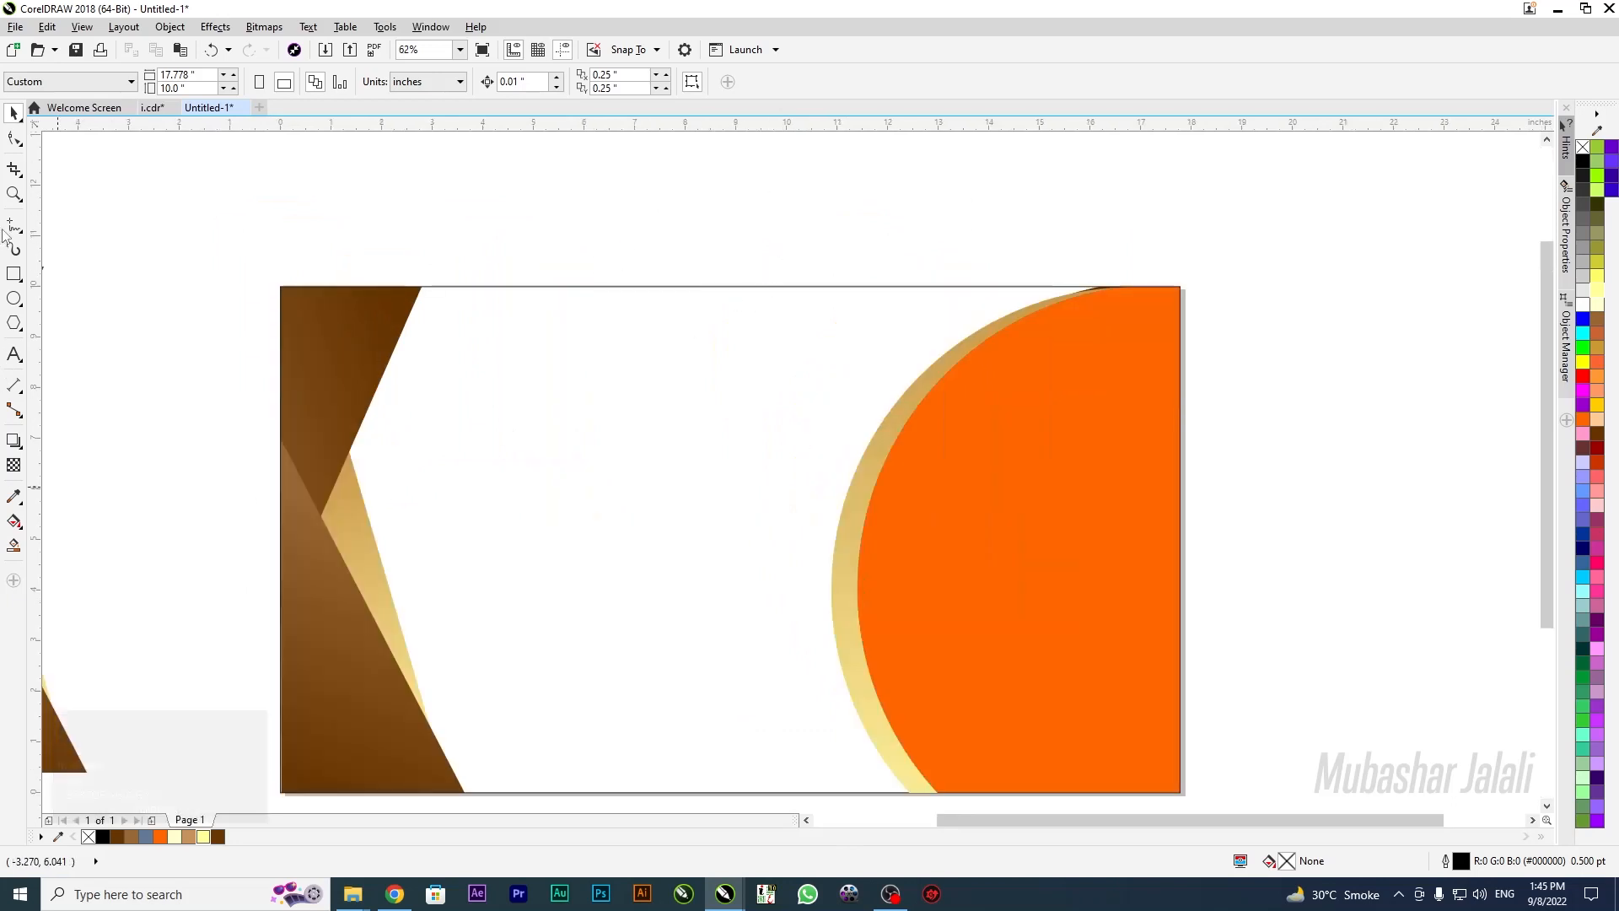
left_click(14, 274)
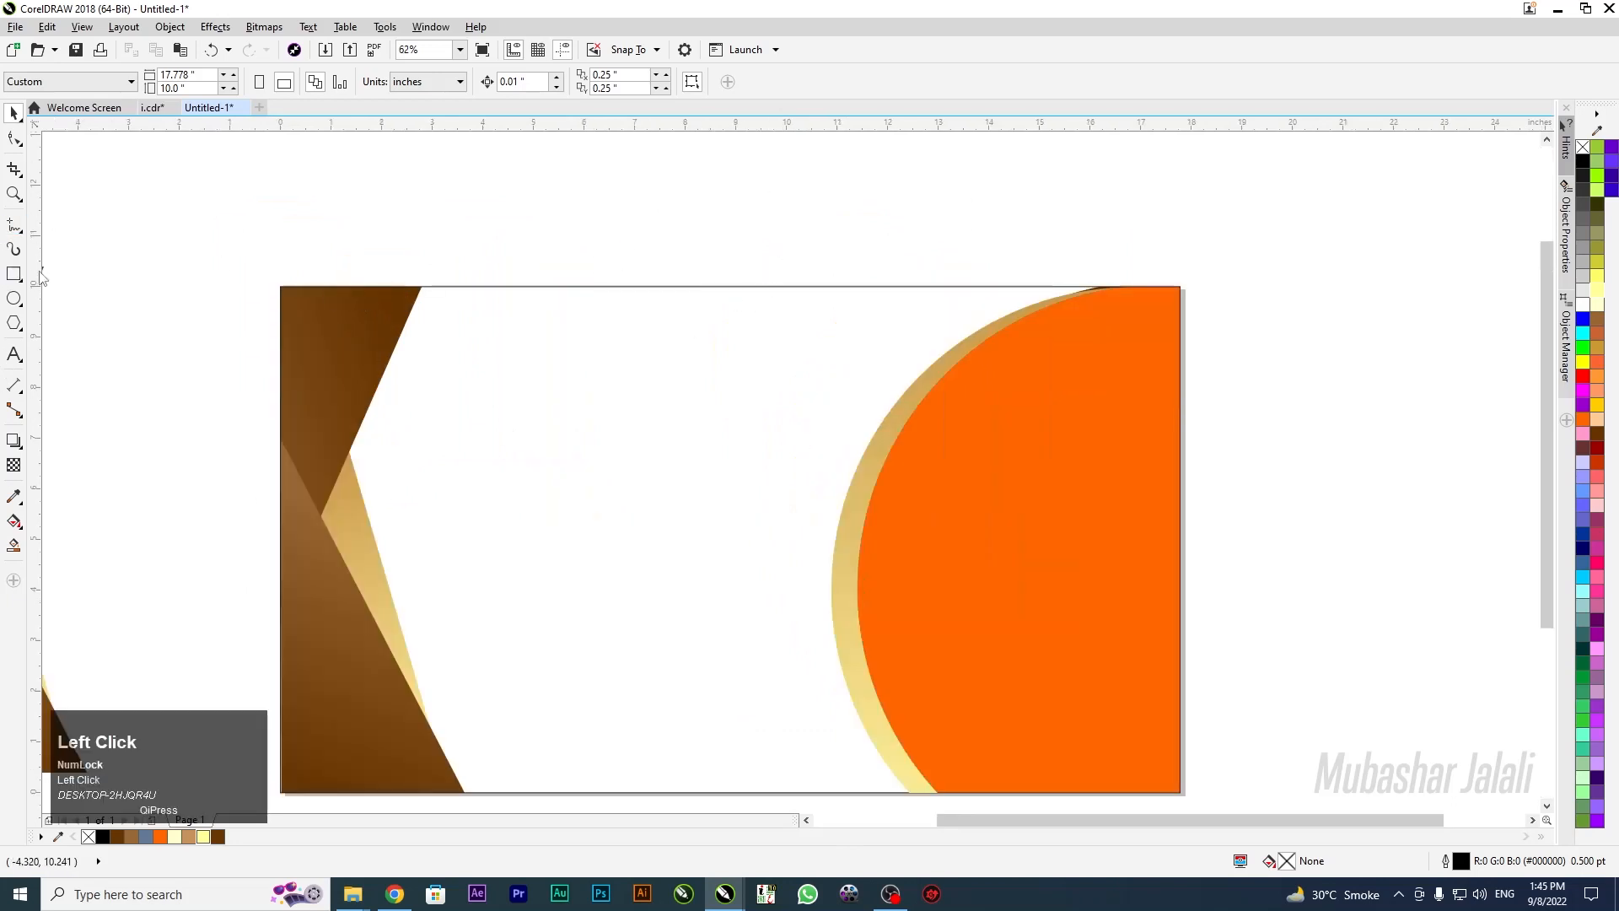
mouse_move(337, 234)
left_mouse_down()
mouse_move(1096, 369)
mouse_move(1042, 313)
mouse_move(1084, 315)
left_mouse_up()
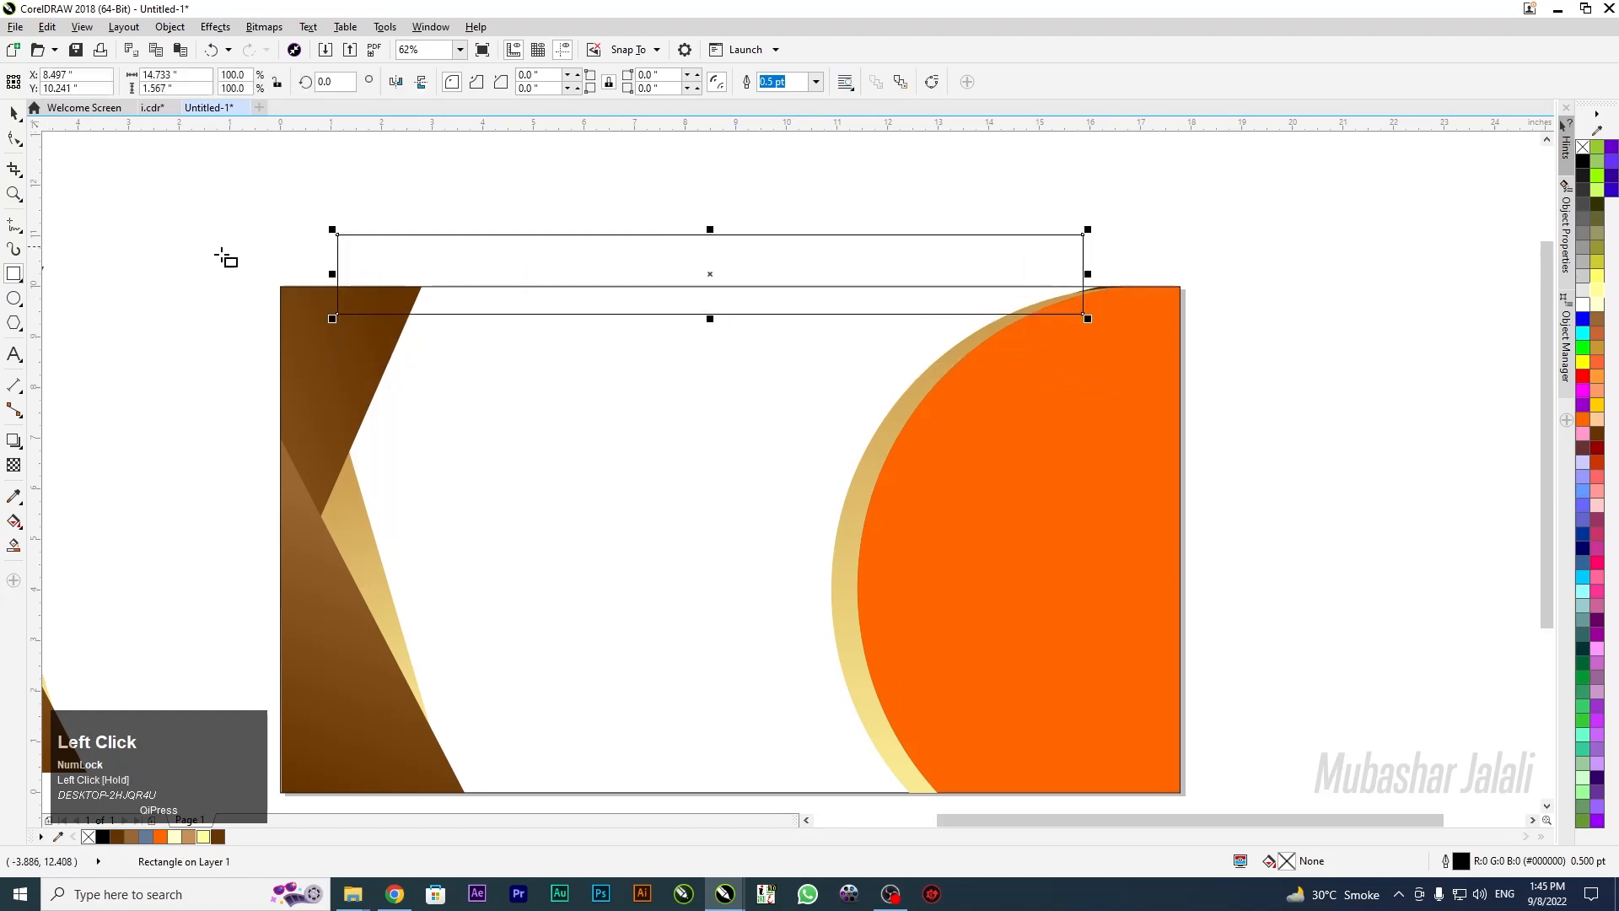
Convert the top rectangle to curves, delete its bottom-right node, and move the sliver onto the page
key("ctrl+q")
left_click(15, 137)
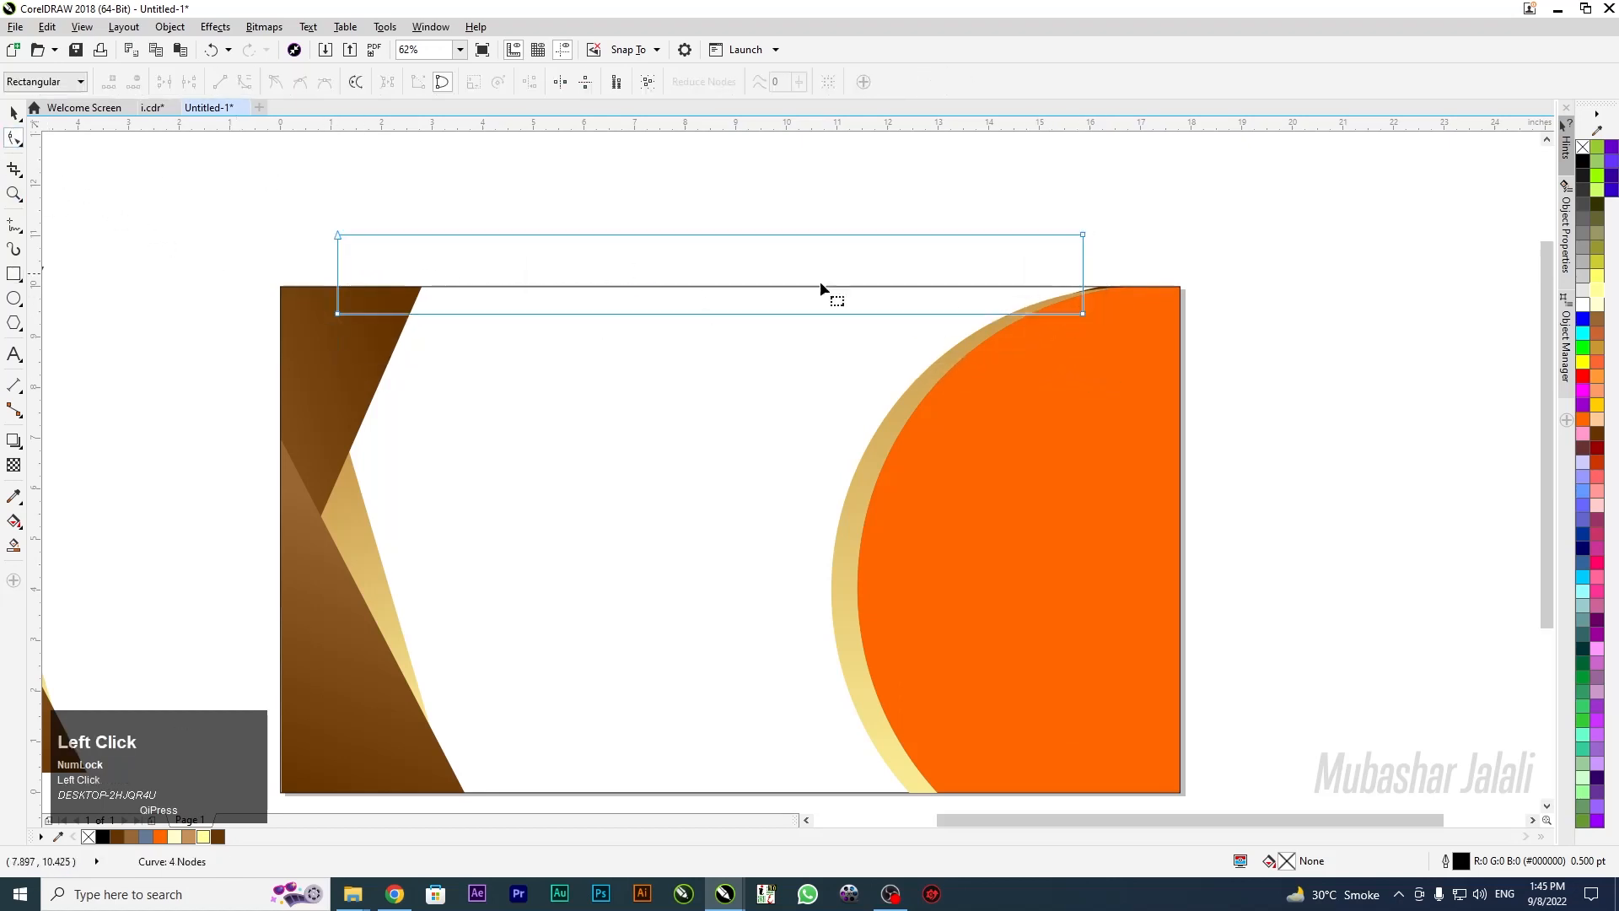
key("Delete")
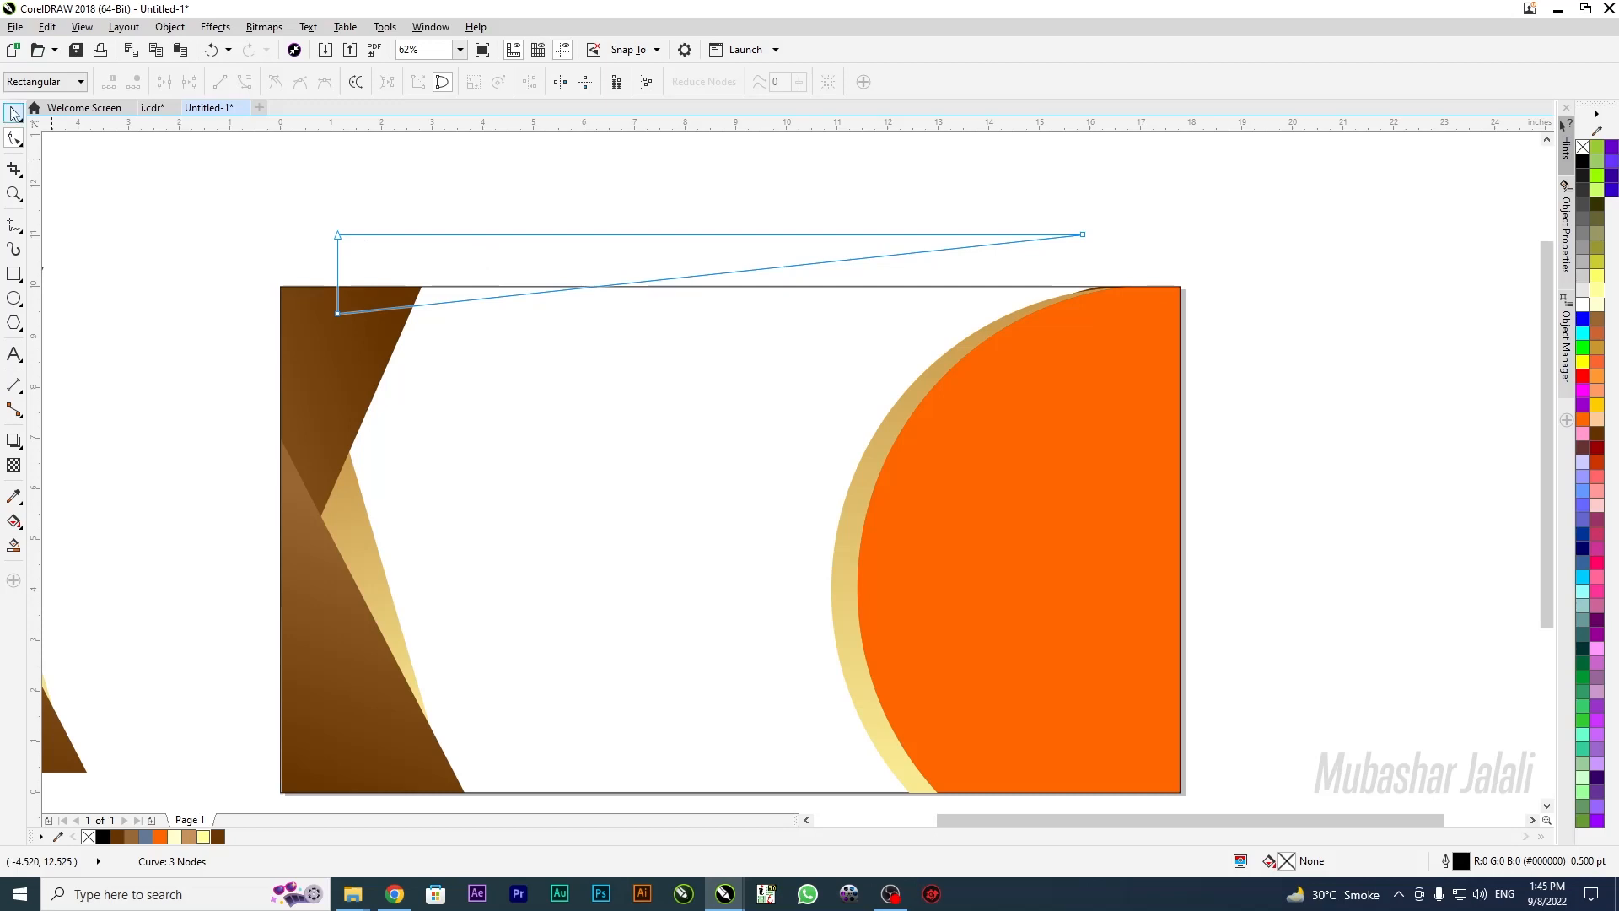
left_click(12, 112)
left_click_drag(568, 251, 621, 297)
left_click(15, 137)
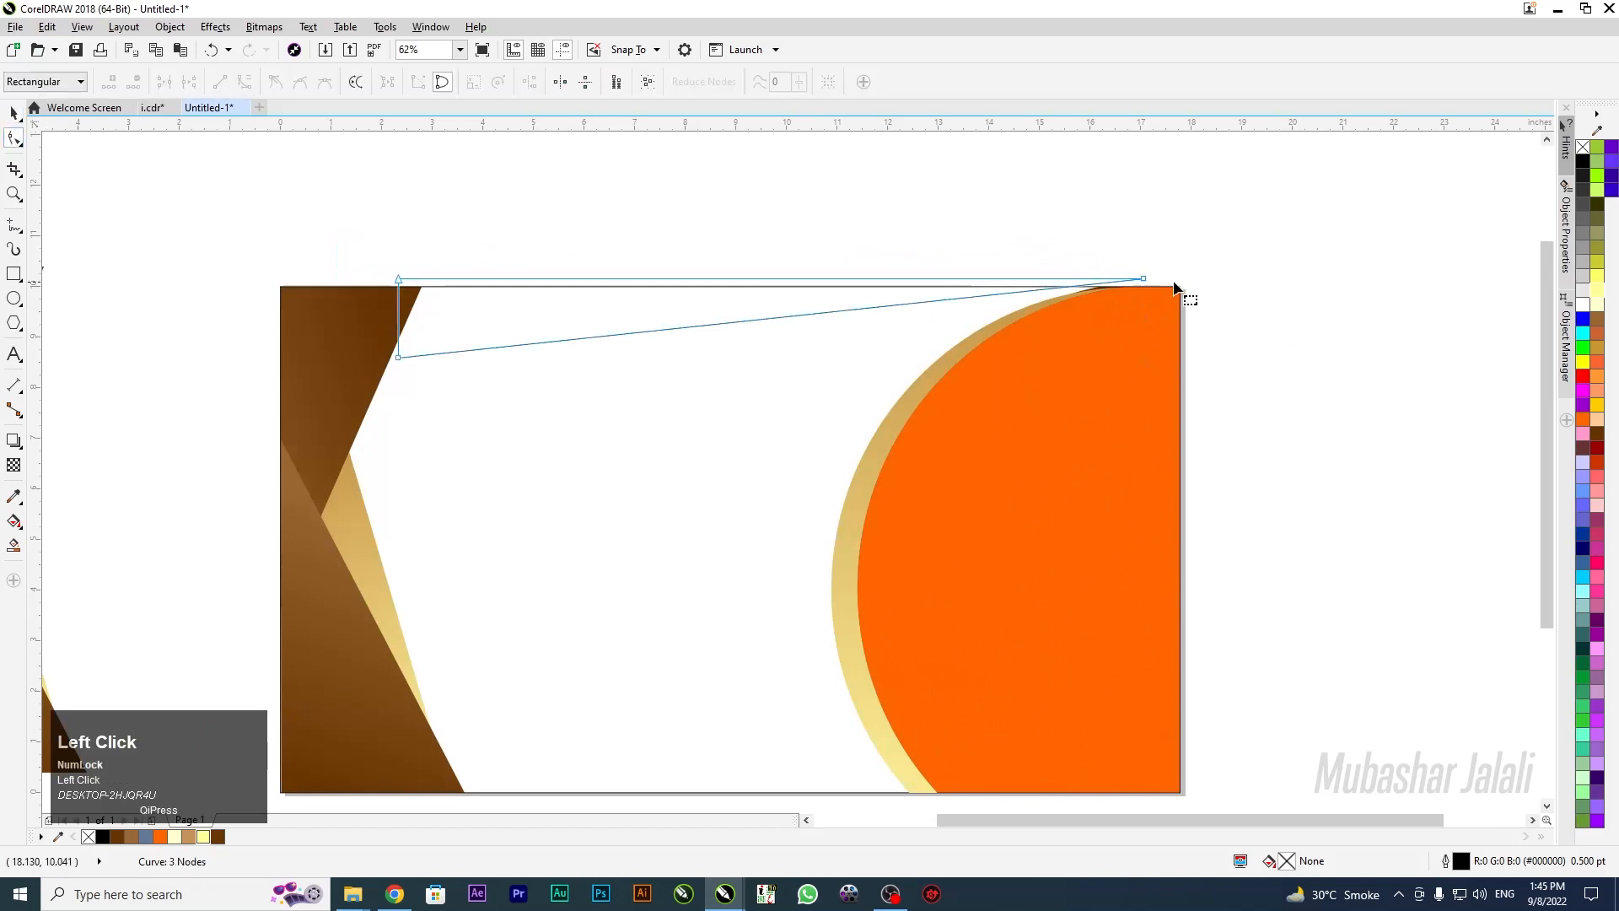
left_click_drag(1144, 279, 1145, 300)
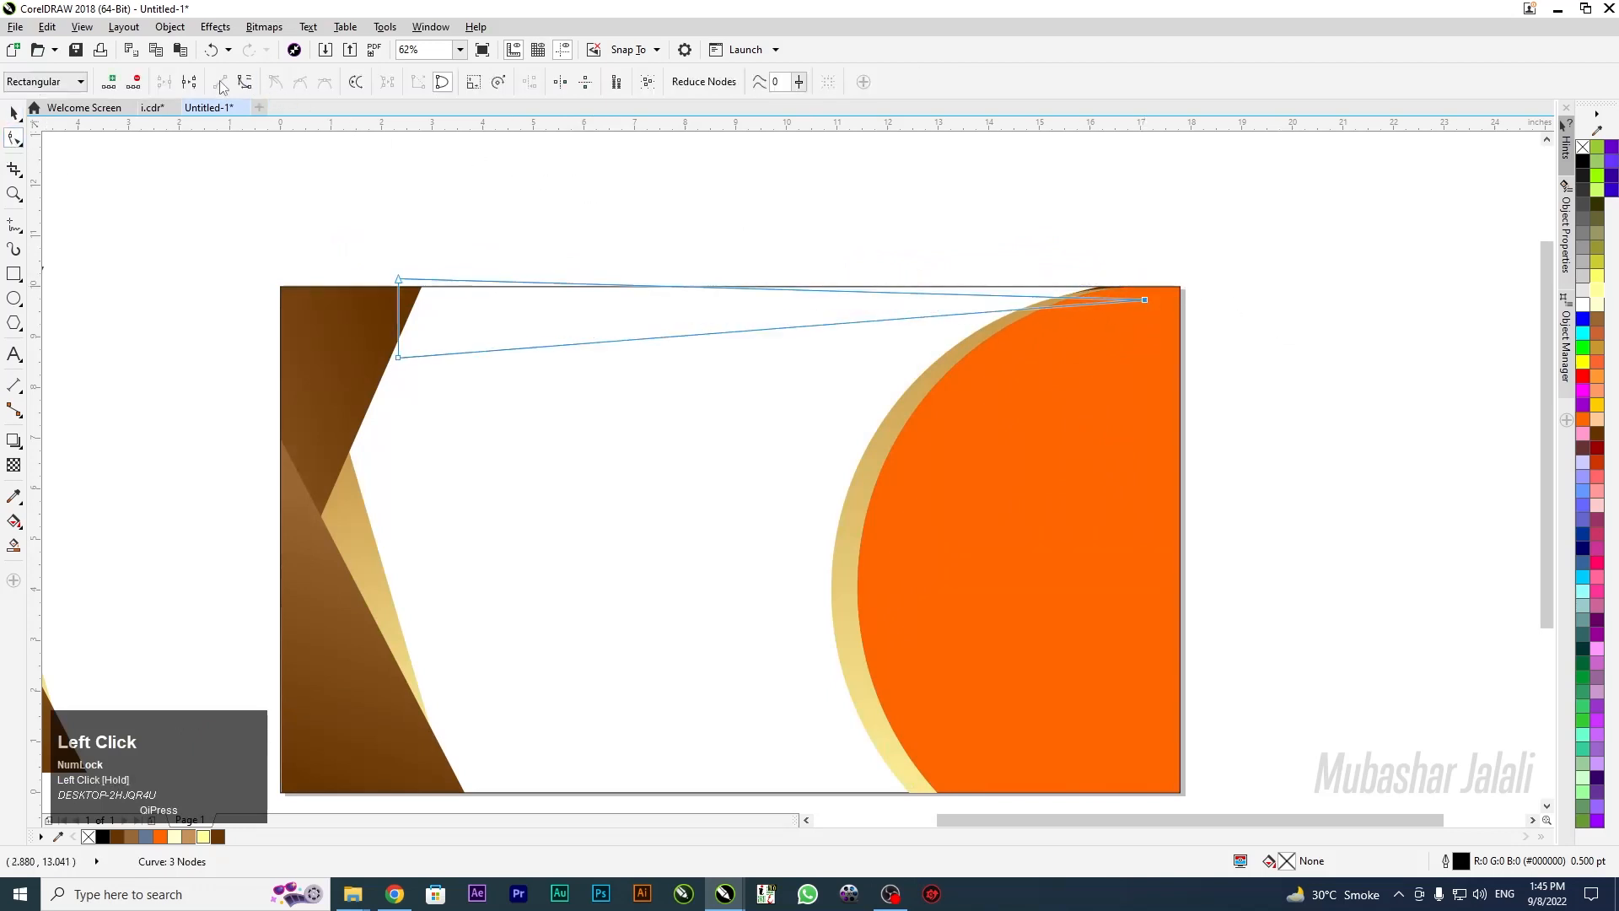
Mirror the sliver vertically and set its left point on the brown wedge's edge
left_click(14, 113)
left_click(421, 82)
left_click(14, 139)
left_click_drag(1144, 337, 1163, 282)
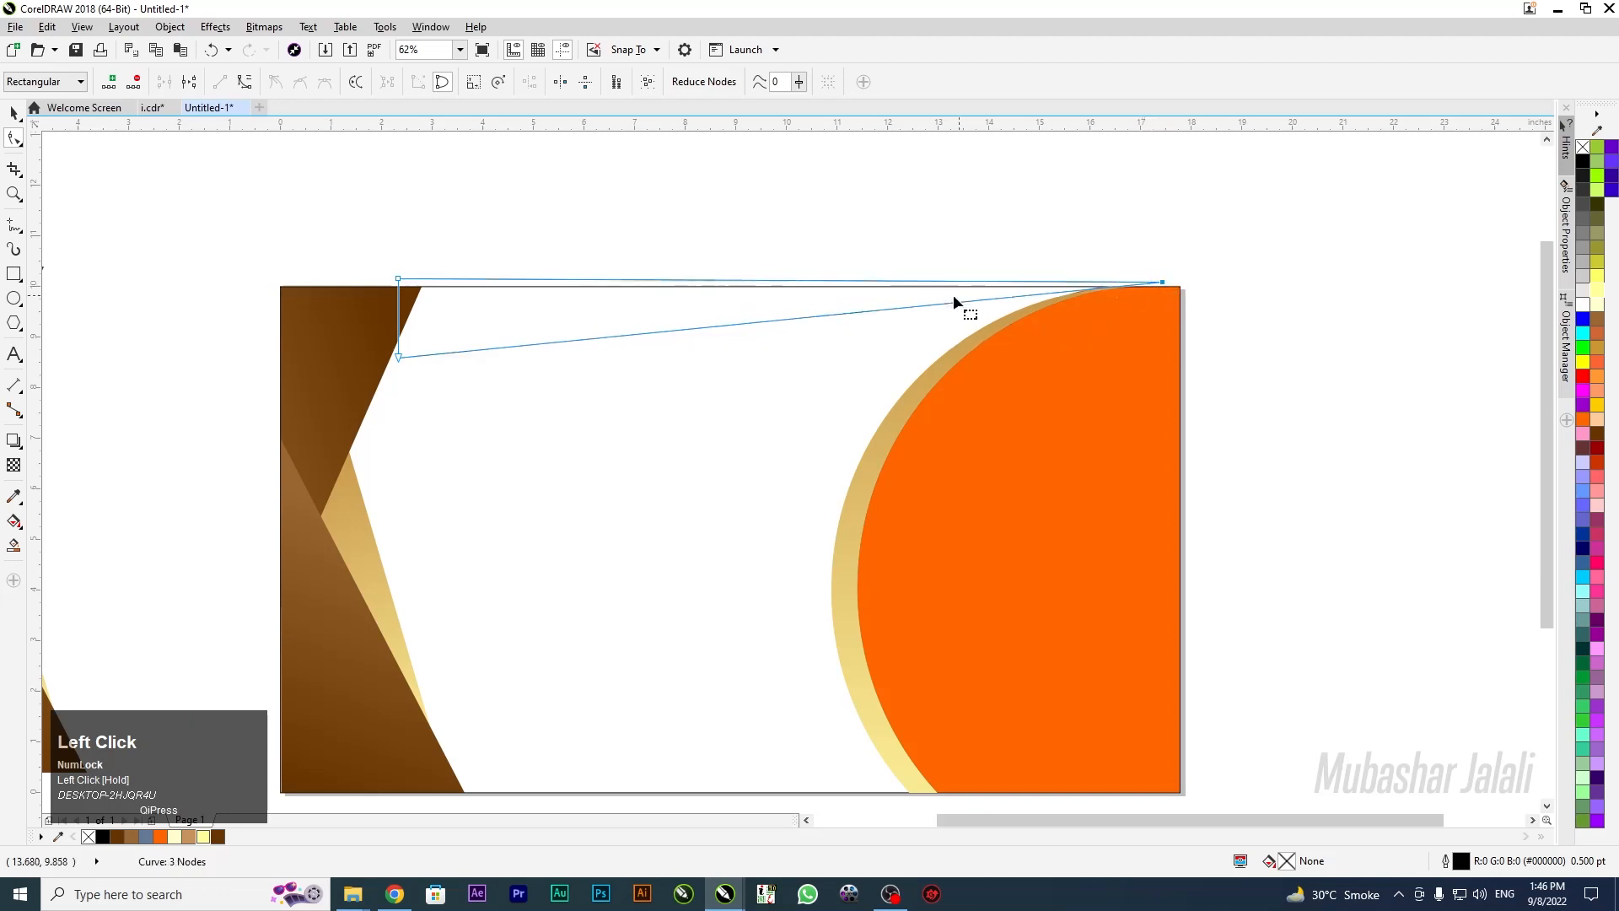
left_click_drag(400, 358, 365, 347)
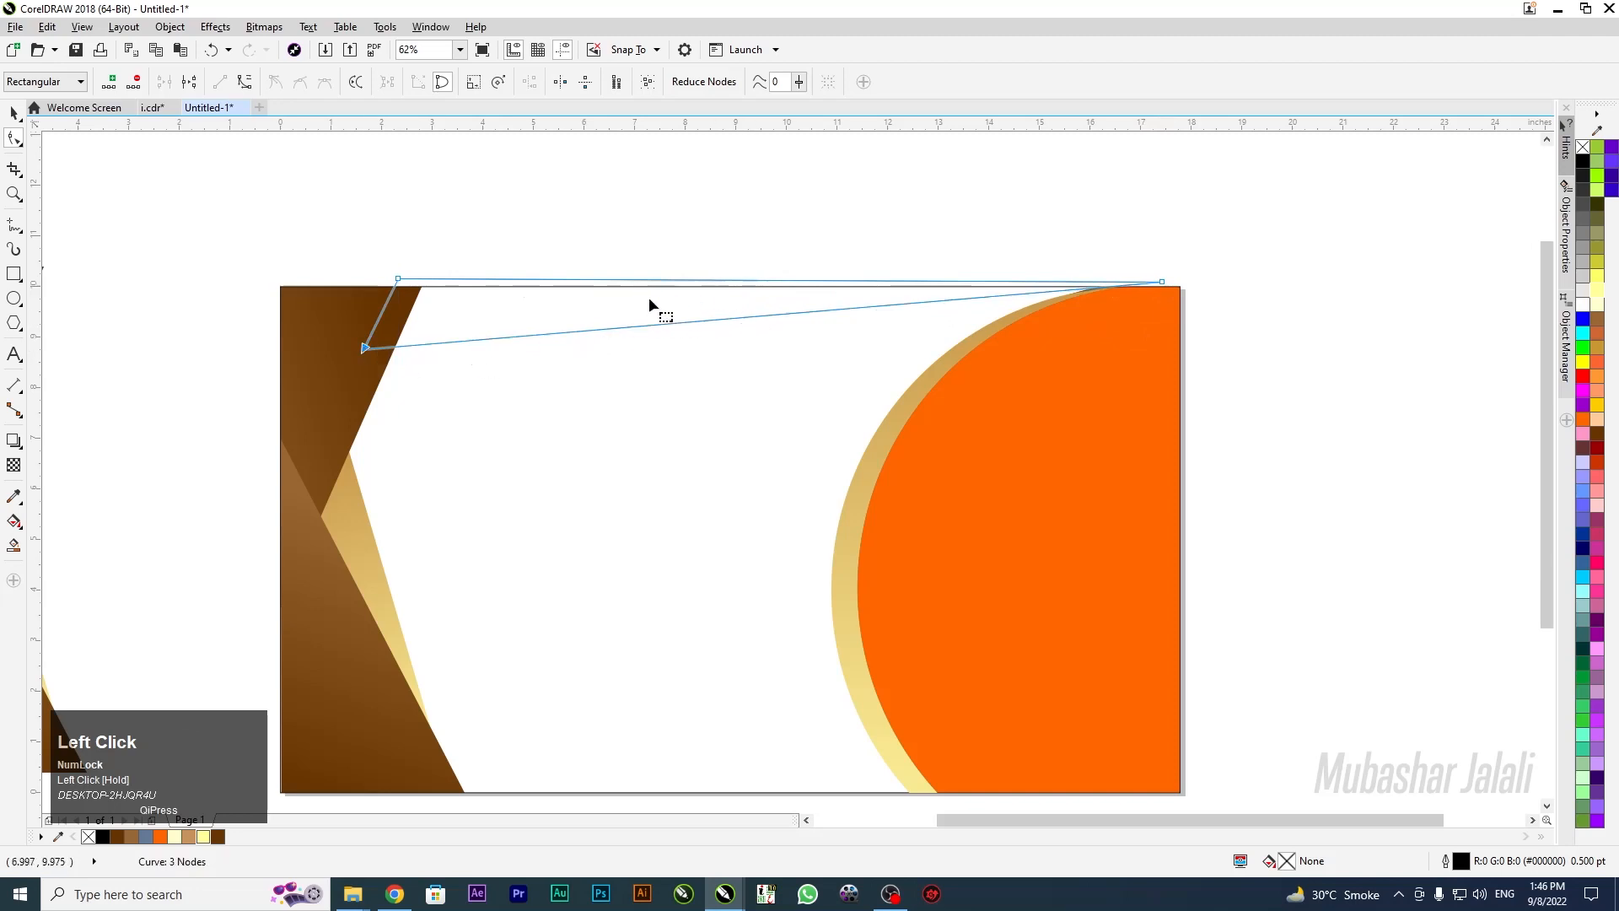
Snap the sliver's right point into the page's top-right corner
left_click_drag(1170, 288, 1168, 287)
scroll(1169, 287, "up", 3)
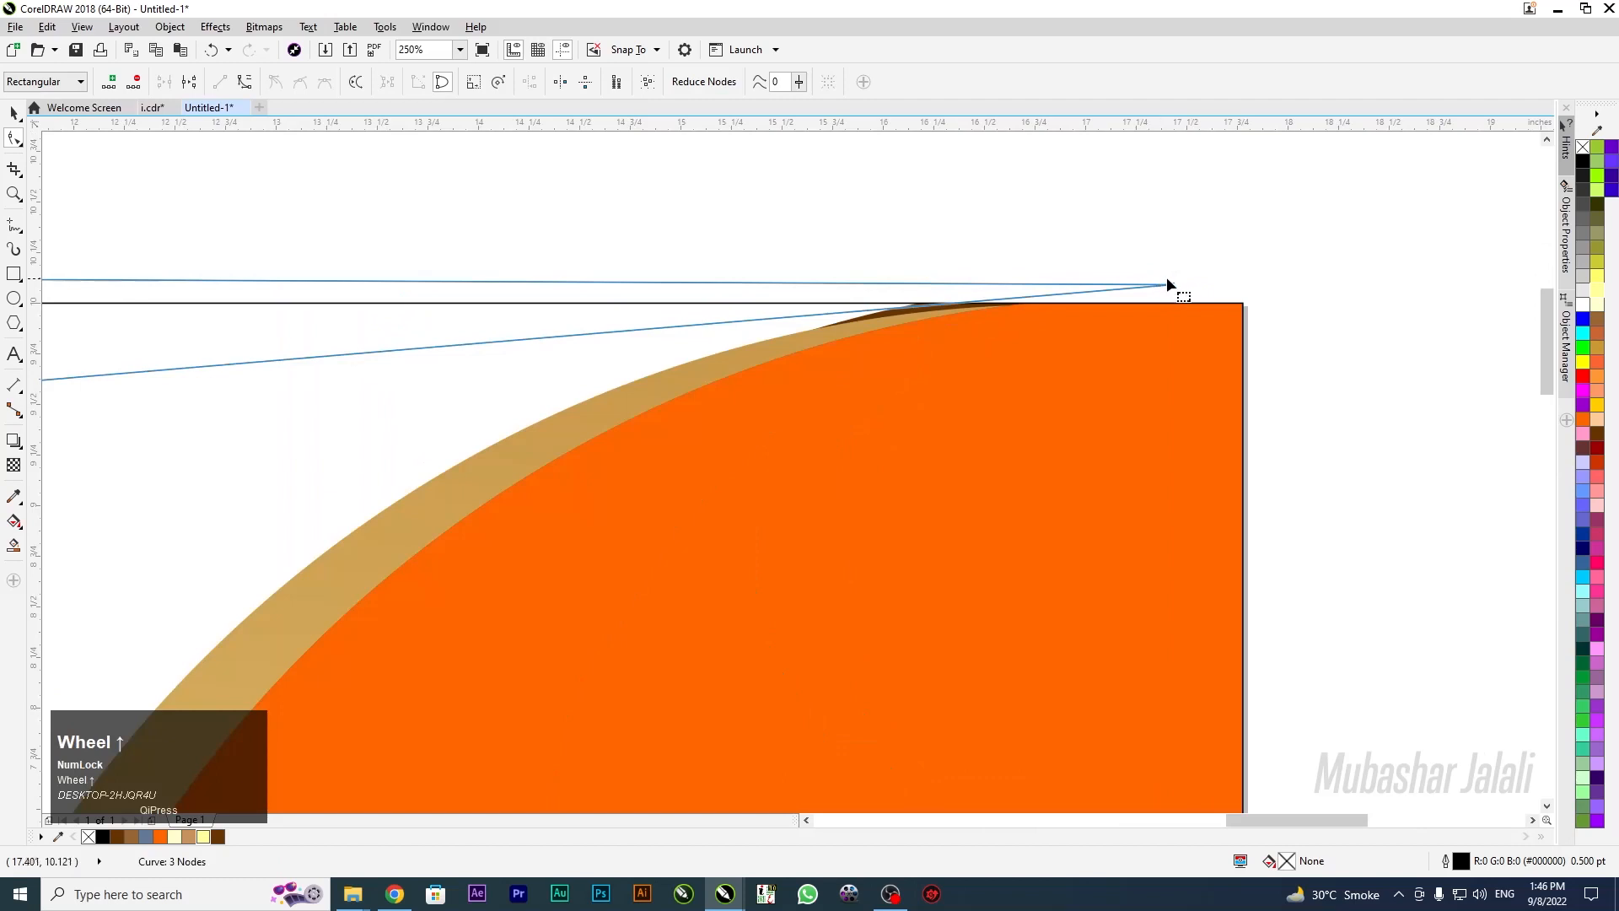
left_click_drag(1169, 281, 1199, 303)
scroll(1164, 271, "down", 3)
scroll(1189, 282, "up", 4)
left_click_drag(1020, 300, 1046, 291)
scroll(1205, 286, "down", 3)
scroll(1204, 286, "down", 4)
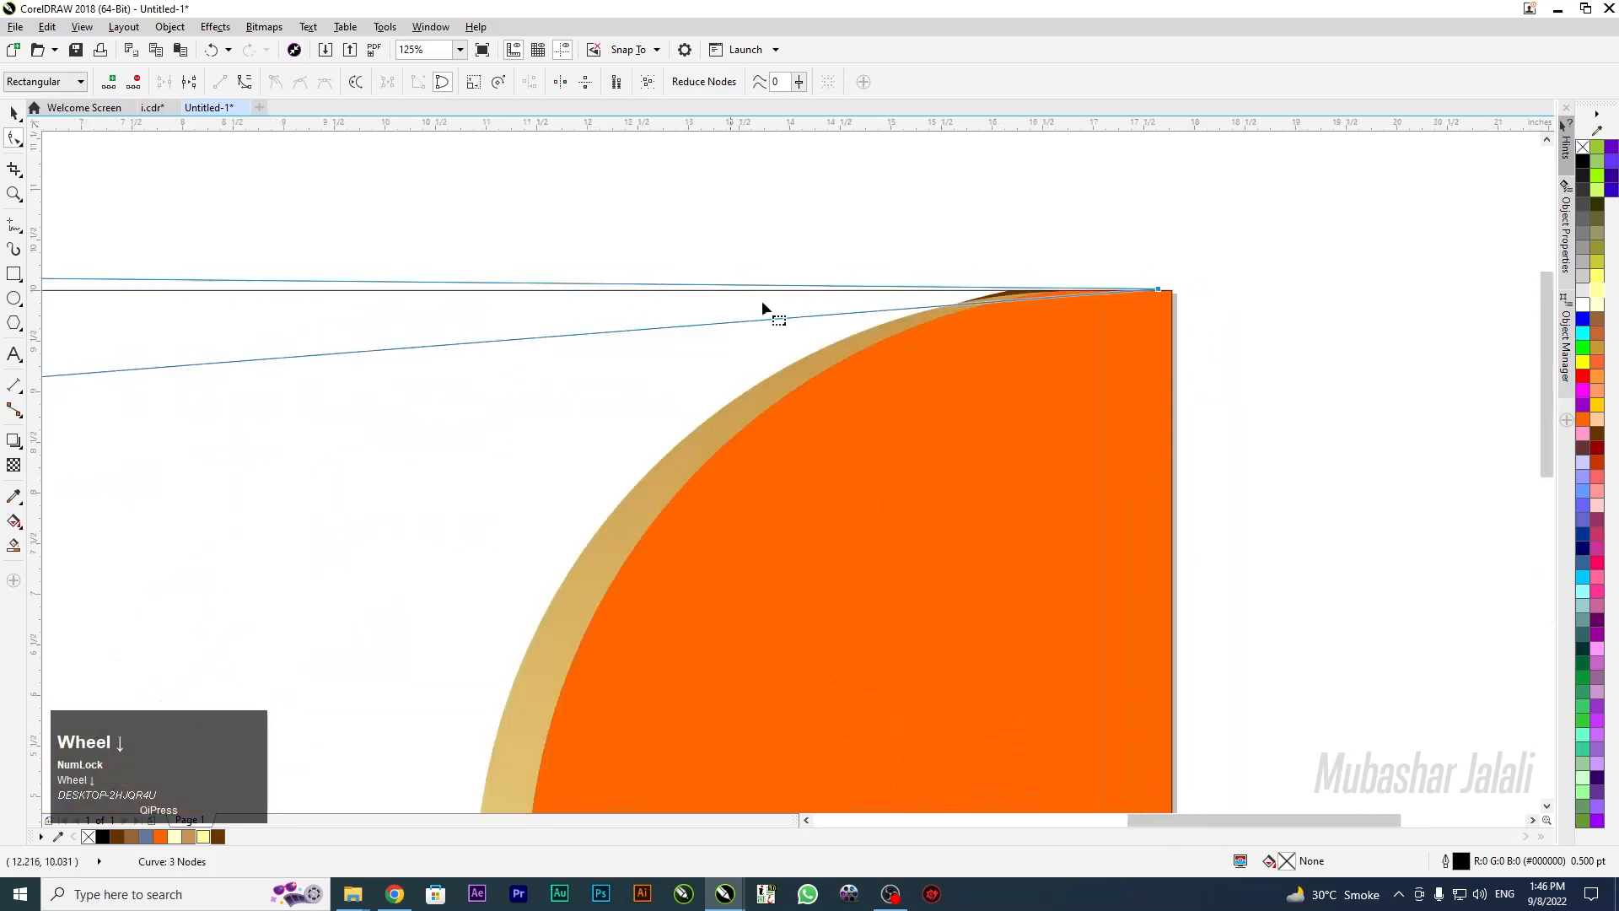
scroll(611, 302, "up", 1)
left_click(12, 113)
left_click(883, 261)
scroll(635, 267, "down", 2)
scroll(573, 388, "up", 3)
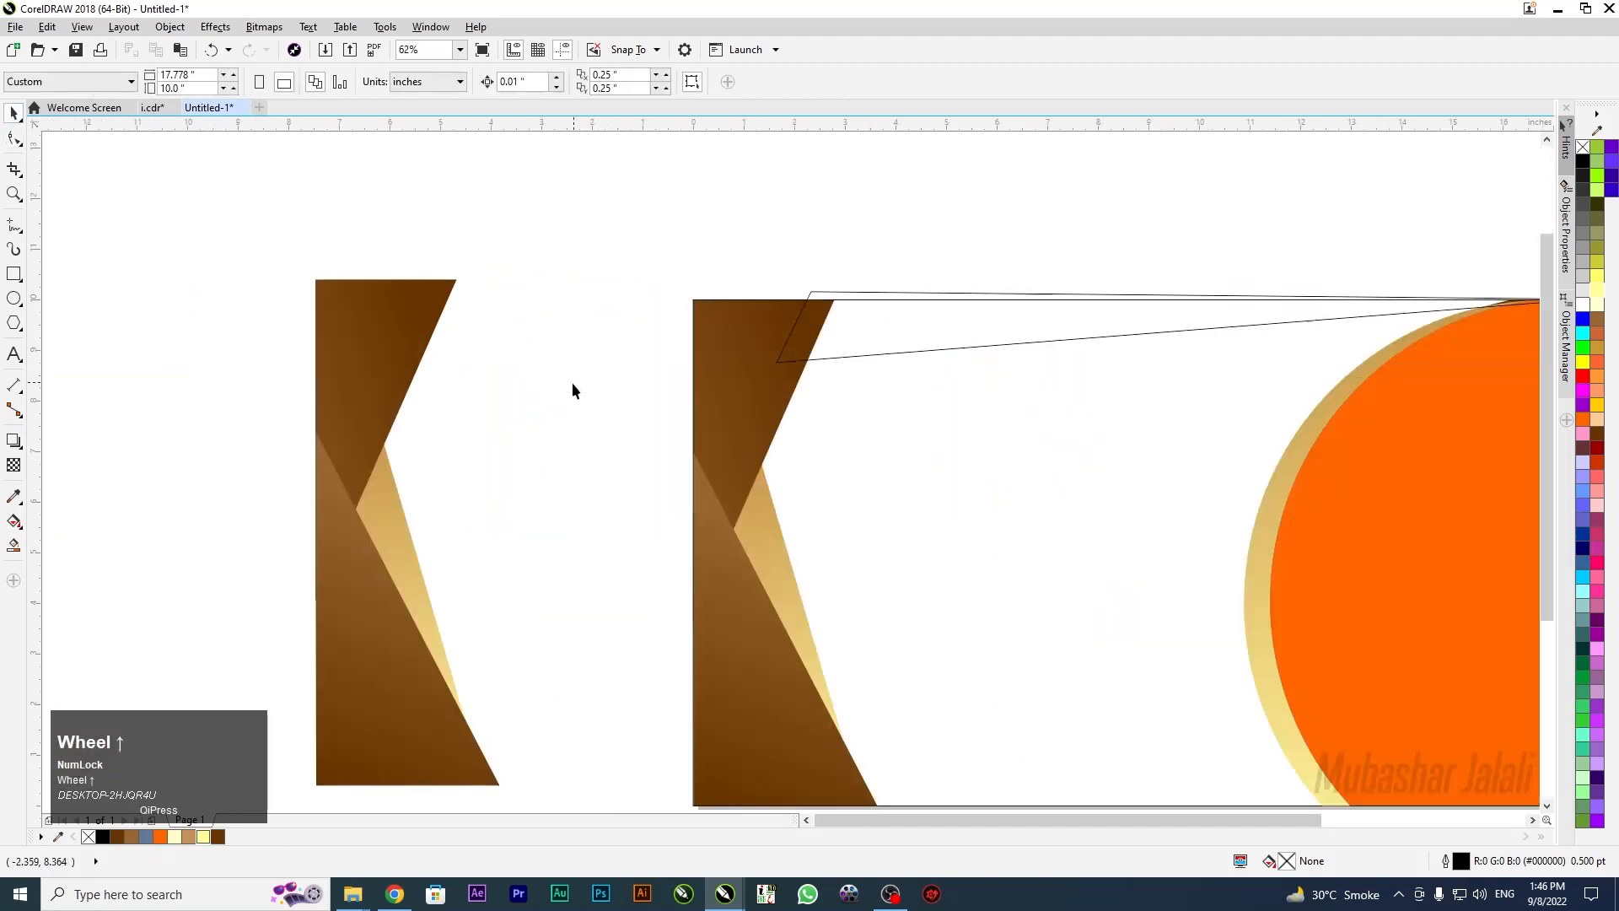
Copy the gold triangle's gradient fill onto the sliver and remove its outline
left_click_drag(387, 508, 984, 333)
left_click(880, 325)
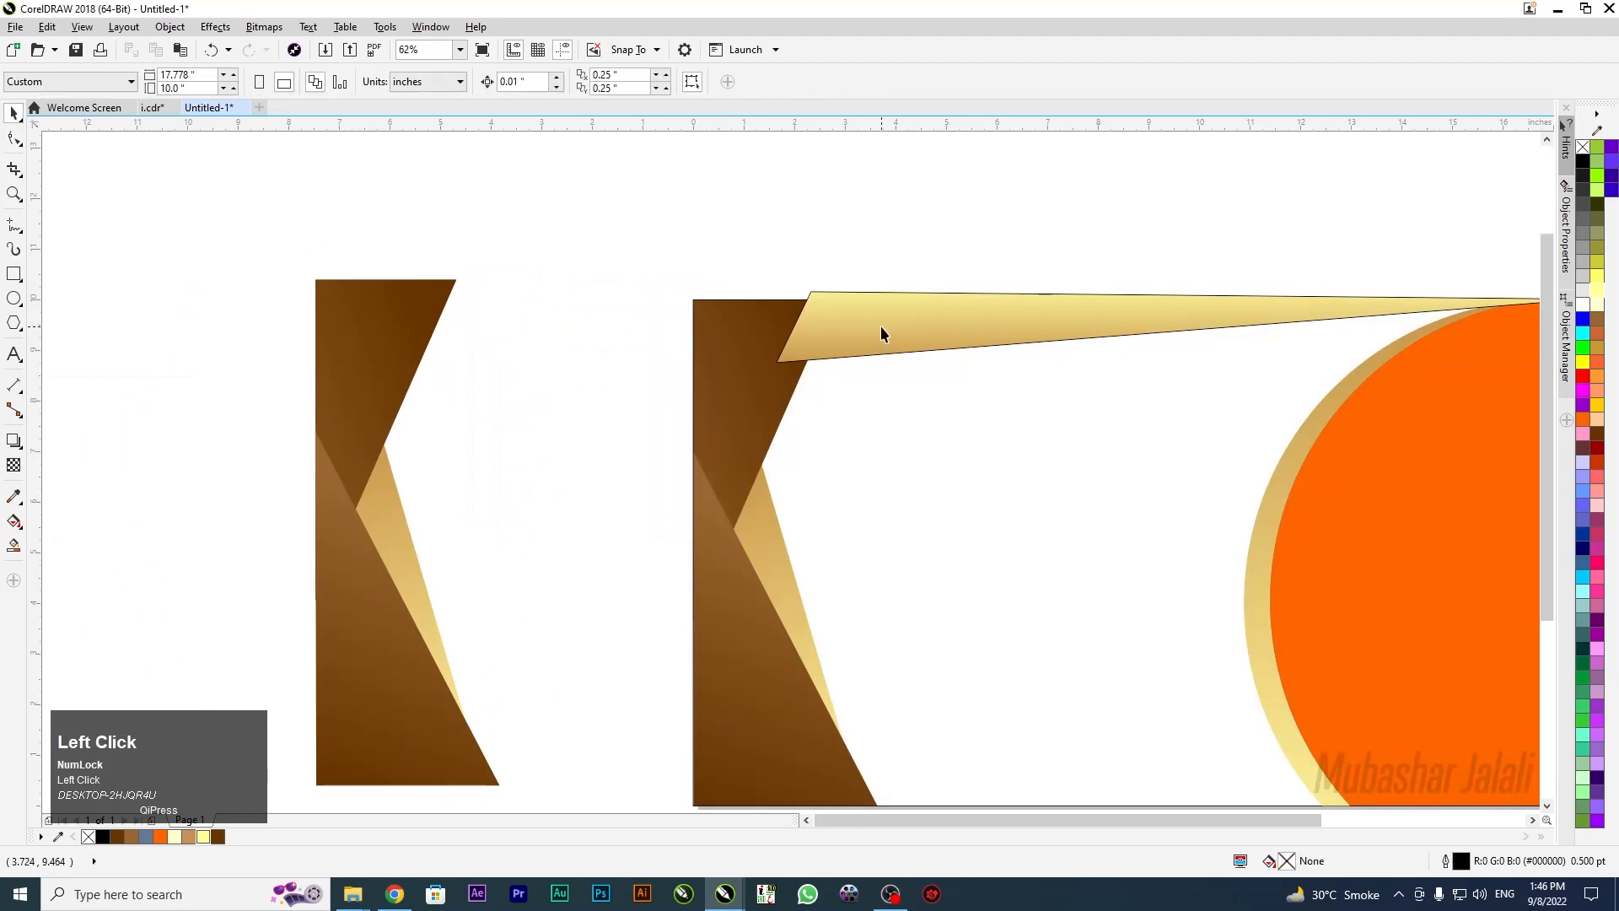
right_click(1586, 145)
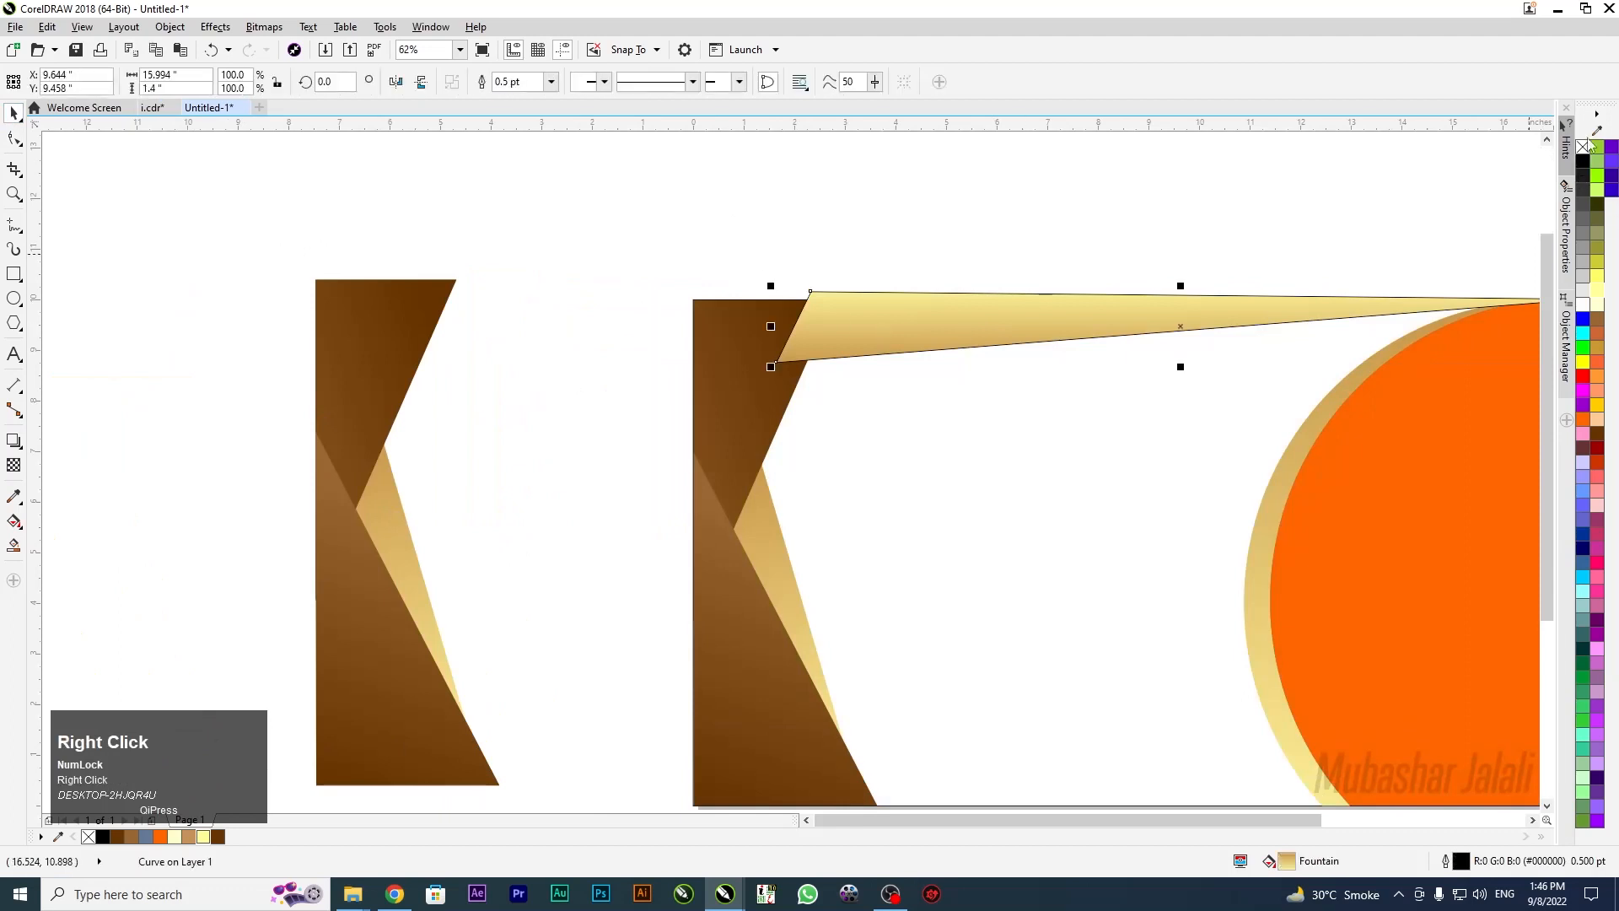
left_click(868, 217)
scroll(751, 240, "down", 3)
scroll(776, 249, "up", 2)
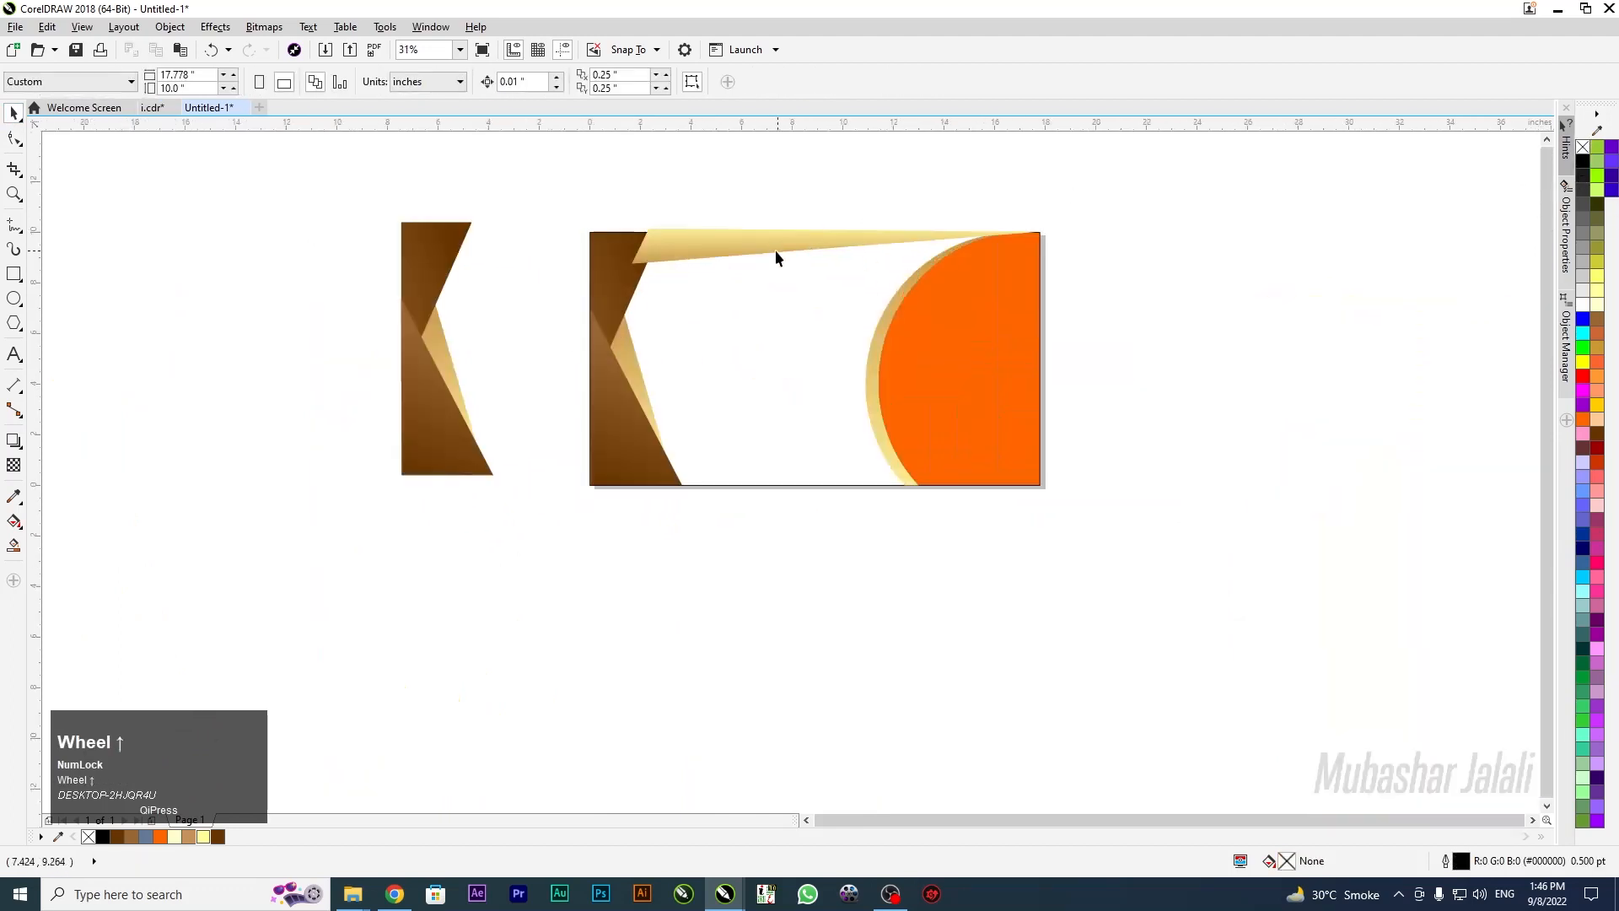
PowerClip the sliver inside the background rectangle and send it one step behind the brown wedge
right_click(772, 247)
left_click(770, 350)
left_click(665, 585)
scroll(641, 261, "up", 2)
left_click(759, 262, "ctrl")
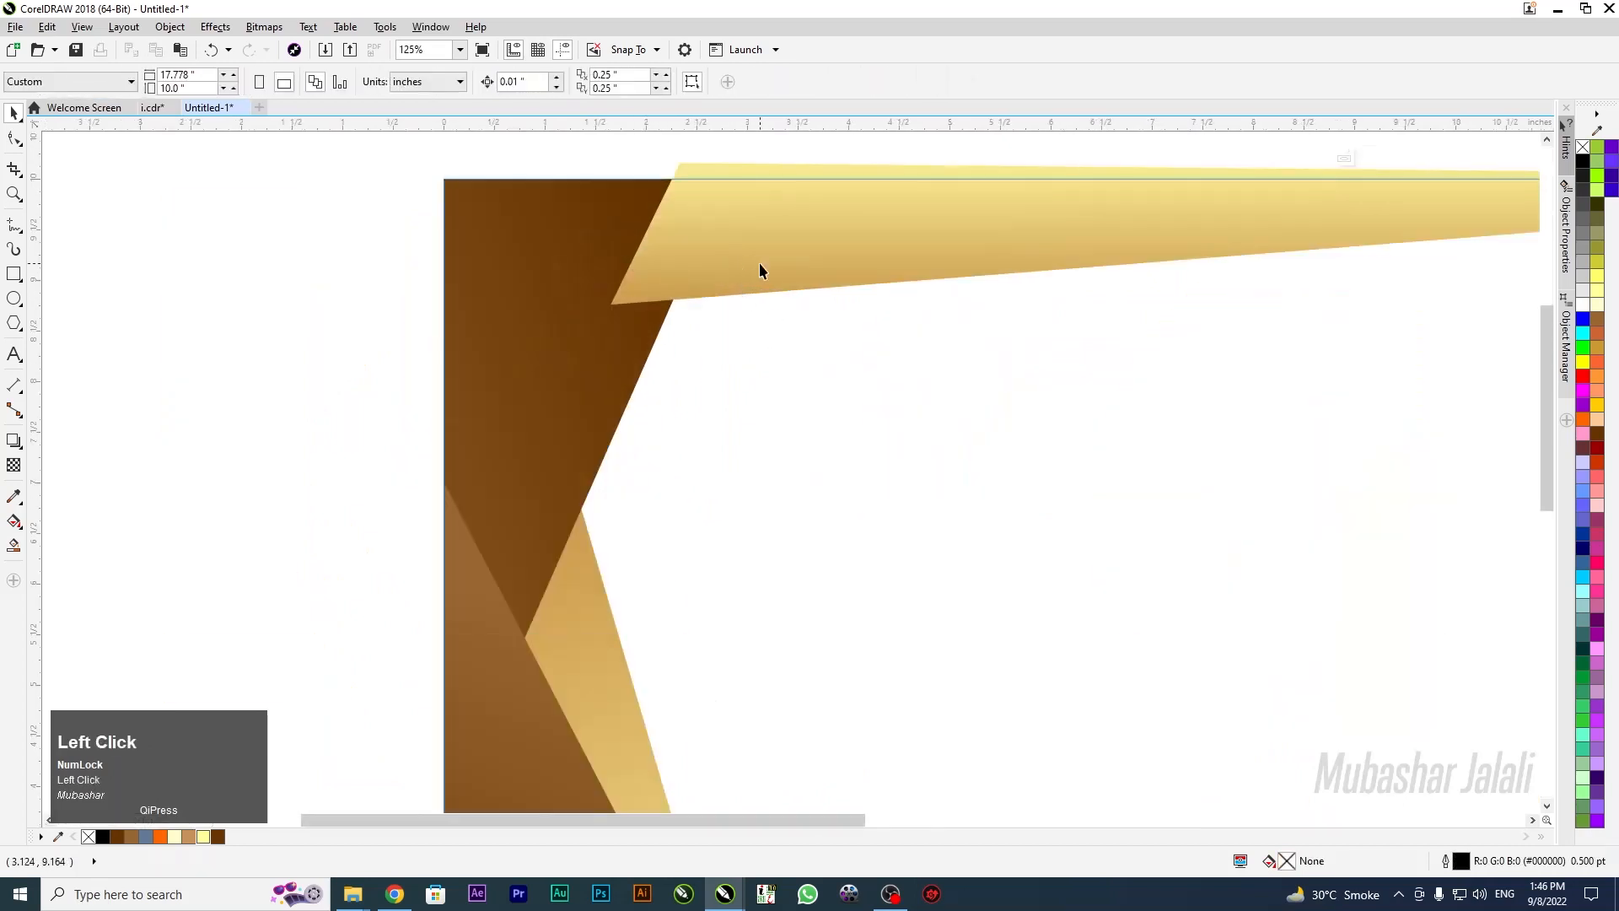
key("ctrl+Page_Down")
scroll(792, 249, "down", 2)
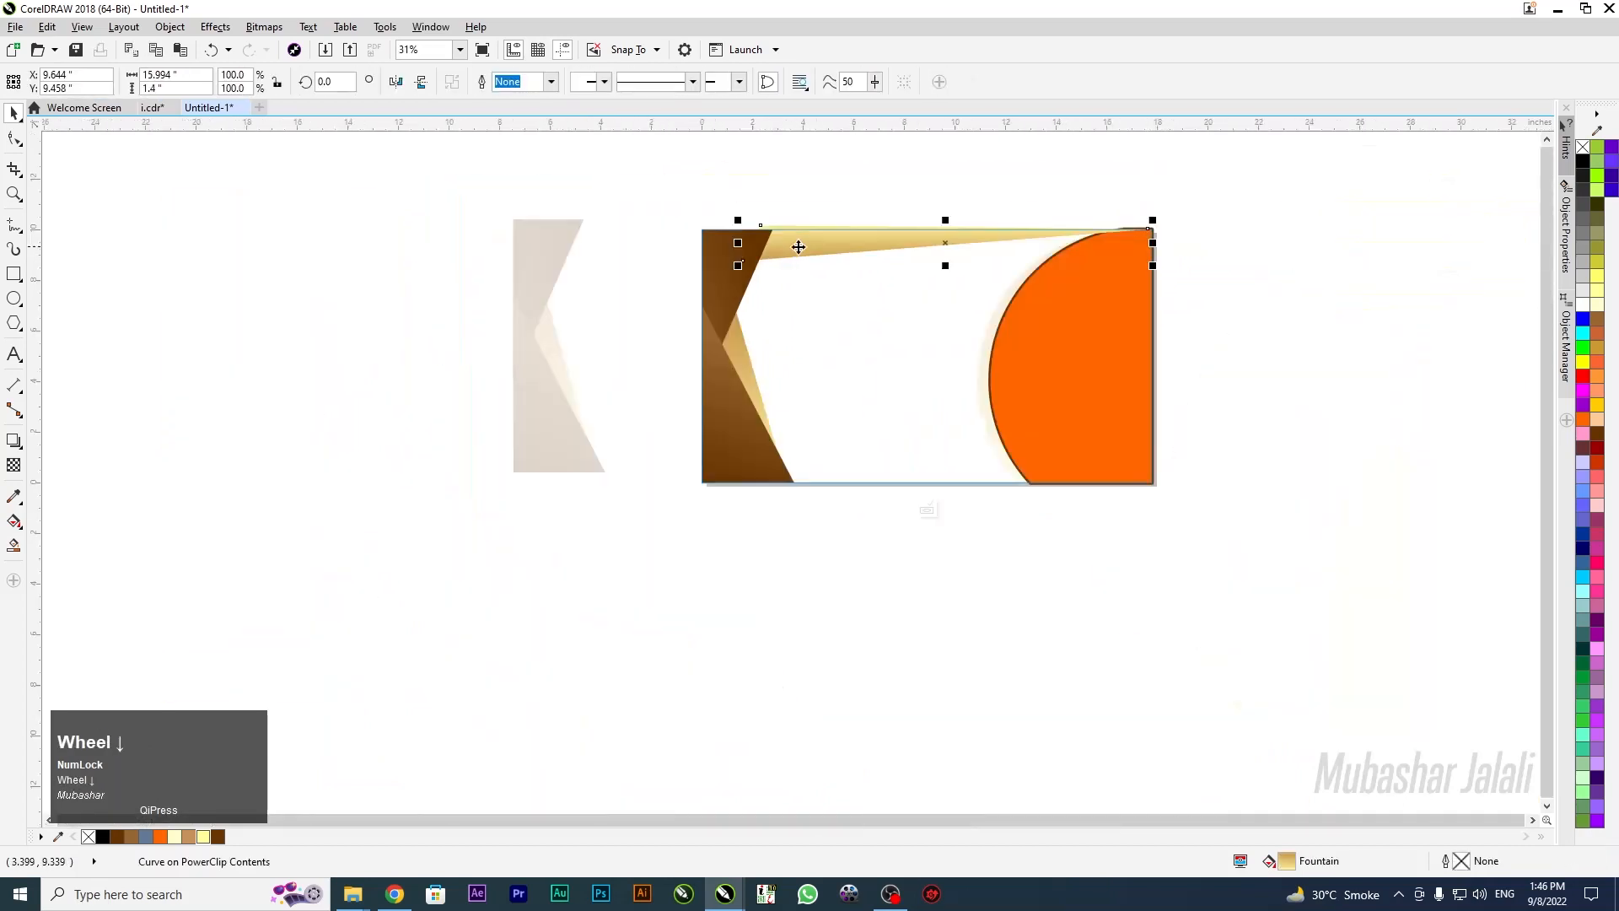
Duplicate the gold wedge, mirror the copy, and move it to the banner's bottom edge
left_click_drag(812, 245, 833, 413)
right_click(832, 414)
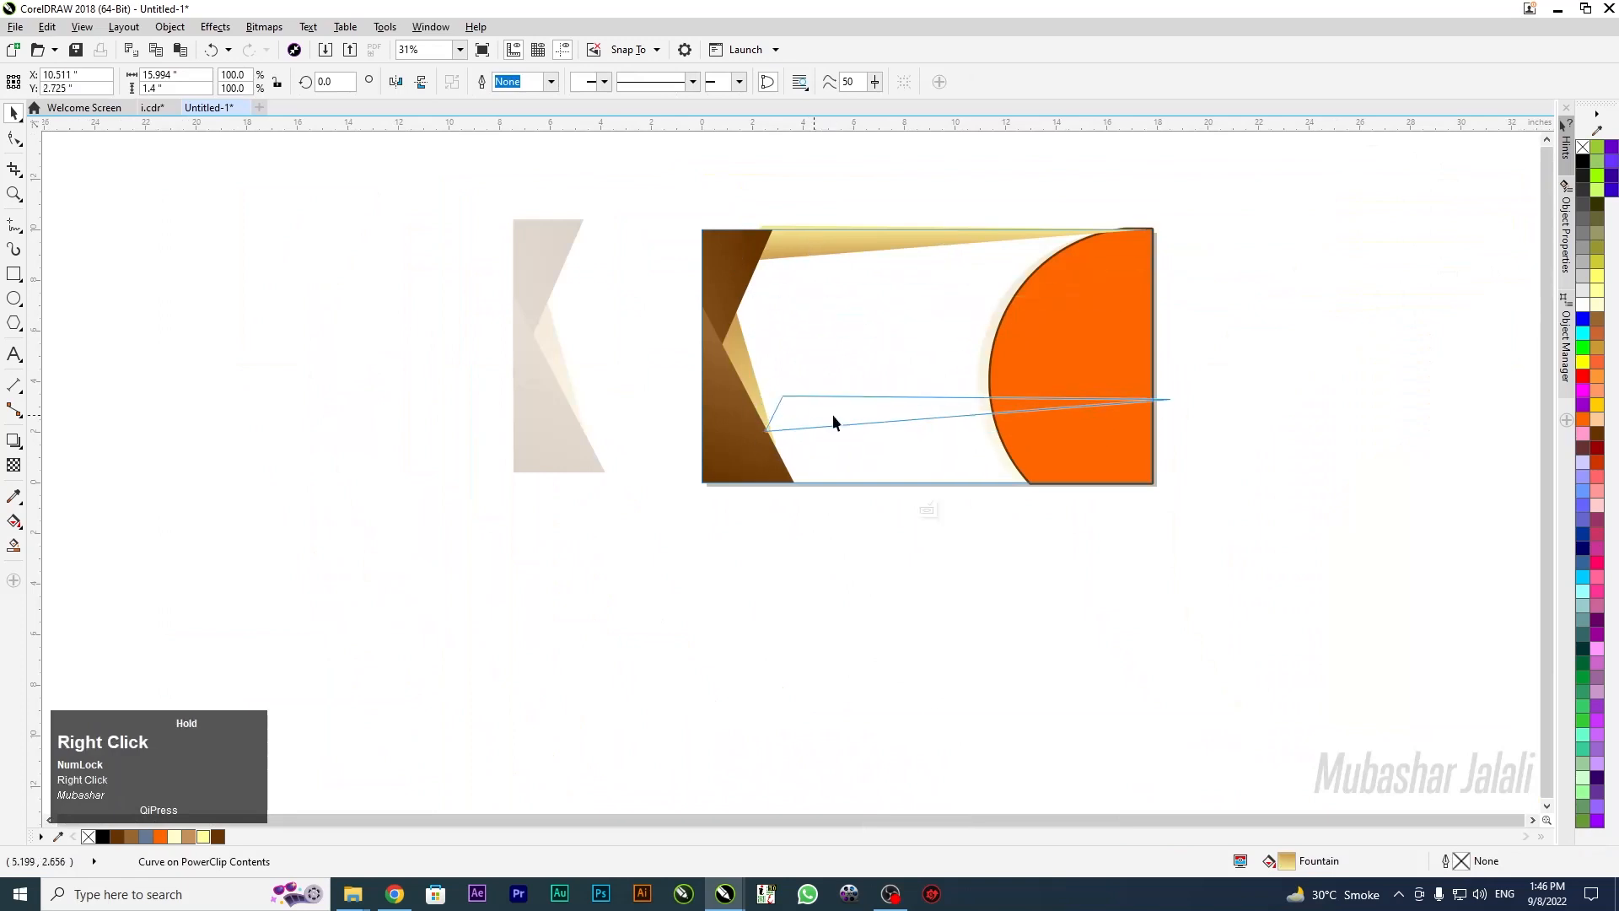
left_click(396, 81)
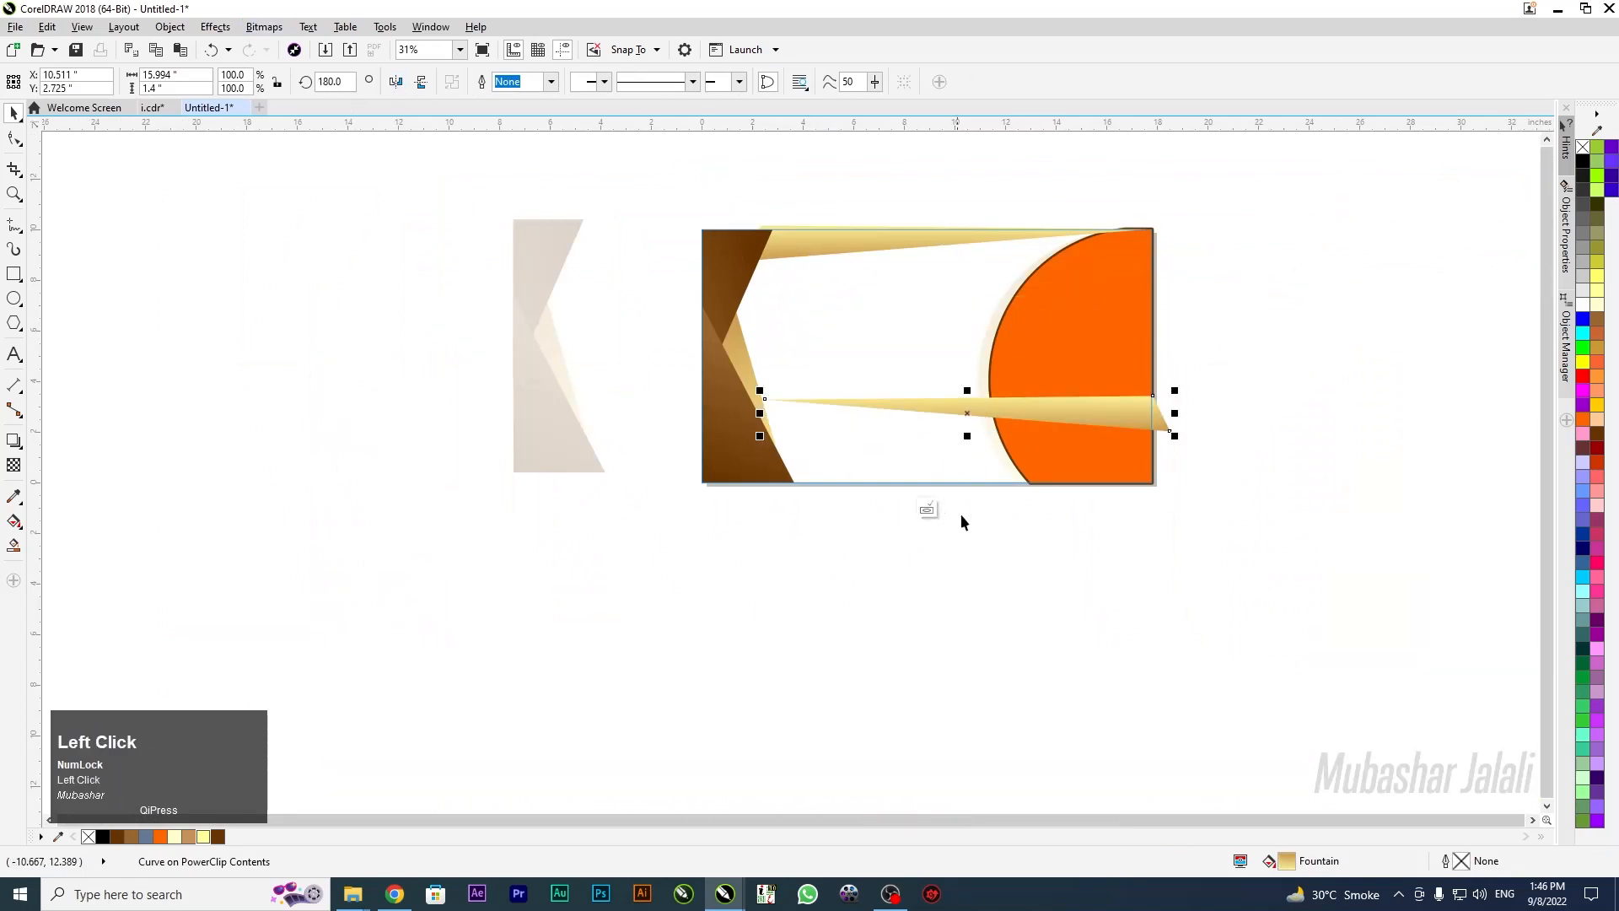
scroll(1041, 411, "up", 2)
left_click_drag(824, 397, 826, 471)
Rotate and position the copy along the bottom edge, tilted toward the orange half-disc
left_click(1103, 475)
left_click_drag(1478, 546, 1451, 485)
left_click(778, 565)
left_click(604, 448)
mouse_move(604, 448)
left_mouse_down()
mouse_move(553, 441)
mouse_move(579, 447)
left_mouse_up()
scroll(827, 544, "down", 3)
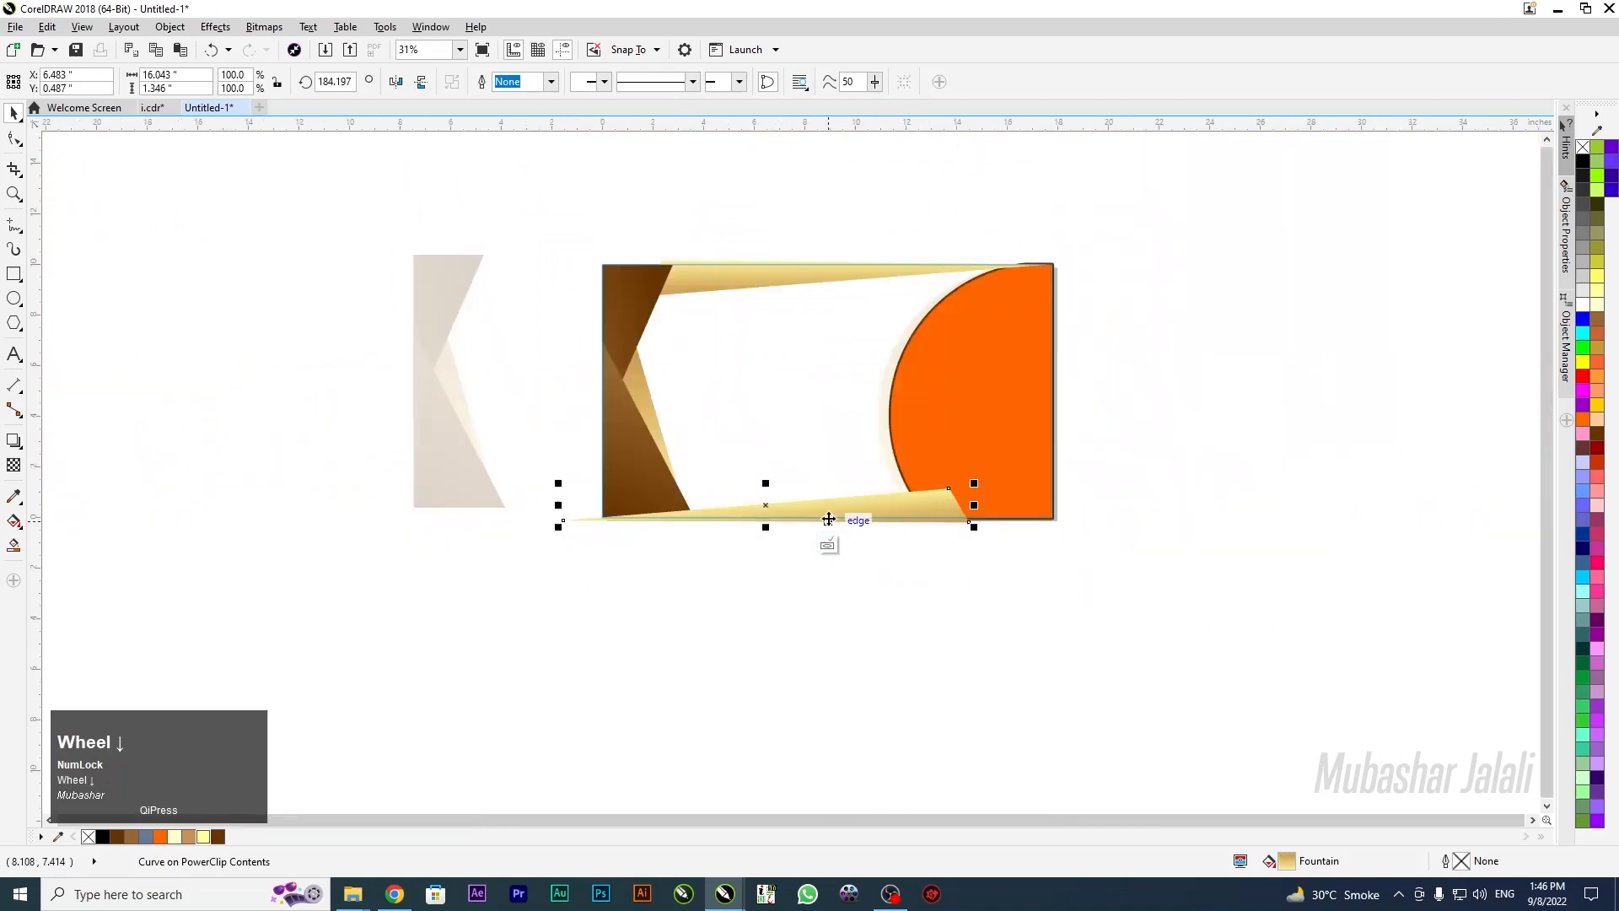
scroll(829, 518, "up", 3)
key("g")
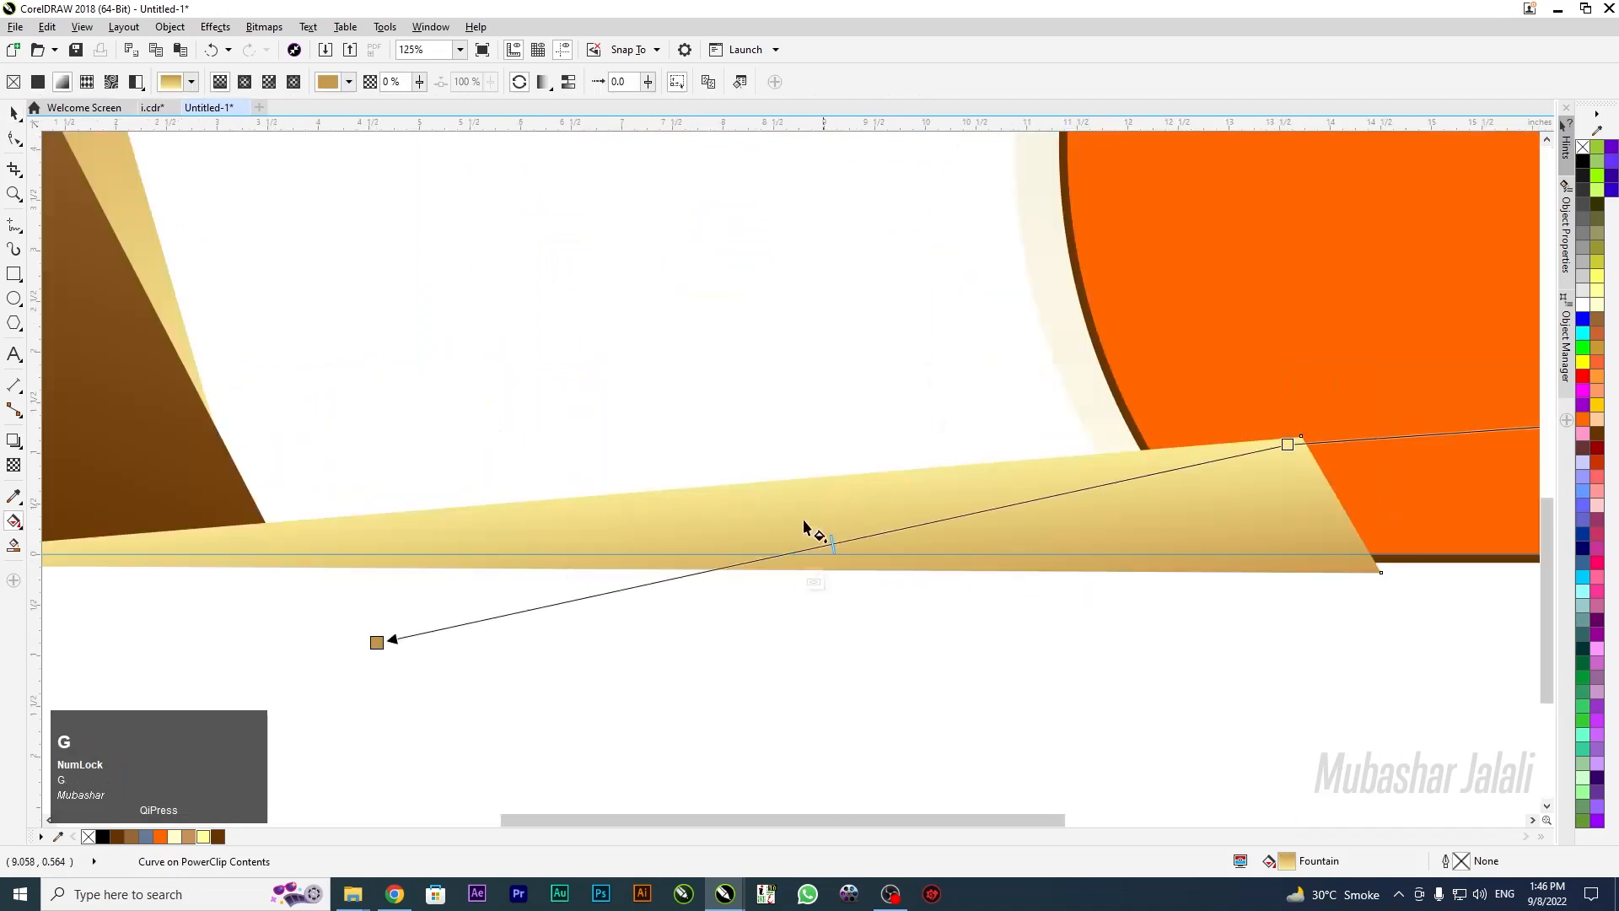
Re-angle the bottom wedge's fountain fill so it shades from tan to pale cream
left_click_drag(1289, 446, 874, 424)
left_click_drag(381, 641, 541, 649)
left_click_drag(1244, 253, 1173, 507)
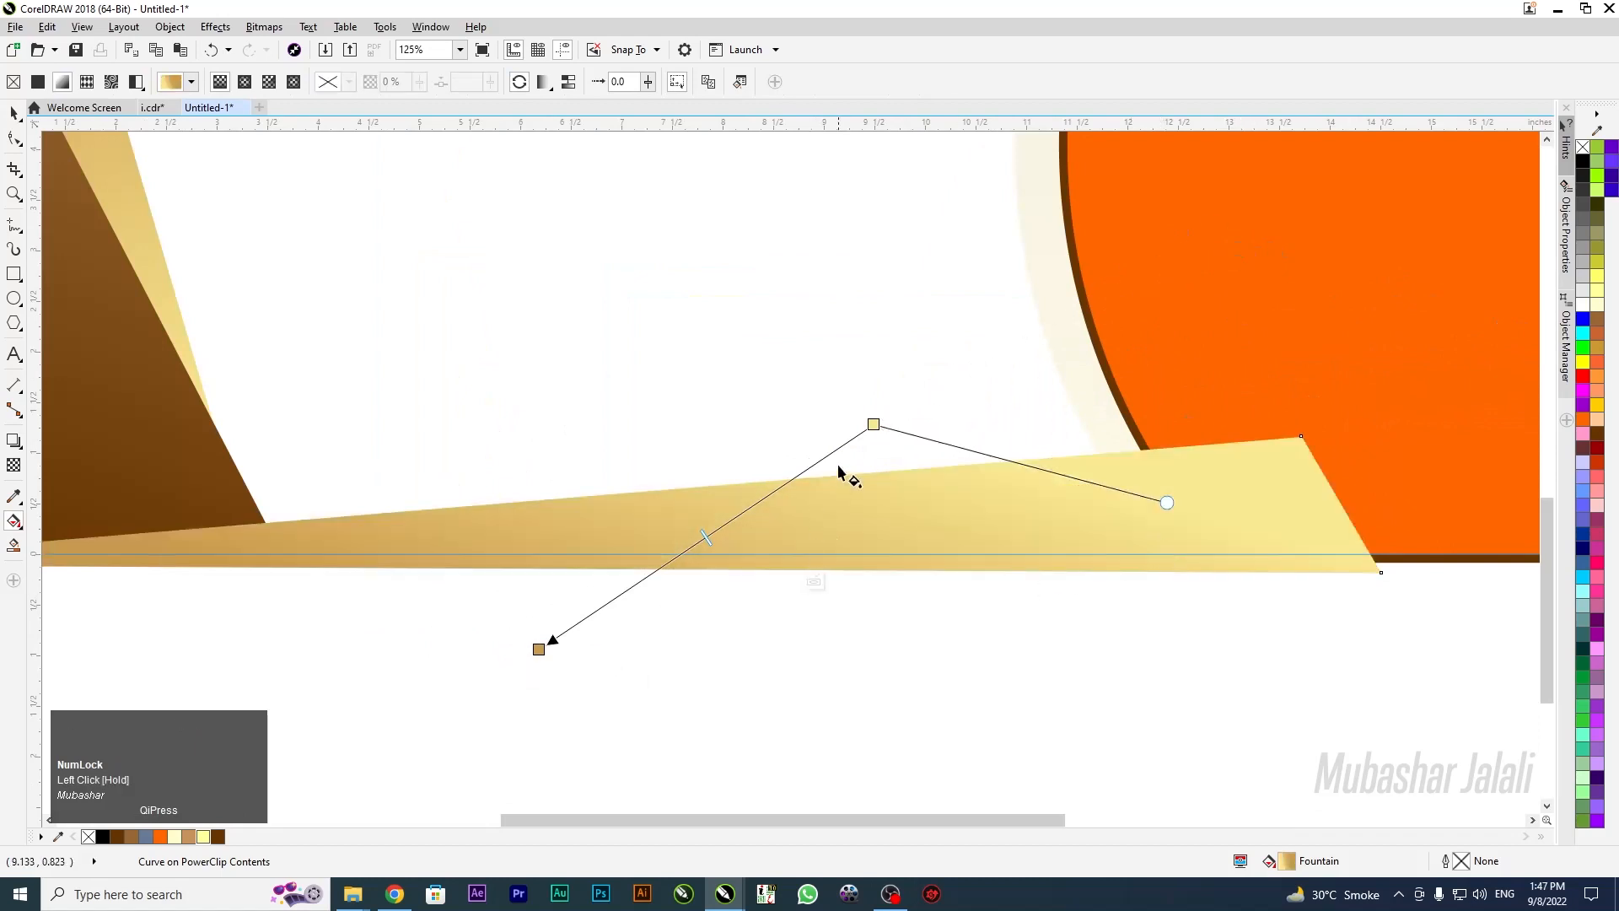
left_click_drag(877, 442, 787, 429)
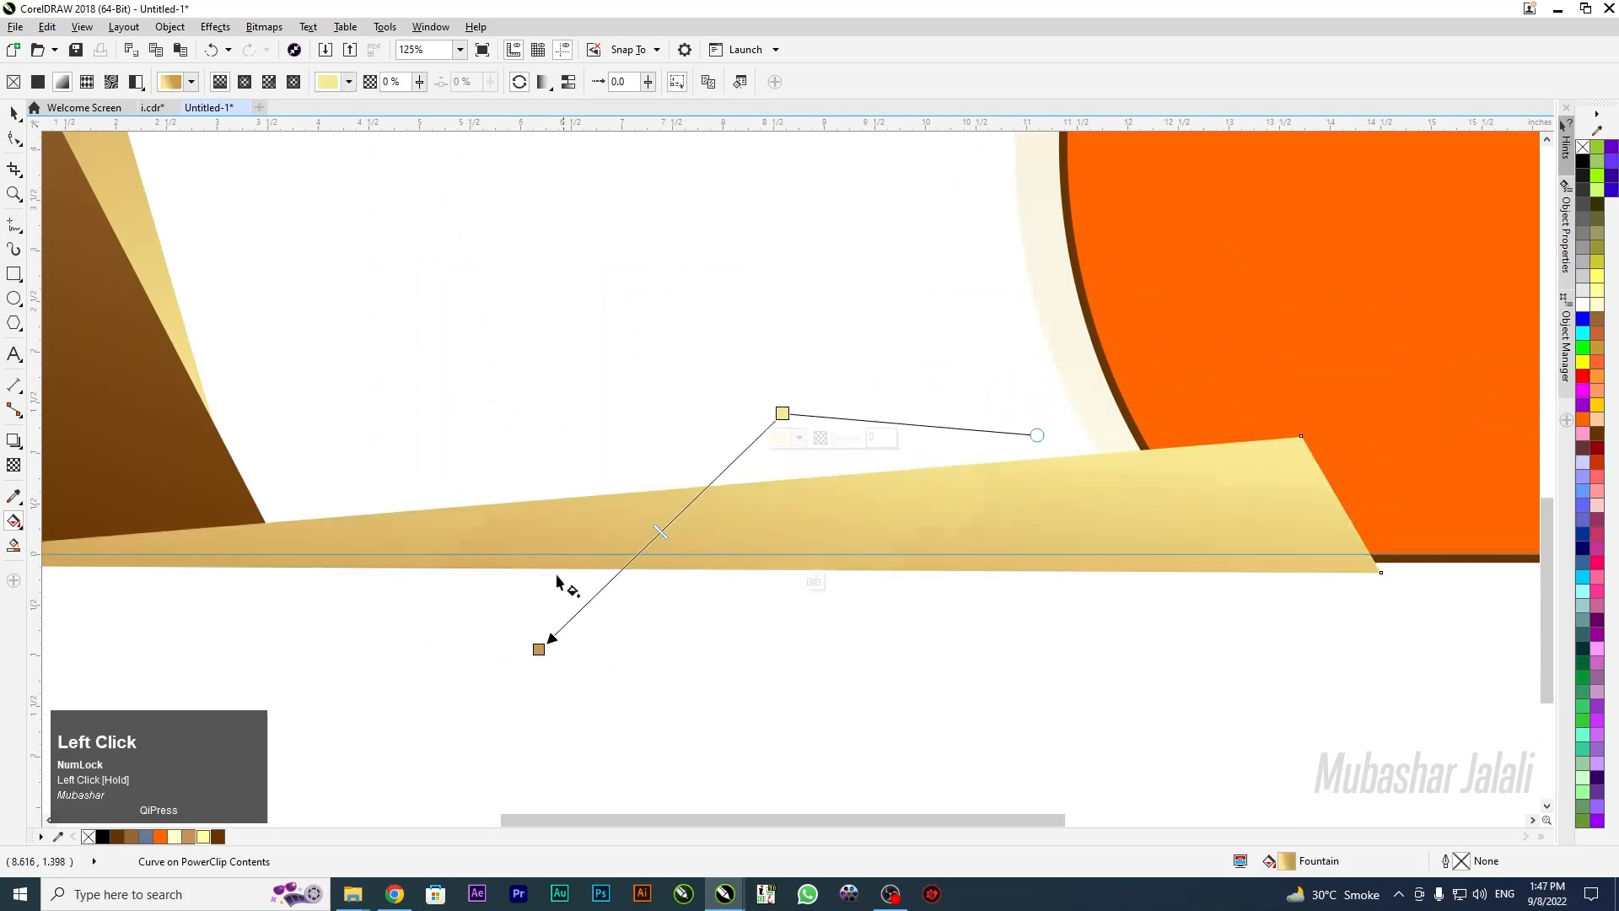
left_click_drag(535, 647, 618, 659)
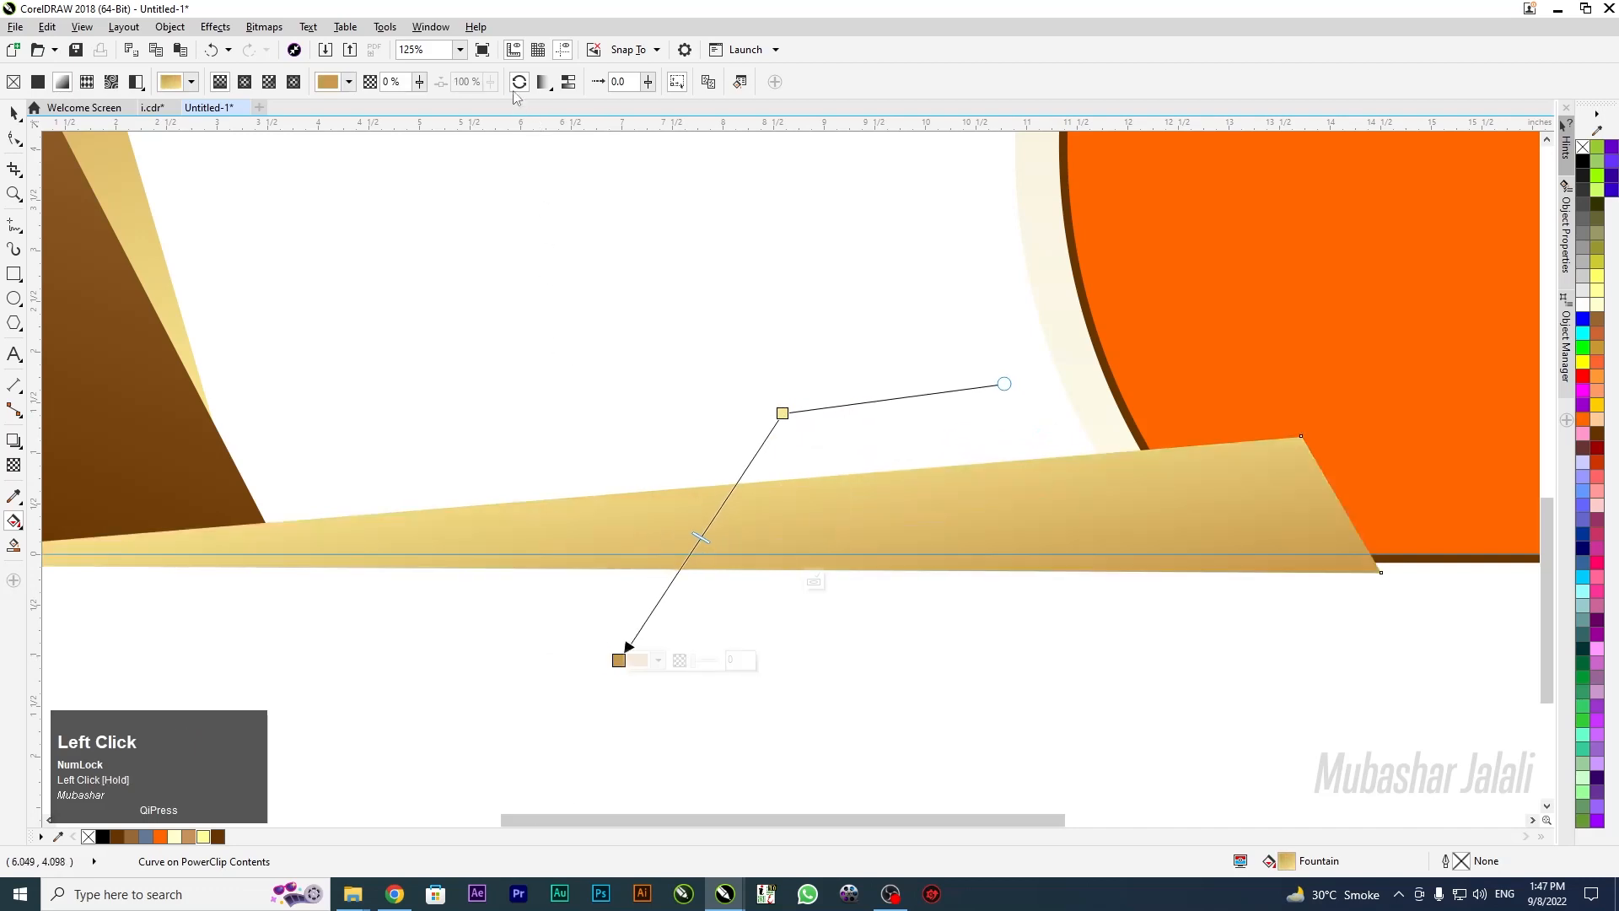
scroll(946, 450, "down", 2)
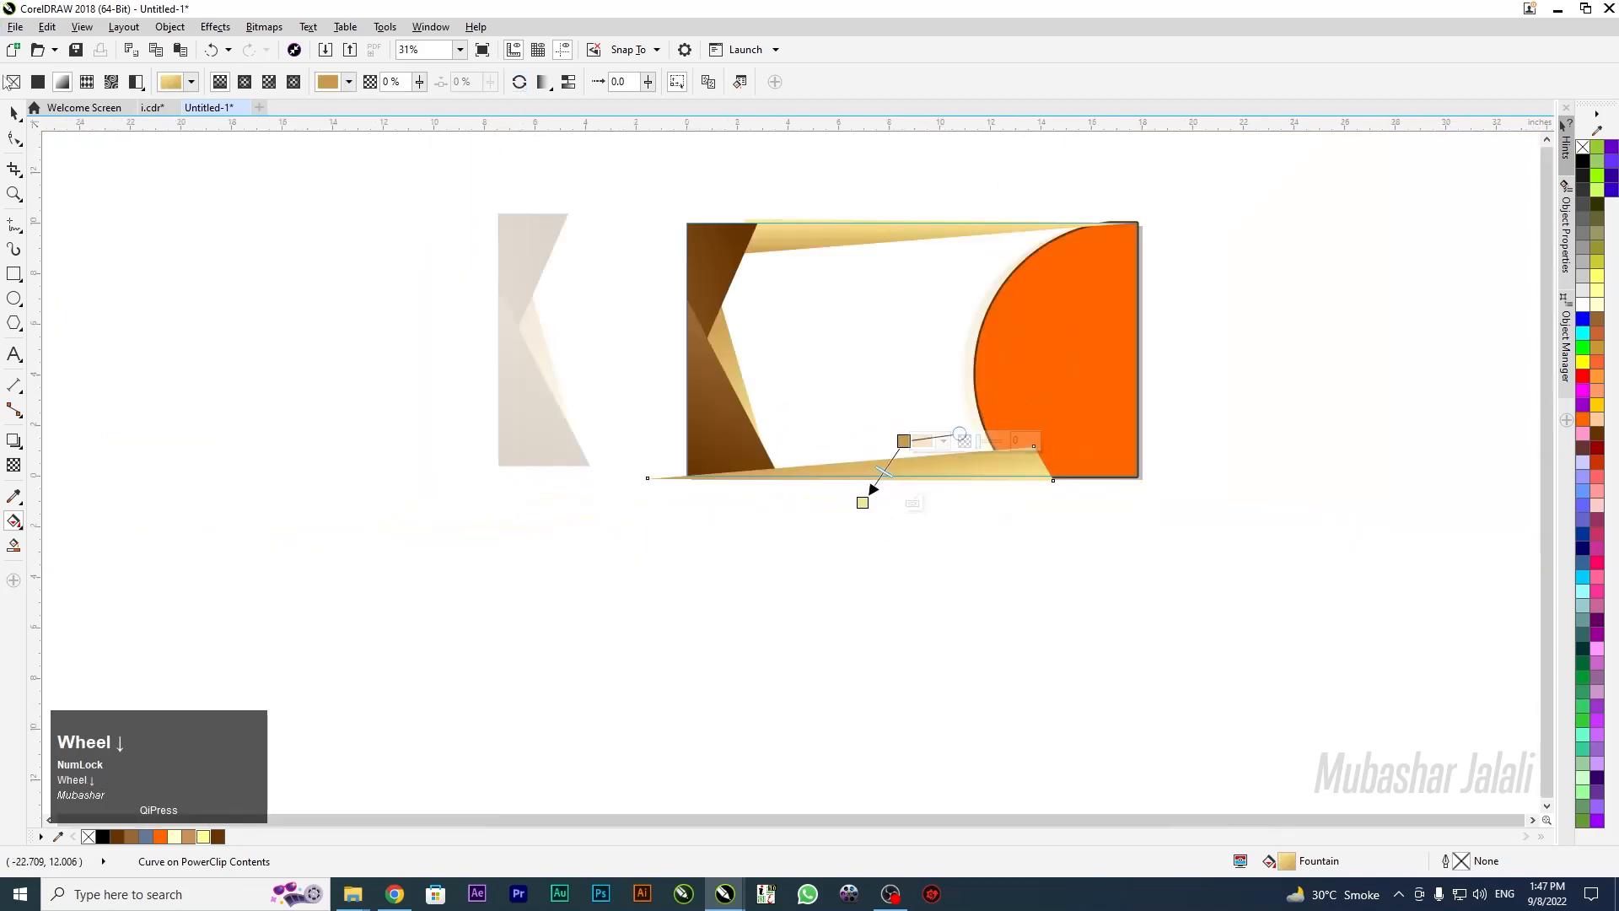
left_click(13, 112)
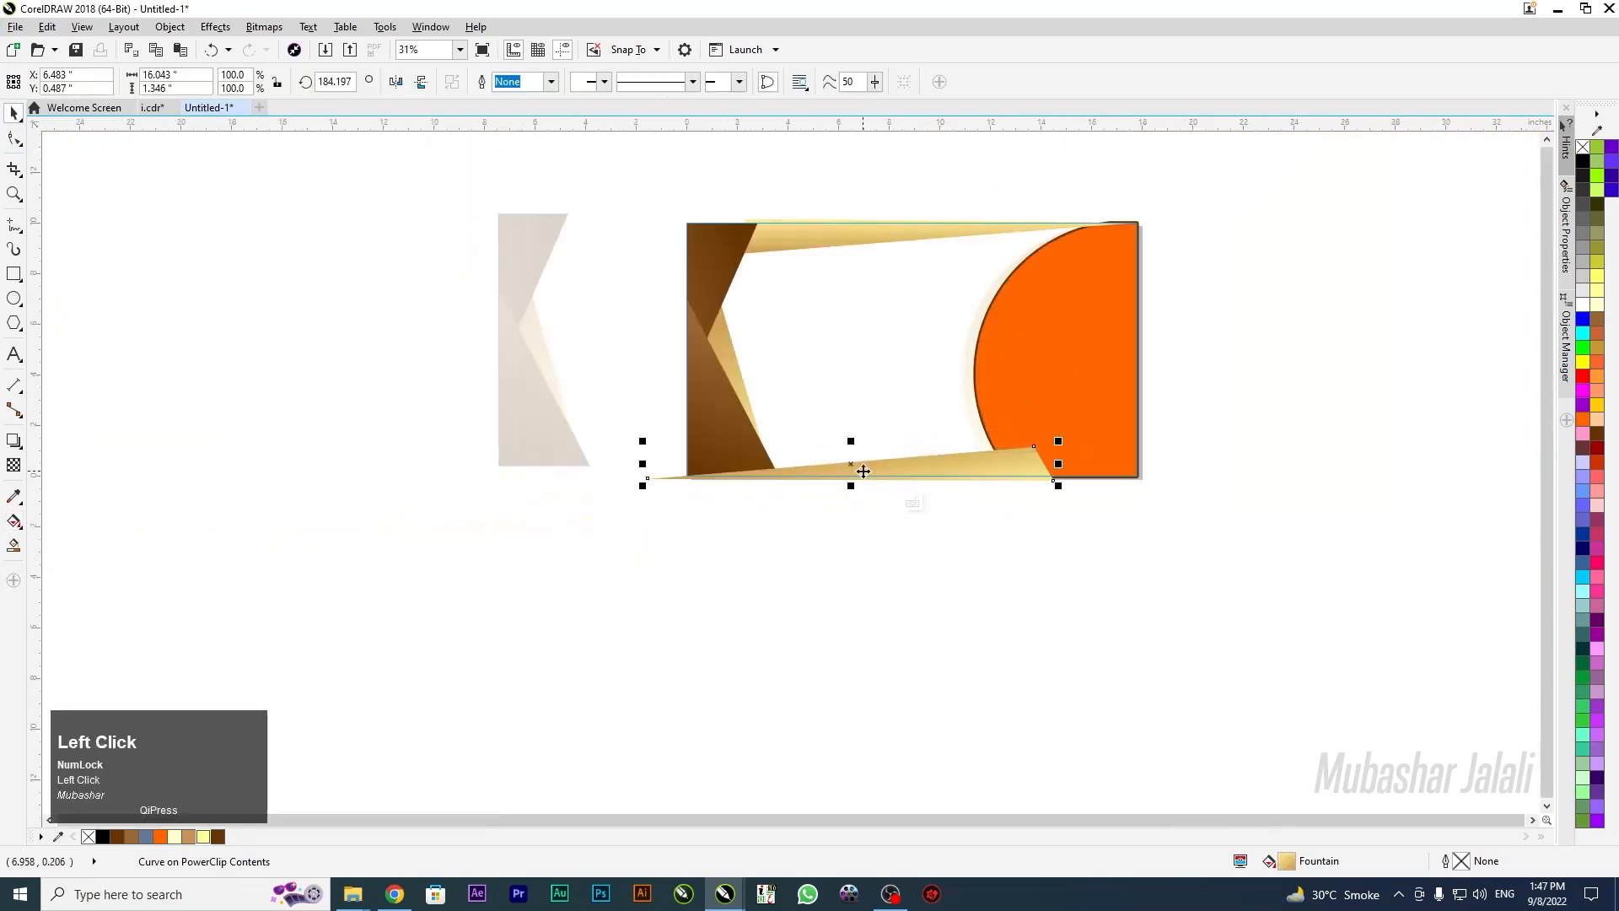
Send the bottom wedge behind the orange semicircle and bring the semicircle forward inside the frame
key("shift+Page_Down")
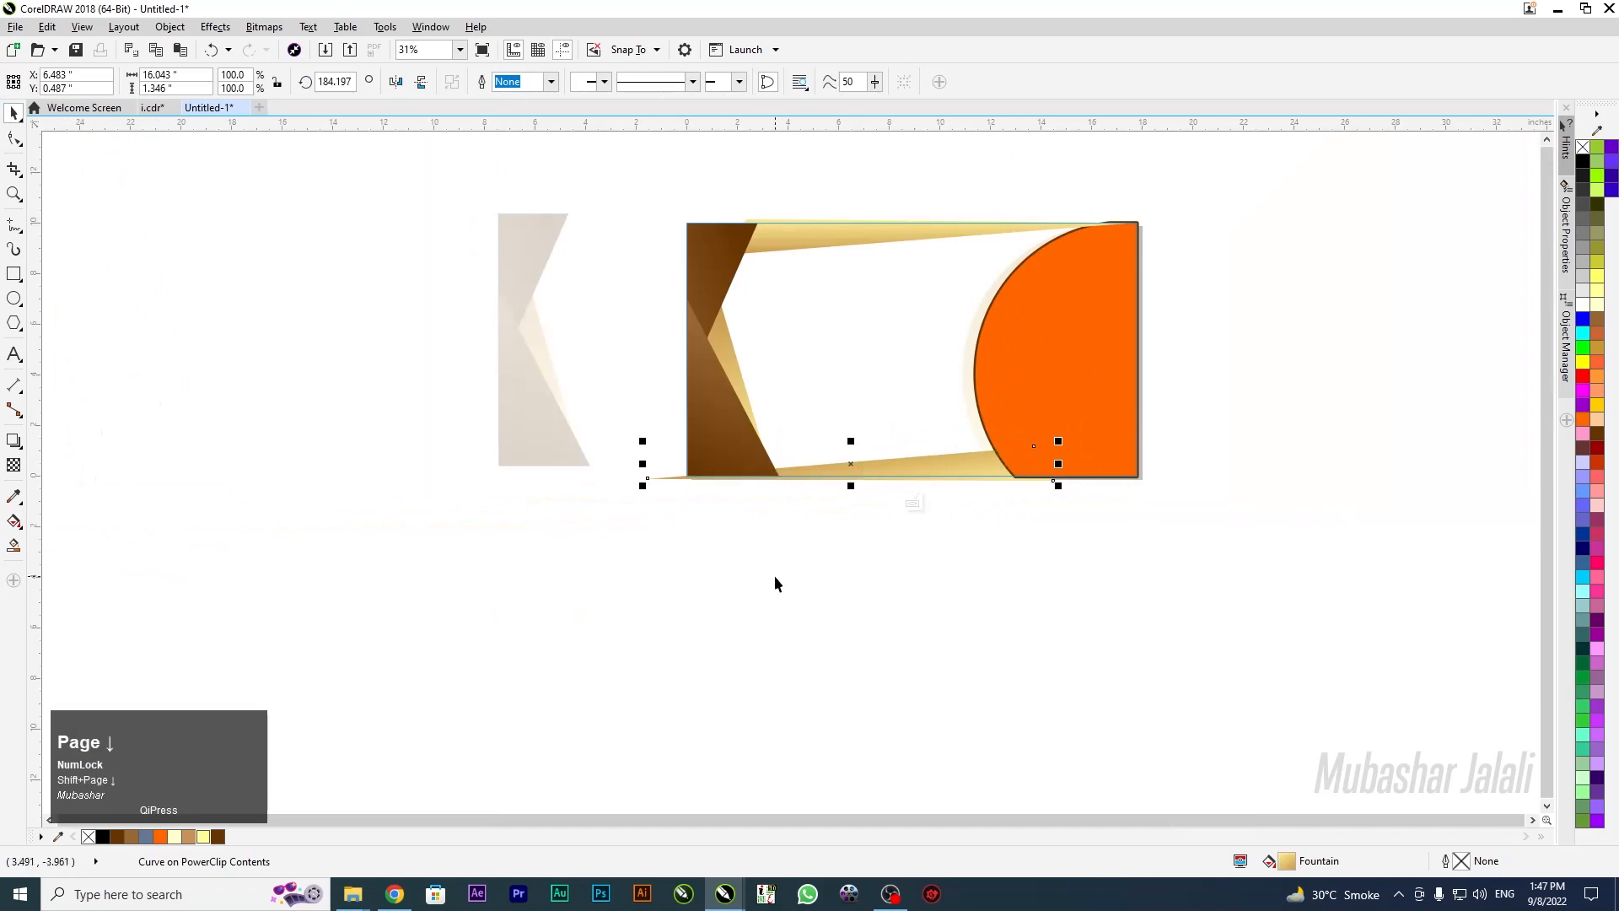
left_click(871, 533)
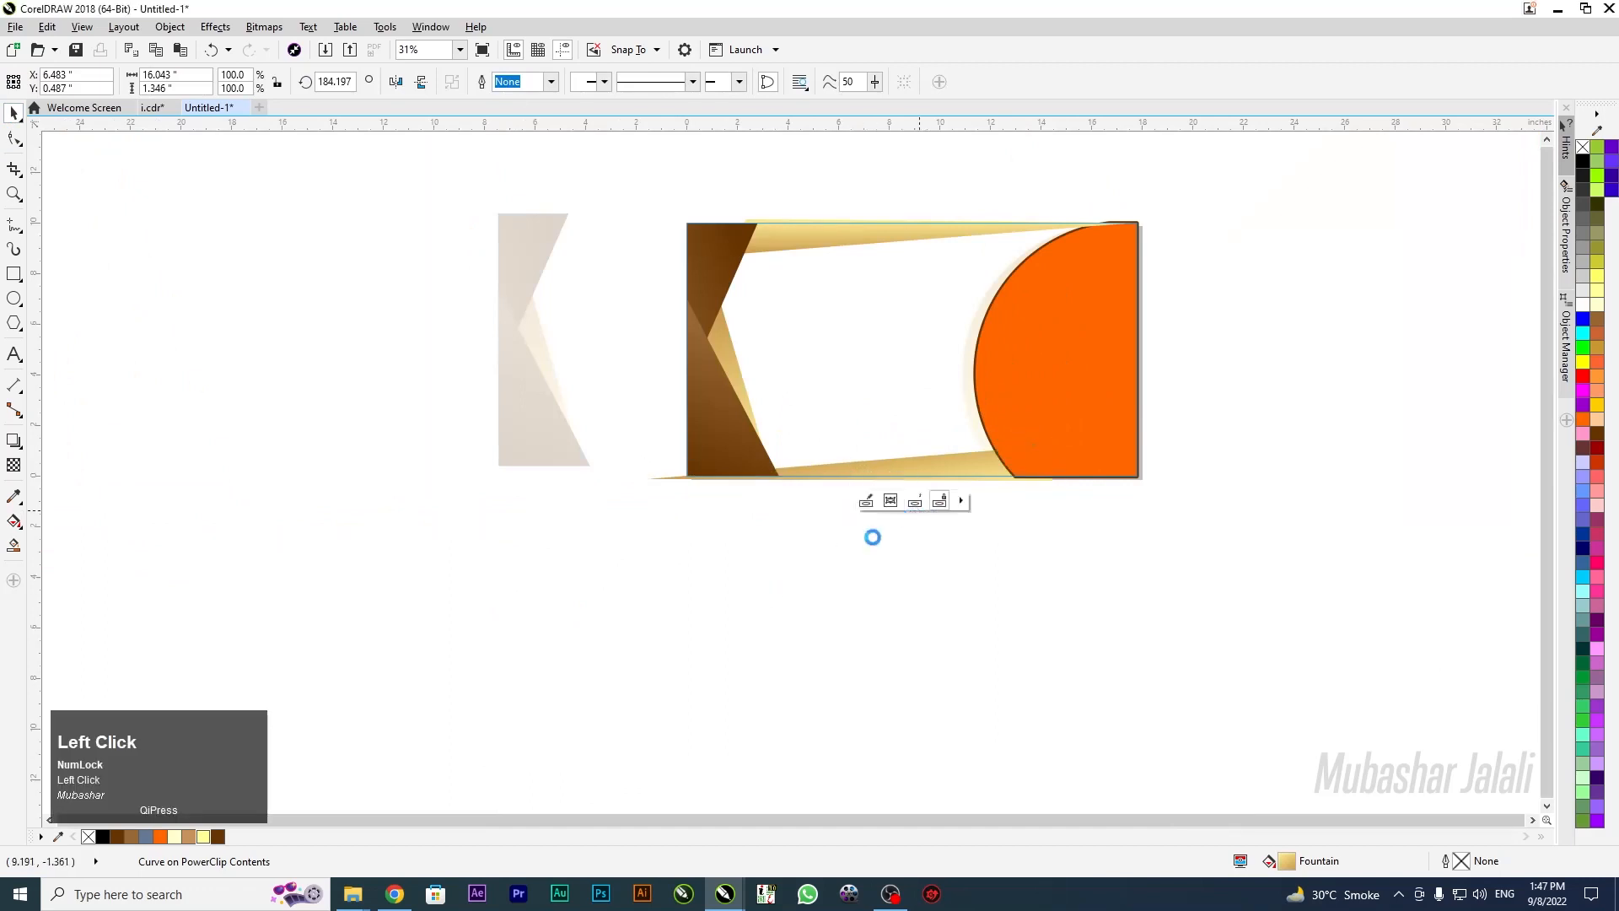
scroll(935, 289, "up", 2)
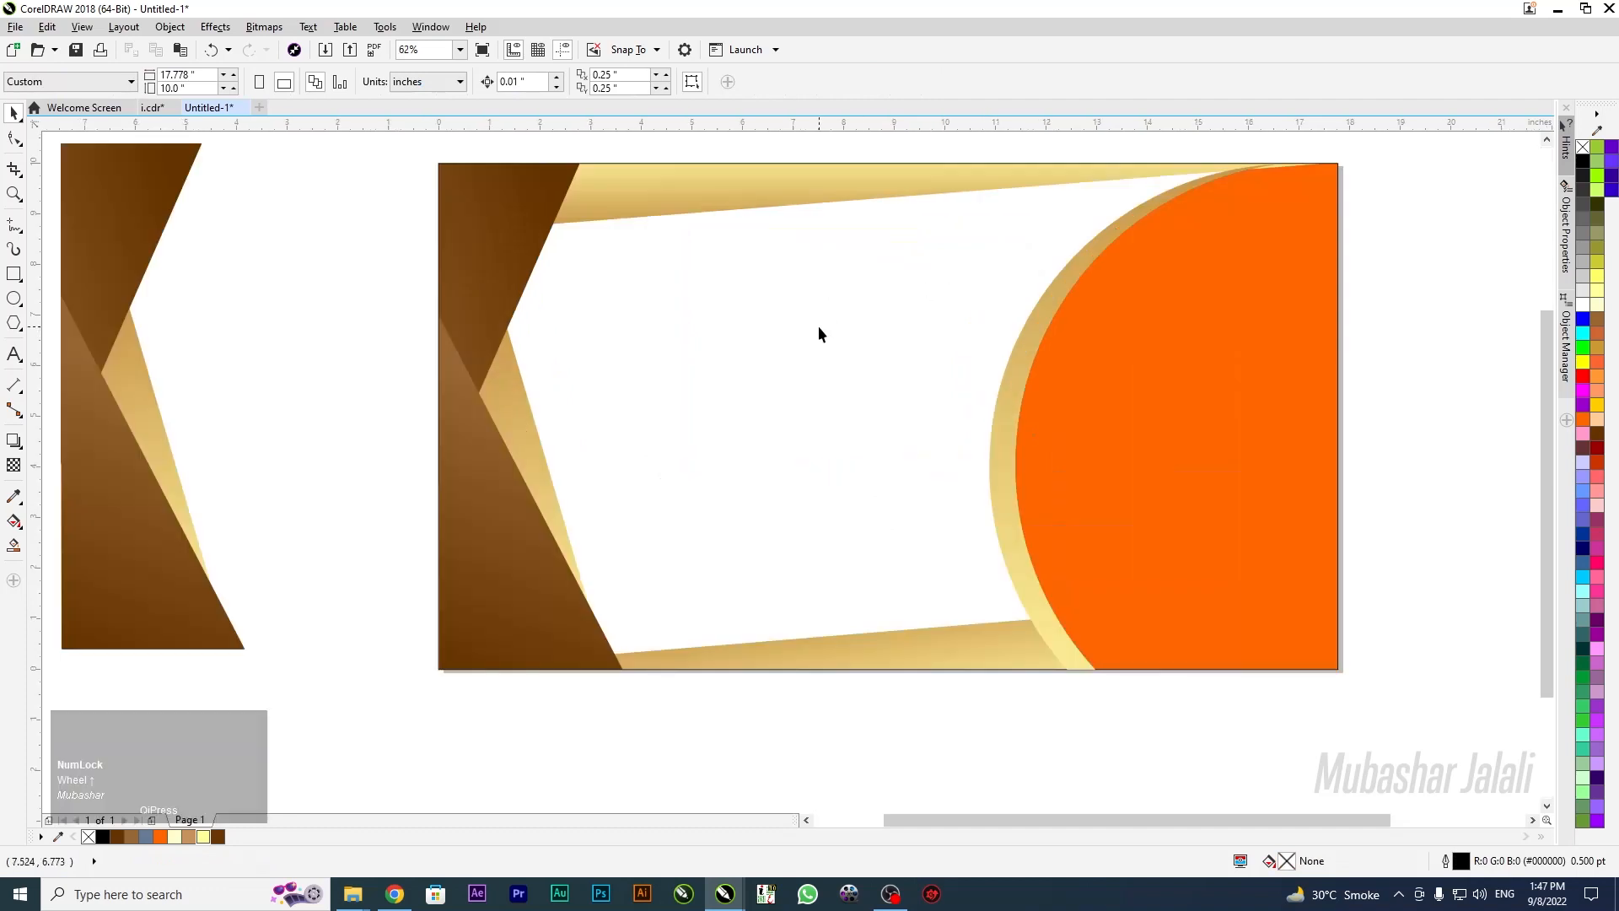
left_click(1200, 380)
double_click(1153, 413)
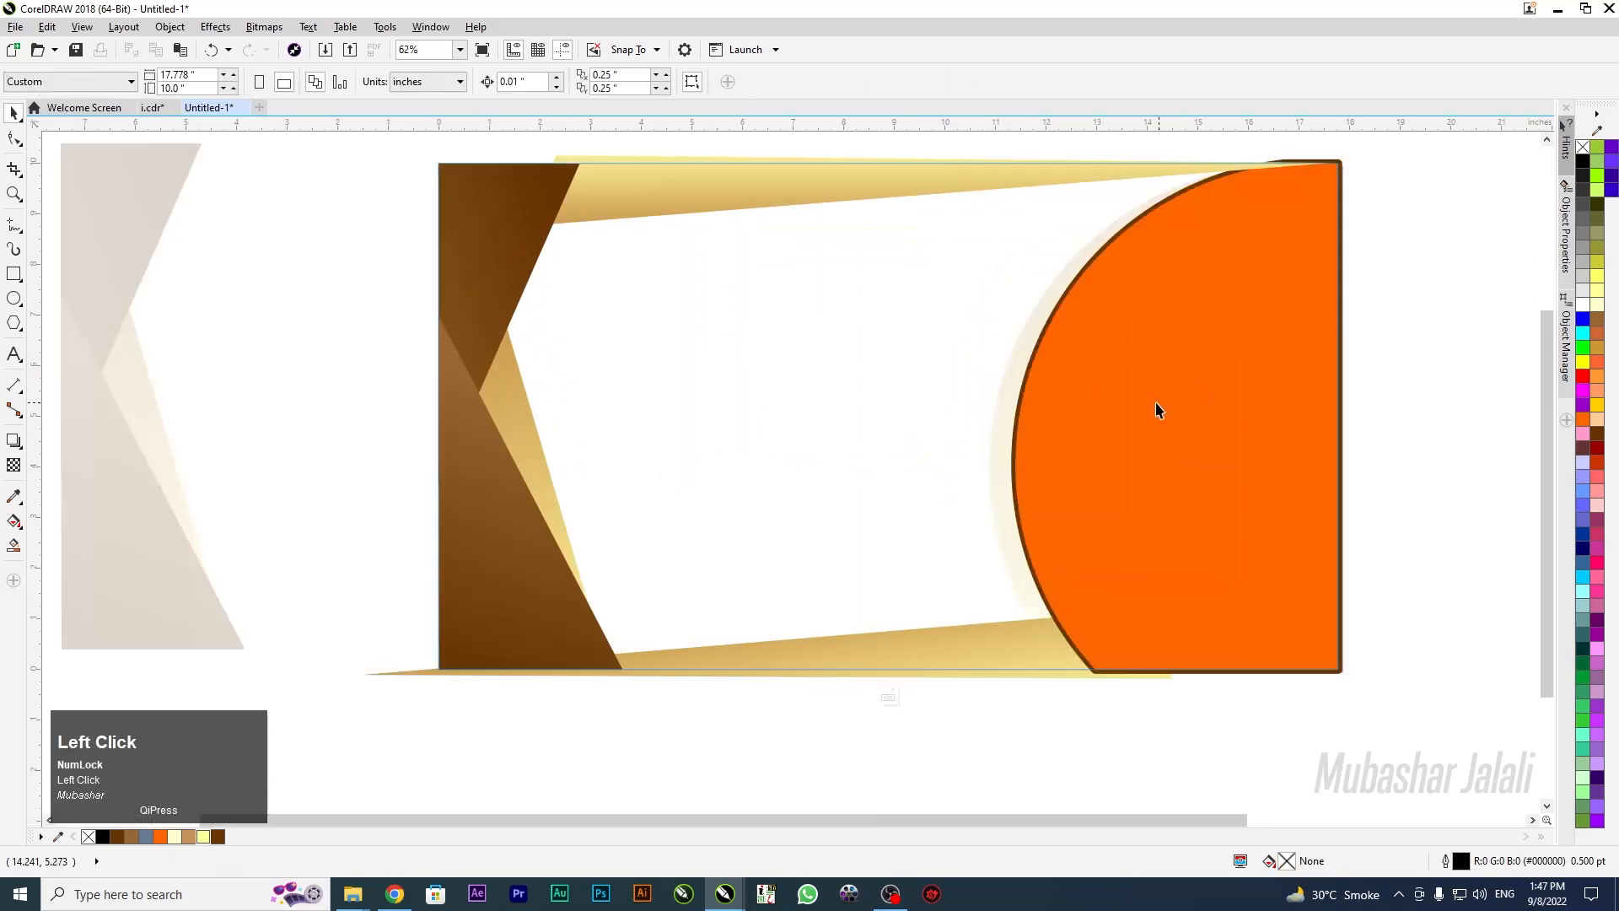
left_click(1172, 416)
key("shift+Page_Up")
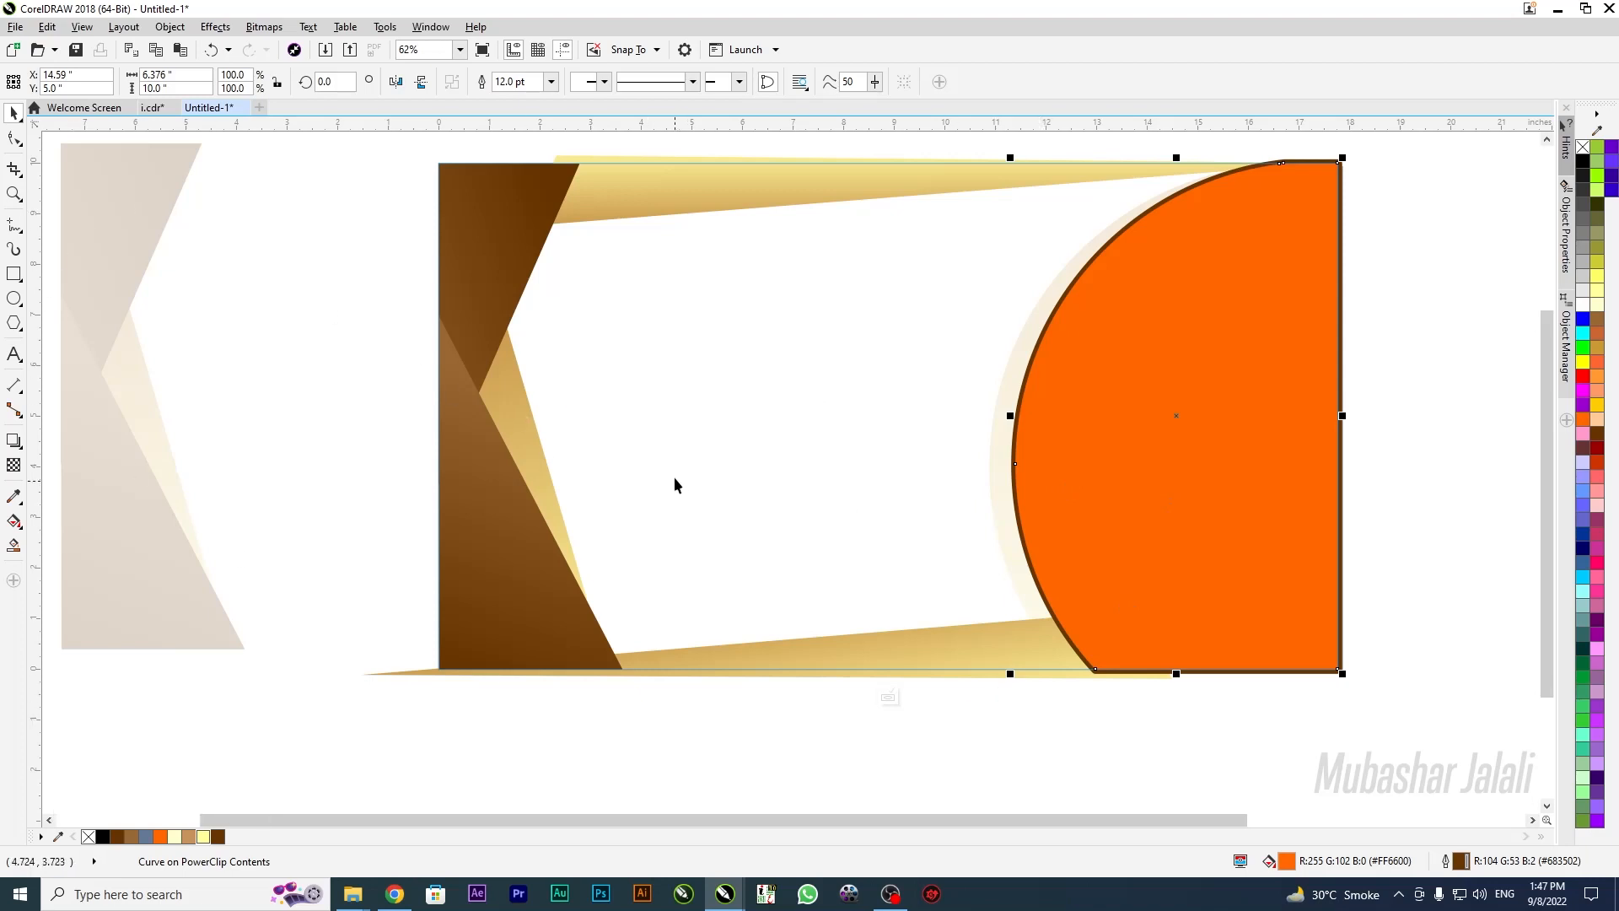
left_click(888, 696)
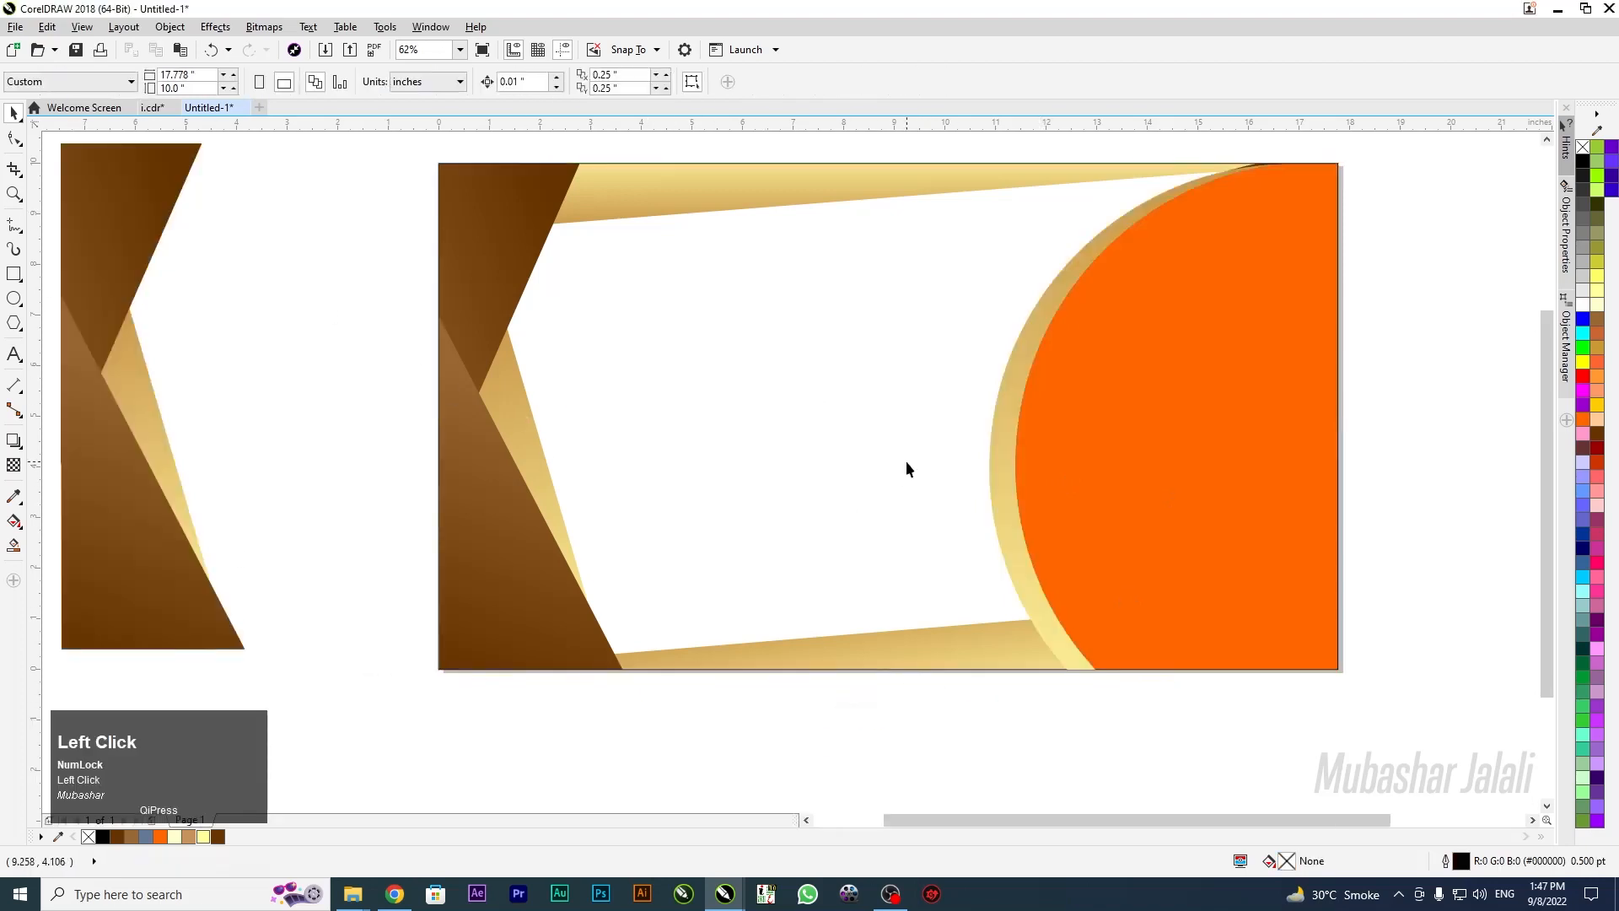
PowerClip the orange semicircle inside the banner frame and bring it to the front of the contents
left_click(1010, 435)
right_click(1006, 434)
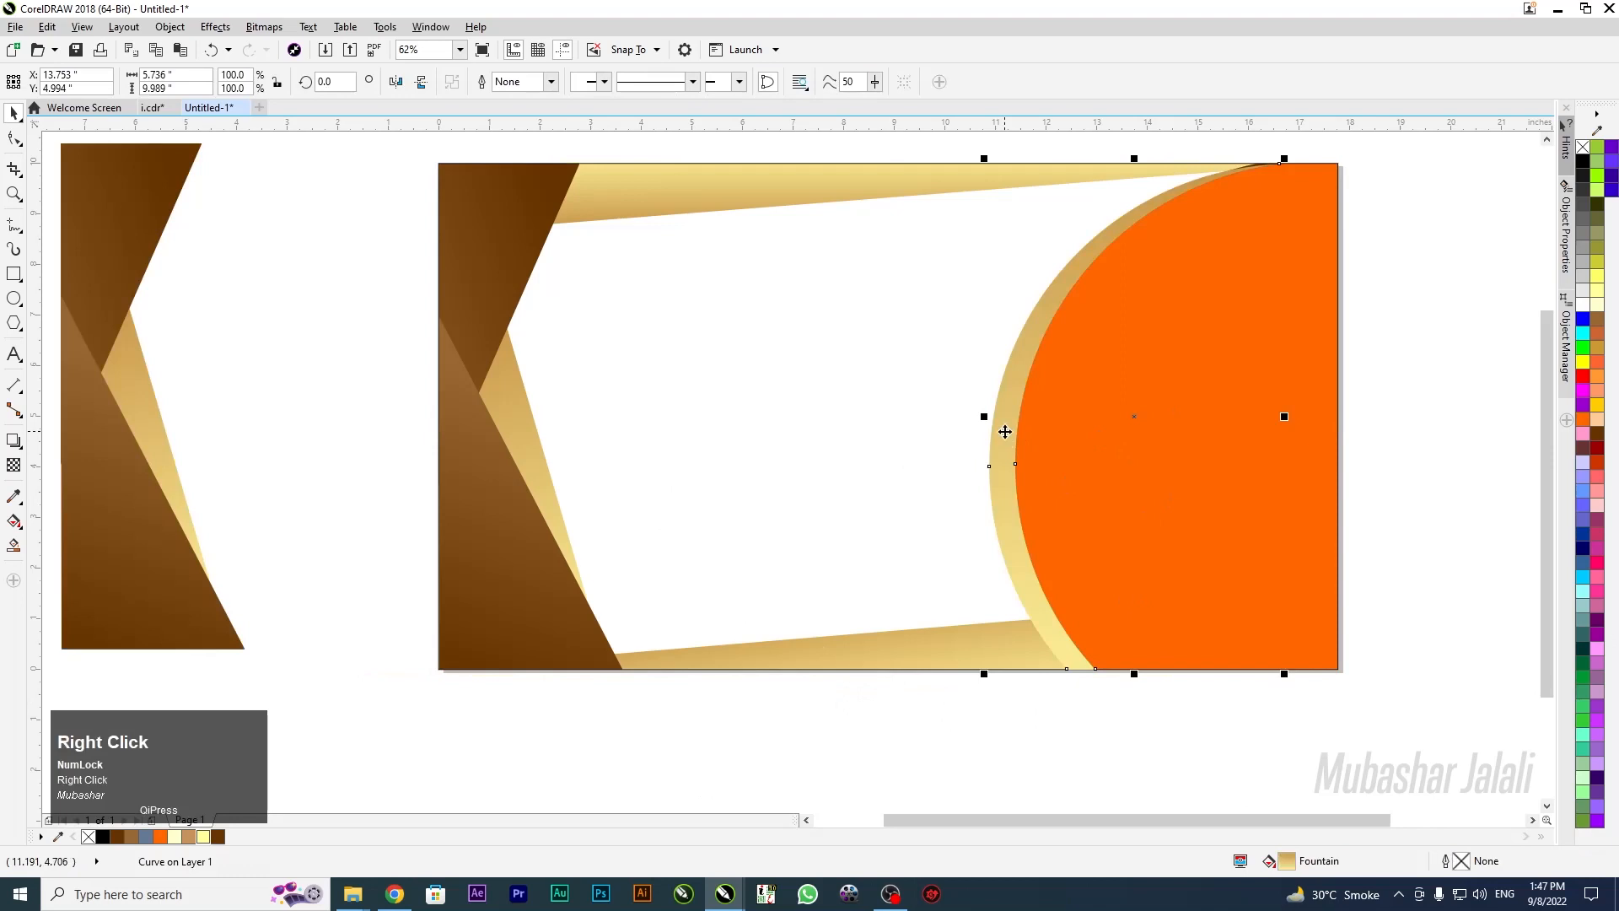
left_click(1083, 398)
left_click(899, 387)
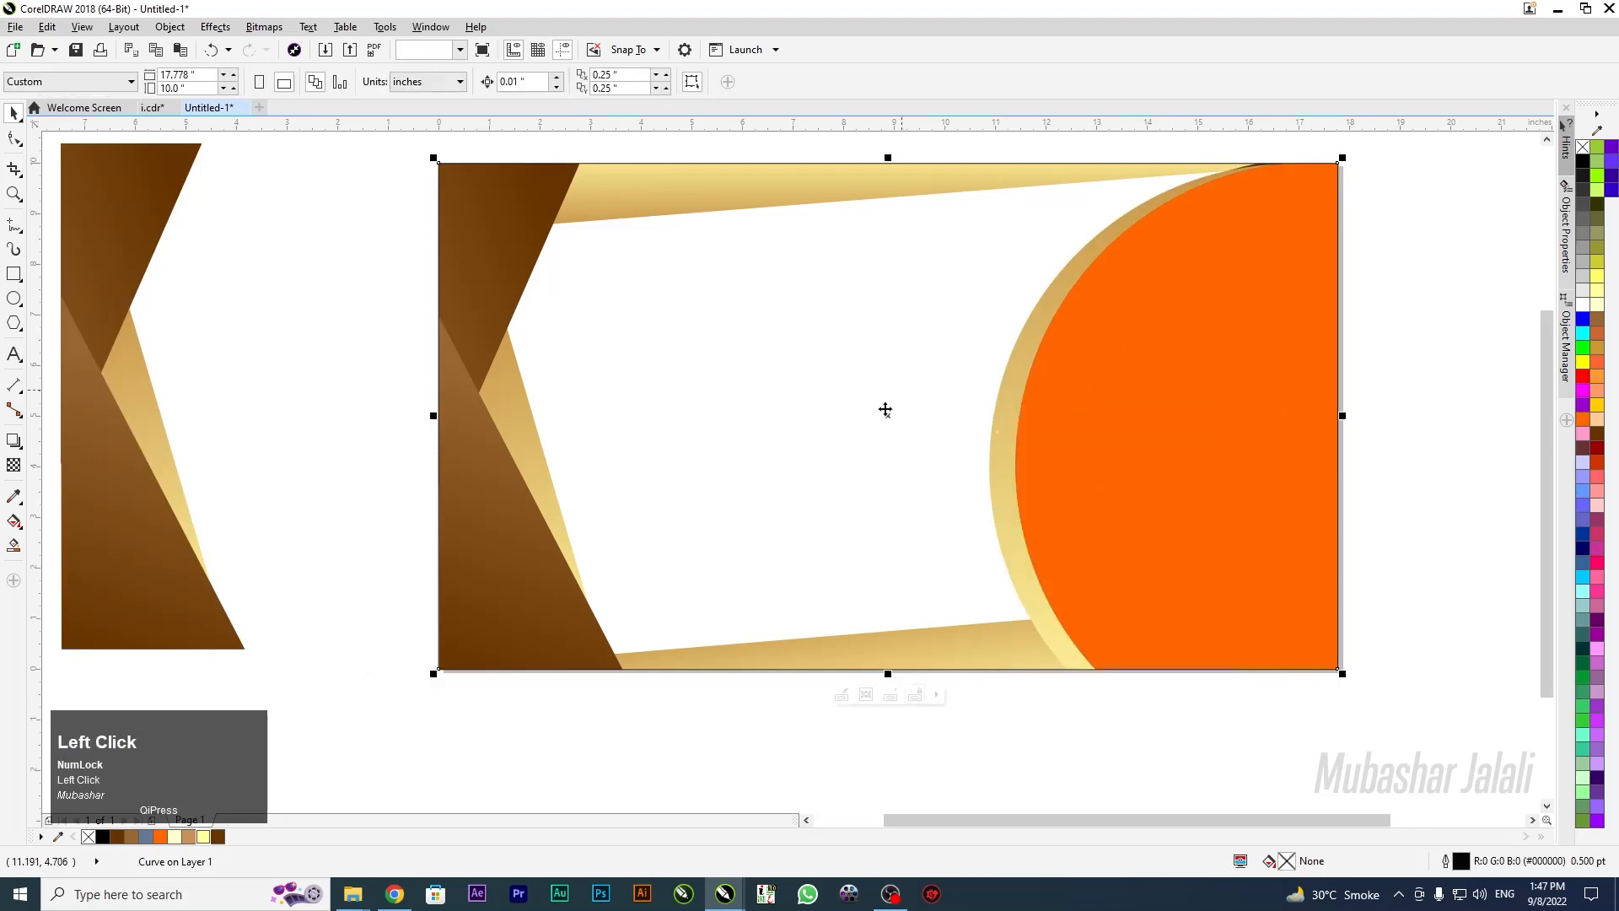
double_click(856, 408)
left_click(1152, 471)
key("shift+Page_Up")
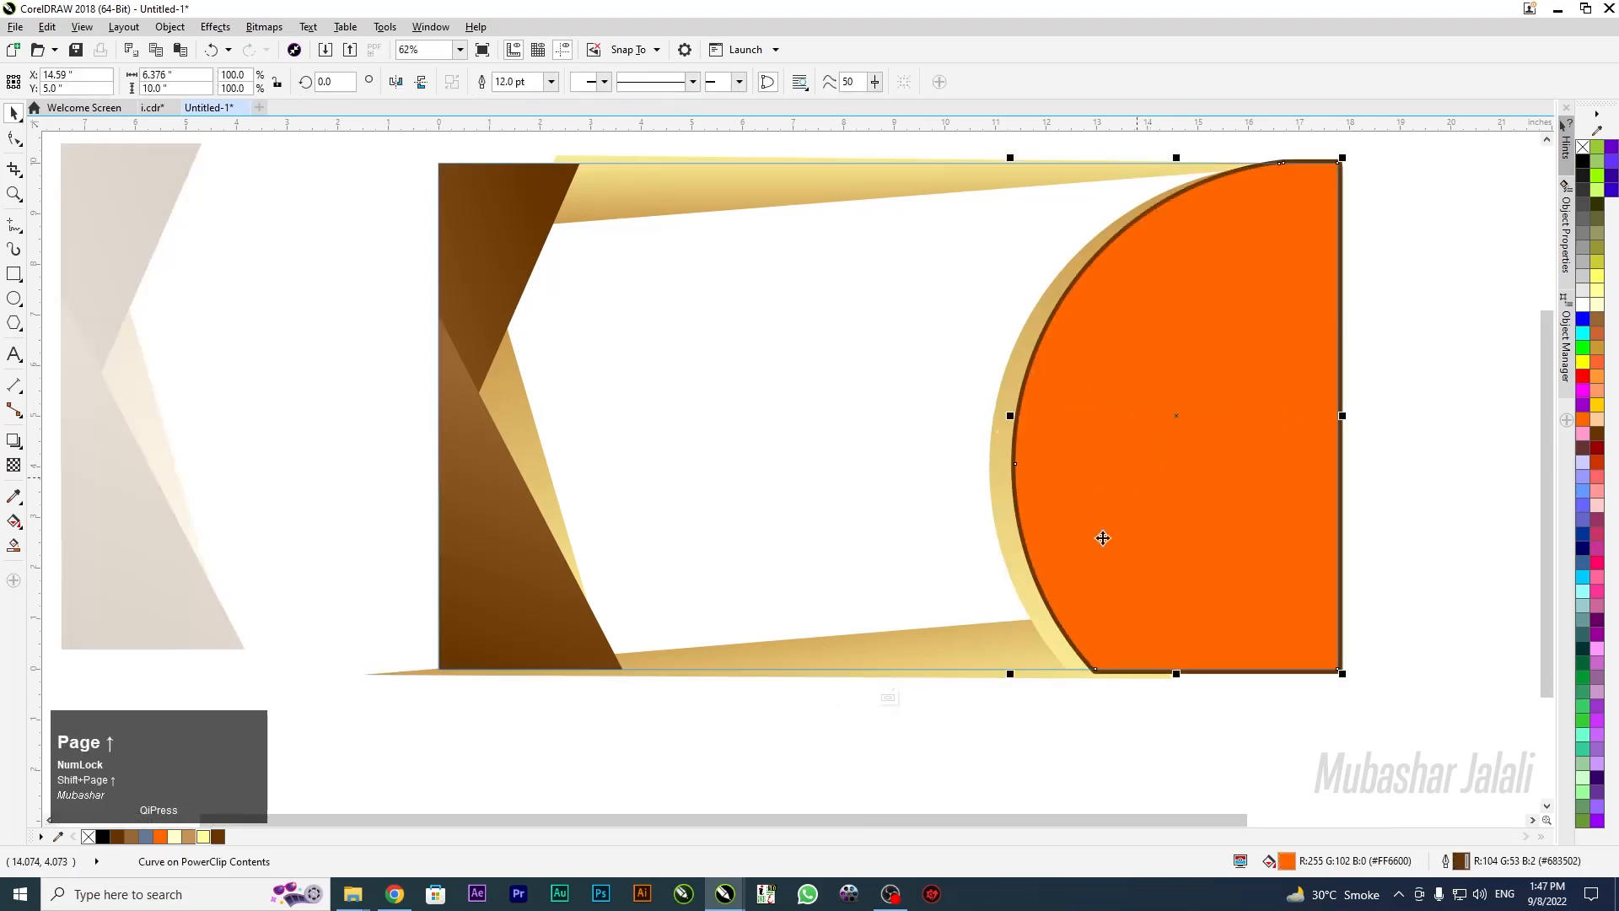
left_click(889, 696)
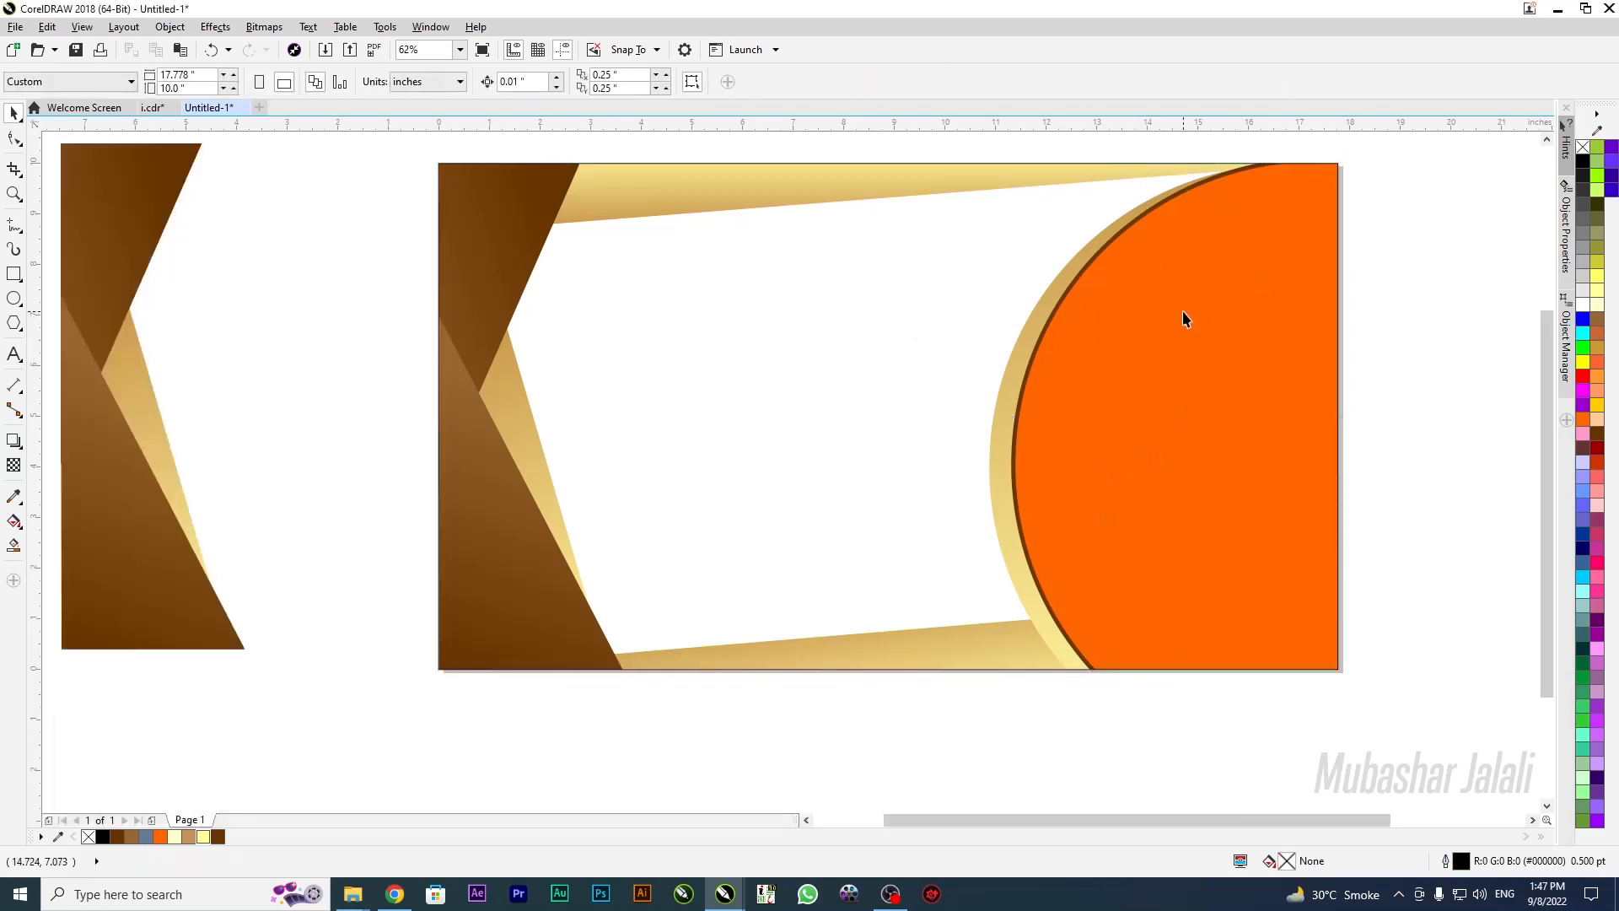
Delete the spare brown shape on the left
scroll(839, 383, "down", 2)
scroll(747, 385, "up", 1)
left_click_drag(399, 226, 657, 645)
key("Delete")
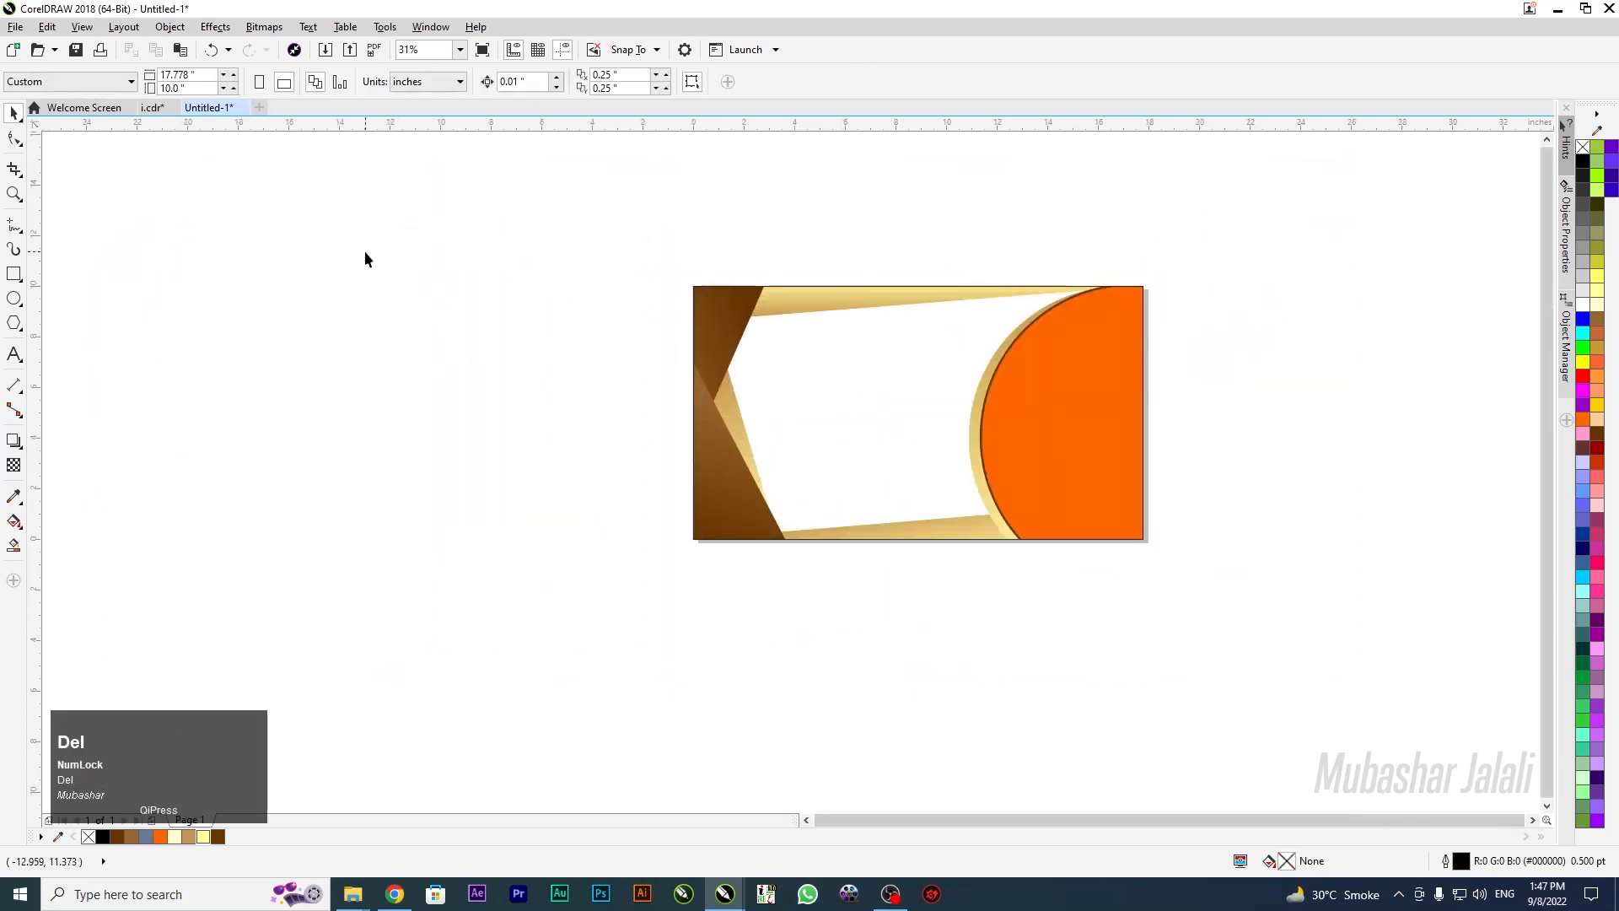
In i.cdr, delete the gold wedge and rearrange the dome photo and calligraphy
left_click(153, 113)
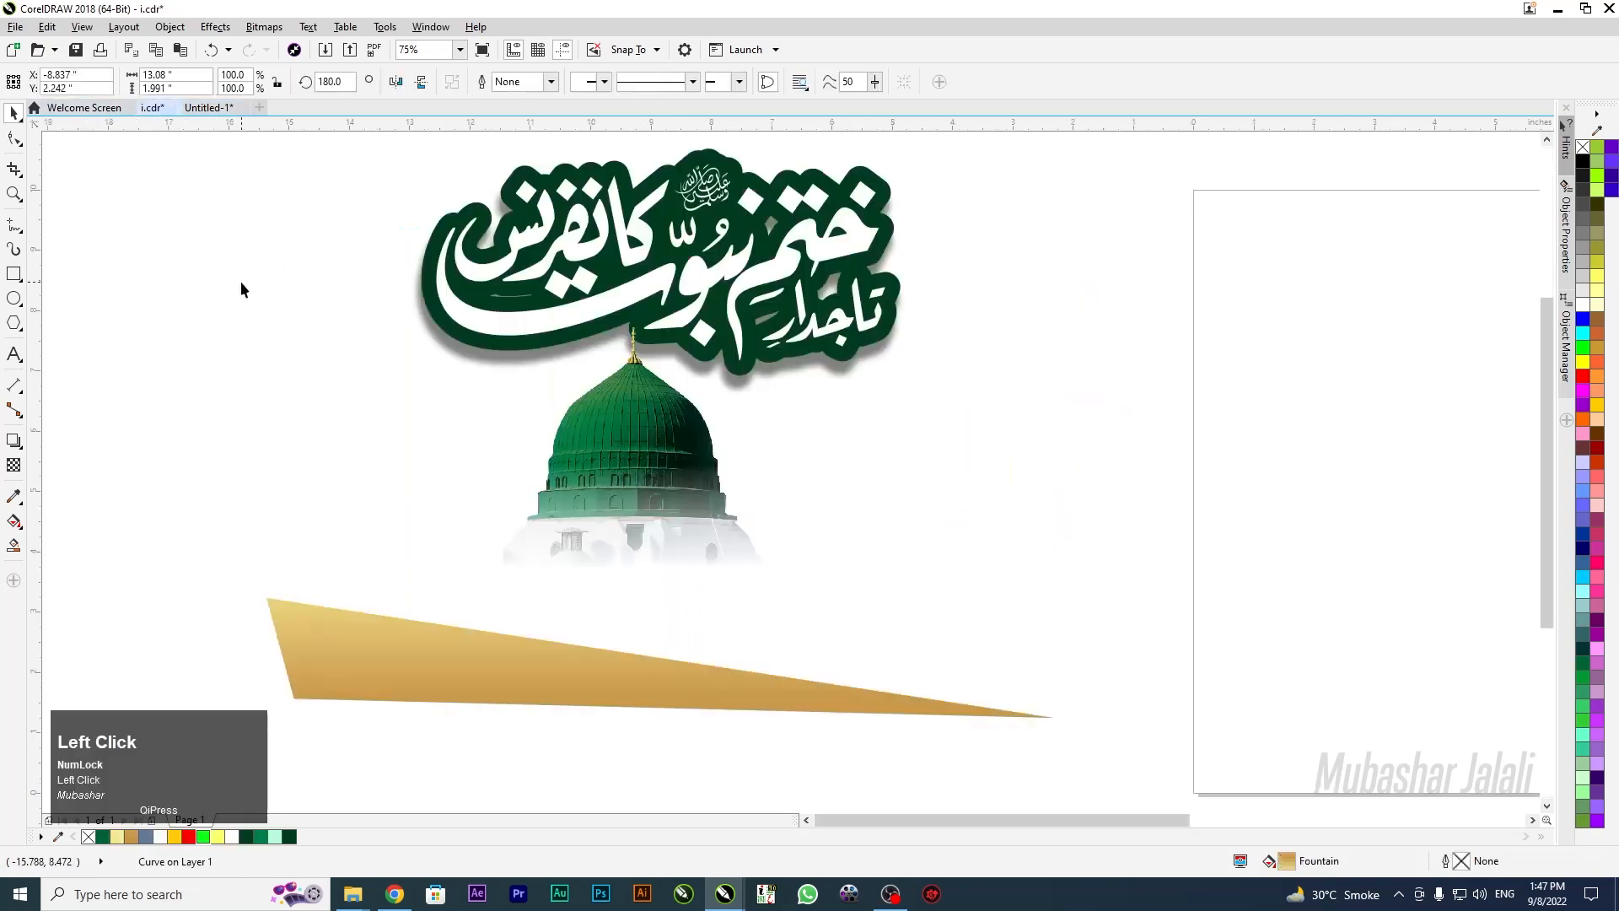
left_click(744, 680)
key("Delete")
left_click_drag(624, 463, 1034, 454)
left_click(696, 291)
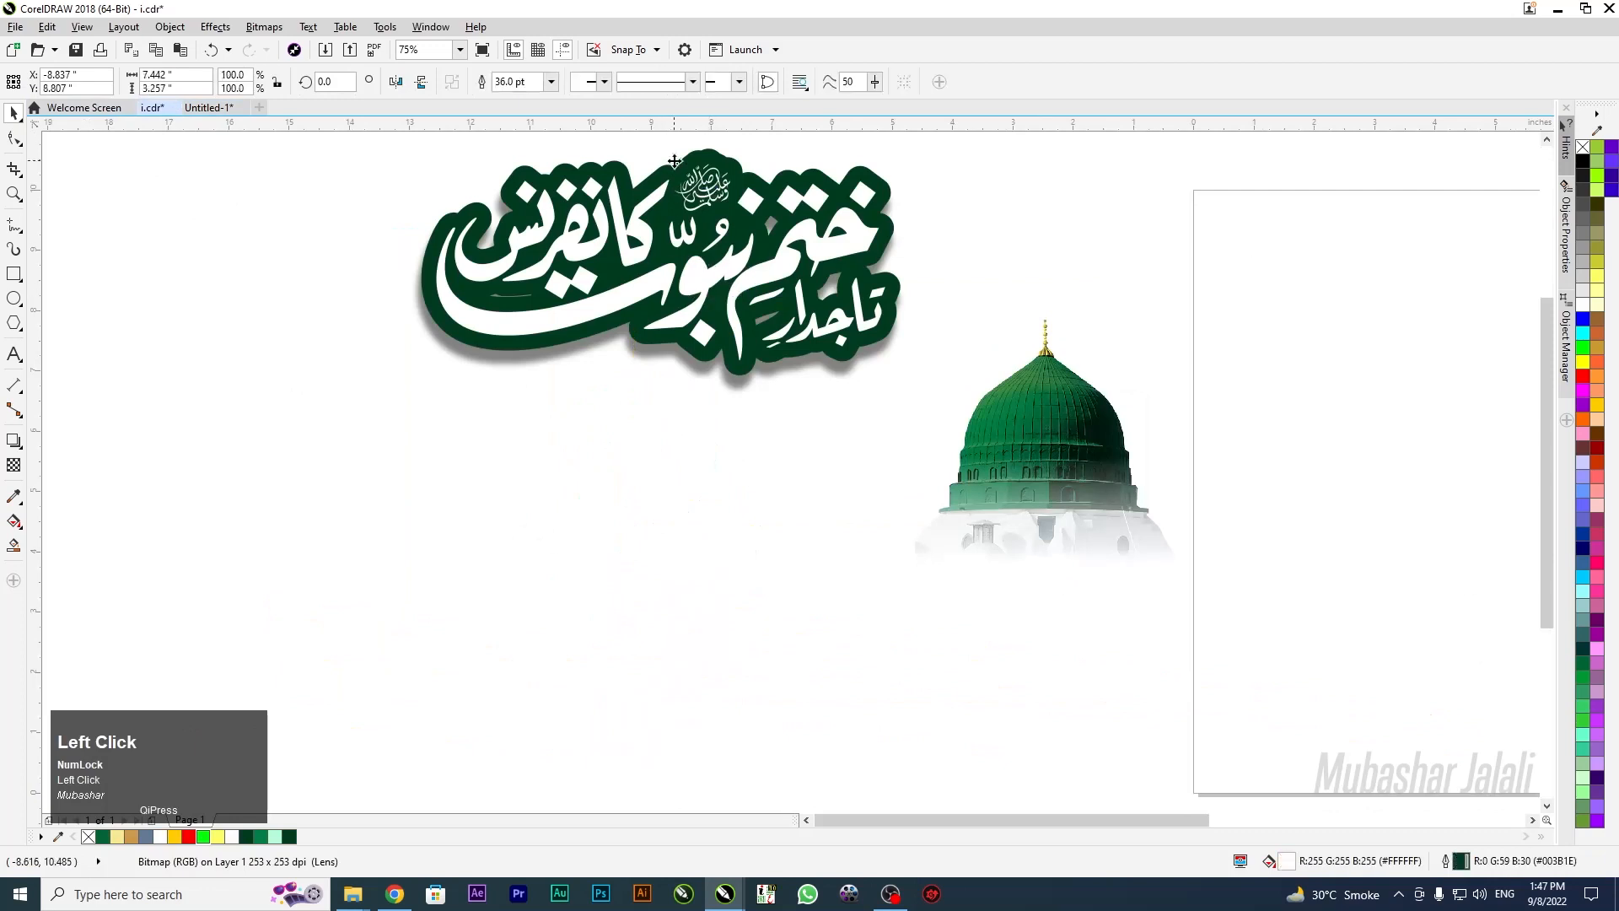
left_click(371, 423)
left_click_drag(602, 207, 1135, 387)
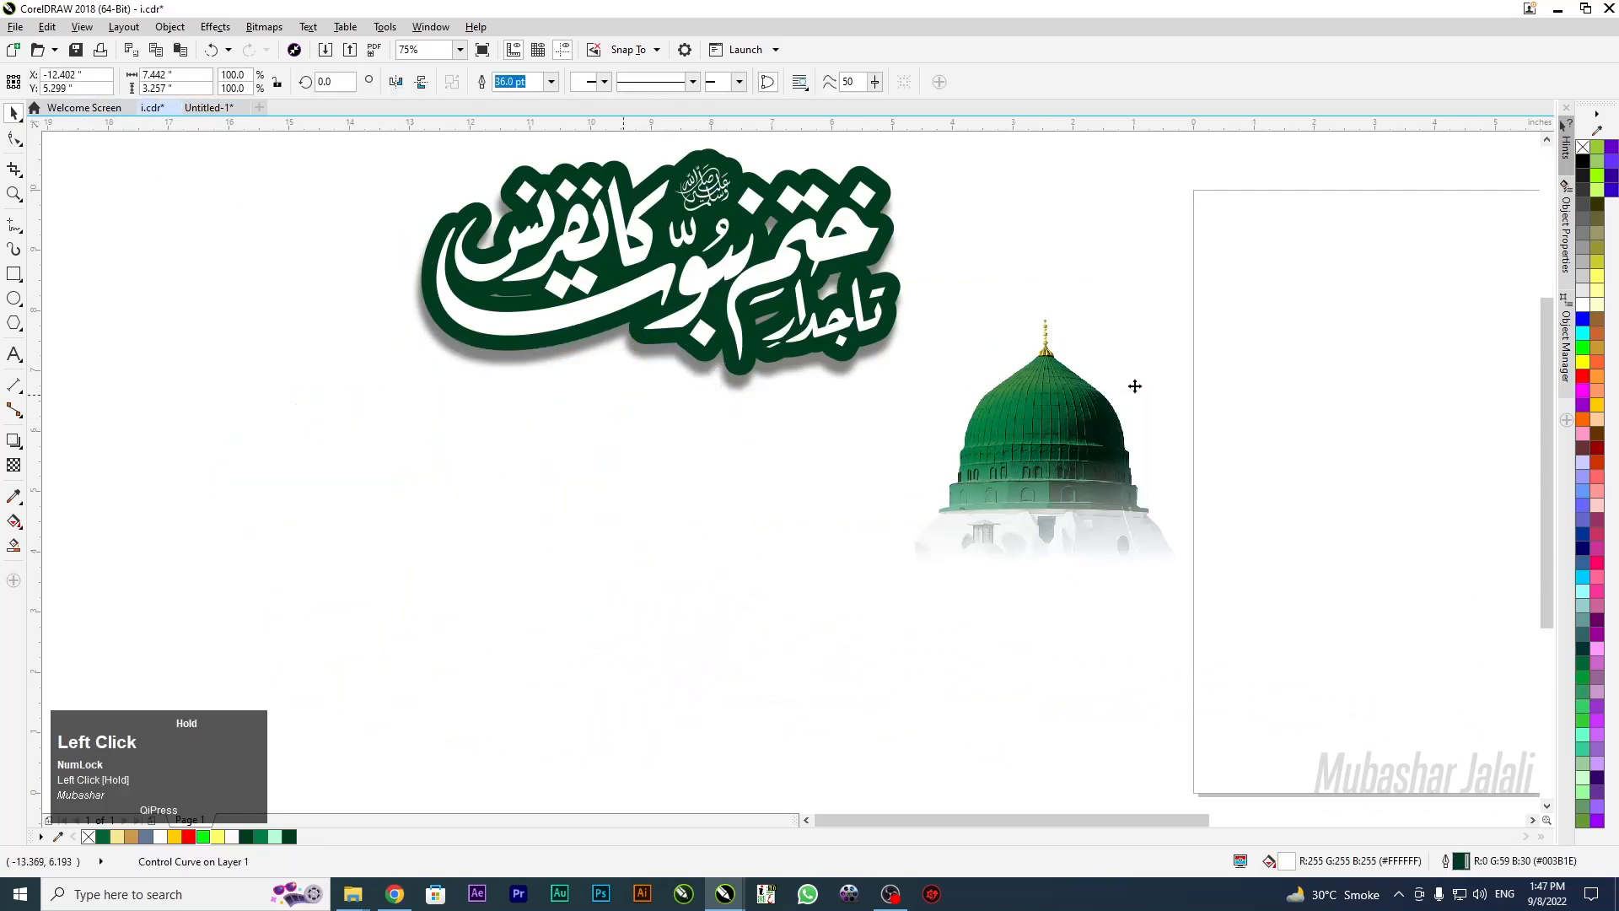
left_click_drag(1508, 248, 387, 423)
Add a drop shadow beneath the calligraphy and move it right
left_click(13, 439)
left_click_drag(445, 474, 735, 676)
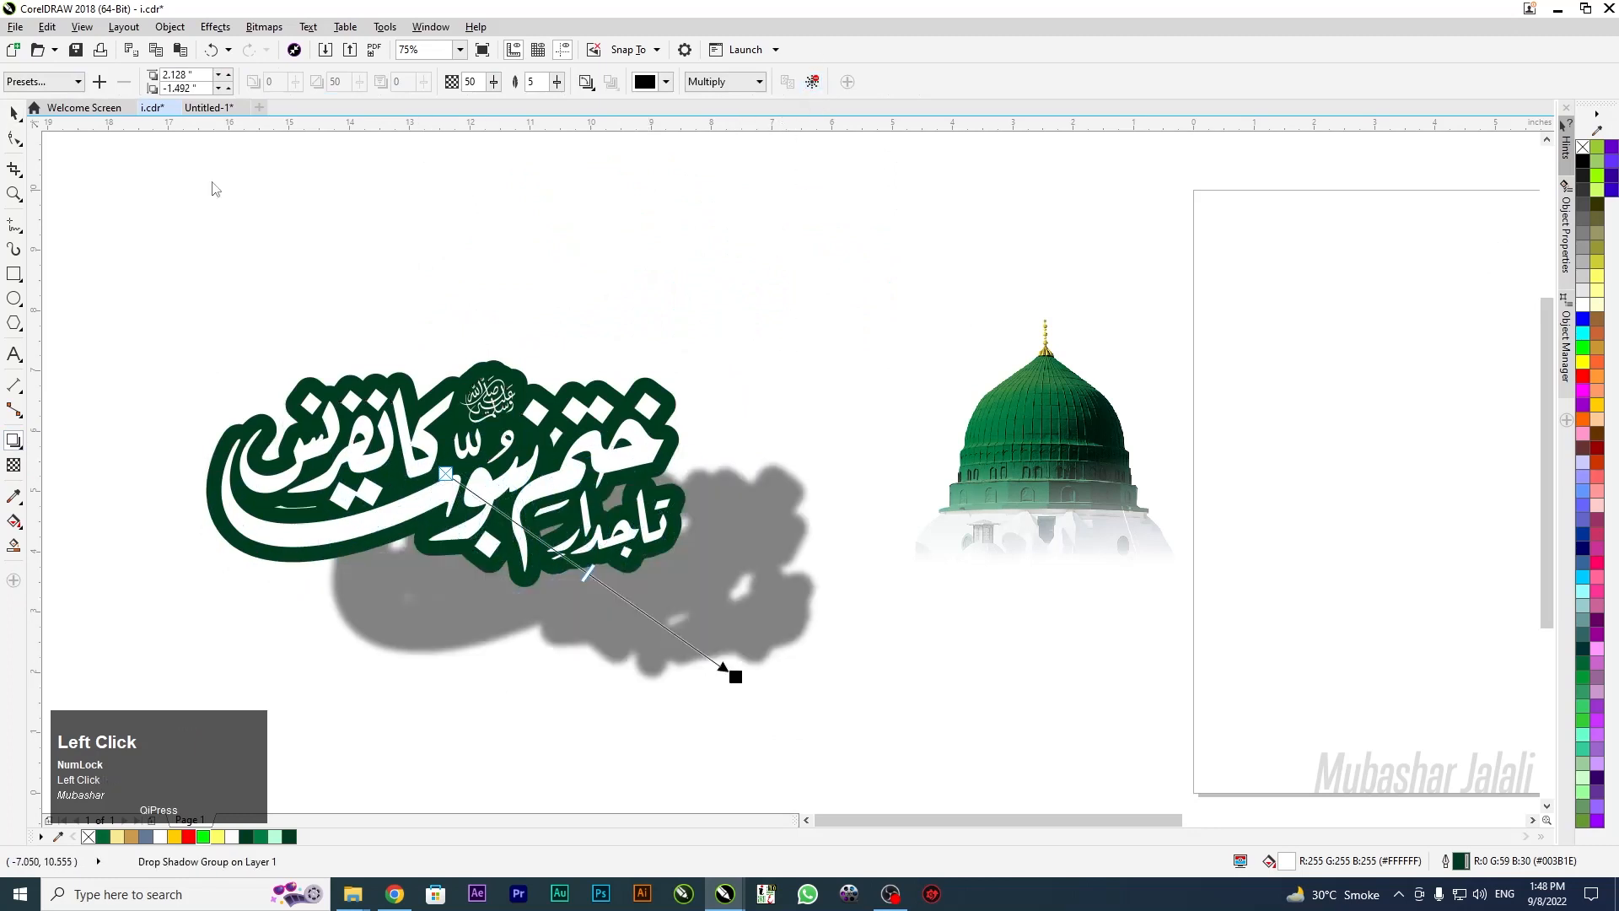
left_click(12, 118)
left_click_drag(471, 473, 1552, 220)
Remove the calligraphy's outline, fill it dark grey, and copy it to Untitled-1
left_click_drag(1582, 150, 1582, 150)
right_click(1582, 148)
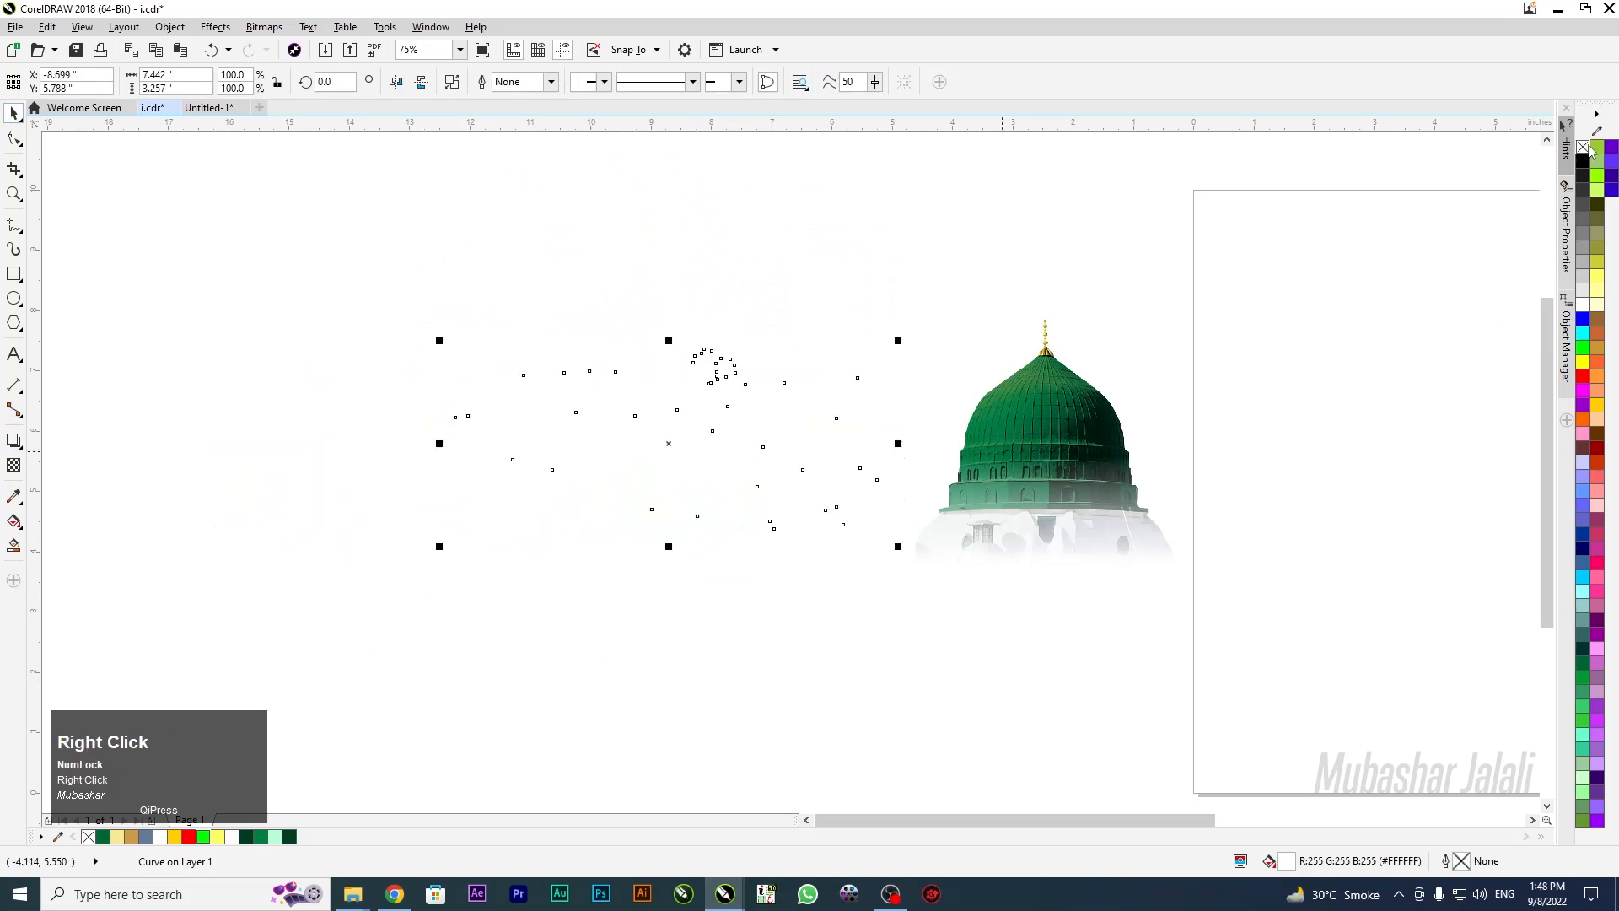
left_click_drag(664, 453, 577, 399)
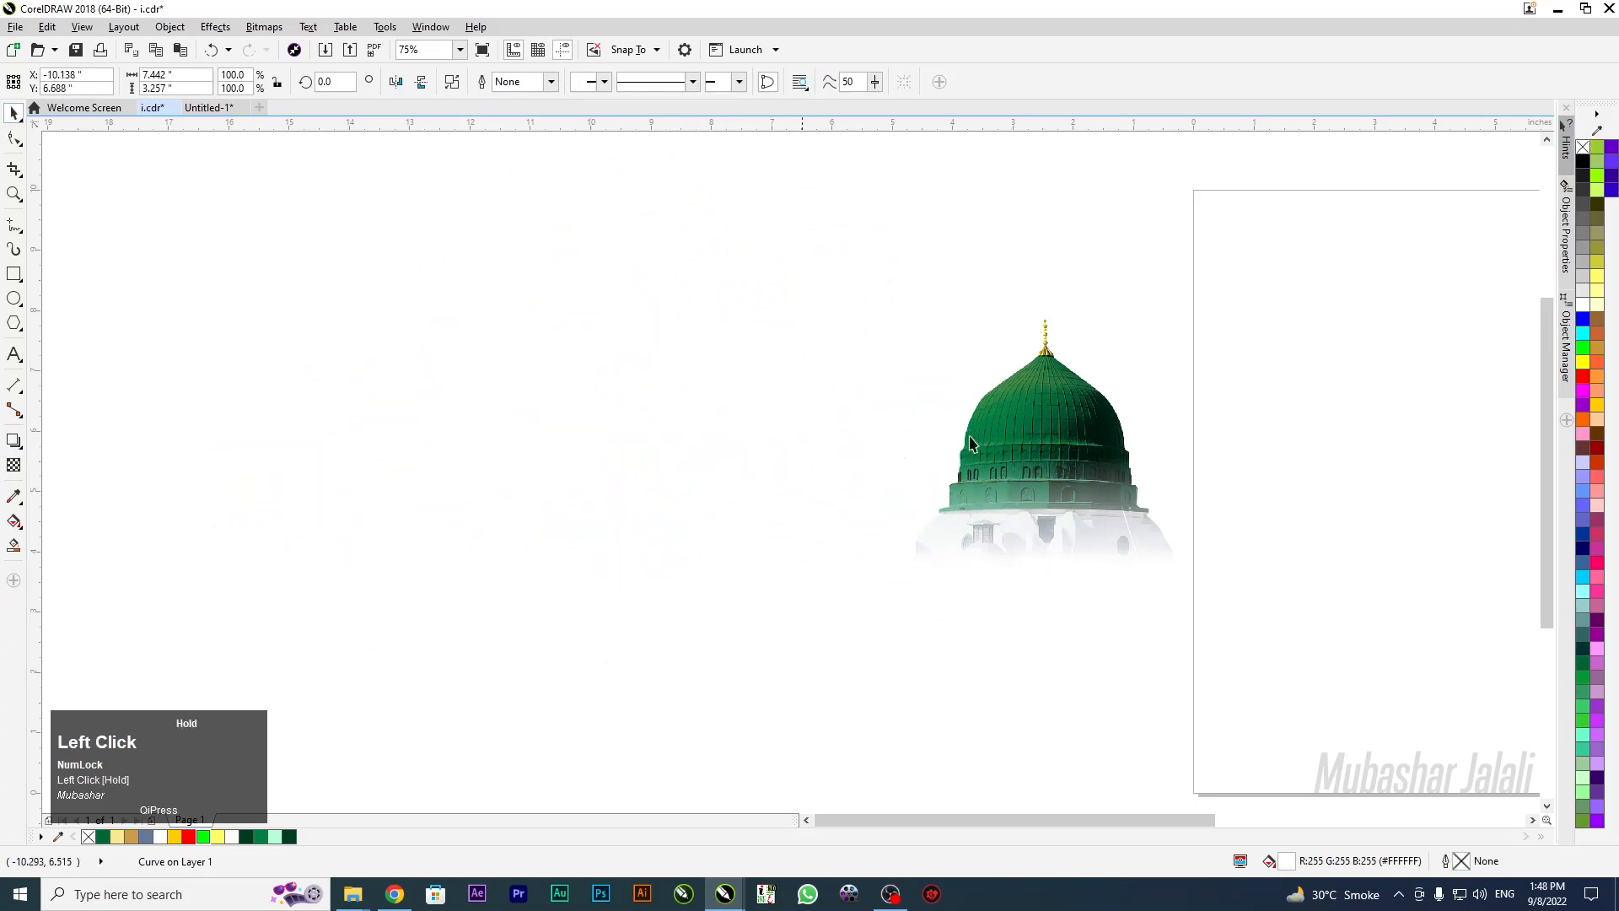
left_click(1586, 196)
left_click_drag(603, 419, 434, 461)
key("ctrl+c")
left_click(208, 107)
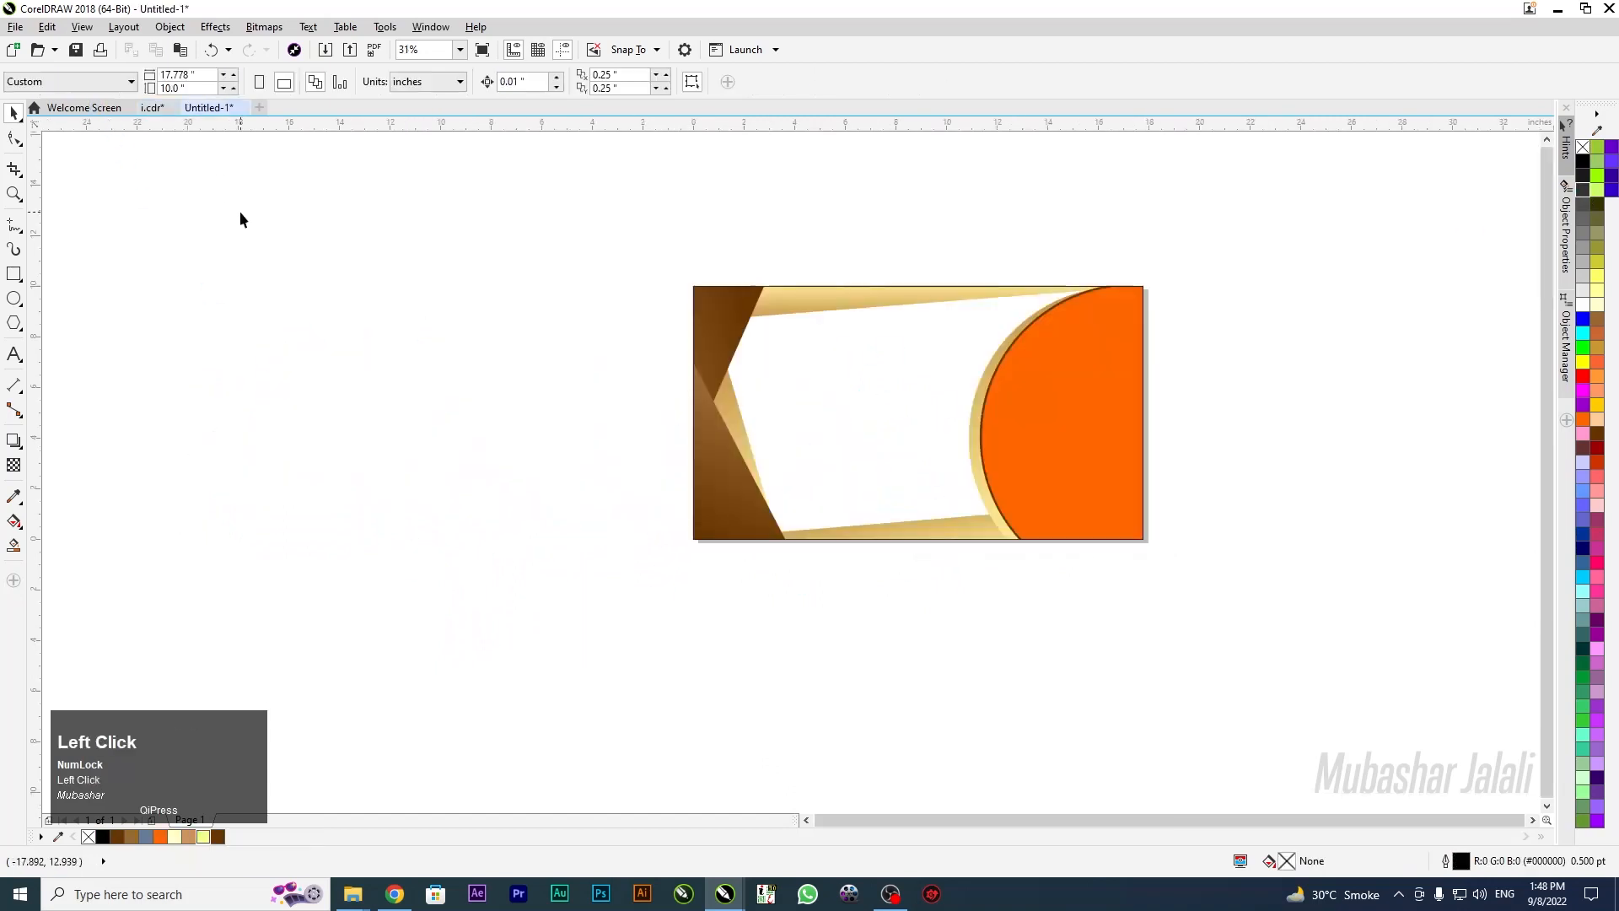
Paste the calligraphy into the banner's white centre and enlarge it to 8.125 × 3.555 in
key("ctrl+v")
left_click_drag(460, 414, 863, 392)
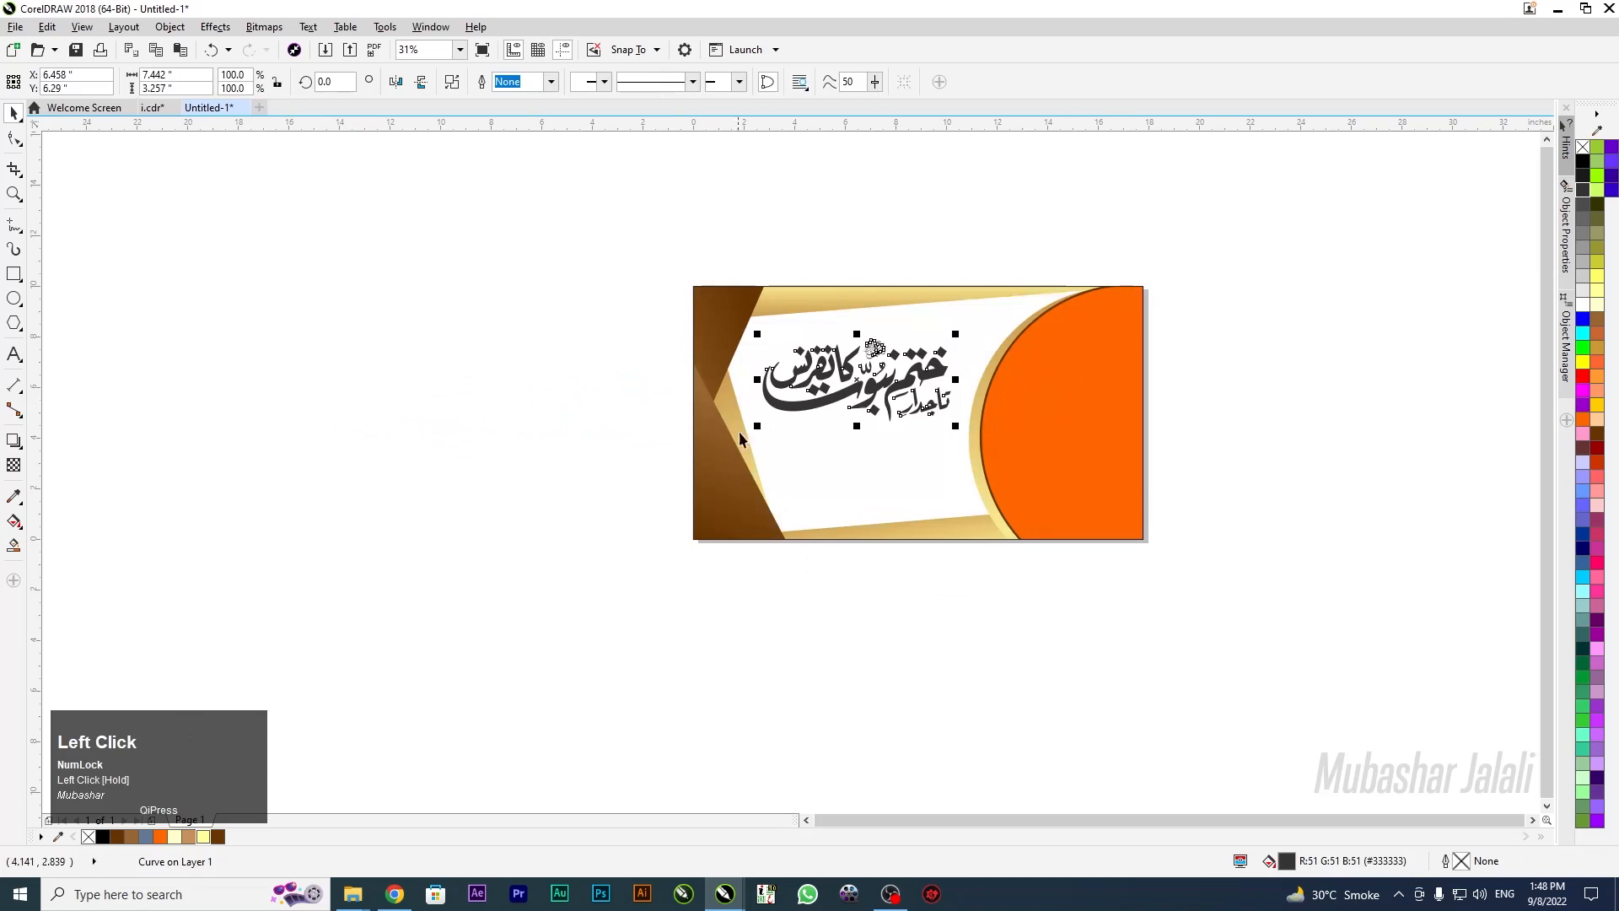
scroll(729, 445, "up", 3)
scroll(730, 445, "down", 2)
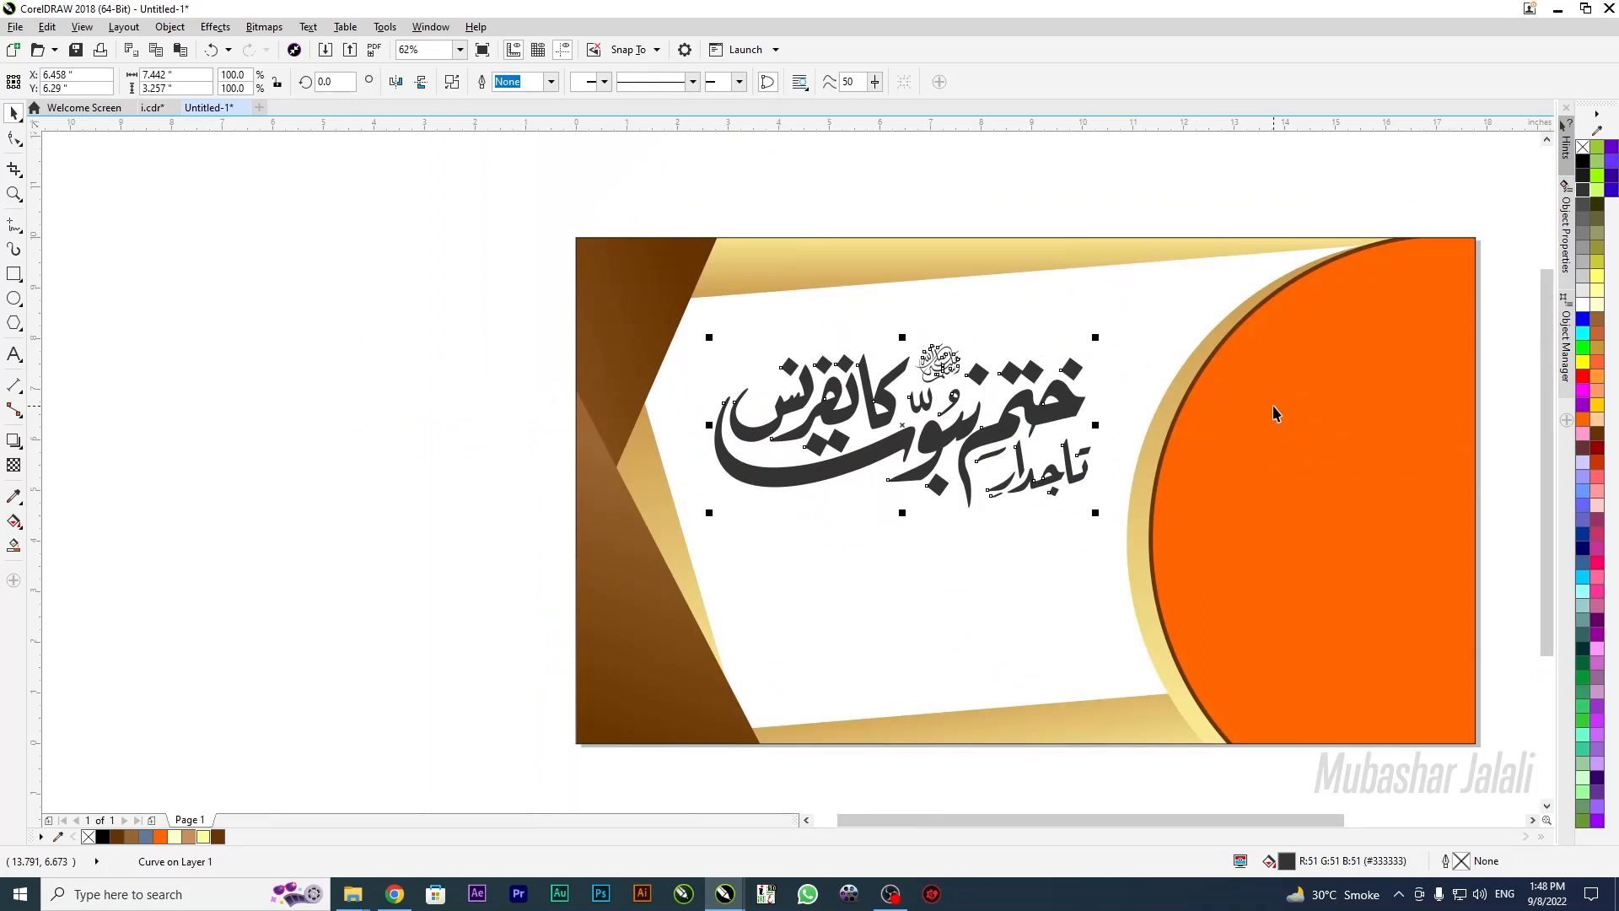
key("Down")
key("Down")
left_click_drag(709, 516, 695, 525)
key("Down")
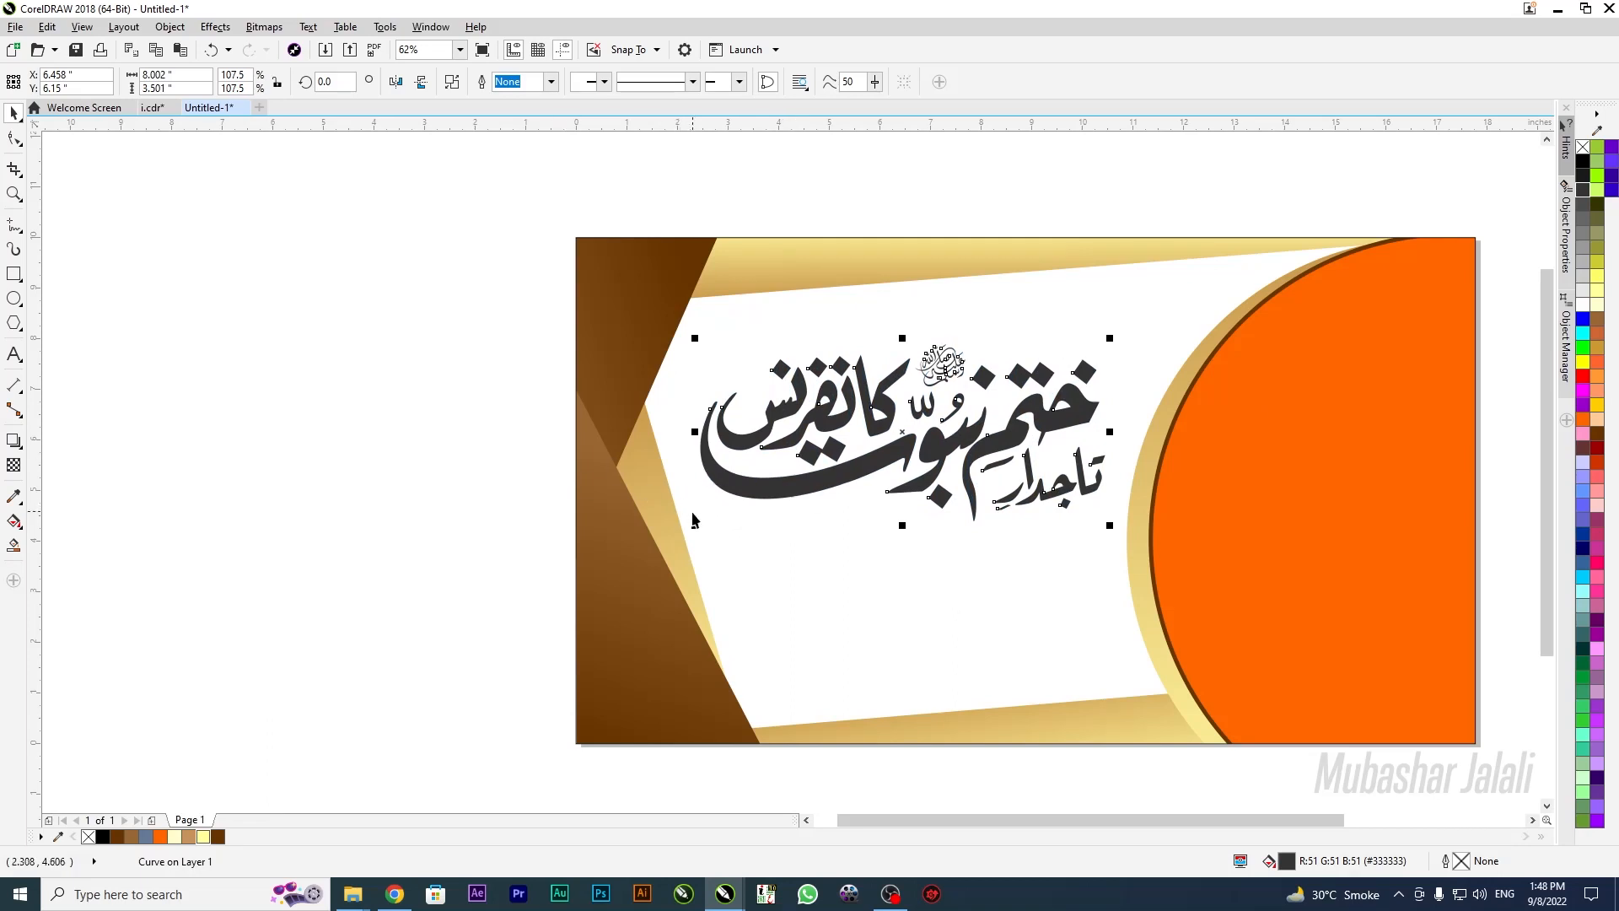
left_click_drag(697, 527, 691, 529)
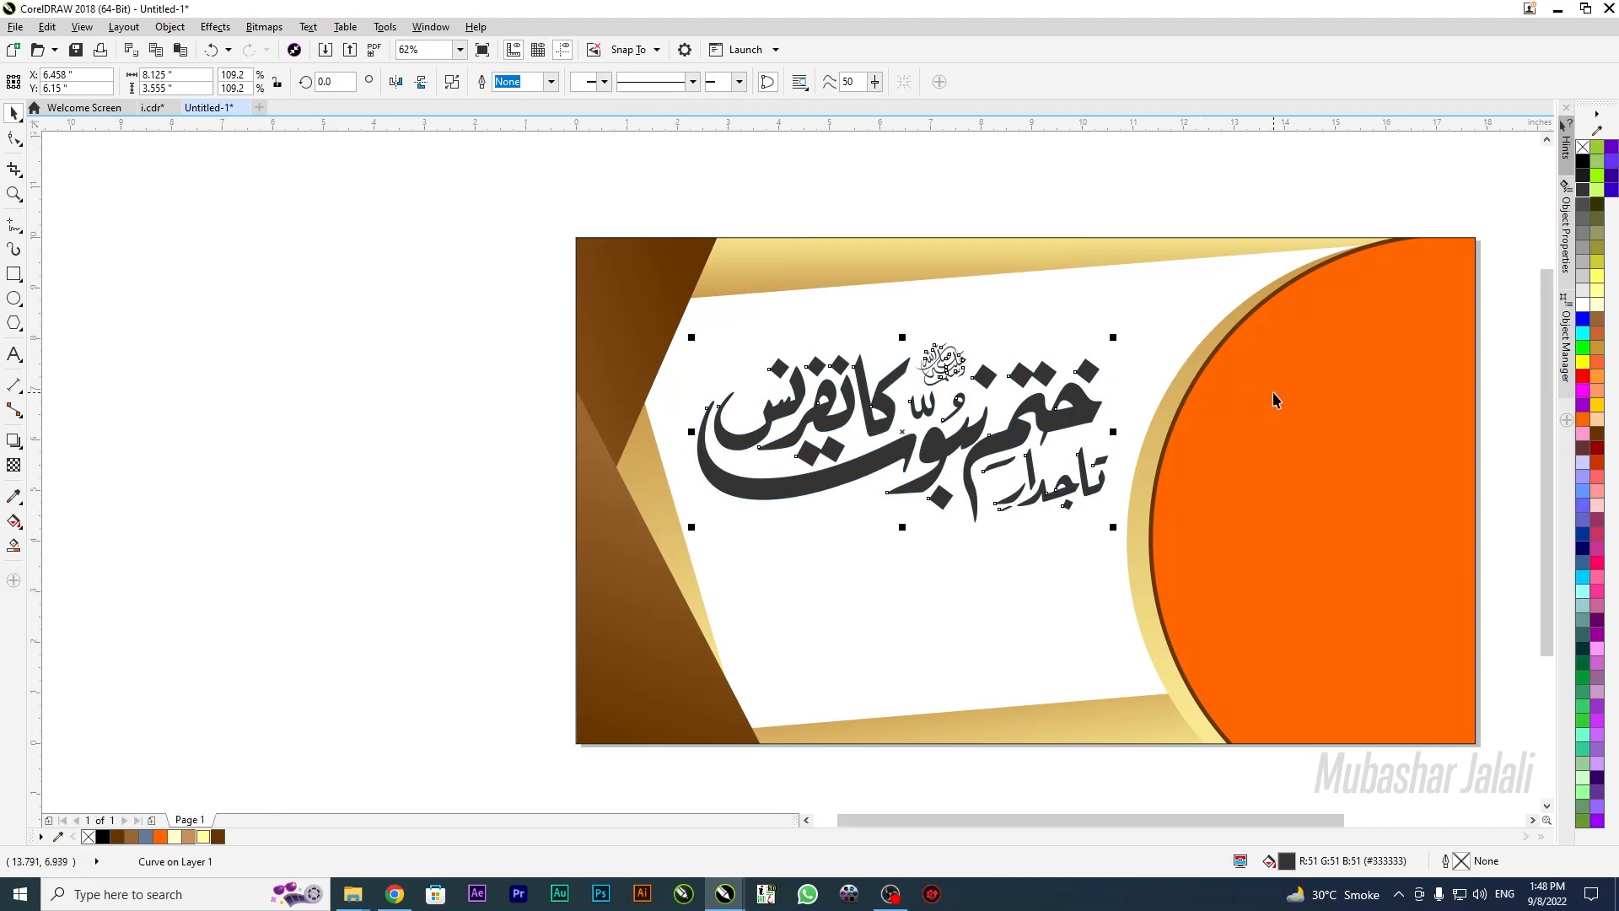
left_click(401, 517)
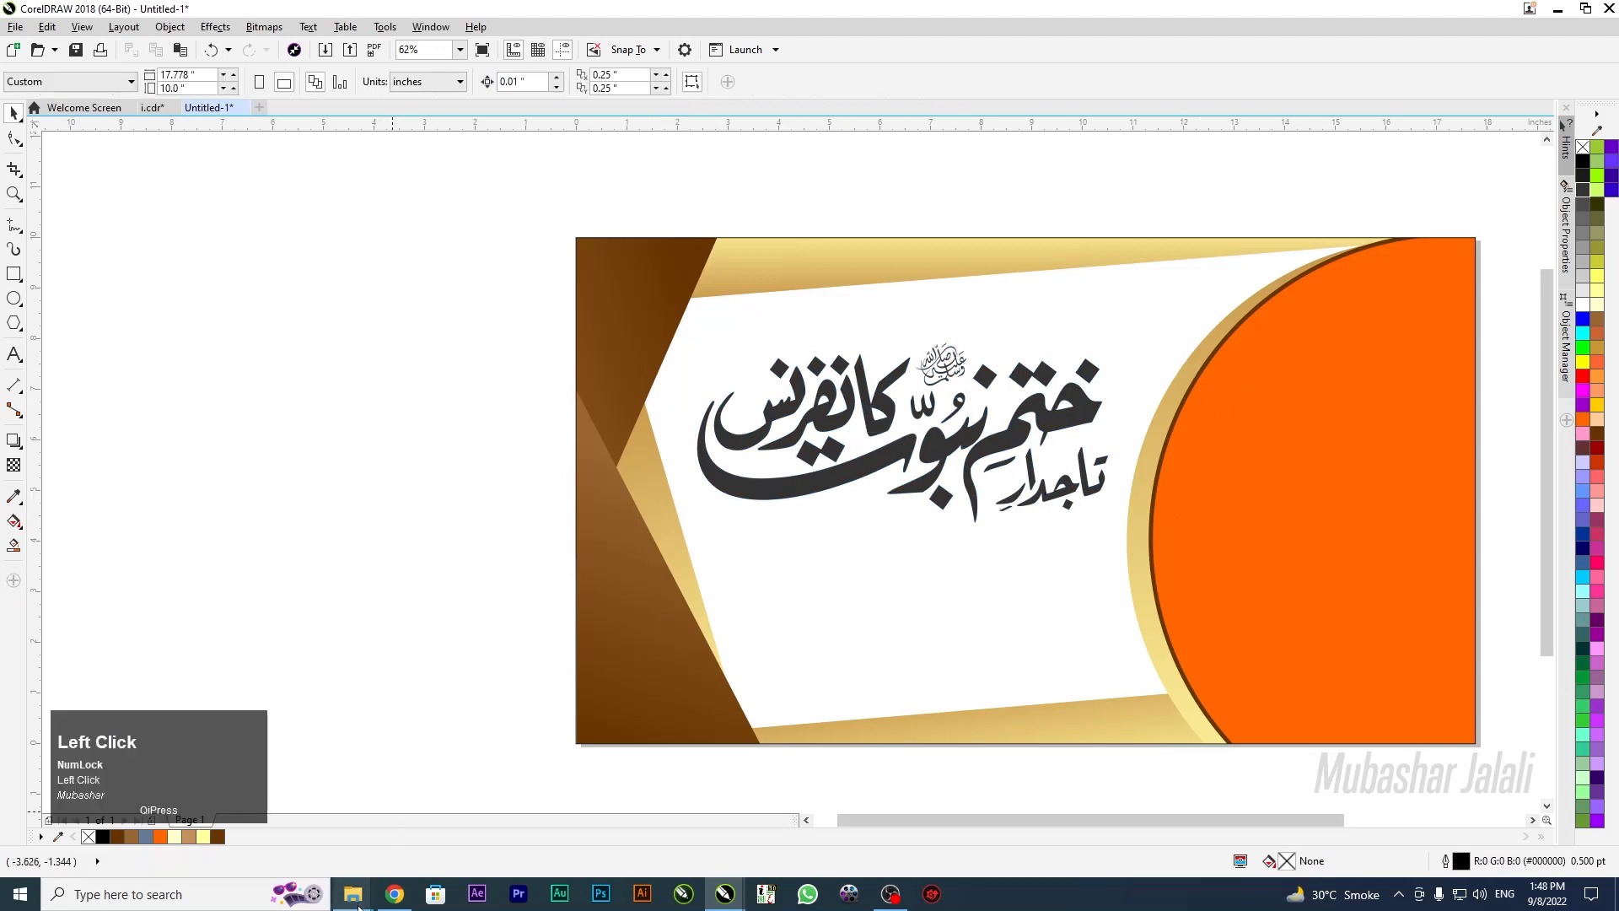
Drag ekrem-osmanoglu-L45ASJy9Orc-unsplash.jpg from G:\Full HD Makkah and Medina into the CorelDRAW banner
mouse_move(354, 892)
left_click(444, 822)
scroll(93, 405, "down", 3)
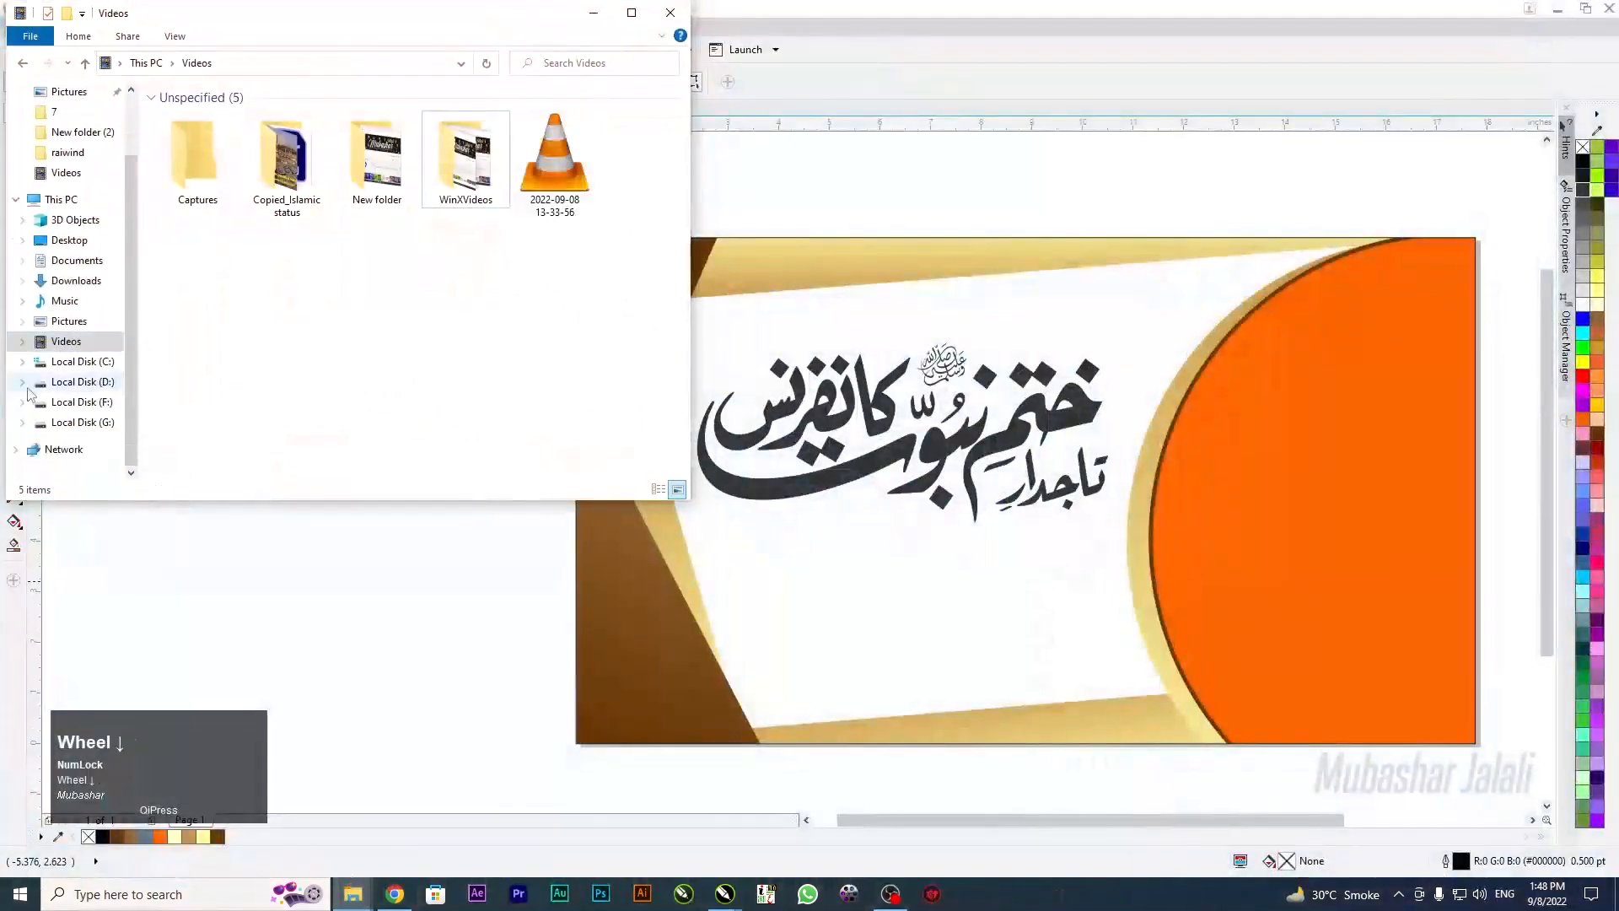
left_click(82, 423)
left_click(631, 13)
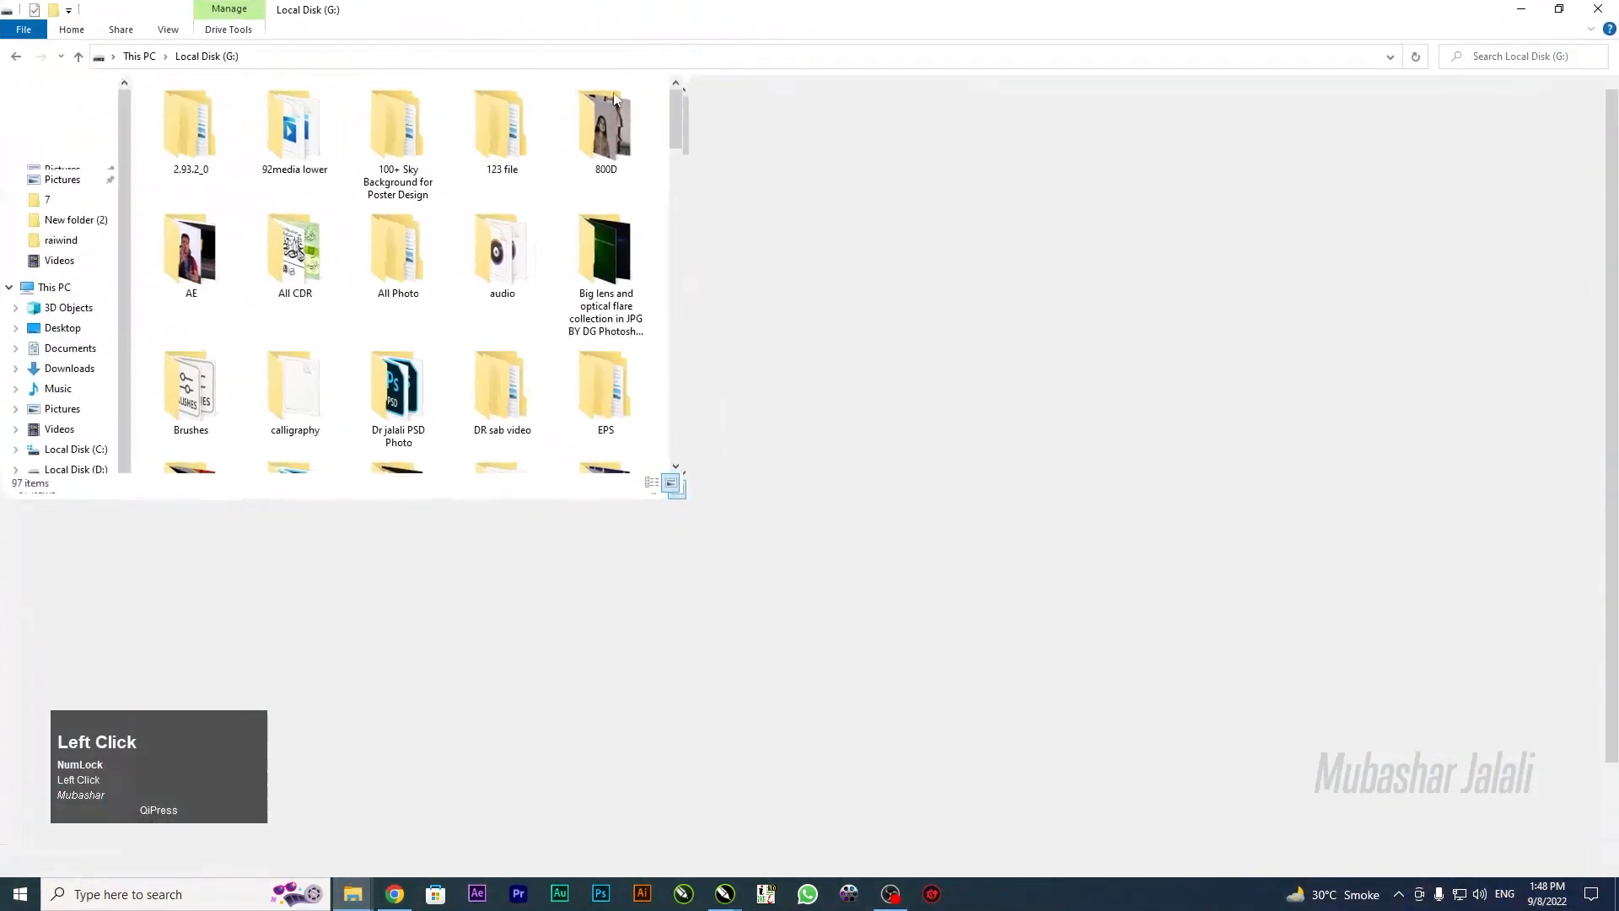
double_click(468, 253)
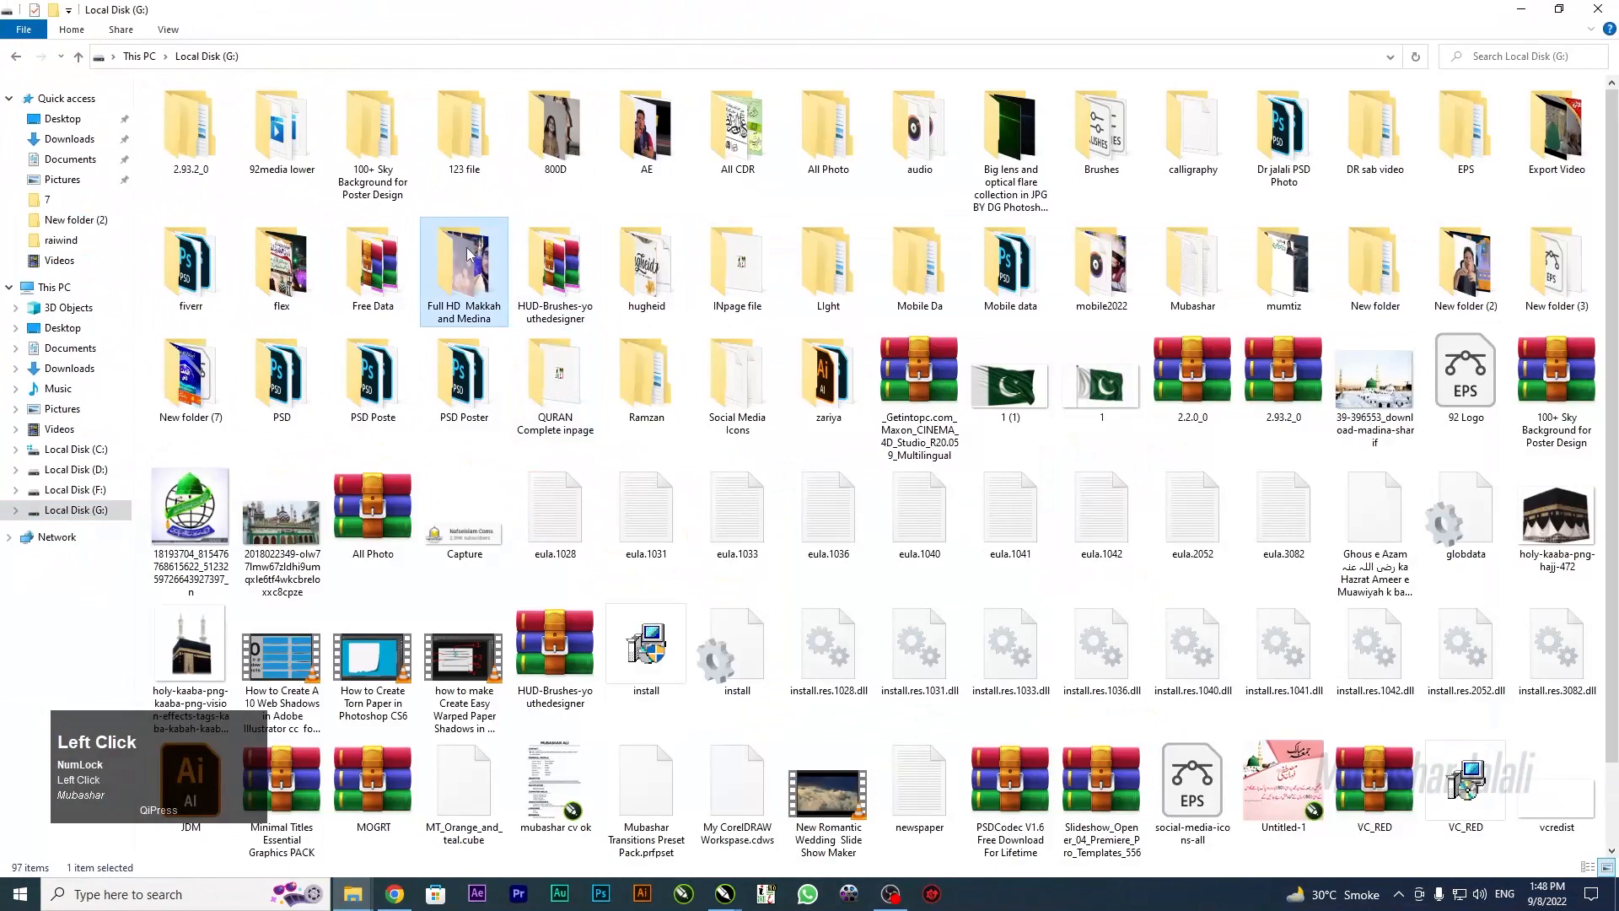
double_click(1018, 270)
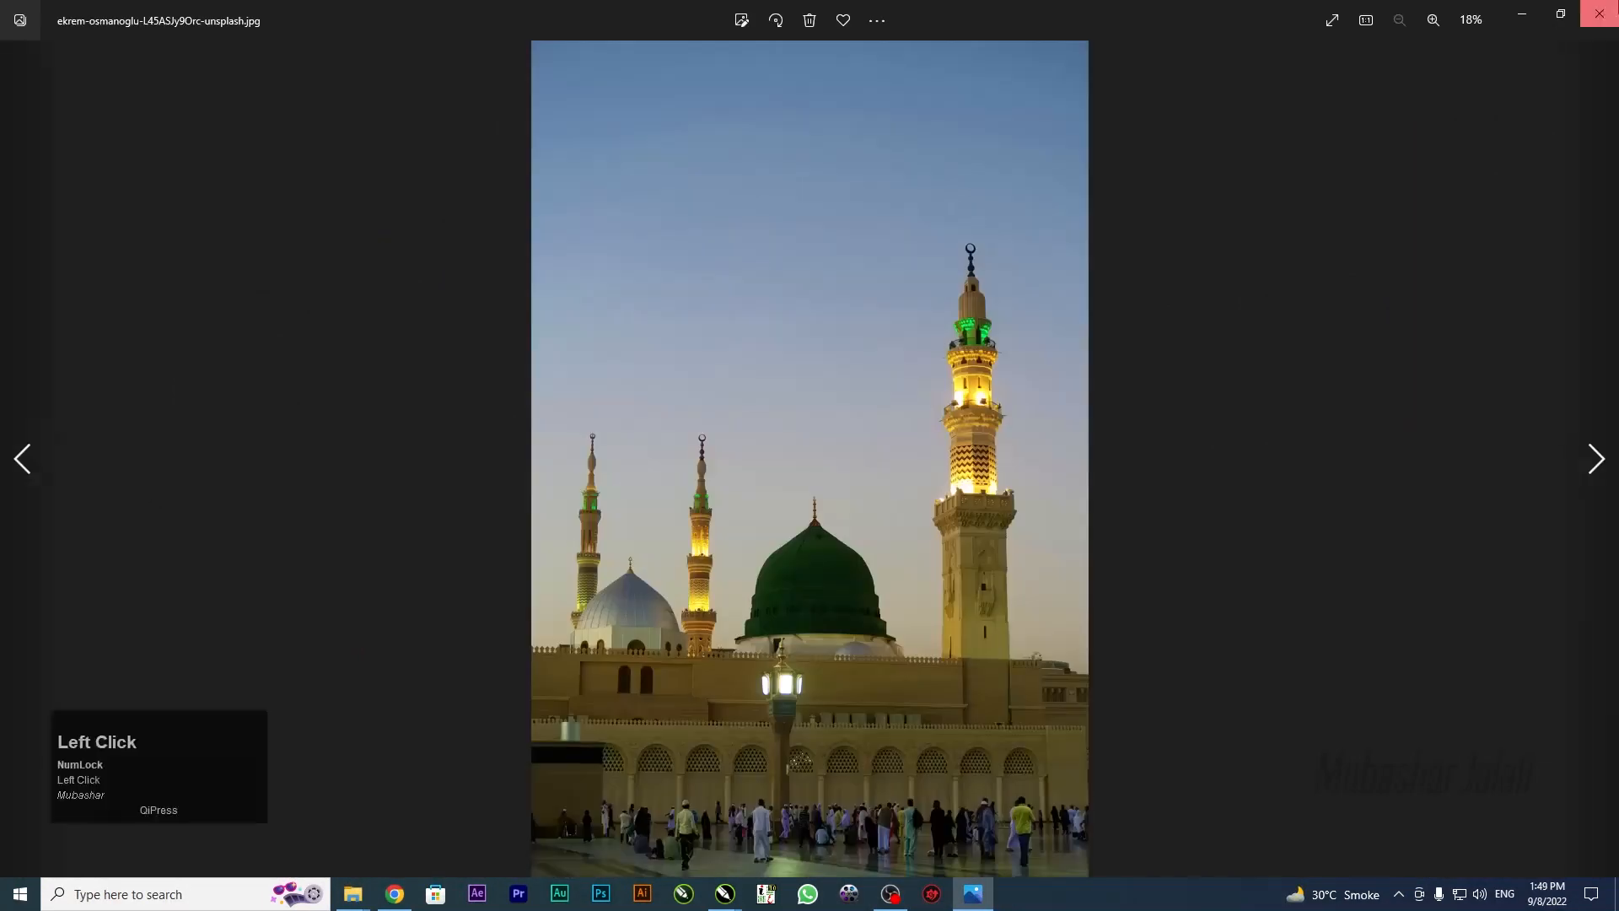
left_click(1600, 13)
left_click_drag(1029, 280, 335, 597)
scroll(494, 502, "down", 3)
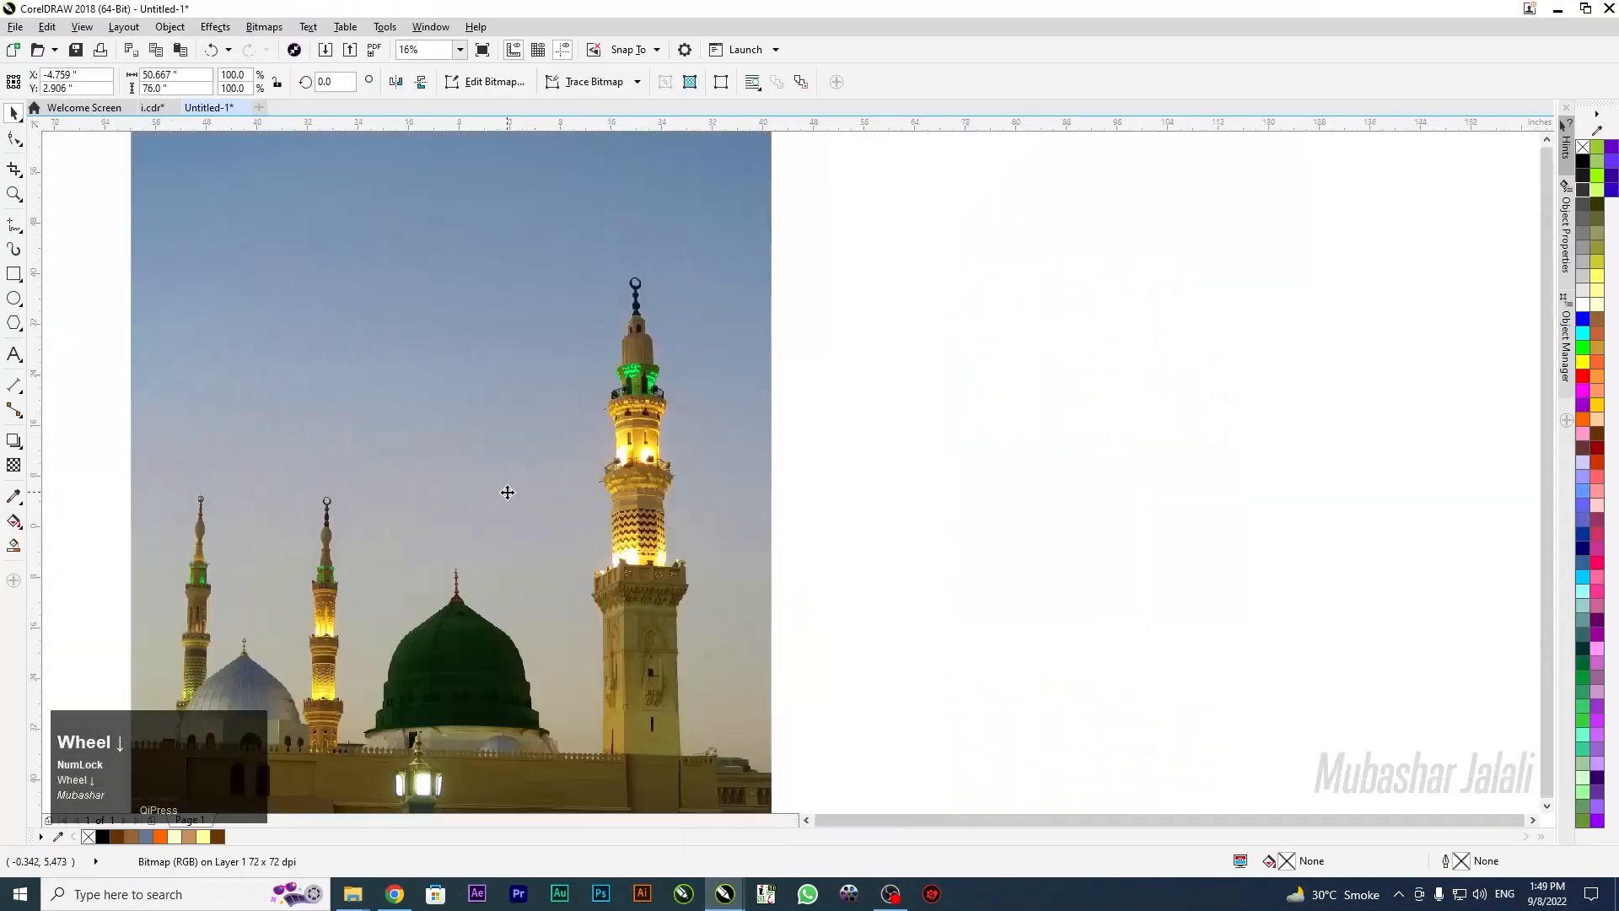
Move the huge mosque photo aside, shrink it, and place it just below the banner
scroll(507, 492, "down", 2)
left_click_drag(614, 303, 983, 304)
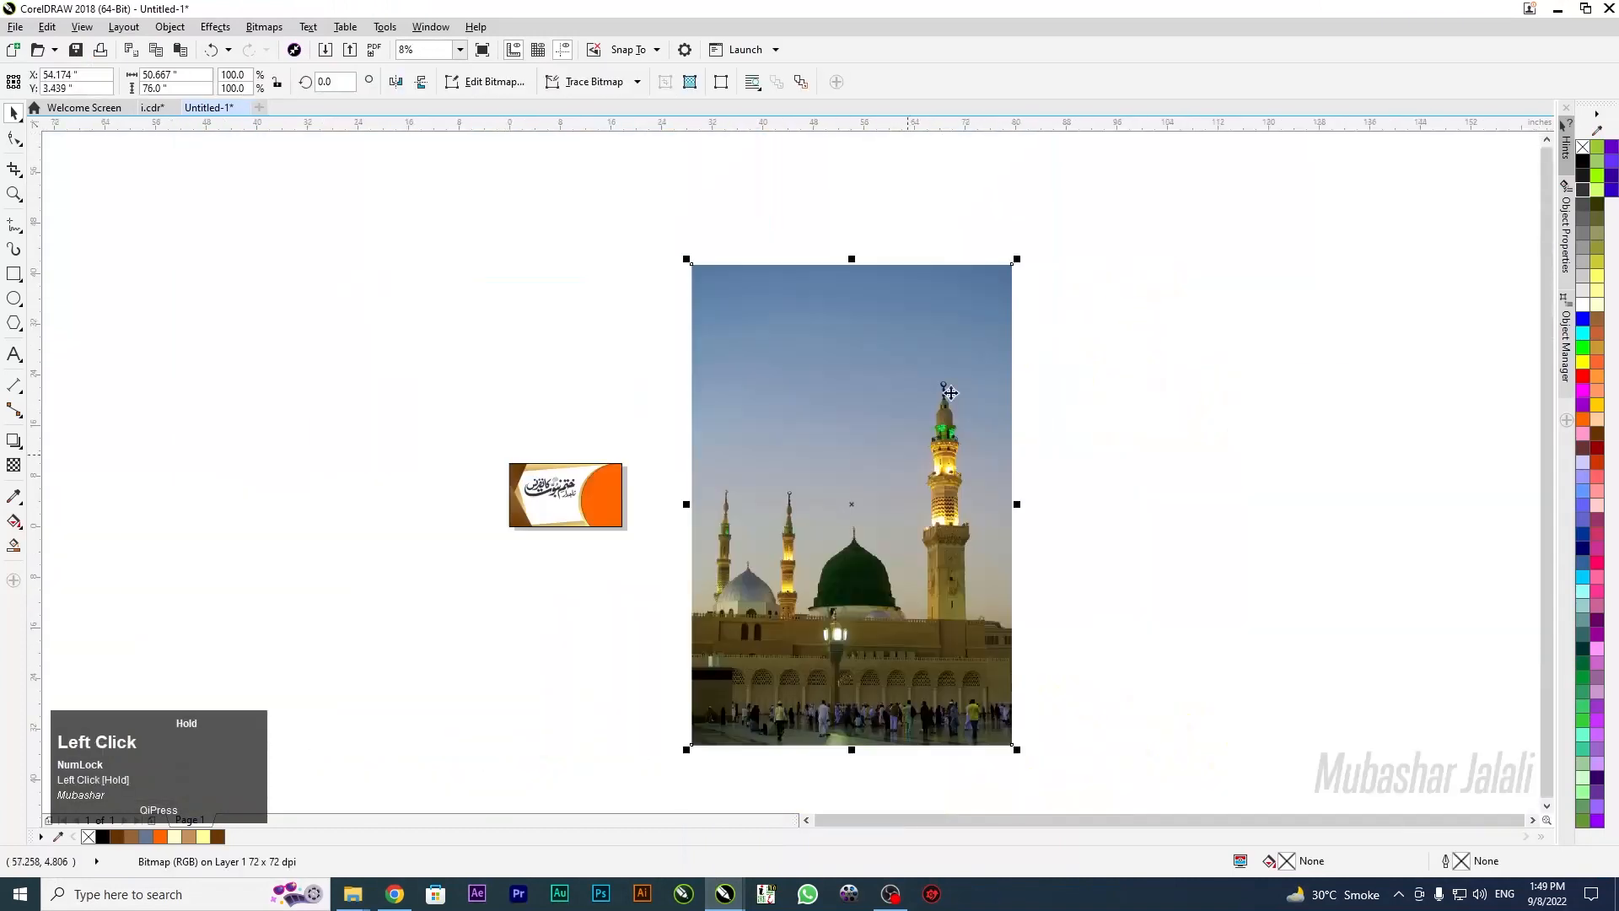
left_click_drag(1017, 259, 1011, 456)
left_click_drag(869, 484, 553, 442)
Enlarge the mosque photo to about 23% and position it over the banner
scroll(525, 568, "up", 1)
scroll(582, 520, "up", 2)
left_click_drag(582, 521, 569, 458)
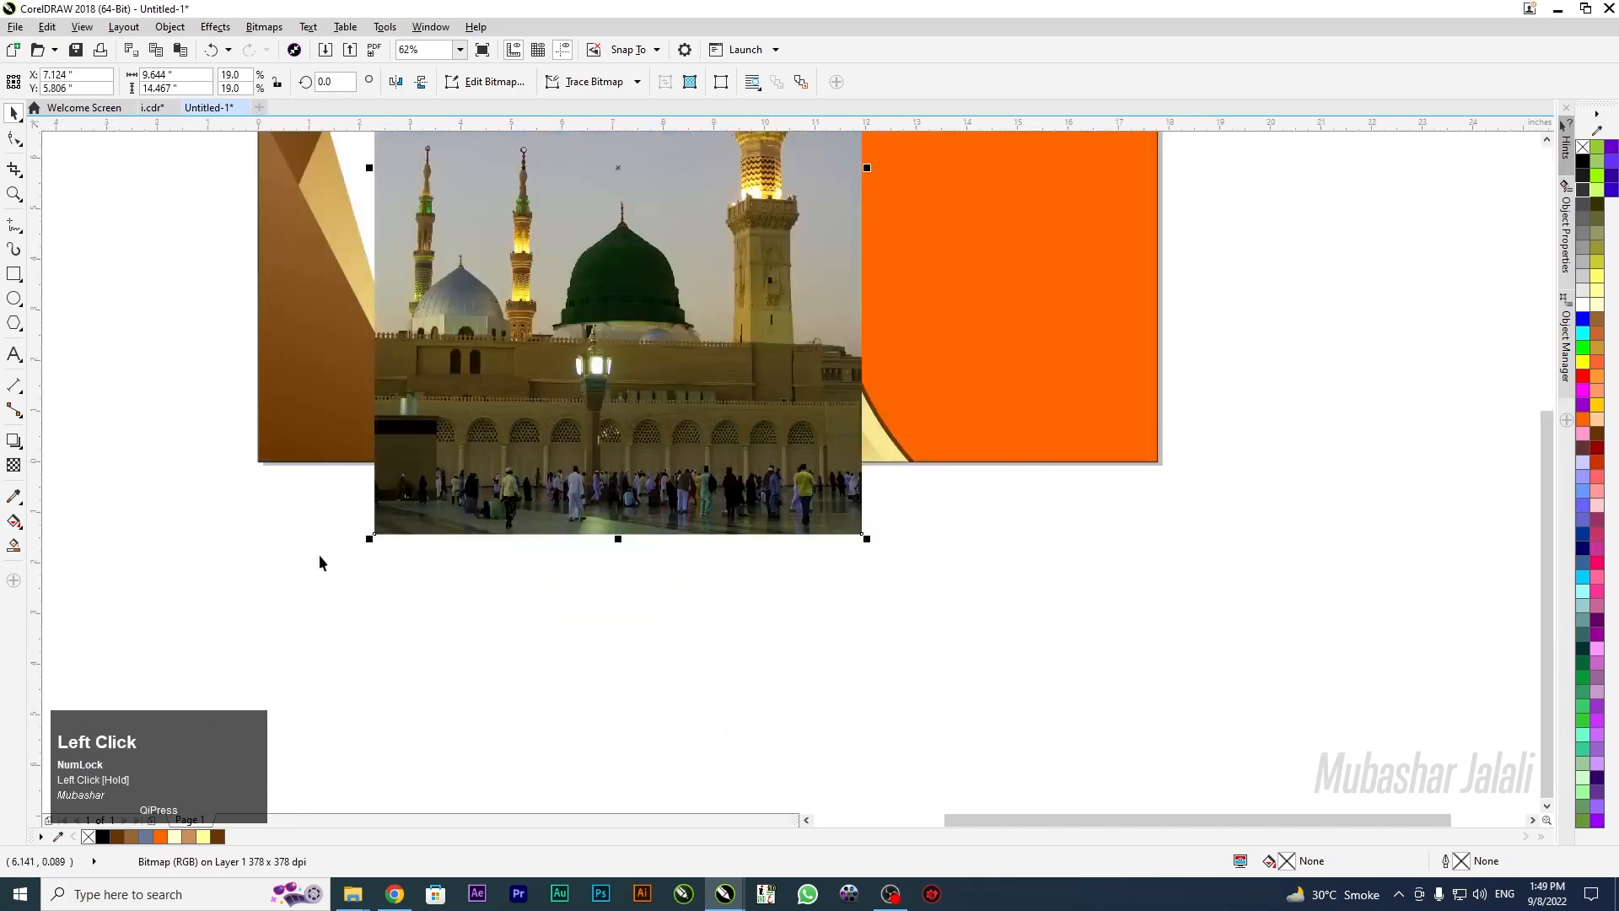
left_click_drag(369, 541, 350, 569)
left_click_drag(511, 460, 492, 451)
left_click_drag(339, 550, 309, 589)
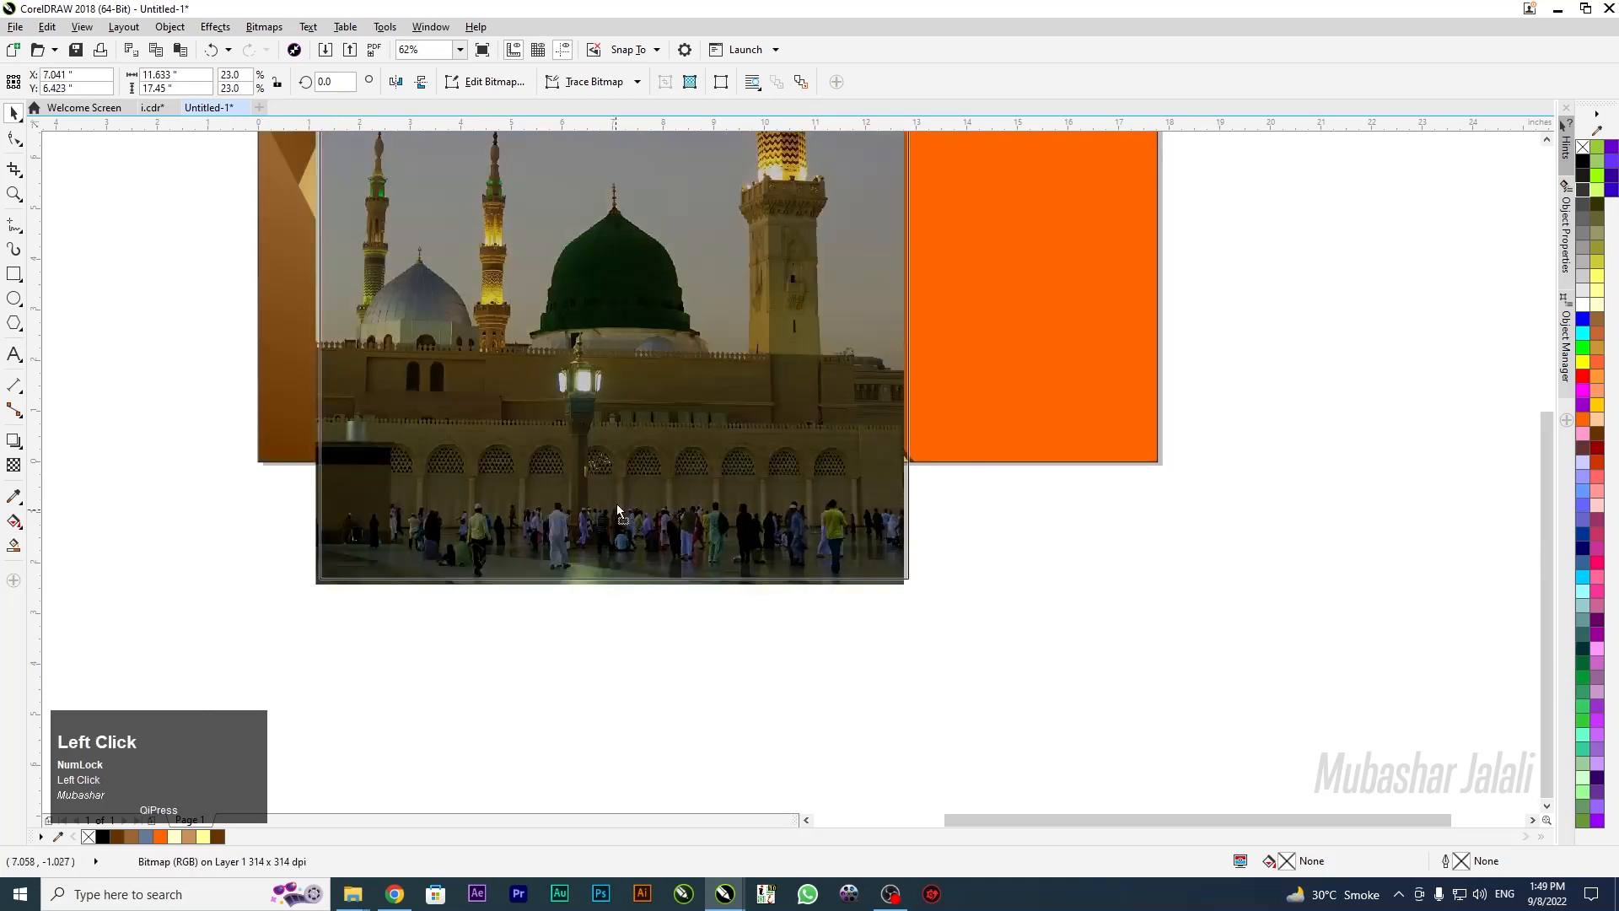
left_click_drag(618, 505, 613, 495)
scroll(653, 531, "up", 5)
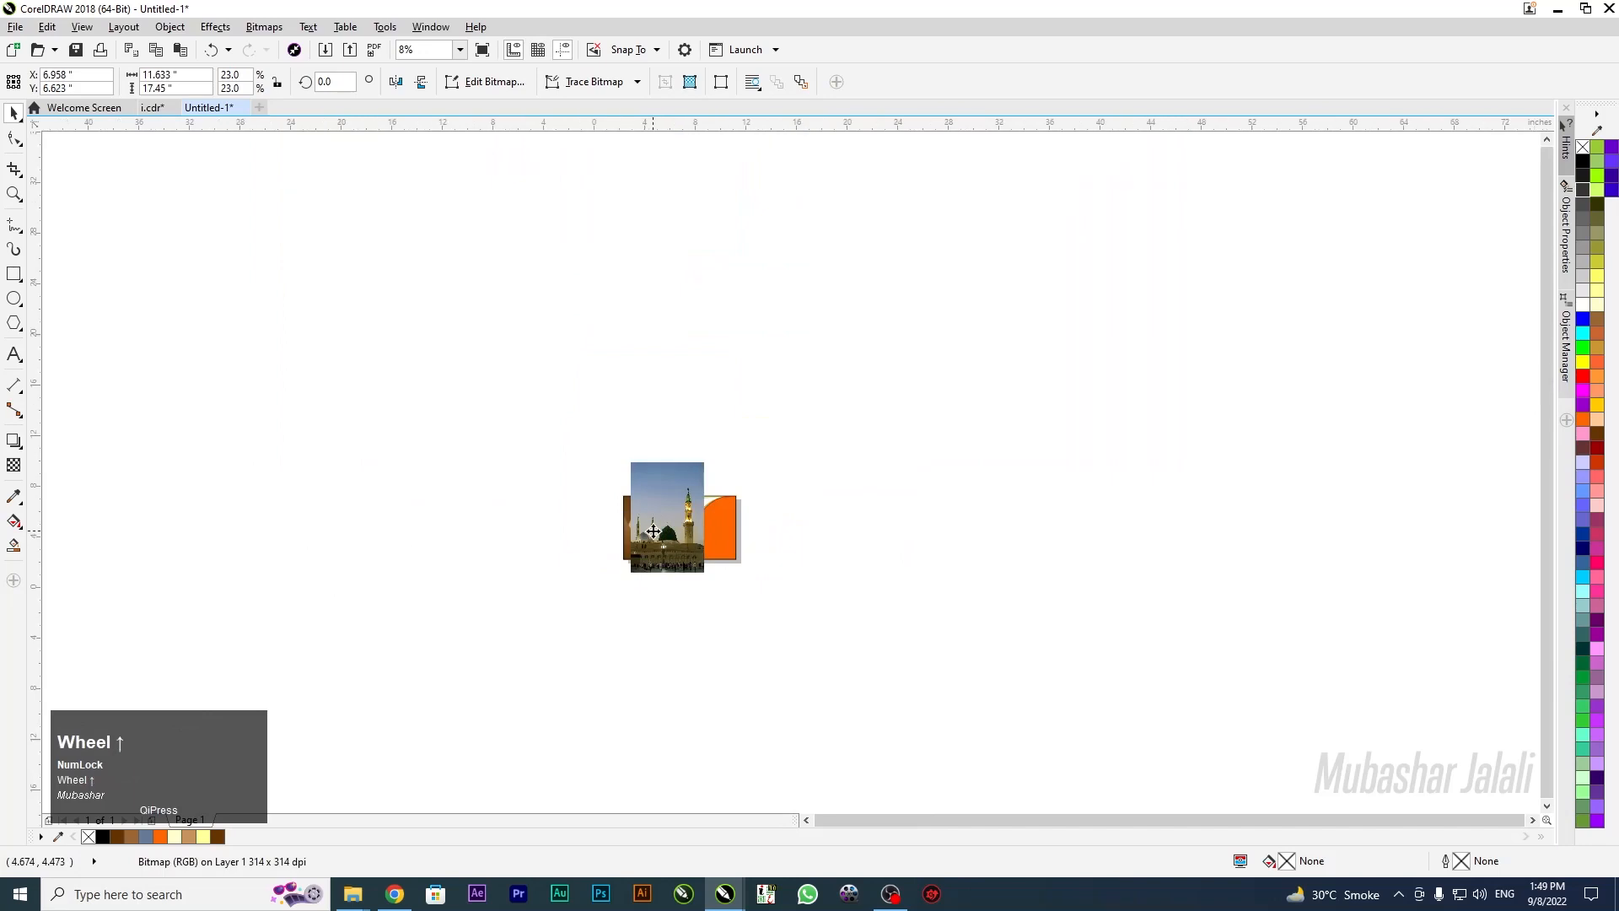
scroll(653, 532, "up", 2)
left_click_drag(672, 543, 666, 544)
scroll(720, 548, "up", 2)
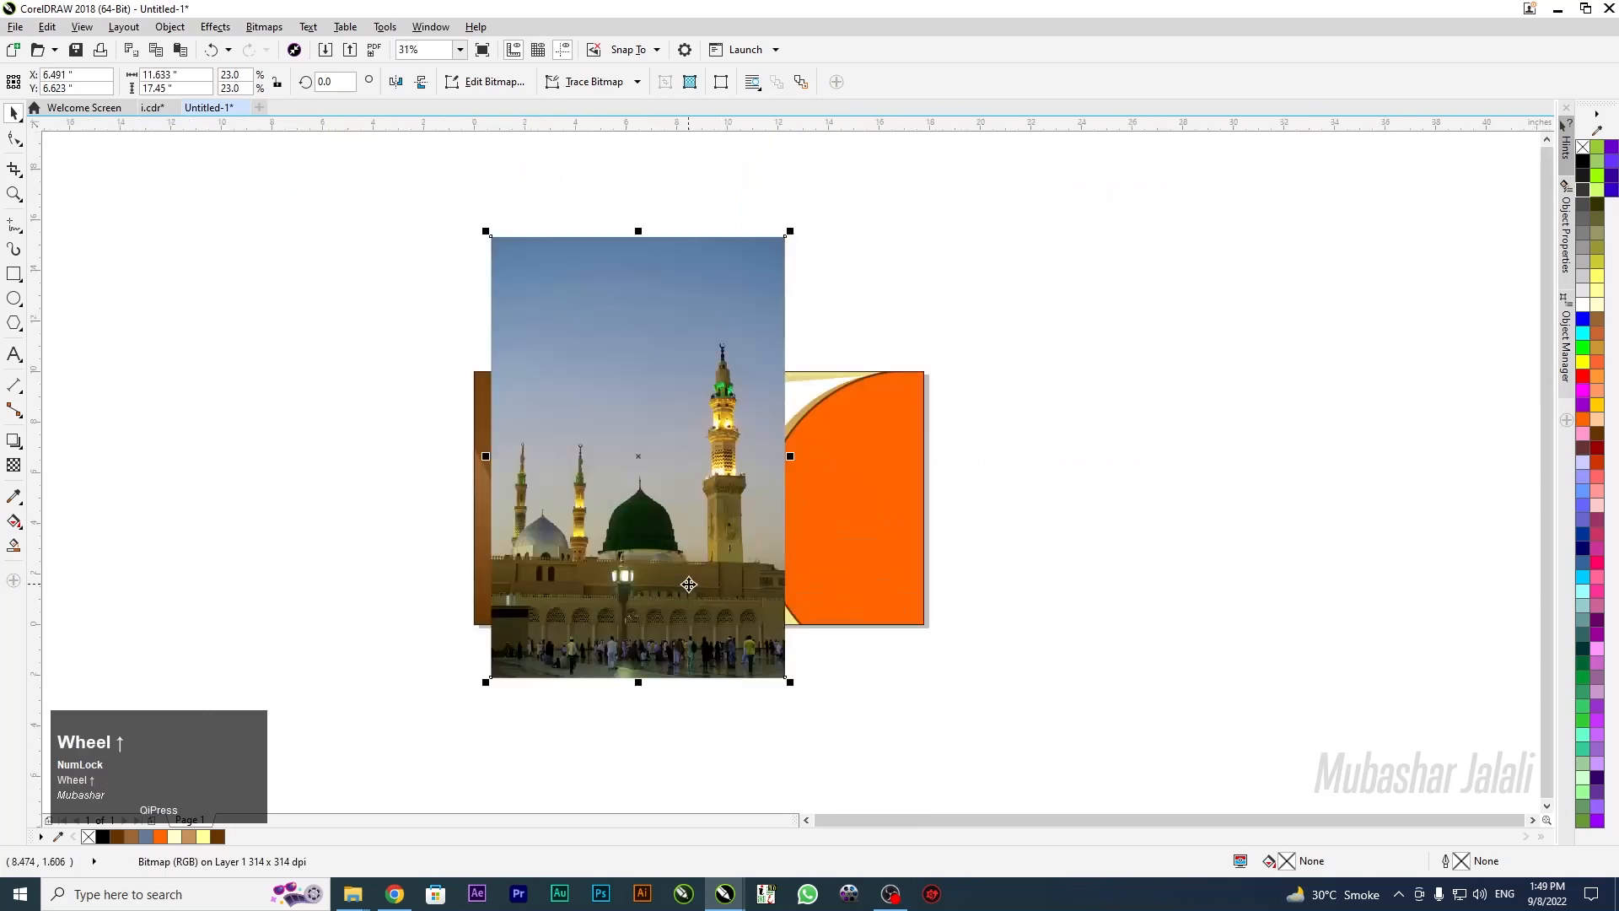
Send the photo behind the banner shapes with Shift+PgDn and adjust its position
key("shift+Page_Down")
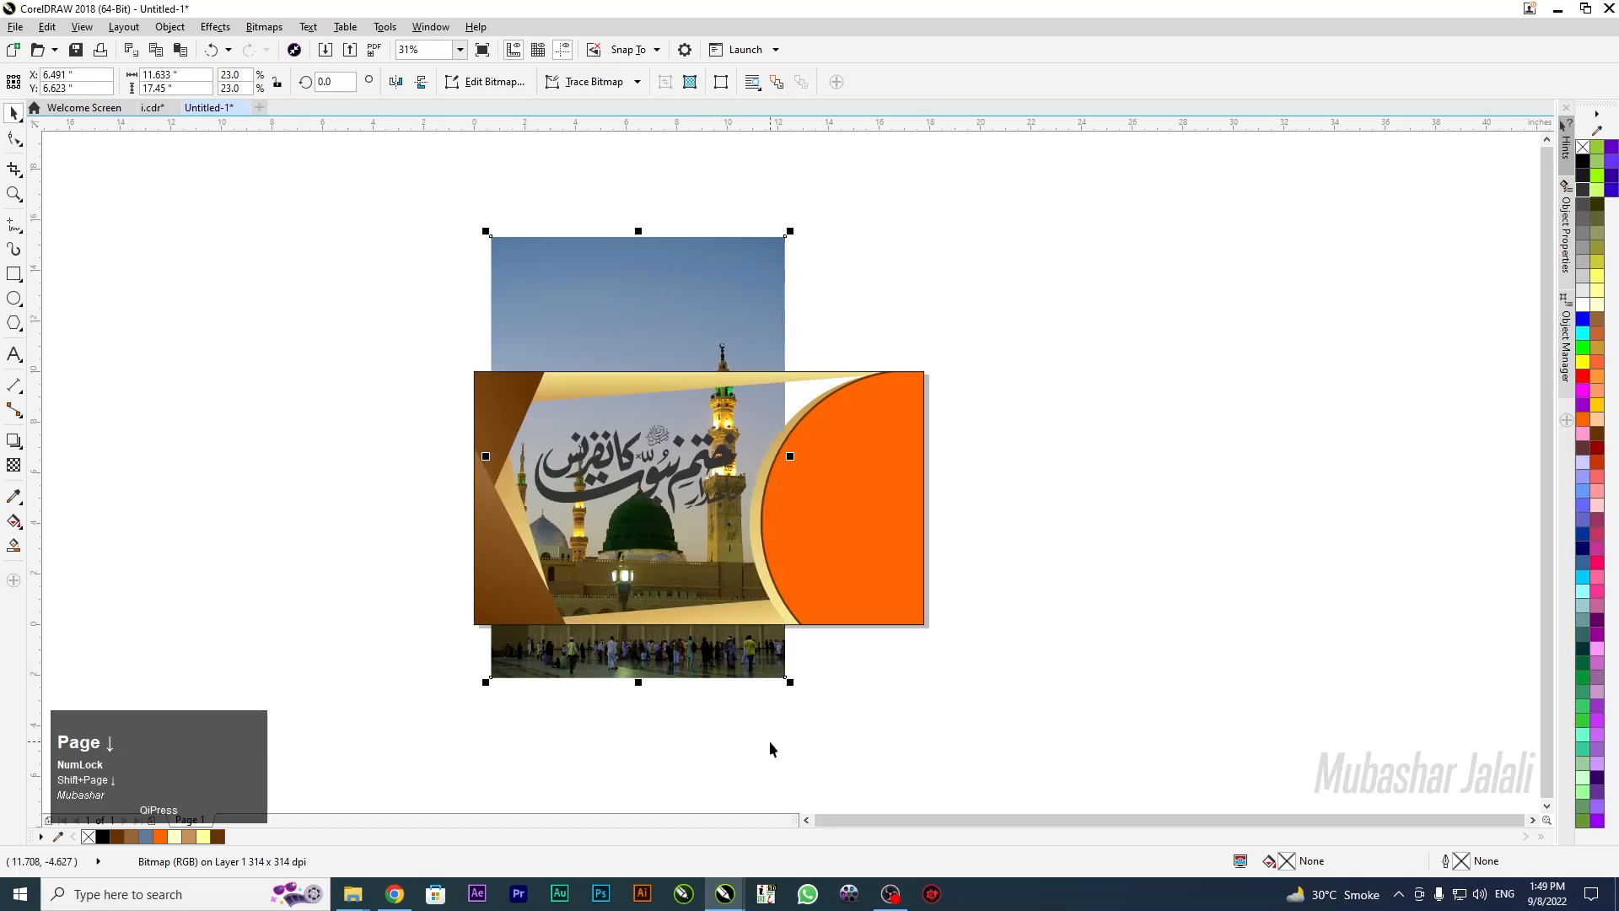
left_click_drag(737, 650, 657, 704)
scroll(769, 342, "up", 4)
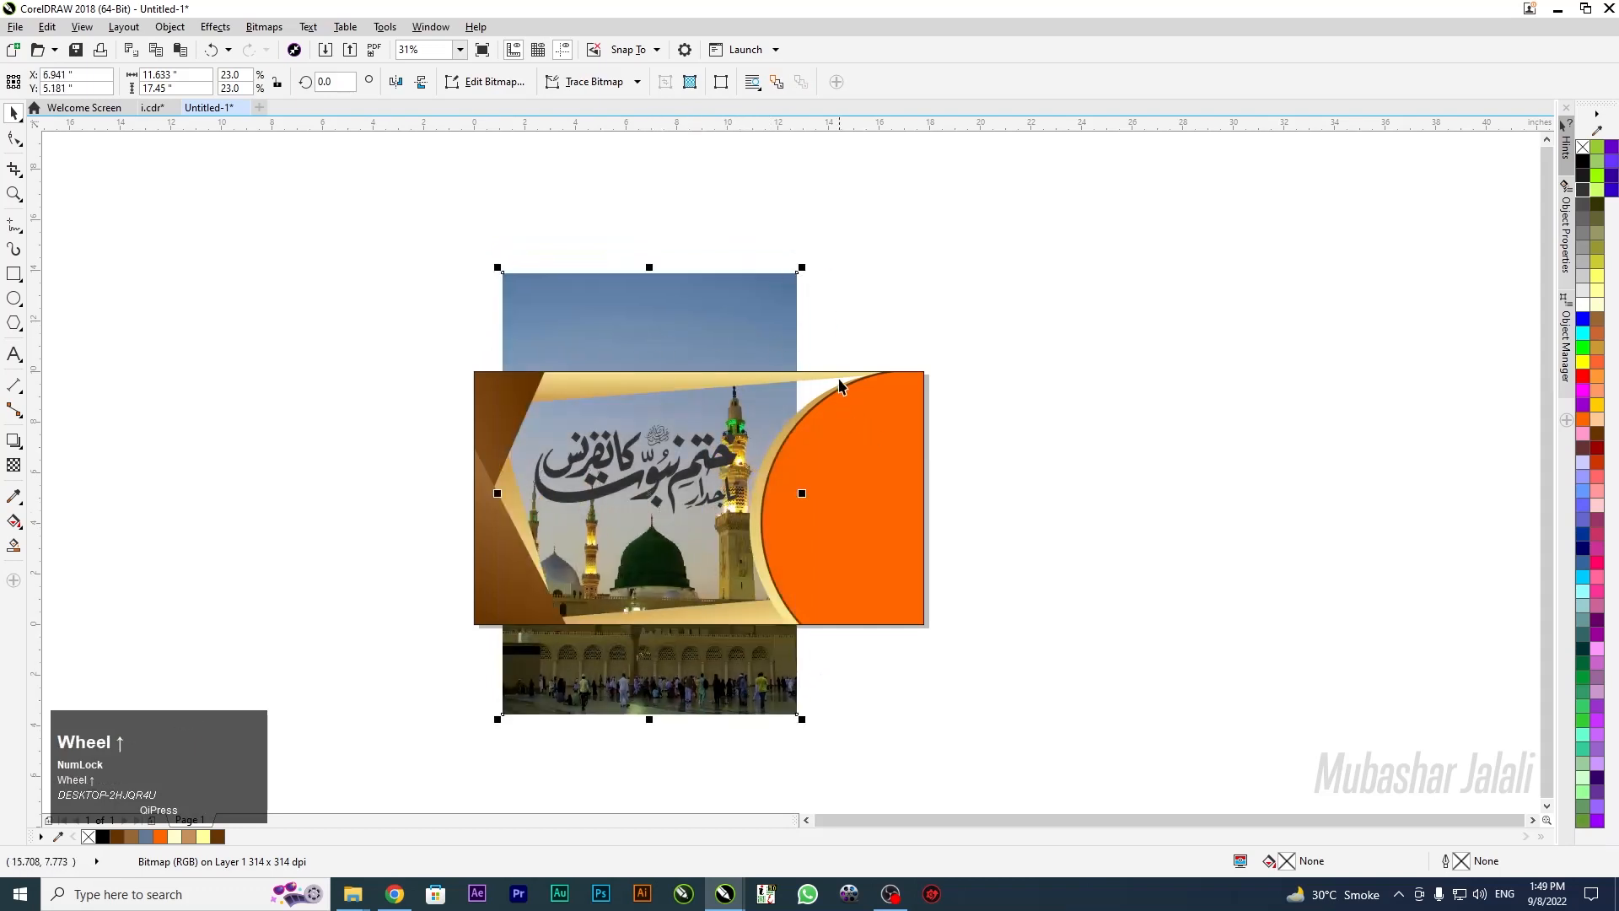
scroll(860, 384, "down", 4)
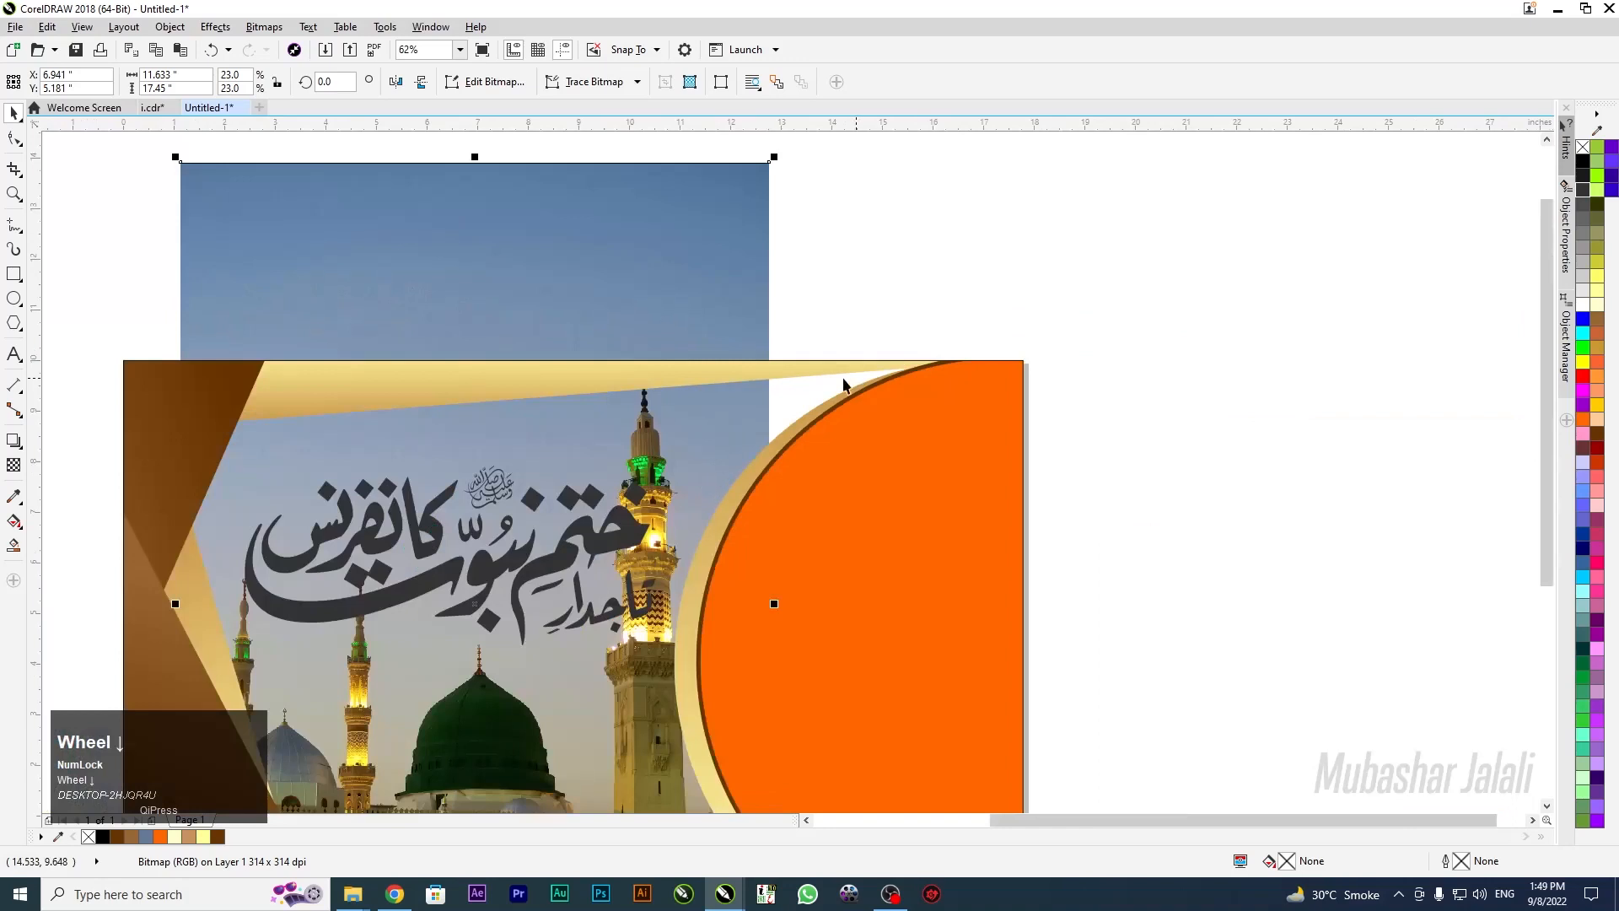
Drop a copy of the photo to the right, send it behind the banner, and extend the sky
left_click_drag(599, 252, 738, 264)
right_click(739, 264)
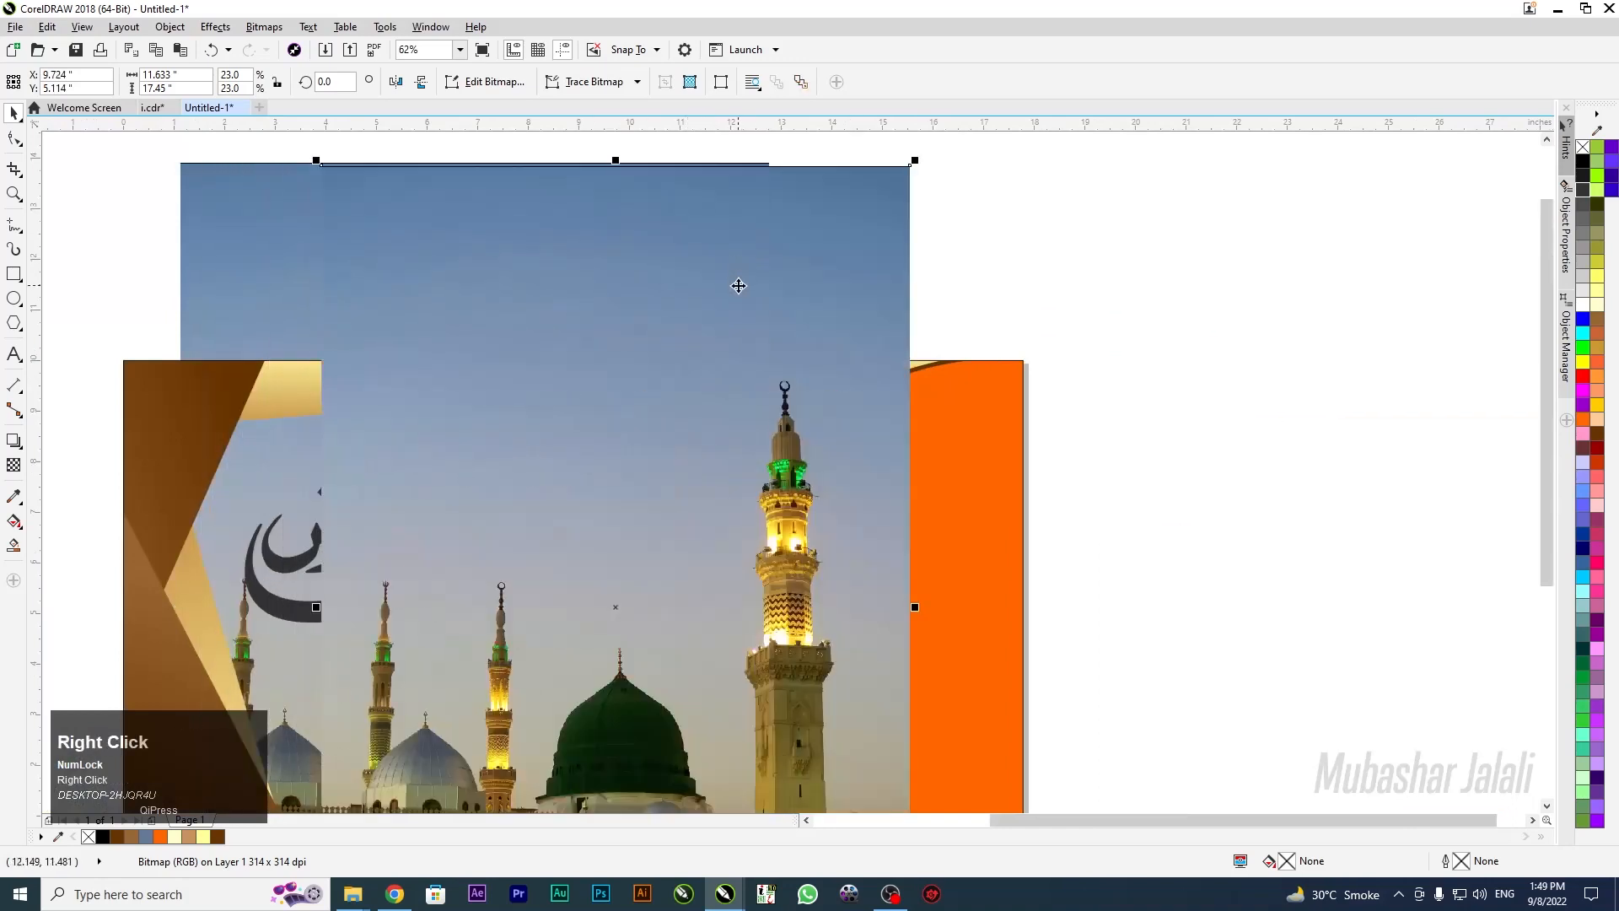
key("shift+Page_Down")
left_click_drag(820, 206, 846, 248)
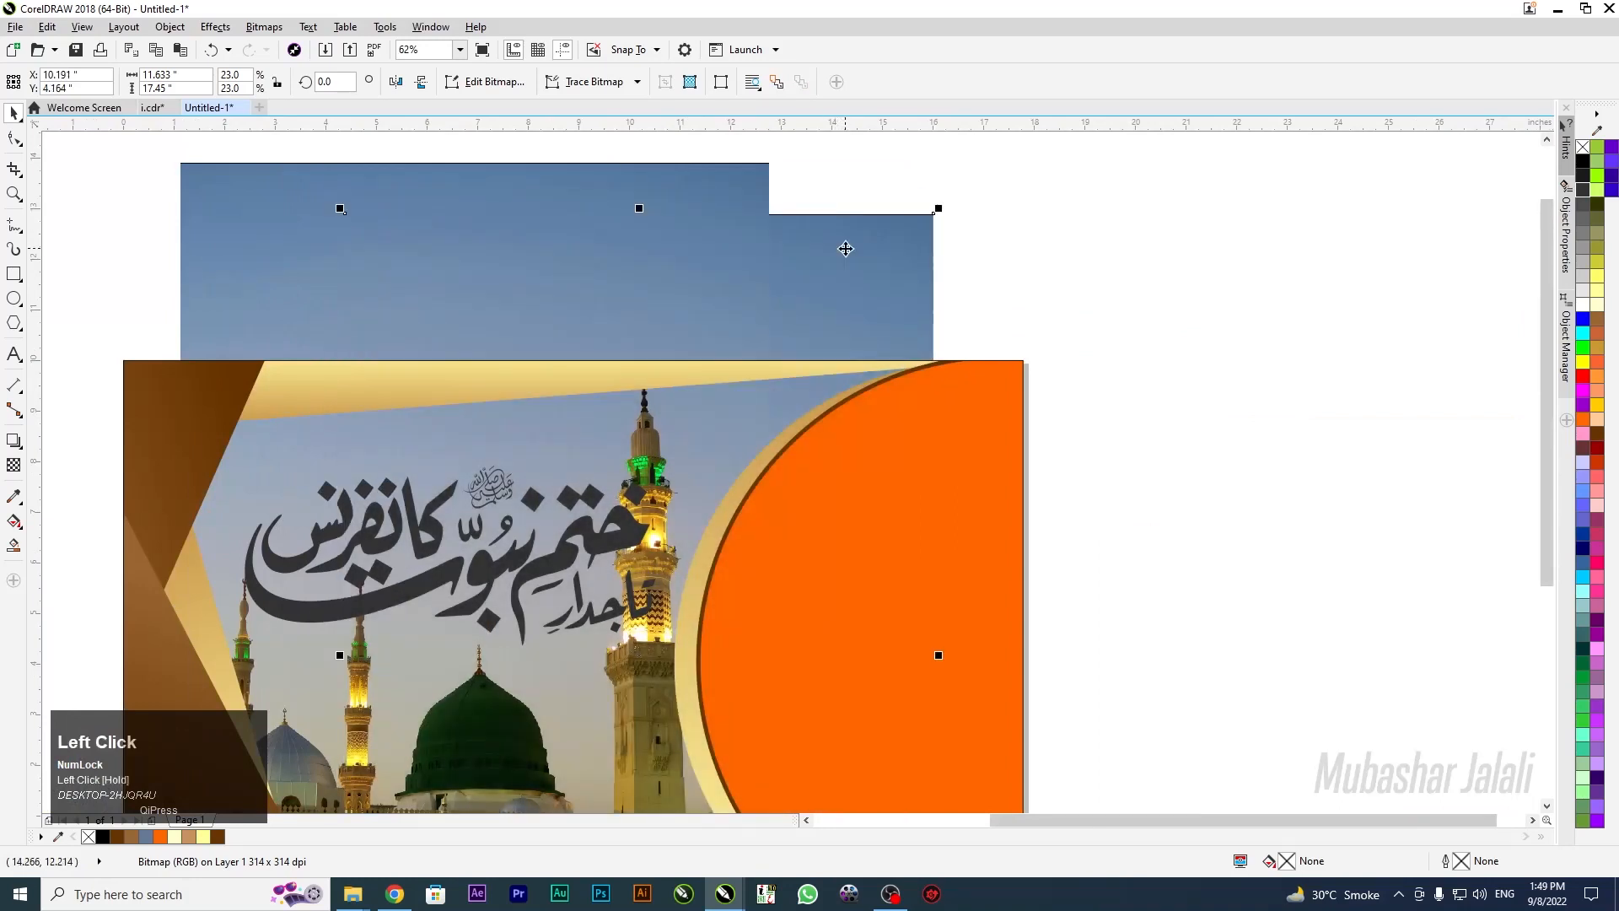
scroll(845, 246, "down", 2)
scroll(830, 257, "up", 1)
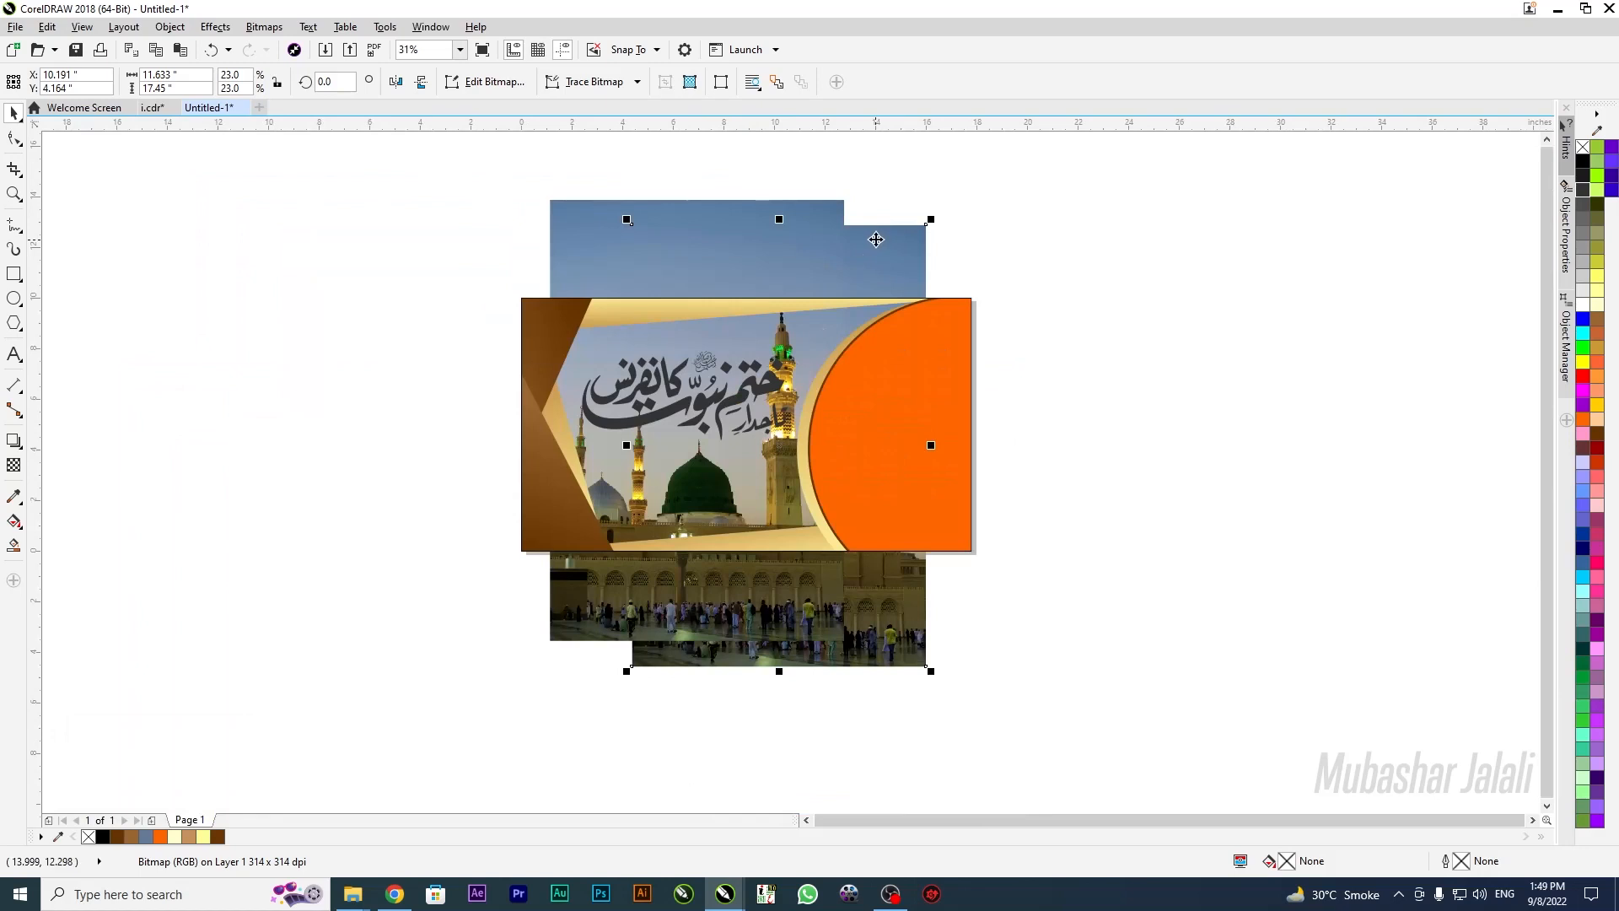
Select both mosque photos, shrink them slightly, and nudge them left and down
key("shift")
left_click(571, 222, "shift")
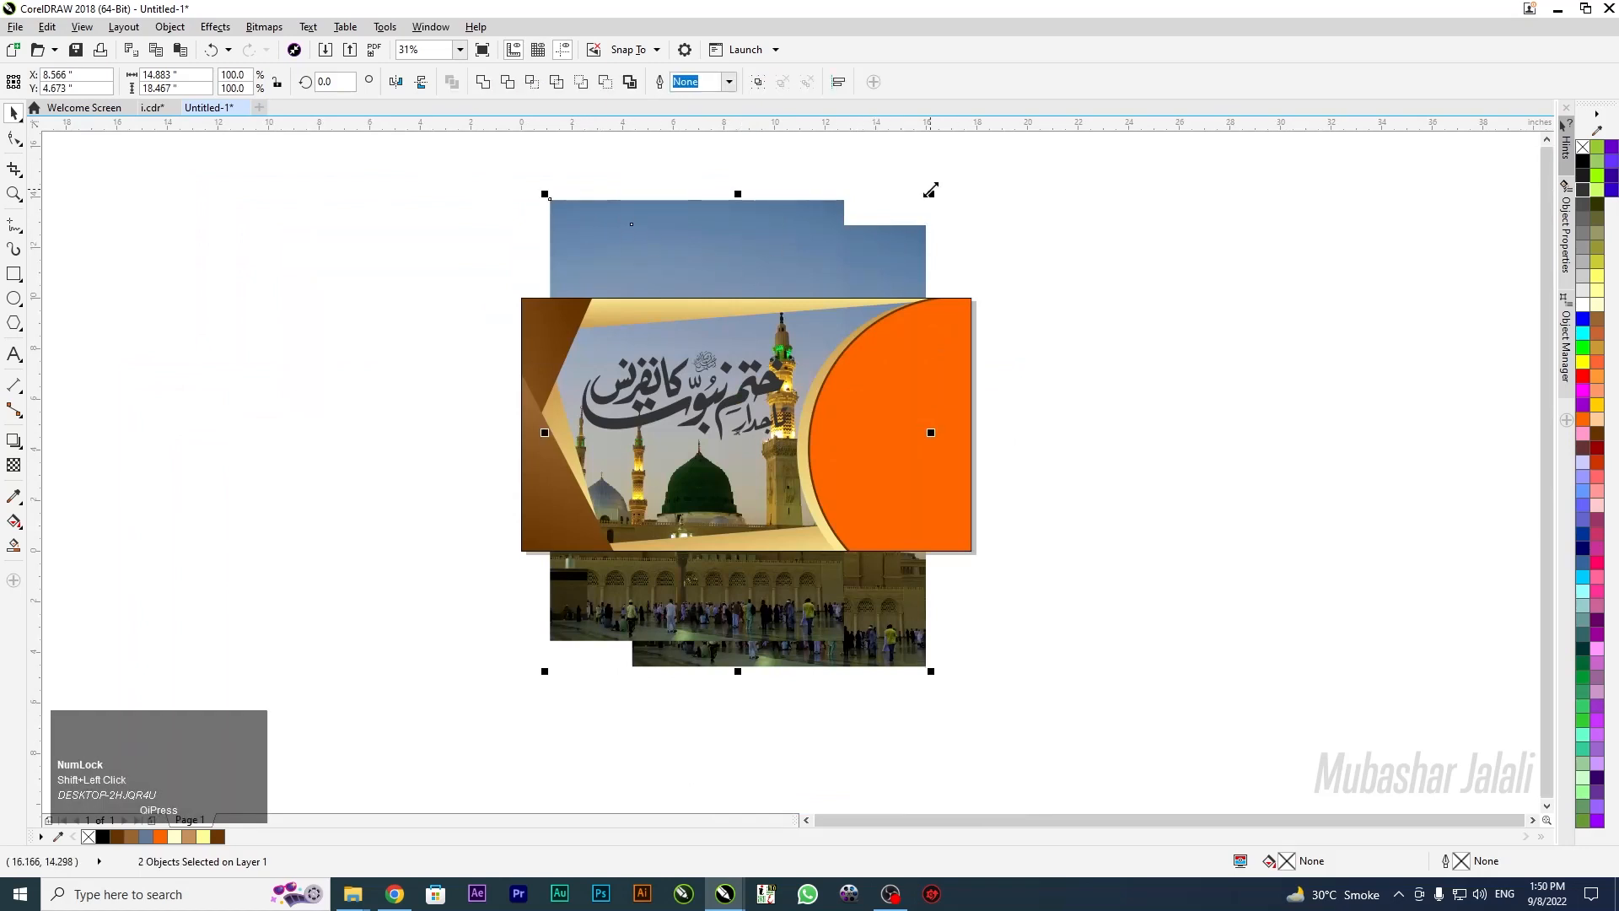
left_click_drag(929, 189, 922, 203)
key("Left")
key("Left")
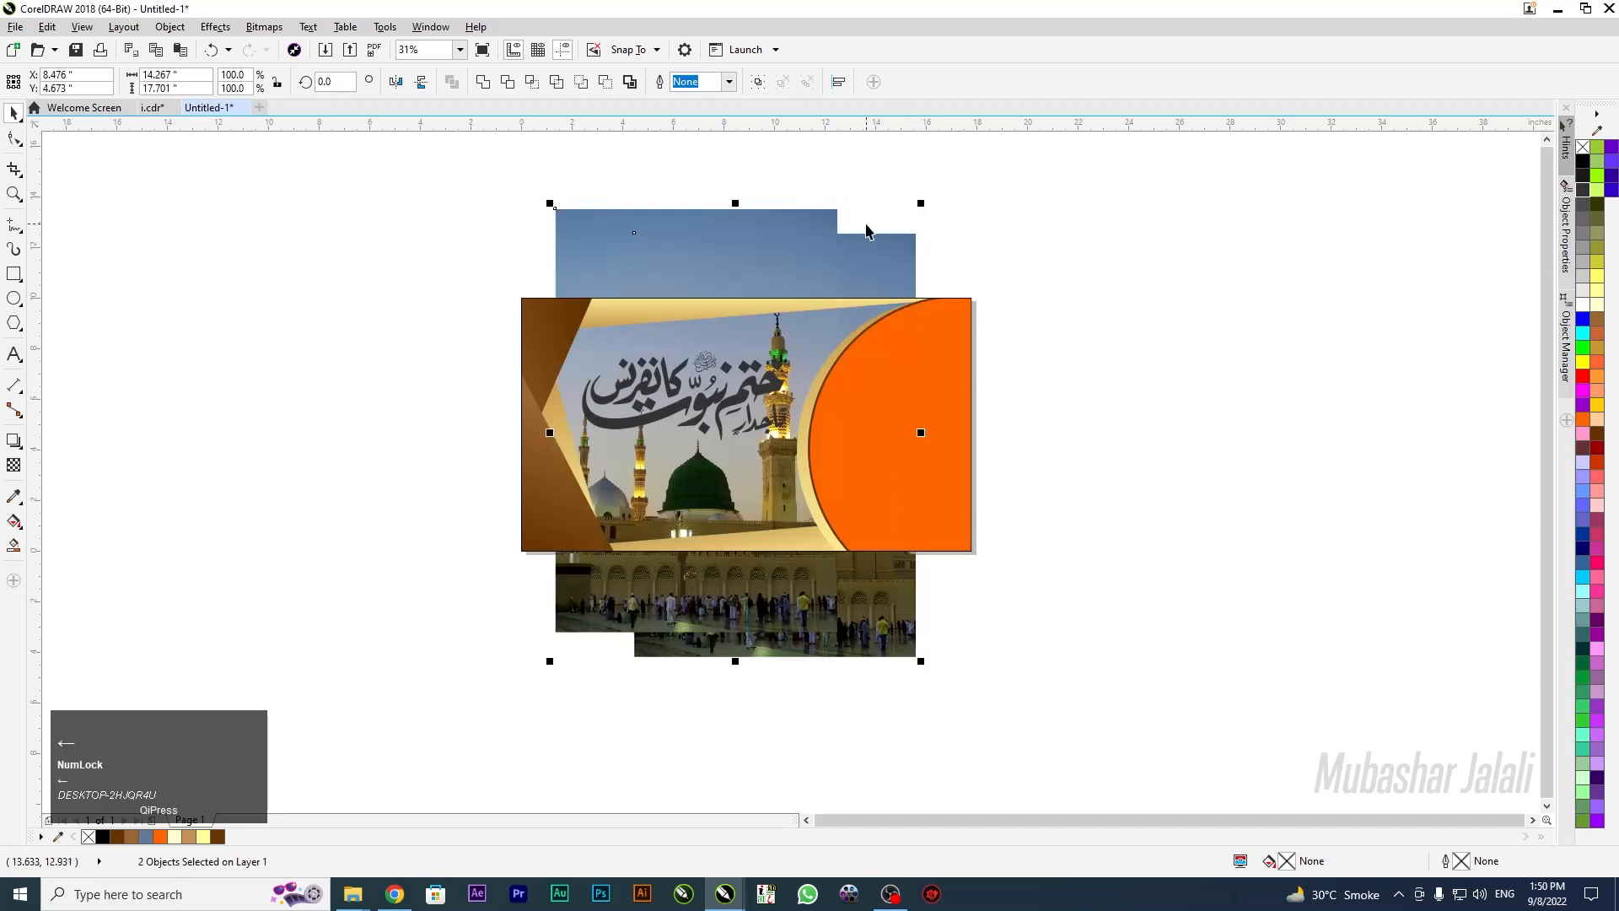
key("Left")
key("Left")
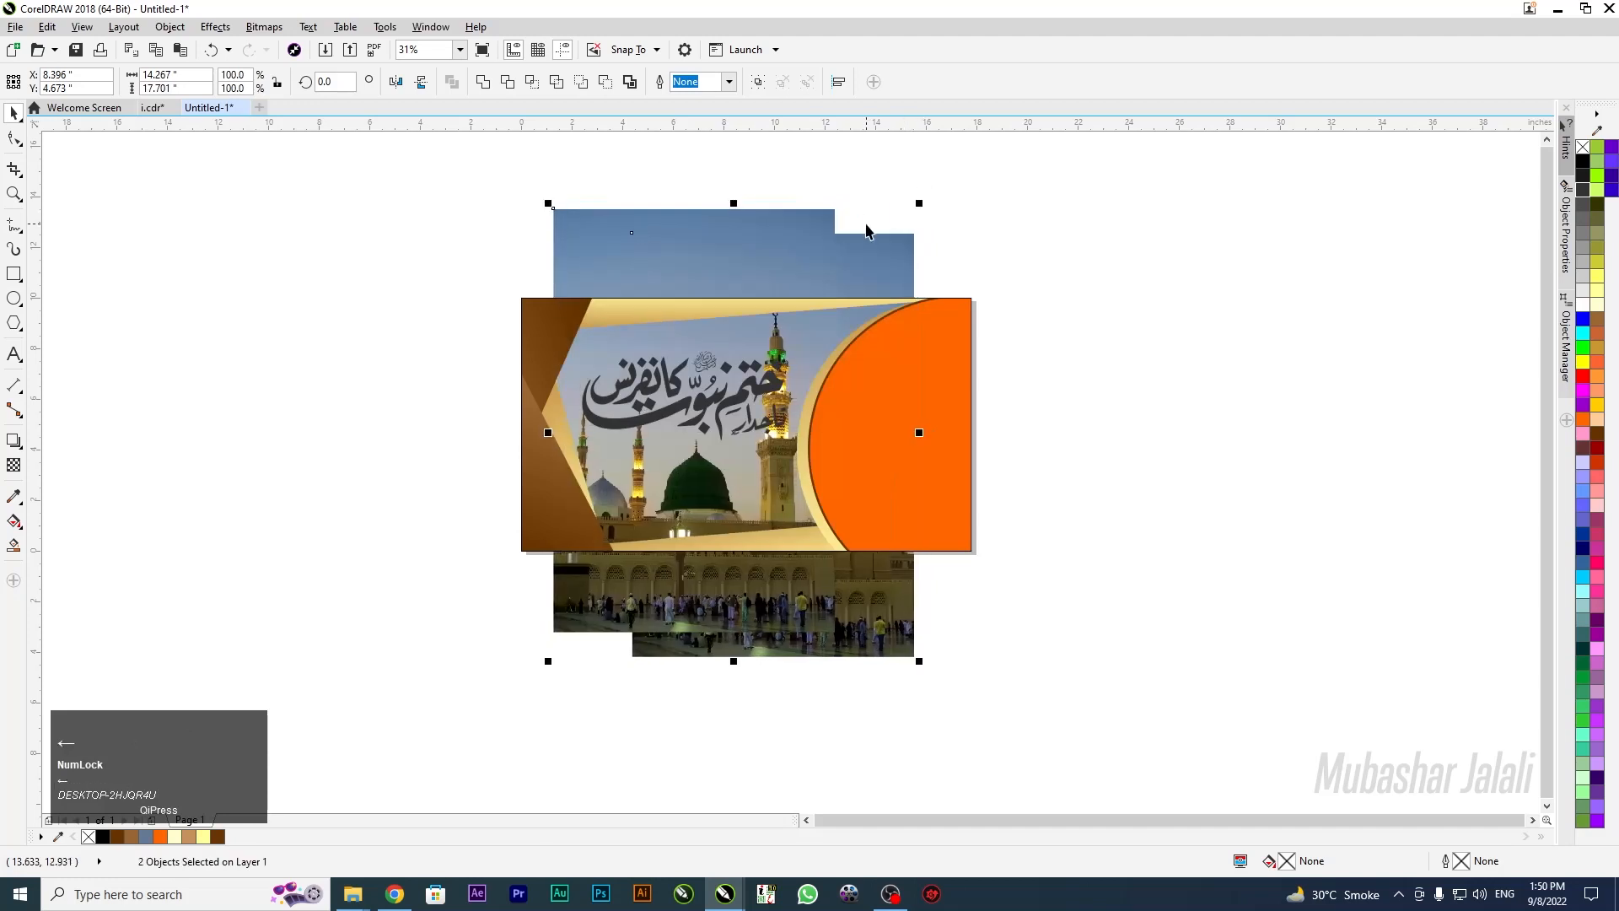
key("Down")
key("Down")
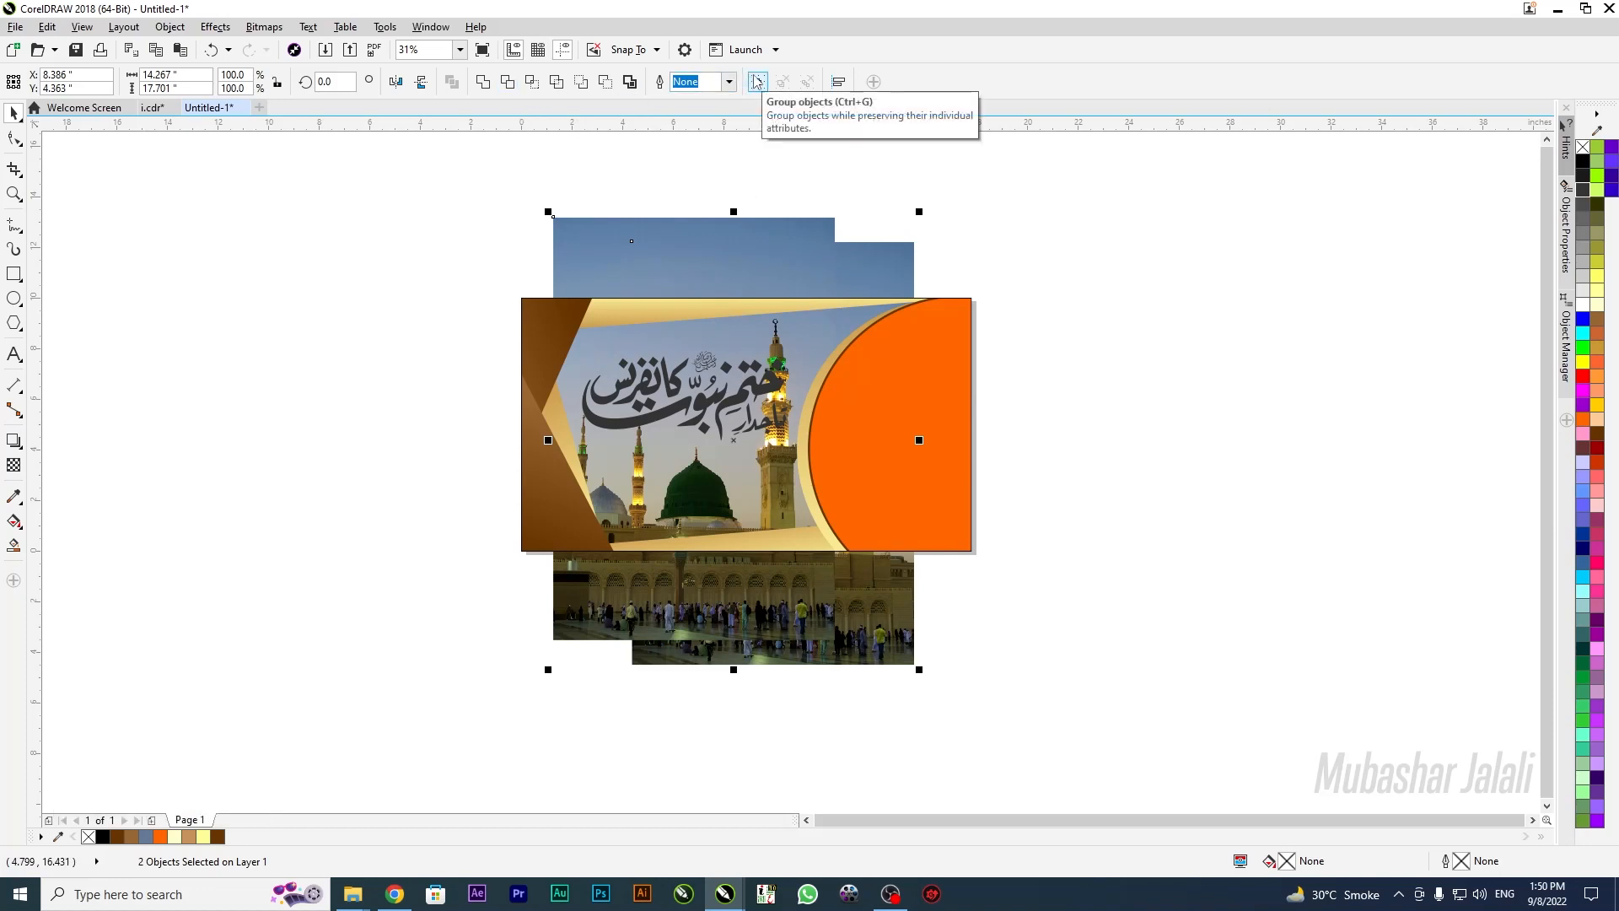
Convert the two photos into one bitmap at 300 dpi
left_click(264, 26)
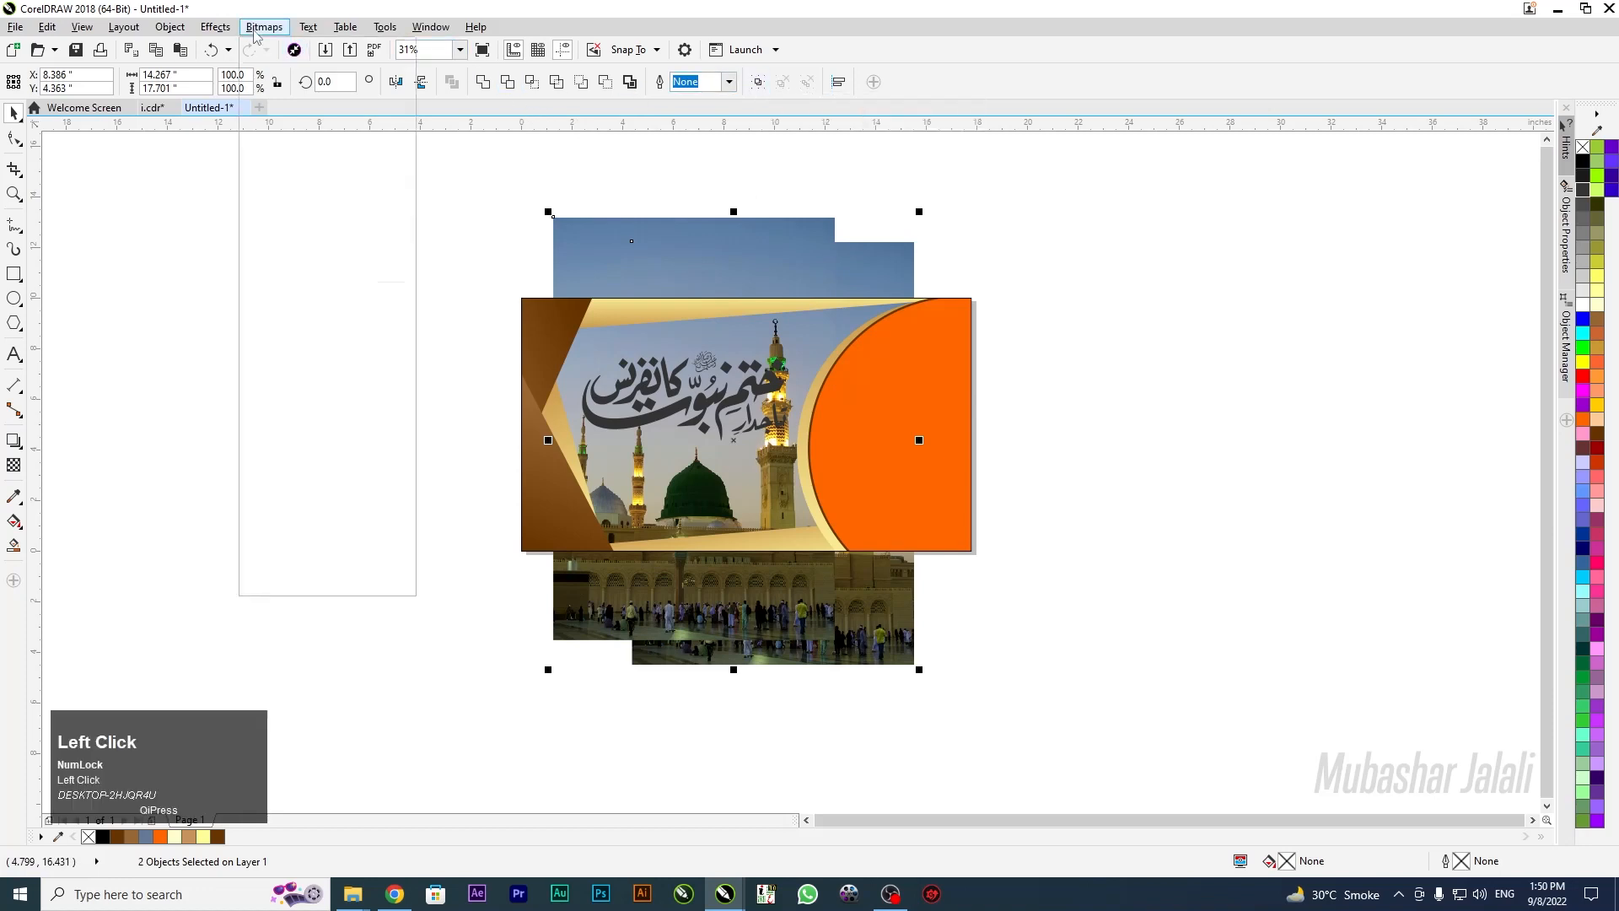
left_click(696, 212)
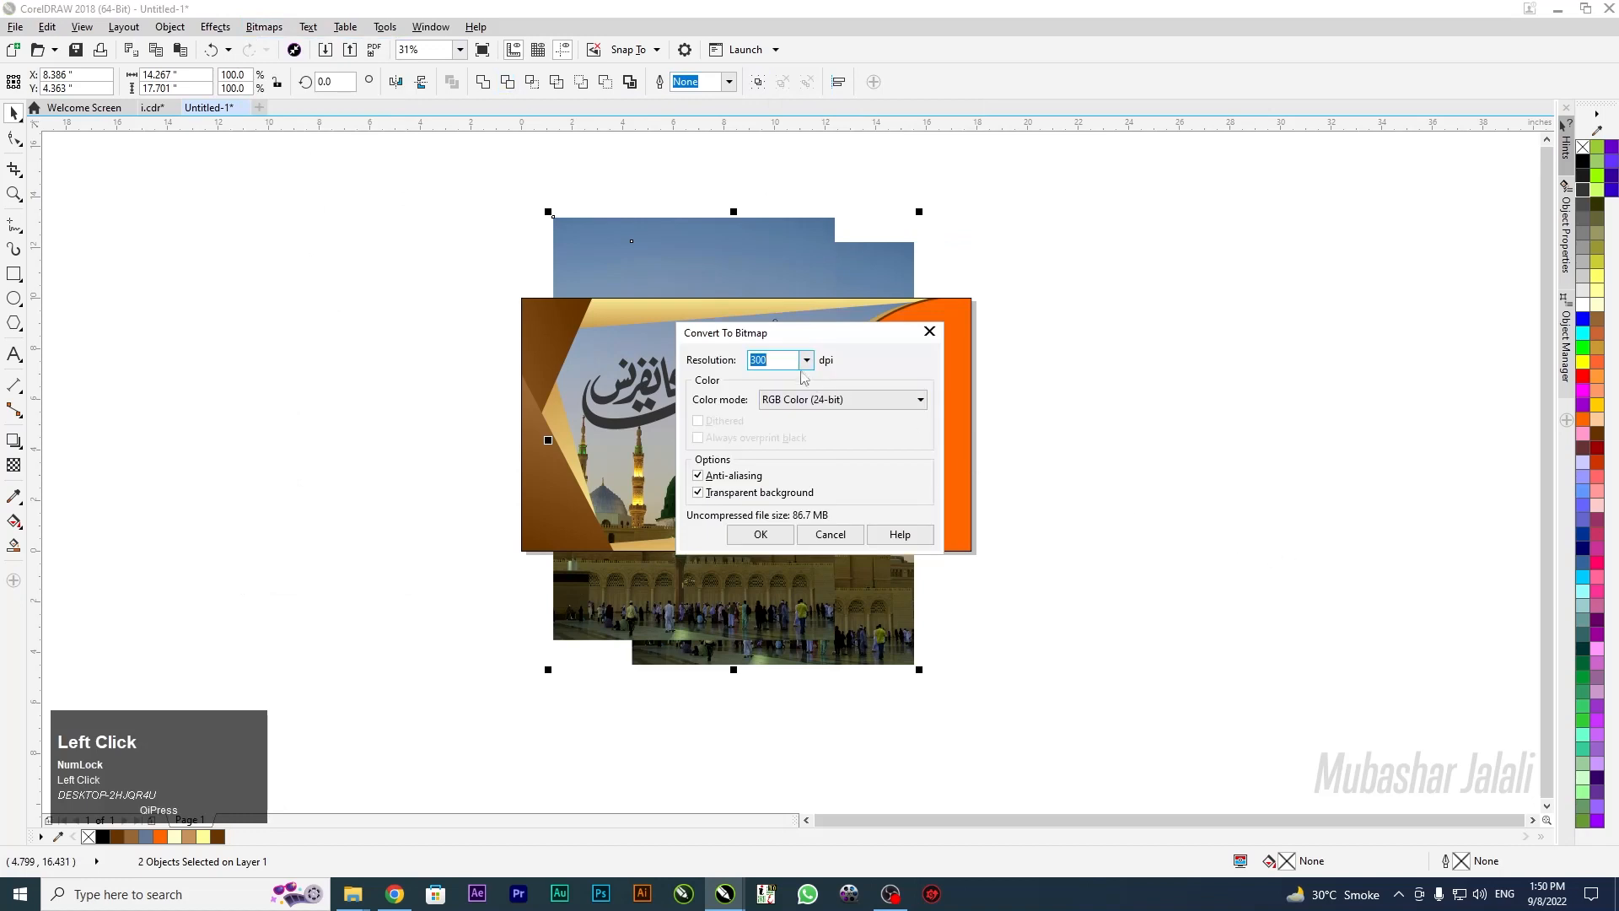
left_click(761, 535)
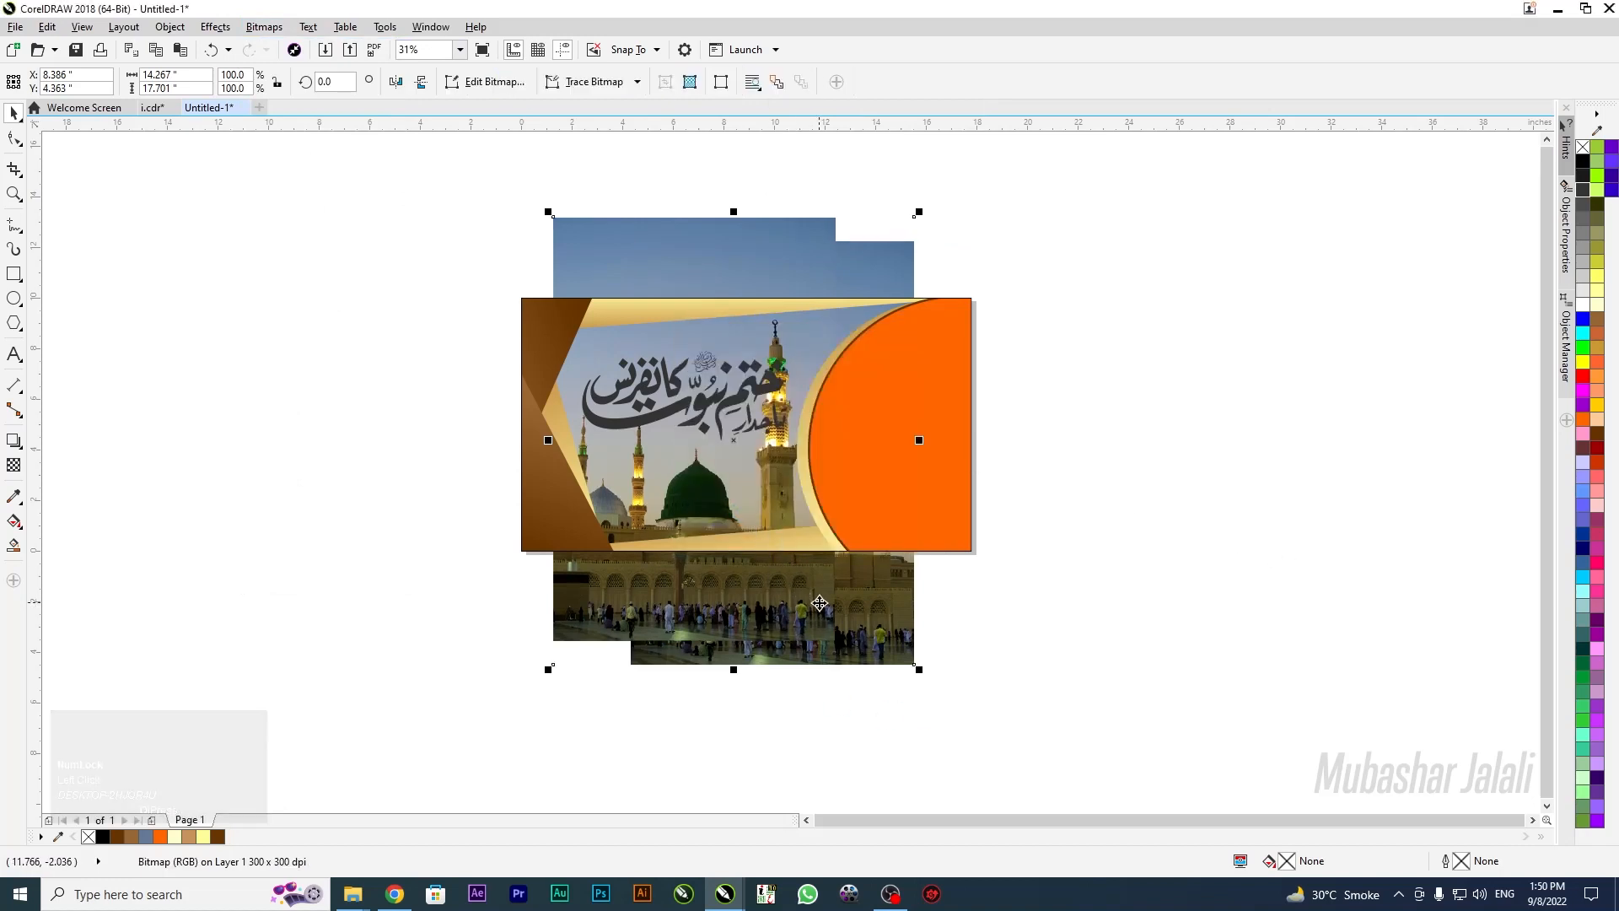
scroll(676, 434, "up", 2)
scroll(745, 485, "up", 1)
scroll(778, 608, "down", 3)
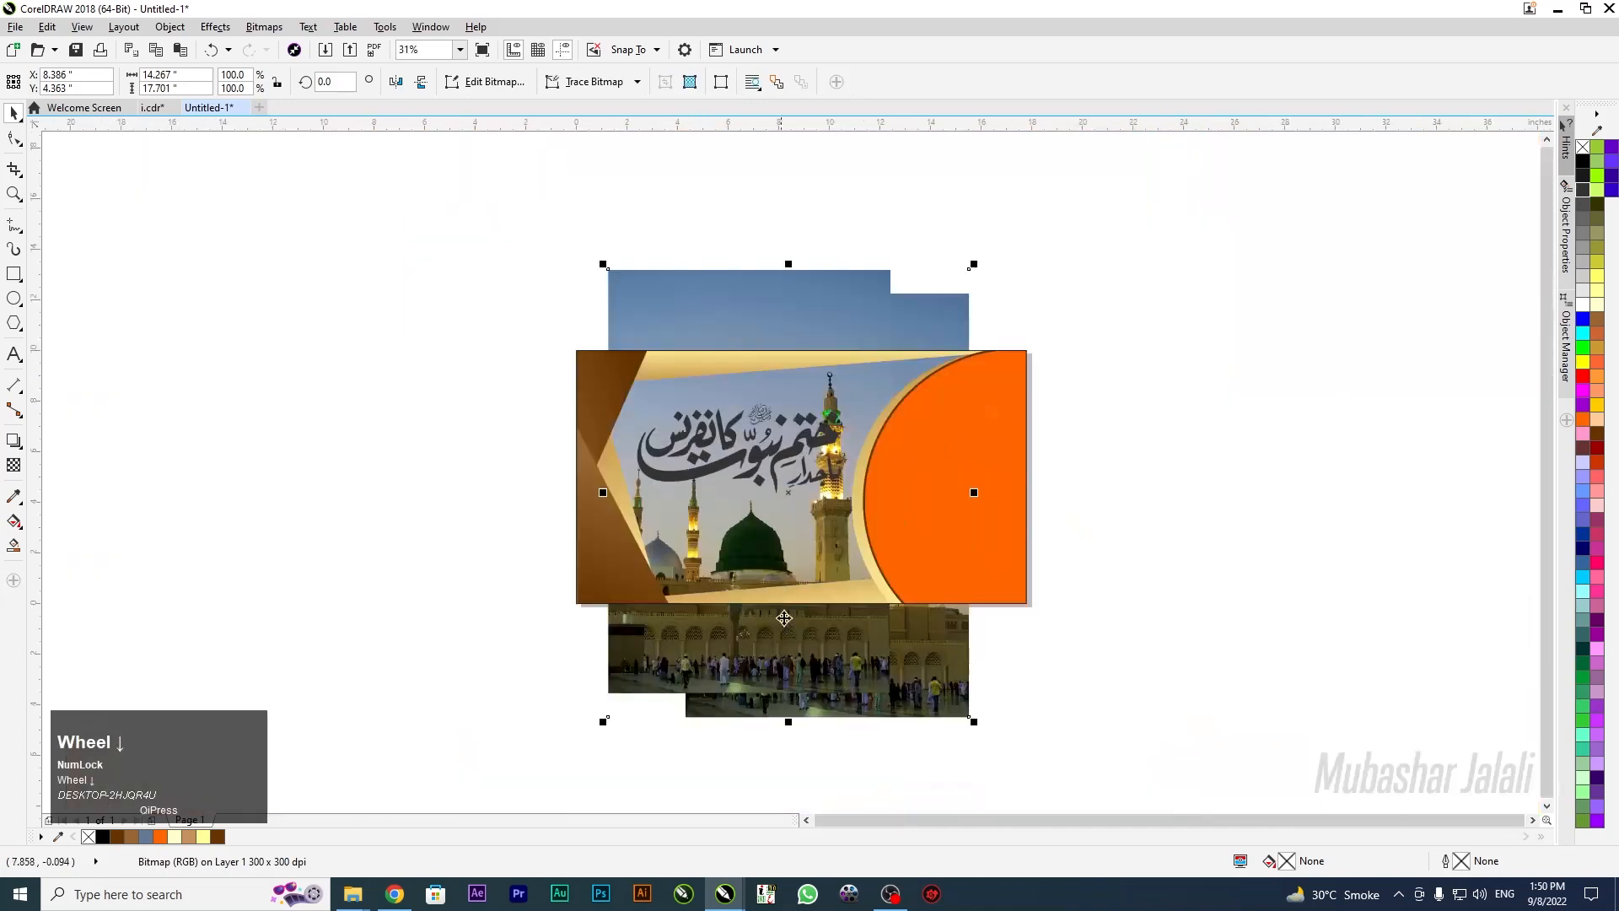
PowerClip the merged photo inside the banner frame, behind the wedges and semicircle
right_click(801, 674)
left_click(878, 180)
left_click(806, 489)
left_click(808, 548)
left_click(779, 631)
left_click(829, 651)
key("shift+Page_Down")
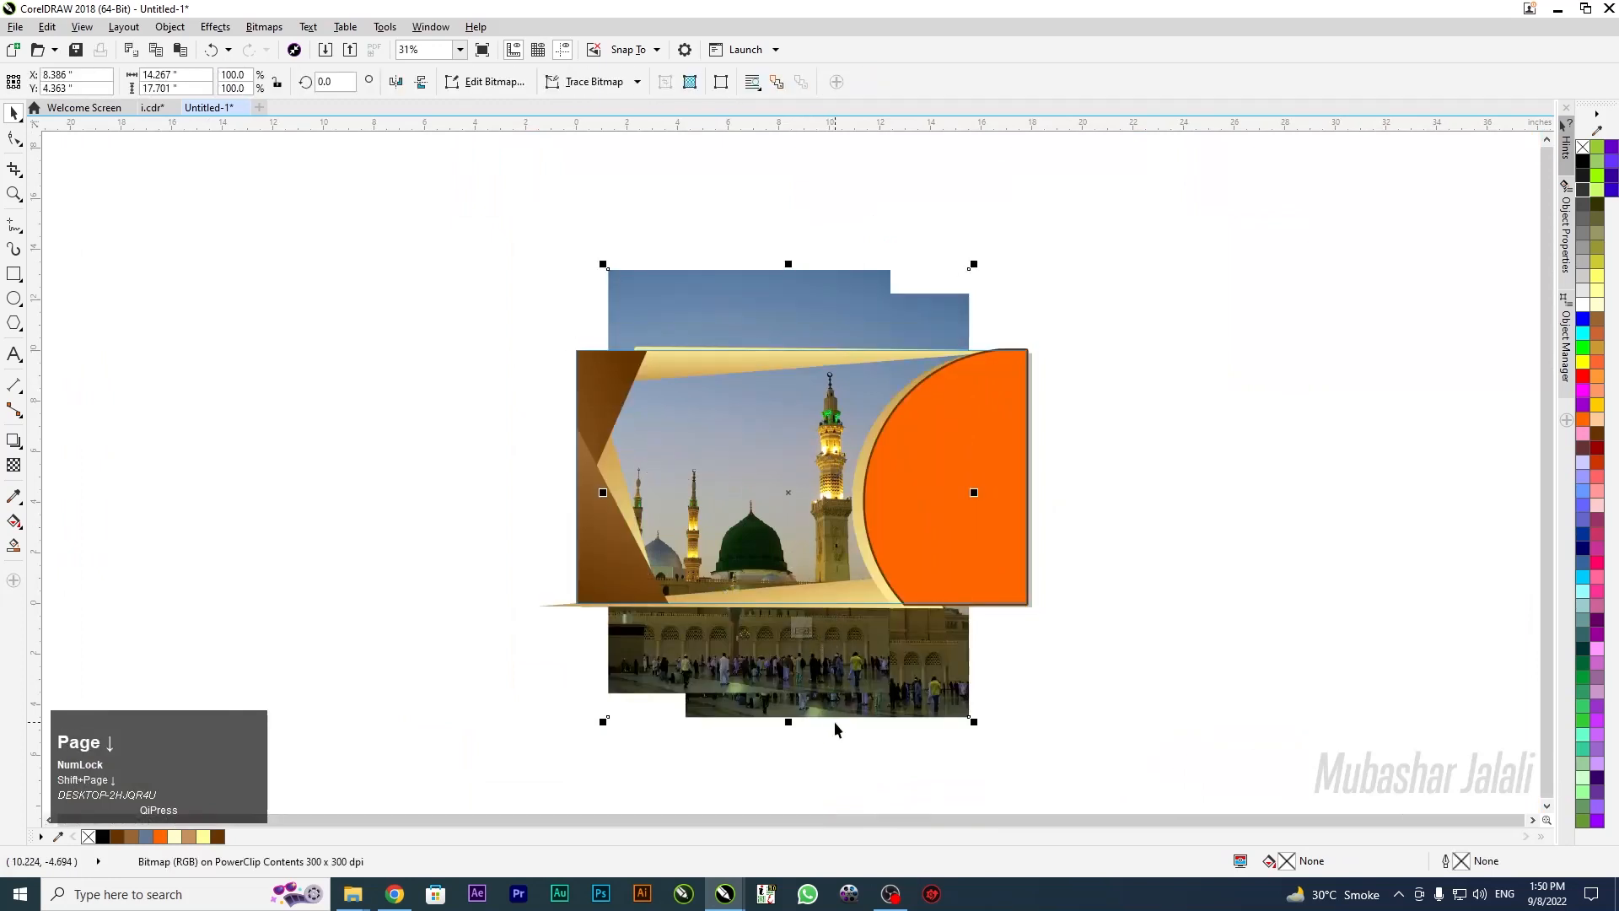
left_click(806, 633)
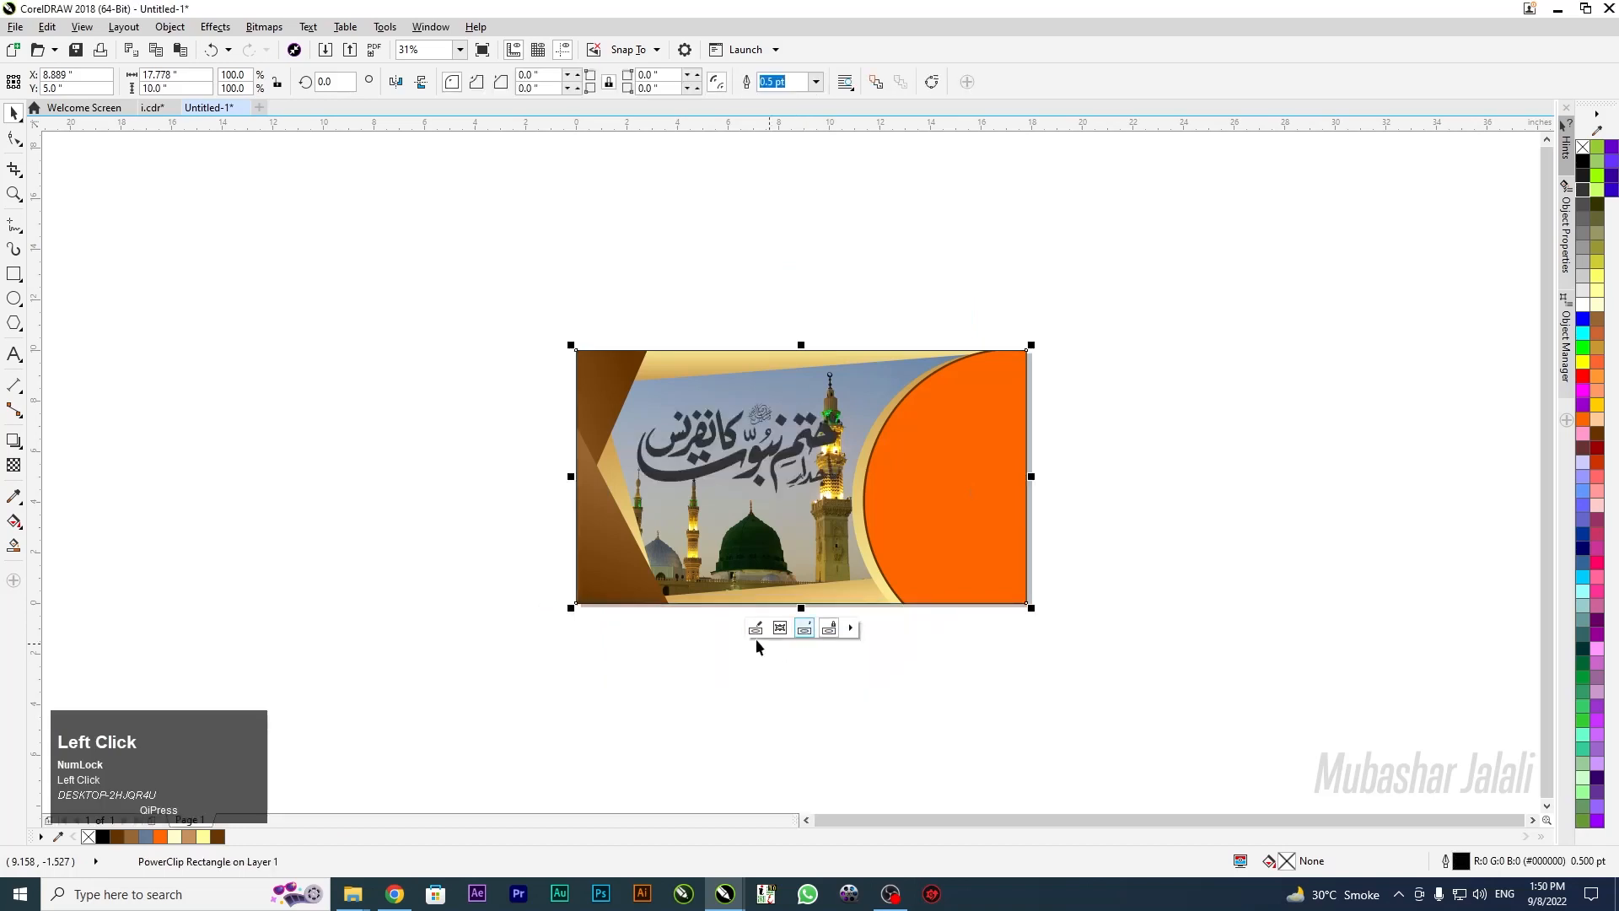
Move the calligraphy up and left and scale it down slightly
scroll(696, 419, "up", 2)
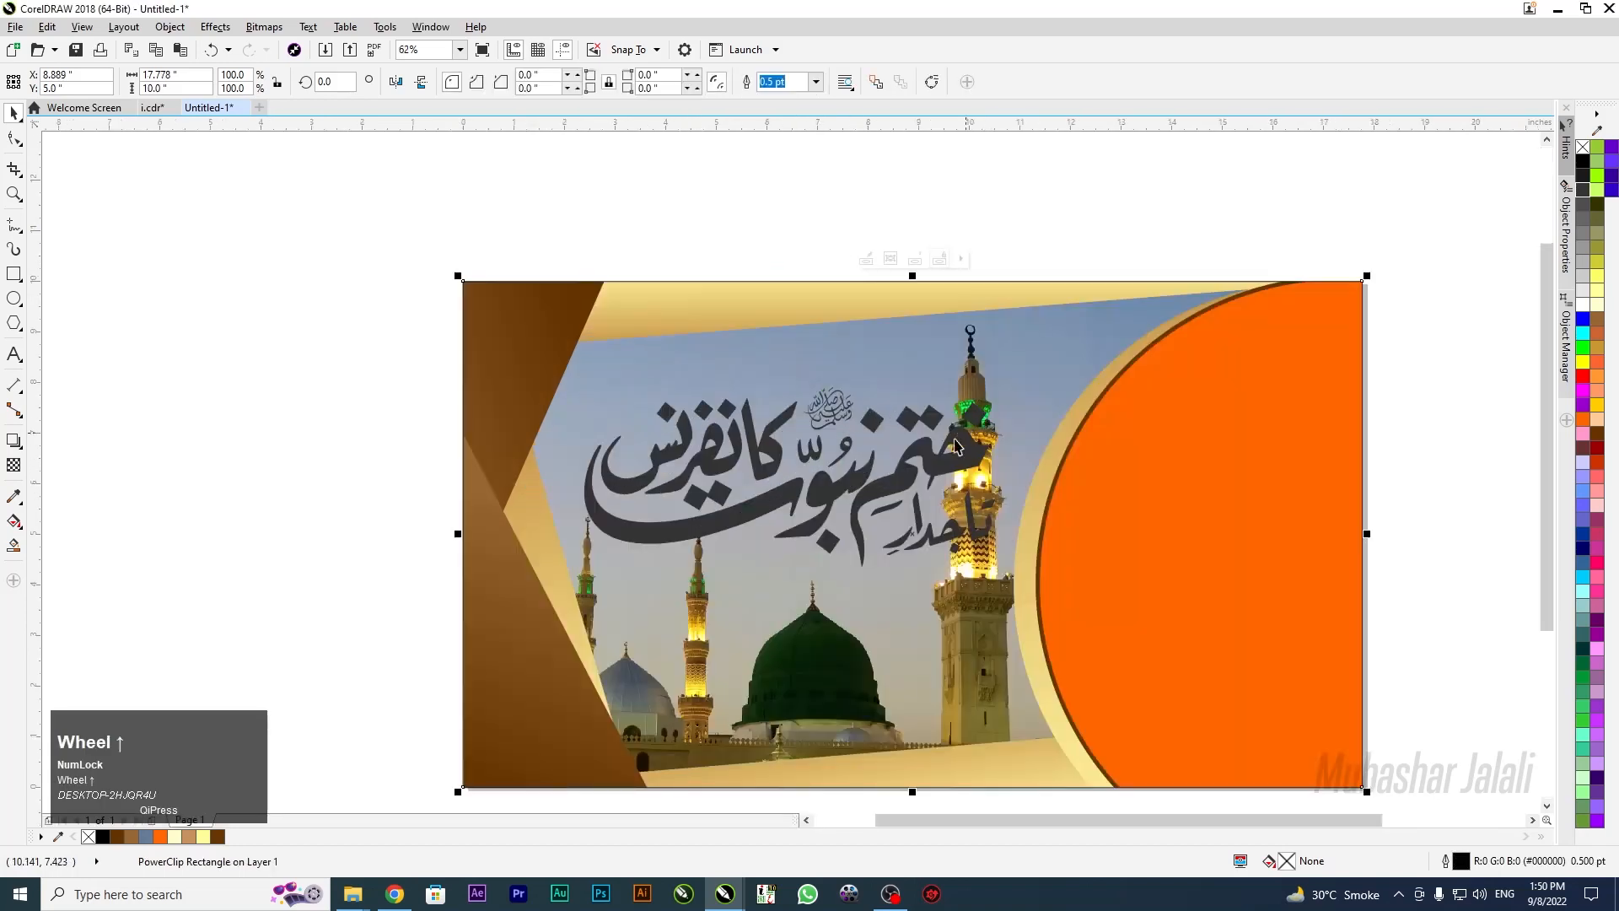
left_click_drag(966, 434, 909, 433)
left_click_drag(975, 344, 948, 355)
key("Left")
key("Left")
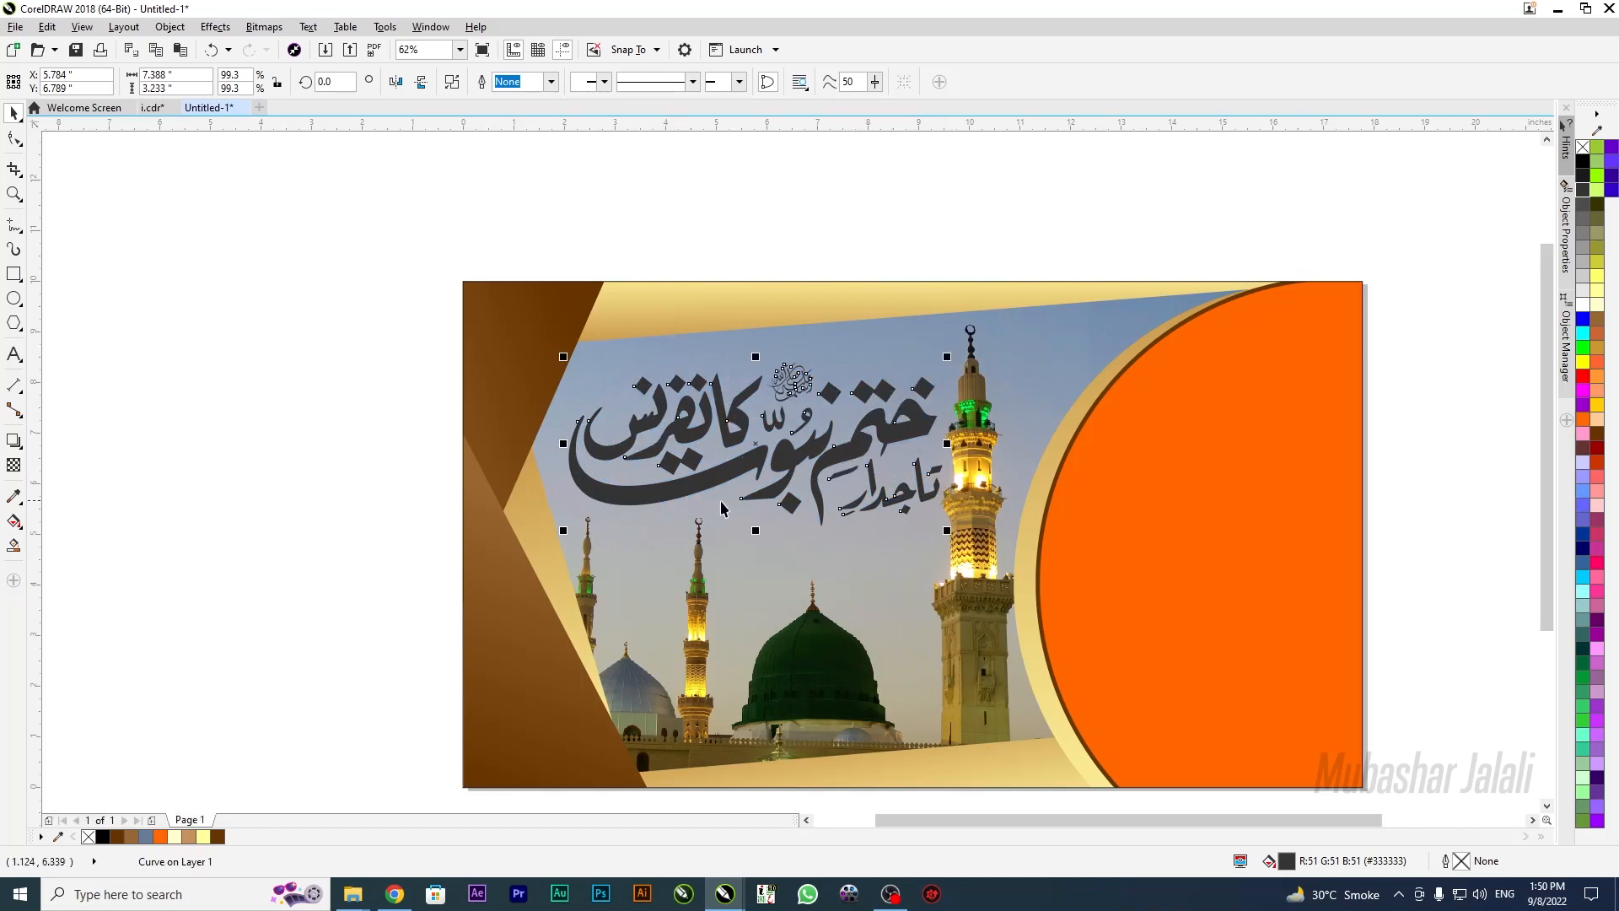
left_click_drag(720, 498, 720, 496)
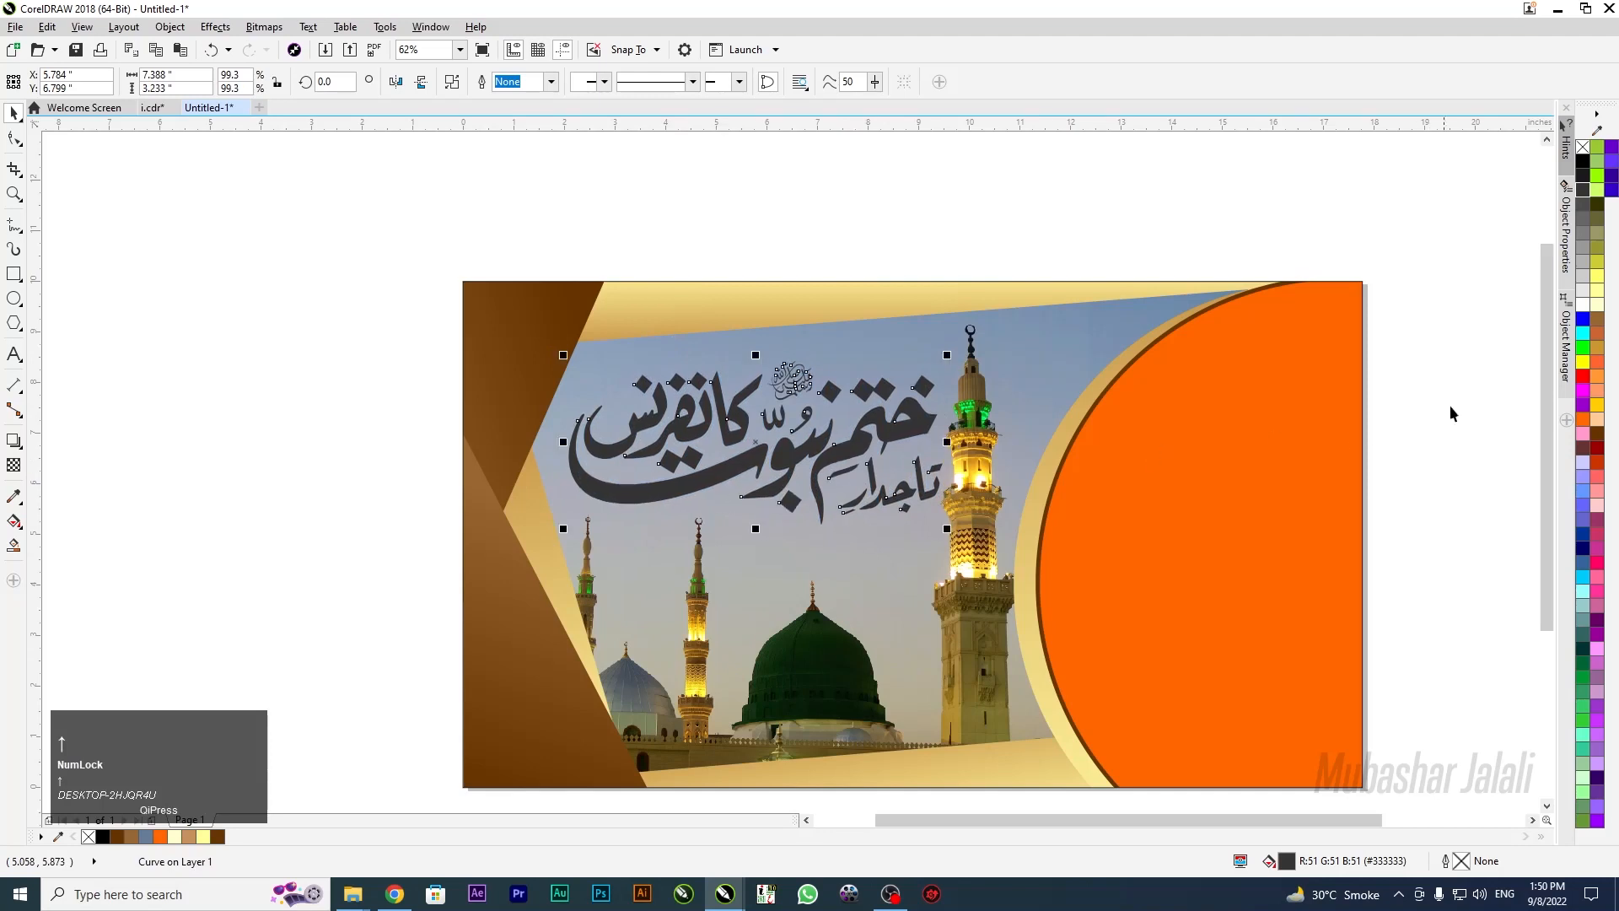
Change the calligraphy fill to red from the palette
left_click(1598, 404)
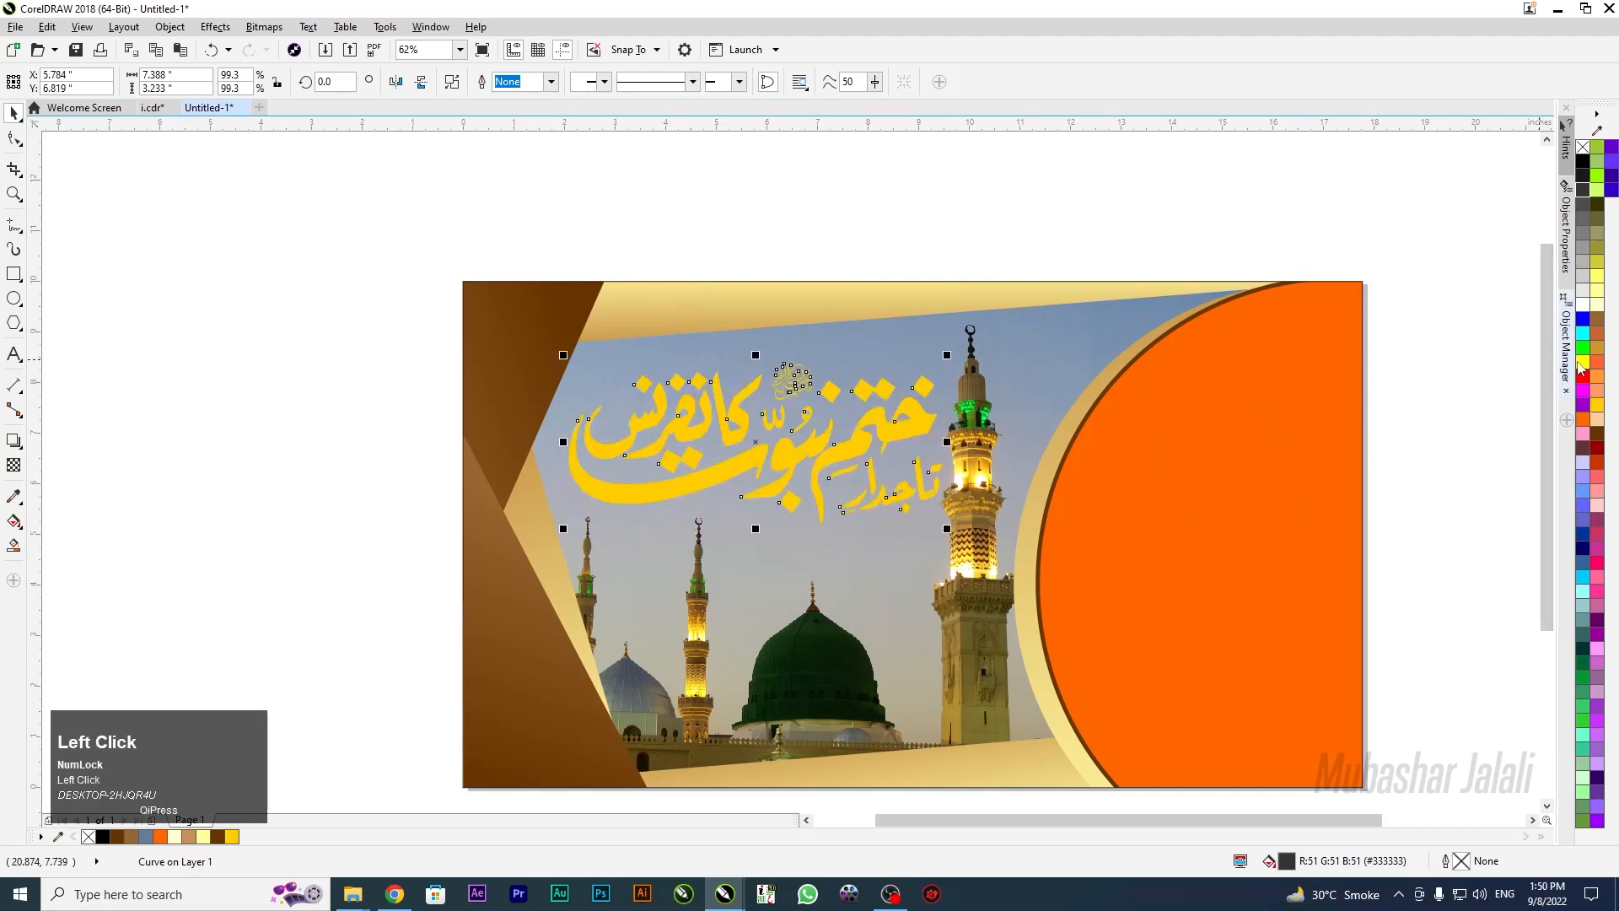
left_click(1583, 376)
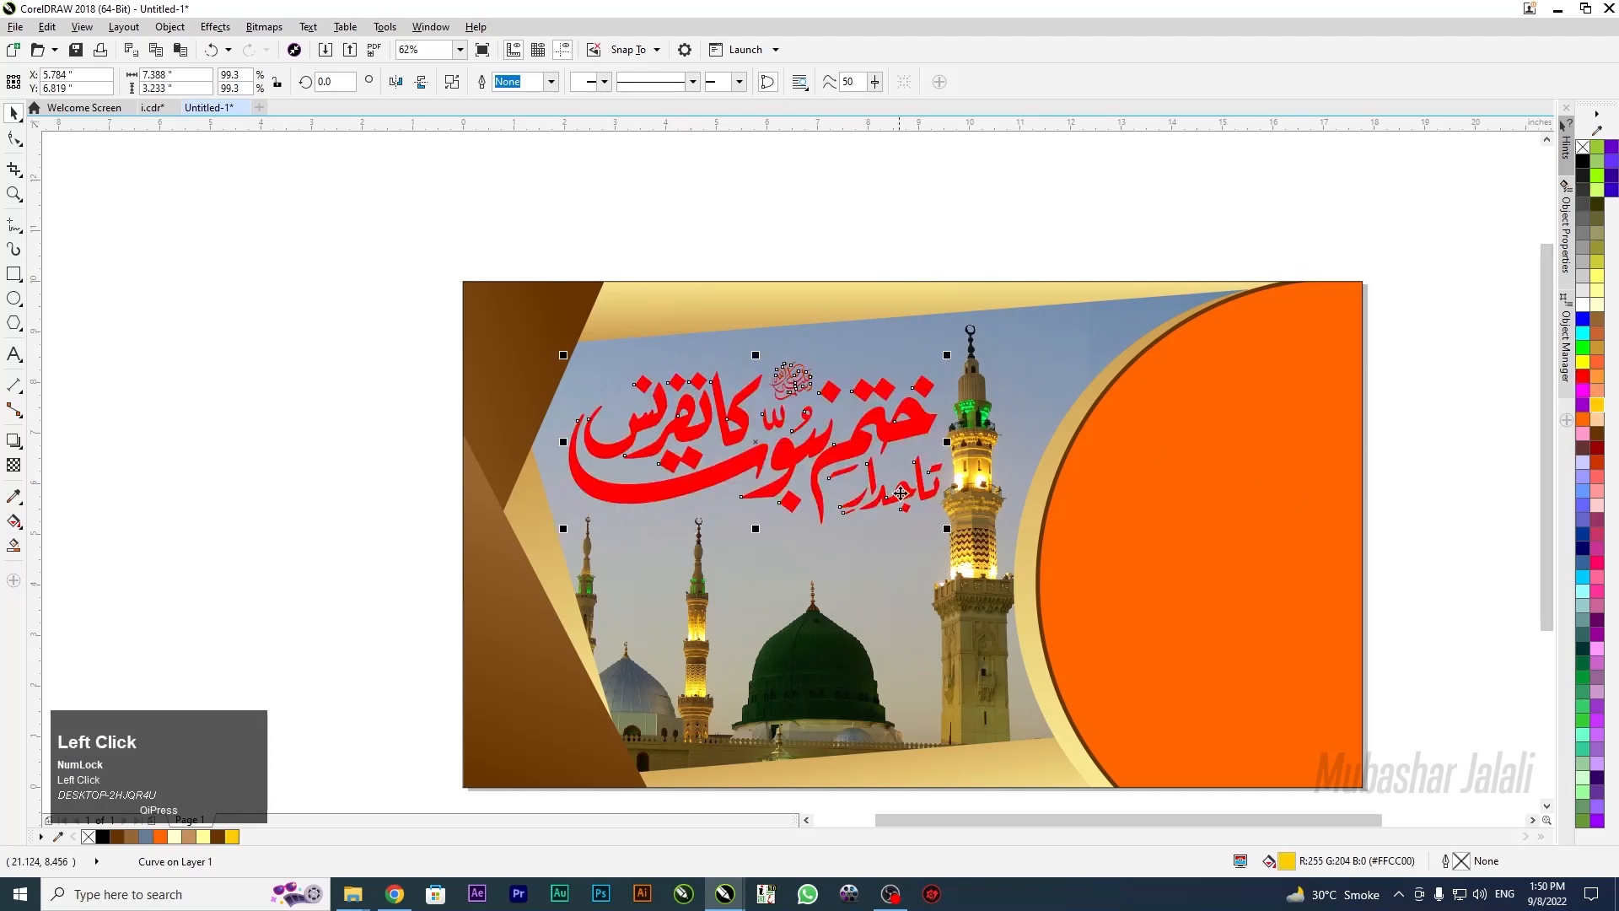
scroll(797, 434, "up", 2)
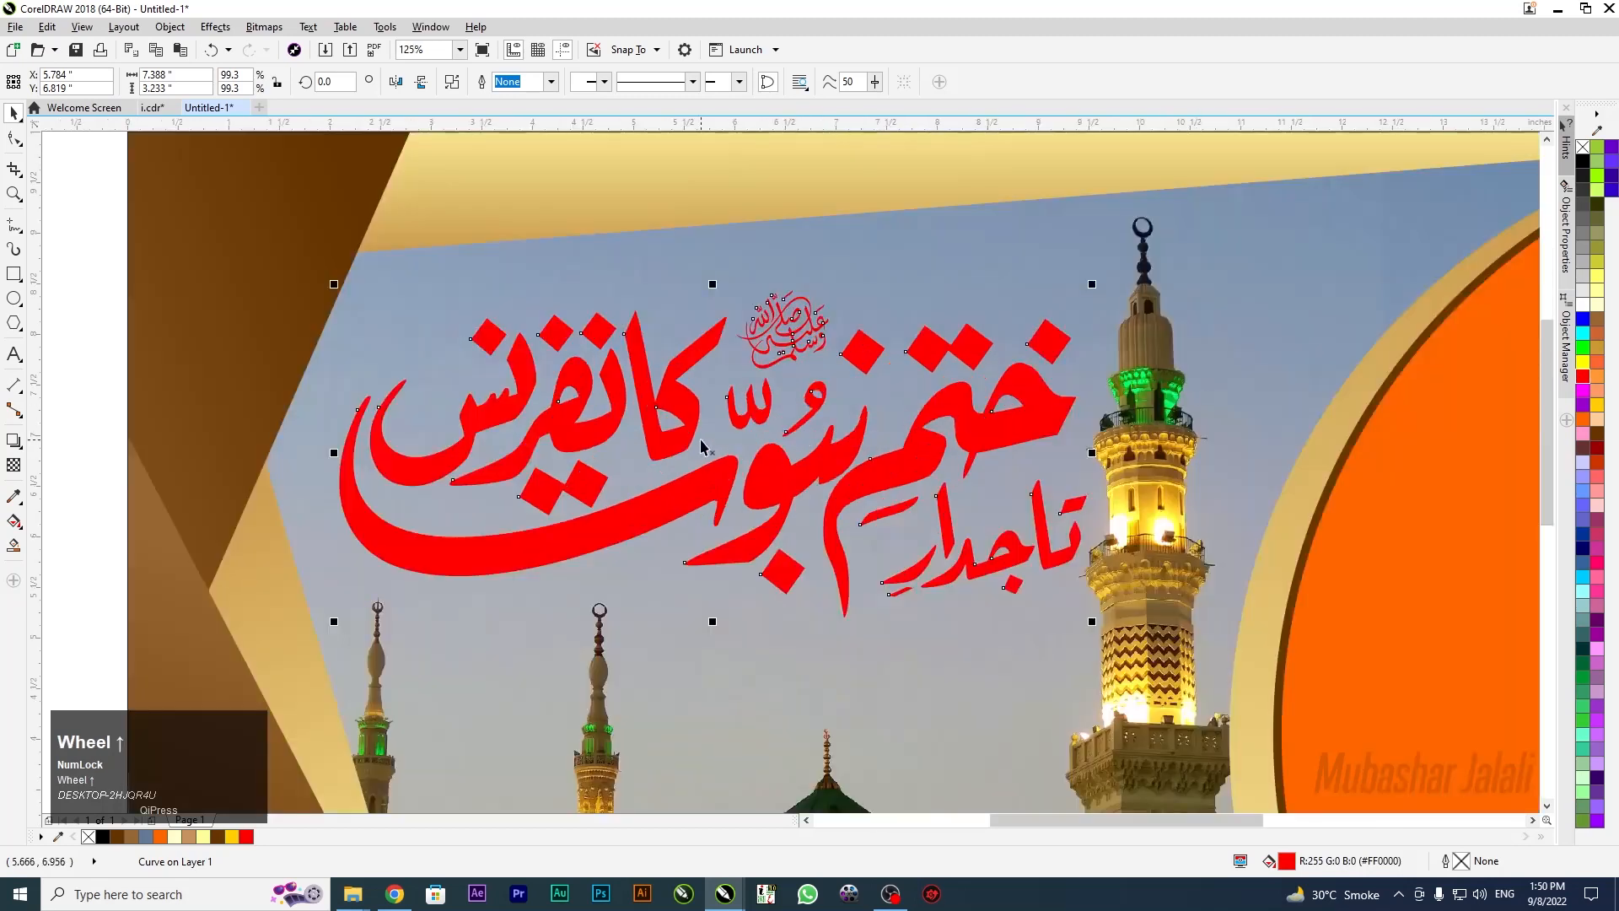
scroll(701, 443, "down", 2)
scroll(926, 366, "down", 2)
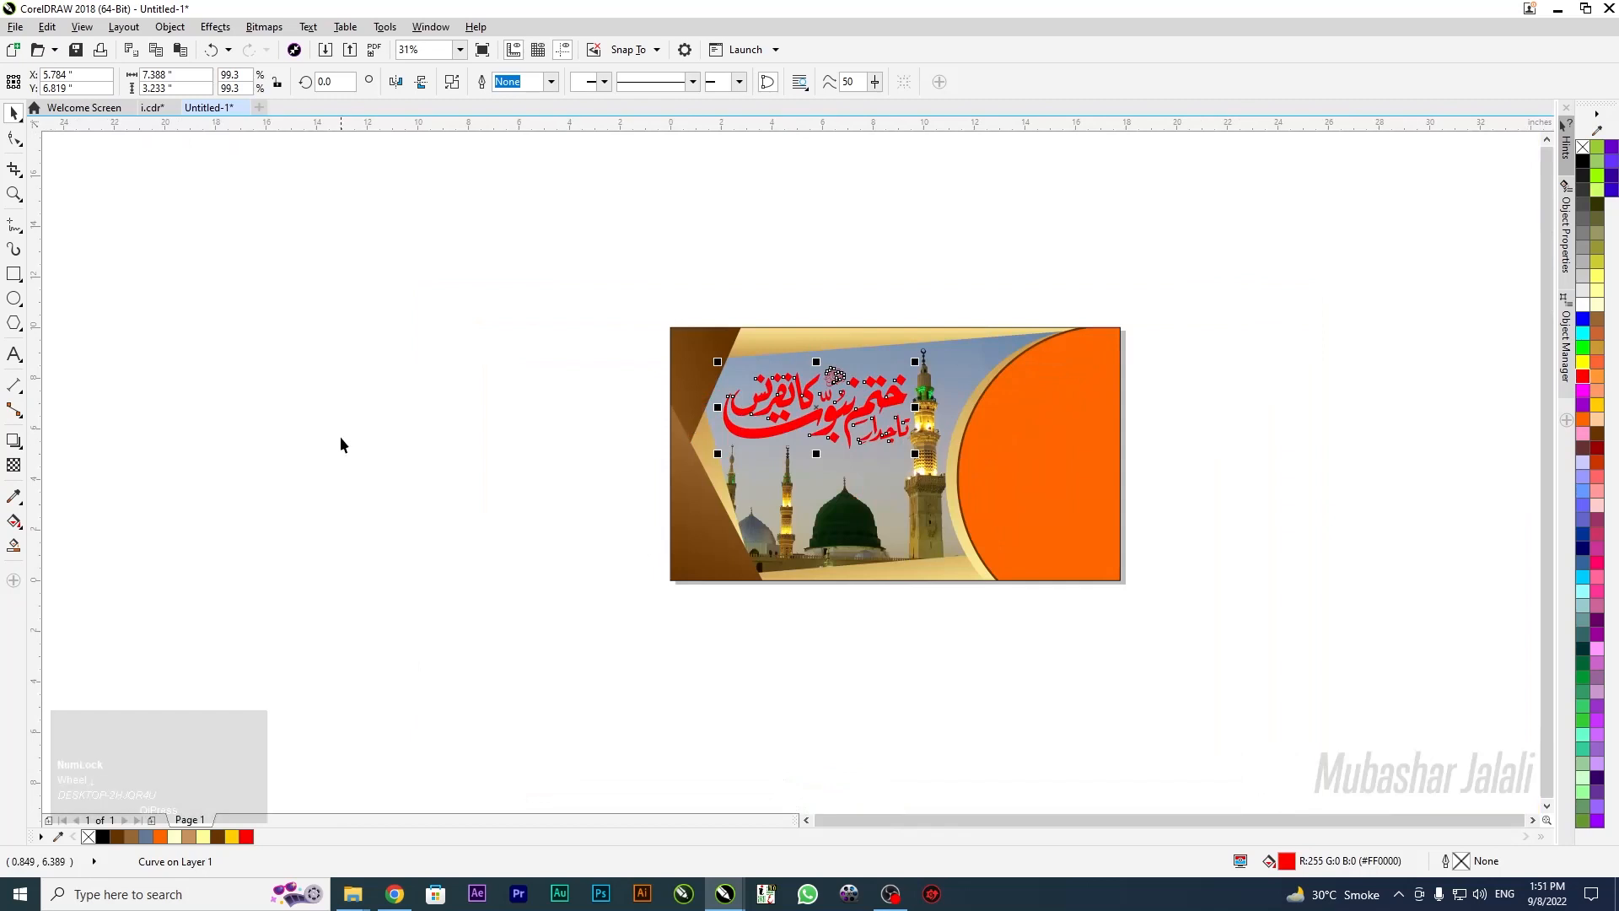
scroll(775, 436, "up", 2)
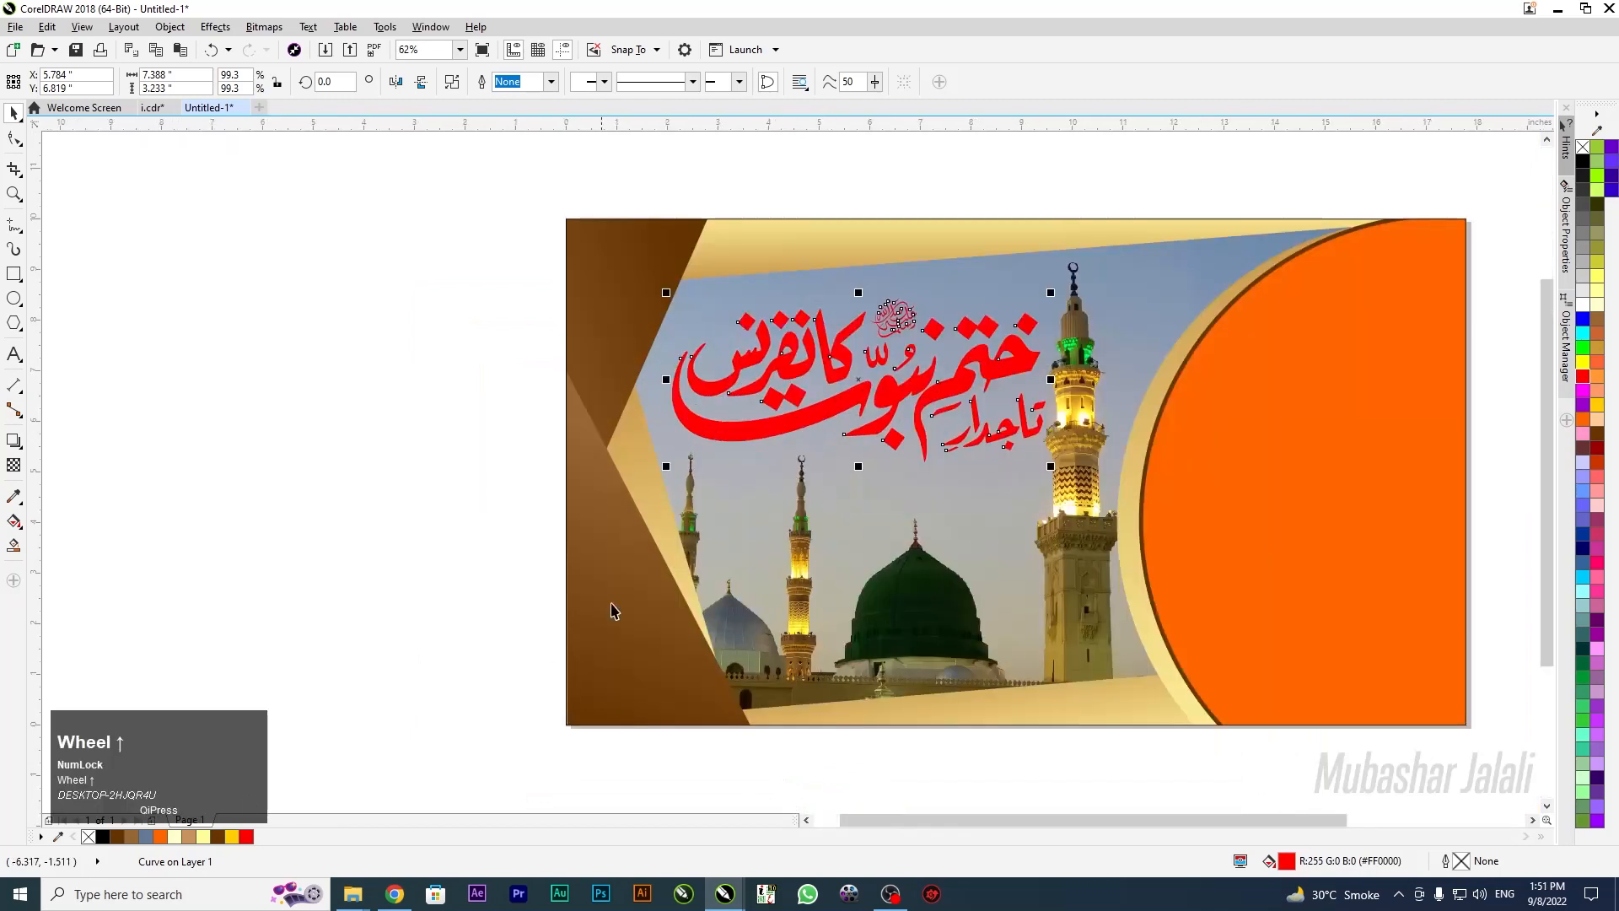
Lay a vertical fountain fill down the calligraphy, brown at the top to yellow below
key("g")
left_click_drag(903, 290, 903, 450)
left_click(1599, 407)
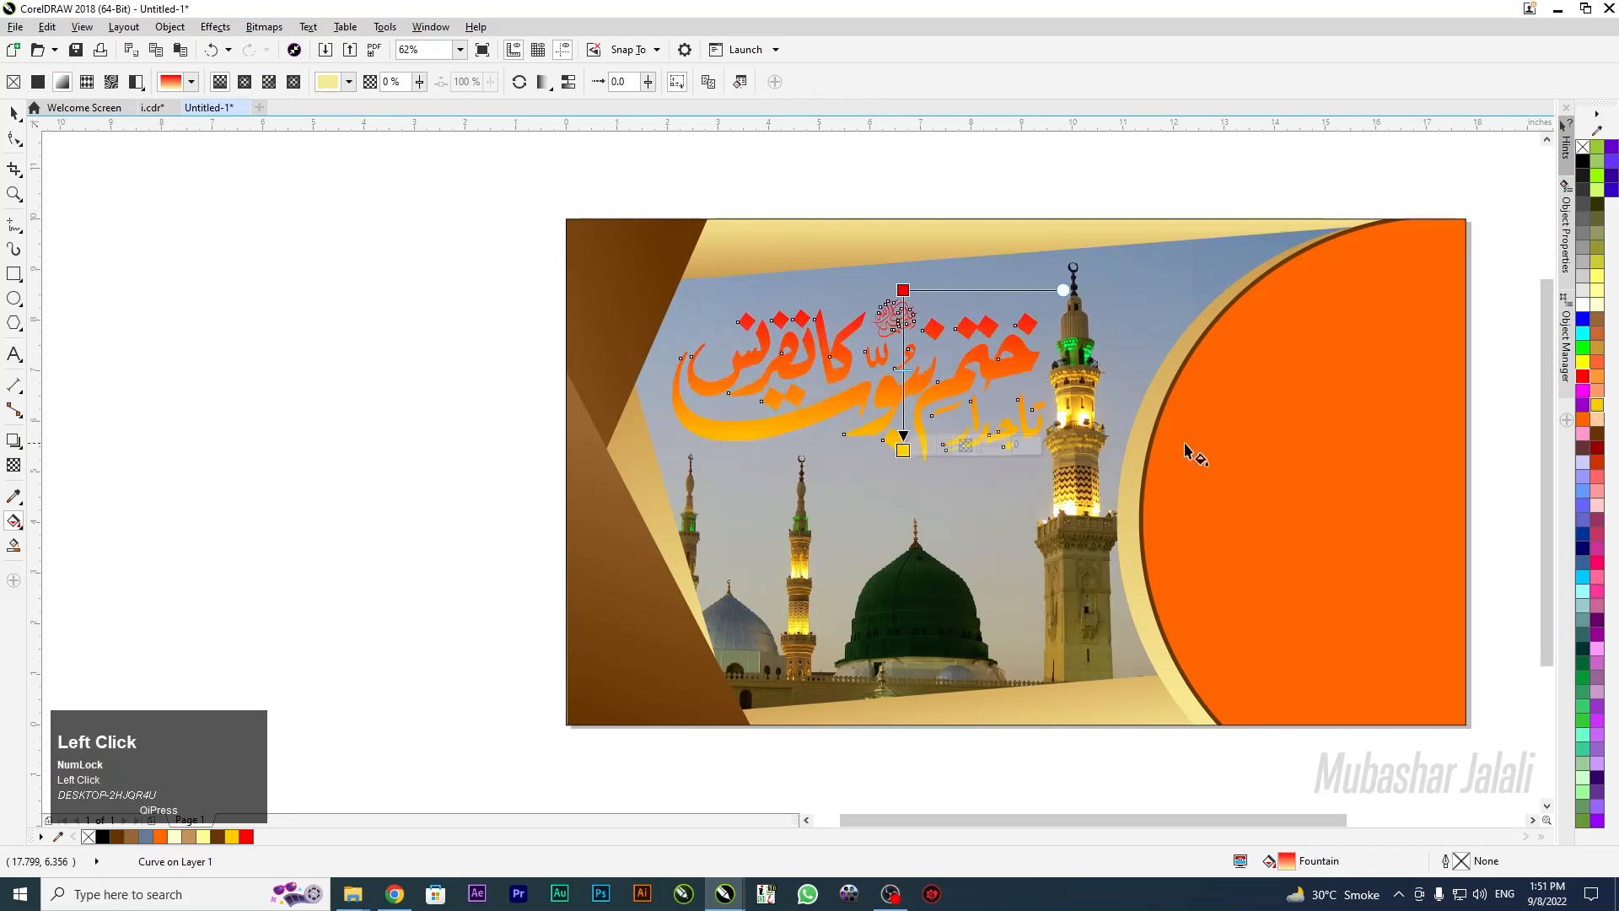
left_click(903, 290)
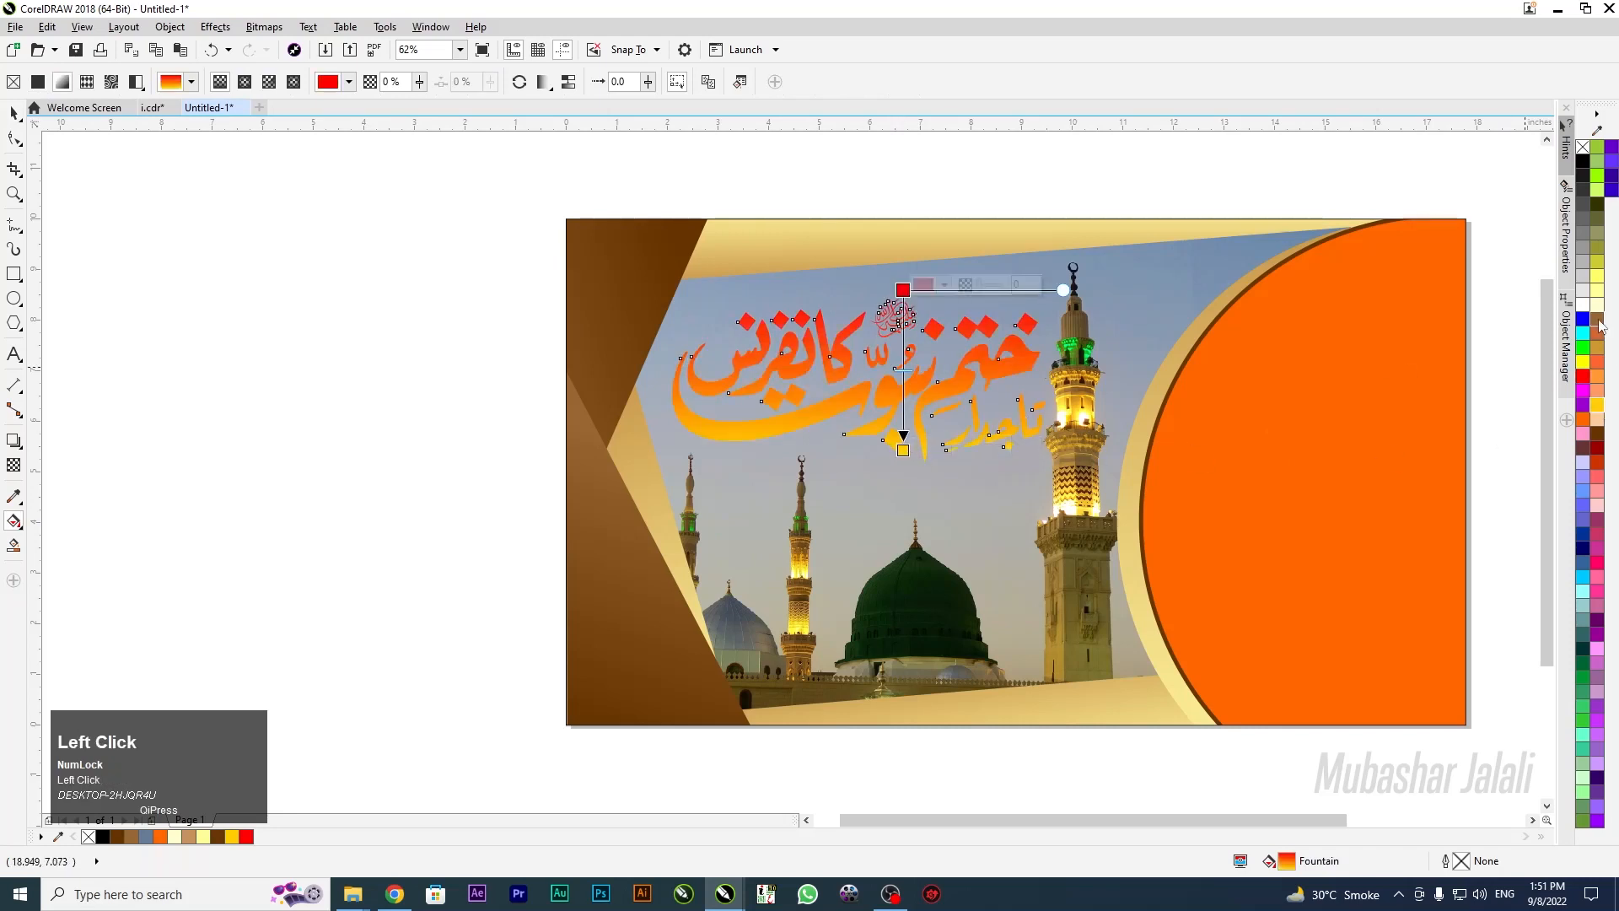
left_click(1599, 320)
scroll(886, 274, "up", 4)
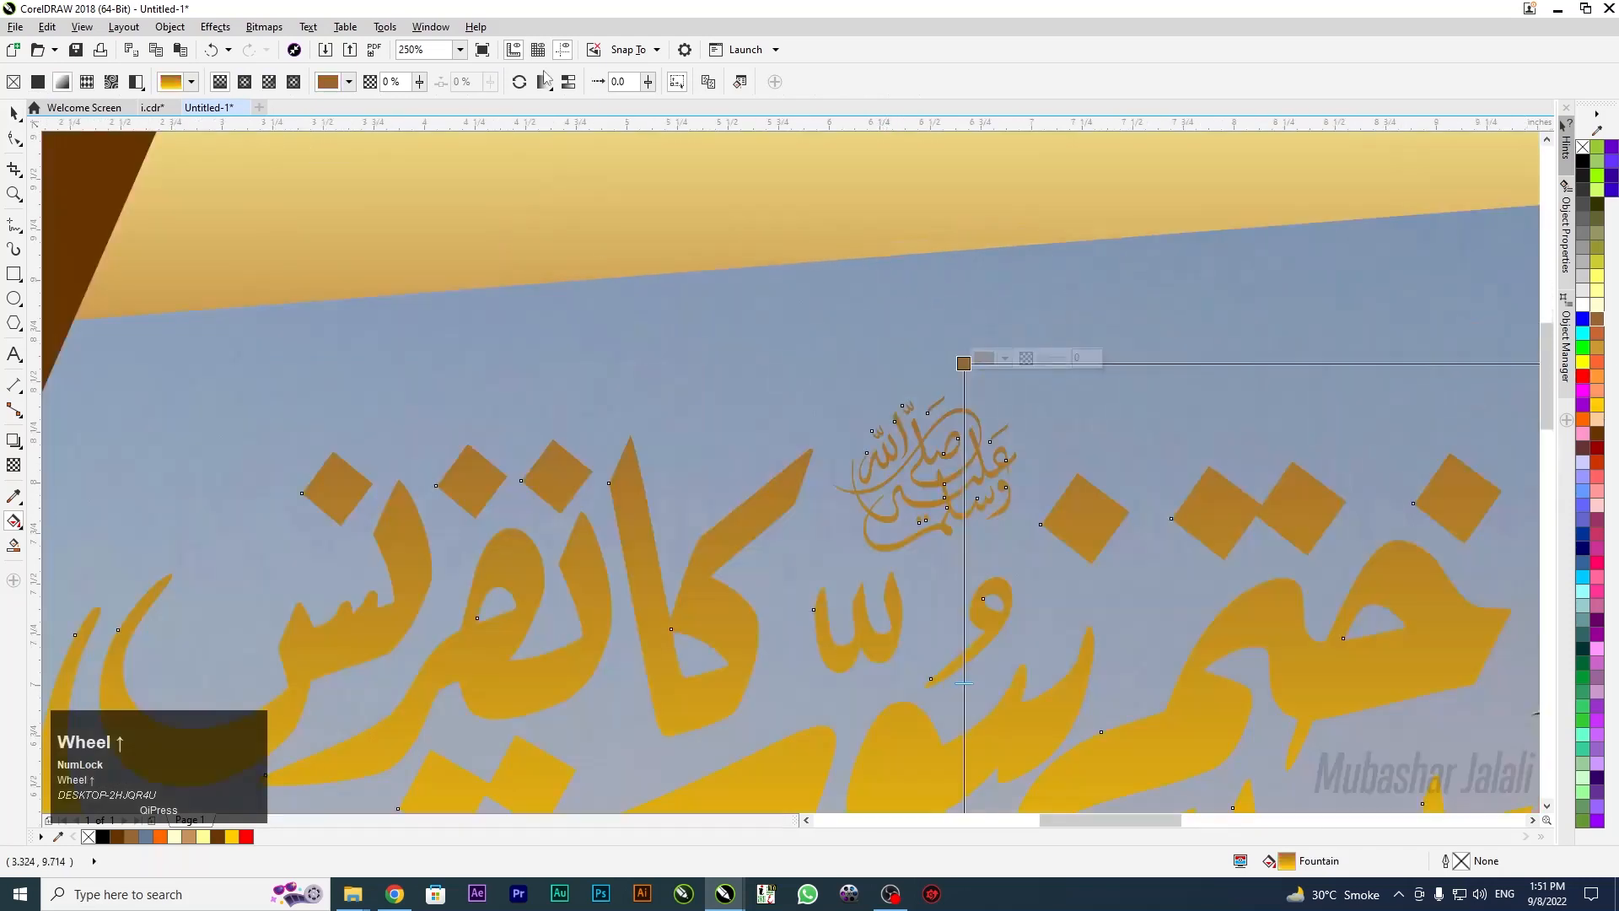
left_click(986, 441)
scroll(985, 434, "down", 2)
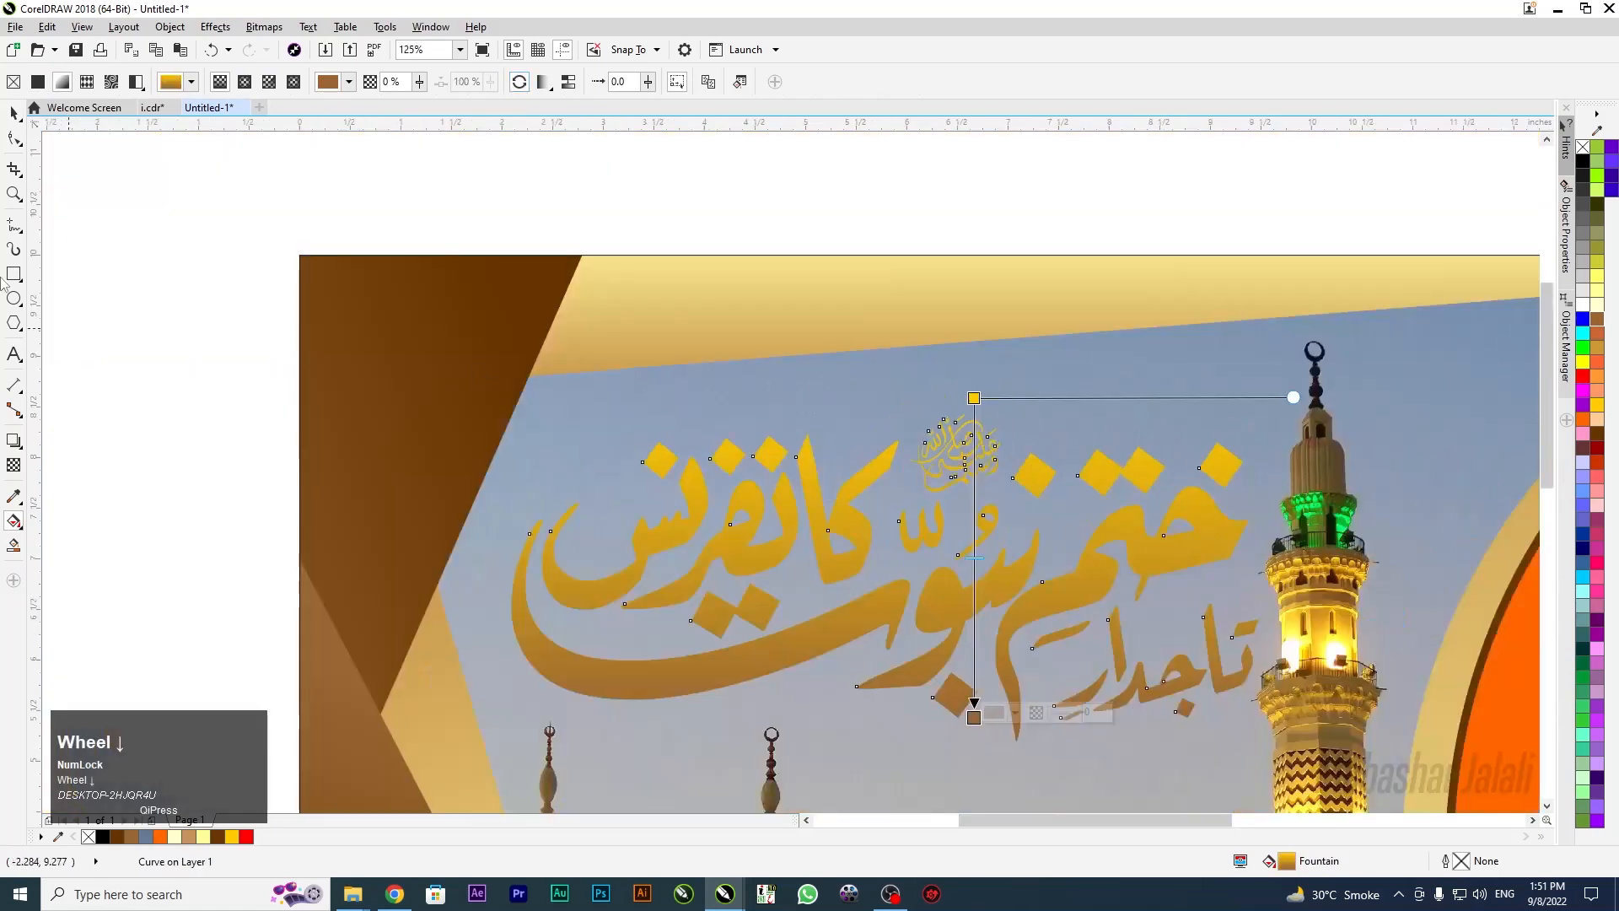
Reselect the calligraphy with the Pick tool and bring up its Outline Pen settings
left_click(13, 112)
left_click(126, 246)
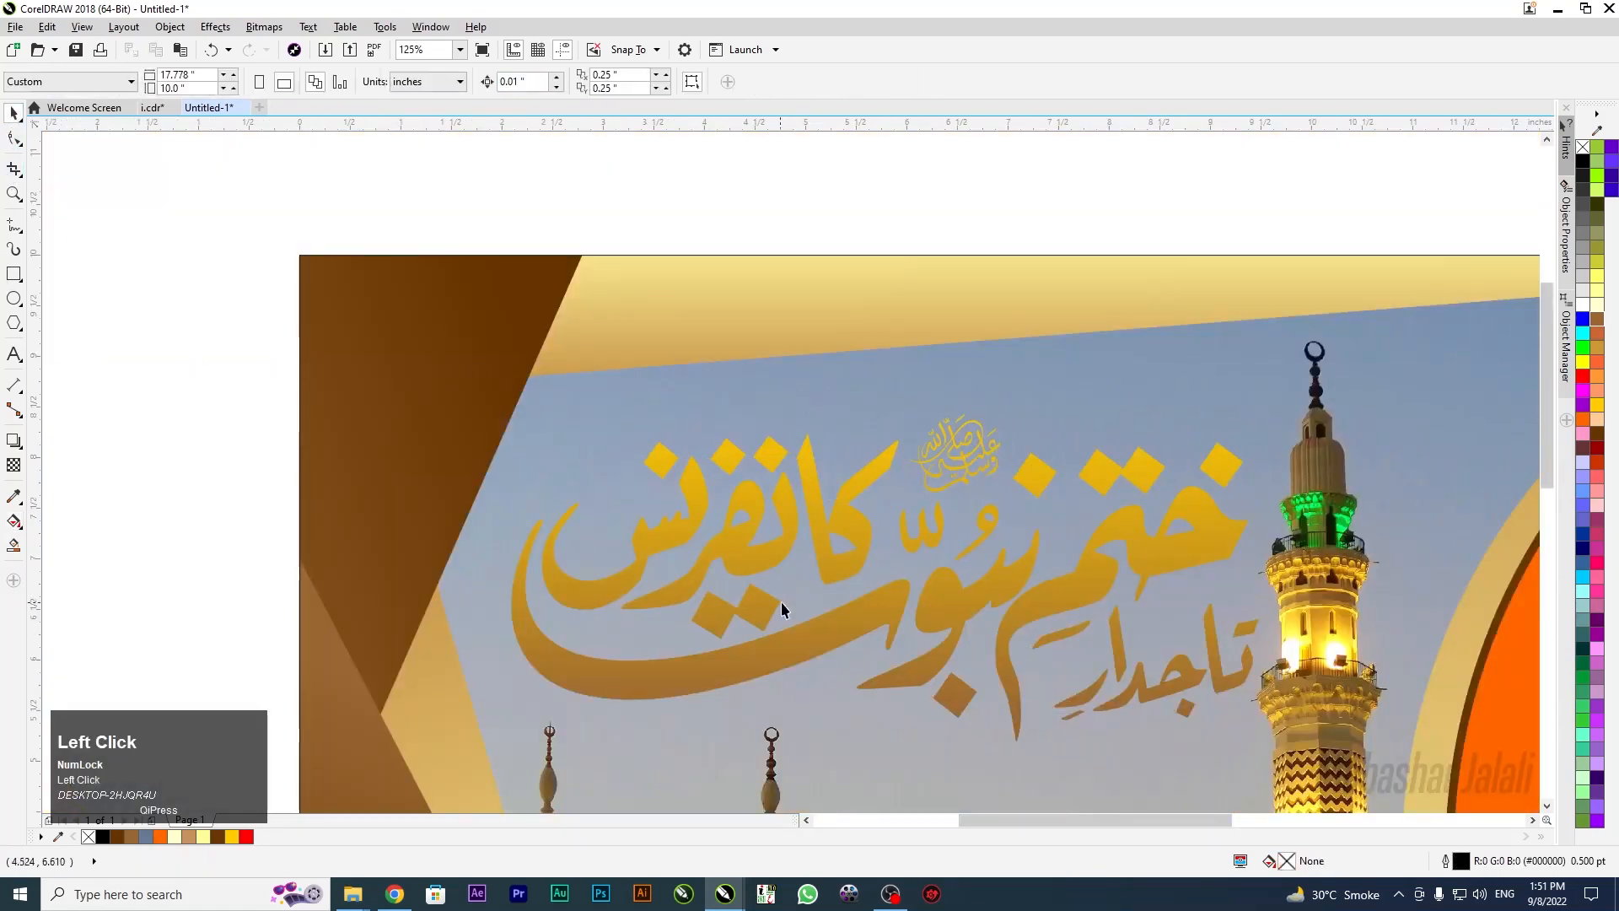
left_click(805, 641)
key("F12")
Give the calligraphy a white 3.0 pt outline
left_click(701, 333)
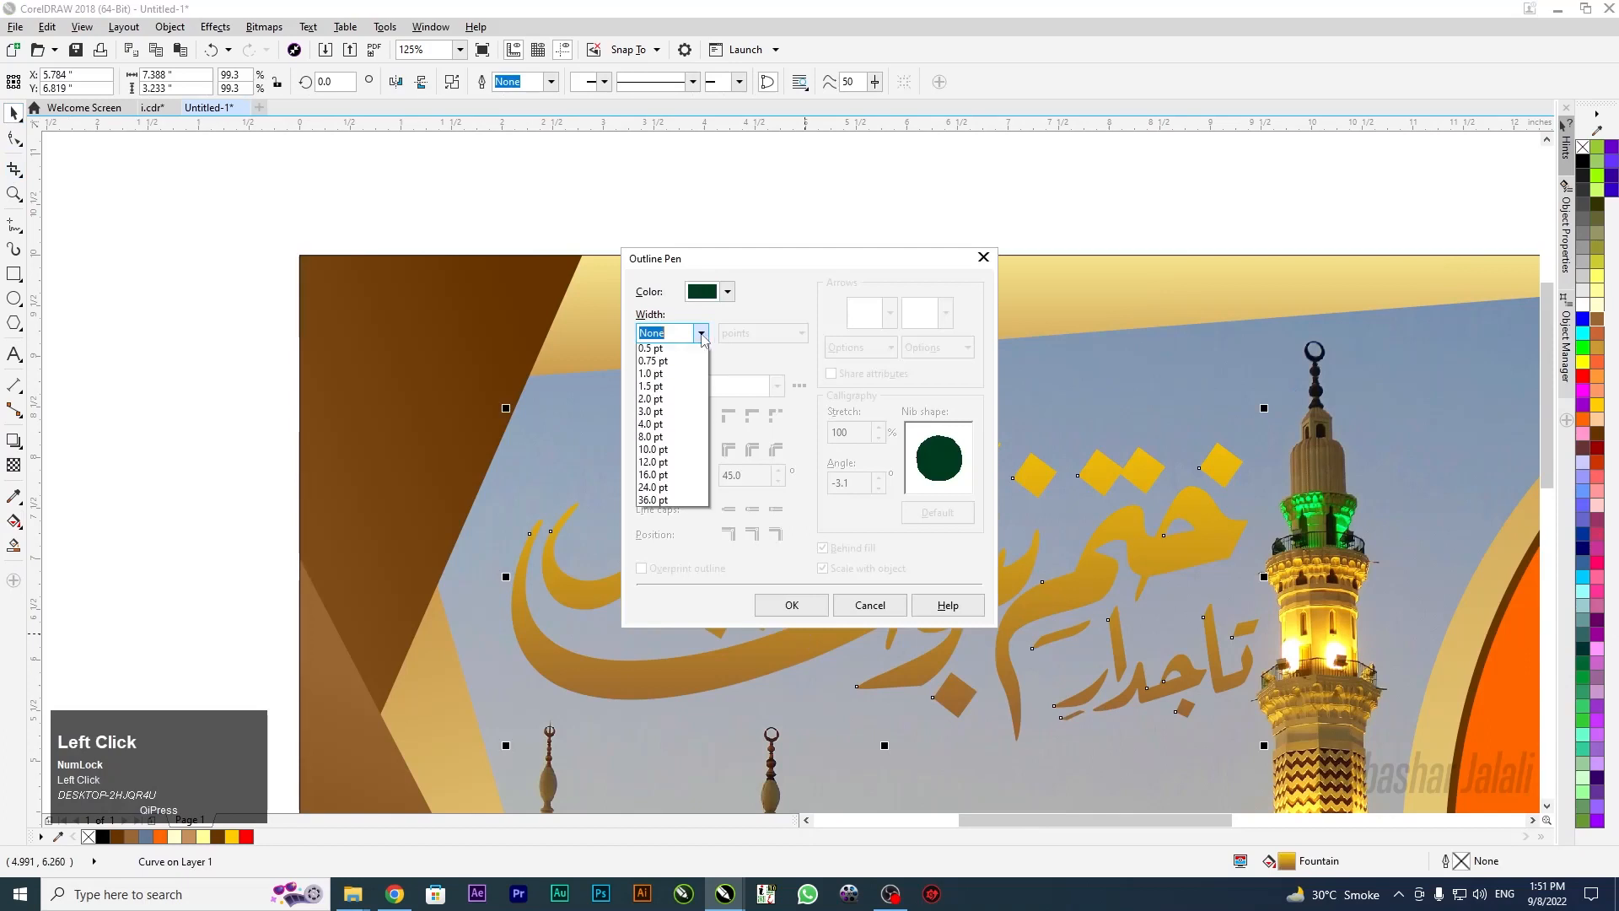
left_click(683, 439)
left_click(725, 294)
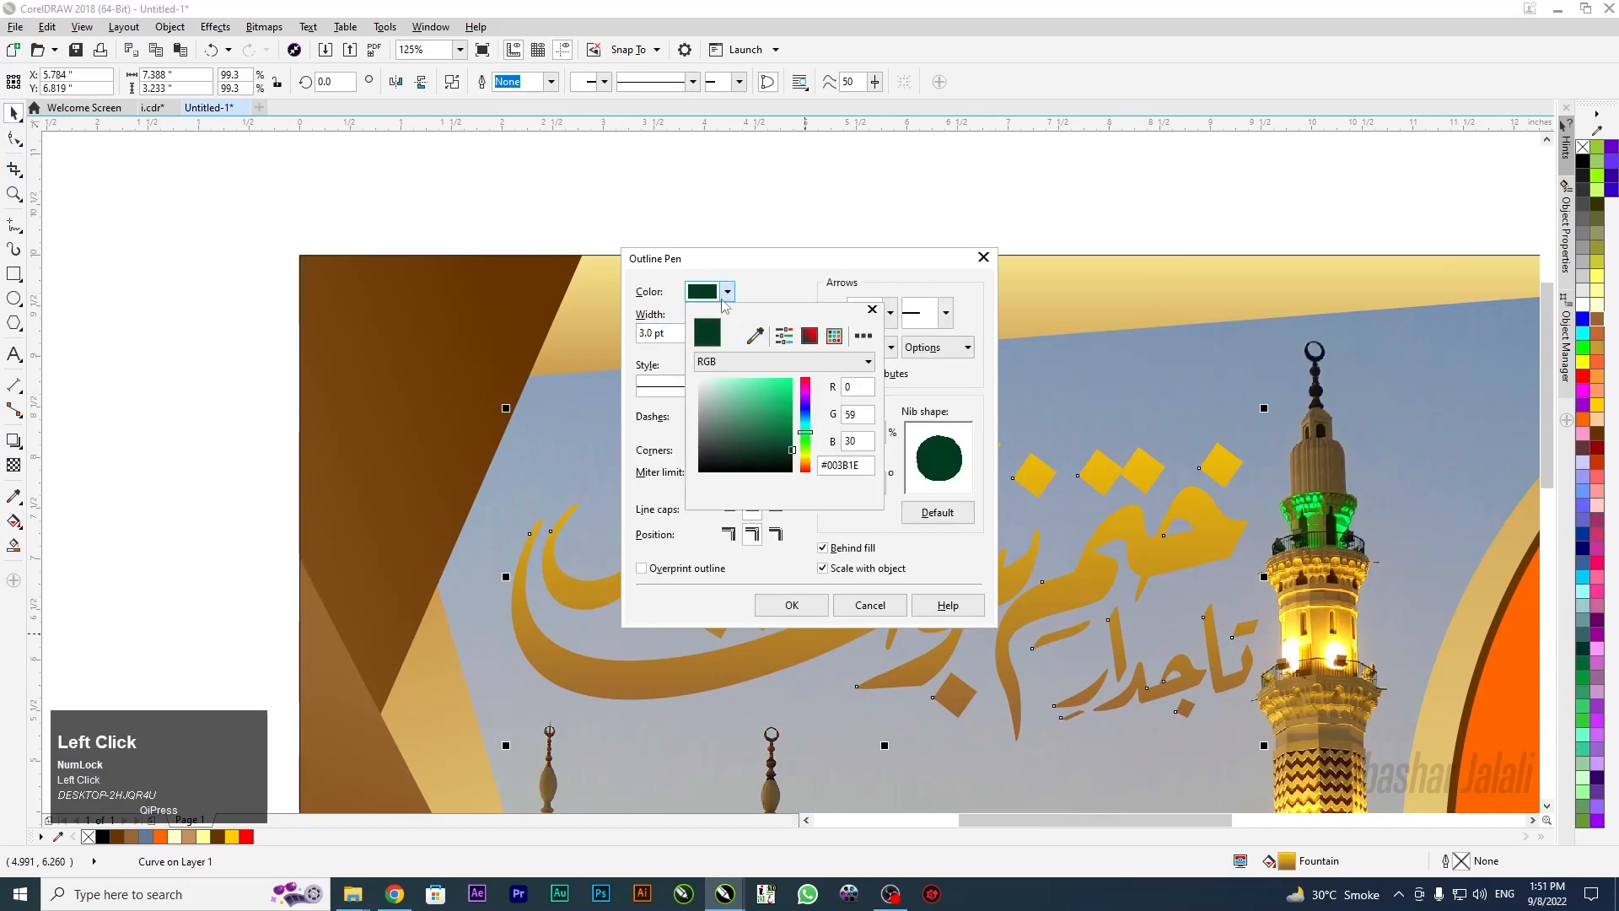
left_click_drag(766, 411, 661, 335)
left_click(725, 276)
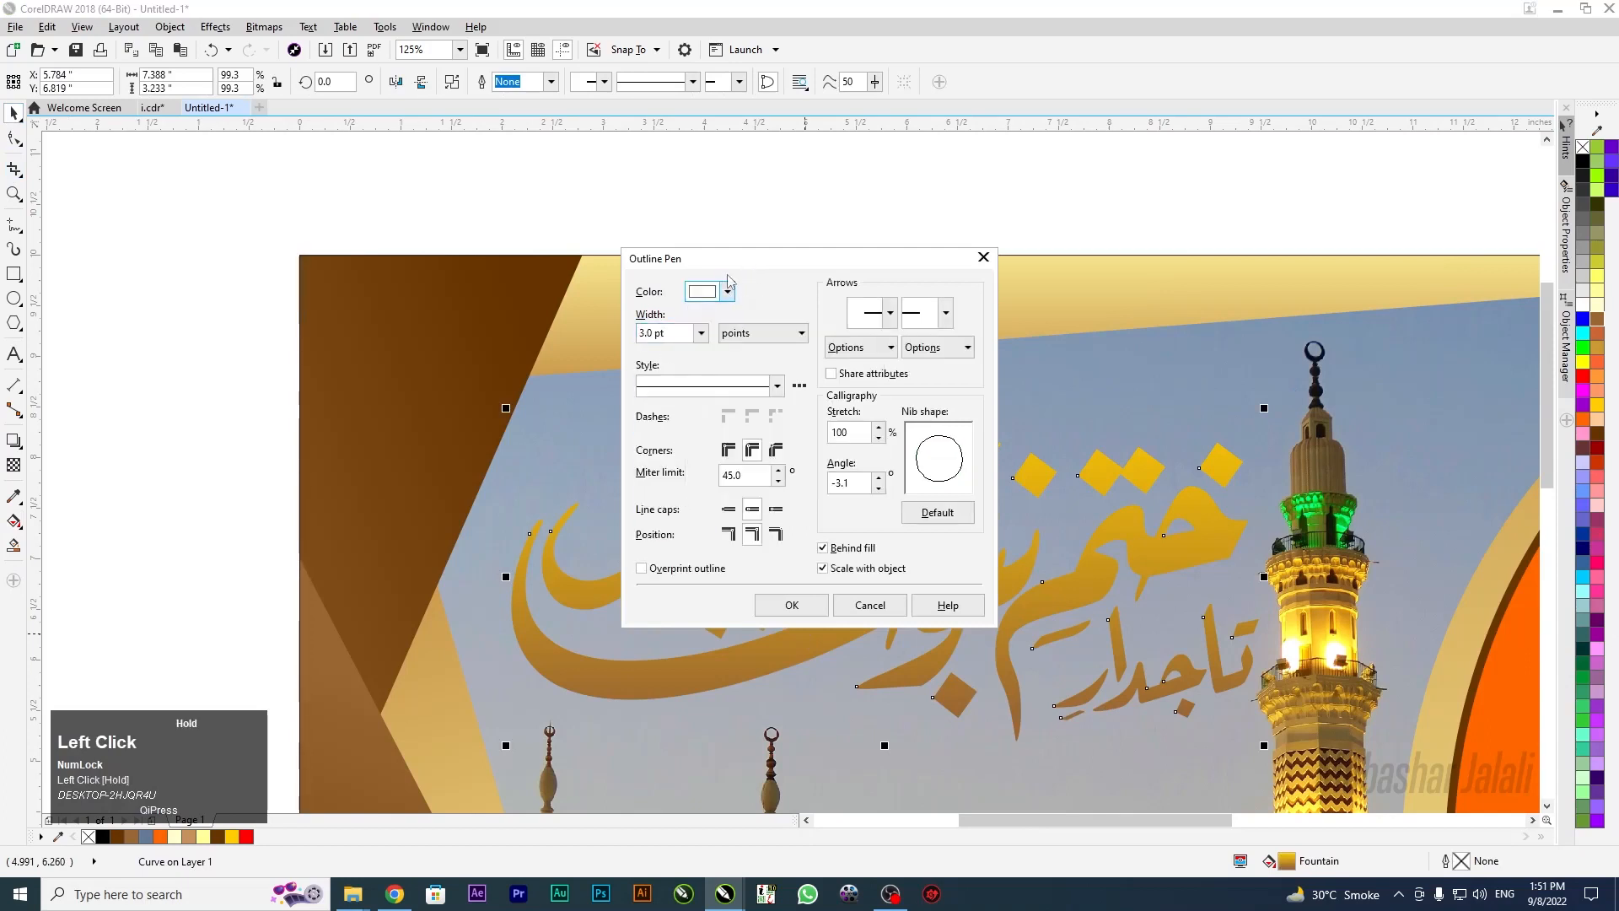
left_click(727, 291)
left_click_drag(725, 395, 679, 372)
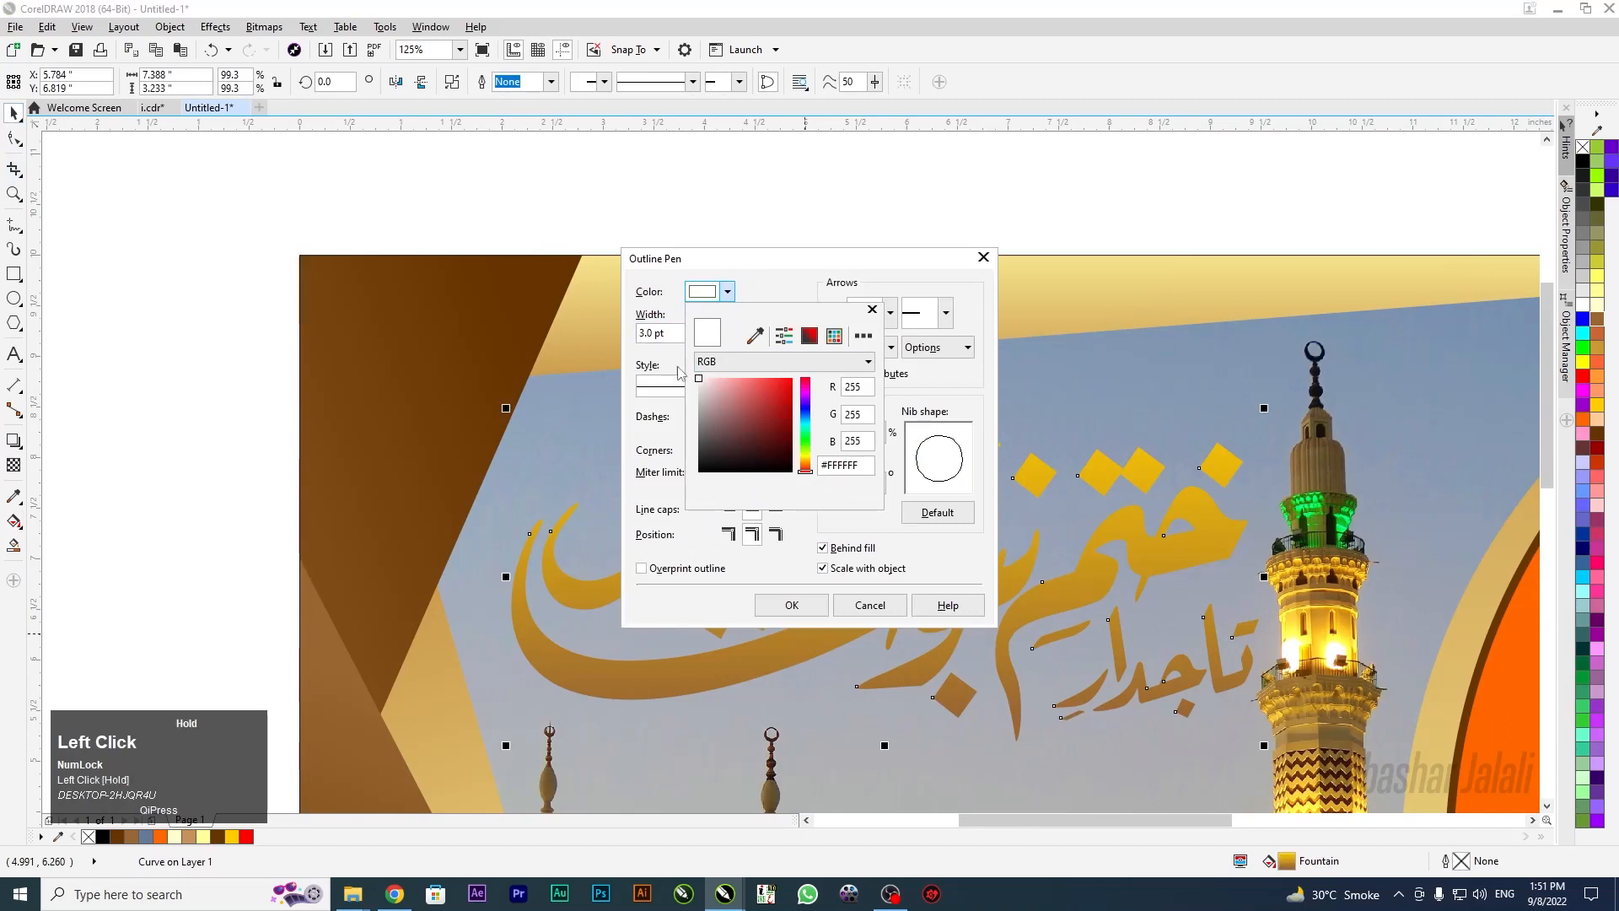
left_click_drag(767, 271, 769, 278)
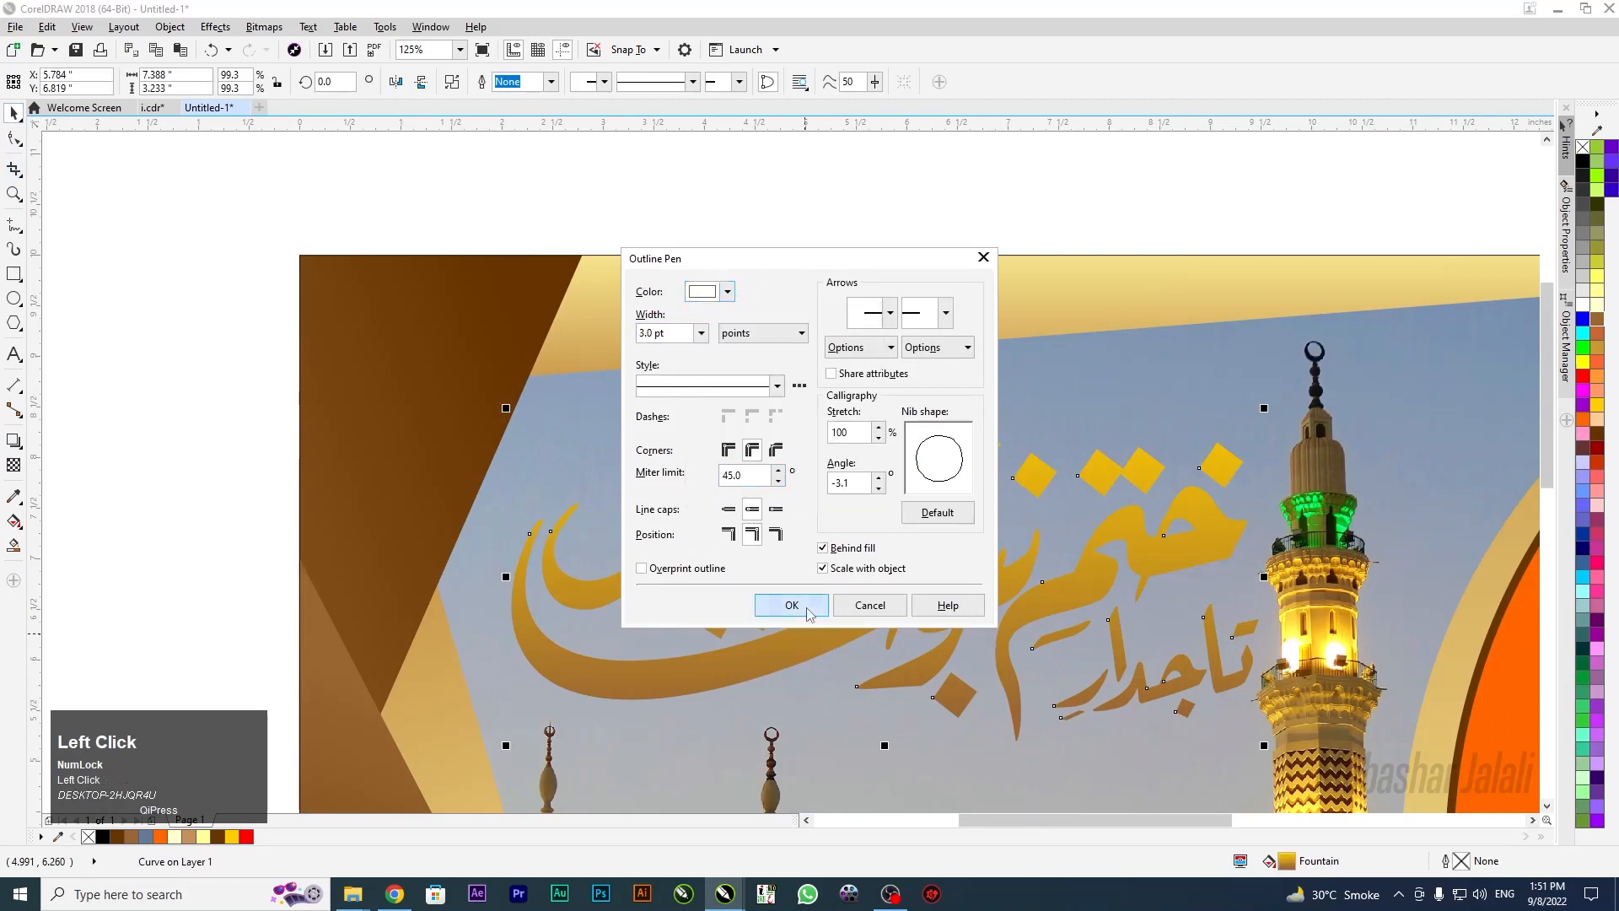
left_click(796, 606)
Thicken the white outline to 10.0 pt
key("F12")
left_click(701, 334)
left_click(662, 431)
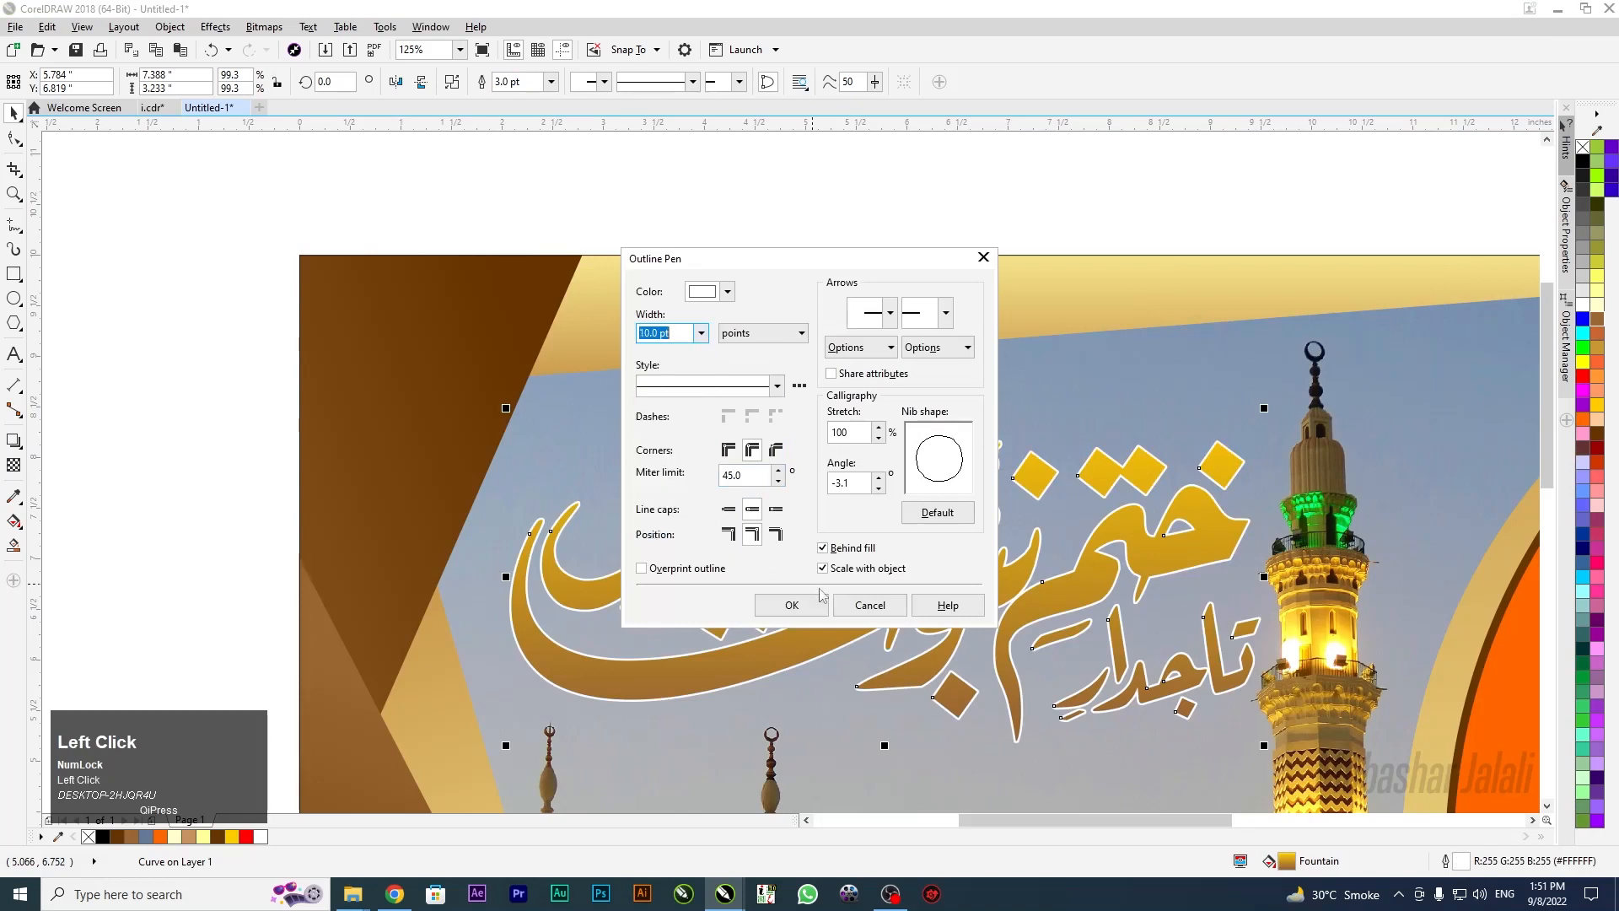
left_click(817, 605)
scroll(771, 512, "up", 4)
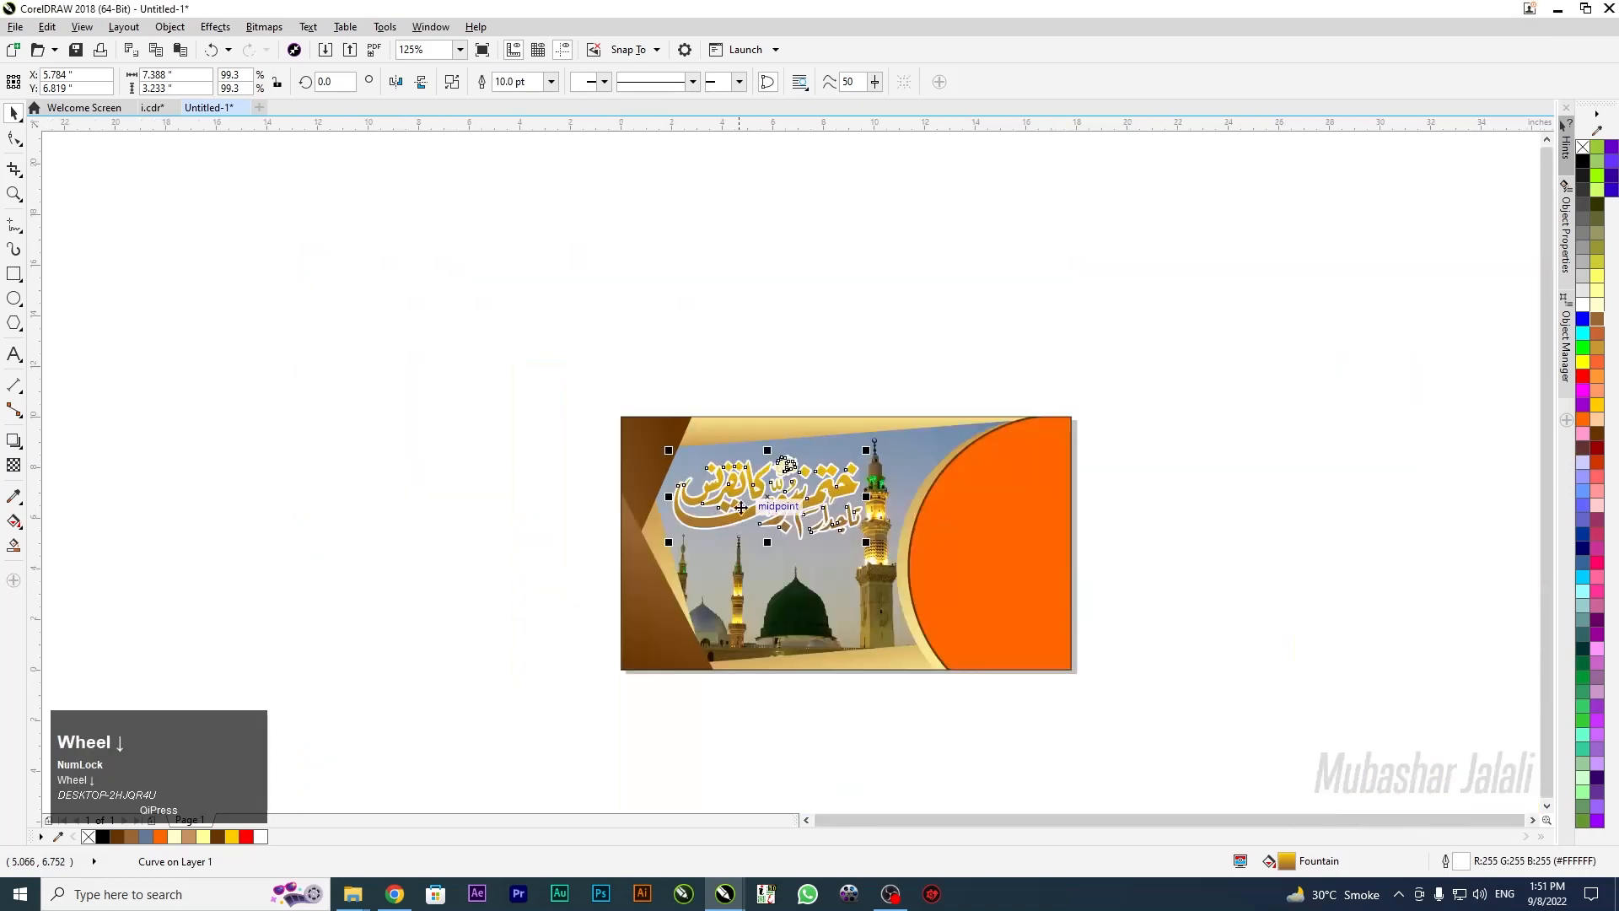
scroll(771, 512, "up", 2)
scroll(782, 494, "up", 2)
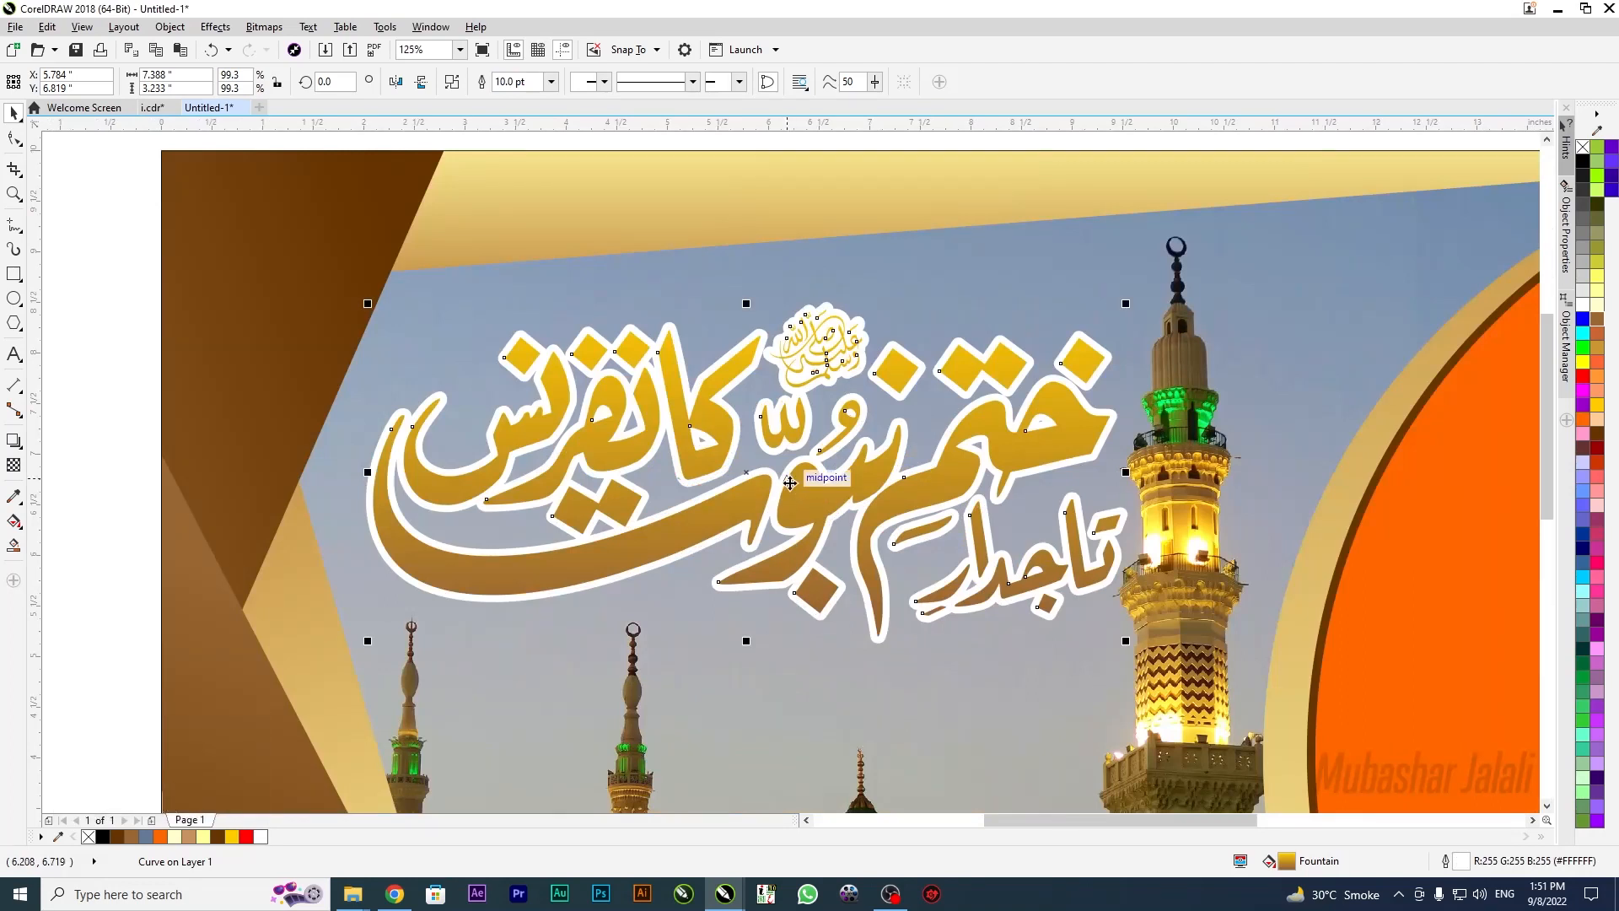
Darken the gradient end to deep brown and try yellow shades for the start
key("Left")
key("Left")
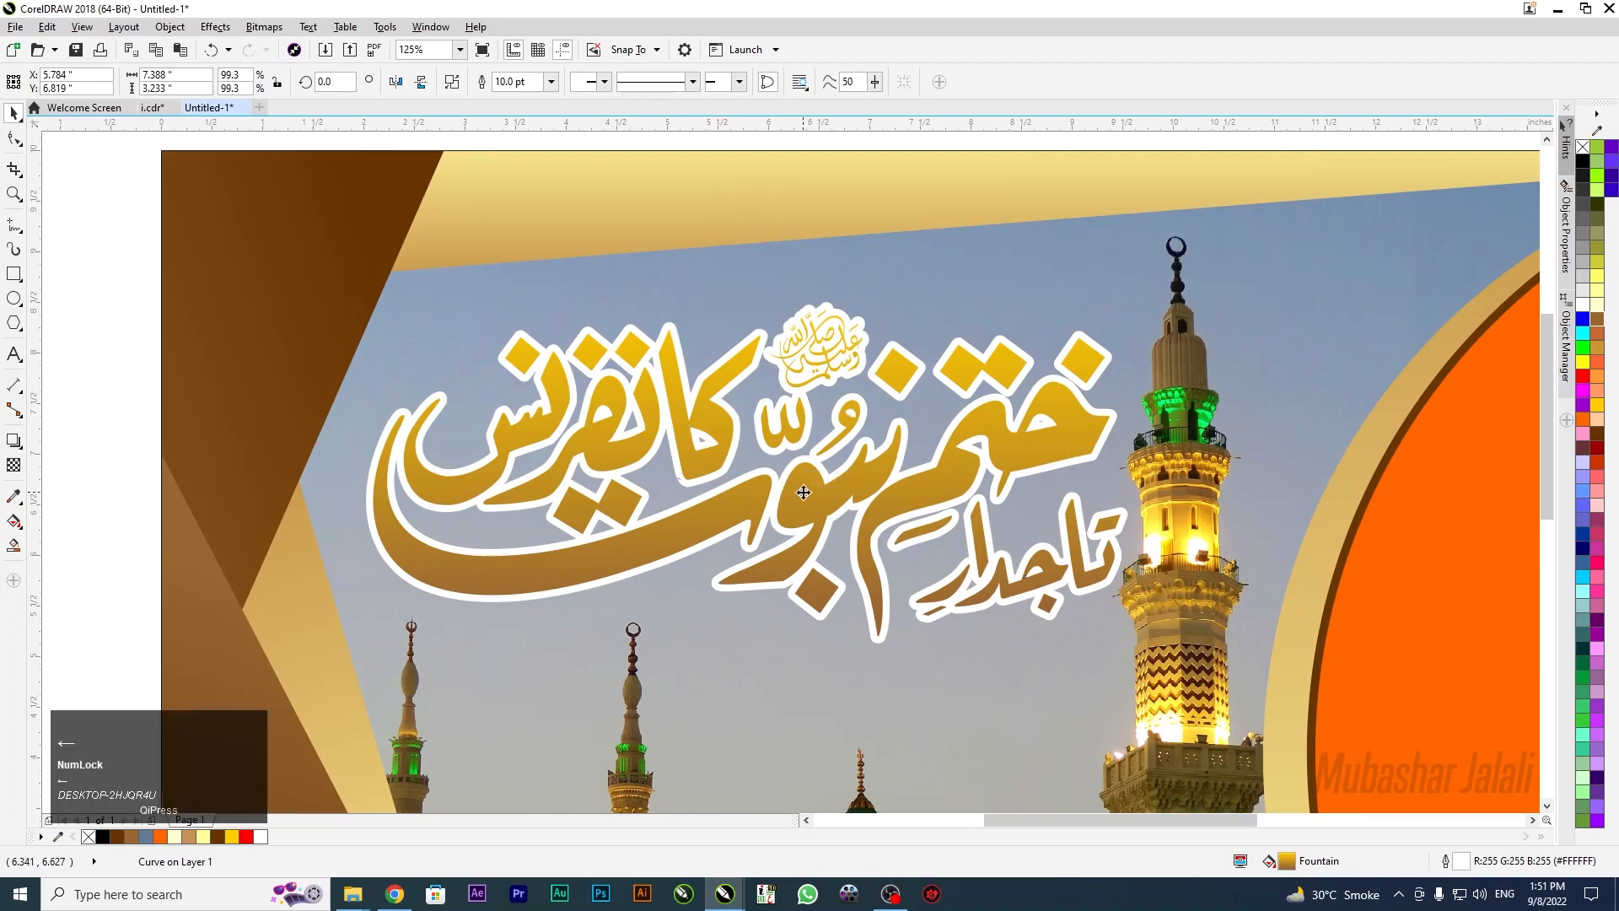
key("g")
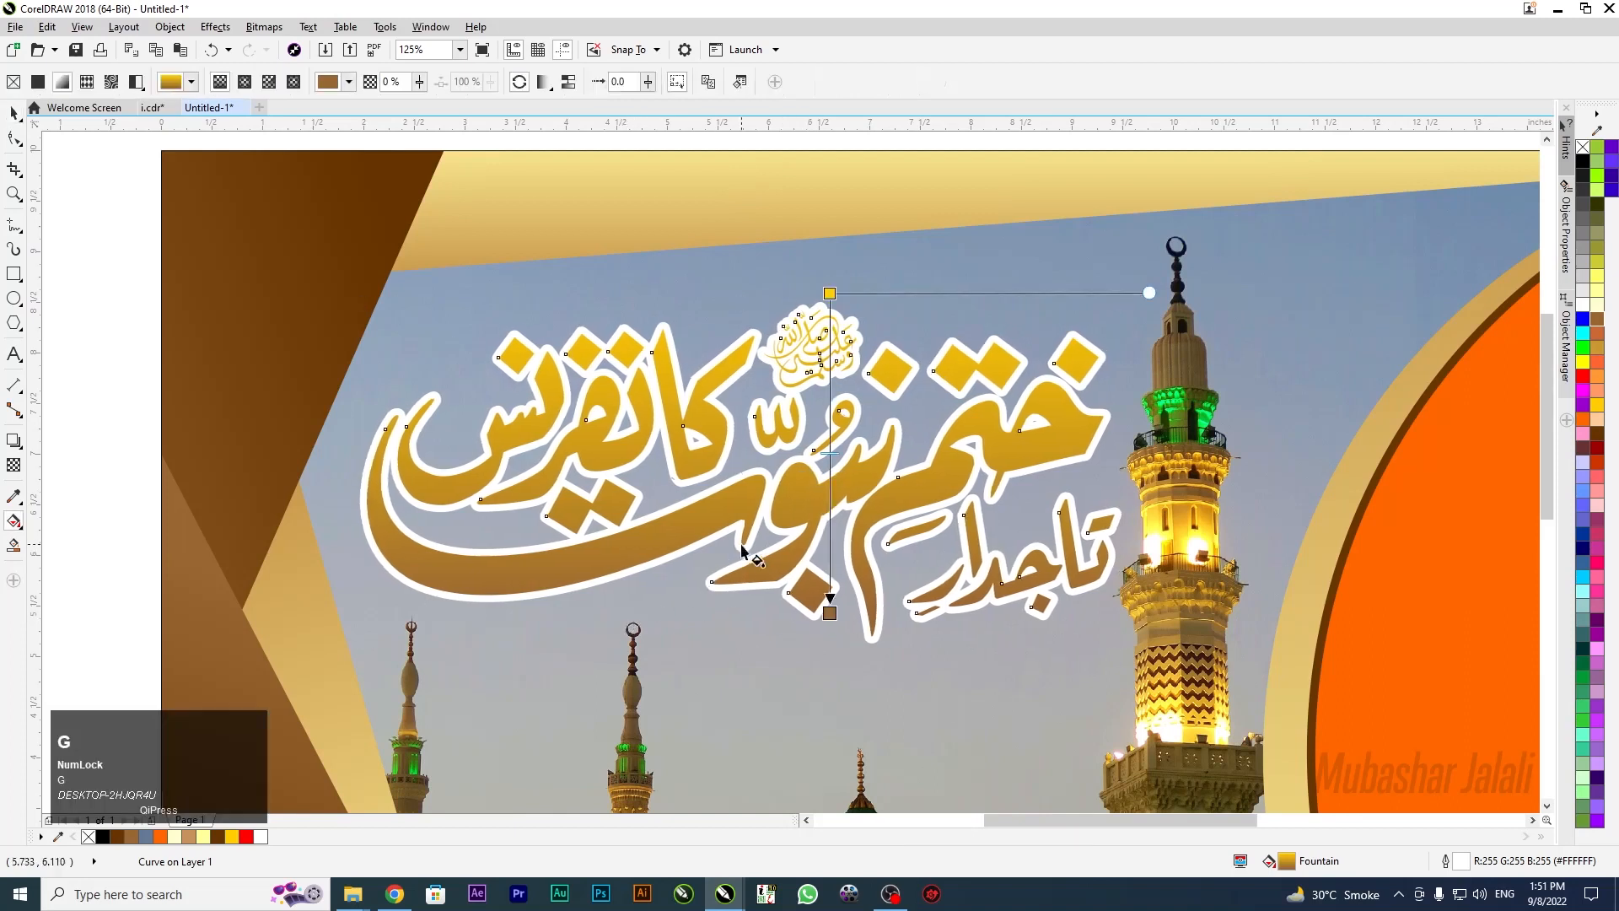
left_click(831, 614)
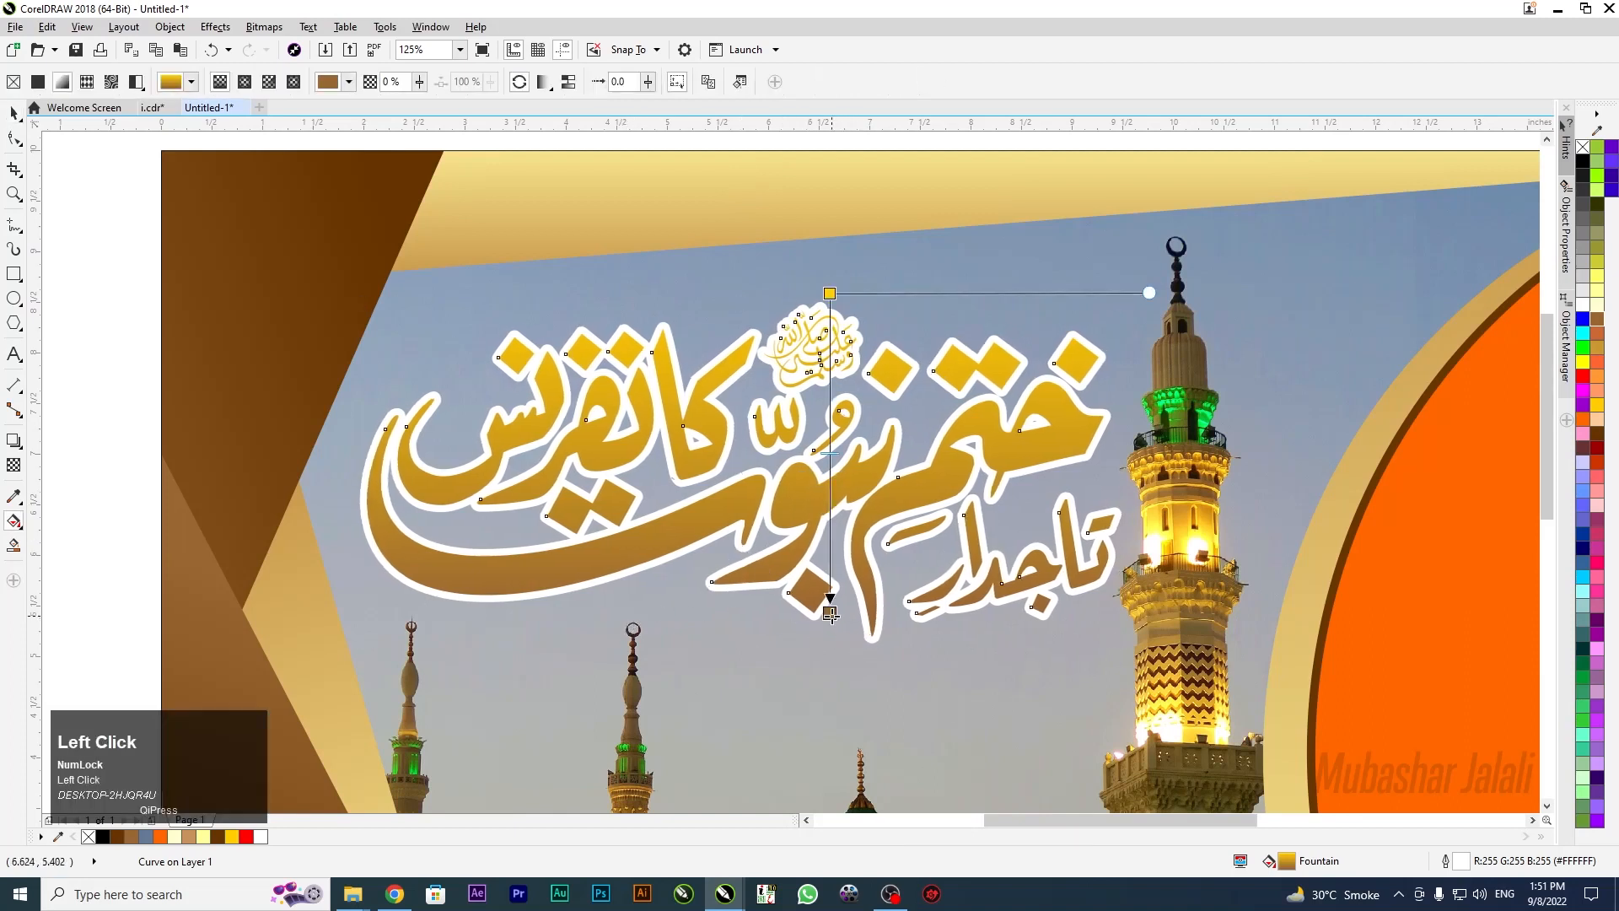
left_click(1599, 434)
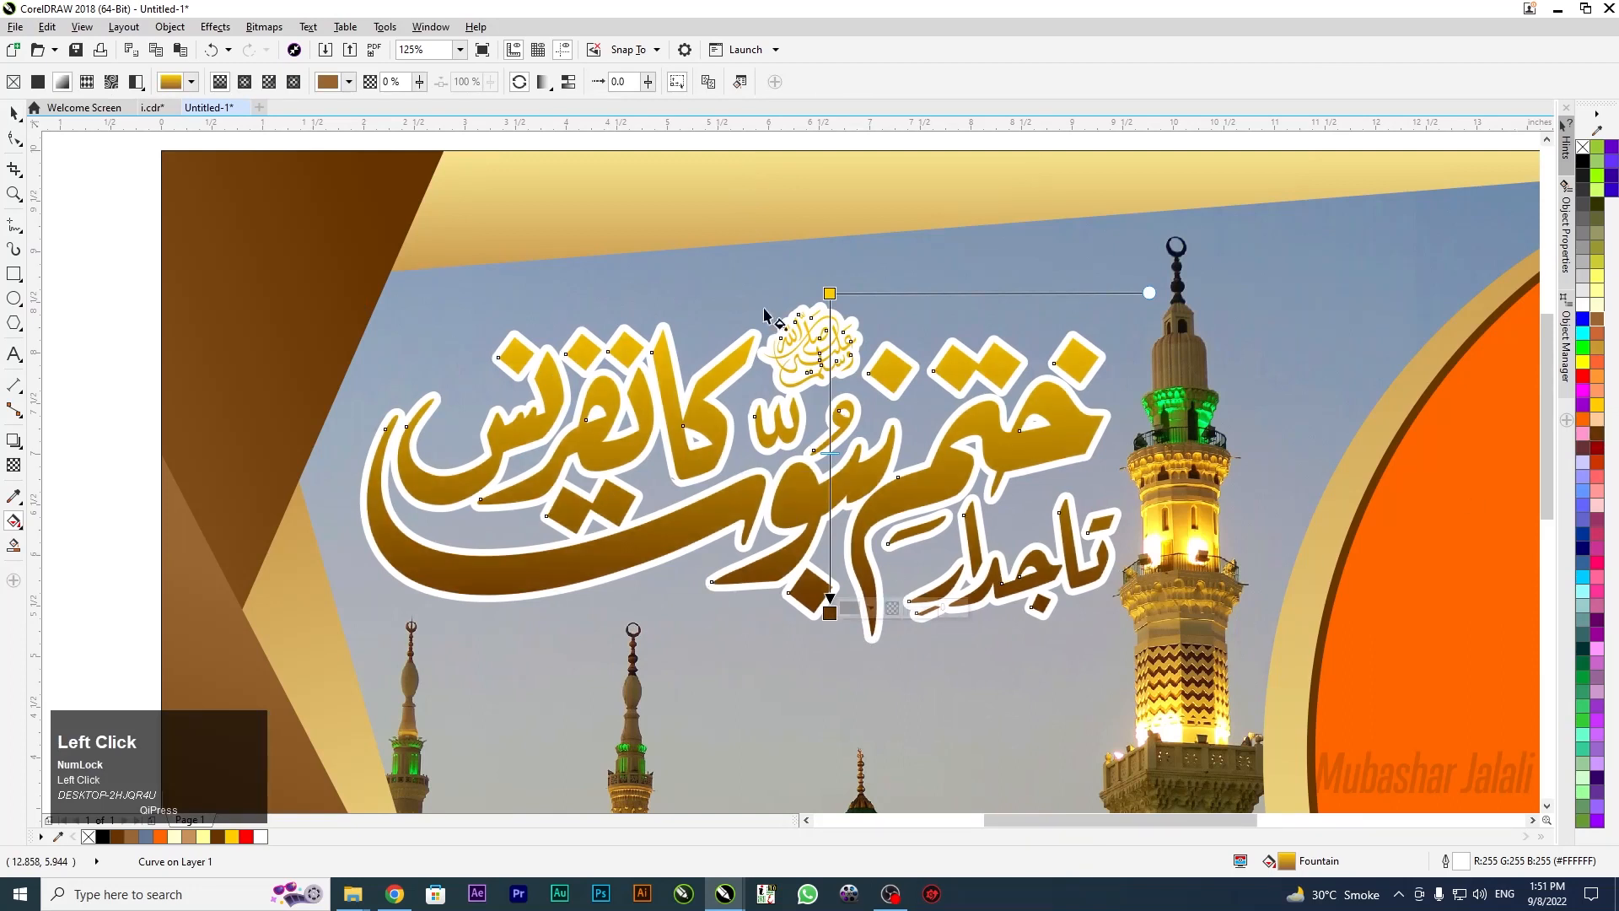
mouse_move(830, 293)
left_mouse_down()
mouse_move(814, 286)
mouse_move(828, 282)
left_mouse_up()
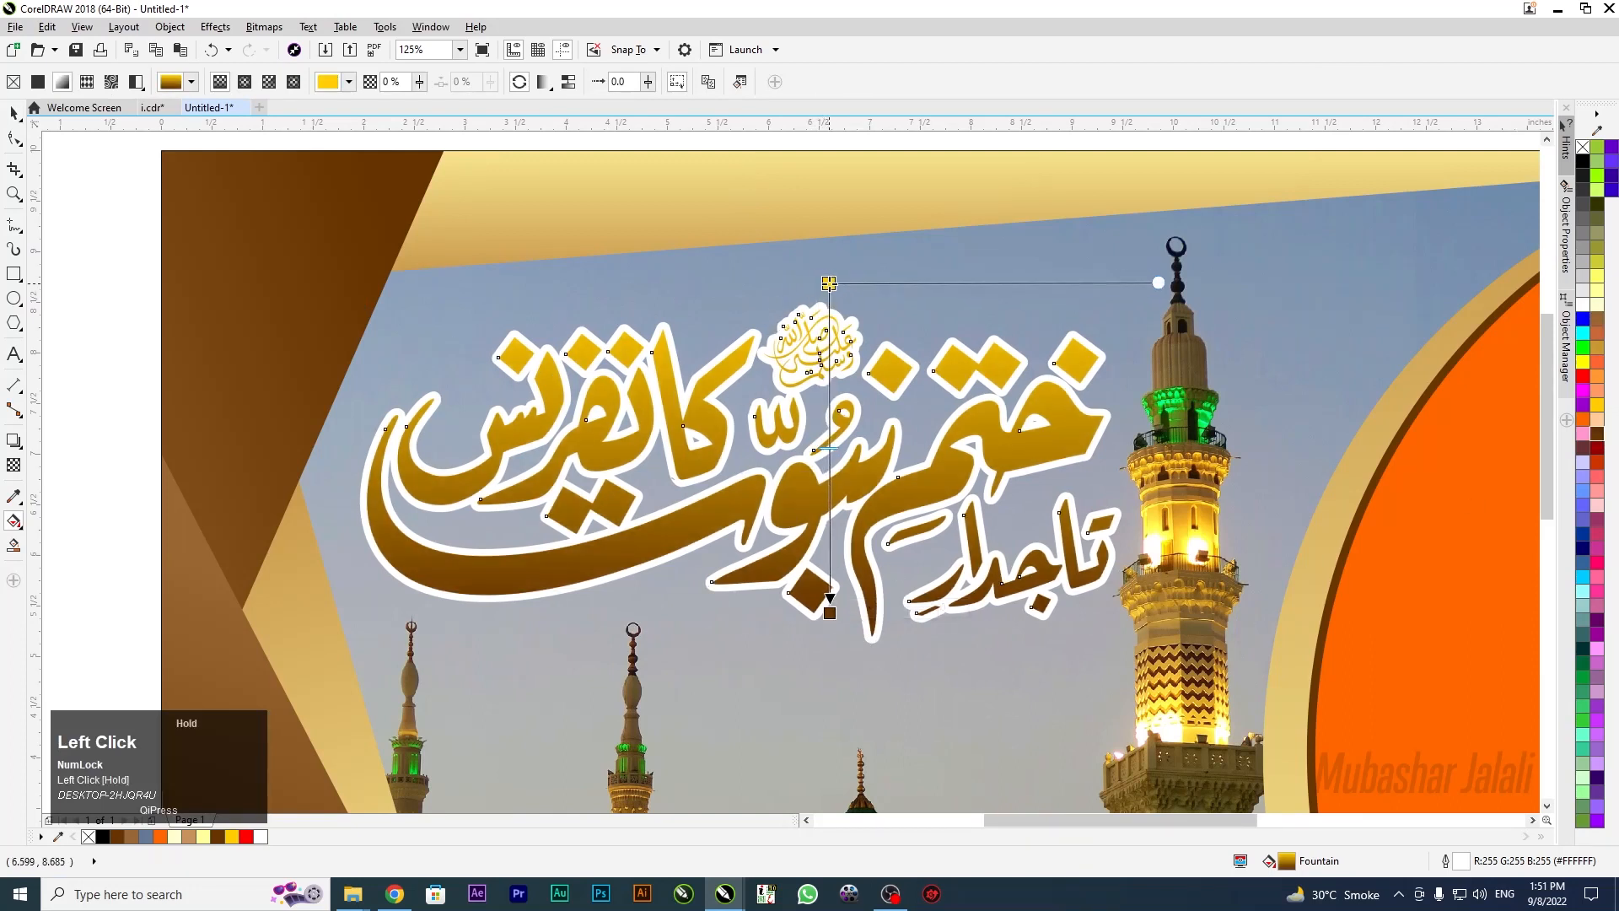
left_click(1598, 305)
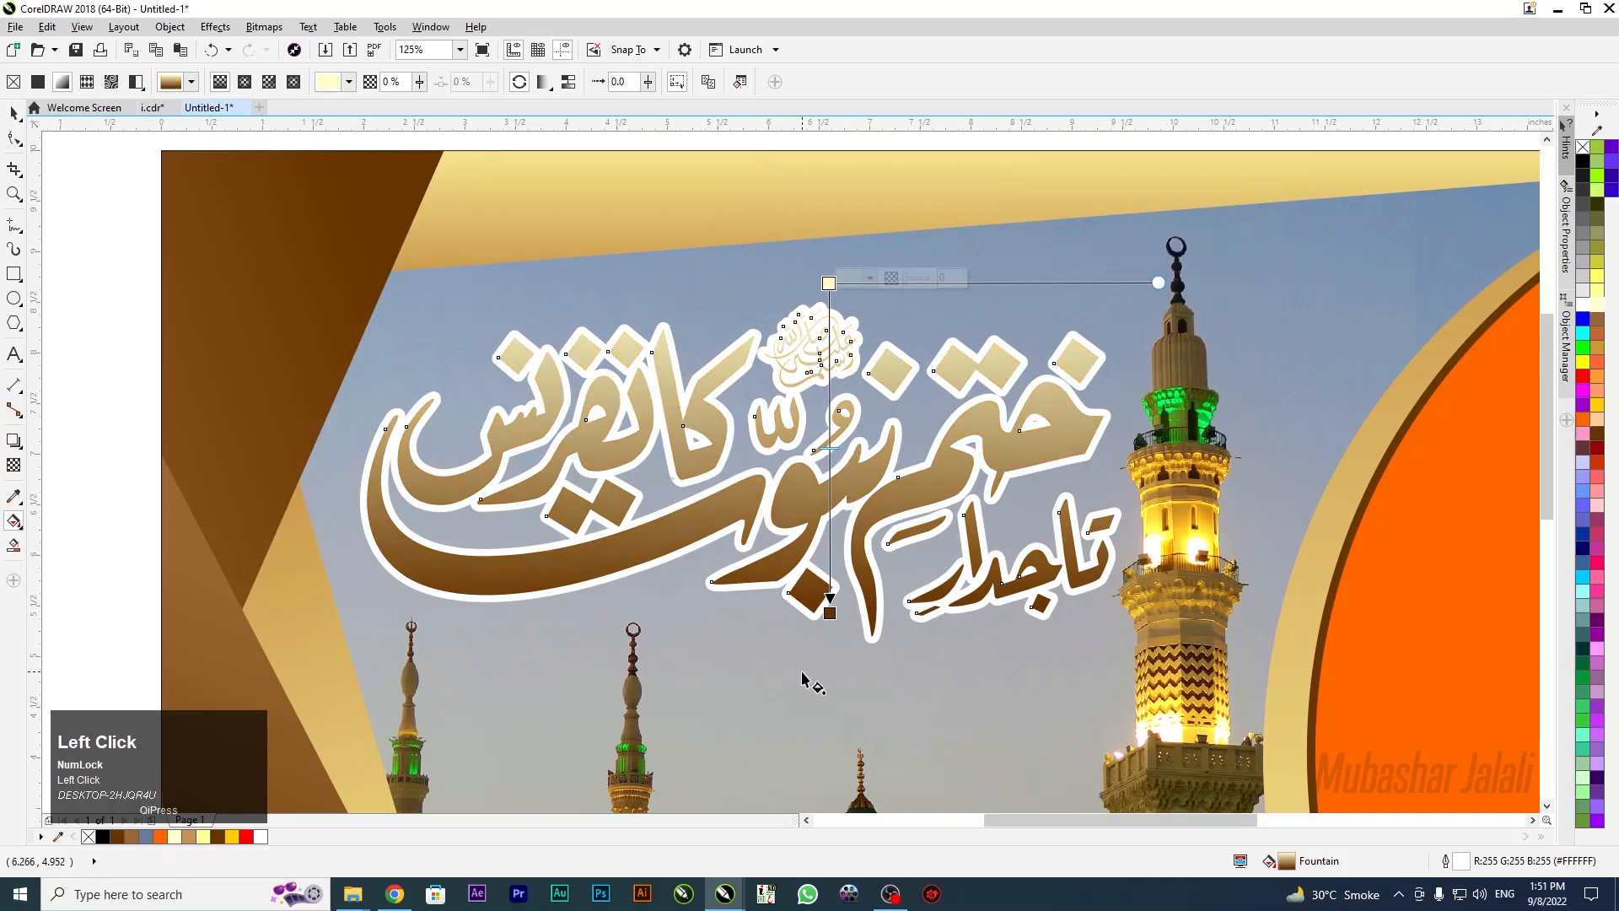
left_click(1598, 277)
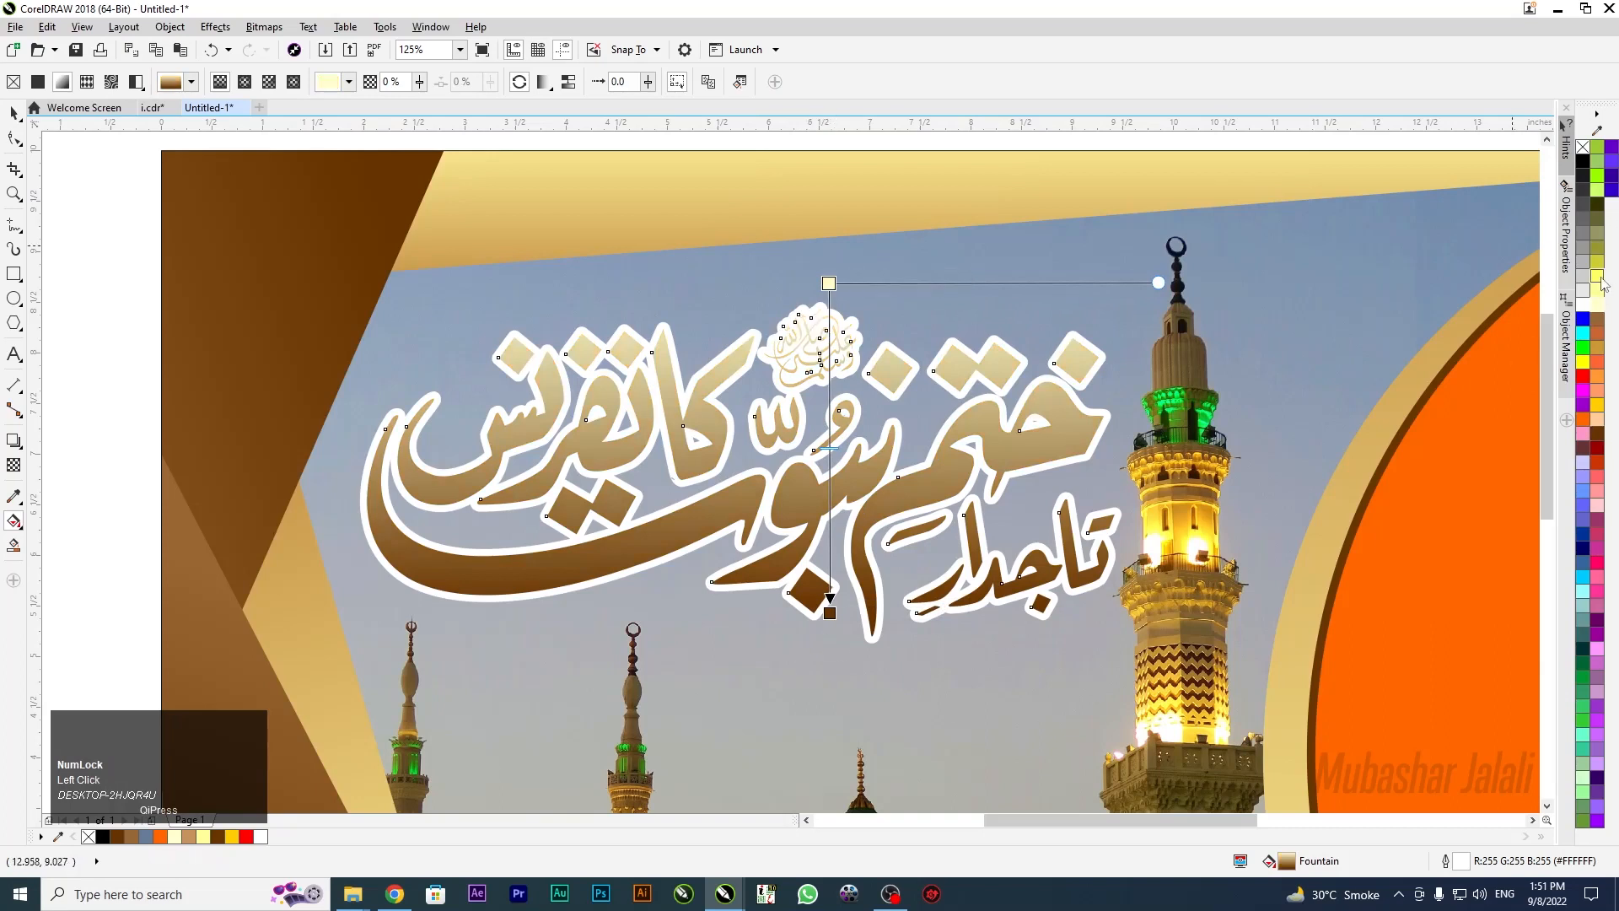
left_click(1597, 407)
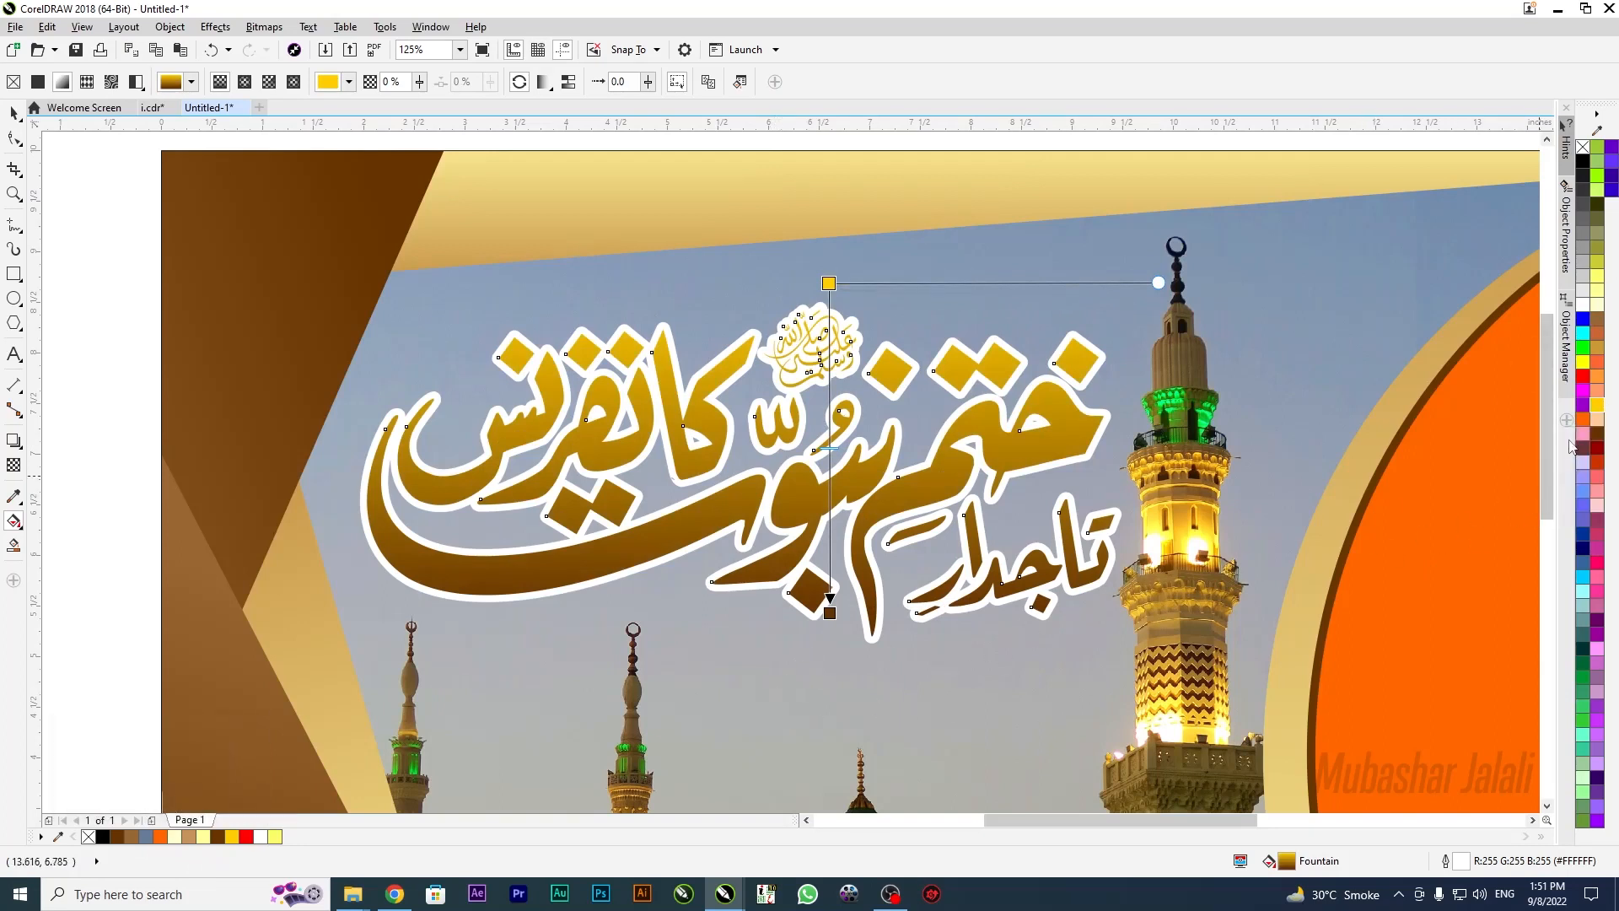
Make the gradient start orange and stretch the gradient further down the text
left_click(827, 283)
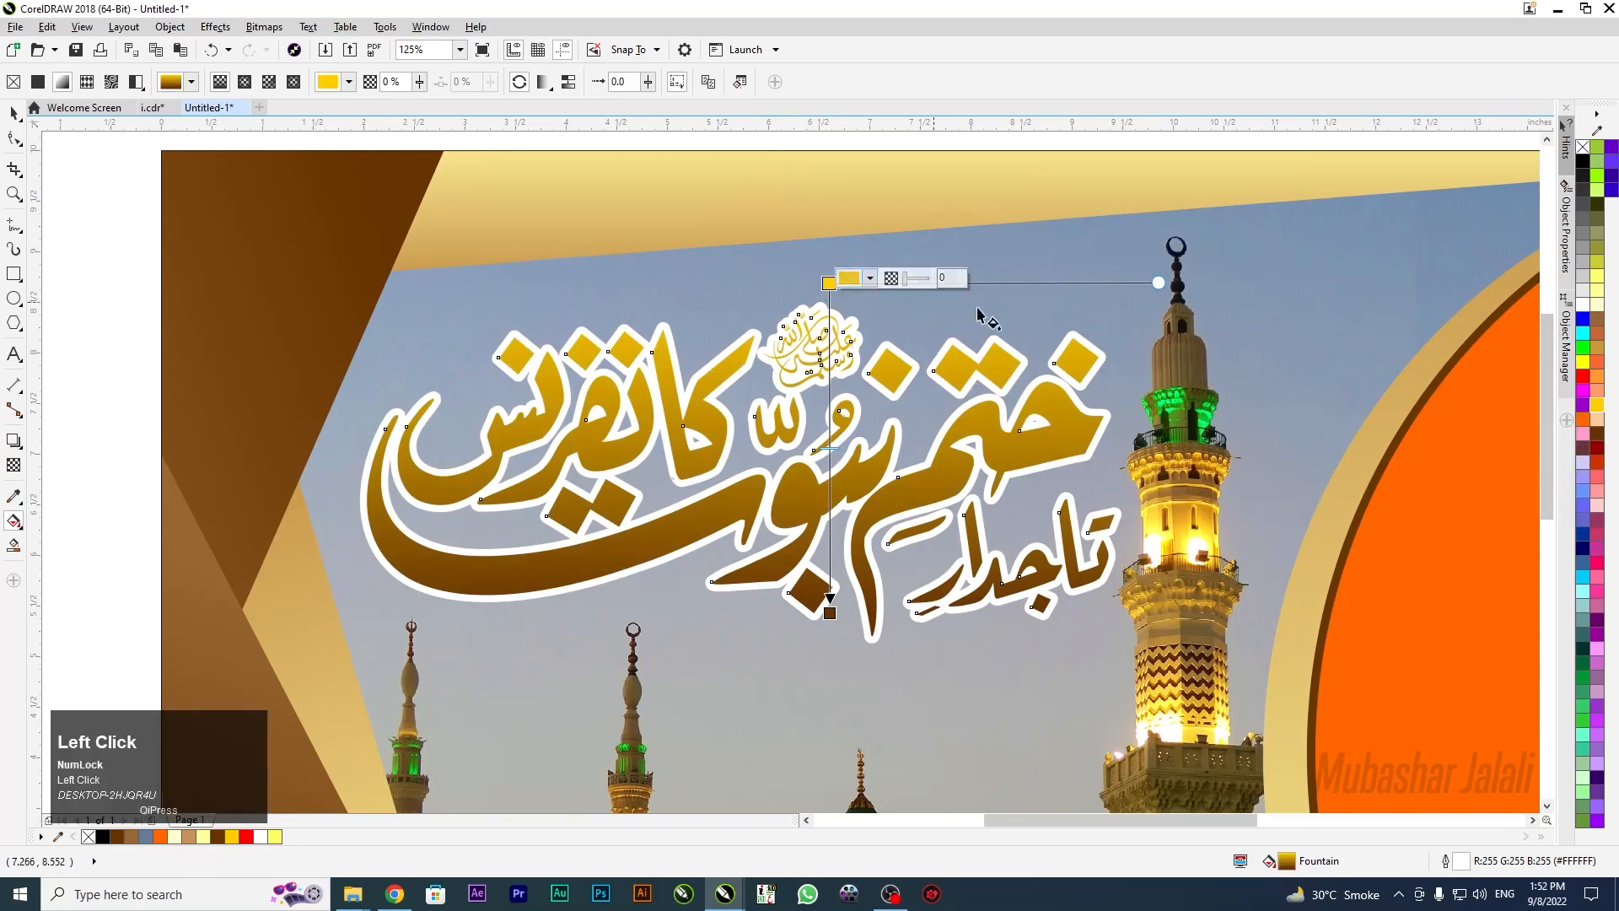
left_click(1583, 419)
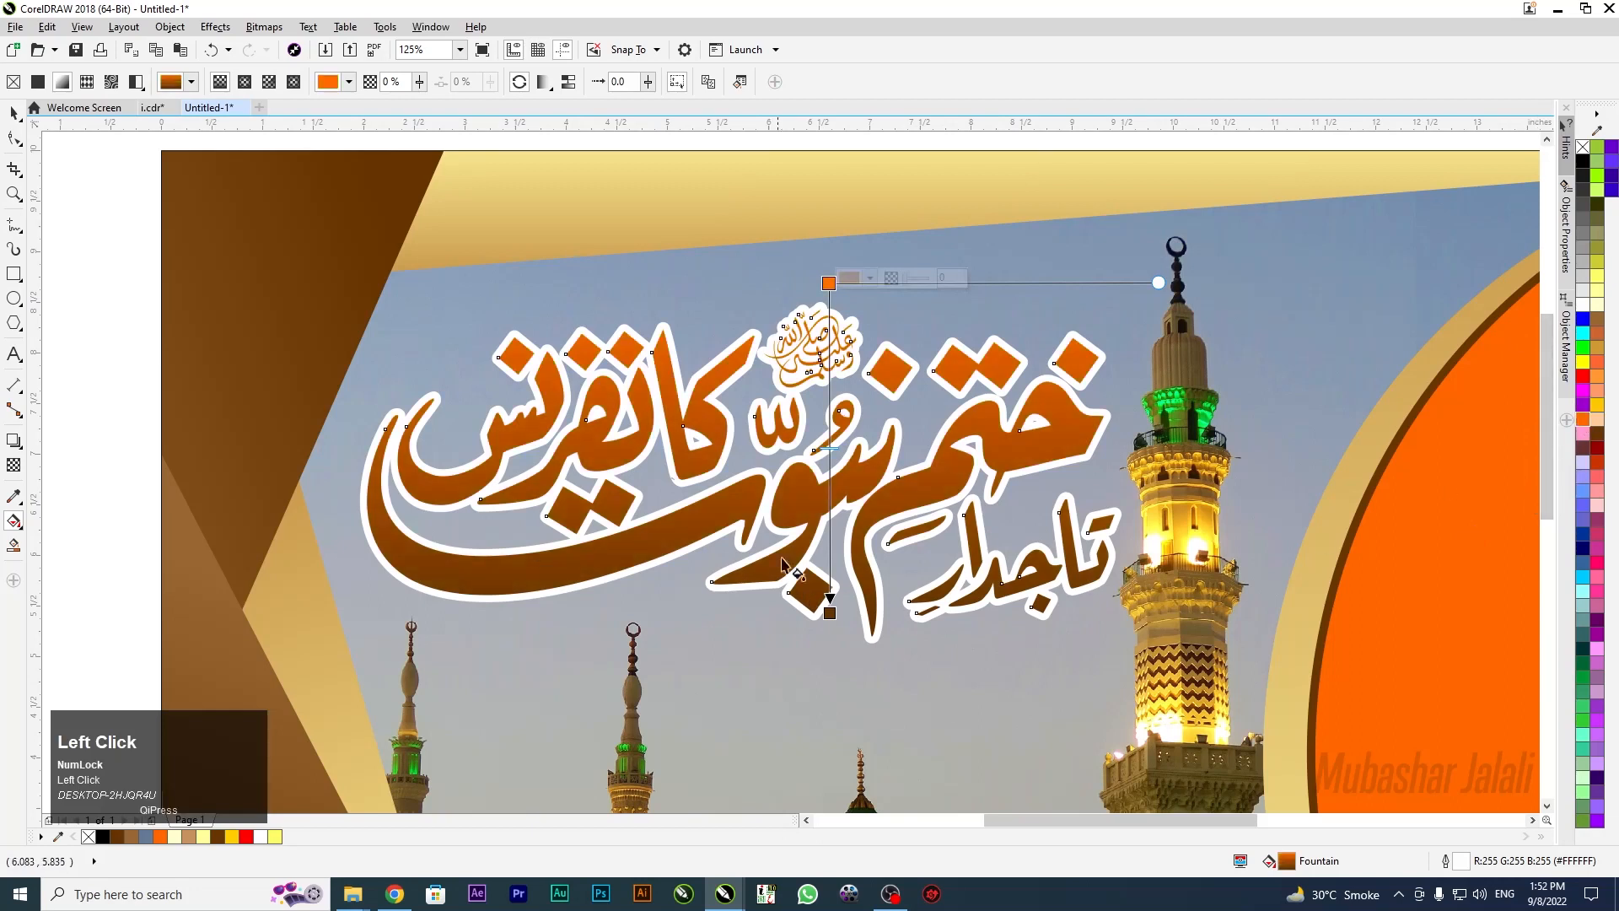
scroll(877, 537, "down", 2)
scroll(843, 576, "up", 2)
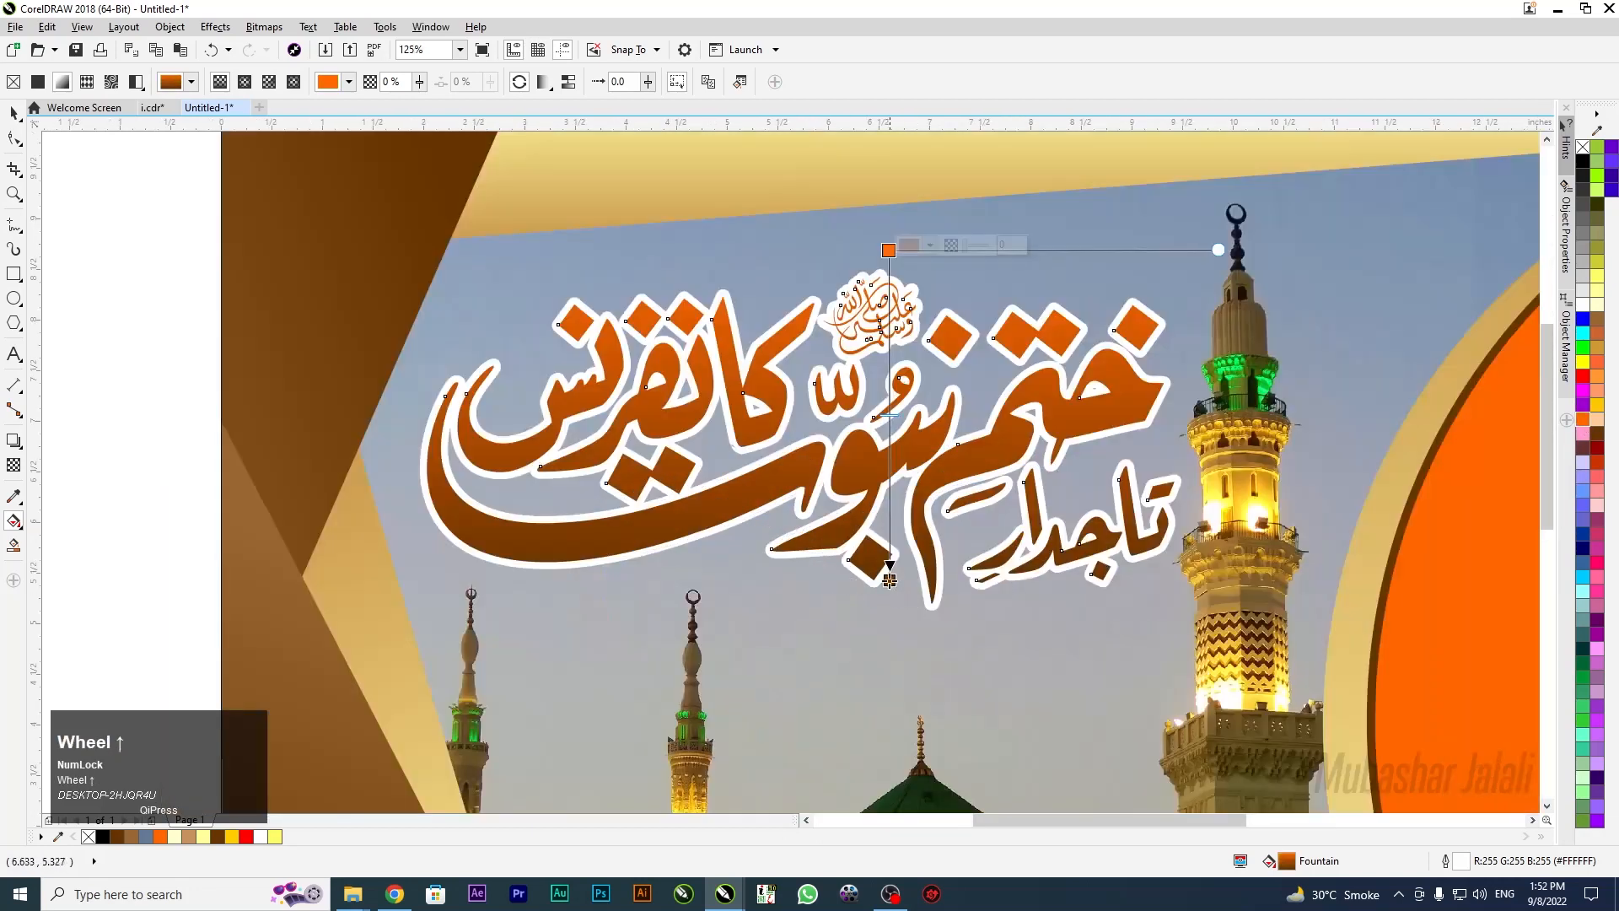
left_click_drag(890, 580, 885, 596)
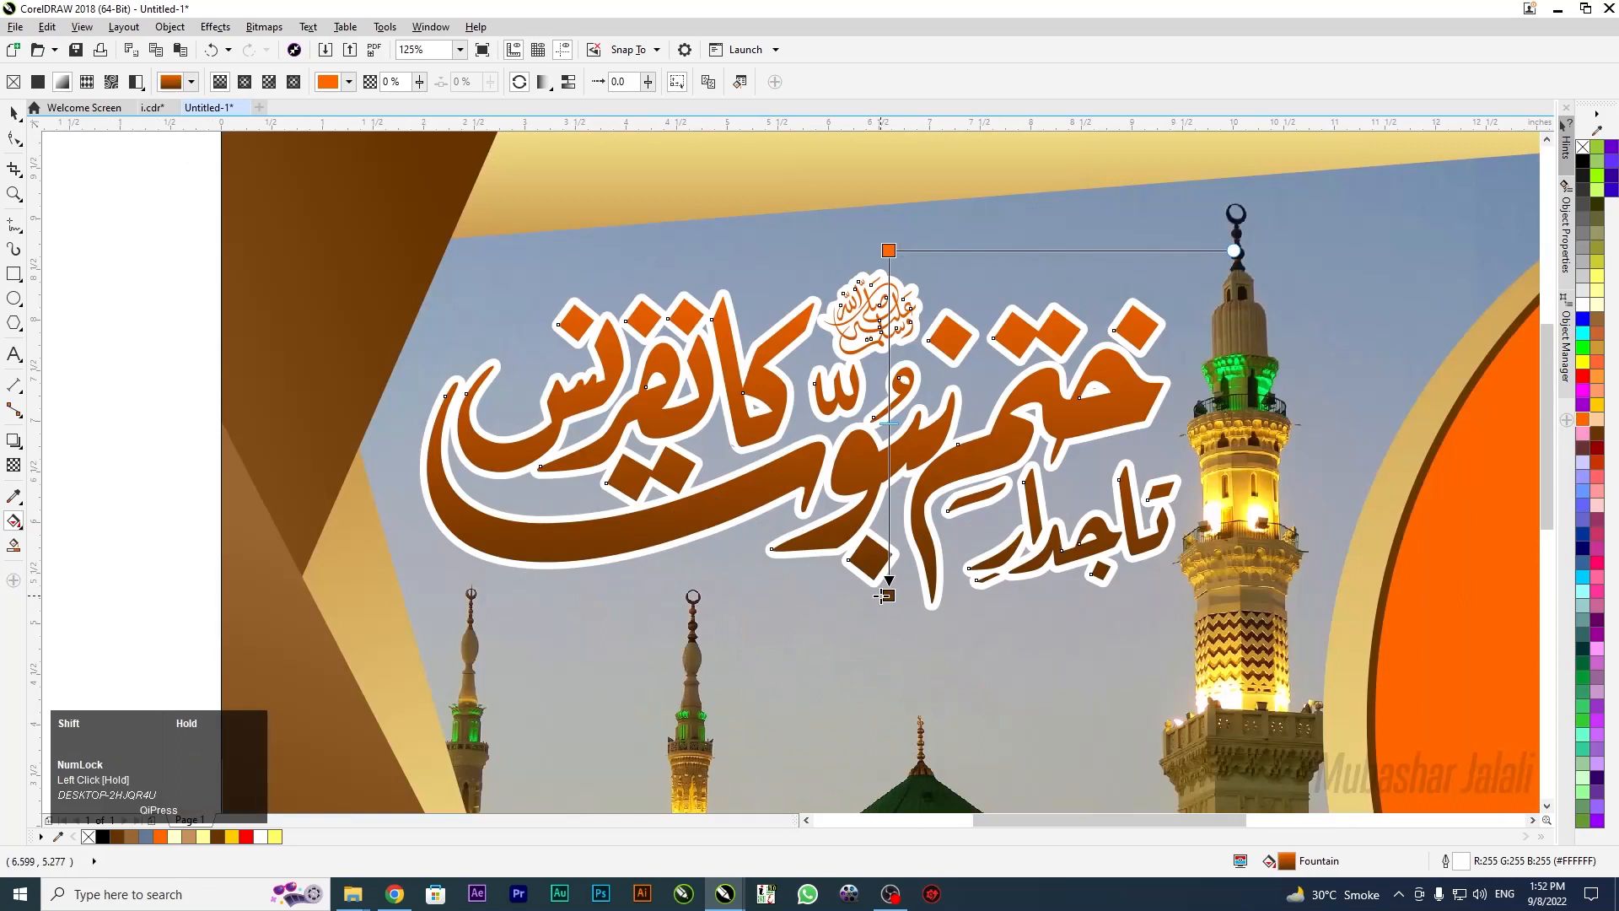
Reselect the calligraphy, zoom to it with F4, and activate the Interactive Fill tool
left_click(13, 112)
left_click(99, 292)
key("F4")
left_click(104, 276)
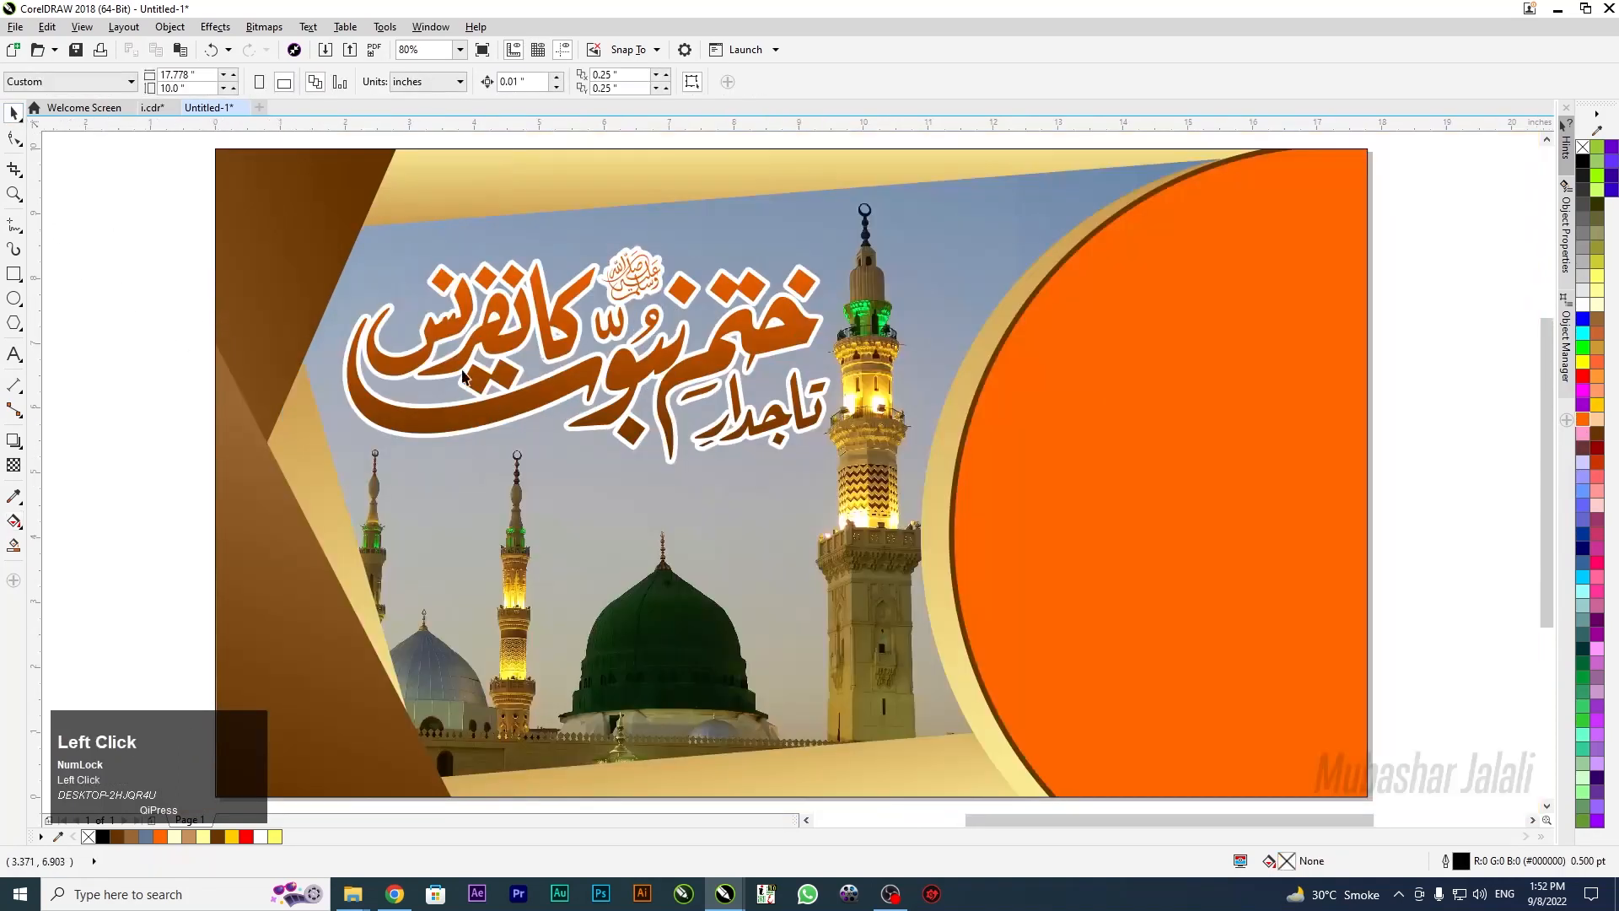
left_click(490, 401)
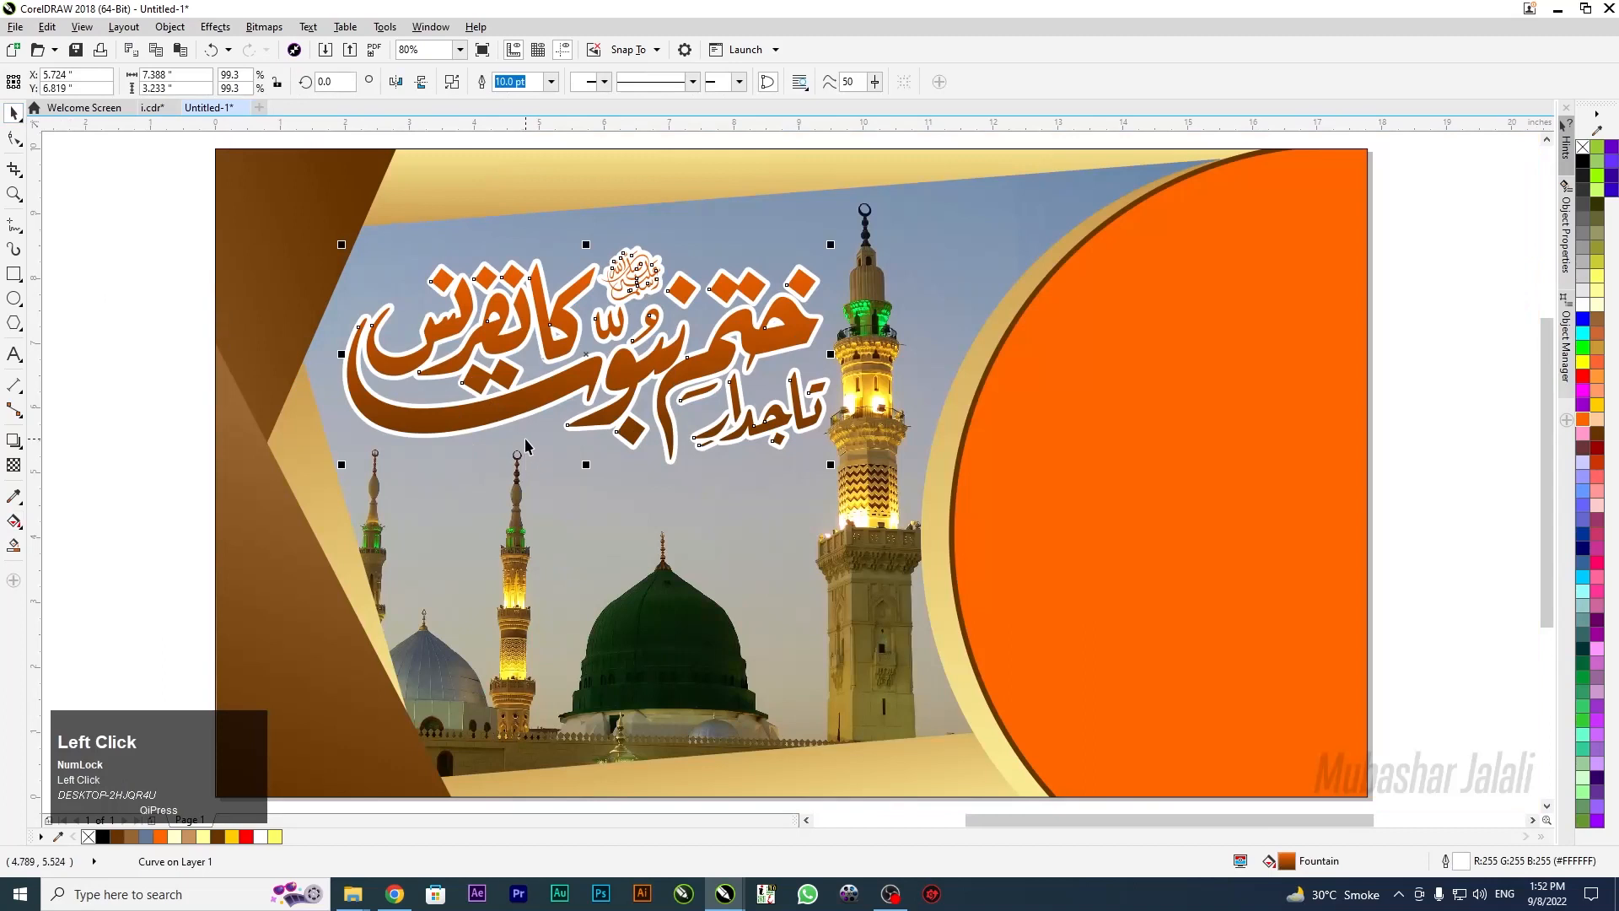
key("F4")
key("g")
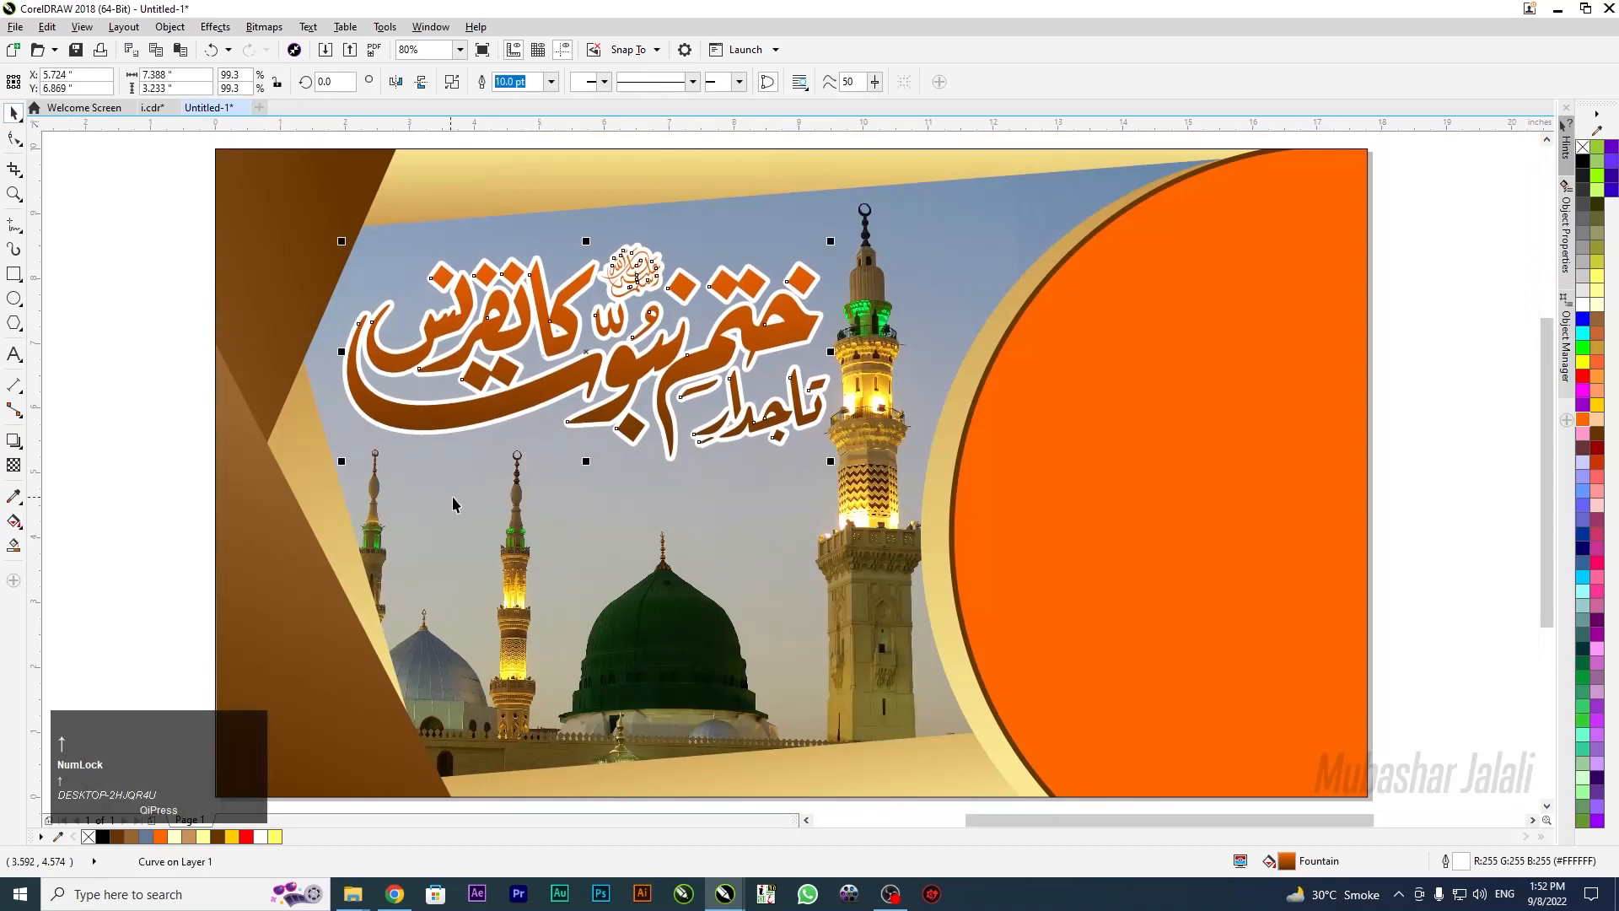
Align the gradient handles vertically from the text top to near its bottom
left_click_drag(642, 316, 609, 365)
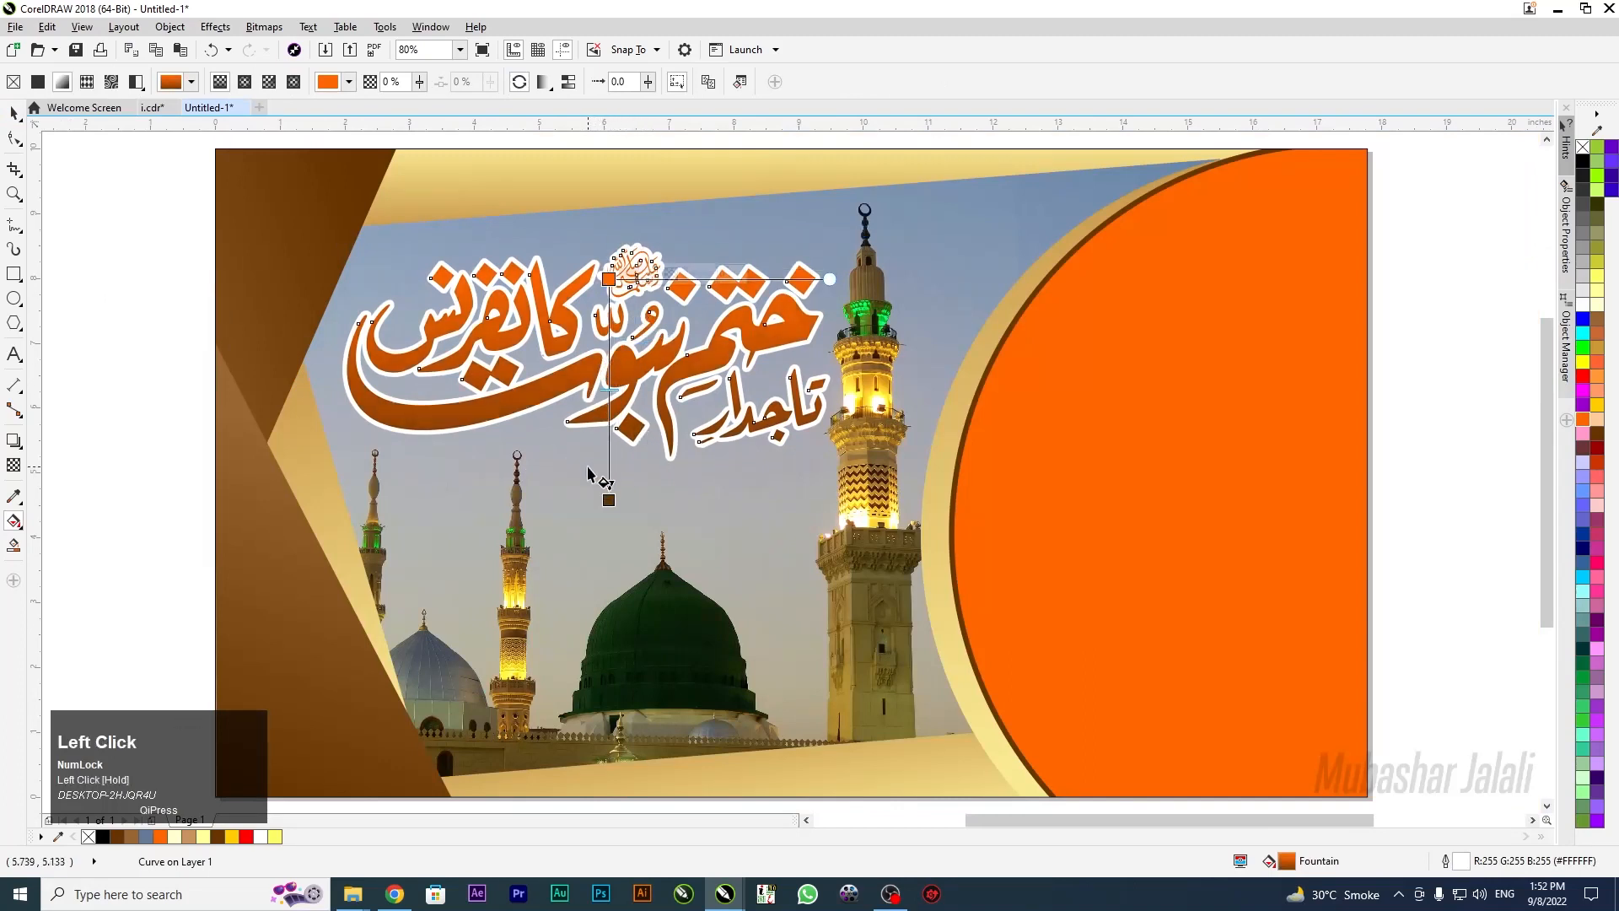
left_click_drag(607, 421, 601, 435)
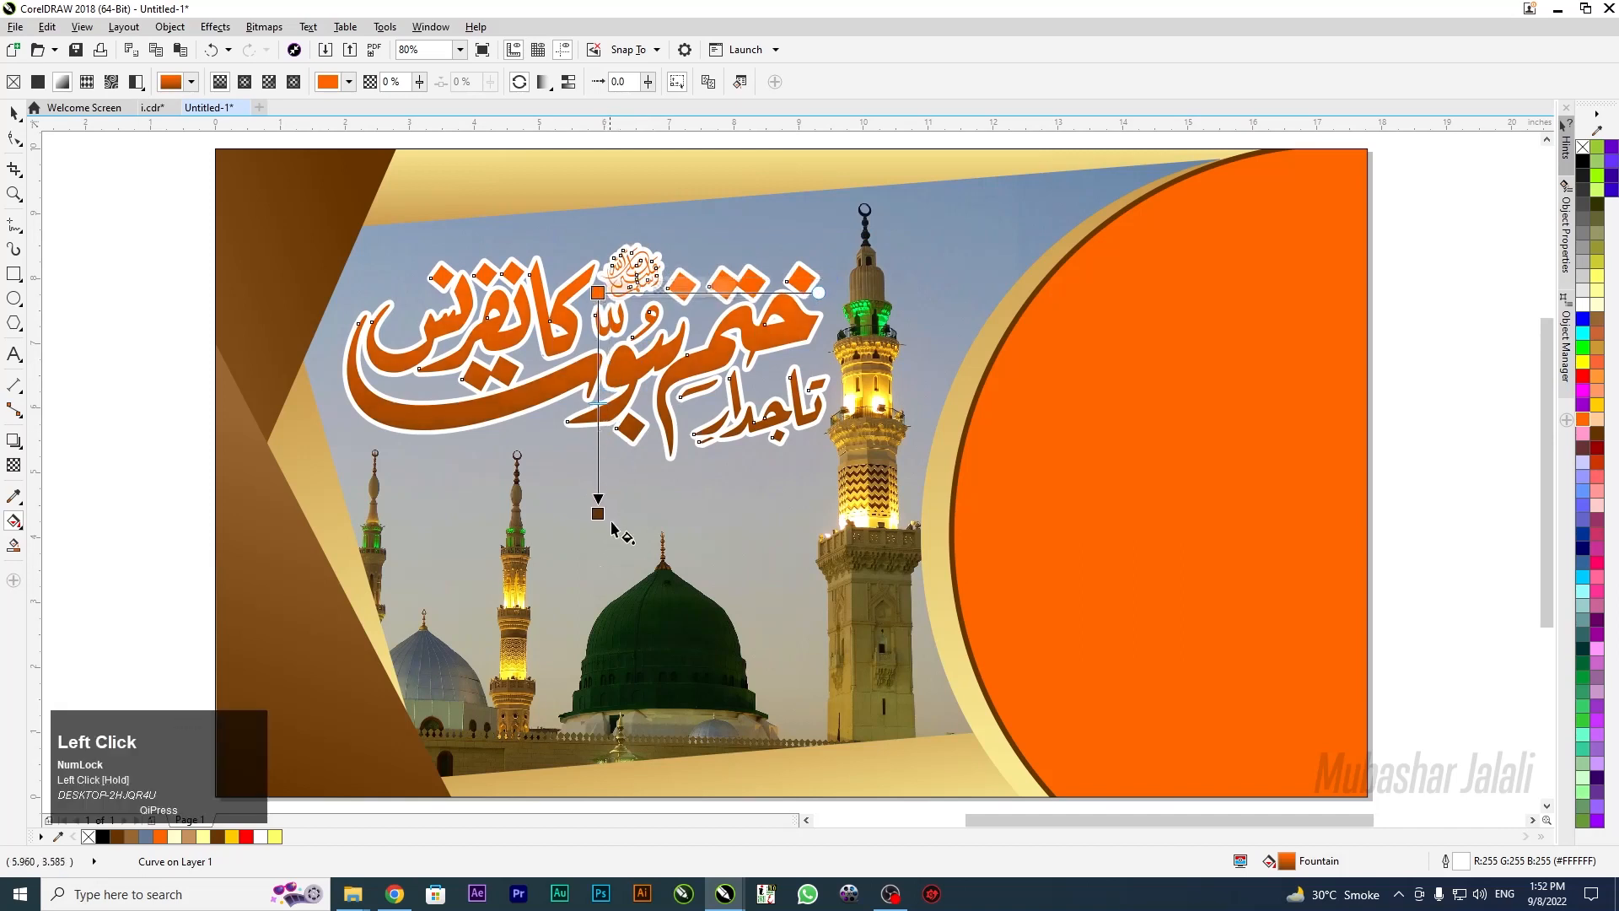
left_click_drag(599, 514, 597, 499)
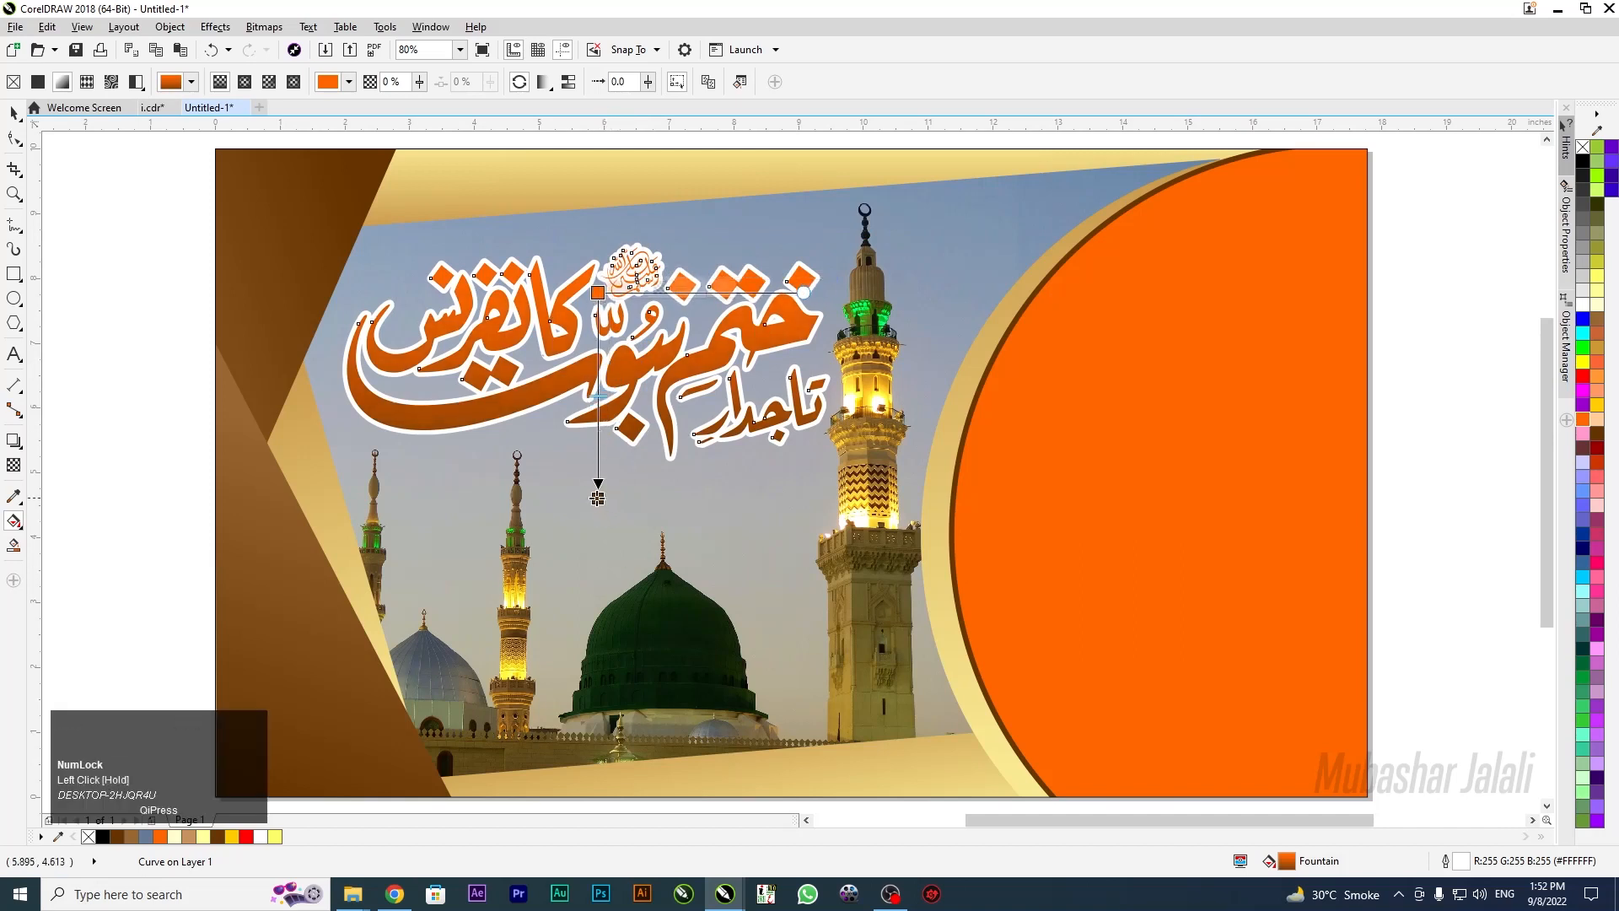
left_click(597, 498)
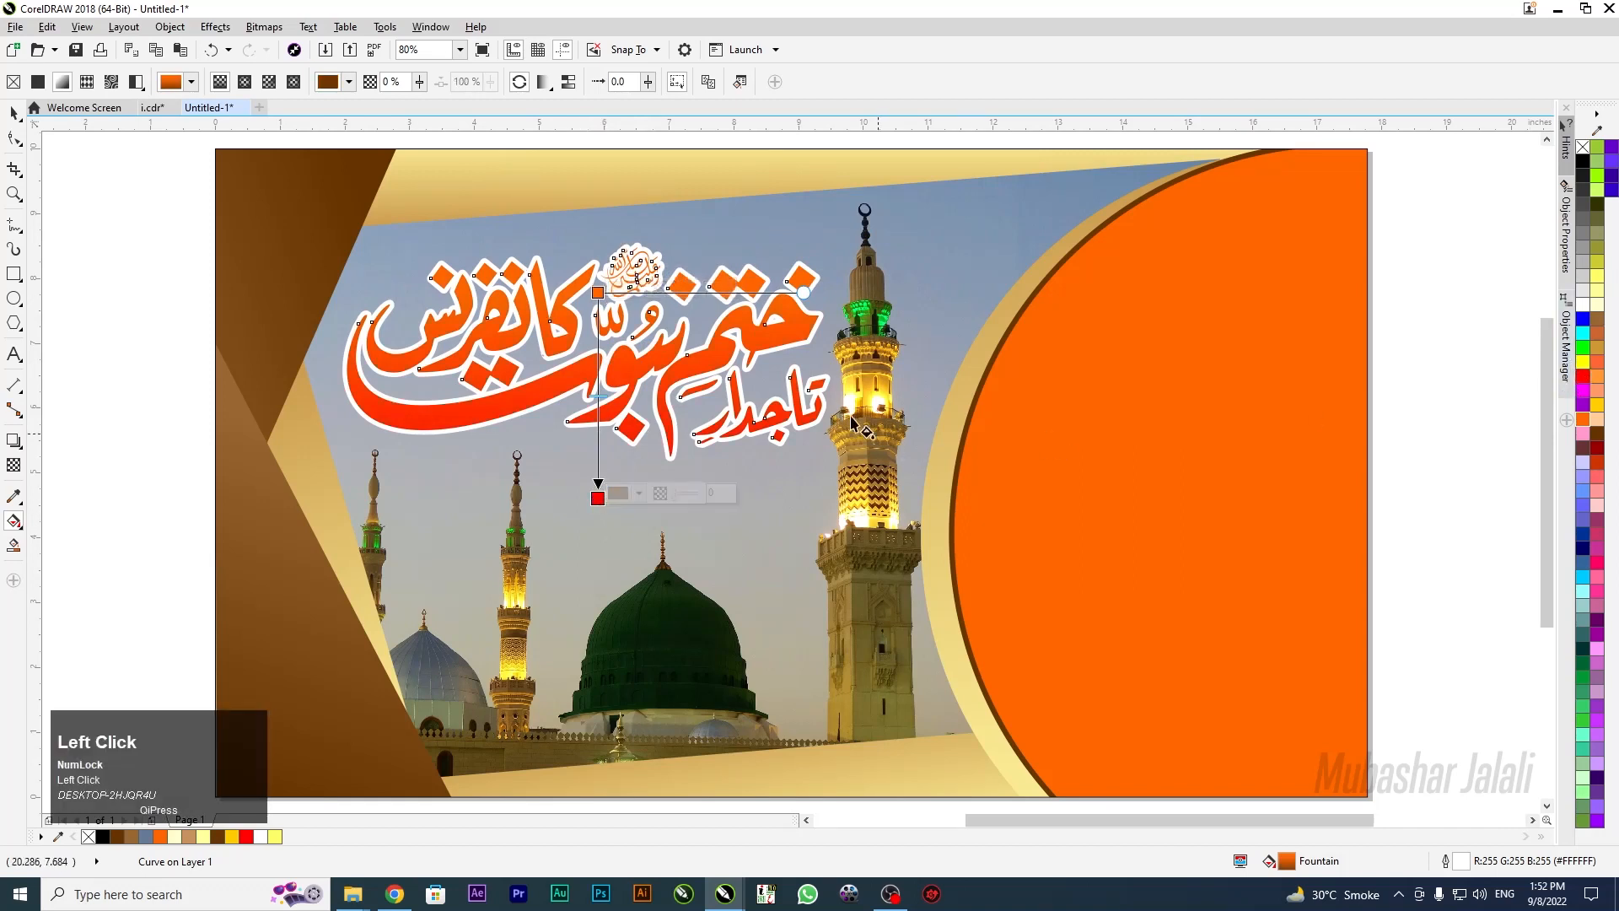
left_click_drag(597, 293, 597, 230)
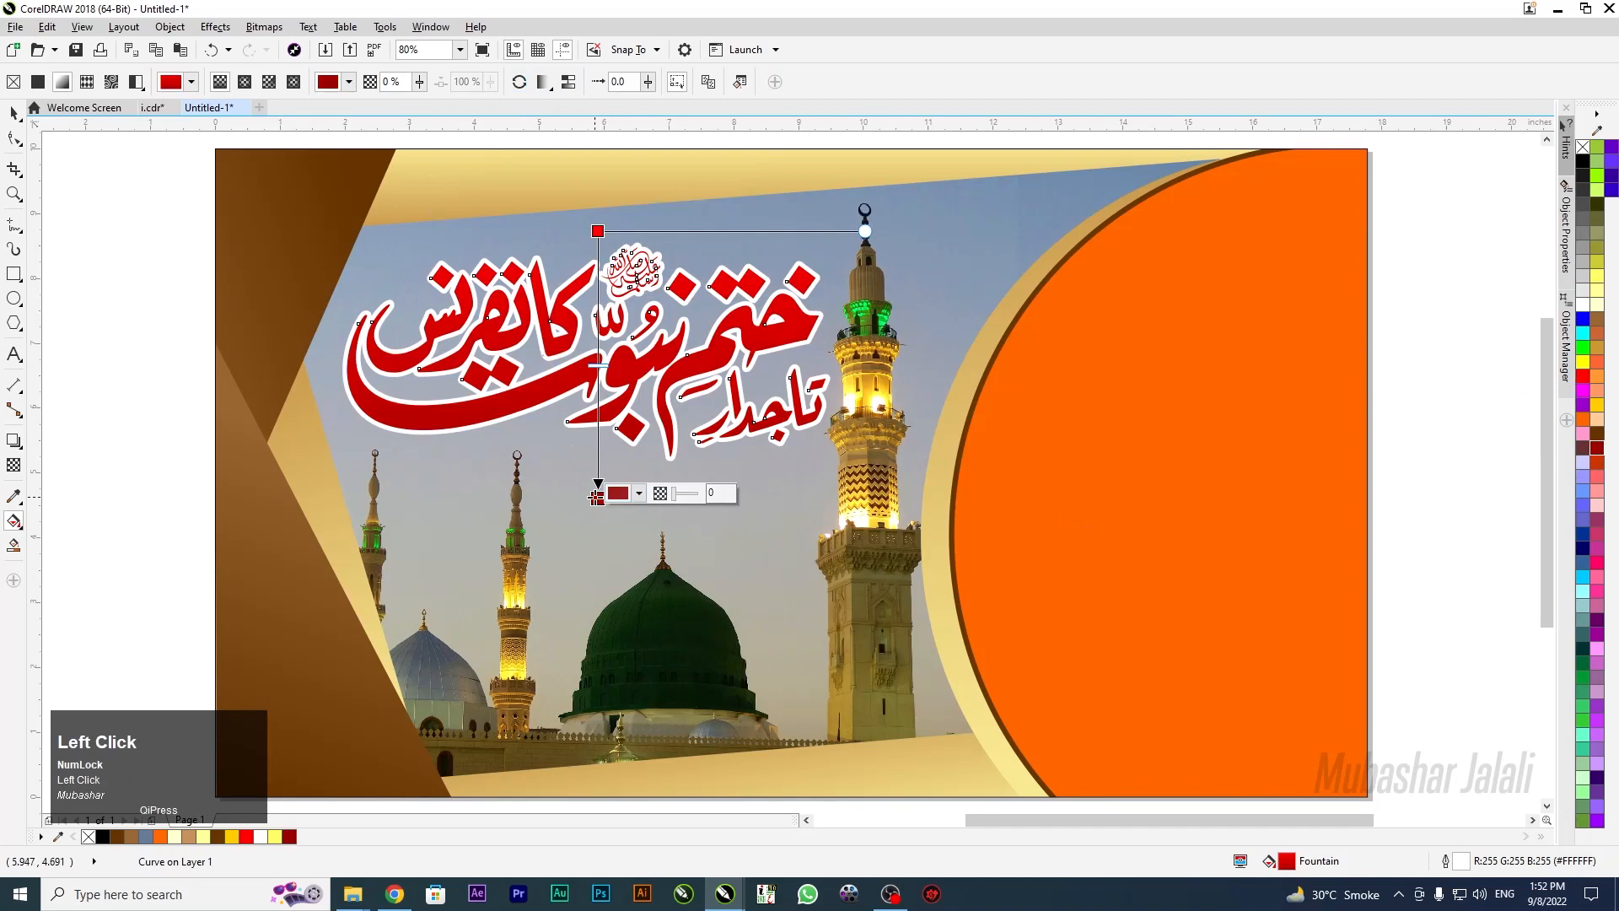
mouse_move(597, 498)
left_mouse_down()
mouse_move(597, 483)
mouse_move(597, 506)
left_mouse_up()
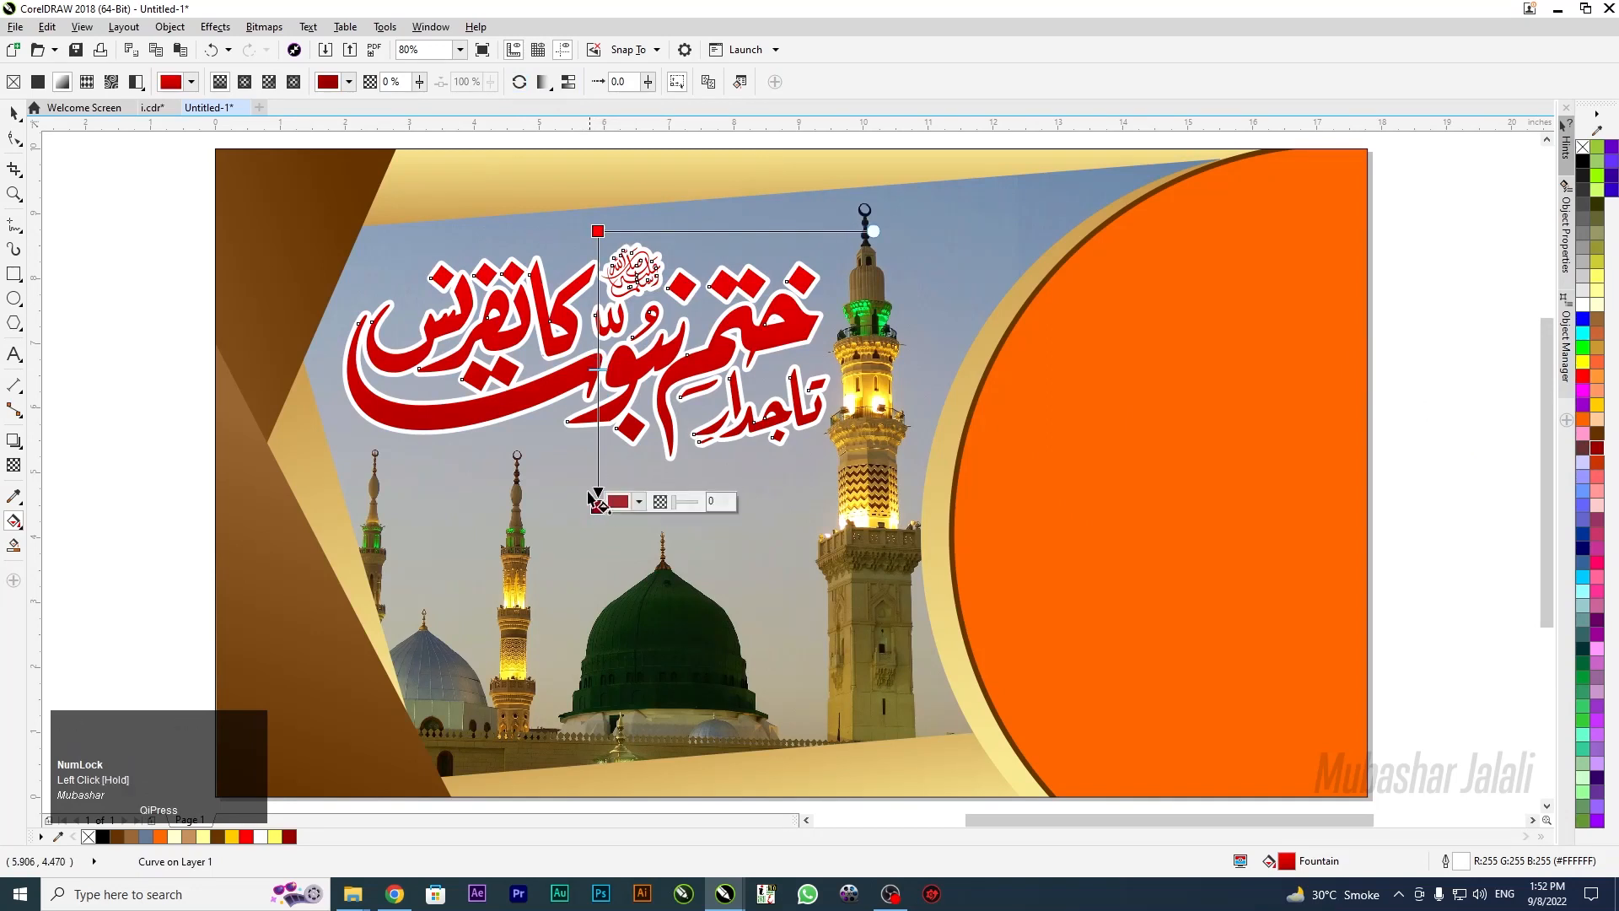
Reselect the red calligraphy and duplicate it in place with Ctrl+C, Ctrl+V
left_click(16, 108)
left_click(83, 241)
left_click(542, 389)
key("ctrl+c")
key("ctrl+v")
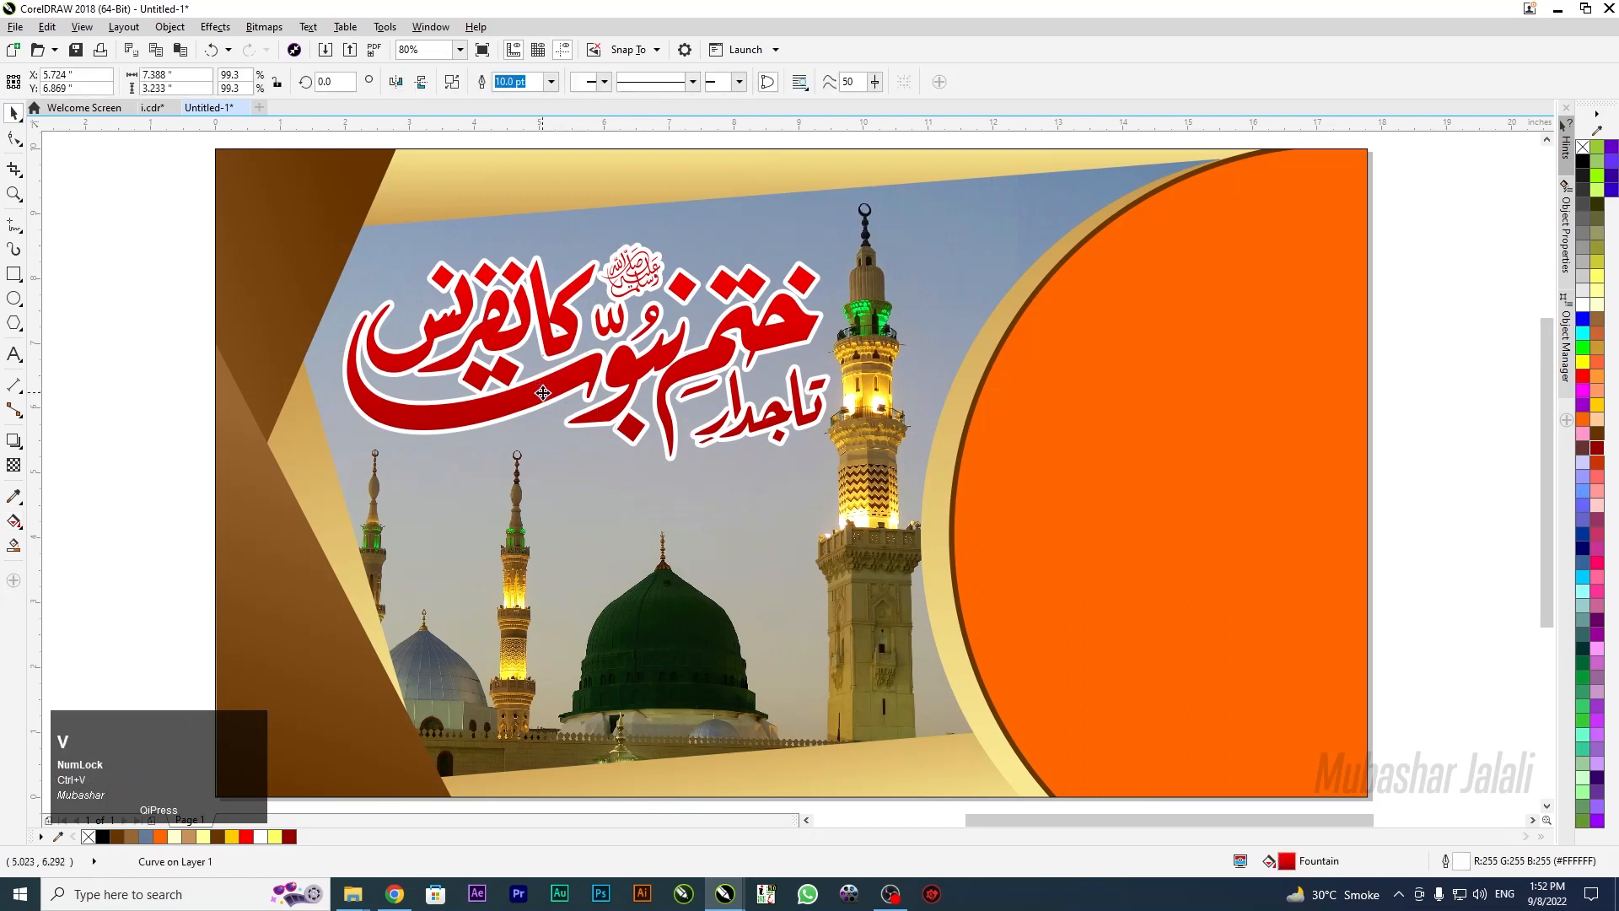
Give the duplicate a black 12.0 pt outline and send it back one step
key("F12")
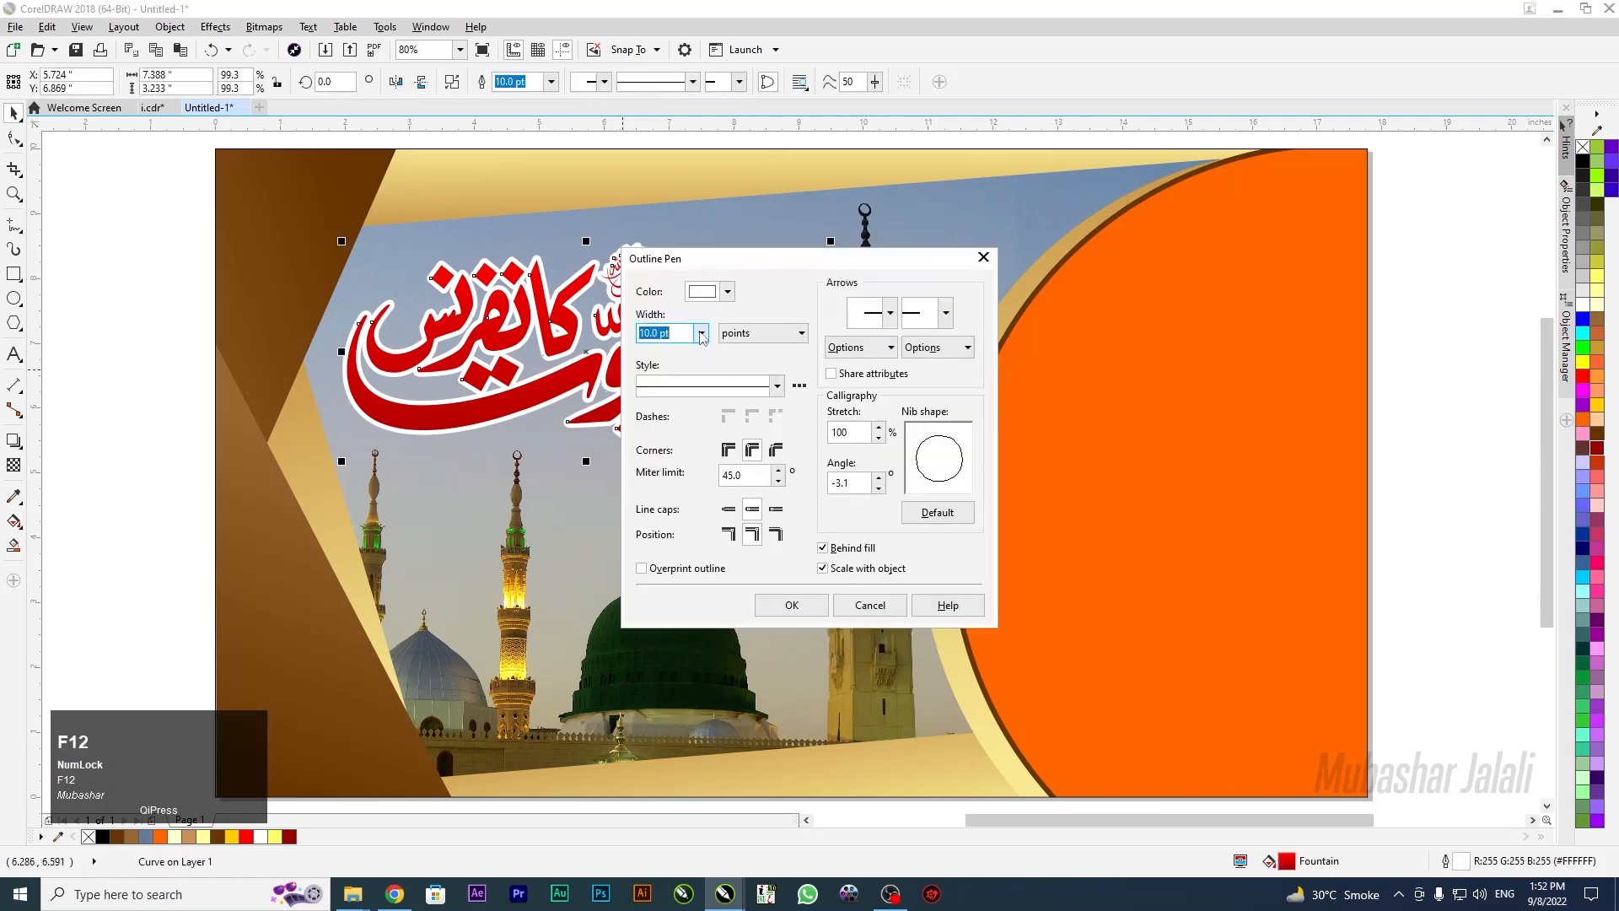
left_click(701, 334)
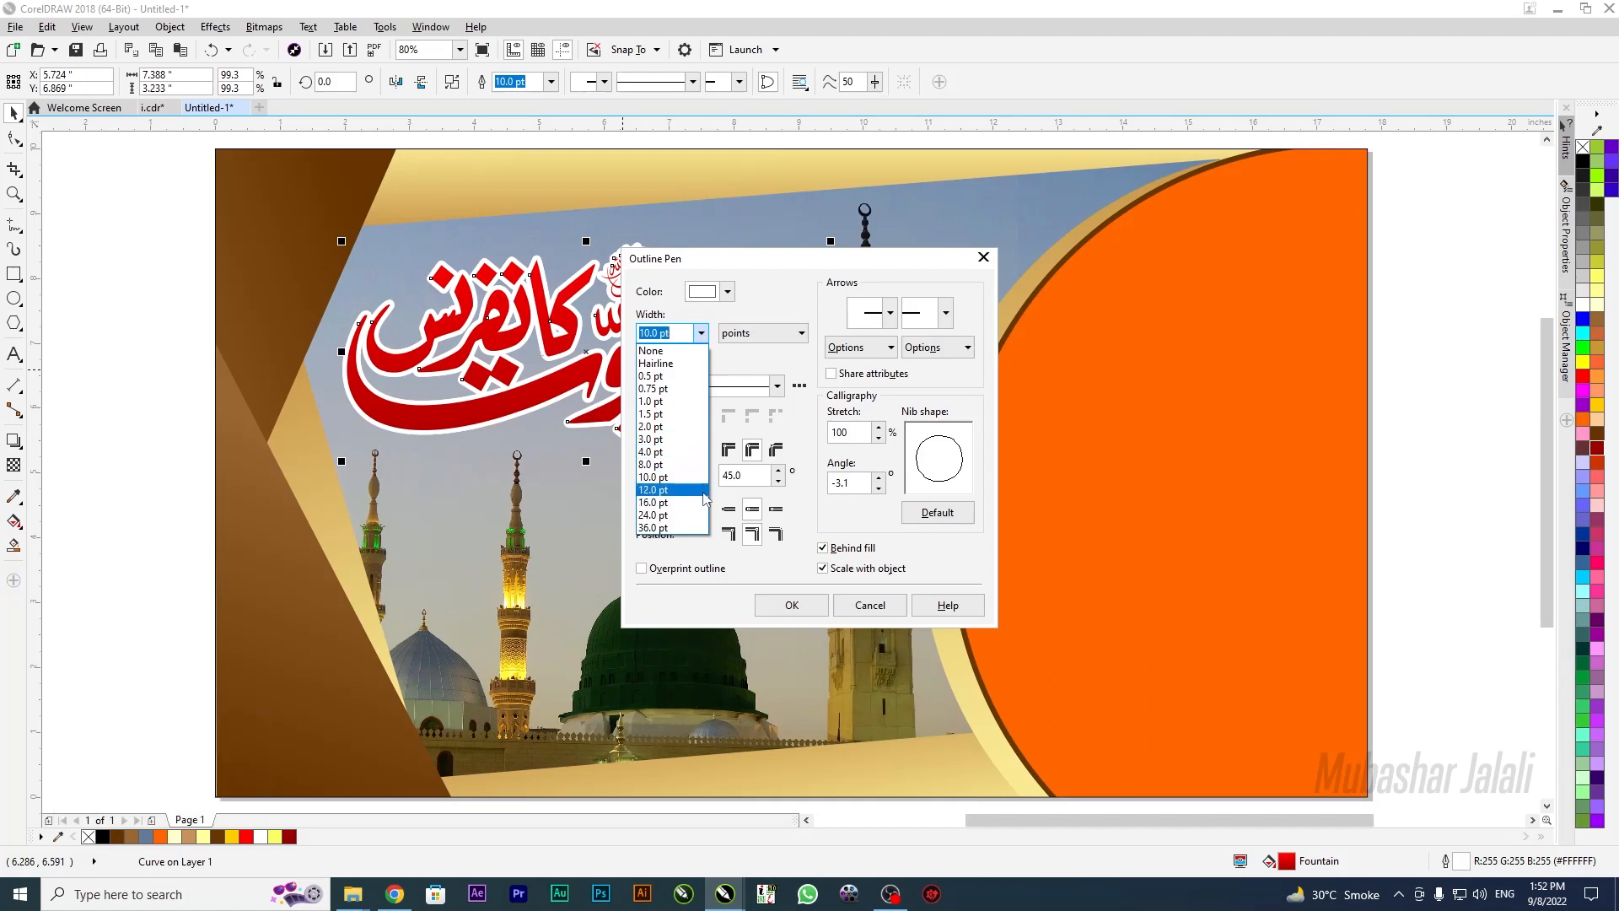
left_click(703, 491)
left_click(792, 605)
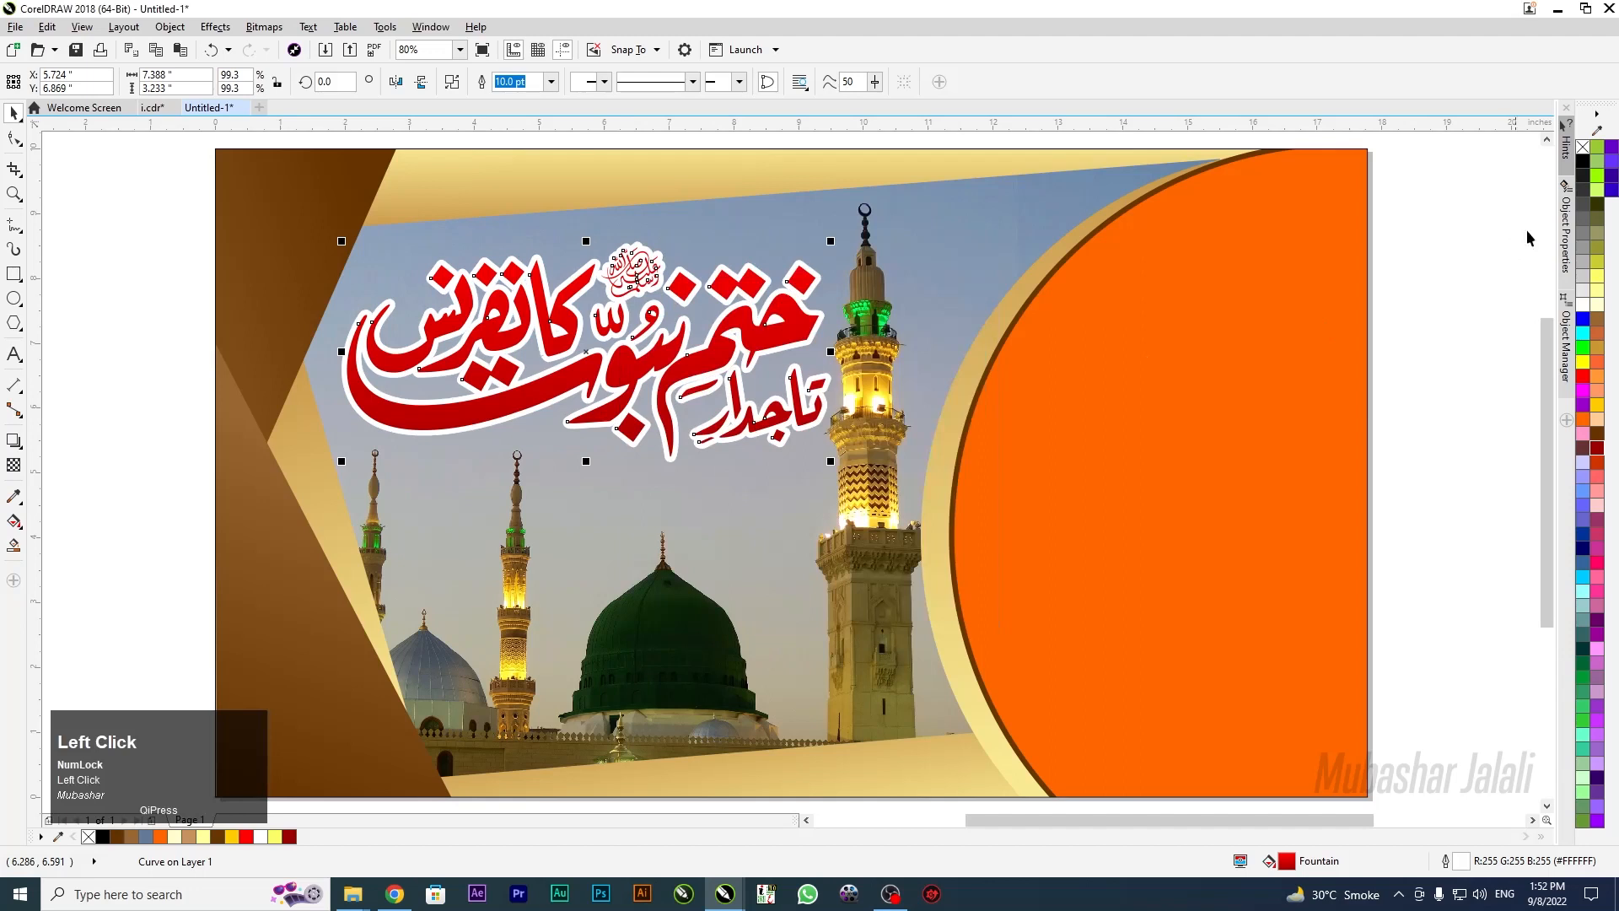
right_click(1583, 162)
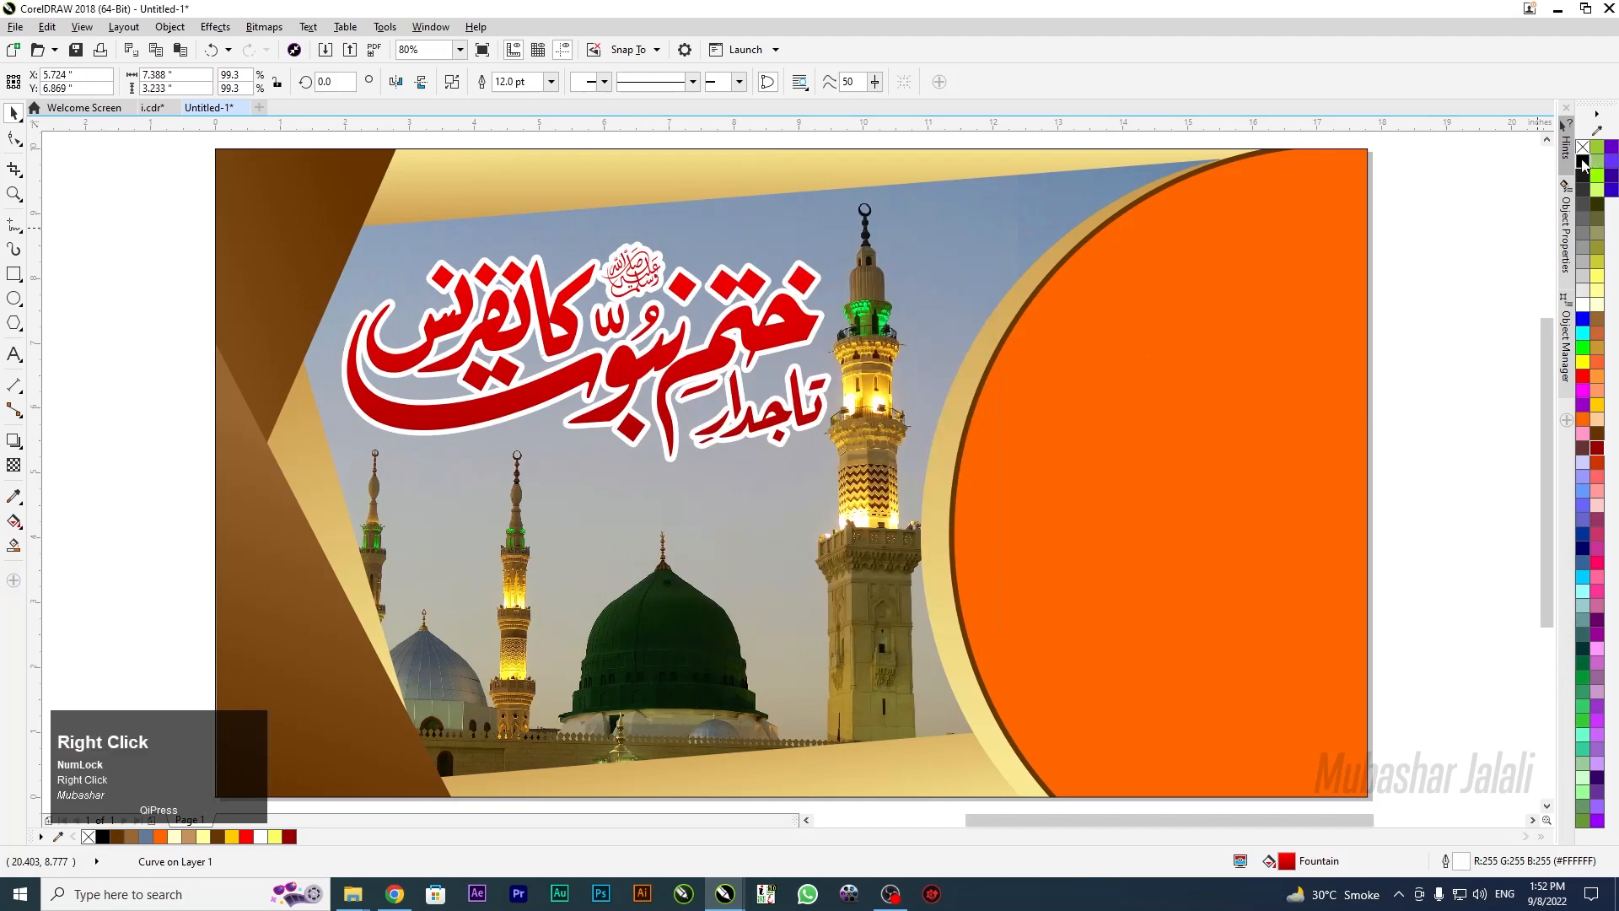
key("ctrl+Page_Down")
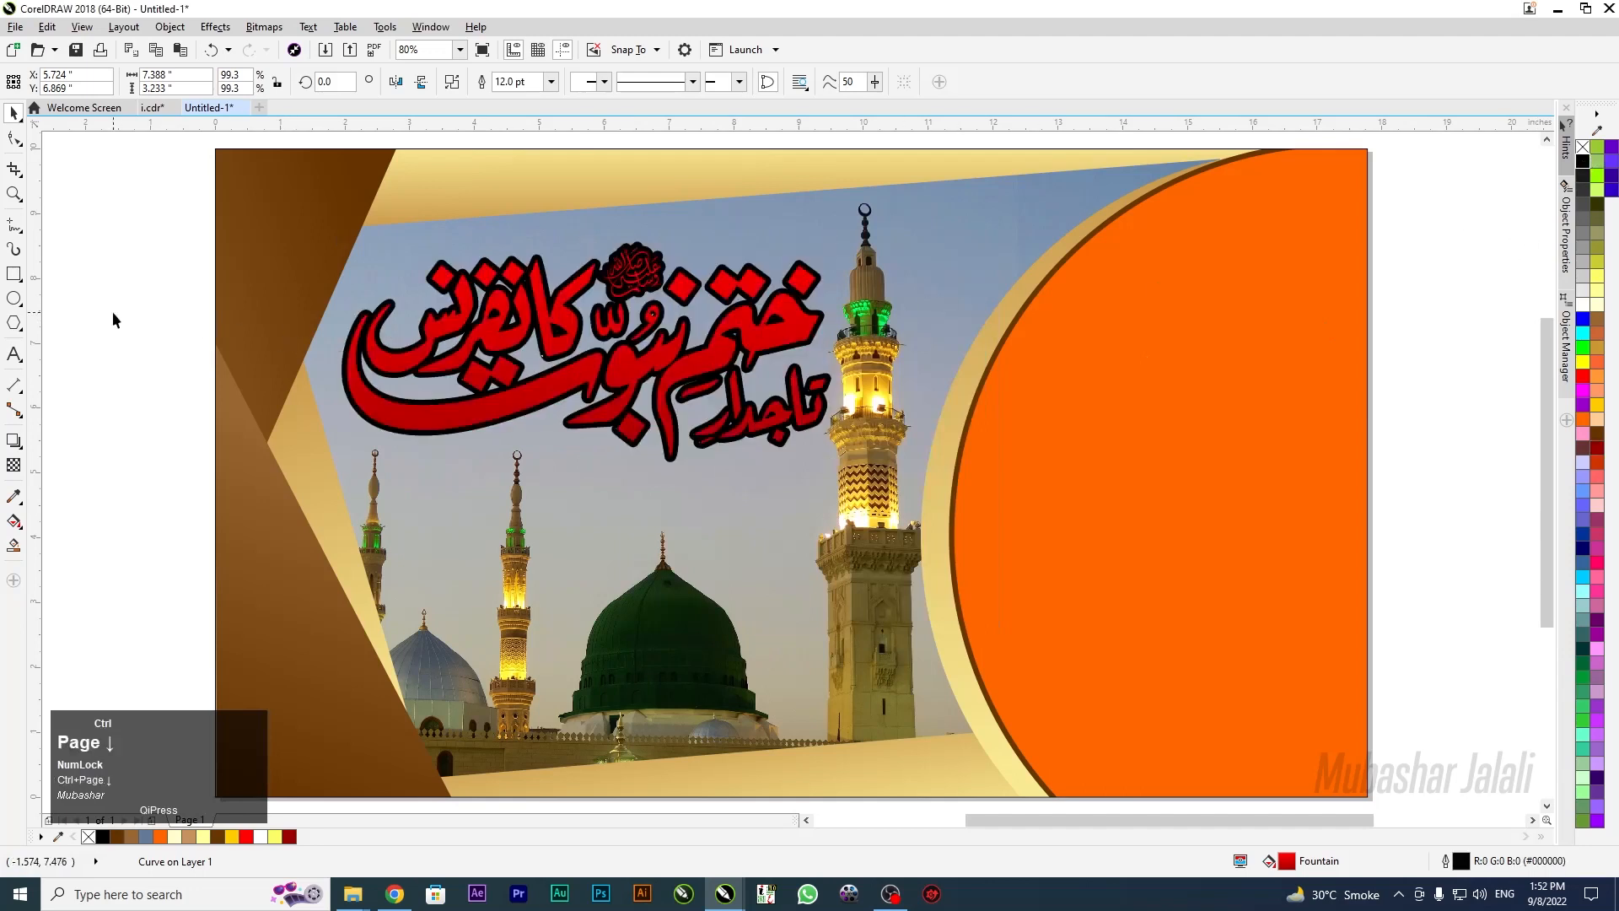
Widen the copy's black outline to 16.0 pt
key("F12")
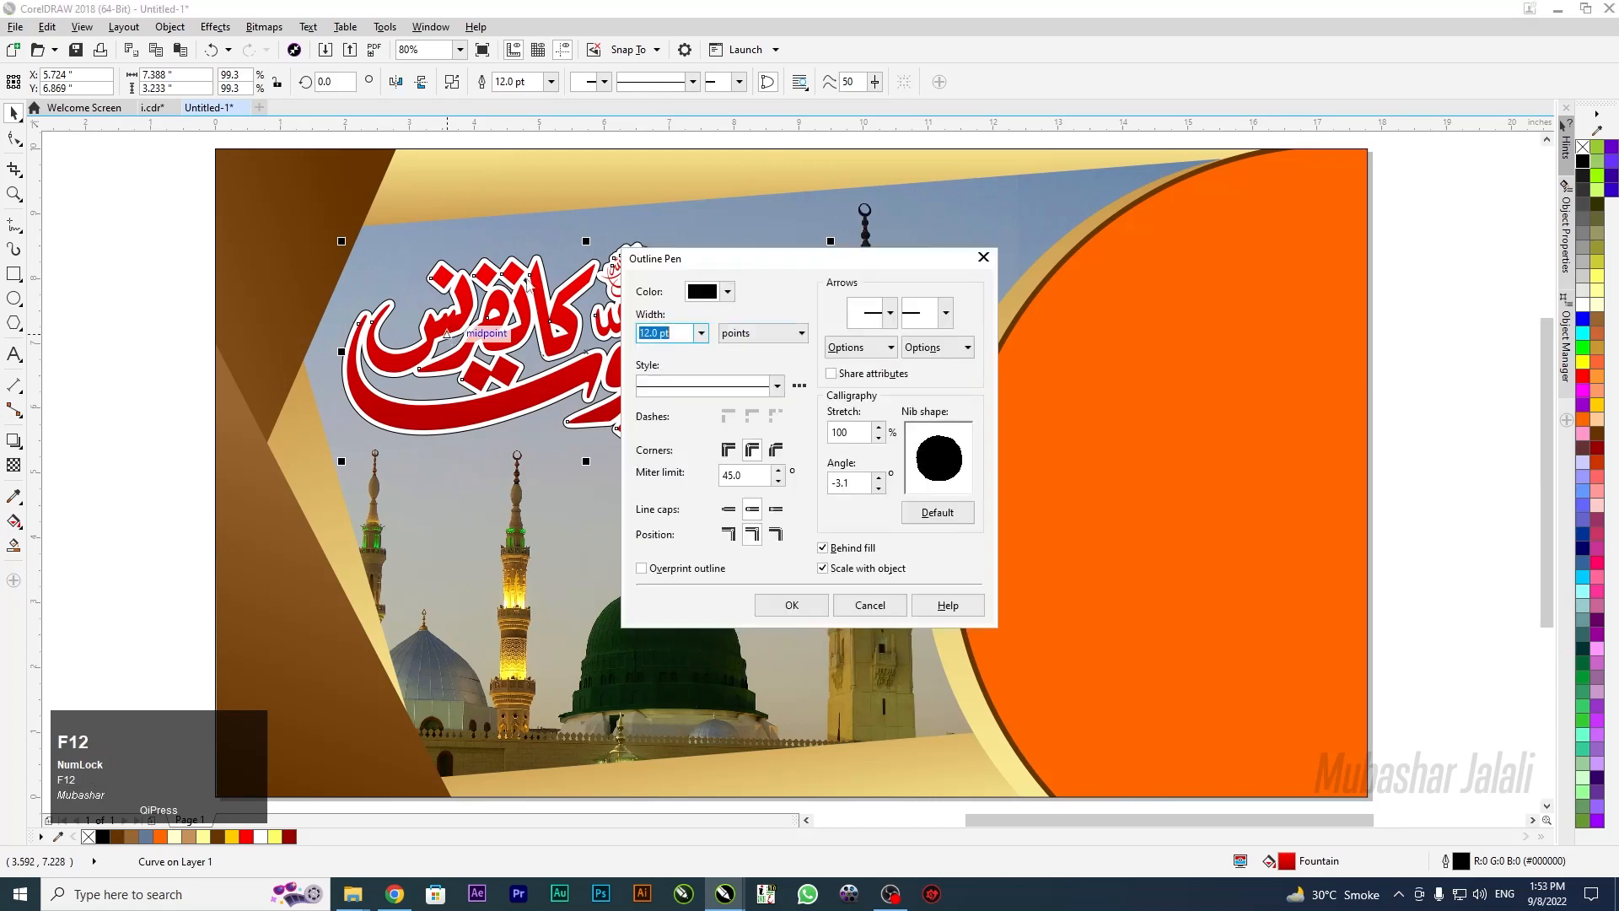
left_click(702, 334)
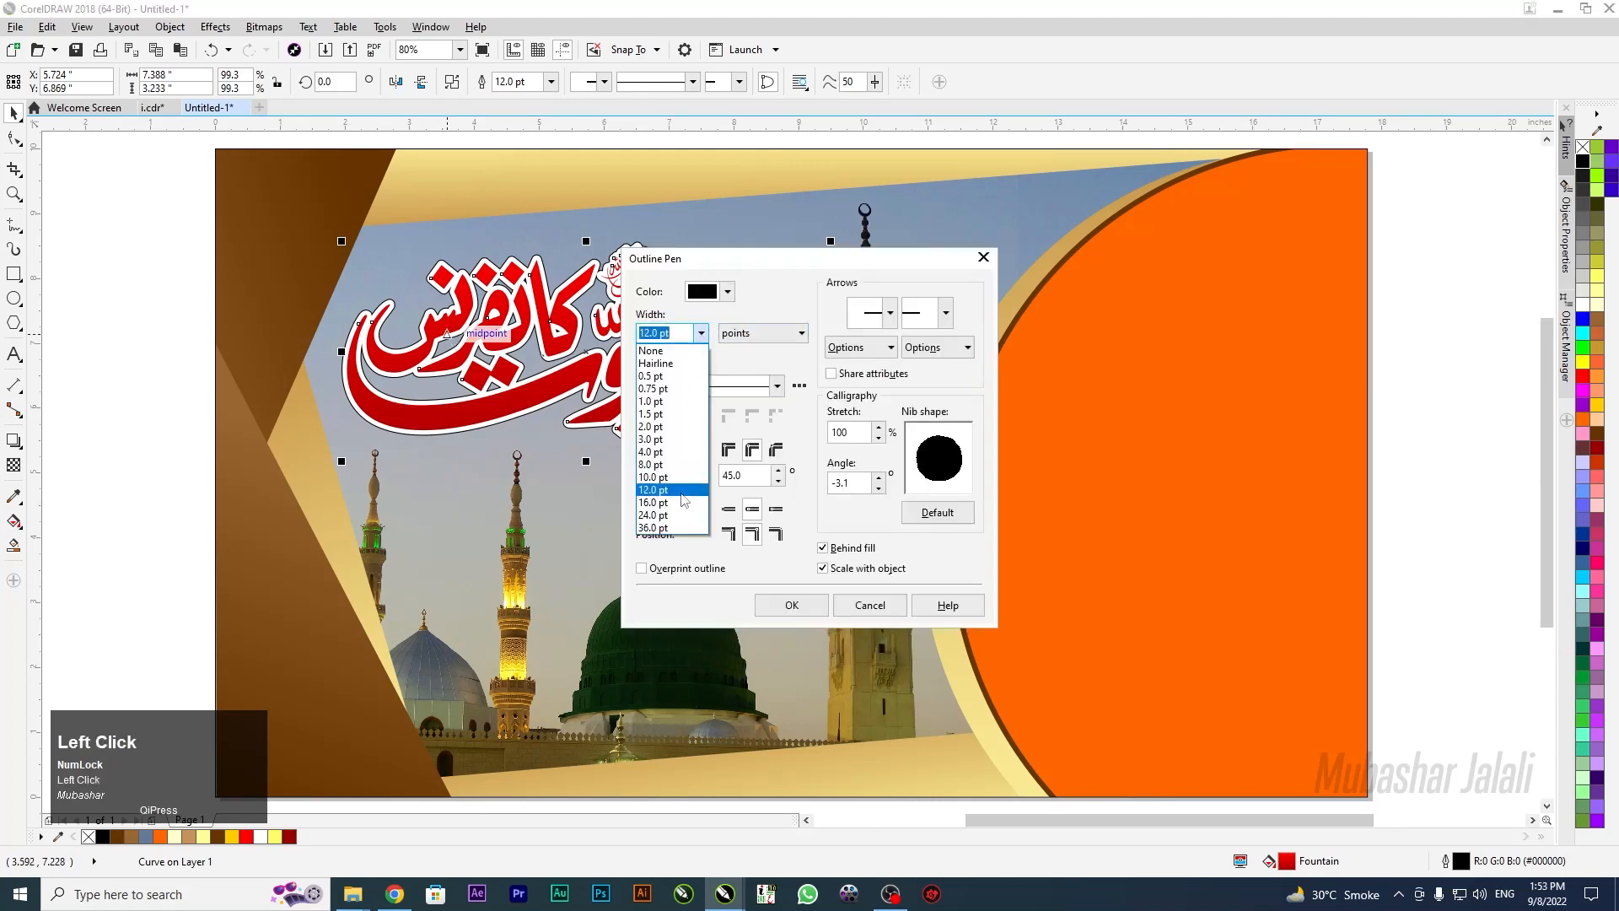
left_click(683, 506)
left_click(791, 612)
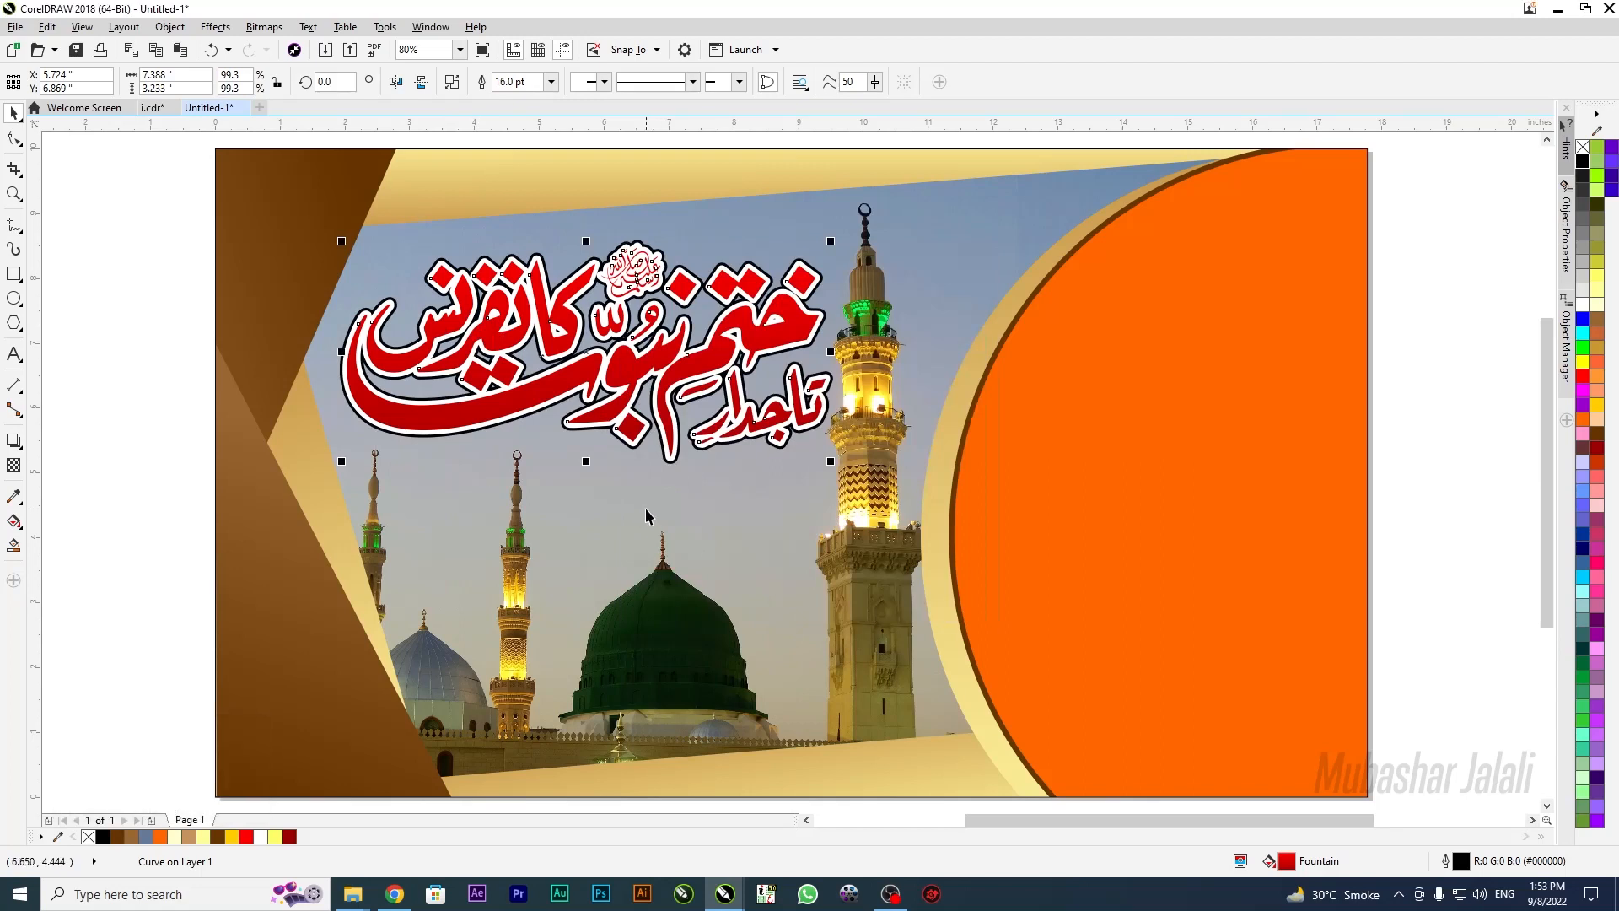
Paste a duplicate of the calligraphy and give it a white 24.0 pt outline
key("c")
key("v")
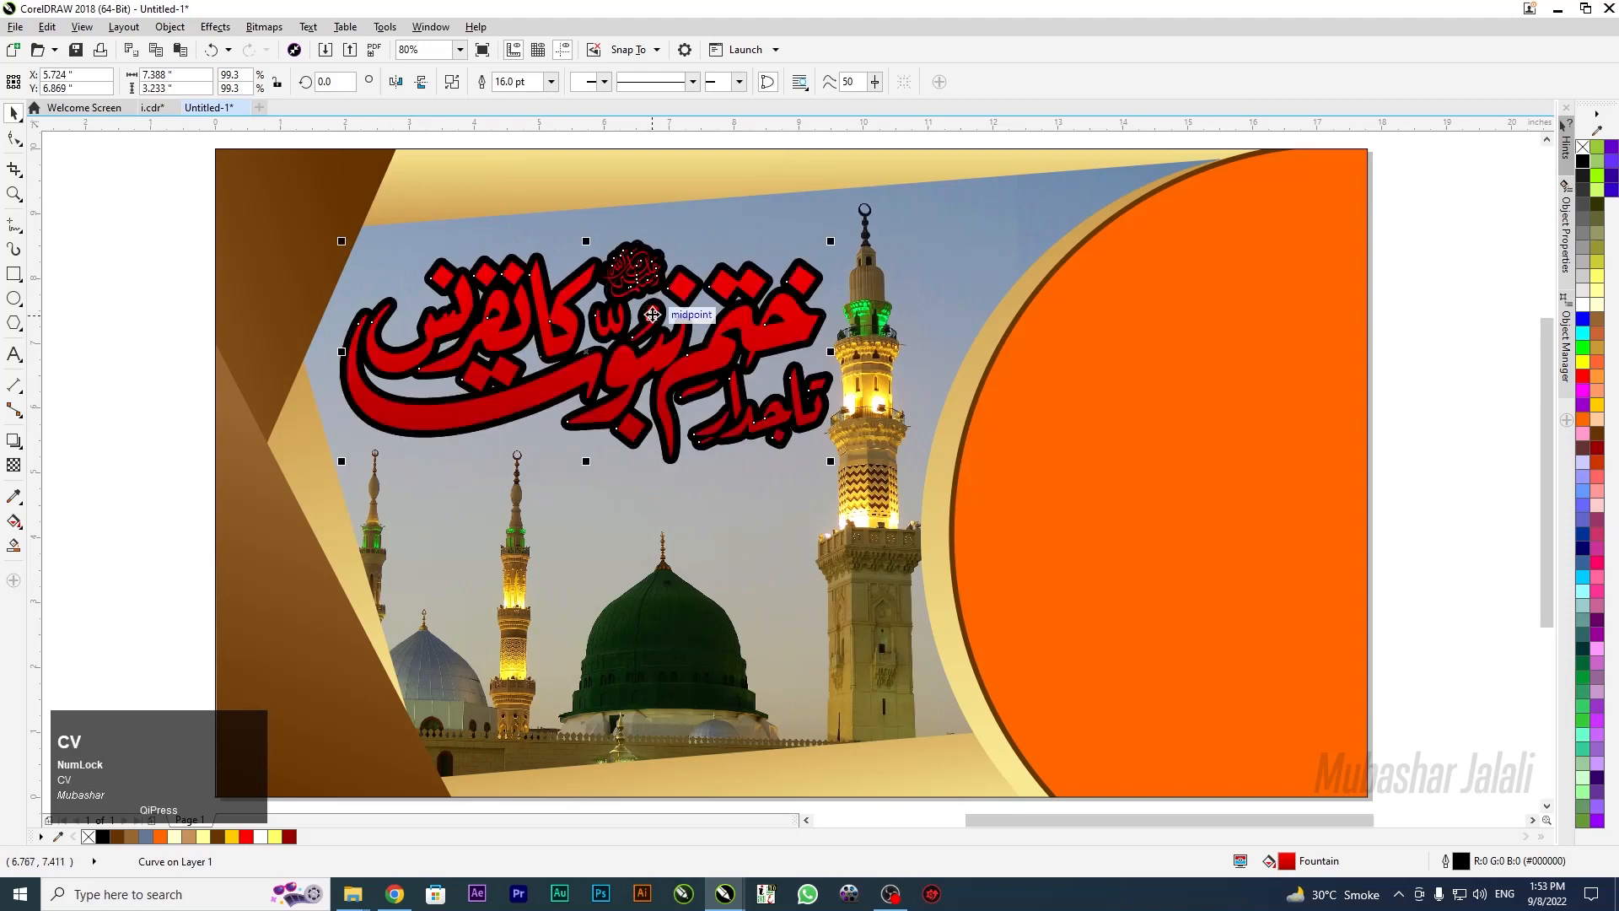
key("F12")
left_click(700, 332)
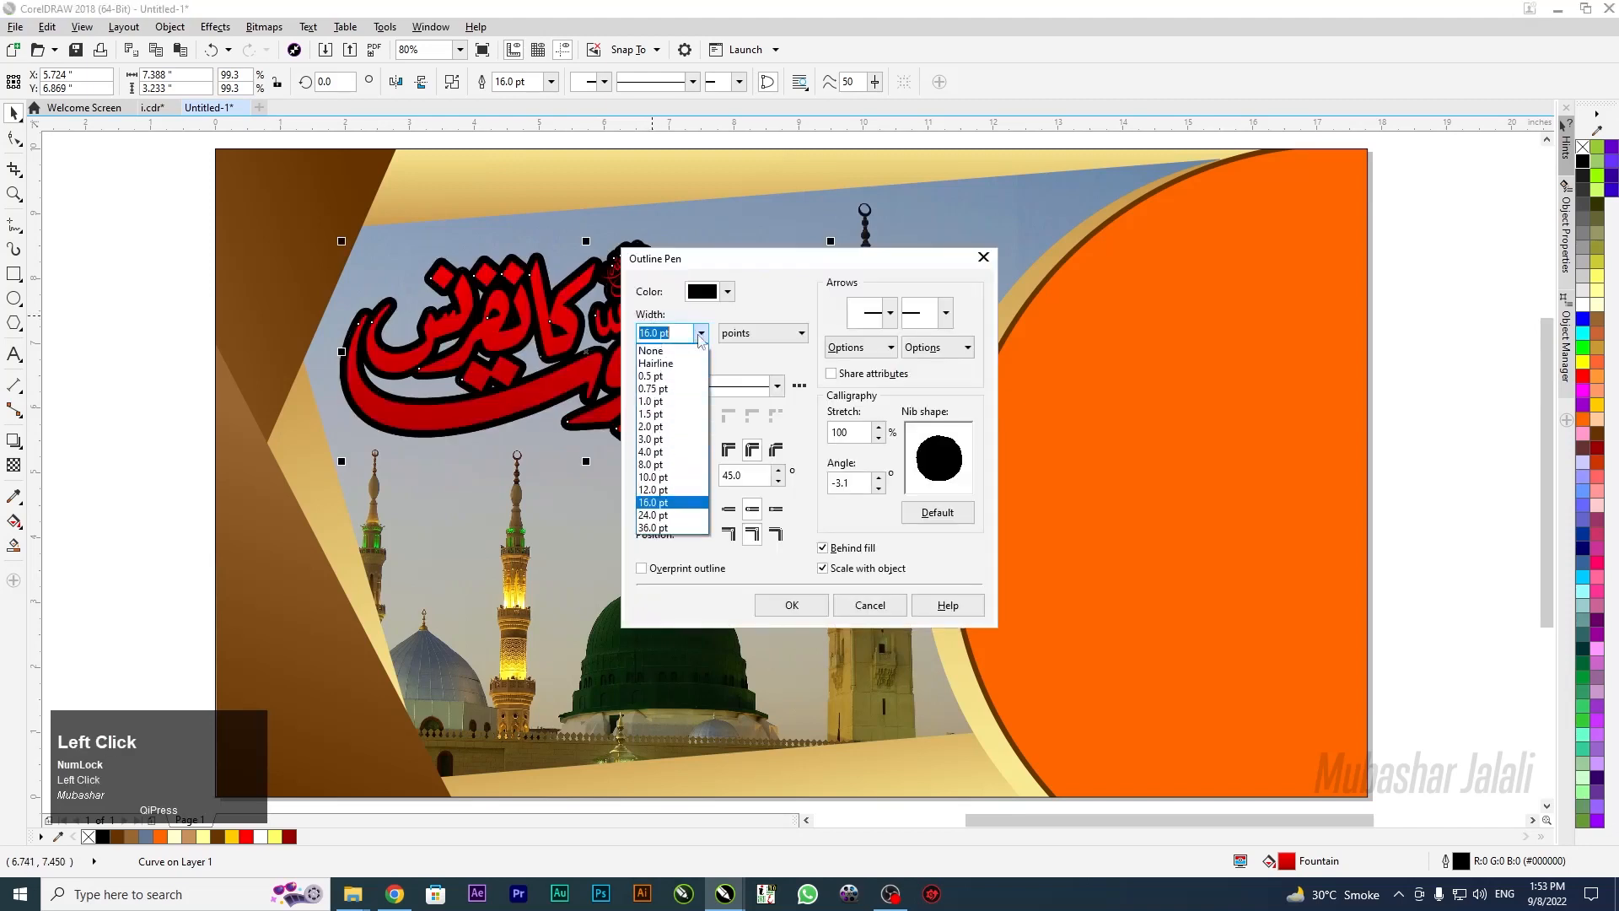
left_click(706, 520)
left_click(727, 292)
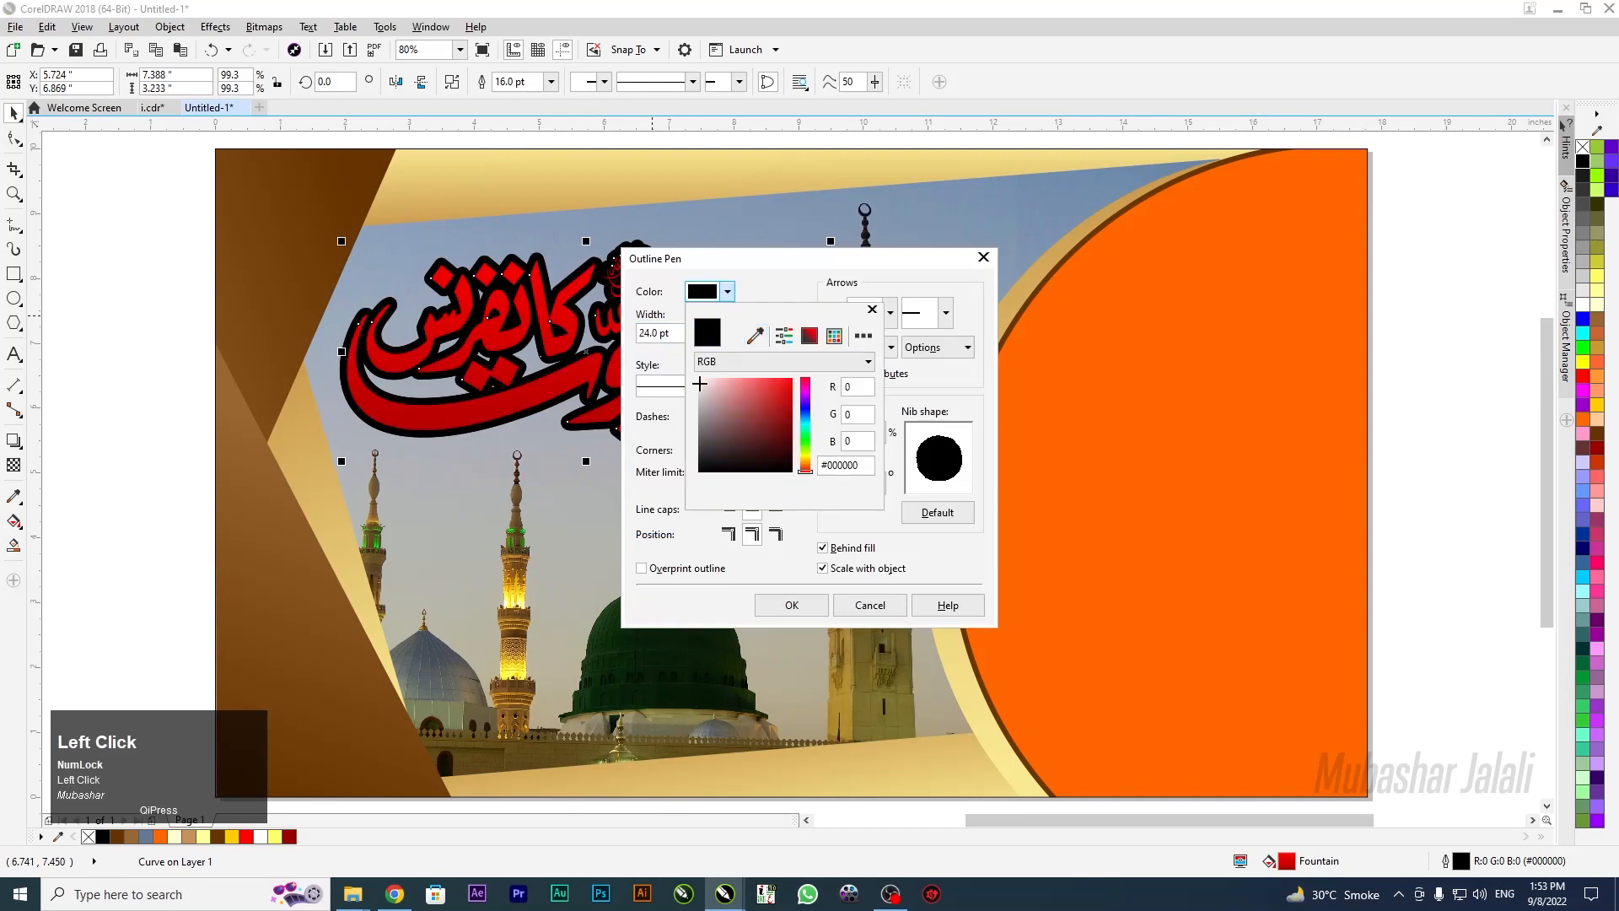
left_click(785, 609)
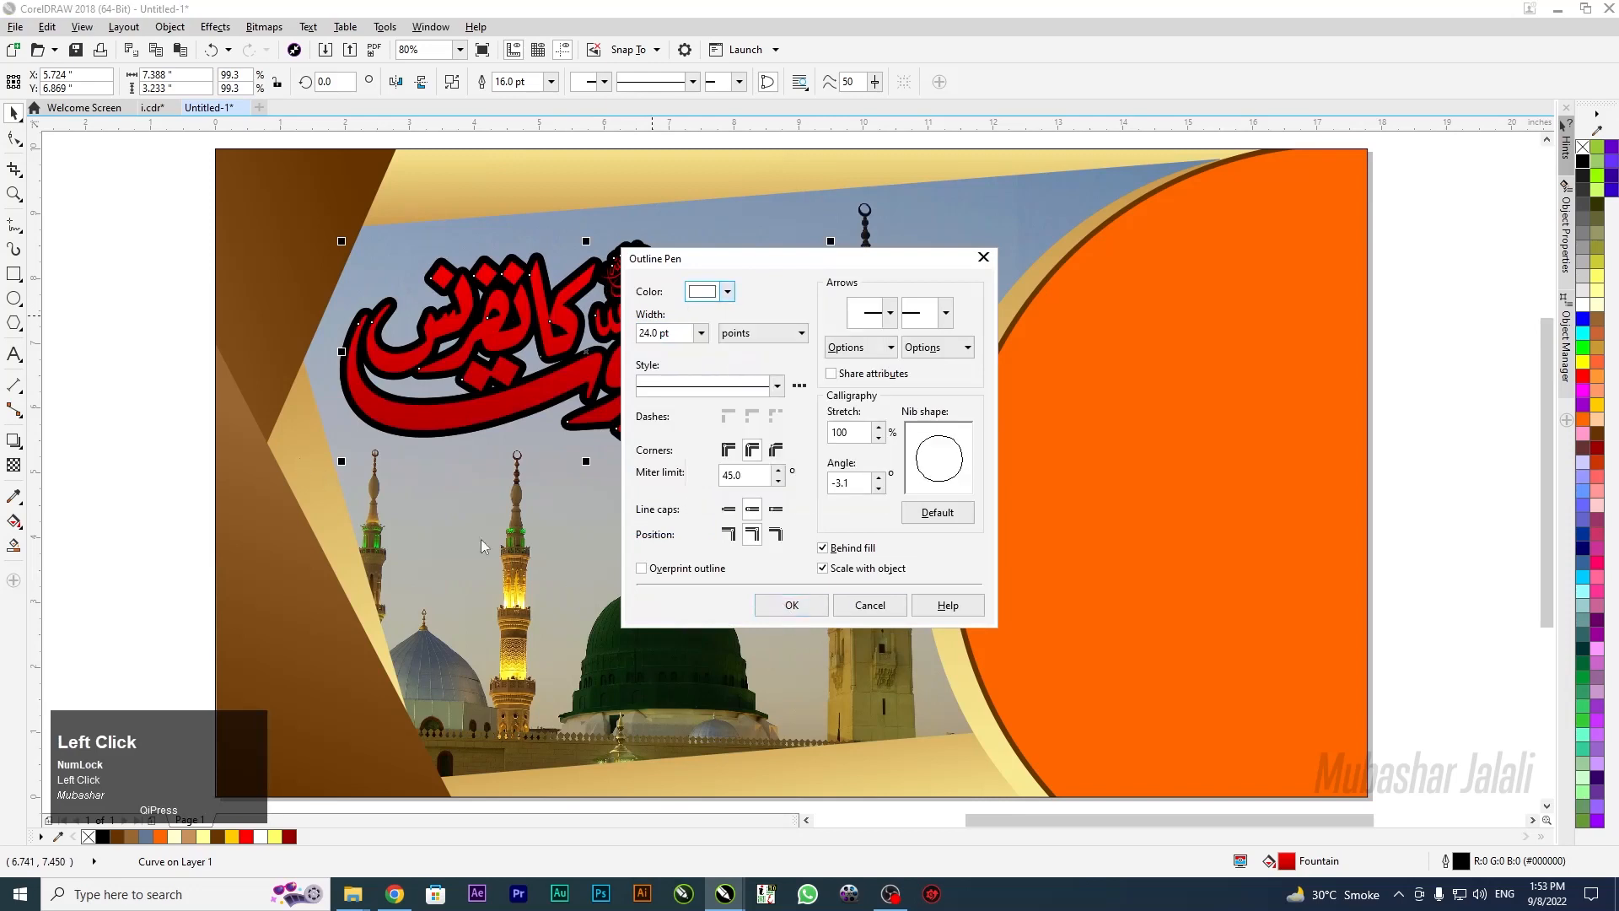
left_click(784, 605)
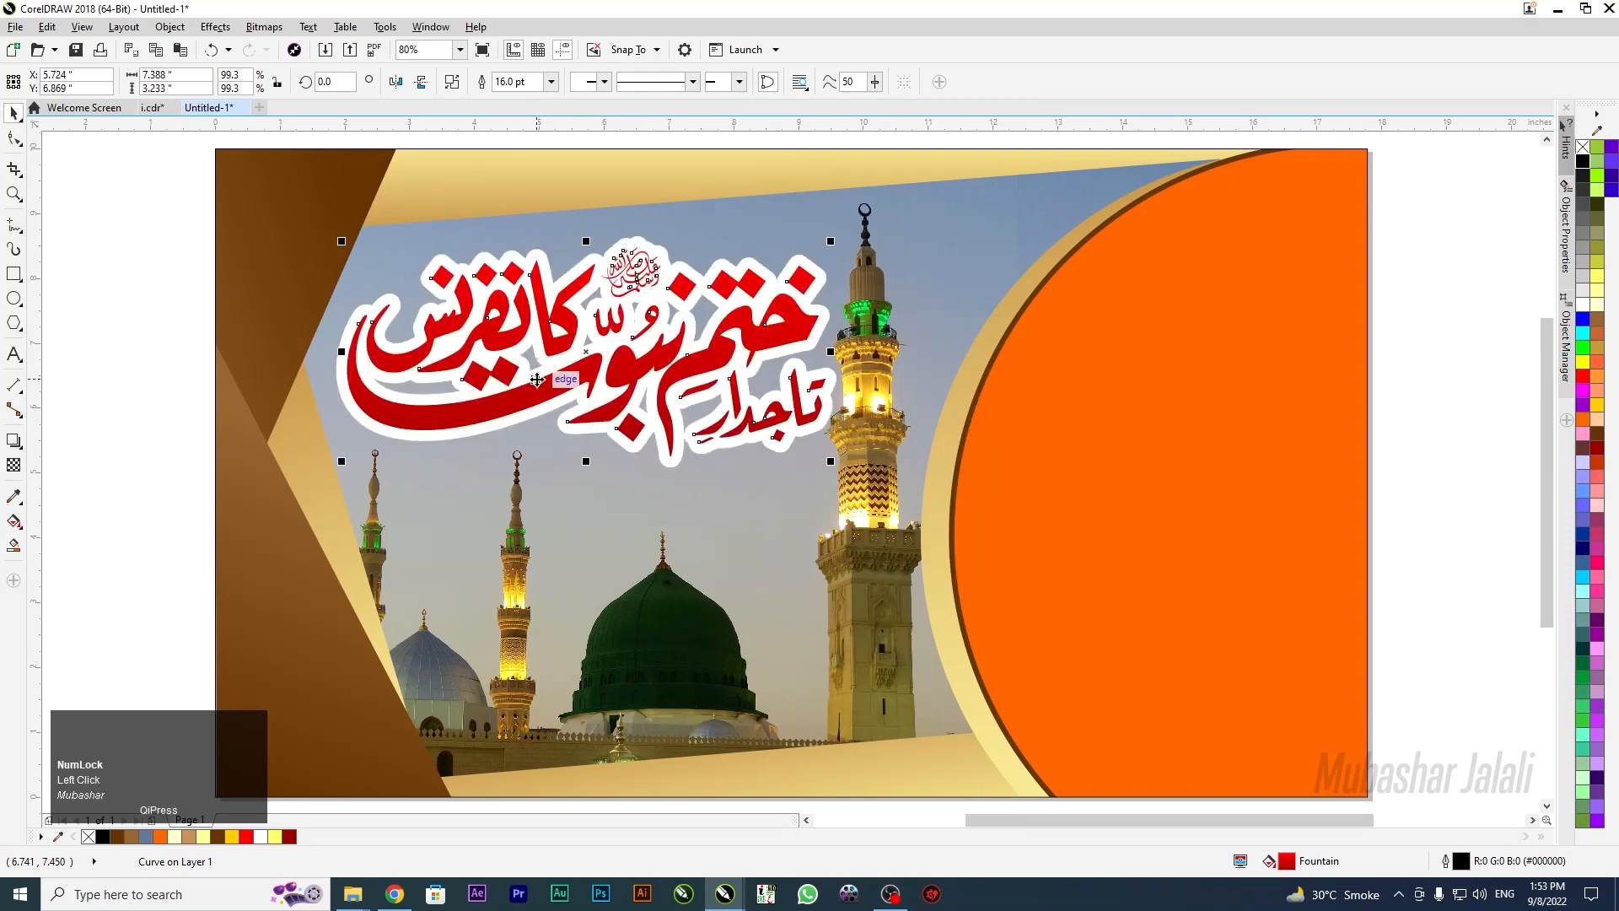
Reorder the white-outlined copy behind the black-outlined calligraphy so white, black and white rings show
key("ctrl+Page_Down")
left_click(524, 415)
key("shift+Page_Down")
key("ctrl+Page_Up")
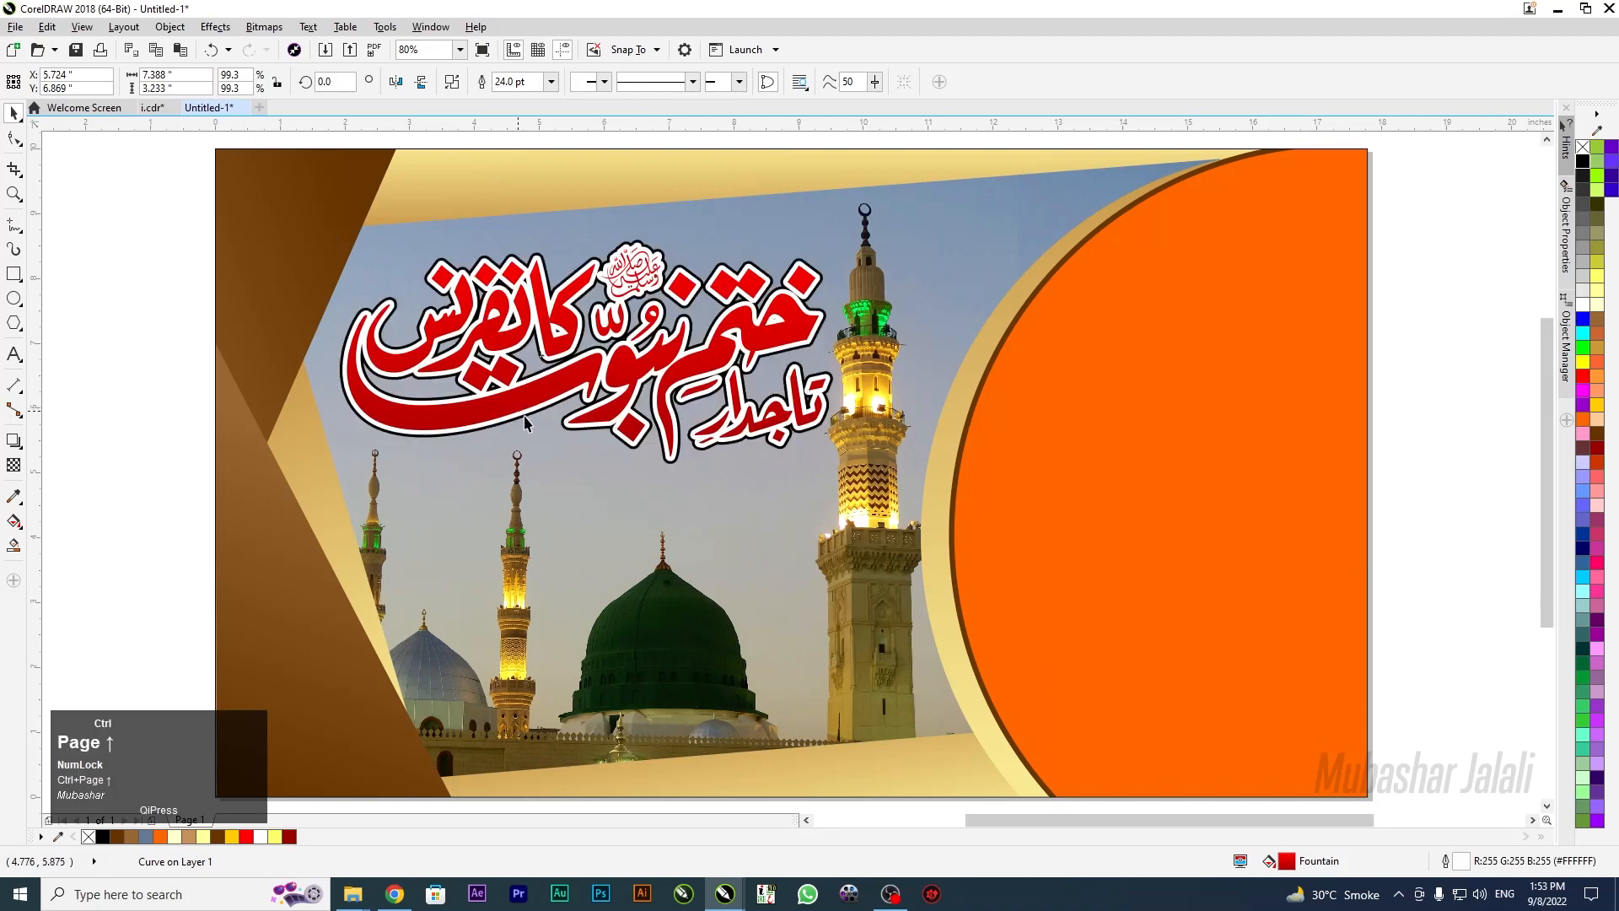
left_click(525, 416)
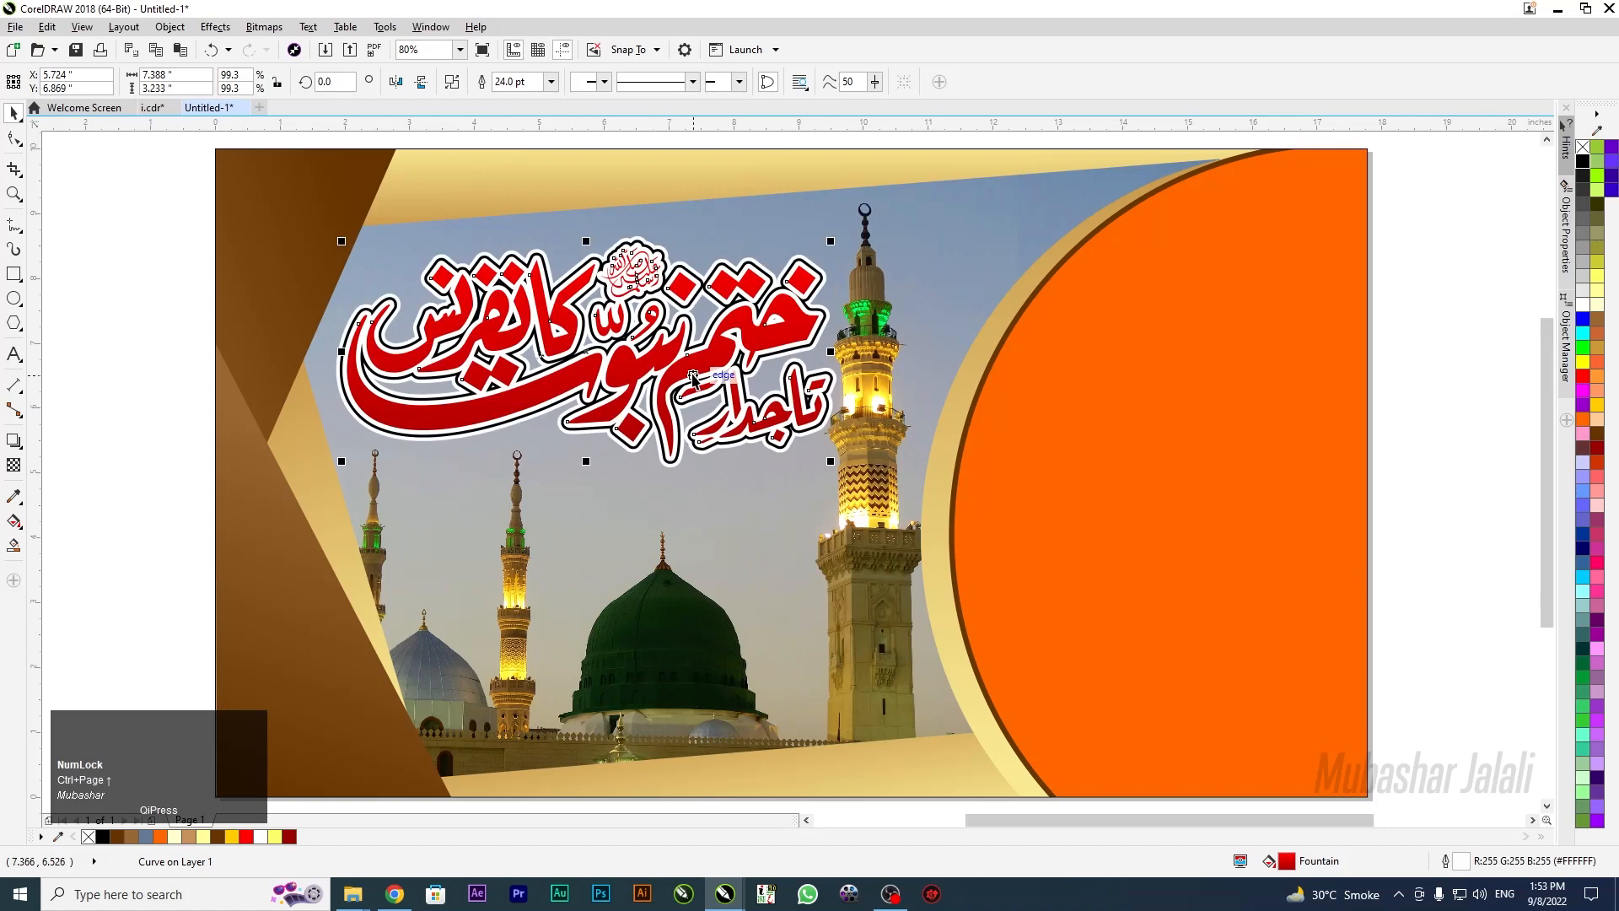
key("F4")
left_click(694, 379)
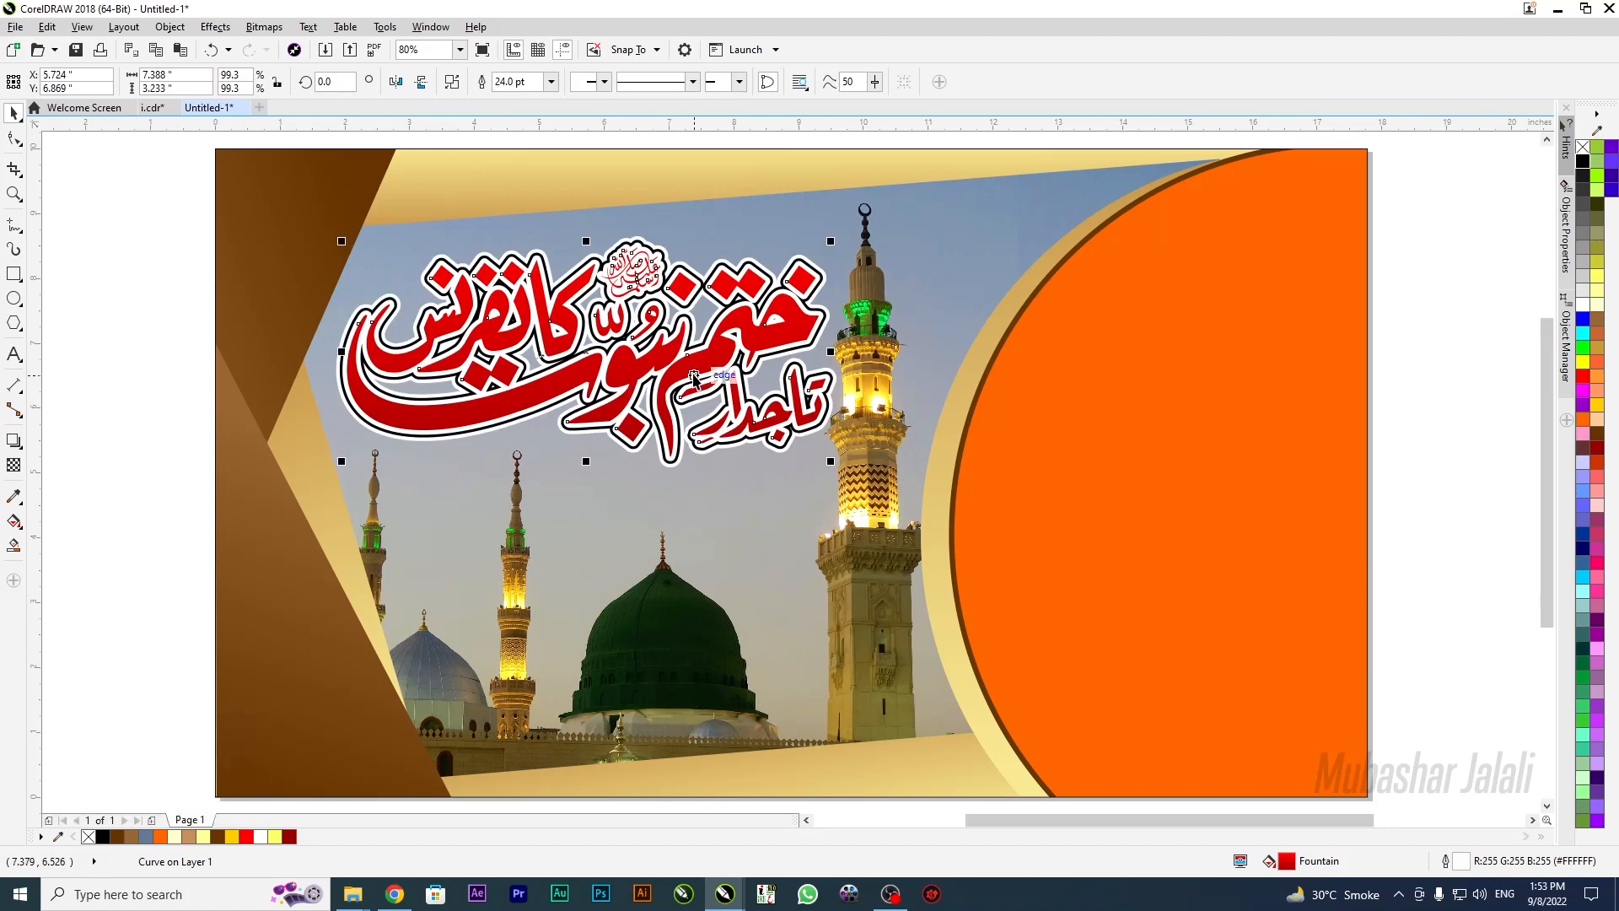
left_click(118, 332)
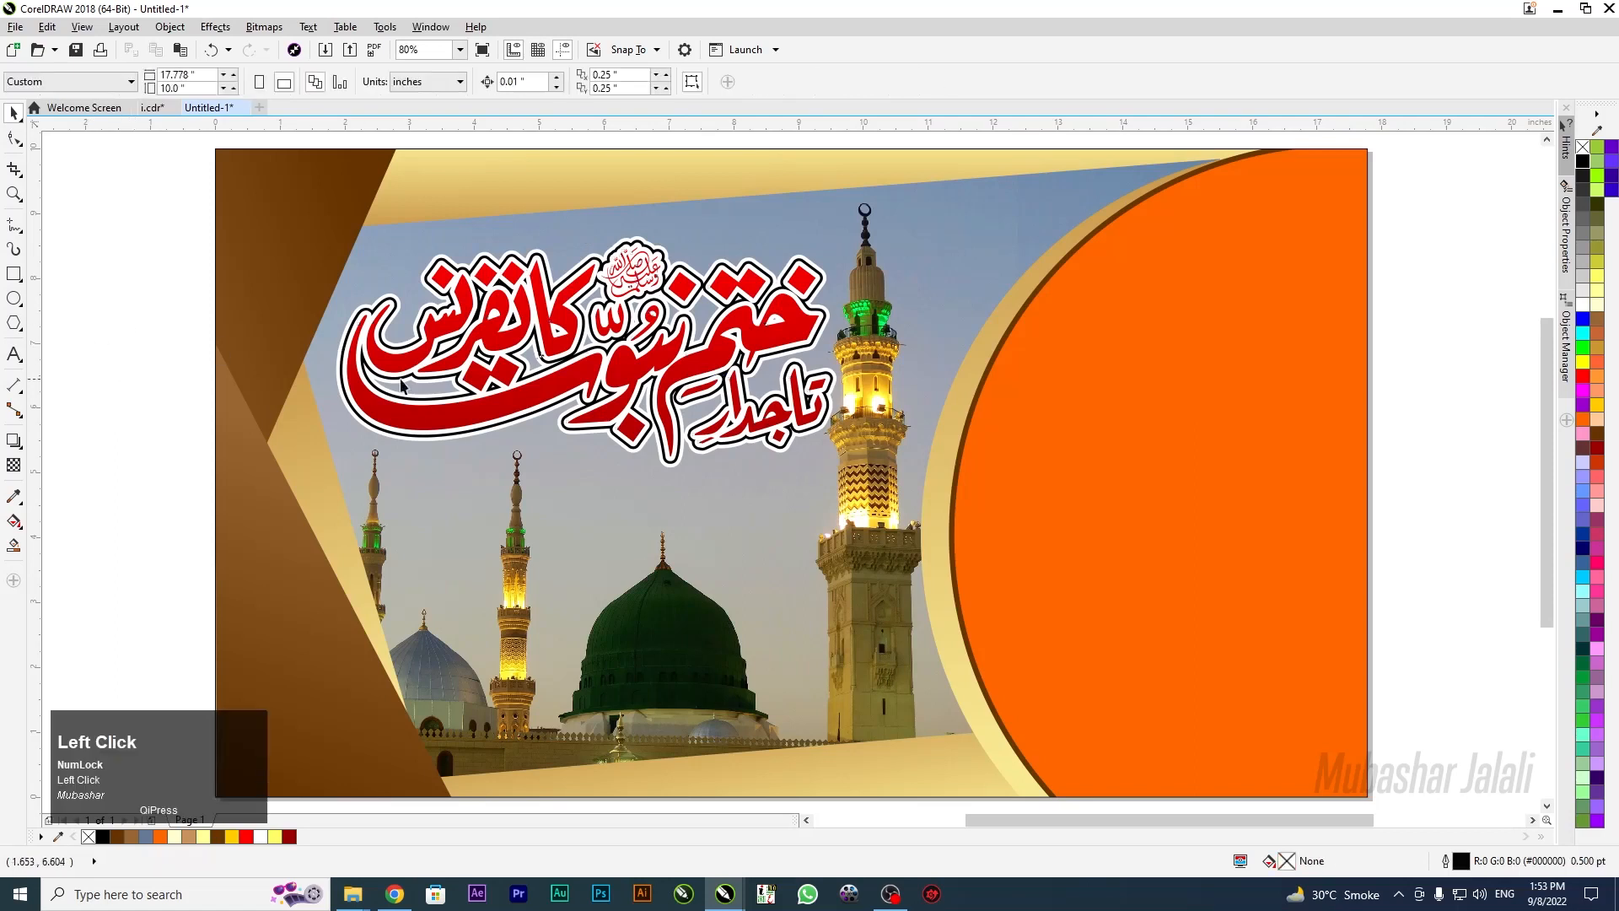
Recolour the front calligraphy's gradient nodes to brown palette shades and raise the end node slightly
left_click(482, 418)
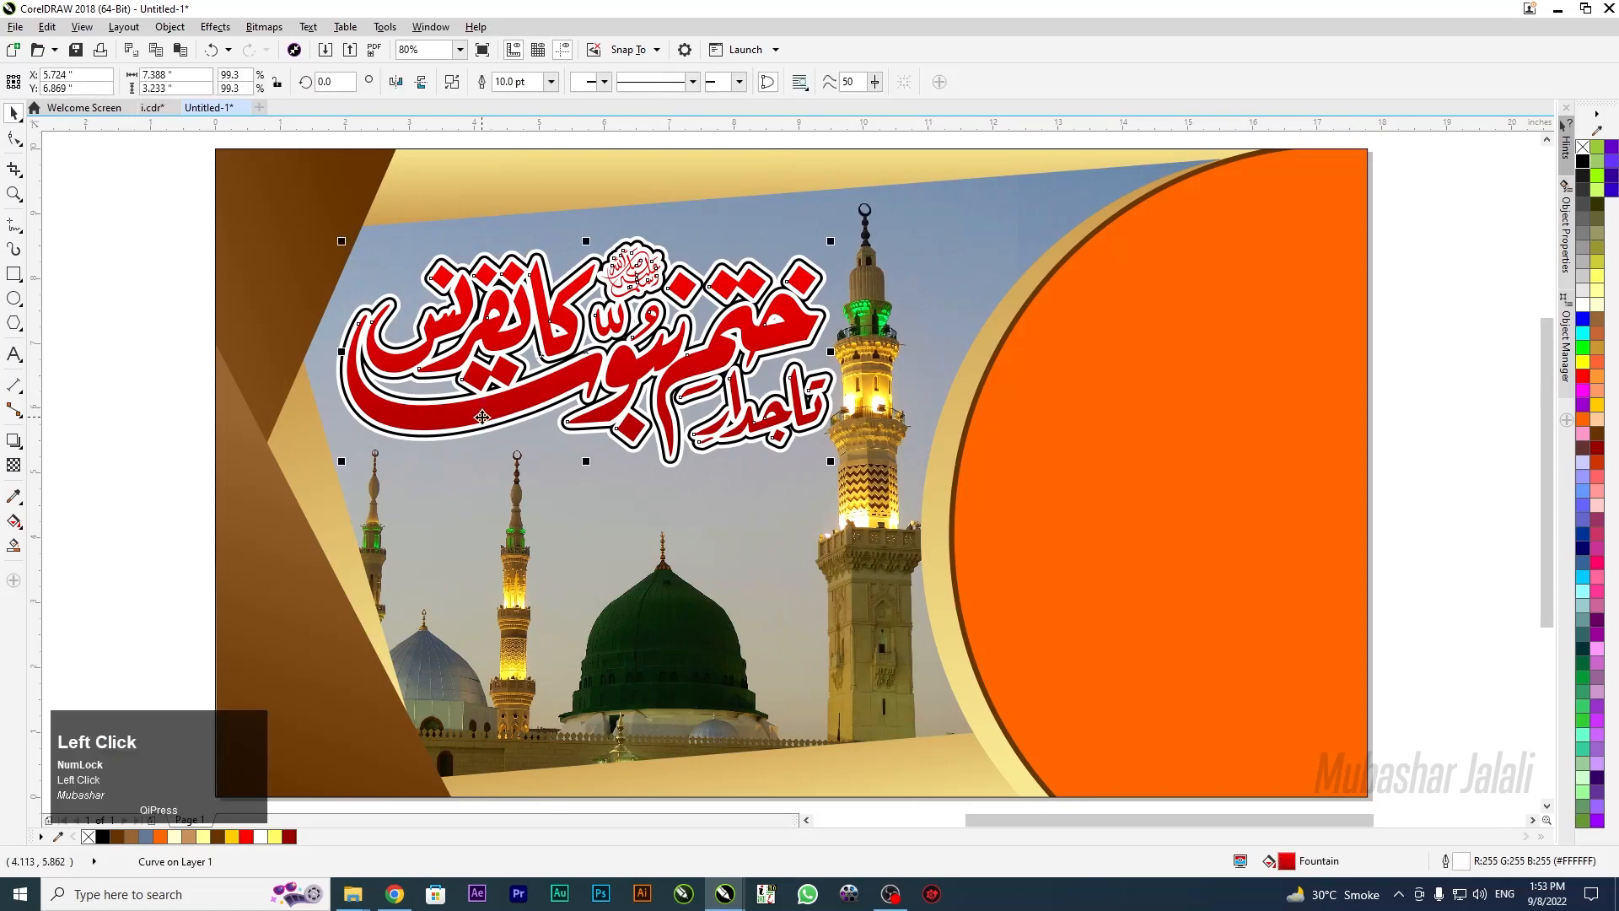
key("g")
left_click(596, 230)
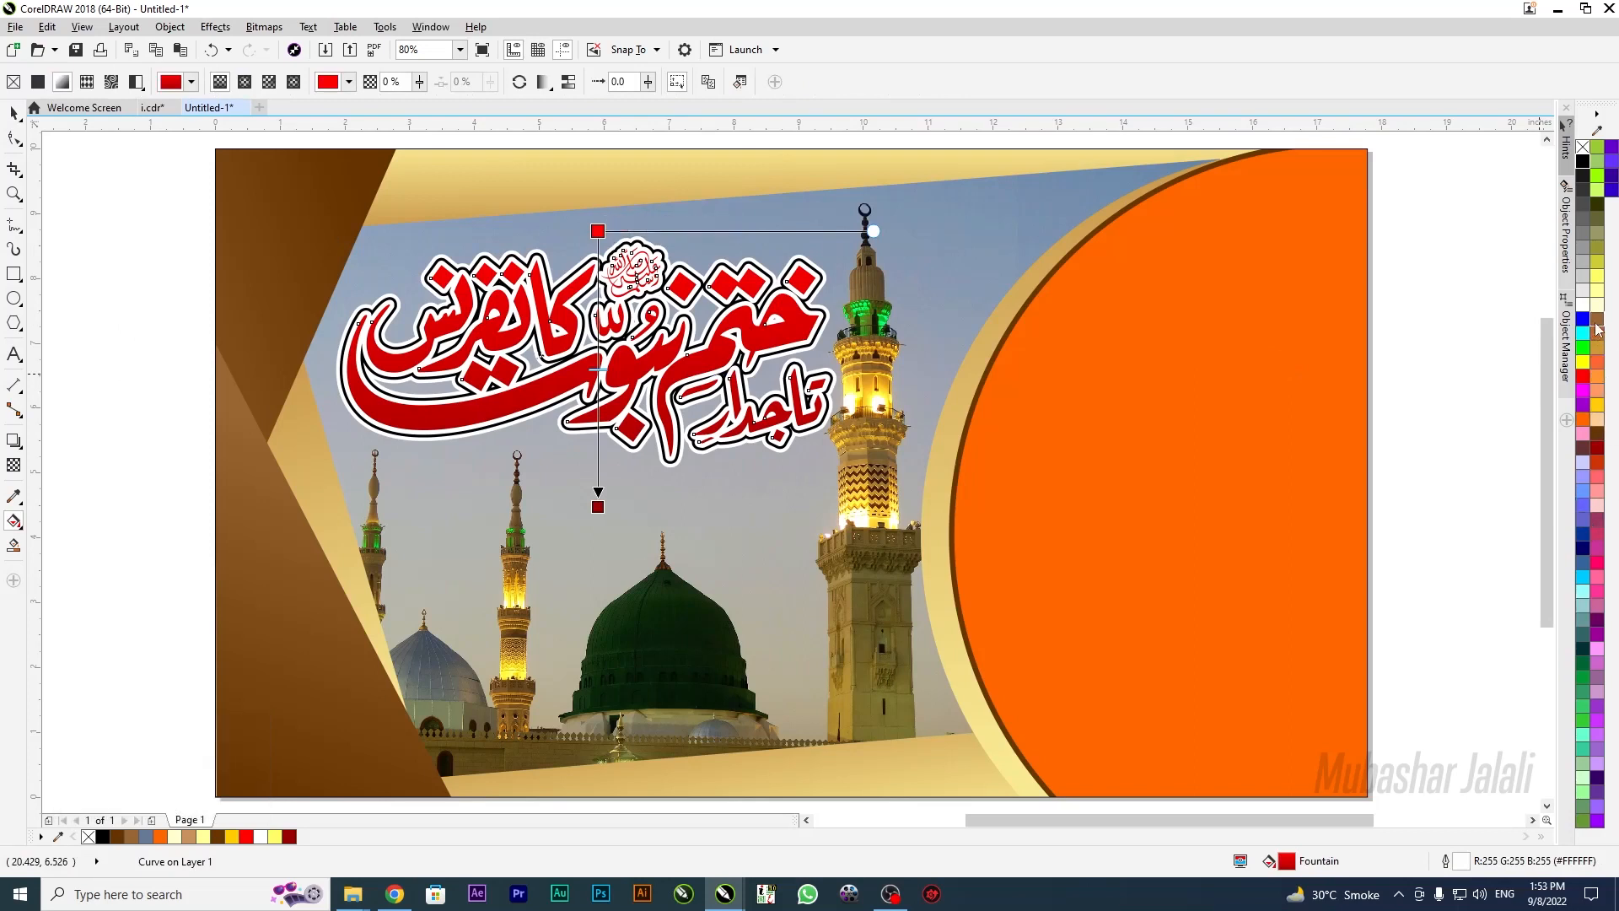
left_click(1601, 329)
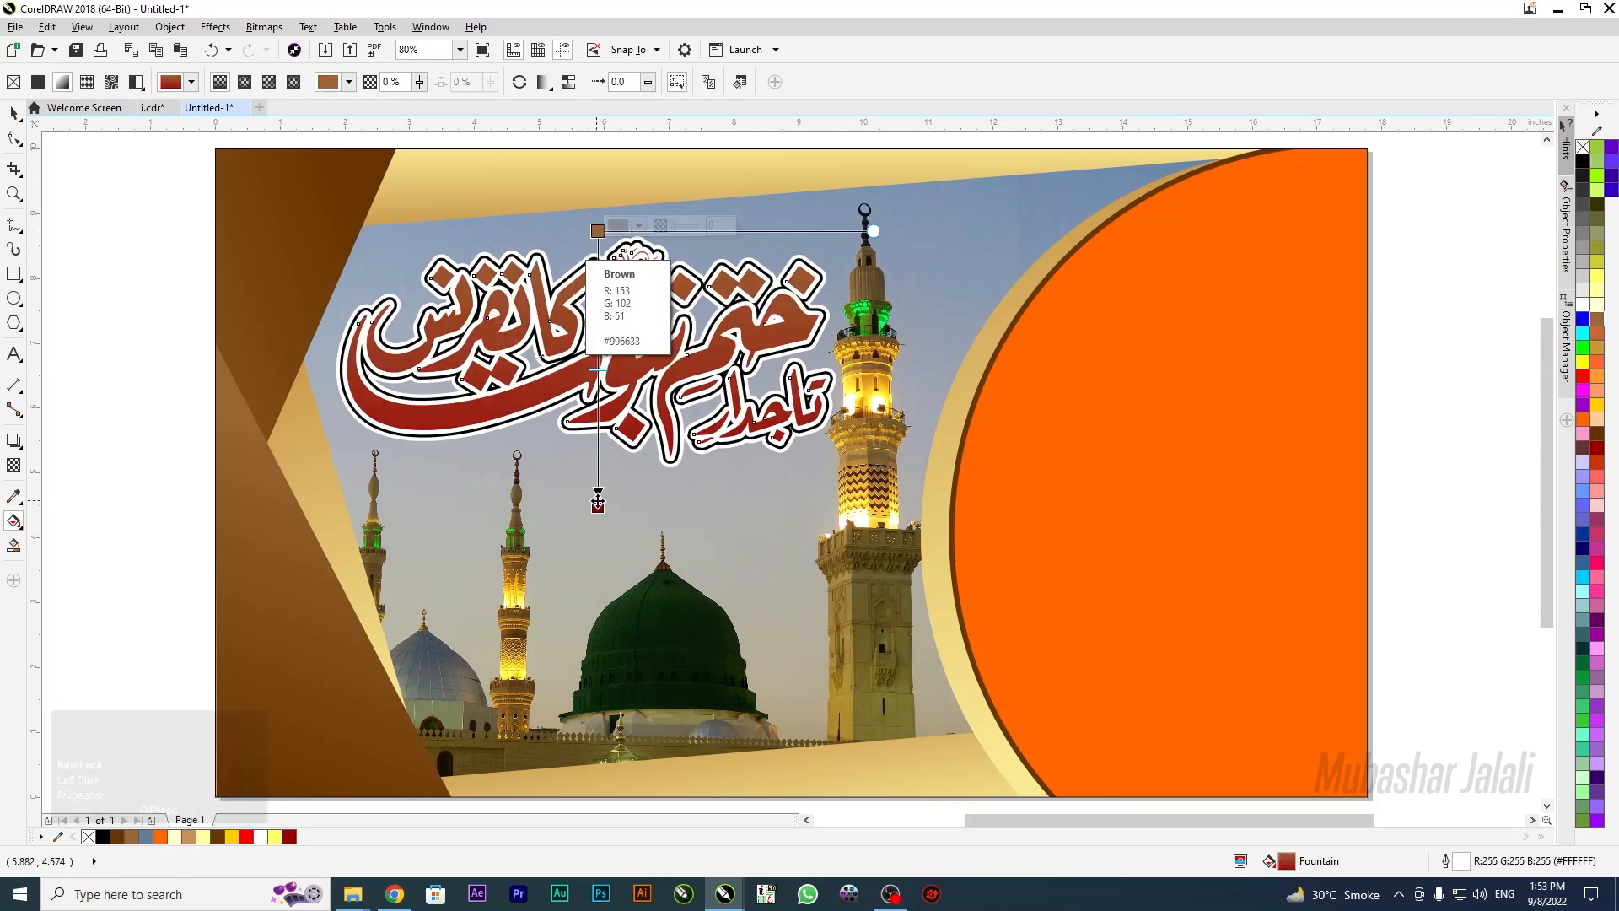
left_click(598, 503)
left_click(1596, 435)
left_click(598, 504)
left_click_drag(598, 504, 592, 472)
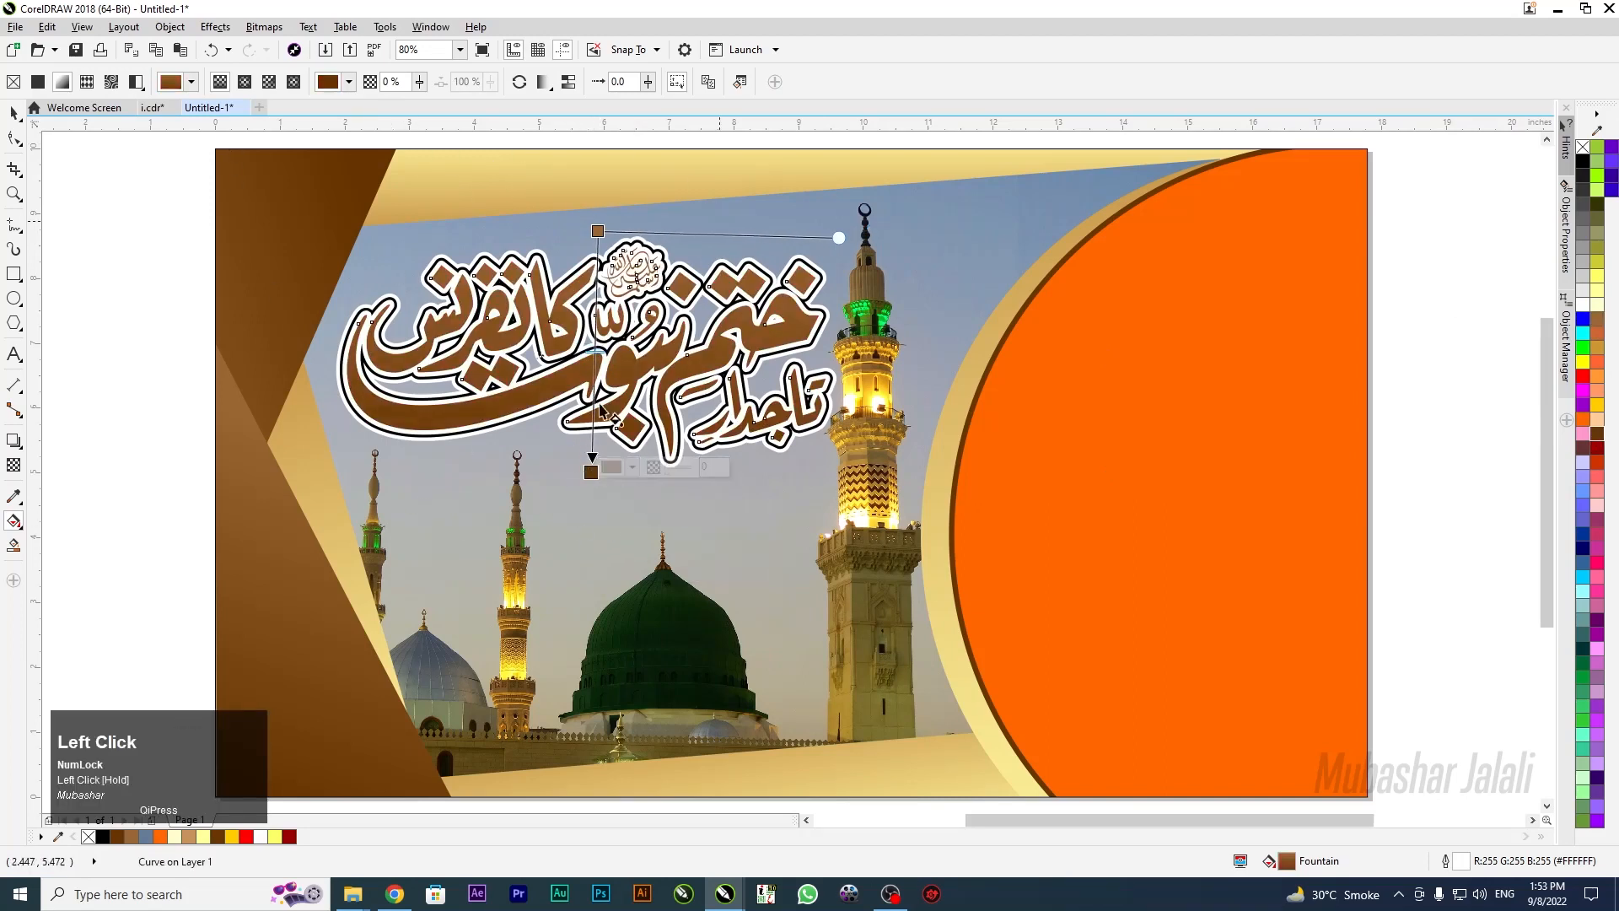
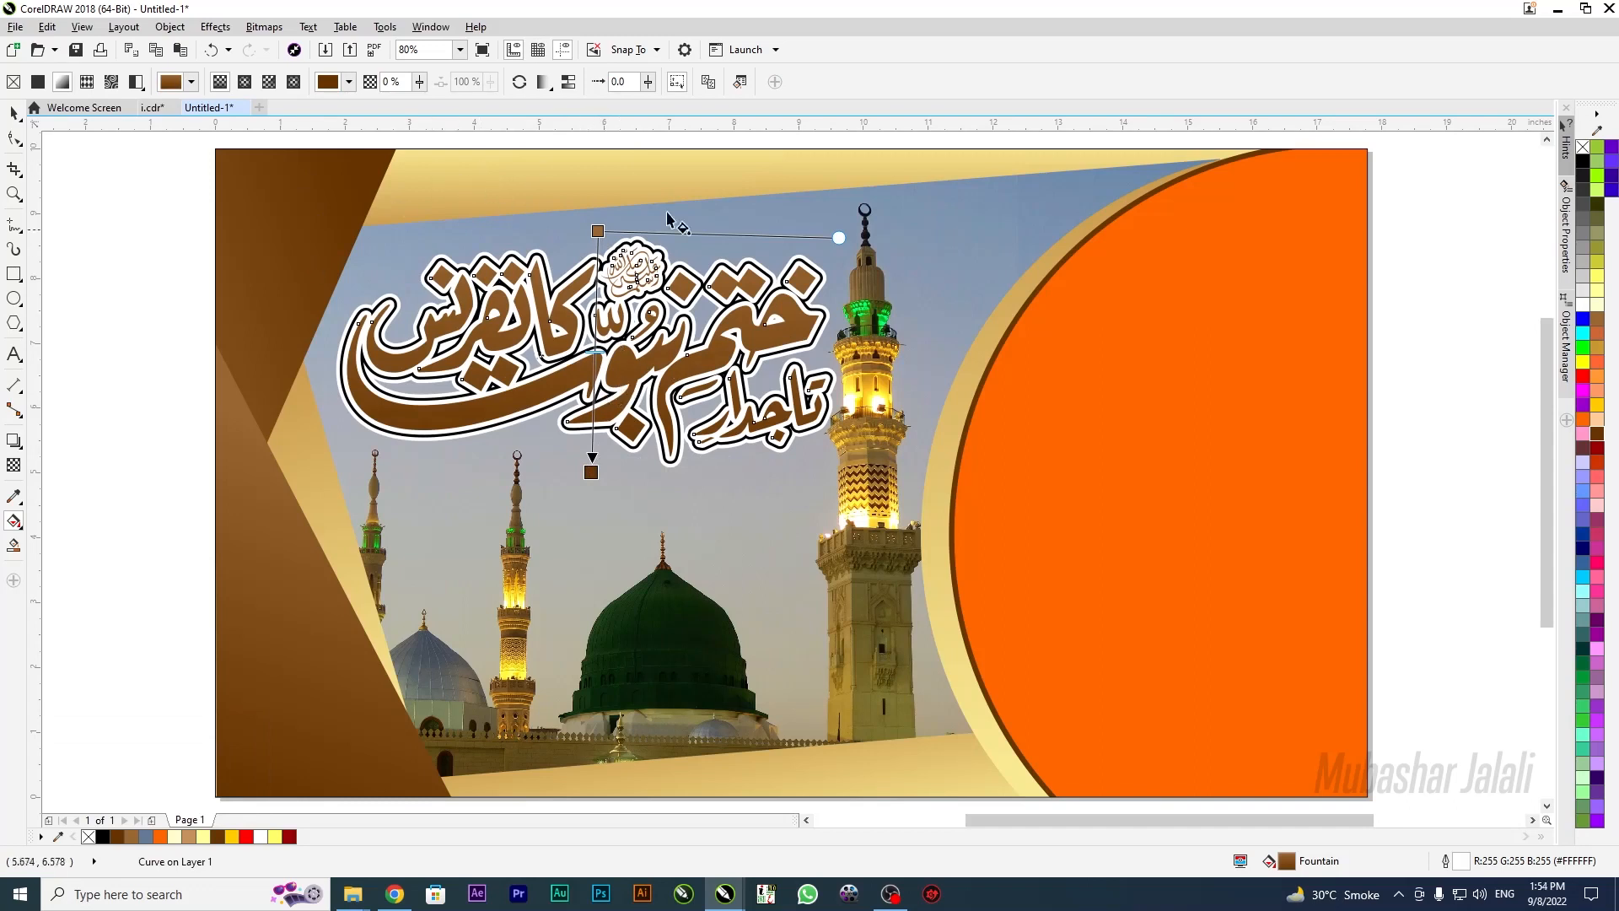
Set the Urdu calligraphy title's outline width to 12.0 pt in the Outline Pen dialog
left_click(14, 112)
key("Escape")
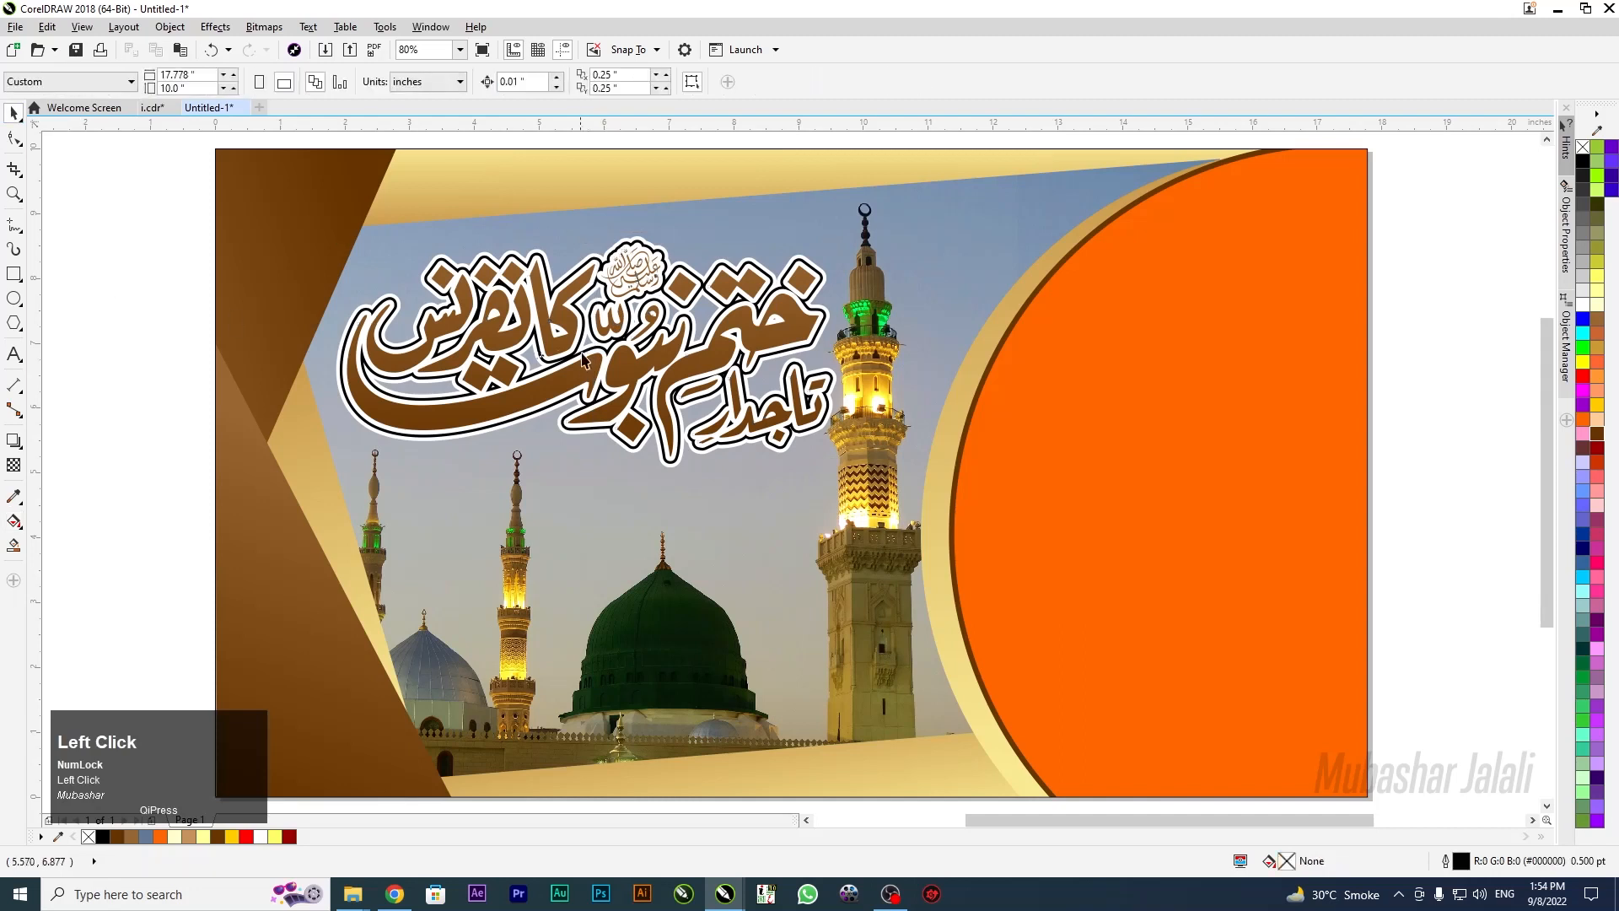
left_click(584, 371)
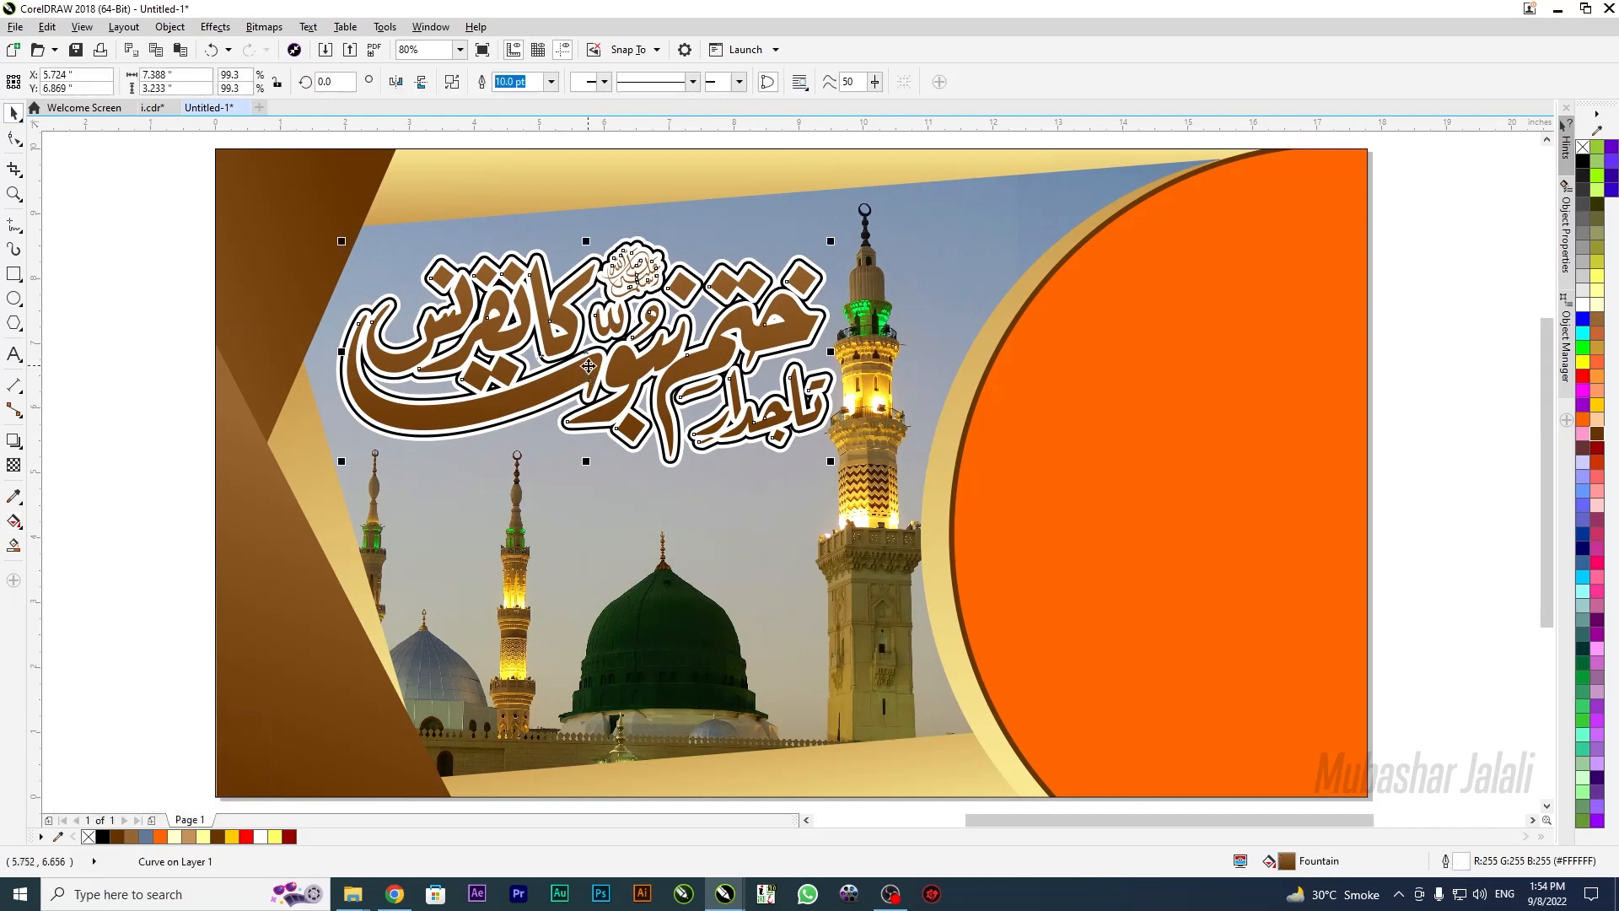
key("F12")
left_click(701, 333)
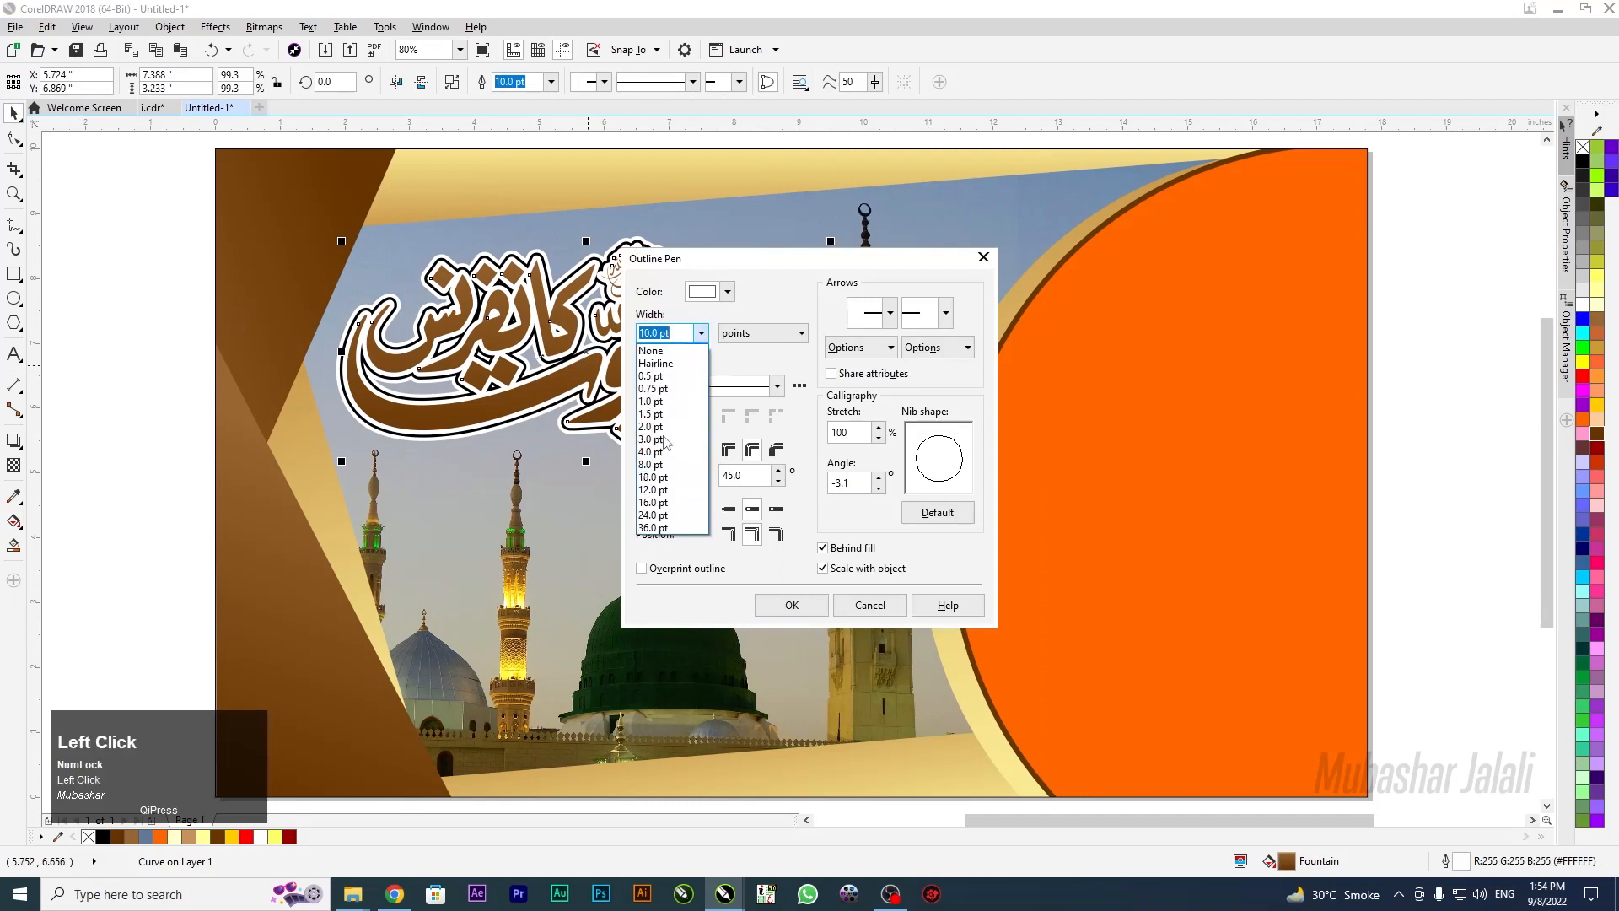
left_click(657, 490)
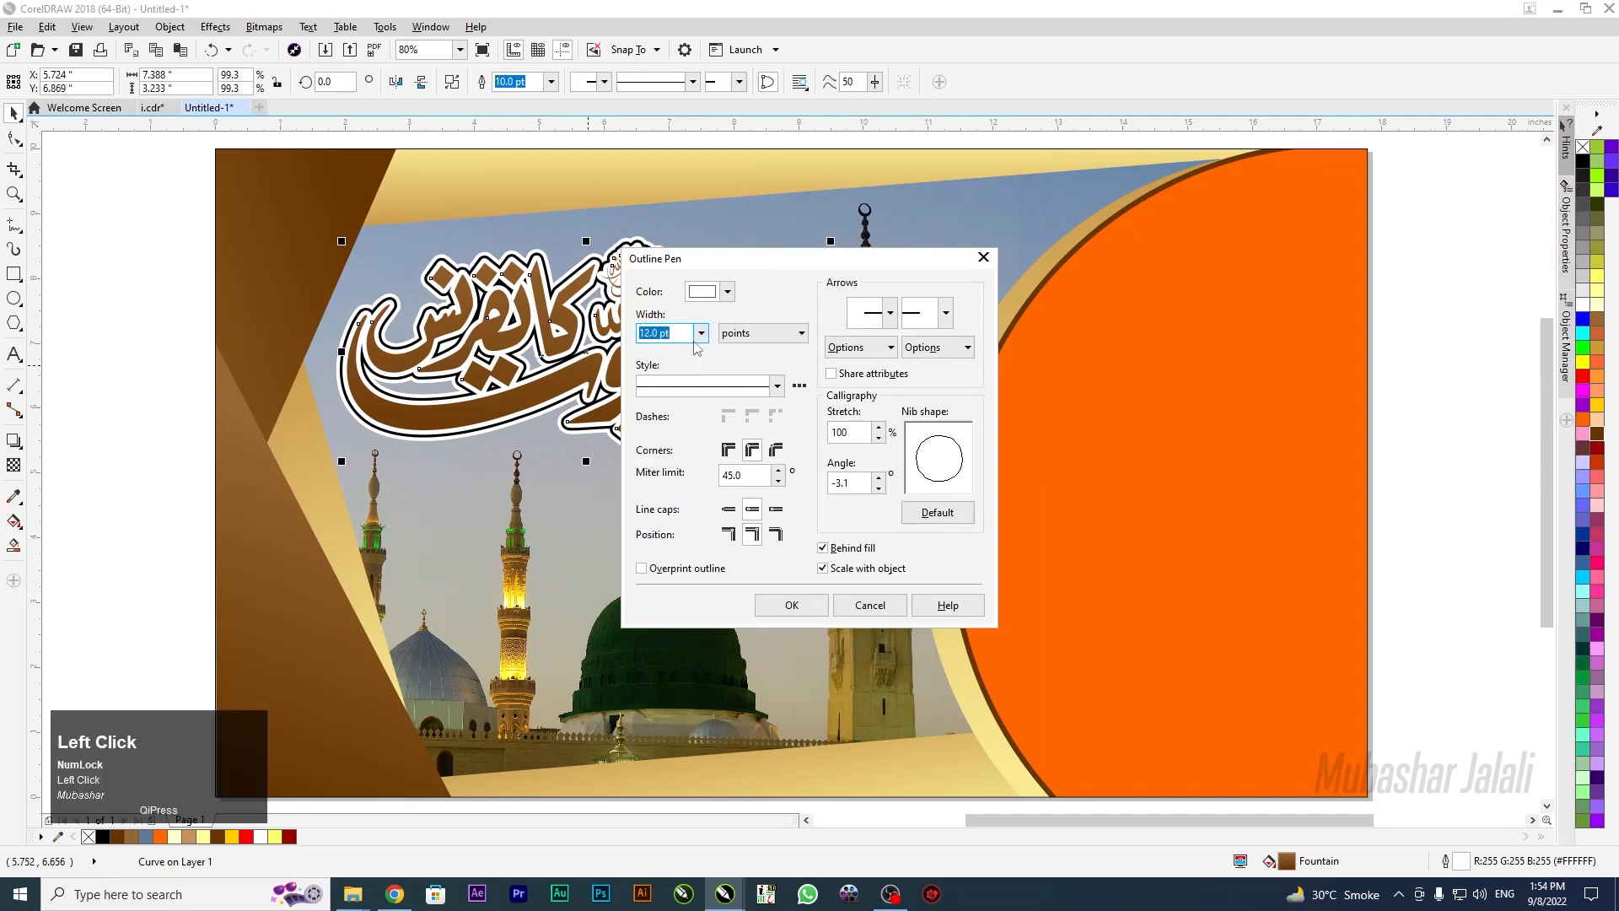
left_click(792, 605)
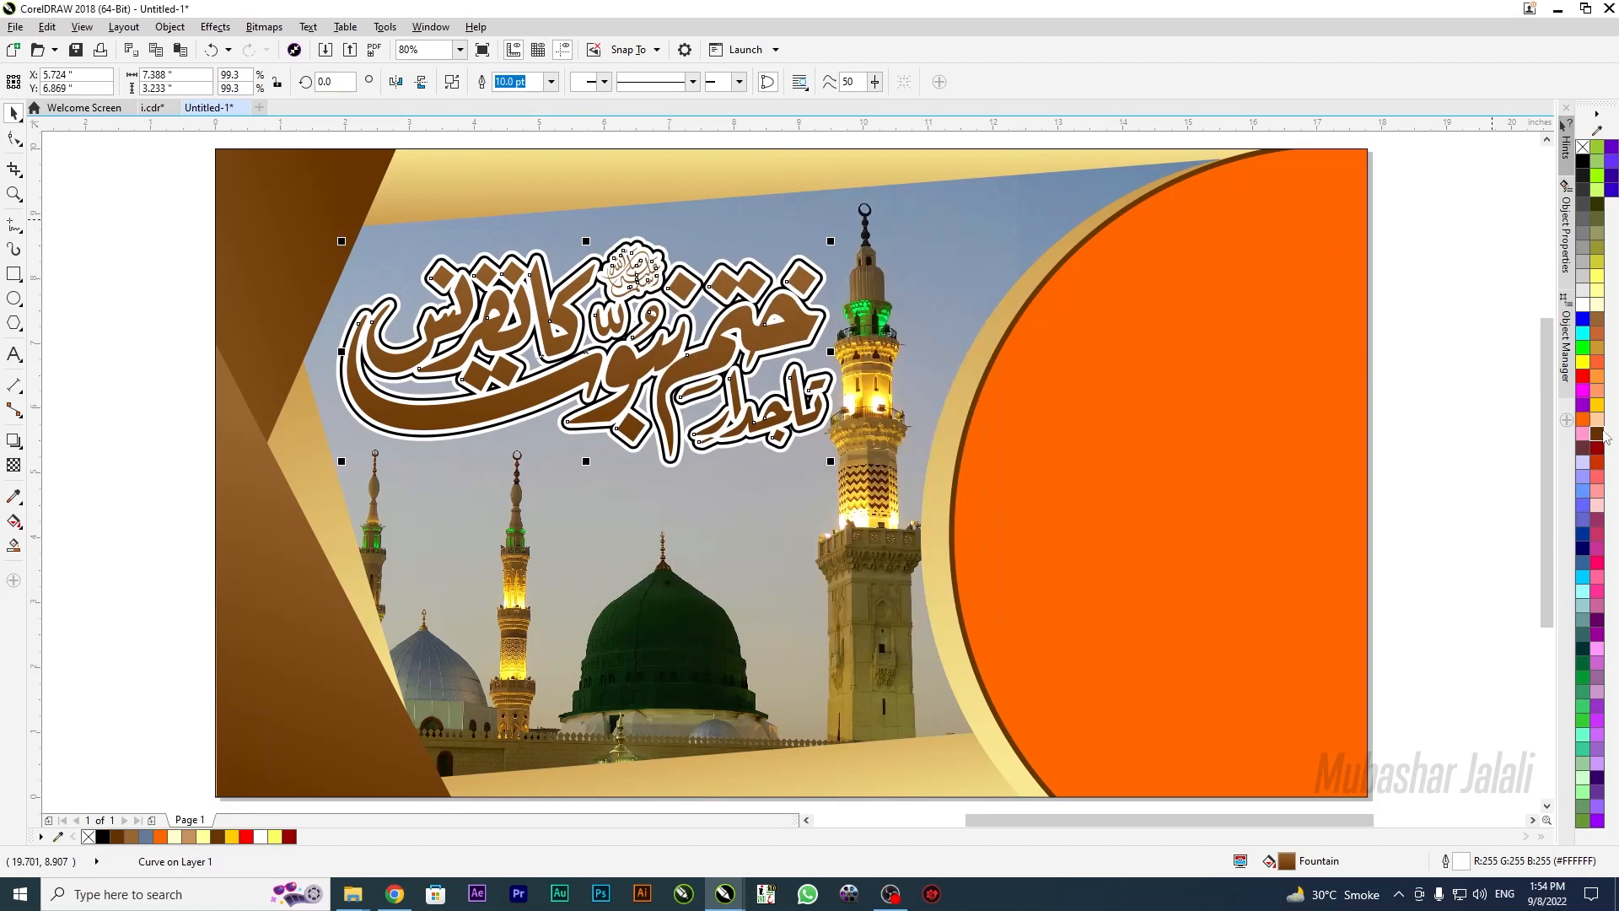
Make the title's outline brown, then darken it to deep brown in the outline colour picker
right_click(1601, 438)
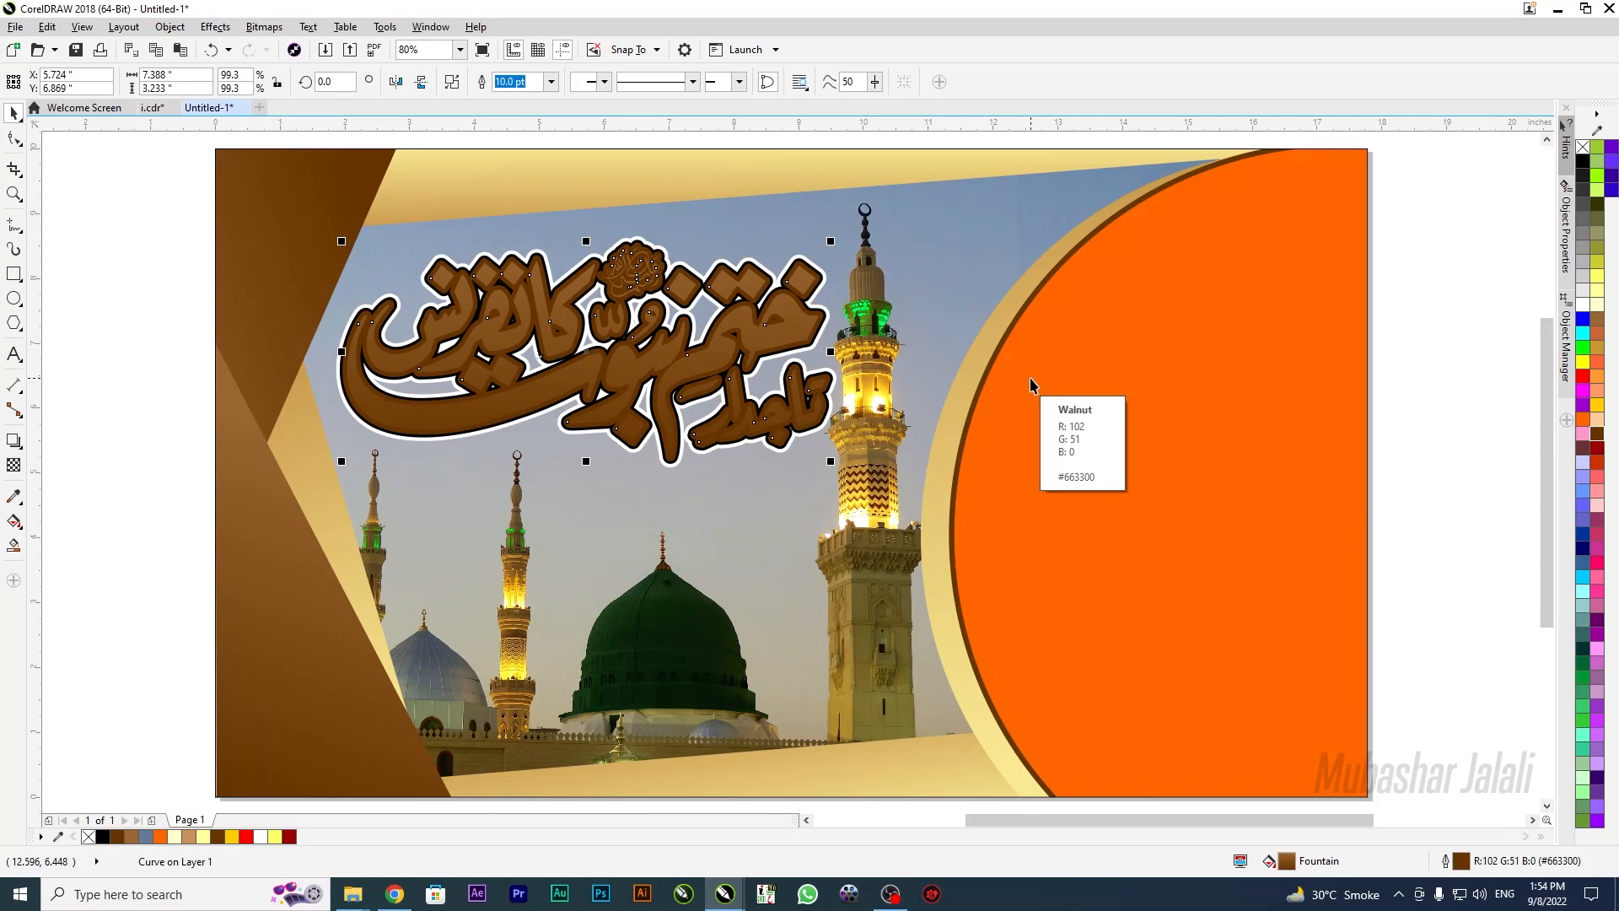
key("F12")
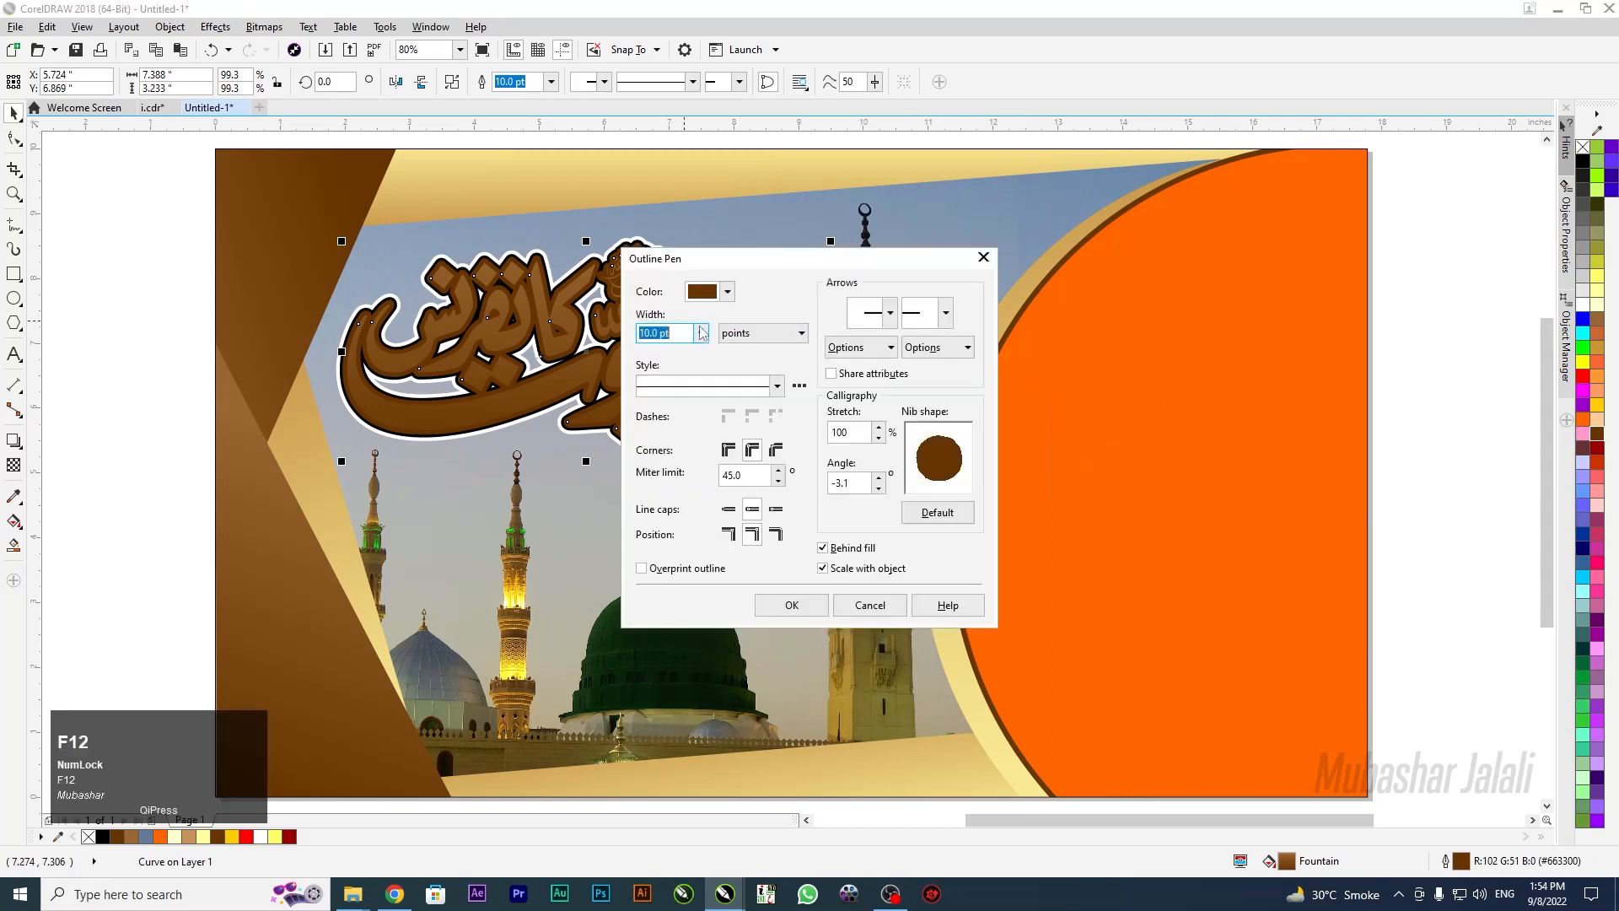
left_click(729, 292)
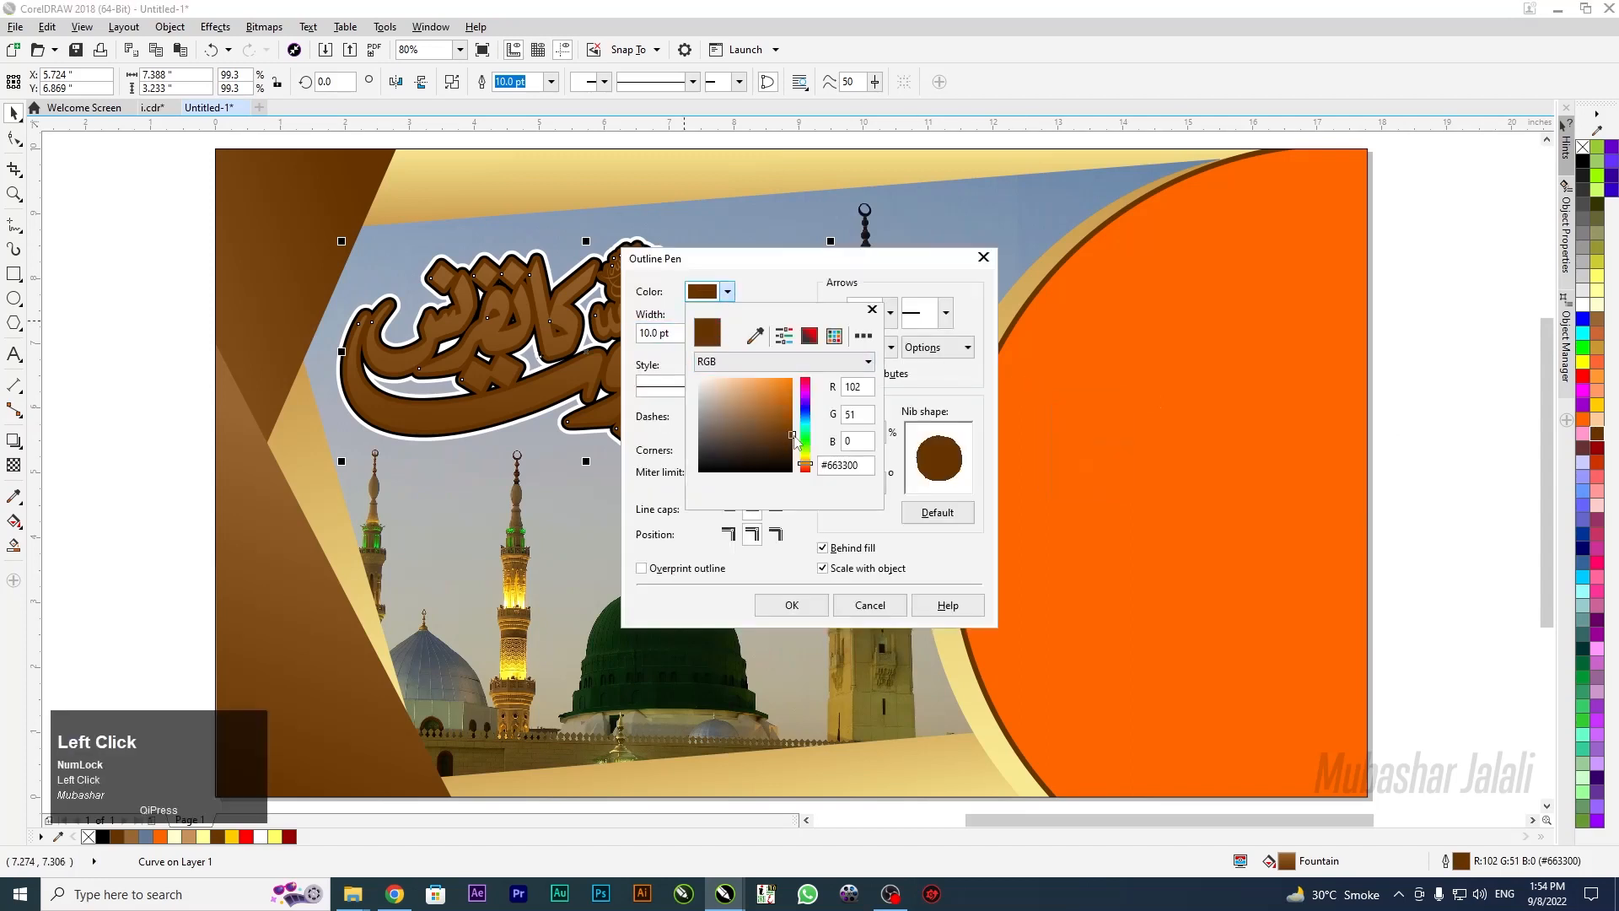
left_click_drag(795, 440, 796, 450)
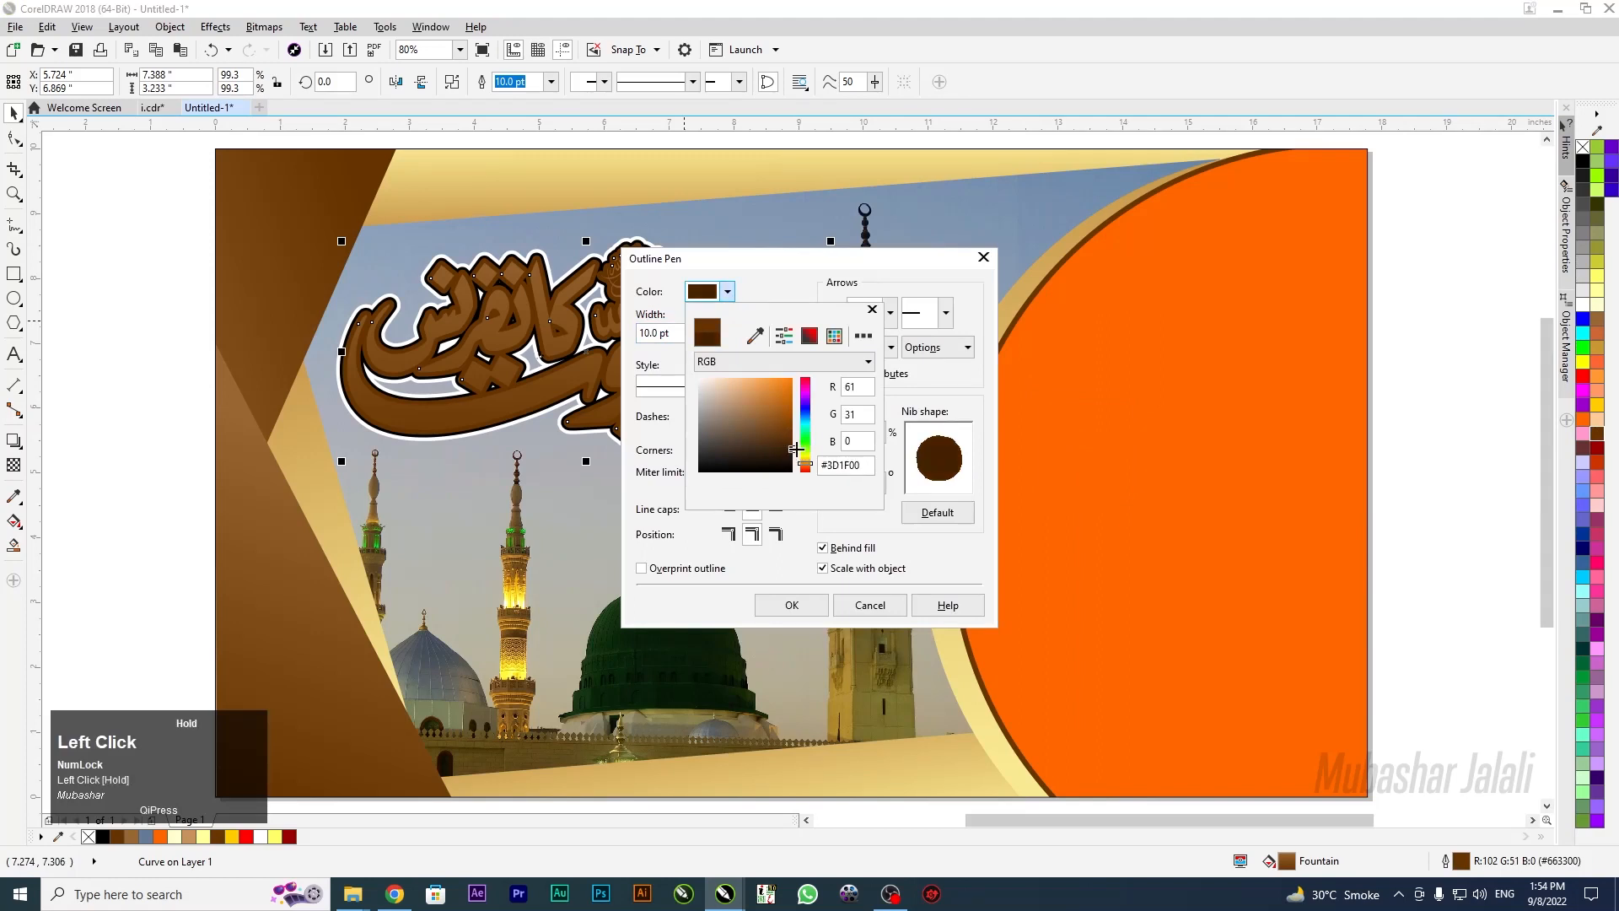
left_click(792, 613)
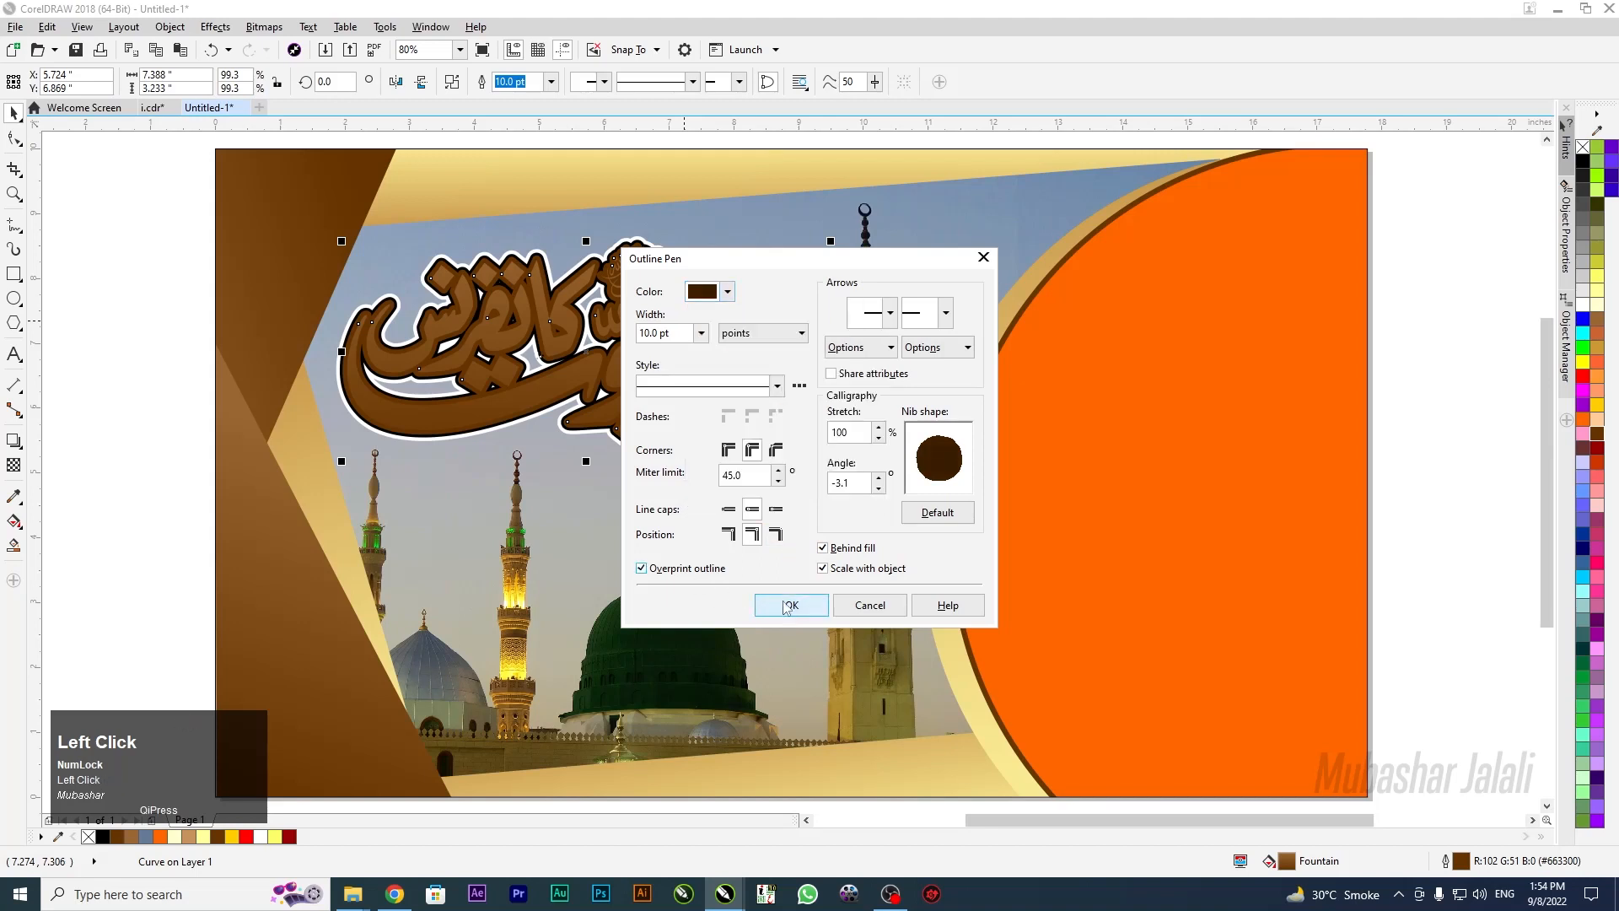
left_click(761, 601)
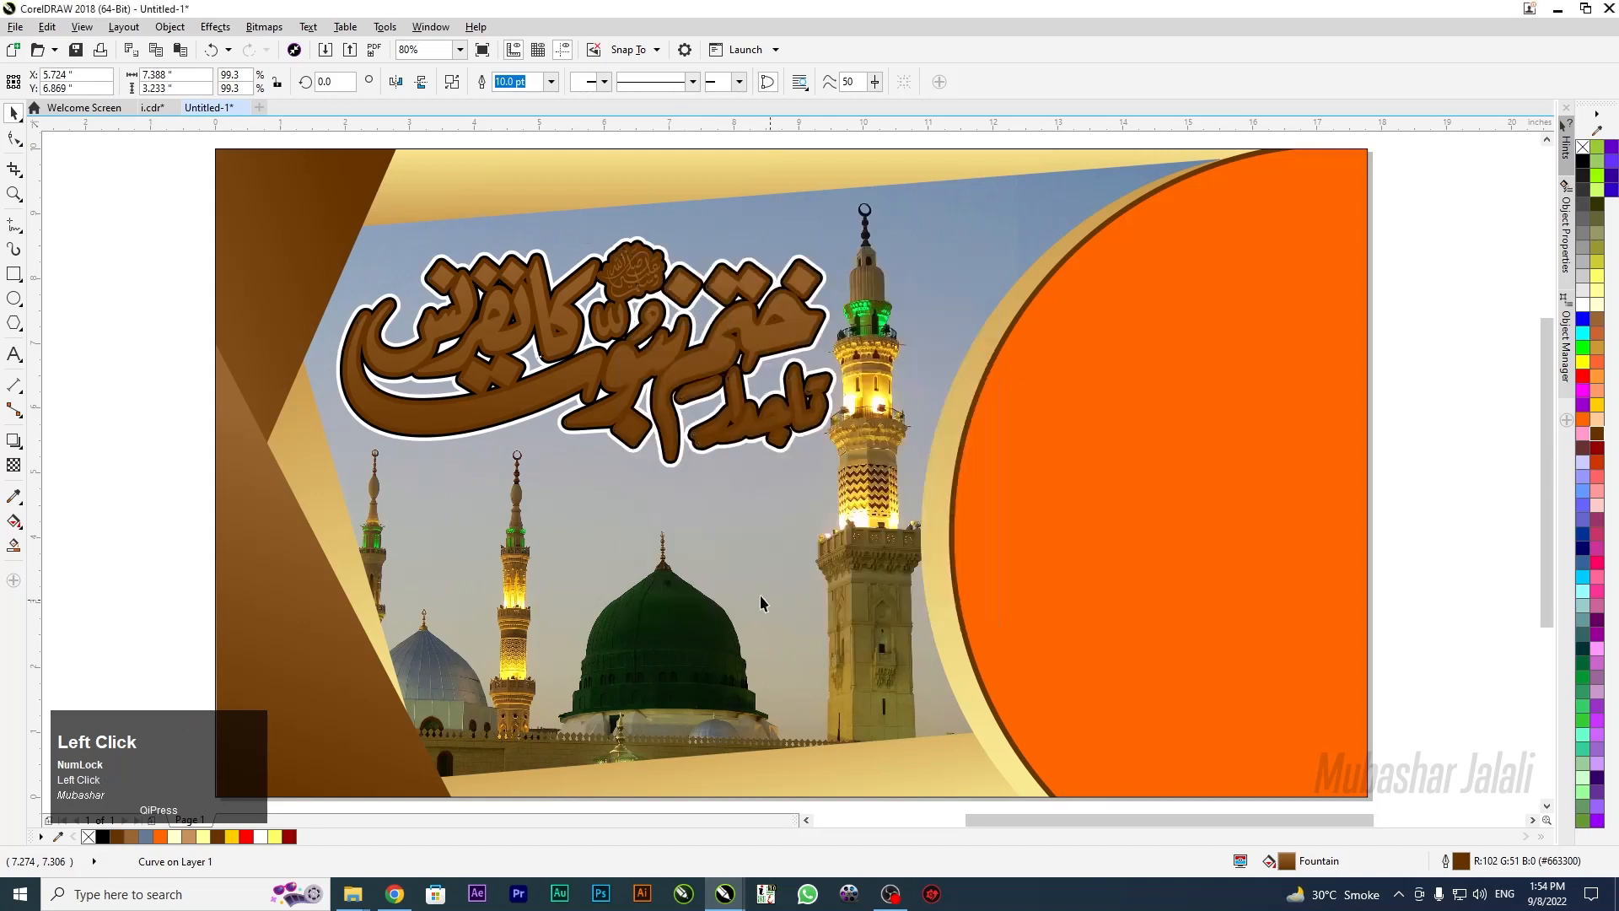
Change the title's outline to pale yellow and fit all the artwork in view
left_click(134, 298)
left_click(542, 394)
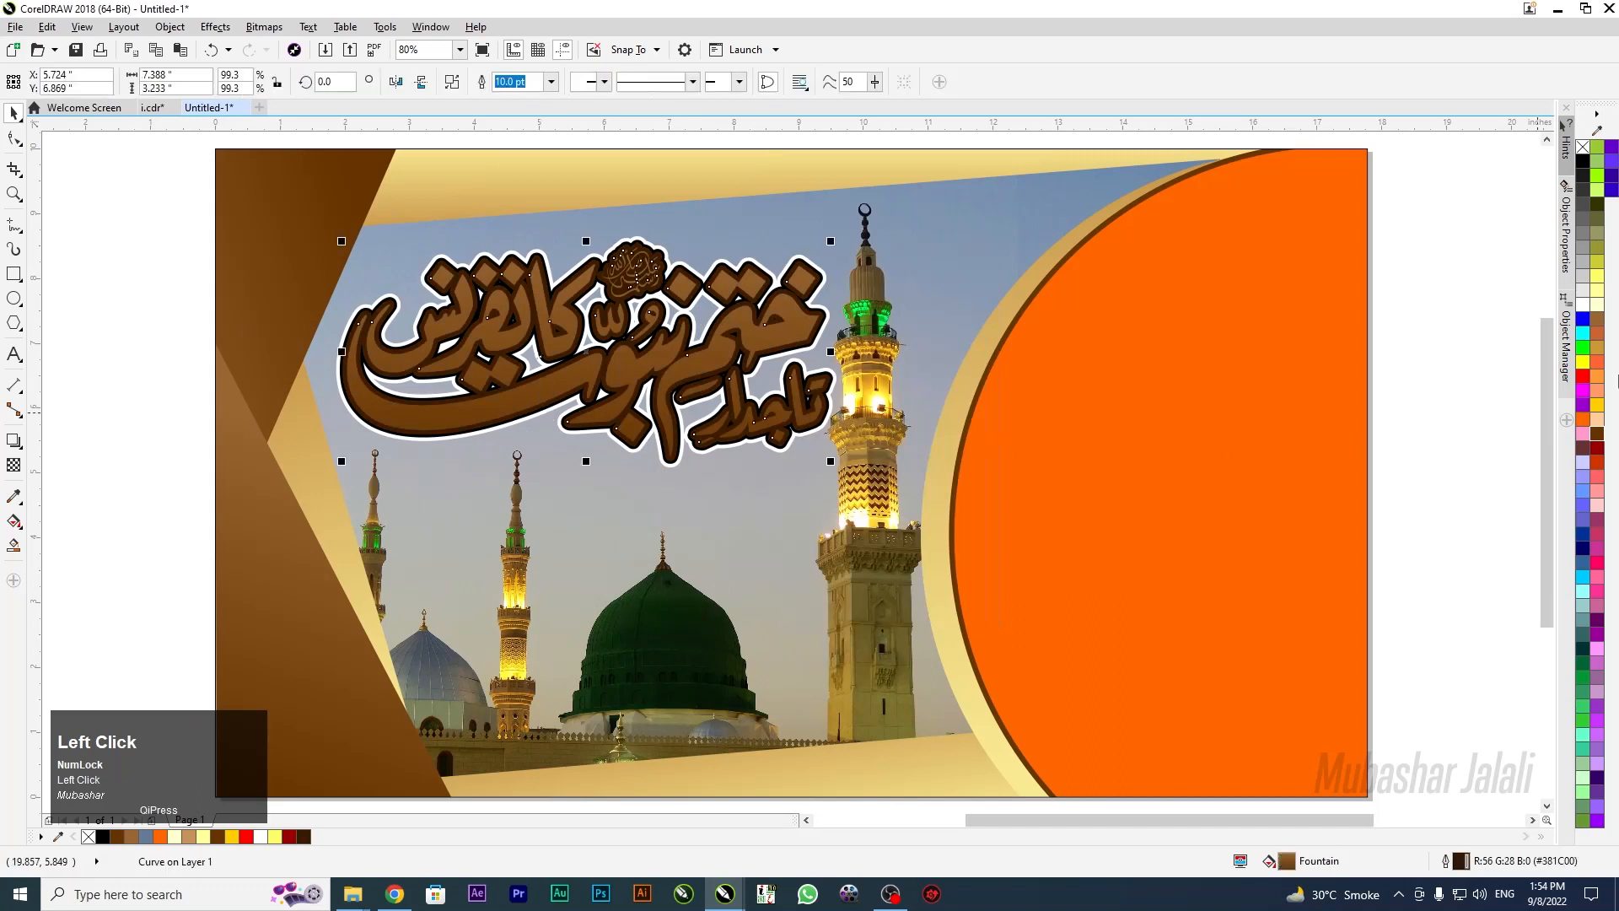
right_click(1599, 305)
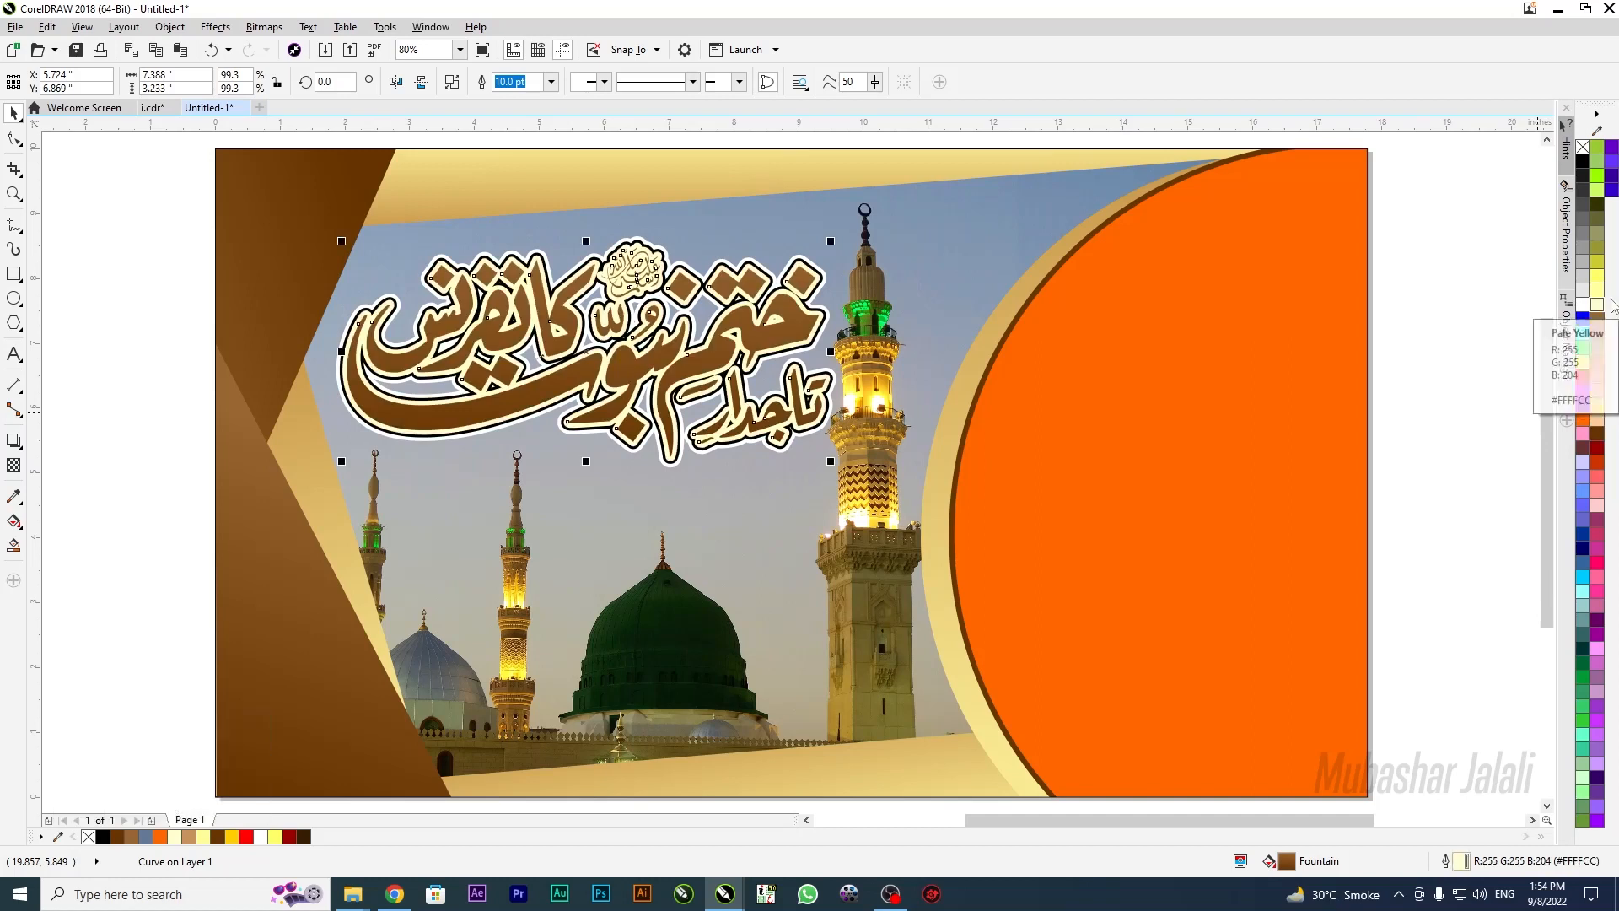
scroll(499, 400, "down", 4)
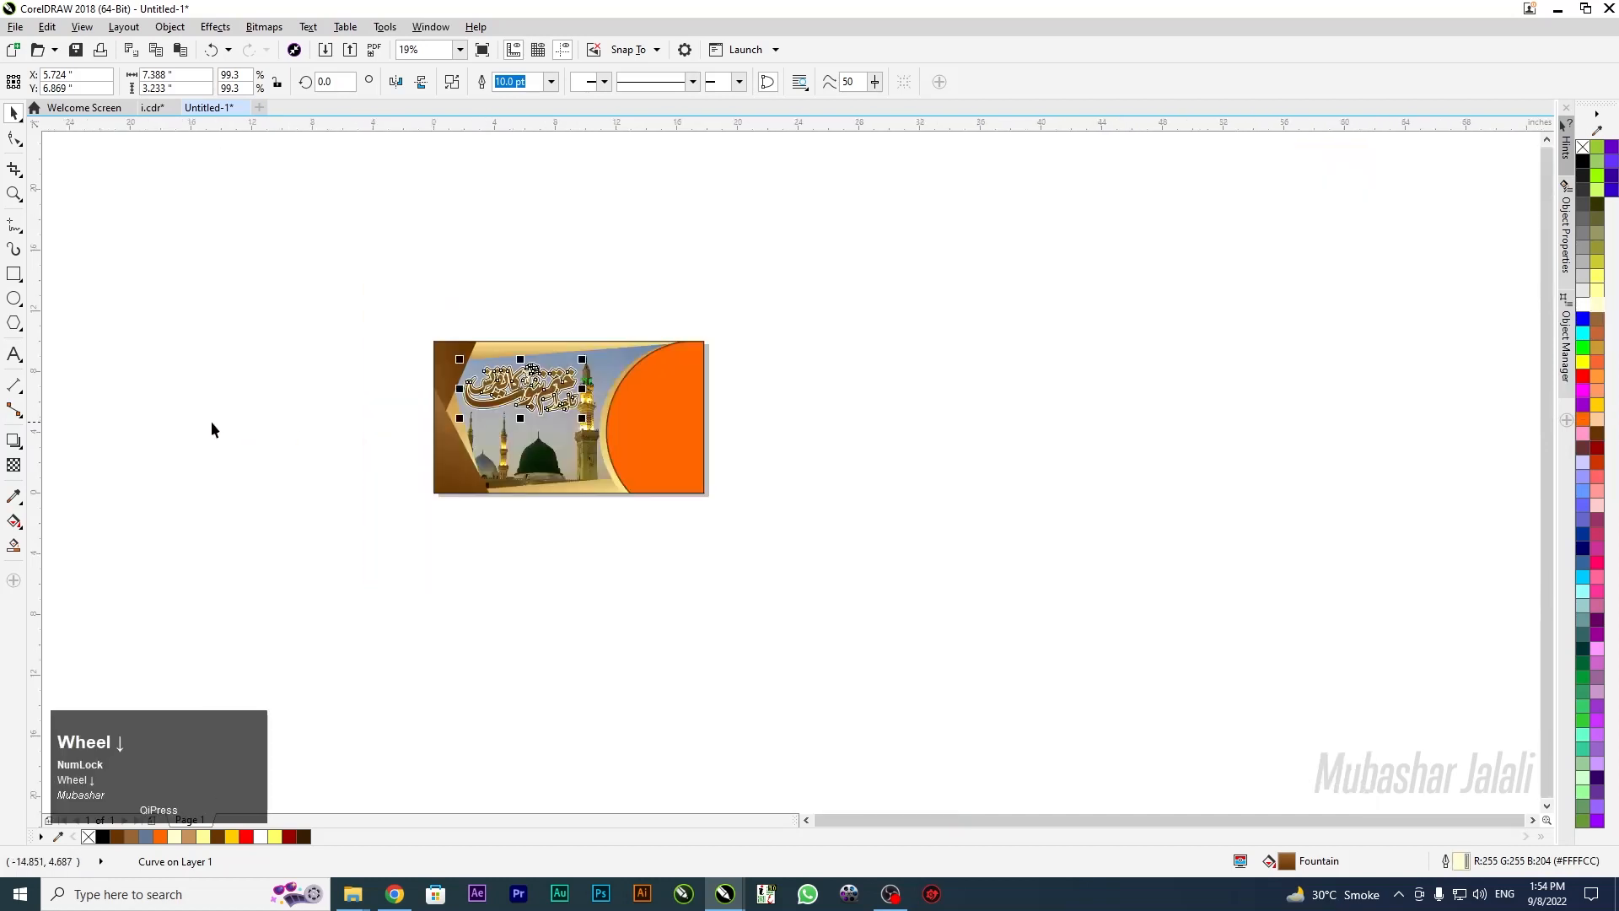
key("F4")
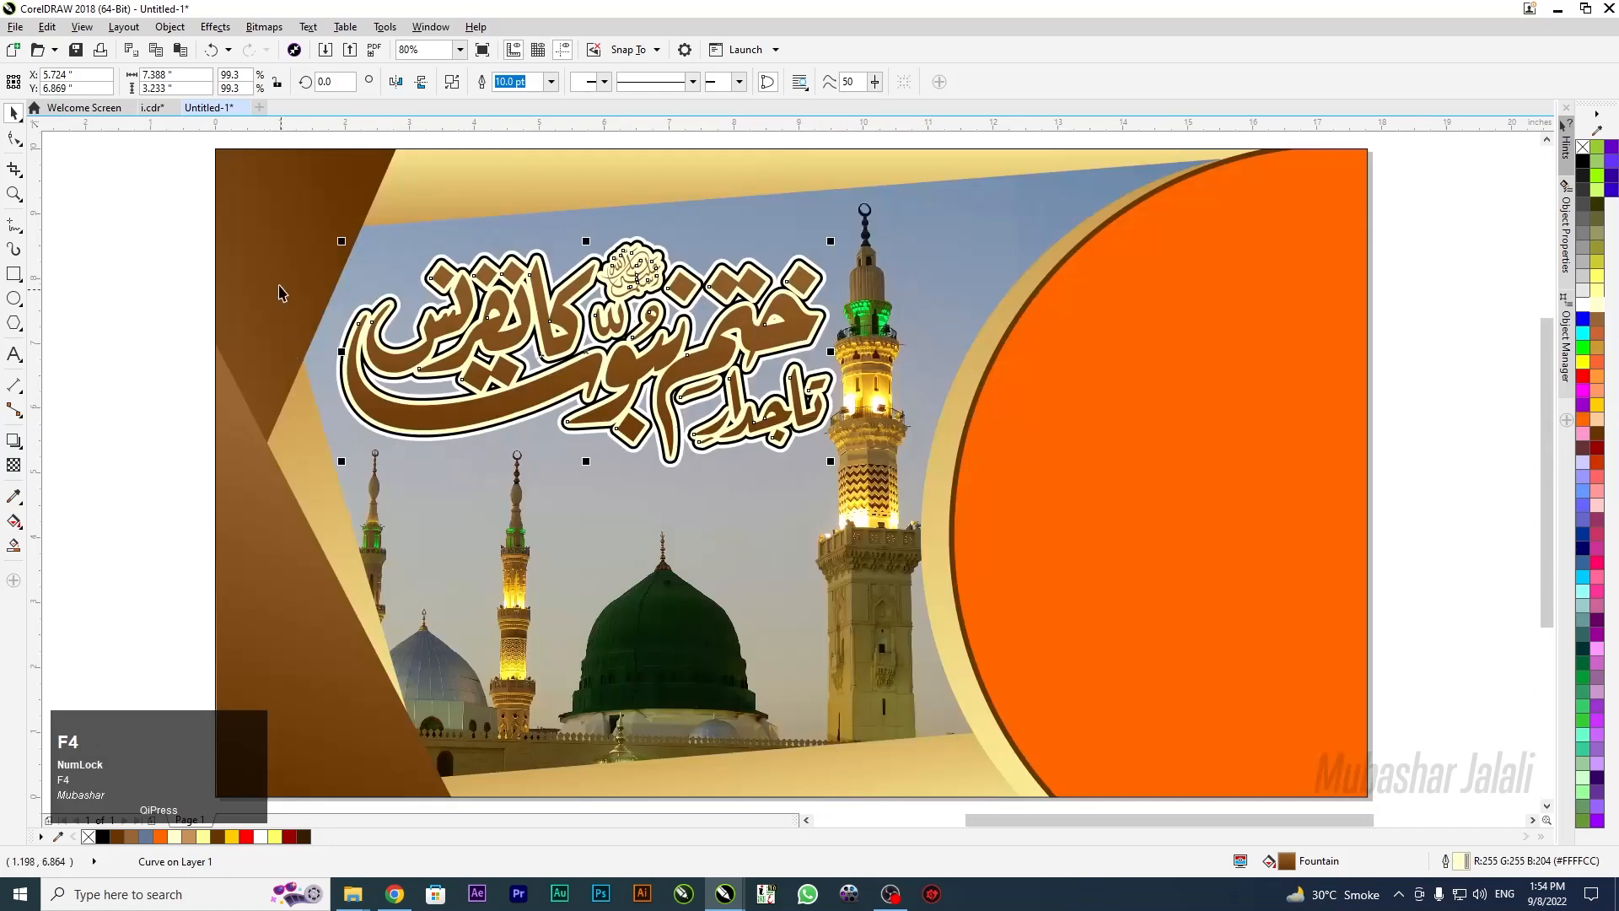
left_click(124, 264)
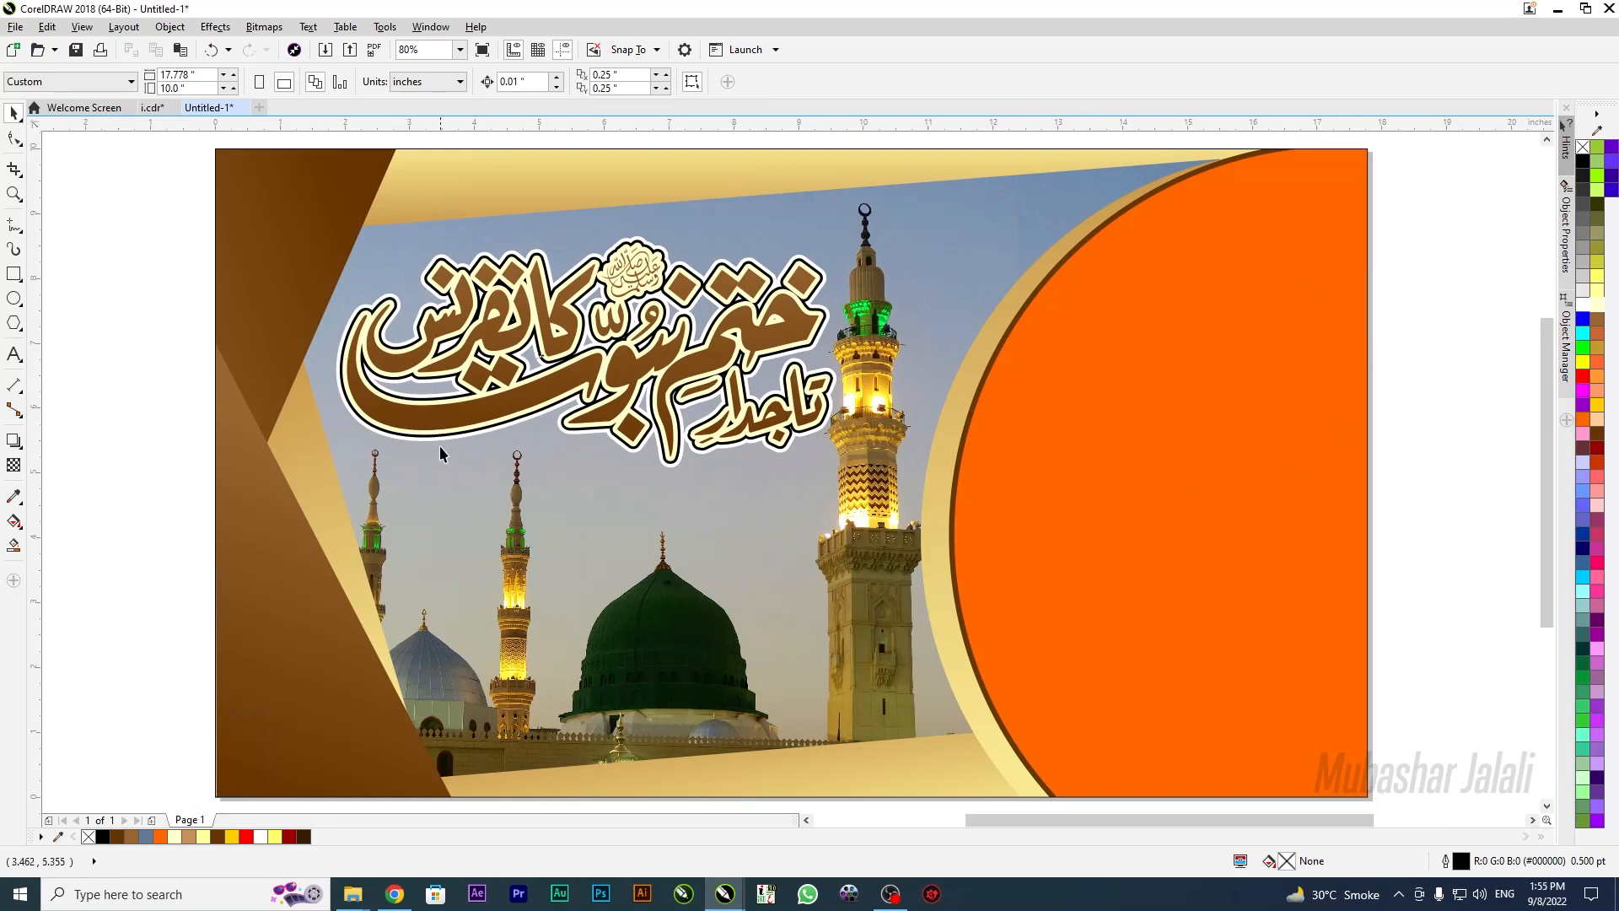
Drag a drop shadow out beneath the Urdu calligraphy title
scroll(440, 454, "up", 4)
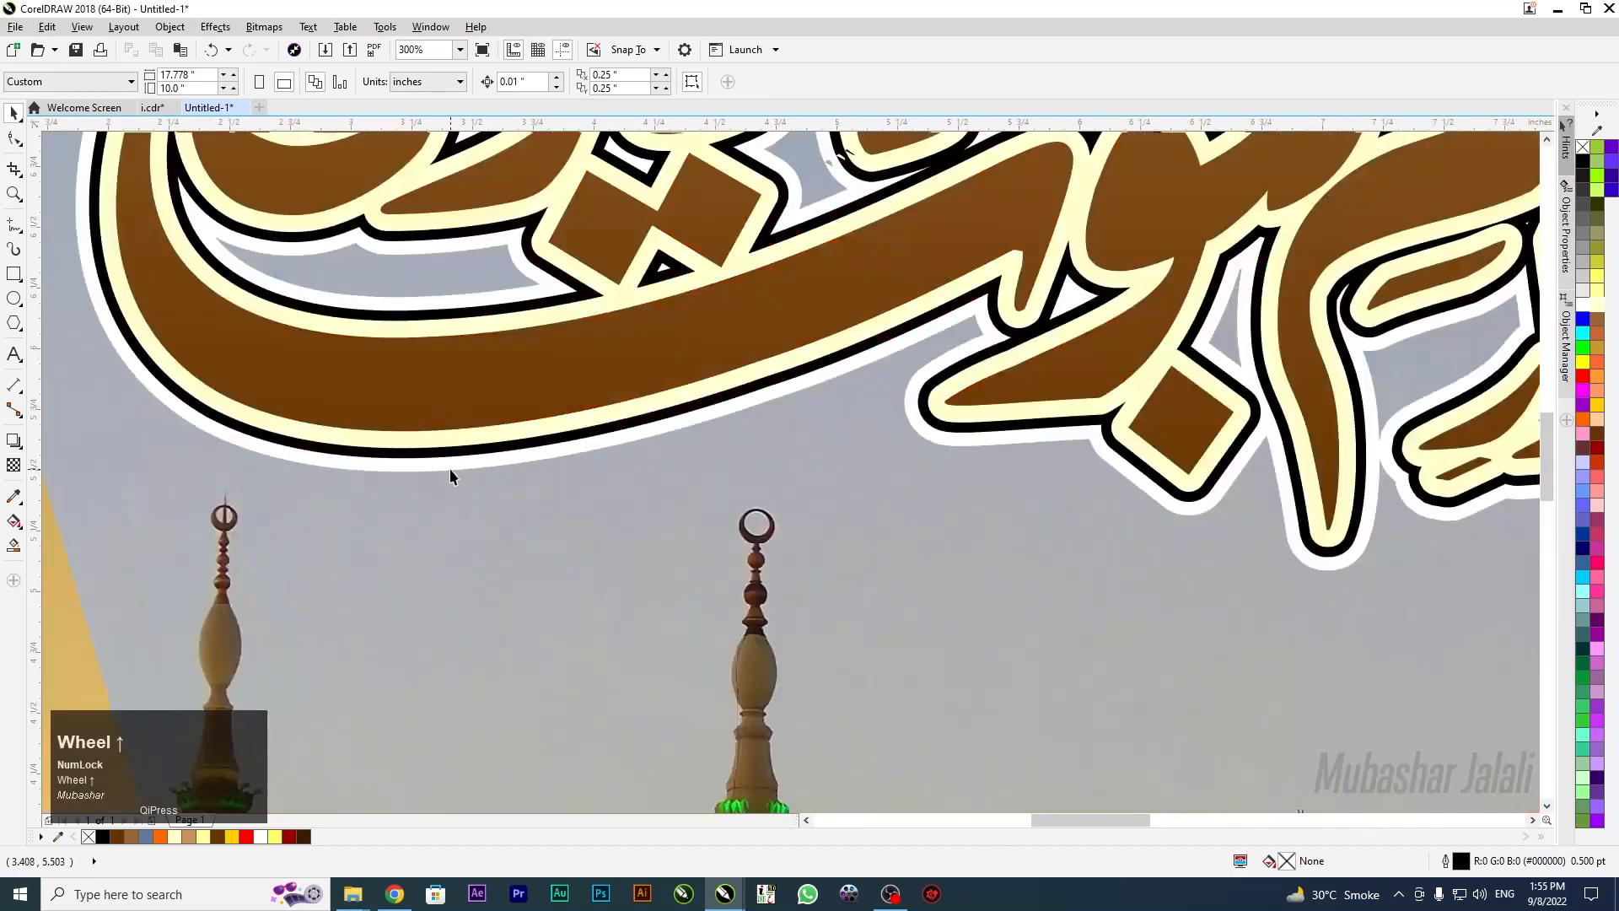
left_click(449, 470)
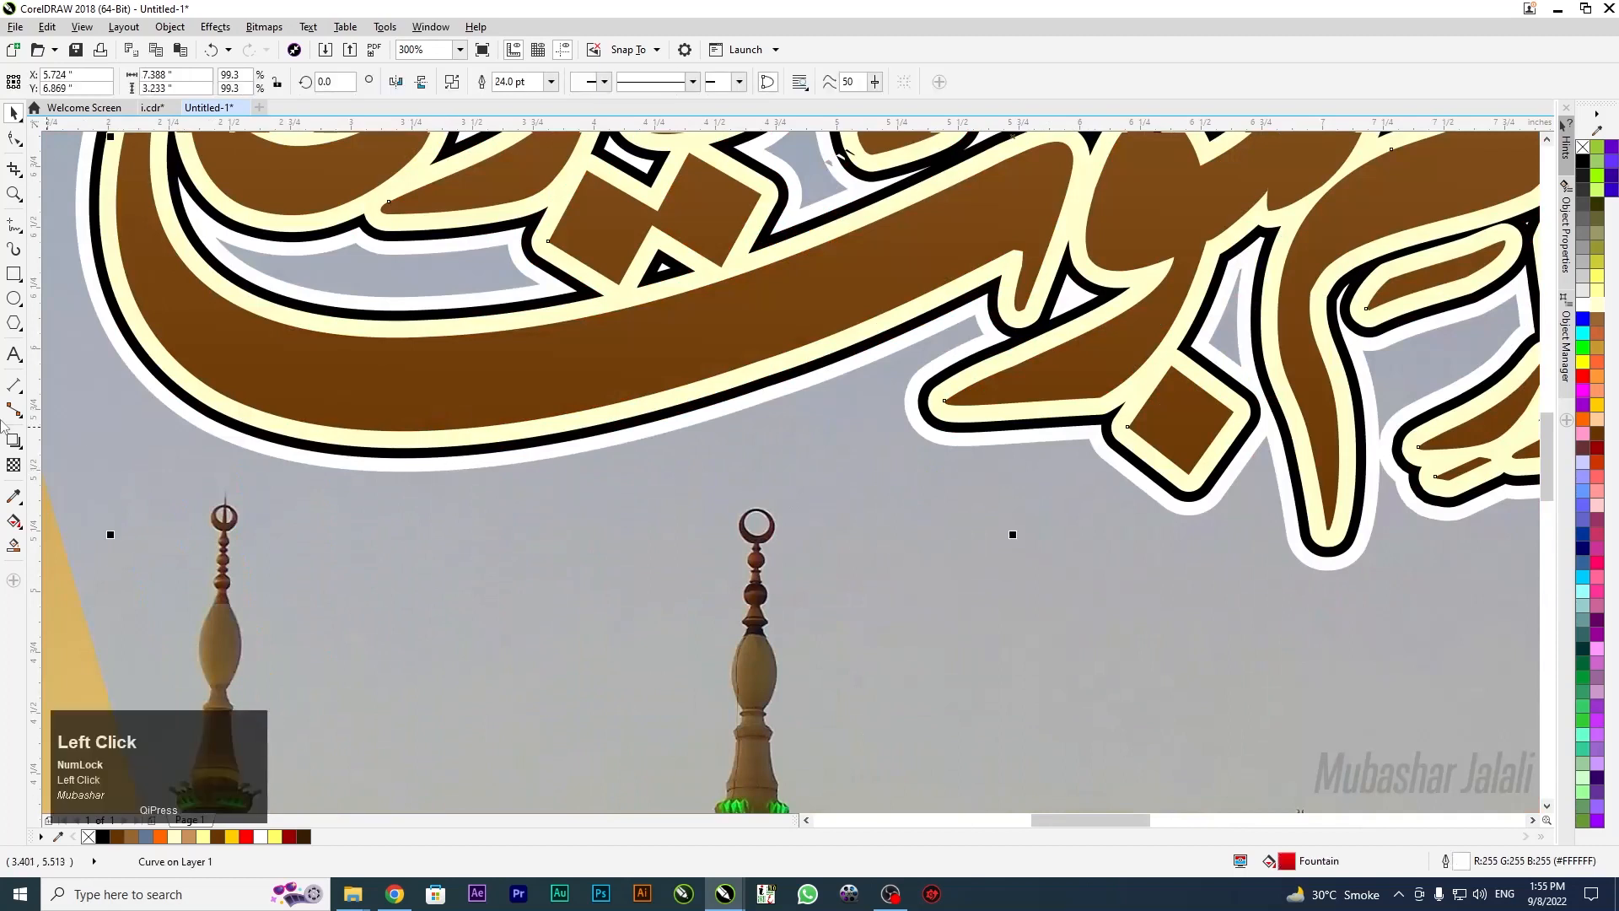
left_click(14, 441)
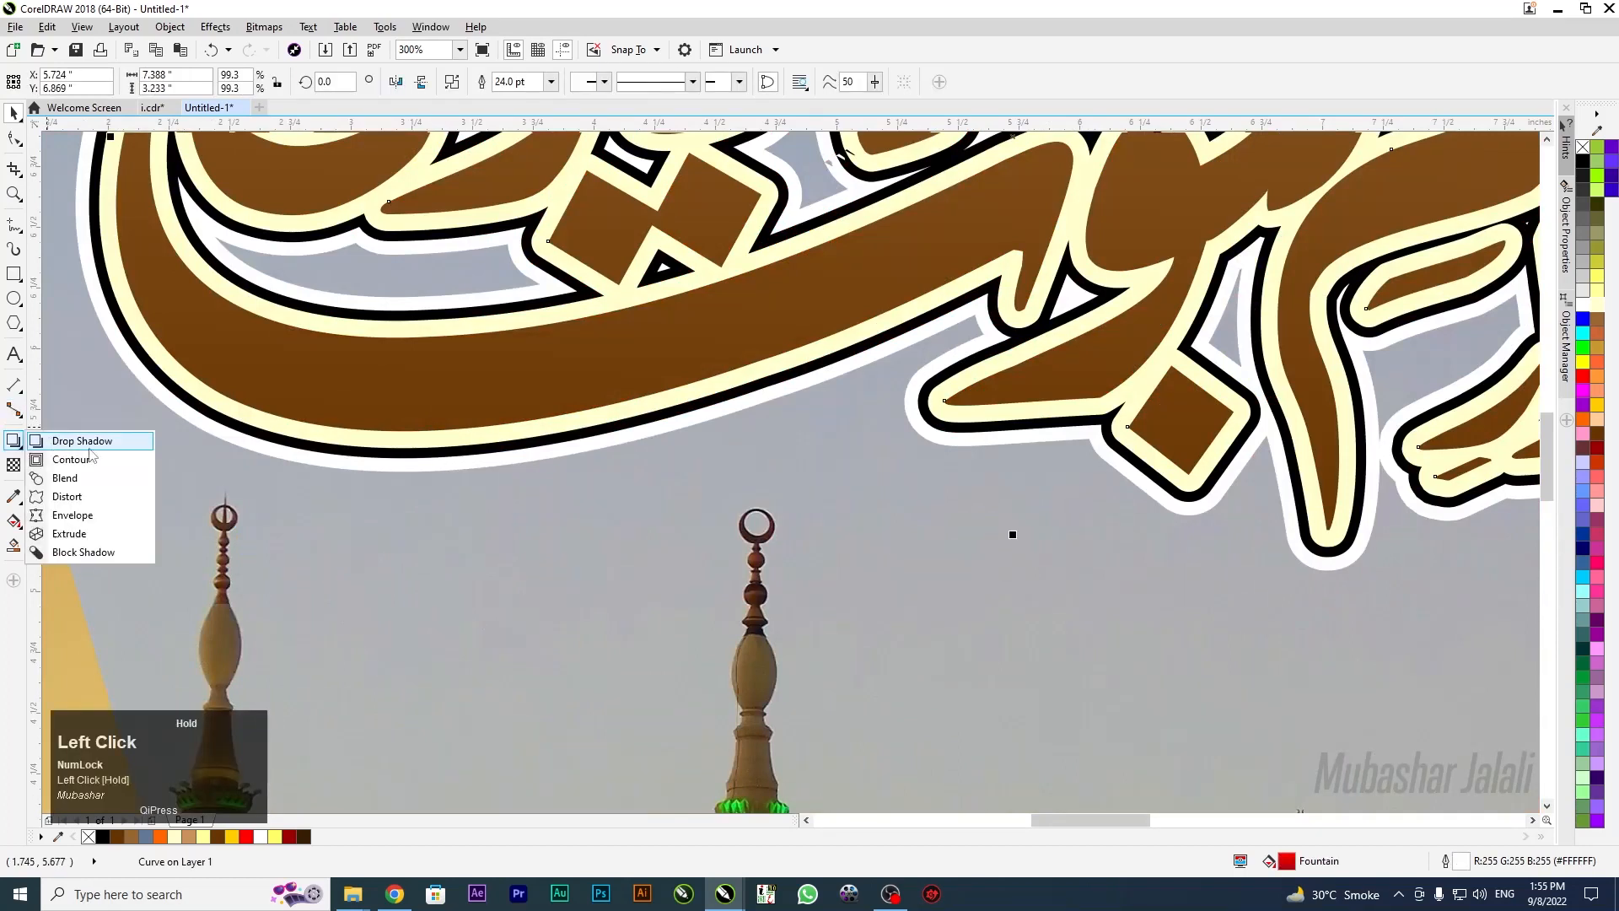
left_click(52, 437)
left_click_drag(928, 162, 985, 608)
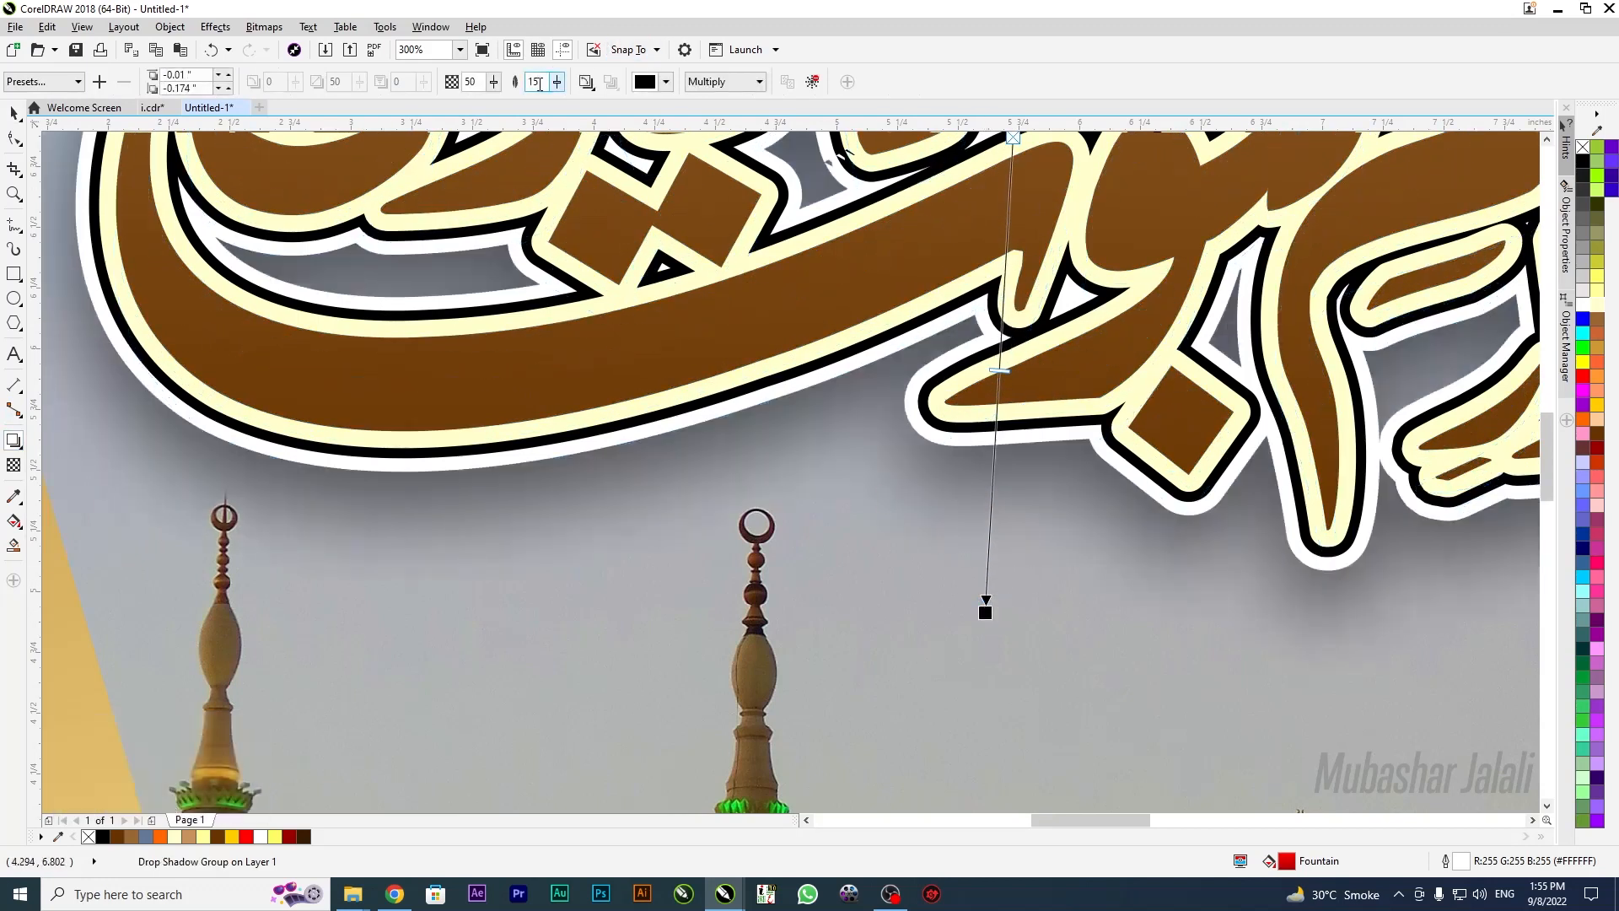
Set the drop shadow's feathering to 5 and opacity to 30
left_click(540, 84)
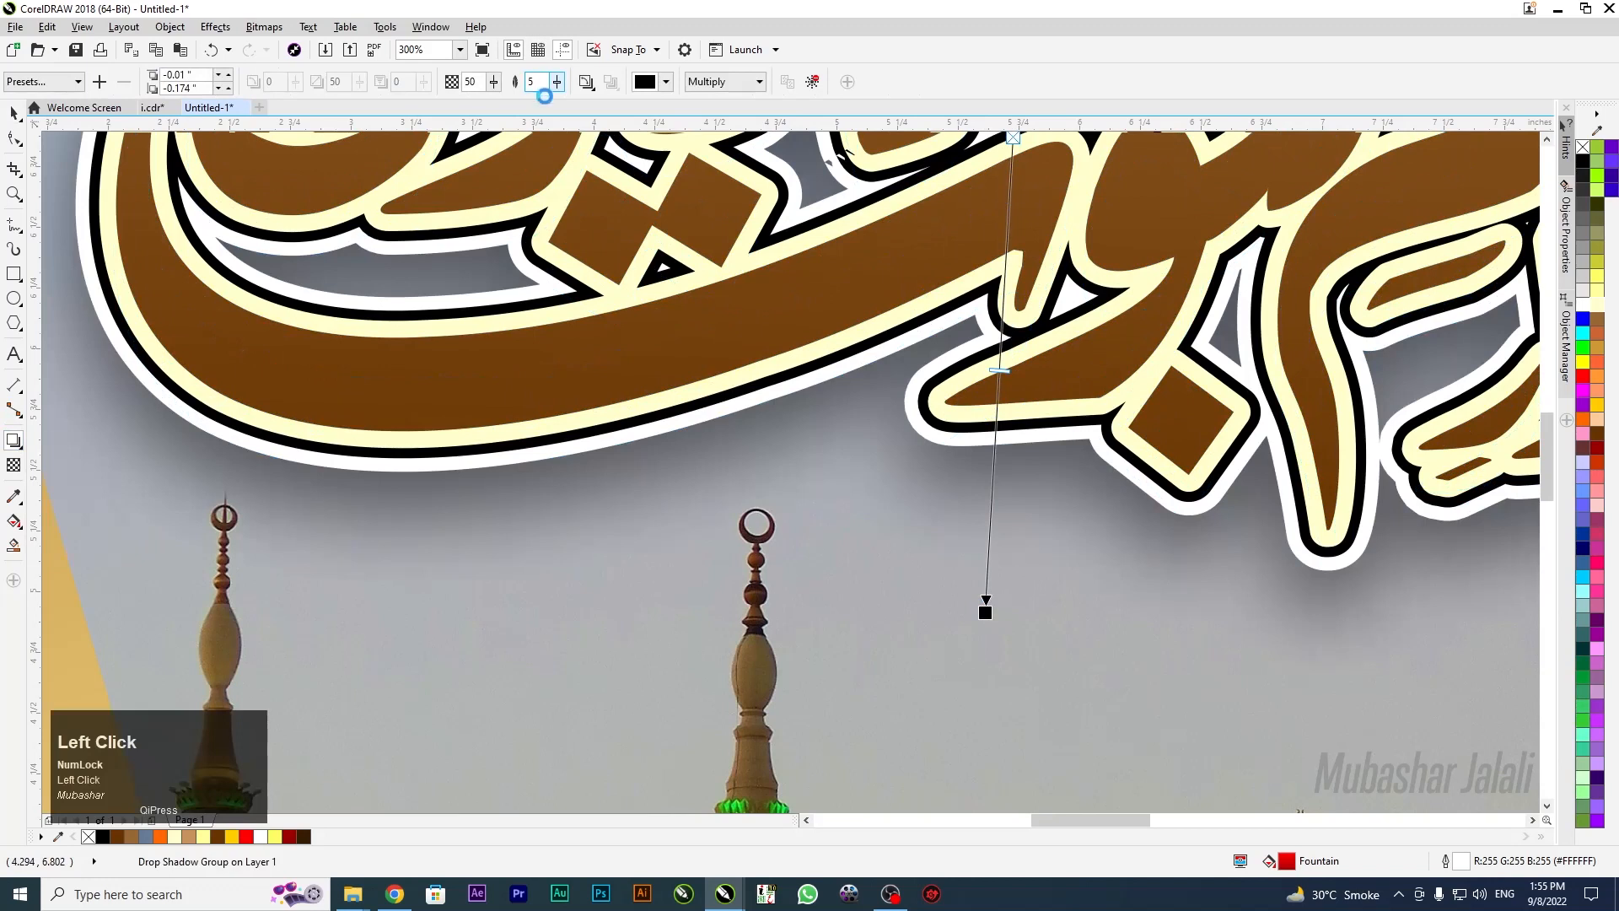
left_click(478, 84)
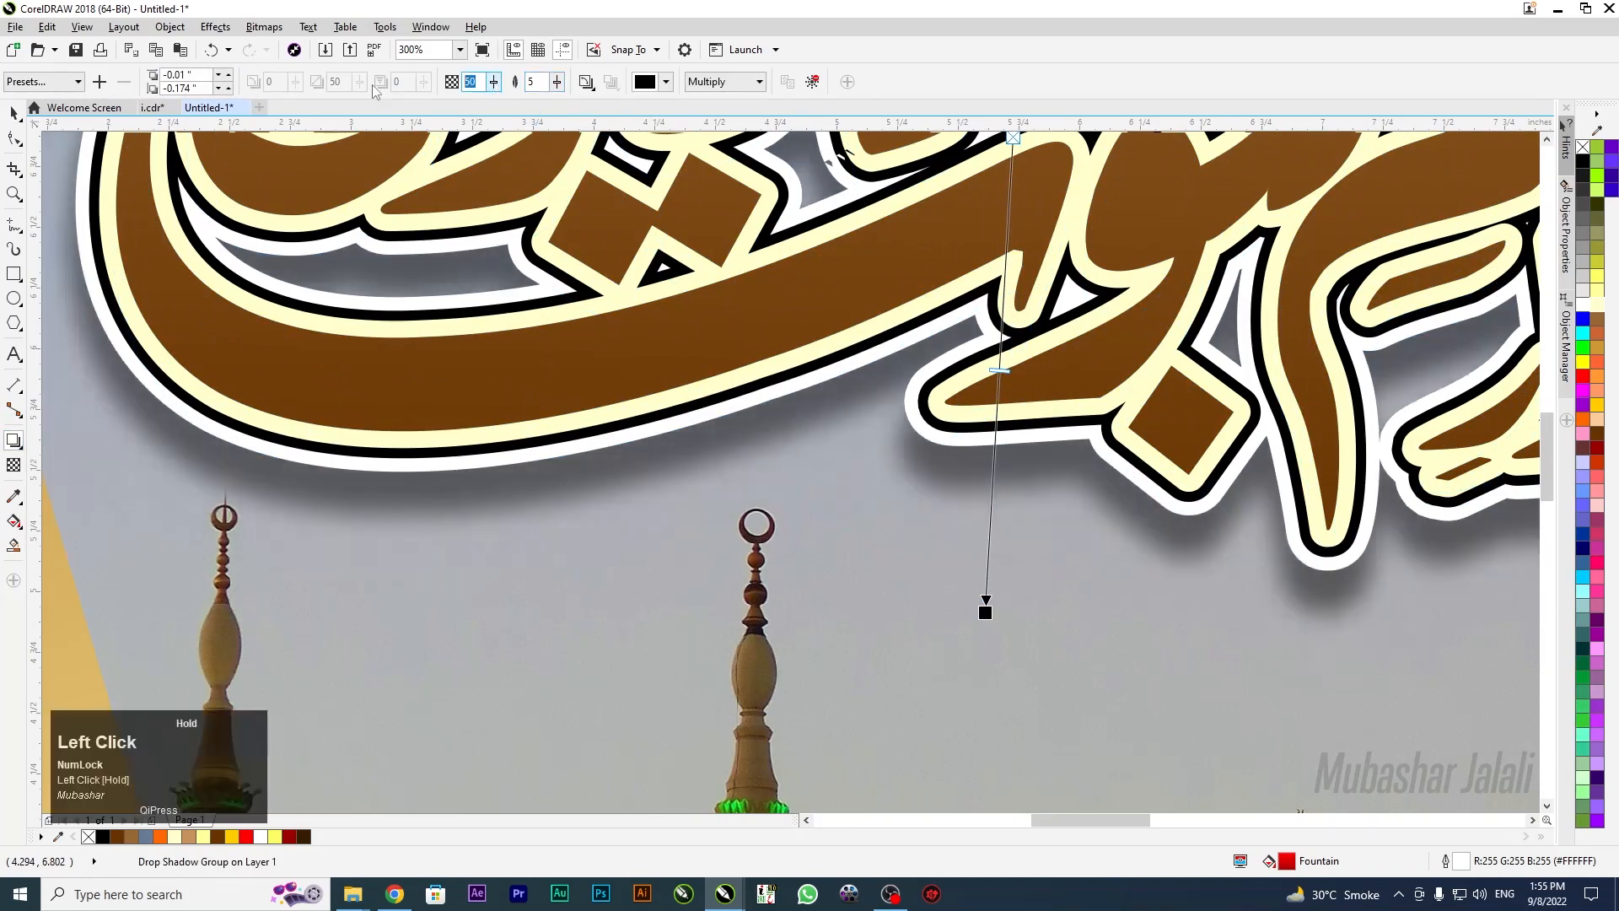
type("30")
key("Return")
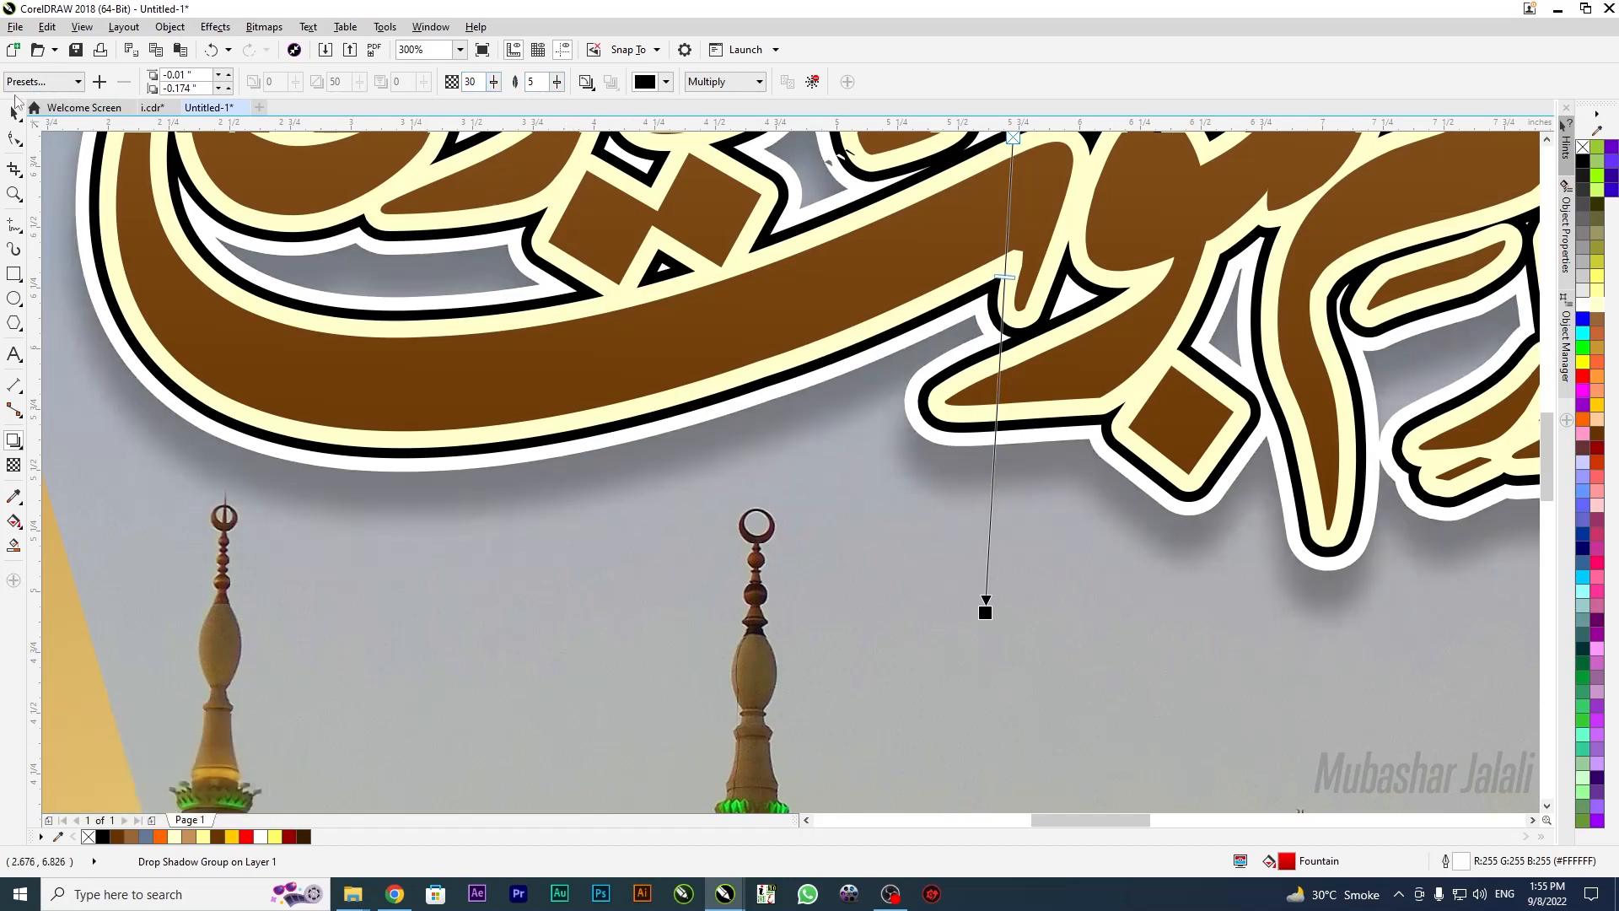
left_click(16, 115)
scroll(844, 361, "down", 2)
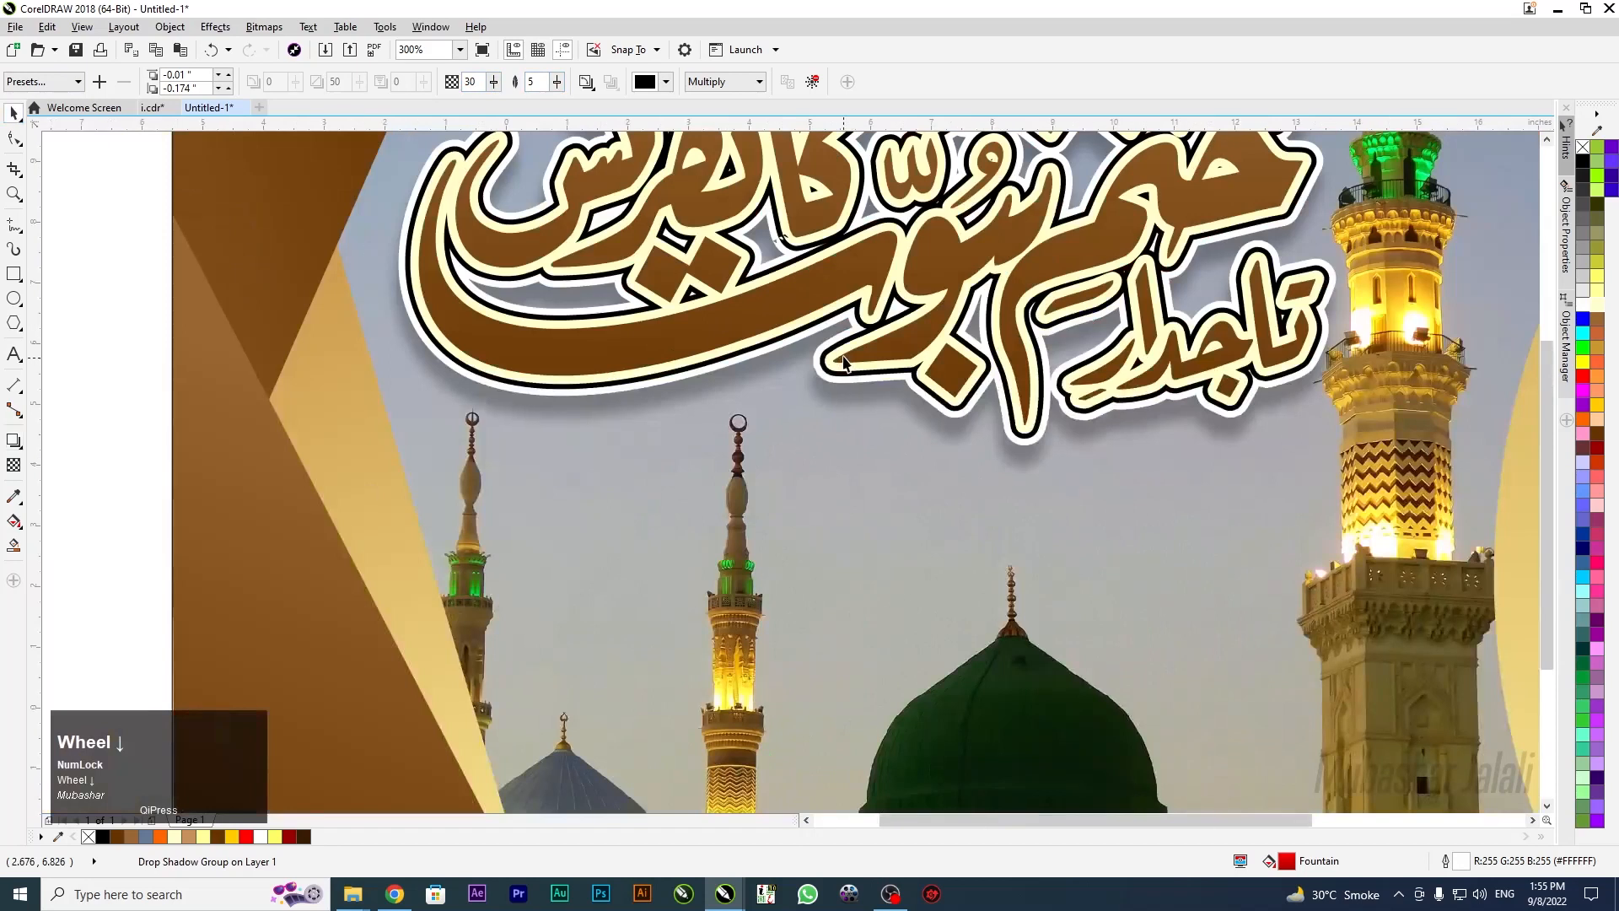
key("F4")
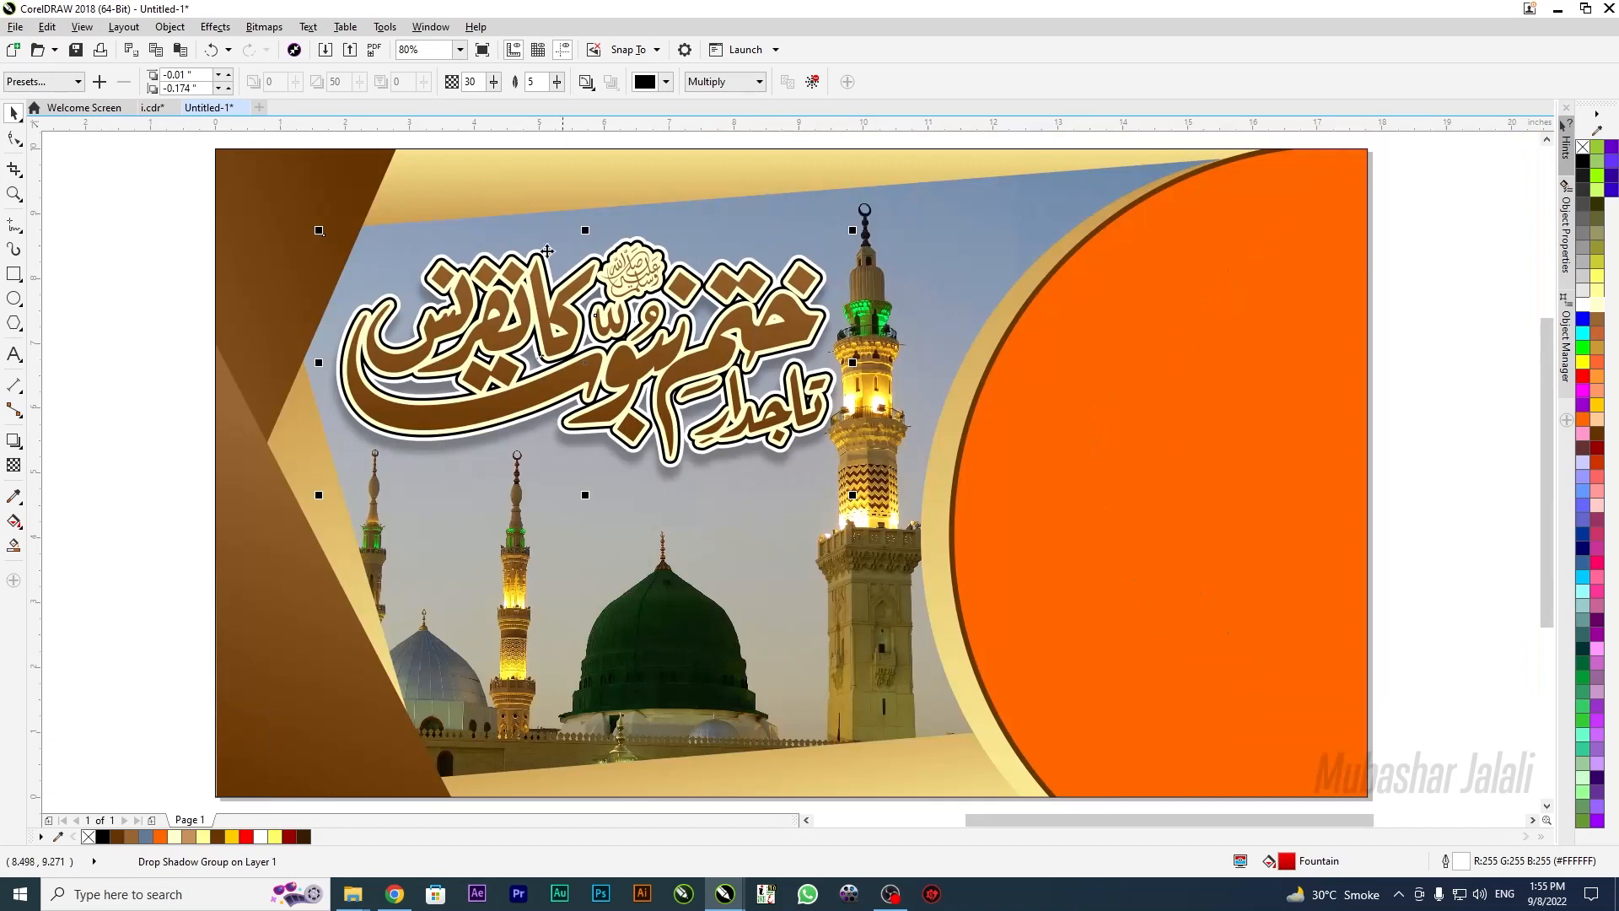
scroll(489, 246, "down", 2)
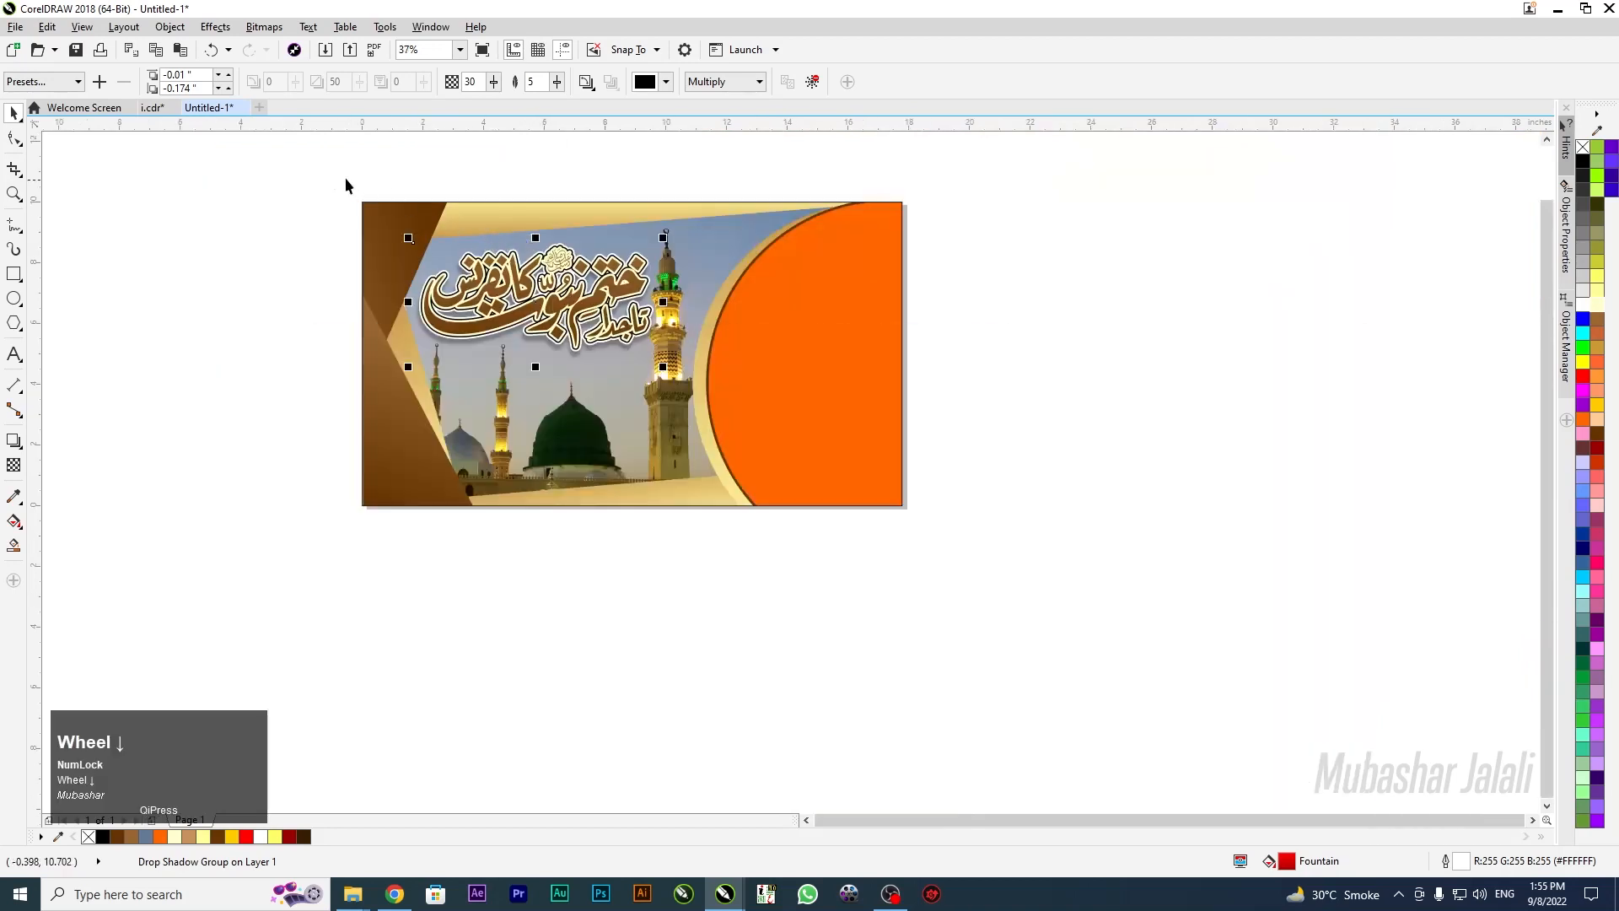
Bring the speaker photo in from File Explorer and shrink it beside the banner
left_click_drag(329, 167, 262, 312)
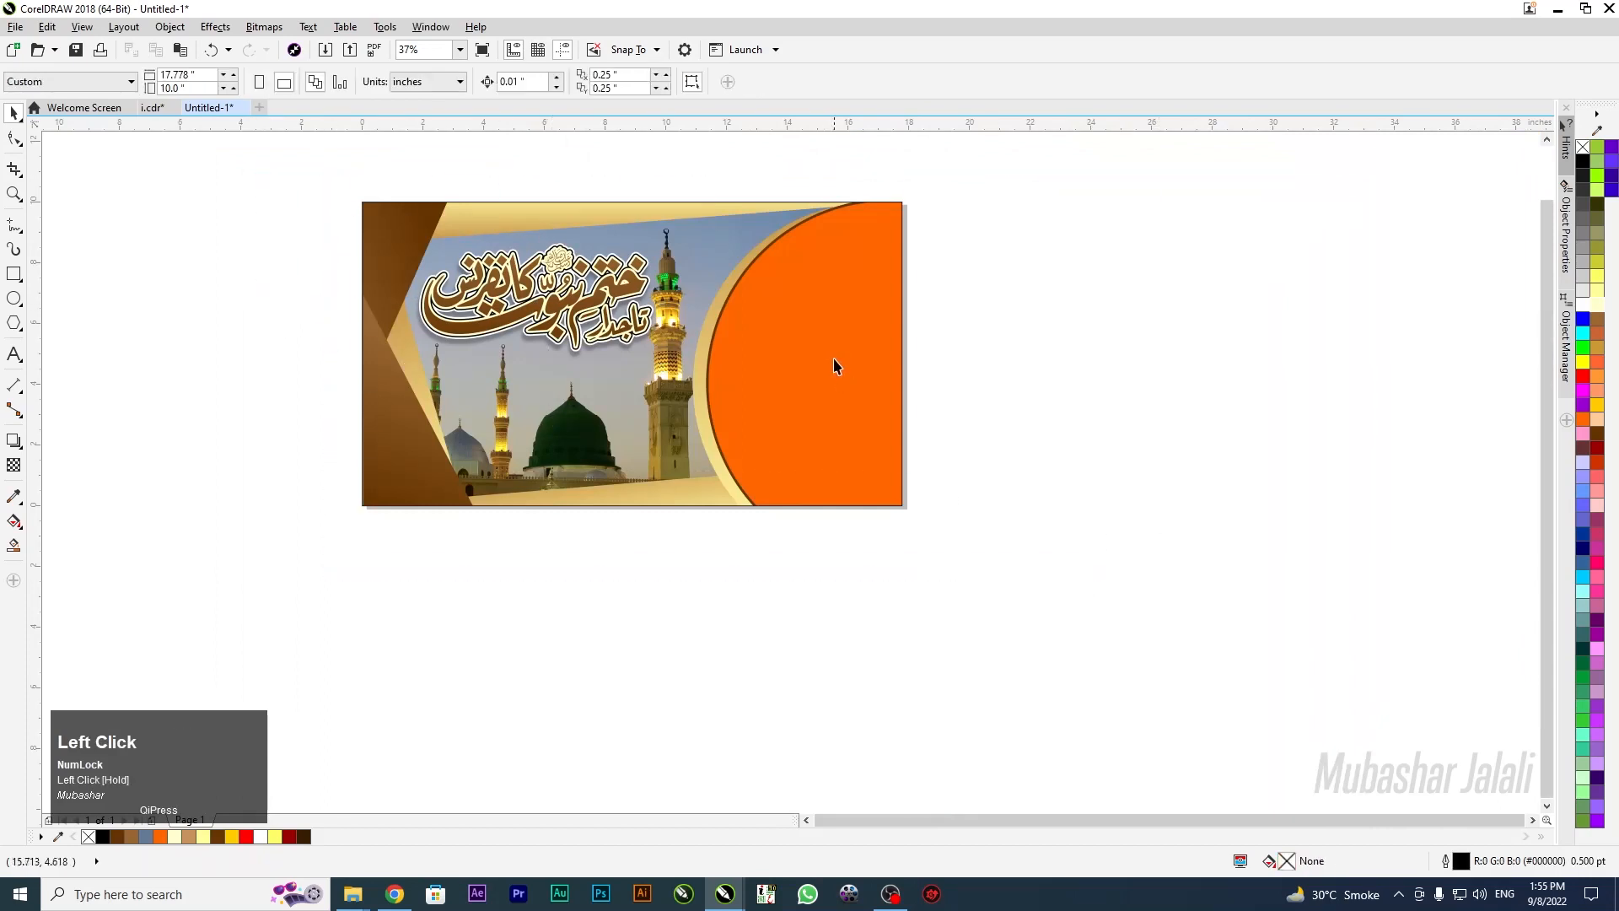
key("super")
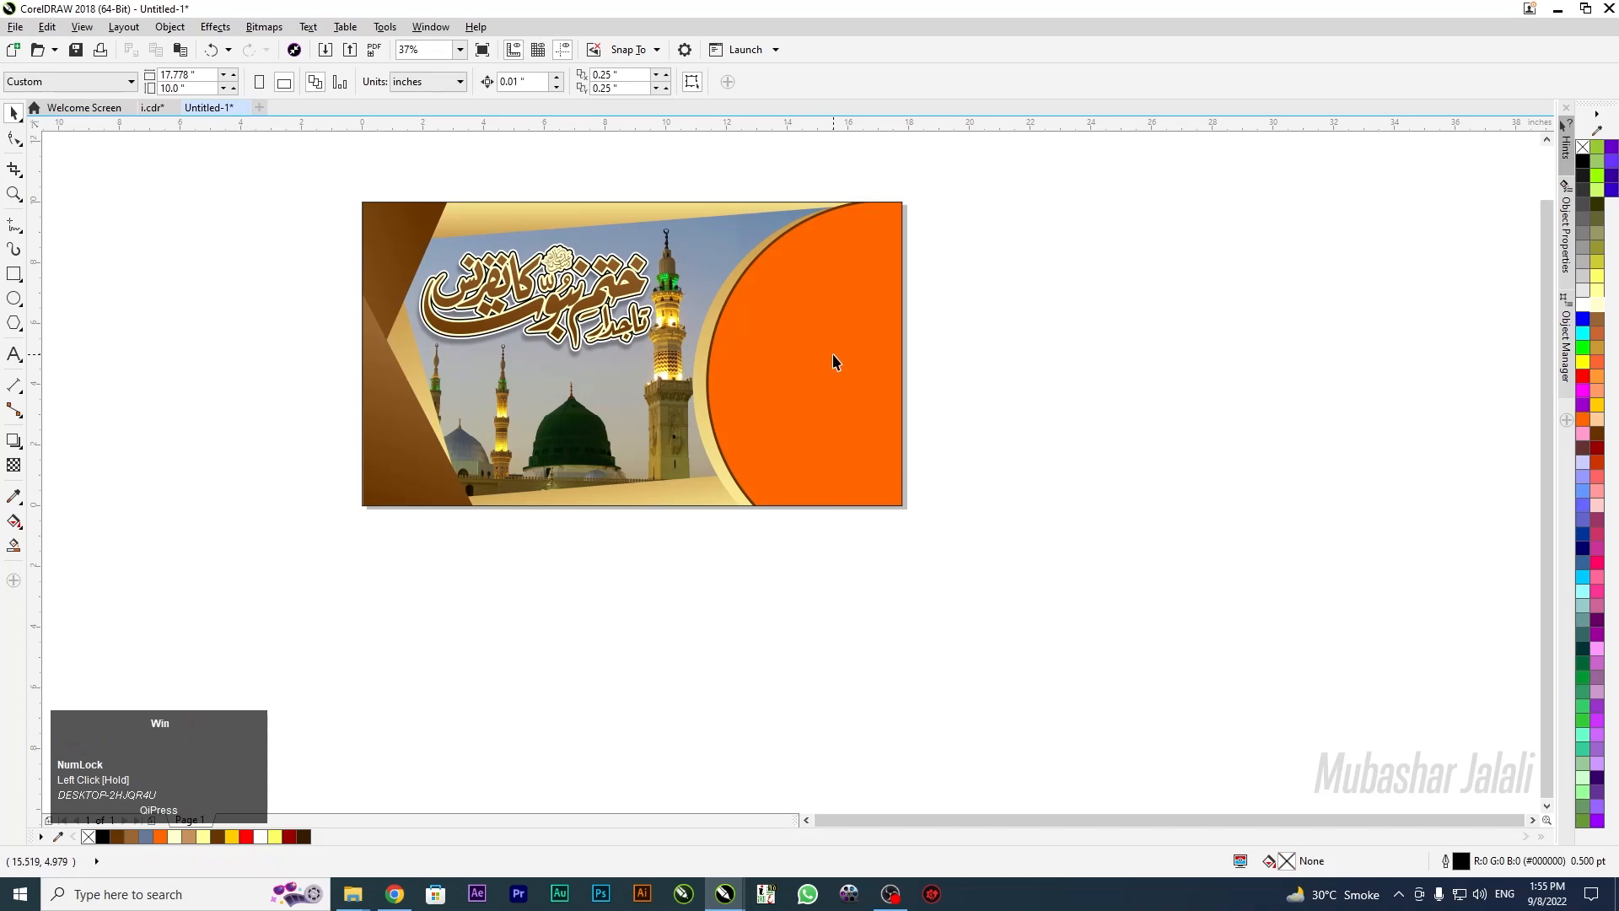
key("super+e")
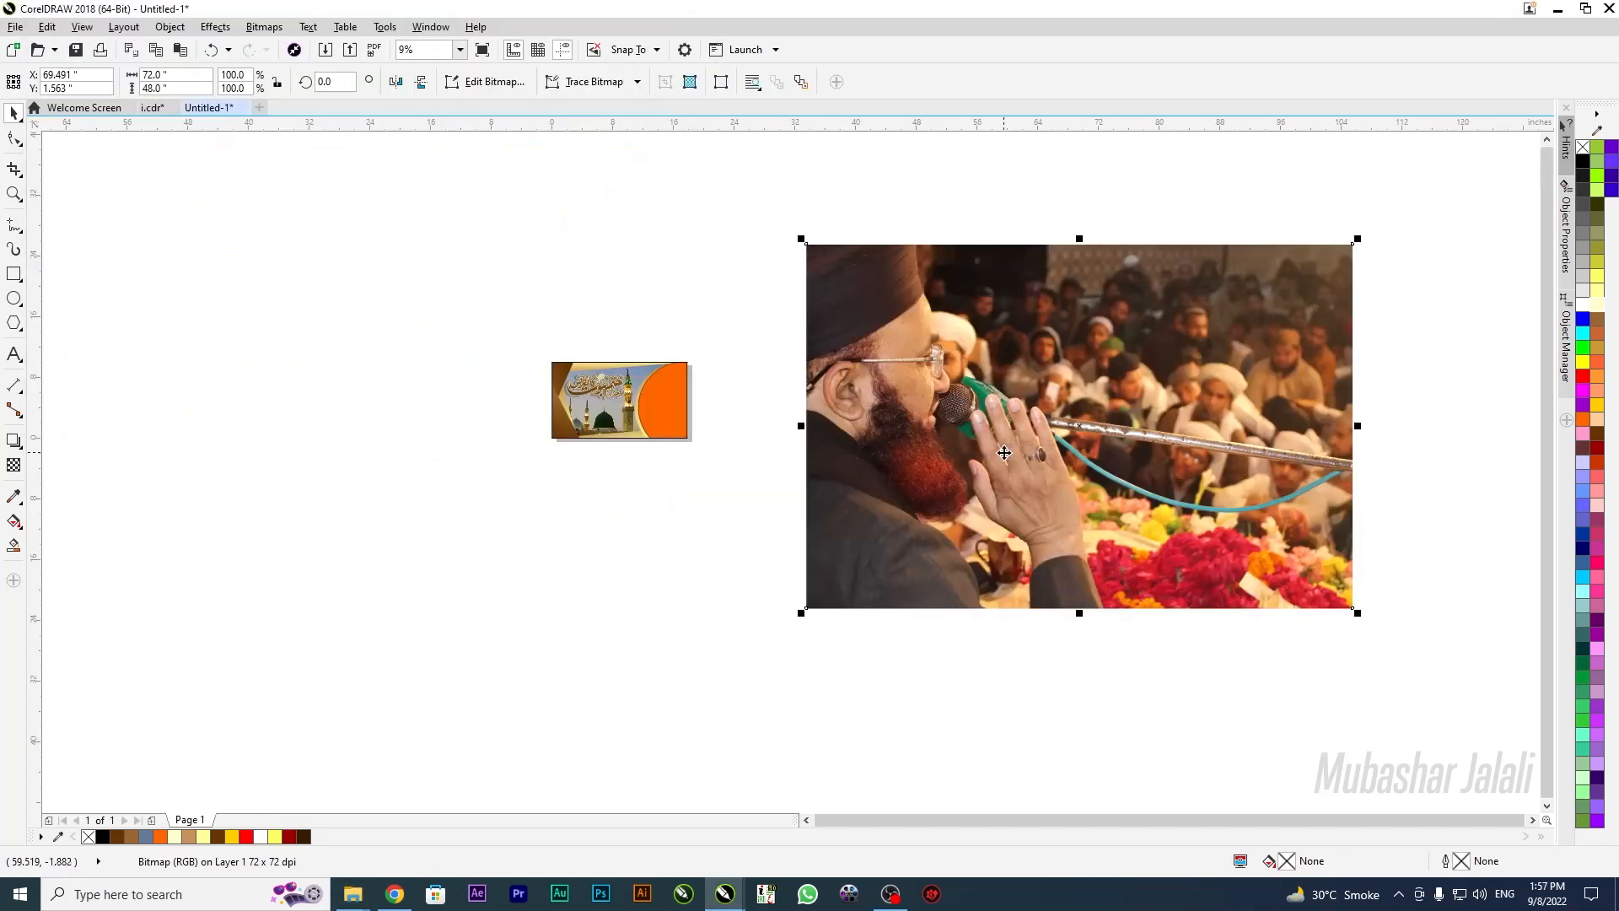
left_click_drag(1360, 240, 1249, 375)
left_click_drag(1084, 435, 786, 413)
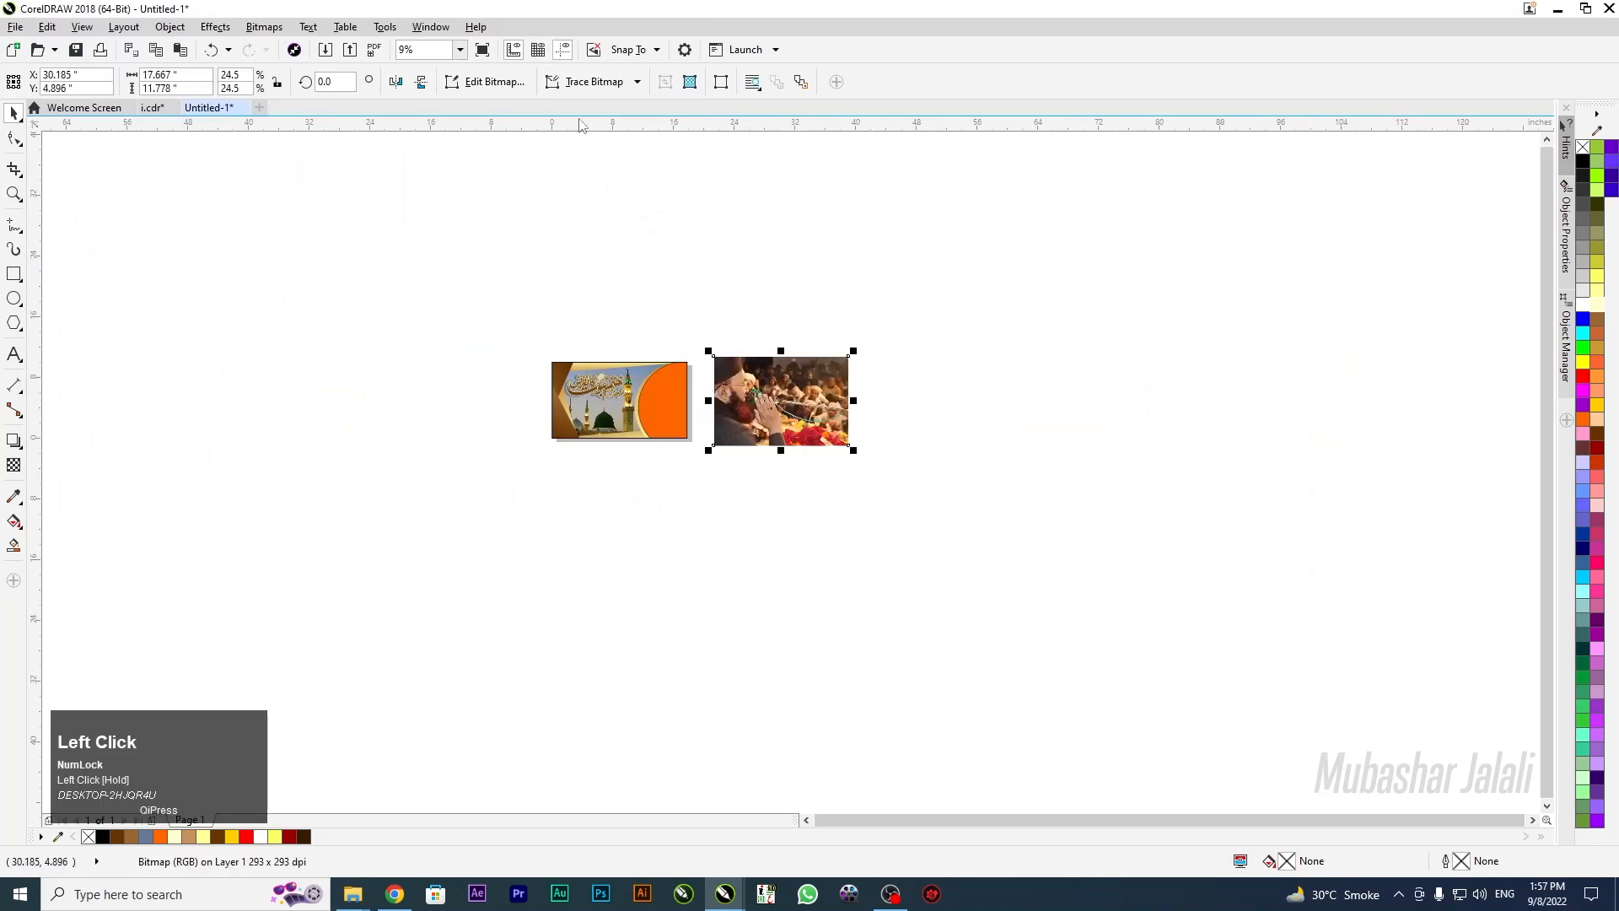
Mirror the speaker photo horizontally and rescale it over the banner
left_click(396, 81)
scroll(770, 414, "up", 1)
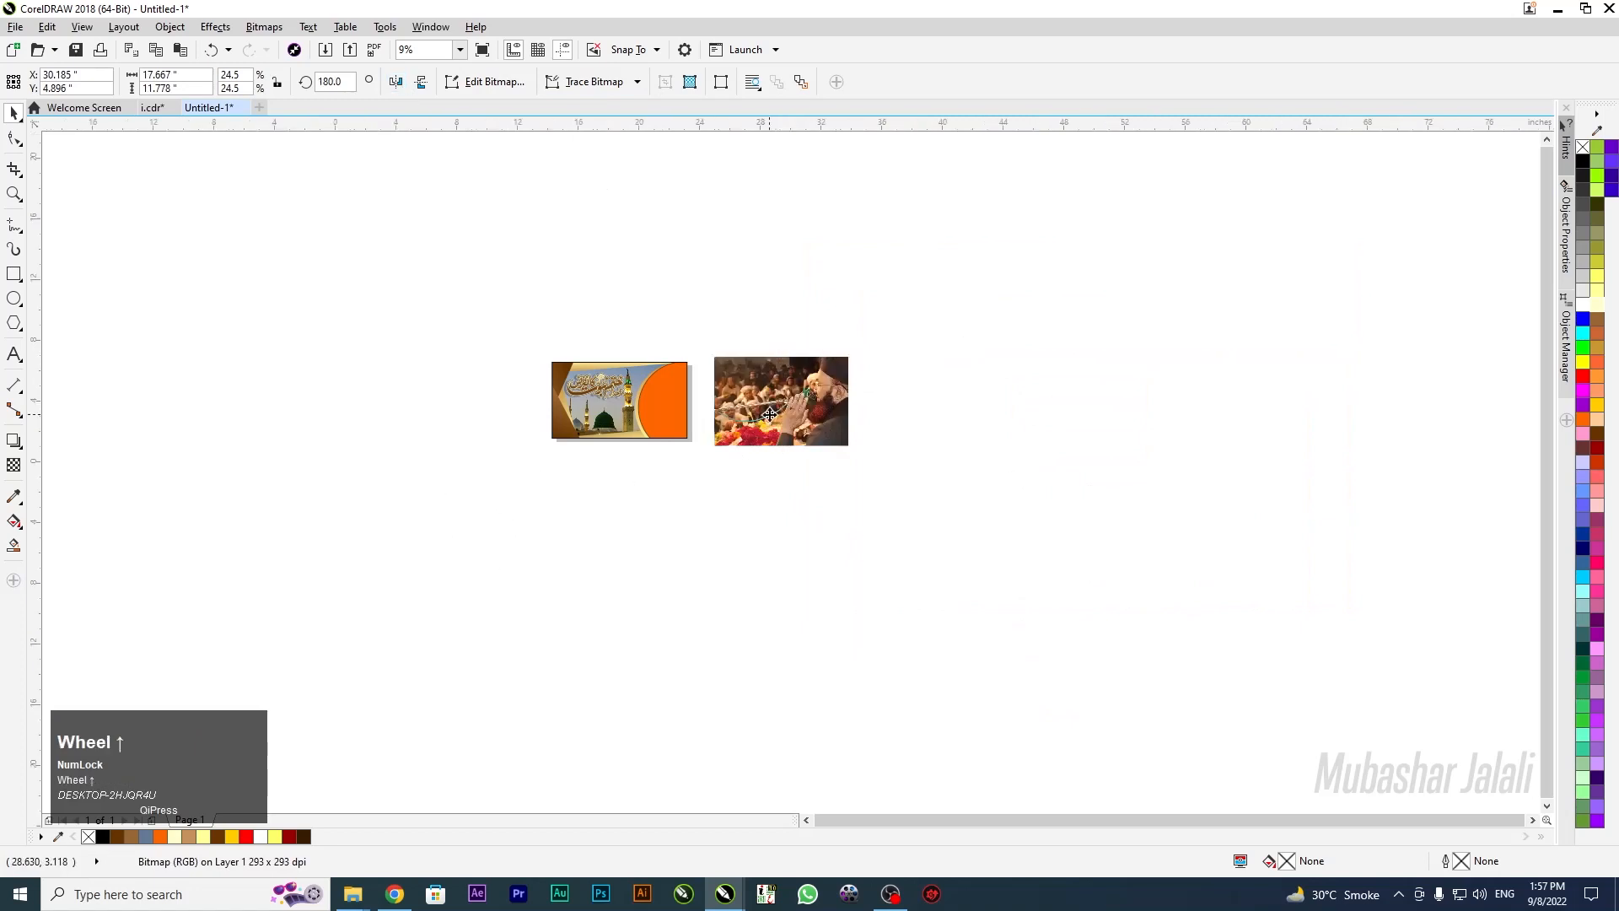
scroll(770, 414, "up", 2)
left_click_drag(927, 299, 911, 326)
left_click_drag(707, 413, 445, 419)
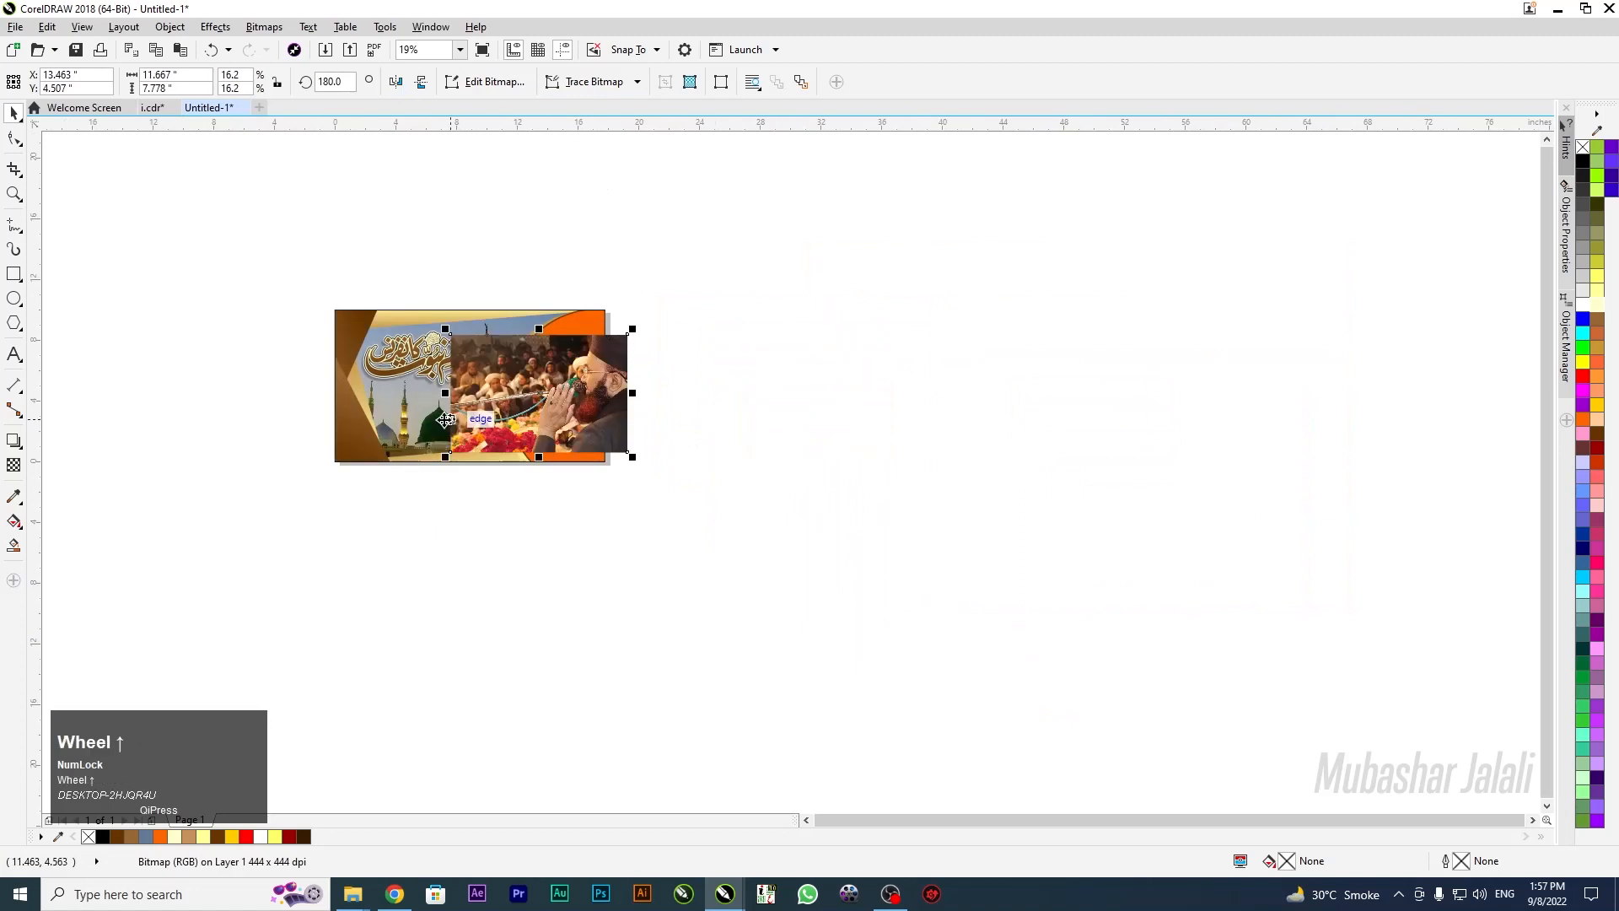
scroll(445, 419, "up", 4)
left_click_drag(653, 376, 520, 403)
left_click_drag(327, 579, 282, 609)
left_click_drag(431, 538, 423, 518)
Enlarge the photo evenly and position it over the banner's right side
scroll(739, 463, "down", 1)
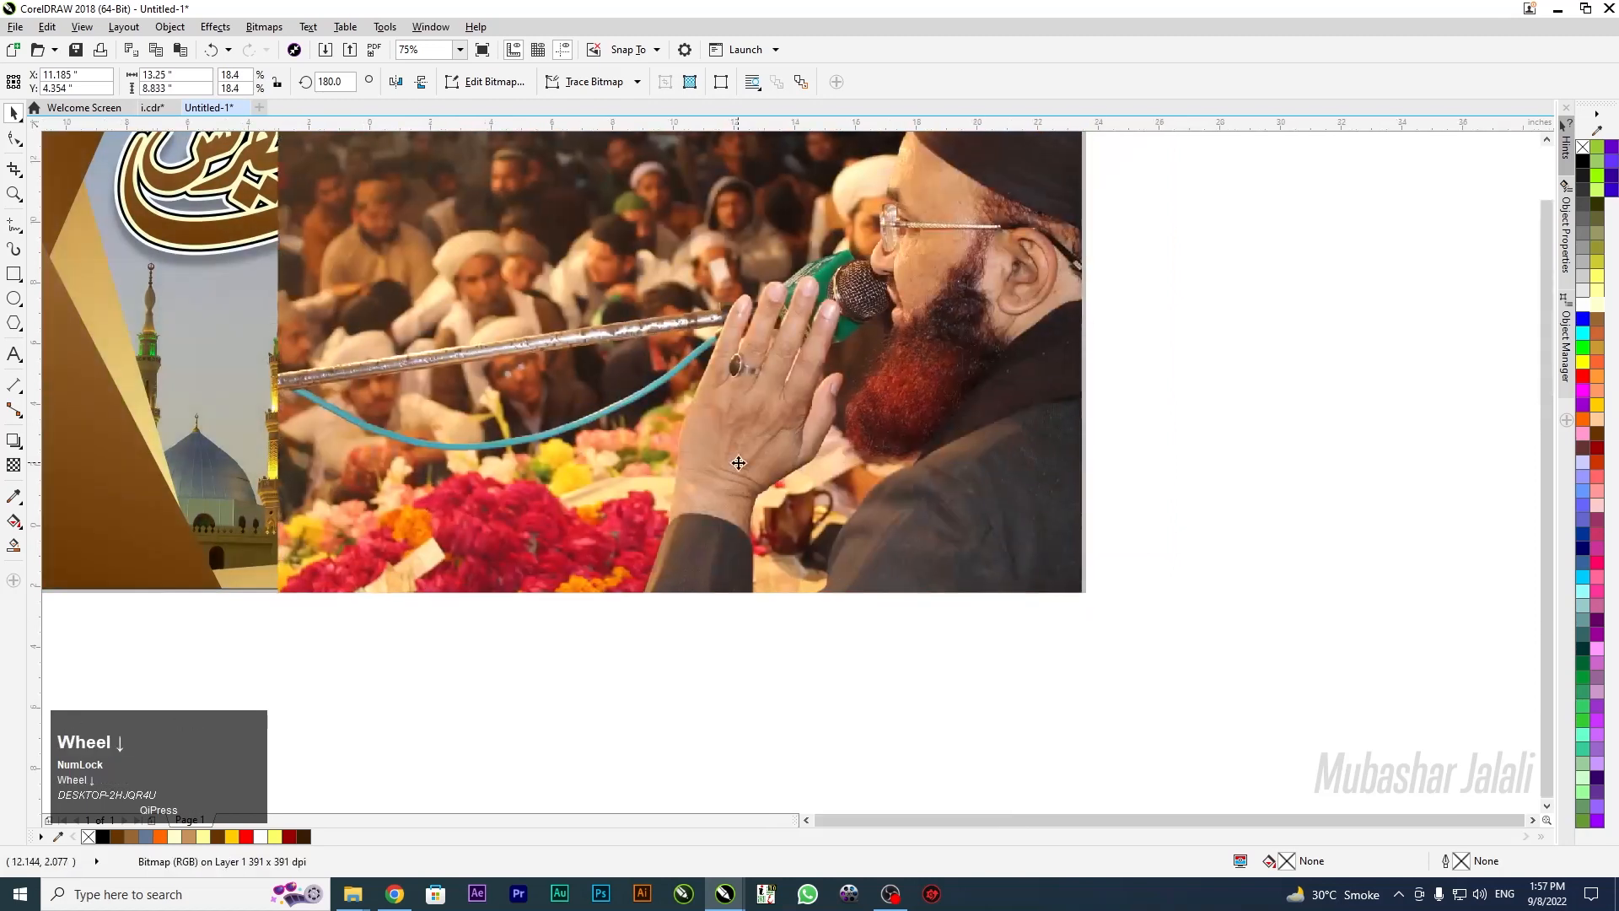
left_click(641, 429)
left_click_drag(639, 433, 634, 395)
left_click_drag(498, 496, 459, 516)
left_click_drag(675, 424, 651, 441)
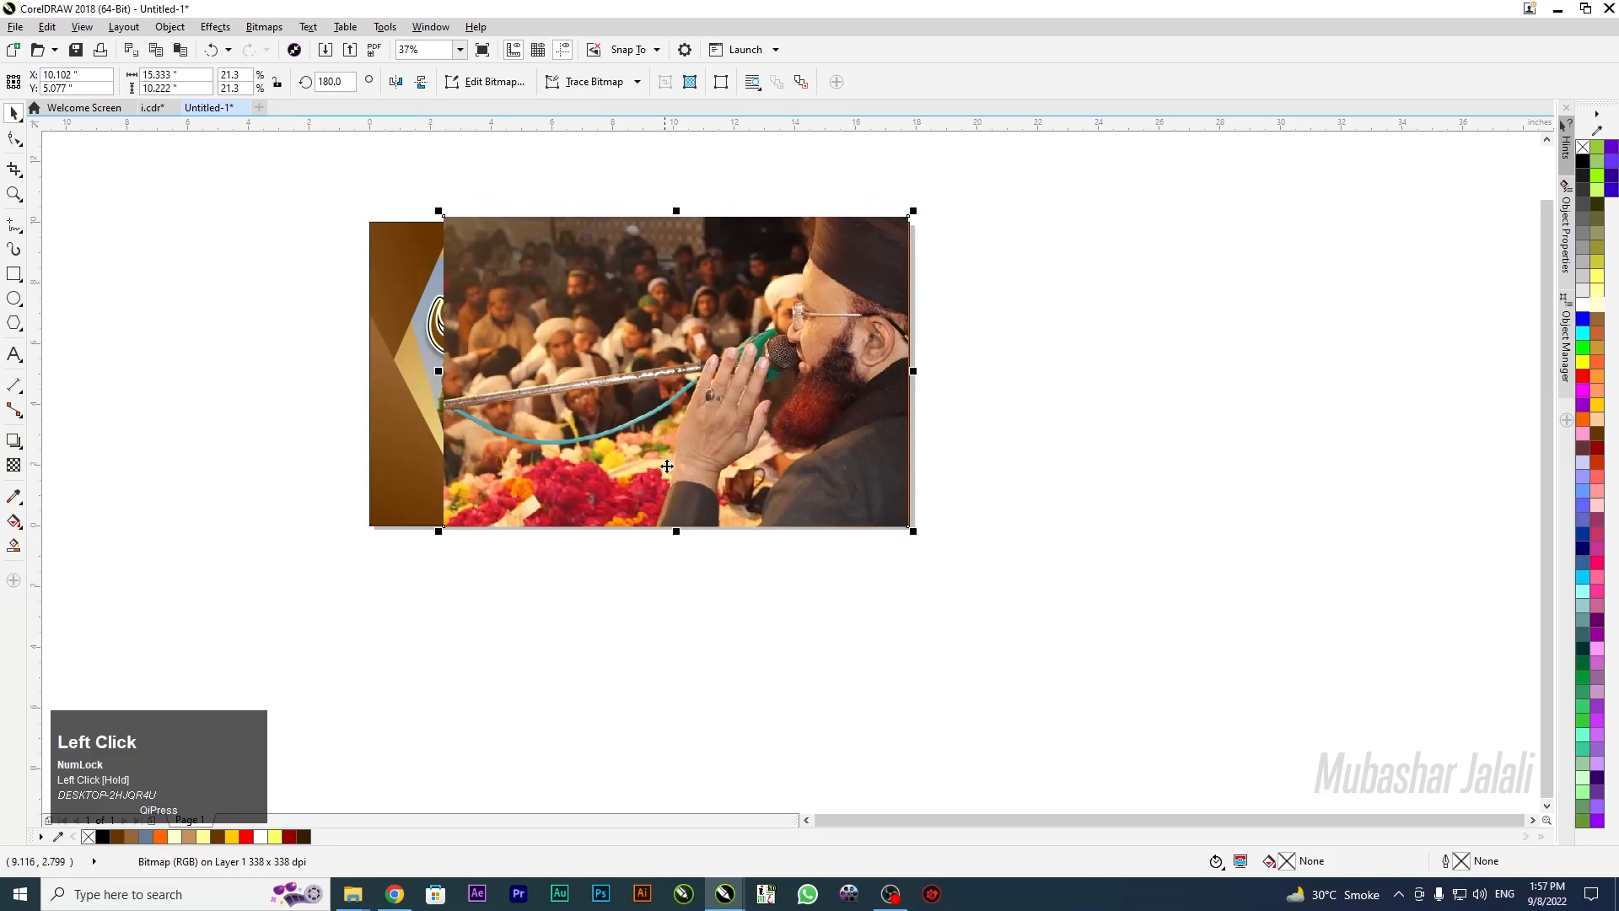
left_click_drag(633, 501, 885, 434)
right_click(900, 435)
PowerClip the speaker photo into the banner rectangle, then edit the banner's clipped contents
left_click(928, 373)
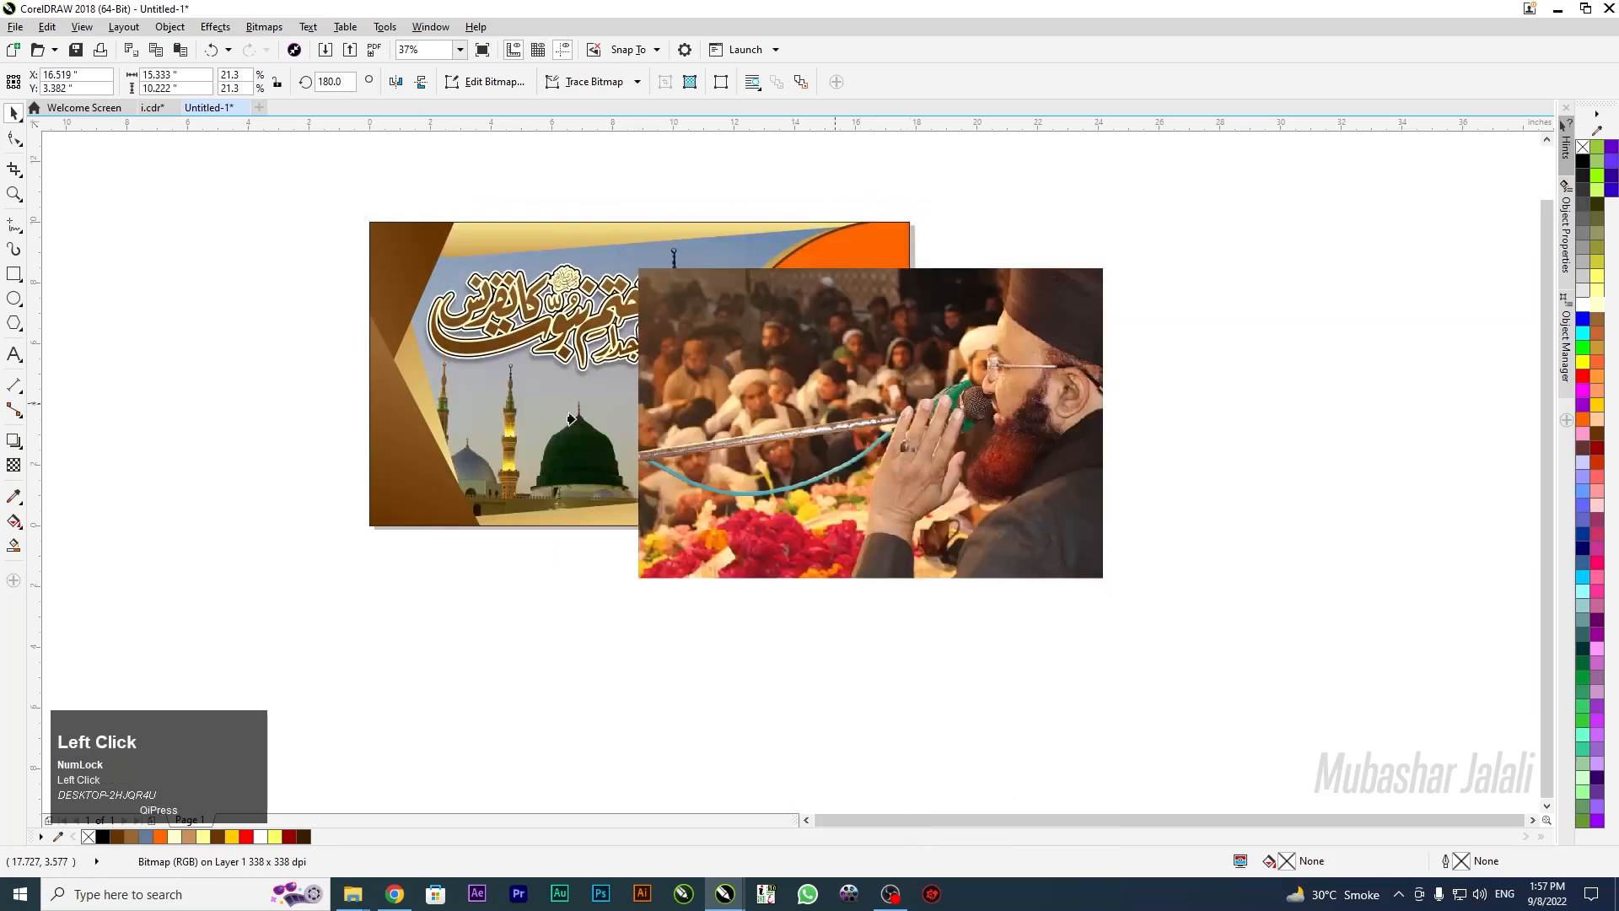
left_click(502, 410)
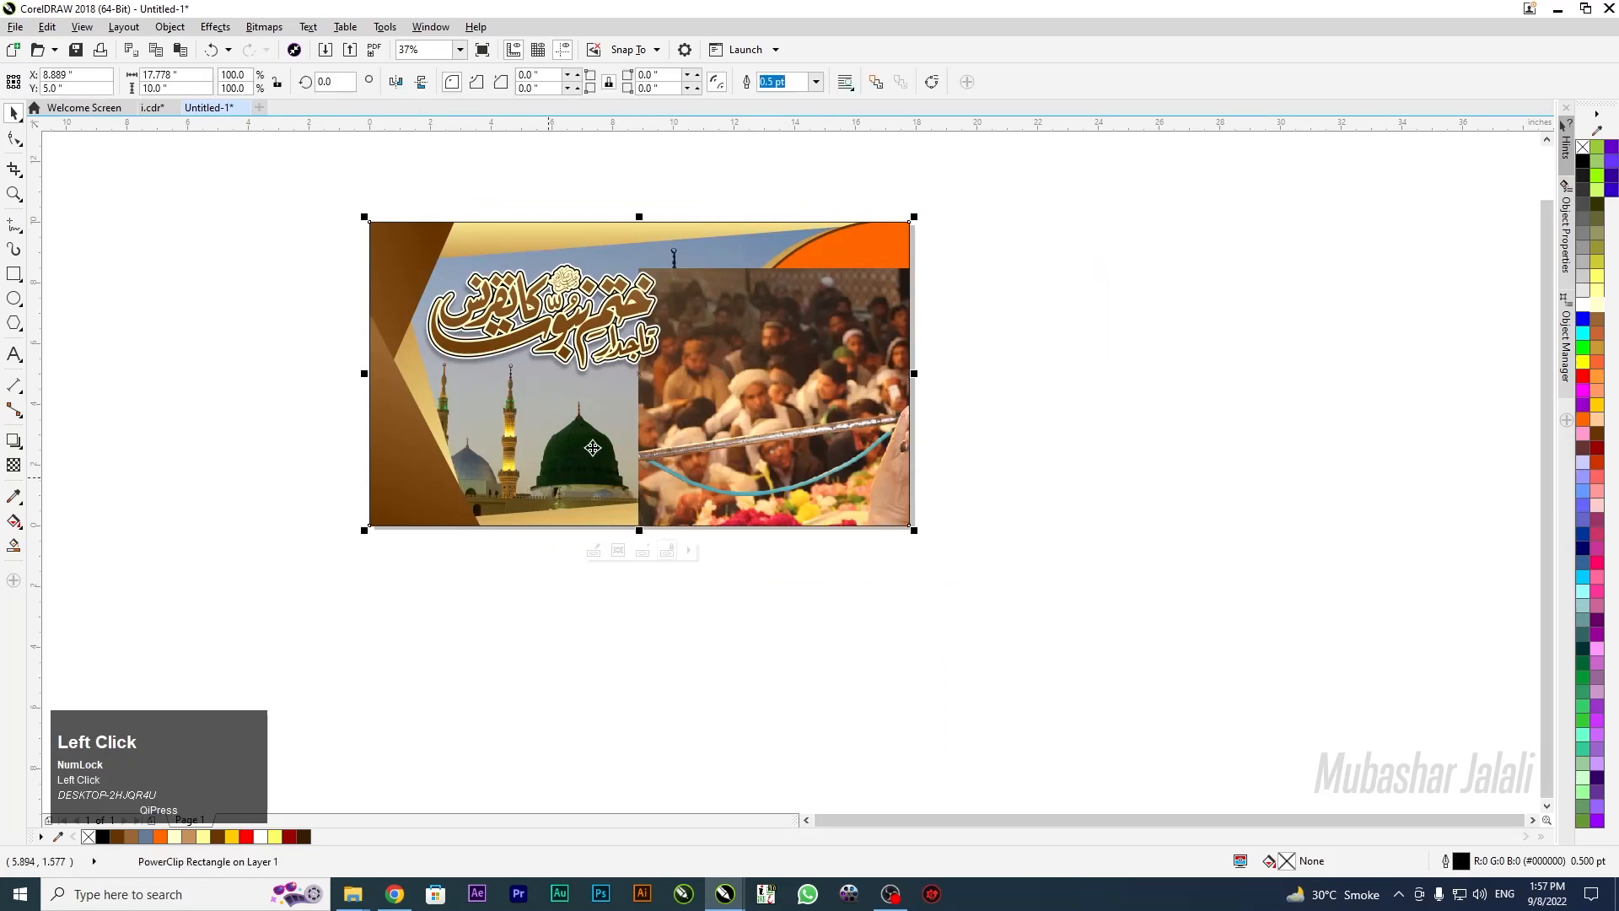
left_click(594, 552)
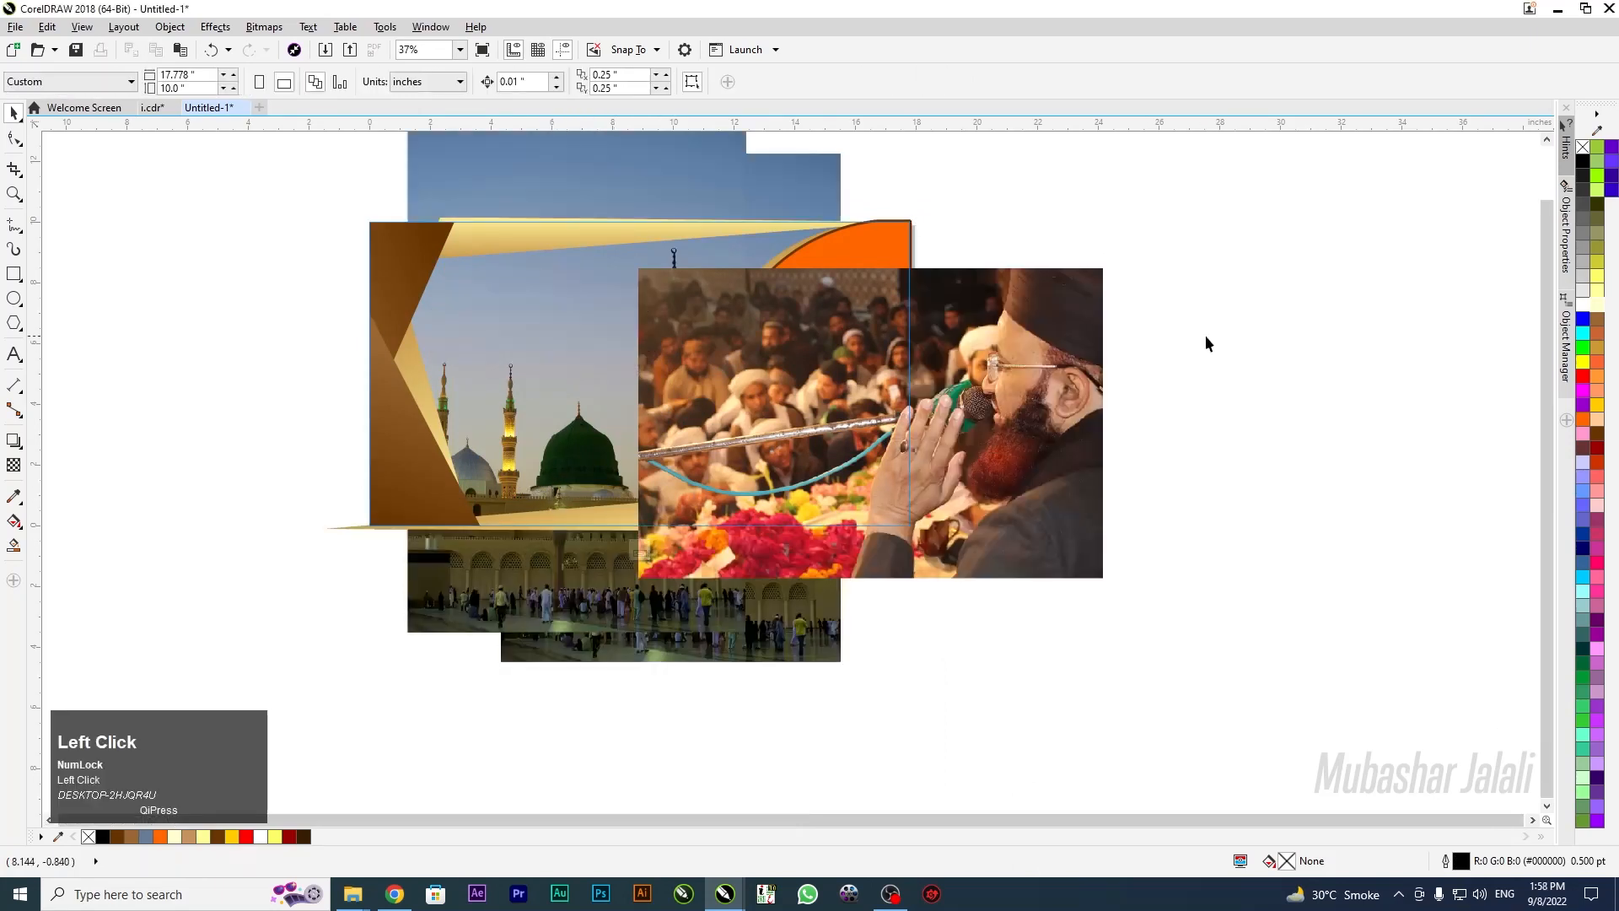
right_click(1075, 364)
left_click(1121, 362)
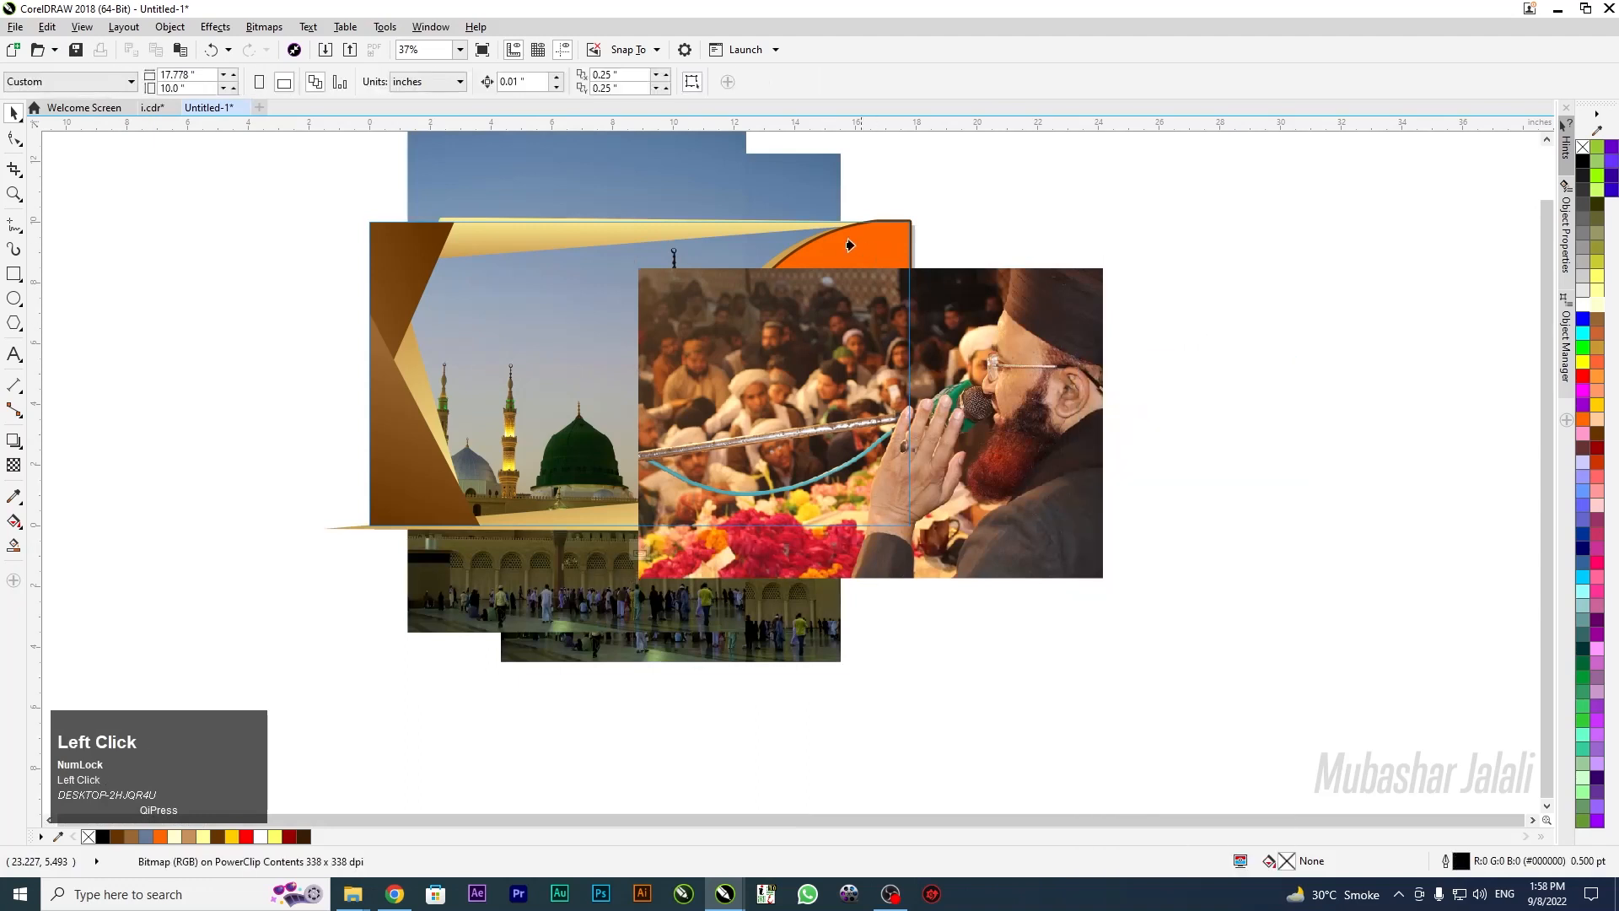
Move the portrait into the orange curved frame's PowerClip and nudge it down
key("F10")
left_click(860, 310)
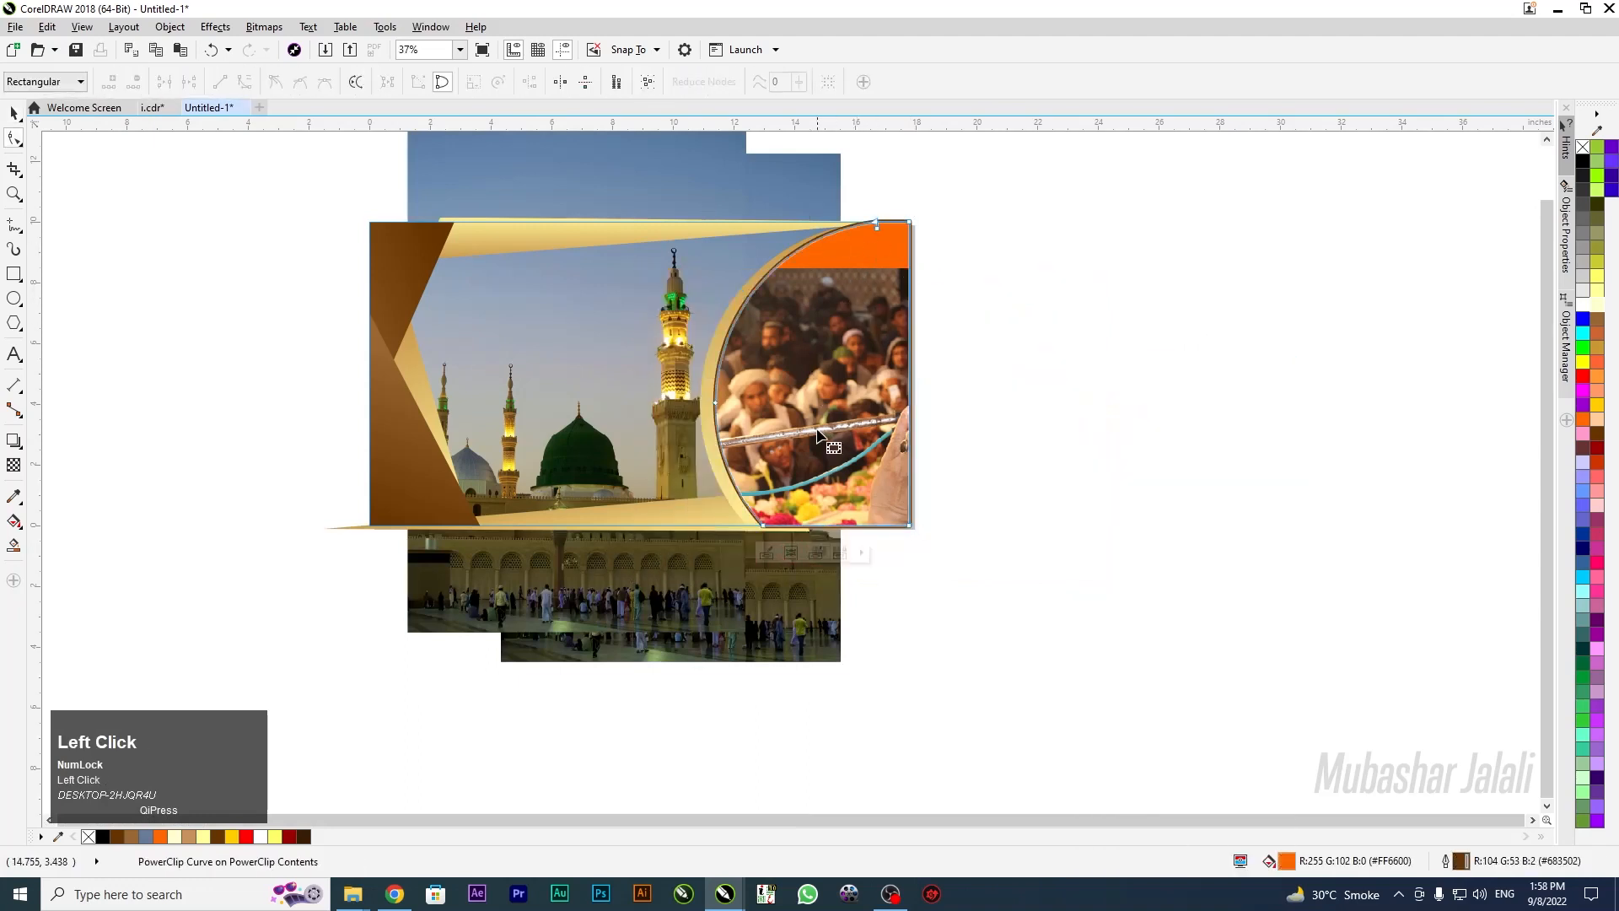
left_click(14, 112)
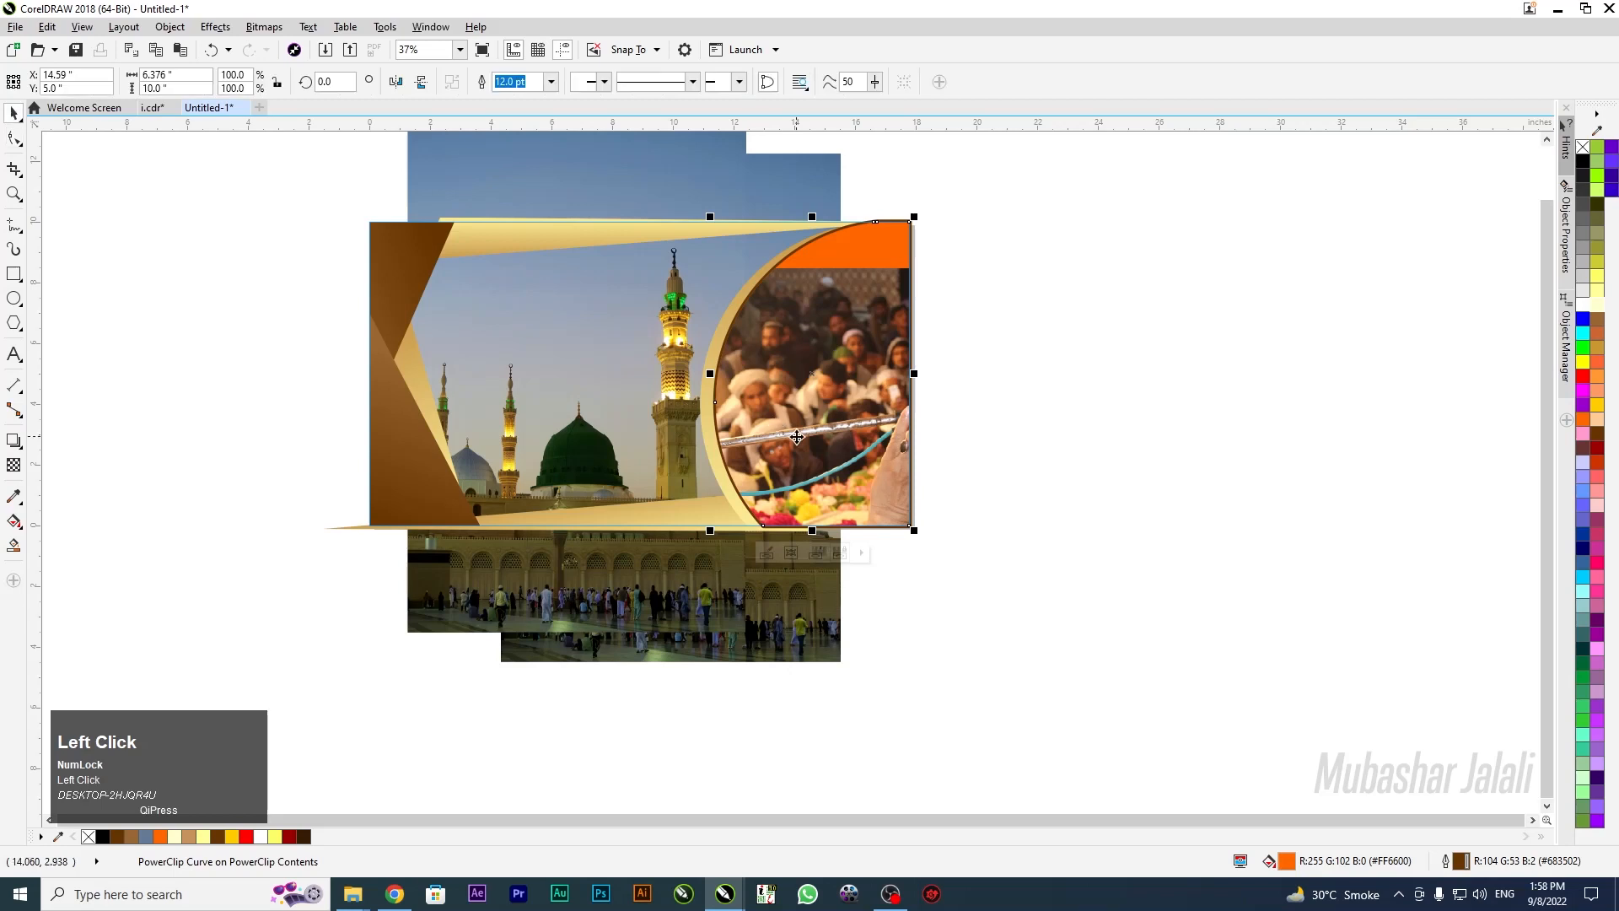
left_click(766, 555)
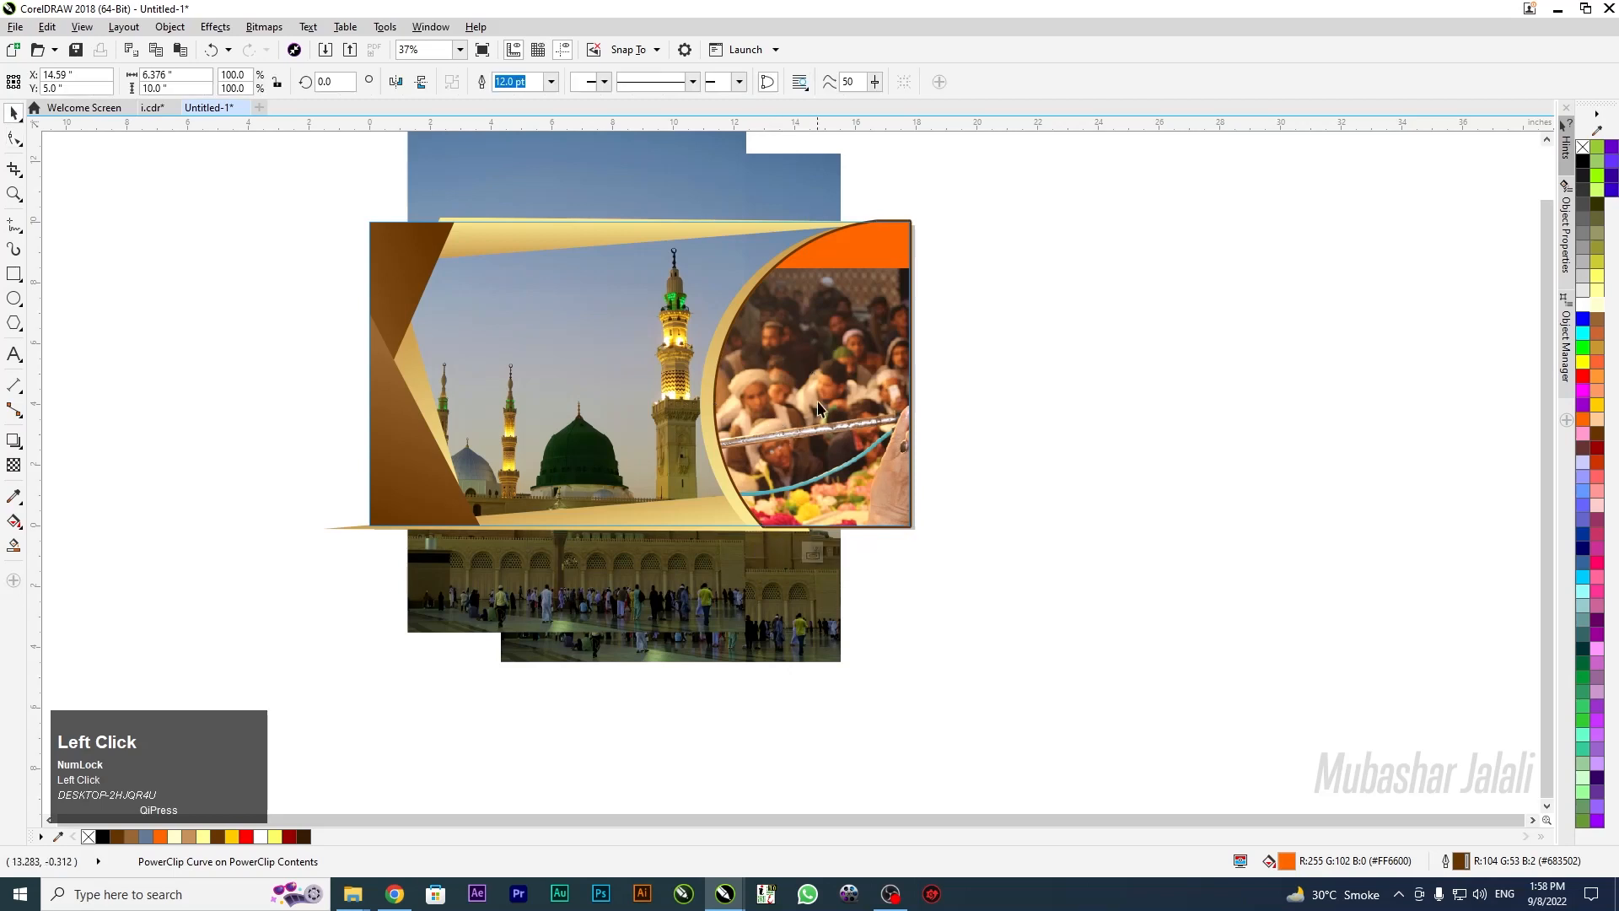
left_click_drag(992, 435, 818, 392)
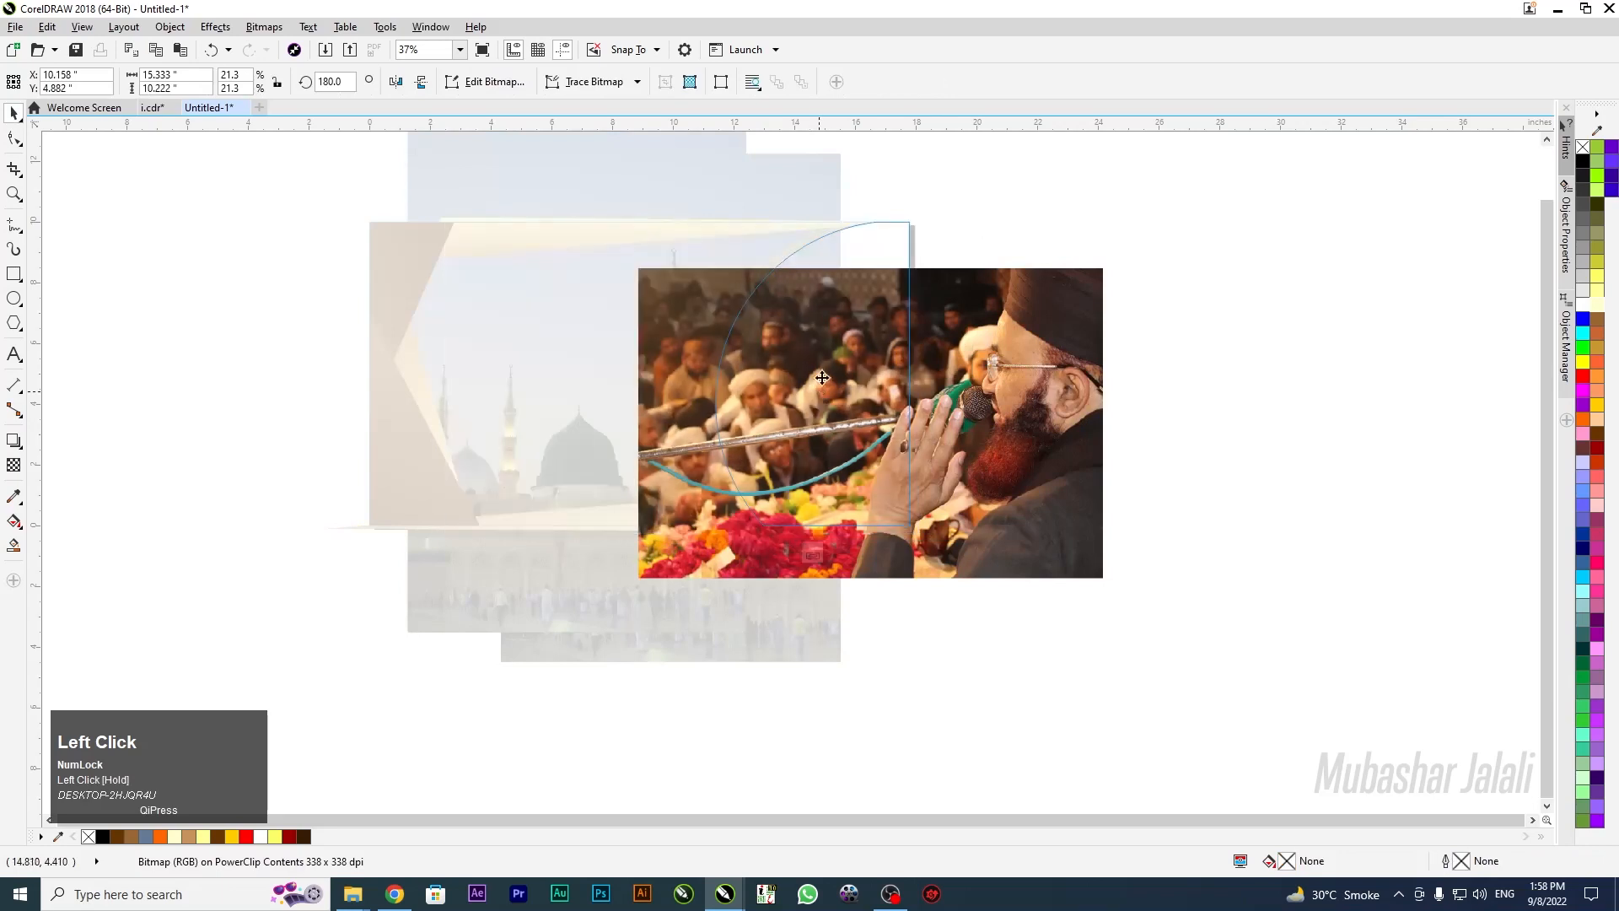
left_click_drag(806, 405, 833, 402)
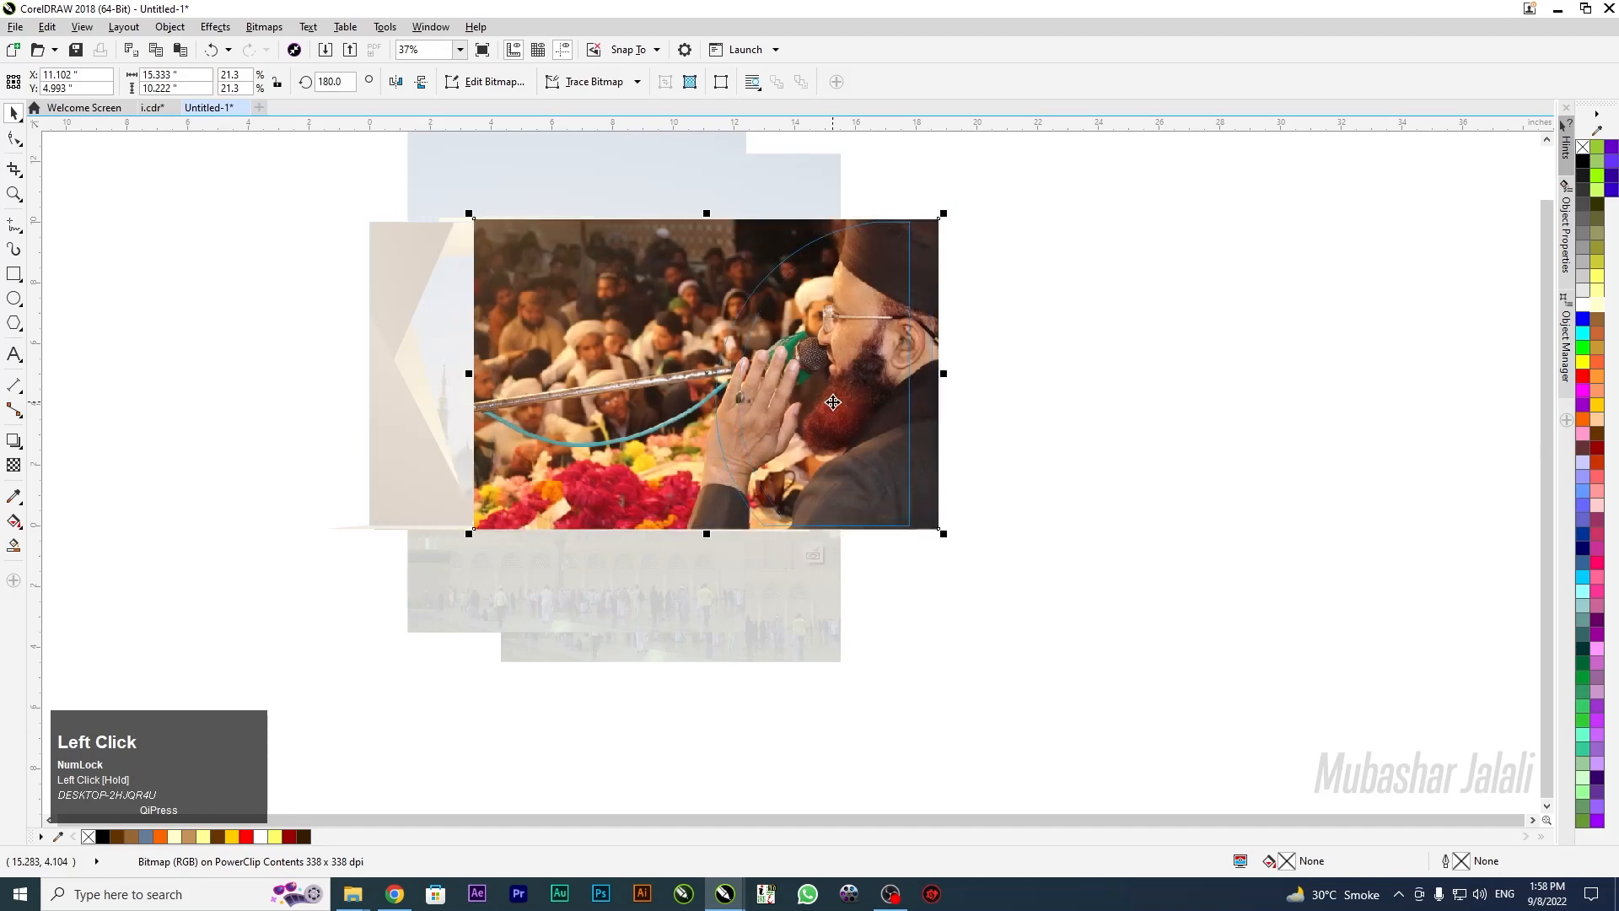
key("Down")
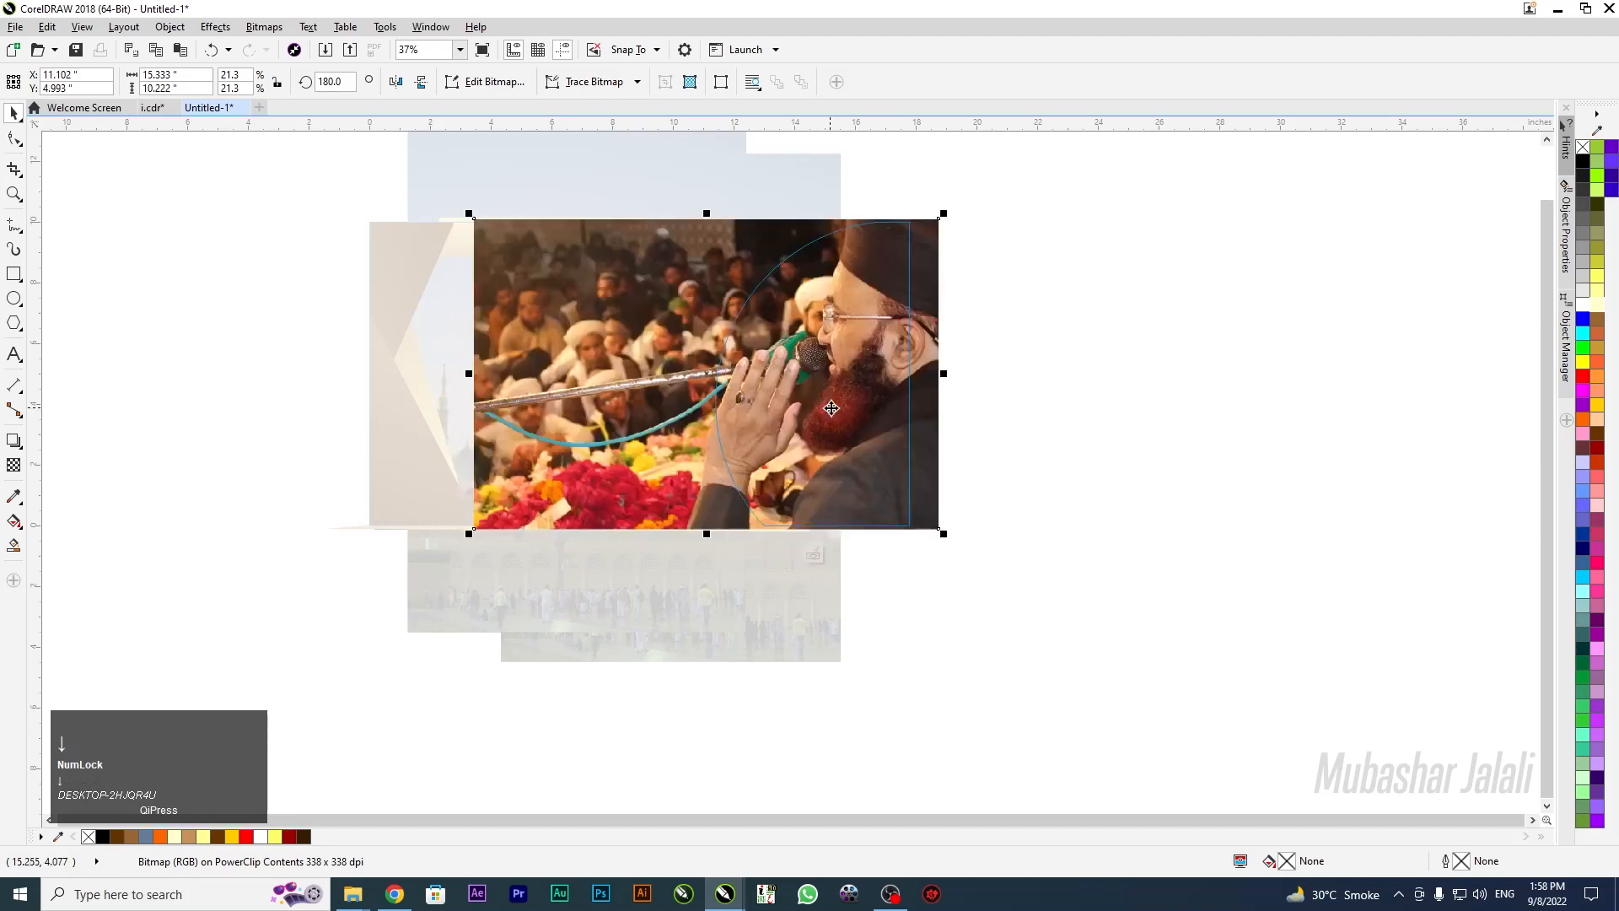
Enlarge the portrait and shift it right so his face shows, then finish editing
left_click(467, 541)
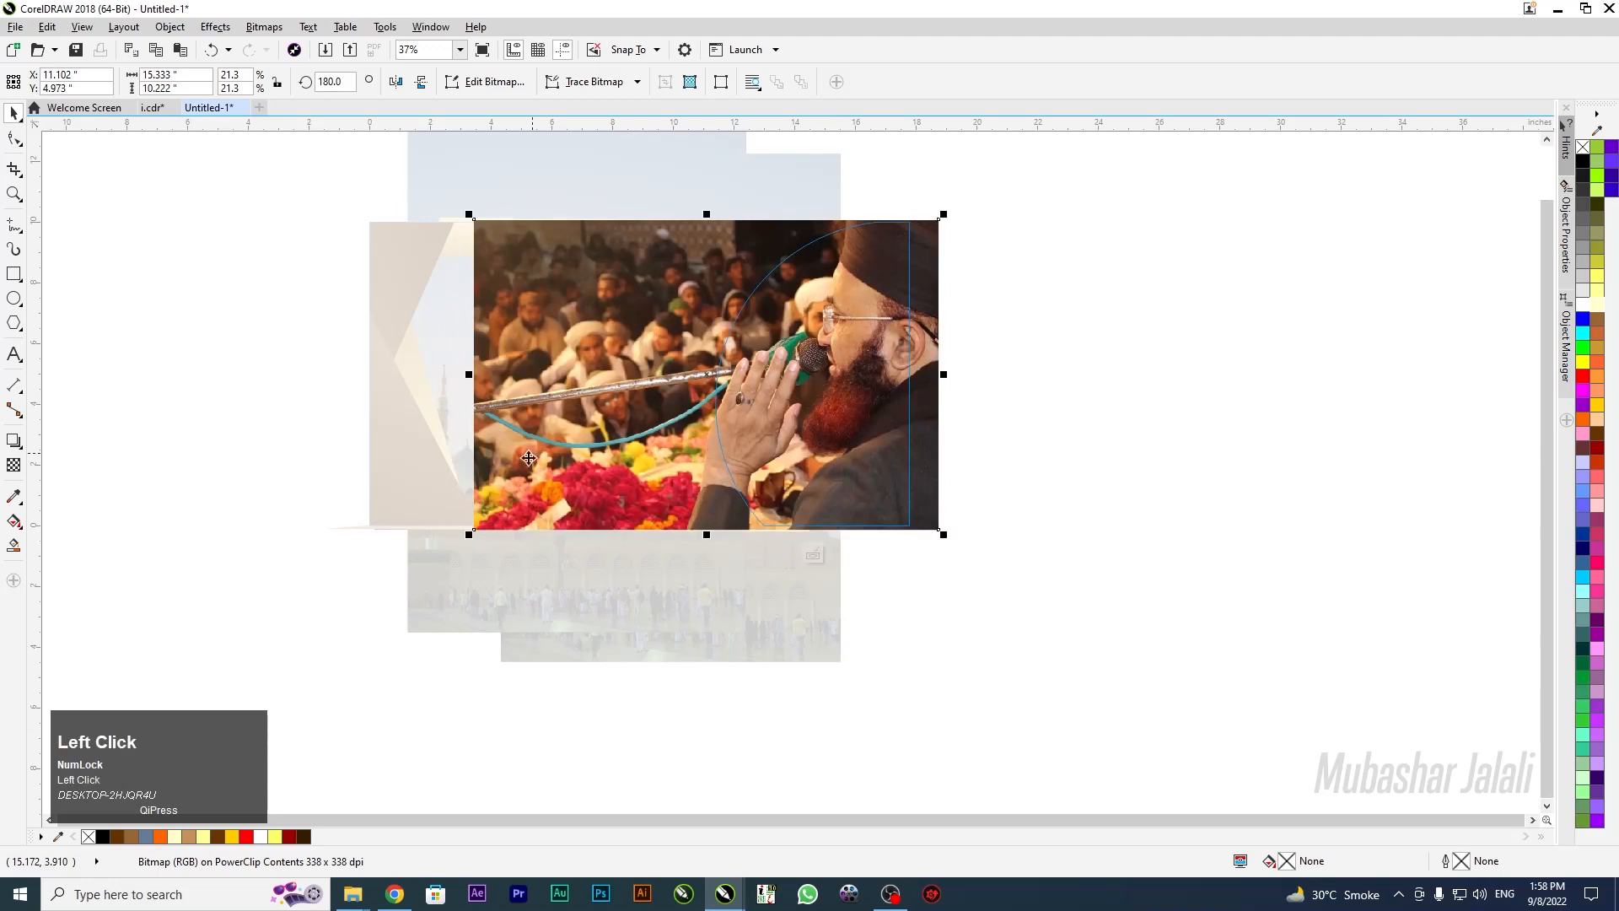
left_click_drag(467, 537, 579, 410)
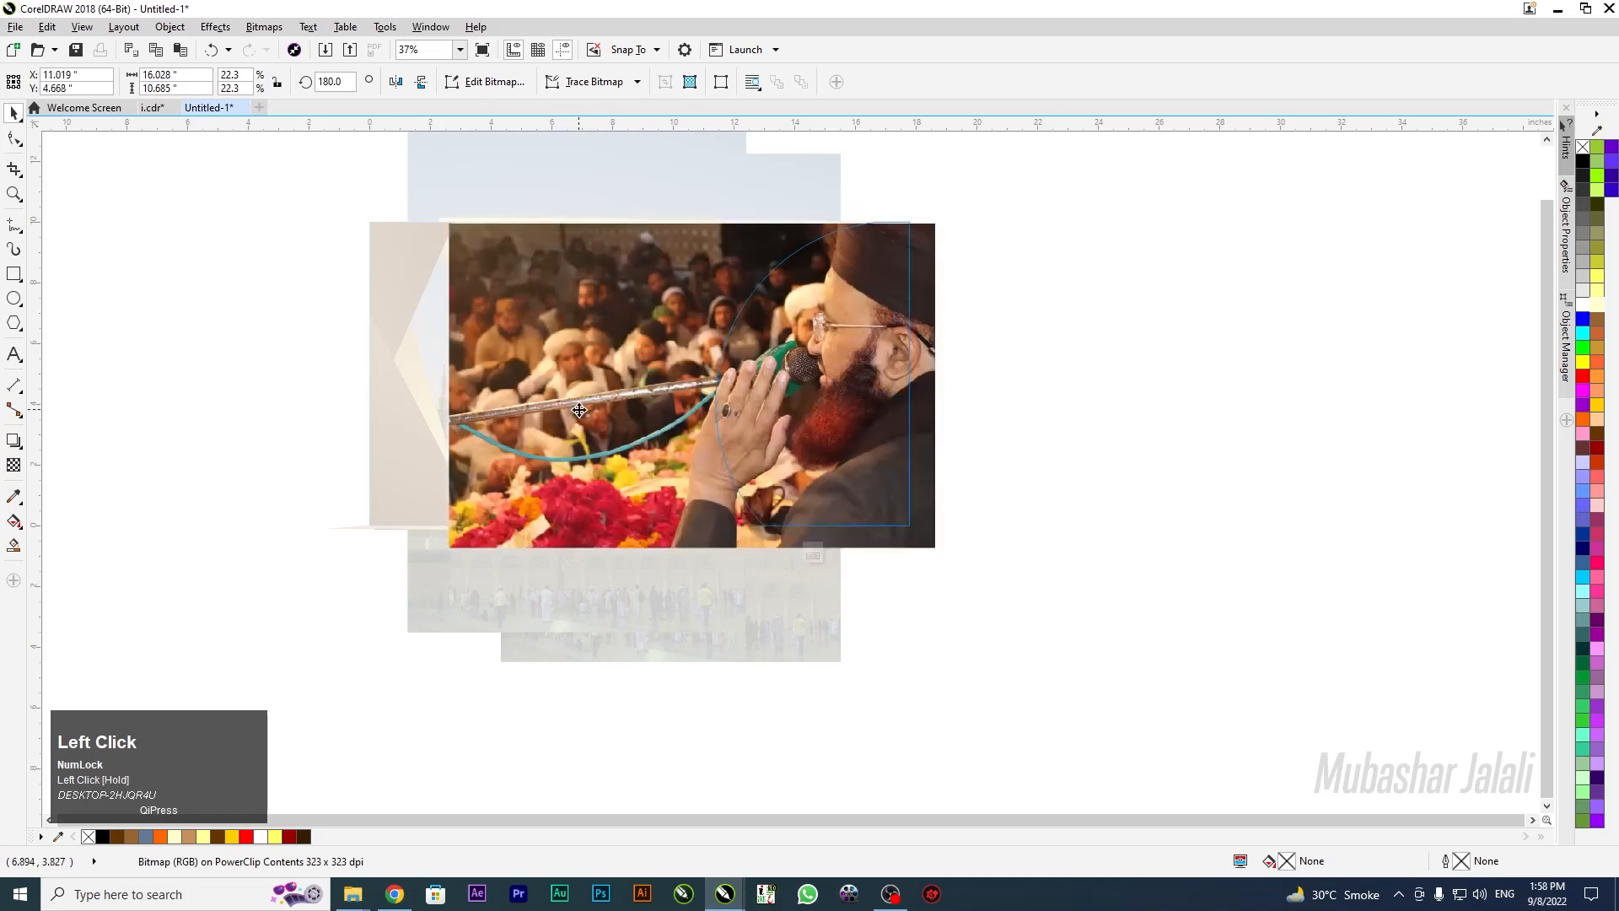
key("Right")
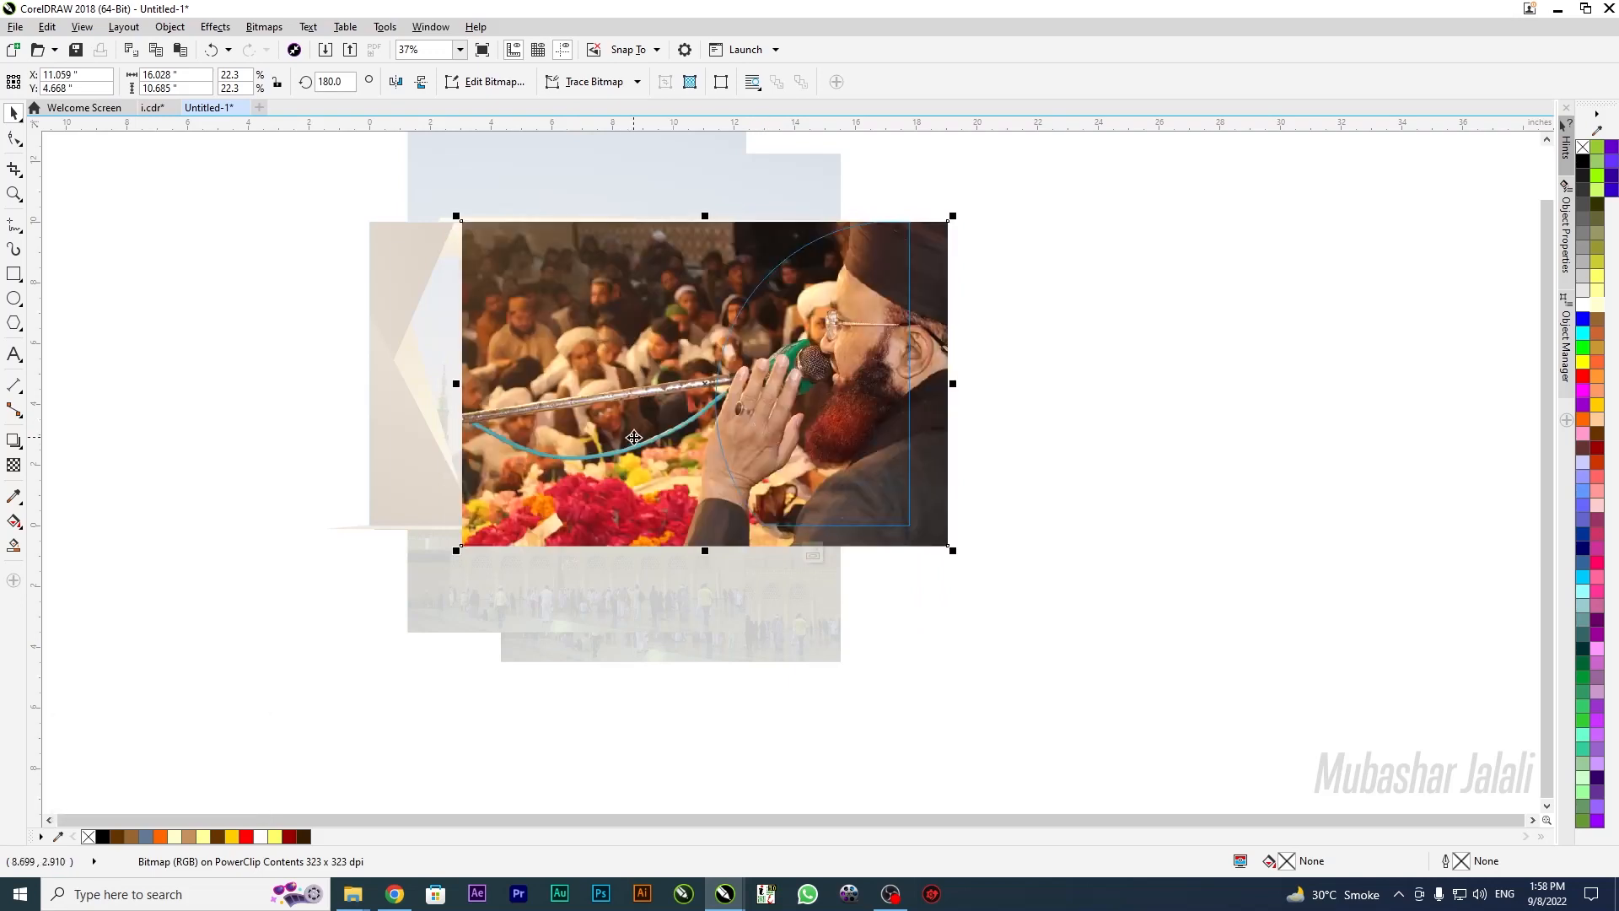
left_click_drag(635, 437, 647, 436)
left_click(807, 556)
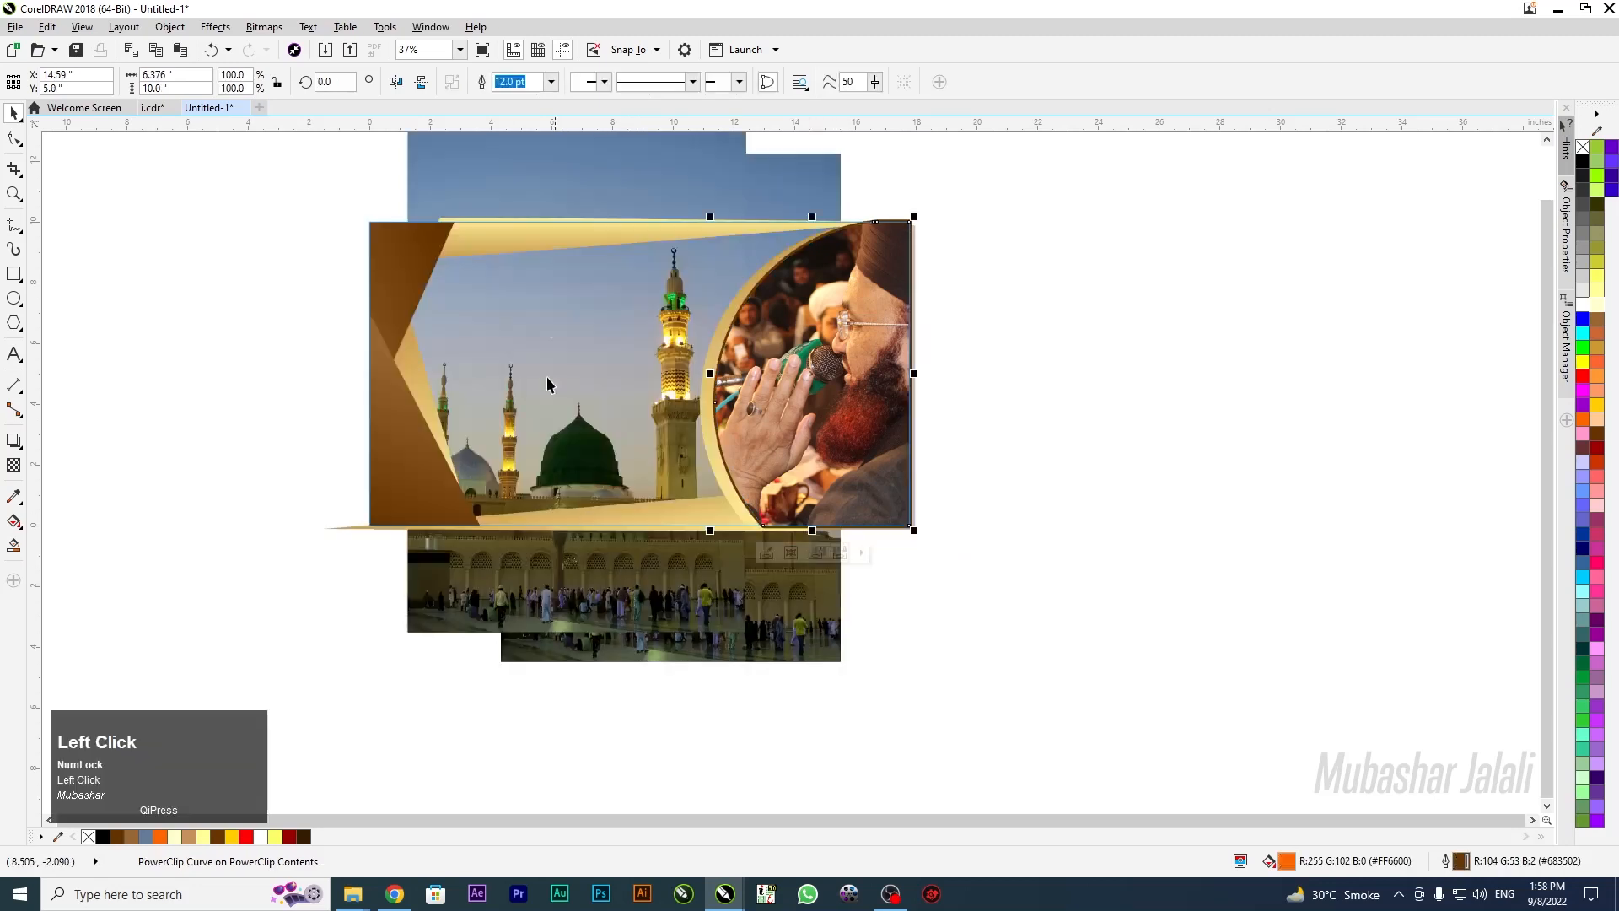
left_click(1082, 569)
left_click(593, 570)
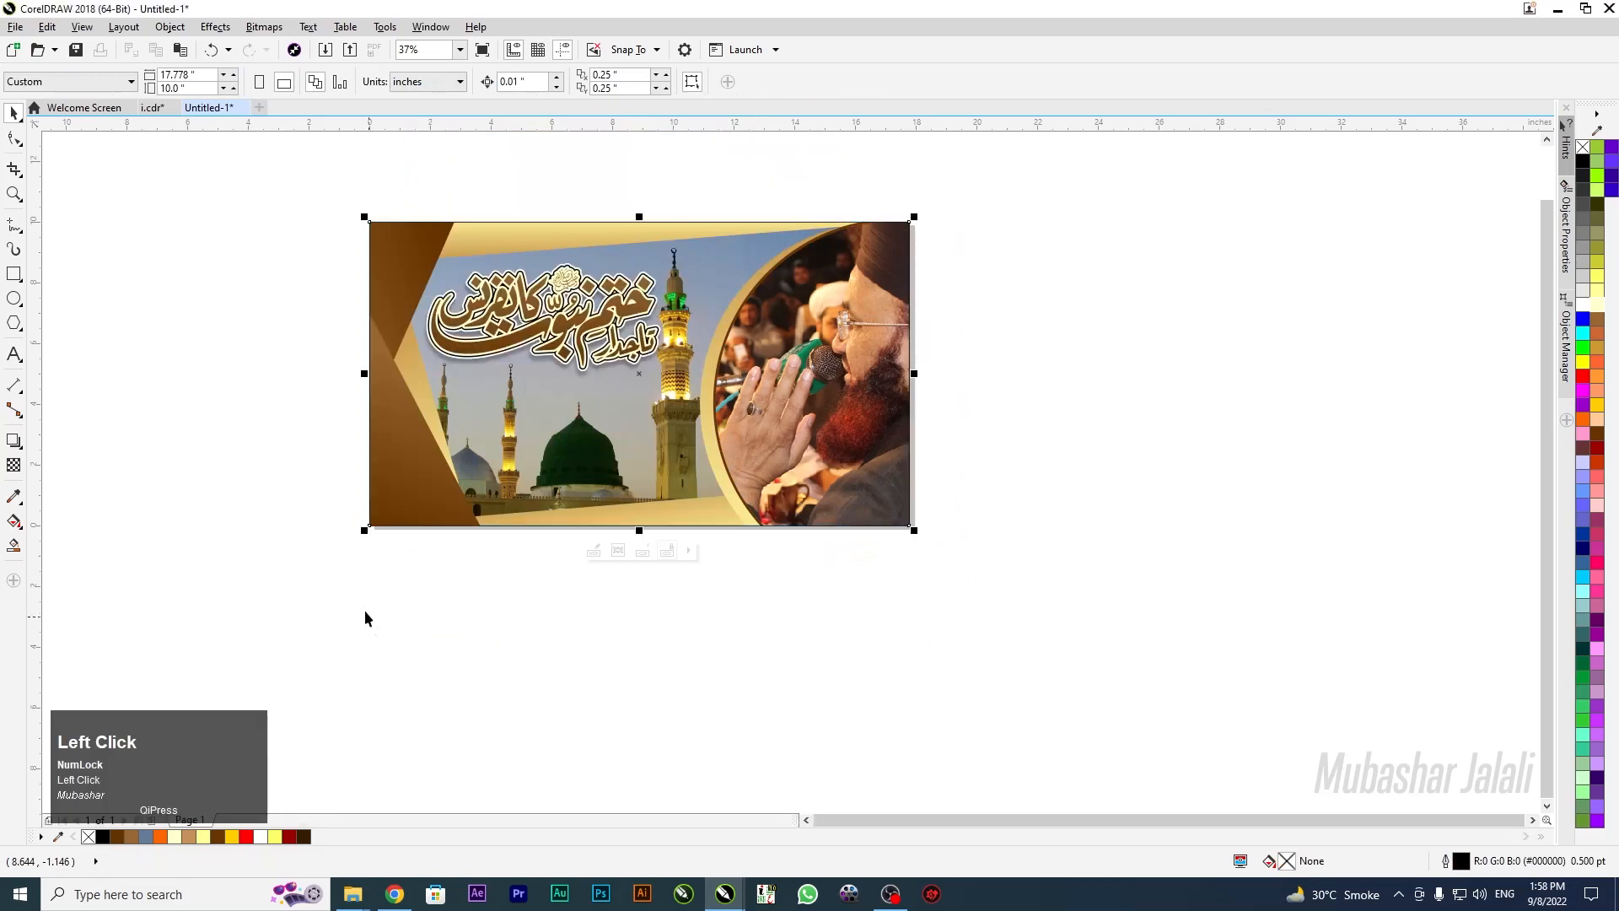
Select the four parts of the Urdu title and PowerClip them inside the banner rectangle
left_click_drag(192, 164, 777, 392)
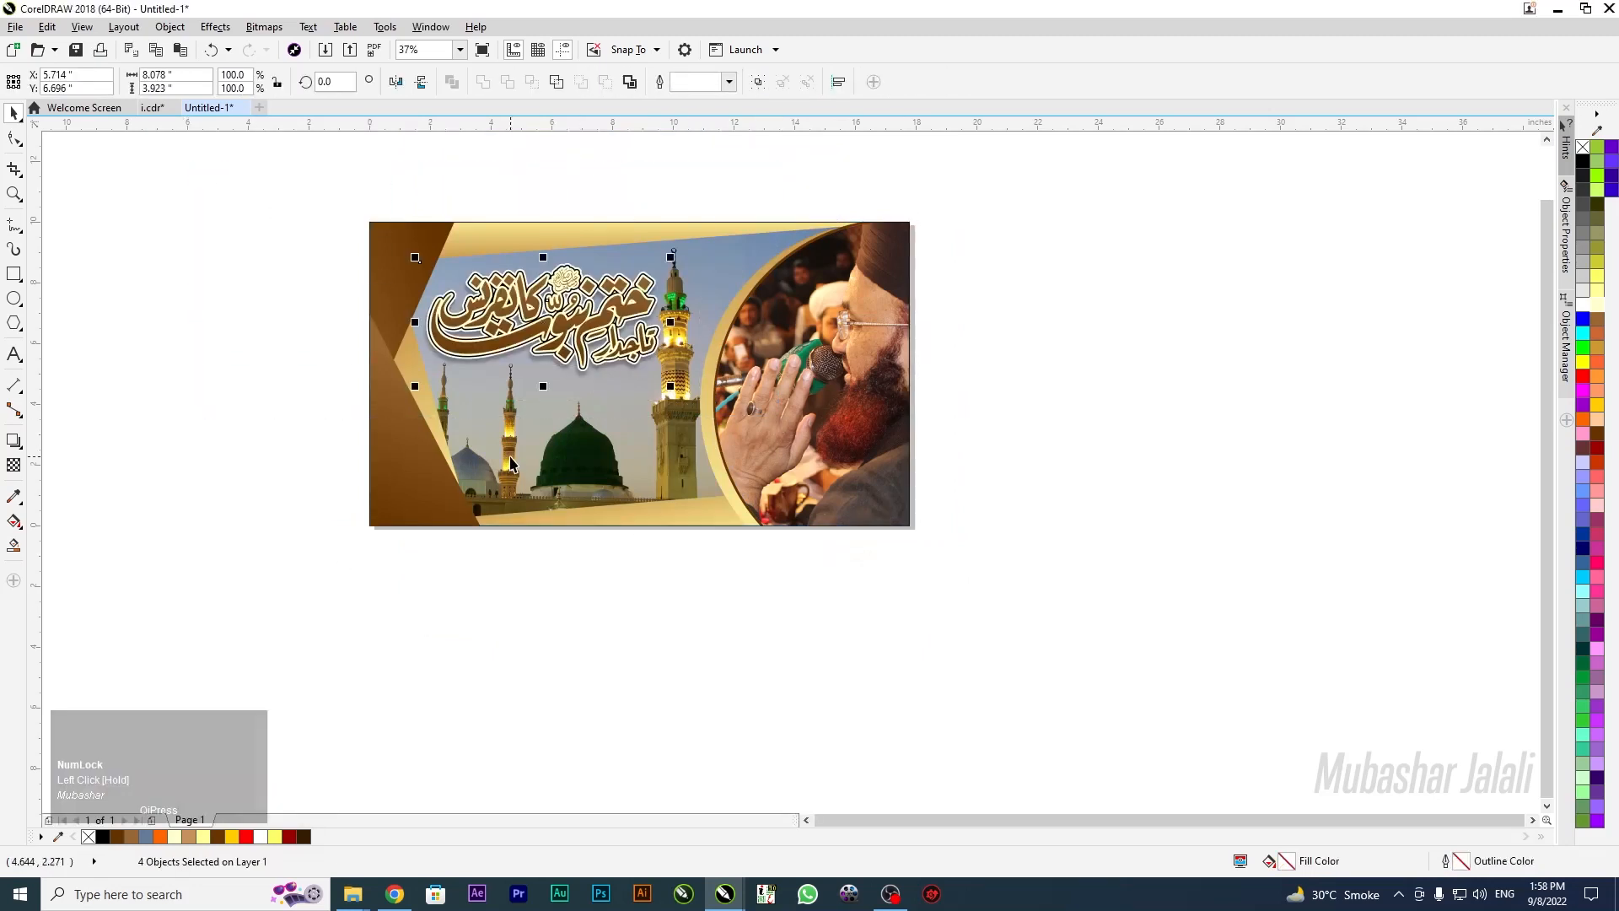
right_click(512, 315)
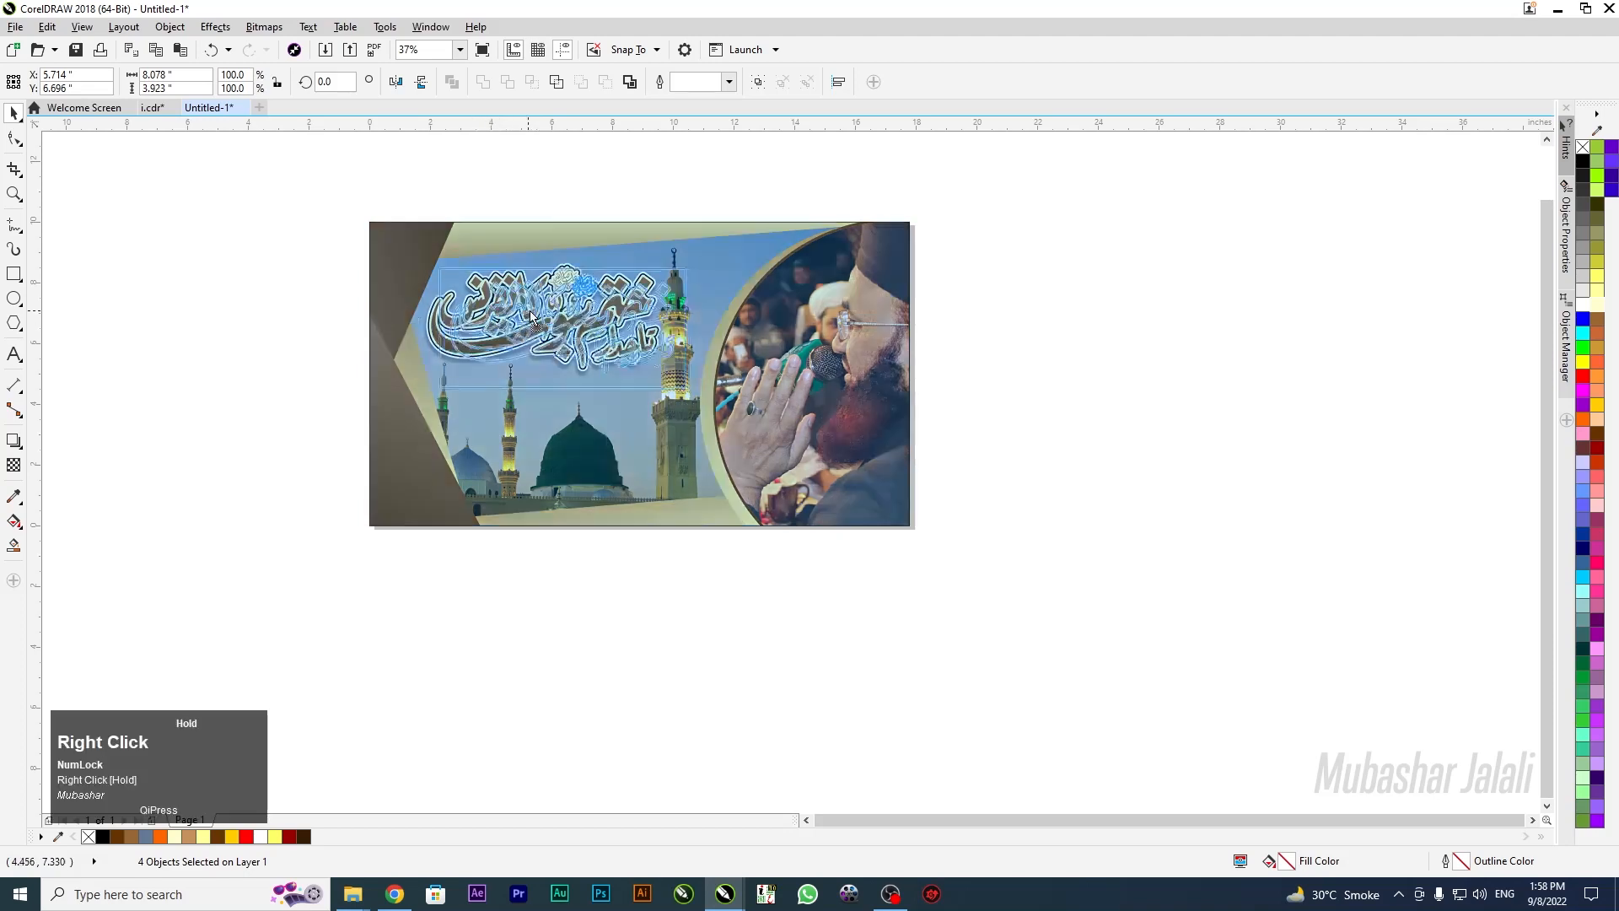
left_click(87, 529)
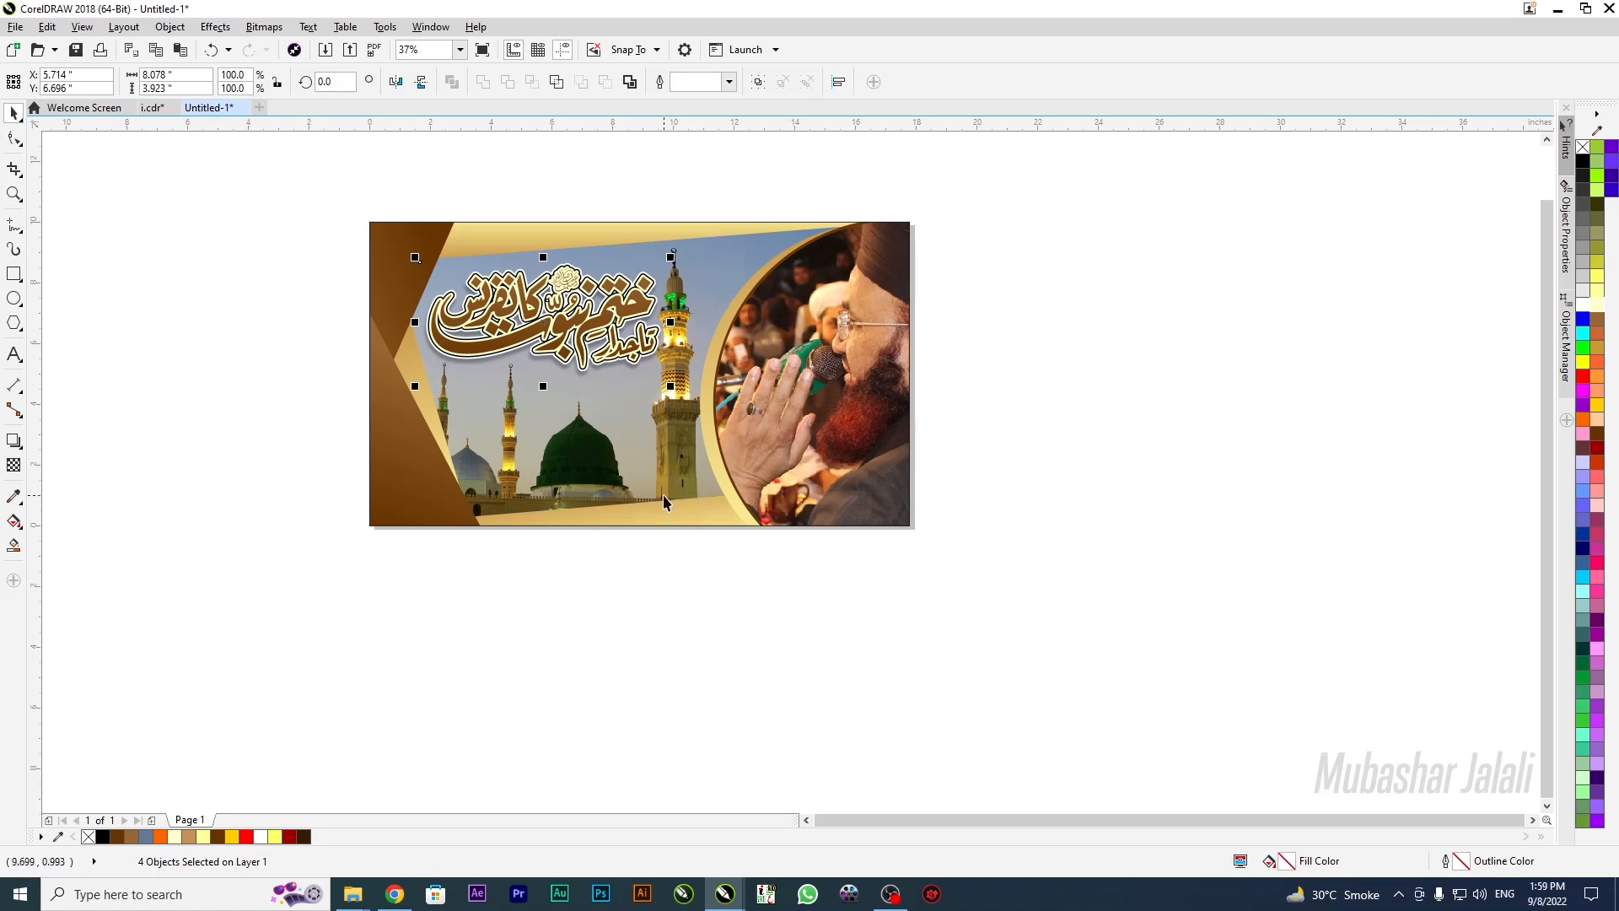
double_click(671, 514)
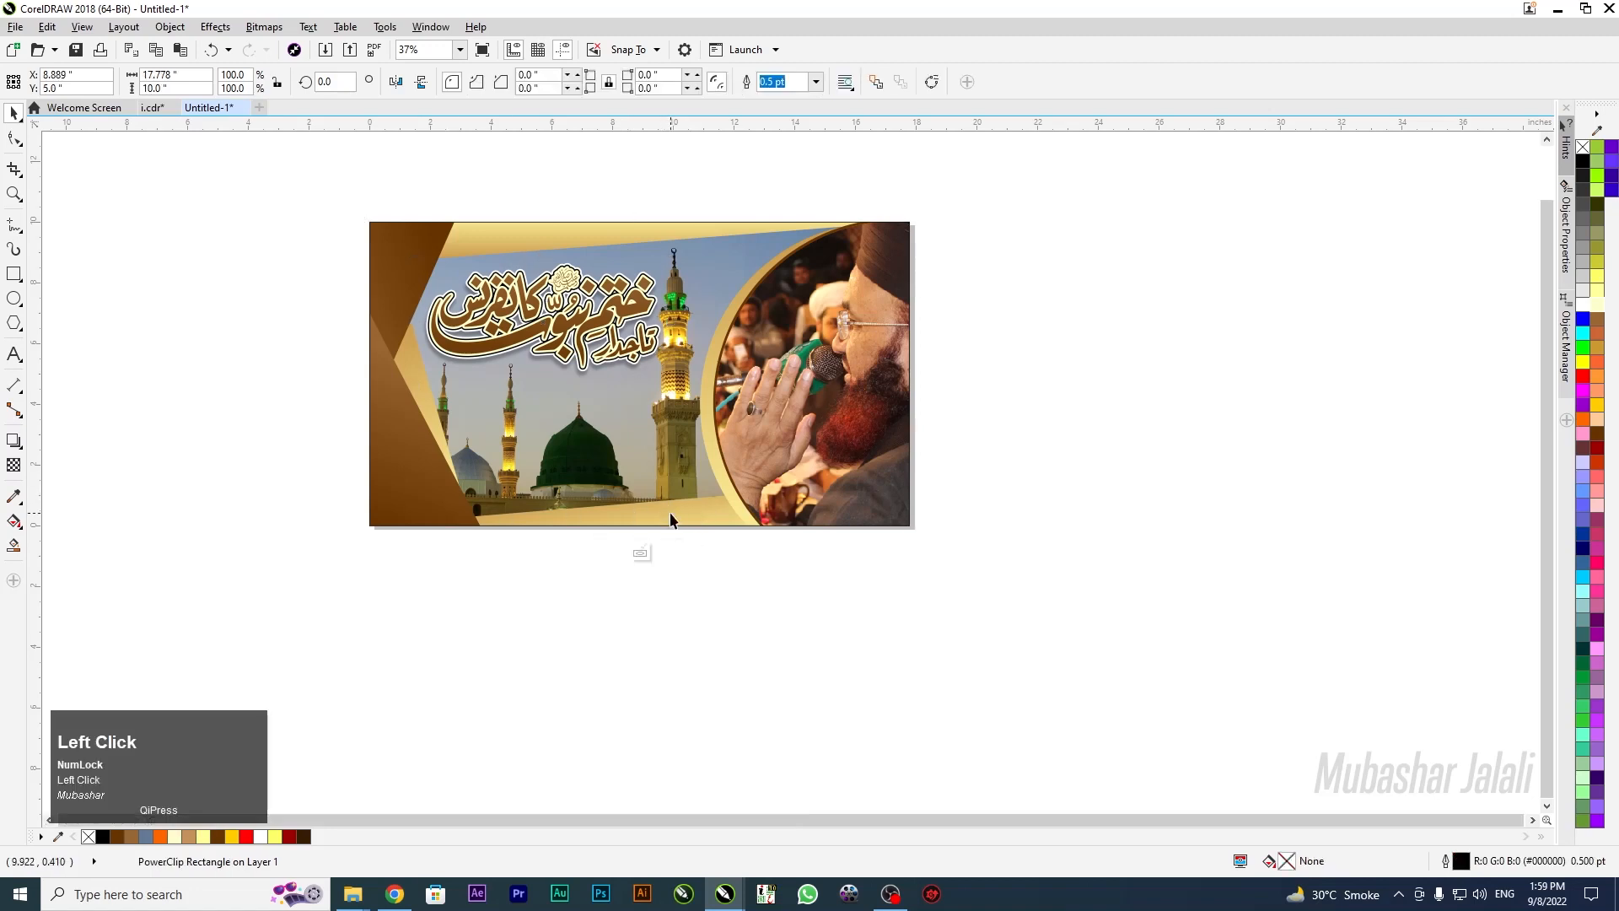
left_click(638, 550)
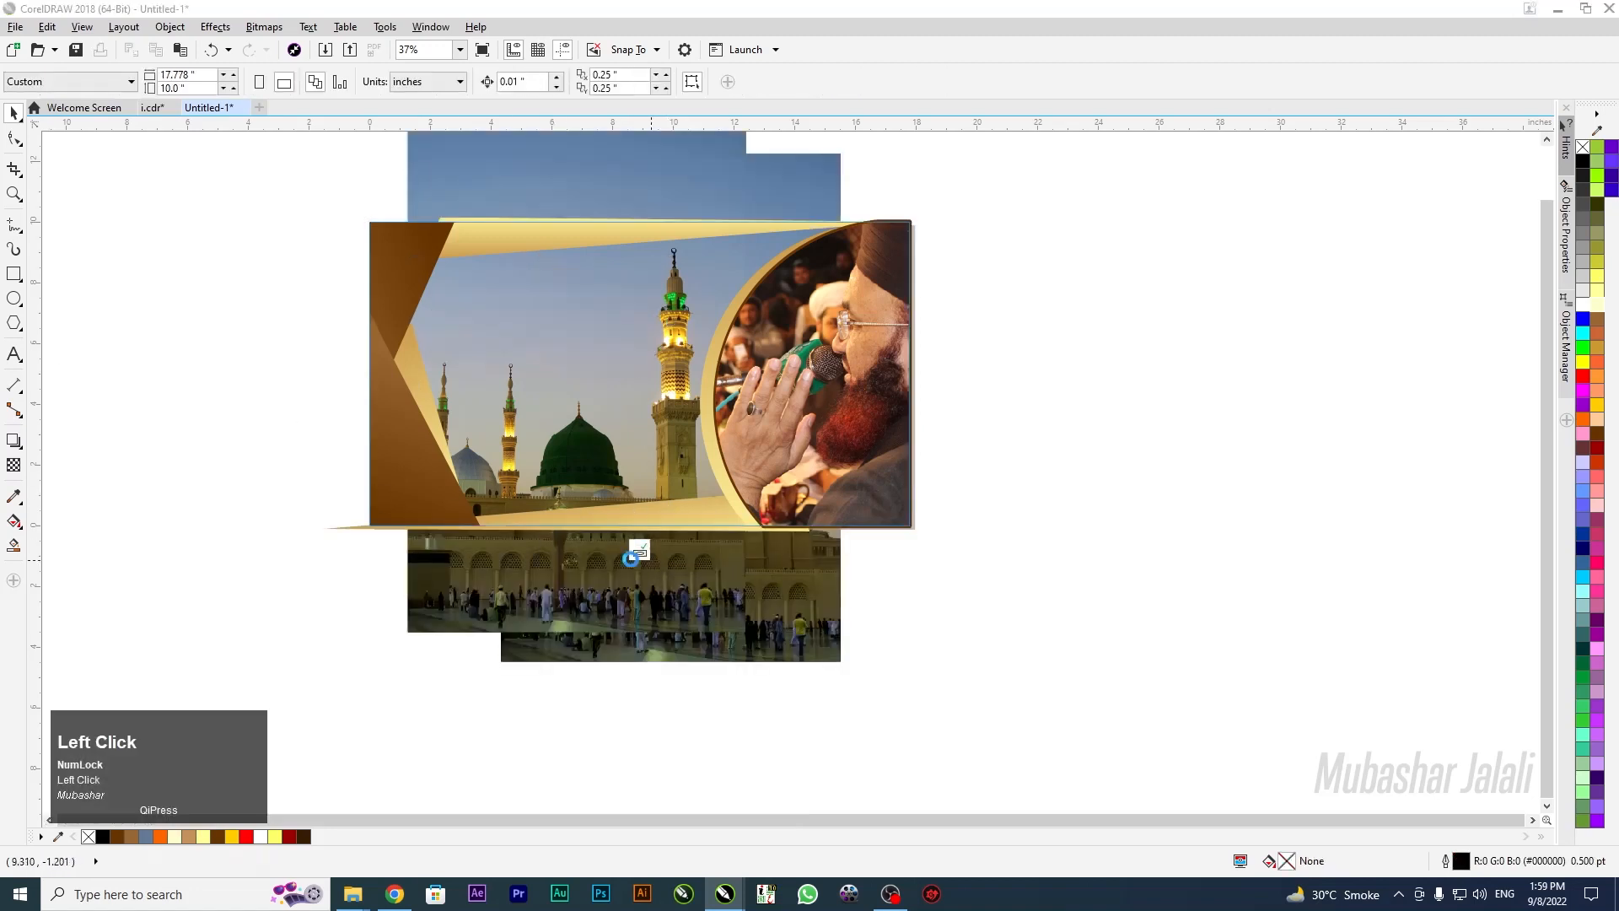
left_click_drag(264, 217, 740, 444)
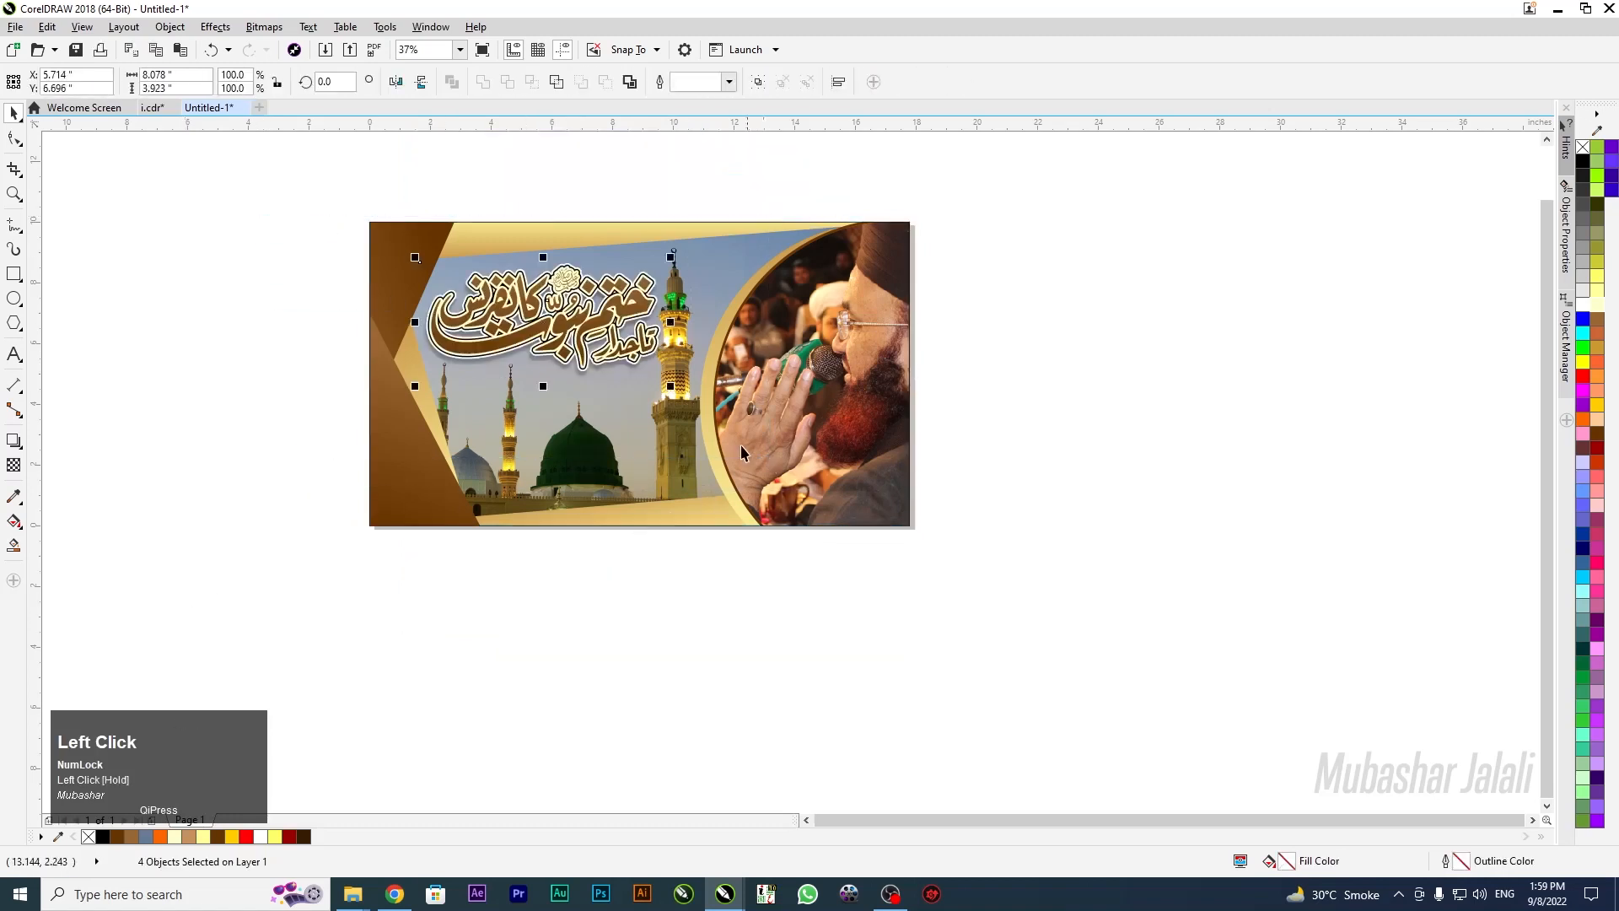
right_click(450, 312)
left_click(514, 321)
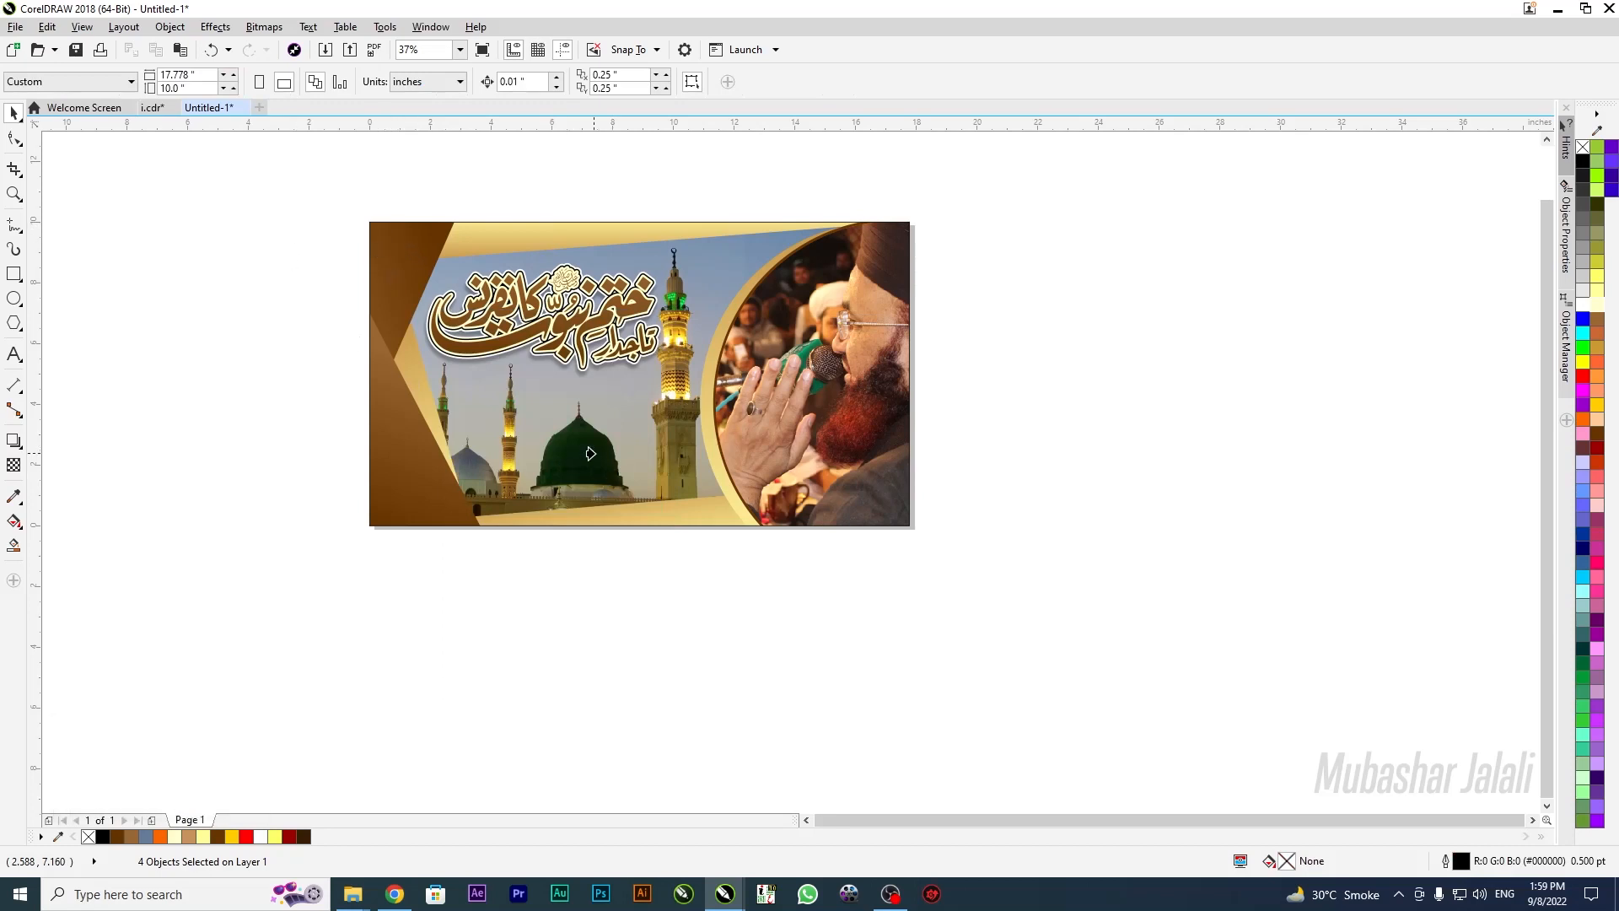
left_click(641, 457)
left_click(453, 678)
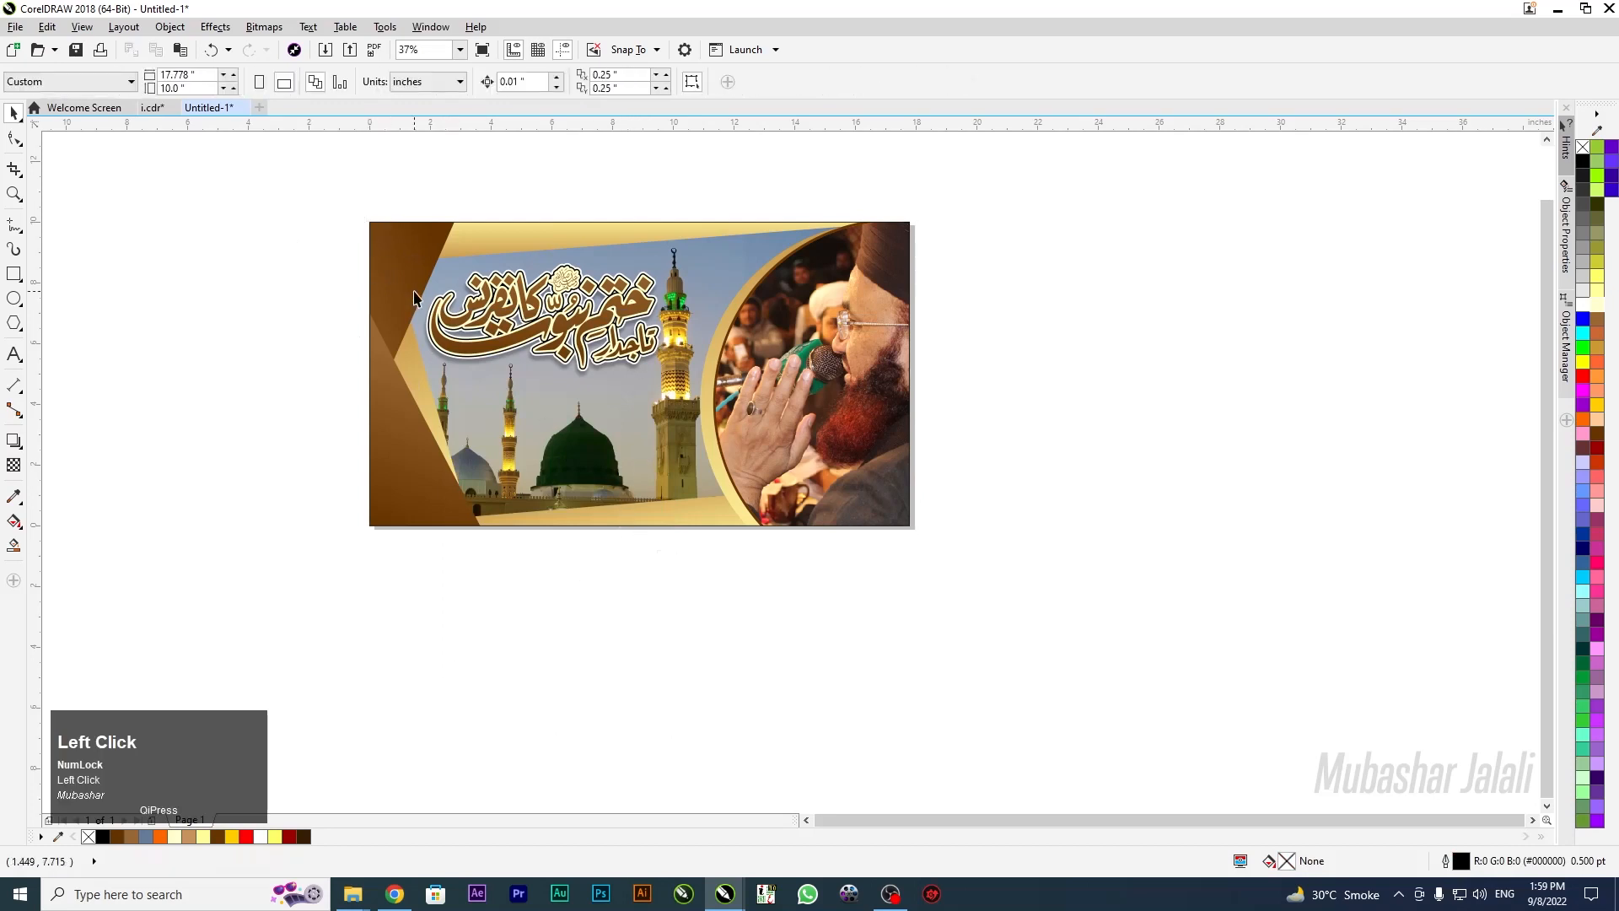
left_click(835, 291)
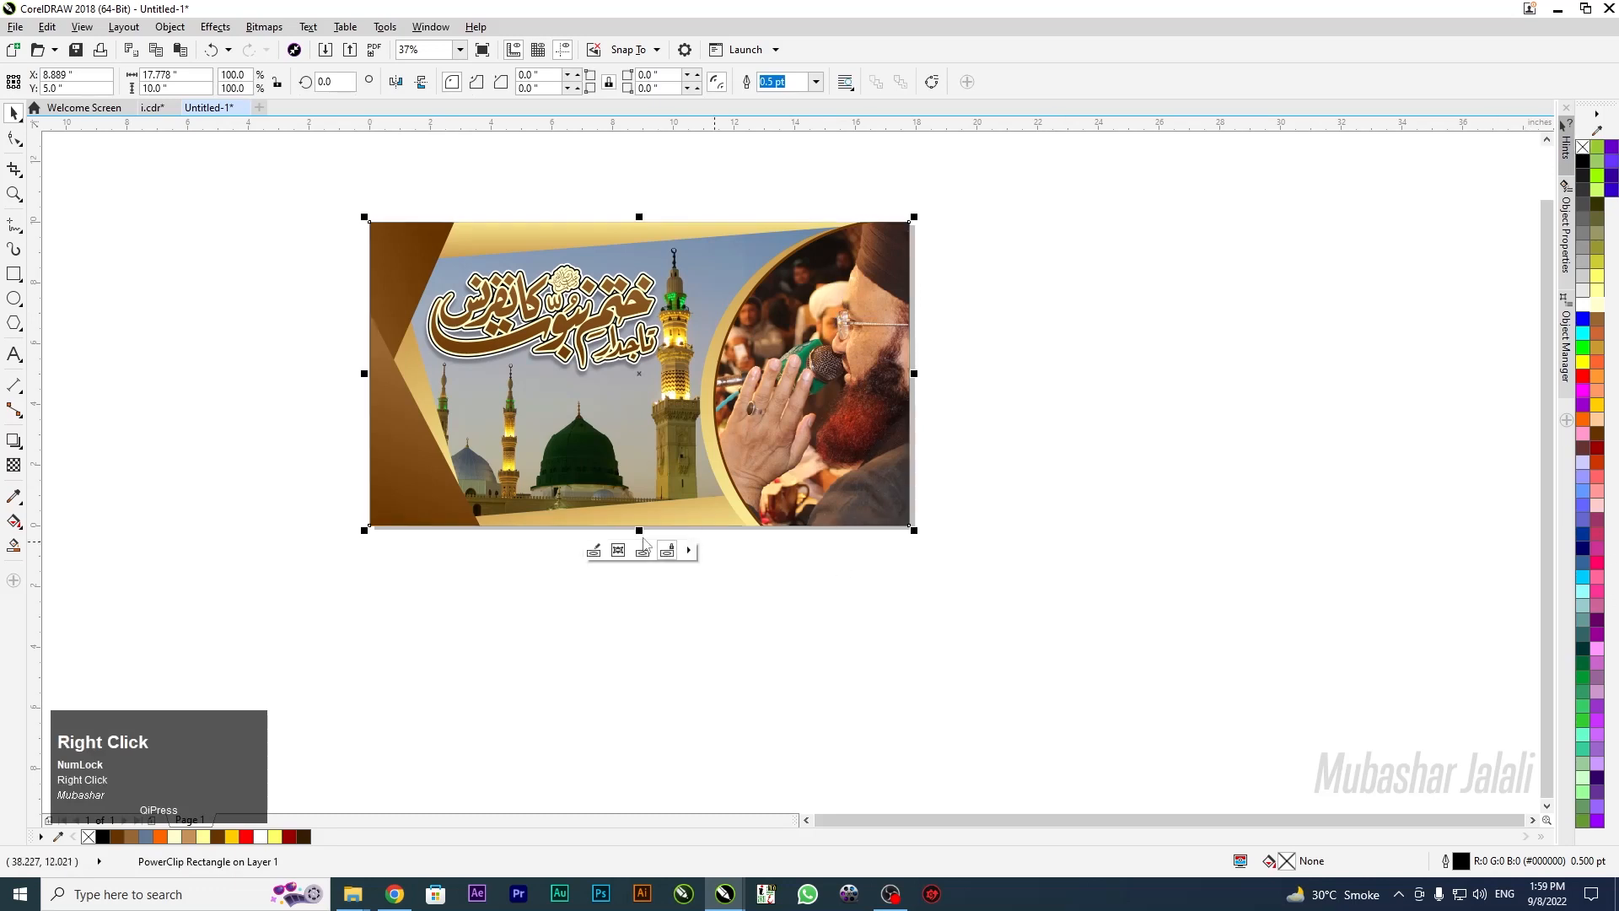
left_click(223, 213)
left_click_drag(548, 432, 1136, 659)
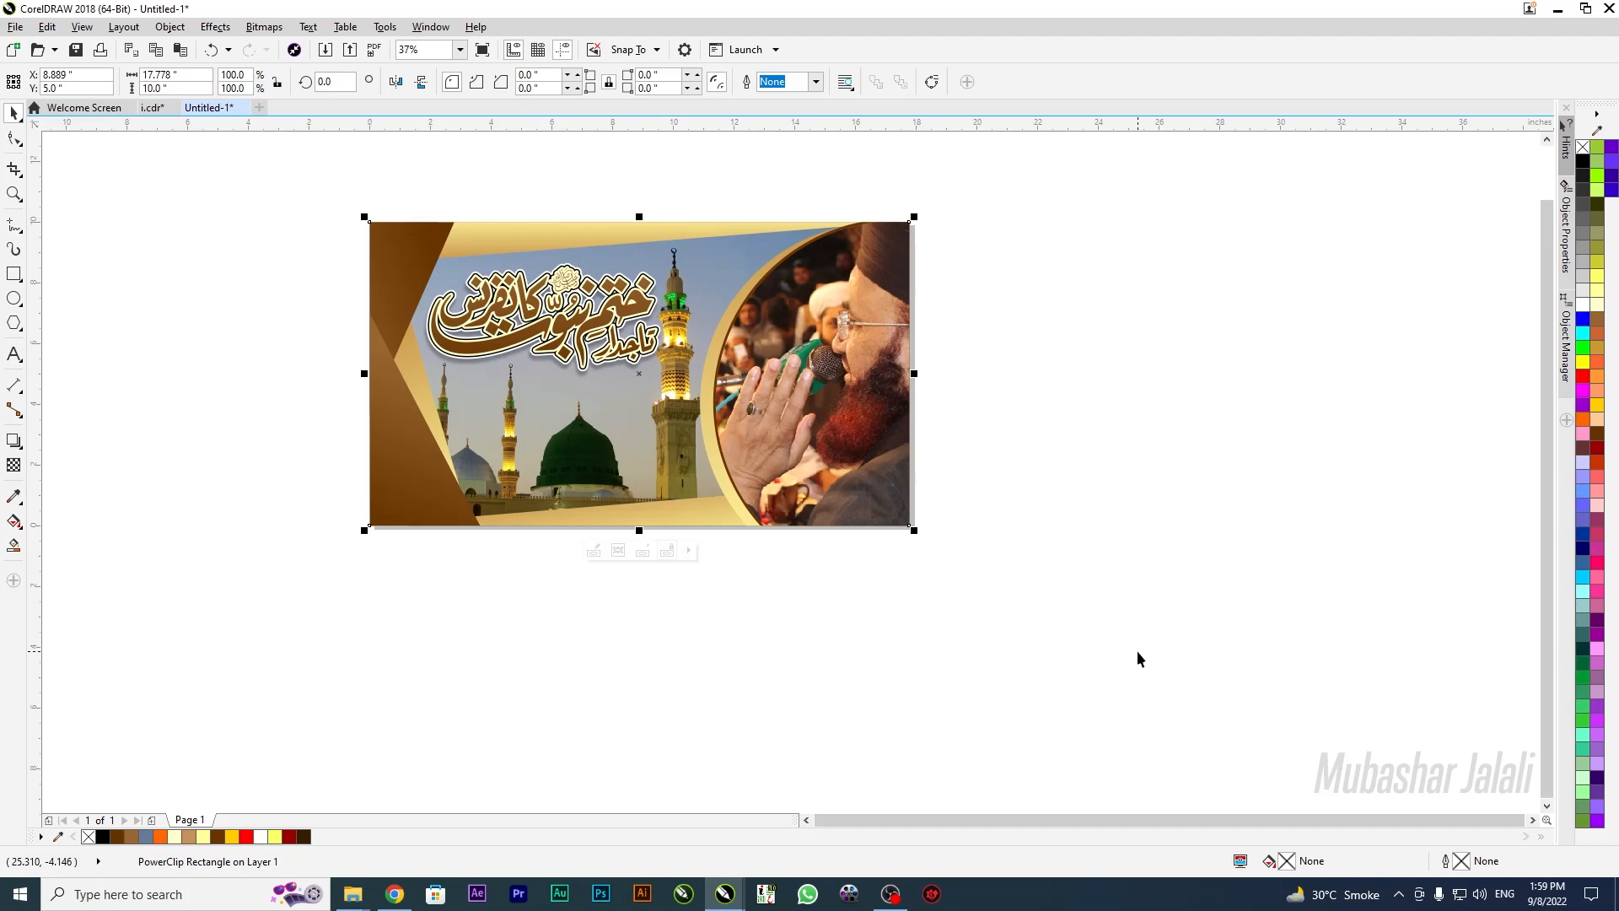
scroll(321, 432, "down", 2)
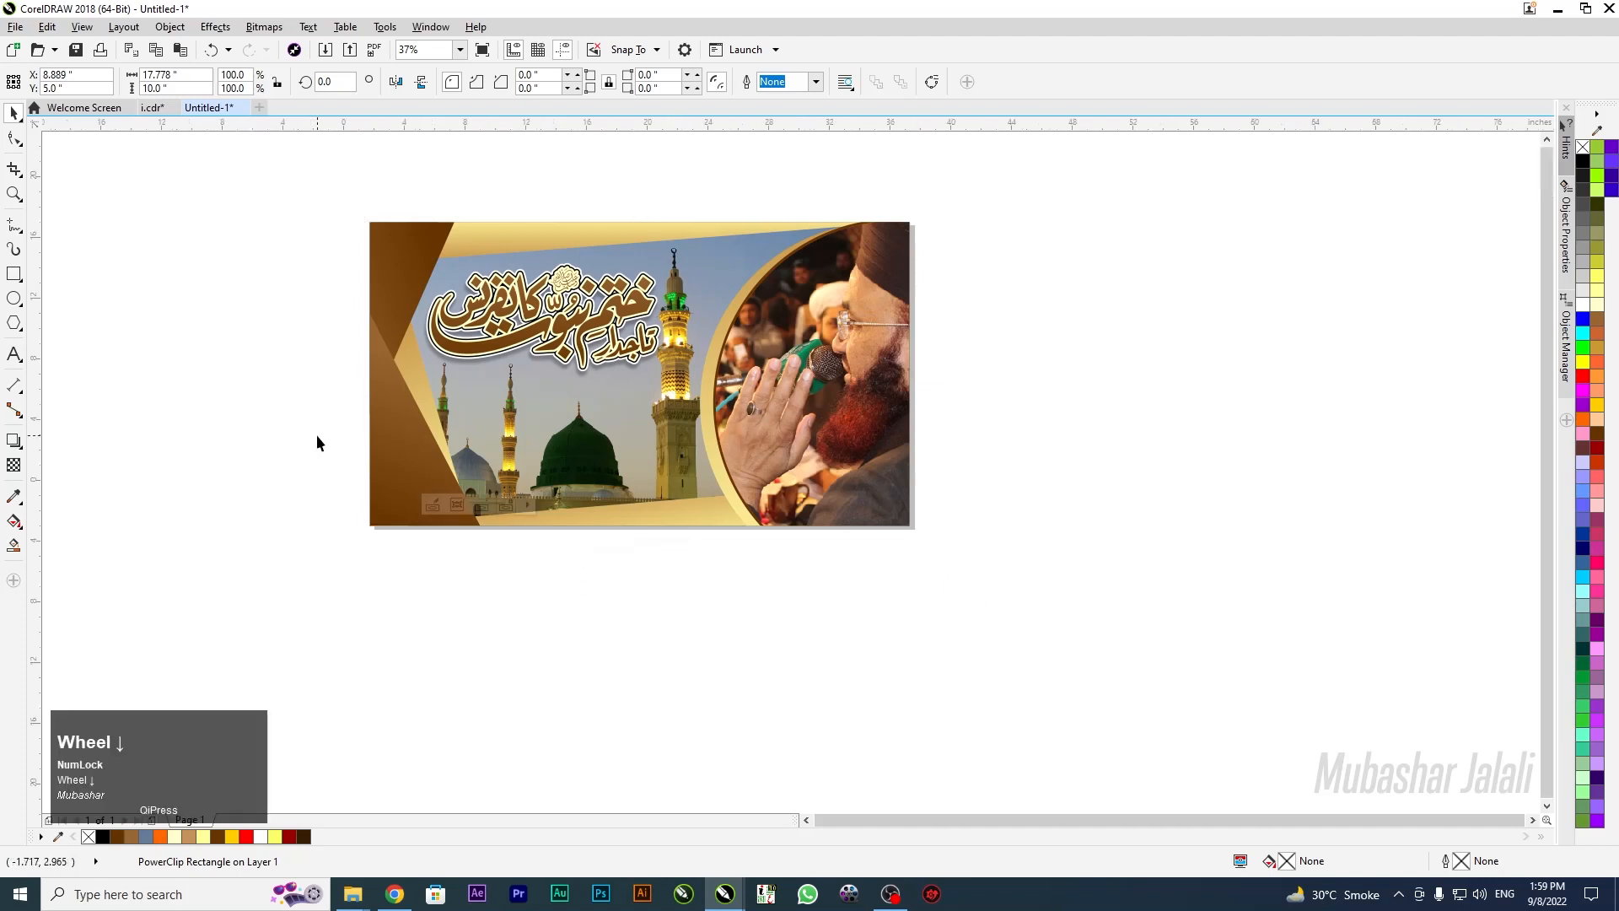
Create a new document, Untitled-2, and paste a copy of the whole banner from Untitled-1
key("ctrl+n")
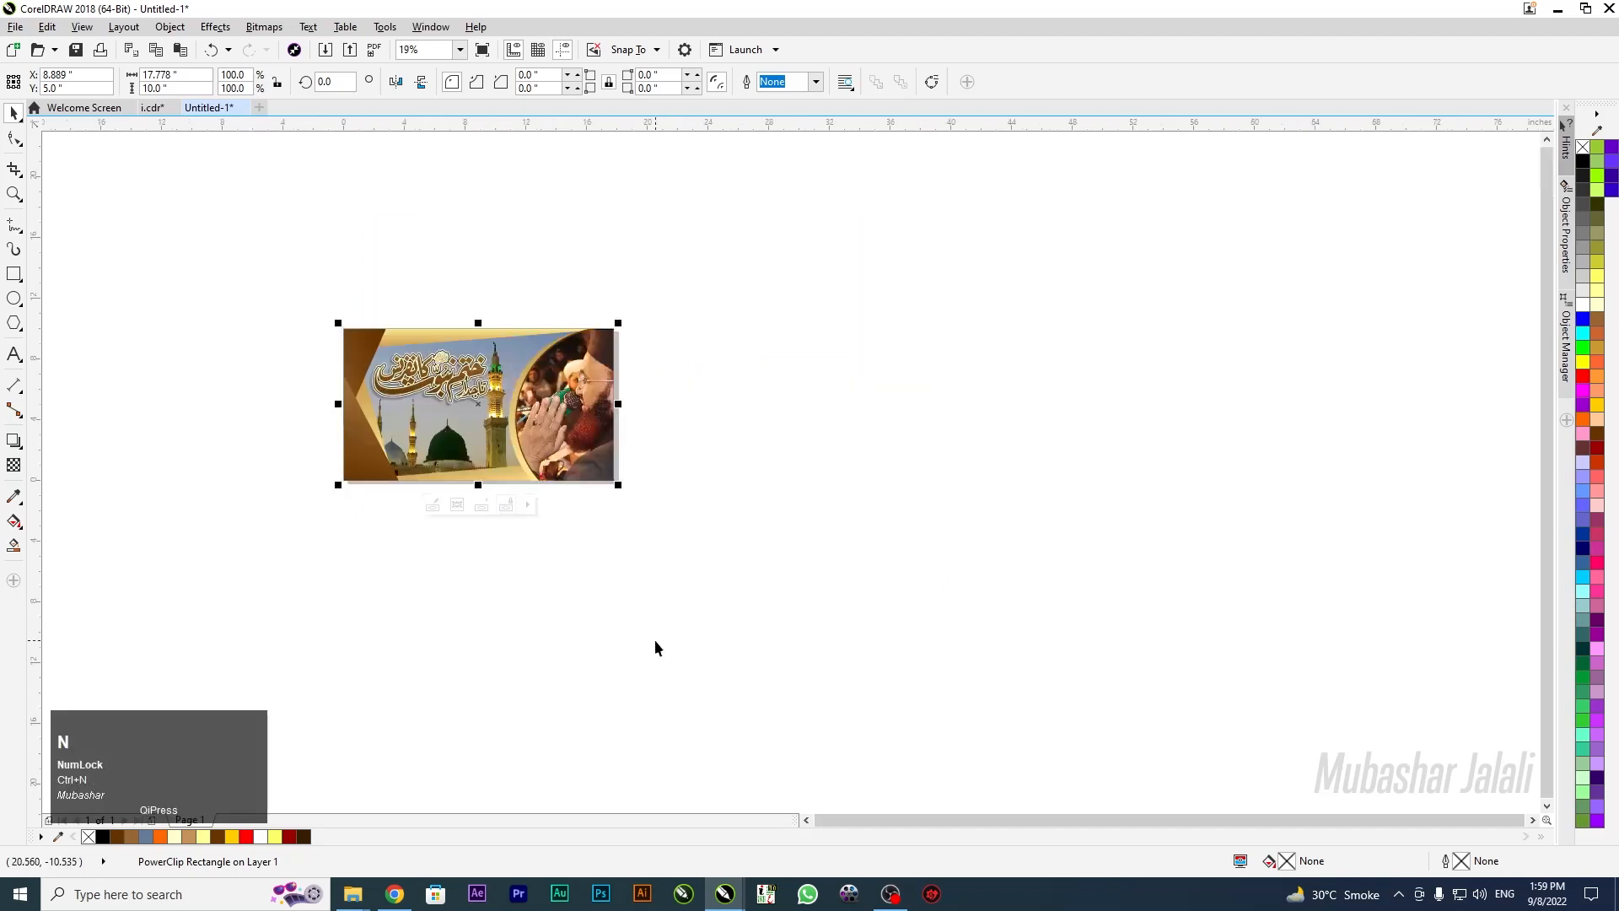
key("Return")
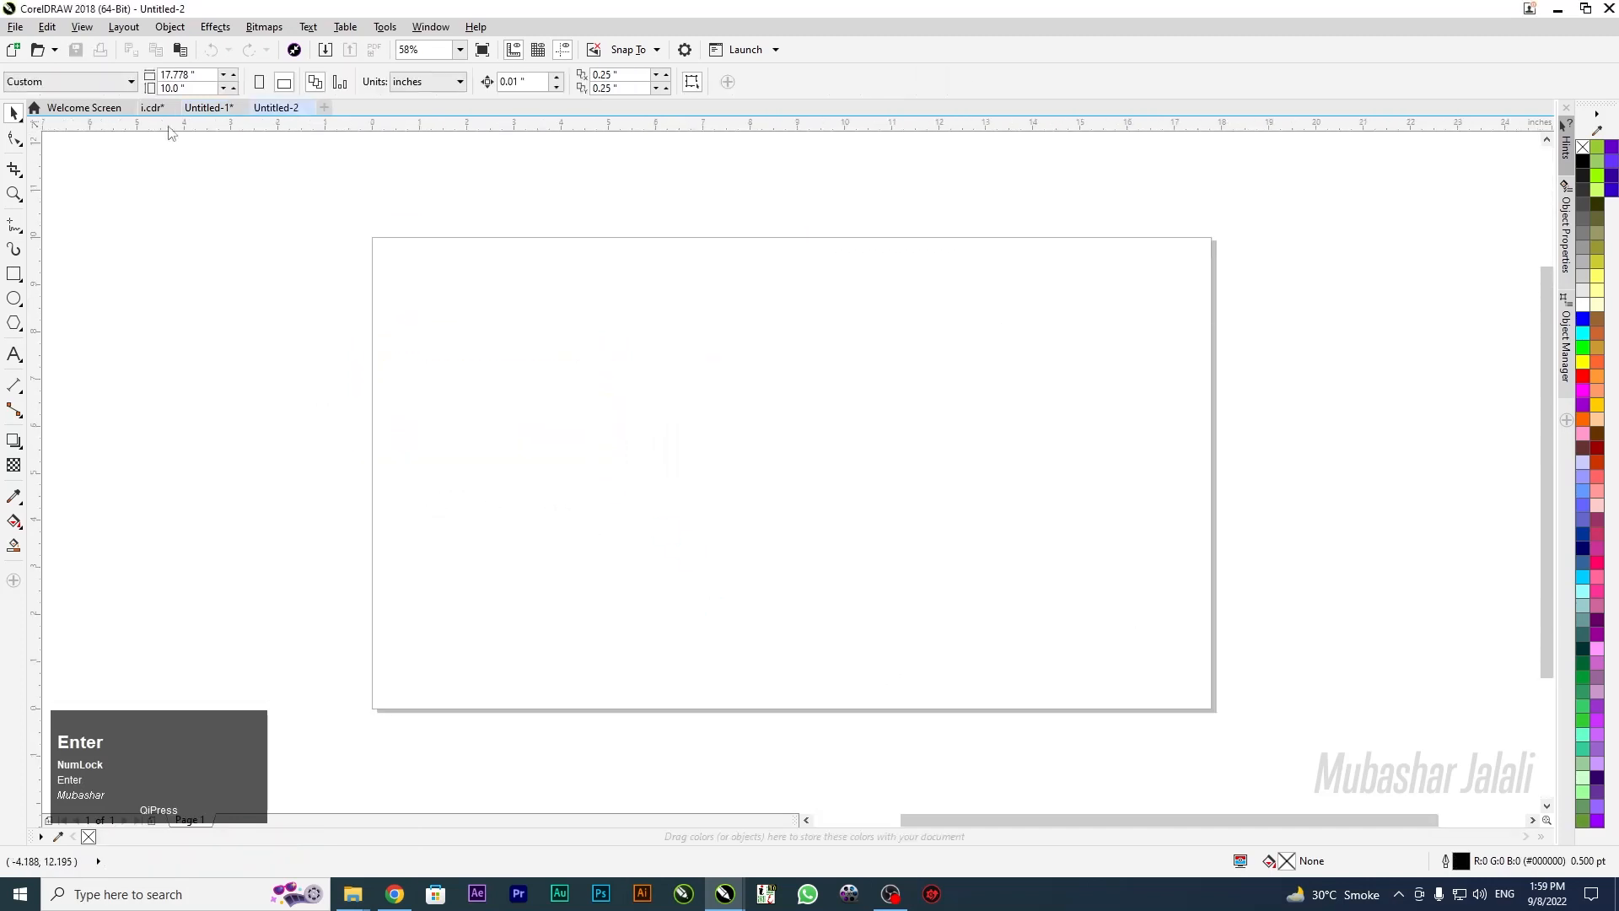
left_click(208, 107)
left_click_drag(261, 253, 840, 676)
key("ctrl+c")
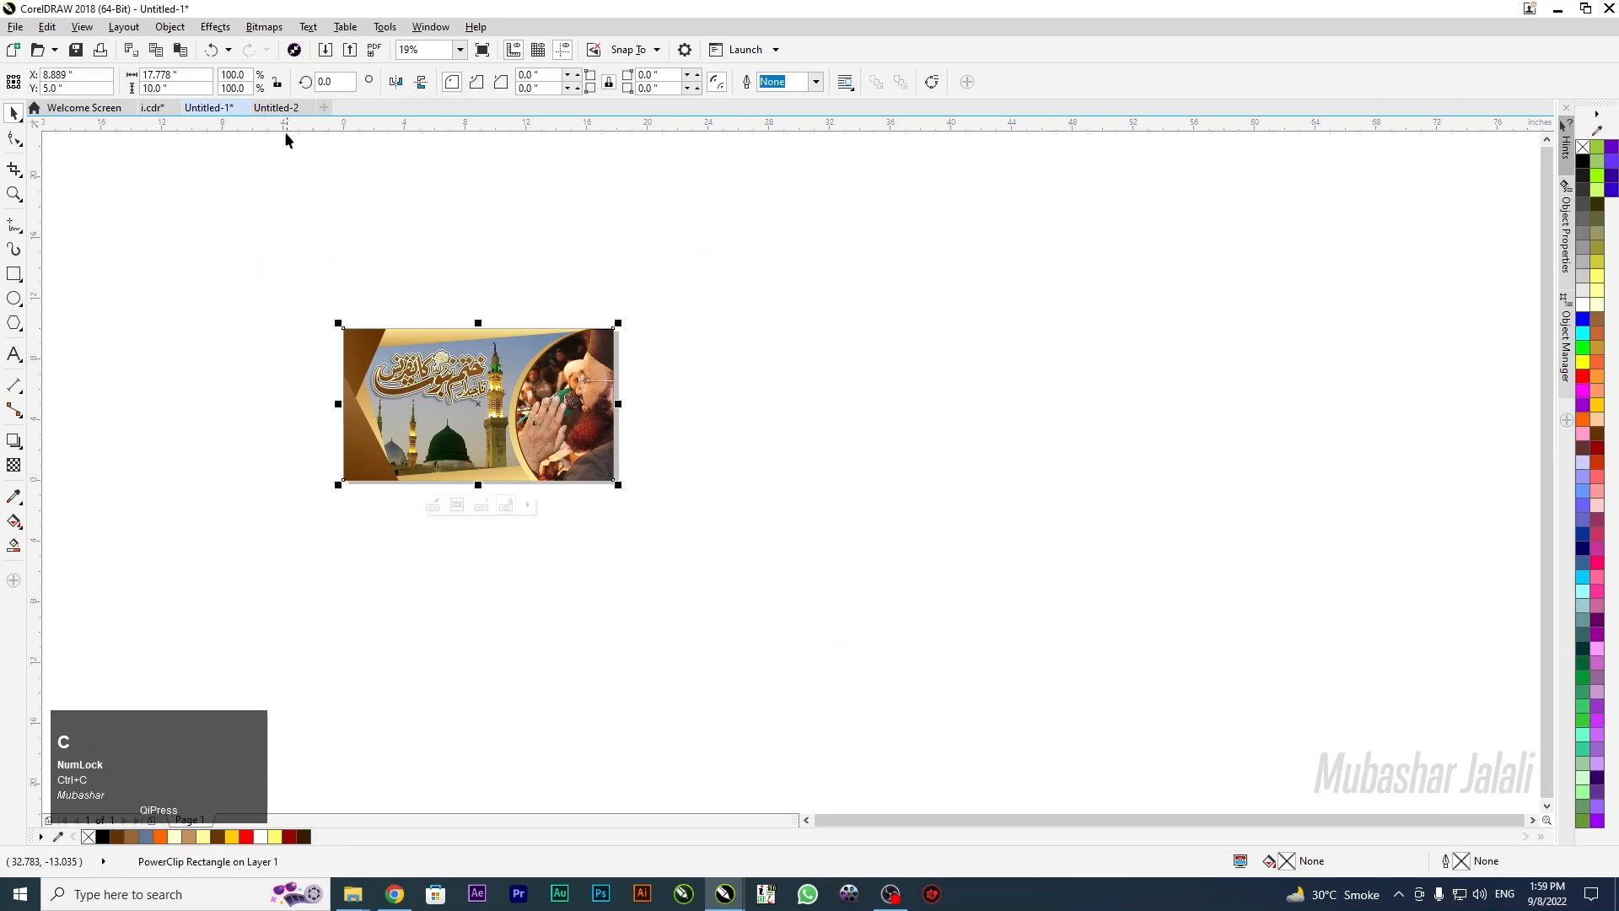
left_click(276, 107)
key("ctrl+v")
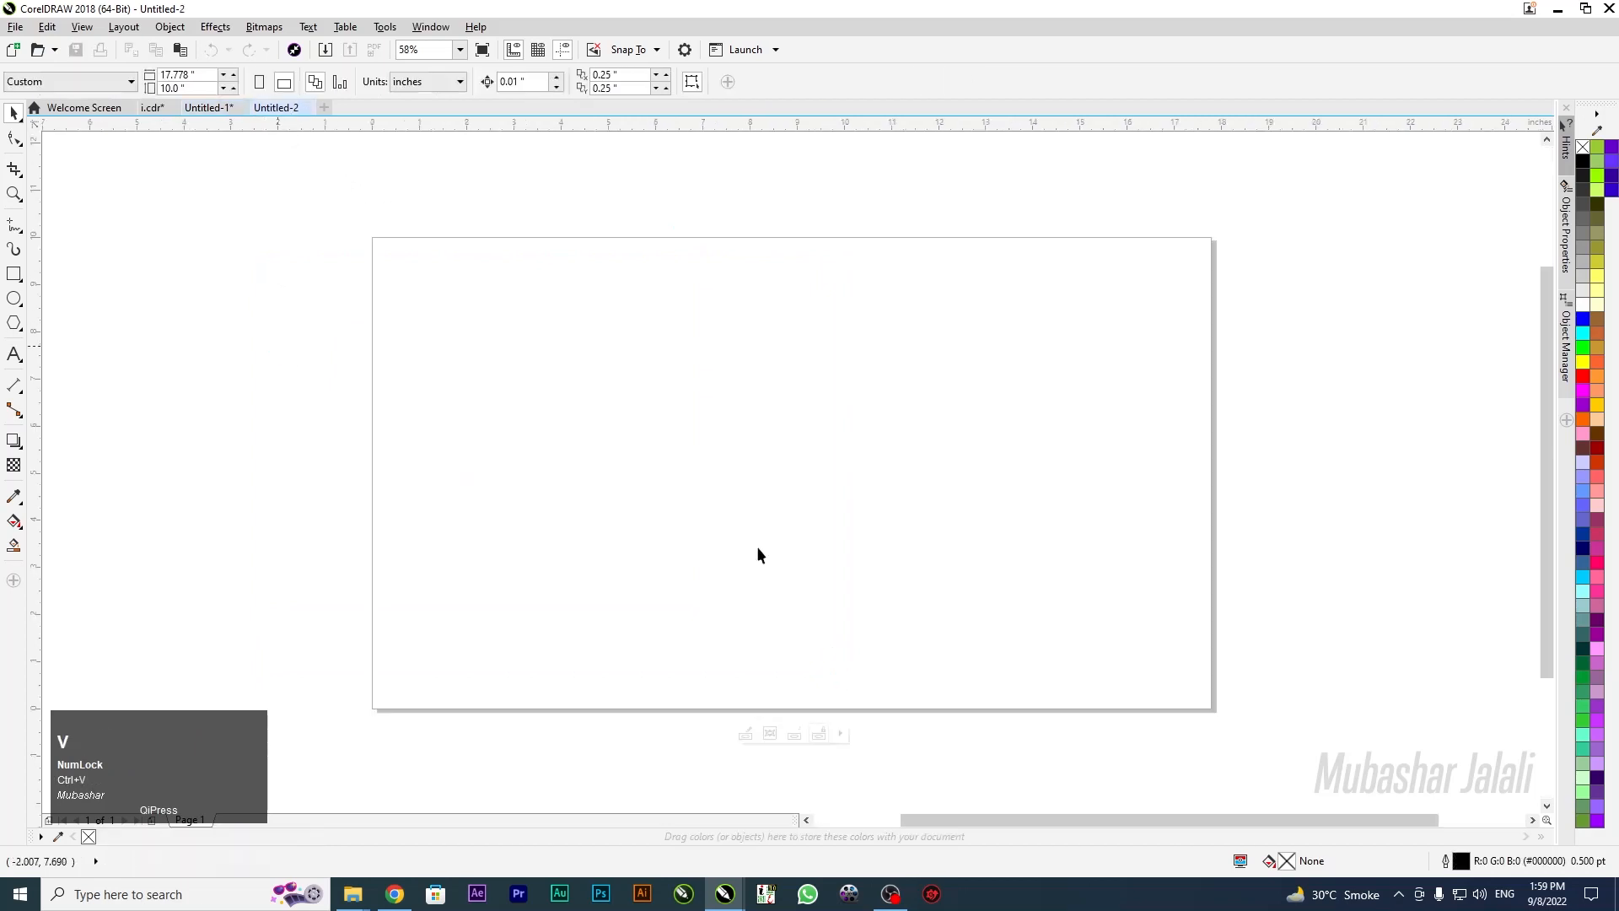
left_click(387, 301)
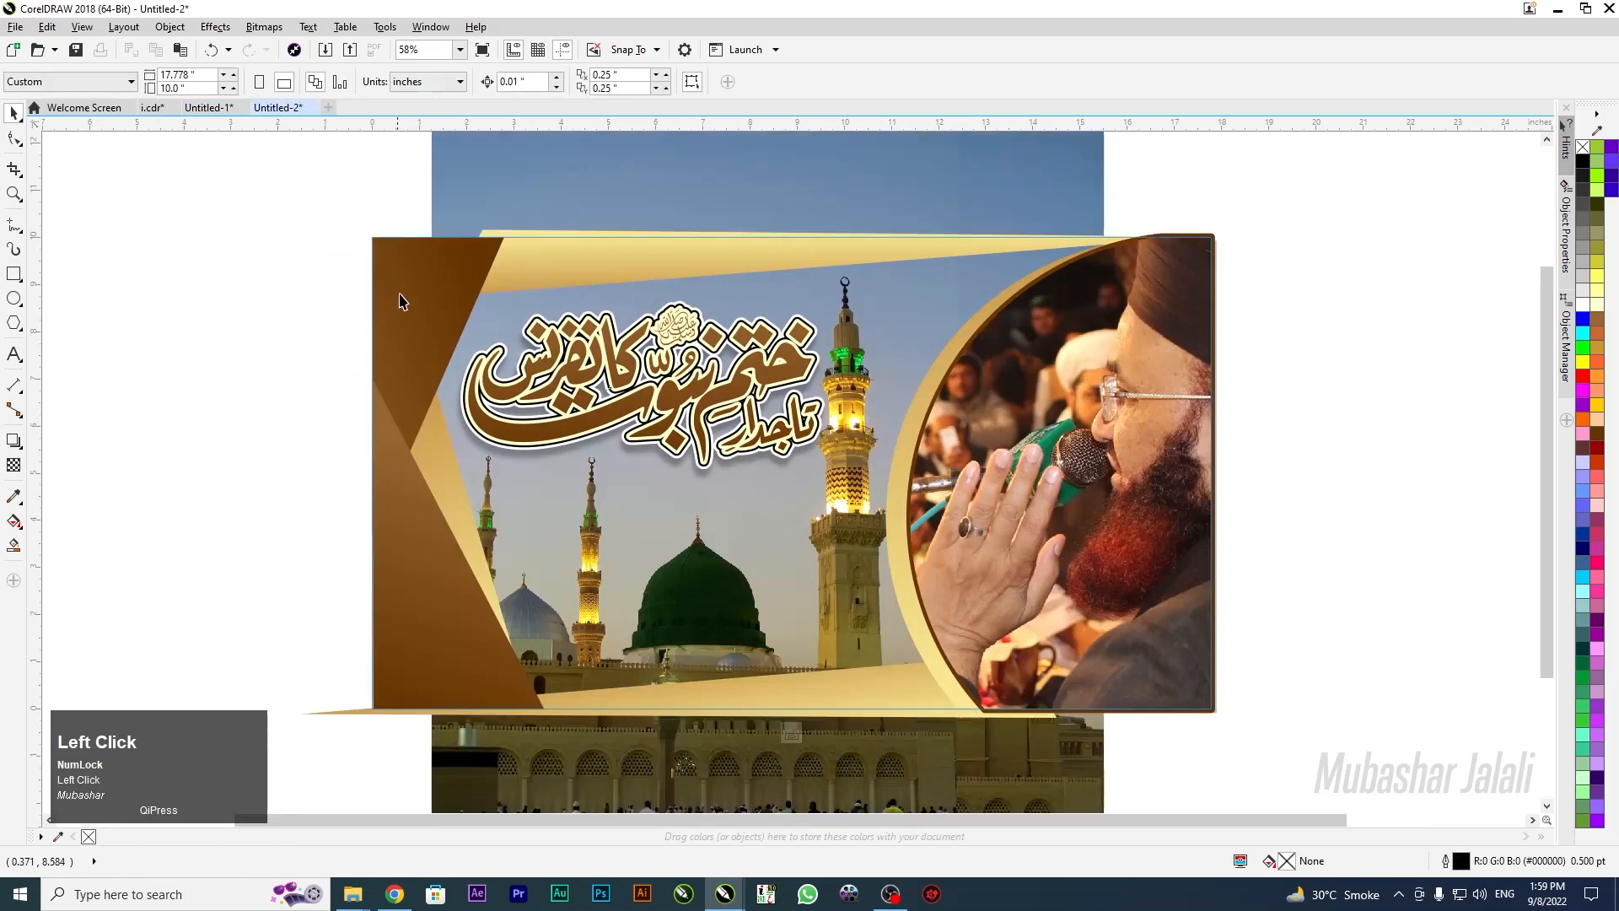
left_click(400, 309)
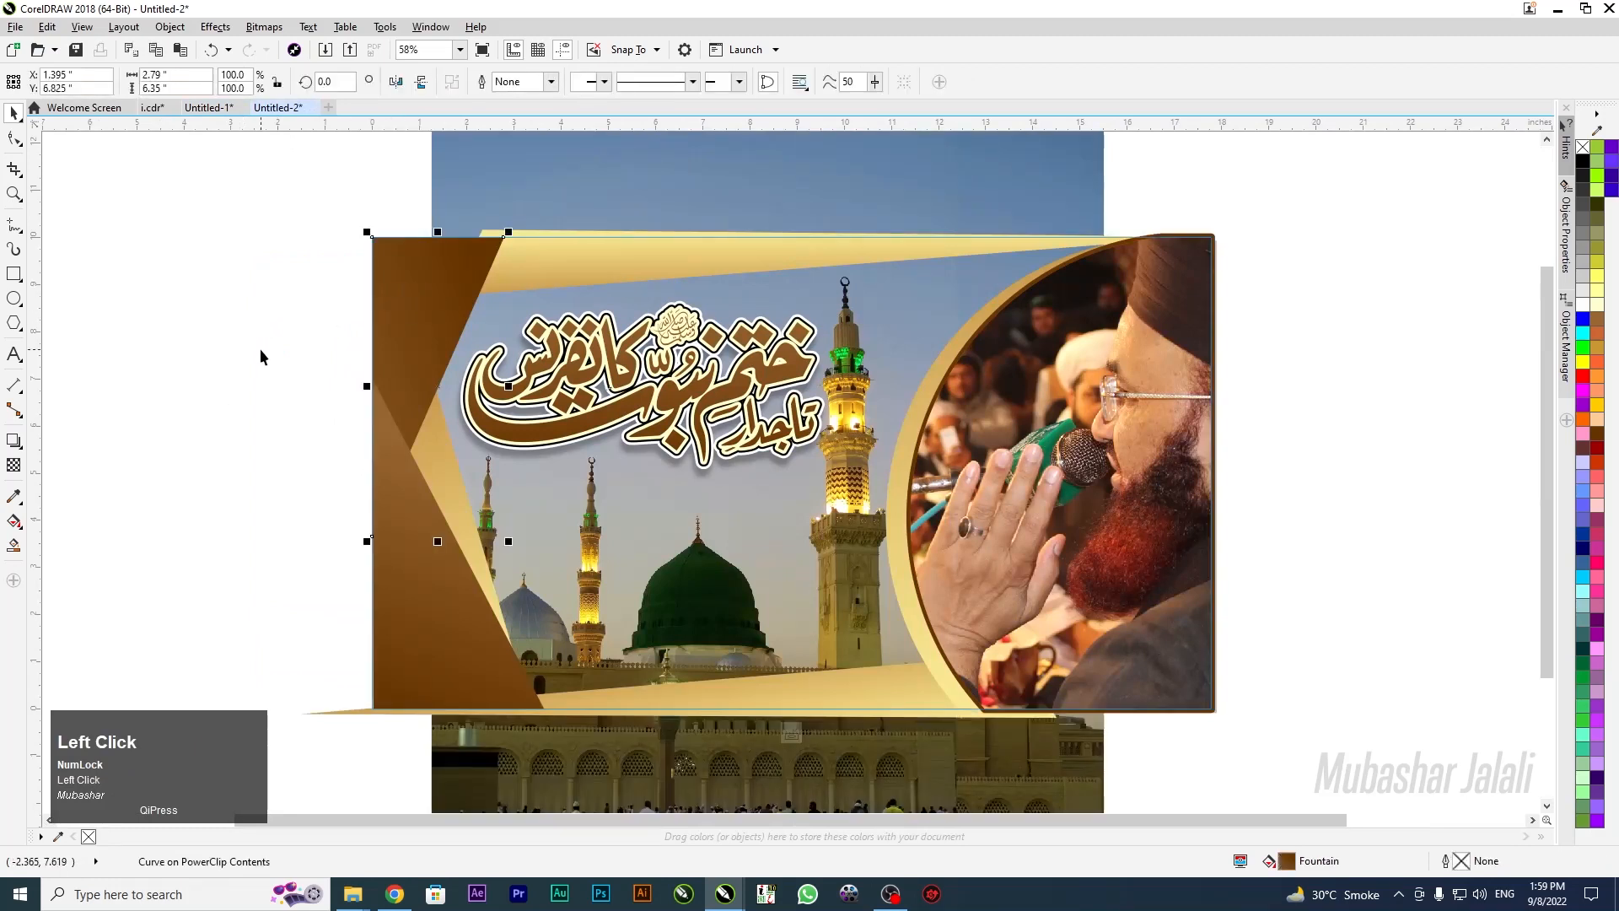
Turn the left brown band into an angled red-to-dark-red gradient
key("g")
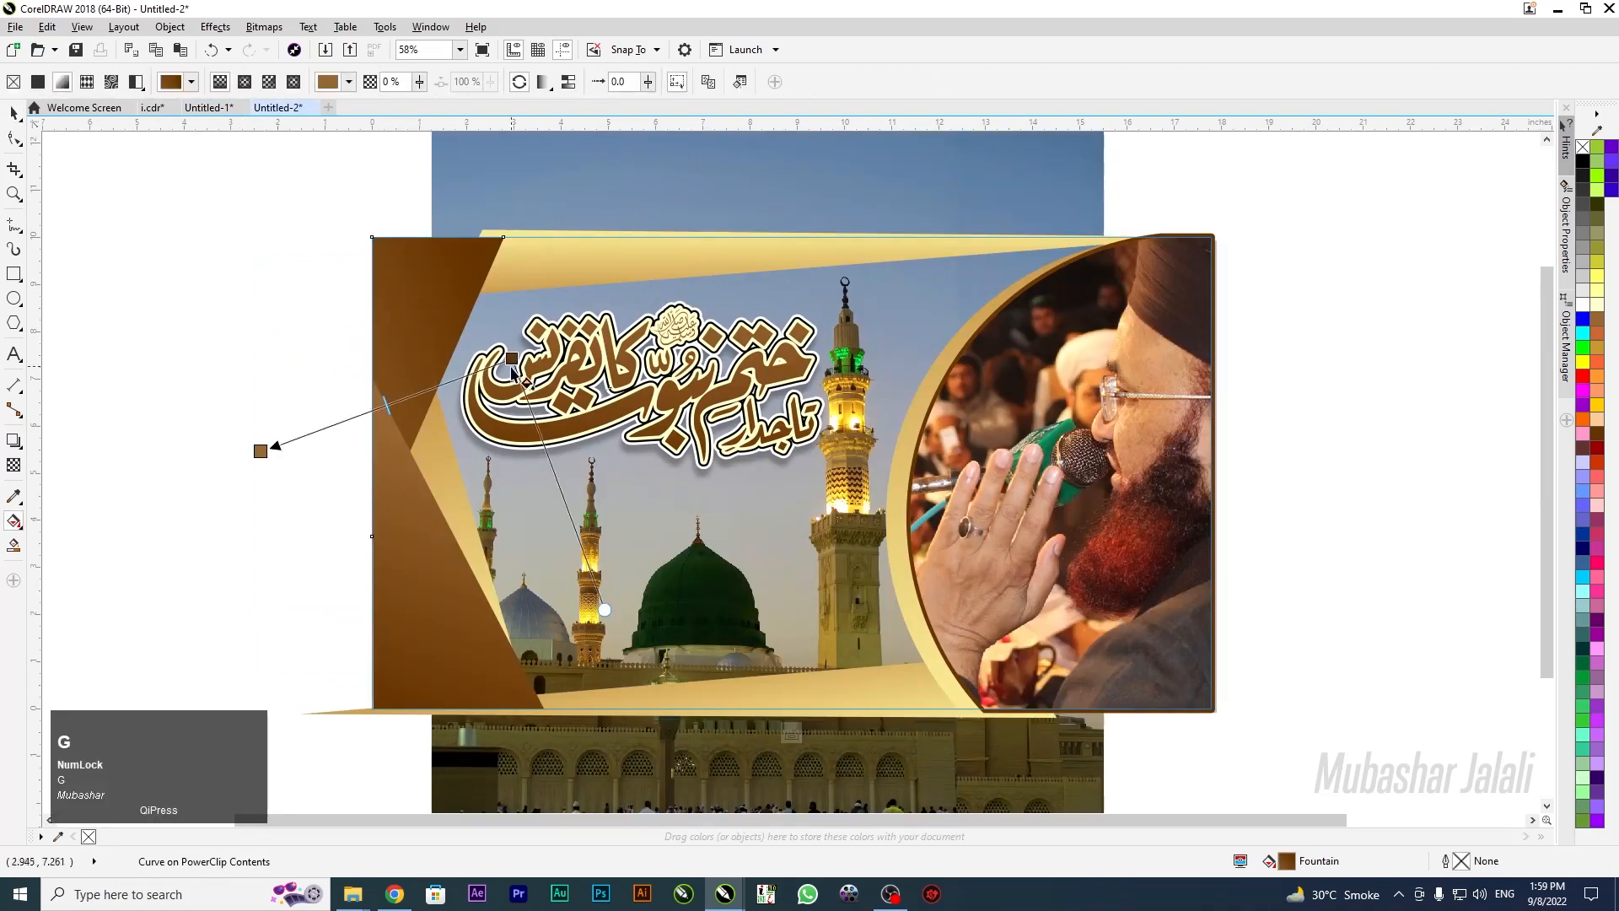
left_click_drag(512, 358, 508, 237)
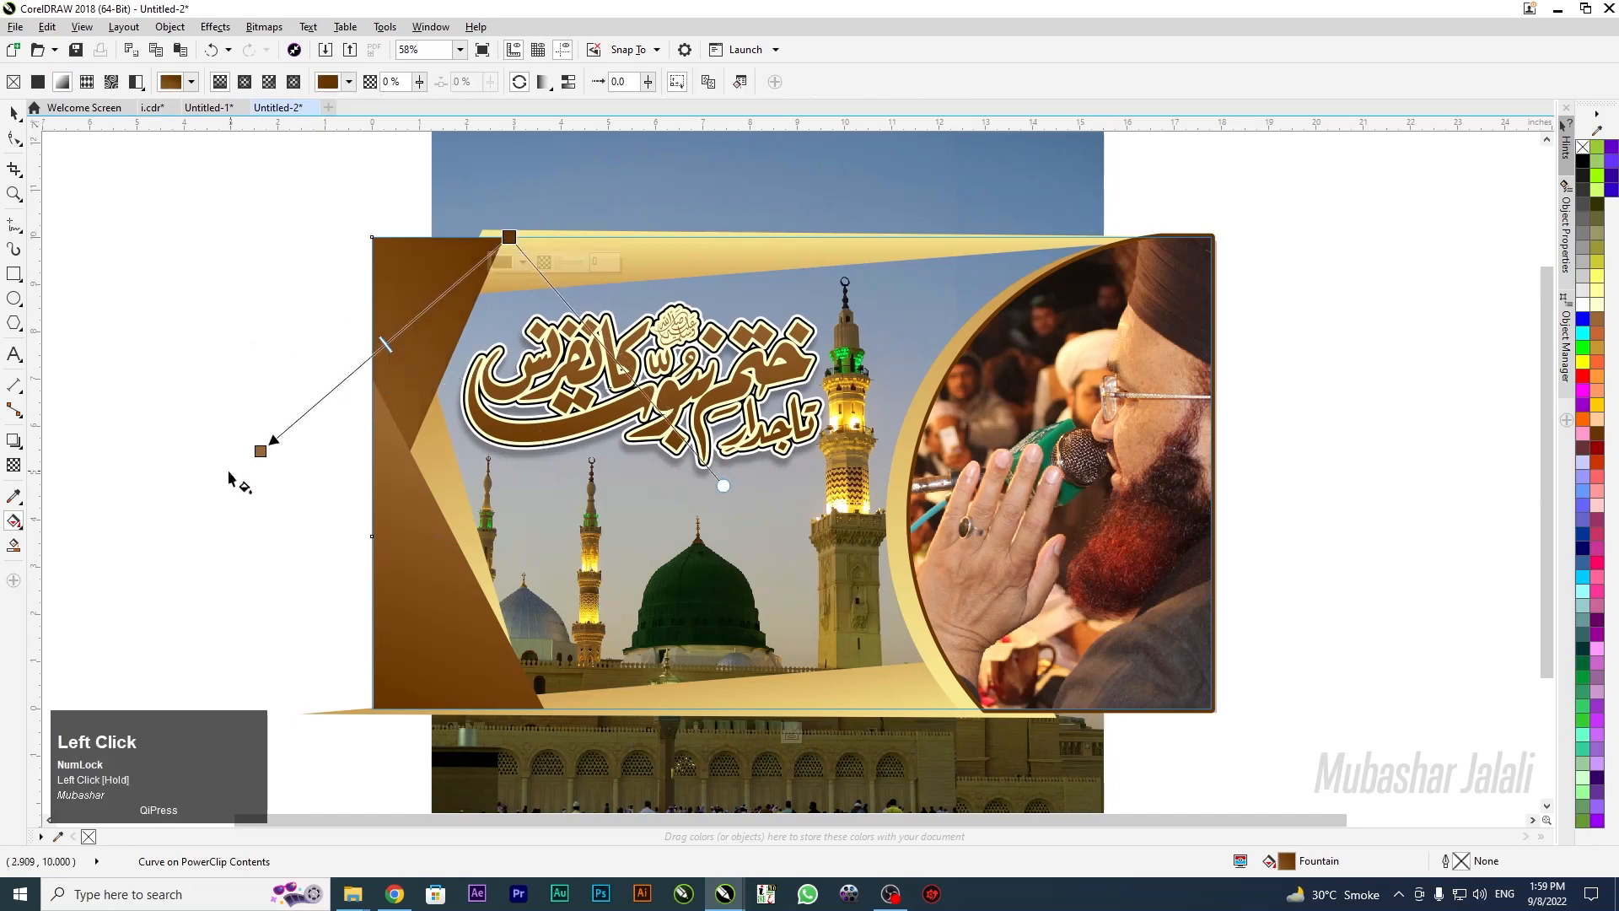
left_click_drag(260, 449, 303, 479)
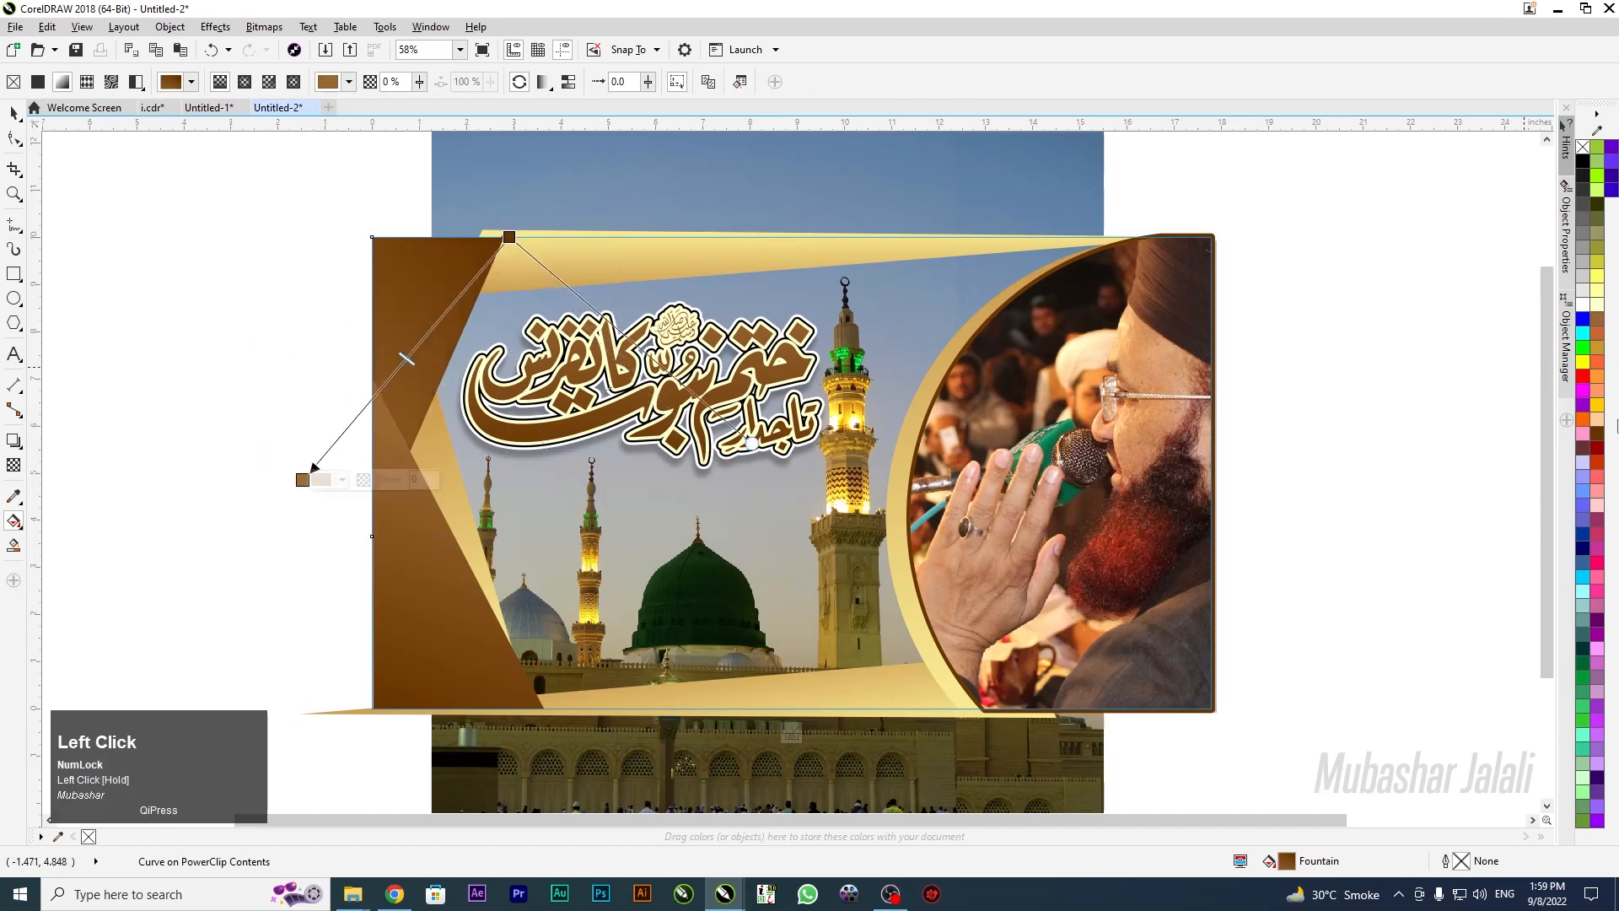
left_click(1584, 377)
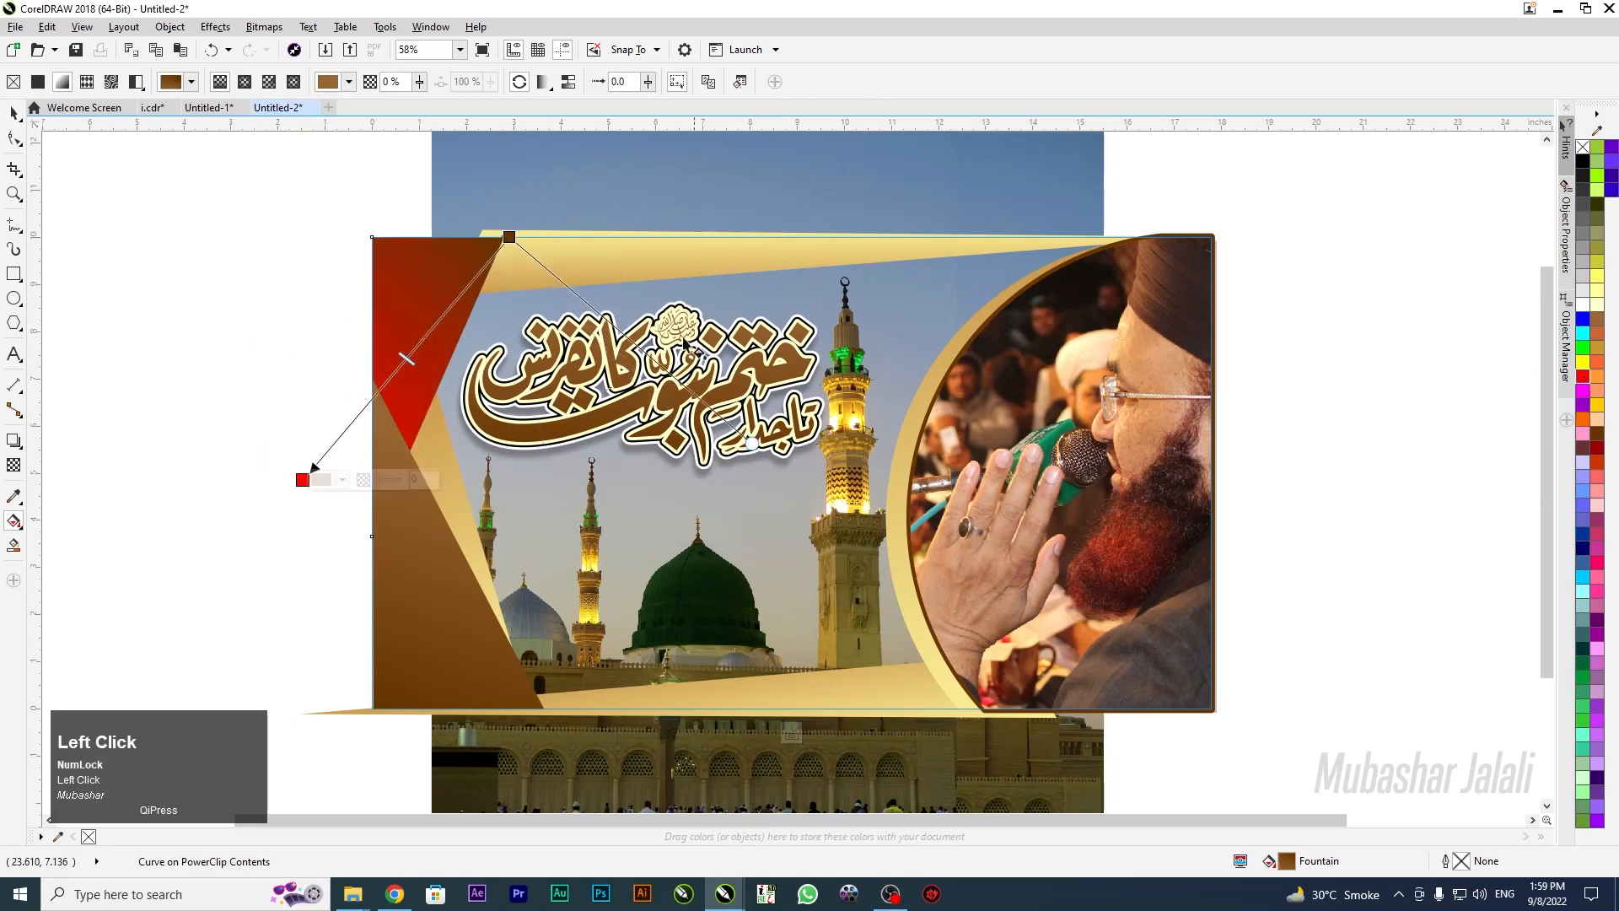
left_click(508, 237)
left_click(1598, 445)
left_click_drag(507, 240, 501, 241)
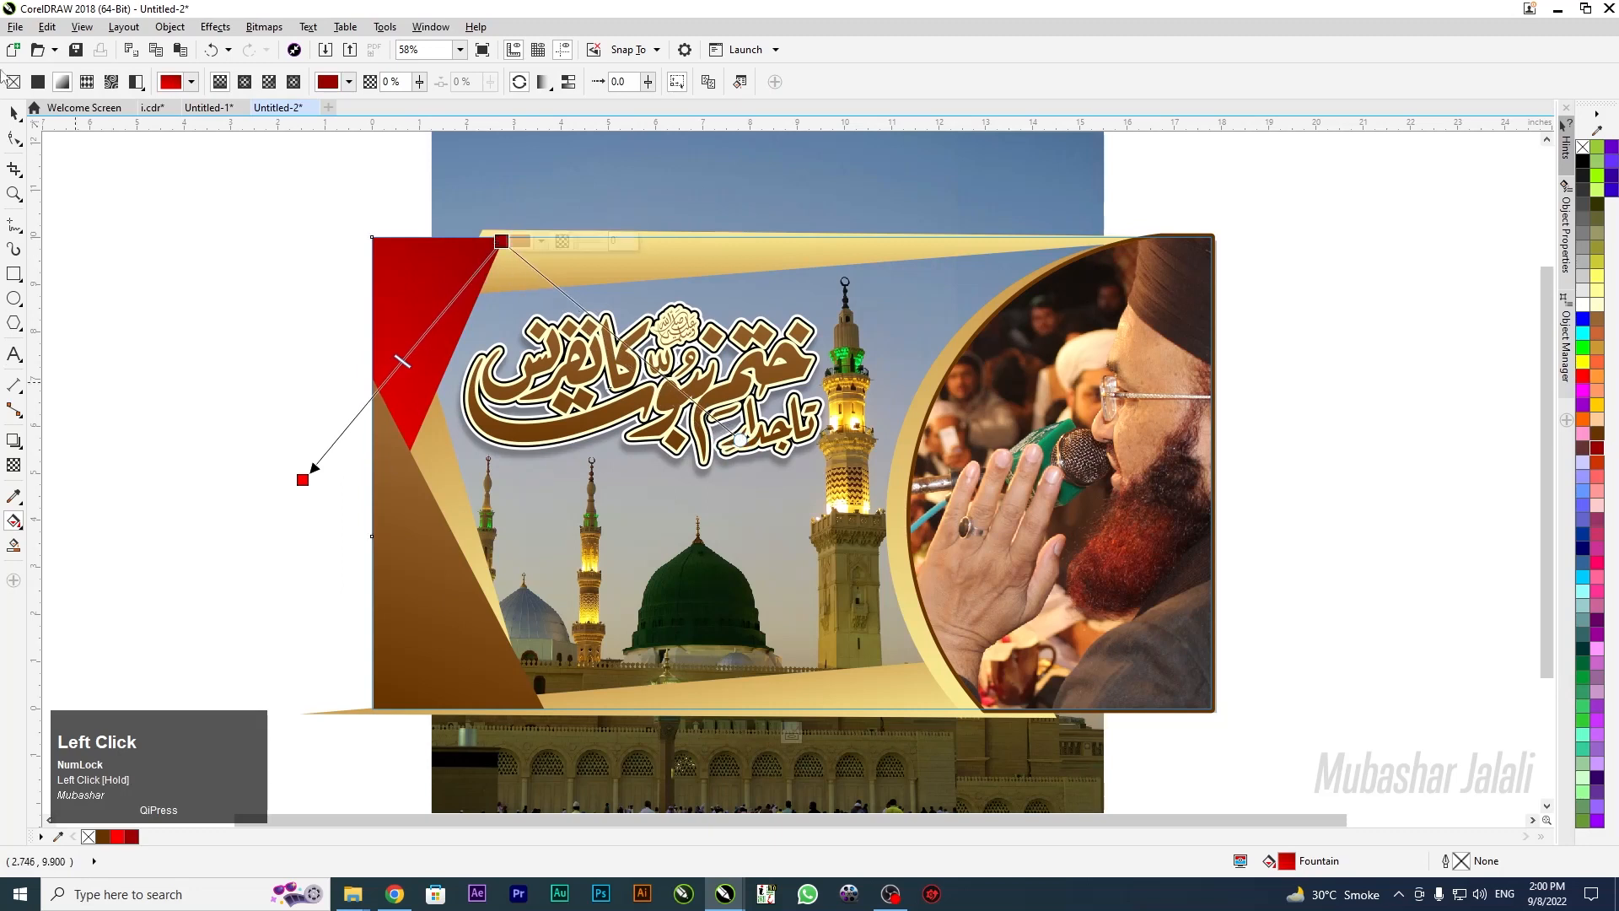
left_click(14, 112)
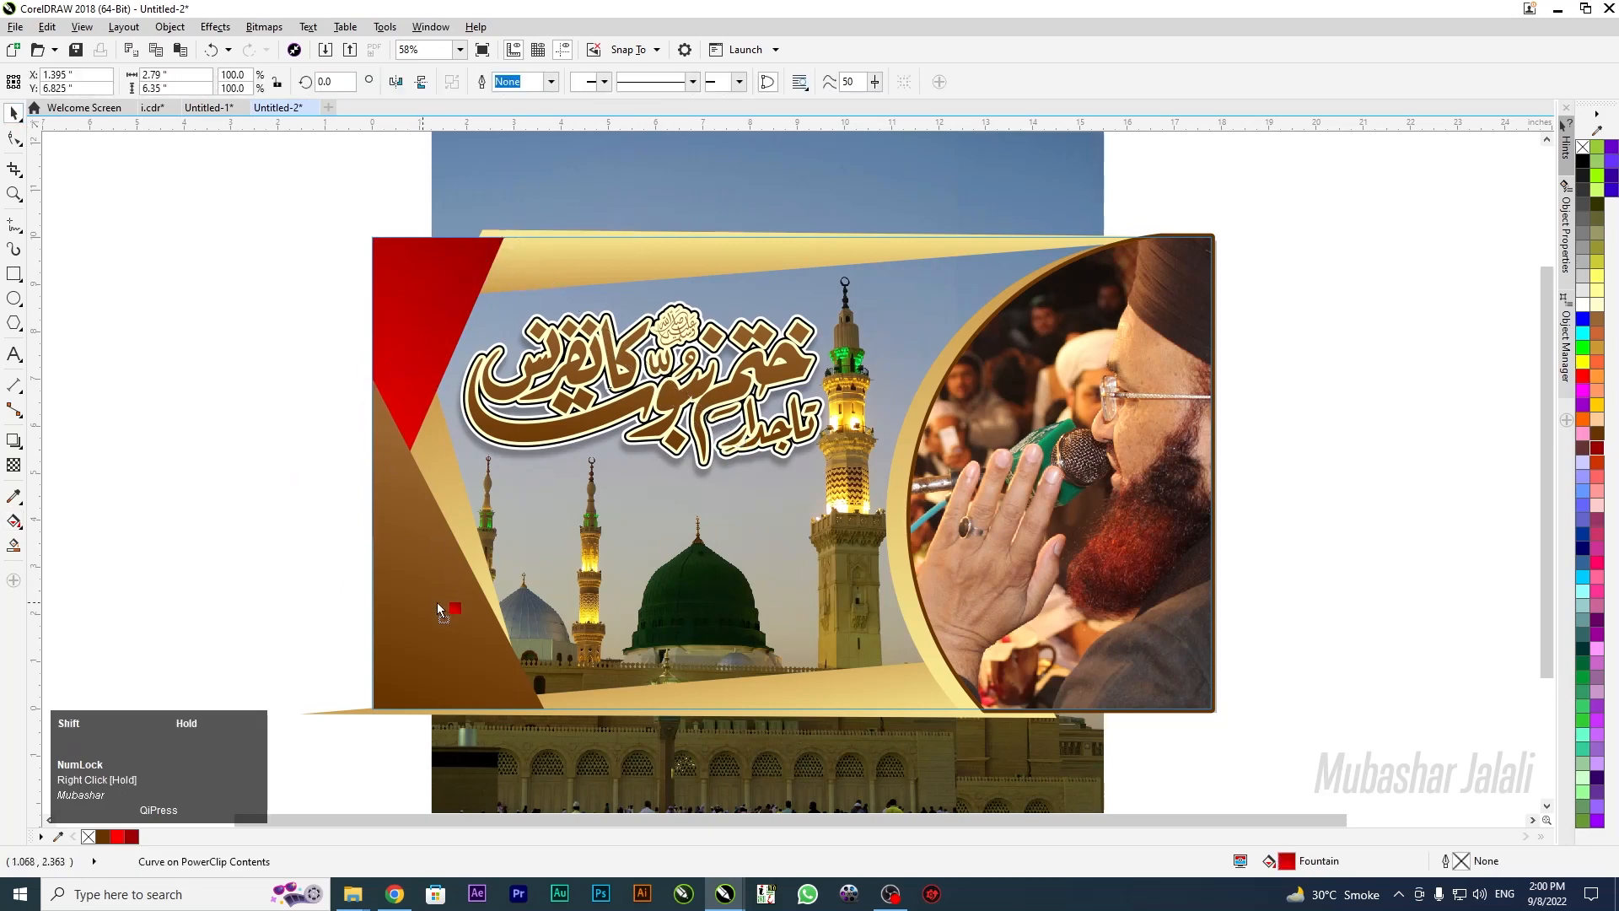
Fill the lower brown triangle with the red gradient and reverse its direction
left_click_drag(437, 602, 437, 604)
left_click(437, 667)
key("g")
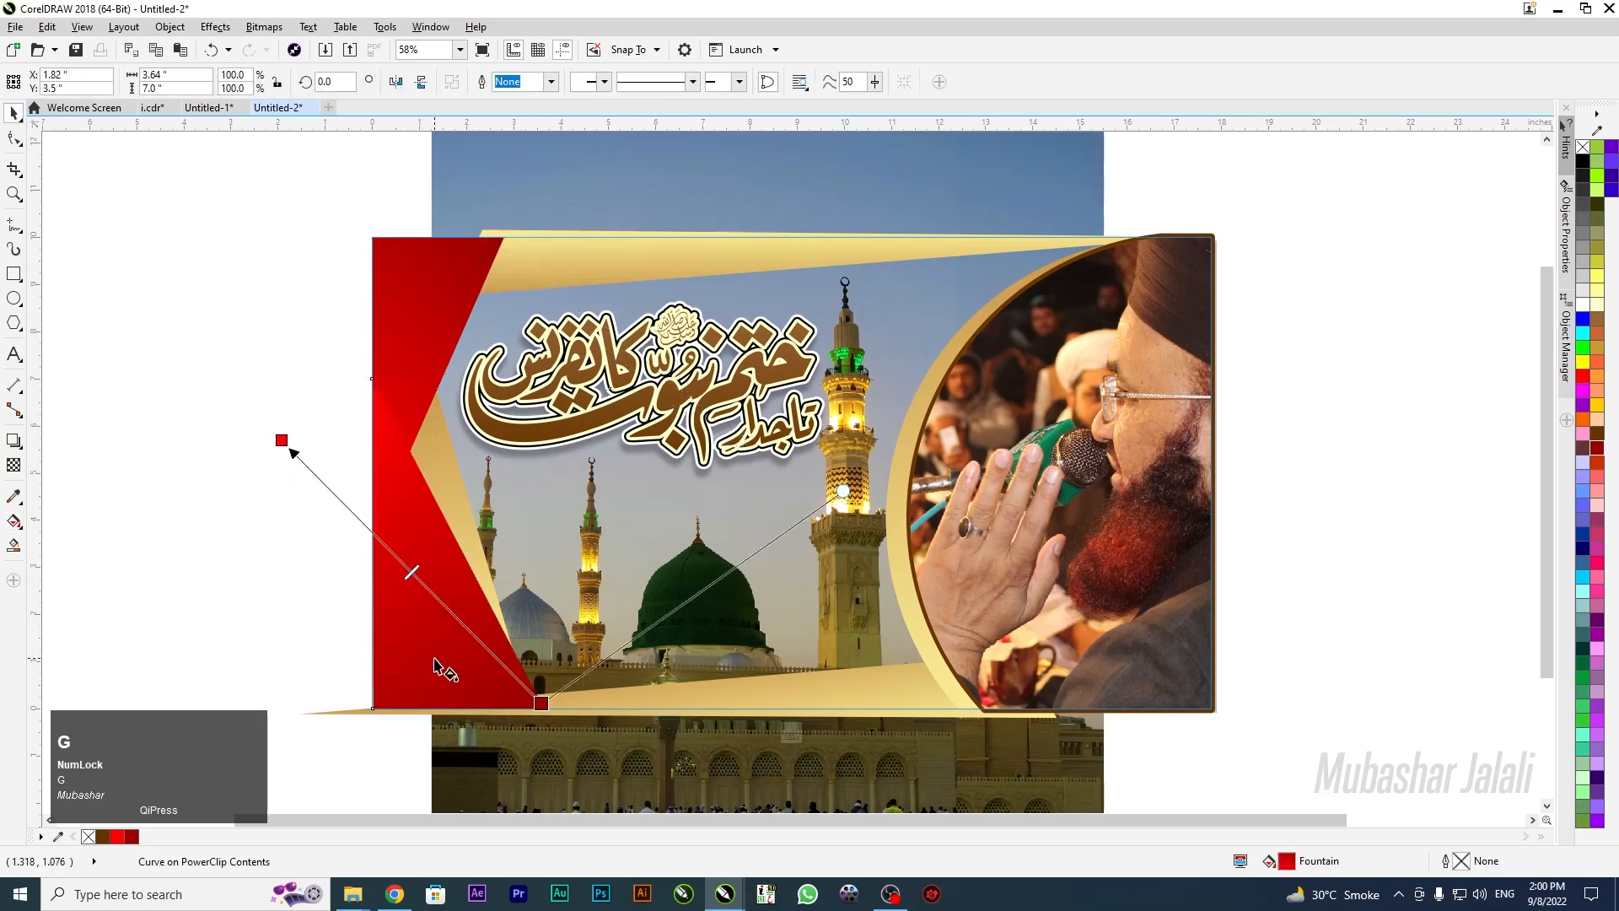
left_click(520, 81)
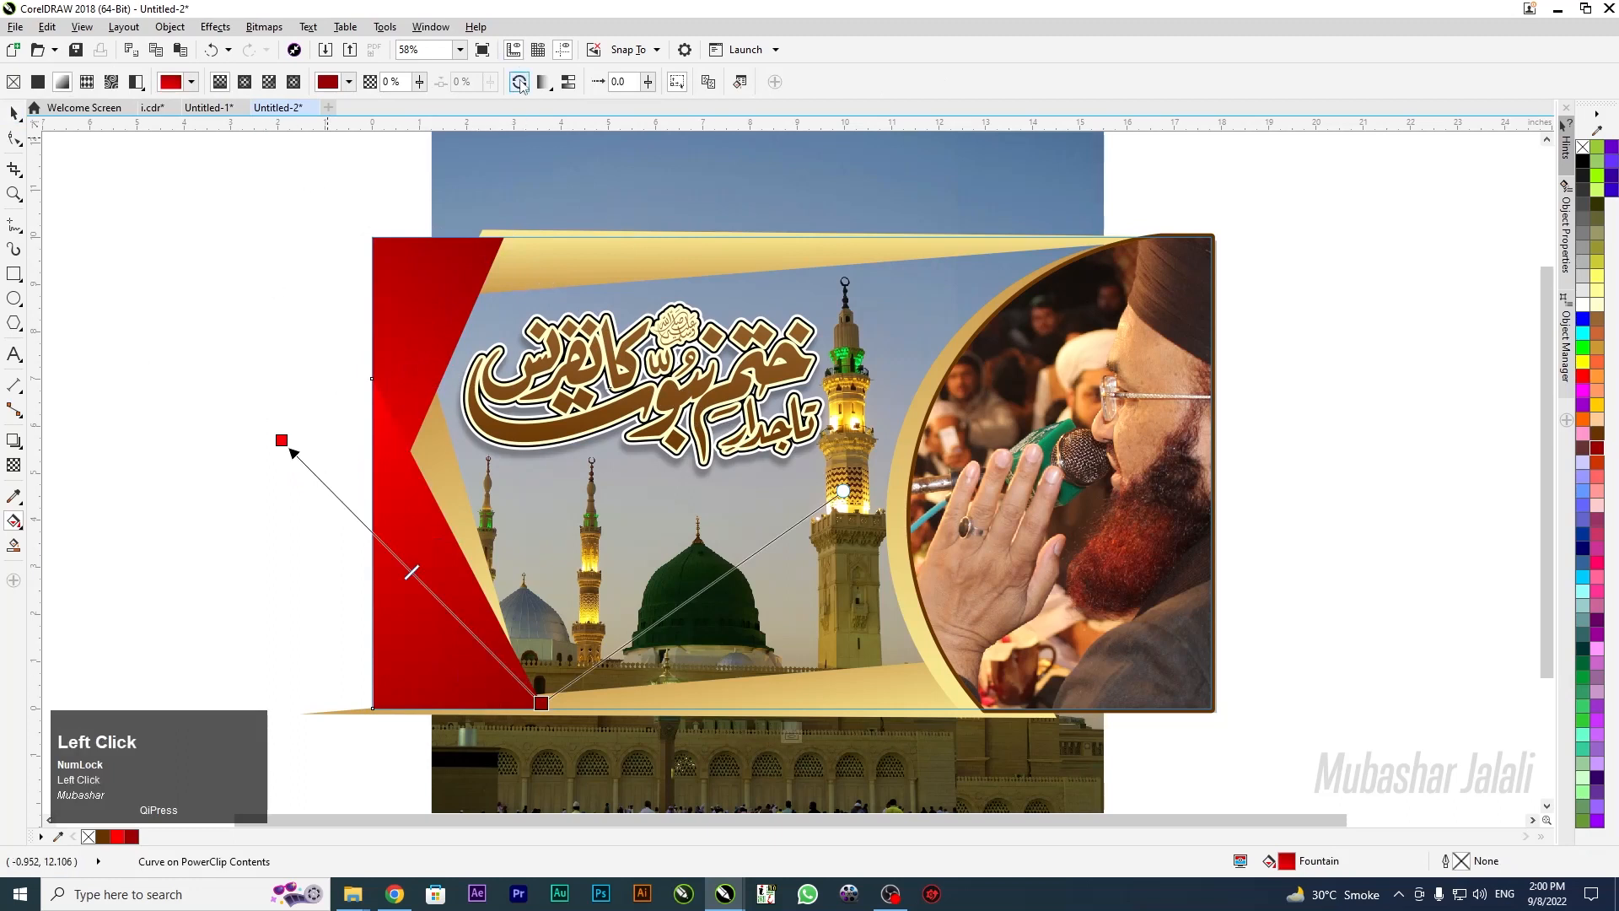
left_click(15, 114)
left_click(233, 471)
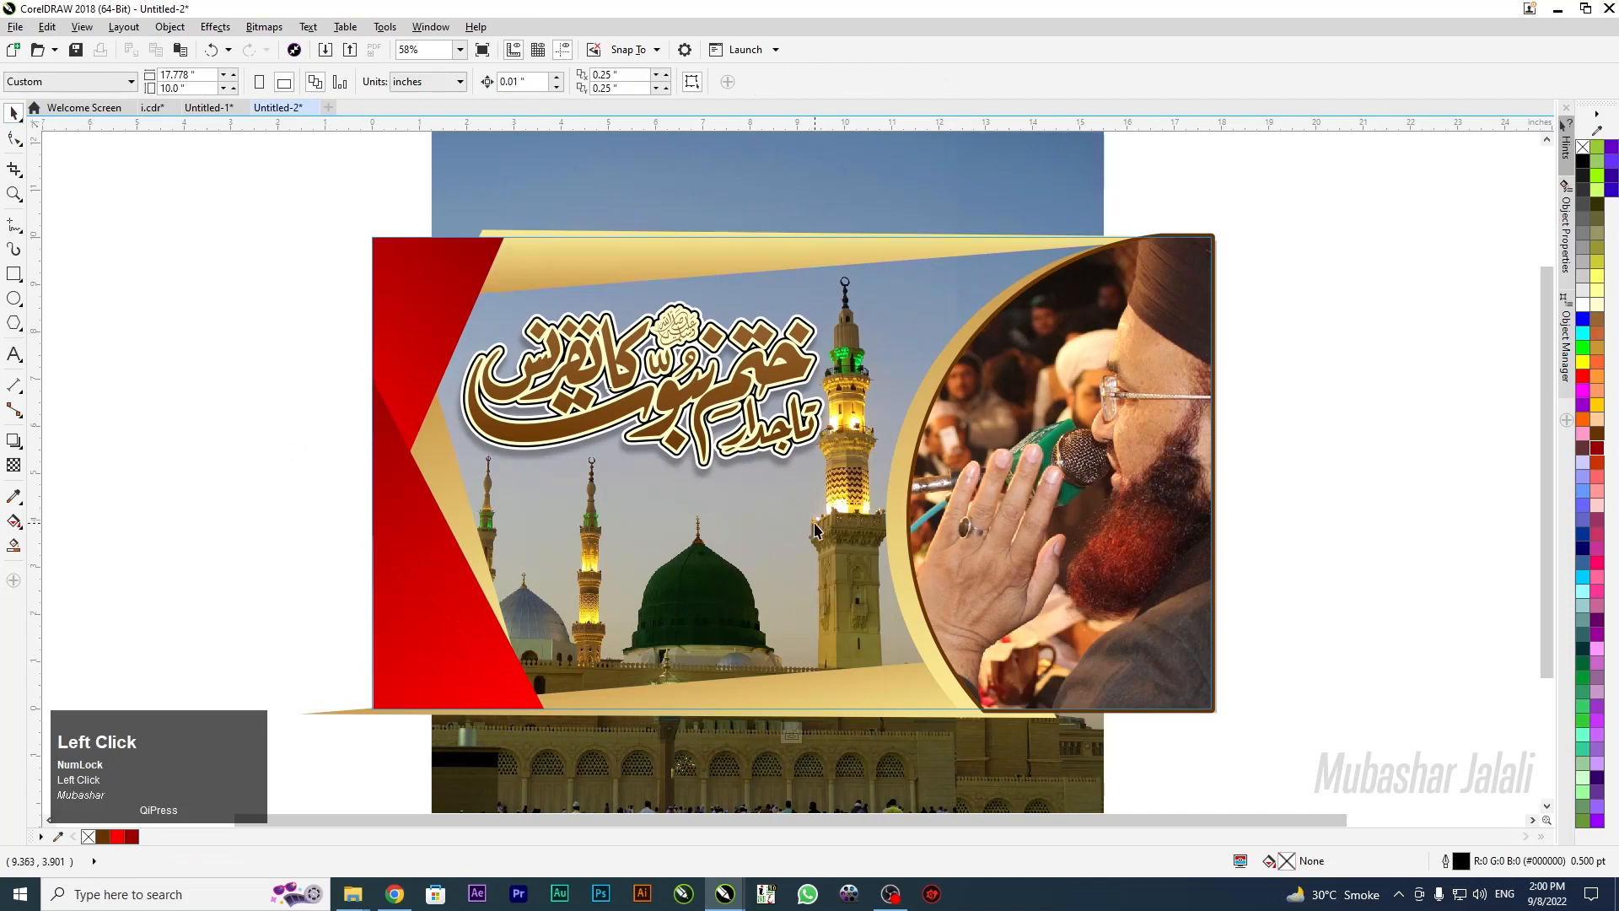
left_click(1016, 464)
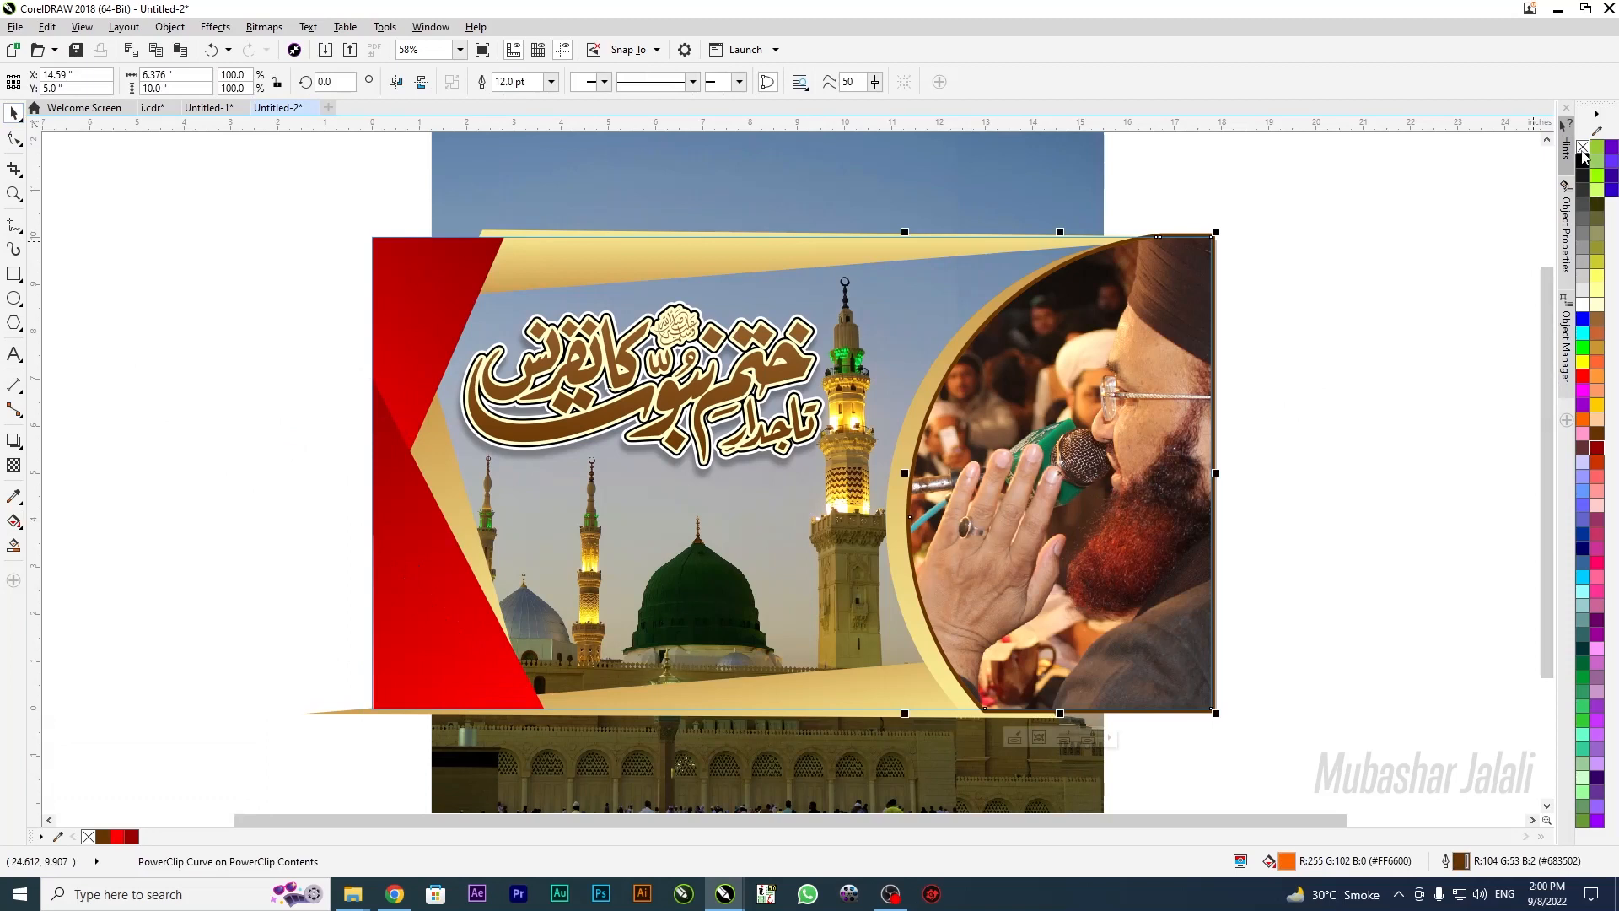
Apply the red palette swatch as the curved speaker-photo frame's outline
left_click(1450, 237)
left_click(1016, 457)
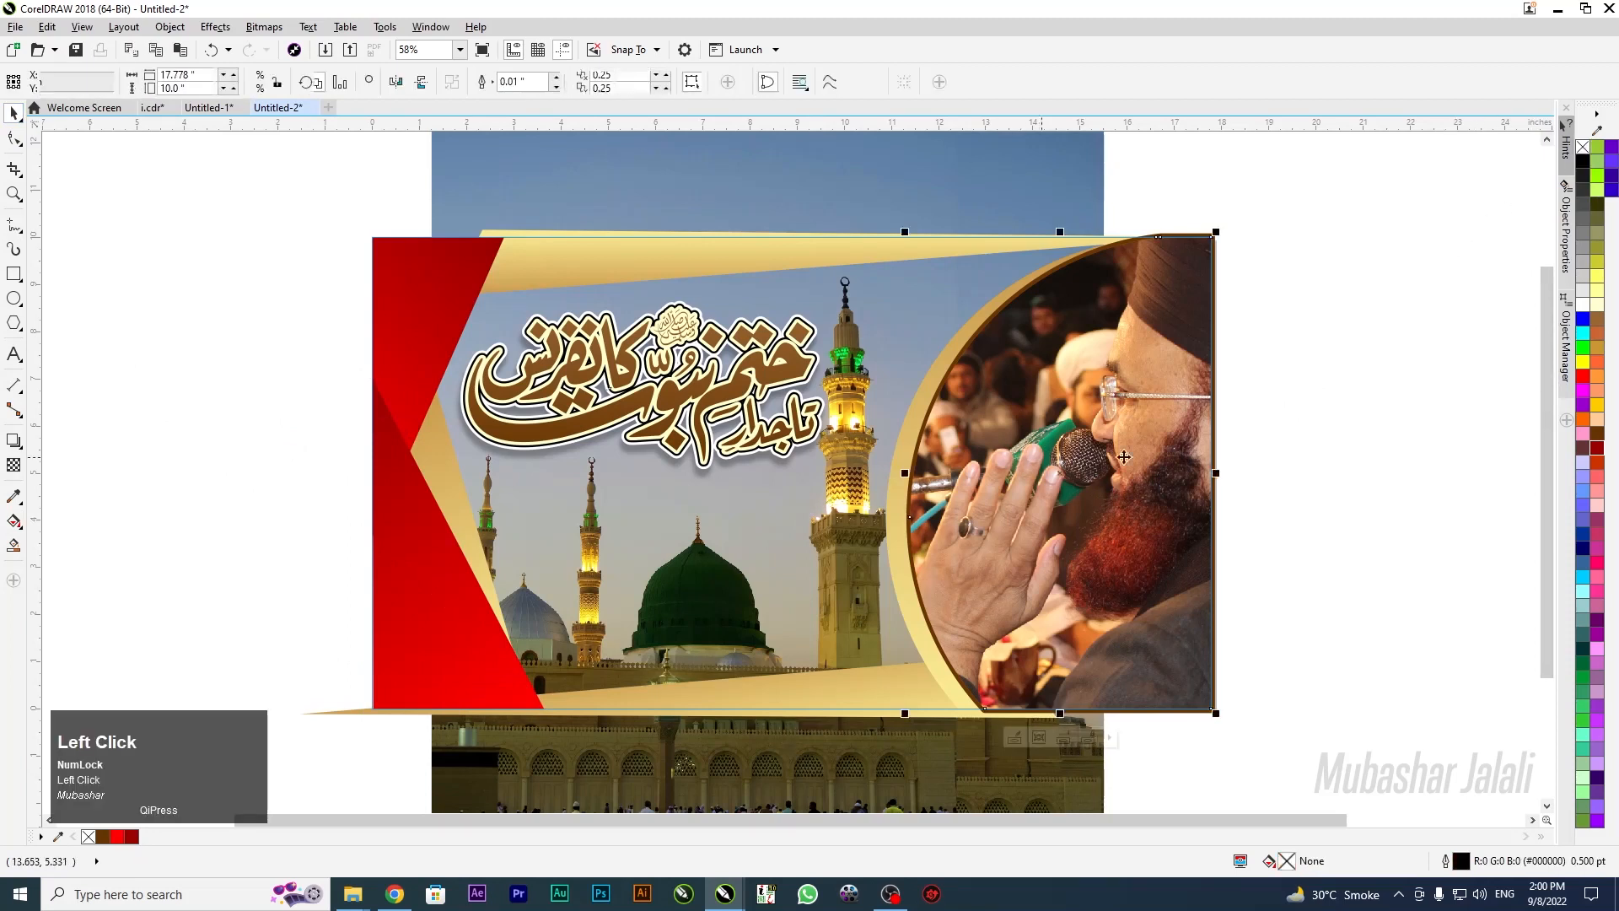
right_click(1582, 381)
left_click(1366, 438)
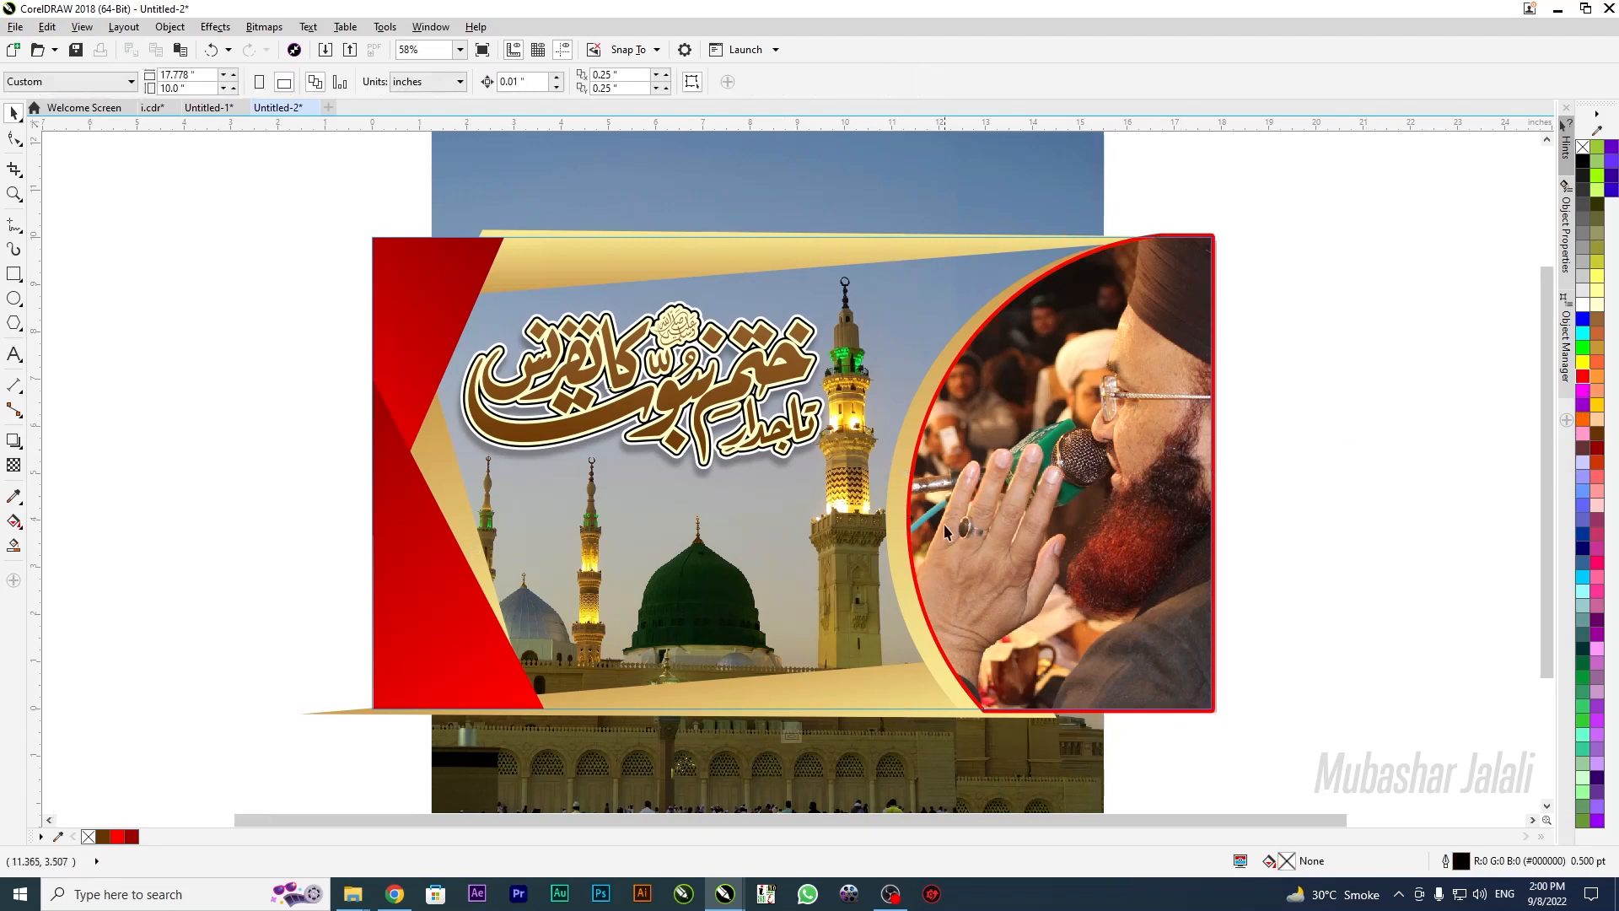
Recolour the Urdu title's gradient nodes from dark red to red
left_click(609, 414)
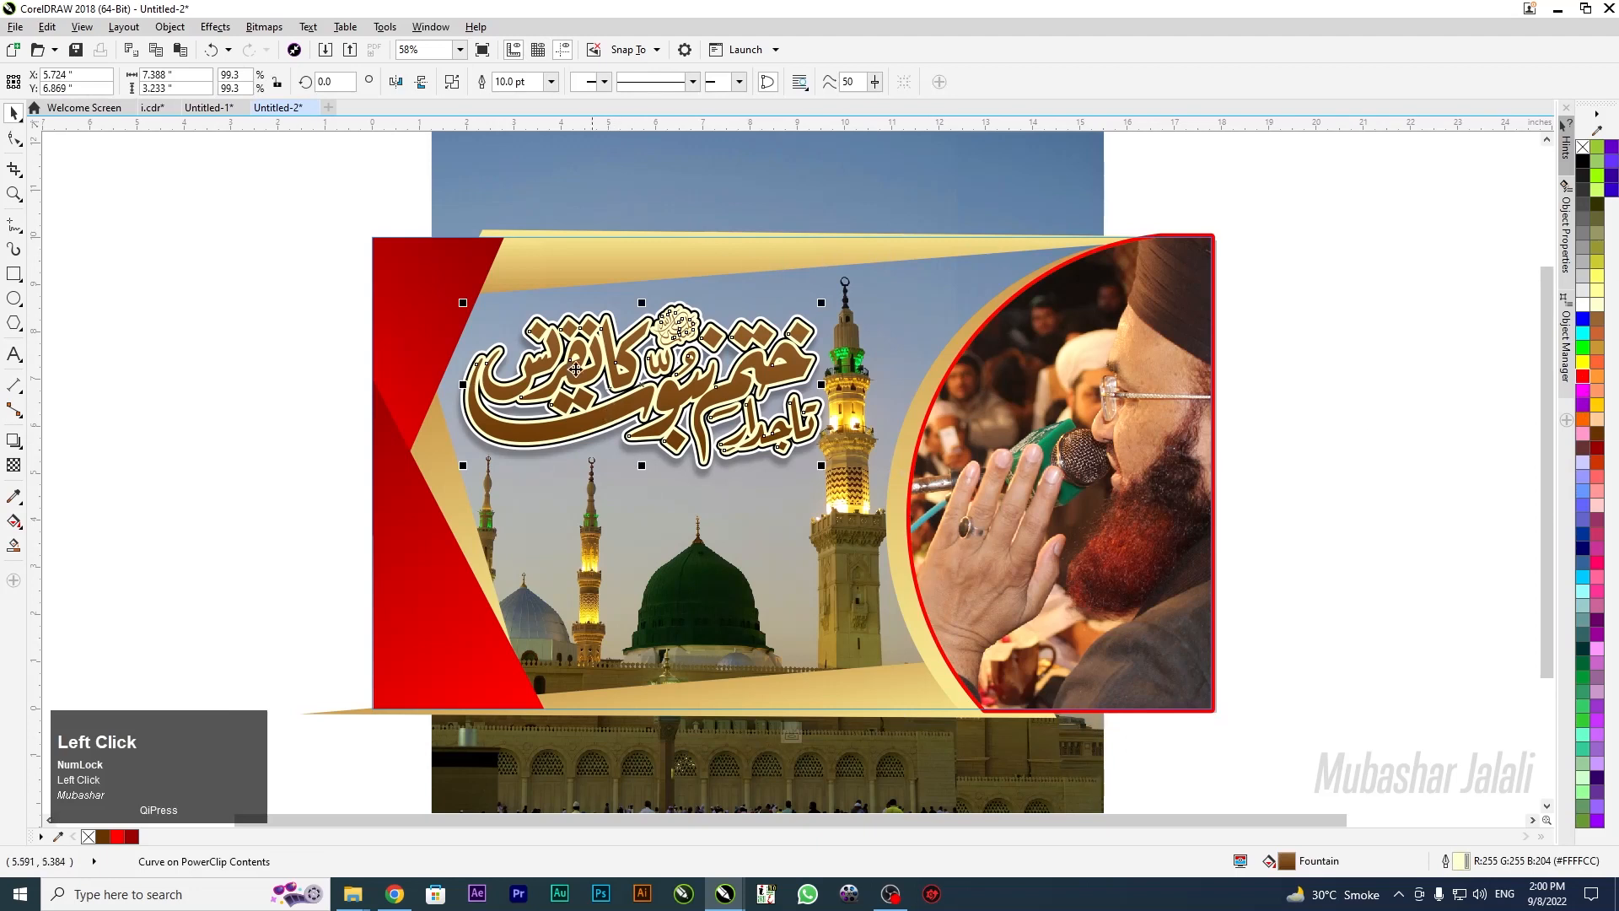
key("g")
left_click(650, 297)
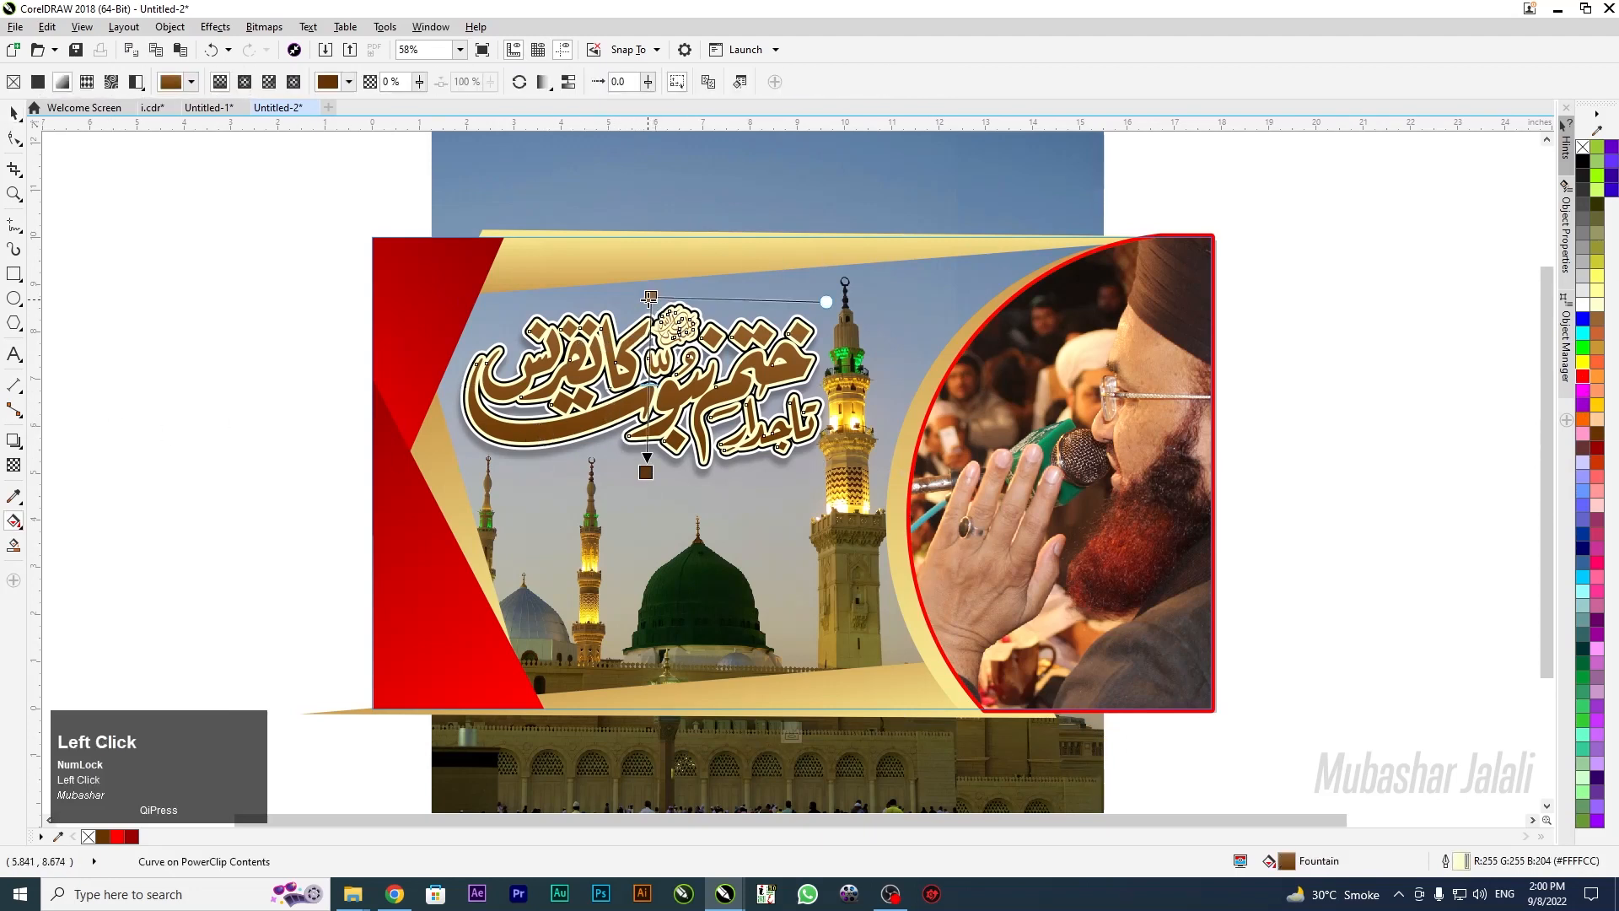
left_click(1596, 458)
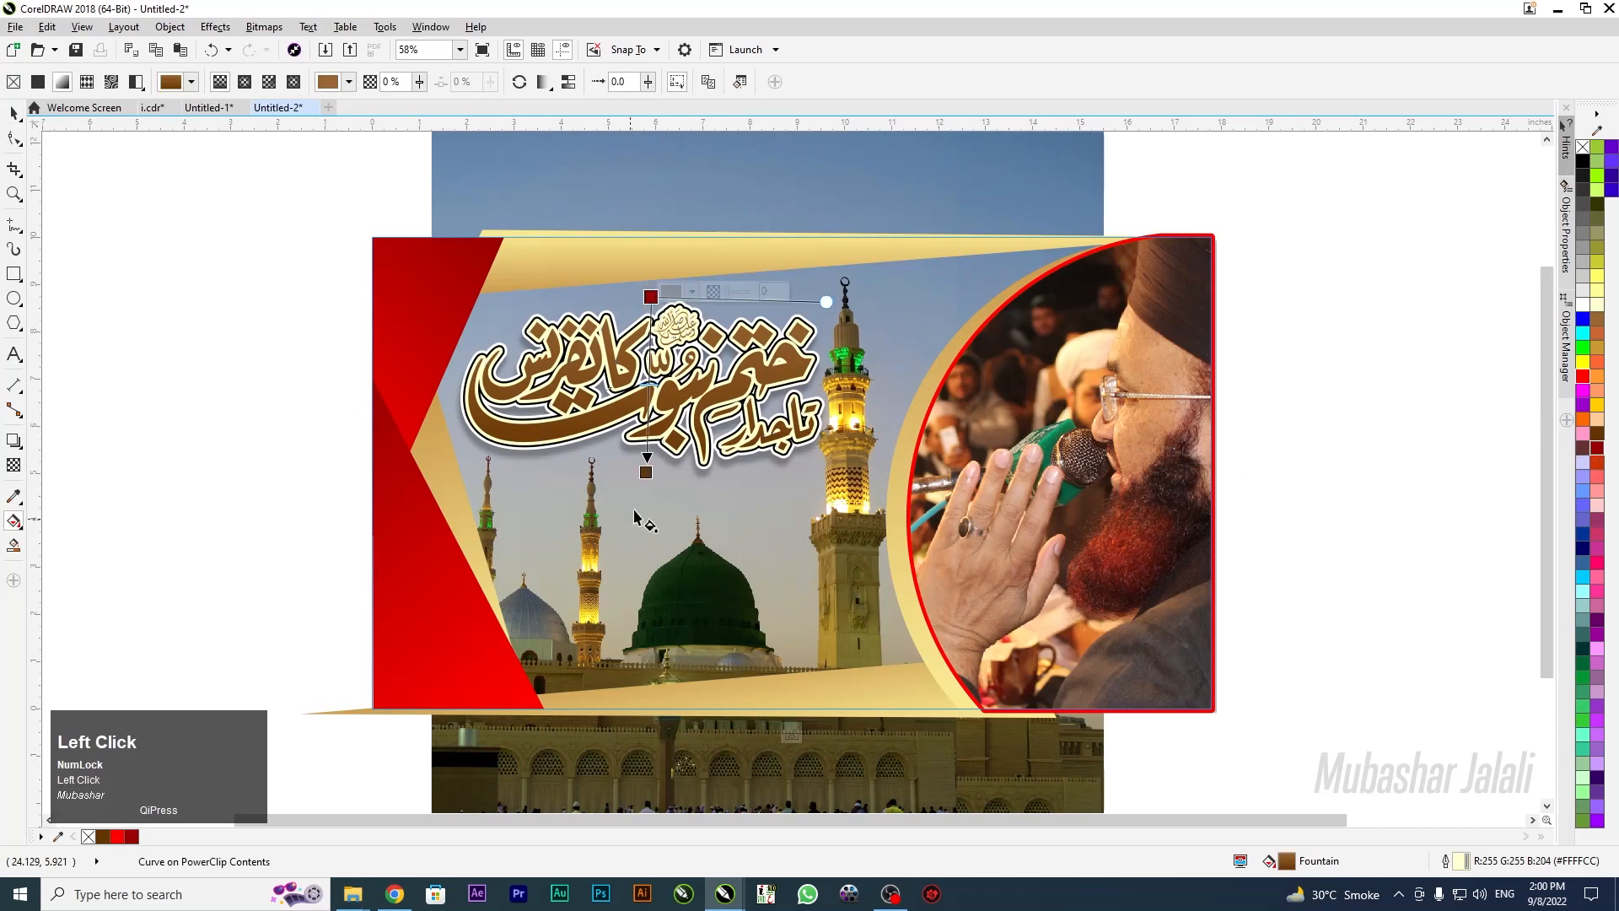
left_click(646, 473)
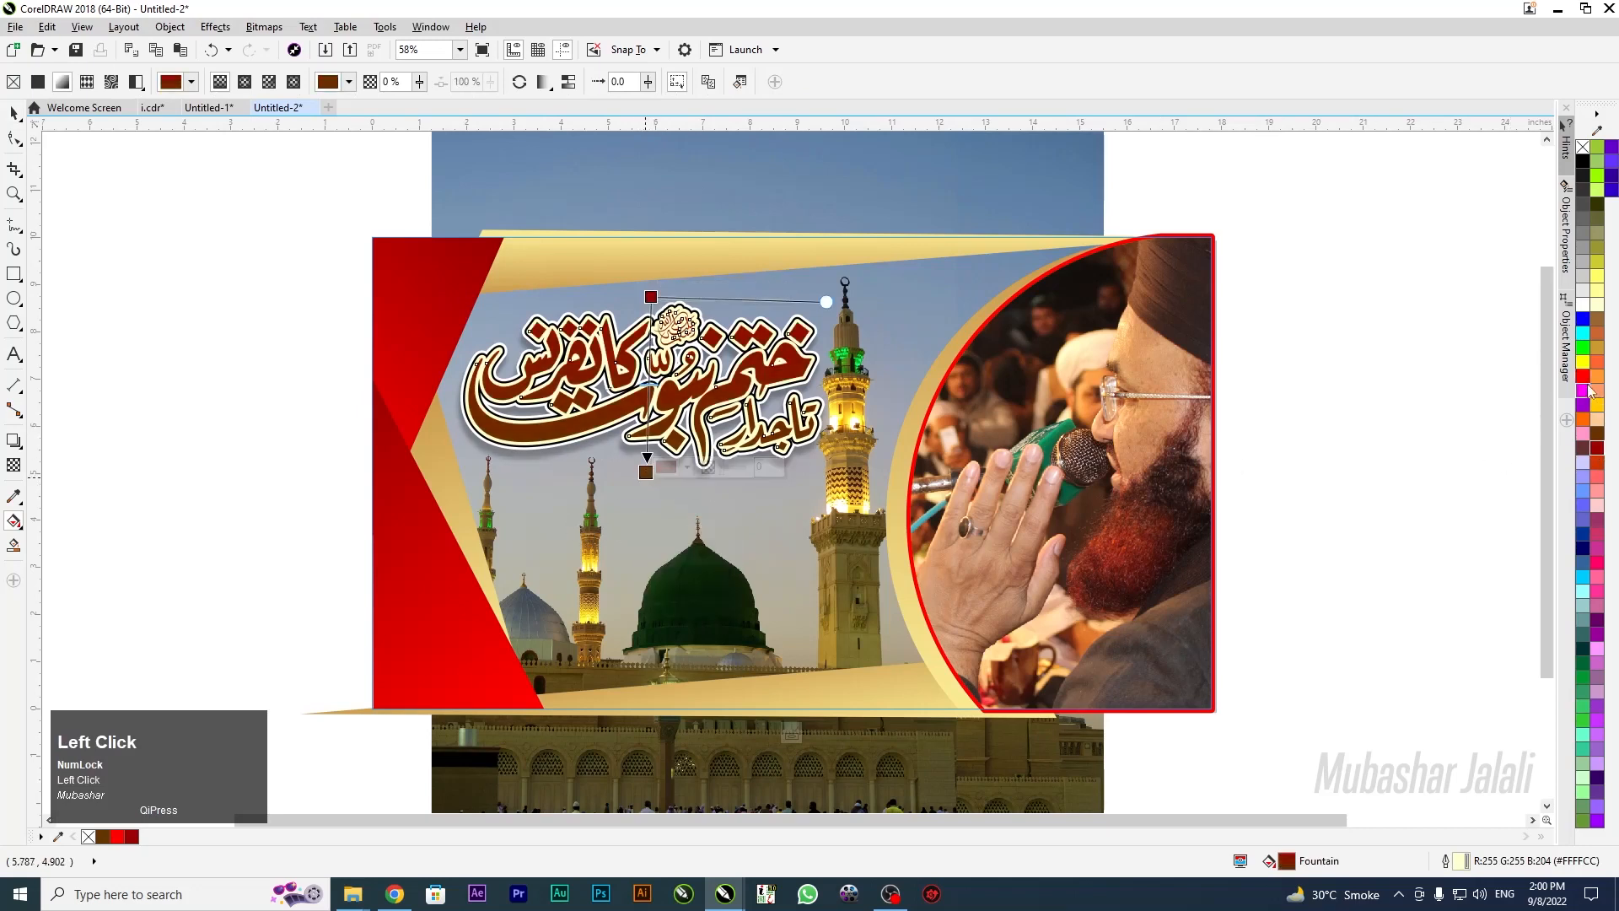
left_click(1583, 380)
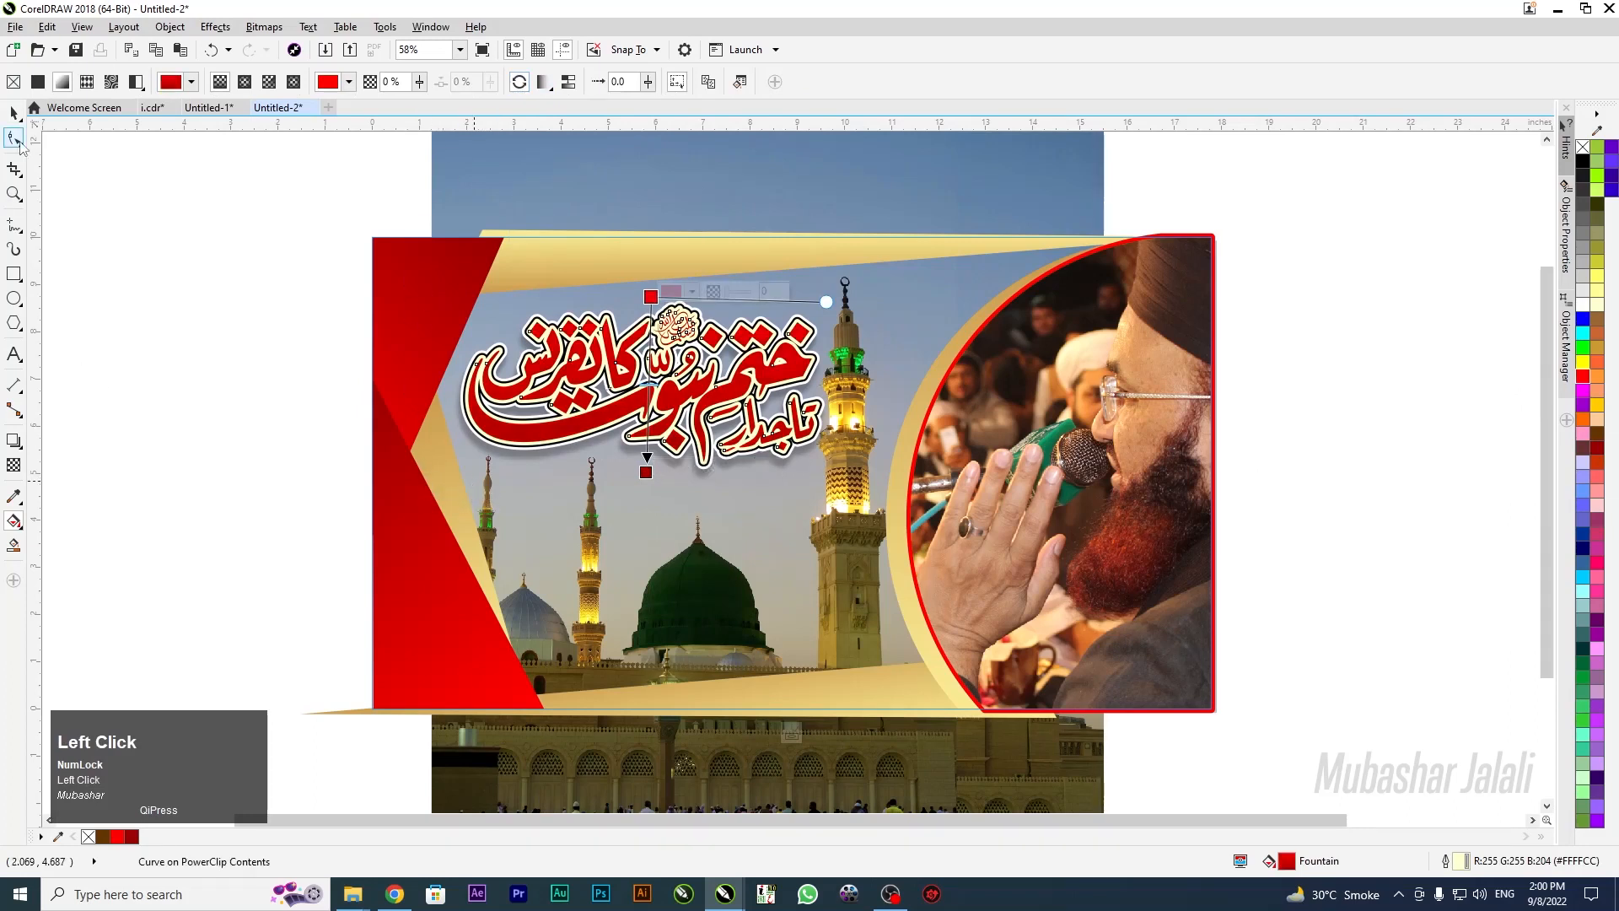
left_click(14, 114)
left_click(226, 458)
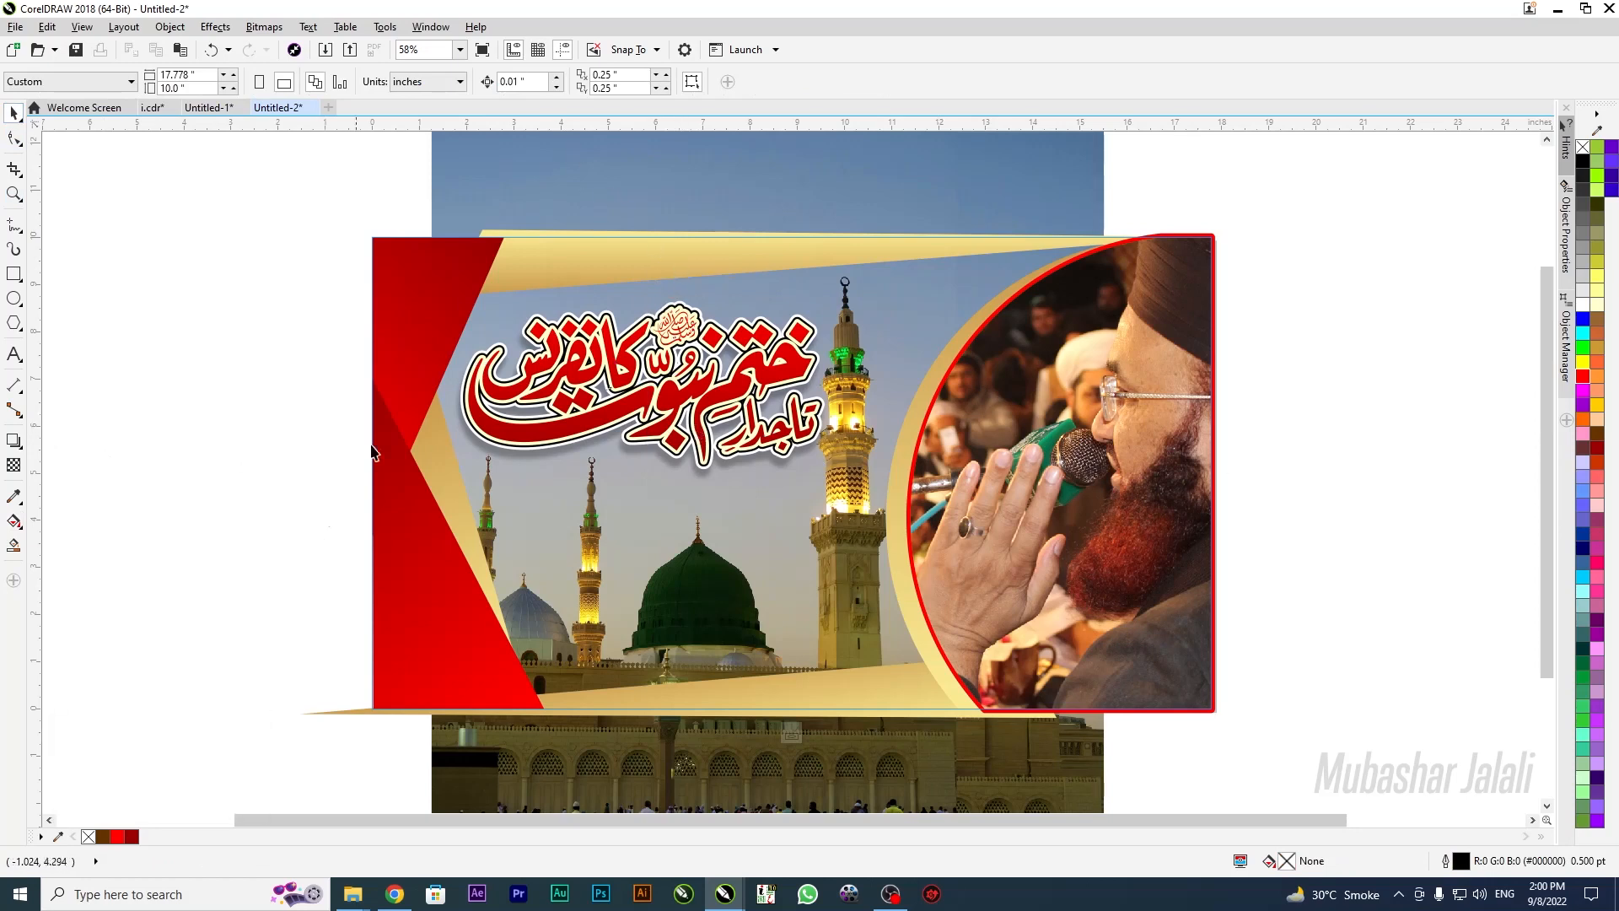
Give the Urdu title a white outline after trying a pale yellow one
left_click(722, 410)
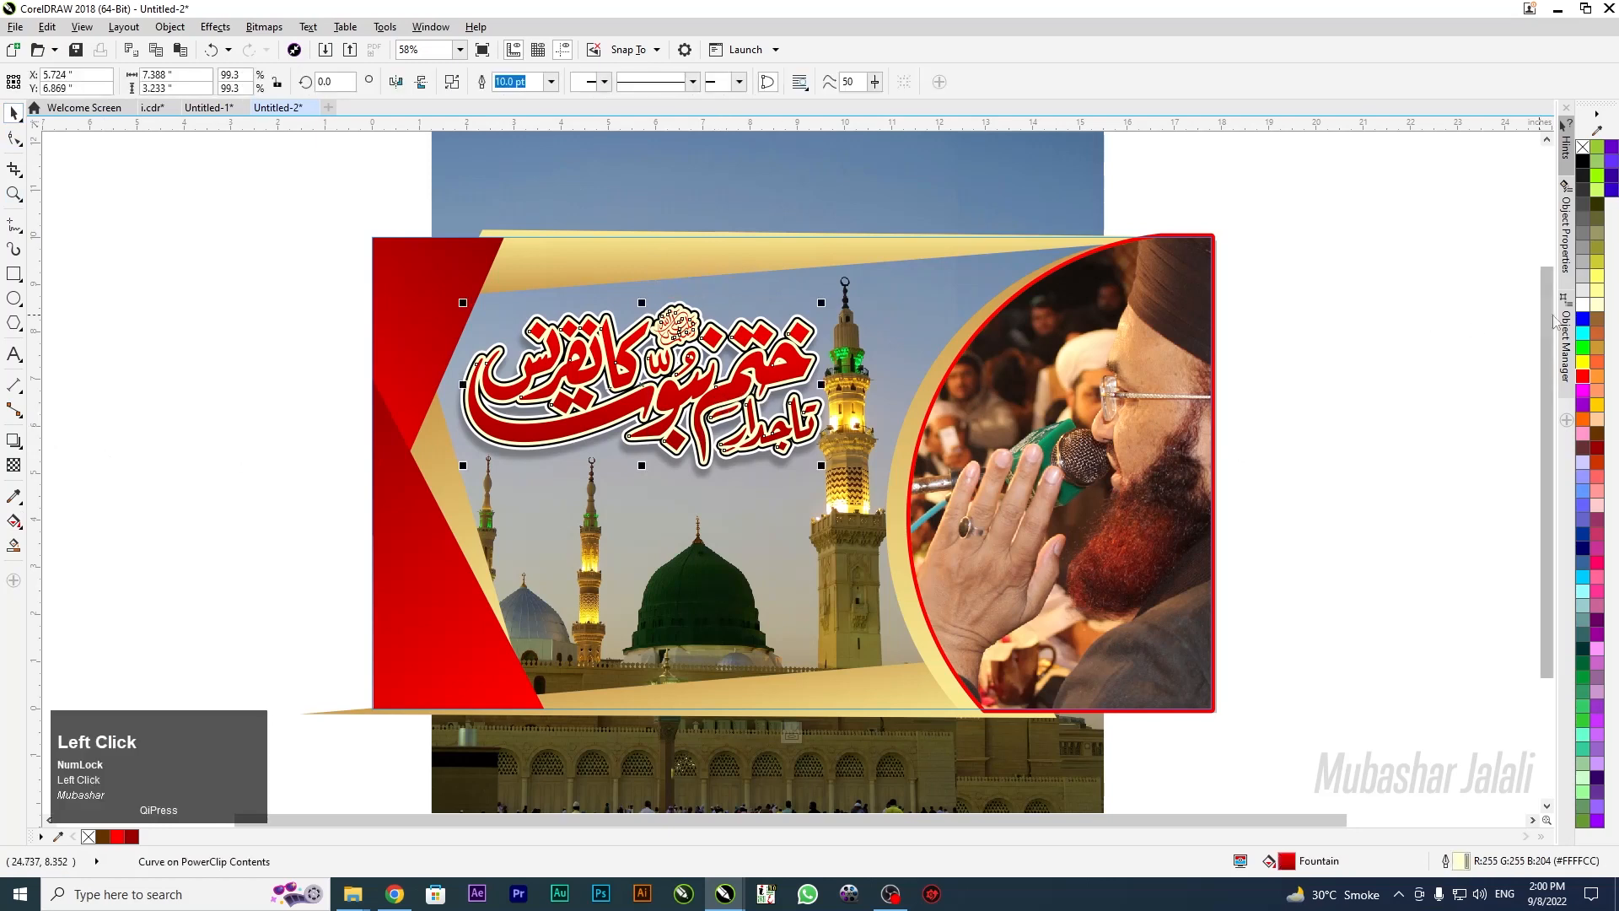
right_click(1589, 311)
right_click(1583, 305)
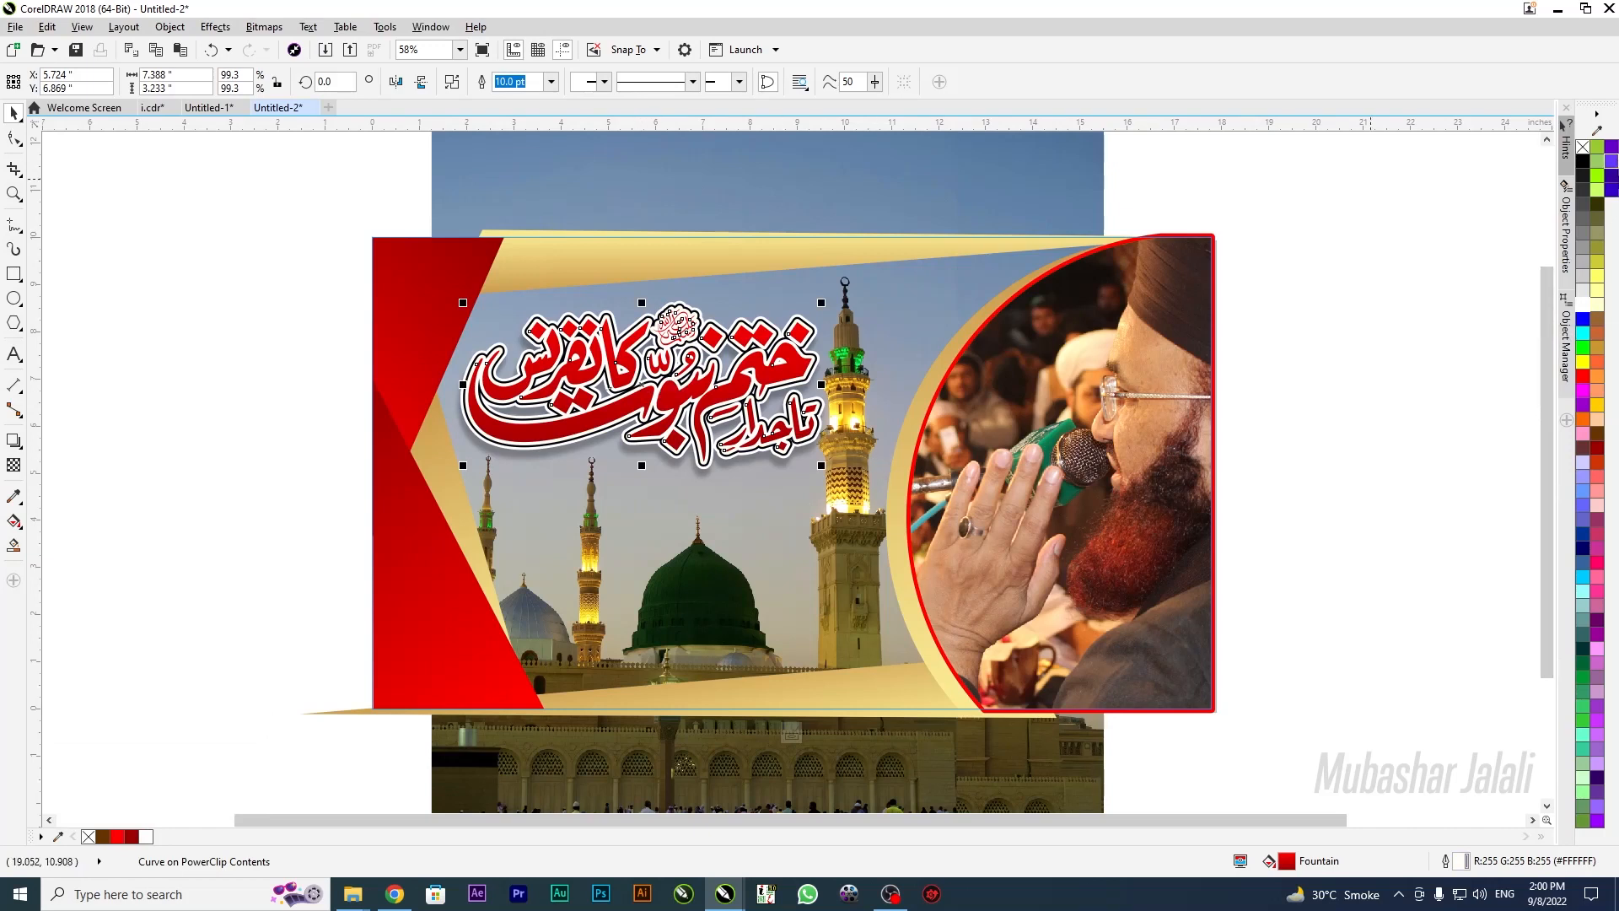
right_click(1600, 313)
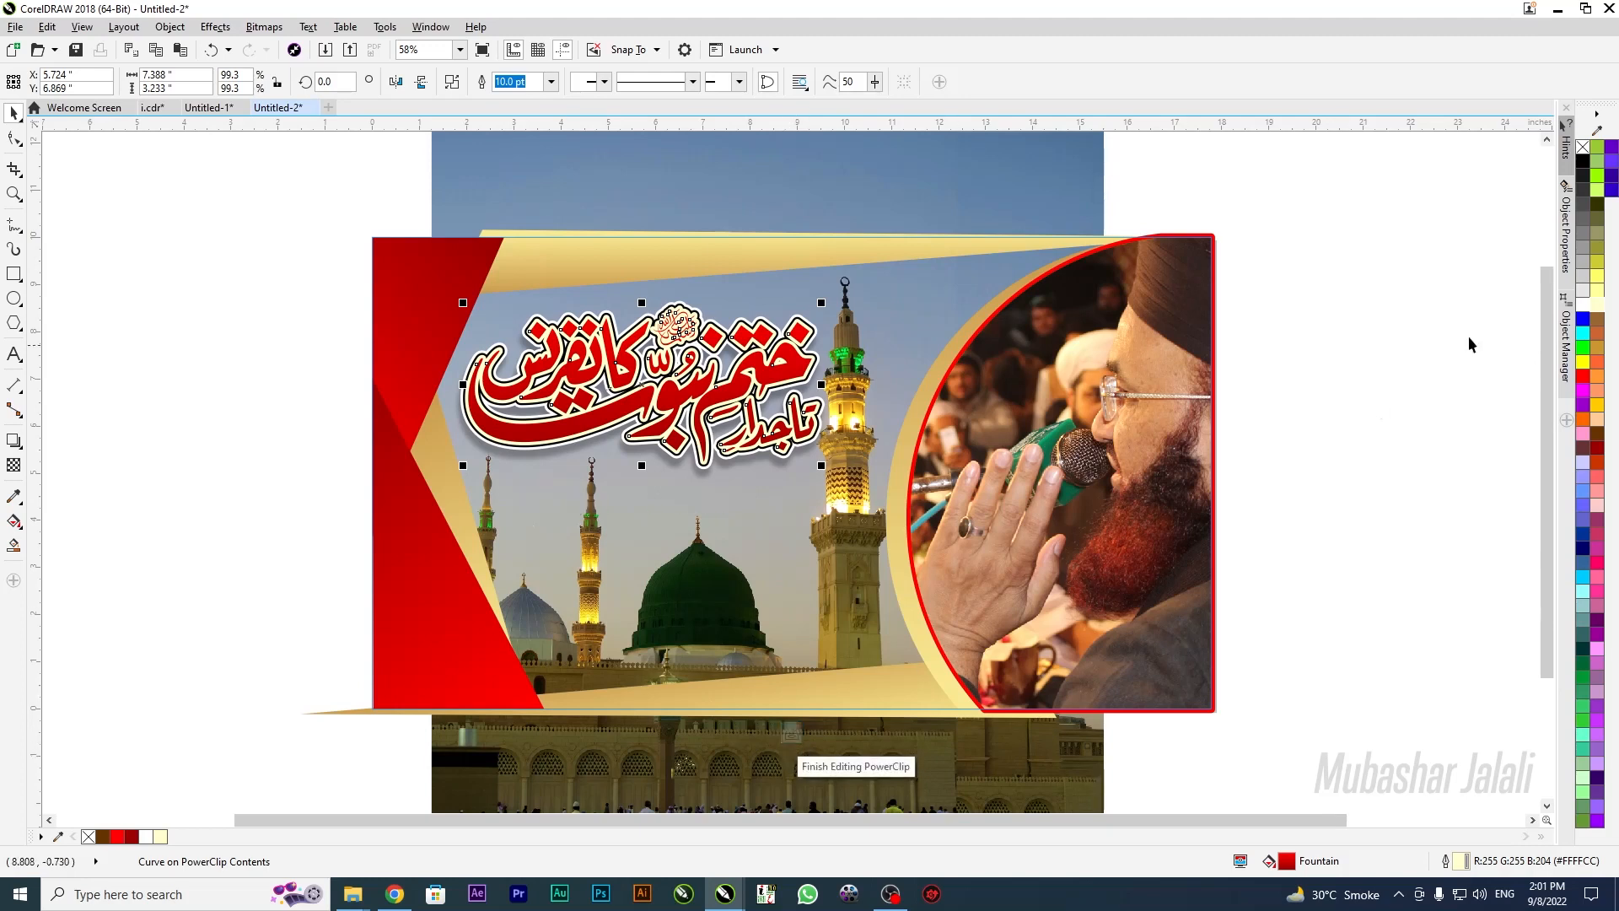
right_click(1583, 305)
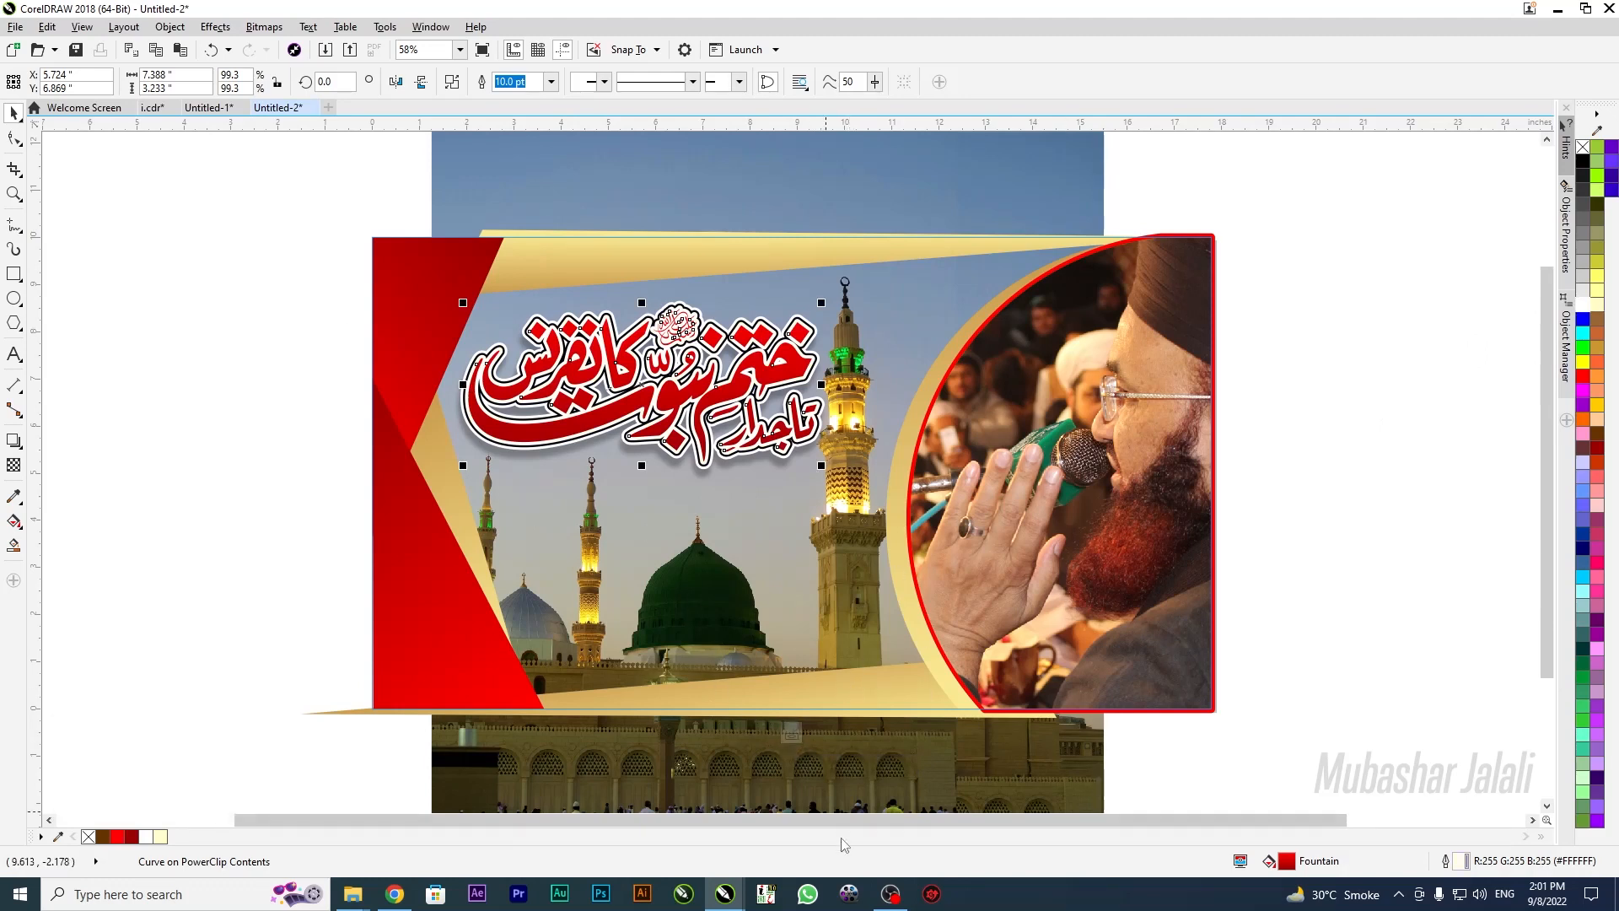
Finish the PowerClip edit and draw a white, outline-free rectangle at the banner's top-left
left_click(791, 734)
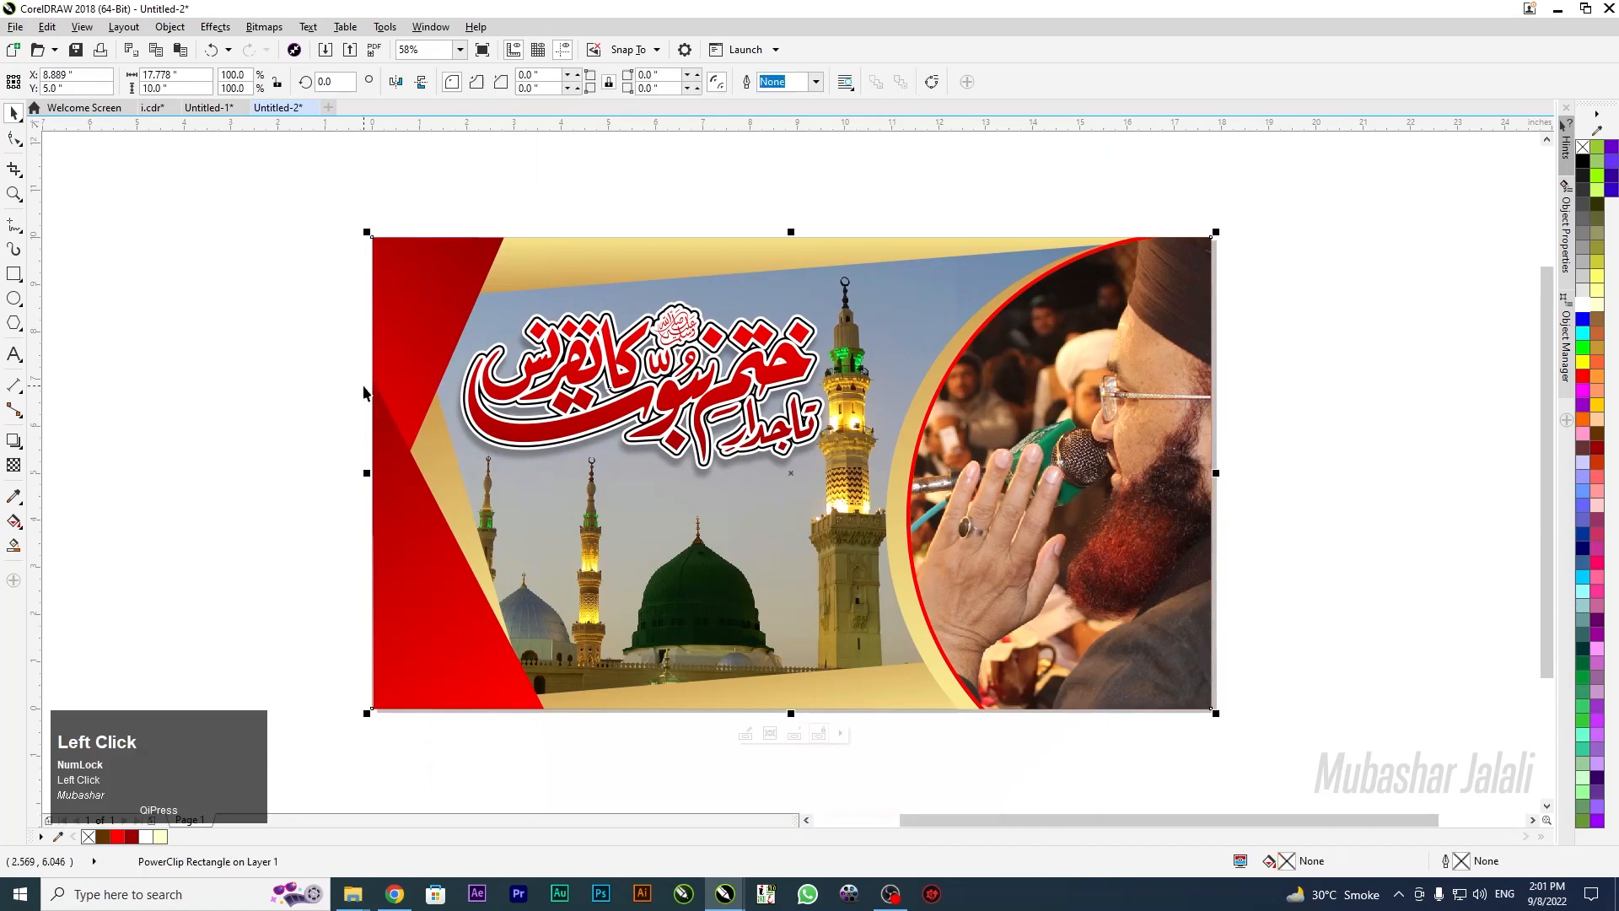
left_click(13, 273)
left_click_drag(400, 217, 468, 328)
scroll(426, 226, "up", 2)
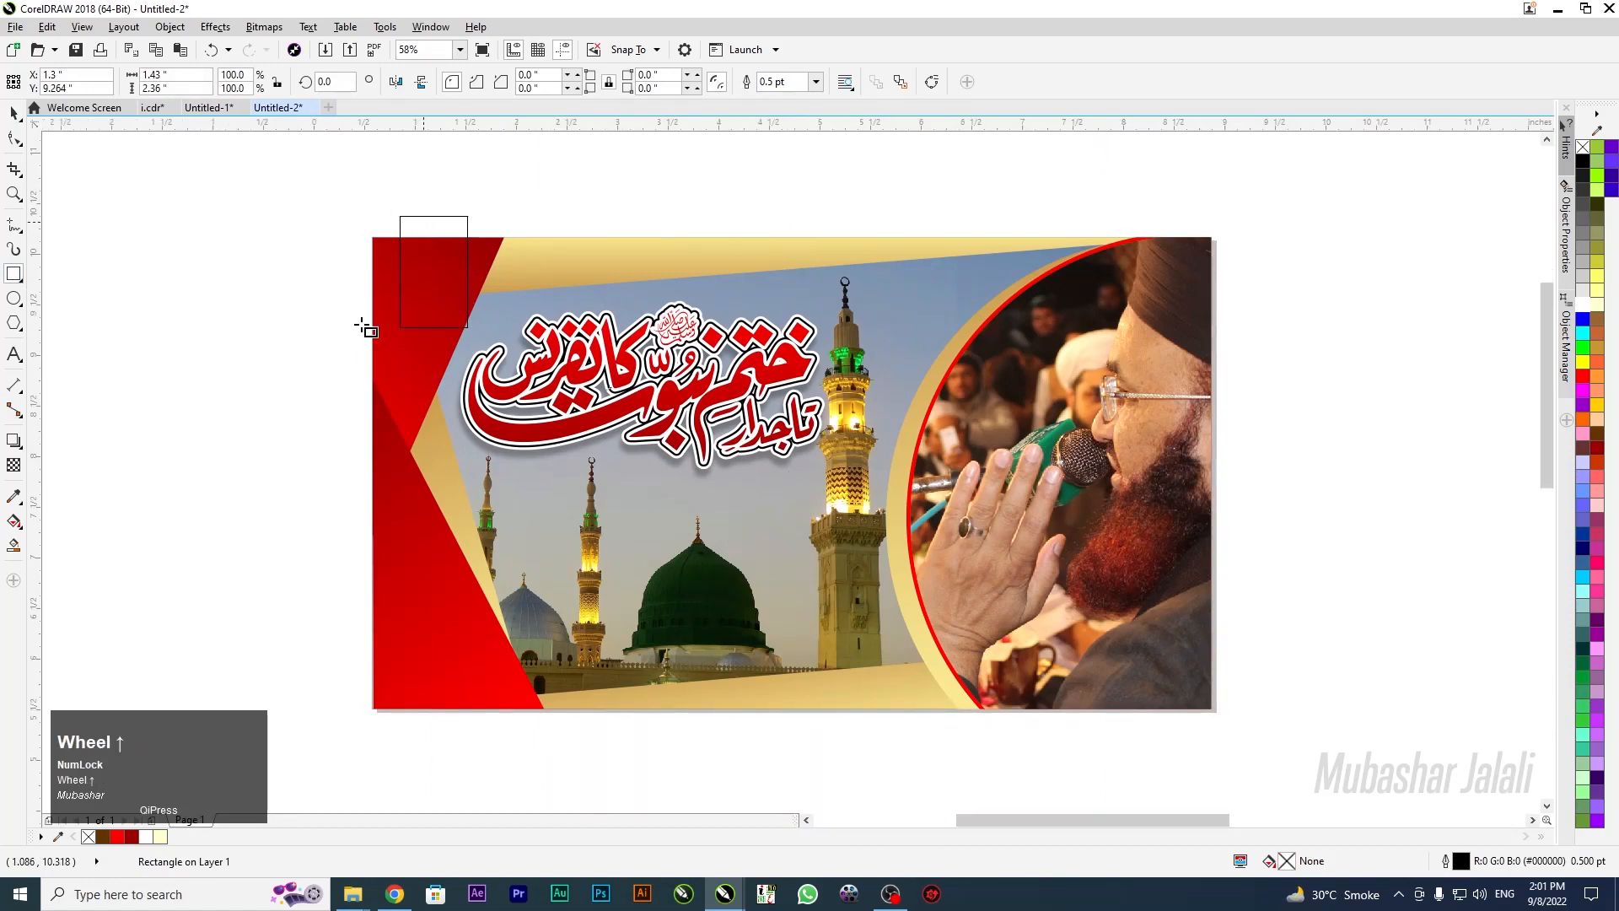
scroll(361, 326, "up", 3)
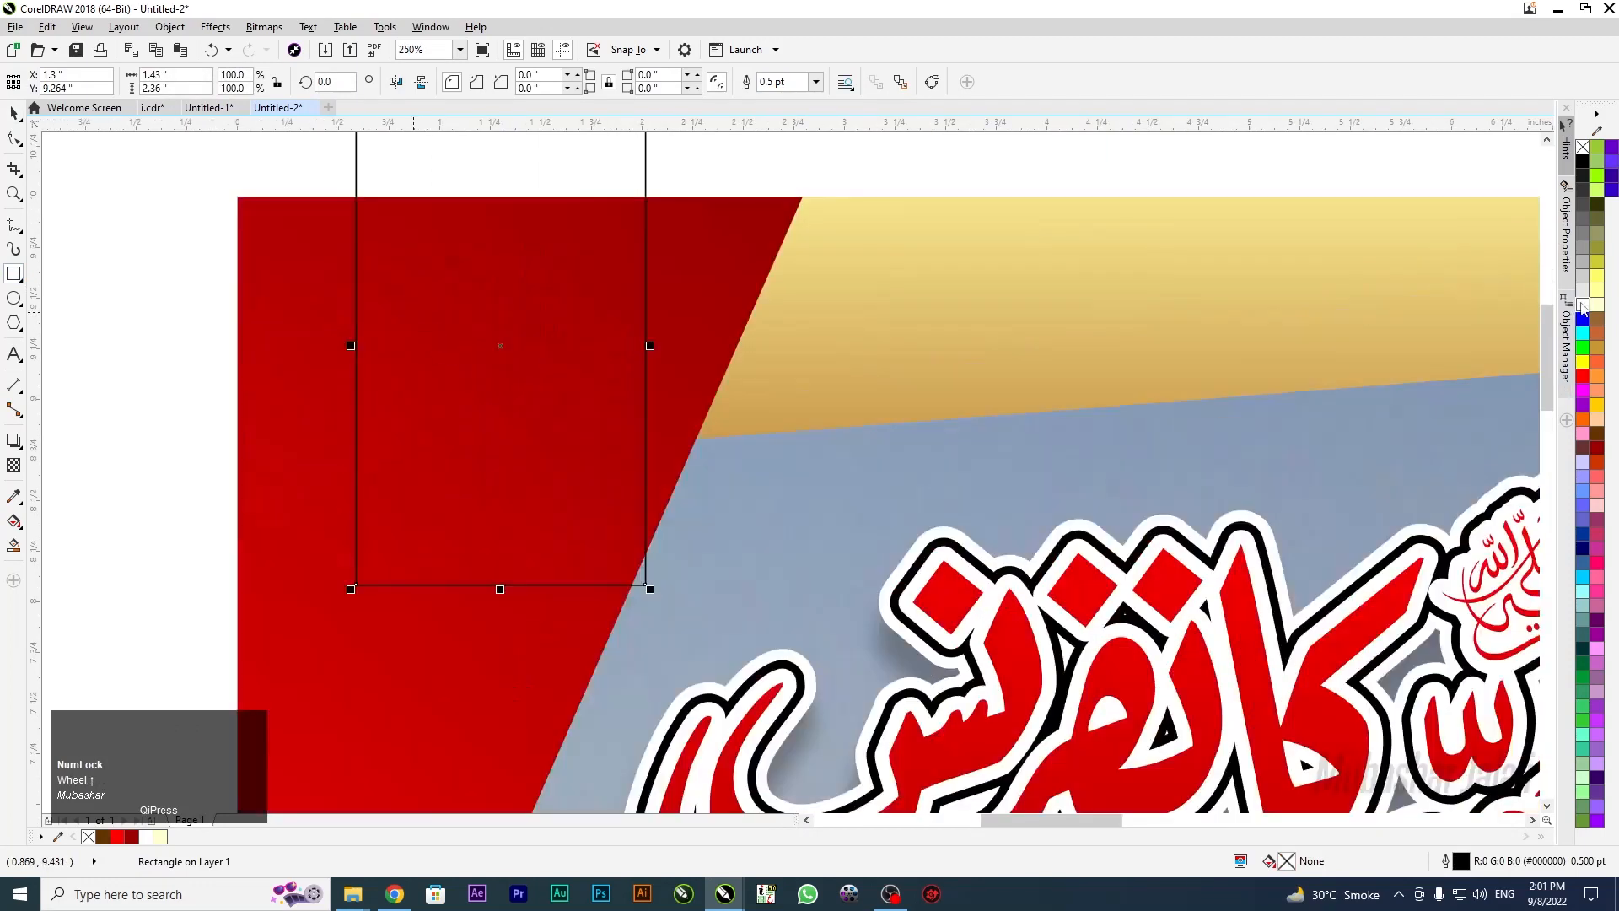
left_click(1584, 307)
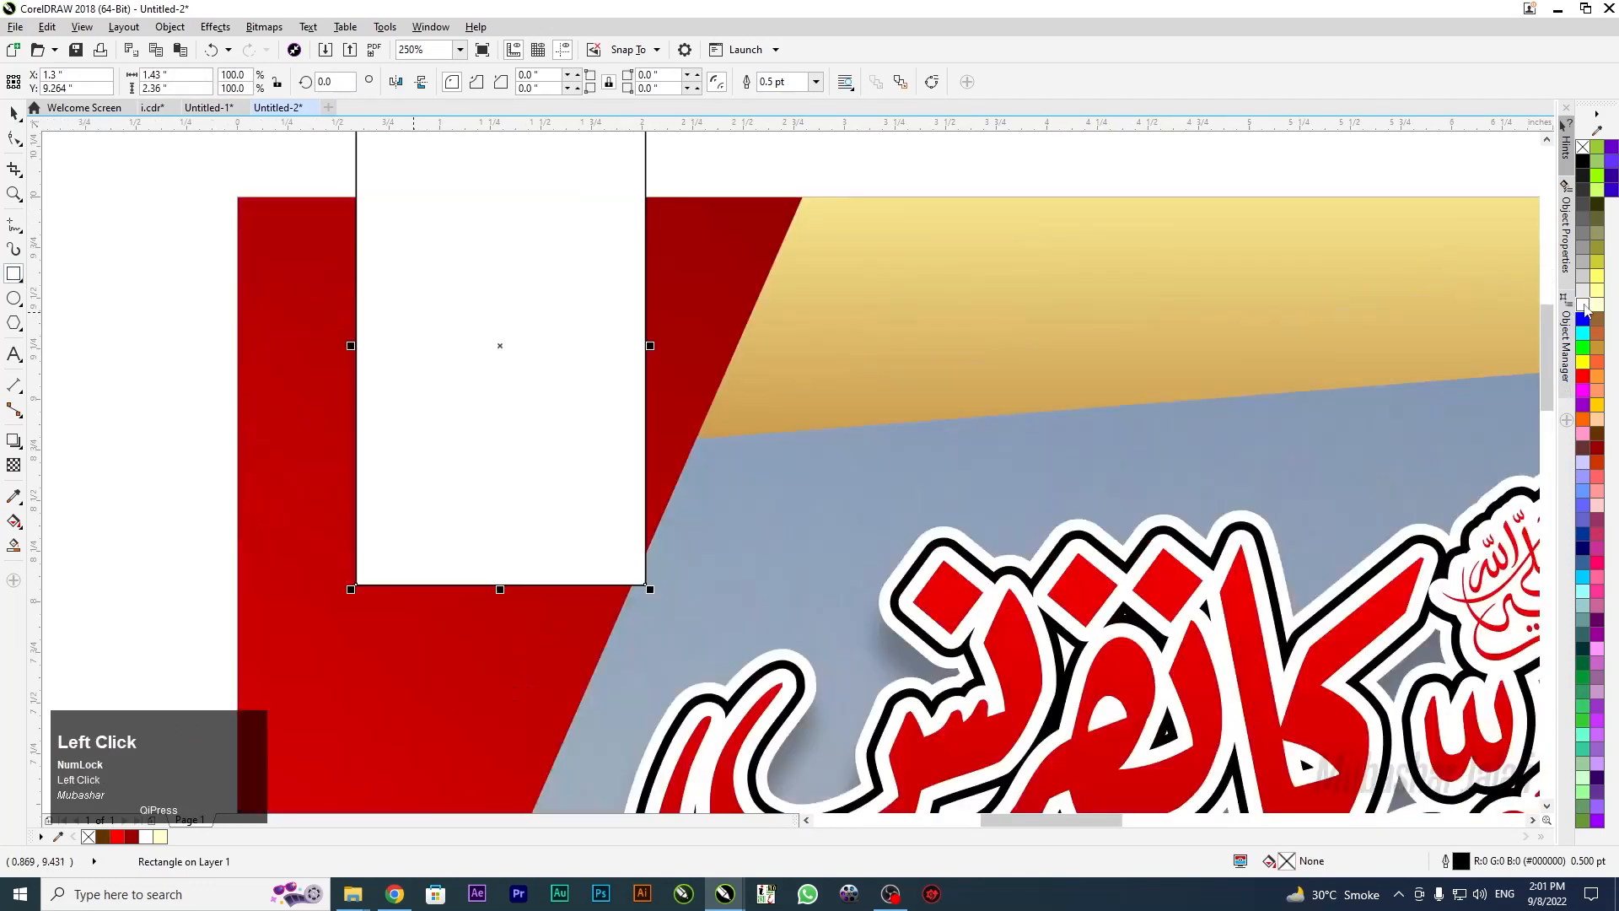
right_click(1583, 148)
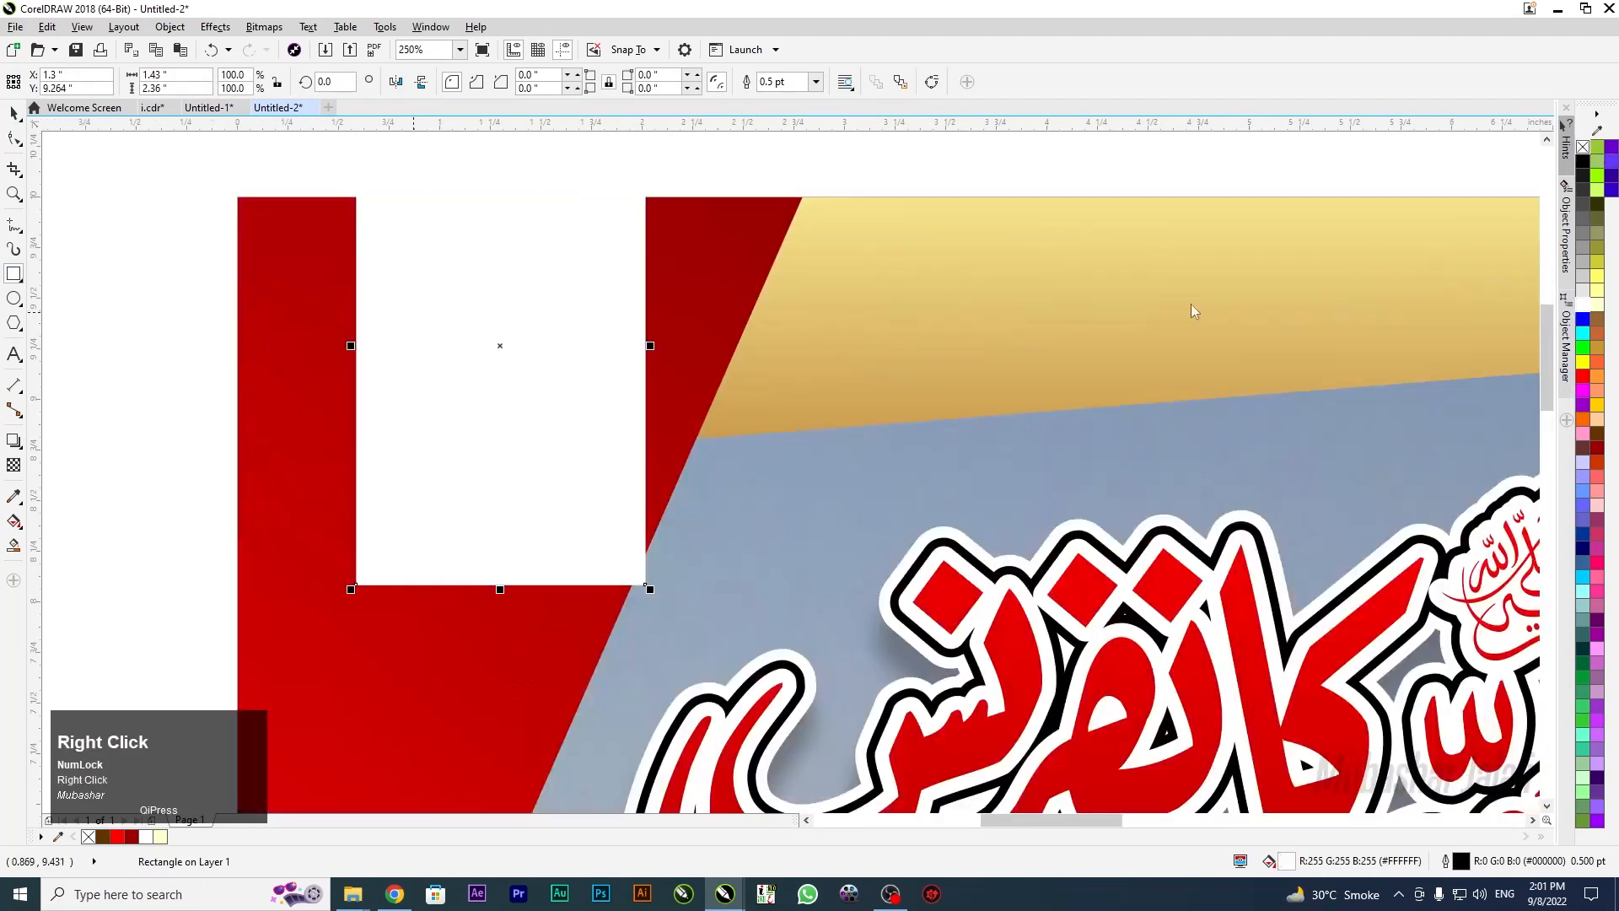
Round all four corners of the white rectangle and nudge it slightly upward
left_click(19, 144)
left_click(14, 137)
left_click_drag(355, 585, 374, 525)
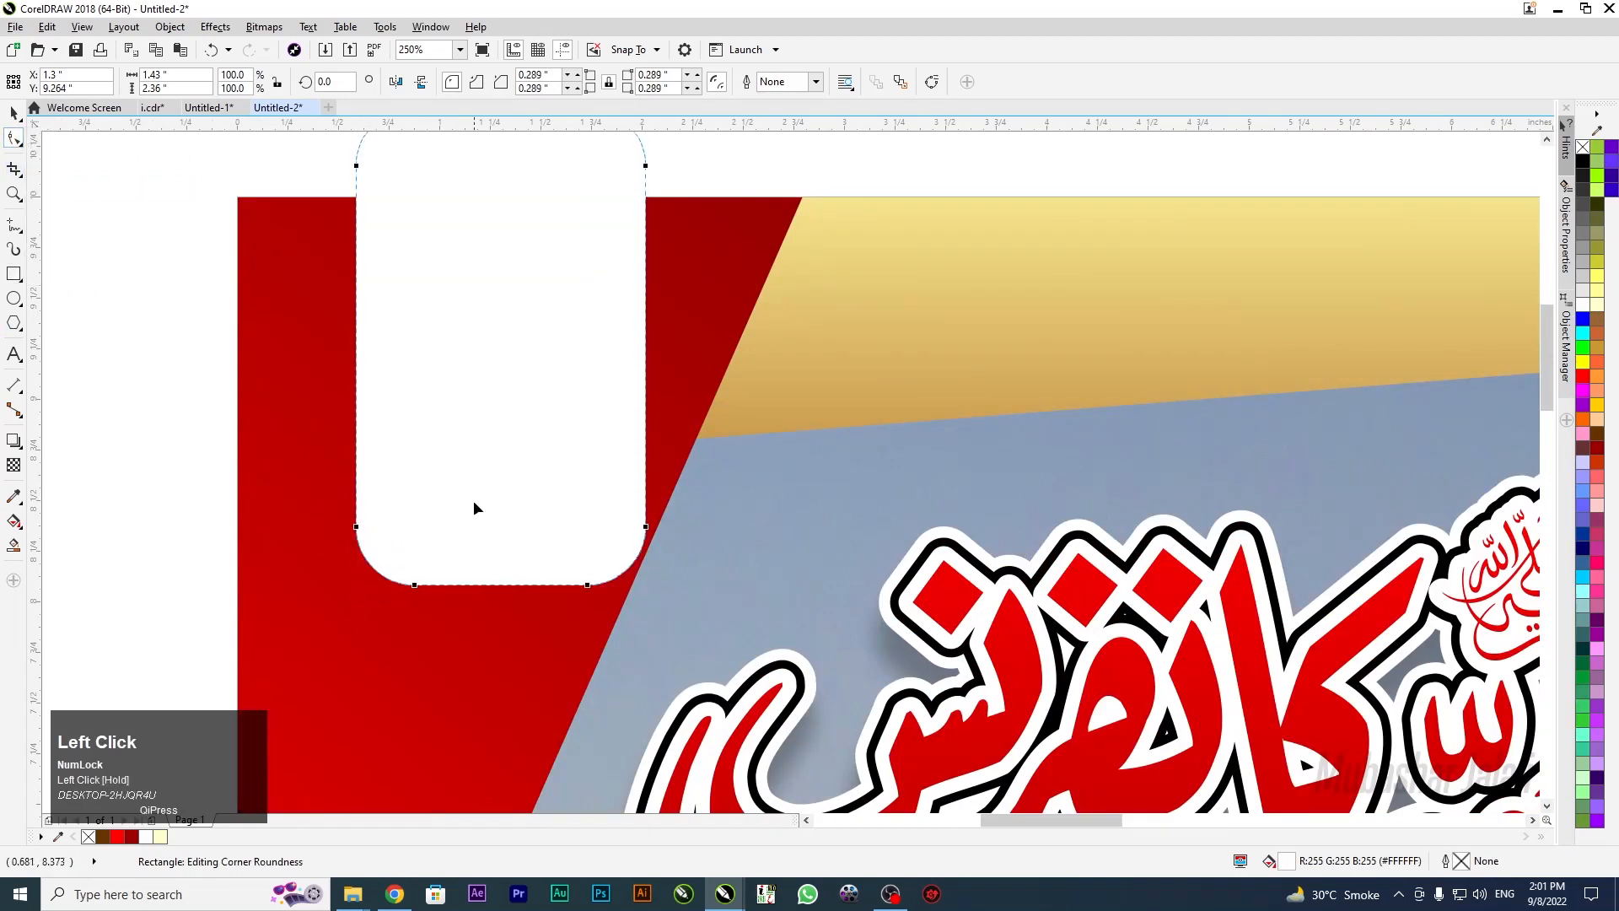
left_click(13, 118)
left_click(114, 216)
left_click(412, 254)
key("Up")
key("Up")
right_click(463, 219)
left_click(852, 253)
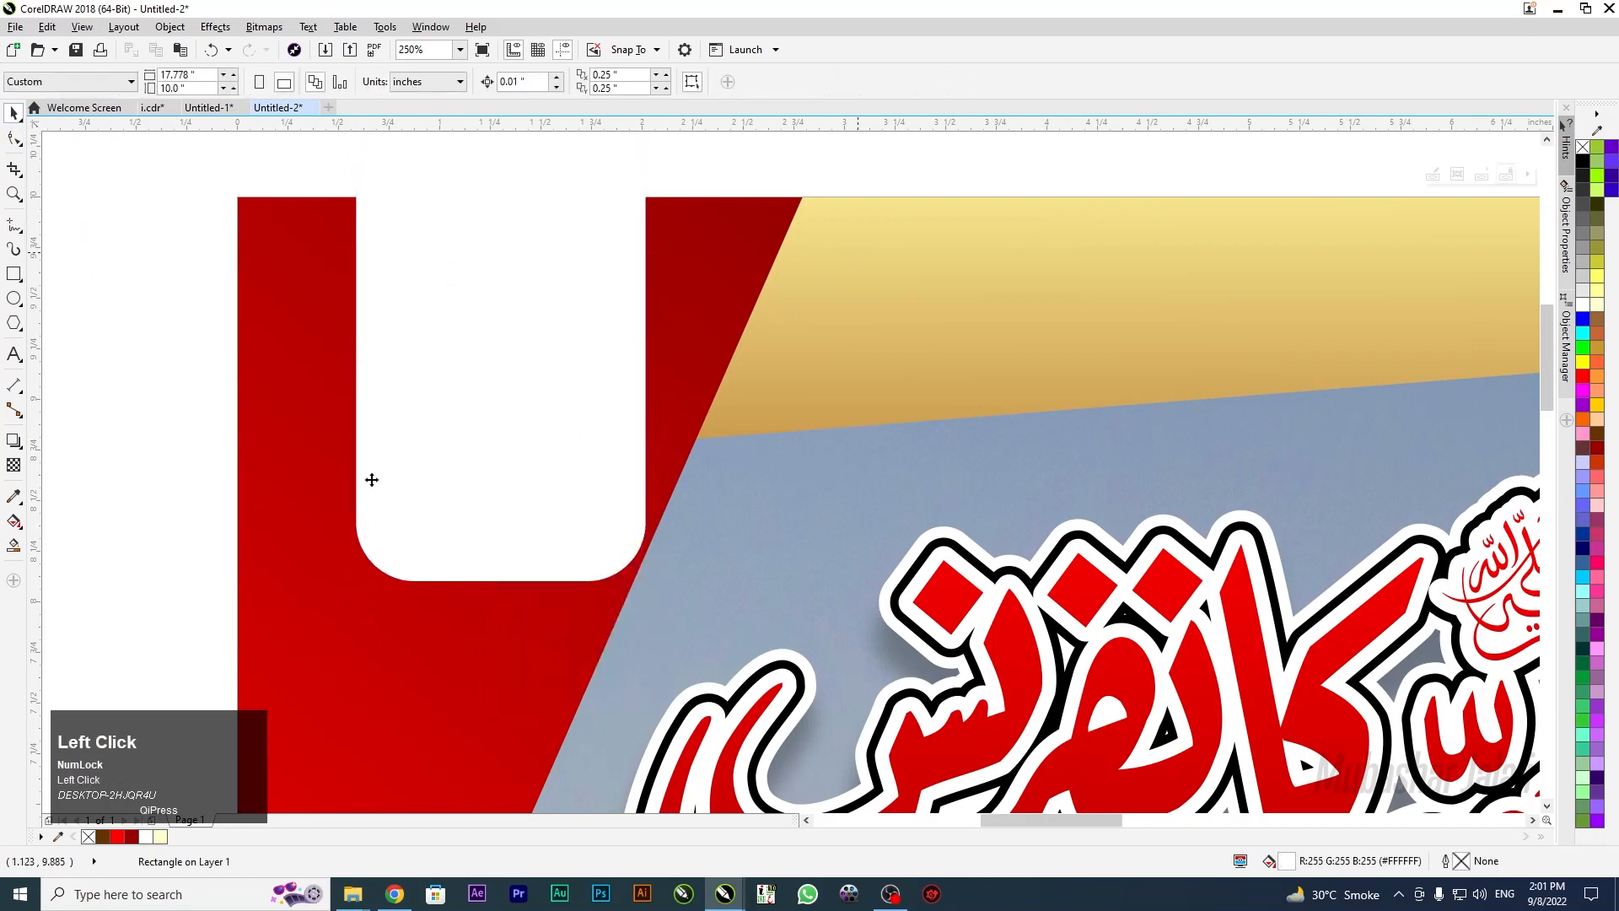
Zoom to fit all objects and reopen the banner's PowerClip contents for editing
scroll(124, 329, "down", 1)
key("F4")
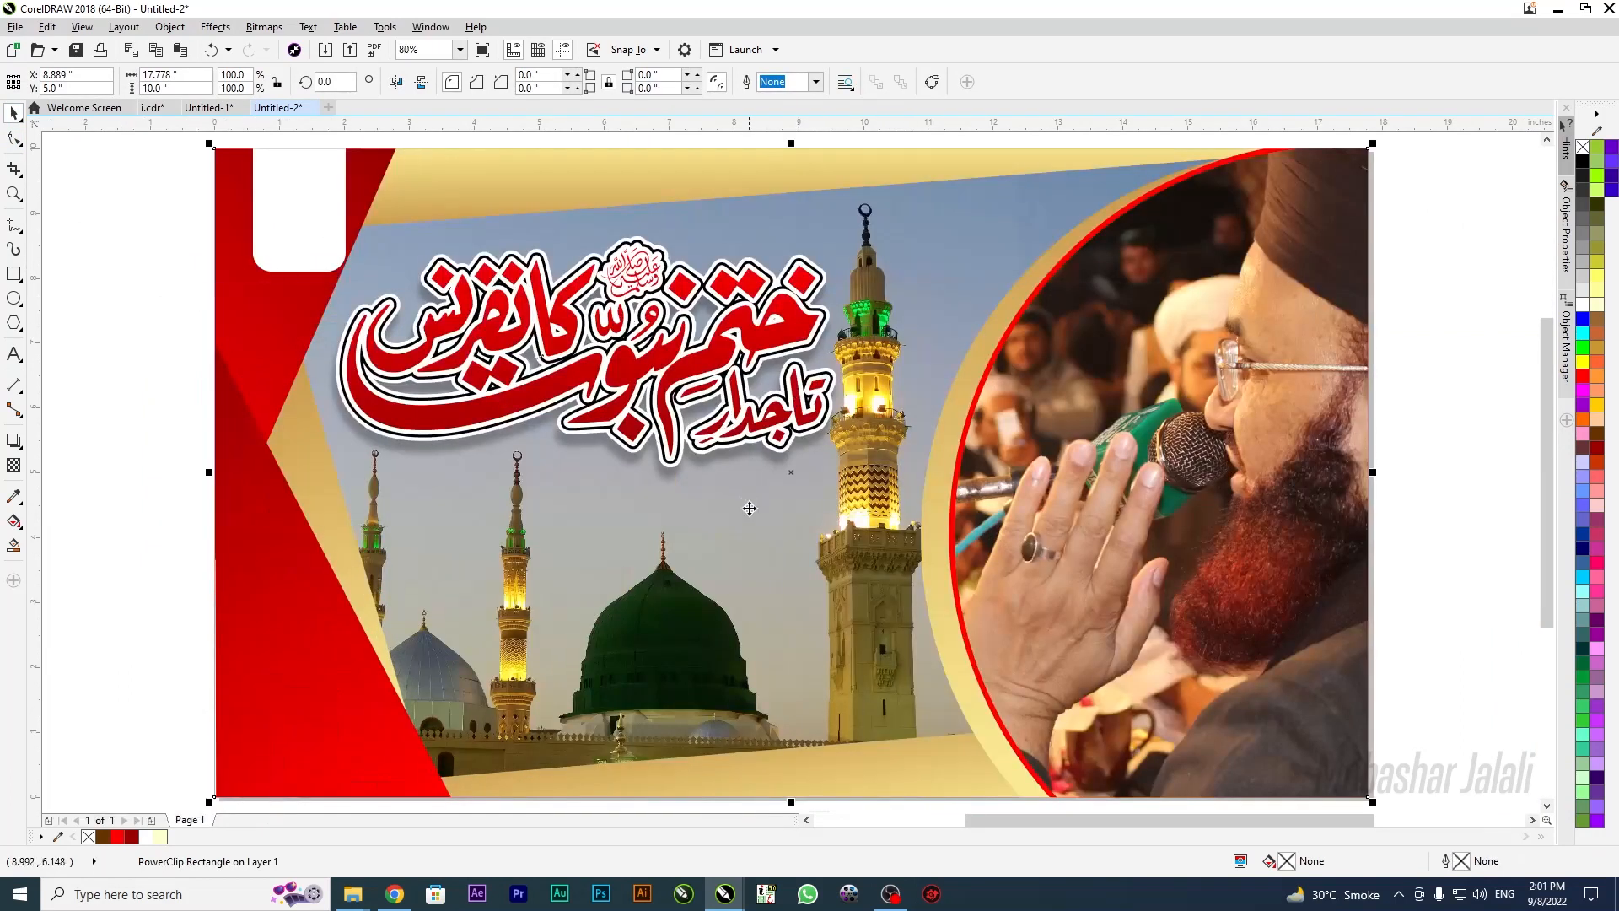
scroll(750, 504, "down", 2)
left_click(692, 721)
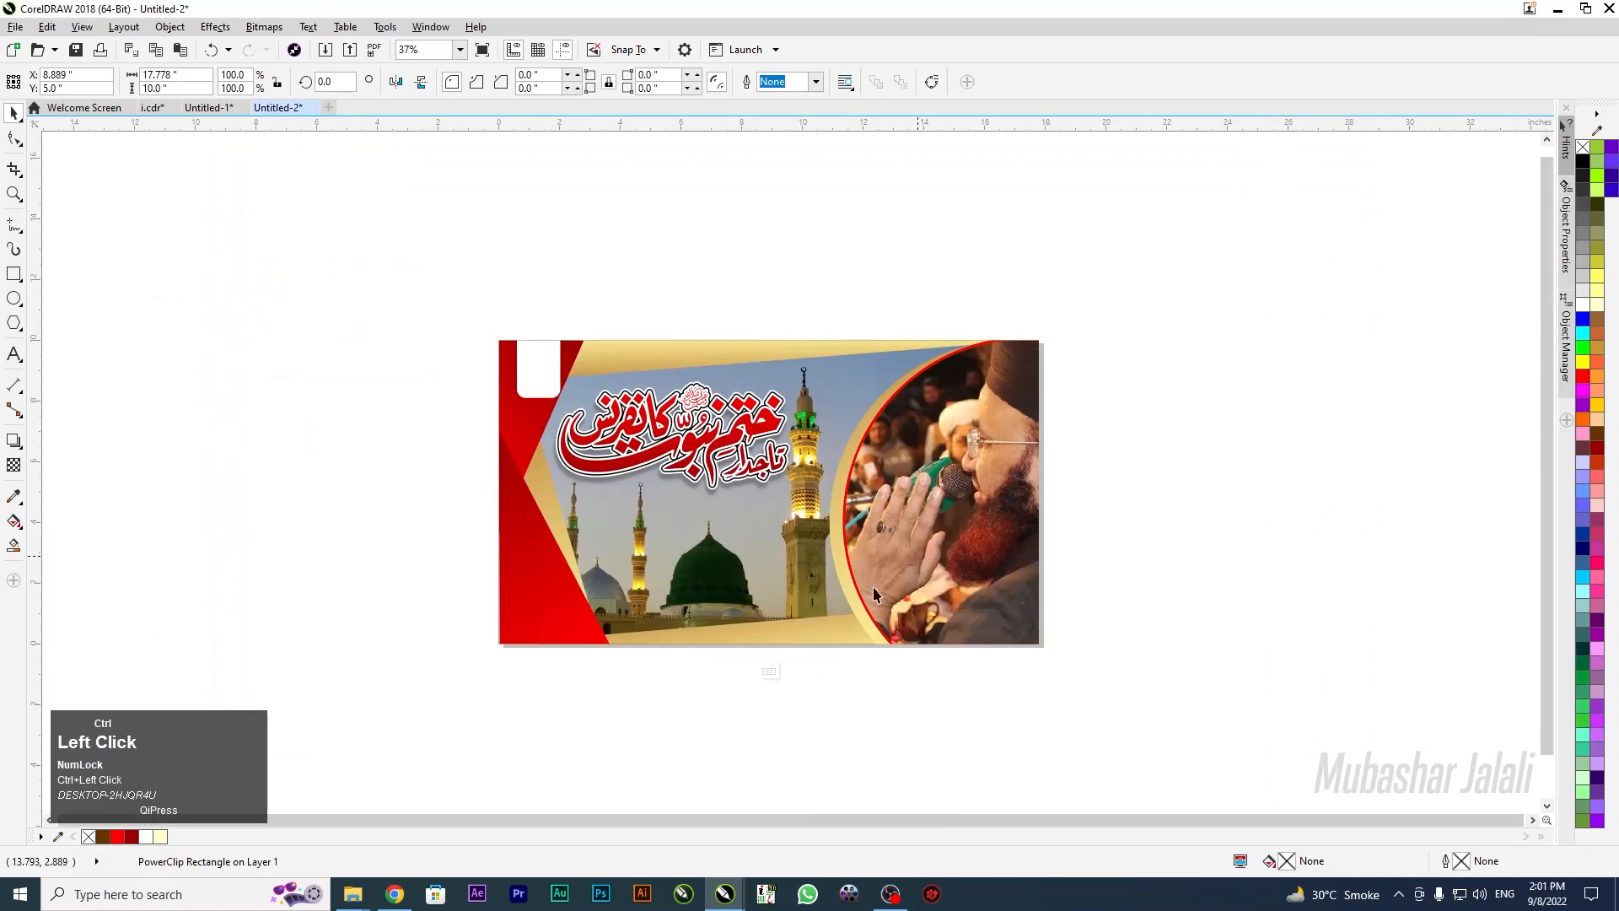
left_click(792, 637, "ctrl")
Stretch the gold swoosh taller, rotate it slightly, and shift it into place
left_click(792, 639)
left_click_drag(694, 603, 791, 637)
left_click(835, 631)
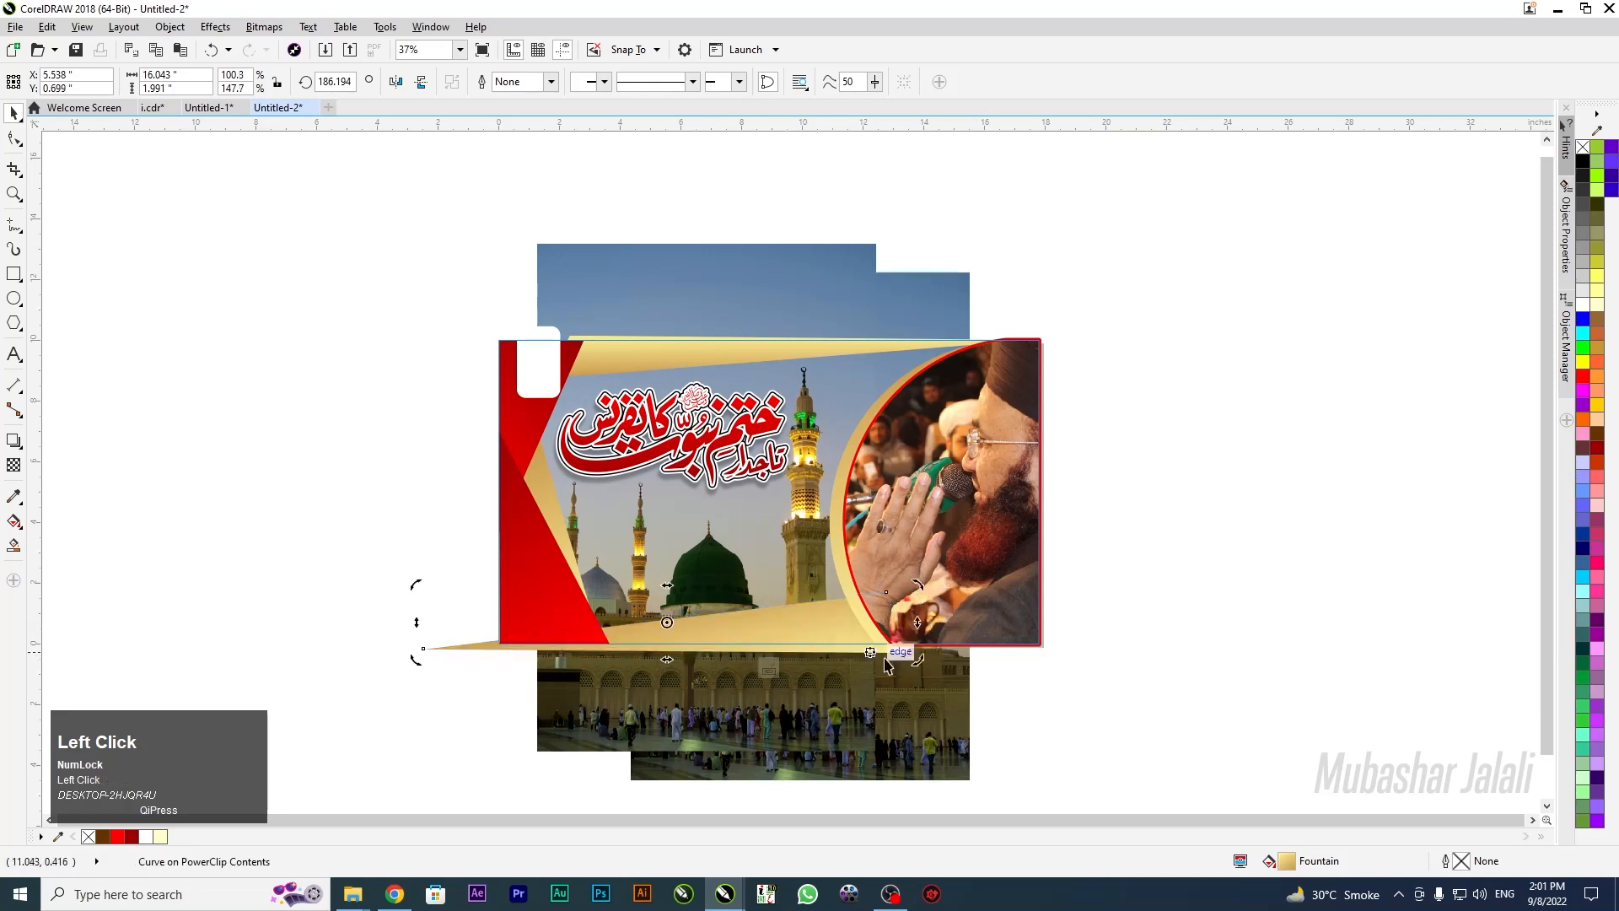
left_click_drag(915, 657, 902, 666)
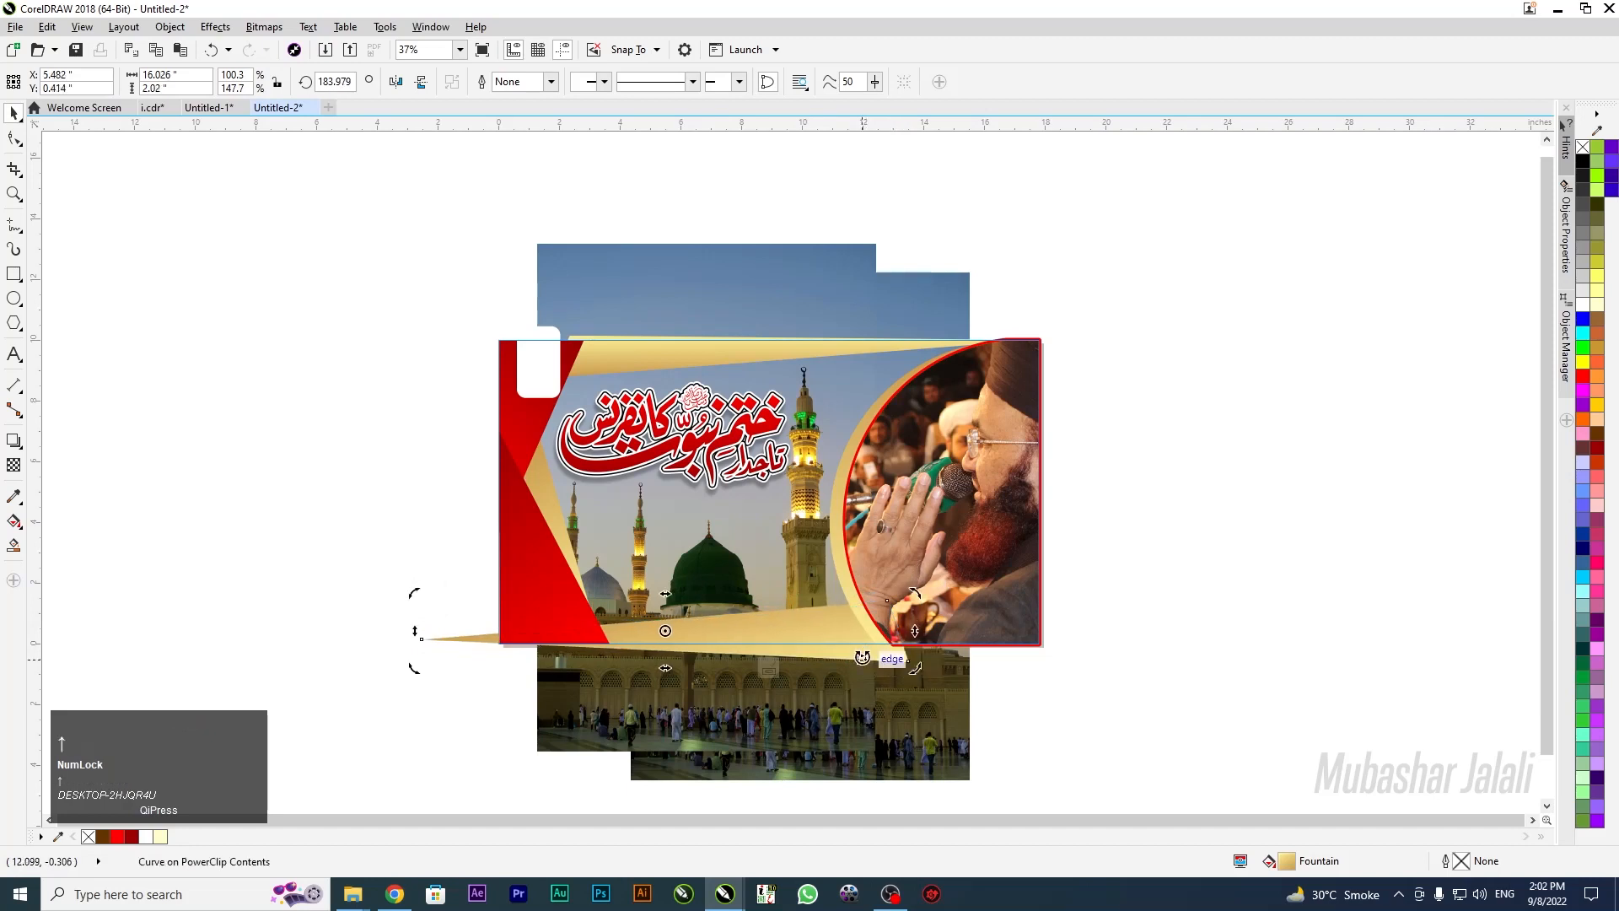
left_click_drag(871, 656, 856, 657)
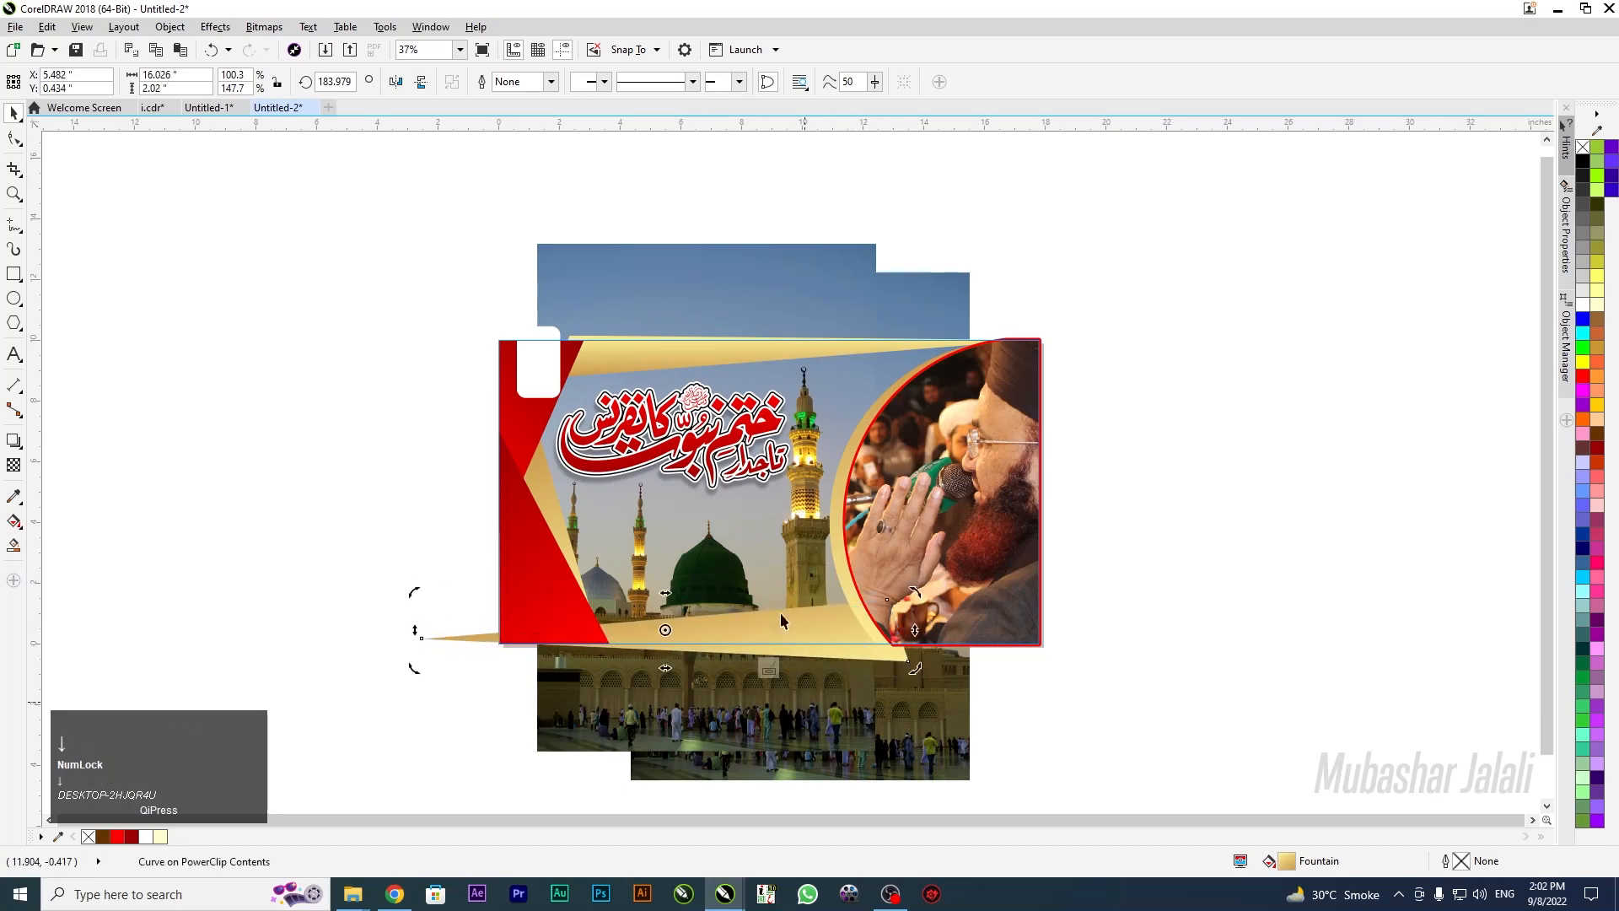
Nudge the mosque photo up, move the swoosh slightly left and up, then finish PowerClip editing
left_click(822, 261)
key("Up")
key("Up")
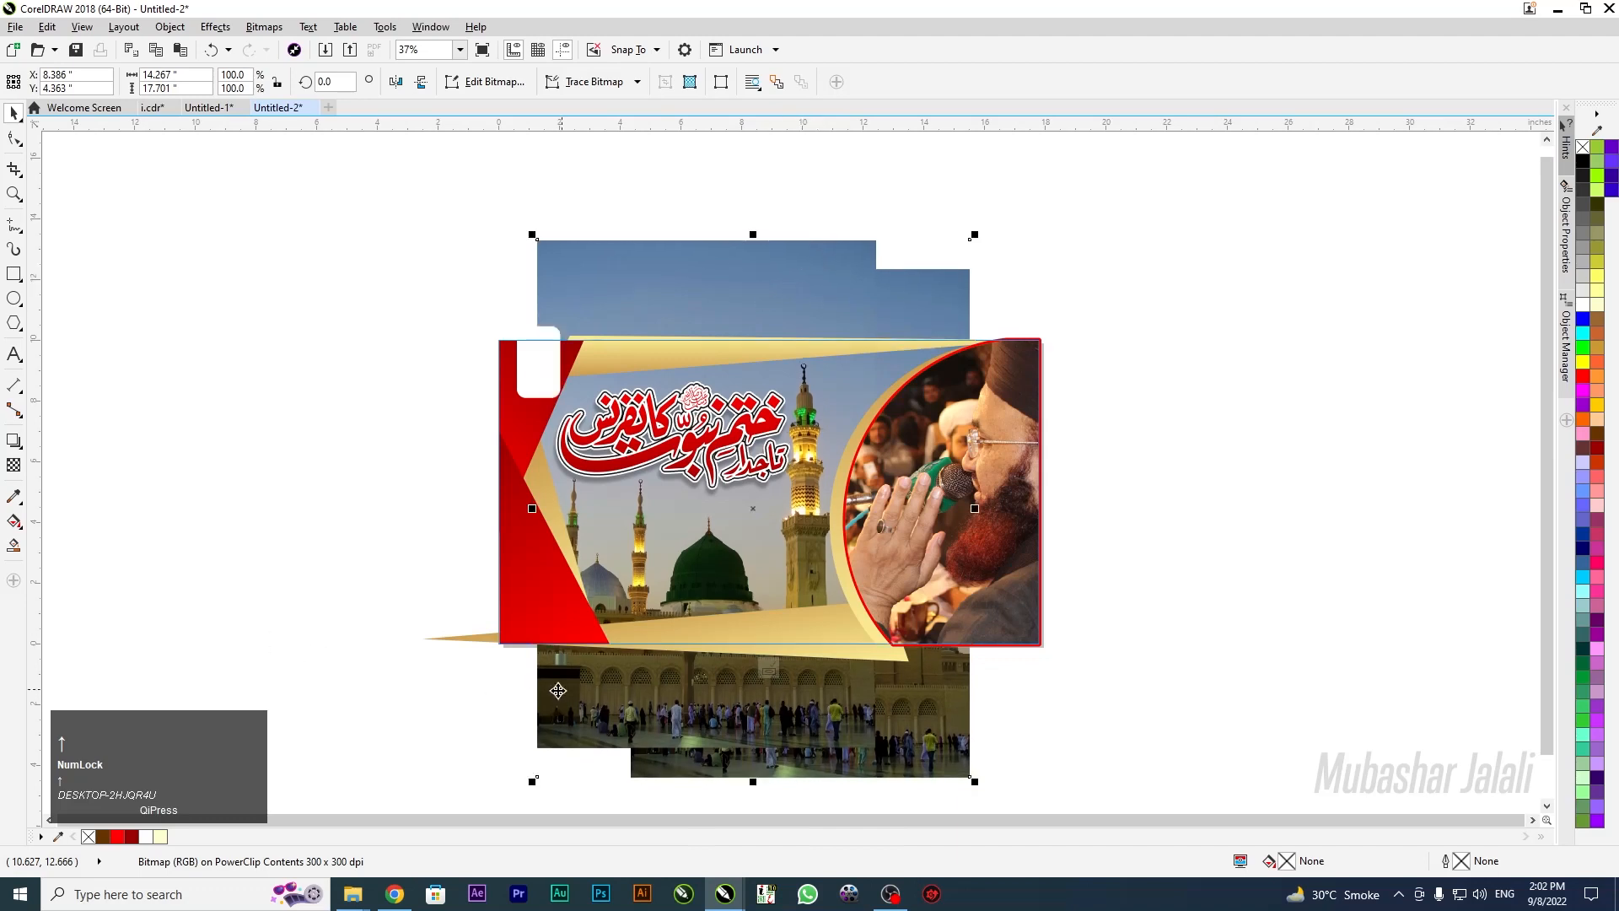
left_click(289, 678)
scroll(444, 700, "up", 1)
left_click_drag(518, 581, 500, 577)
key("Up")
left_click(1092, 615)
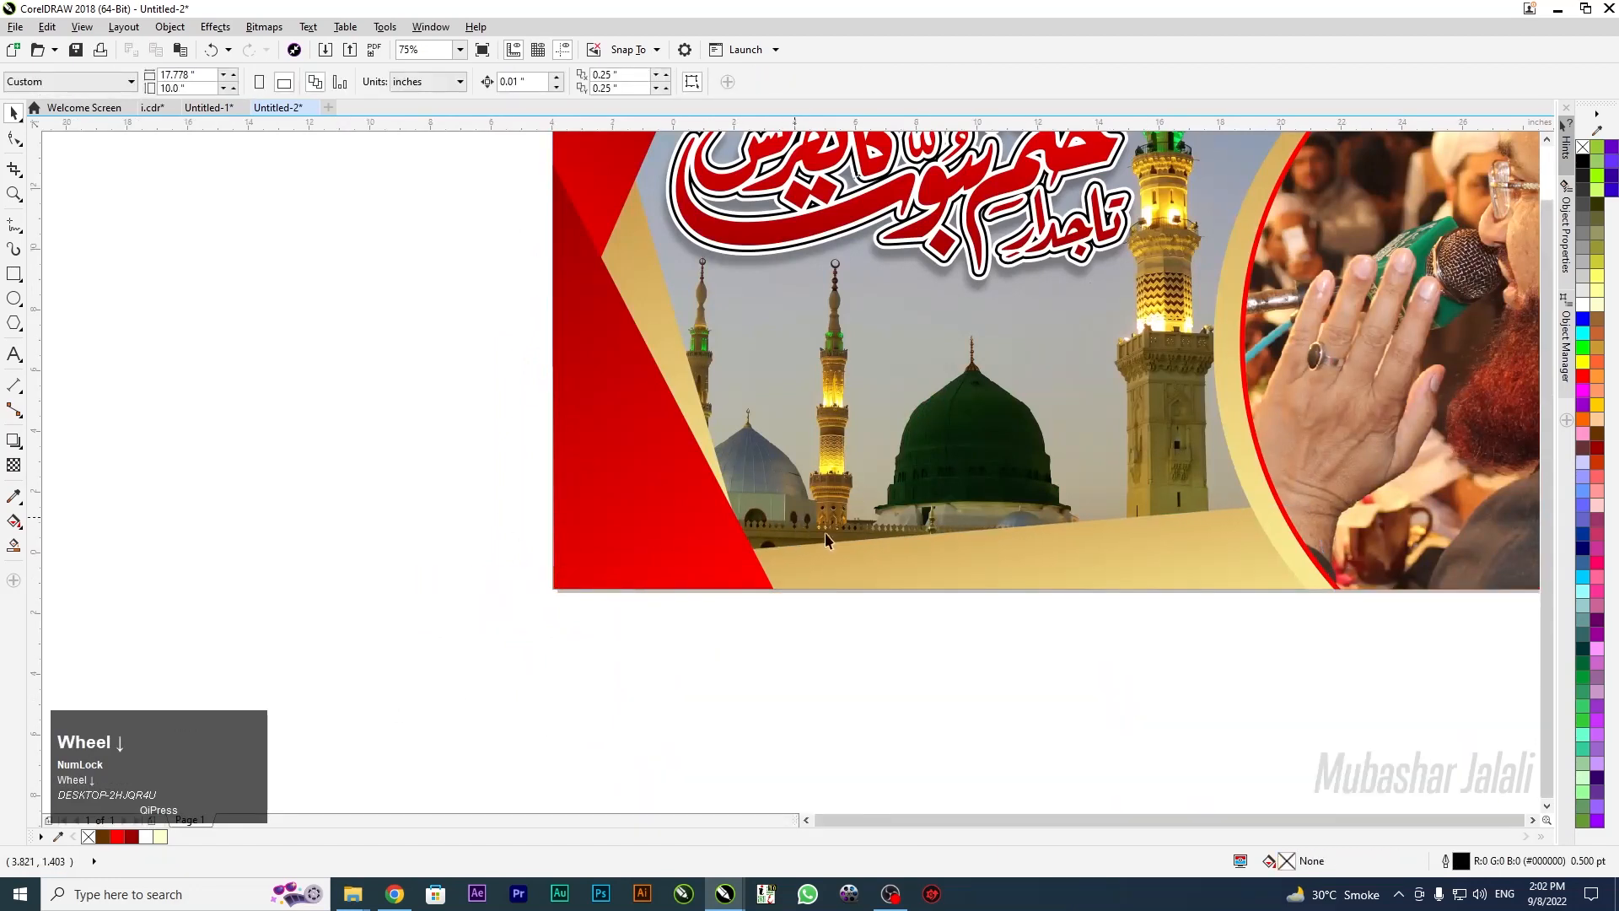
Type the speaker's name as a text line below the banner, fixing a typo
scroll(827, 540, "down", 2)
scroll(1014, 532, "up", 2)
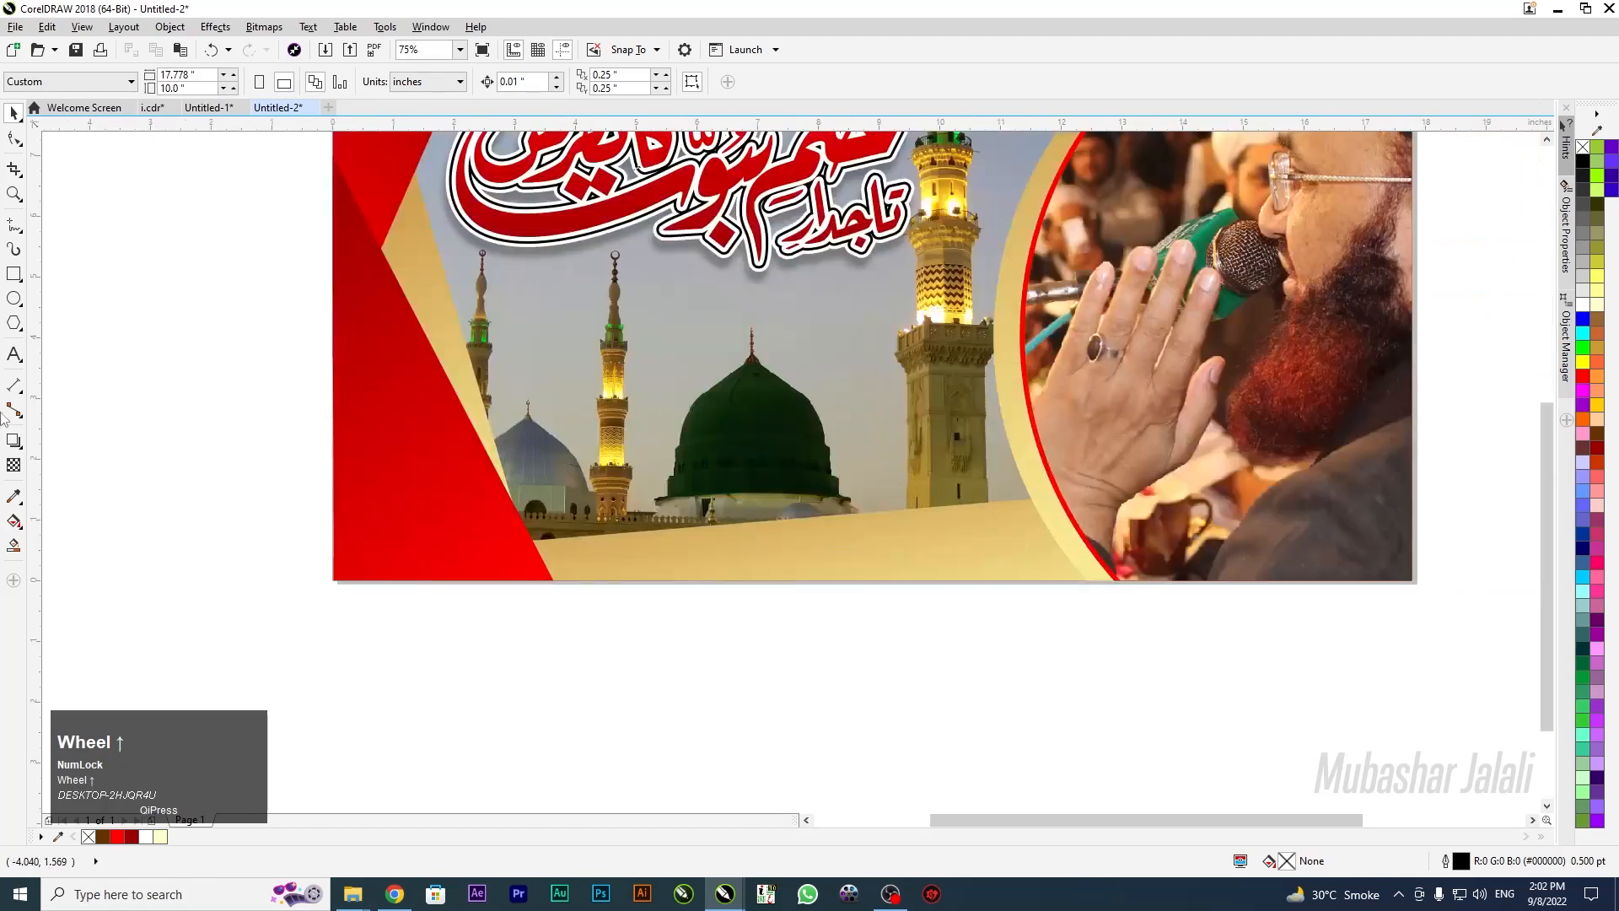
left_click(13, 355)
left_click(643, 658)
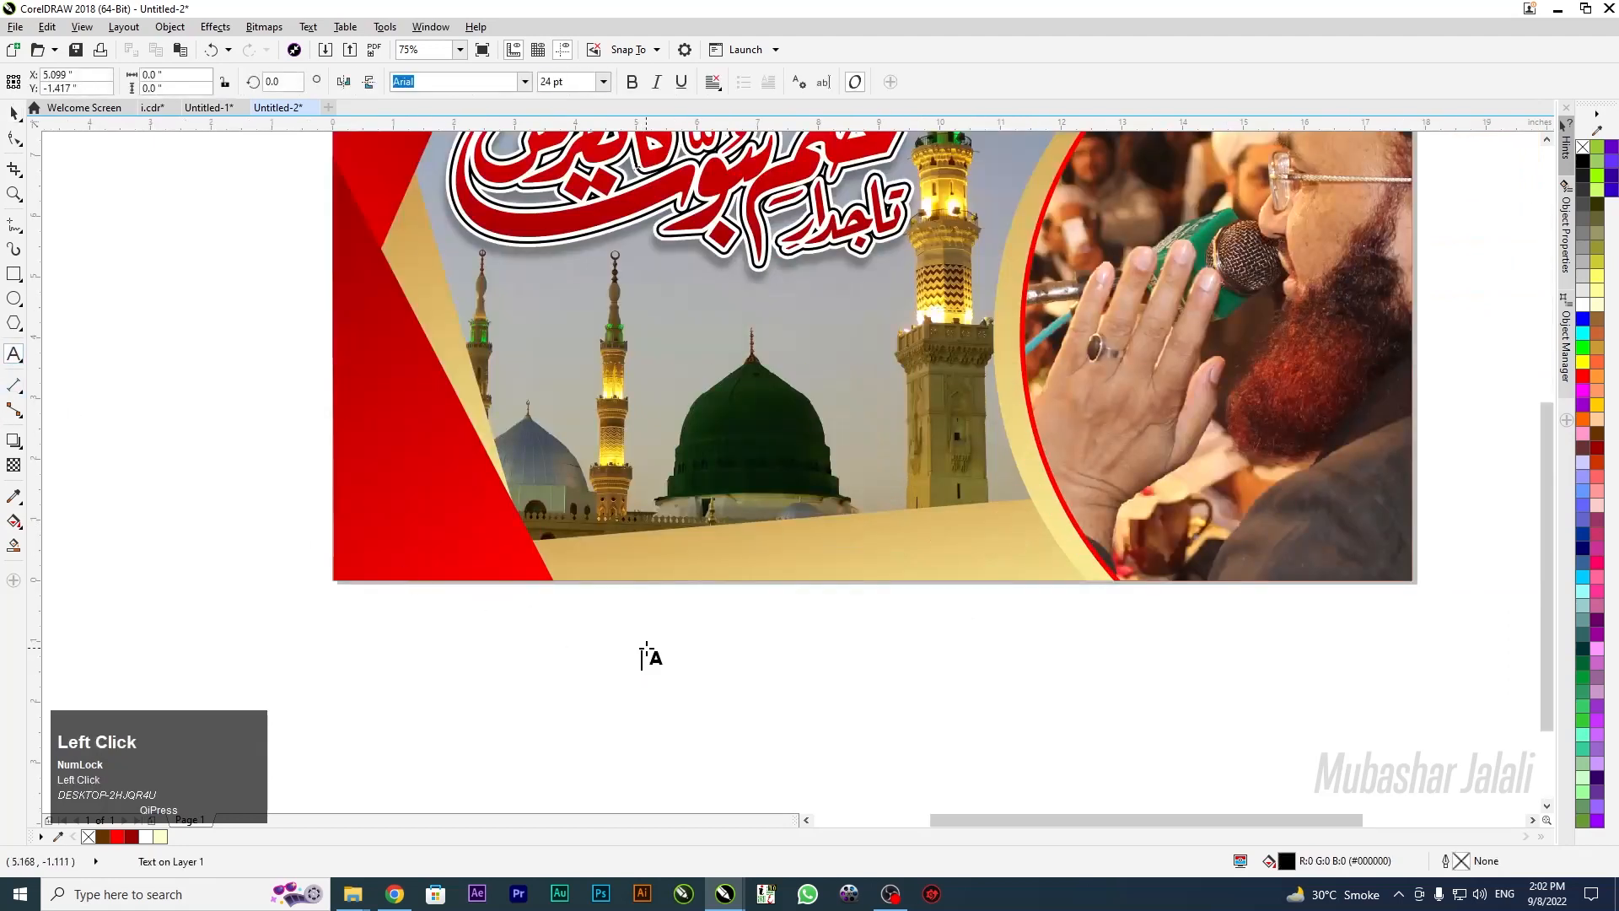
key("shift")
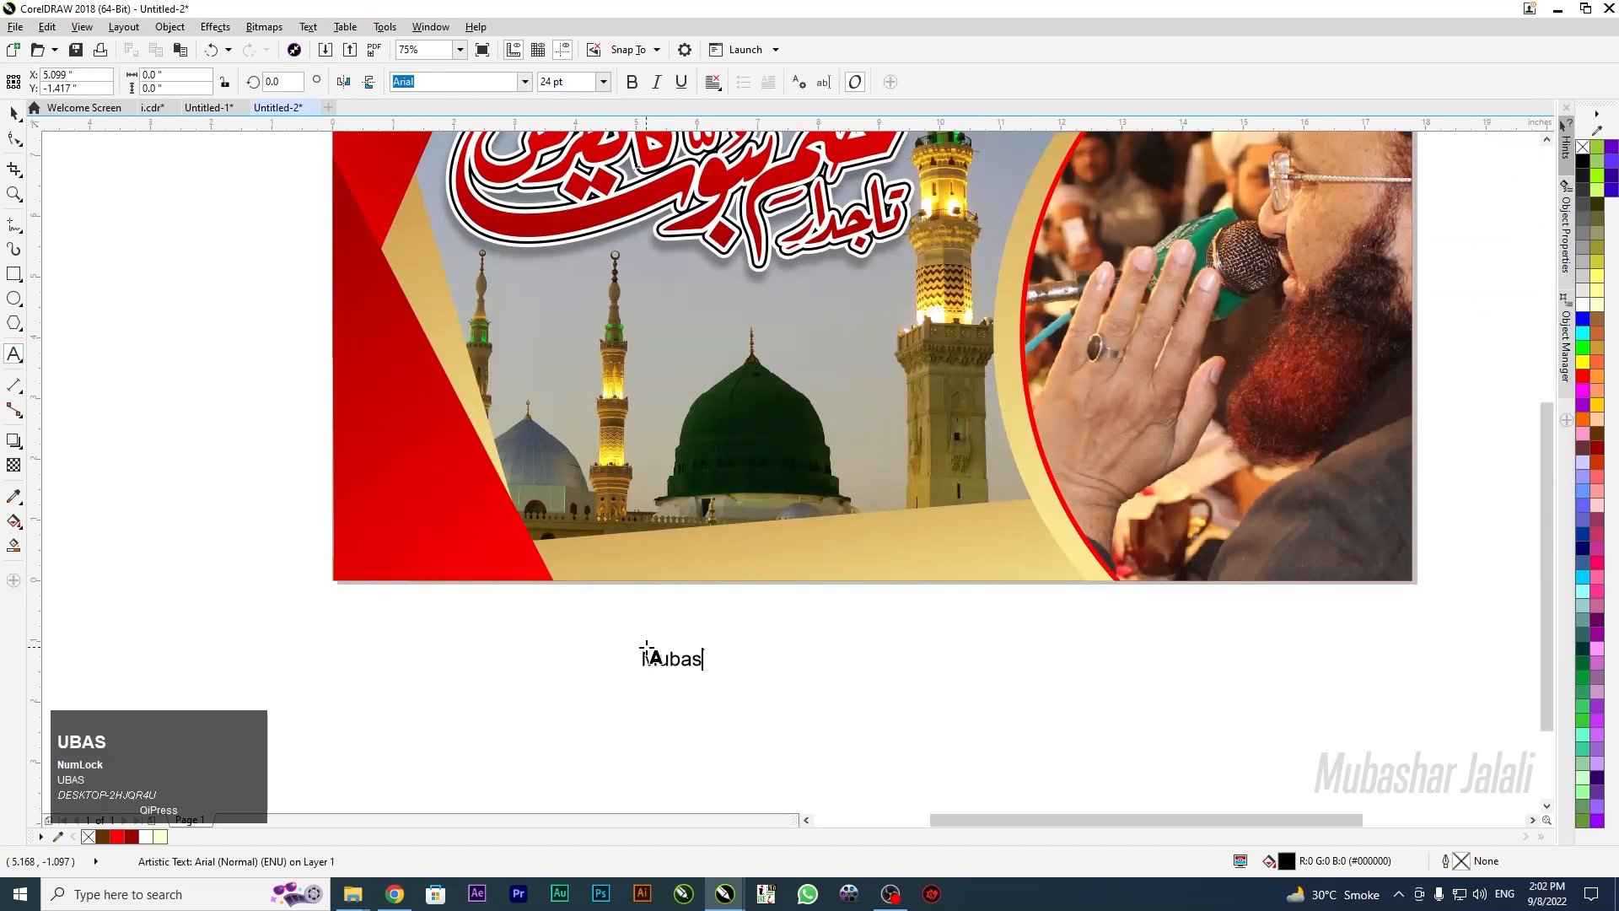
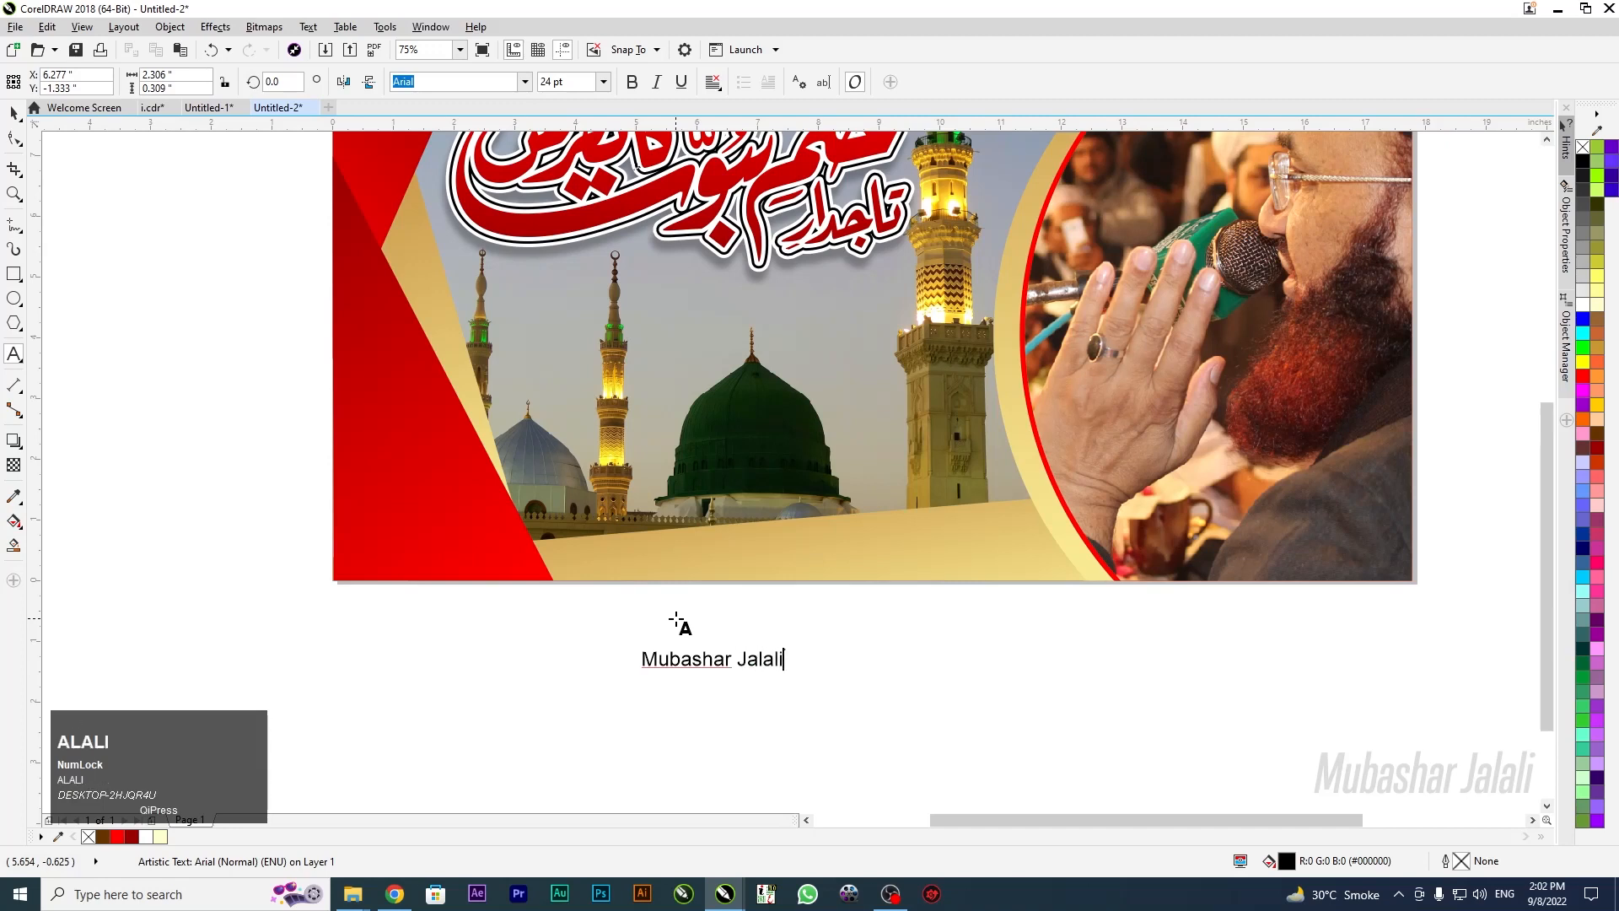
key("Escape")
Make the name bold, move it onto the cream band, and change it to UPPERCASE
left_click(632, 82)
left_click_drag(730, 658, 883, 552)
left_click(308, 27)
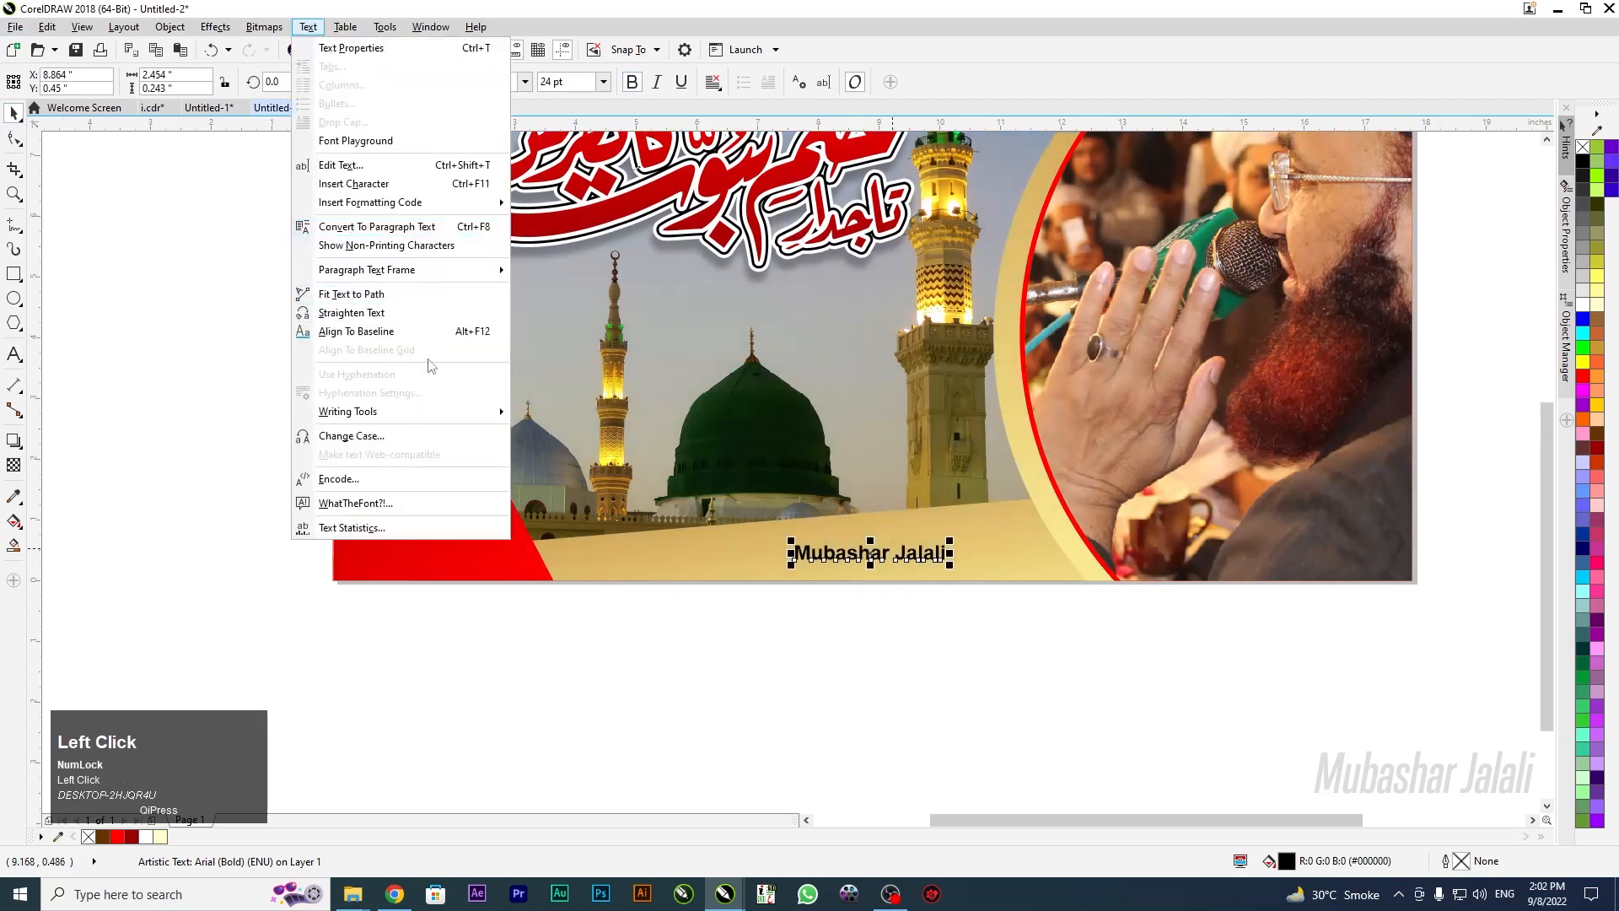
left_click(463, 436)
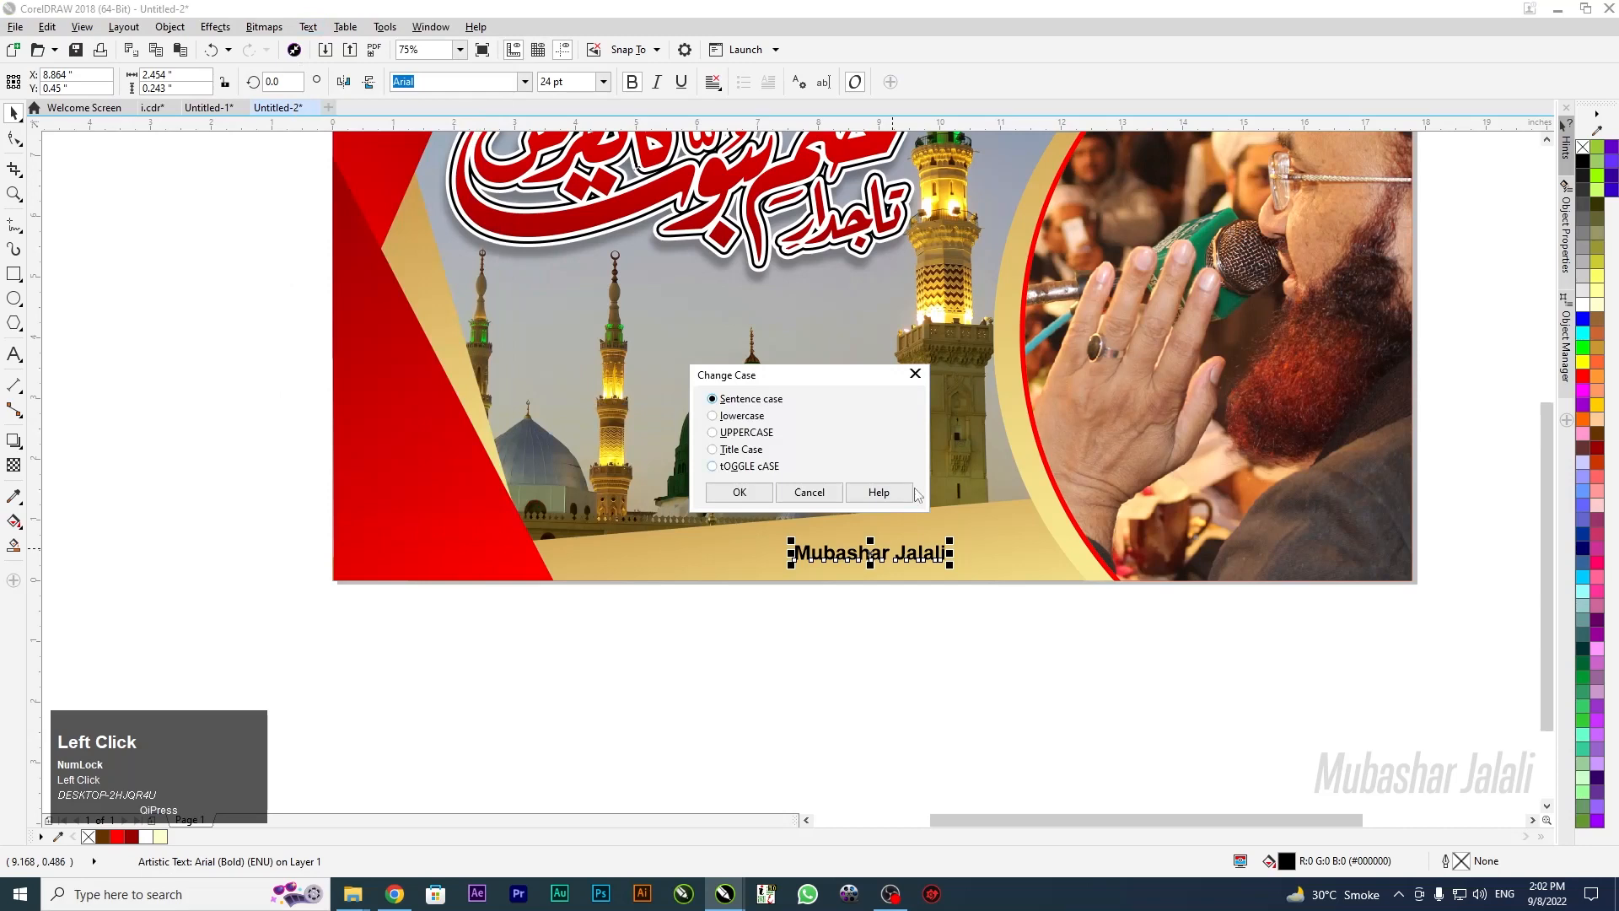
left_click(740, 491)
Enlarge the name caption to about 40 pt and shift it slightly left
left_click(757, 707)
scroll(878, 588, "up", 1)
left_click(847, 519)
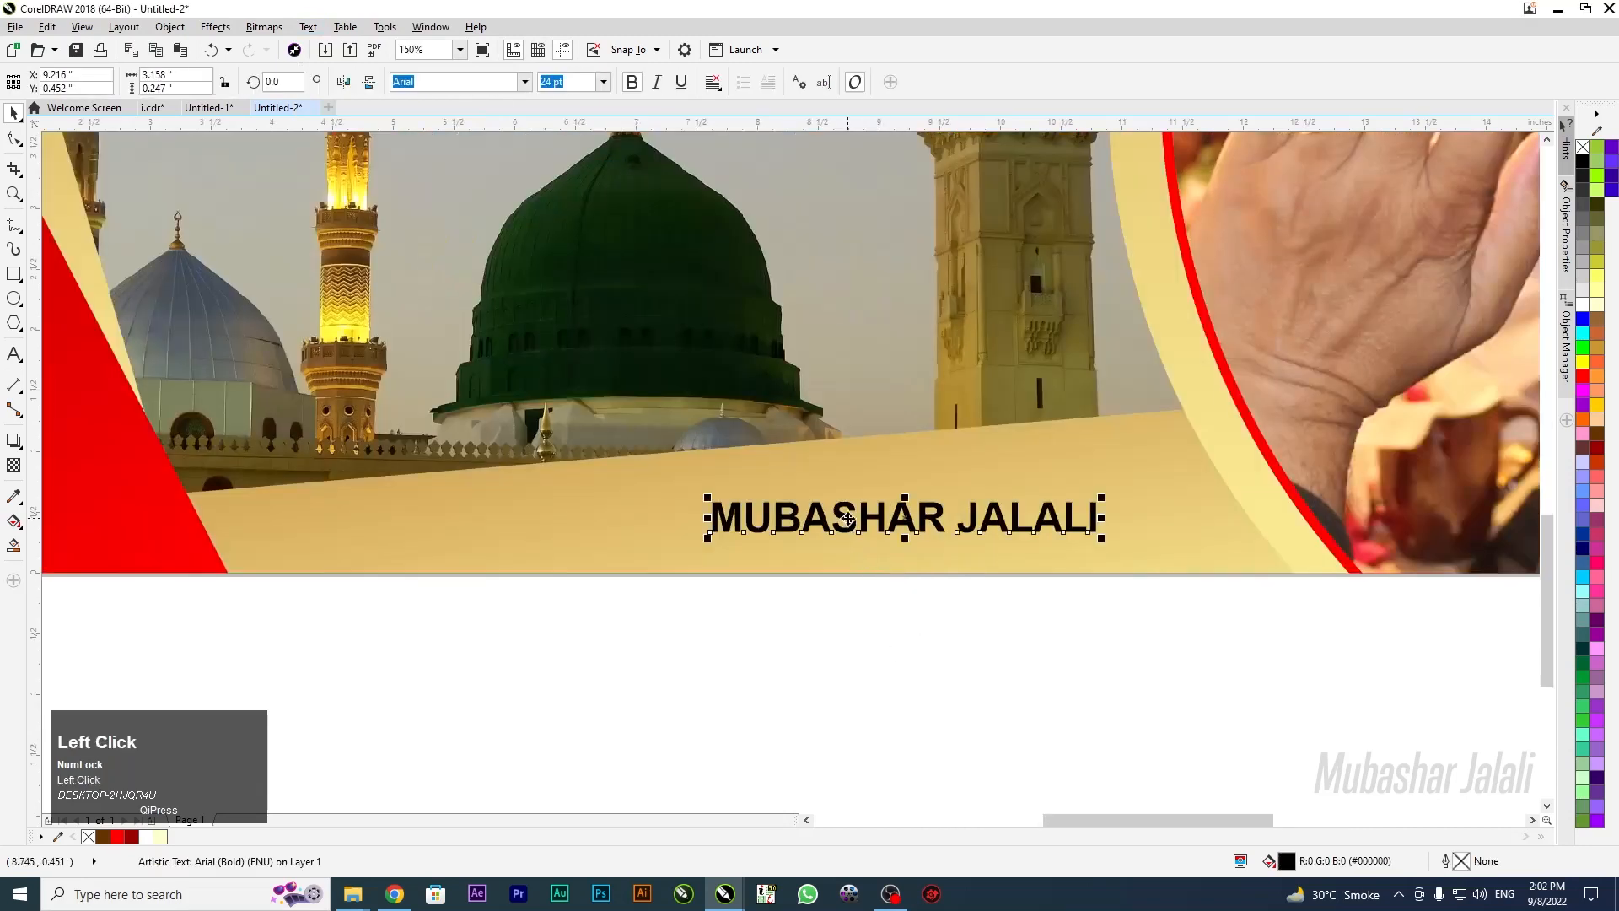
left_click_drag(707, 537, 582, 582)
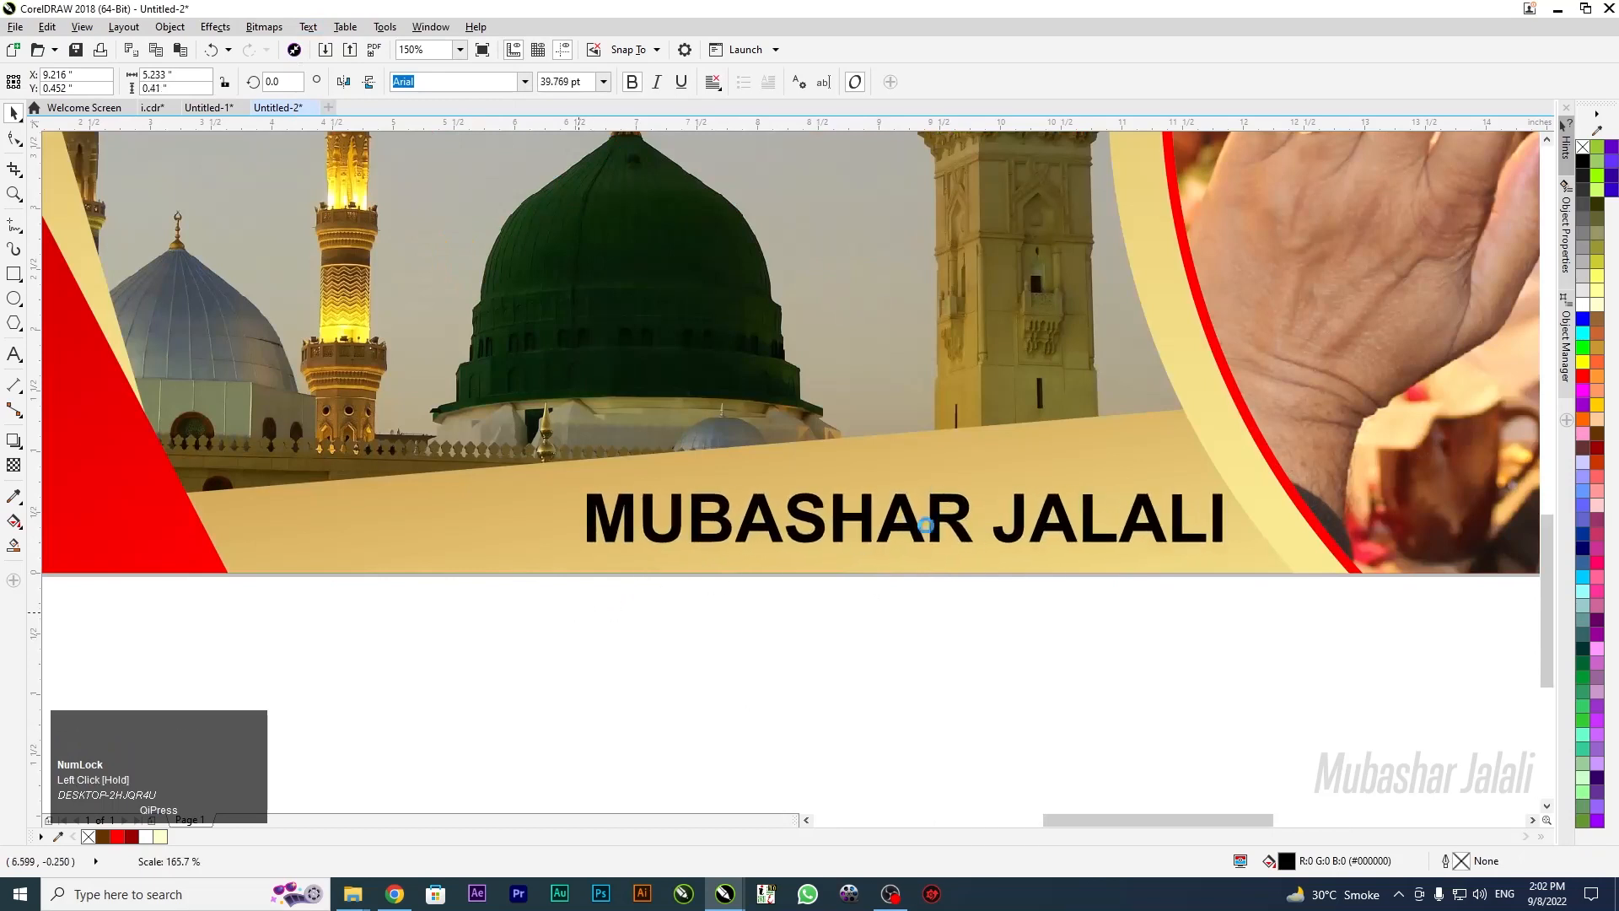
left_click_drag(904, 524, 860, 526)
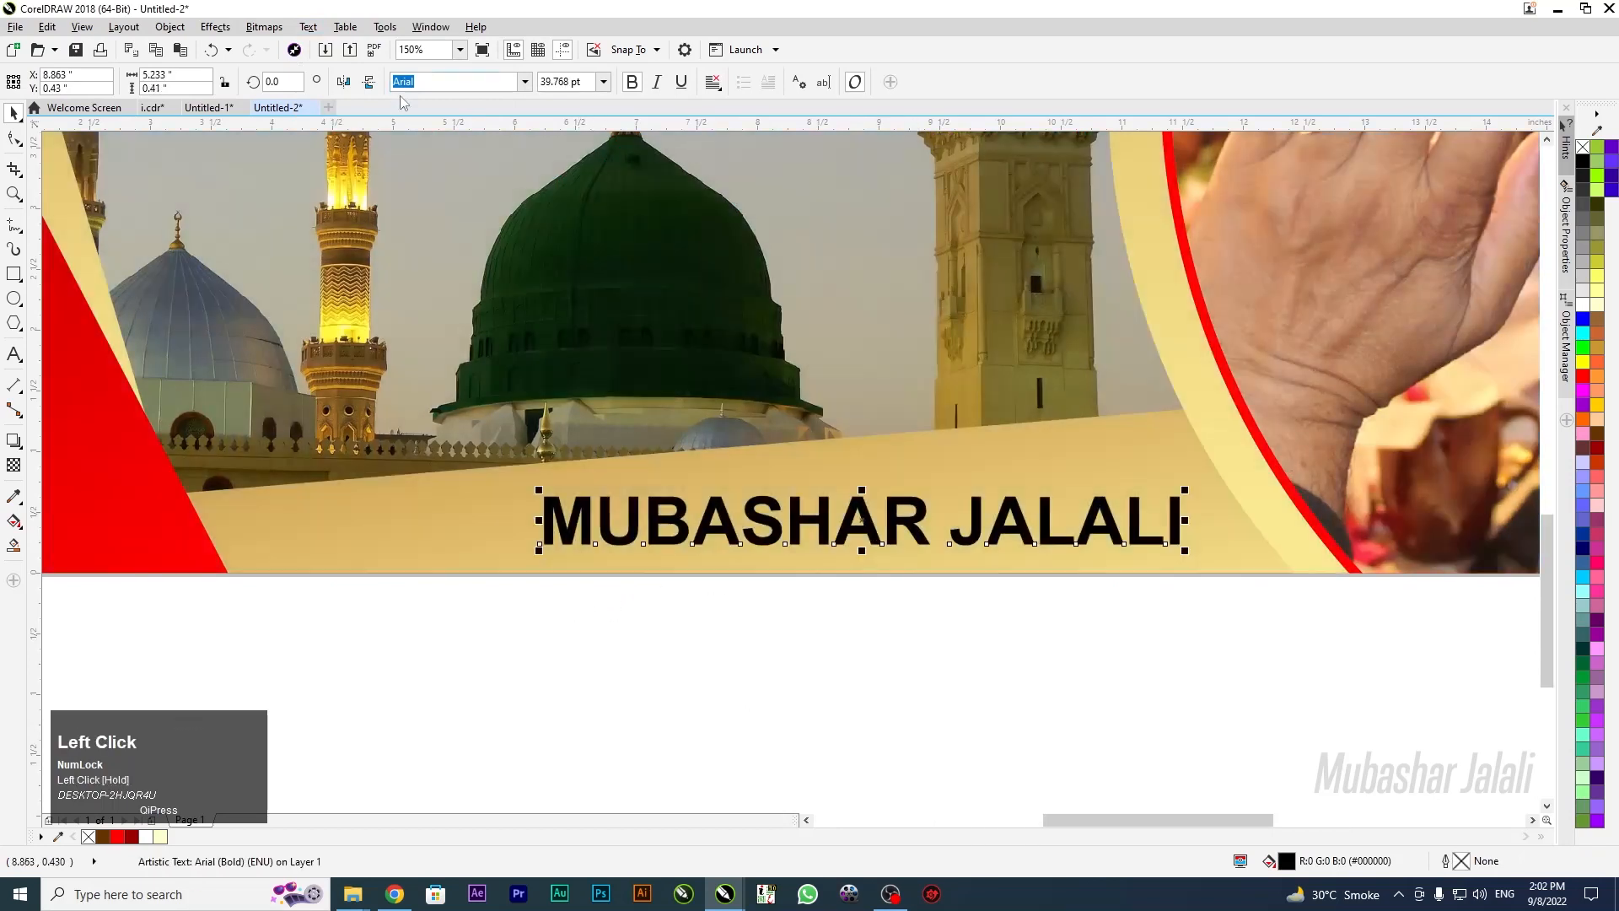
Try several typed font names on the name caption, including Bahnschrift
left_click_drag(437, 78, 344, 82)
type("b")
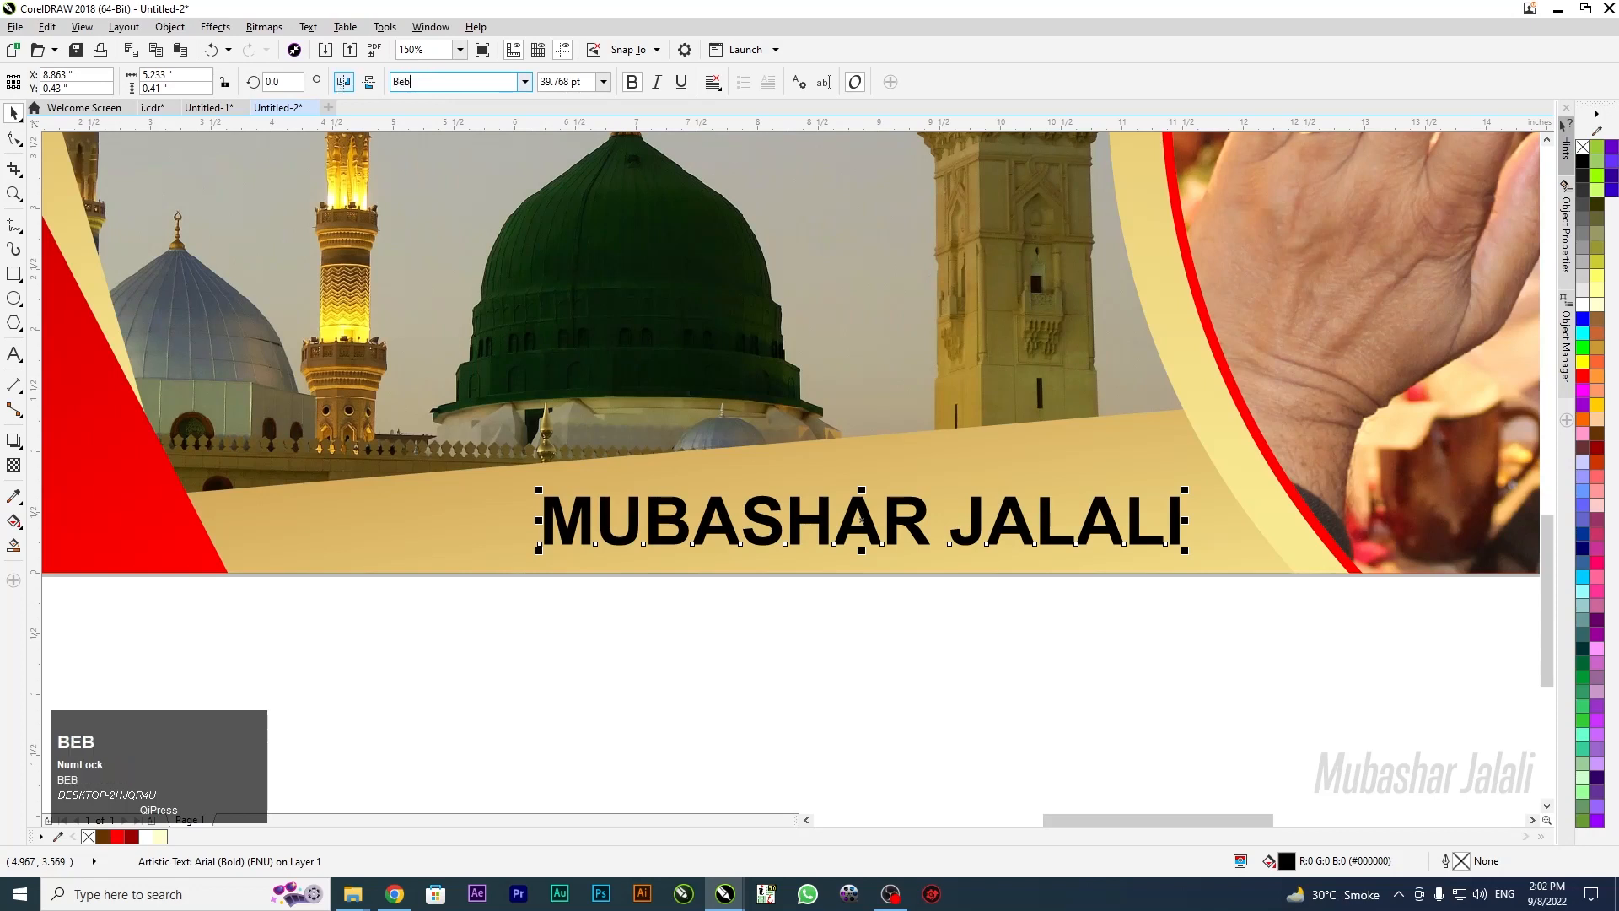
type("ebe")
key("Return")
left_click(471, 84)
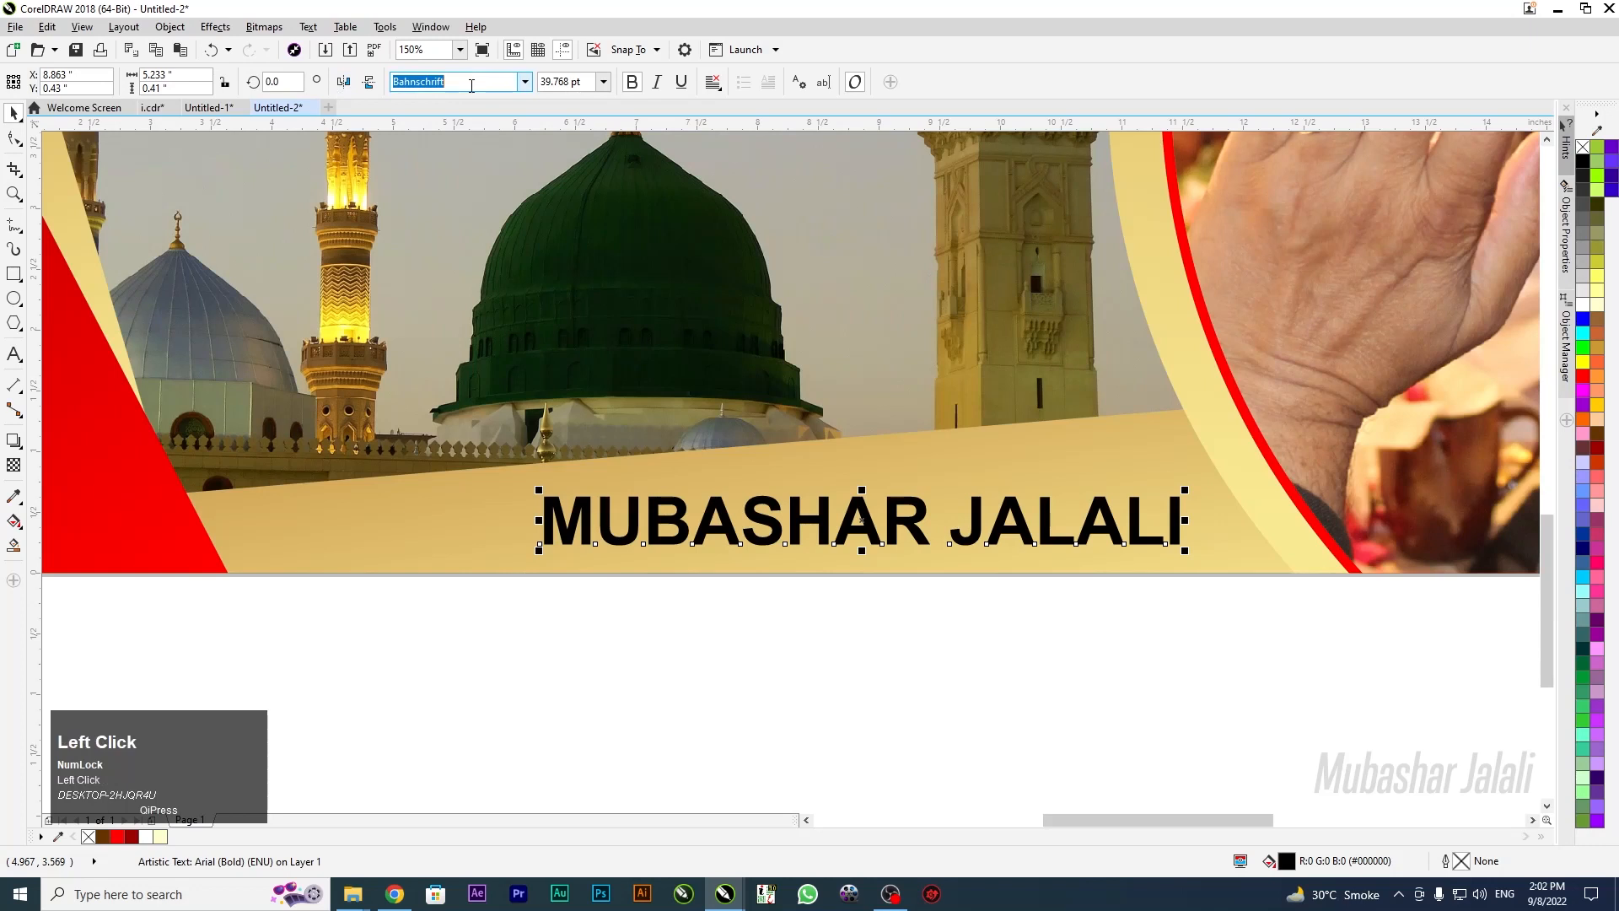
key("BackSpace")
type("Be")
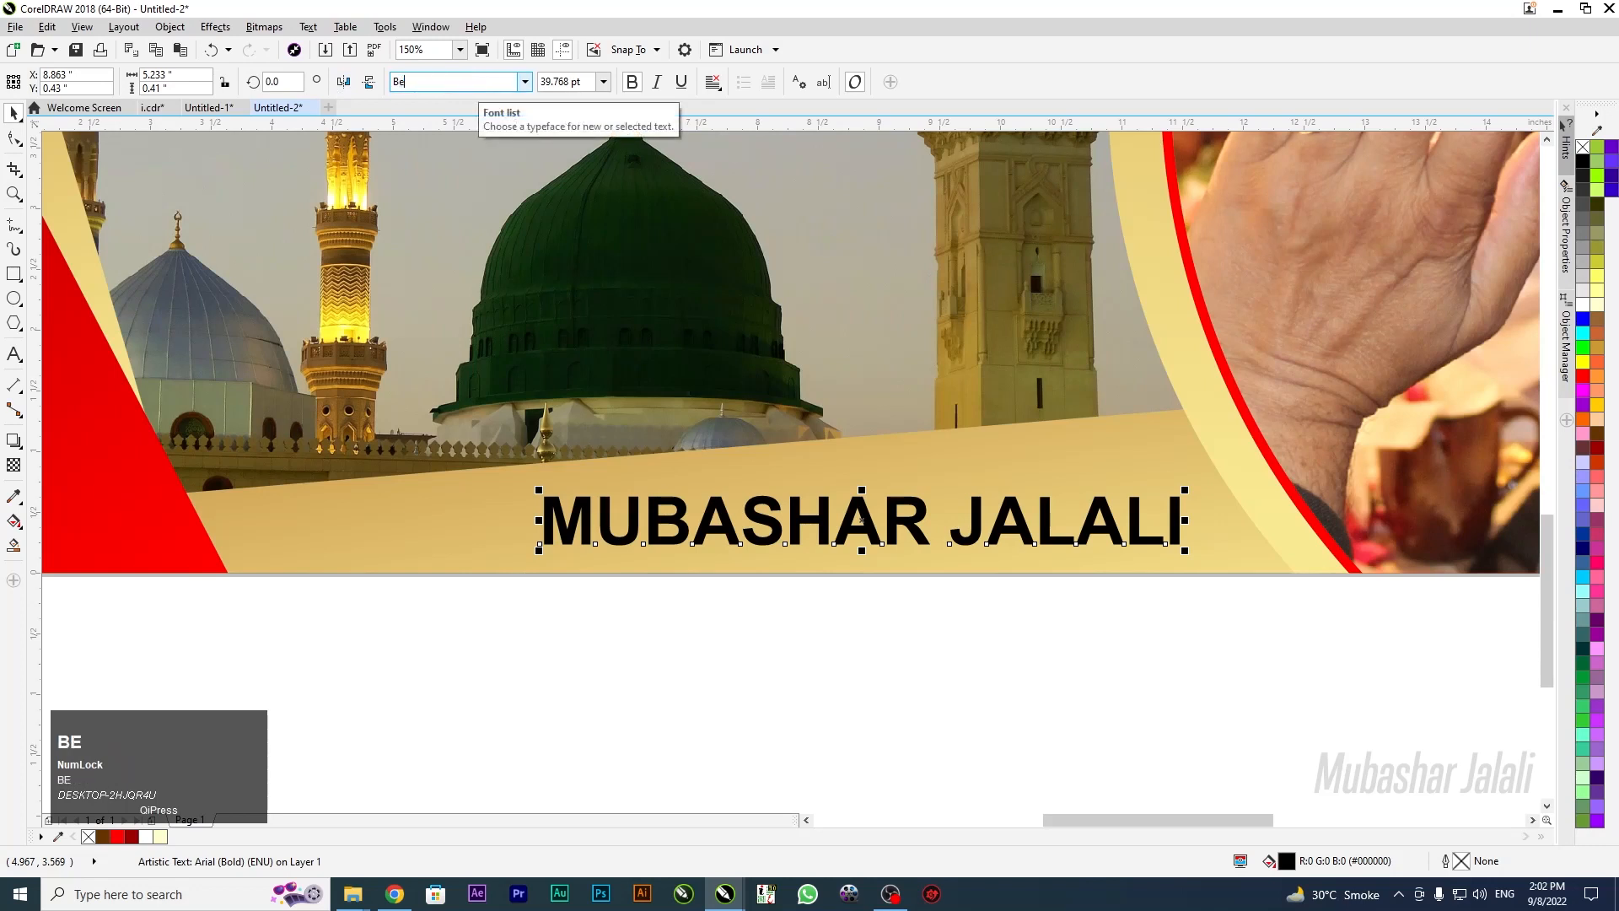
key("Return")
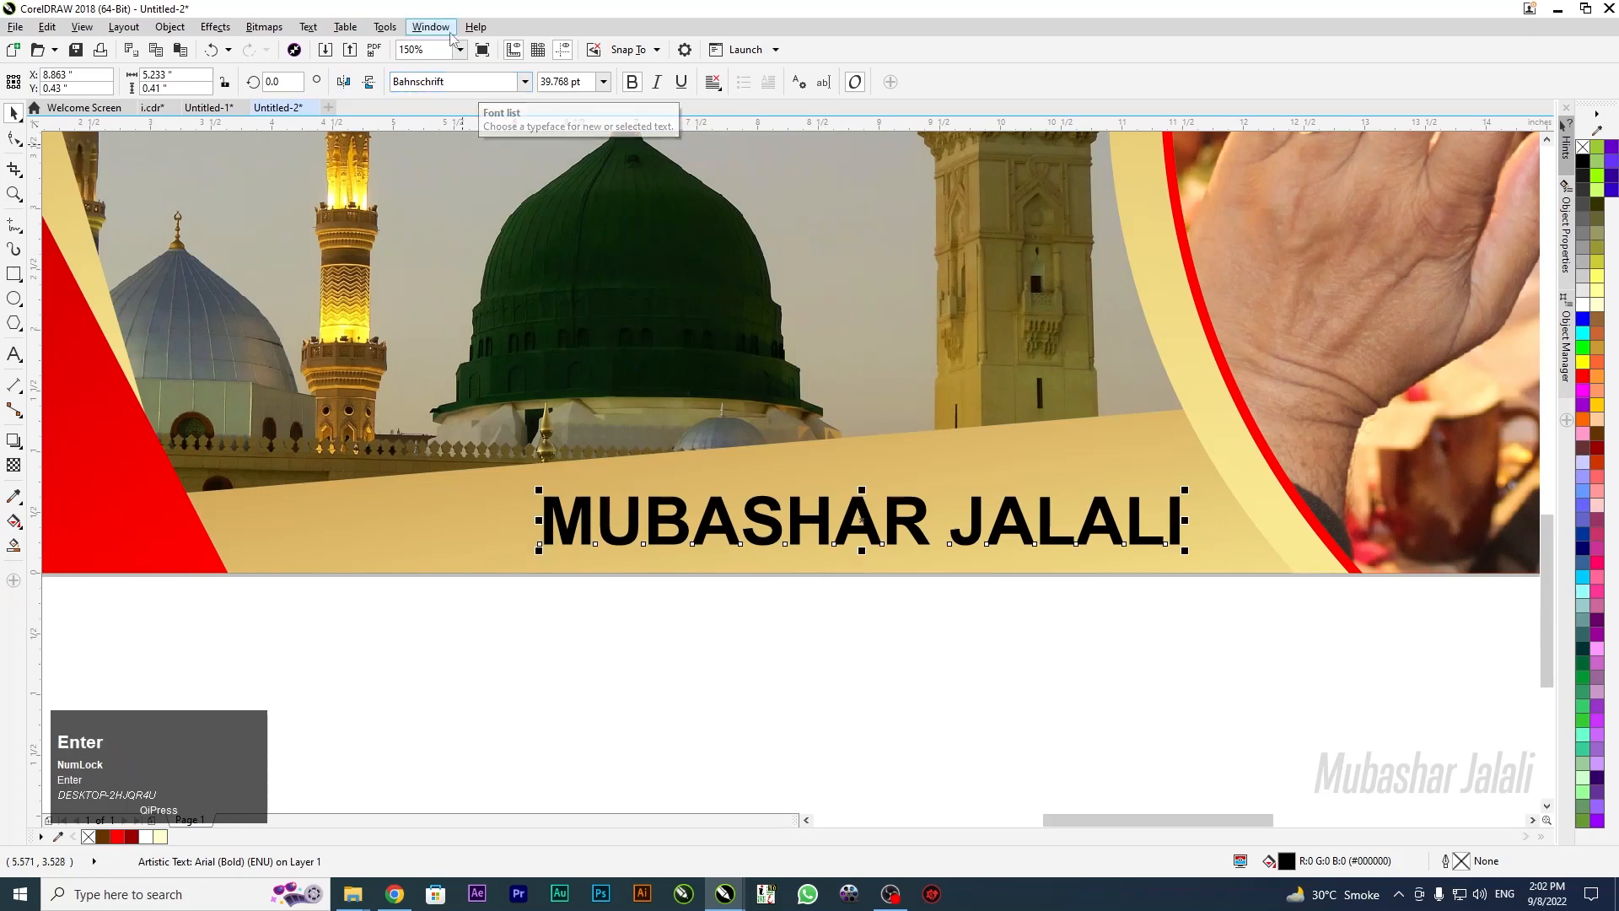
left_click(481, 85)
type("Go")
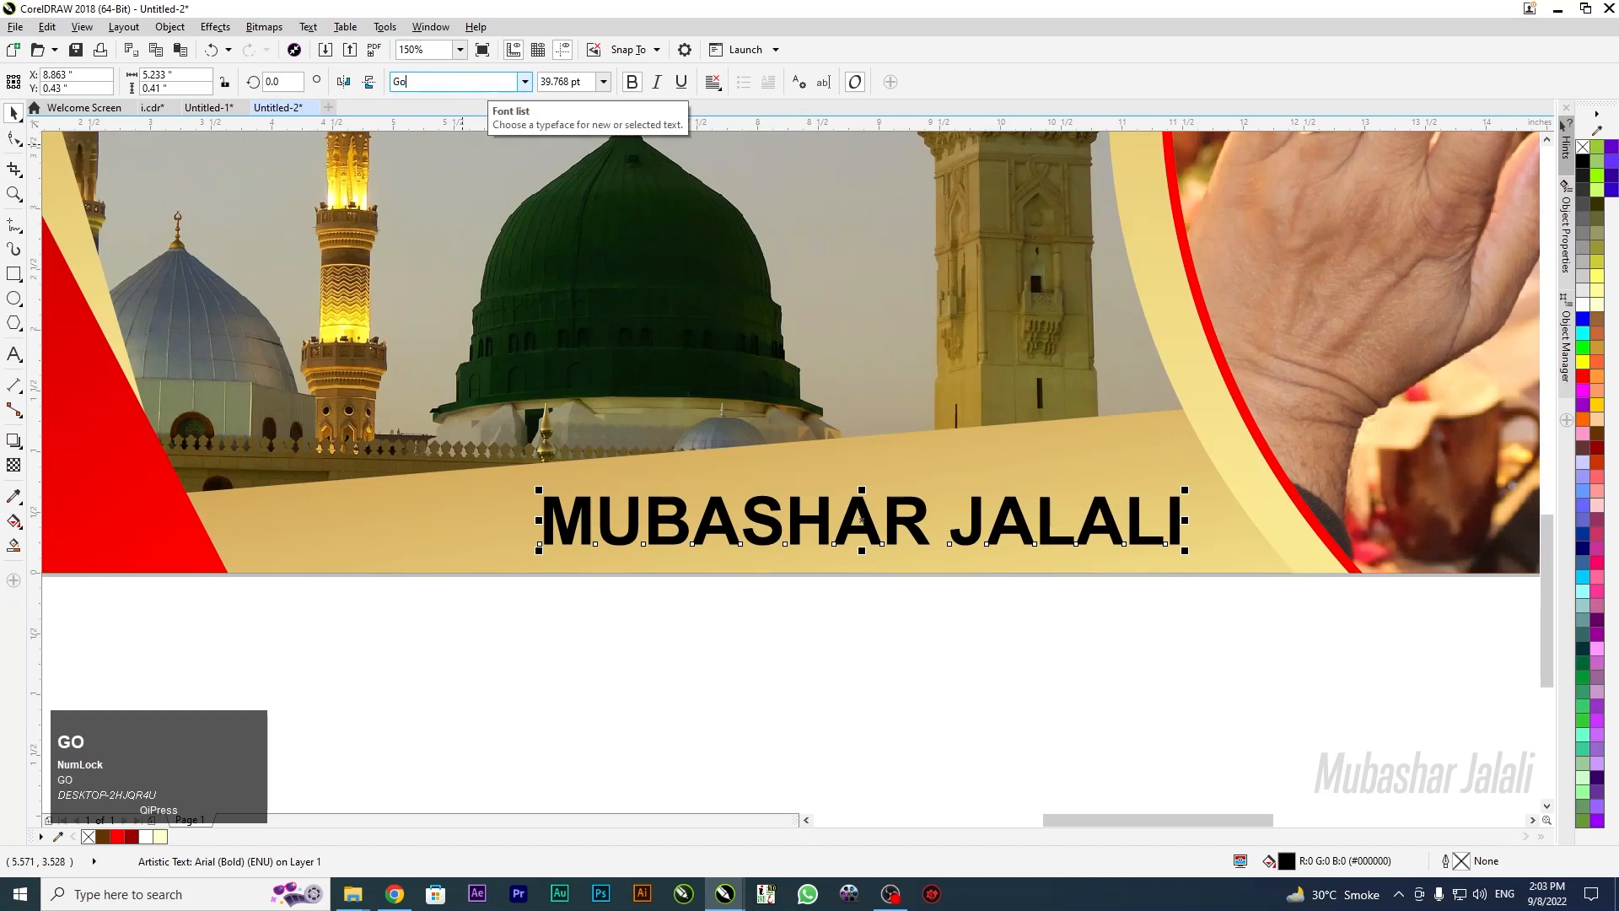
type("t")
key("Return")
Set the name caption's font to Impact from the font list
left_click(524, 81)
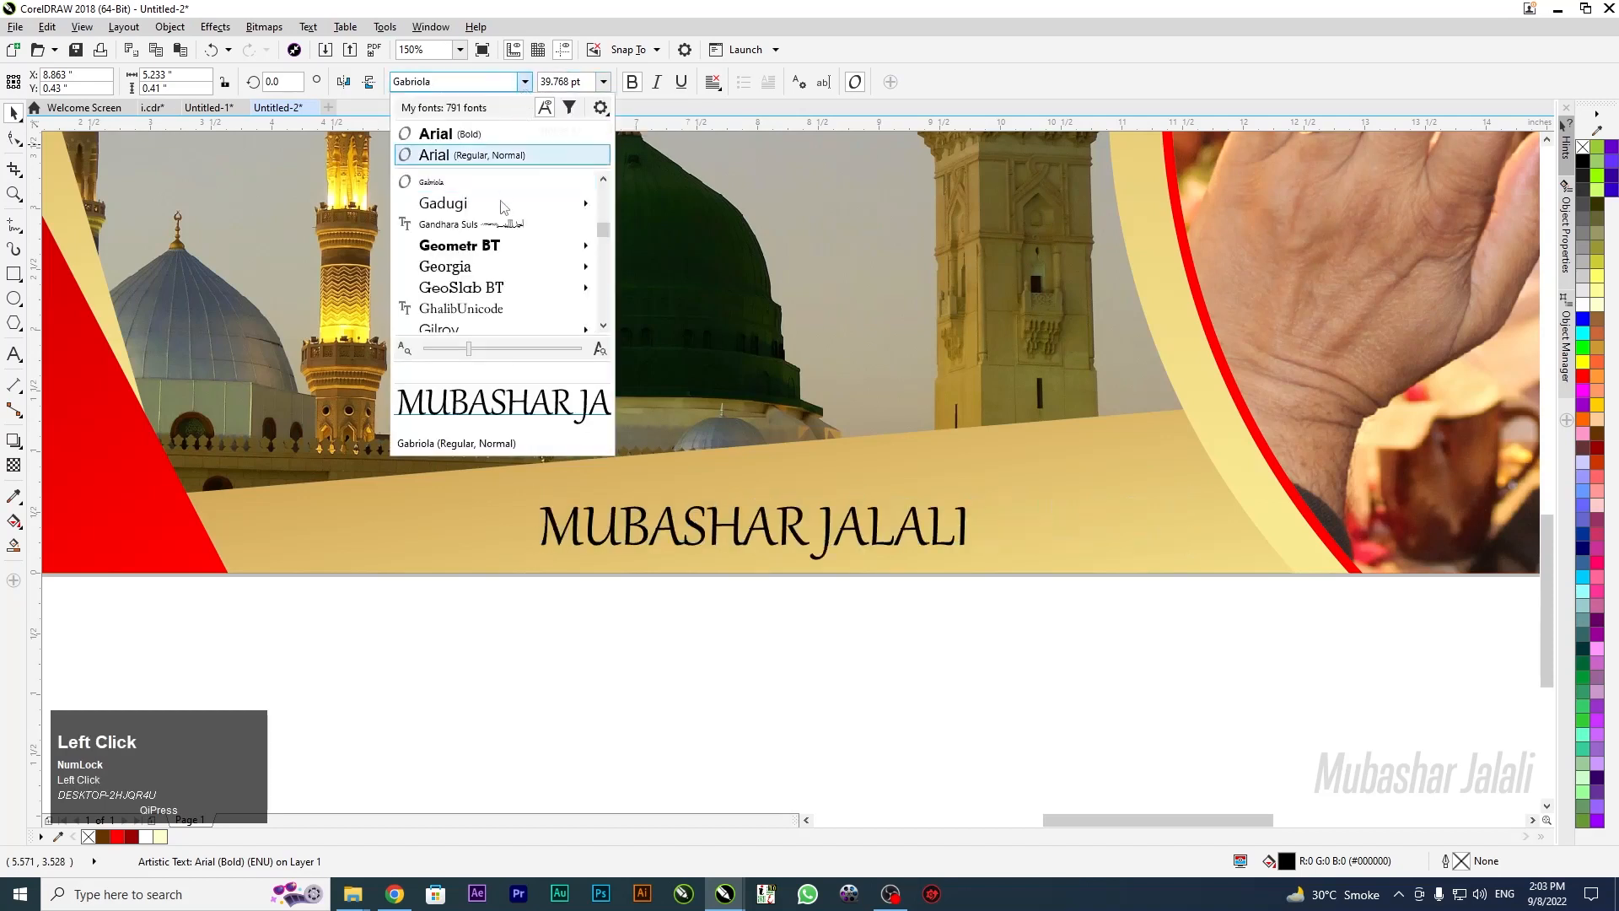
mouse_move(603, 229)
left_mouse_down()
mouse_move(603, 268)
mouse_move(602, 243)
left_mouse_up()
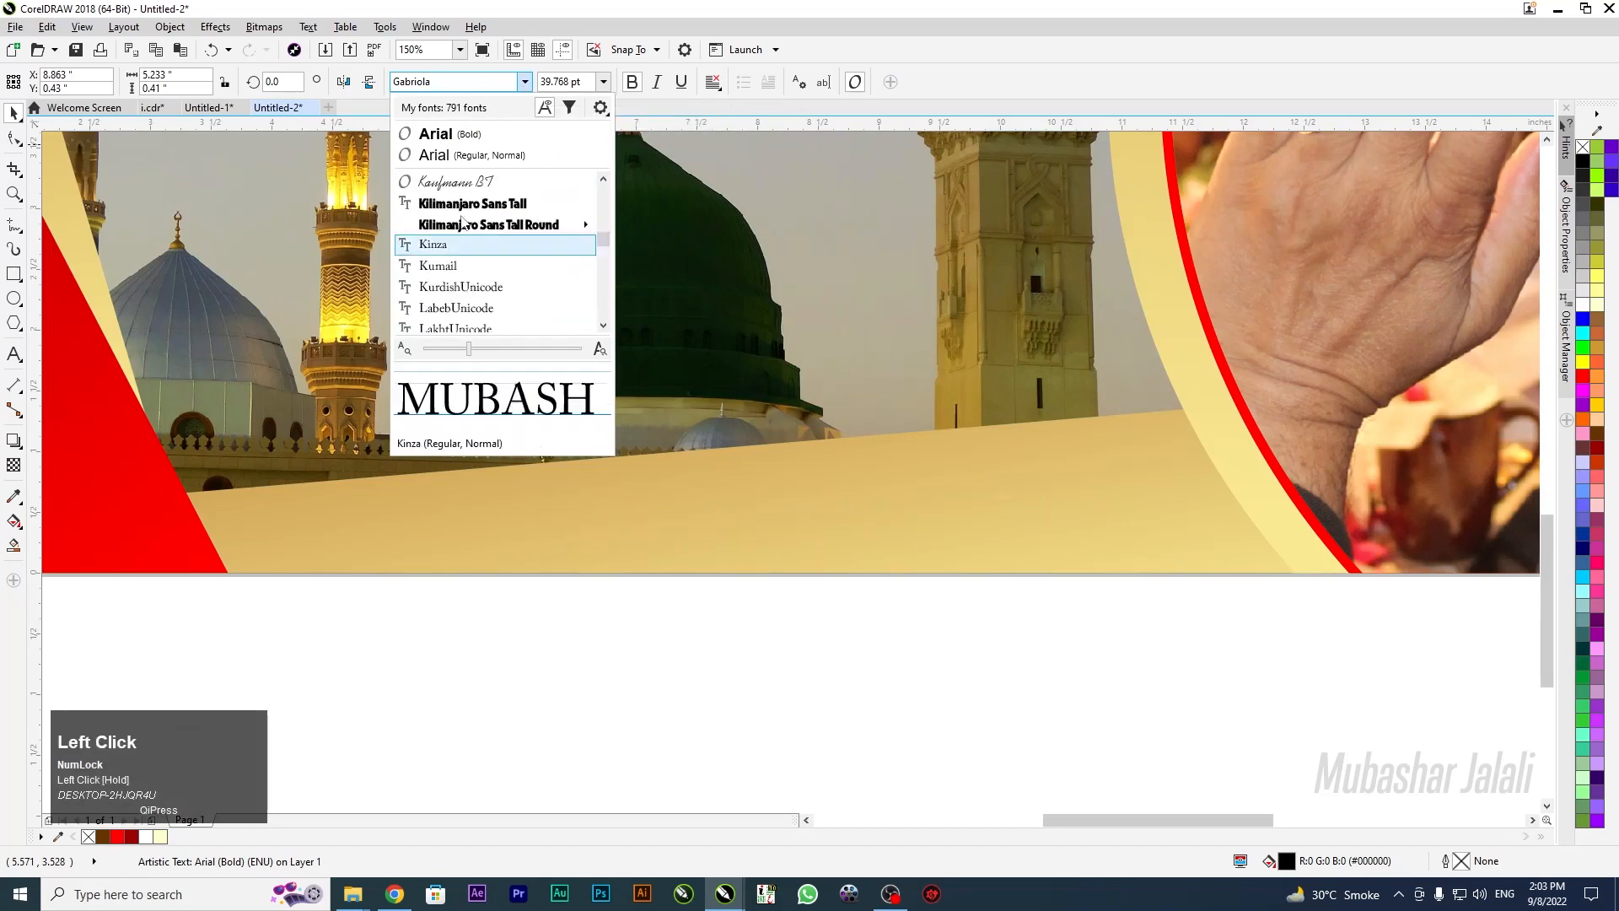
mouse_move(507, 228)
left_click_drag(603, 239, 606, 250)
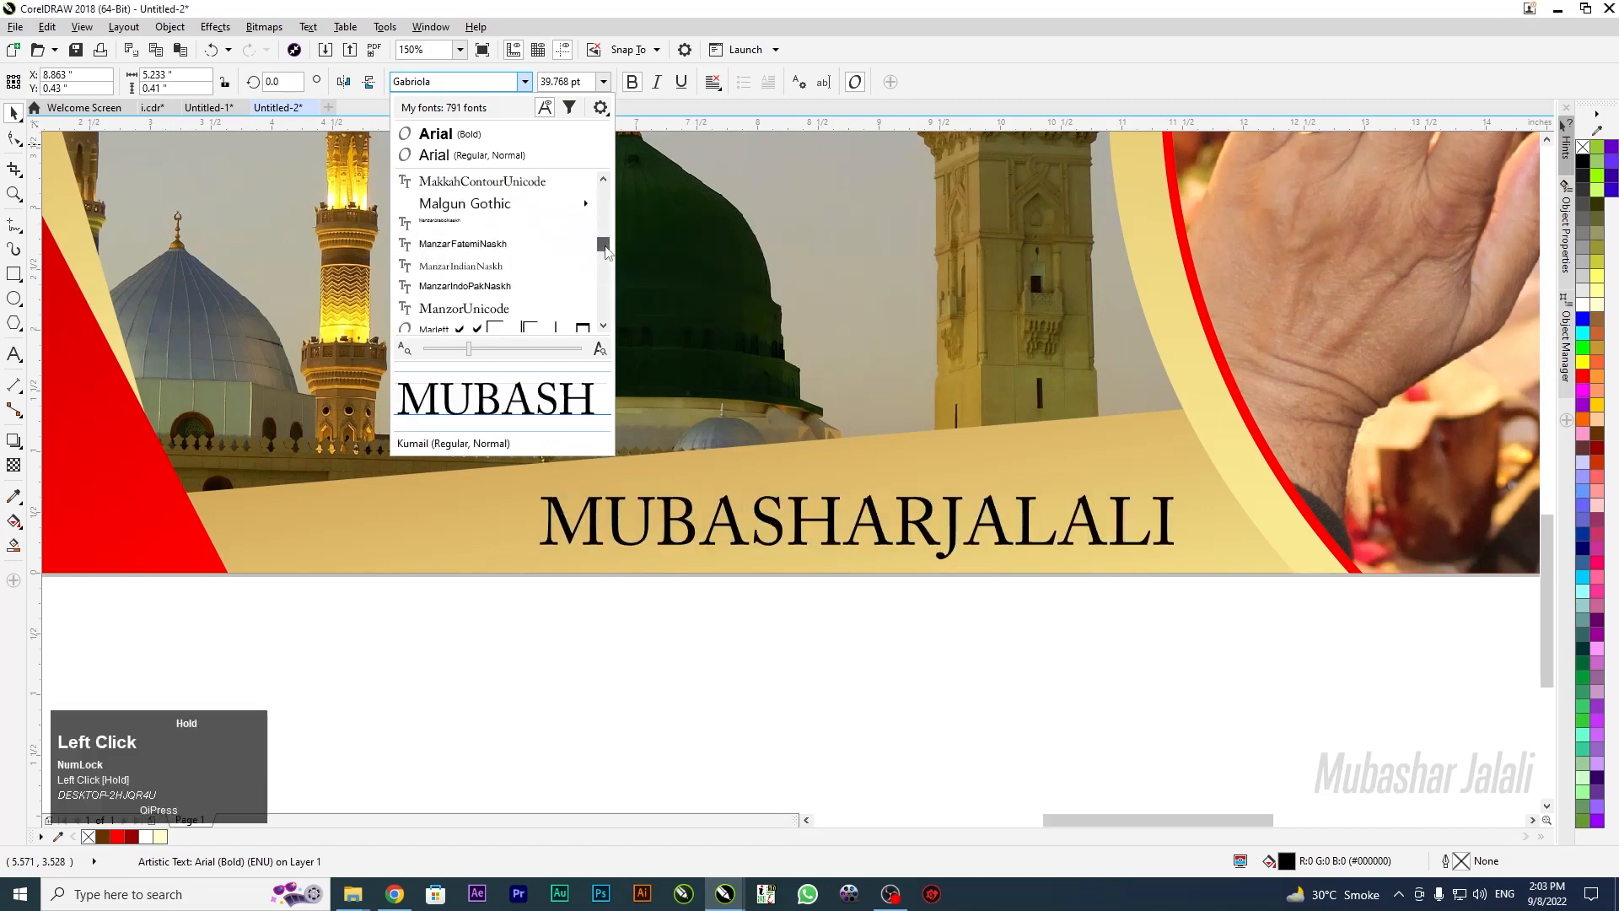
left_click_drag(606, 249, 606, 240)
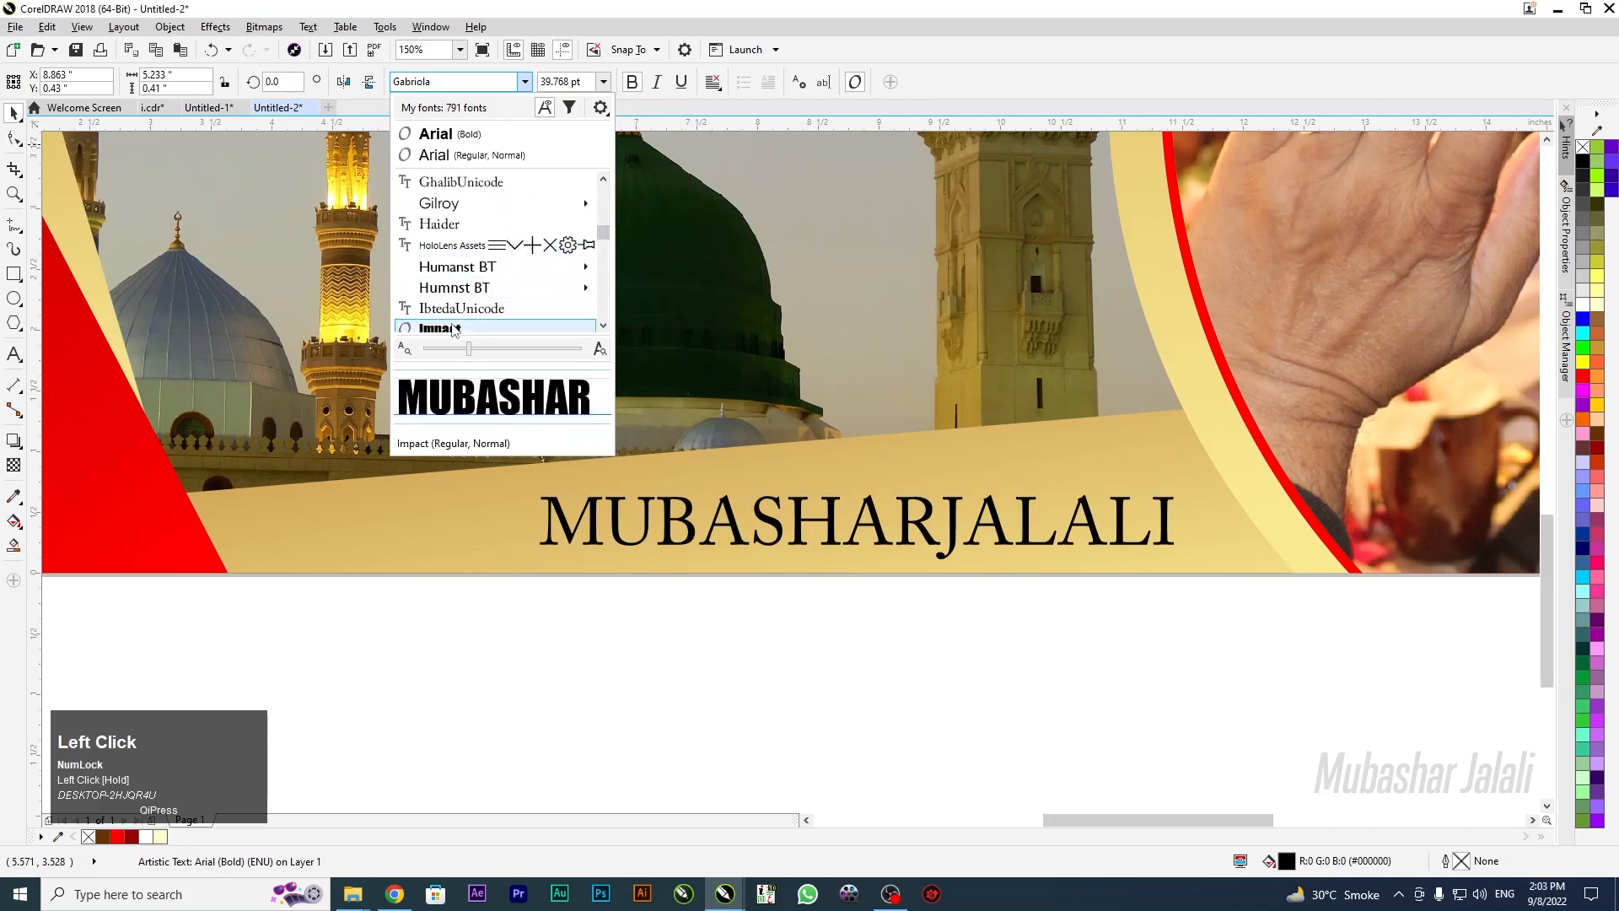
left_click(447, 327)
Move the Impact name right along the band and enlarge it to about 136%
left_click_drag(711, 508, 832, 517)
left_click_drag(649, 568, 567, 579)
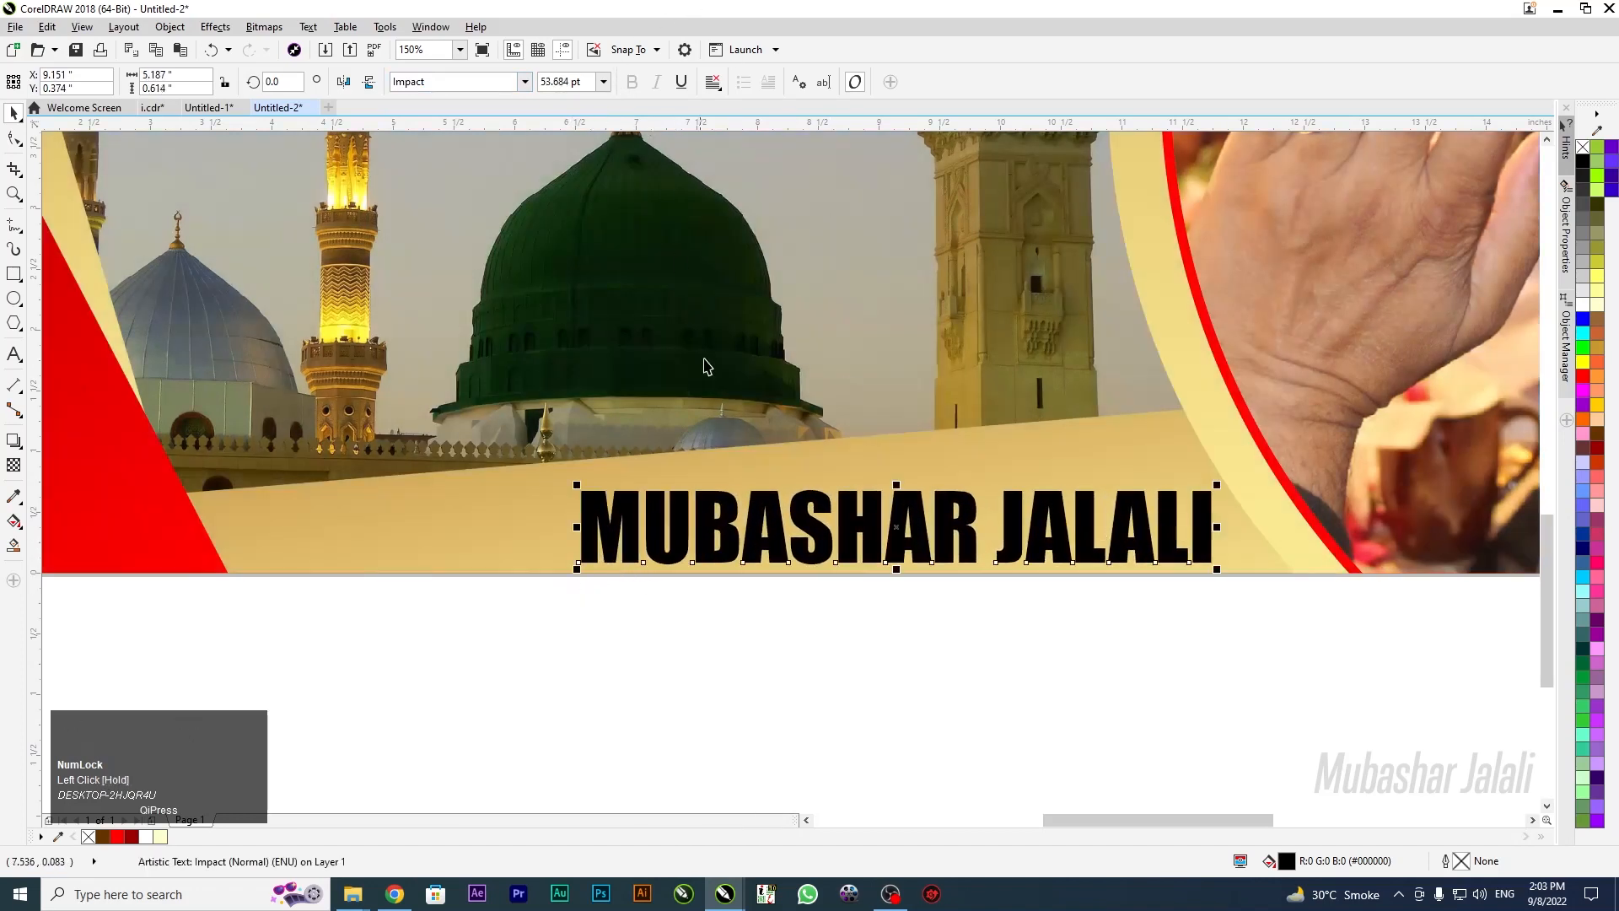
left_click(524, 82)
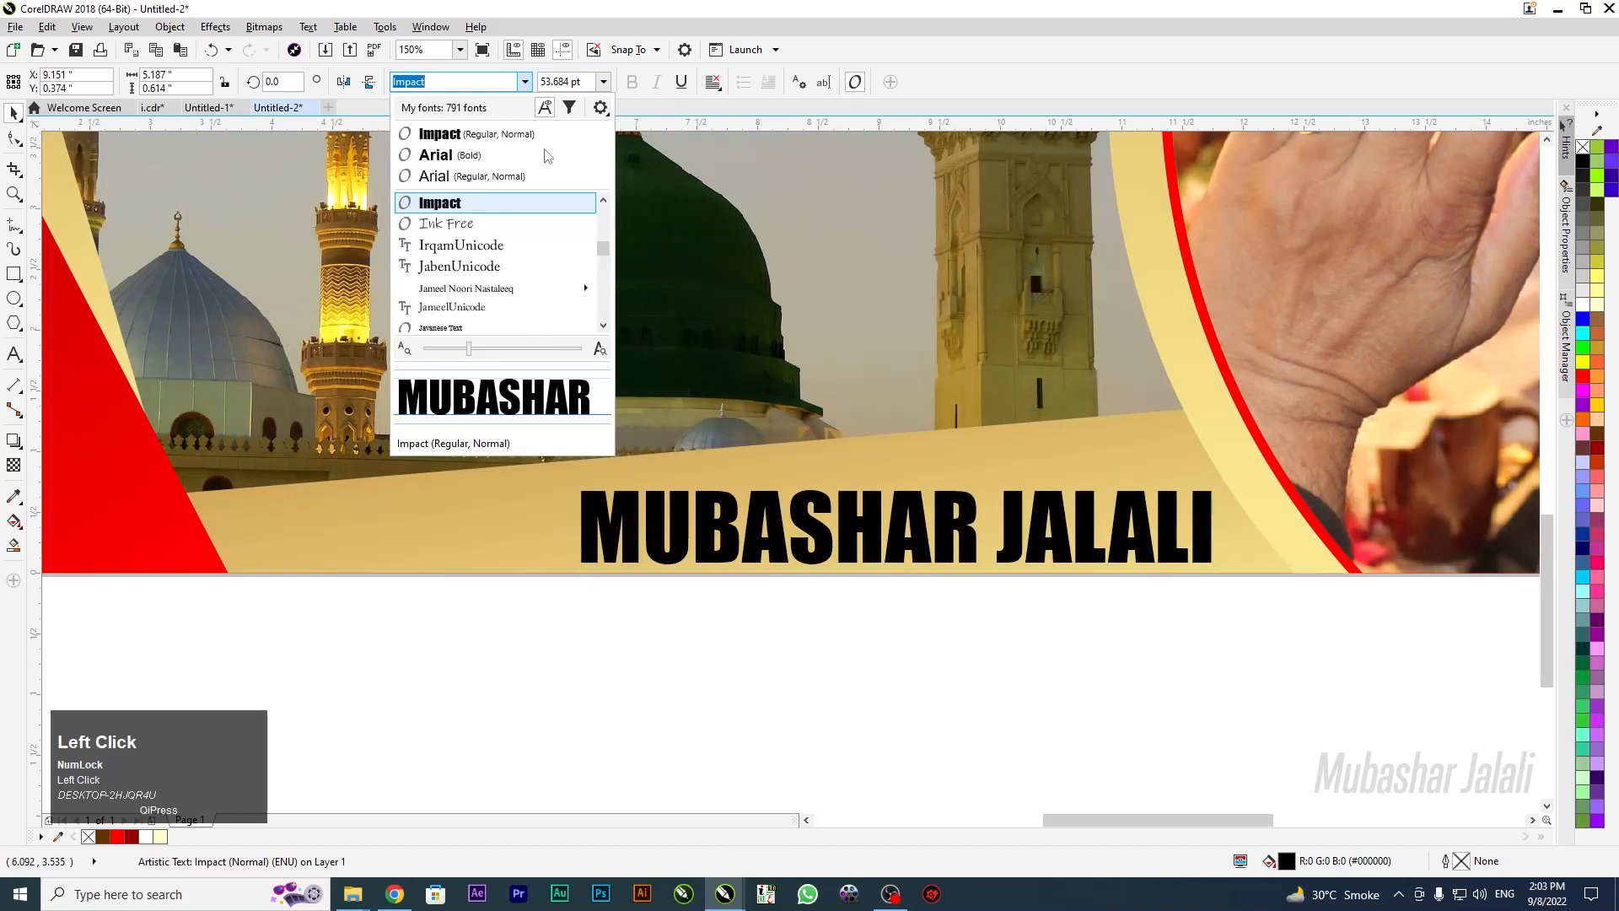
left_click(748, 661)
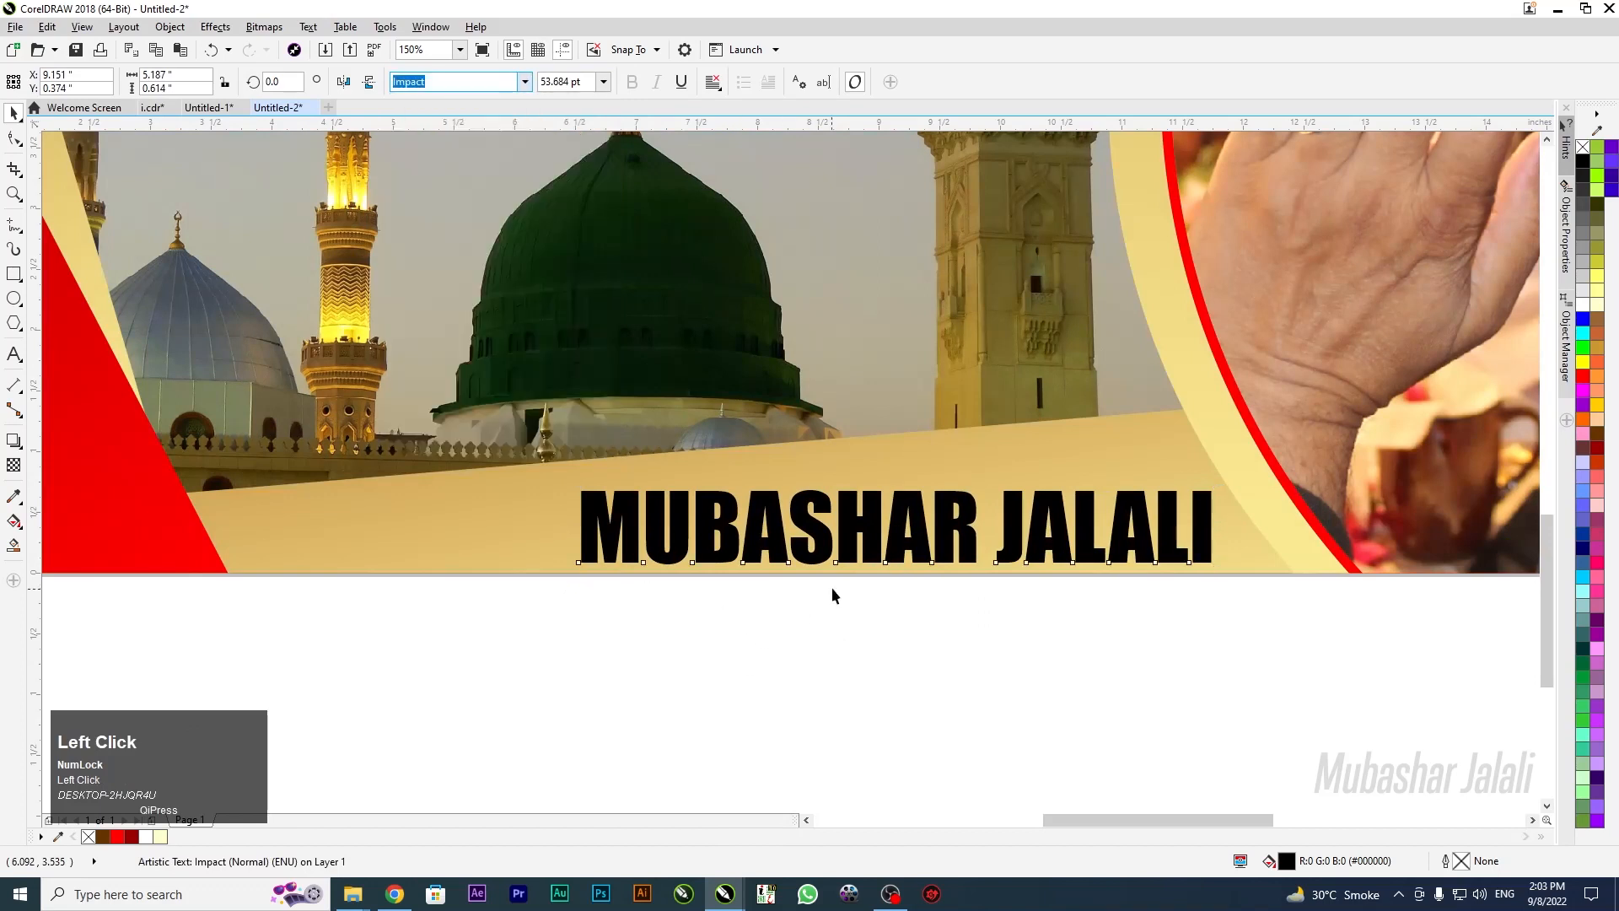
left_click_drag(866, 527, 843, 521)
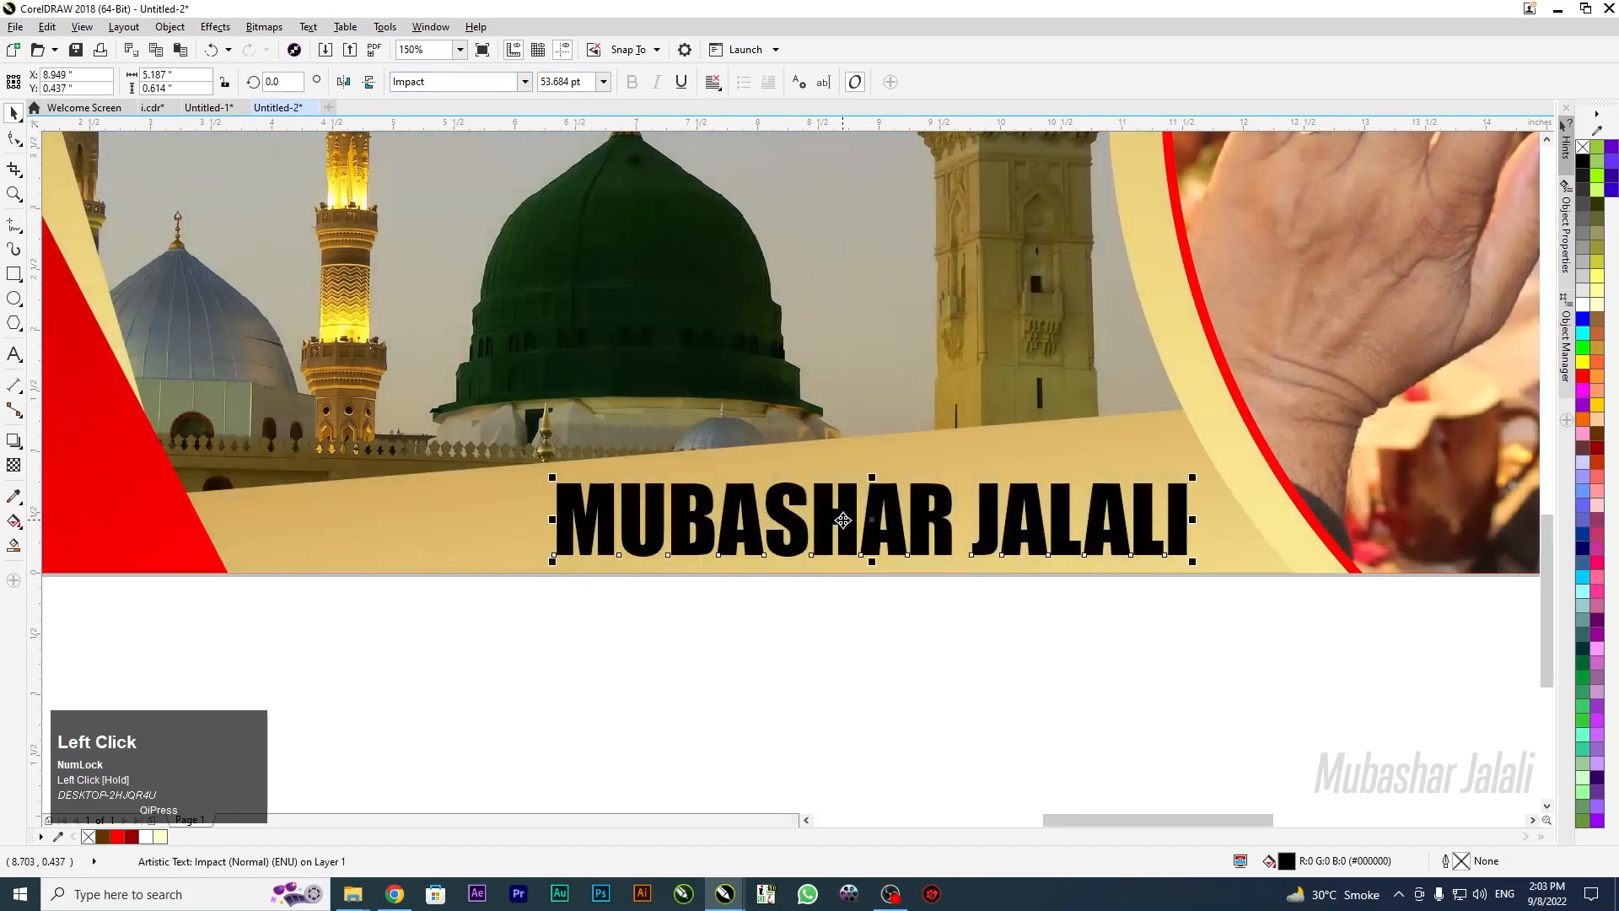
key("F4")
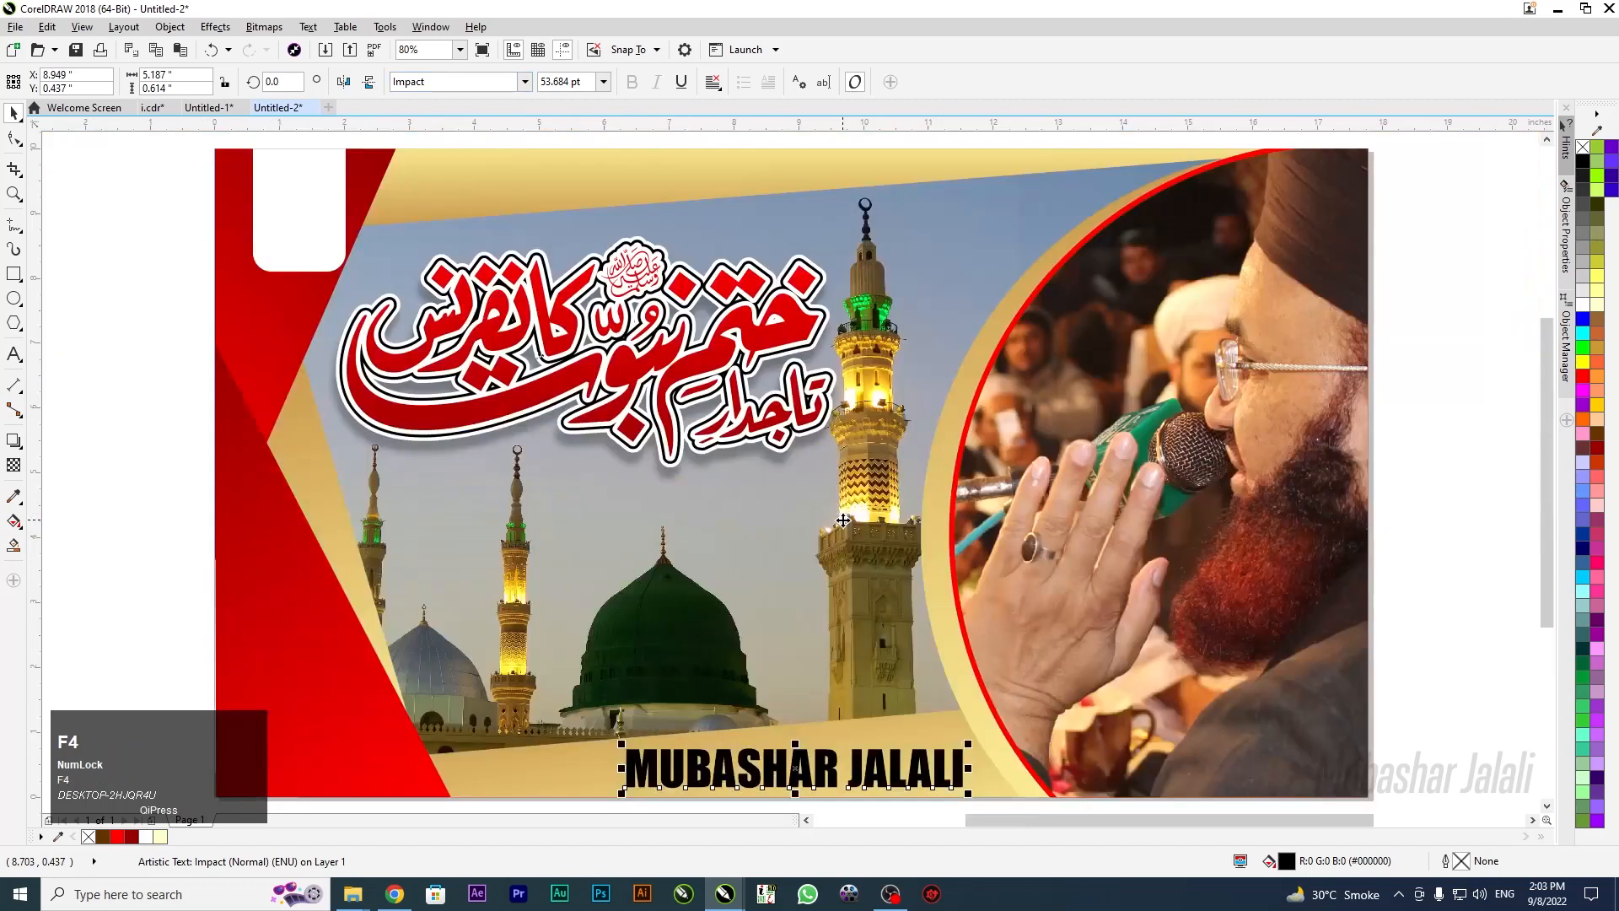
Marquee-select the whole banner and drop a duplicate to its right
left_click(118, 206)
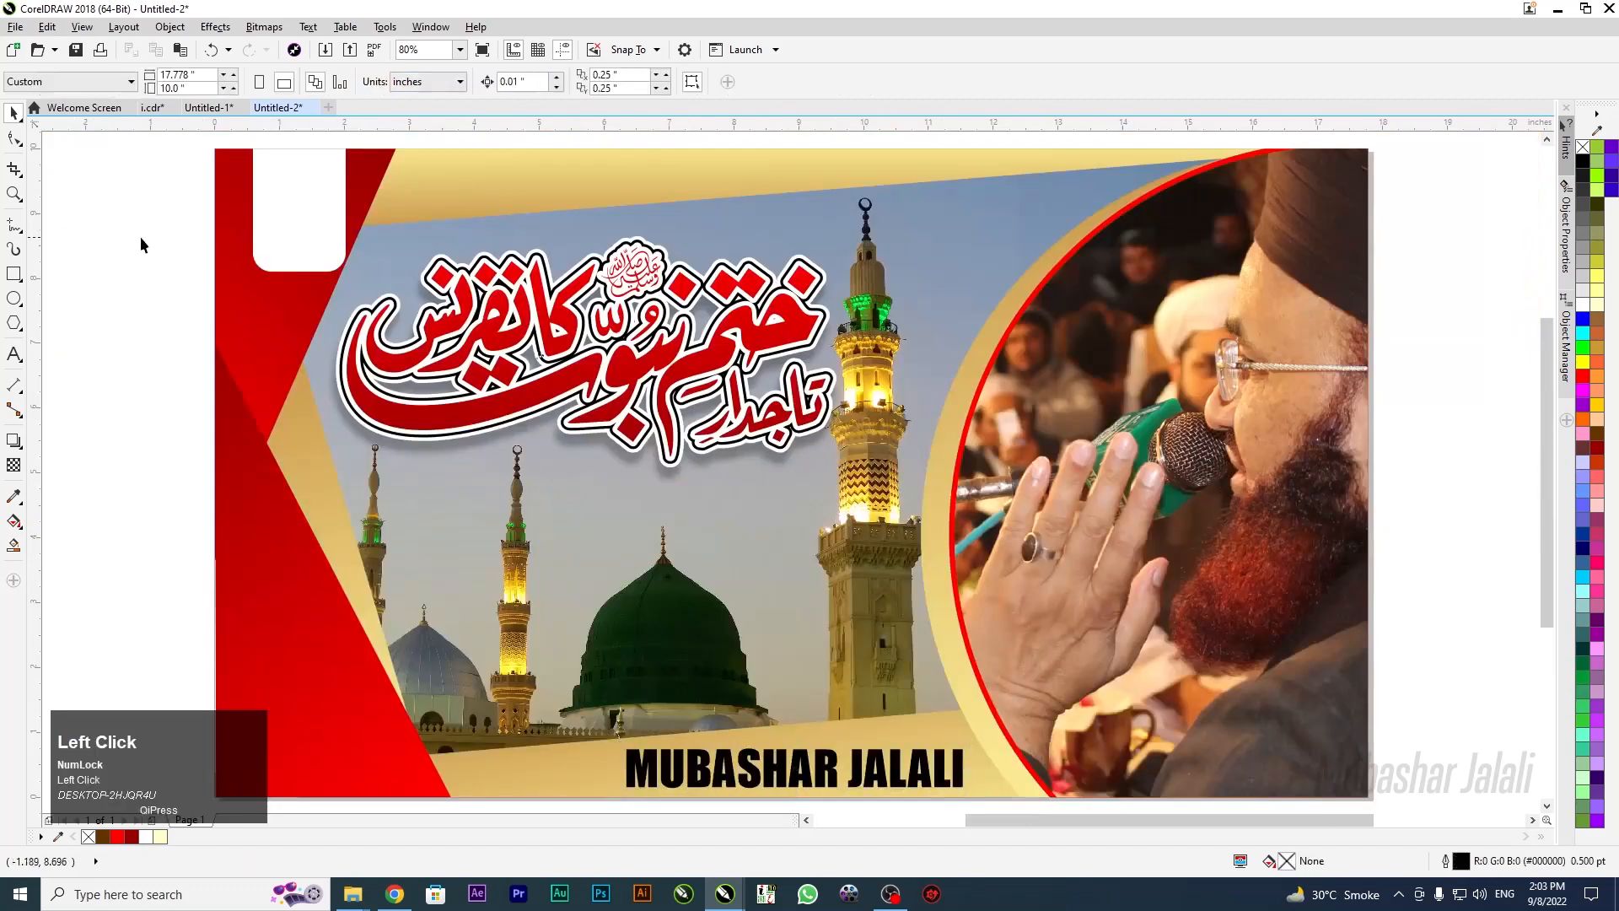
scroll(145, 243, "down", 1)
left_click_drag(128, 165, 774, 560)
left_click_drag(323, 393, 943, 389)
right_click(943, 389)
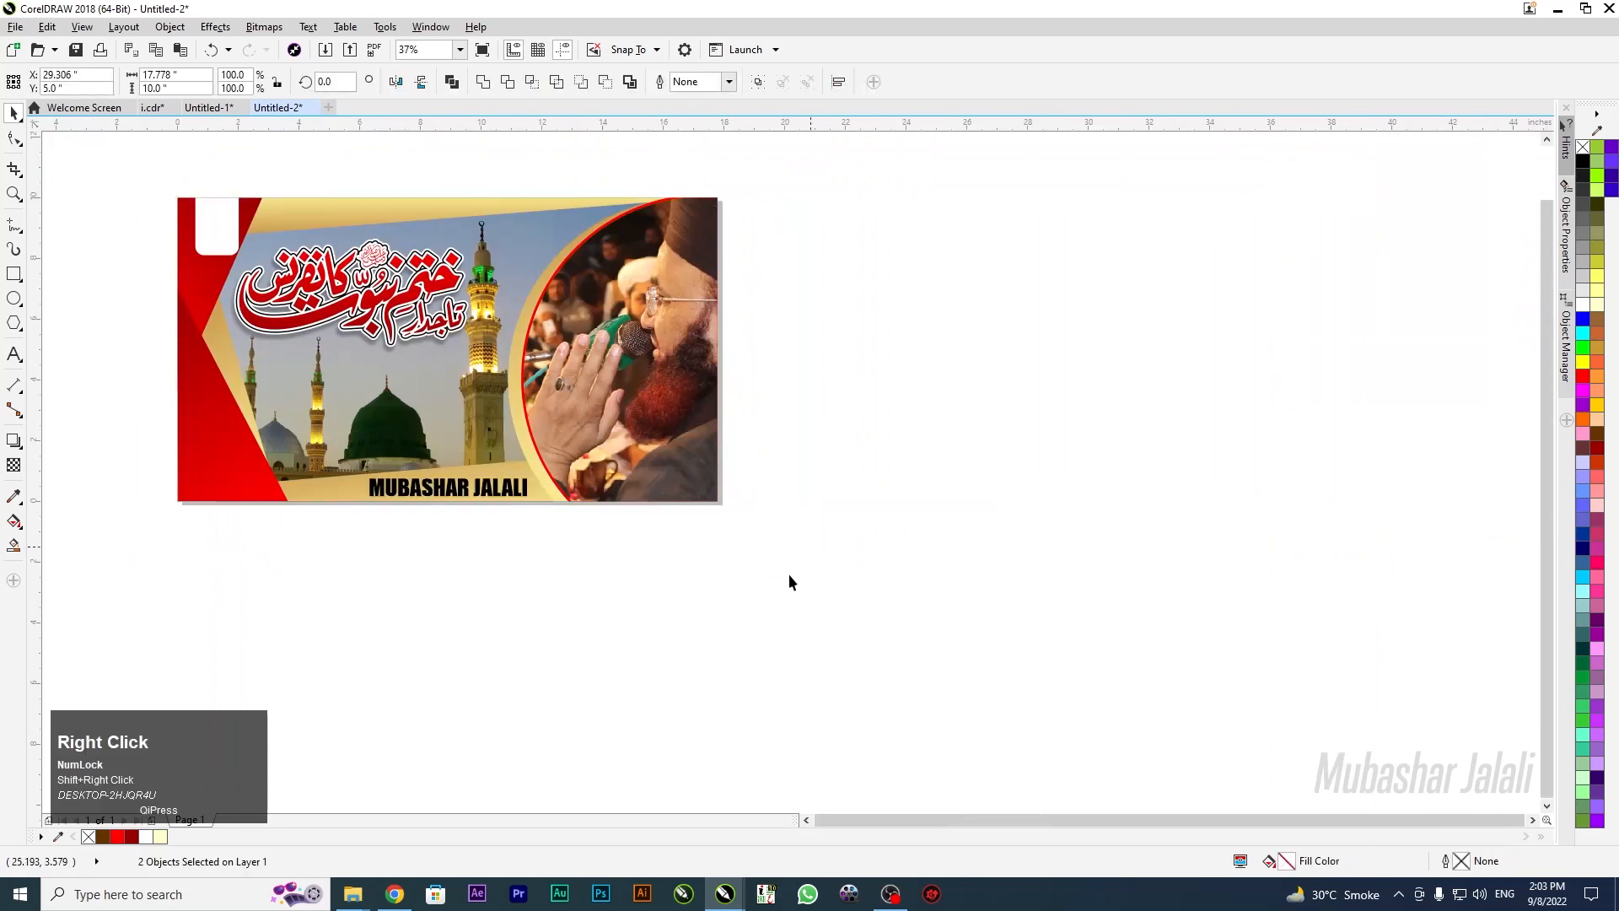
Open the copied banner's PowerClip contents, then finish editing them unchanged
left_click(854, 585)
left_click(948, 387)
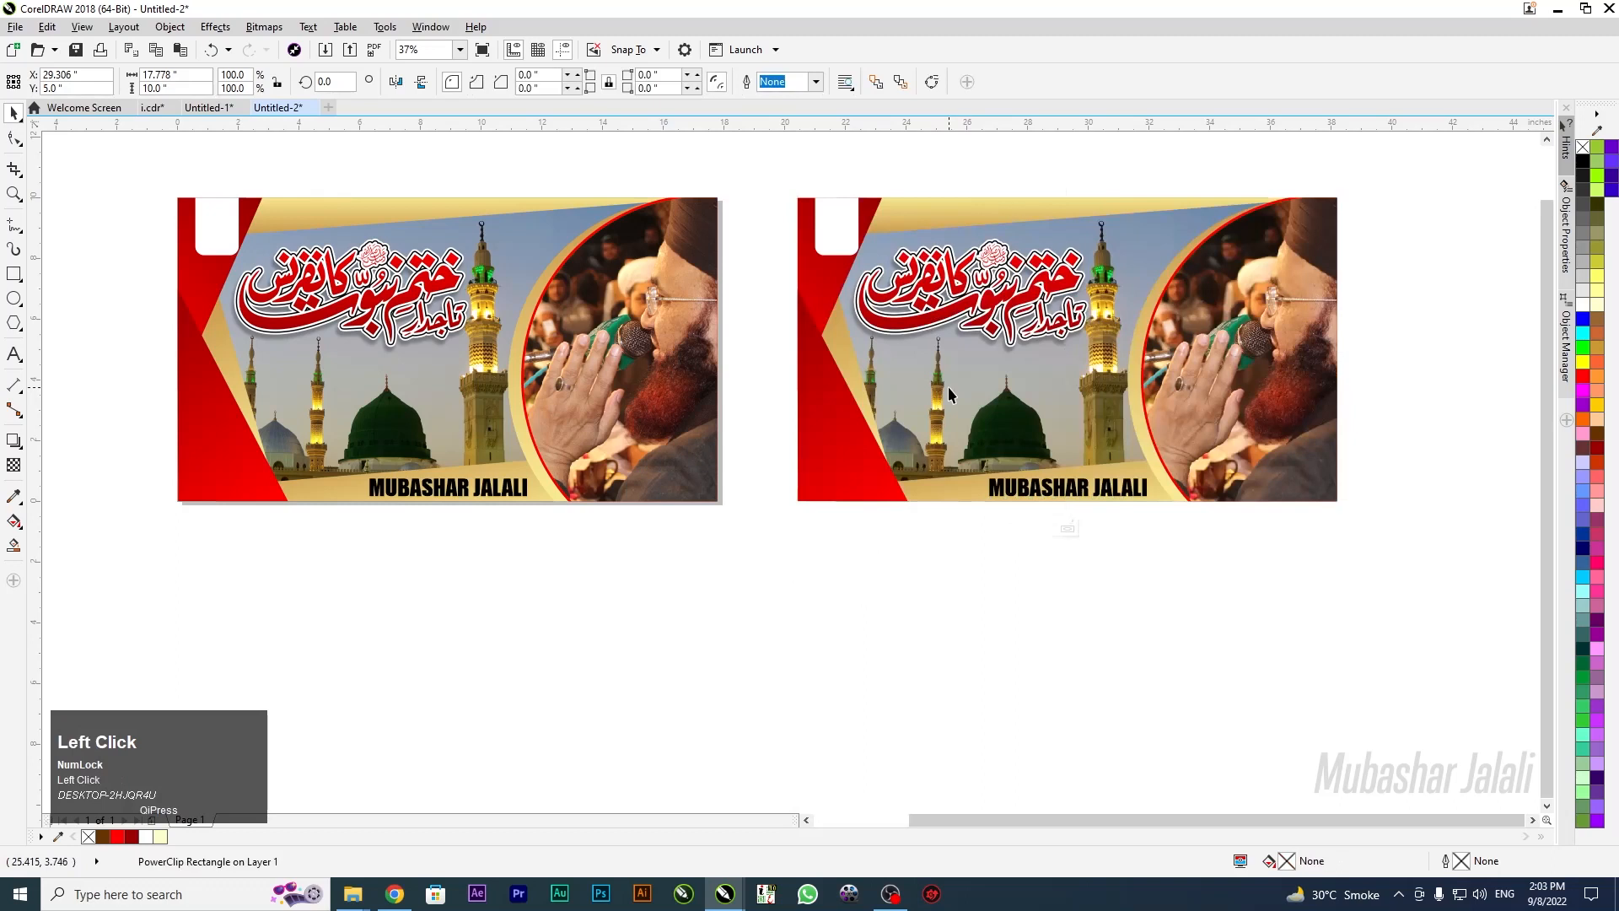
left_click(948, 387)
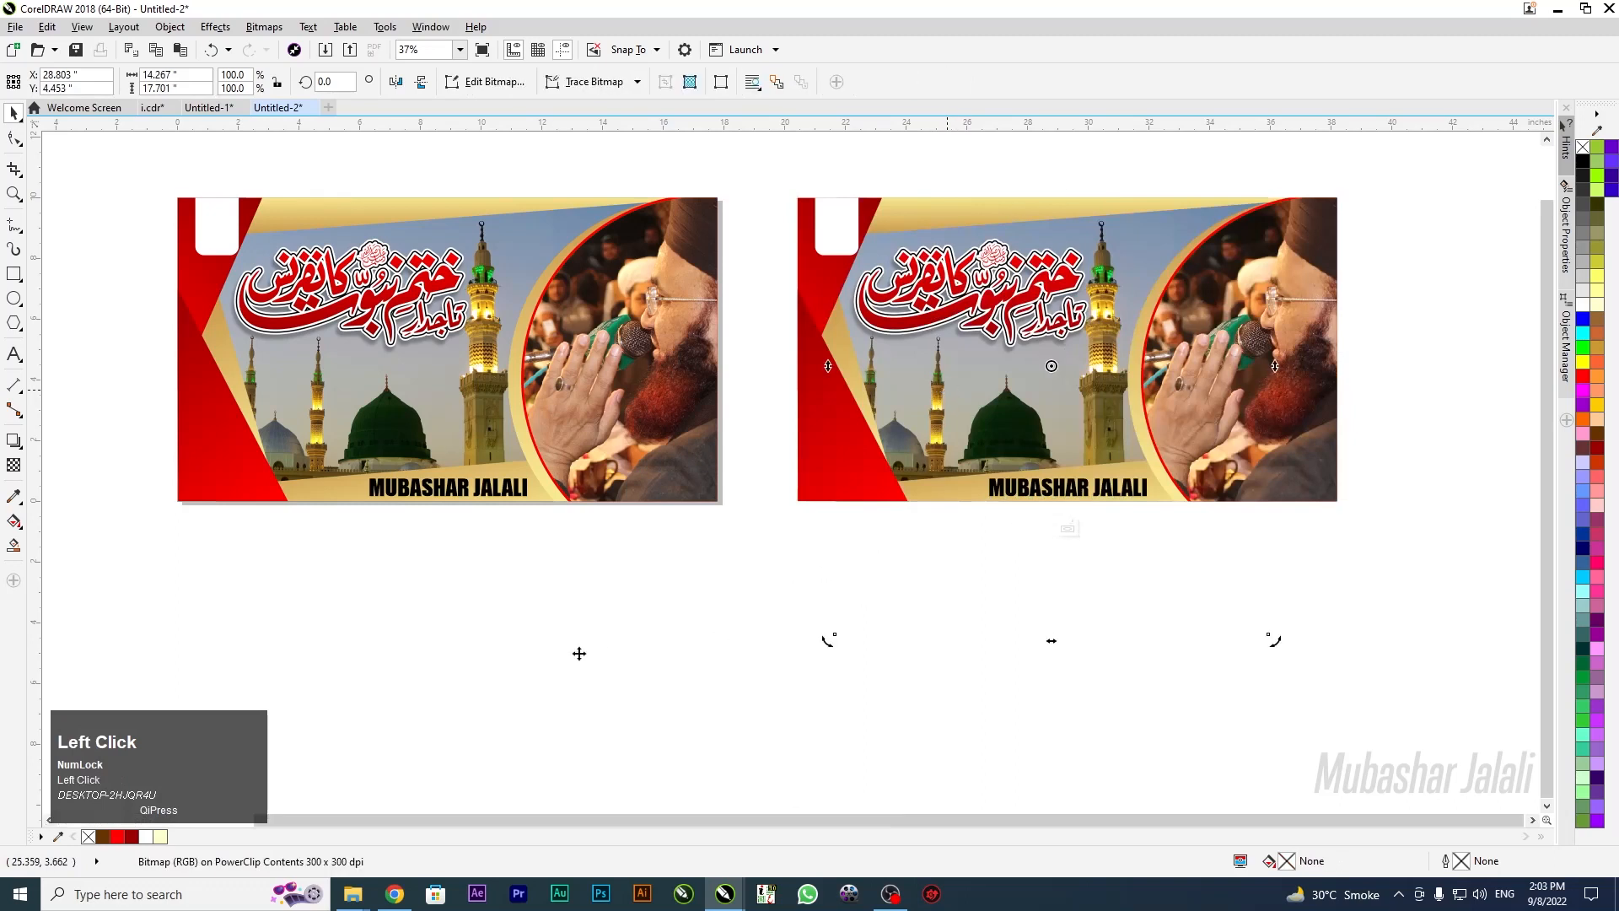
left_click(723, 558)
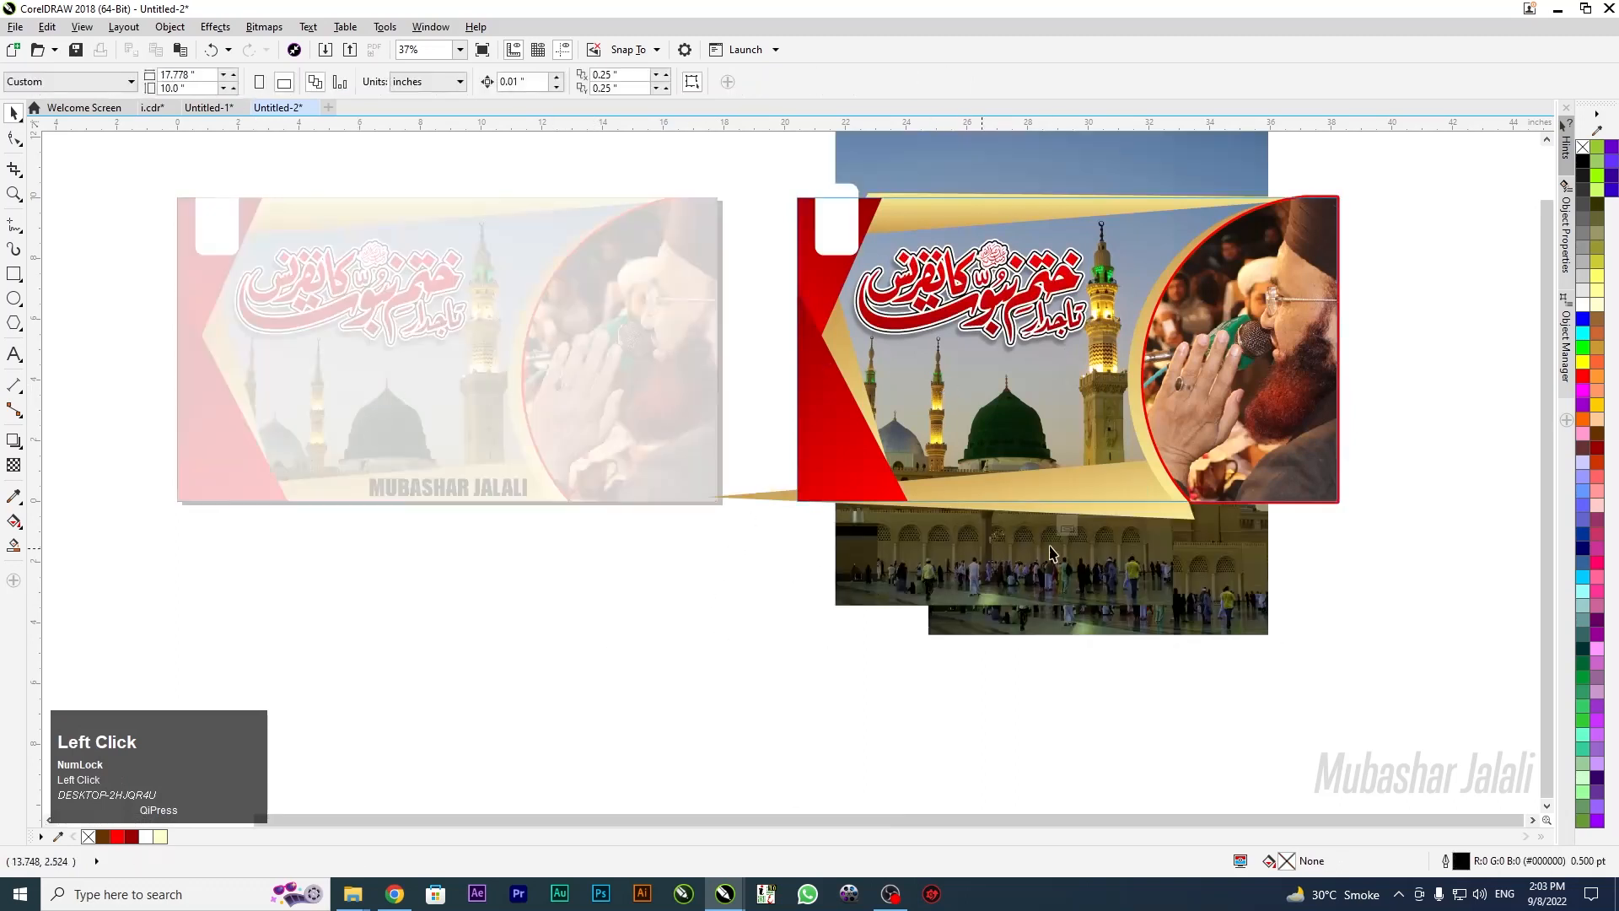
left_click(1066, 527)
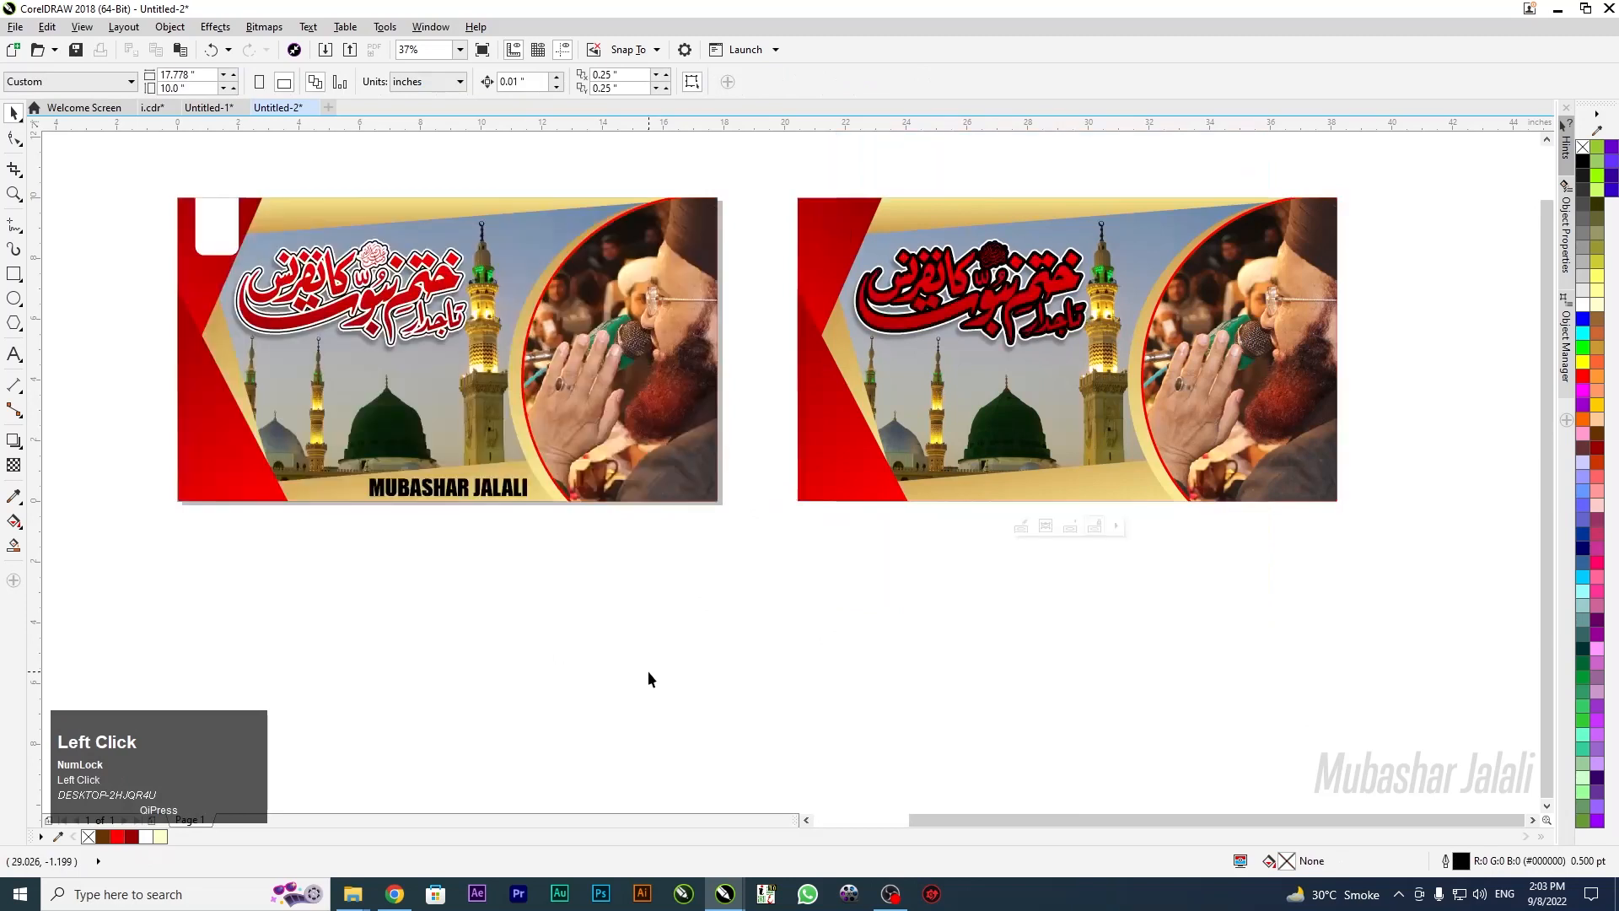
Add a page-sized rectangle and a small test rectangle, deleting the small one
double_click(15, 276)
left_click(12, 113)
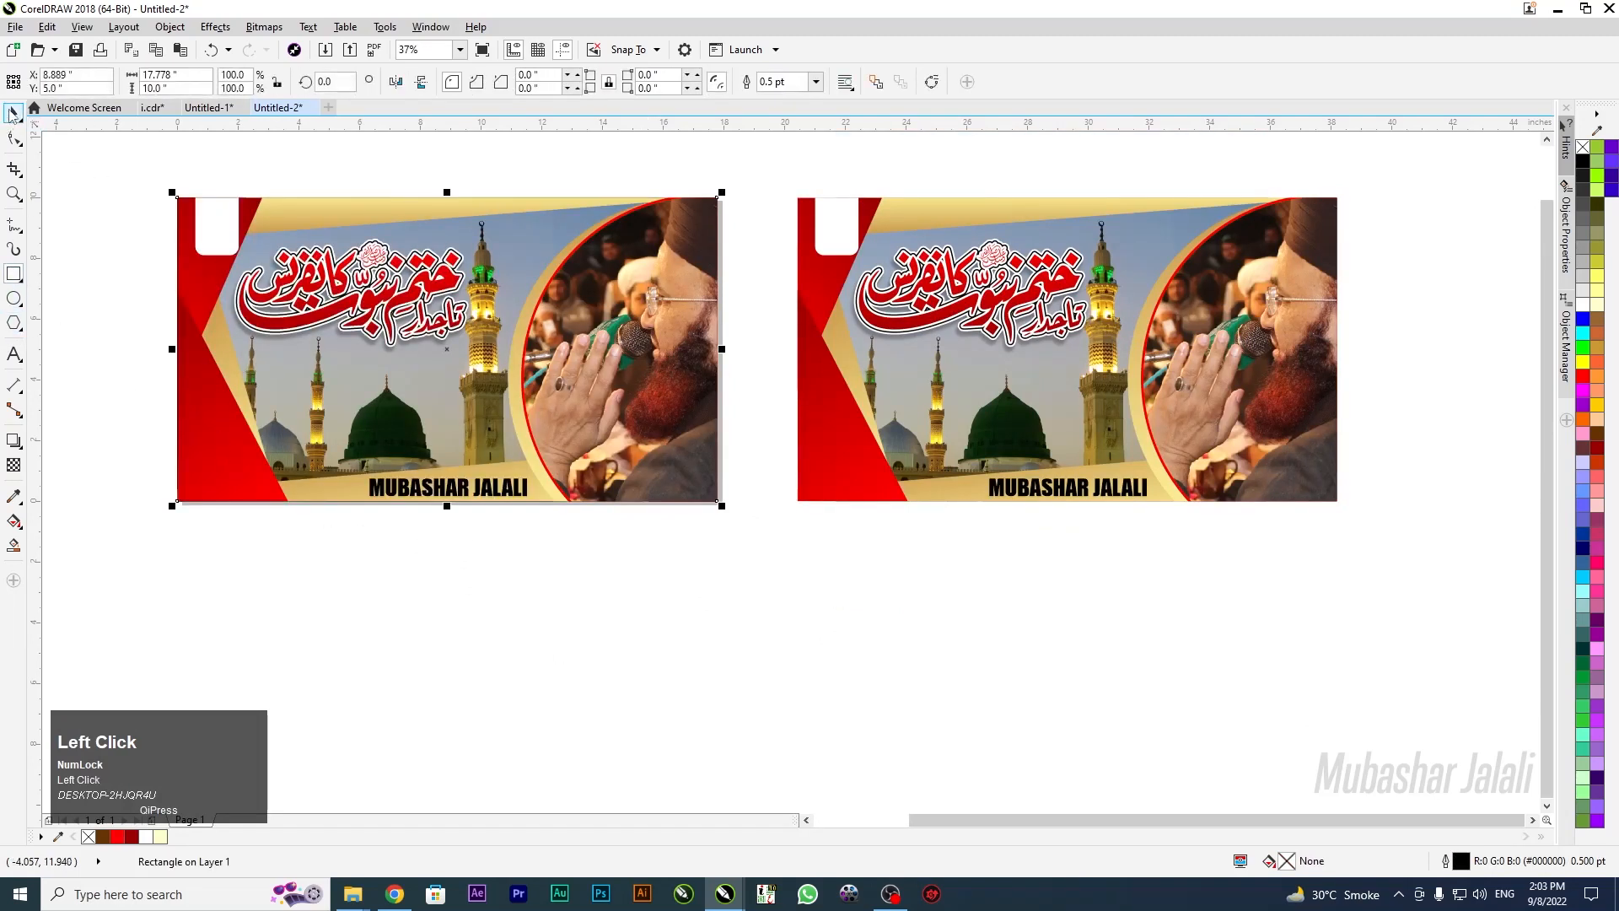
left_click(437, 664)
key("F6")
left_click_drag(228, 480, 177, 554)
key("Delete")
Delete and restore the left banner, reposition it, and remove an extra selected copy
left_click(11, 114)
left_click(237, 471)
key("Delete")
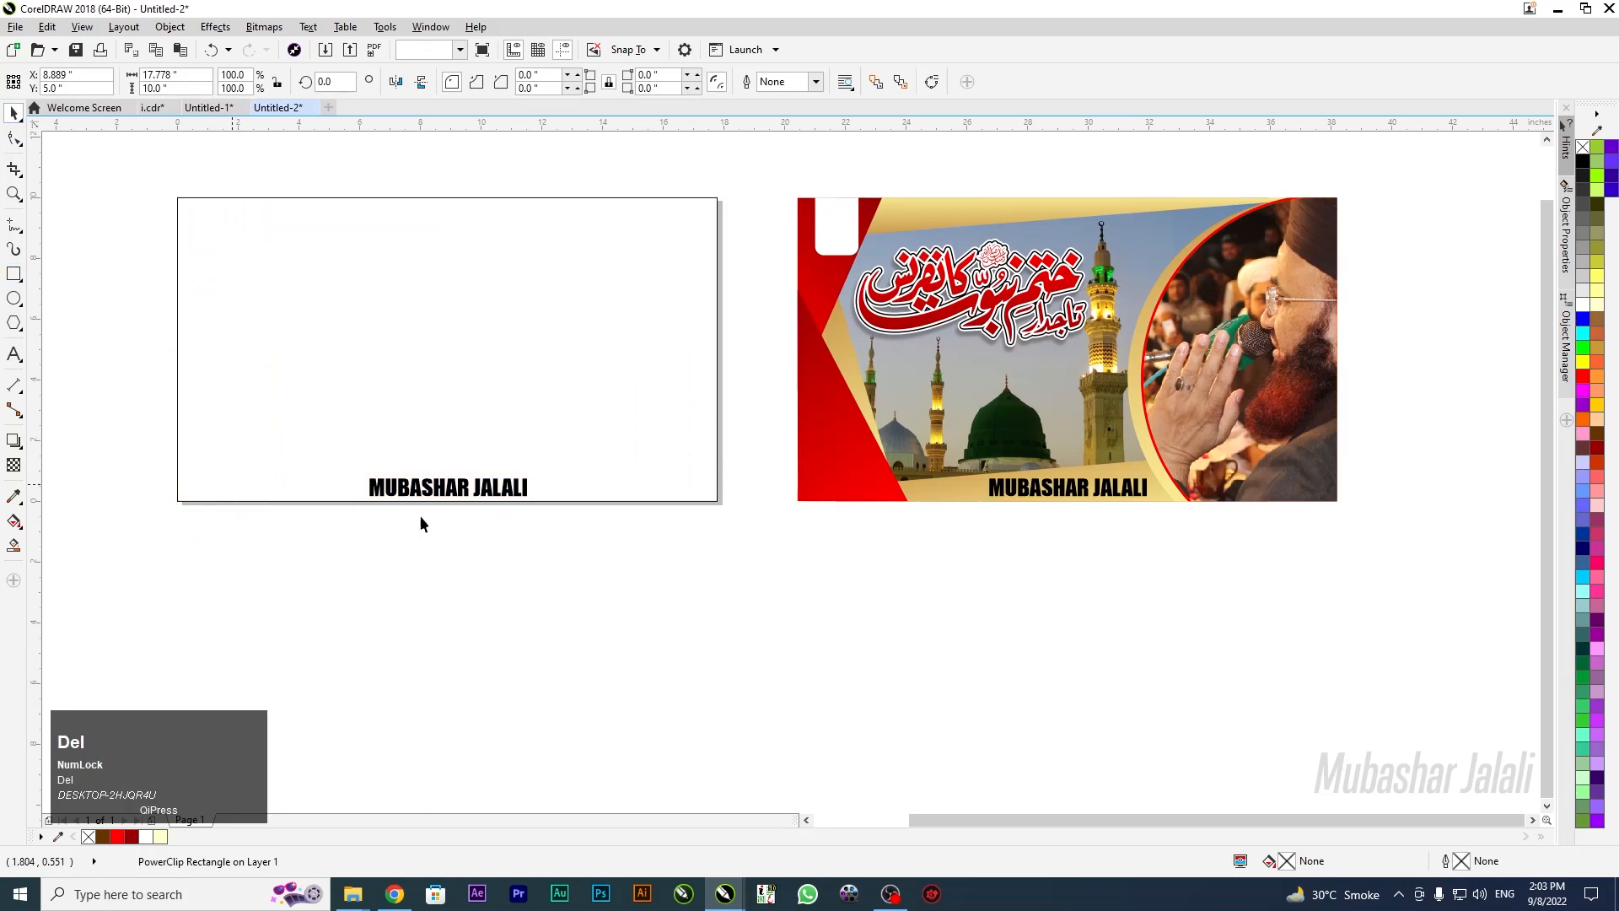
key("ctrl+z")
left_click(551, 514)
scroll(552, 515, "up", 2)
left_click_drag(550, 489, 549, 511)
left_click_drag(644, 472, 768, 472)
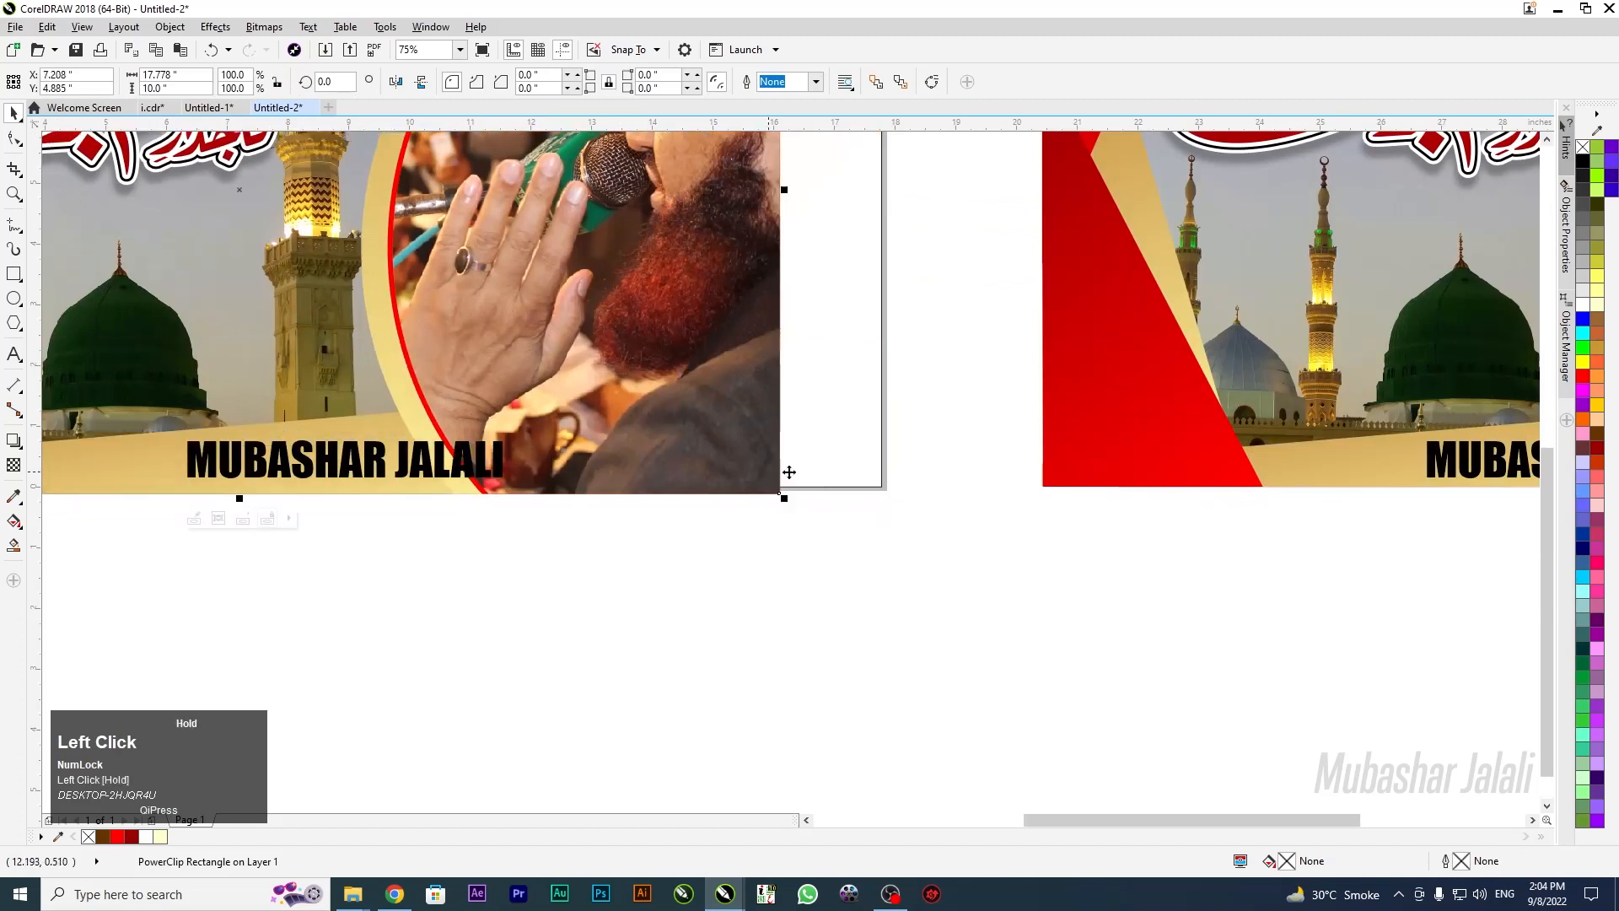
key("Delete")
Centre the left banner on the page with P and clear the selection
left_click(556, 385)
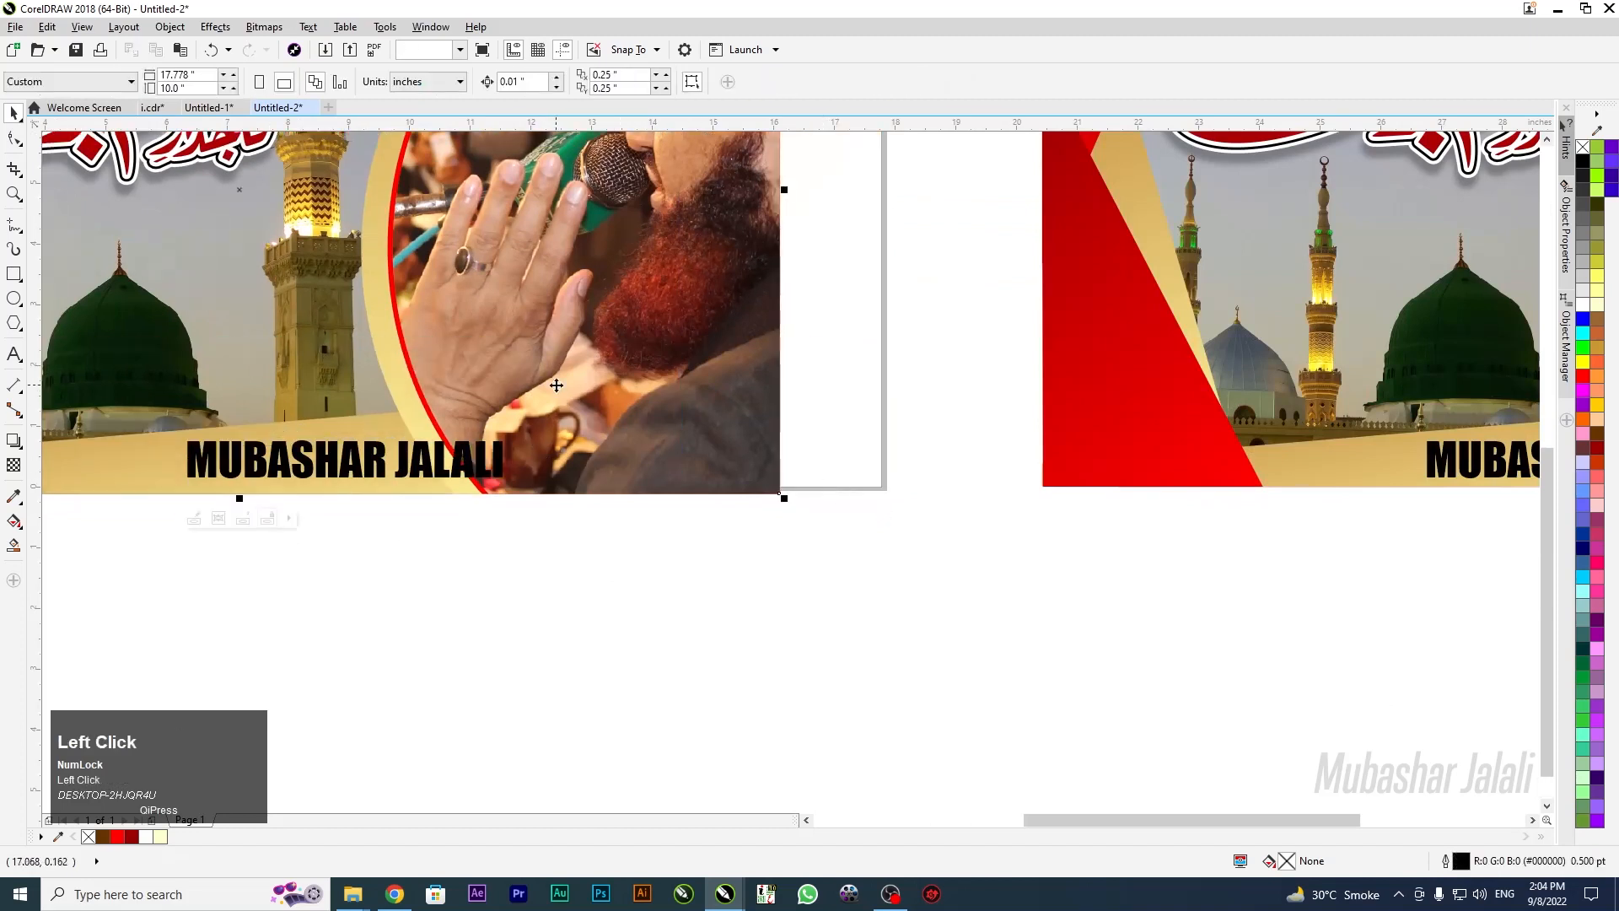
key("p")
scroll(802, 543, "down", 4)
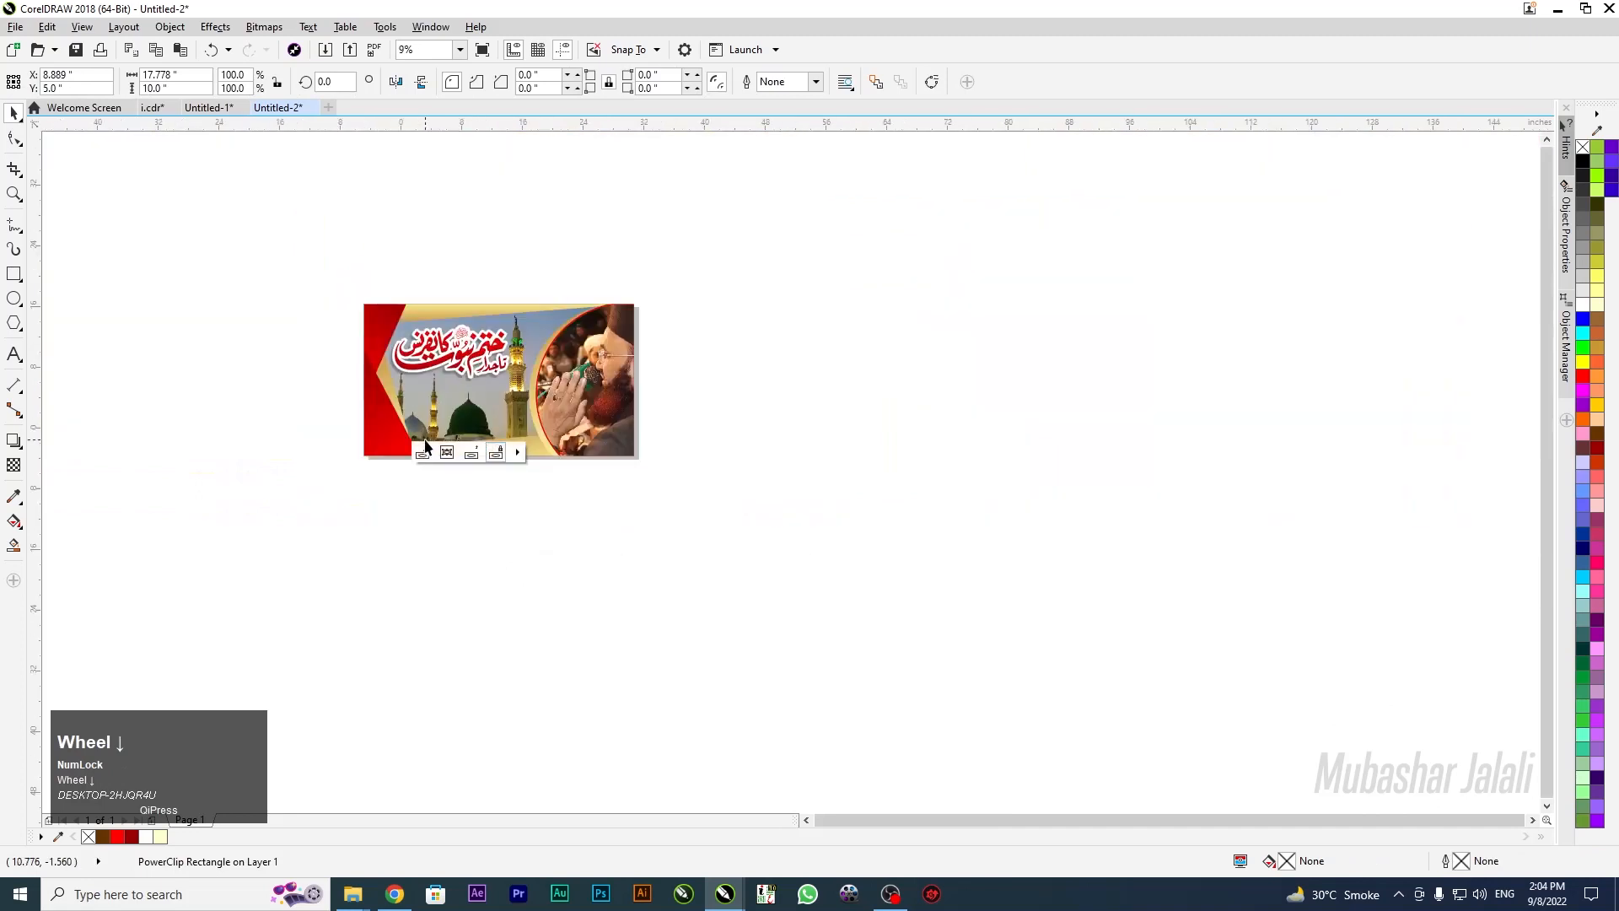
scroll(544, 504, "up", 2)
scroll(425, 447, "up", 1)
left_click(456, 444)
Zoom in on the name caption and apply a vertical gradient fill to it
key("z")
left_click_drag(428, 462, 568, 396)
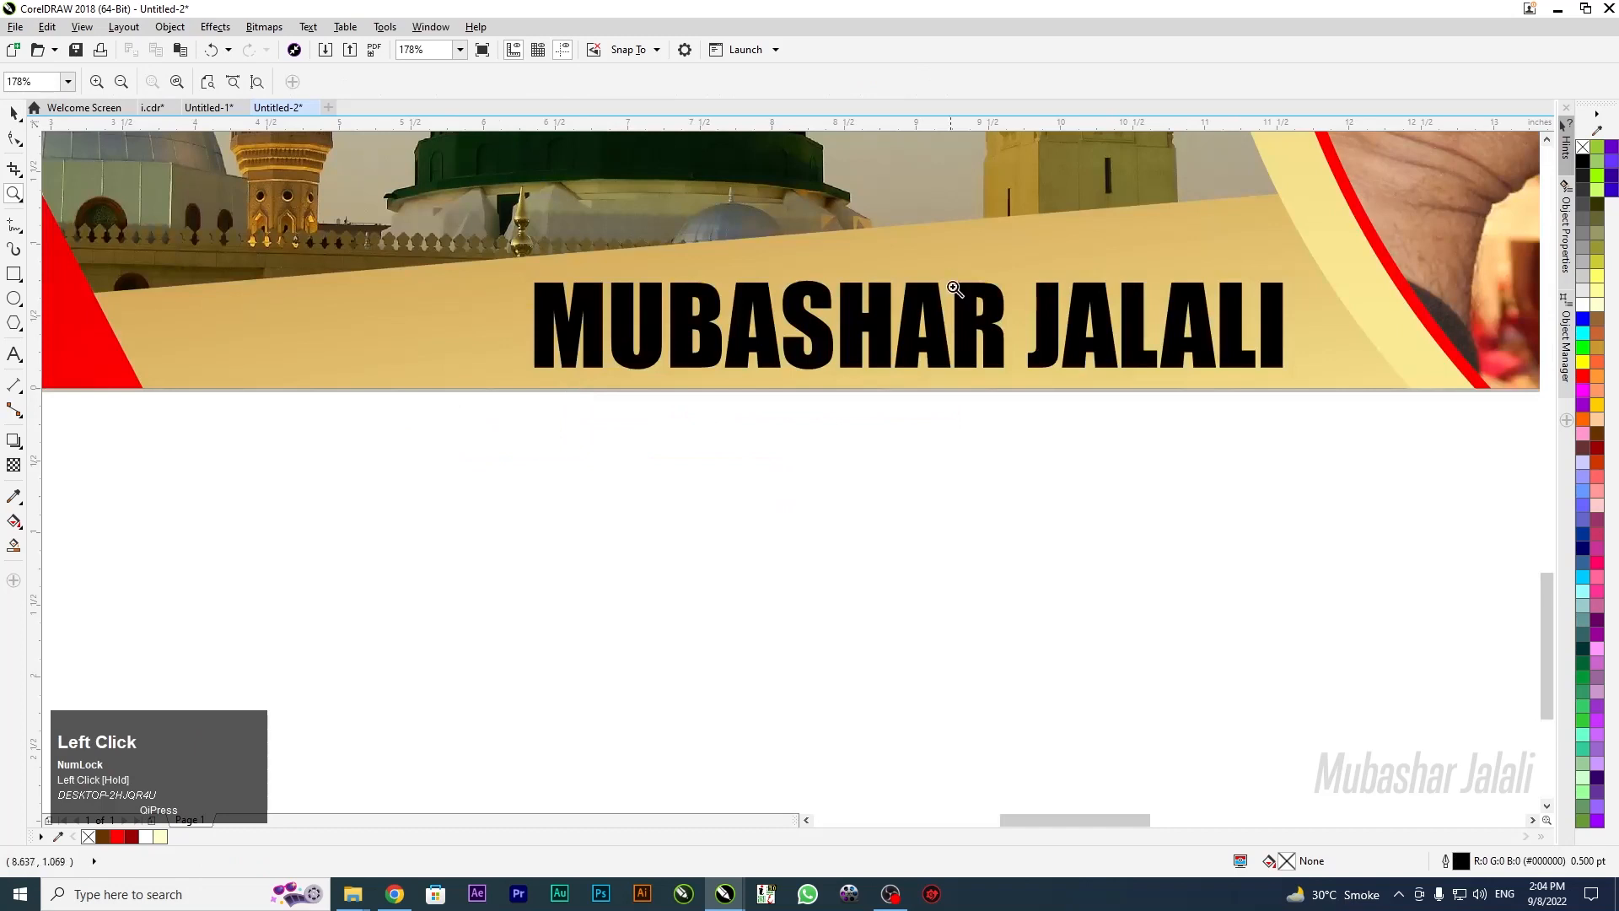
left_click(13, 112)
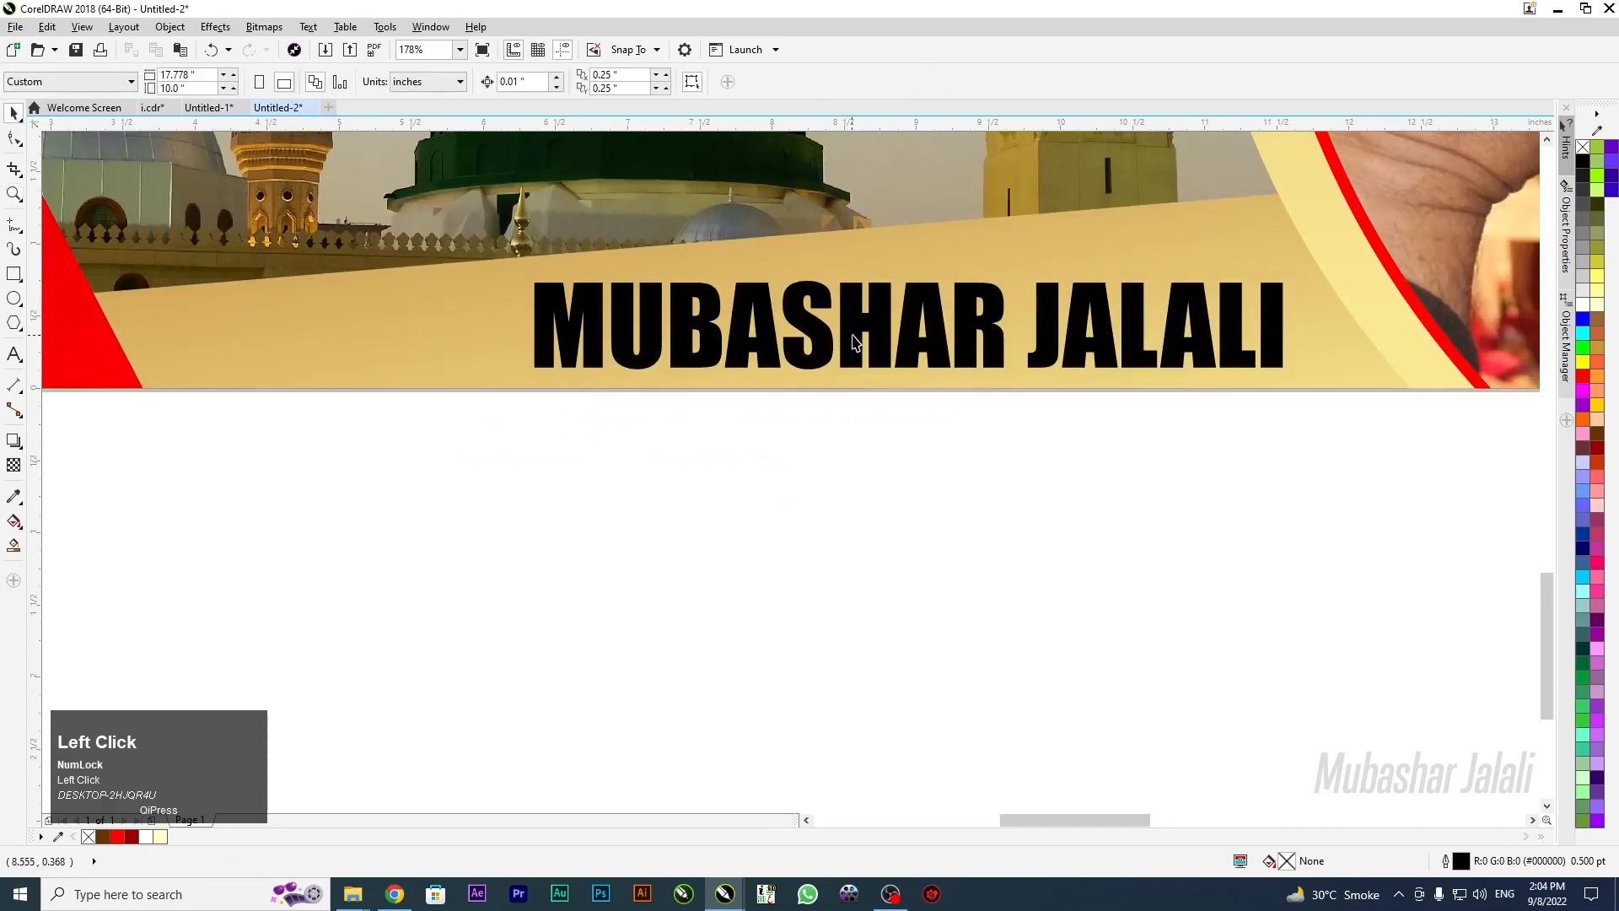
left_click(854, 336)
key("g")
left_click_drag(915, 271, 939, 377)
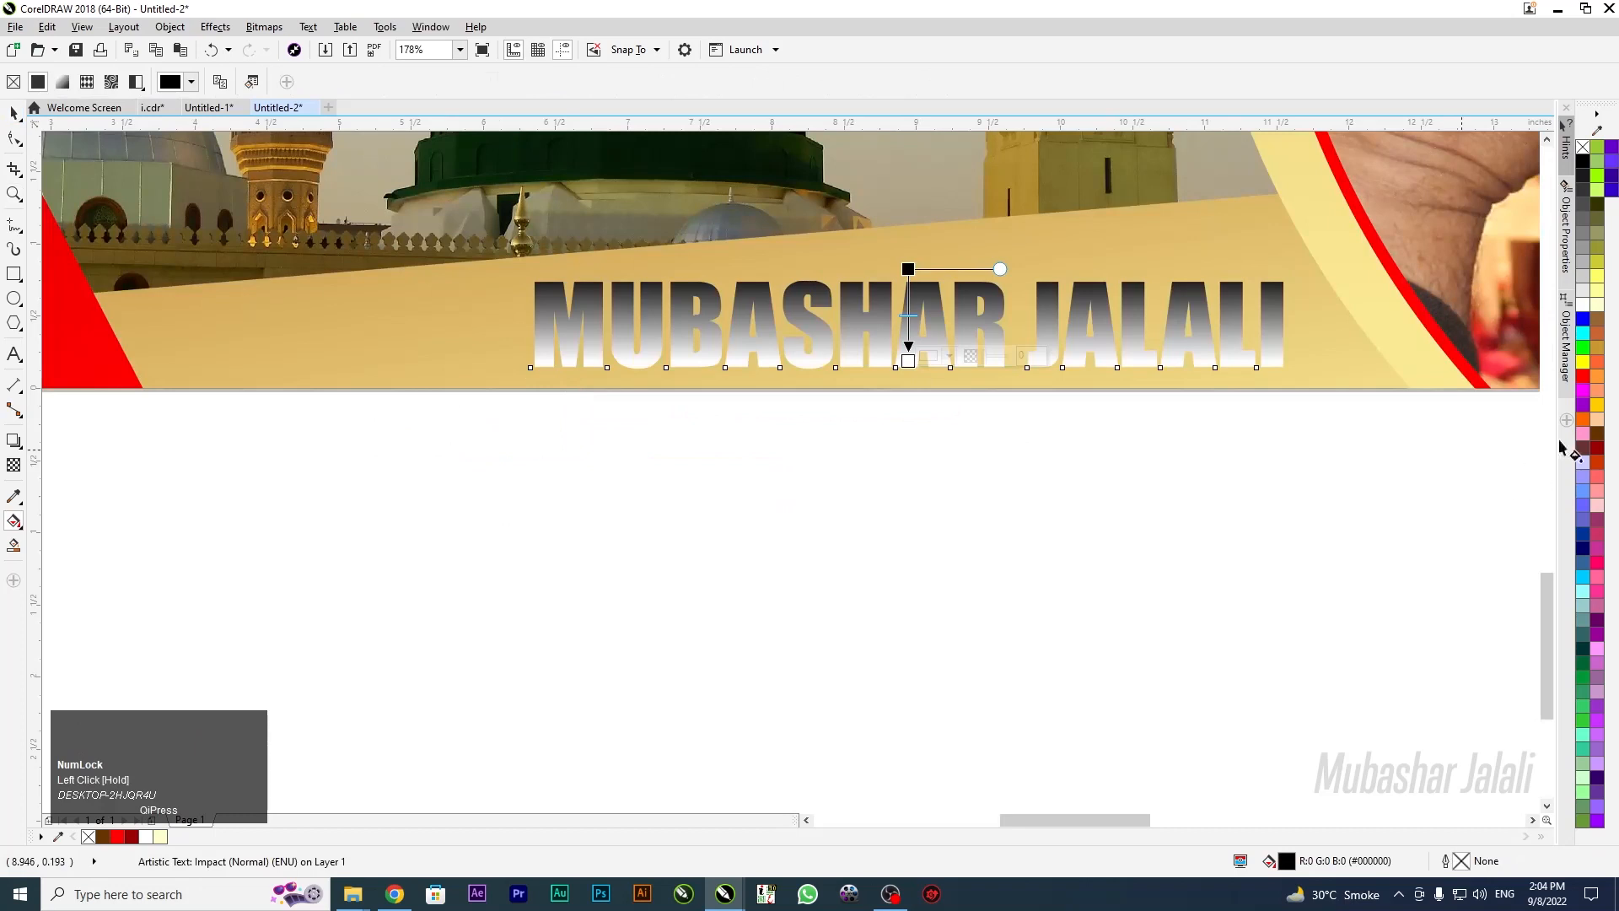
Colour the gradient stops brown and dark brown, then reverse the gradient's colours
left_click(1596, 331)
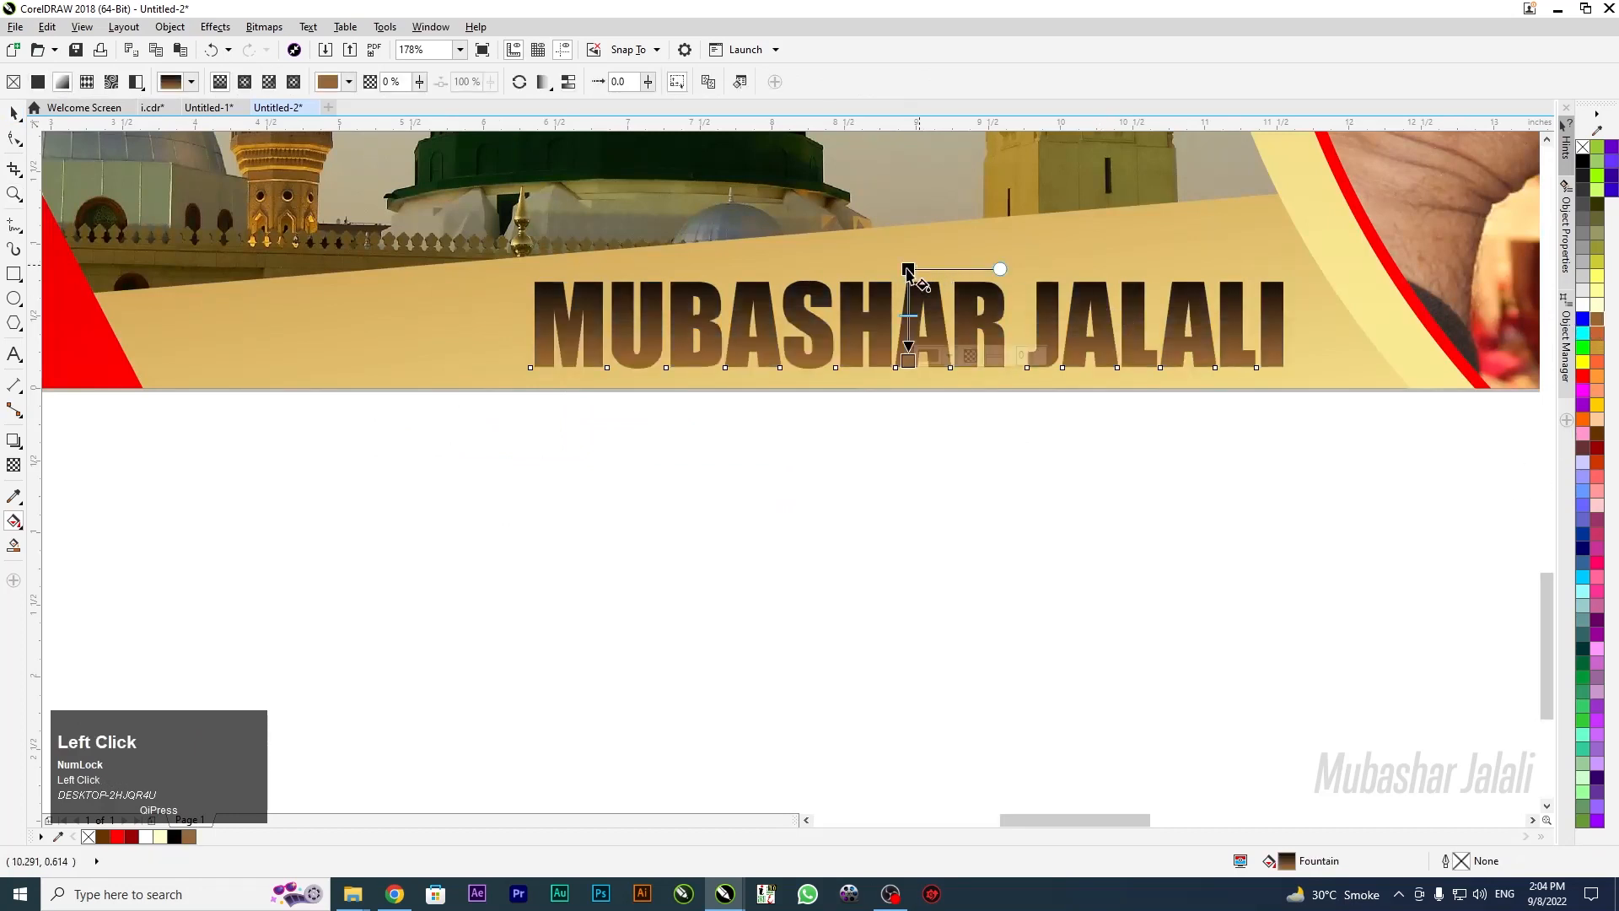
left_click(907, 269)
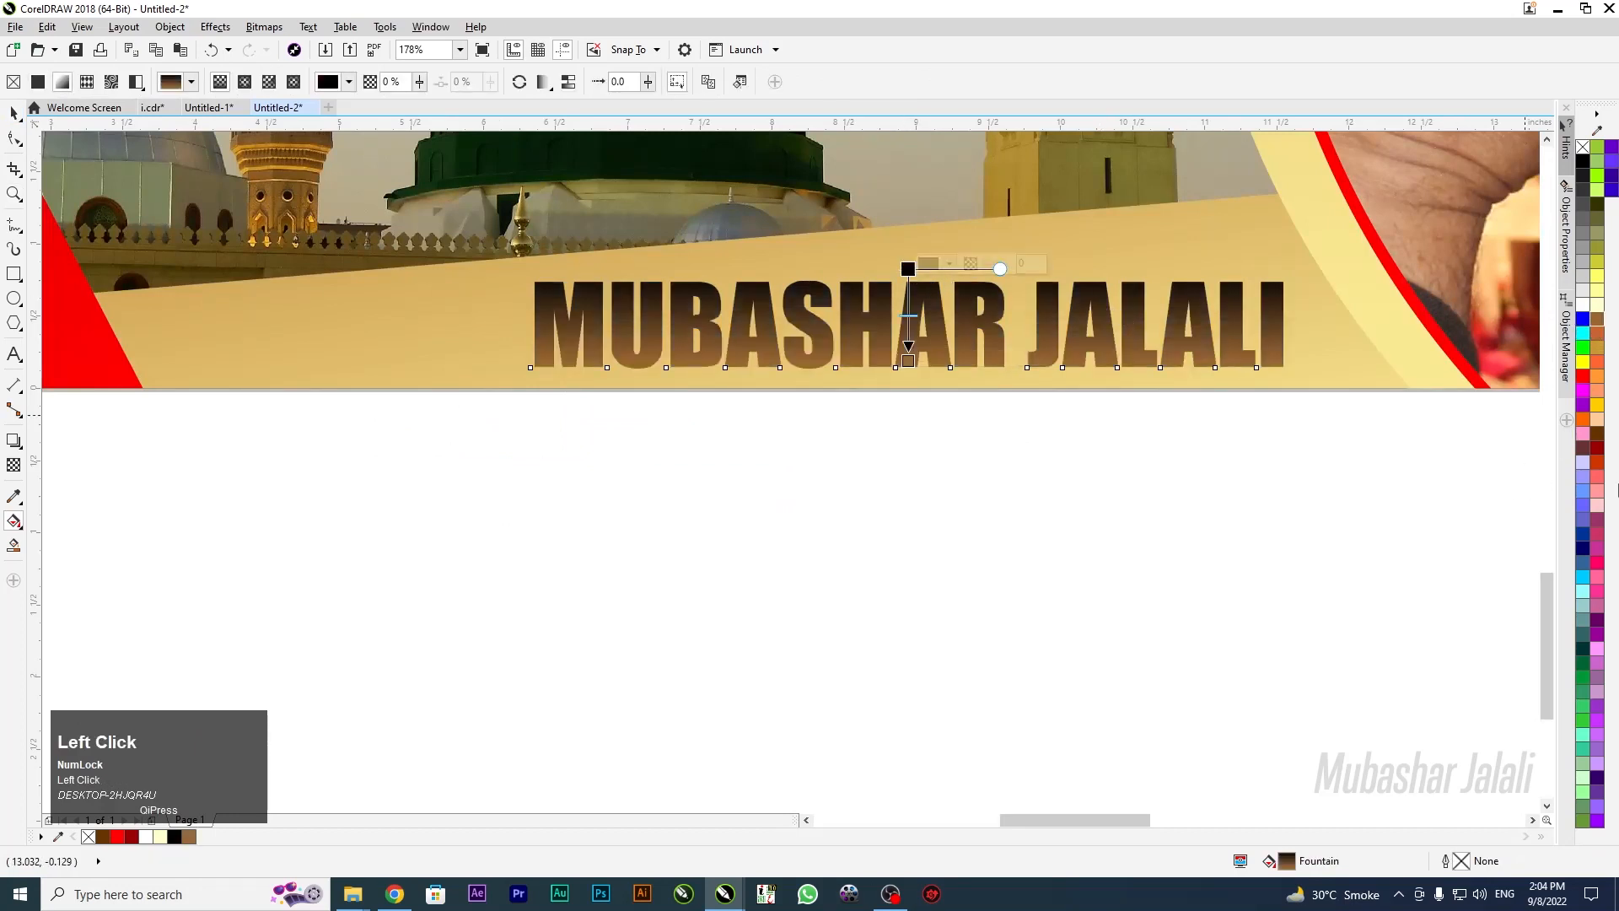
left_click(1595, 434)
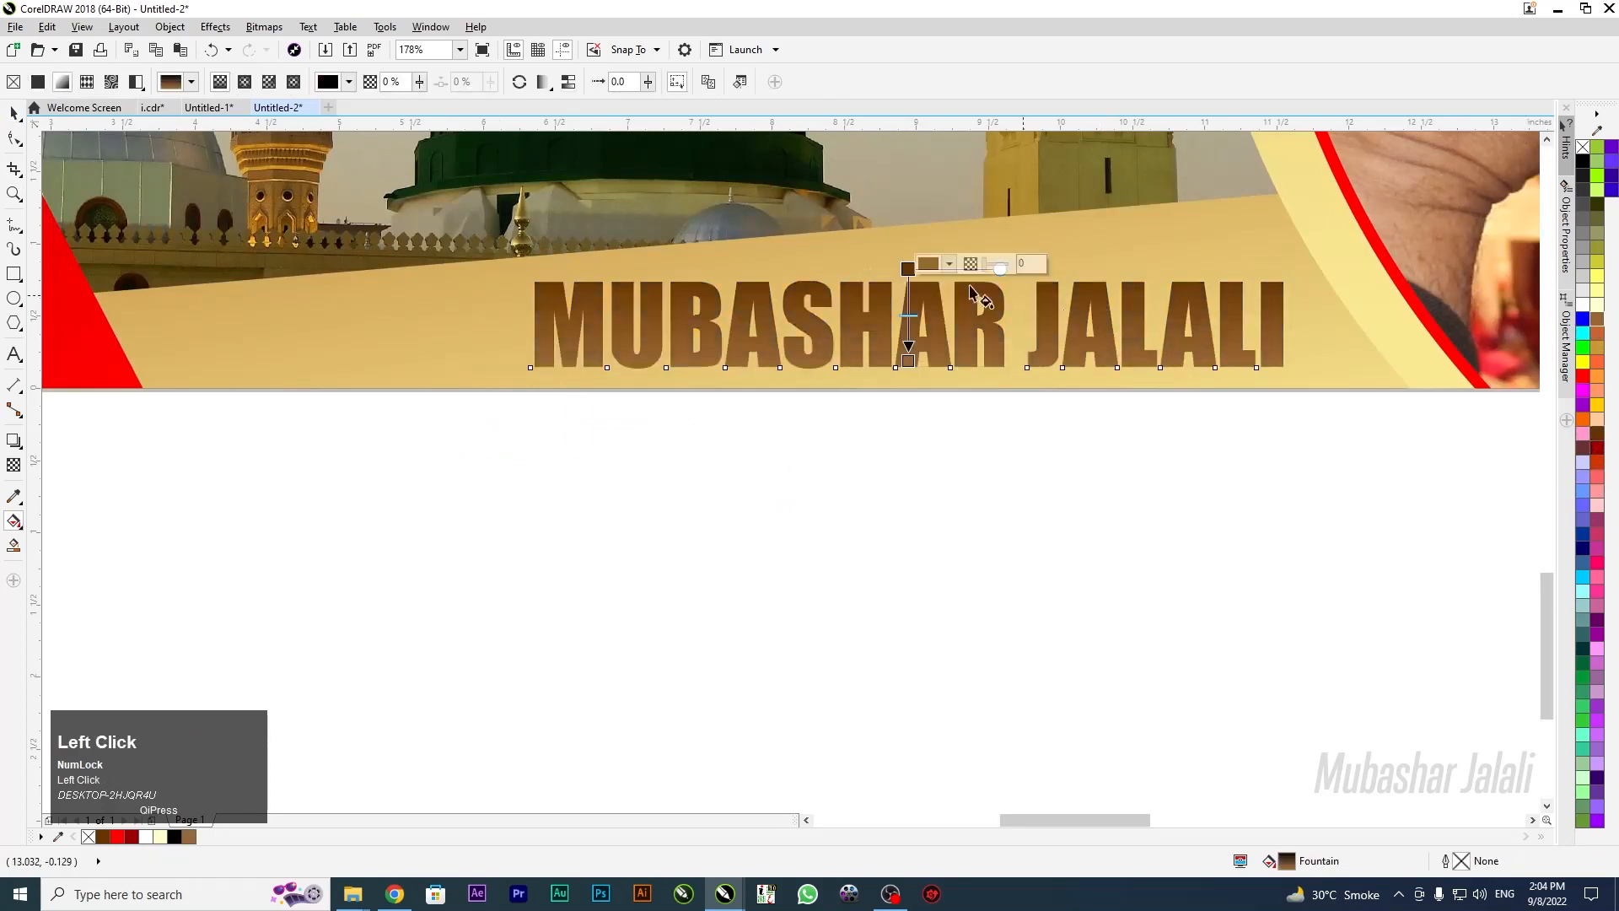
left_click(518, 81)
key("F4")
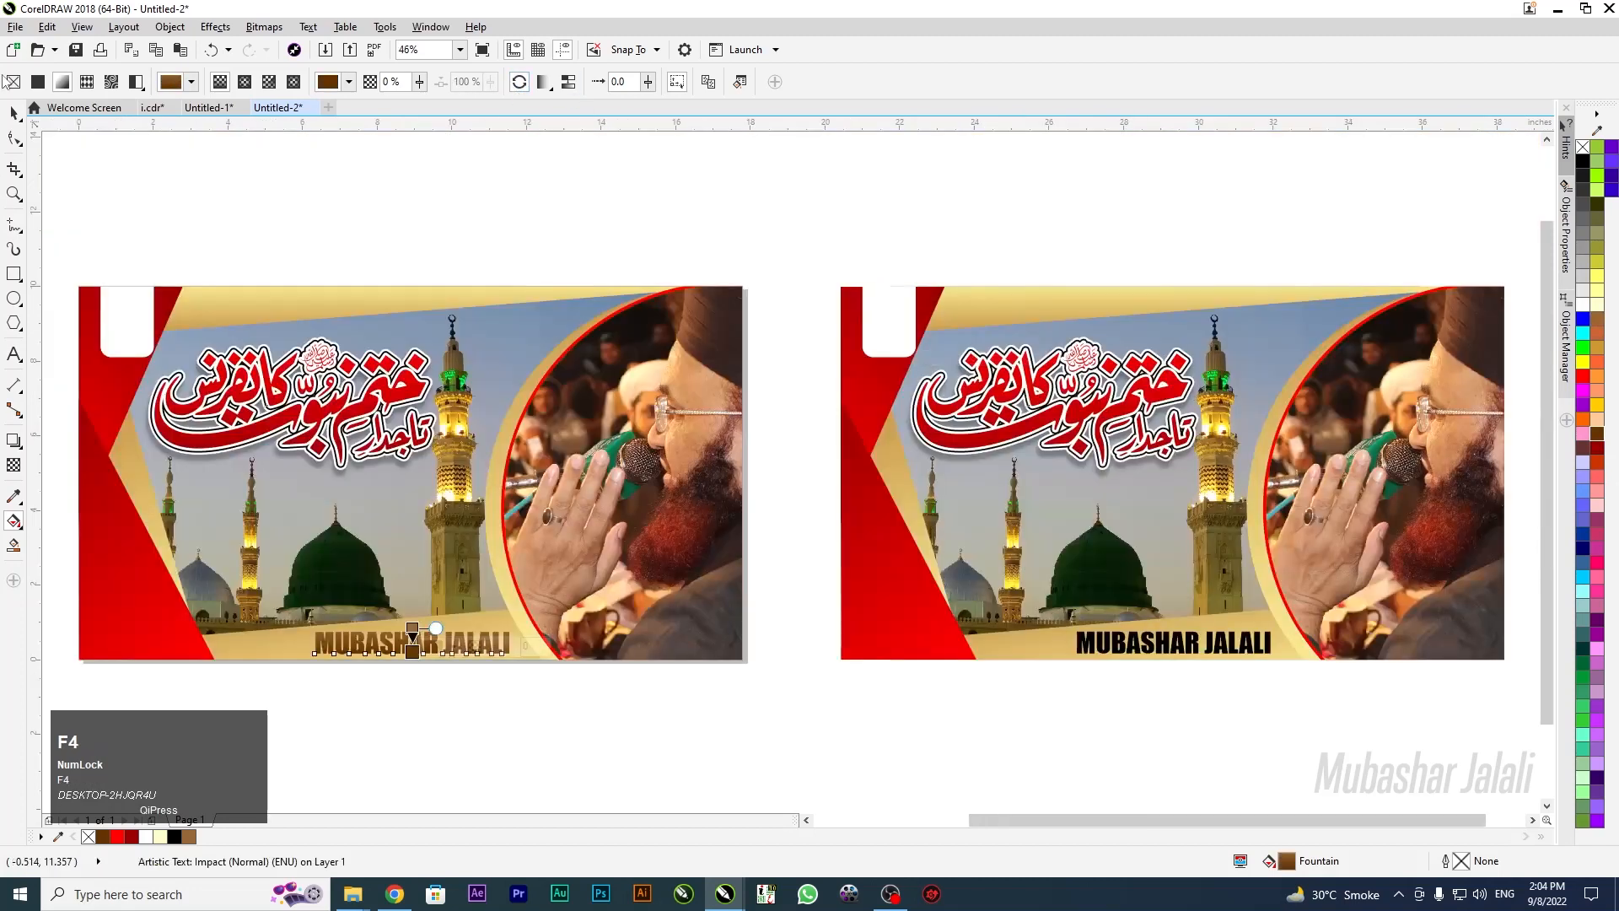
left_click(13, 113)
left_click(372, 649)
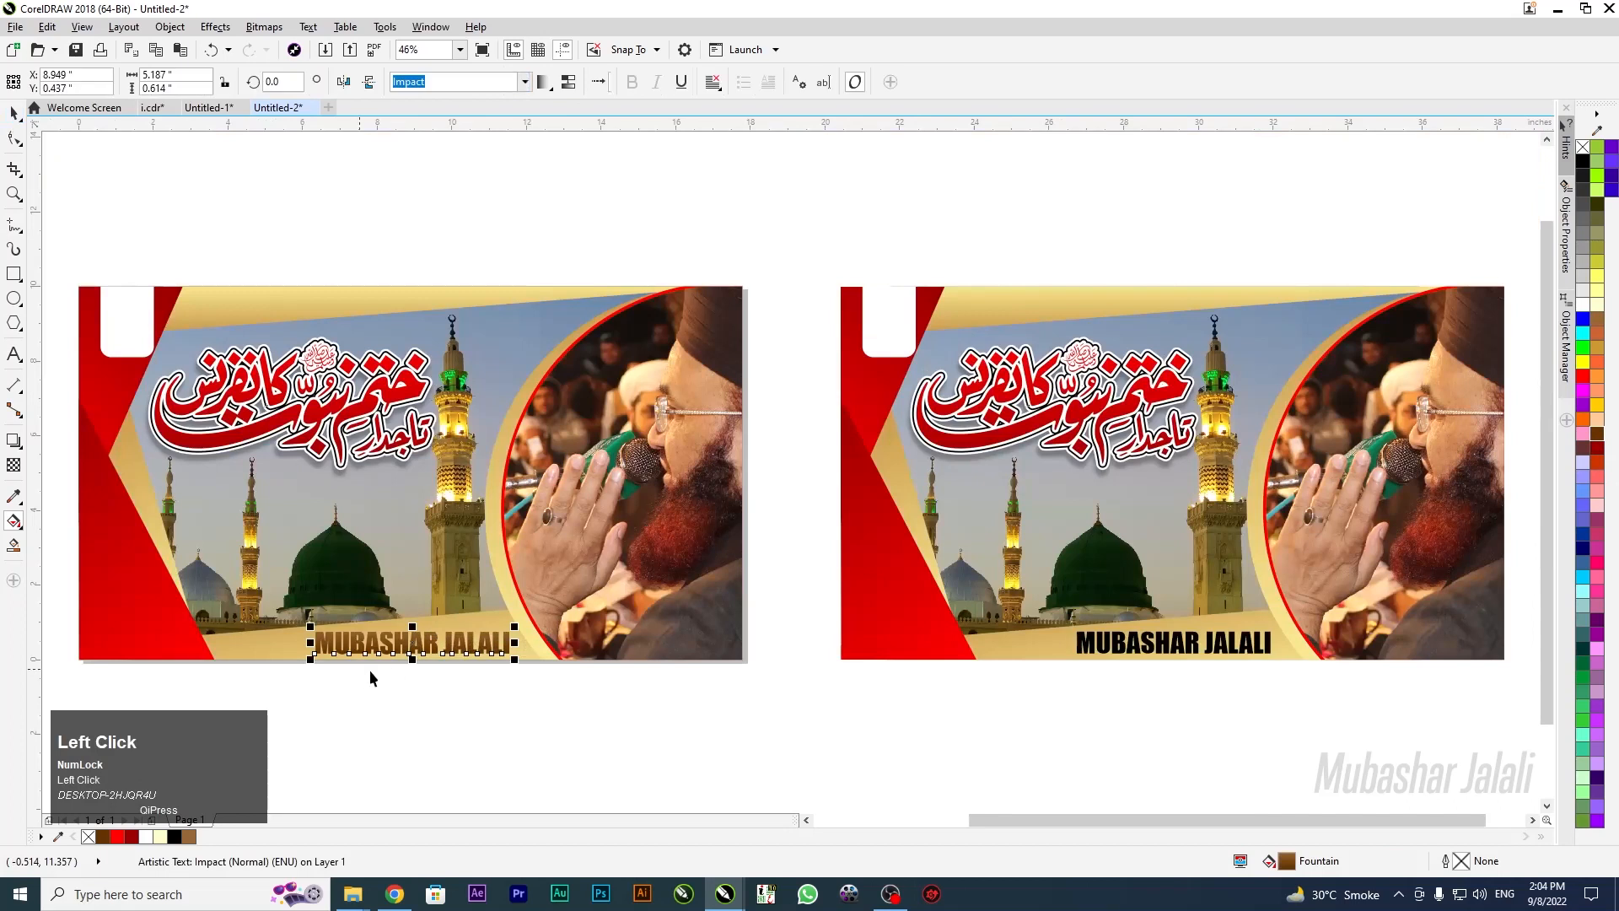
Copy the right banner into a new document and centre it on the page
left_click(1034, 736)
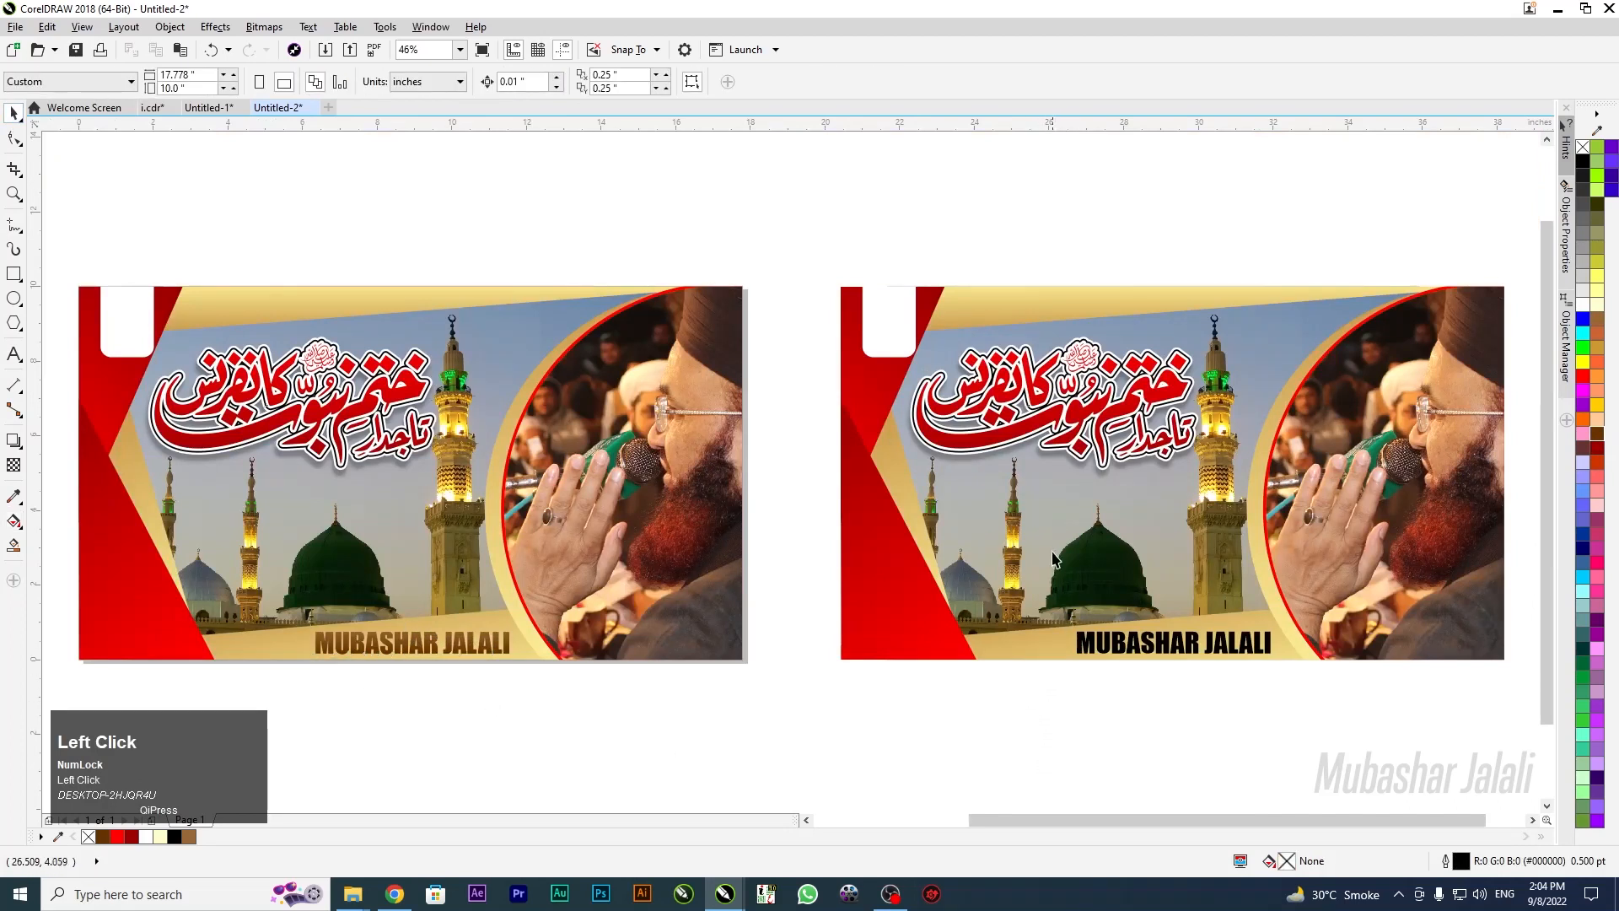
left_click_drag(879, 239, 1367, 694)
key("ctrl+c")
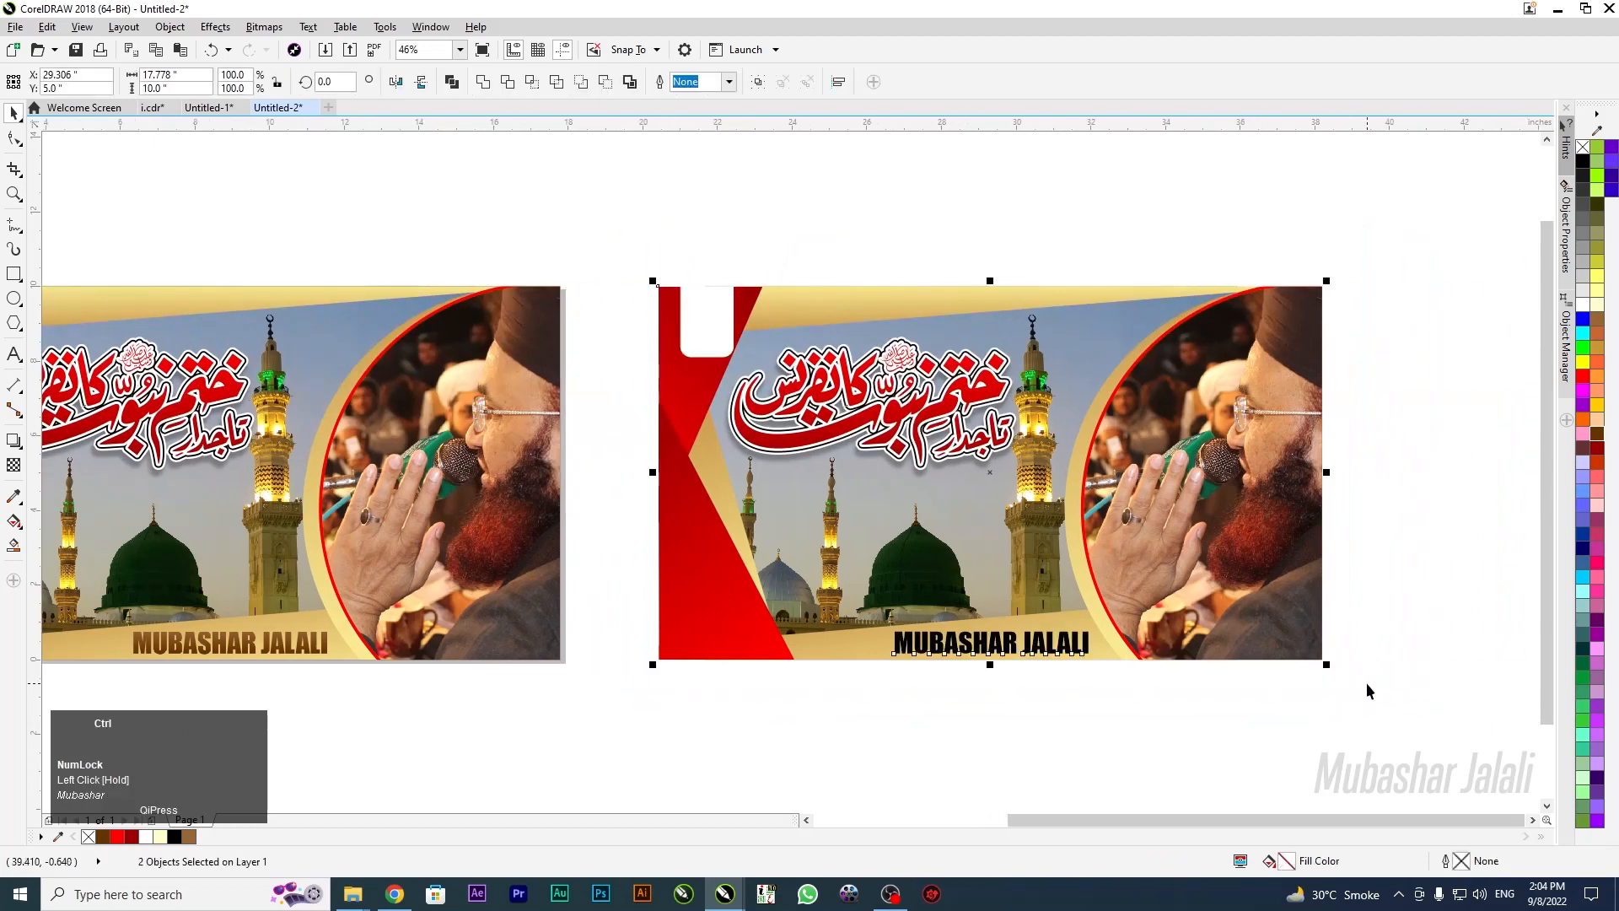
key("ctrl+n")
key("Return")
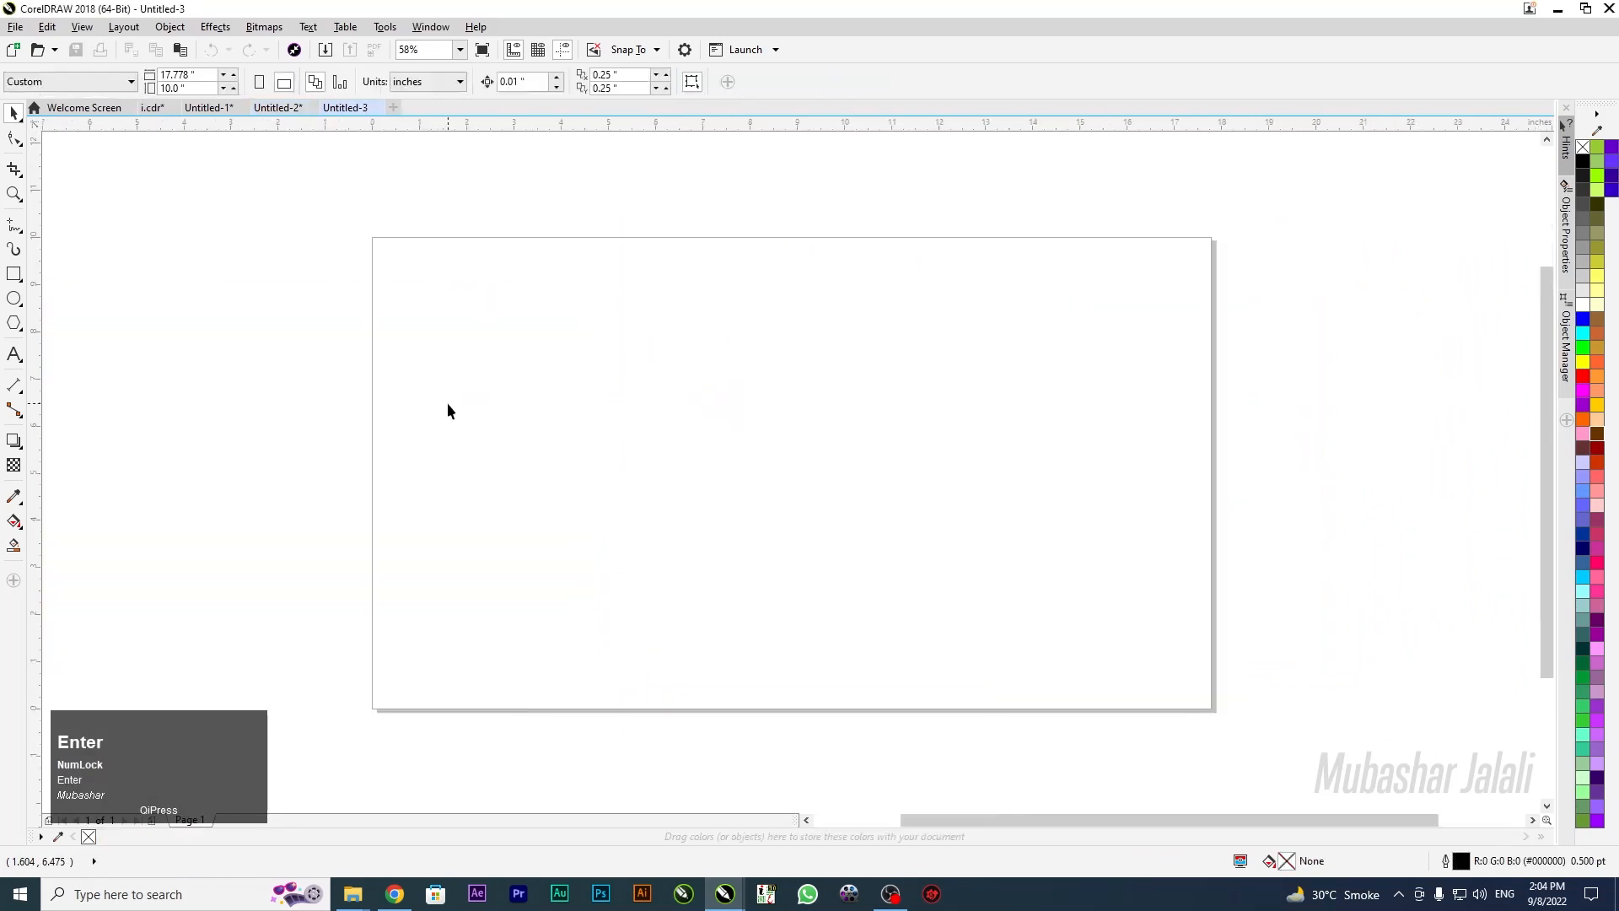
key("ctrl+v")
key("p")
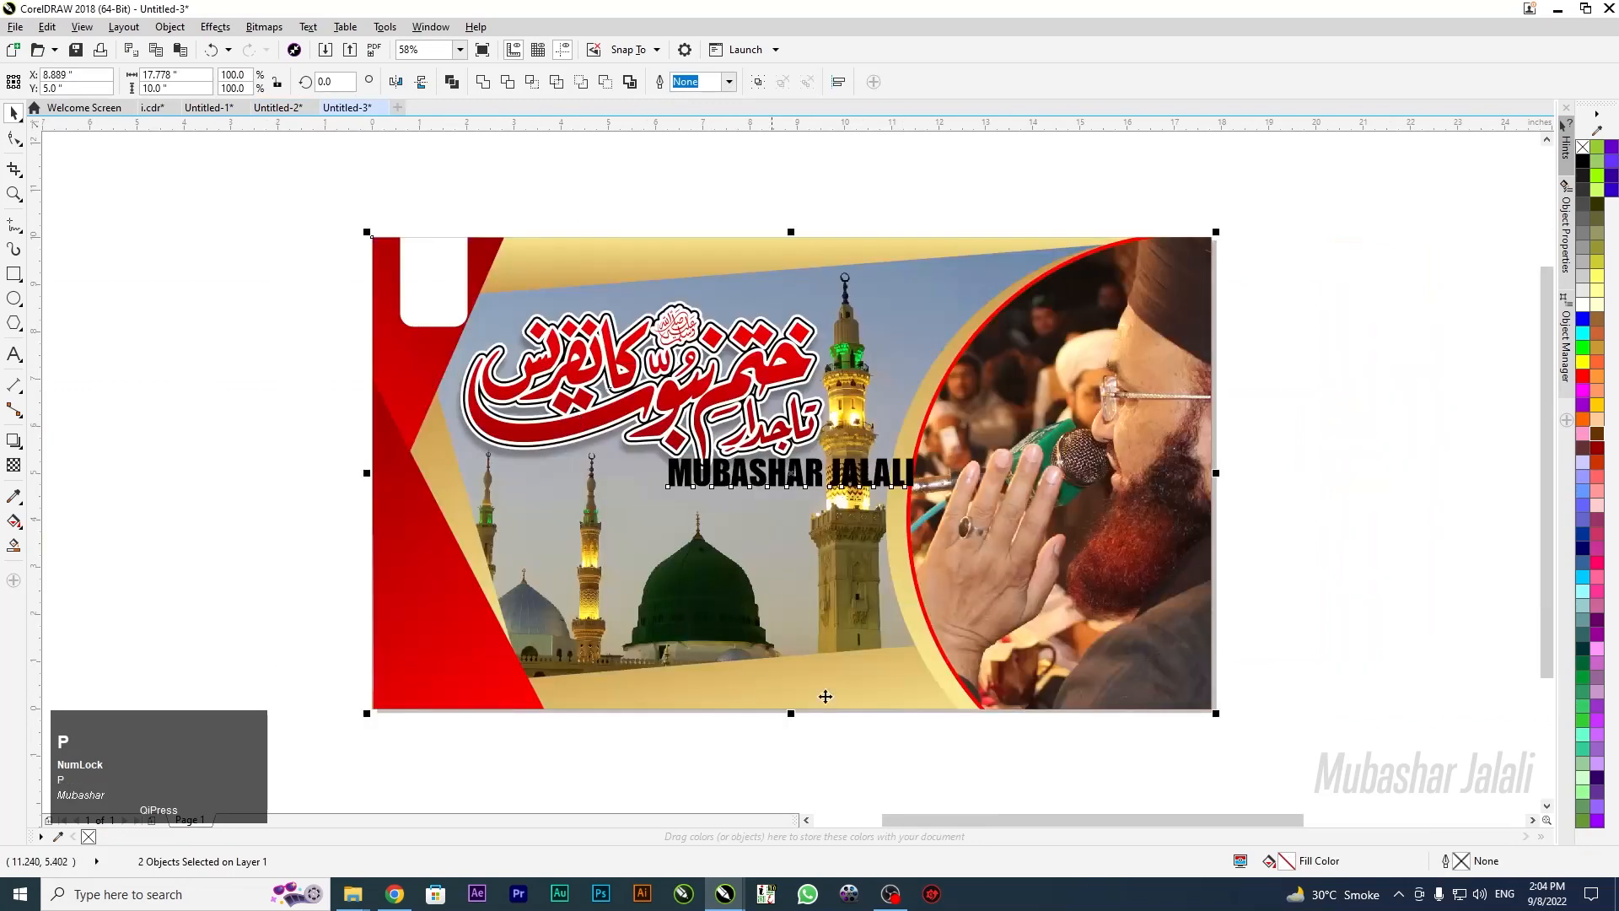
Delete the name caption and the white rounded box, then finish PowerClip editing
left_click(838, 773)
left_click(656, 478)
key("Delete")
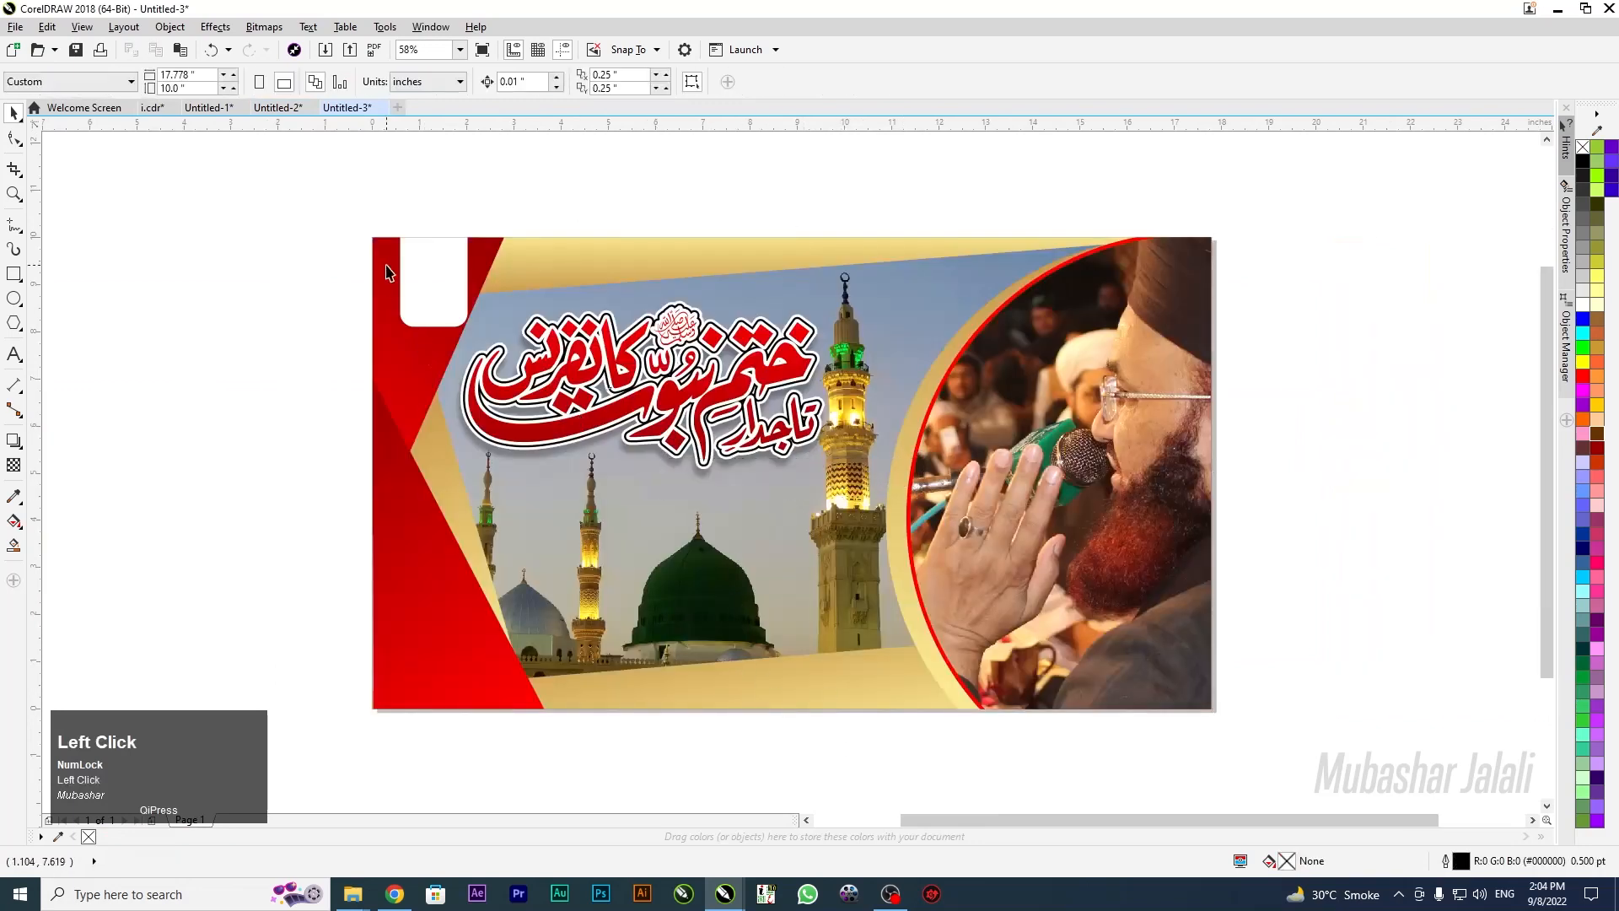
left_click(387, 272)
left_click(423, 282)
key("Delete")
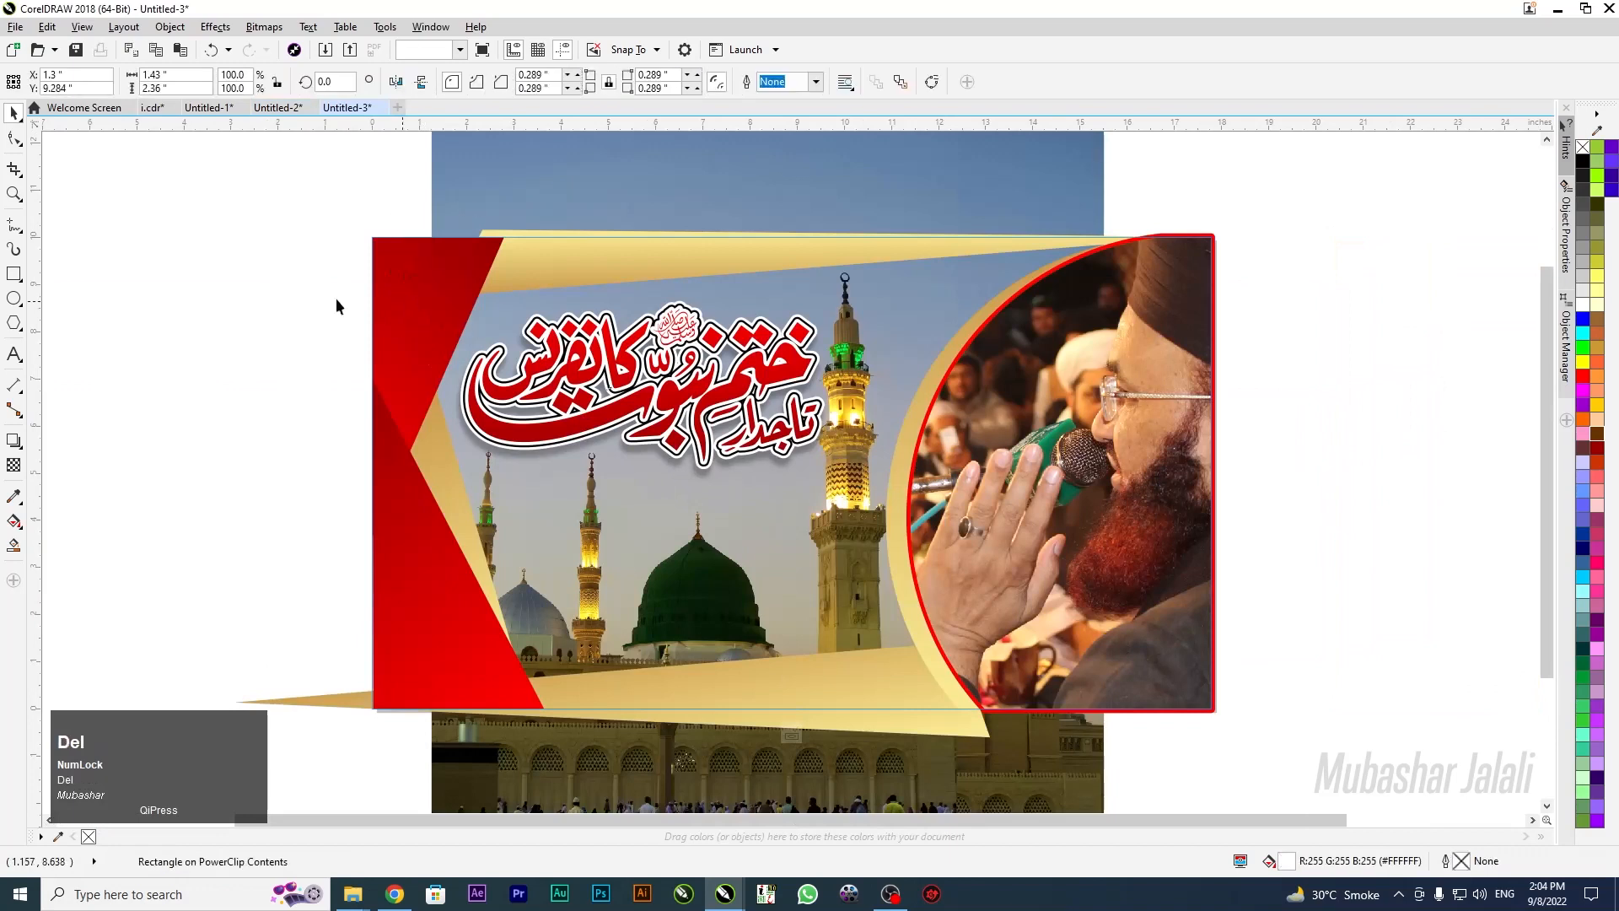
left_click(793, 736)
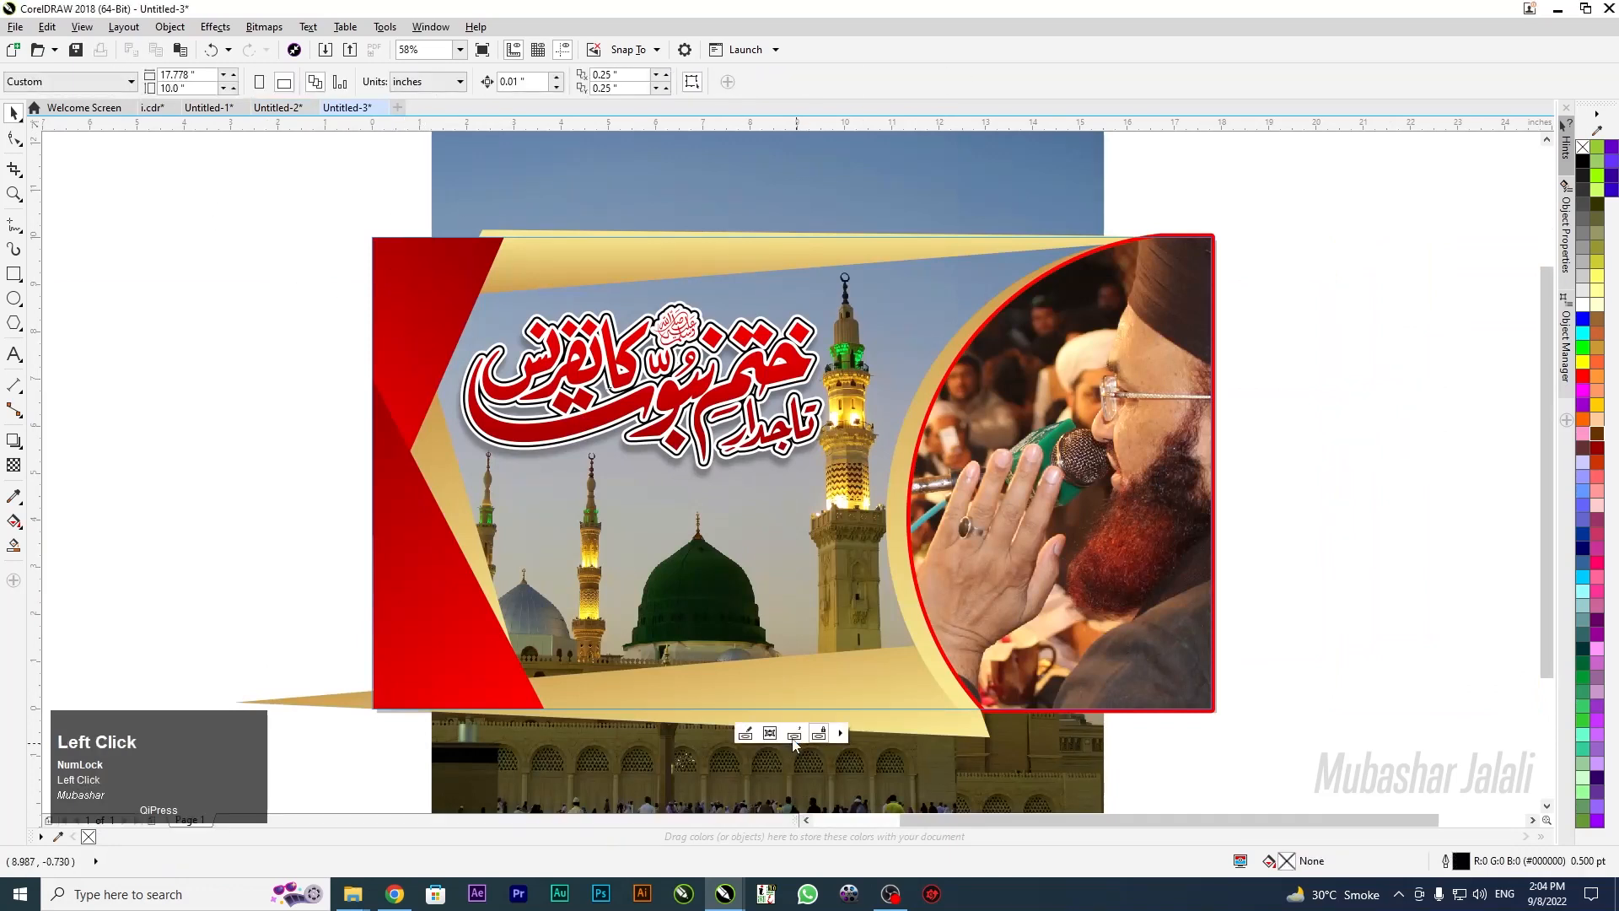
Move the banner aside and draw a page-sized rectangle brought to the front
left_click_drag(514, 515, 944, 540)
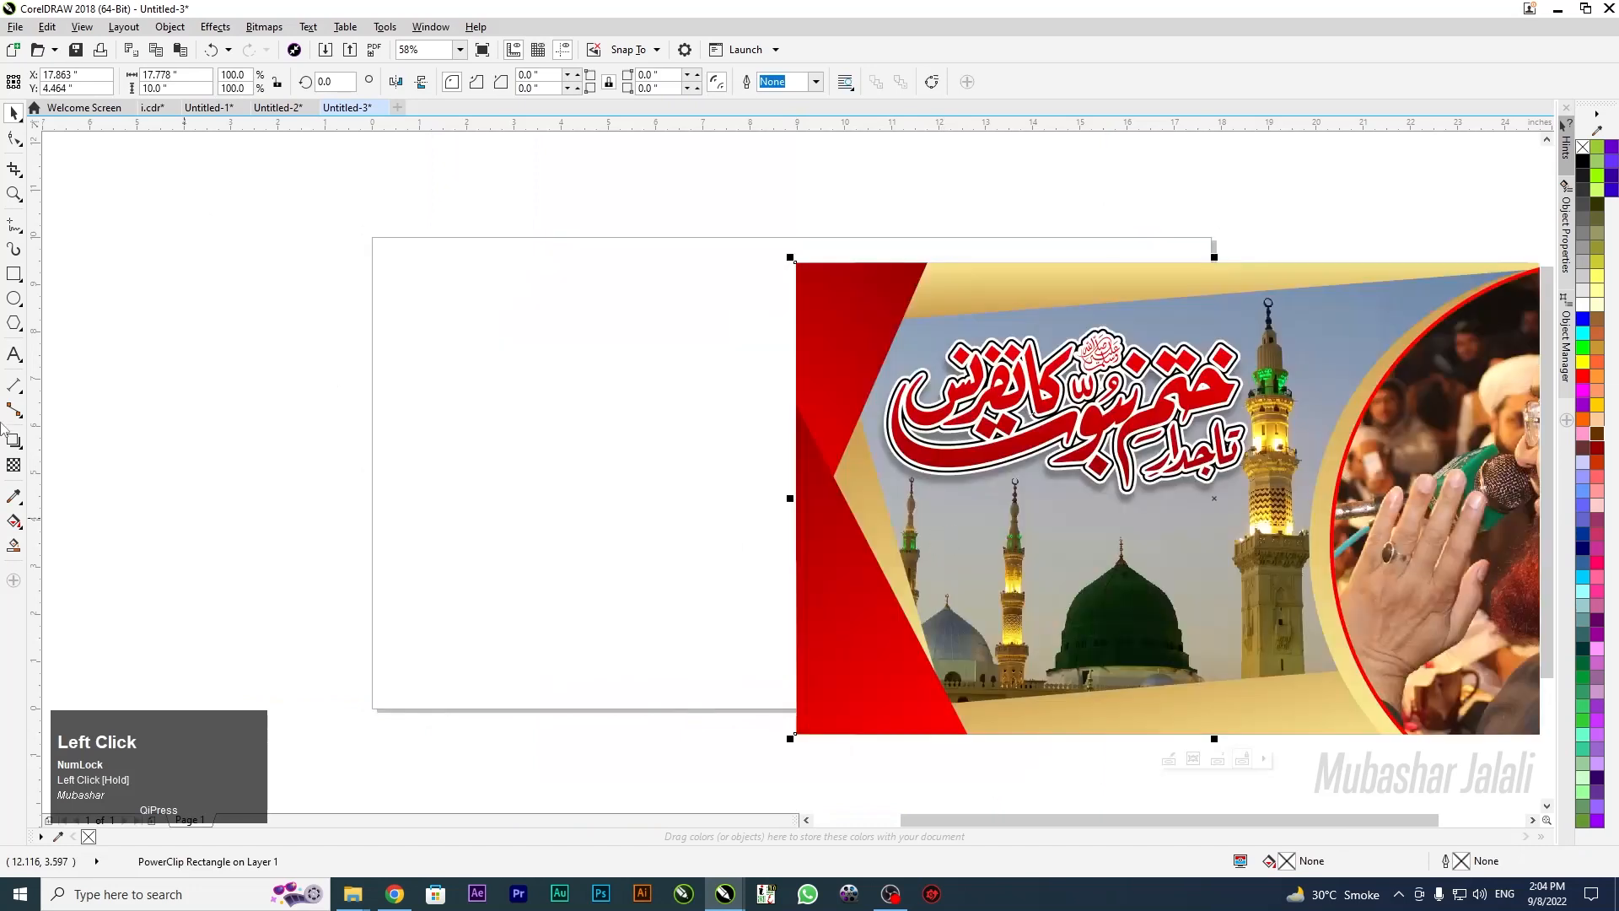
left_click(14, 274)
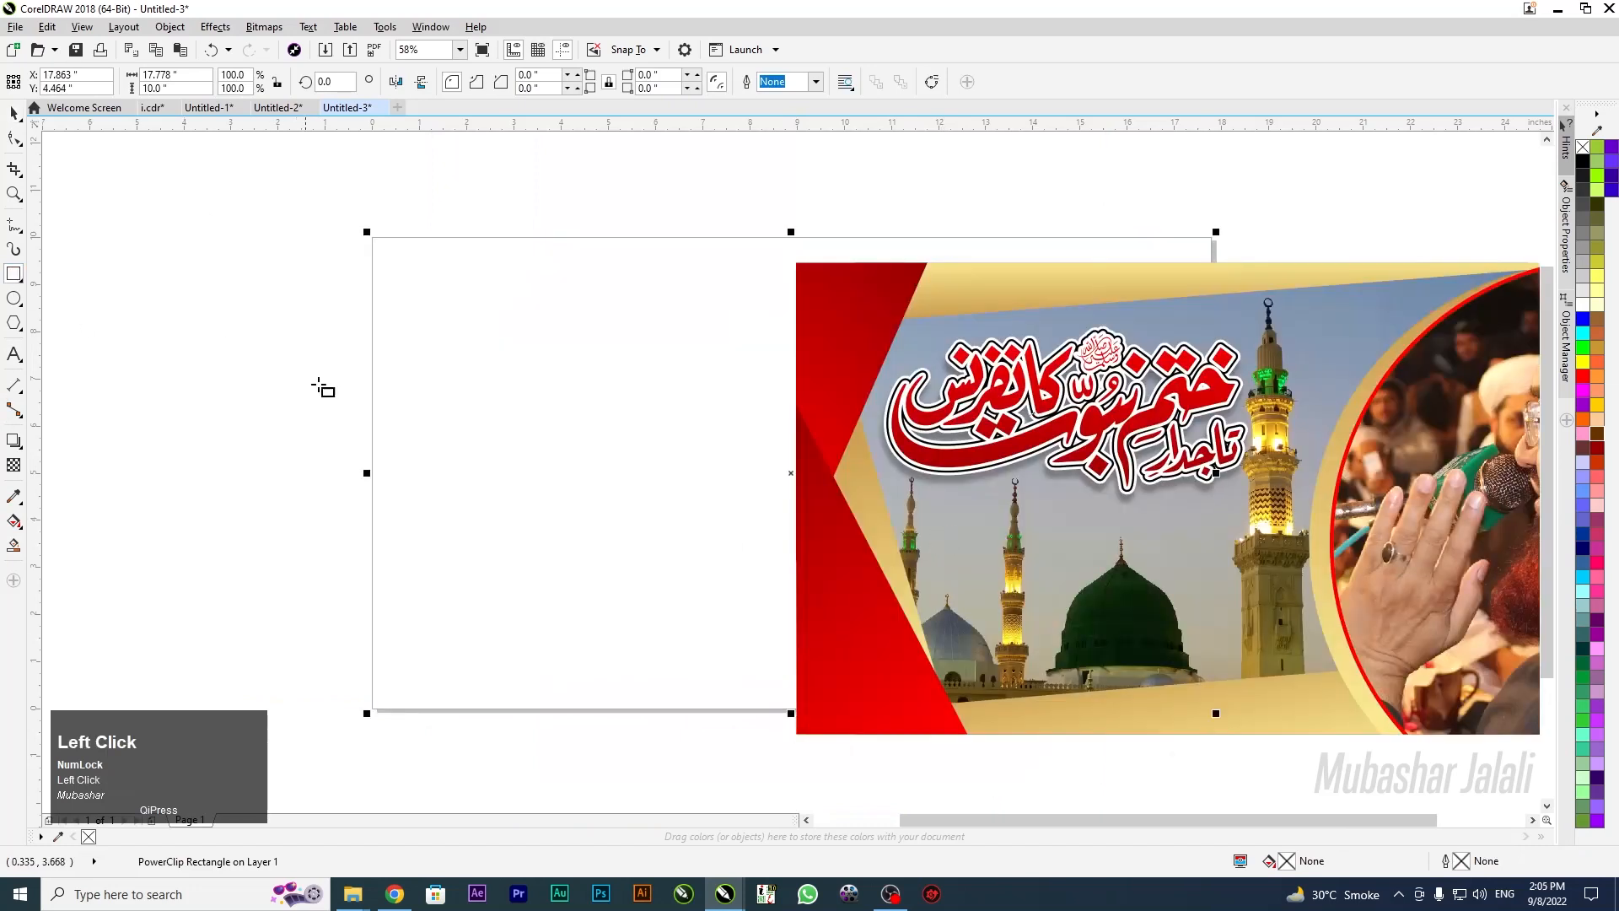
key("space")
left_click(549, 396)
key("shift+Page_Up")
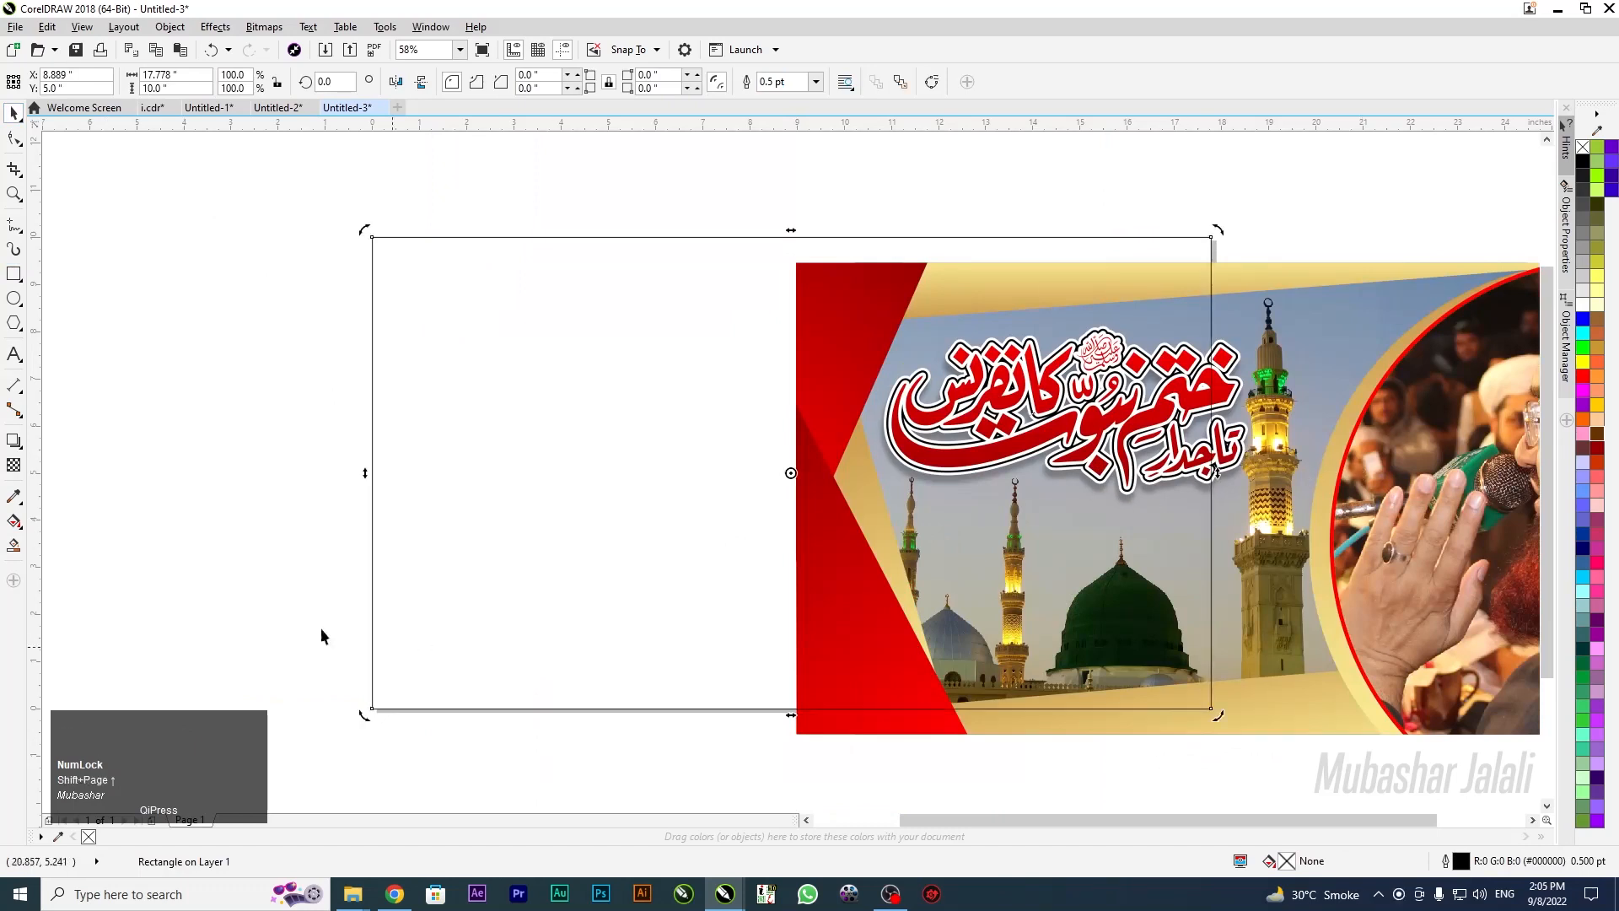
Fill the rectangle with a diagonal red-to-dark-red gradient and remove its outline
key("g")
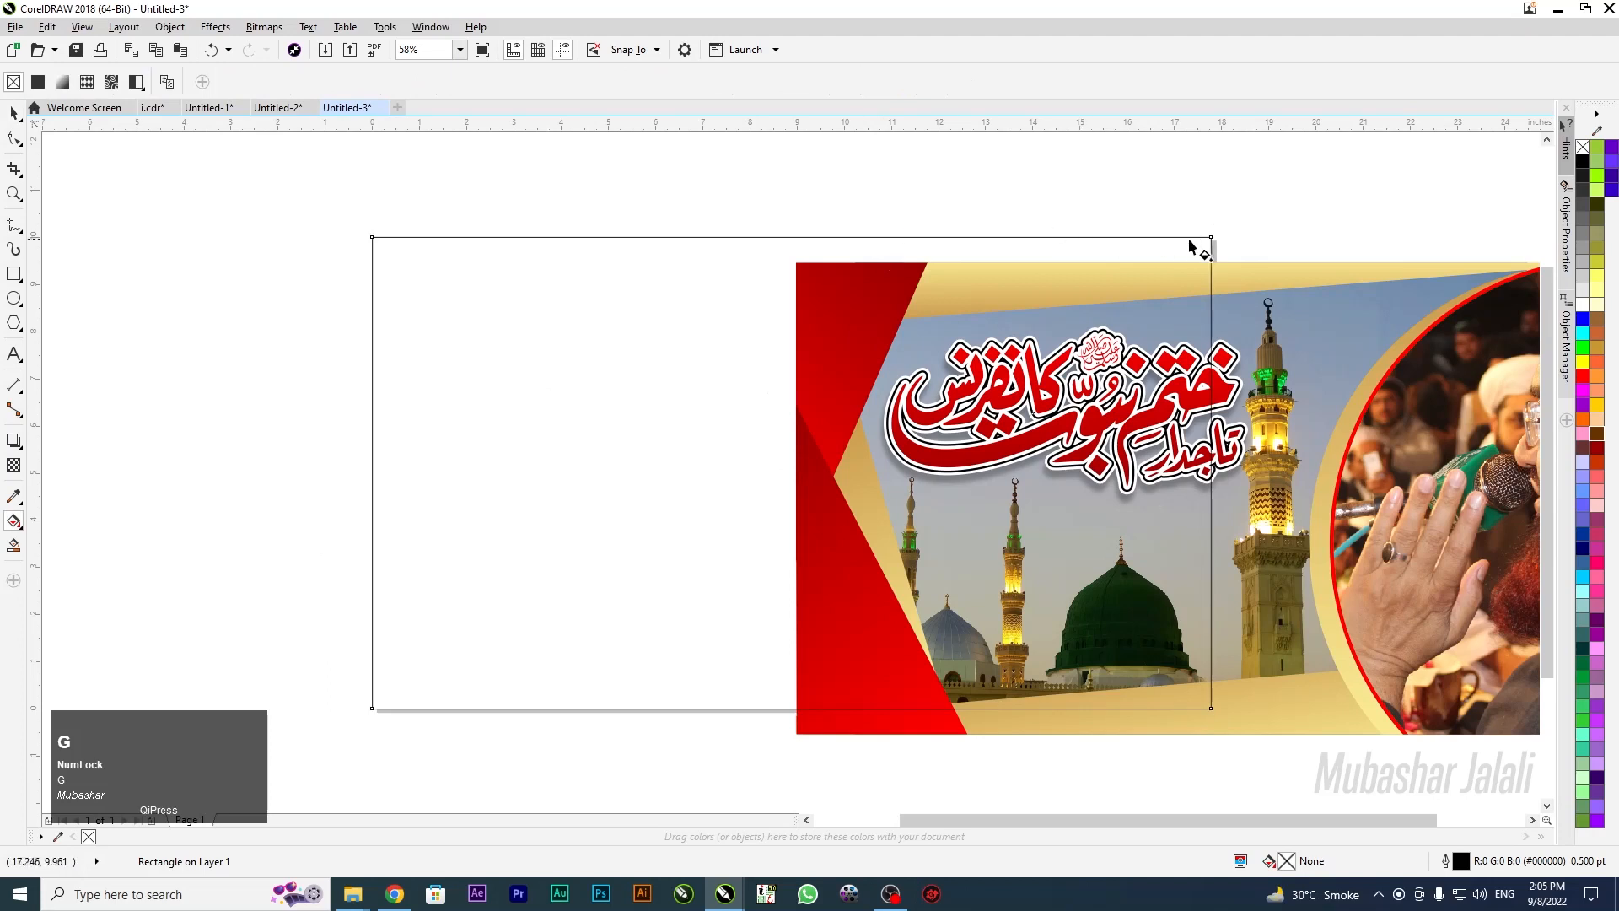
left_click_drag(1211, 236, 372, 708)
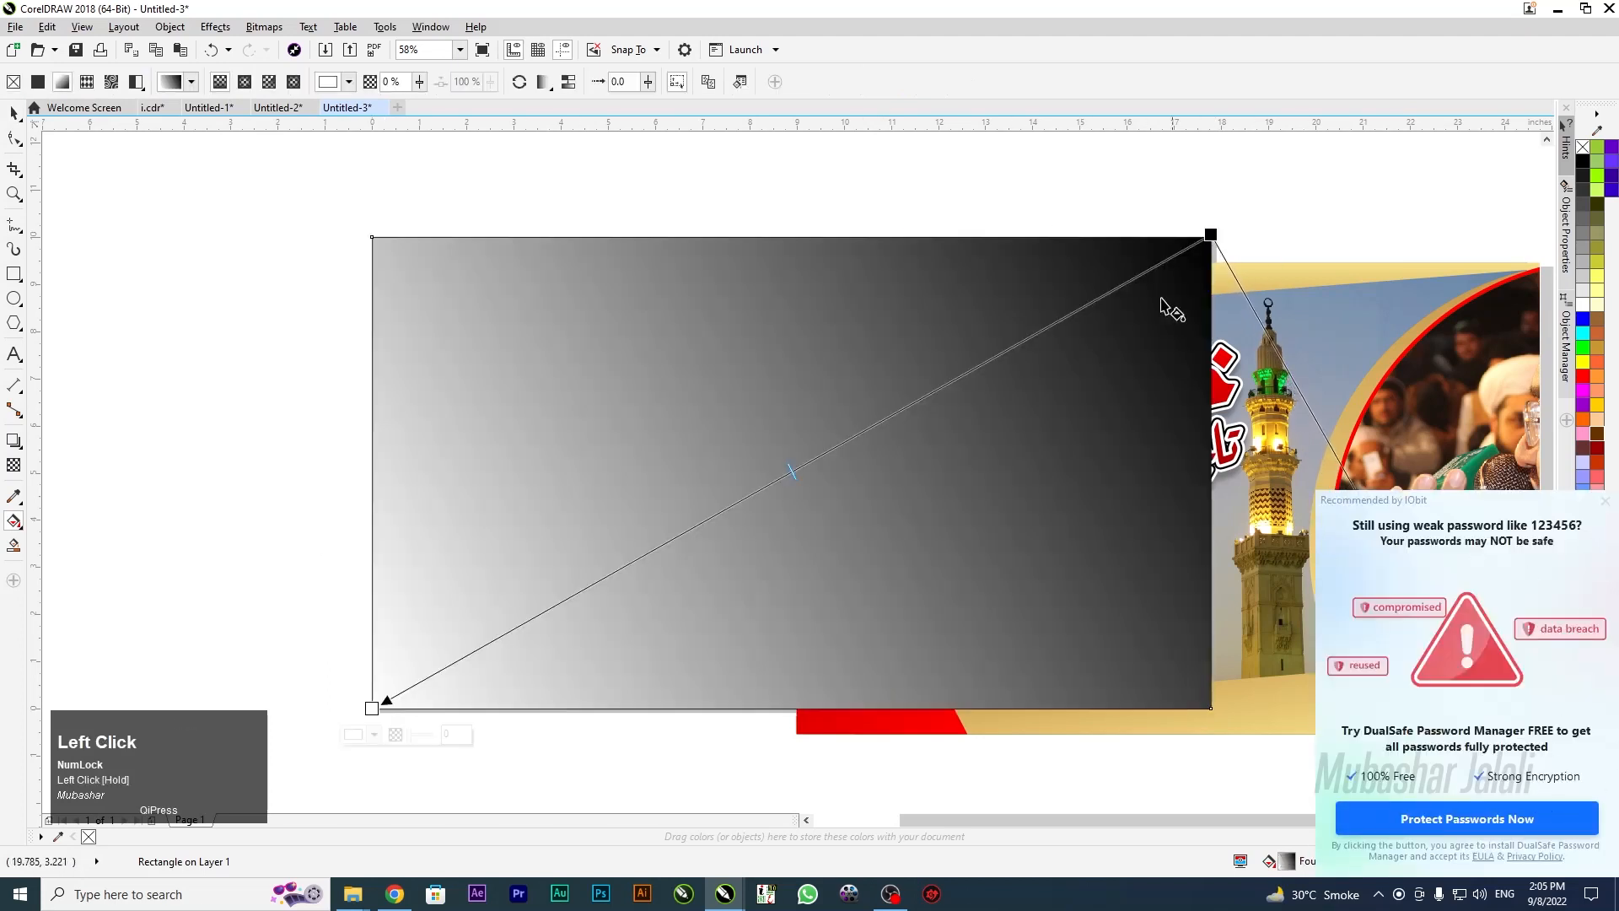
left_click(1211, 234)
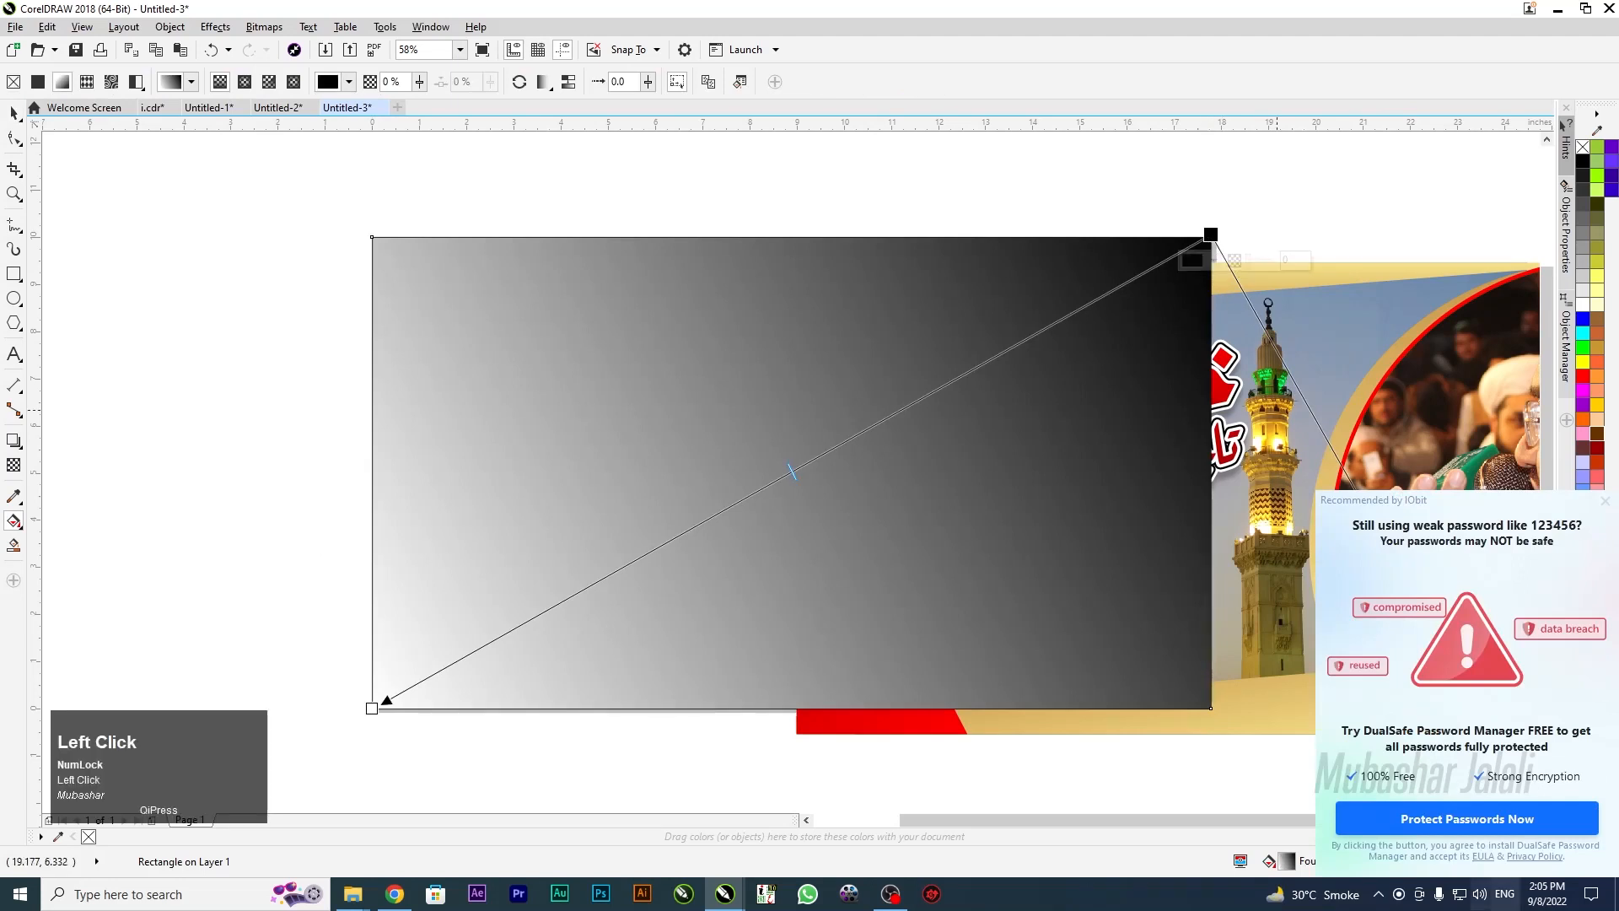
key("Escape")
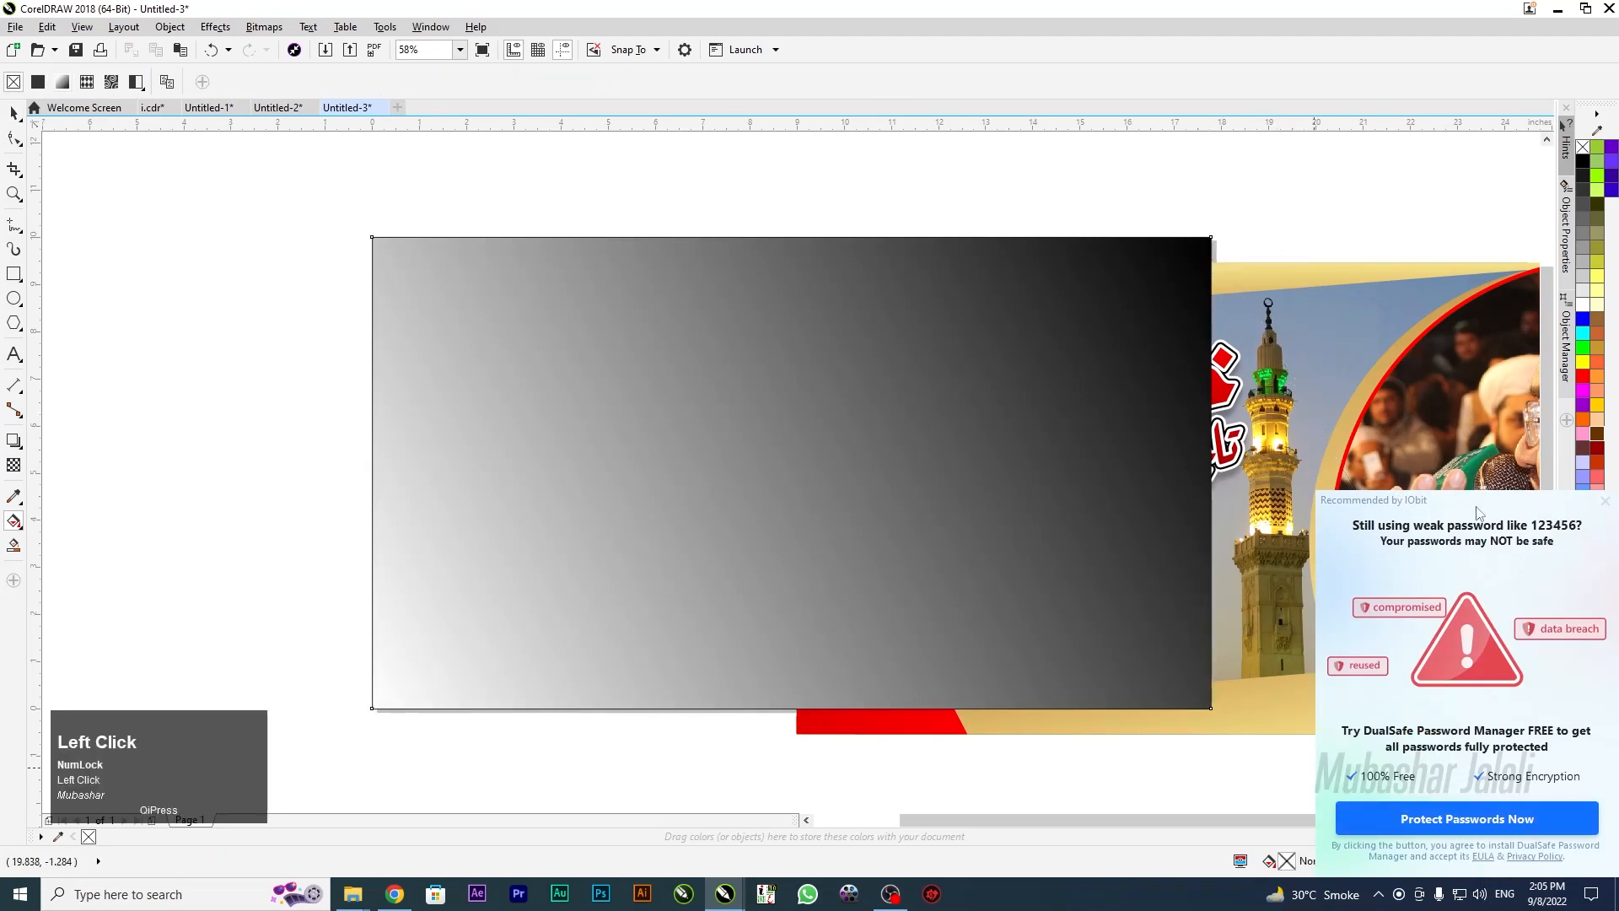
left_click(1605, 500)
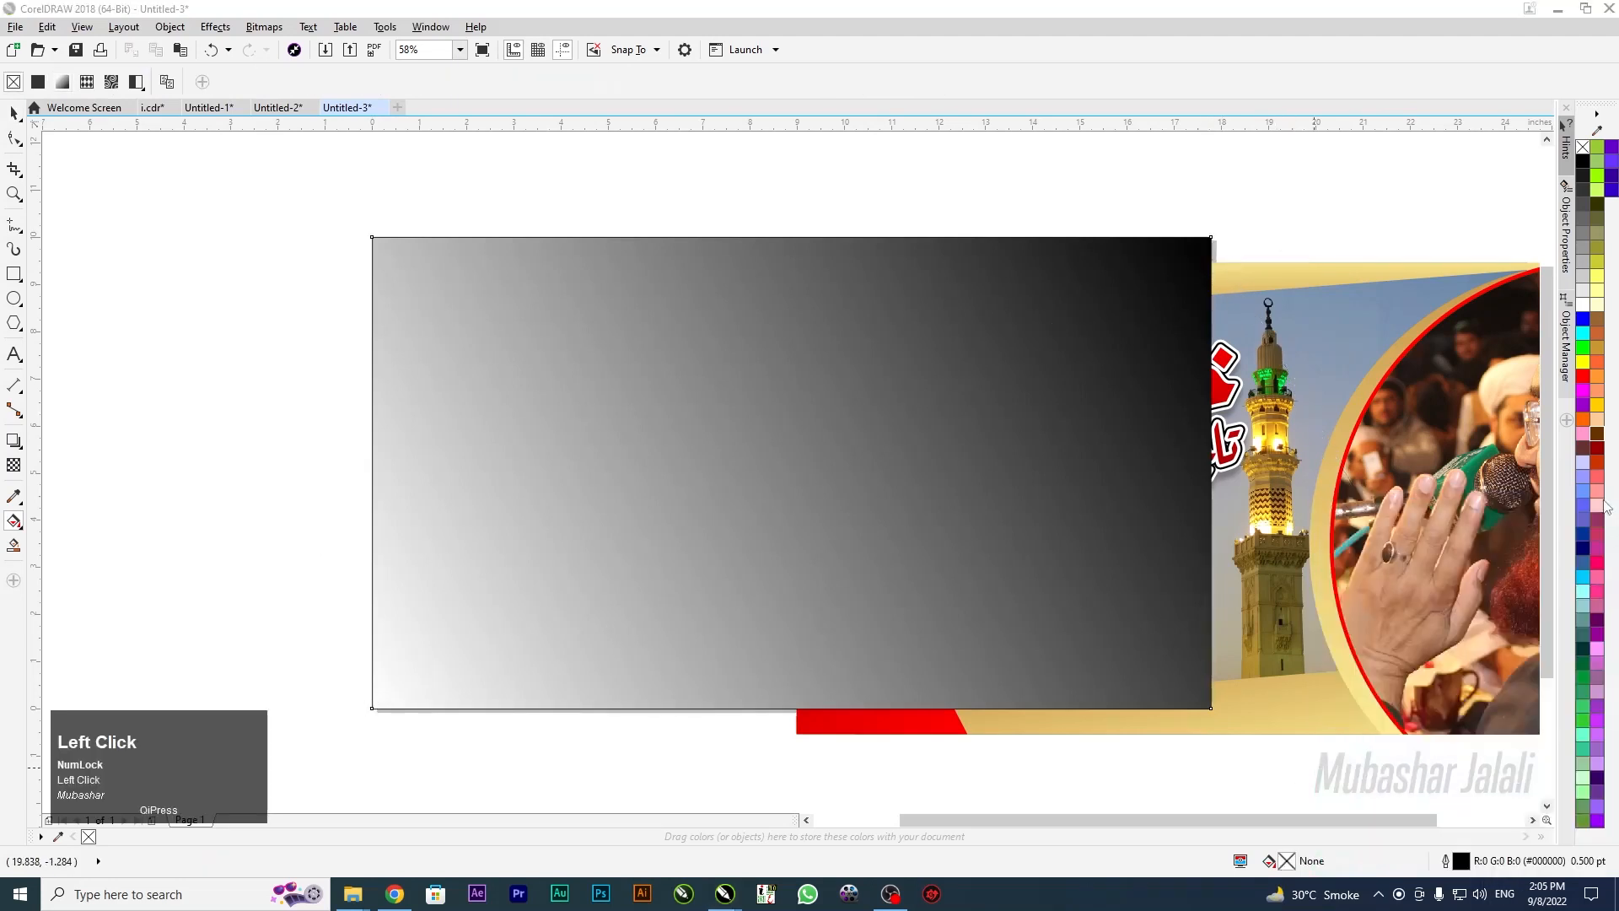
left_click(1105, 325)
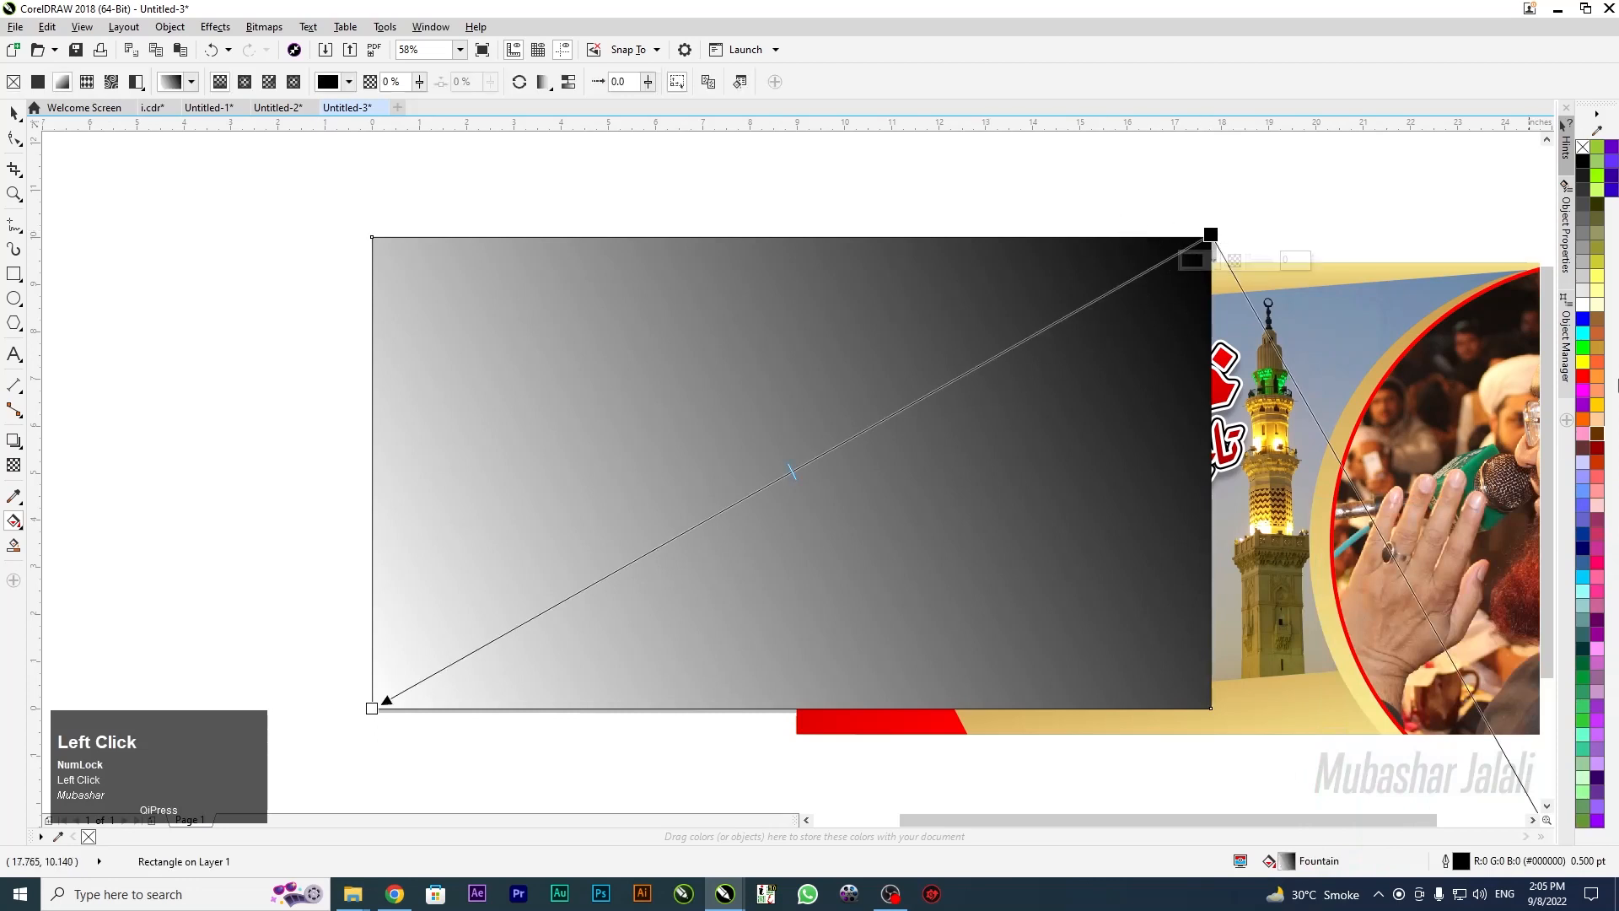
left_click(381, 705)
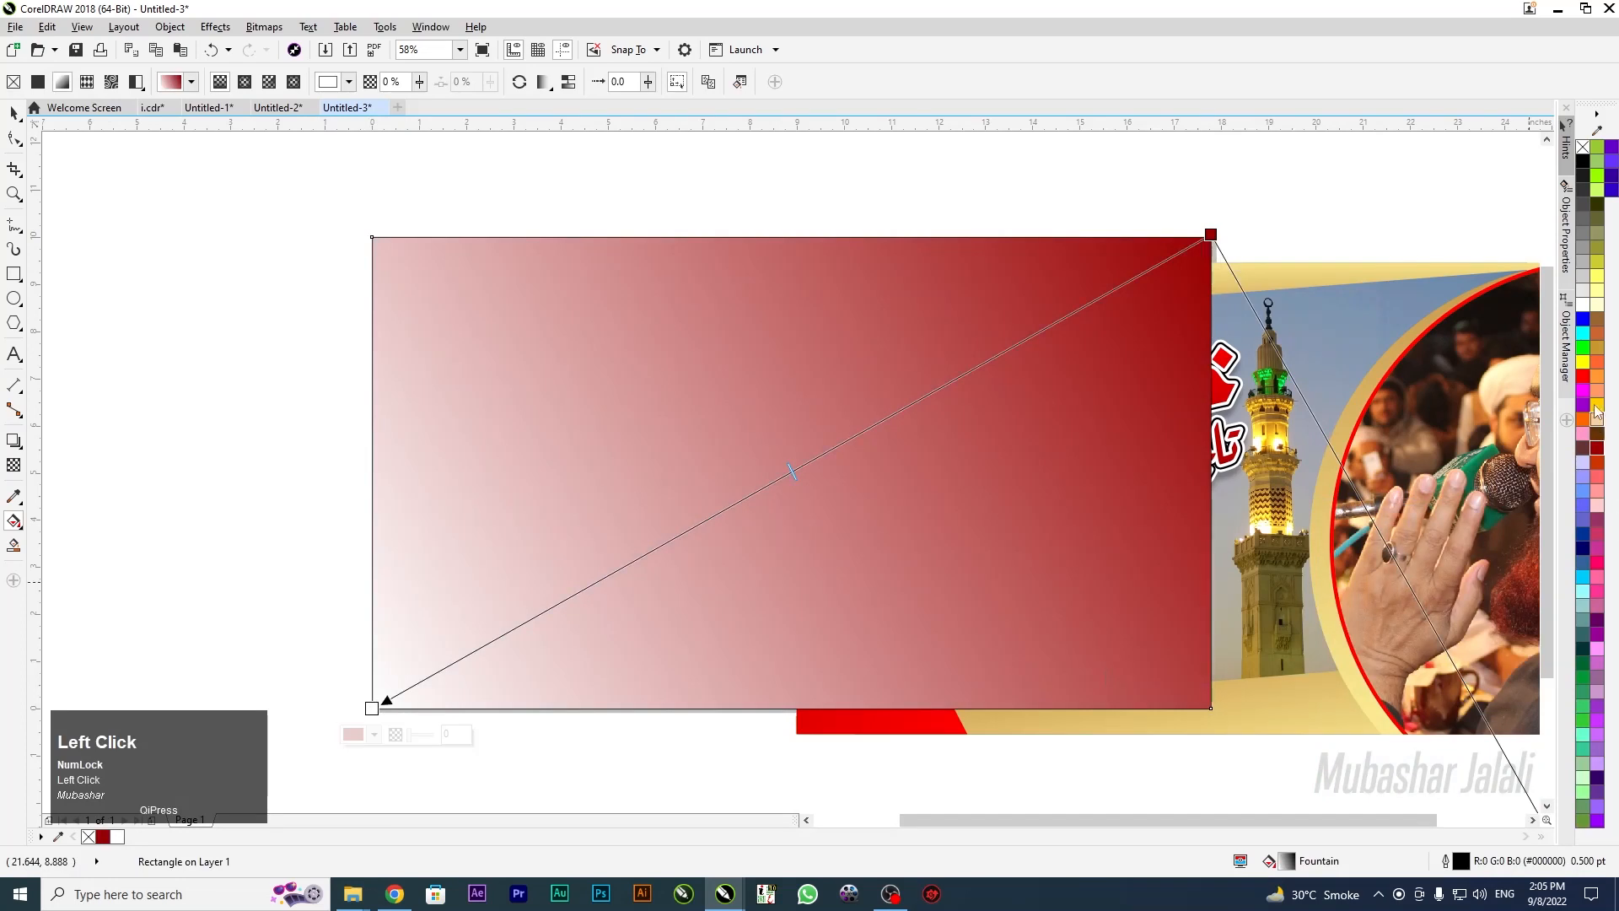
left_click(1586, 376)
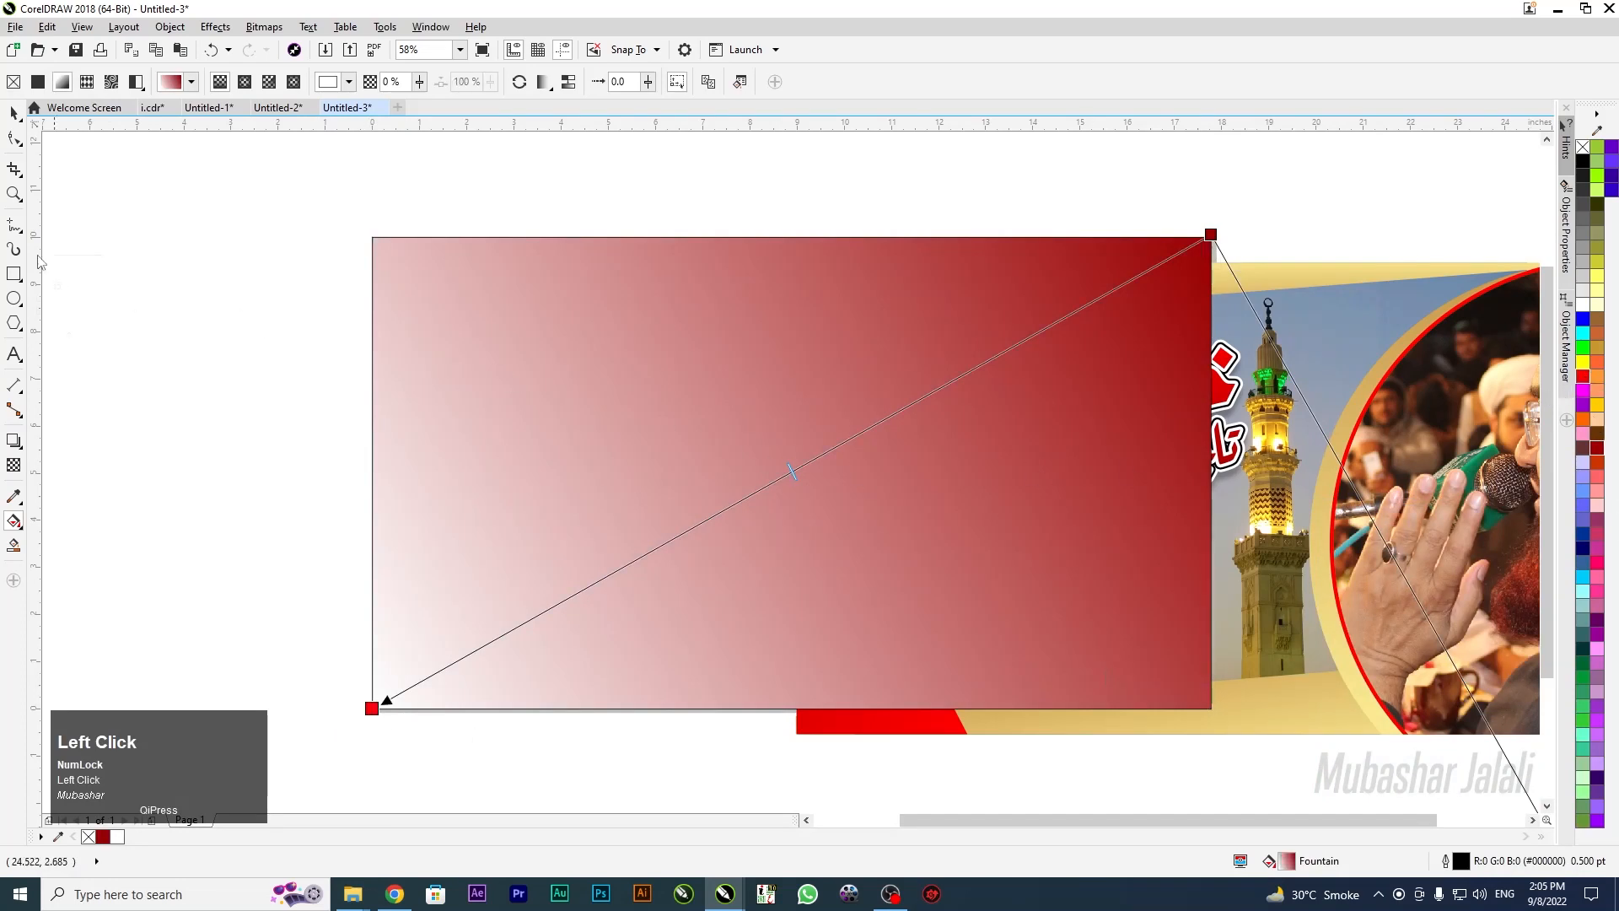
left_click(14, 114)
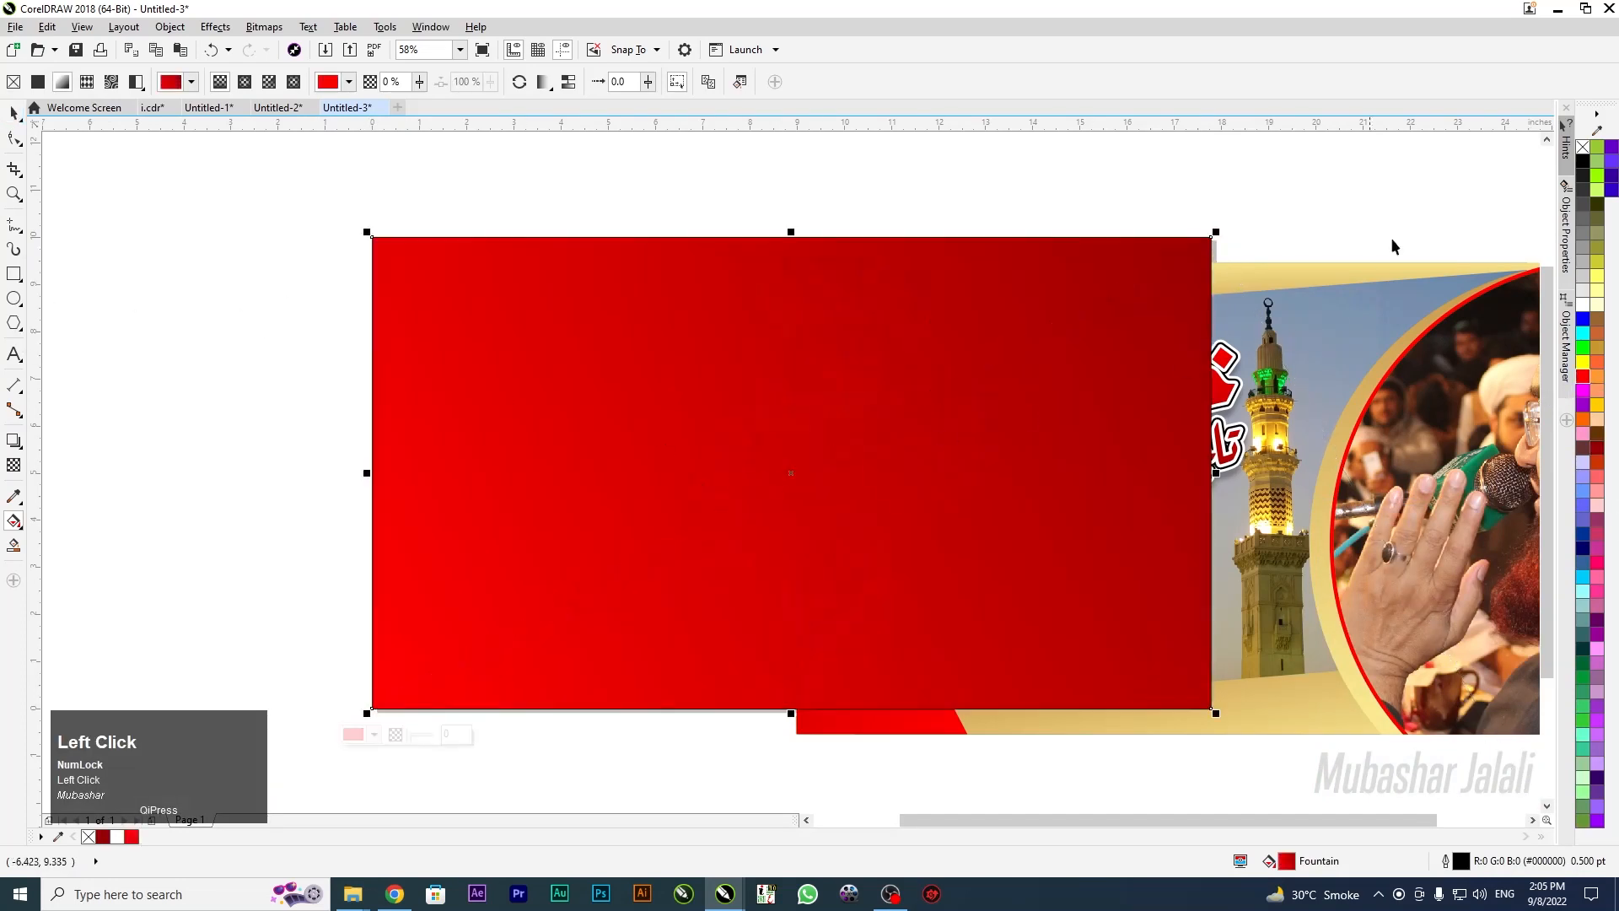
right_click(1585, 146)
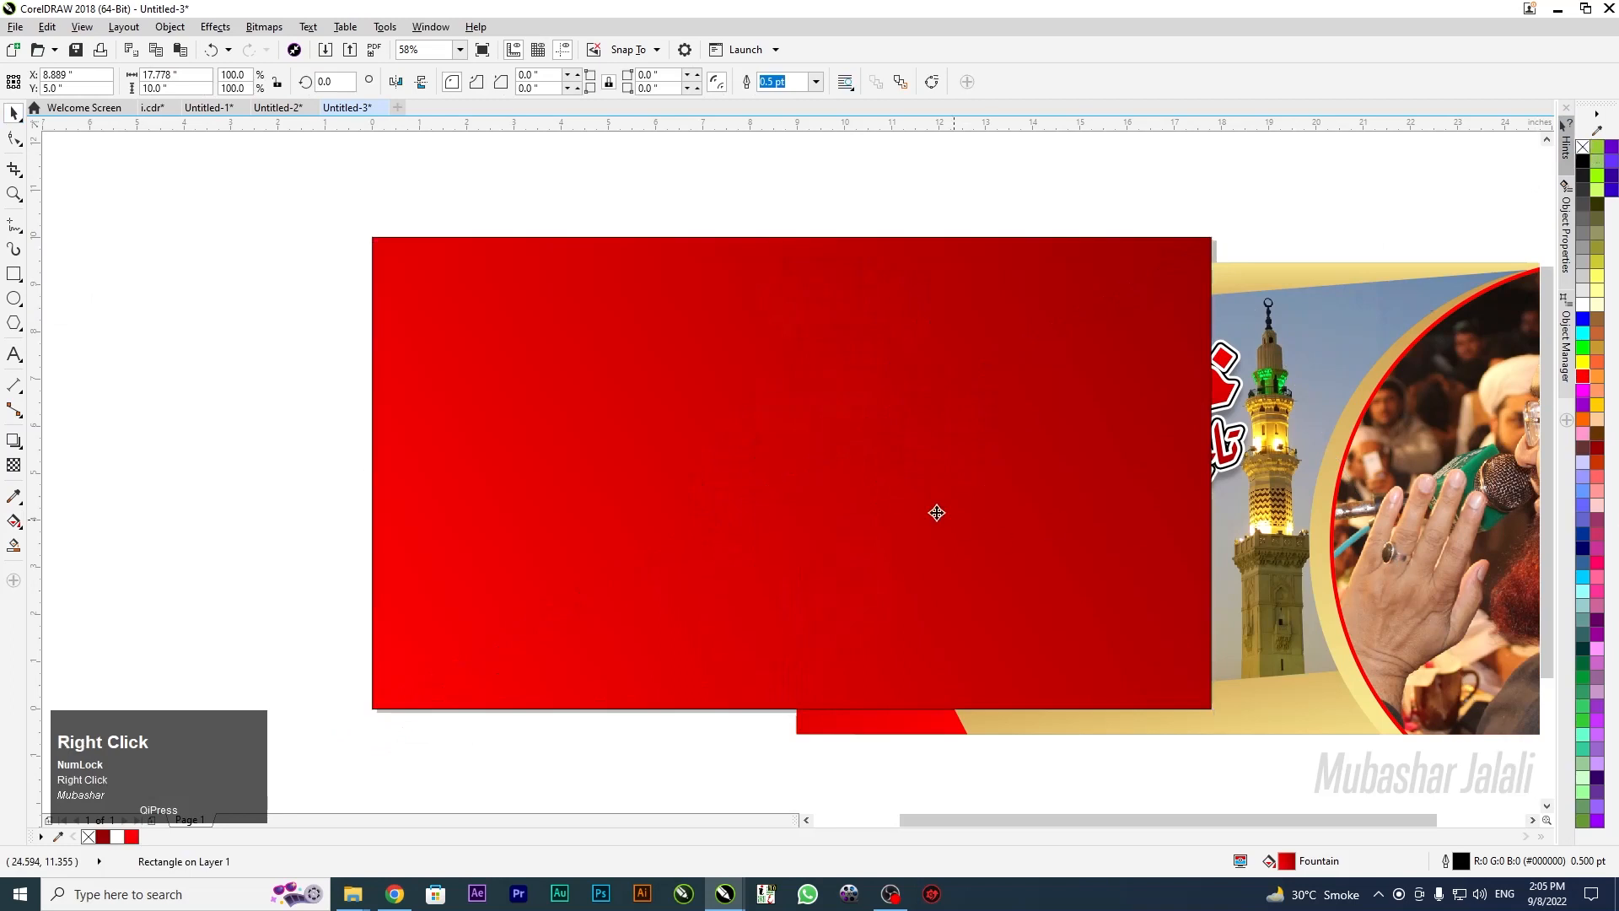
Centre the banner on the page and PowerClip the red rectangle inside it
left_click(1385, 673)
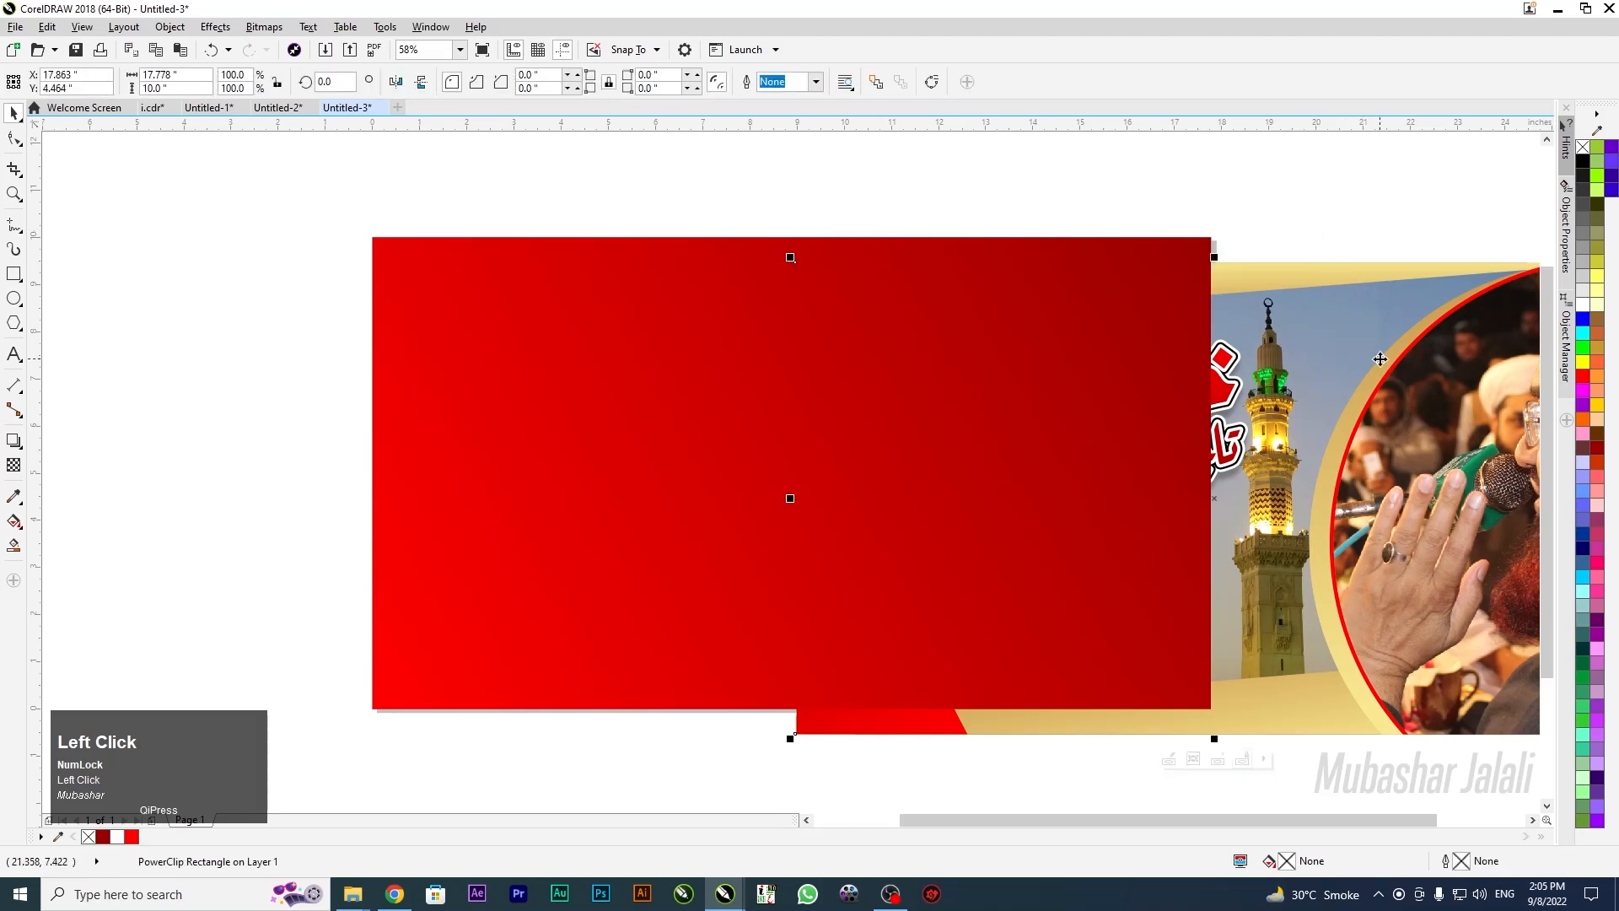
key("F4")
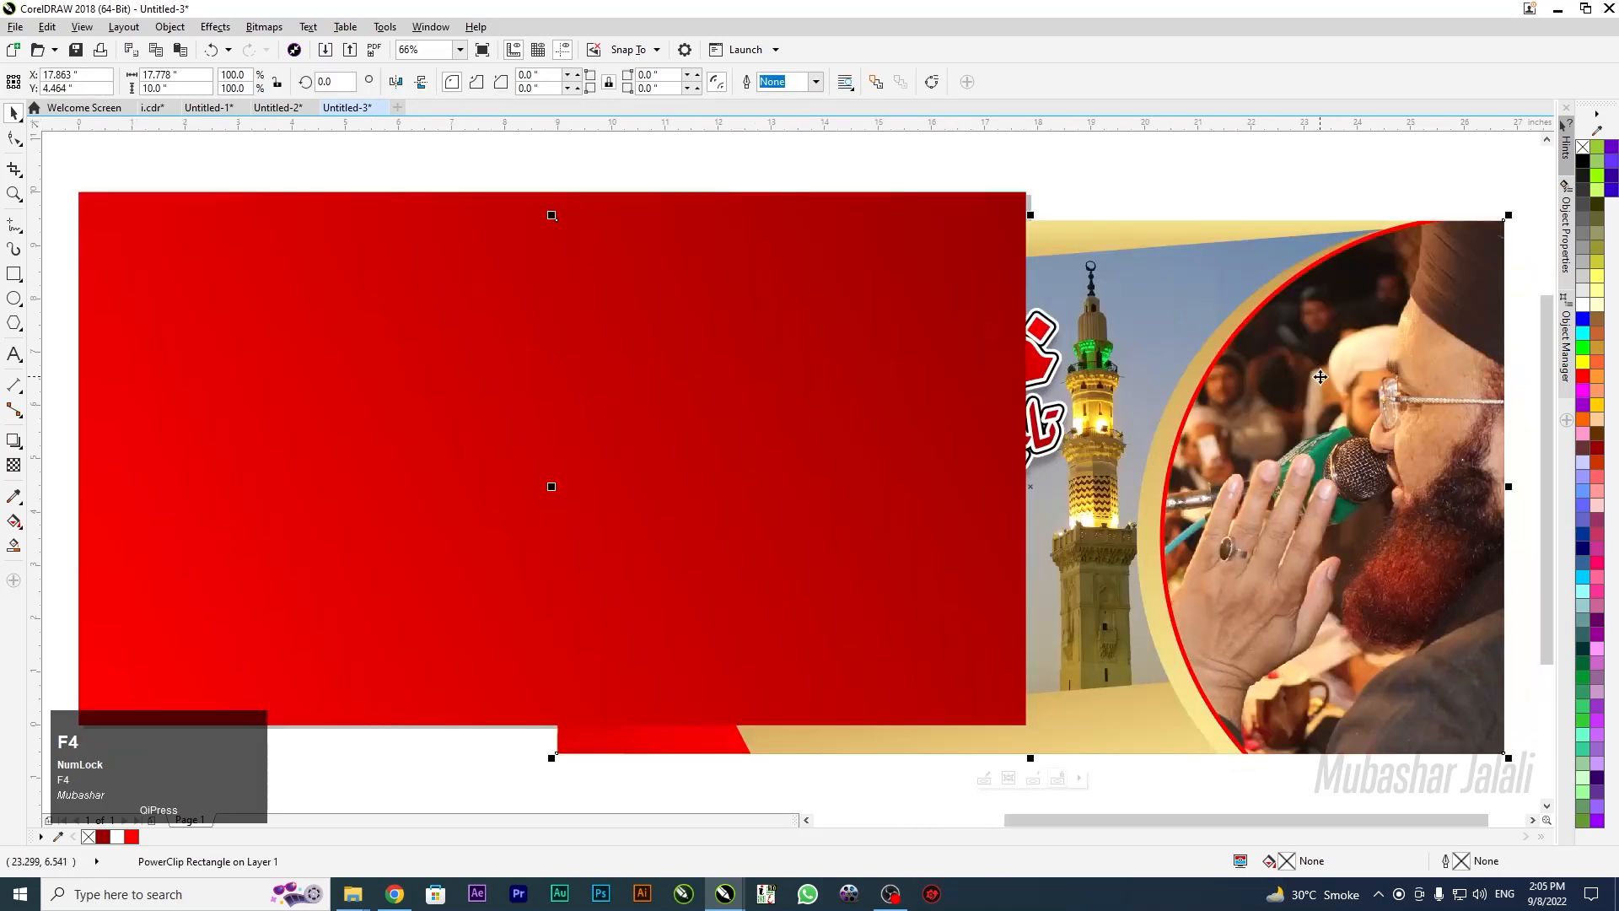
key("p")
left_click(886, 525)
left_click_drag(607, 461, 607, 501)
right_click(585, 437)
left_click(581, 219)
left_click(588, 203)
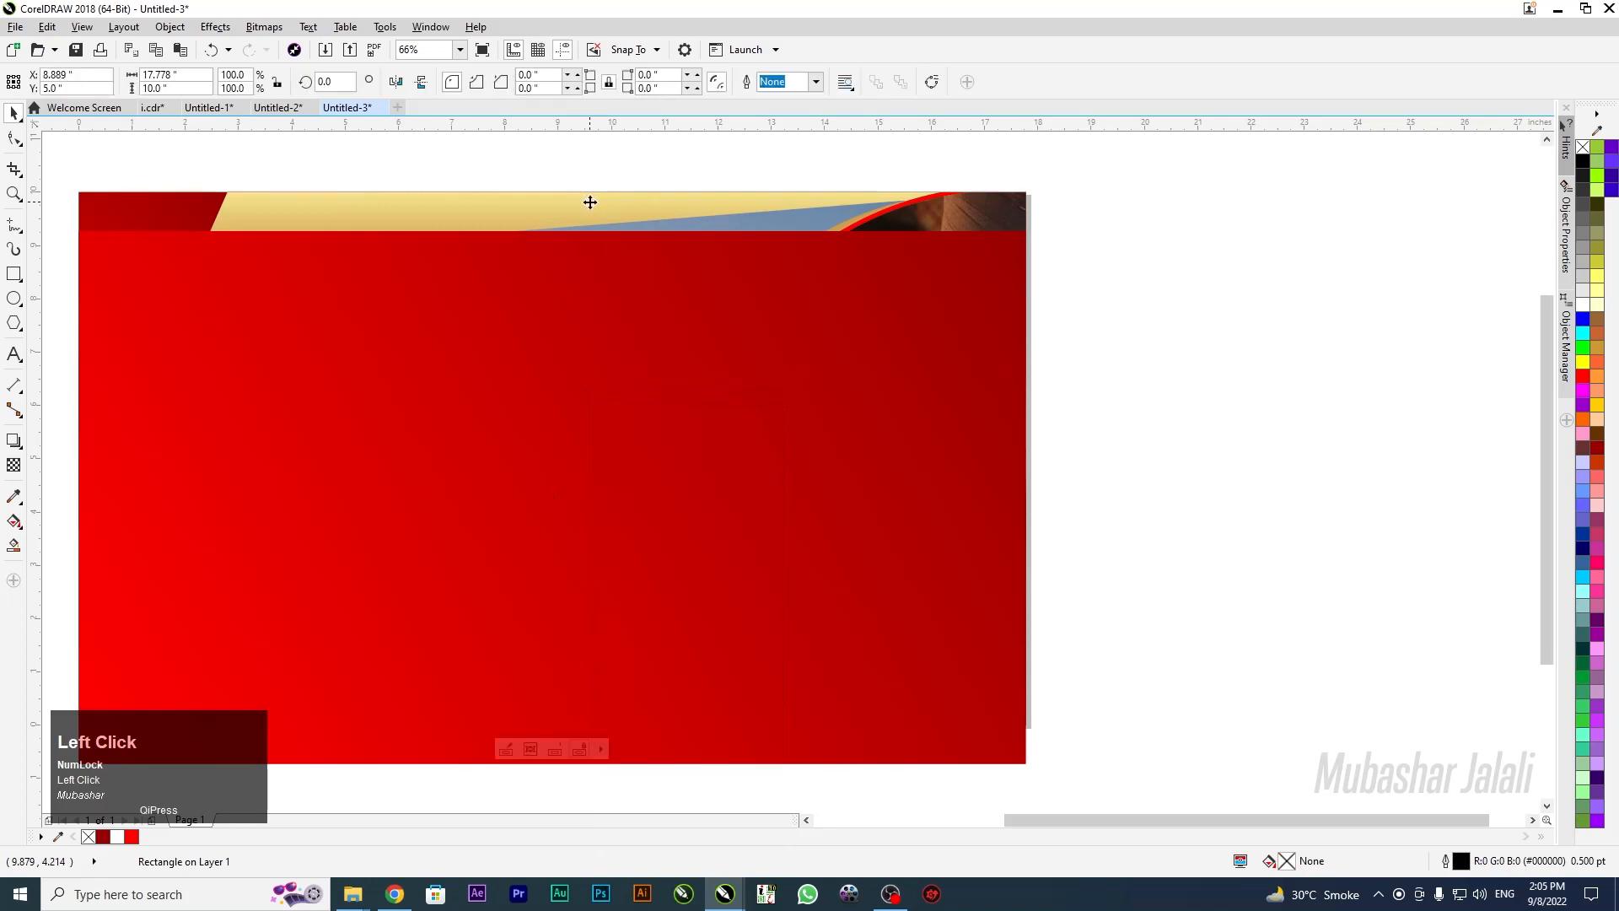
left_click(680, 484)
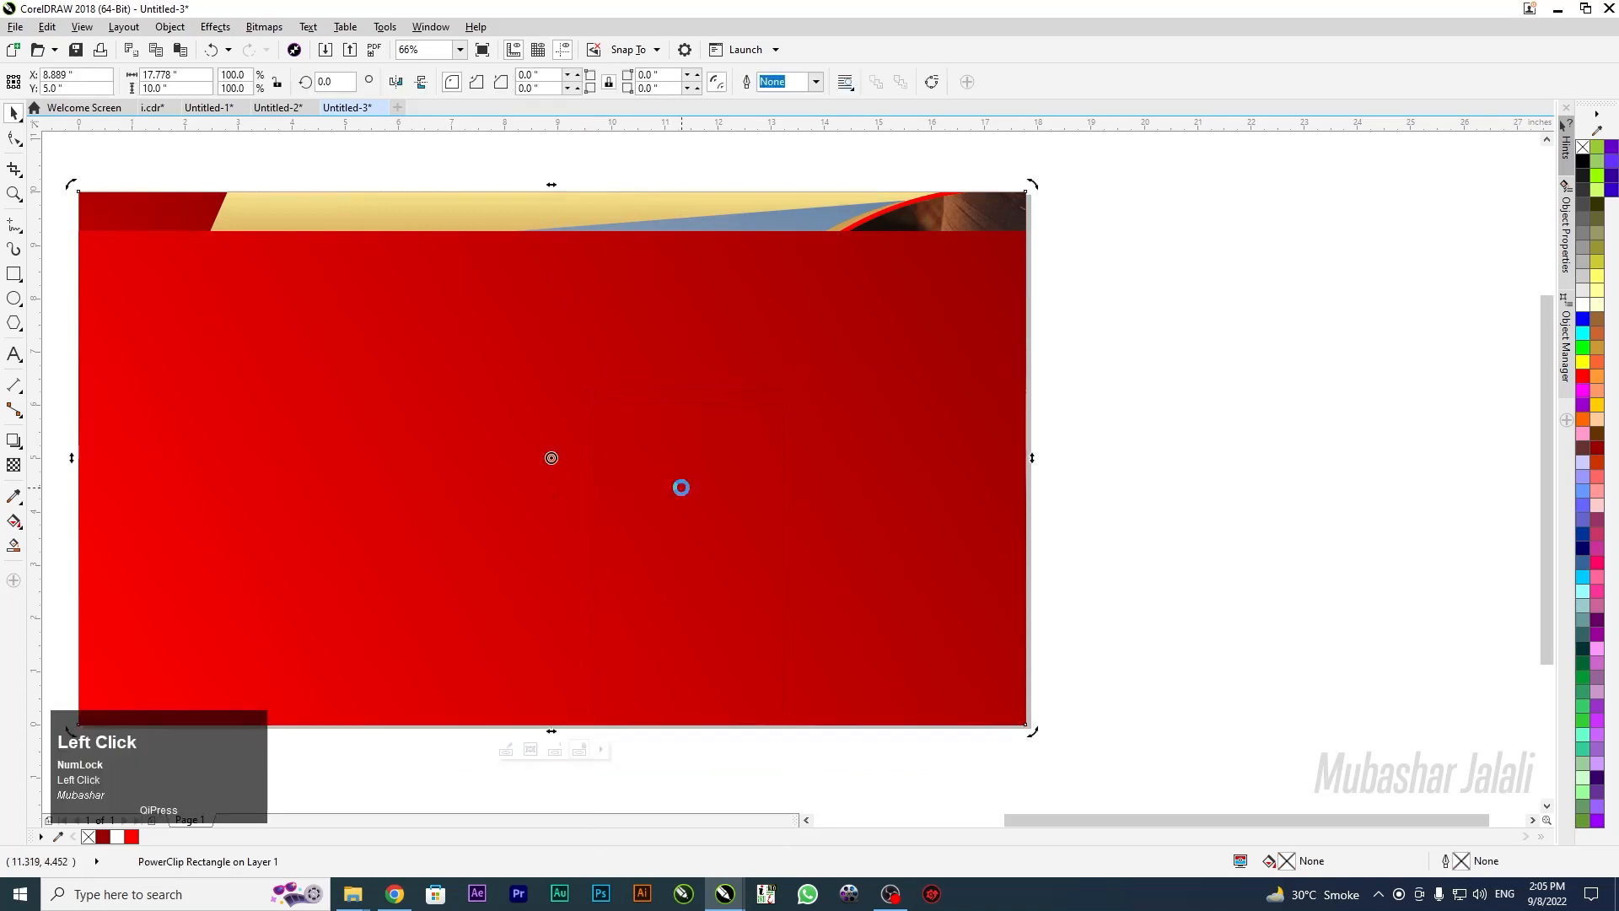
Inside the PowerClip, place the red rectangle just above the mosque photo and centre it
left_click(776, 536)
key("shift+Next")
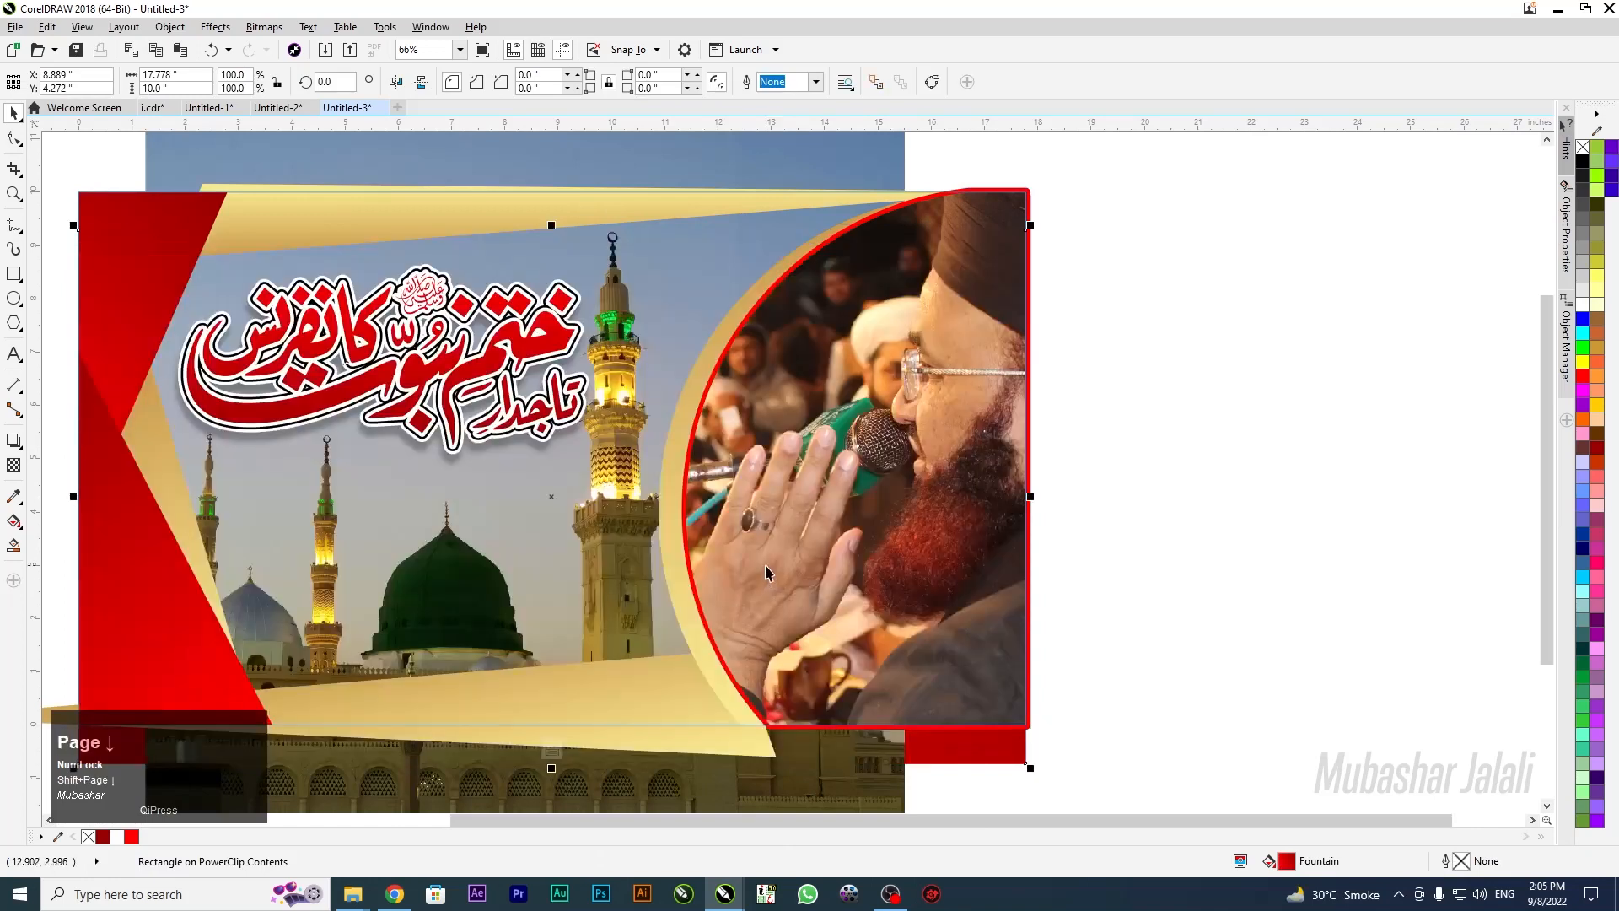
key("ctrl+Page_Up")
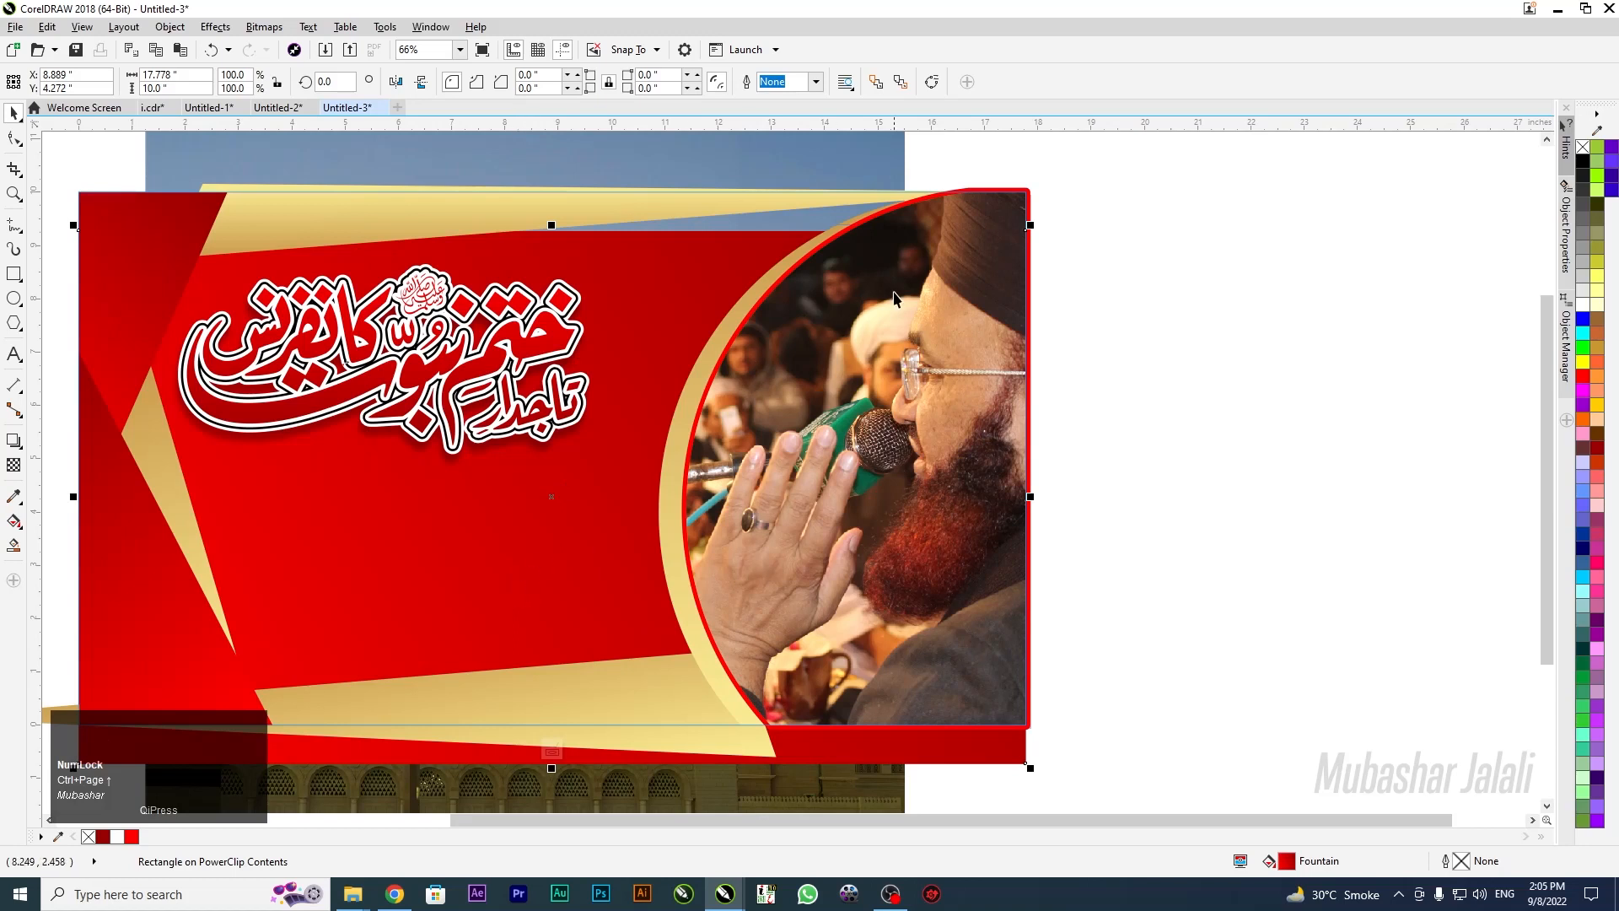
key("p")
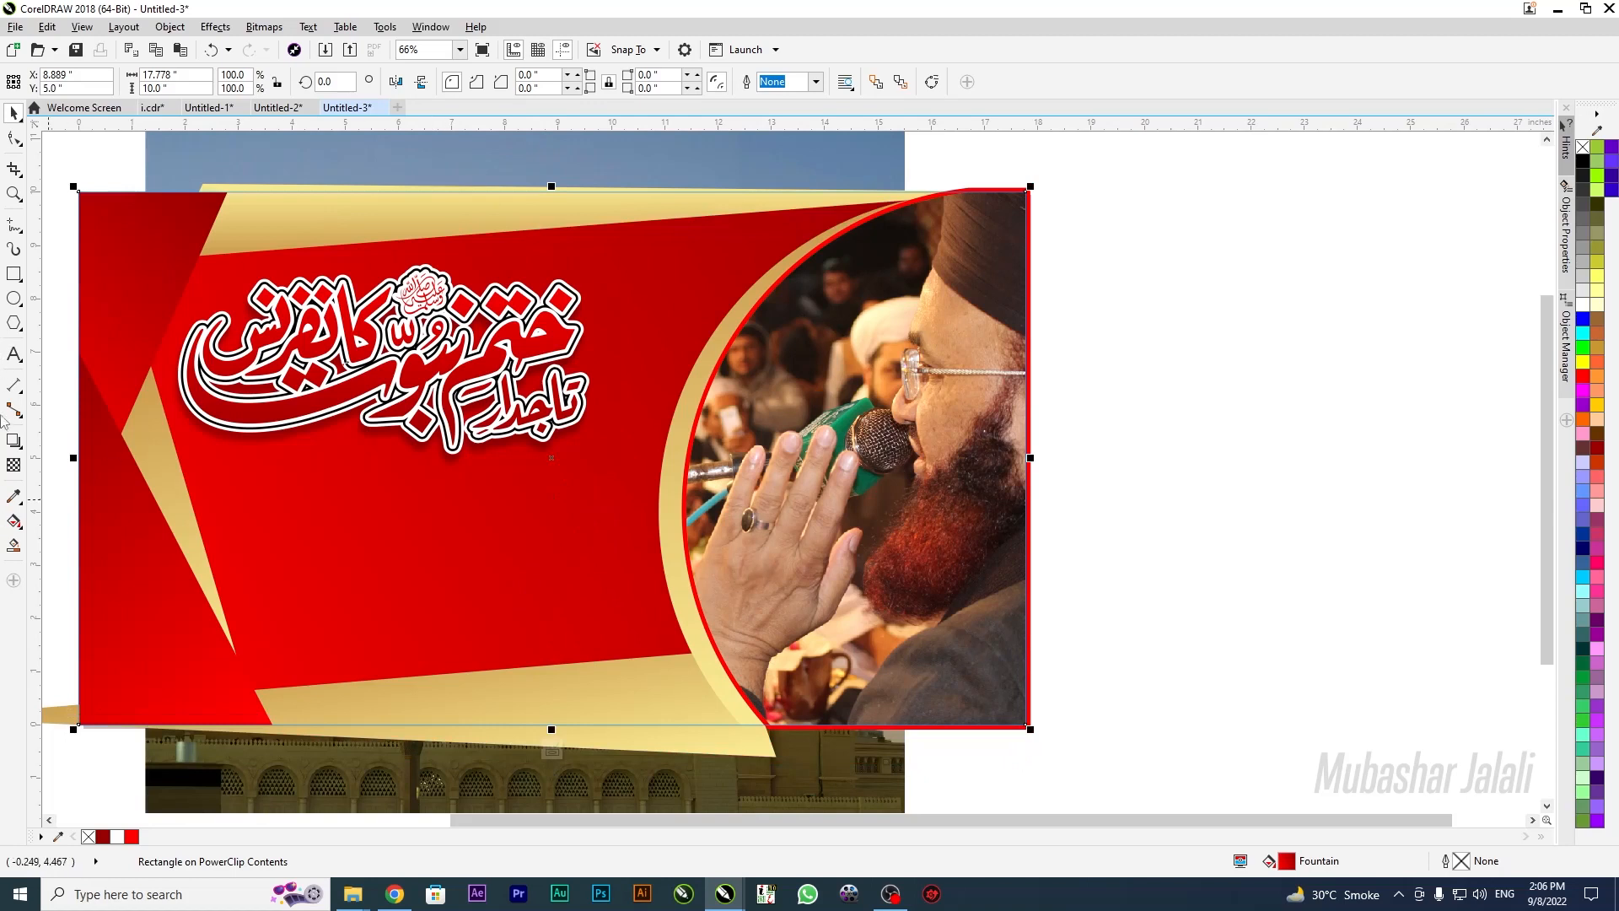
Give the red band a Multiply transparency blend, then test the Behind and Overlay blends
left_click(14, 466)
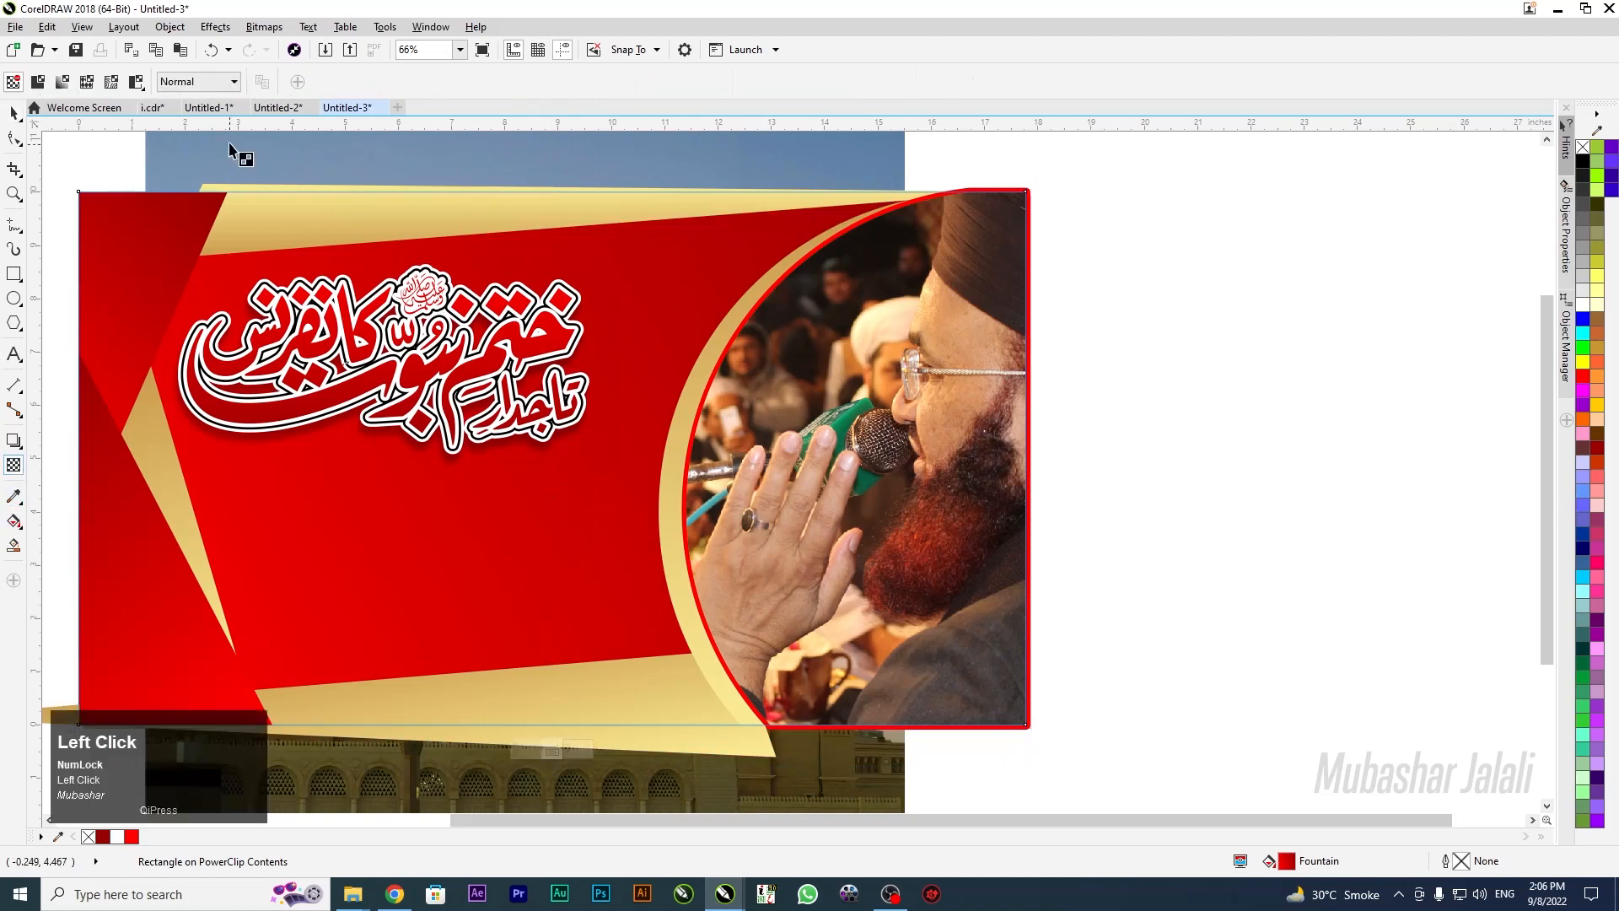
left_click(220, 81)
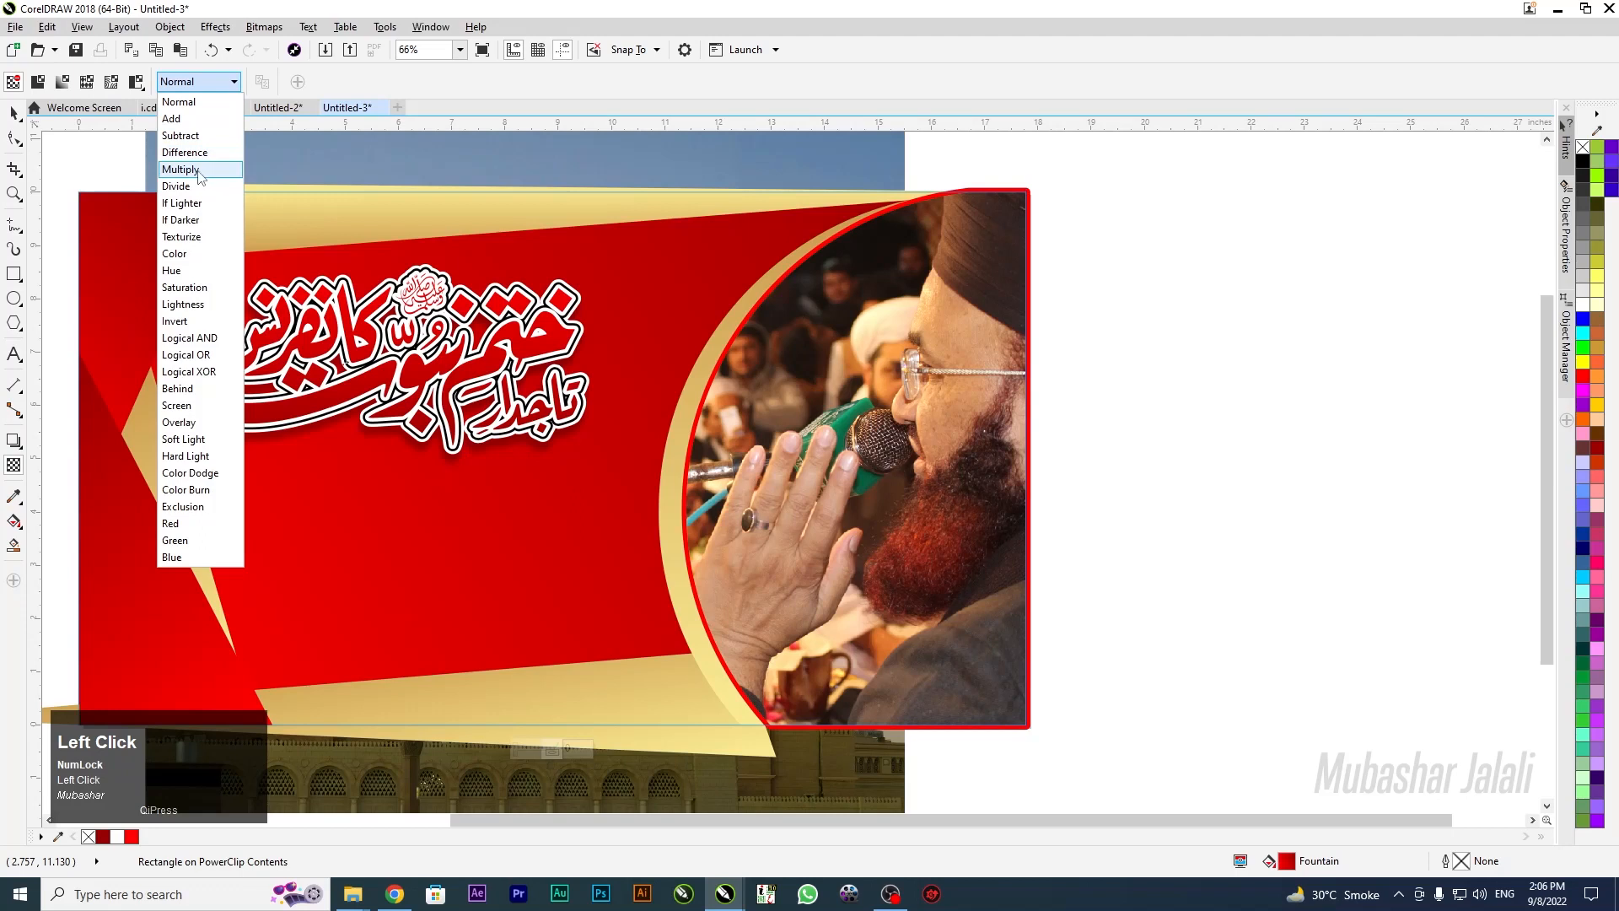
left_click(181, 170)
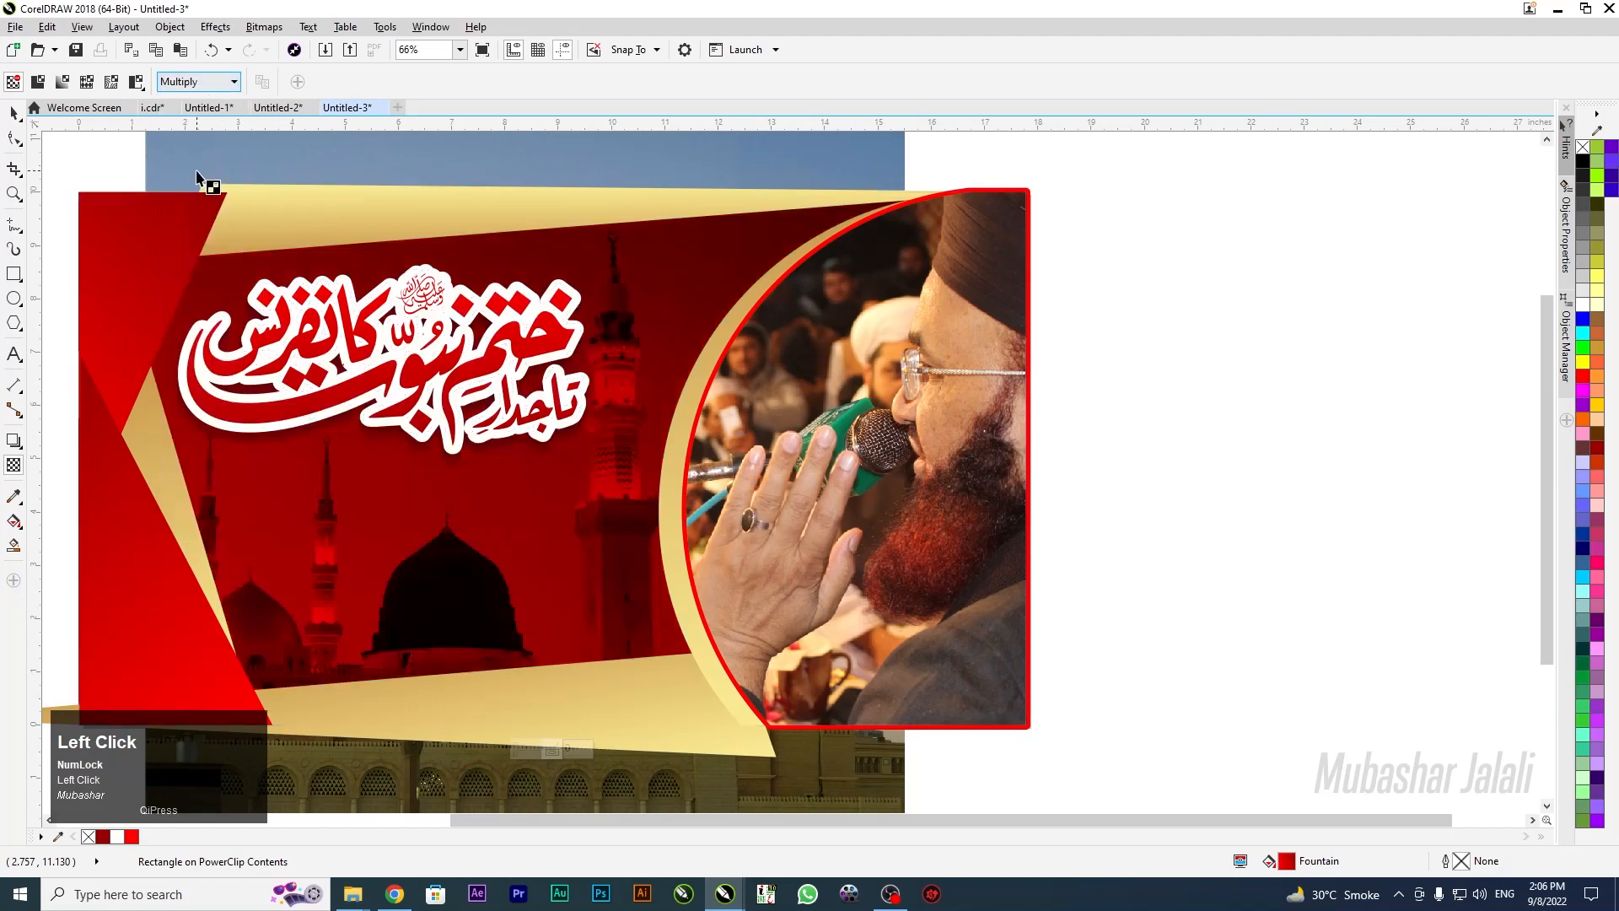
left_click(202, 82)
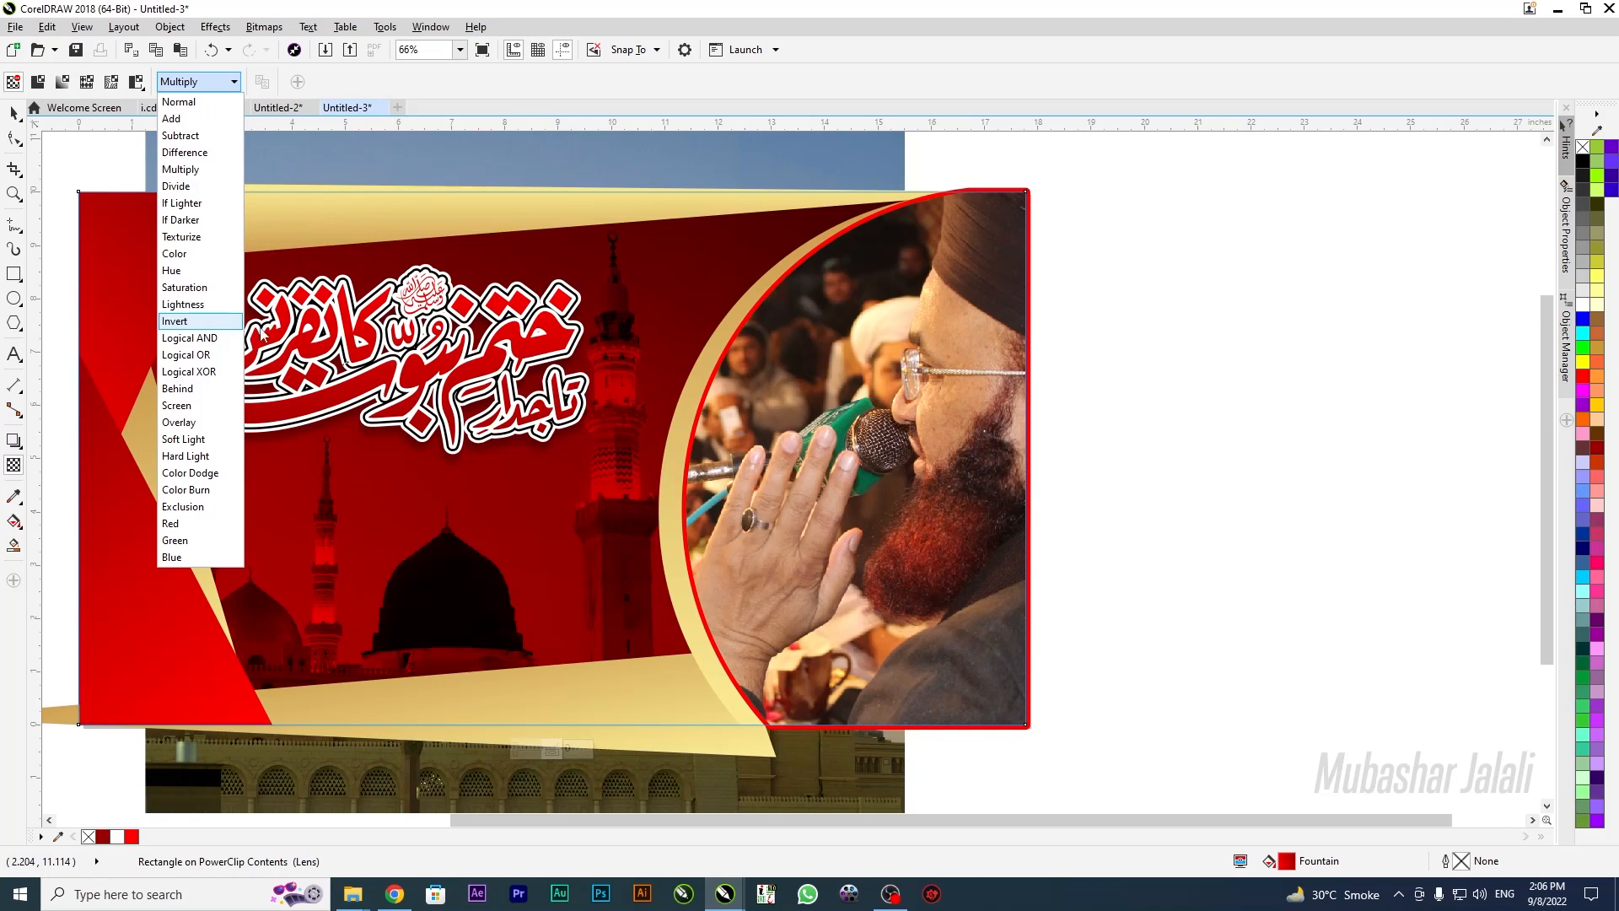
left_click(201, 392)
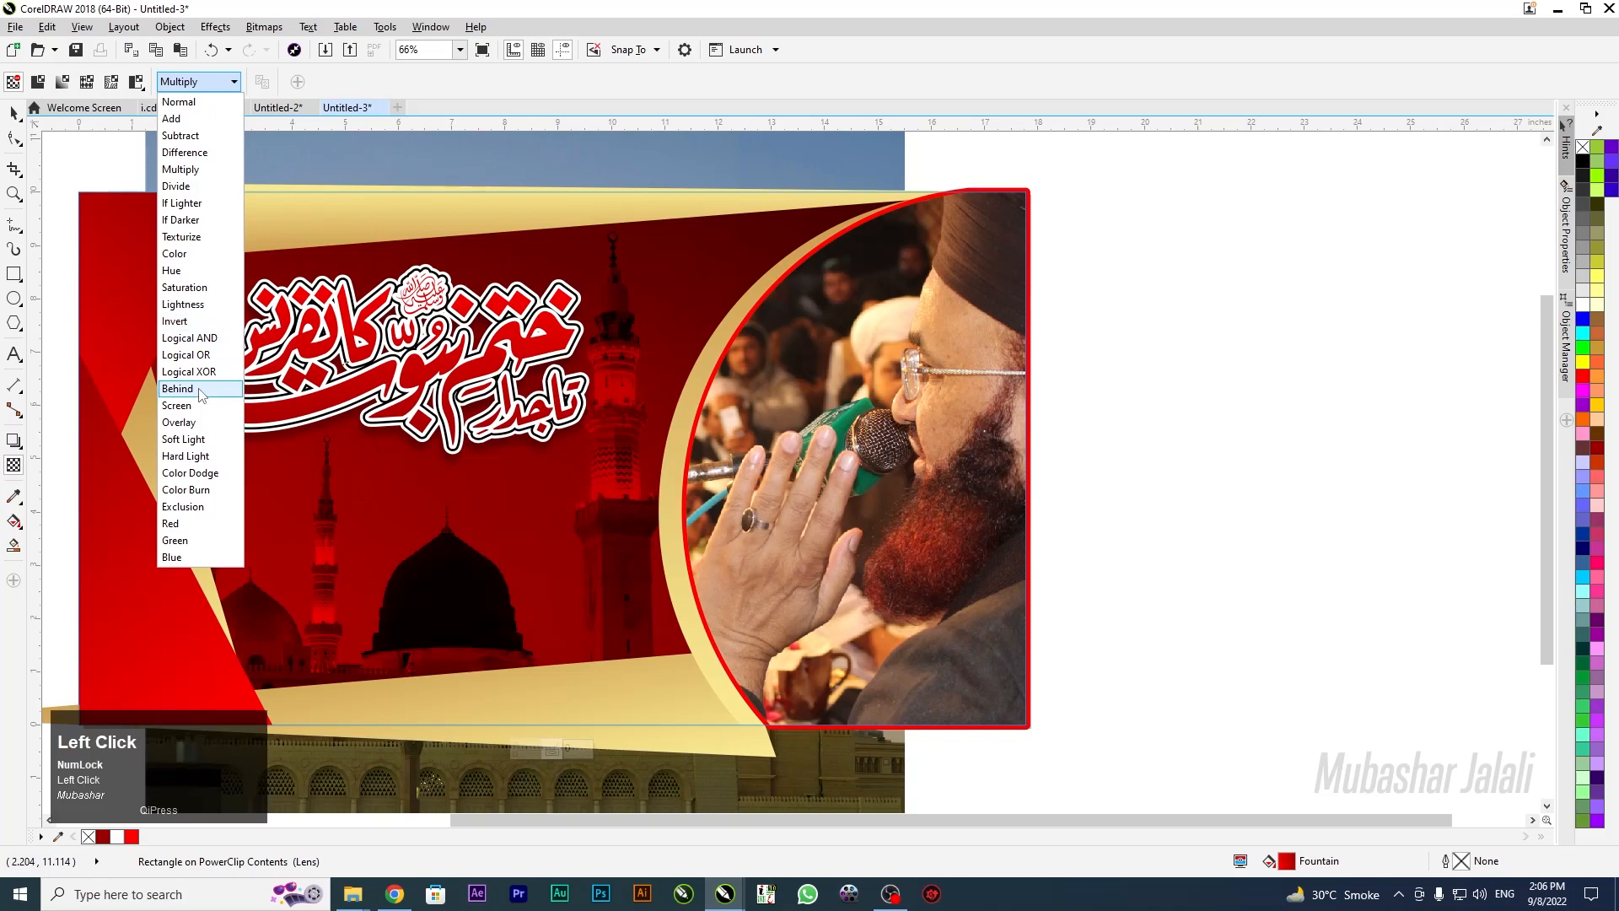
left_click(201, 79)
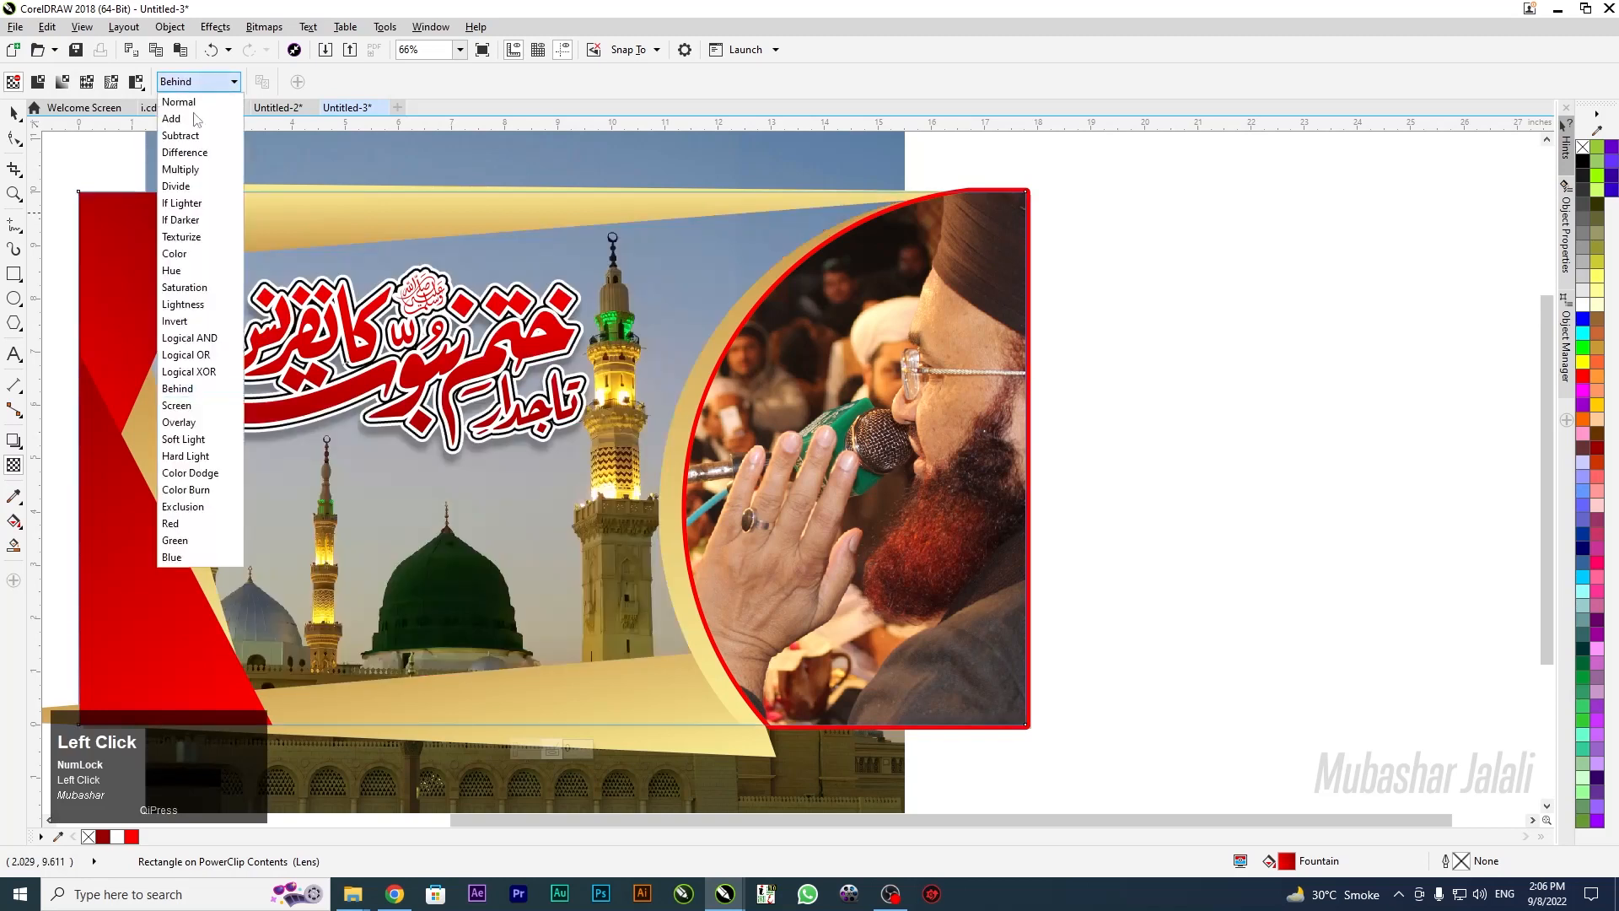
left_click(216, 423)
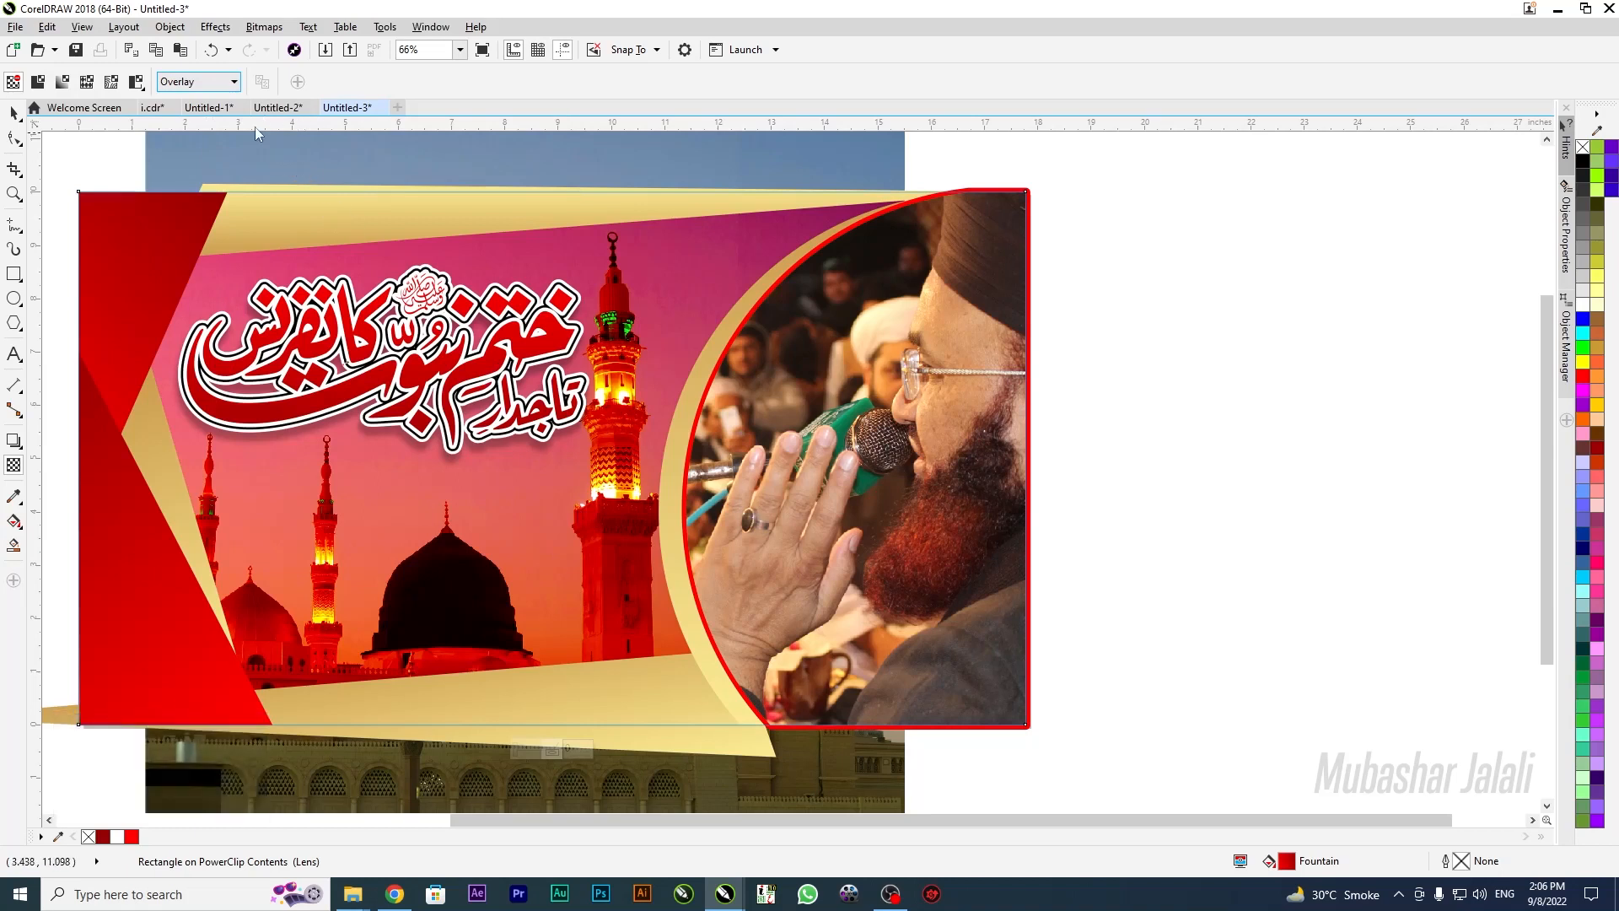
Test the Screen, Soft Light and Hard Light blends before settling on Multiply
left_click(202, 83)
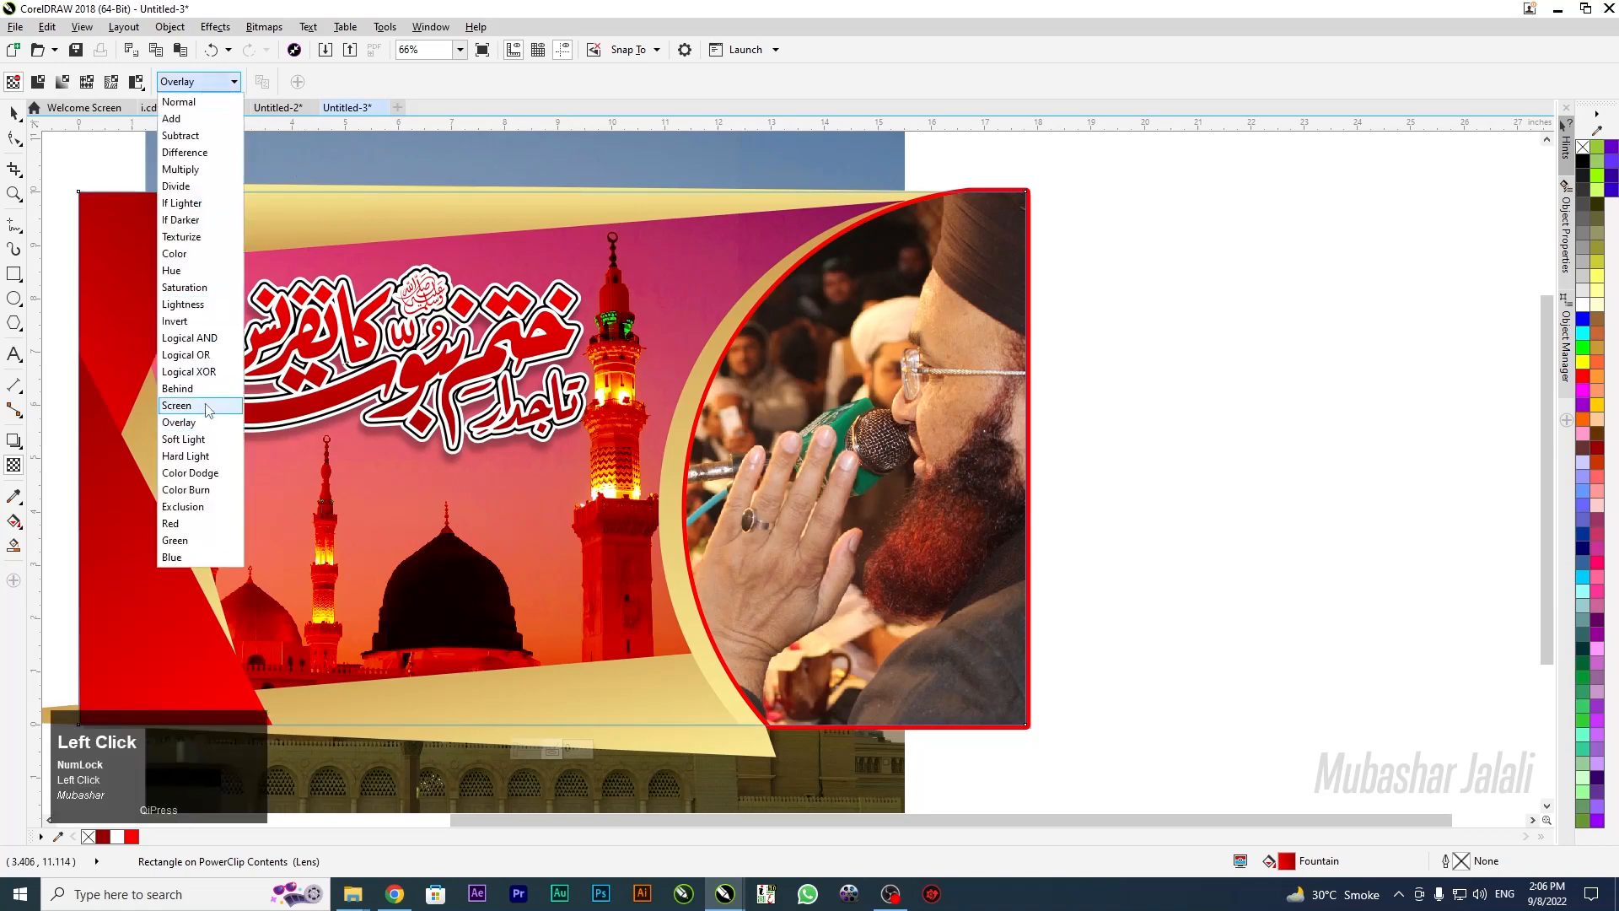
left_click(207, 405)
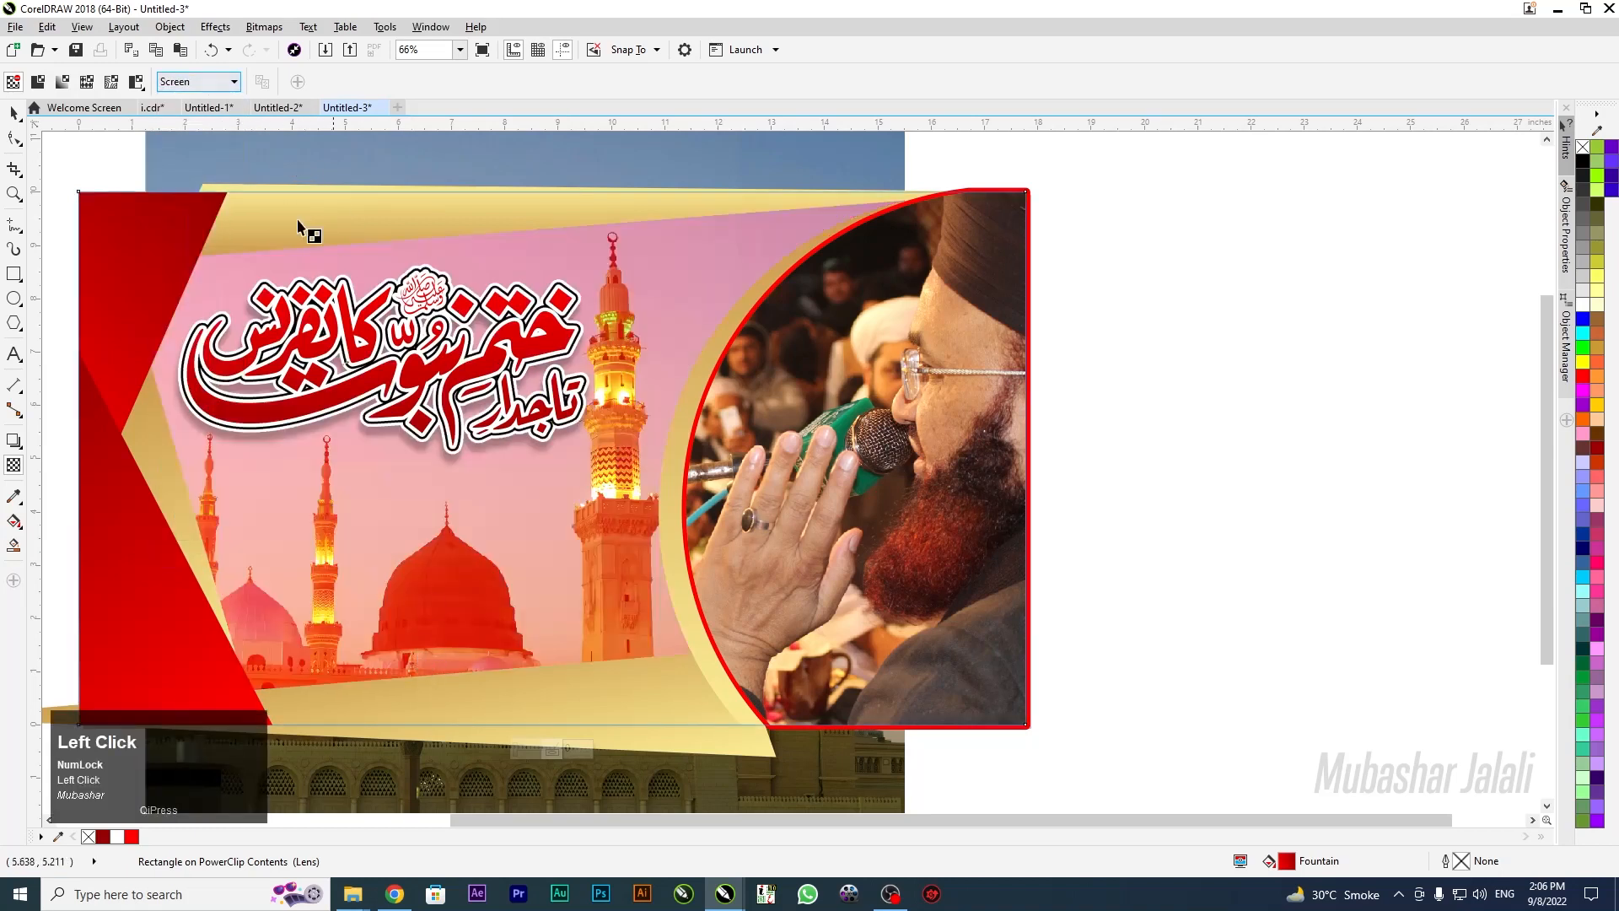
left_click(211, 82)
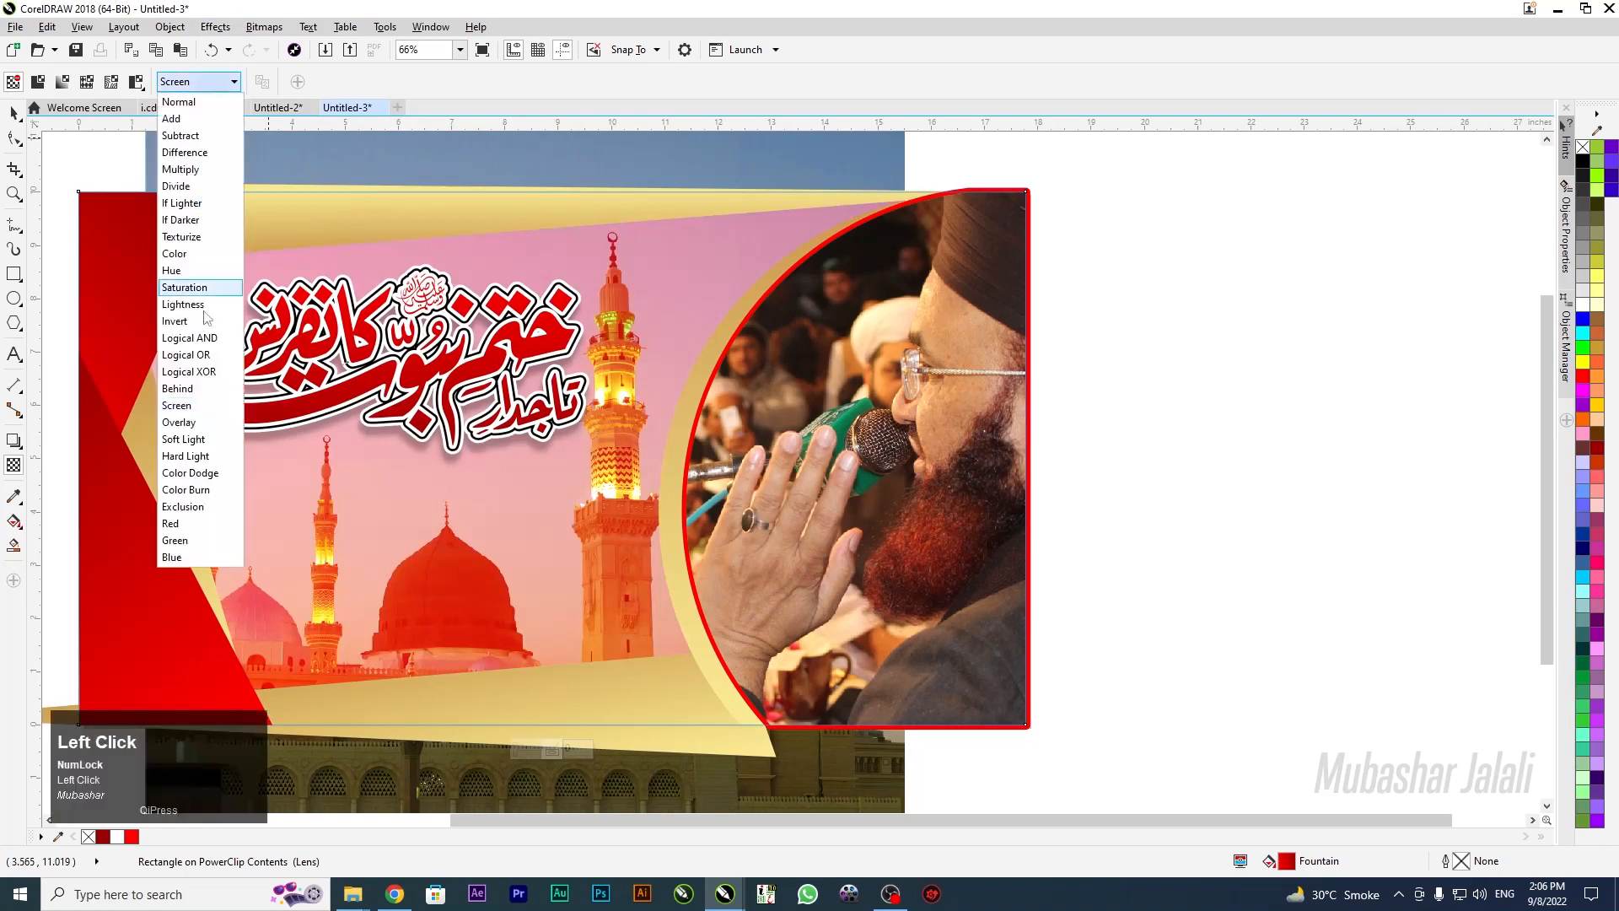
left_click(194, 439)
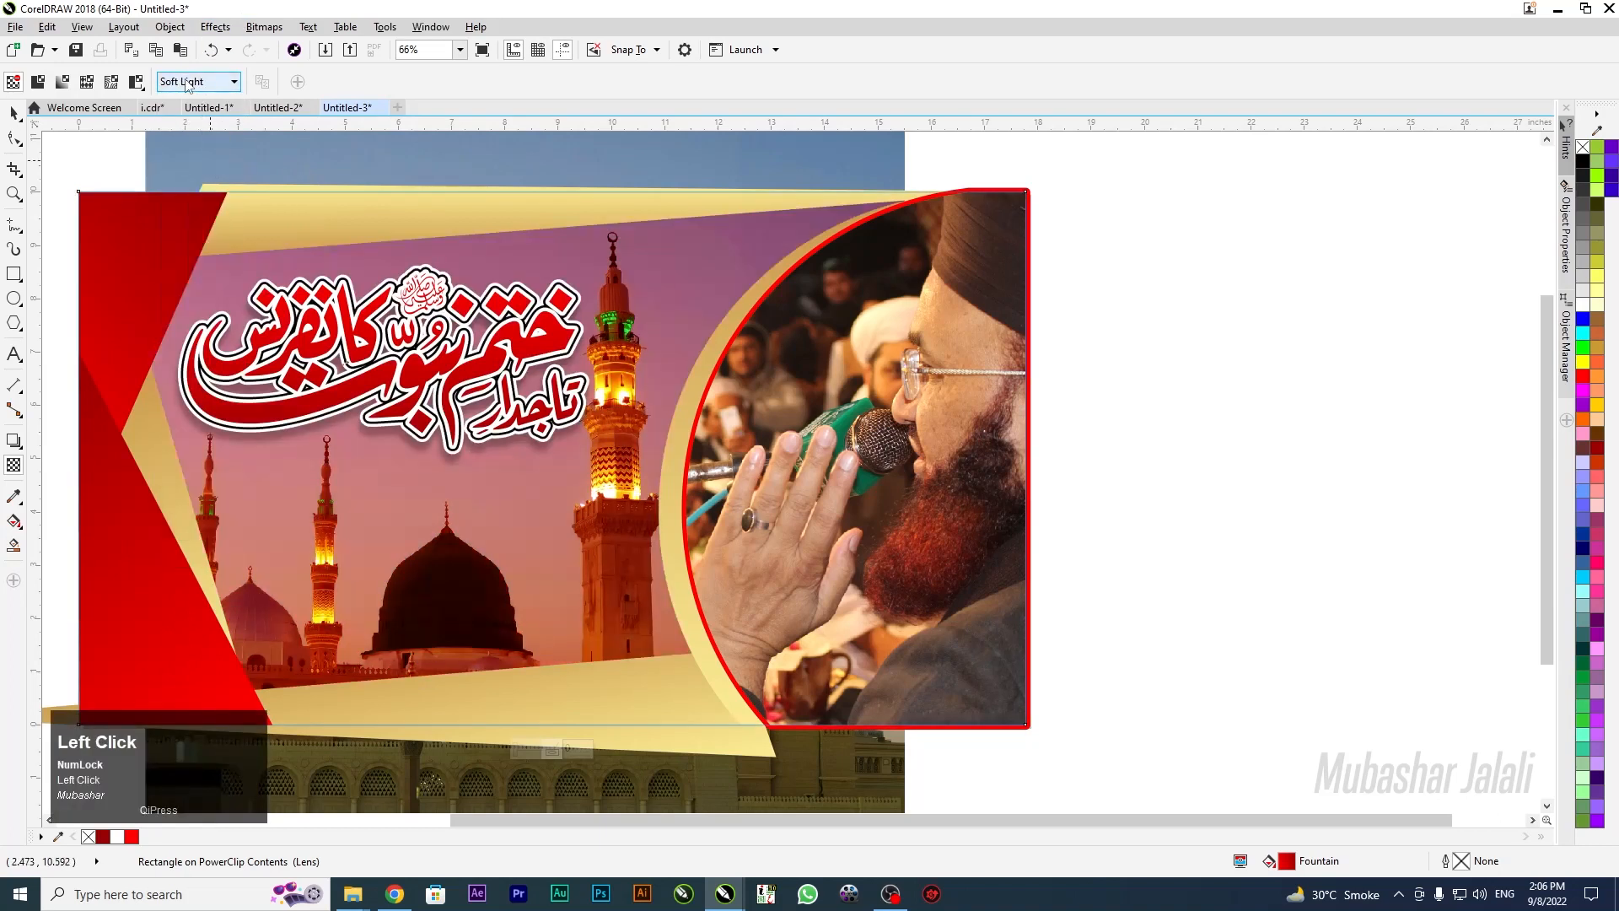
left_click(187, 82)
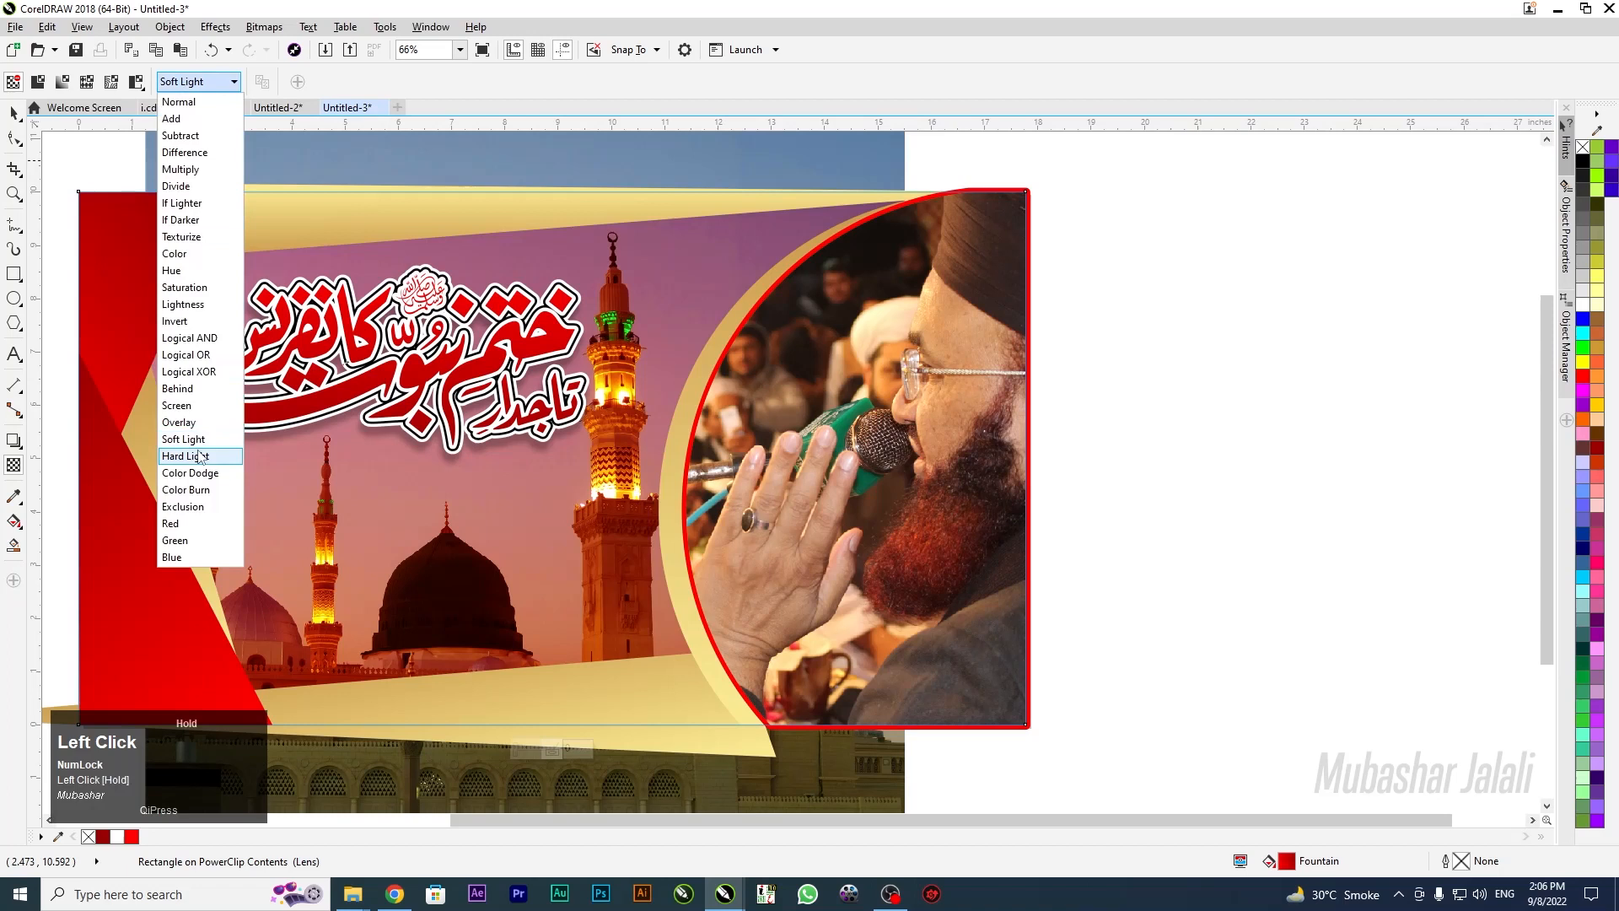
left_click(268, 478)
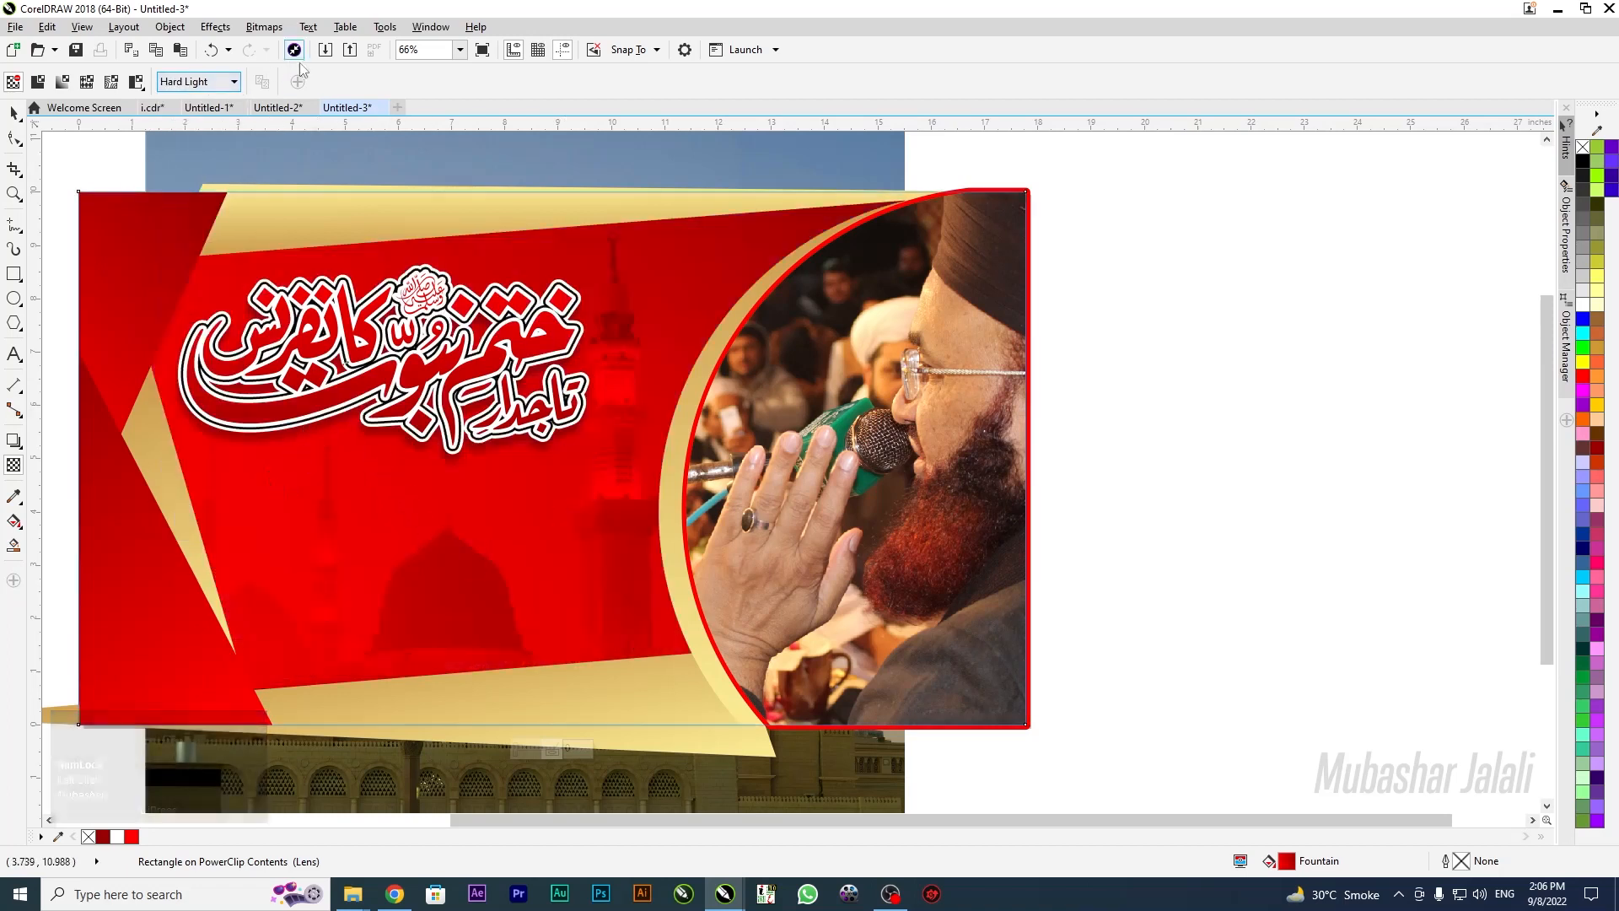
left_click(209, 81)
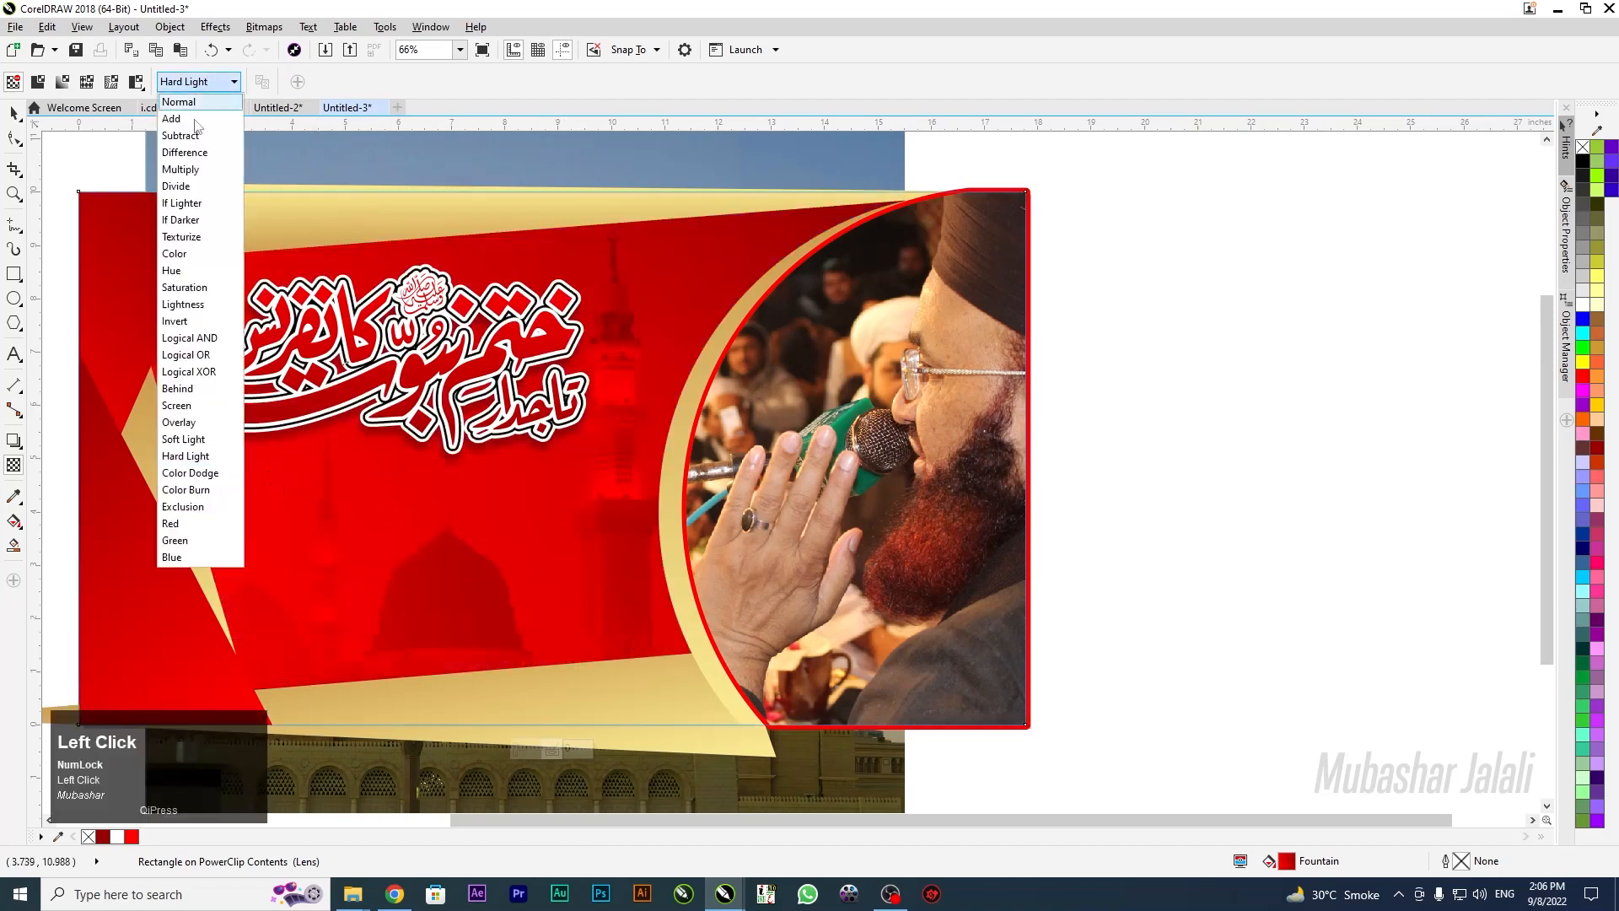
left_click(198, 174)
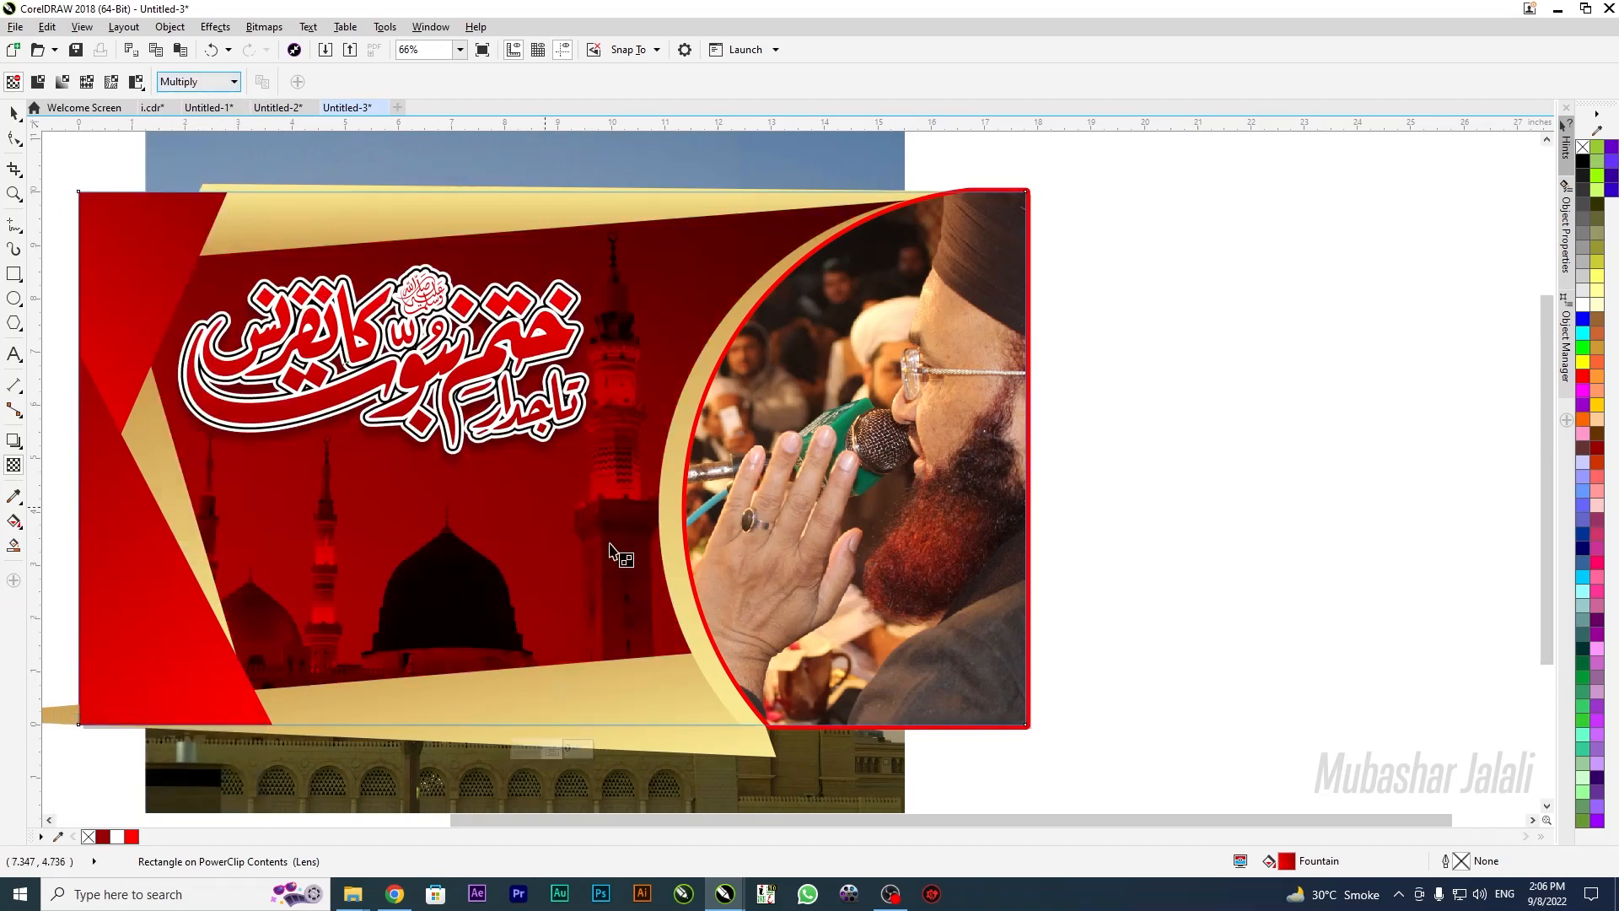
scroll(631, 607, "down", 4)
left_click(332, 640)
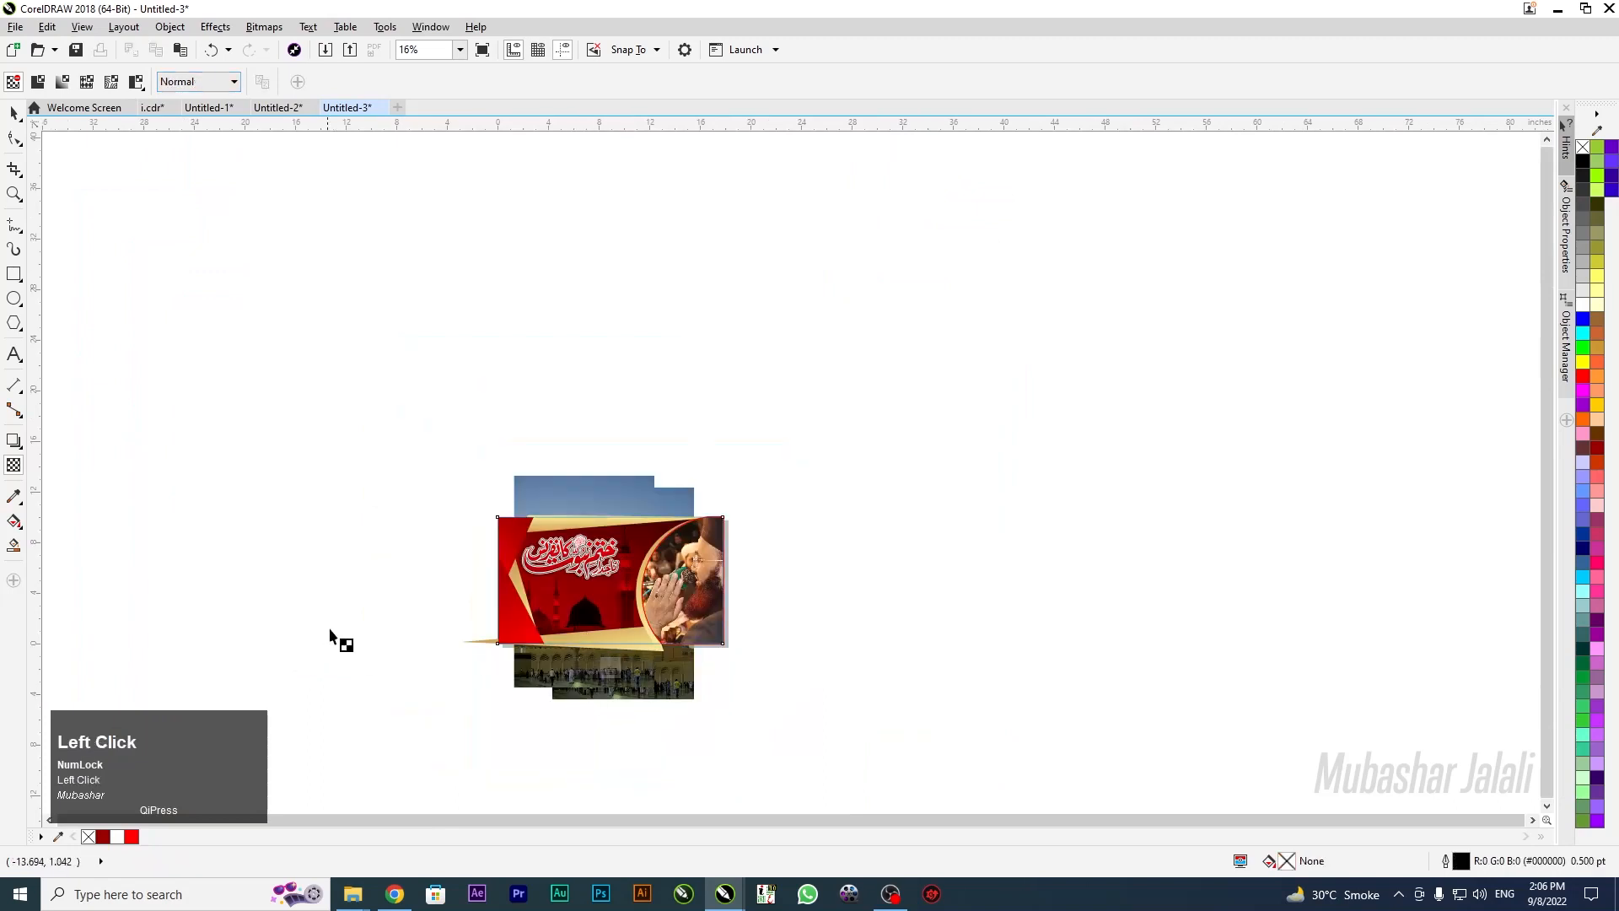
Exit PowerClip editing, zoom to all objects and select the banner
left_click(610, 670)
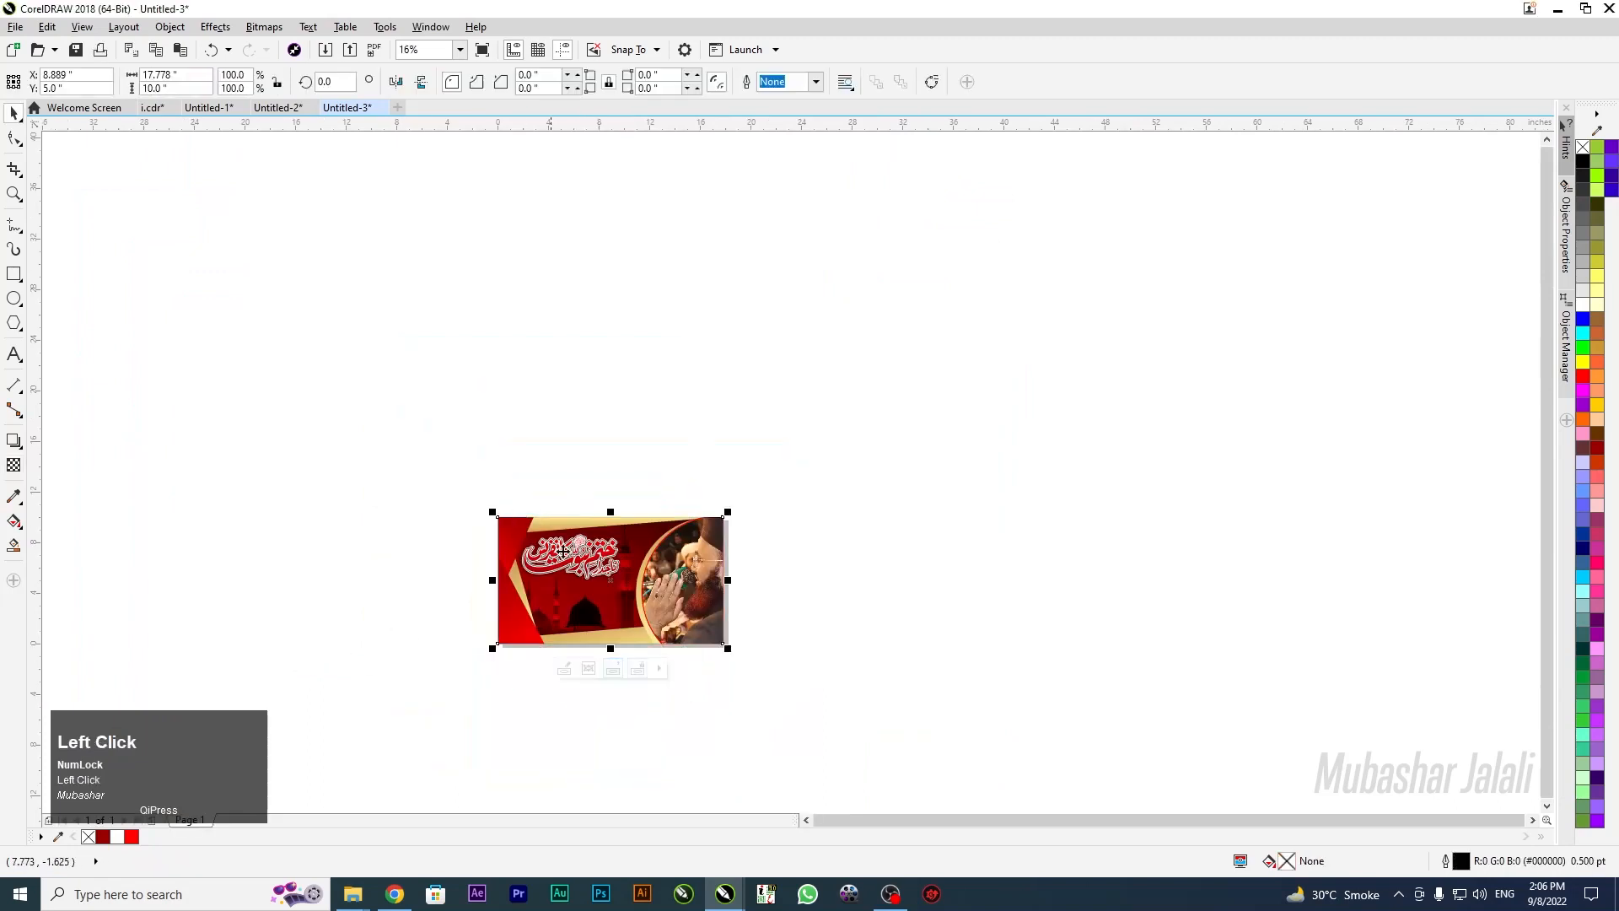
key("F4")
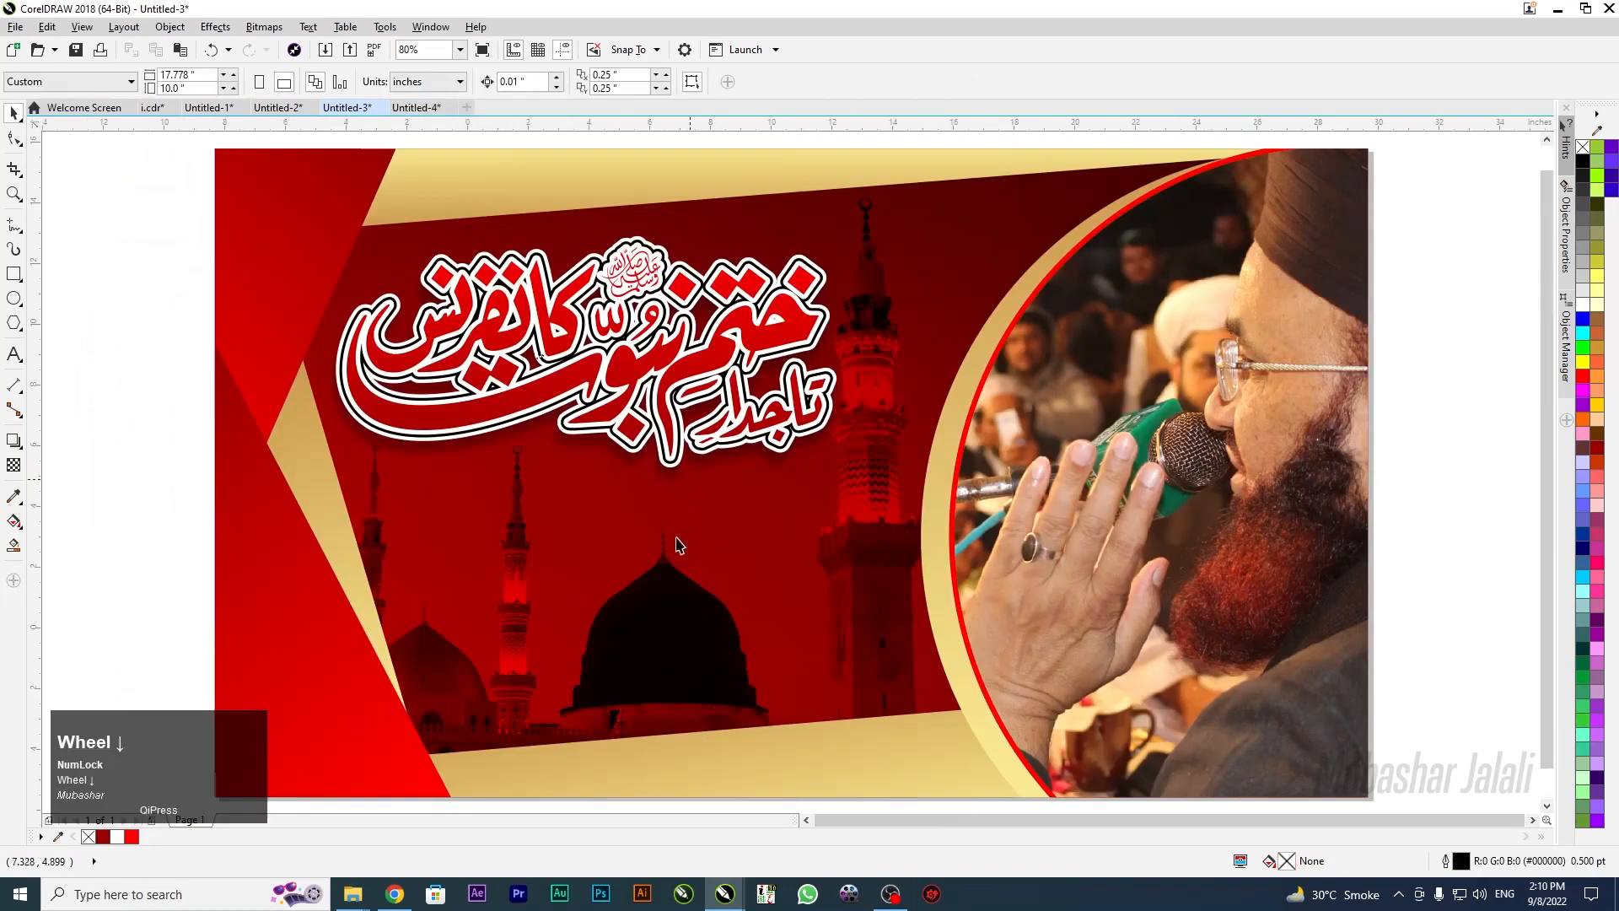
scroll(593, 373, "down", 2)
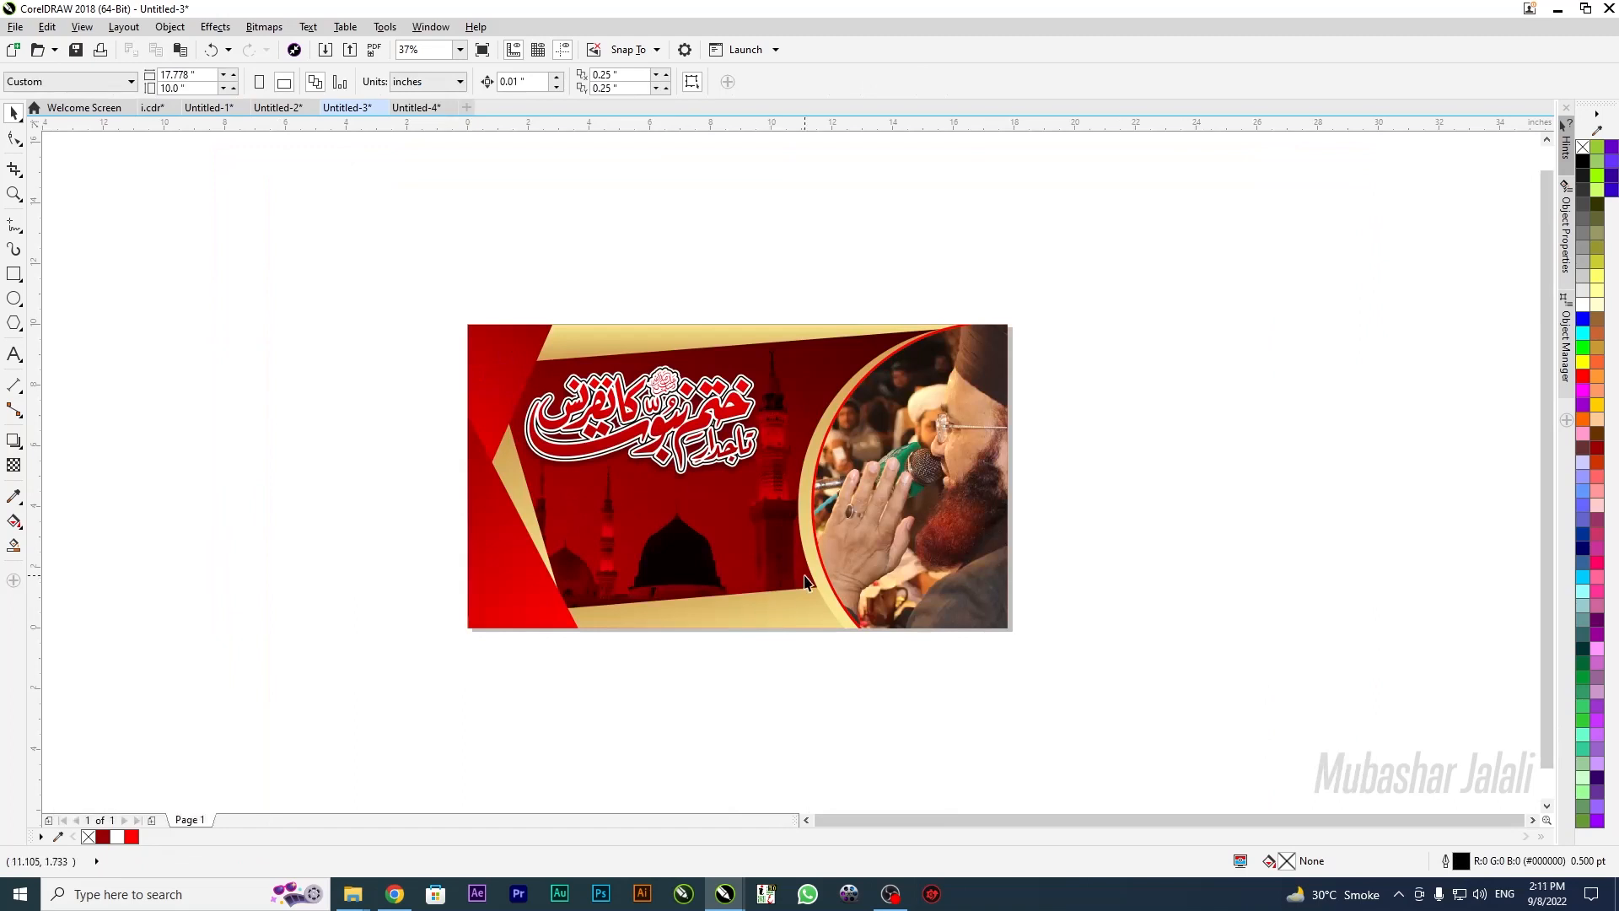
left_click_drag(306, 365, 344, 449)
left_click(641, 527)
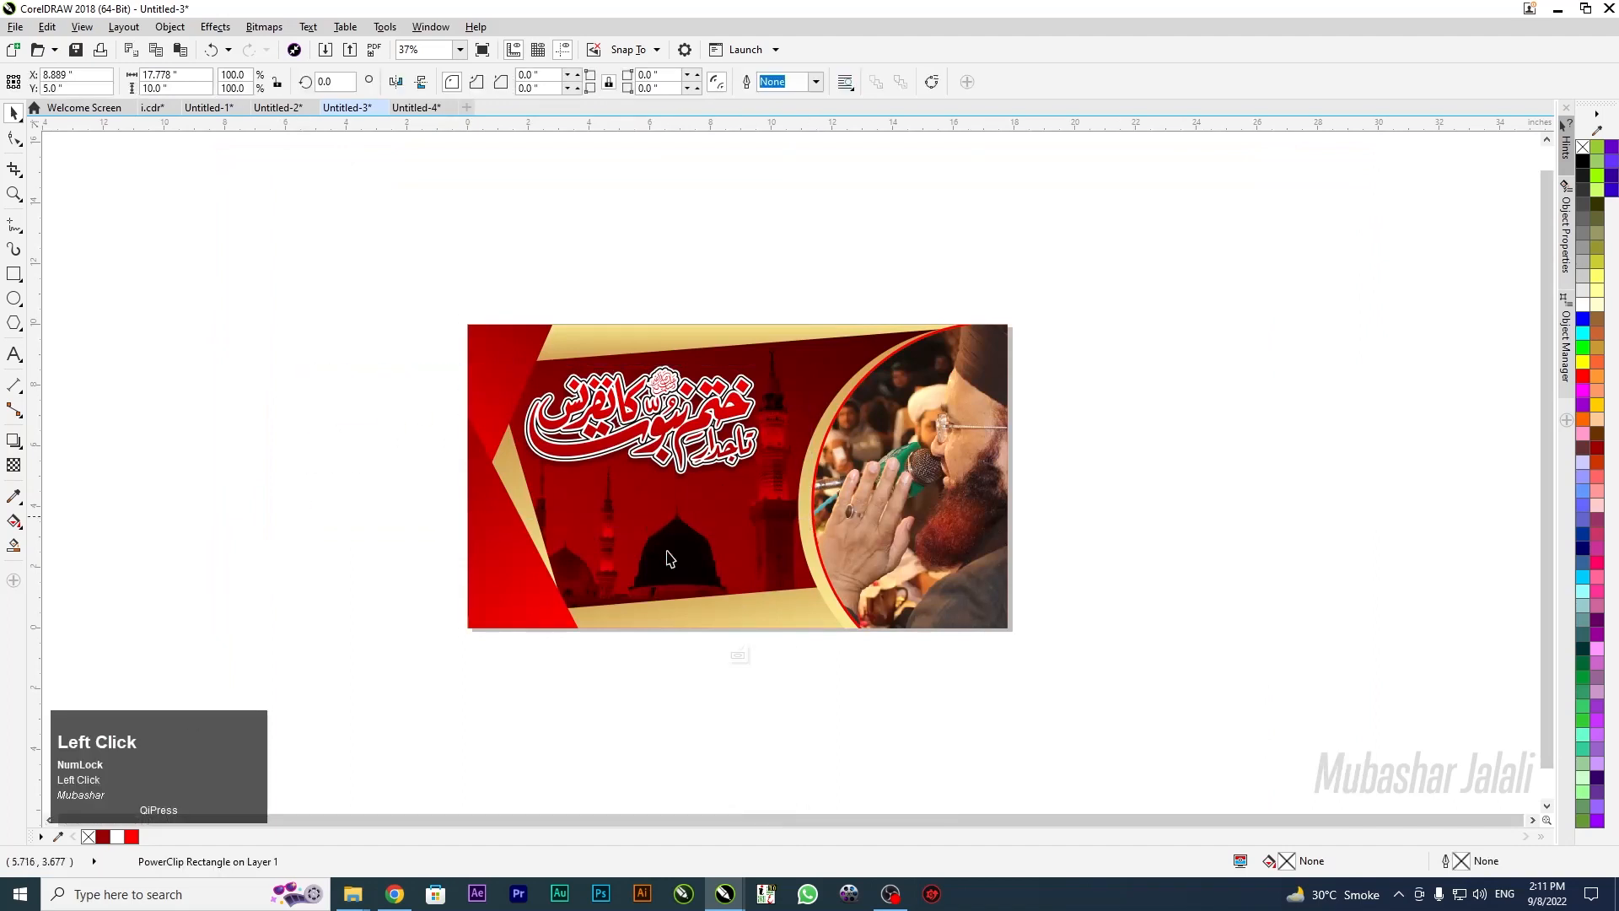
Enter the banner's PowerClip contents and delete the mosque background photo
double_click(666, 540)
left_click(716, 548)
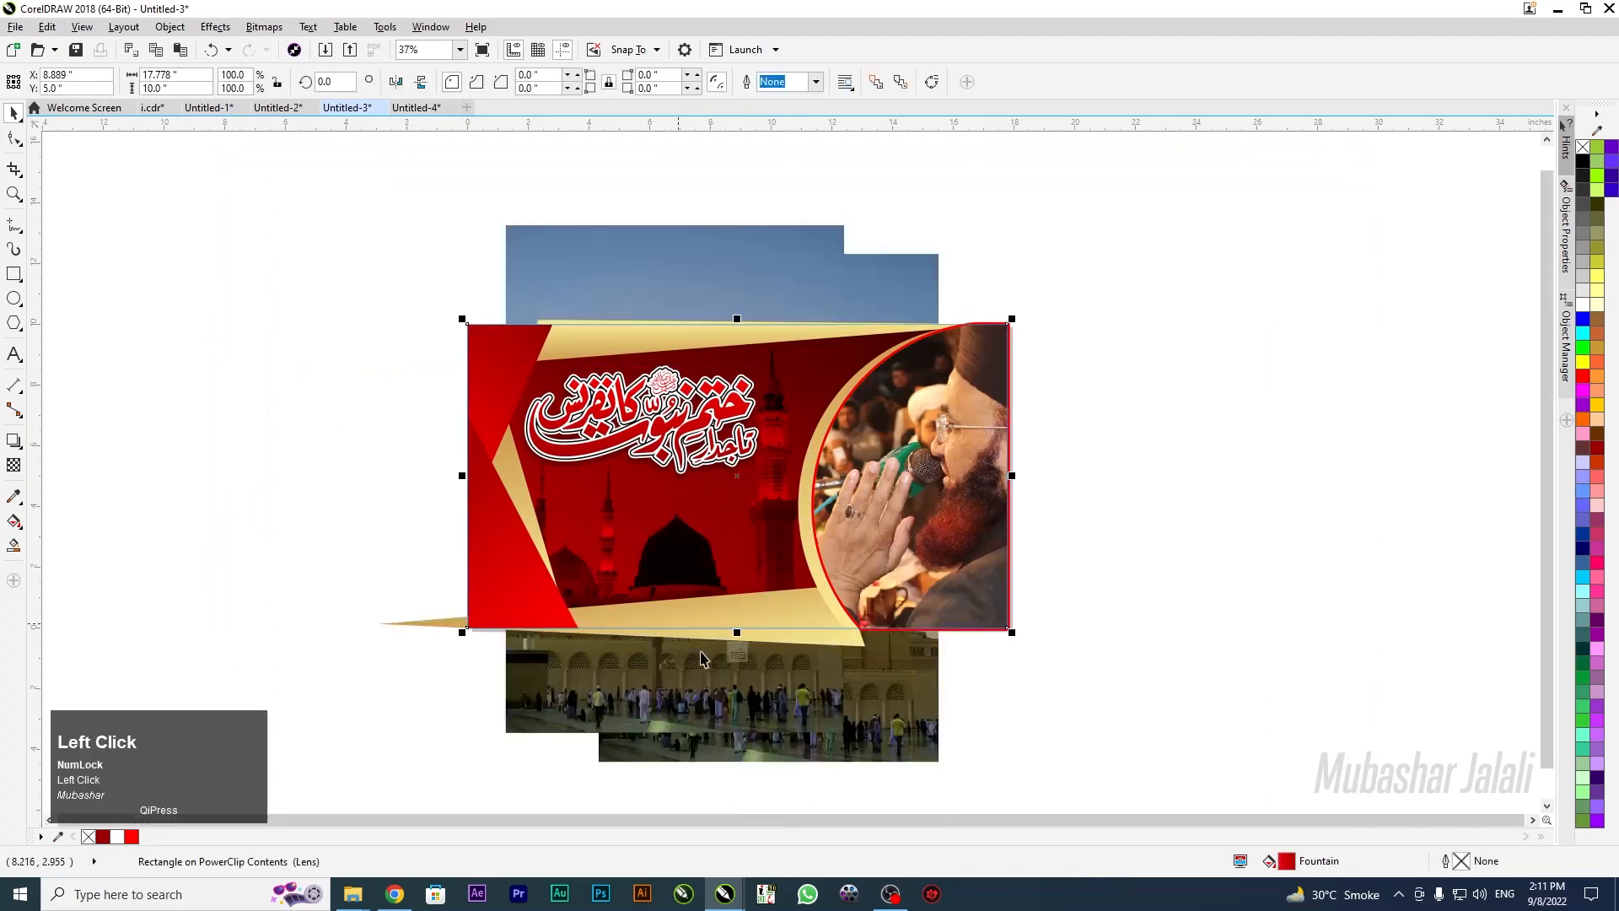
left_click(761, 719)
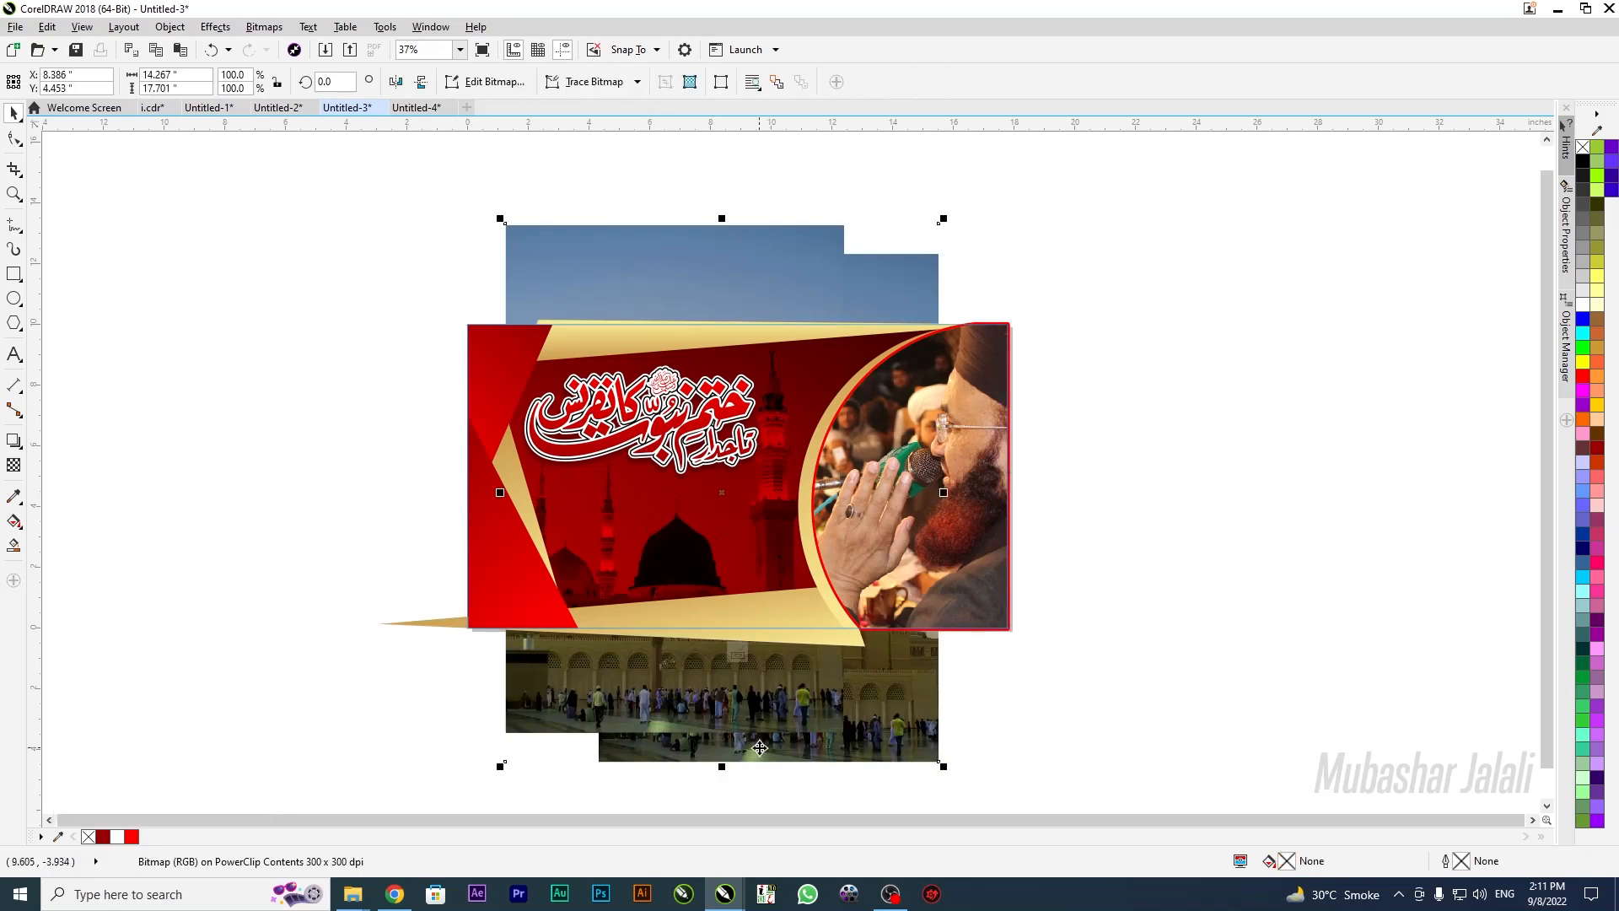
key("Delete")
Delete the red band rectangle from inside the banner
left_click(554, 540)
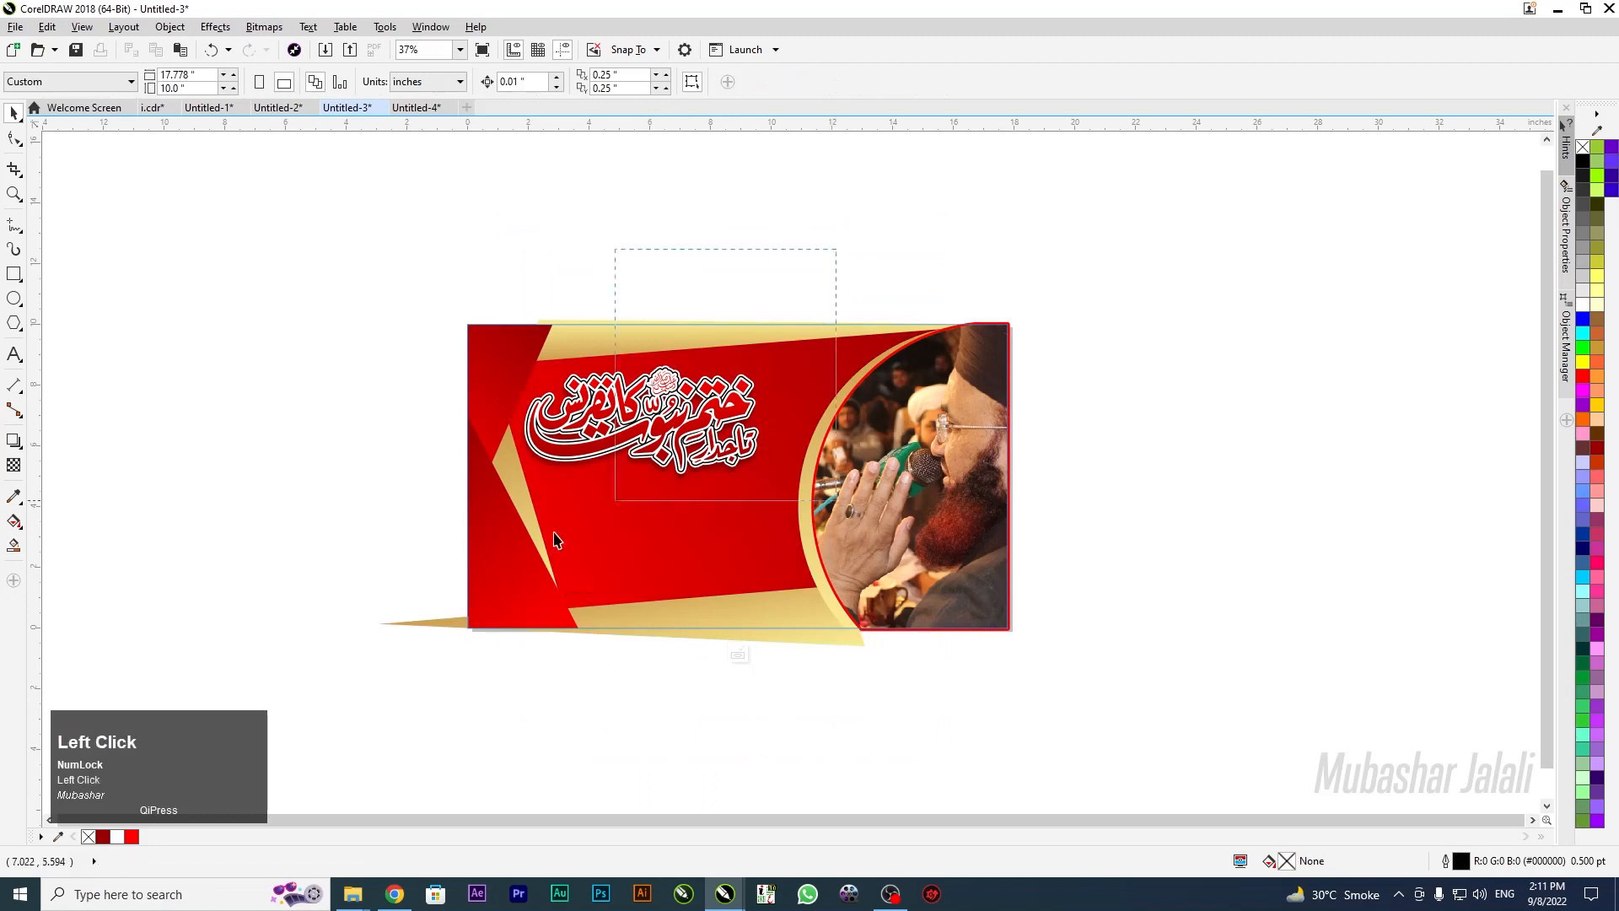
left_click(463, 549)
left_click(316, 435)
left_click(675, 419)
left_click(742, 574)
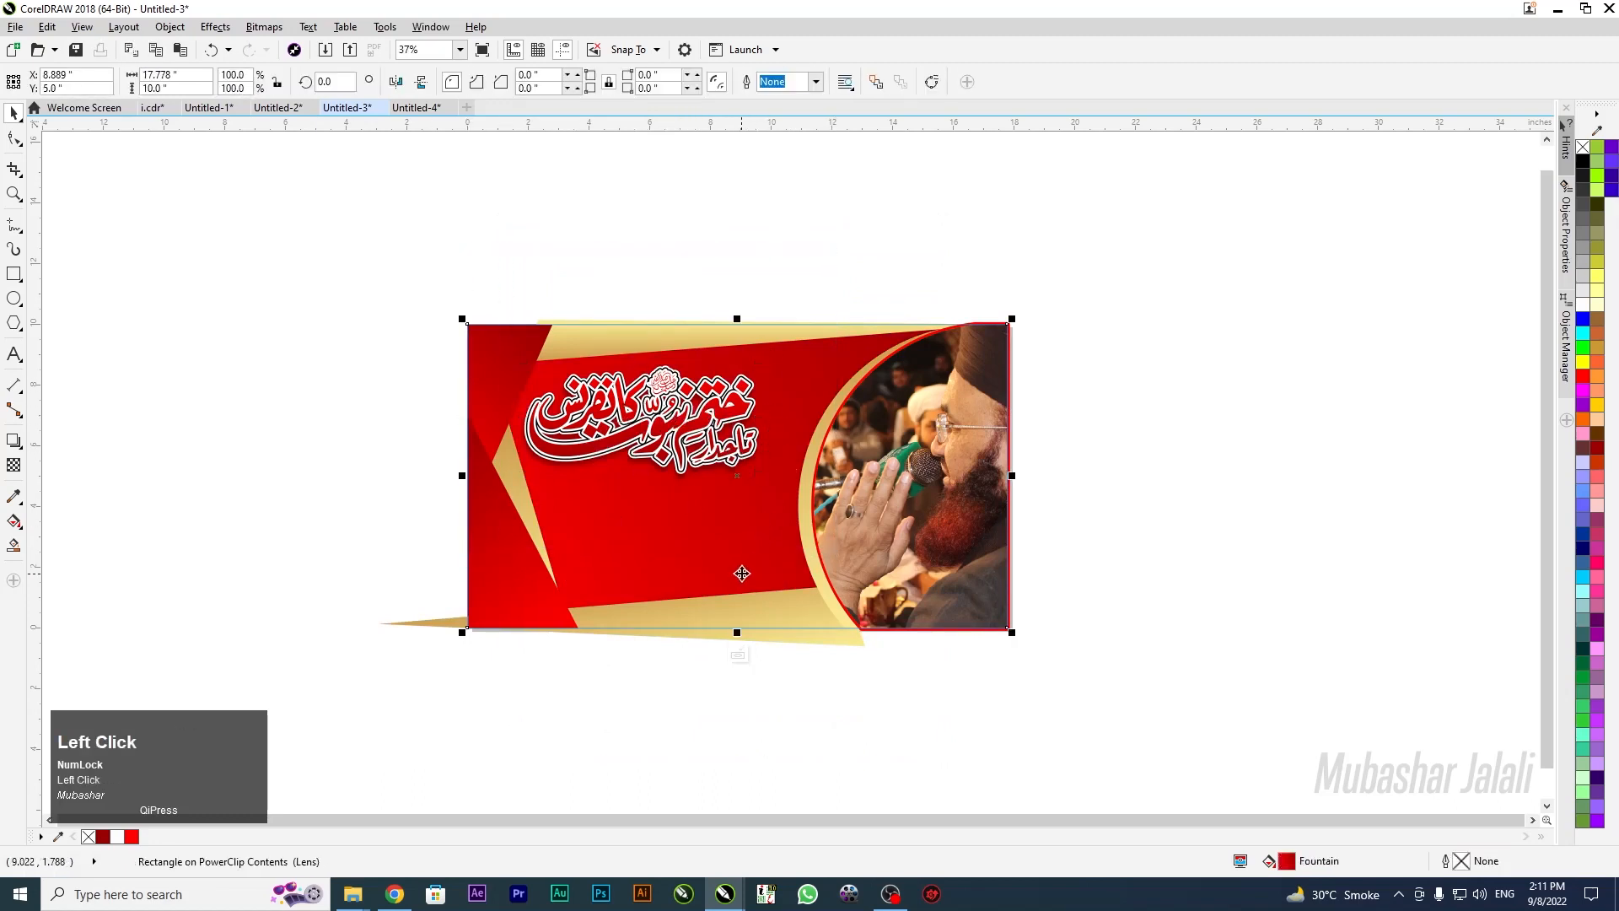
left_click(734, 558)
left_click_drag(732, 558, 395, 687)
key("Delete")
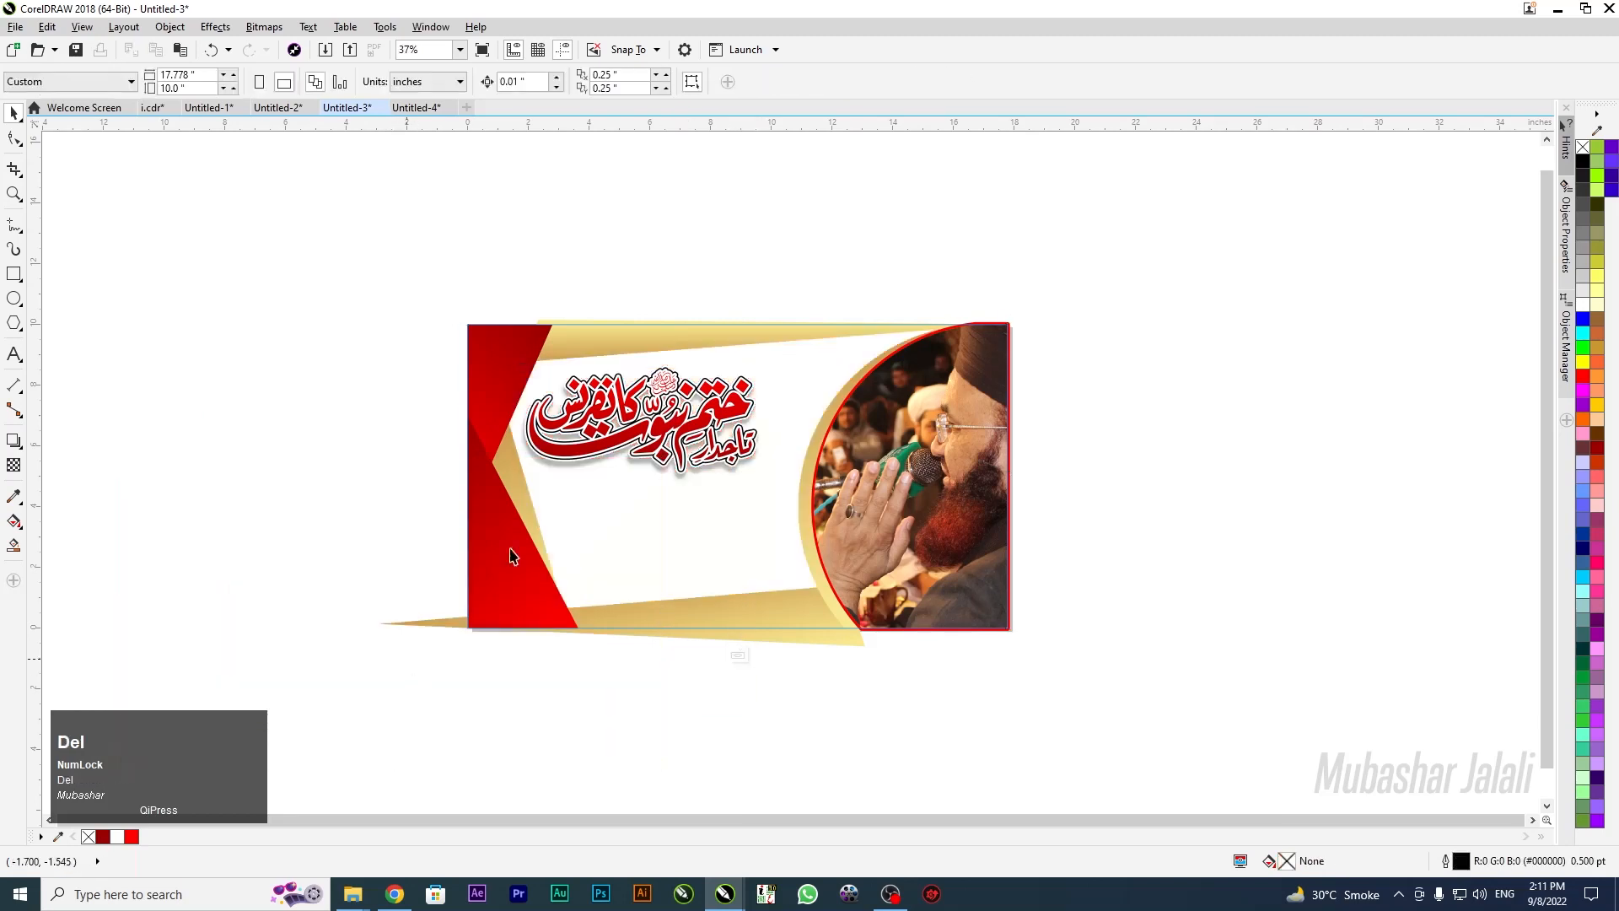
left_click(14, 273)
Draw a wide rectangle across the title area and skew it into a parallelogram
mouse_move(910, 407)
left_mouse_down()
mouse_move(741, 481)
mouse_move(333, 558)
mouse_move(364, 546)
left_mouse_up()
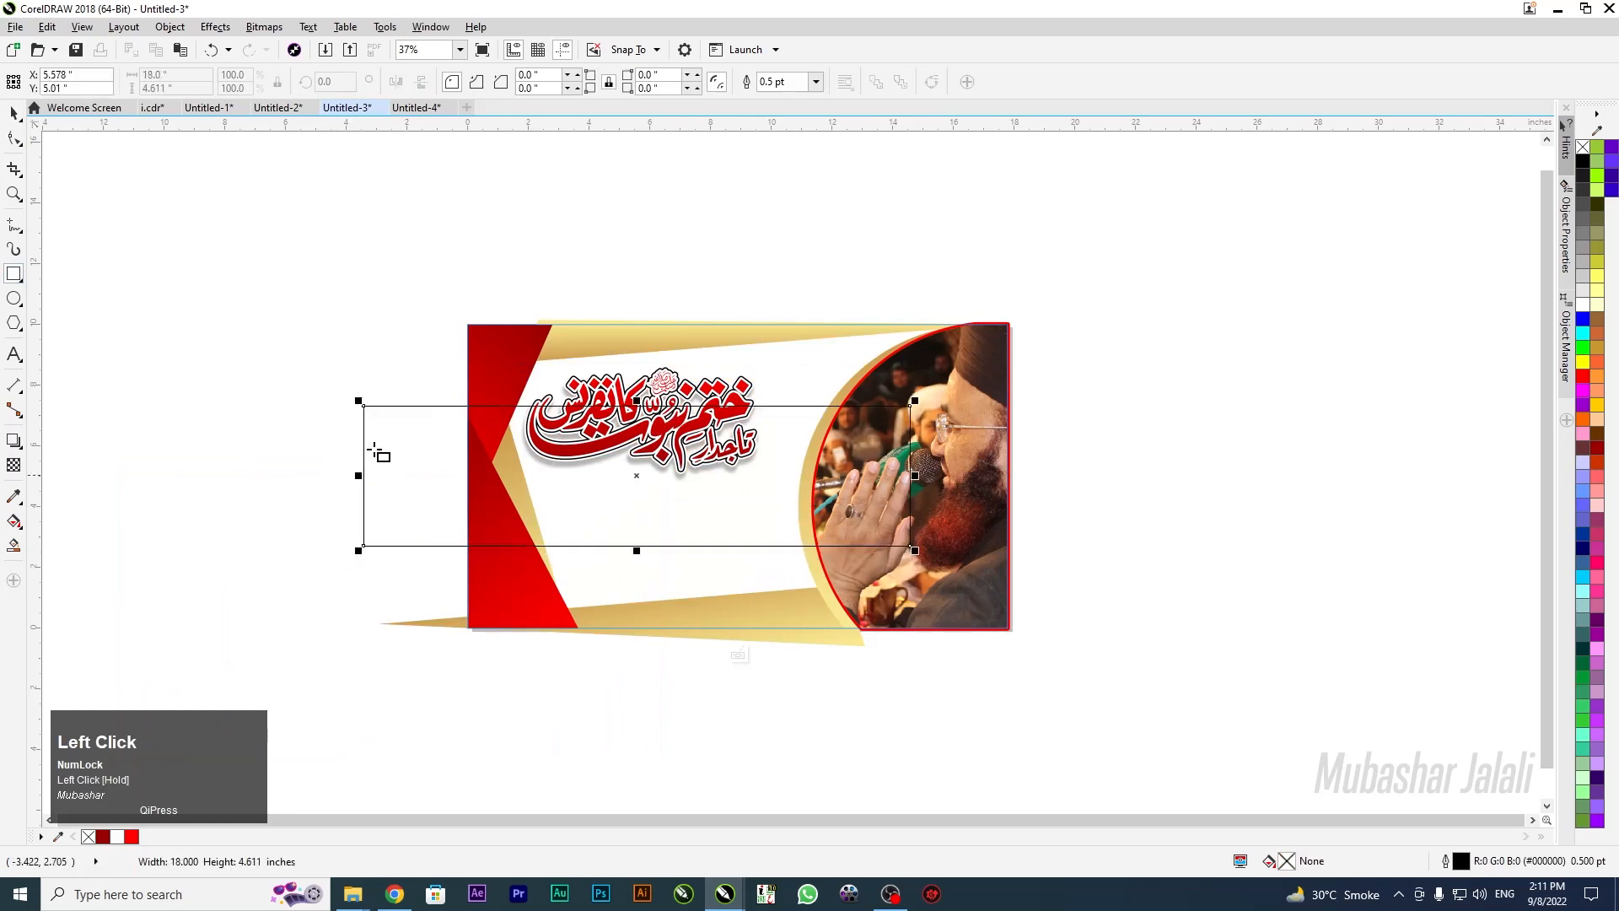
left_click(14, 113)
left_click(516, 509)
left_click_drag(643, 398, 570, 413)
left_click(599, 517)
left_click_drag(574, 511, 617, 519)
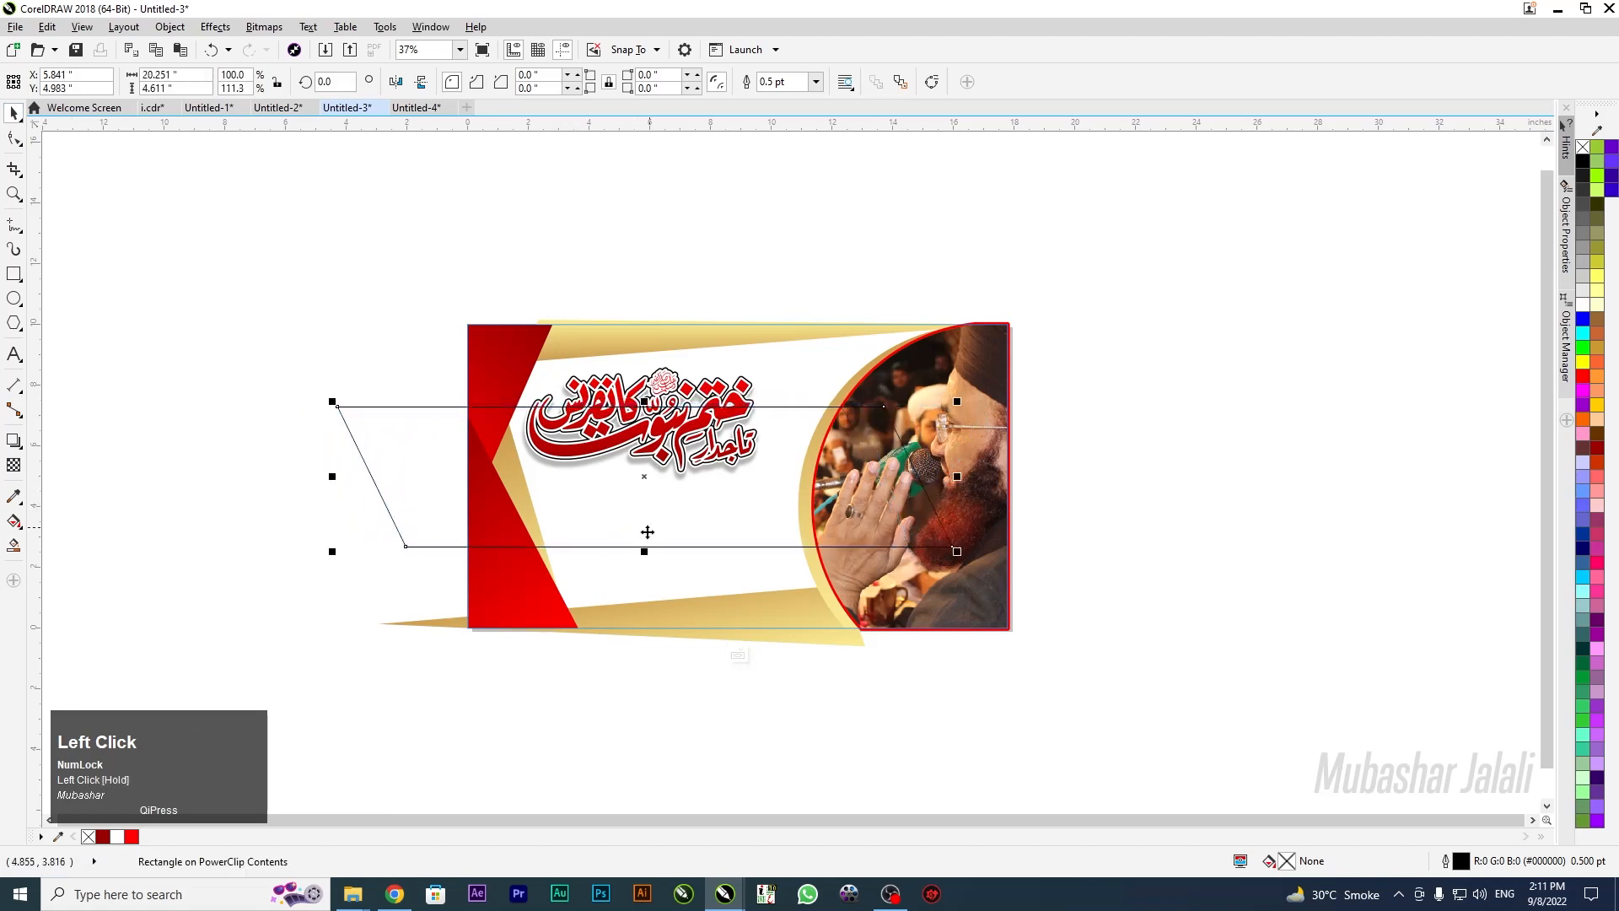
left_click(159, 451)
left_click(390, 478)
Fill the band with a vertical red-to-dark-red gradient and remove its outline
key("g")
left_click_drag(664, 407, 664, 544)
left_click(1596, 451)
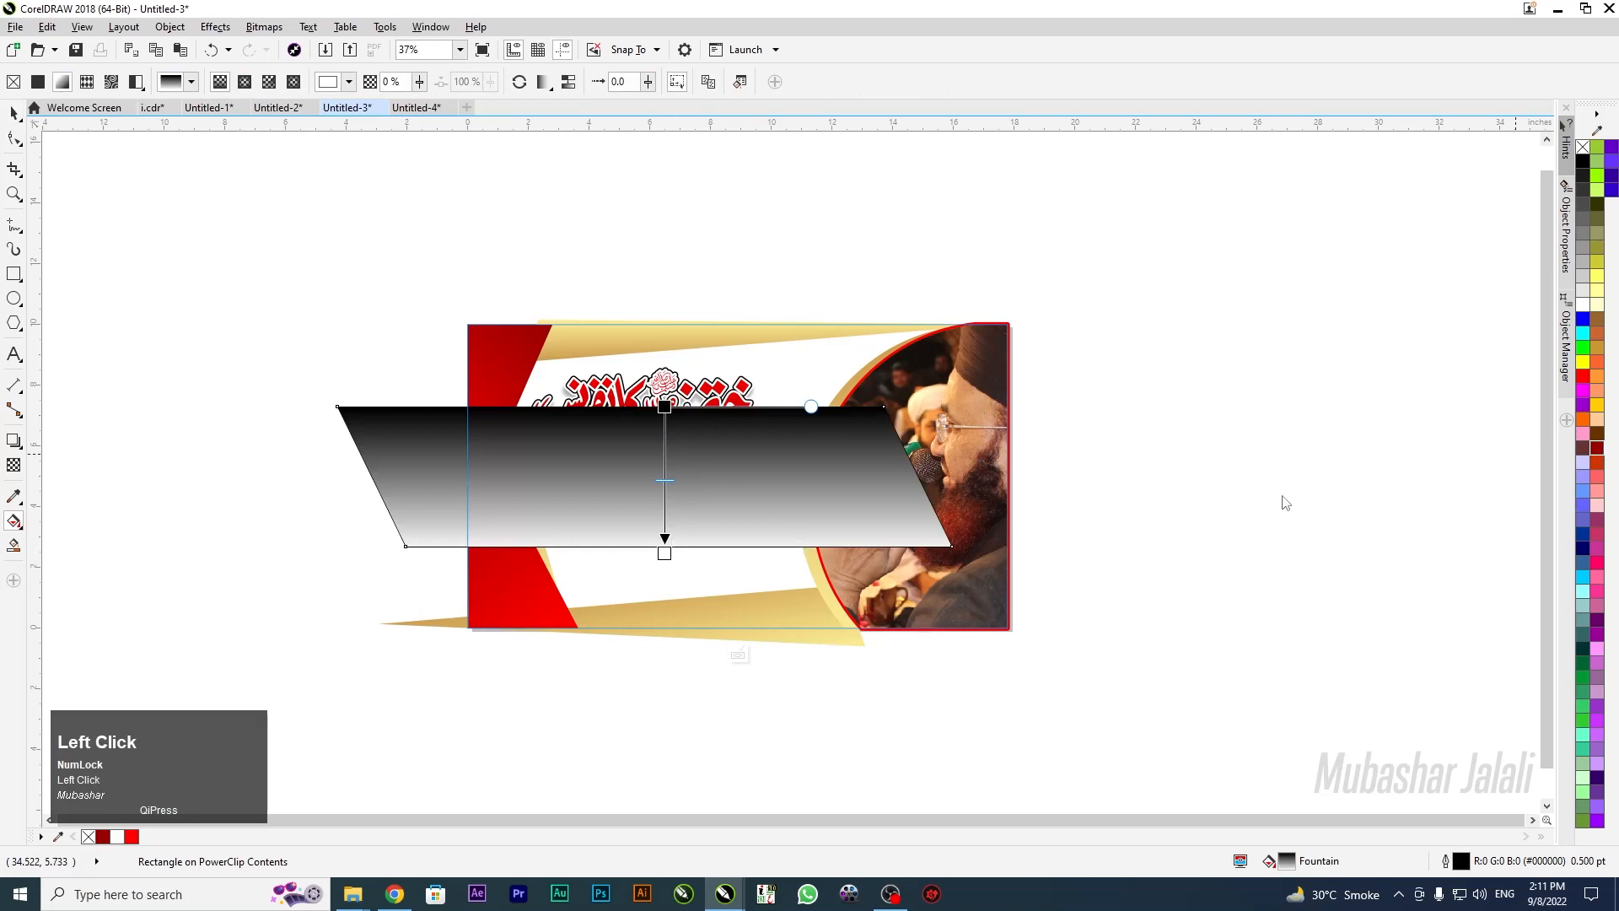
left_click(665, 407)
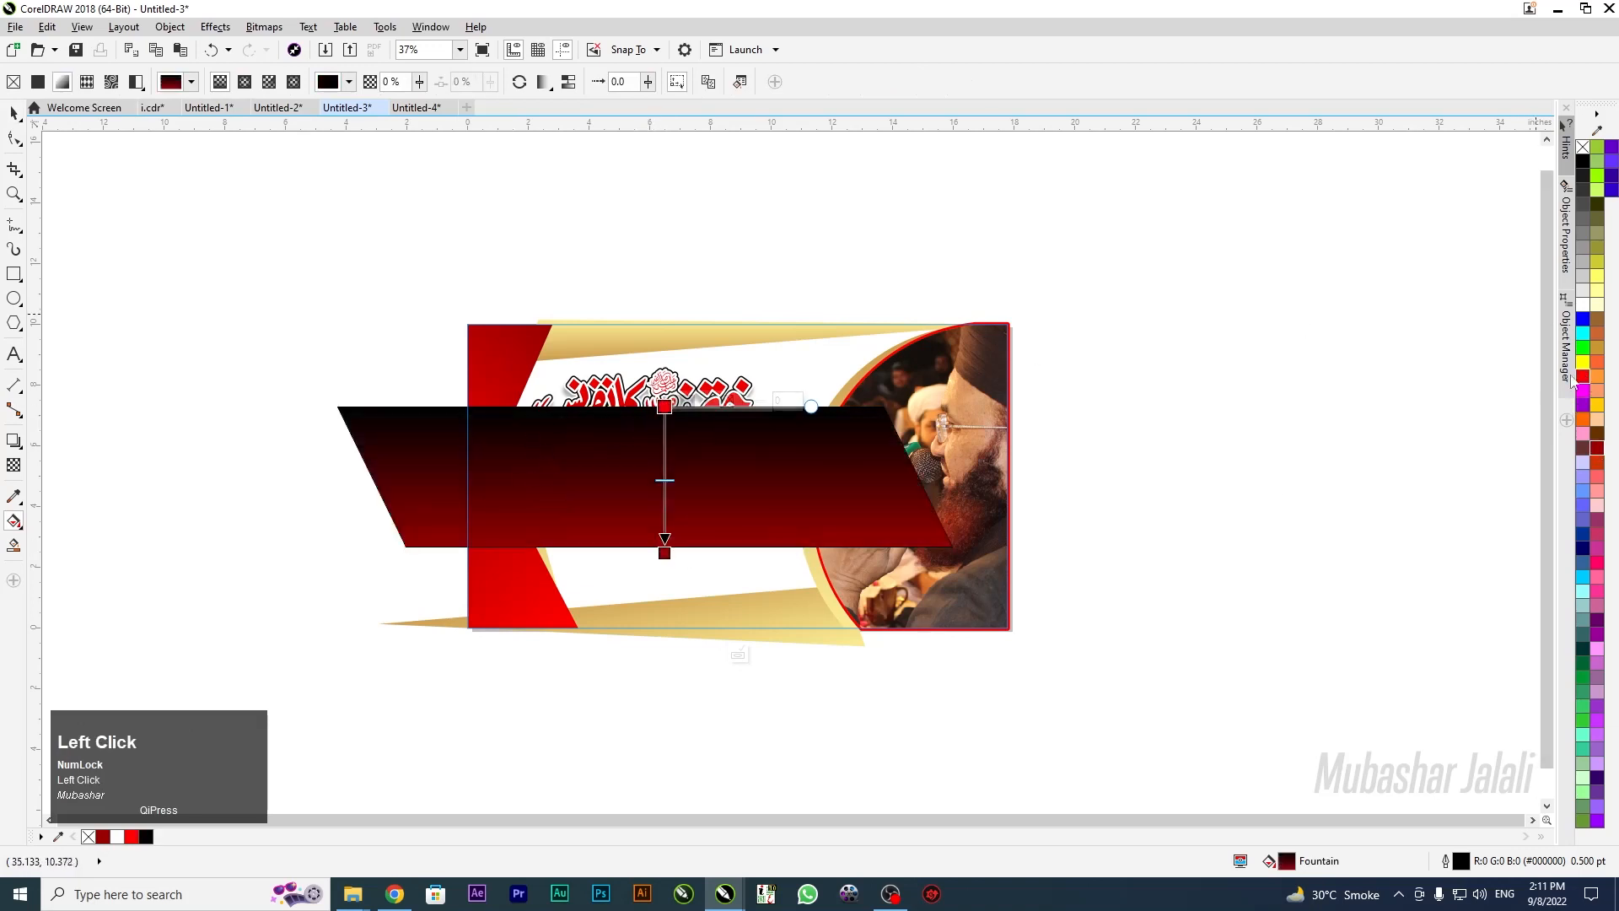
left_click(1583, 376)
left_click(11, 113)
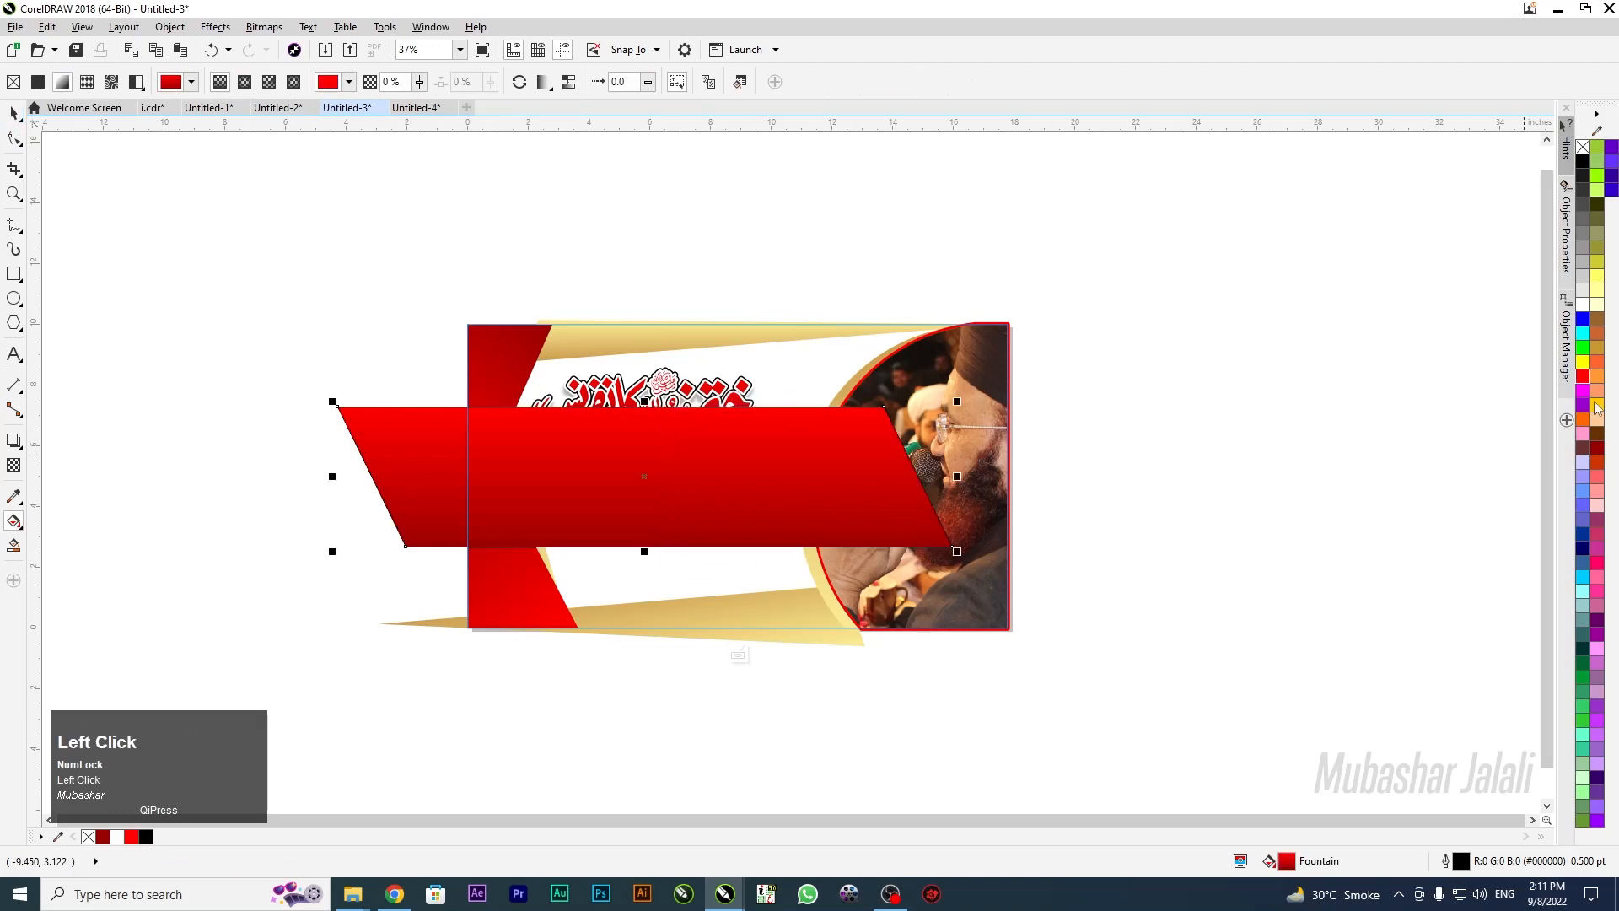
right_click(1583, 151)
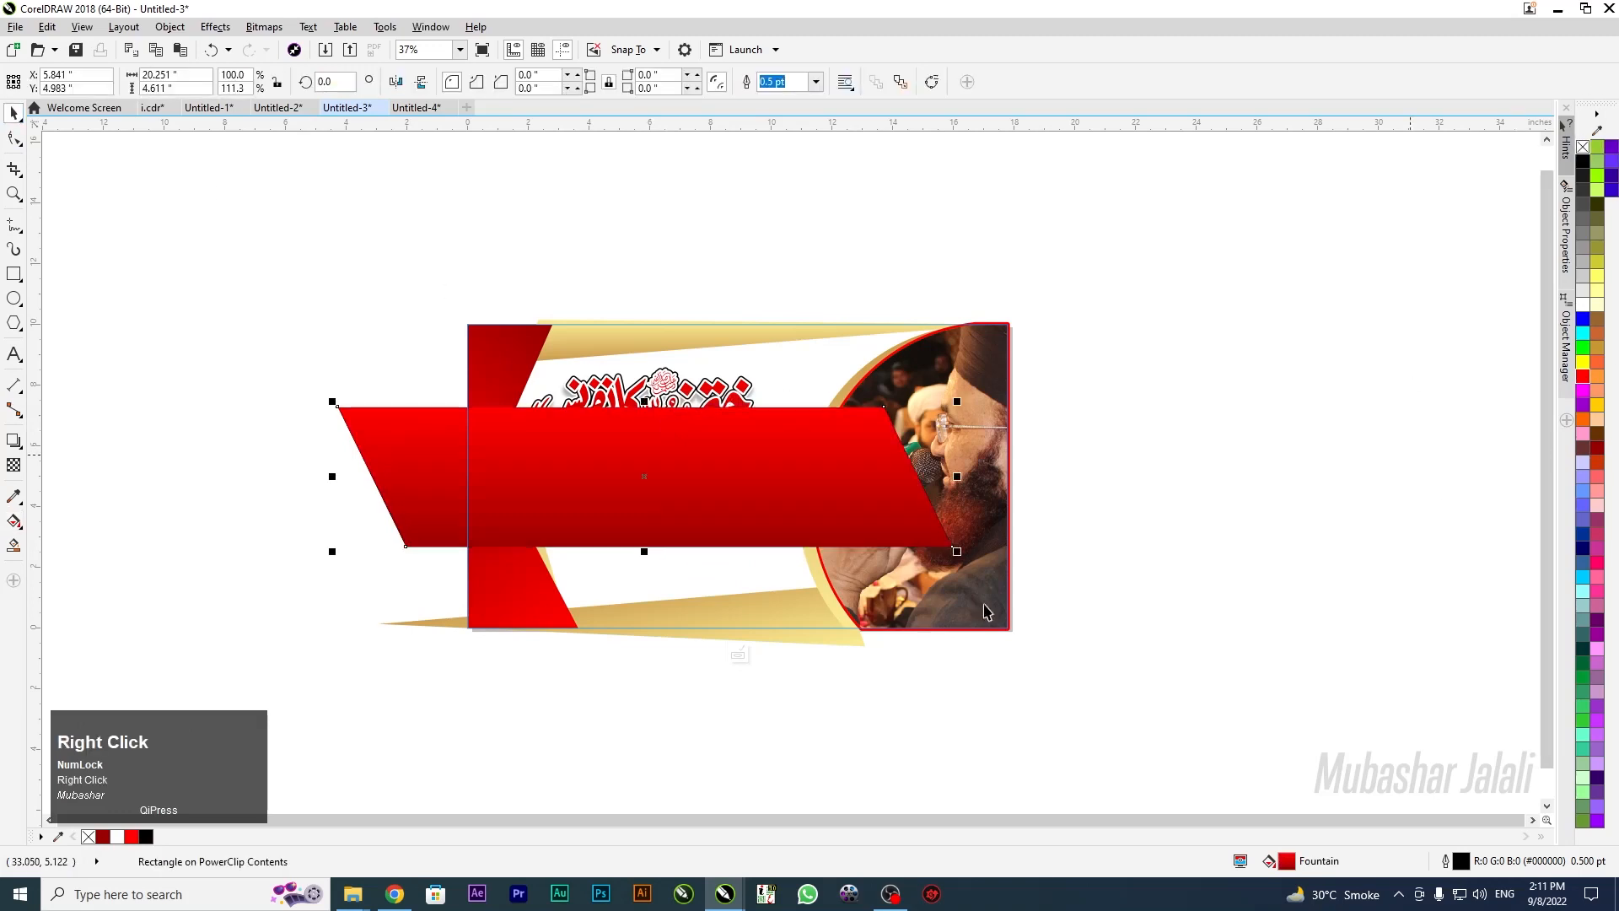
Tilt the band 4.68°, send it behind the title, lower the title, and finish the PowerClip
left_click(697, 473)
left_click_drag(955, 554, 961, 528)
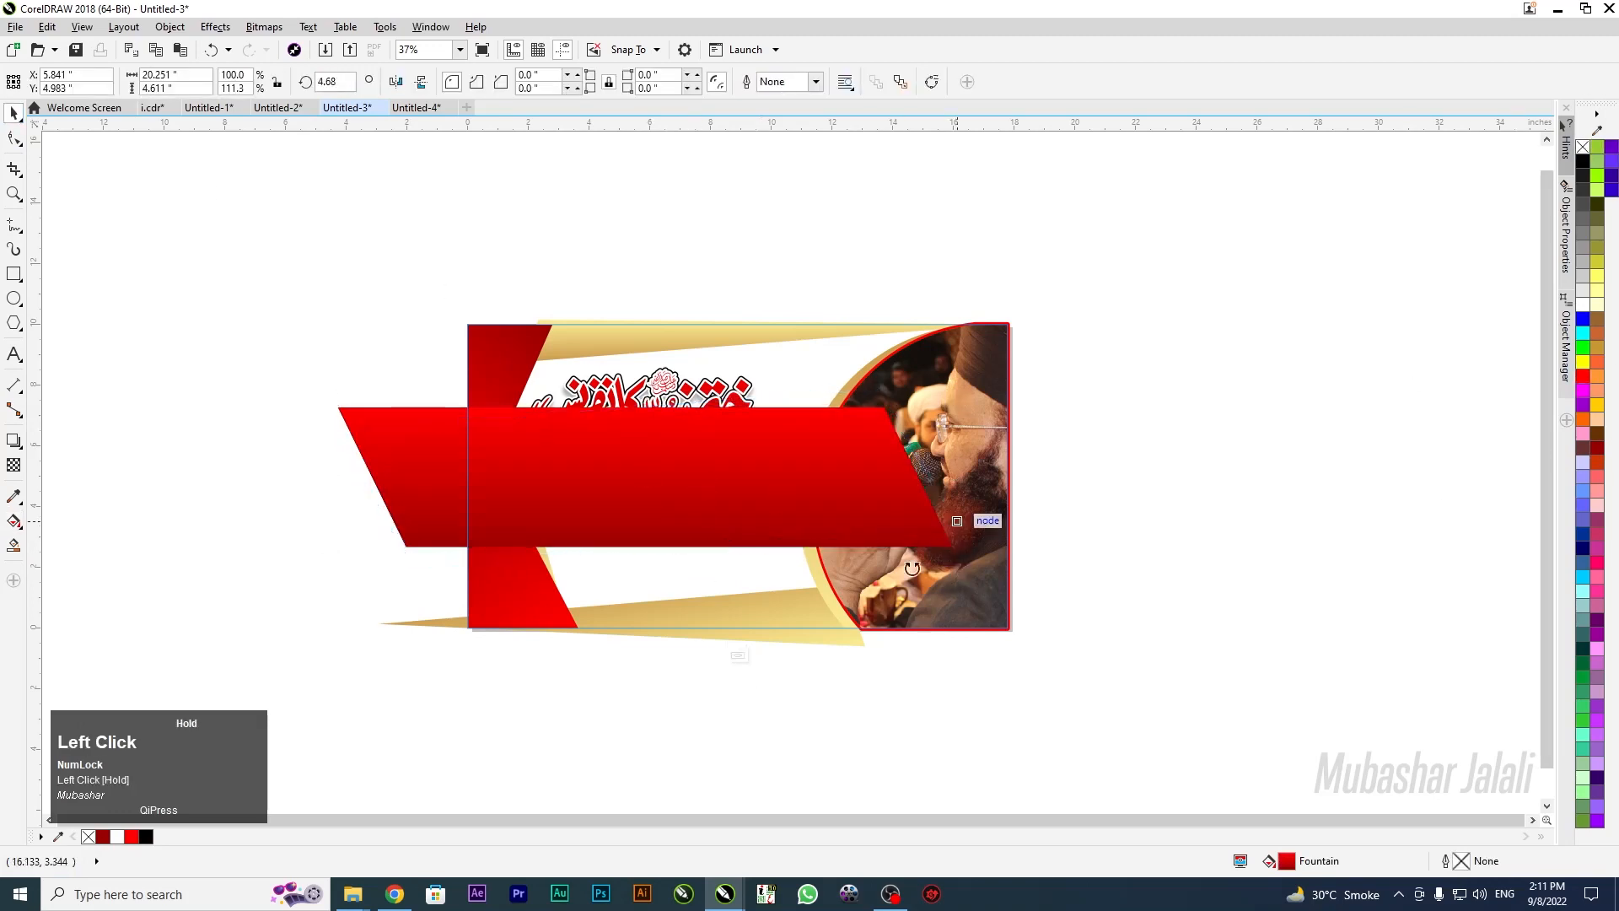
left_click_drag(712, 507, 746, 495)
key("Return")
key("shift+Page_Down")
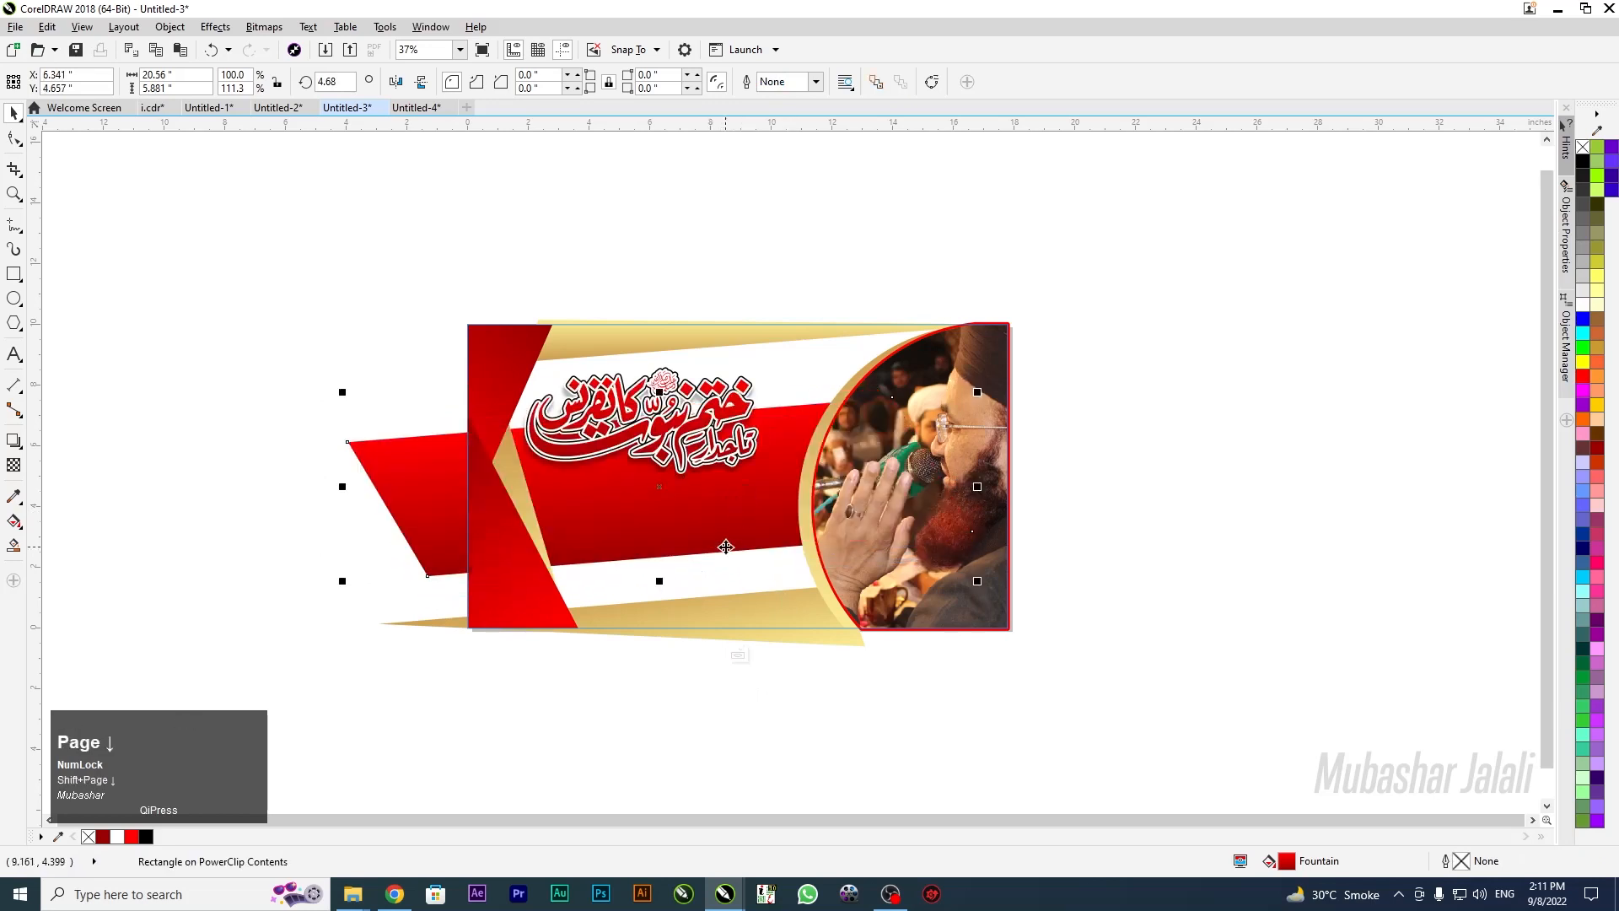
left_click_drag(404, 213, 784, 484)
left_click_drag(628, 428, 652, 482)
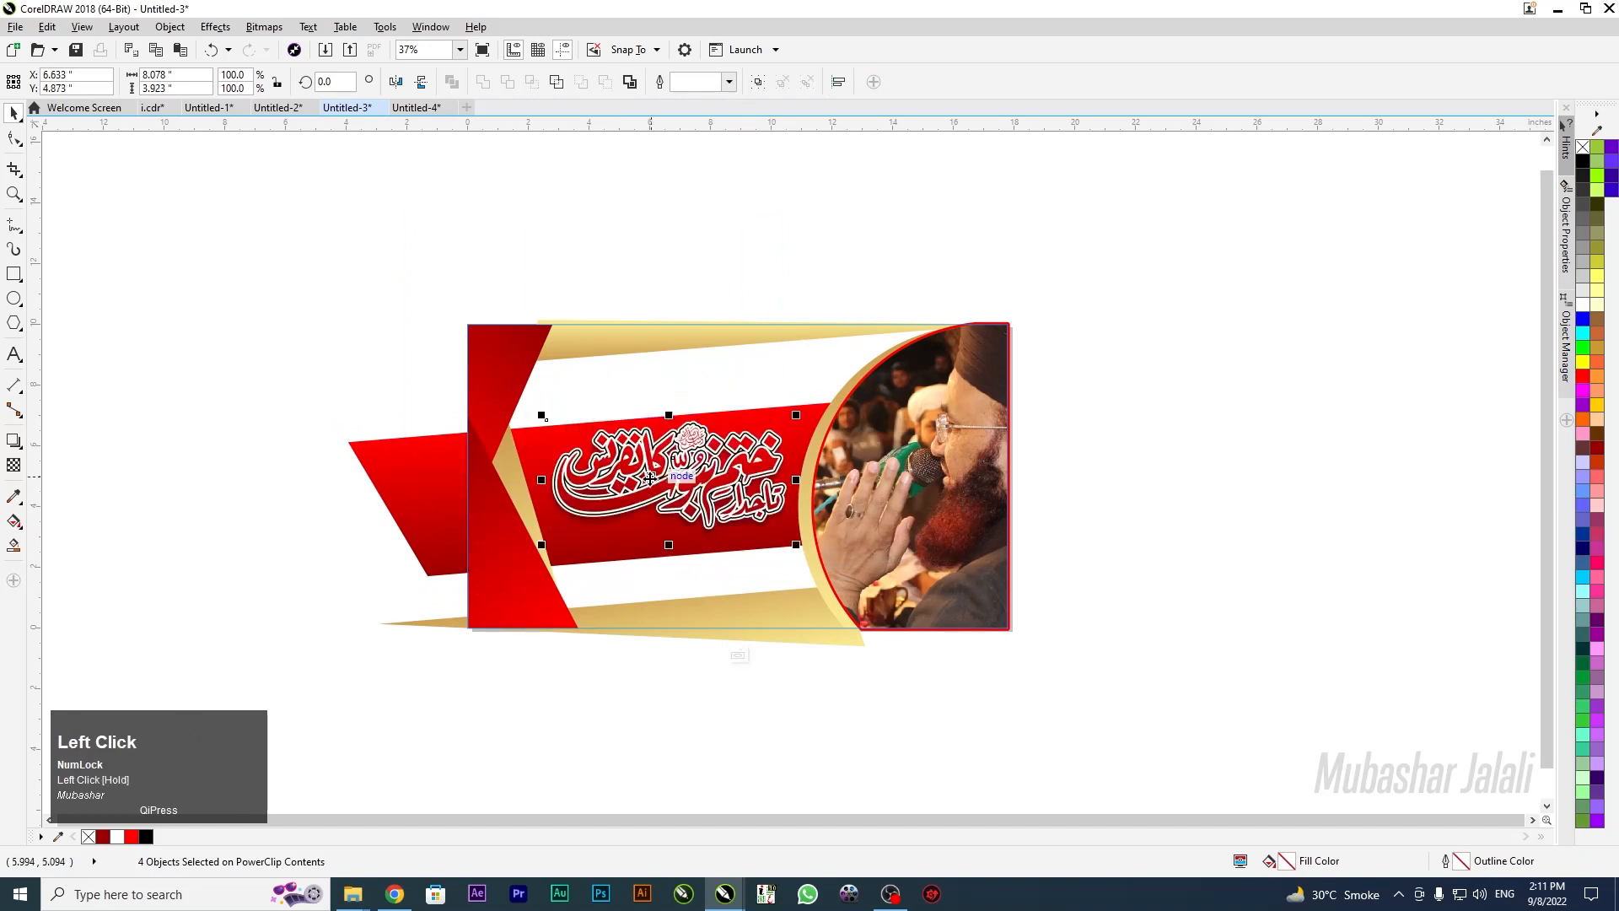
left_click(737, 655)
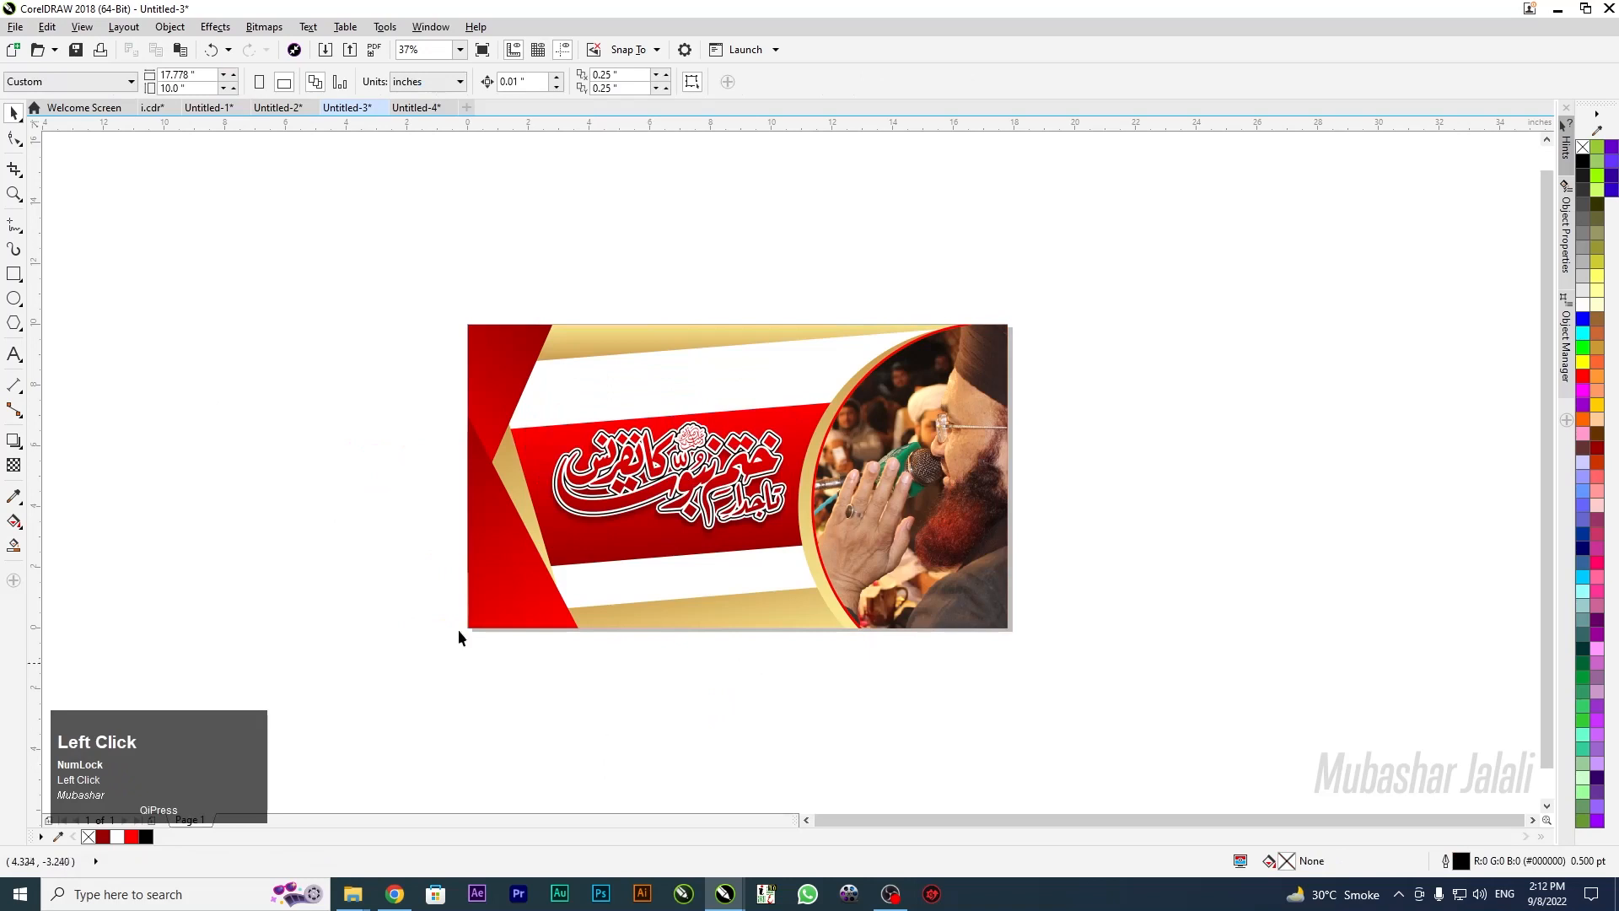
Copy the green dome image from i.cdr and paste it onto the banner's centre
left_click(151, 107)
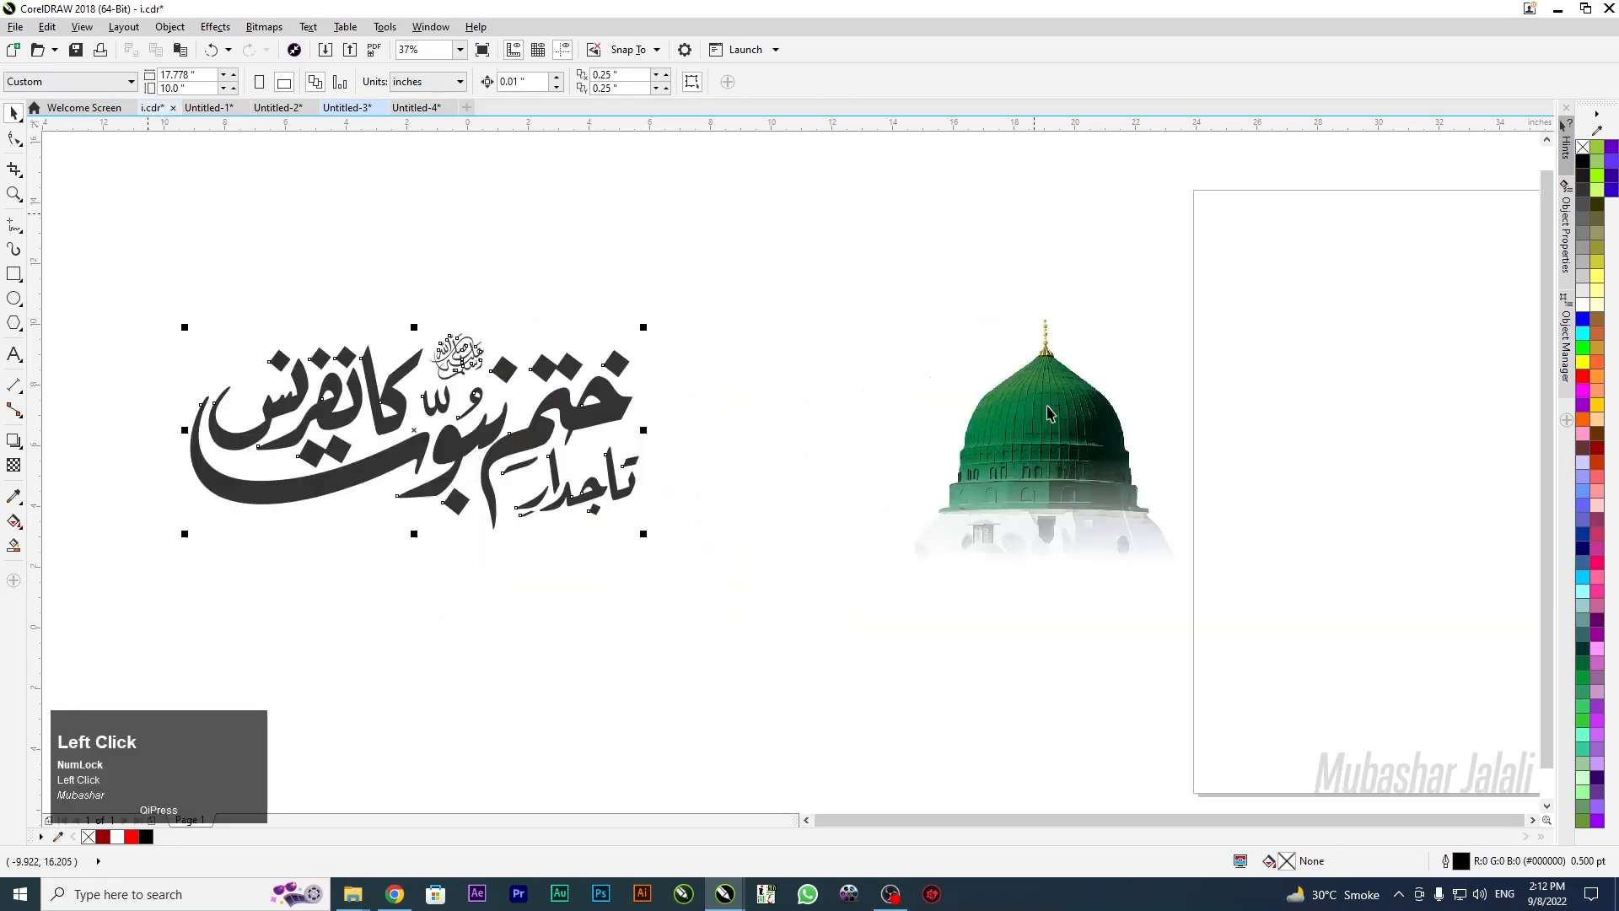
left_click(911, 413)
key("ctrl+c")
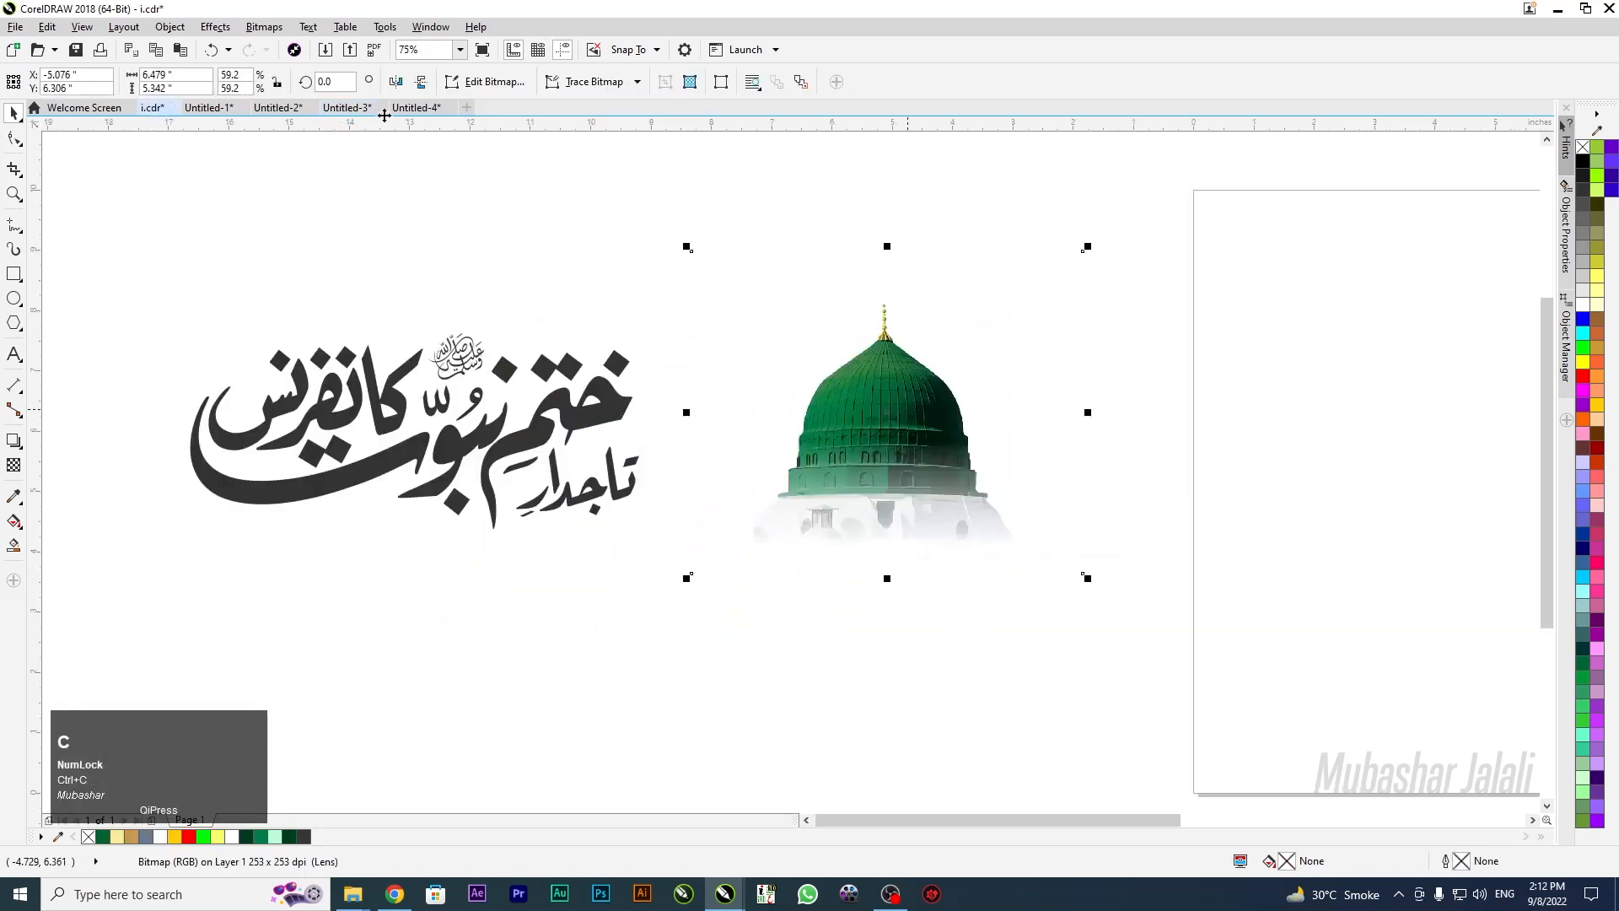
left_click(417, 107)
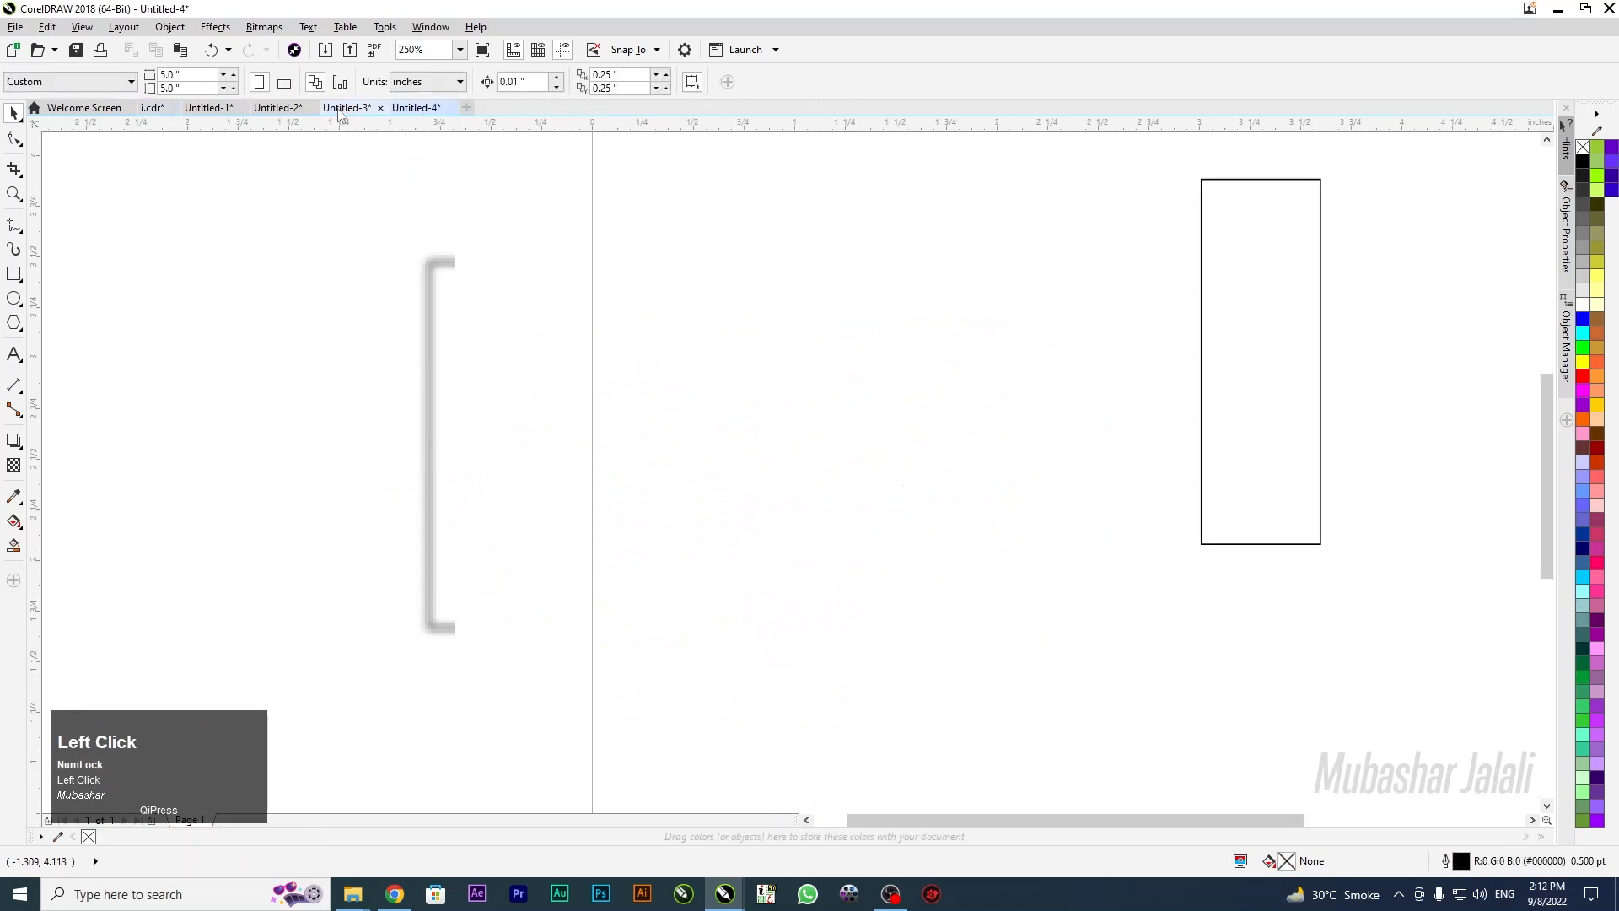
key("ctrl+v")
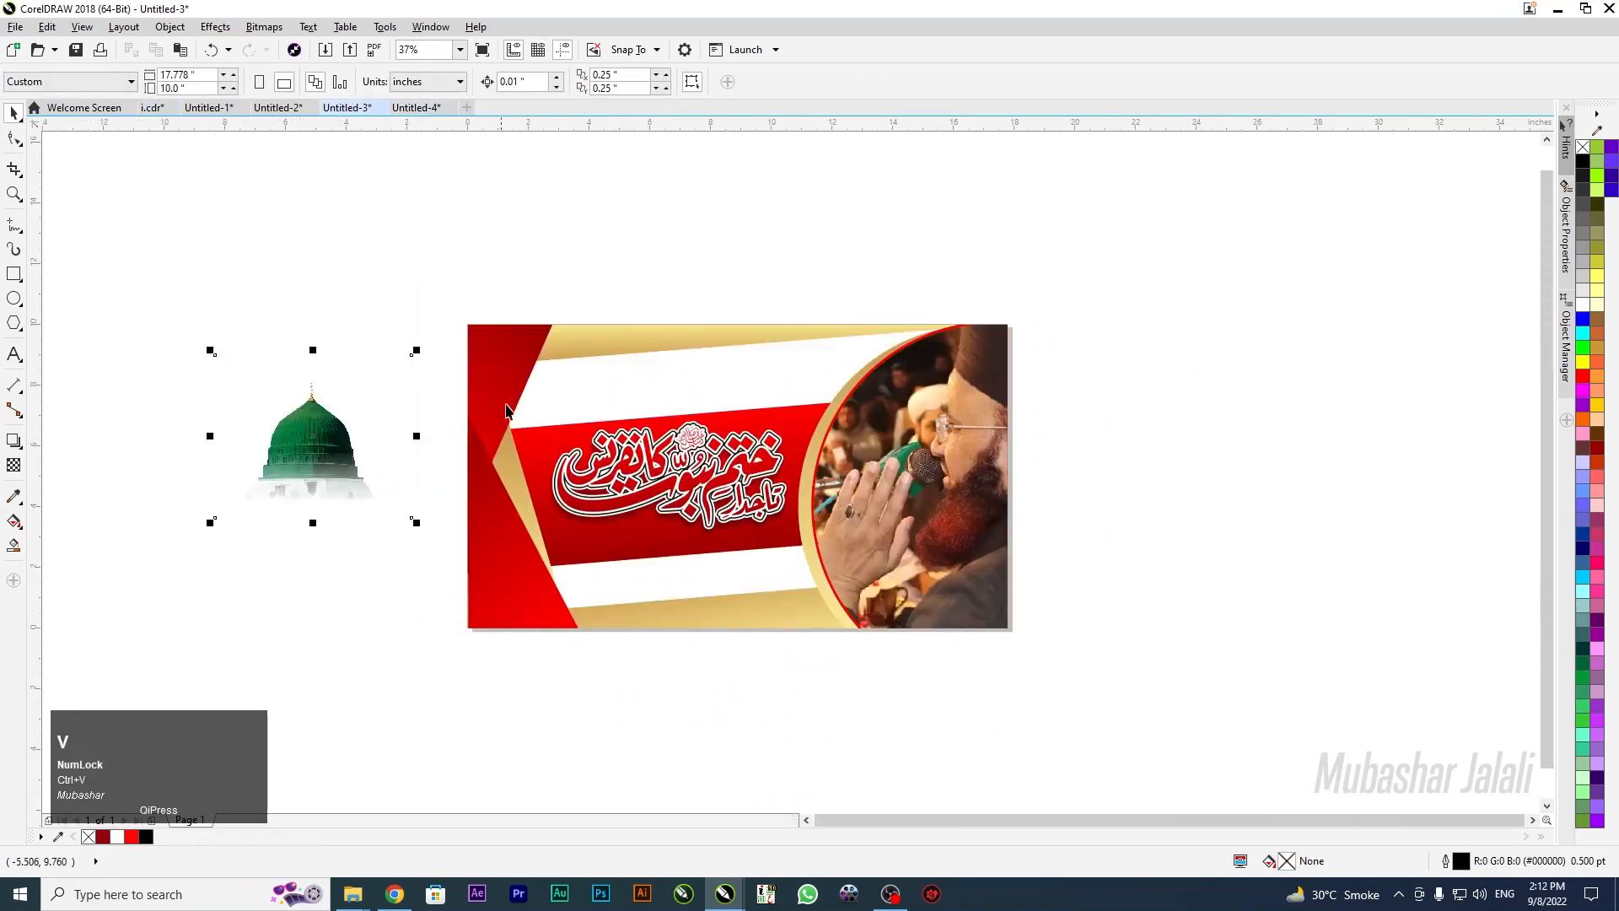
left_click_drag(254, 470, 656, 456)
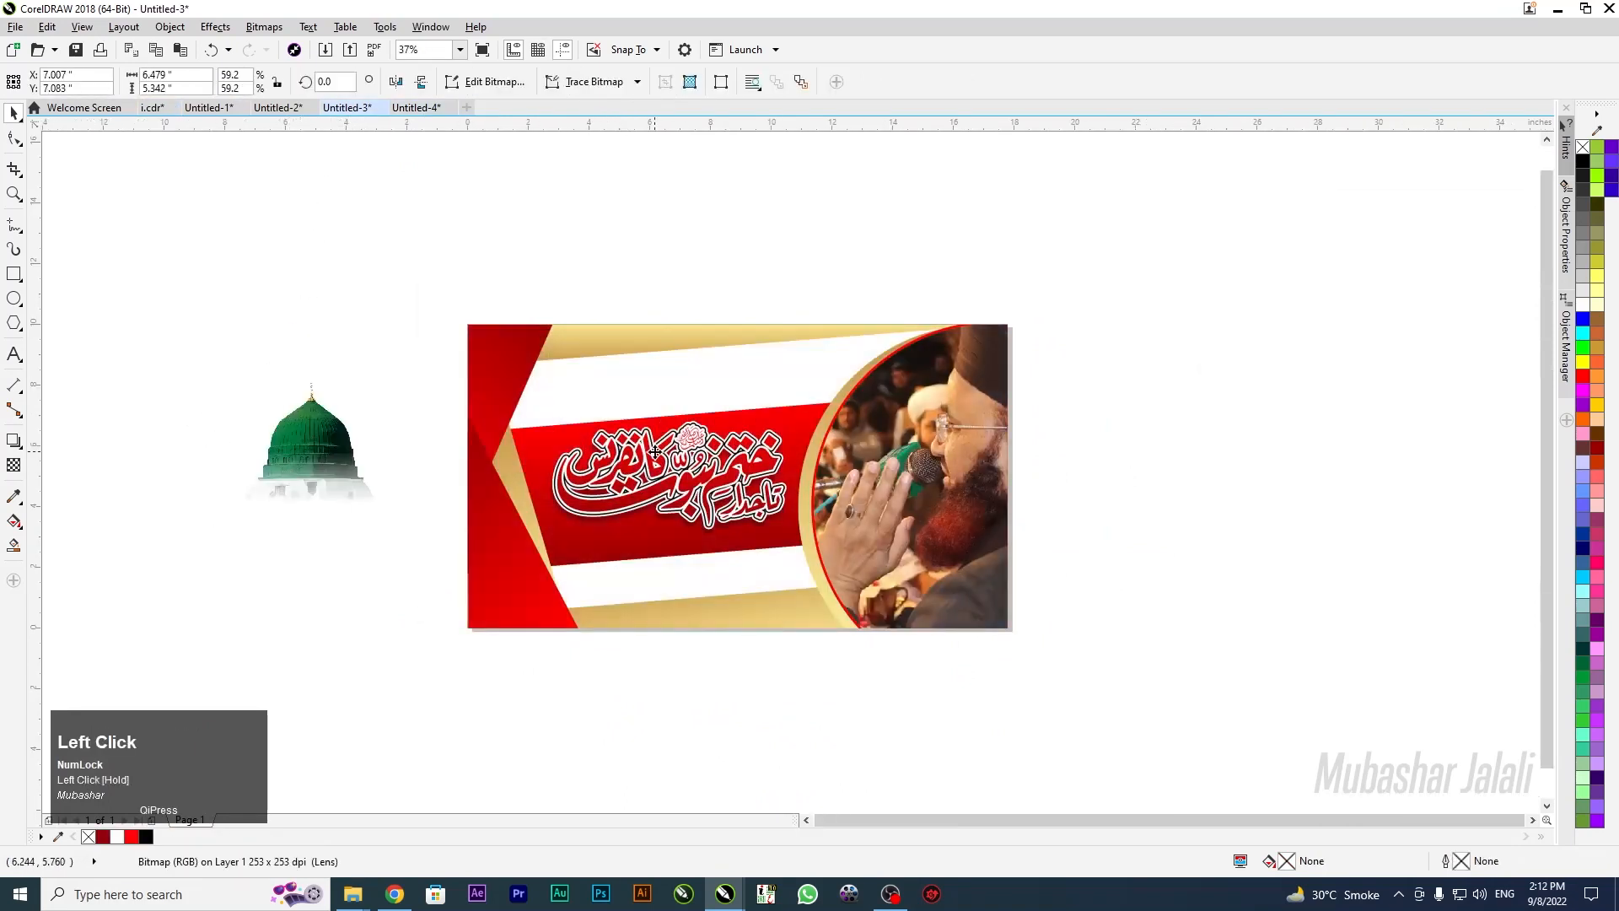
key("ctrl+Page_Down")
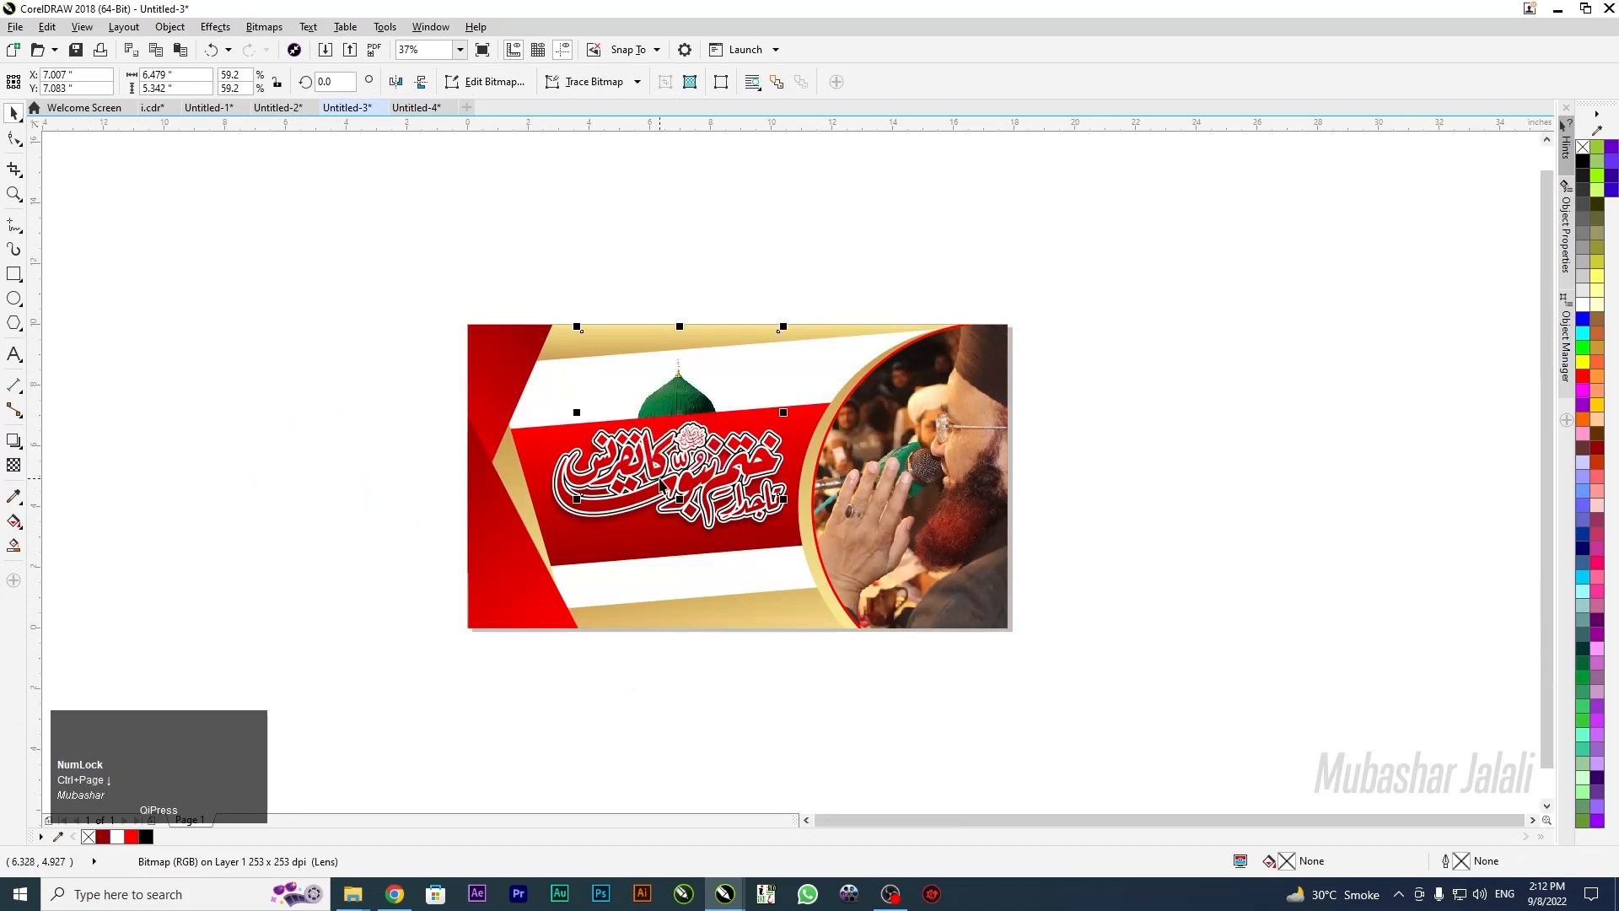
key("ctrl+Page_Up")
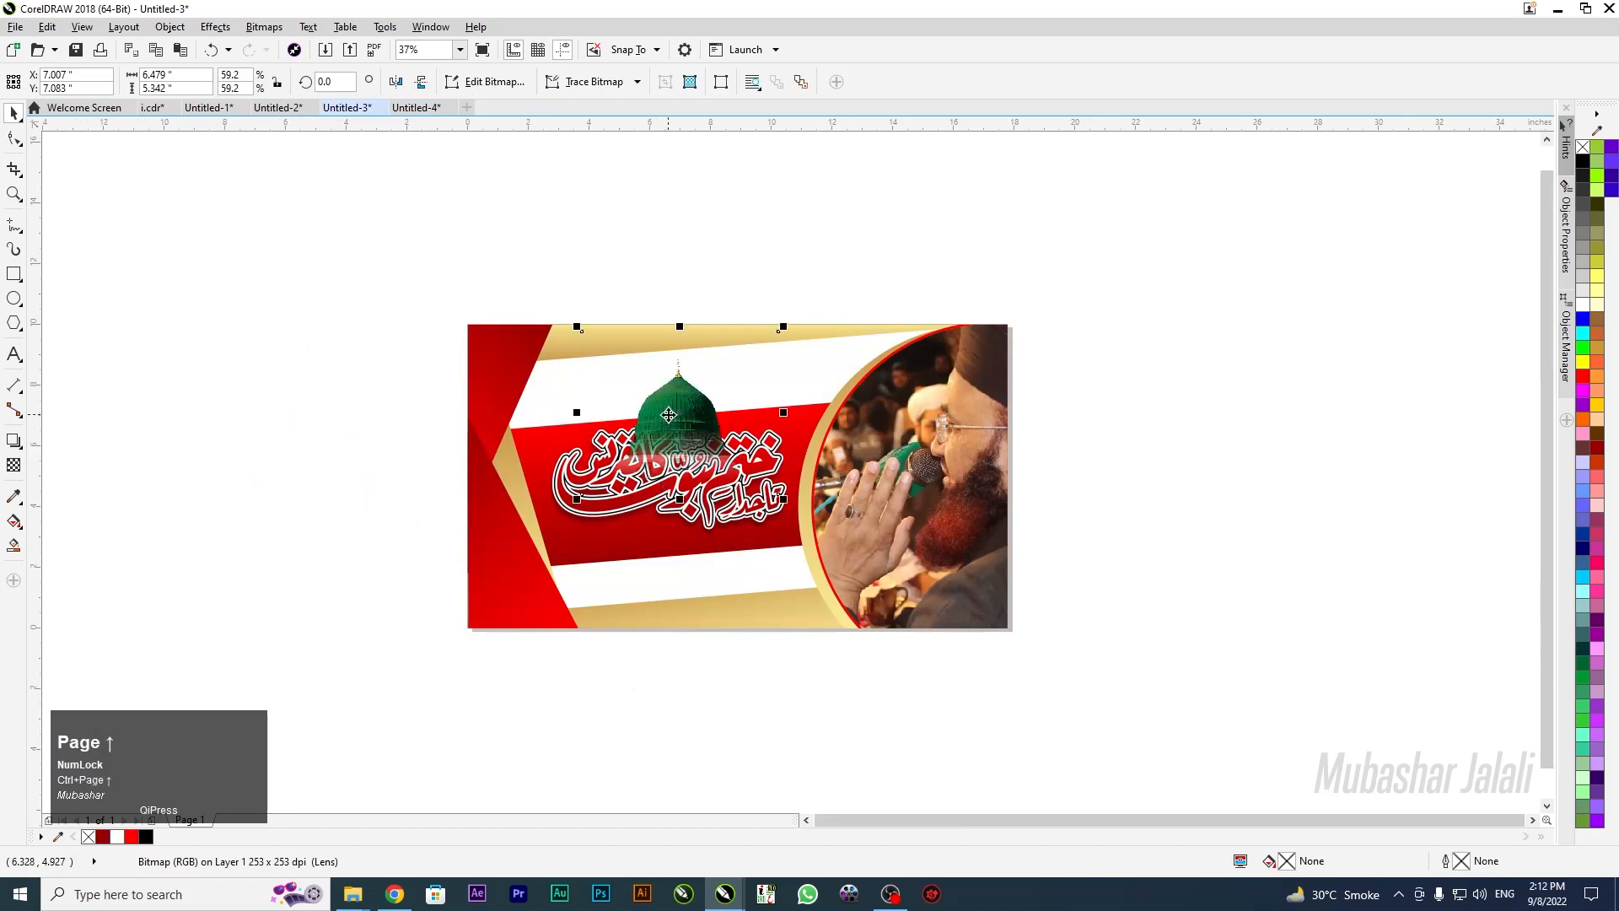
PowerClip the dome into the banner, send it behind the Urdu title, and enlarge it to 75.4%
right_click(671, 424)
left_click(731, 384)
left_click(710, 431)
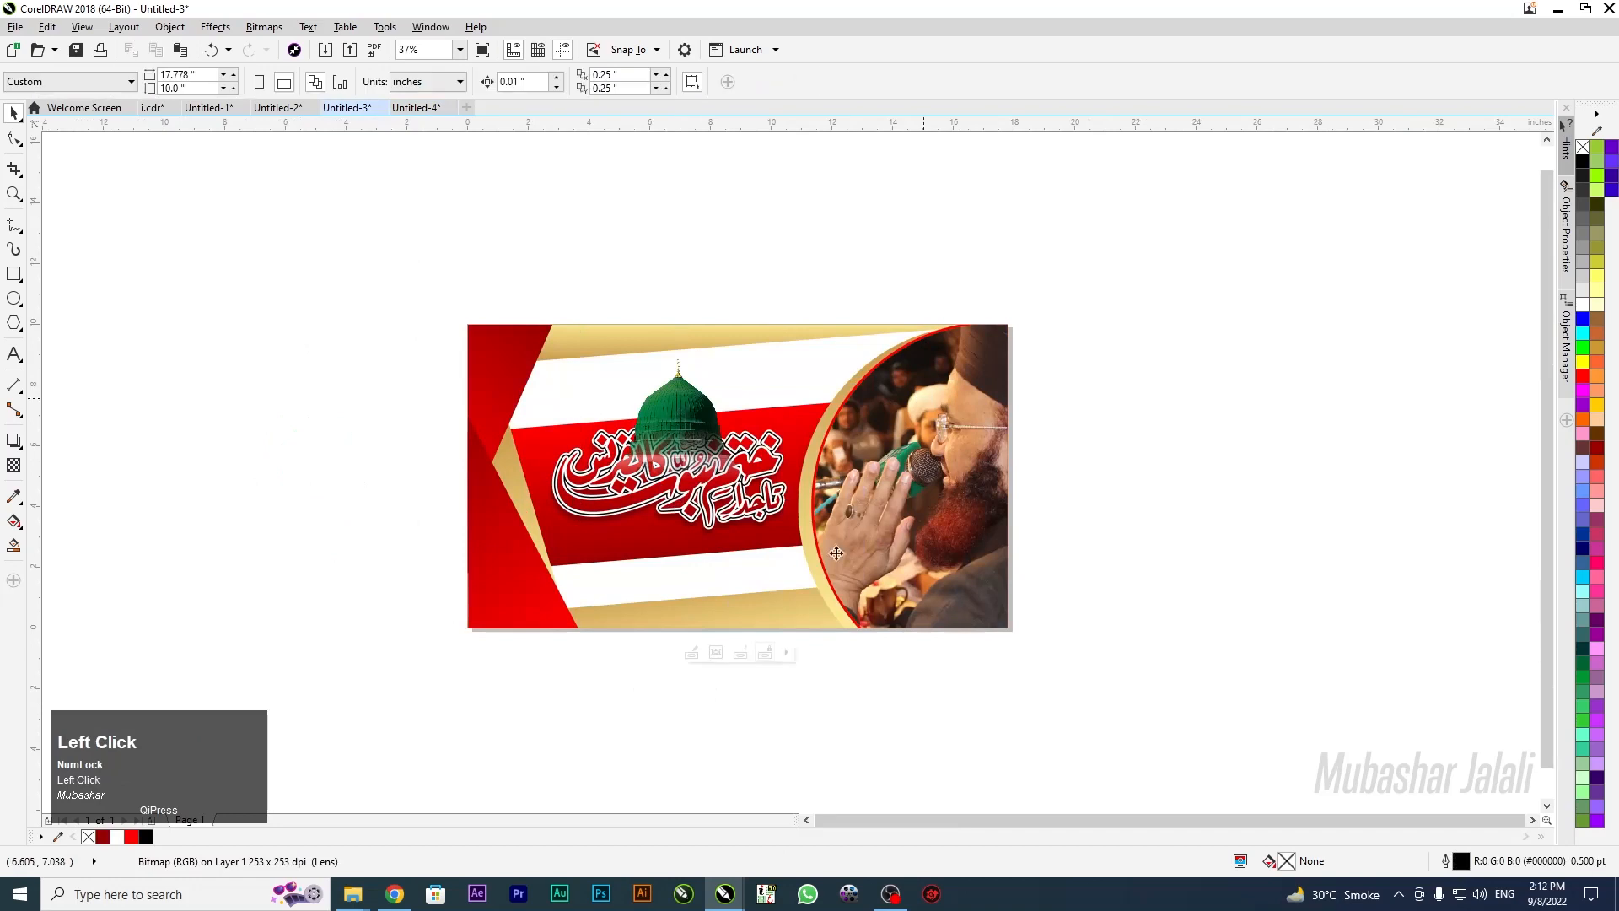
double_click(679, 419)
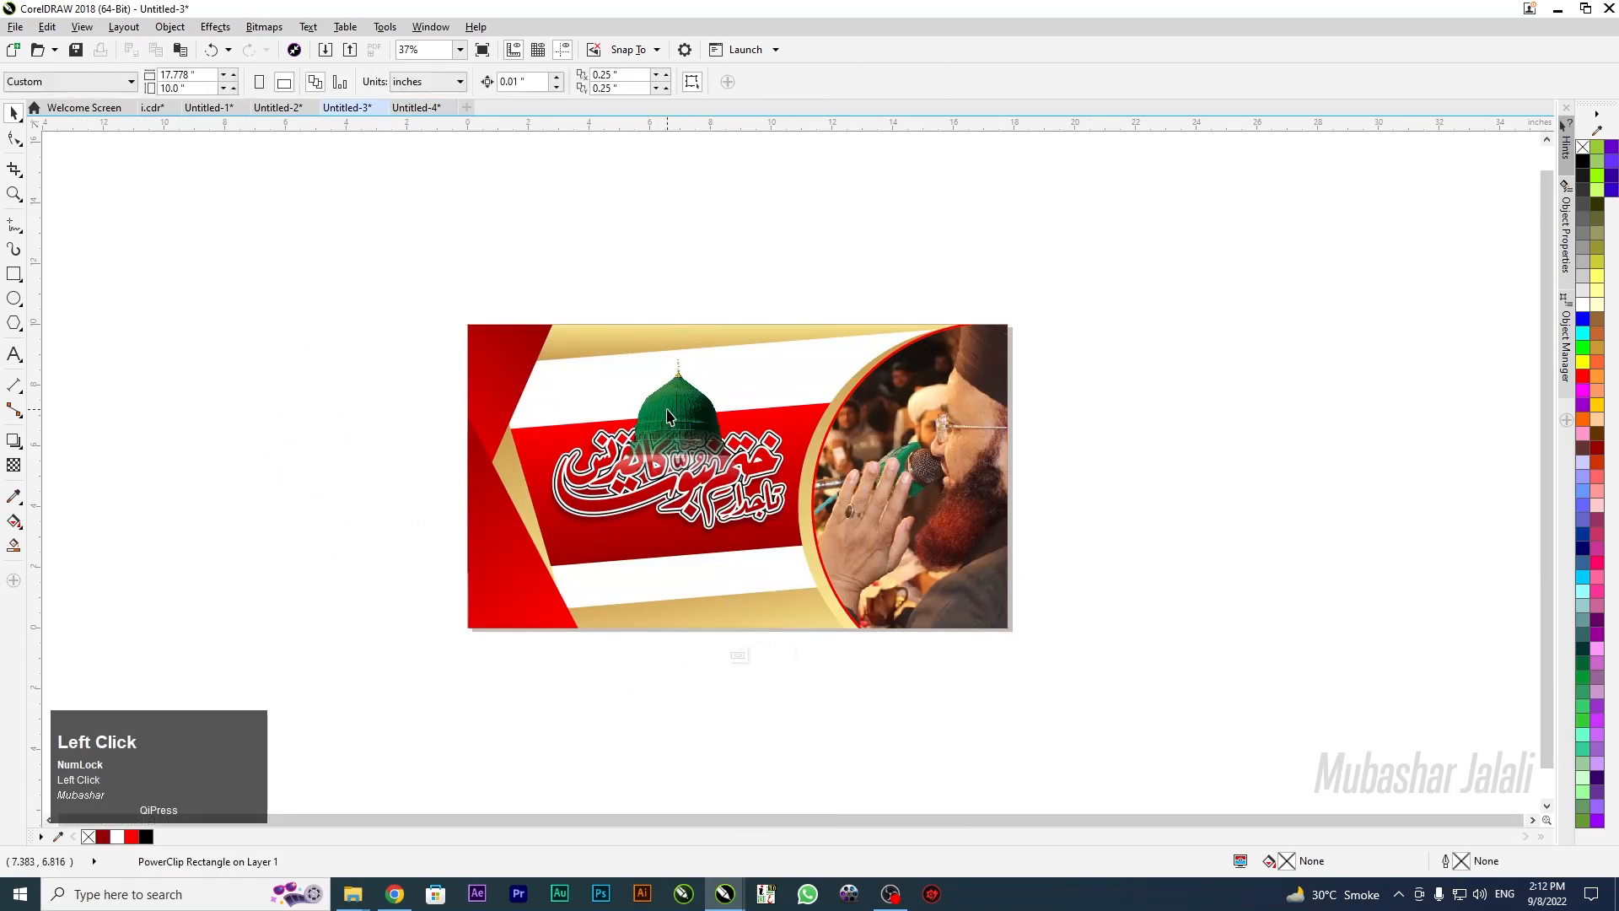
left_click(671, 415)
key("ctrl+Page_Down")
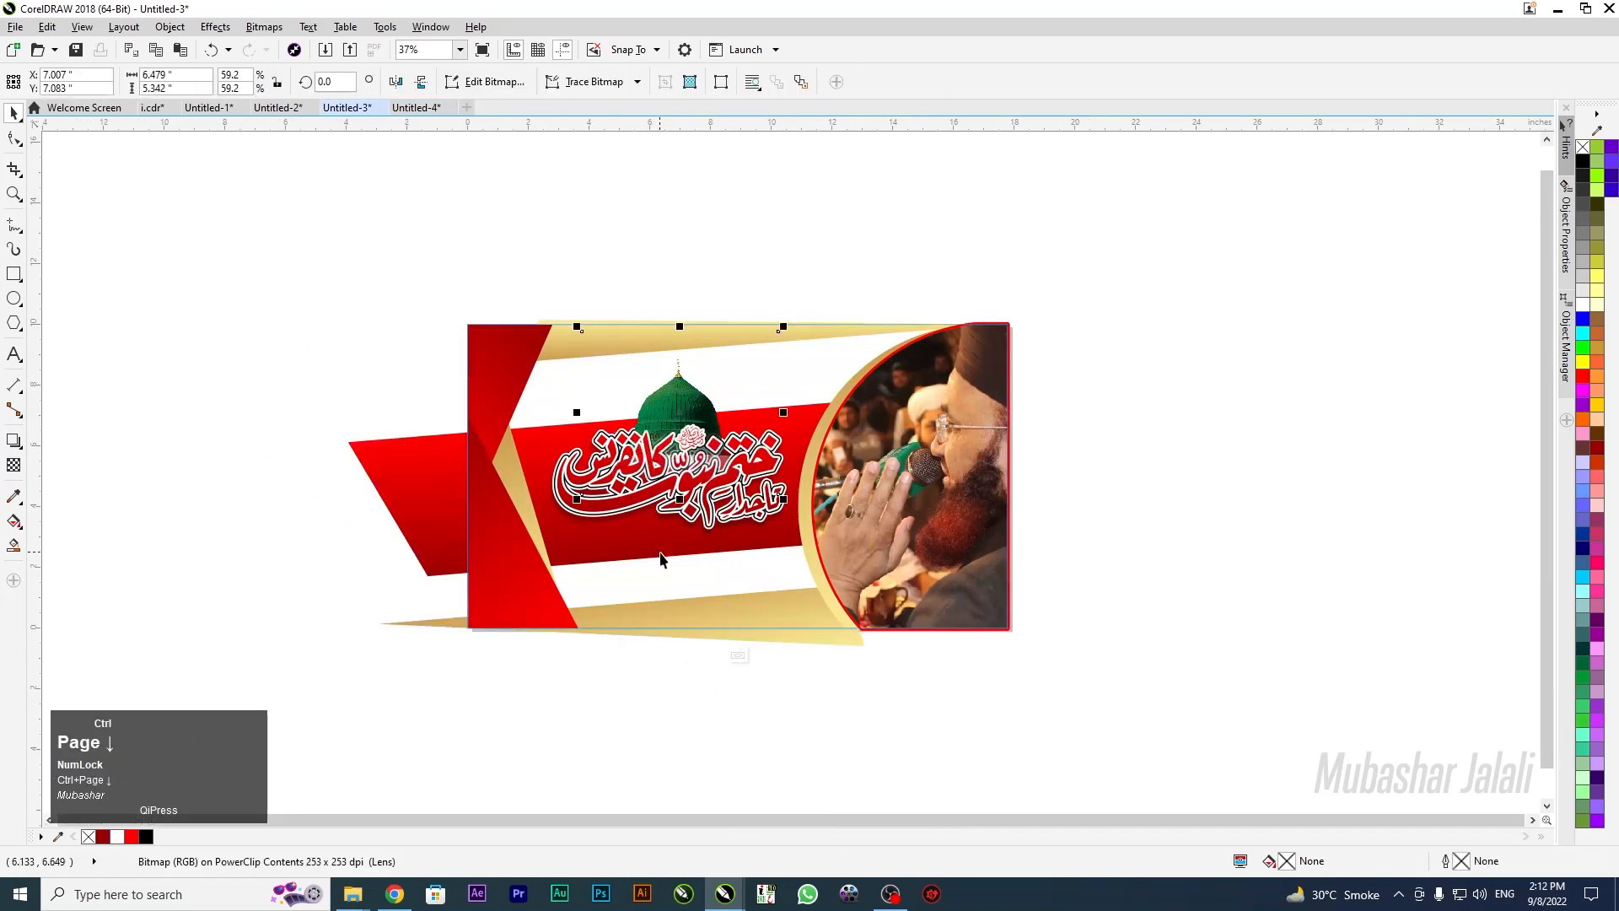
left_click_drag(577, 499, 550, 520)
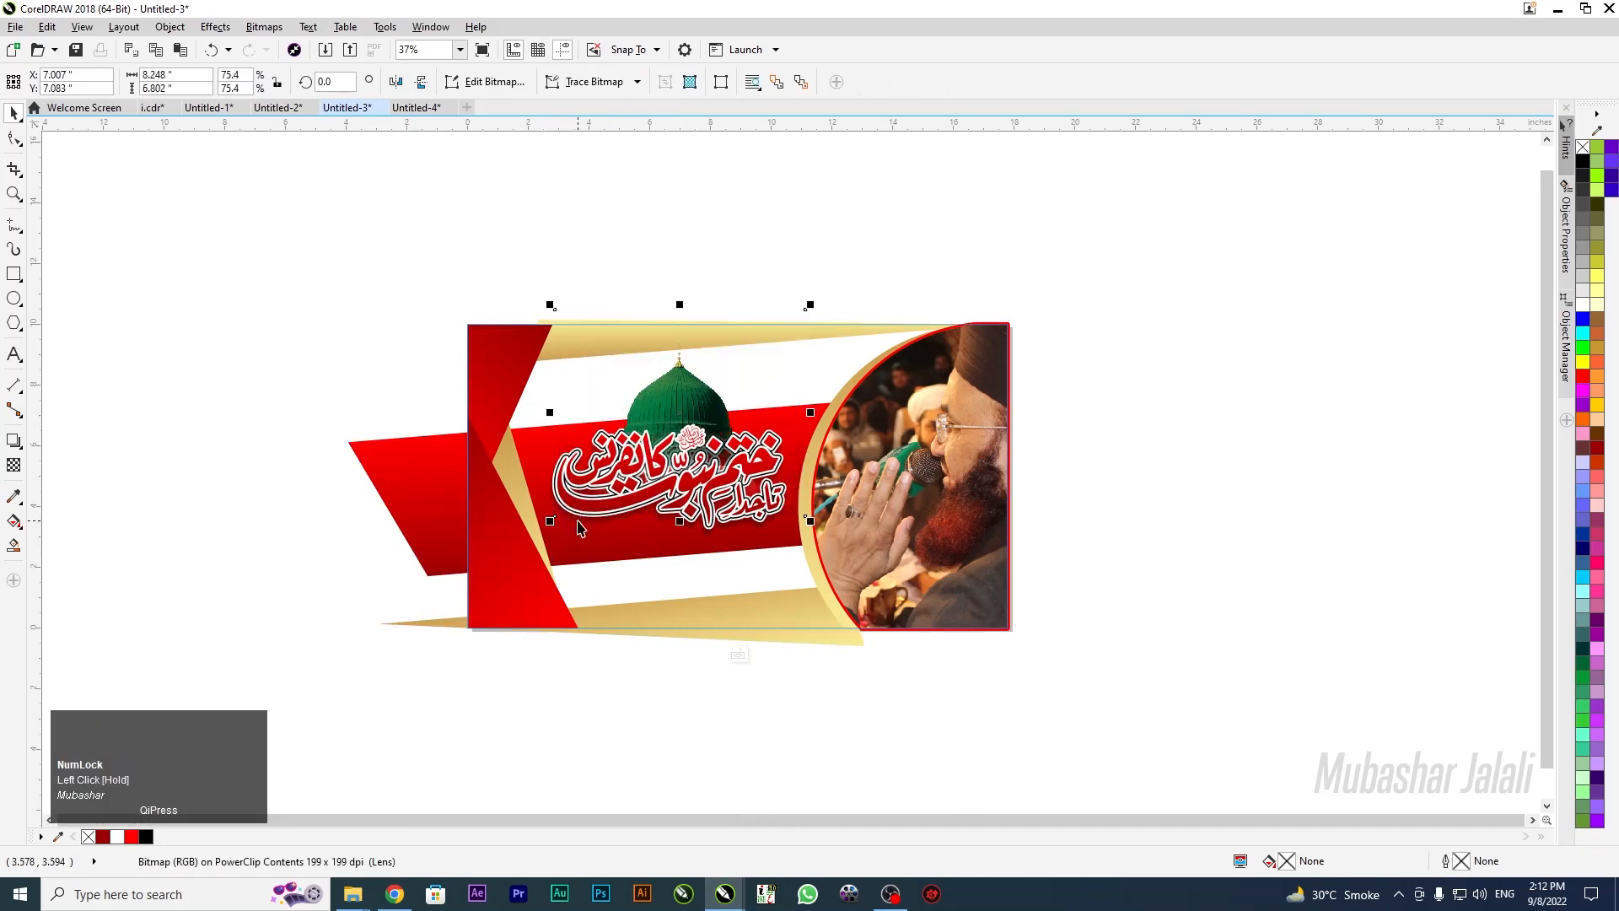
left_click(424, 217)
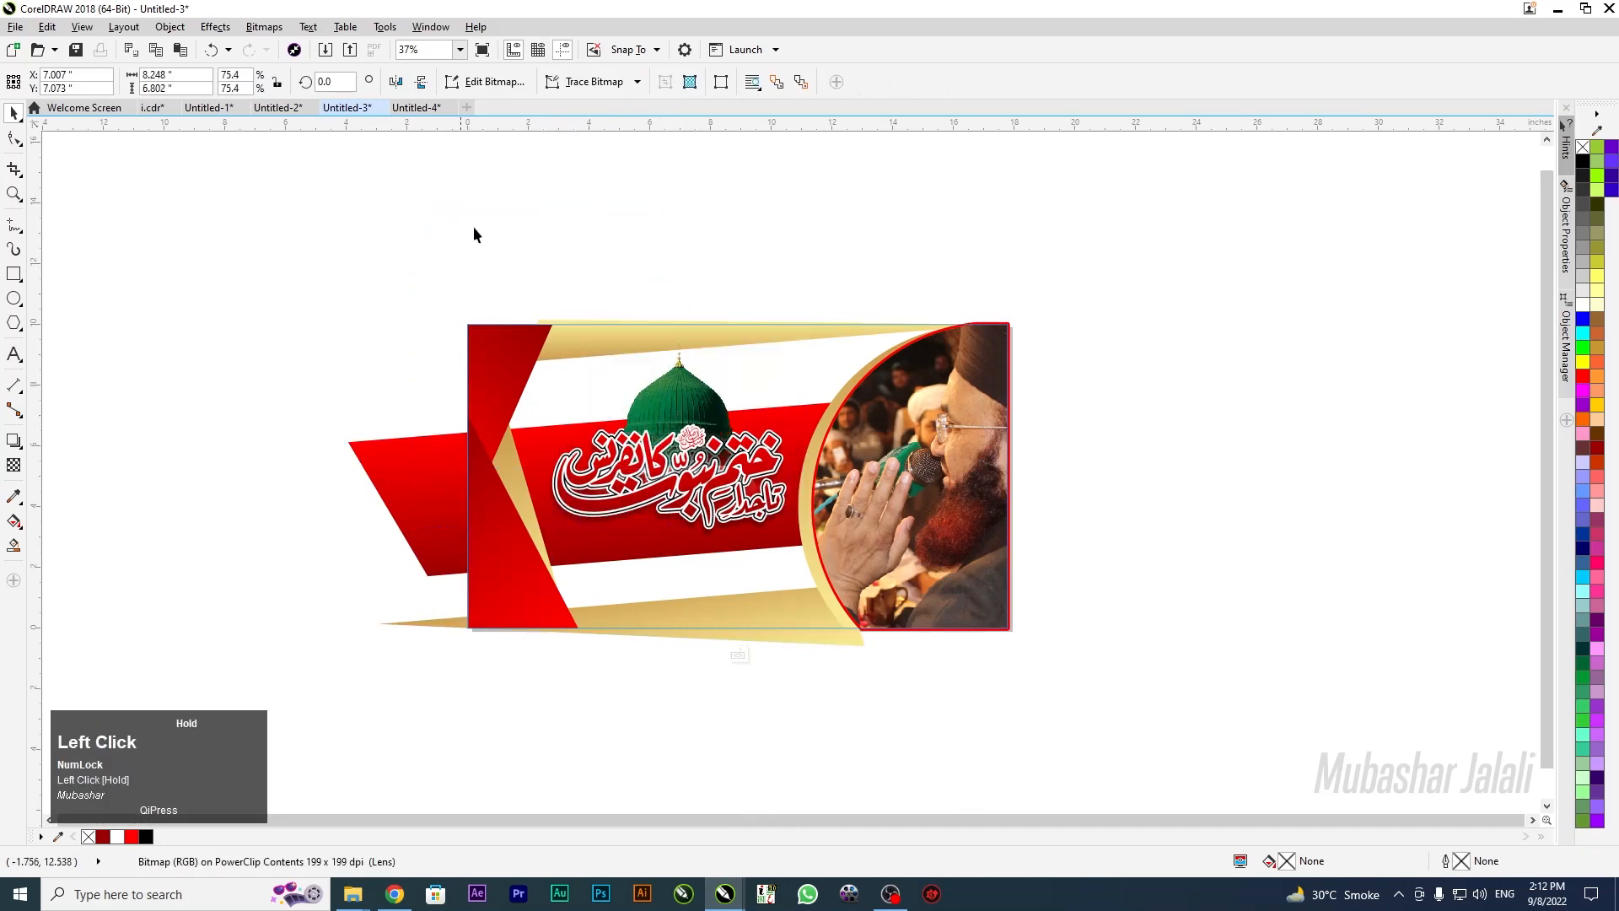
Move the Urdu title and dome down together, scale them up slightly, and finish the PowerClip
left_click_drag(649, 559, 854, 561)
key("Down")
key("Down")
left_click_drag(650, 468, 656, 487)
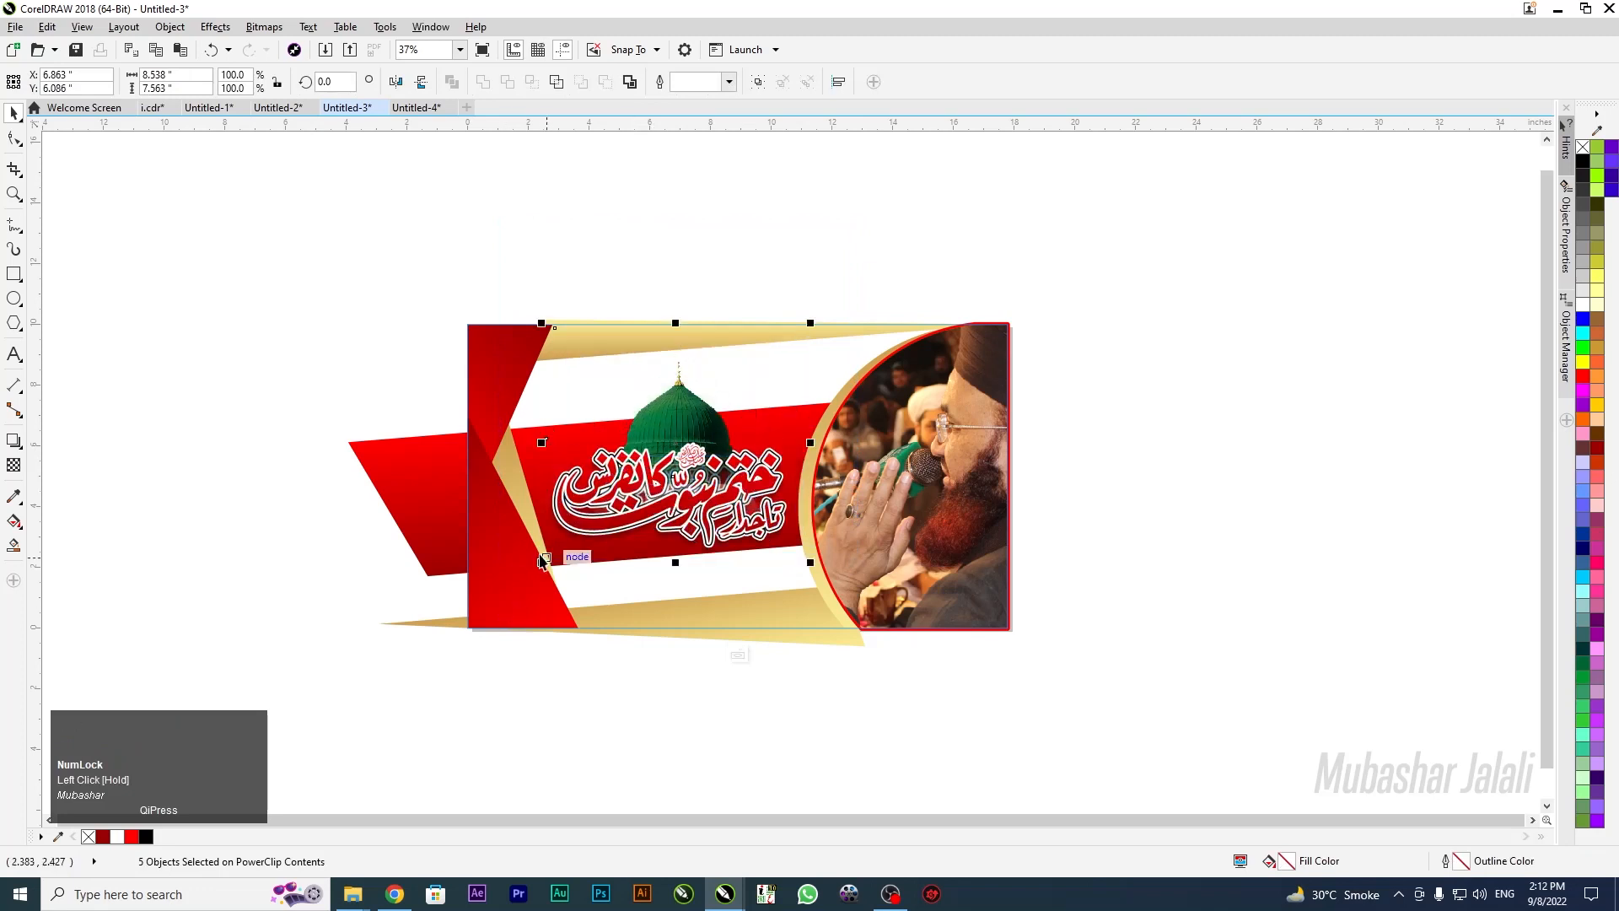
left_click_drag(541, 562, 536, 580)
left_click(737, 657)
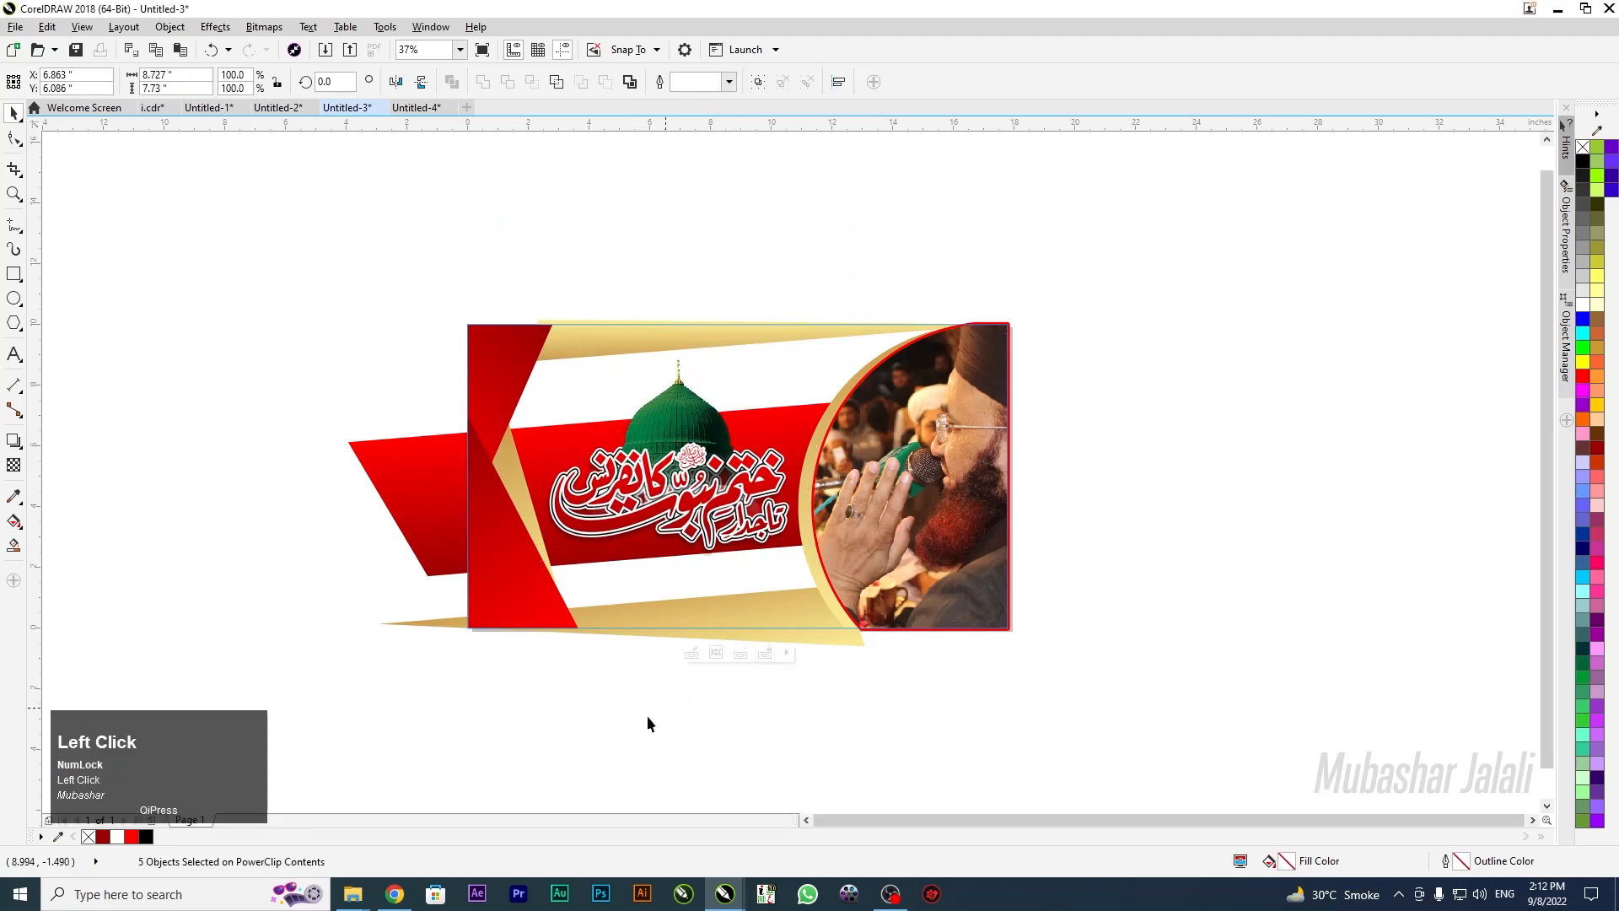
left_click(427, 387)
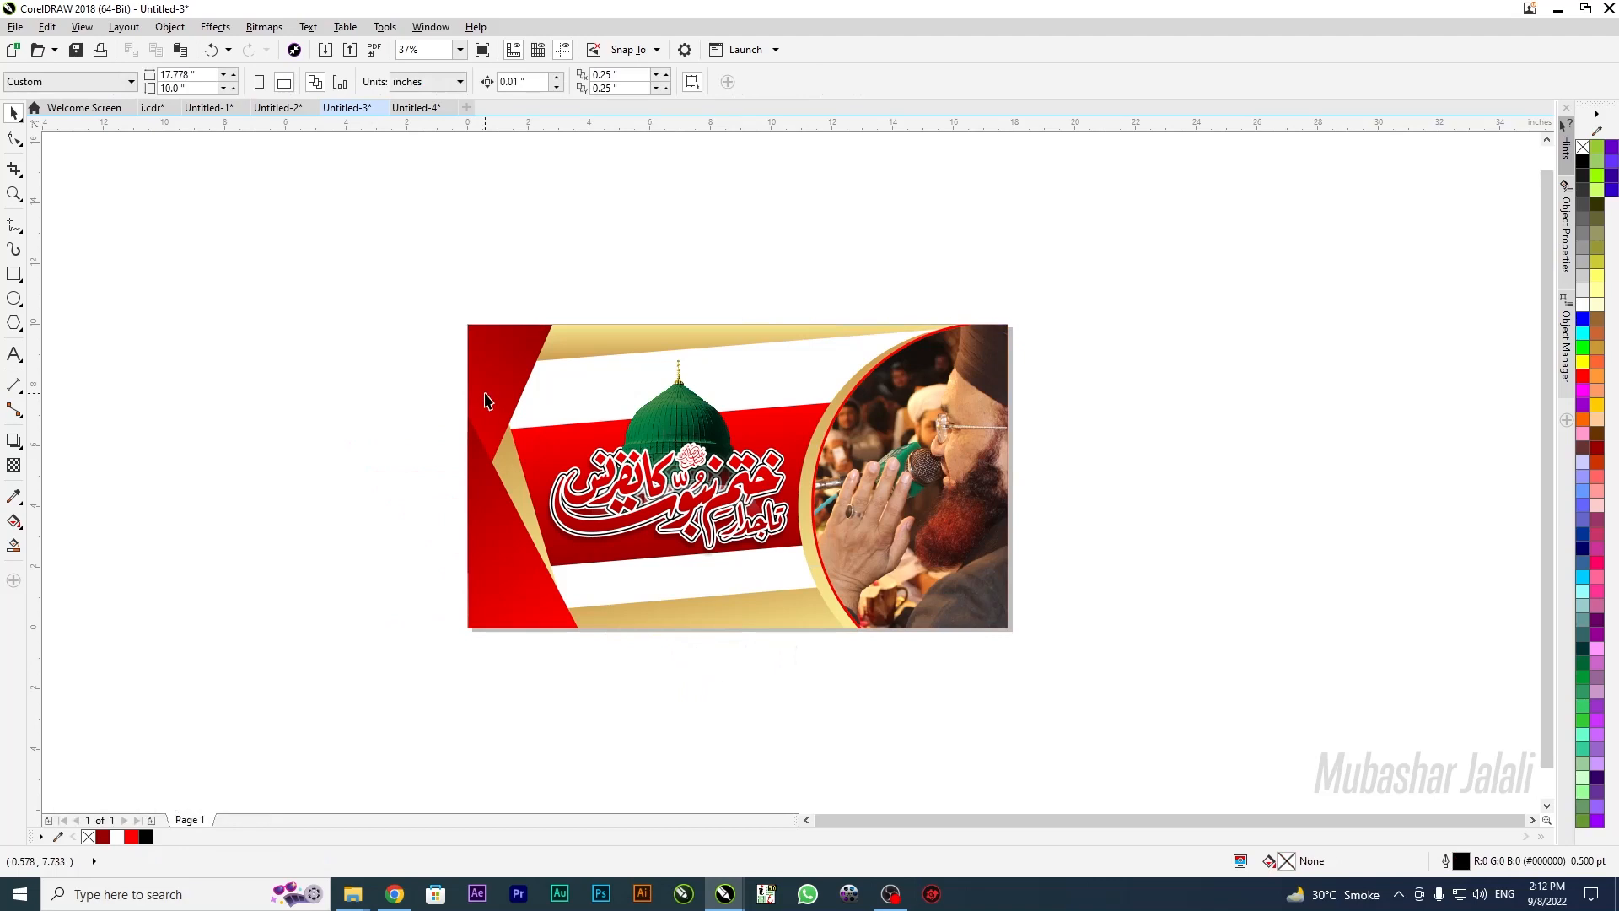
left_click(620, 599)
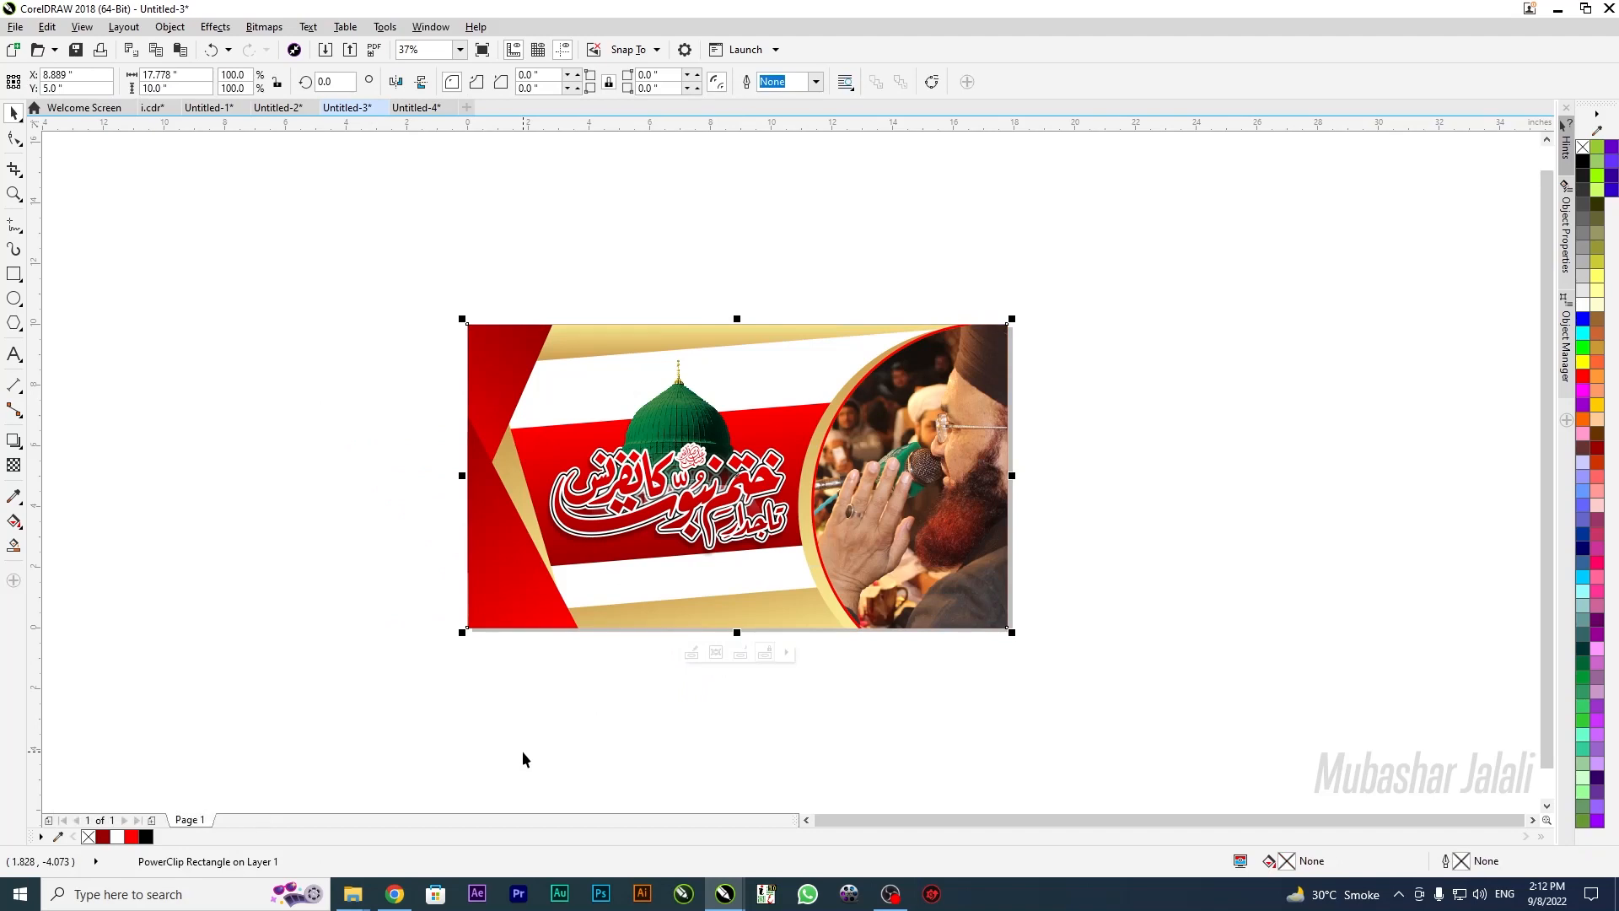
Fit Untitled-1 to view, then switch to Untitled-2 and zoom out to both banners
left_click(205, 108)
left_click(209, 414)
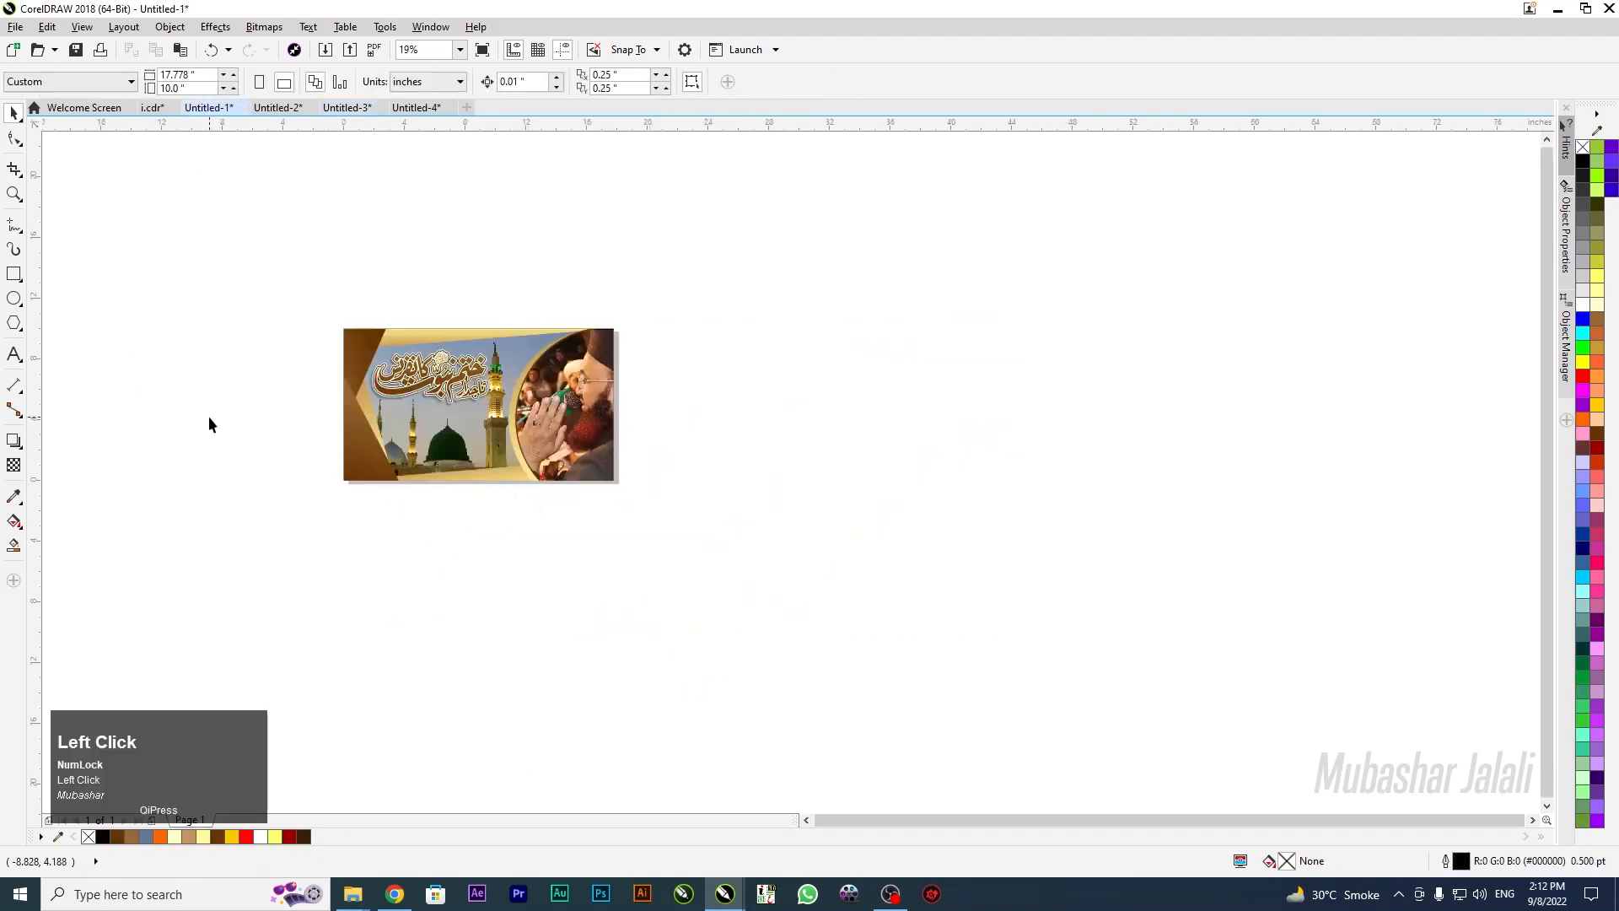
key("F4")
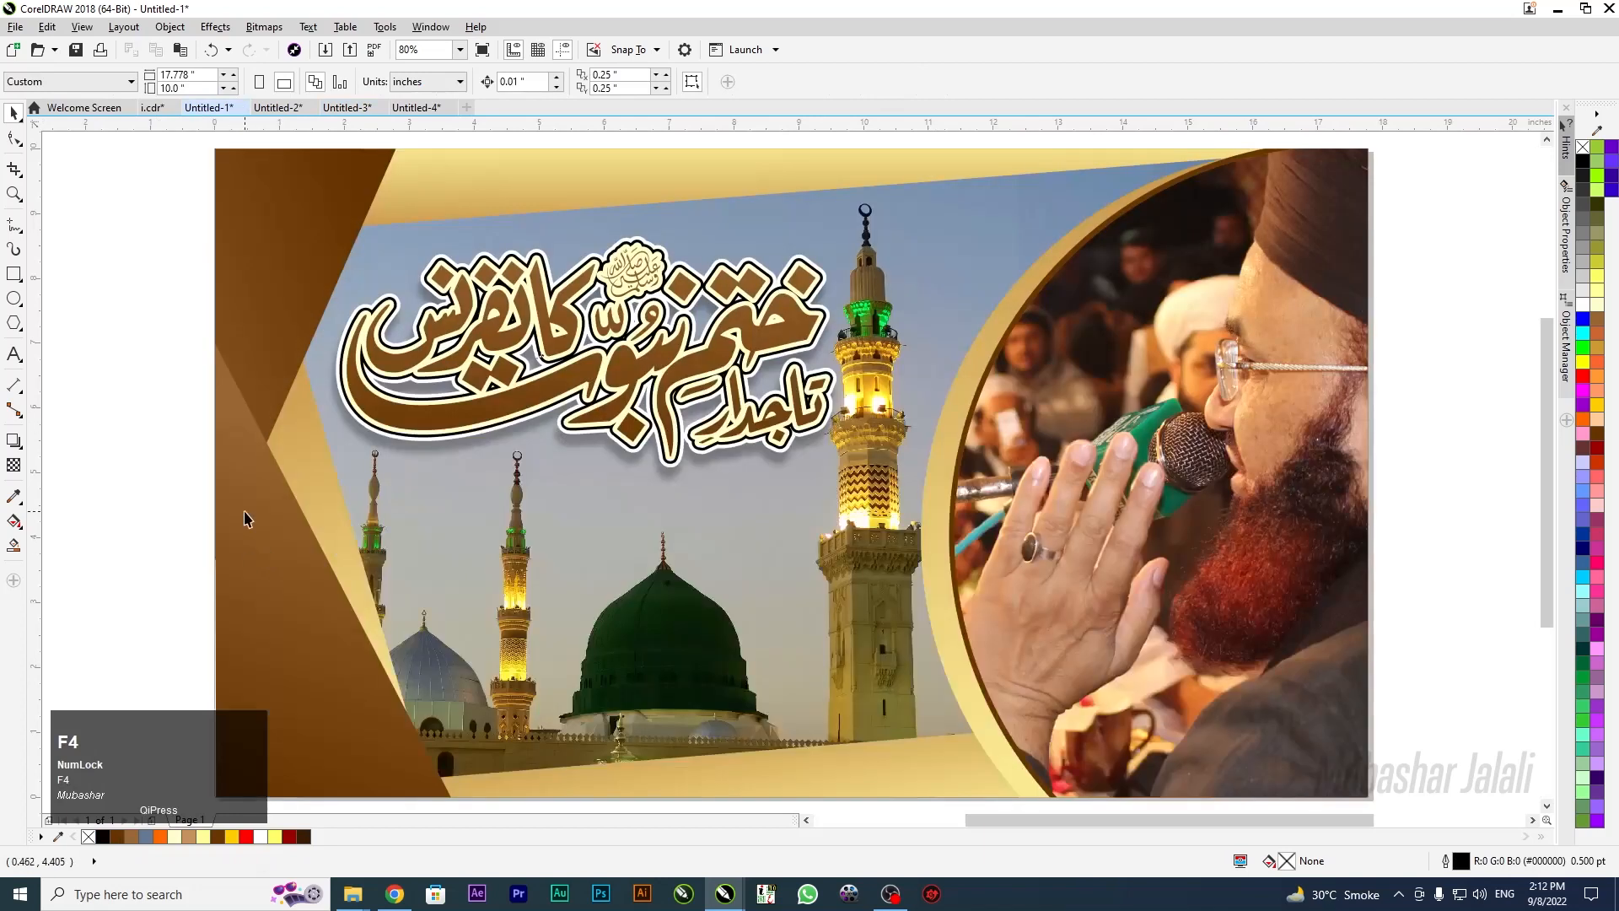
left_click(285, 112)
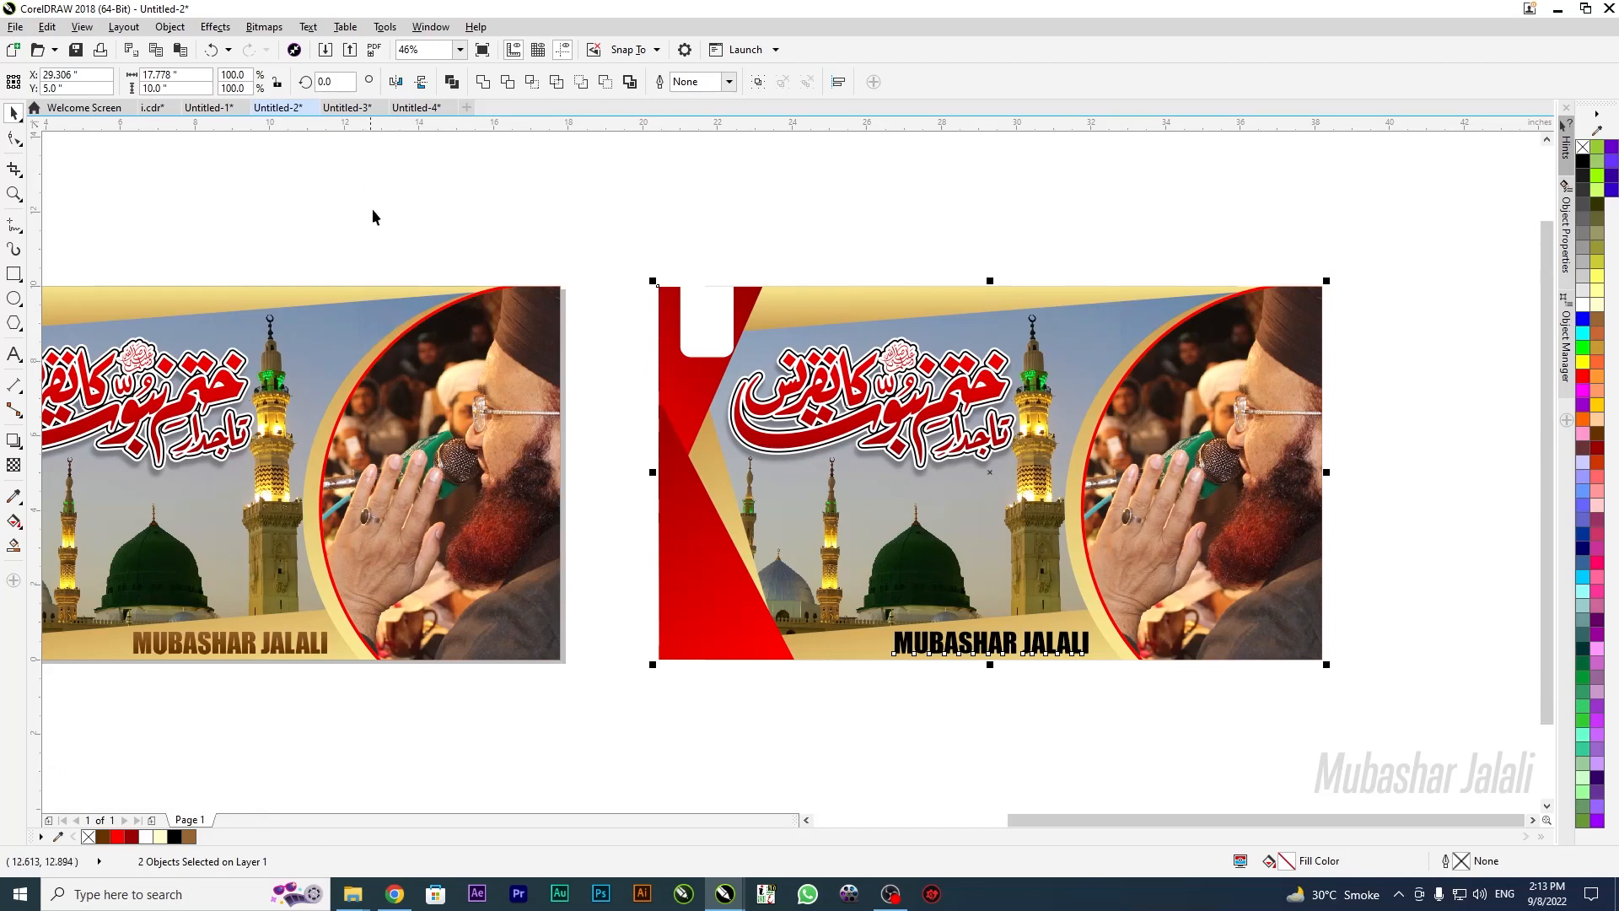
left_click(584, 221)
scroll(584, 221, "down", 1)
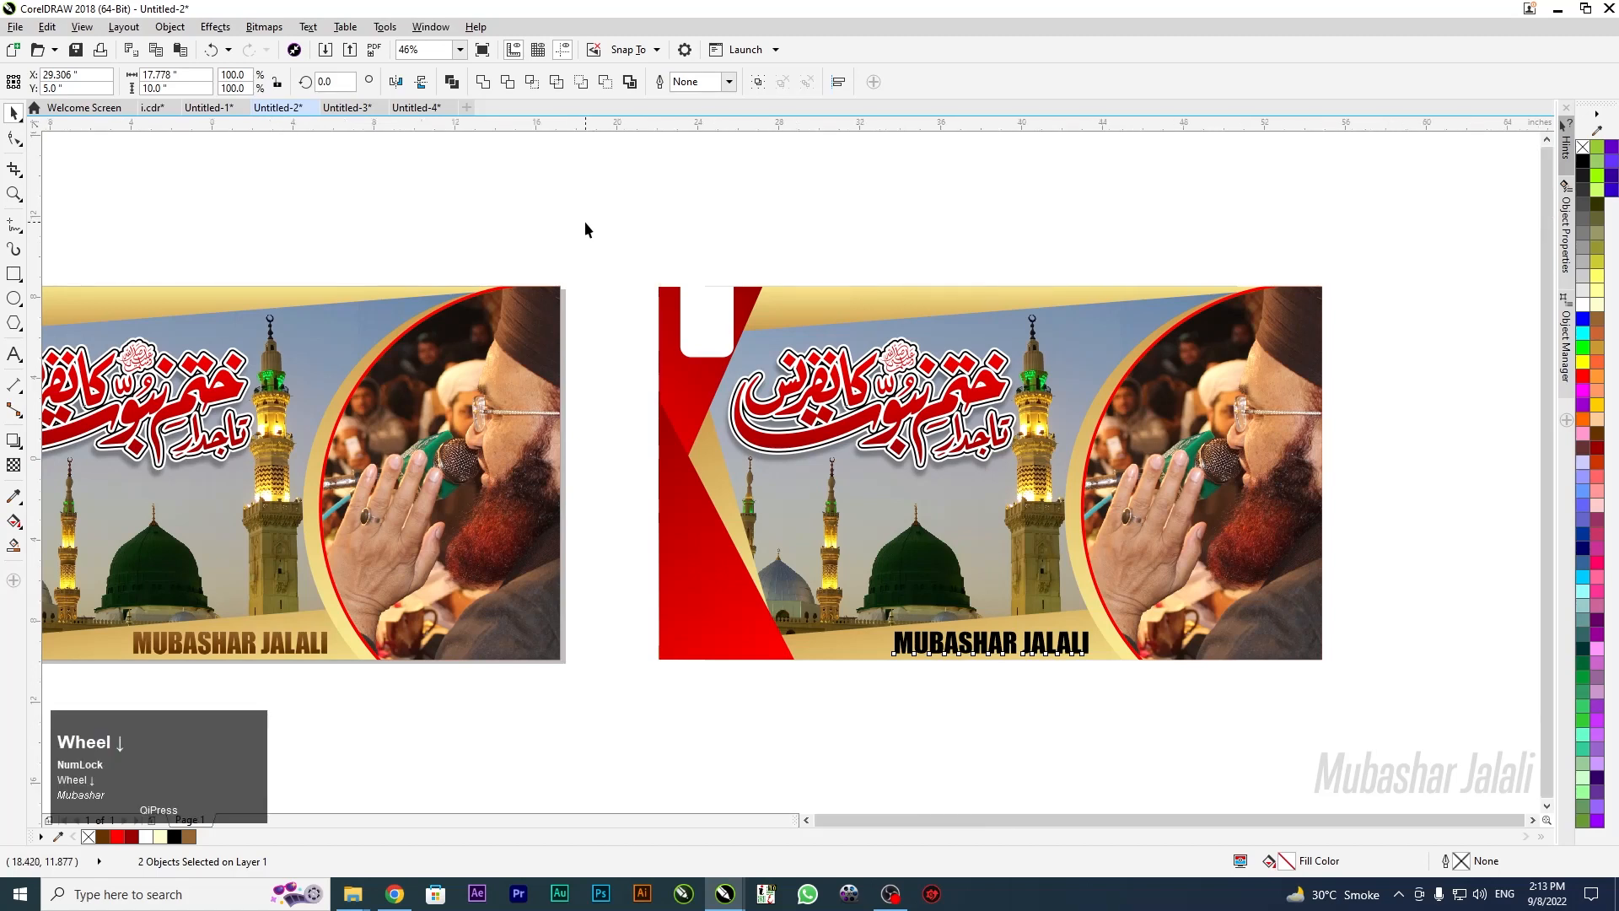
scroll(586, 223, "down", 1)
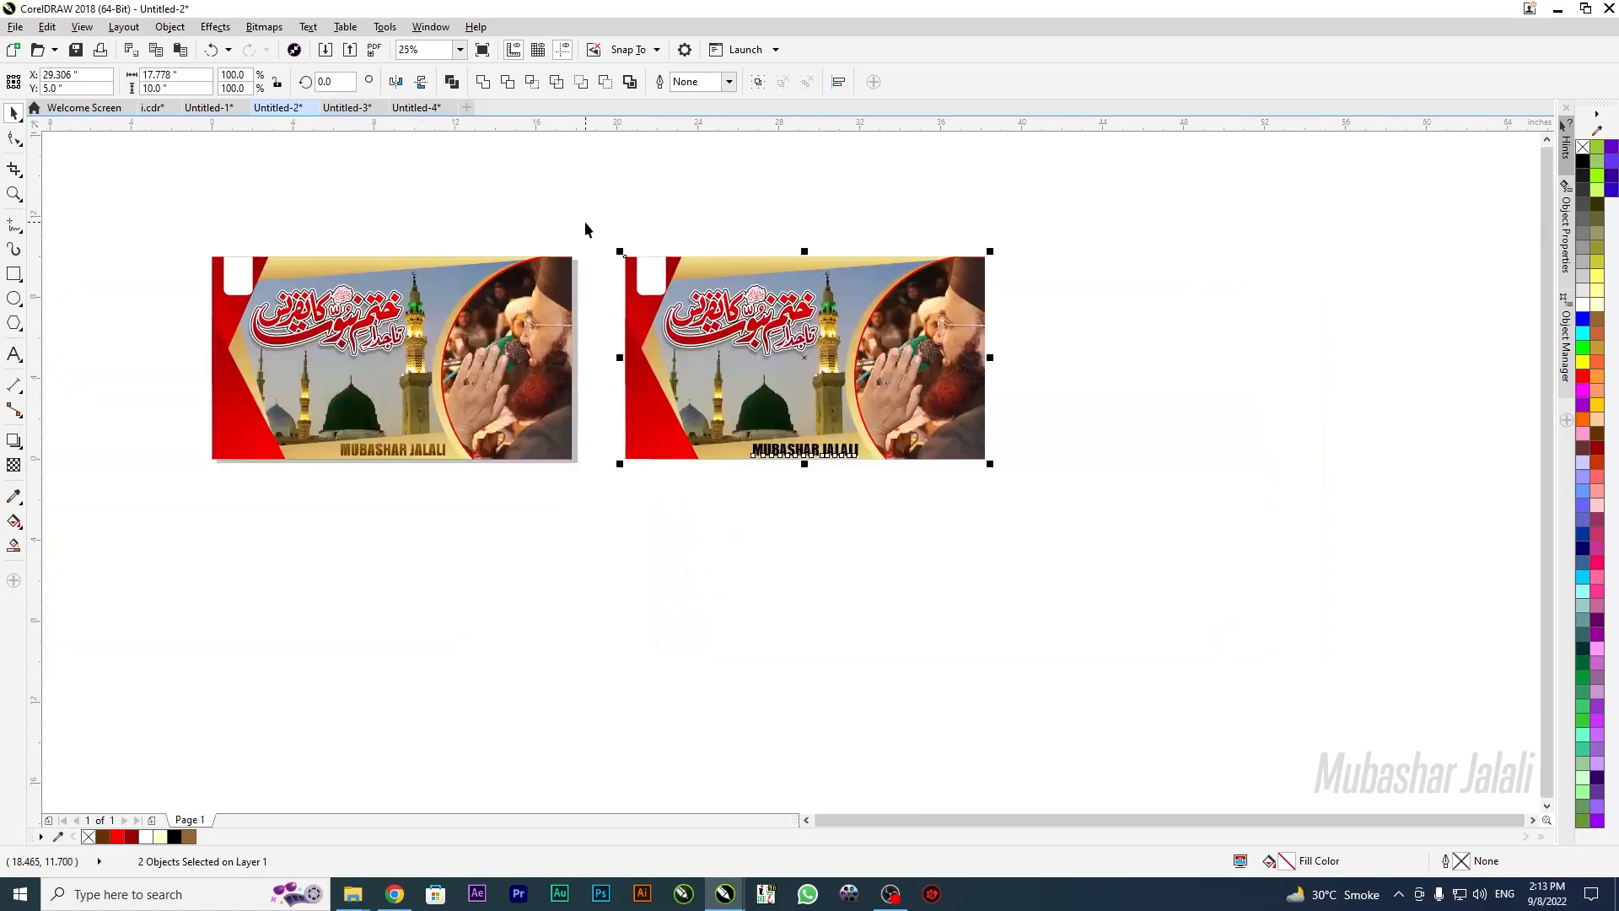